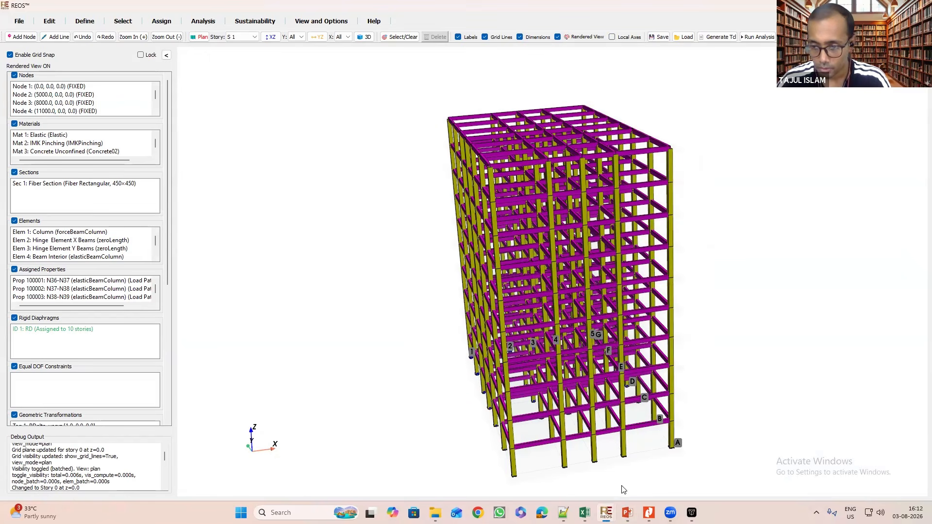
Switch to the empty REOS model window and show its grid in 3D.
mouse_move(606, 513)
left_click(660, 456)
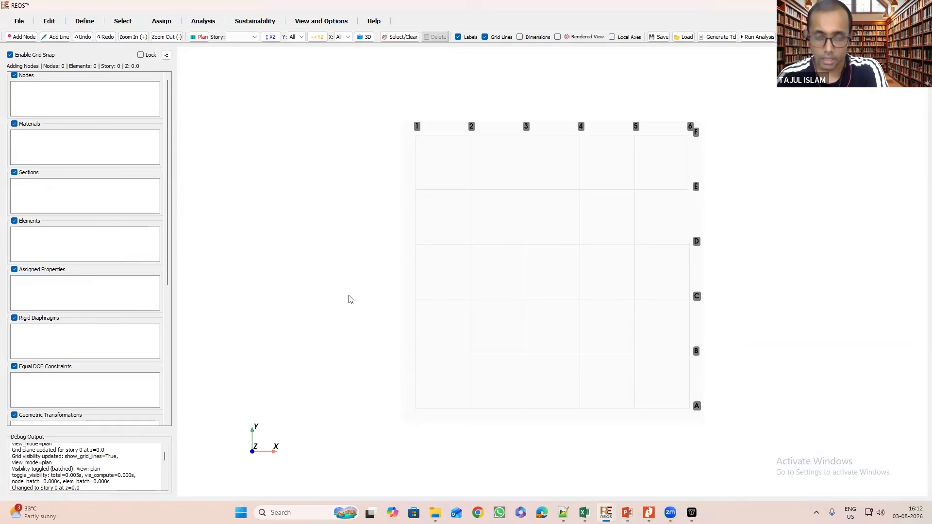
left_click(365, 37)
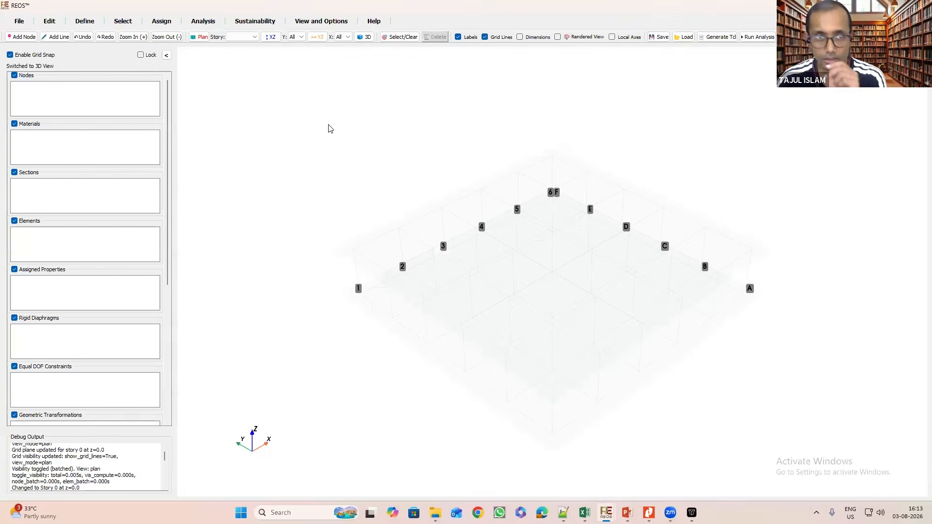
Set the number of stories to 10 with the default height of 3000, apply it and show the model in 3D.
left_click(50, 21)
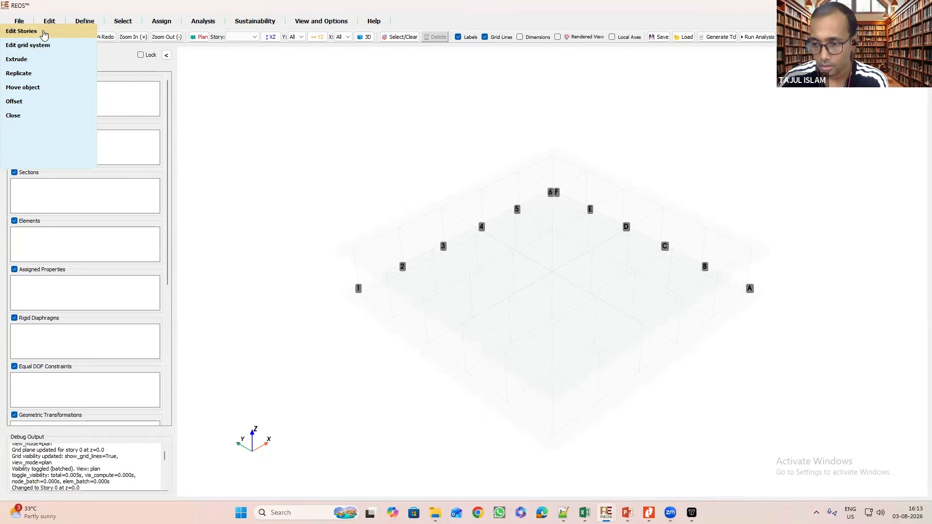
left_click(43, 34)
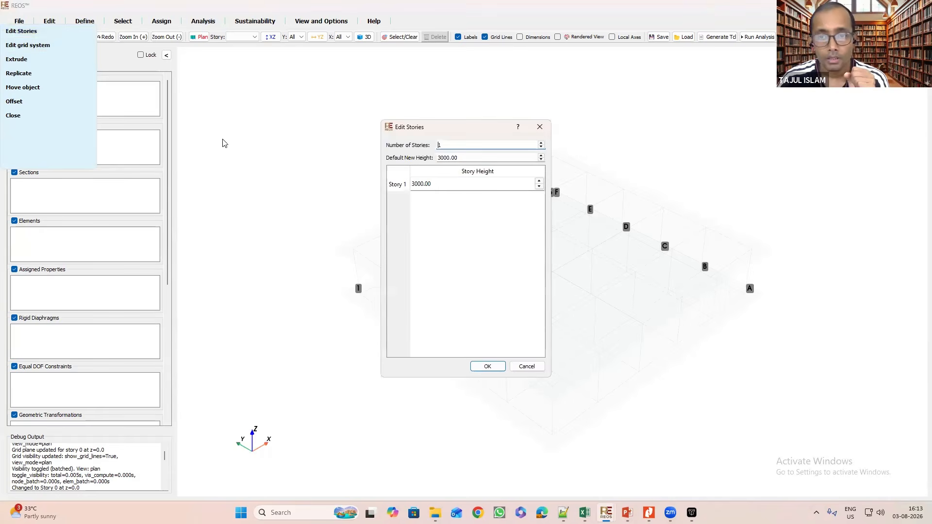
left_click(541, 144)
left_click(541, 143)
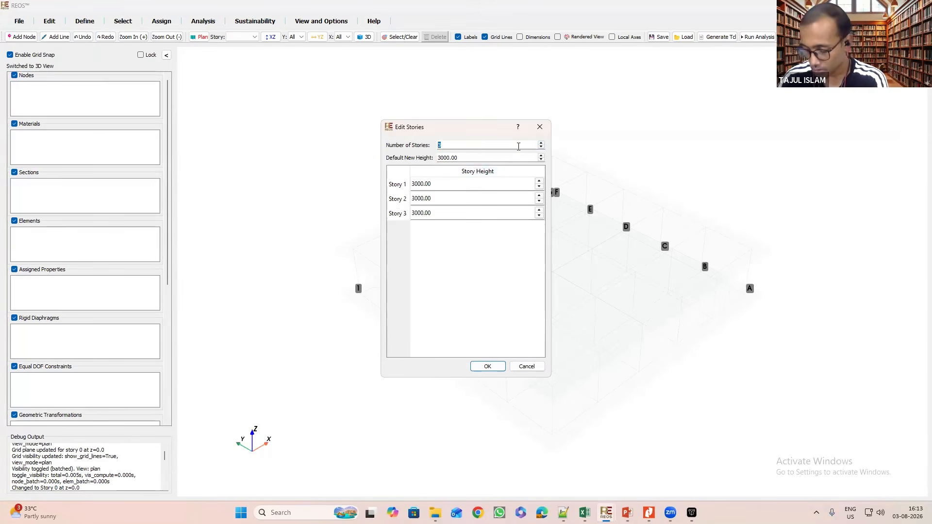
type("10")
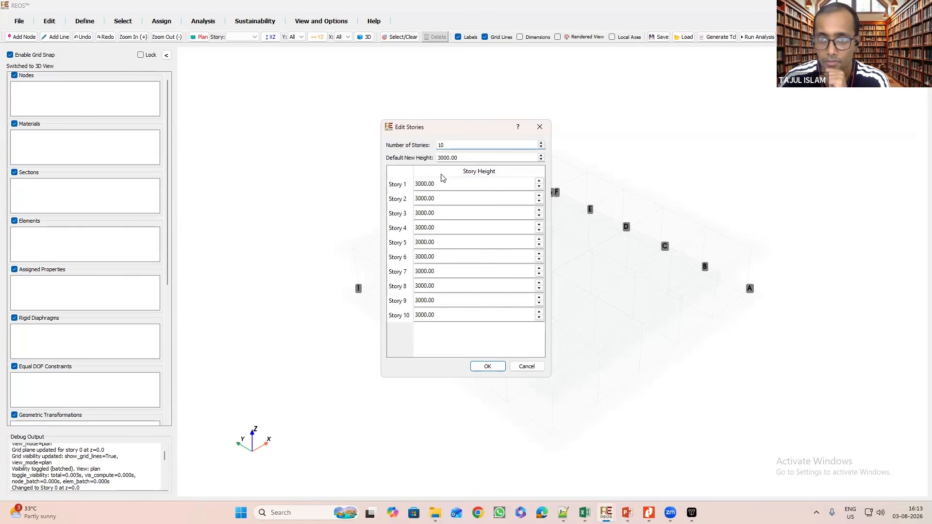
double_click(439, 161)
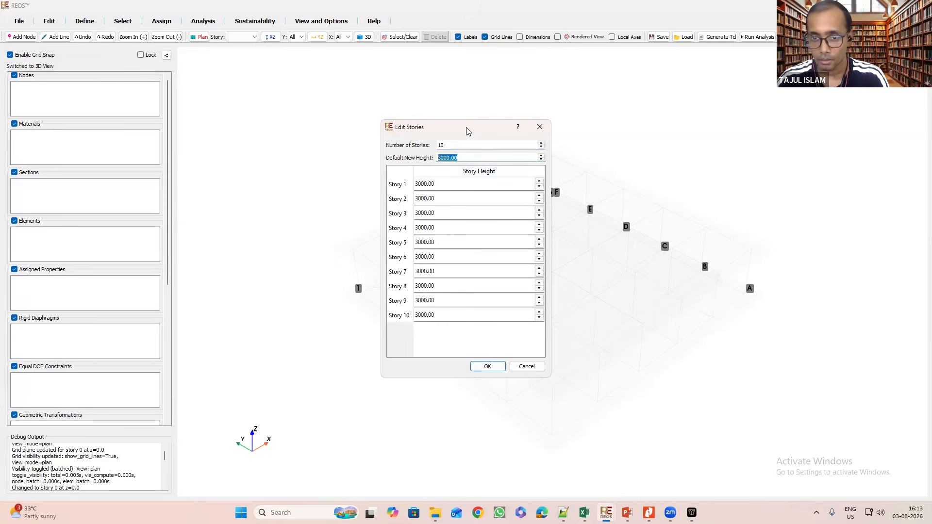
left_click_drag(467, 131, 223, 115)
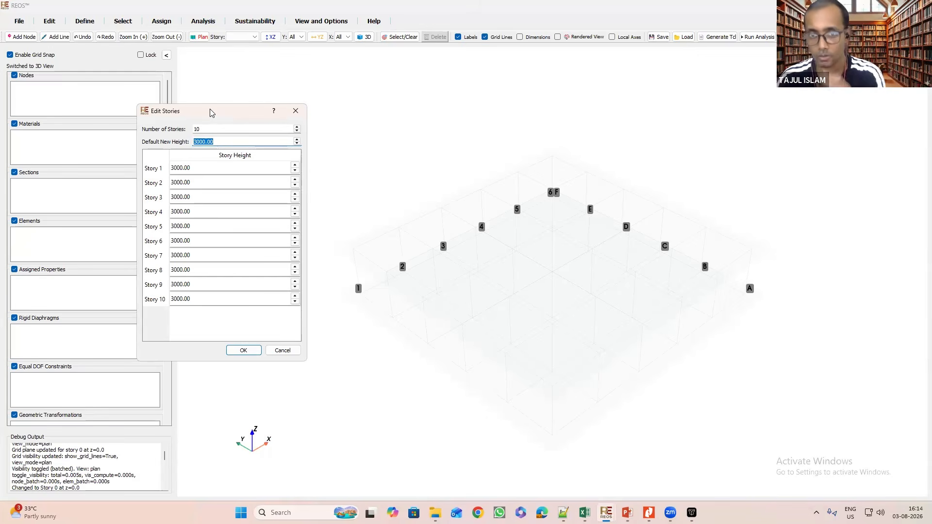
left_click_drag(210, 111, 260, 125)
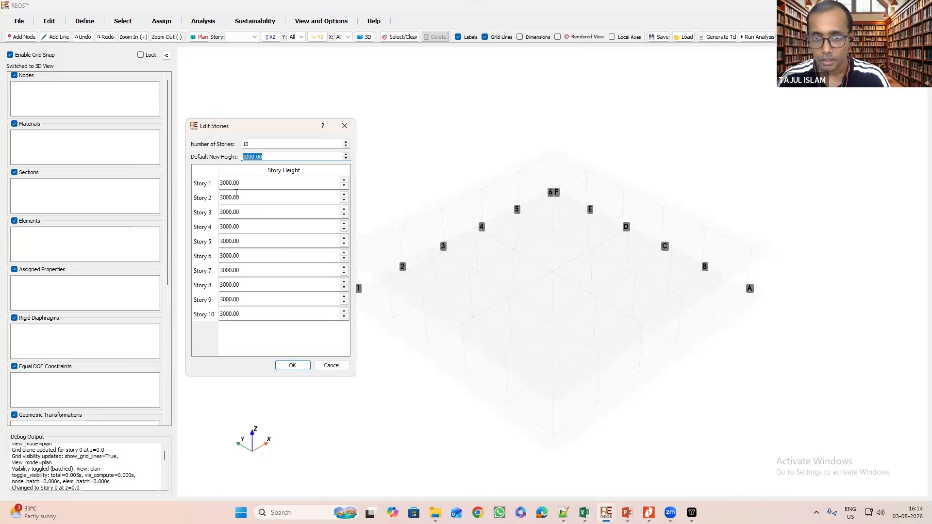
left_click_drag(272, 124, 258, 77)
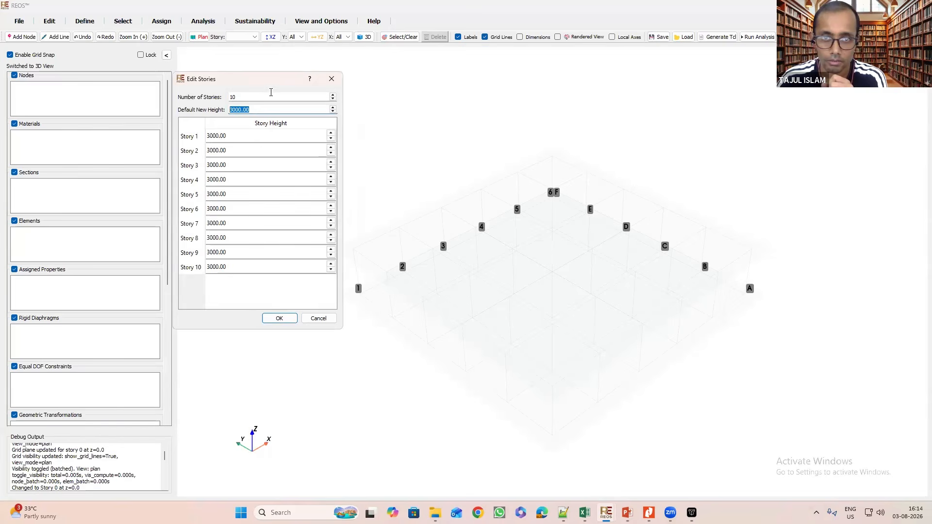
left_click(280, 319)
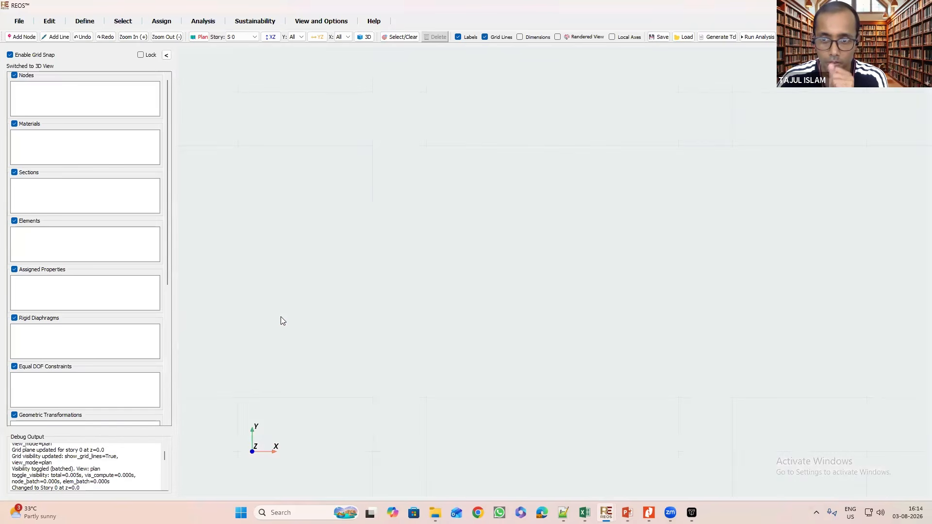
left_click(364, 37)
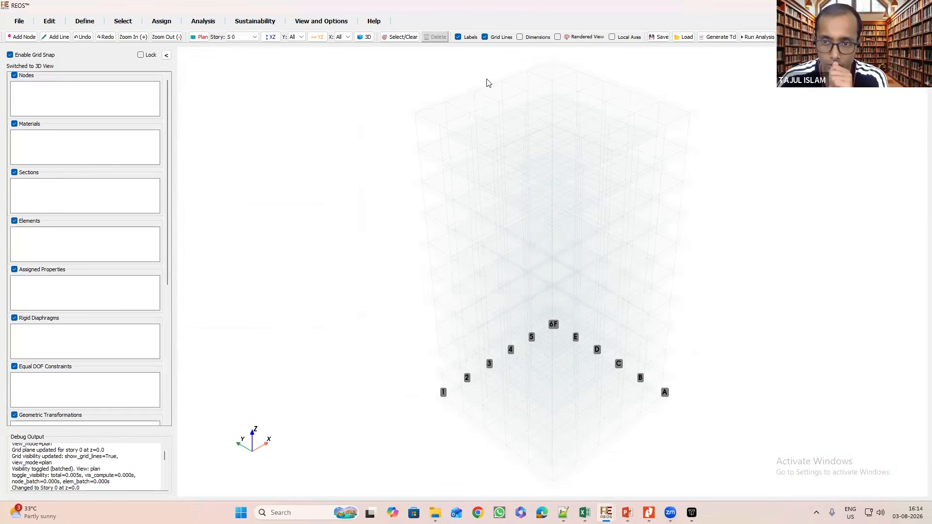
Edit the grid system to 4 grids in X and 6 in Y, consulting the plan on slide 5 of the PowerPoint presentation.
left_click(49, 20)
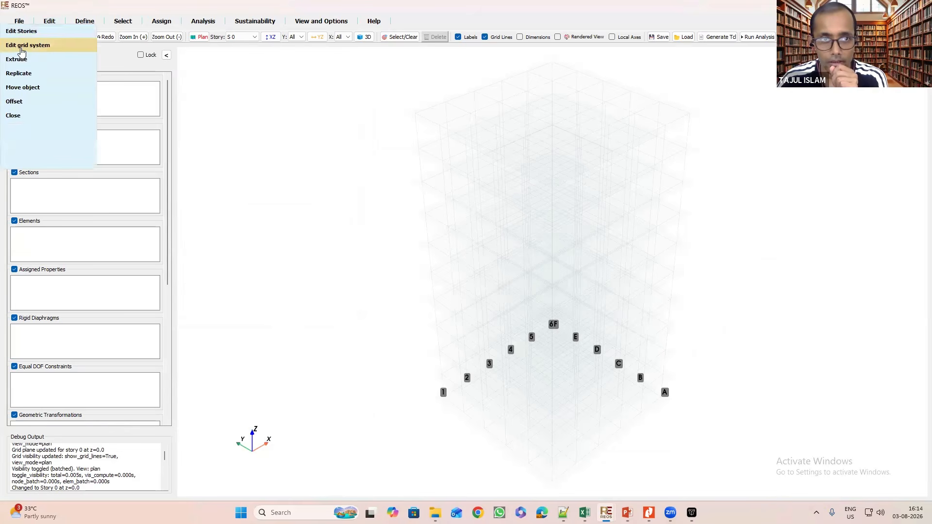
left_click(21, 48)
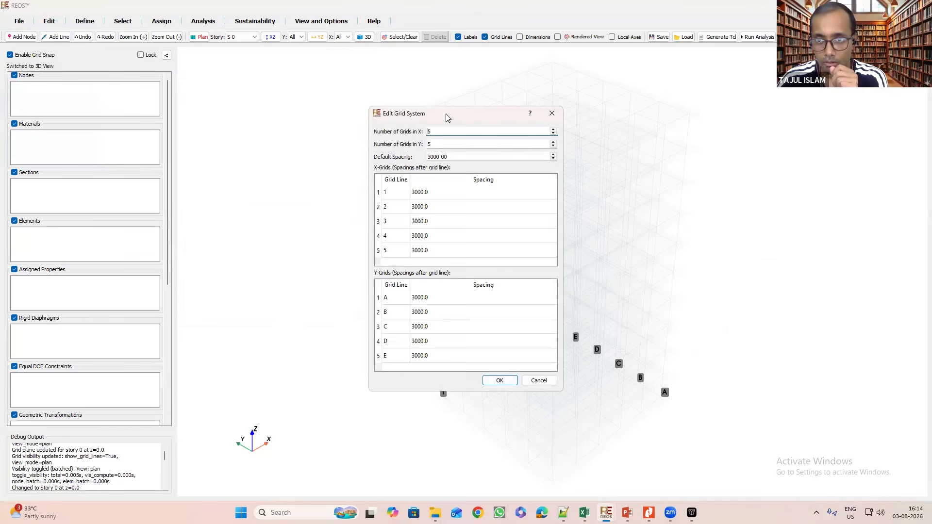
left_click_drag(446, 114, 363, 83)
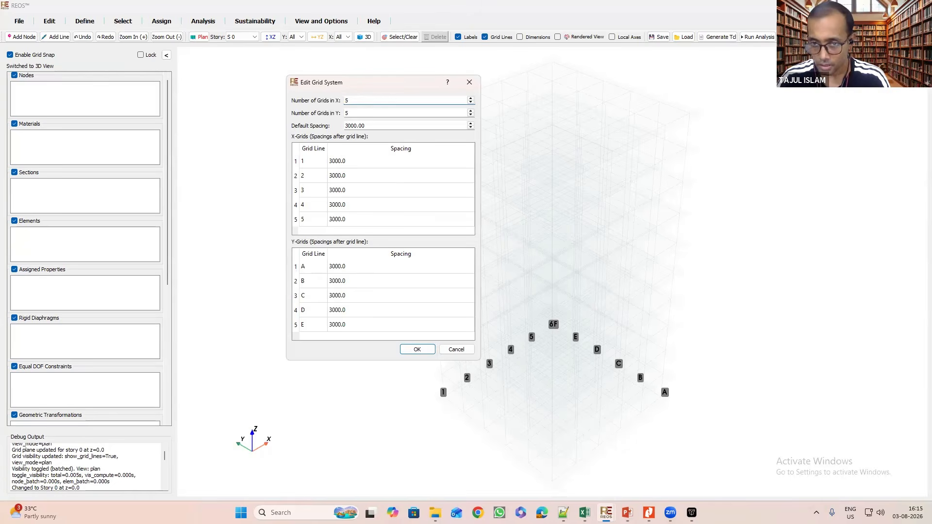
key("alt+Tab")
left_click(77, 341)
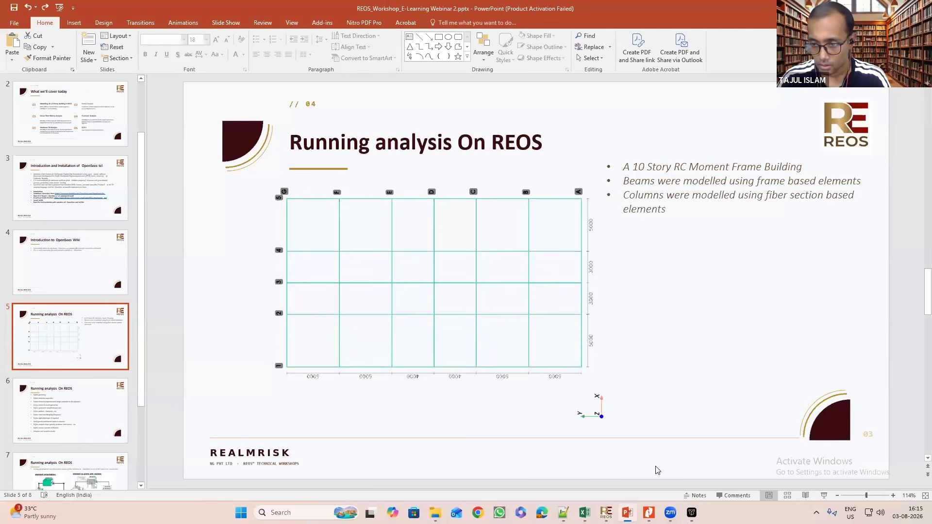
key("alt+Tab")
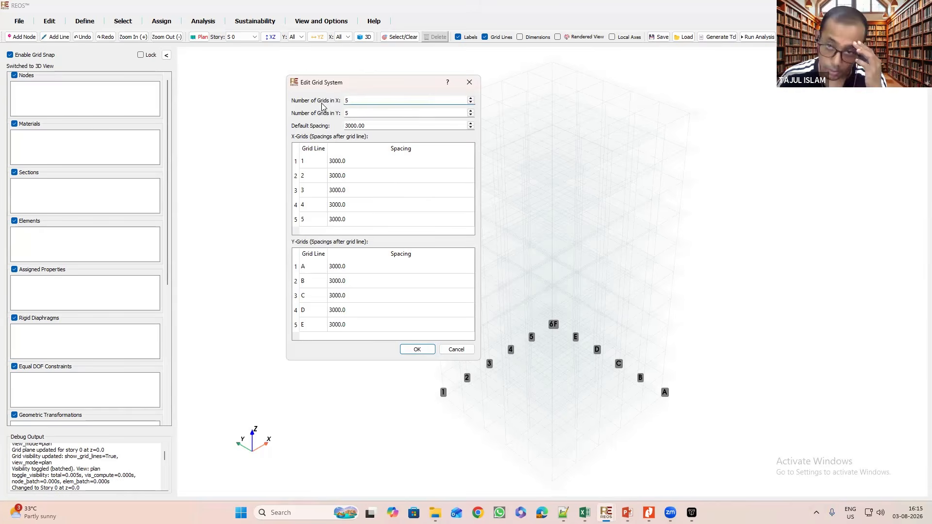
left_click(470, 104)
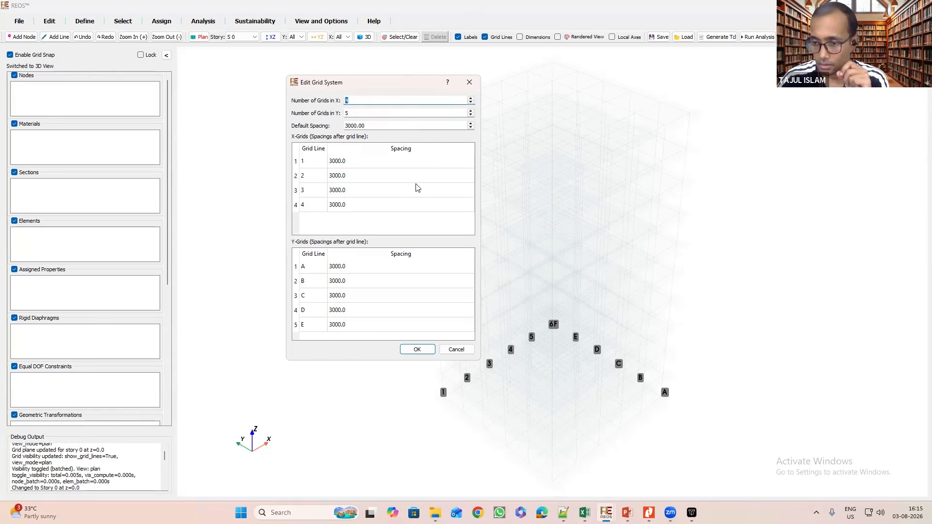
left_click(470, 111)
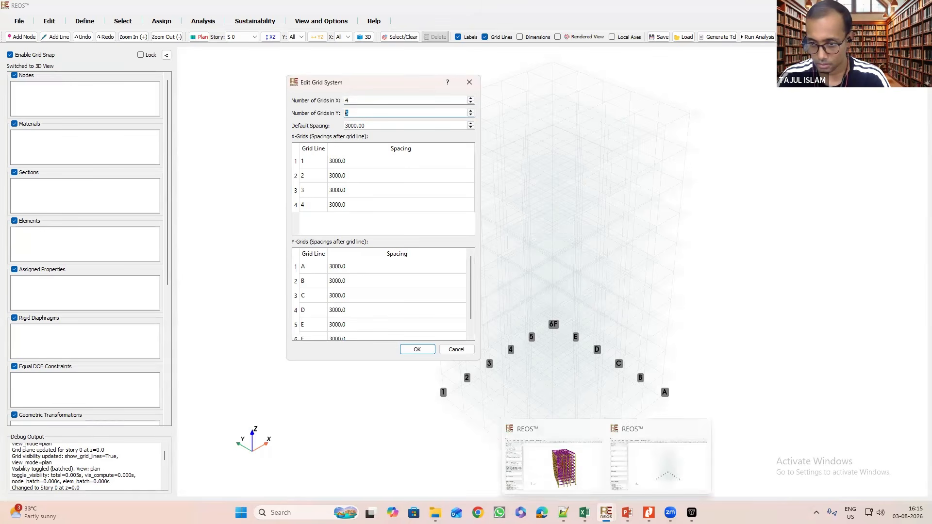
Check the bay dimensions on the PowerPoint plan slide and set the spacing of X-grid lines 1 and 4 to 5000.
left_click(627, 513)
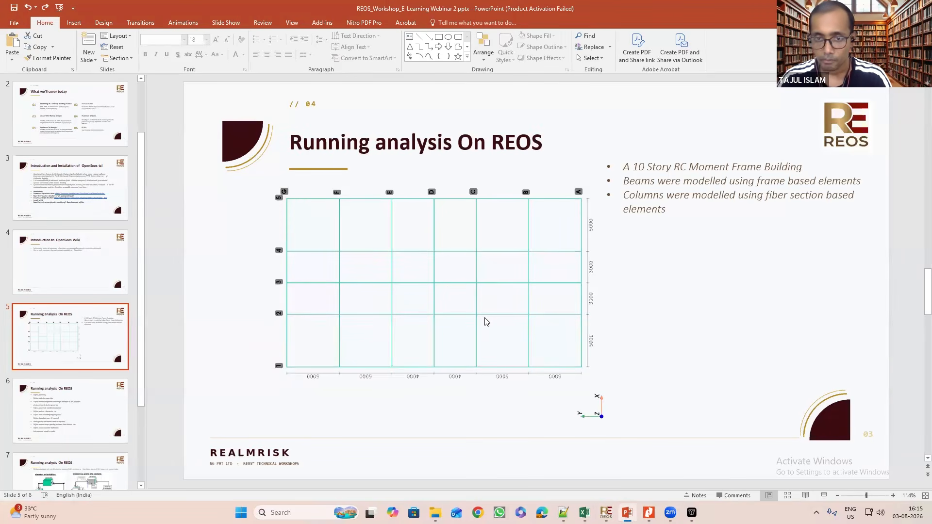
key("alt+Tab")
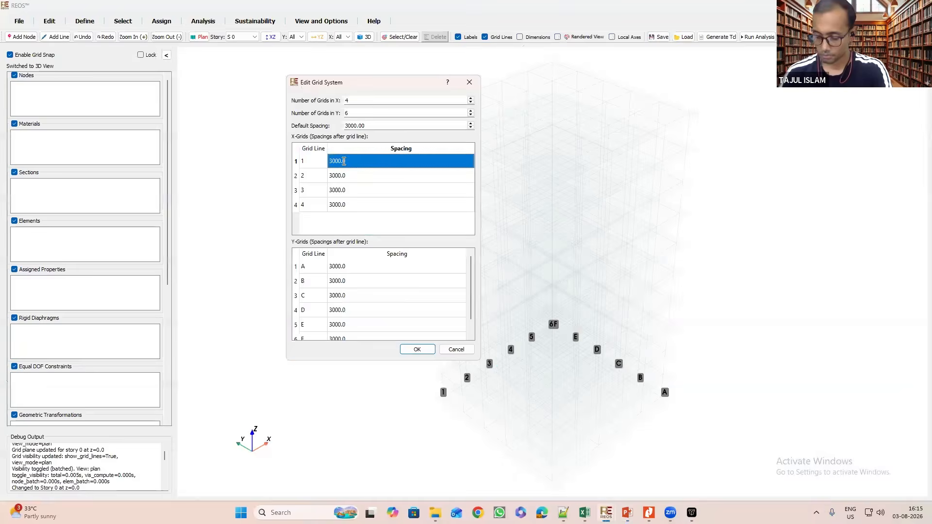
double_click(344, 161)
type("5000")
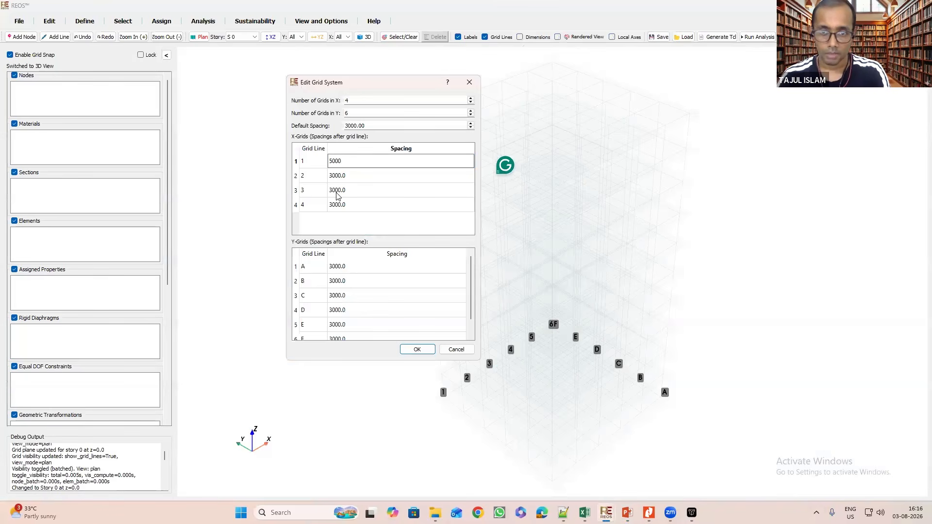
left_click(340, 204)
type("5000")
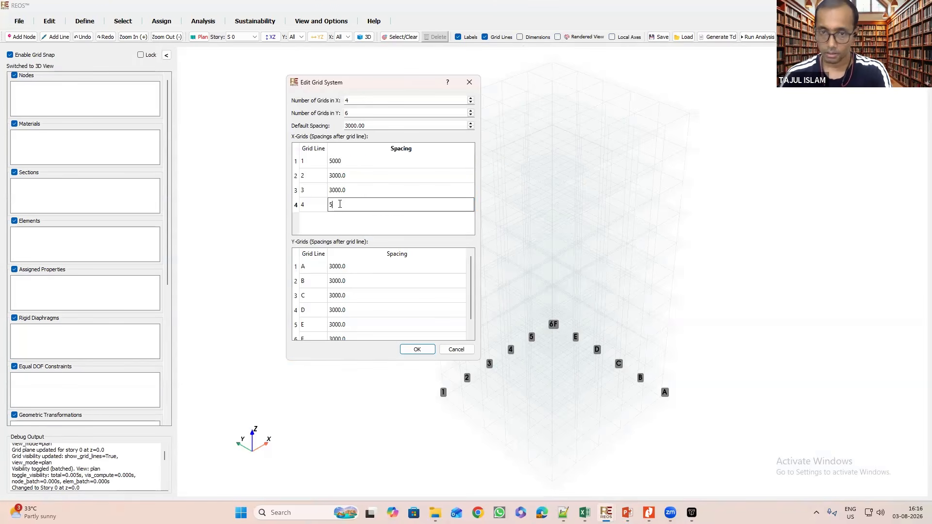
Set the spacing of Y-grid lines A and B to 5000.
left_click(344, 268)
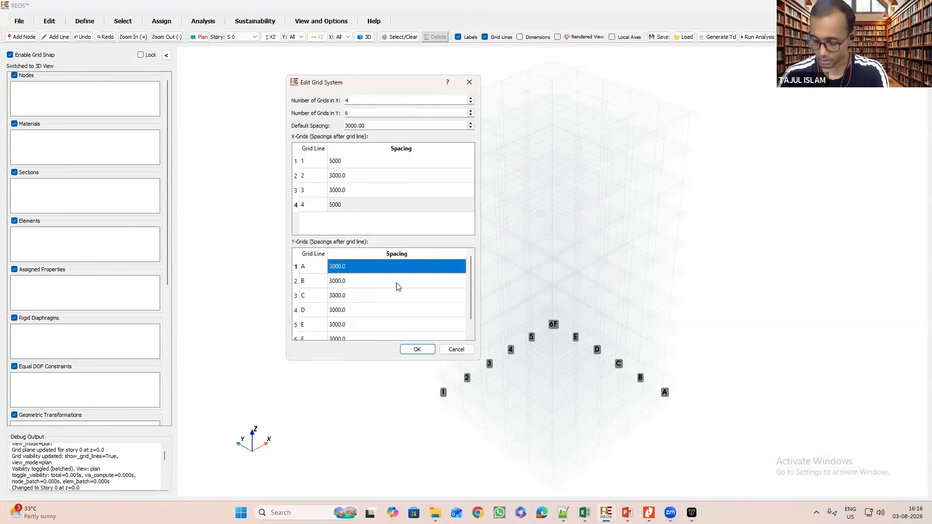
type("5000")
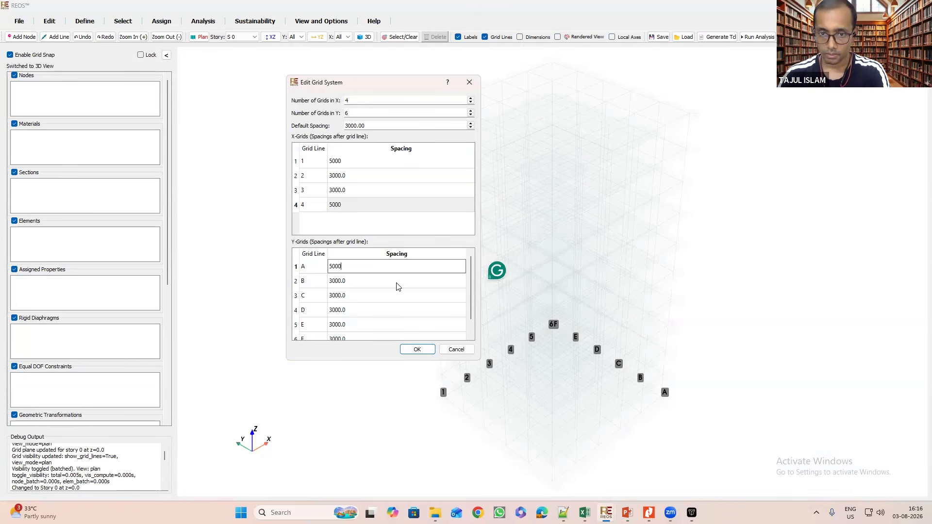
left_click(341, 282)
type("5000")
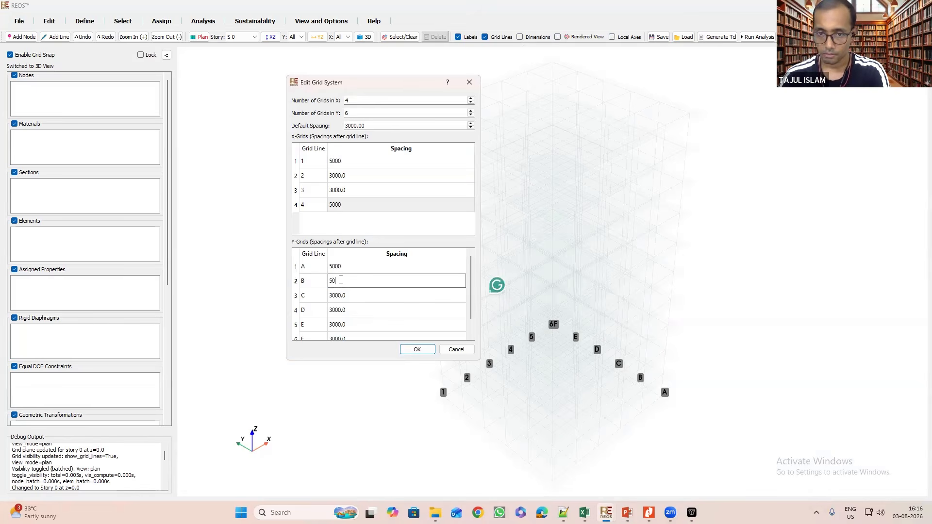
Recheck the PowerPoint plan slide and set the spacing of Y-grid lines C and D to 4000.
left_click(338, 299)
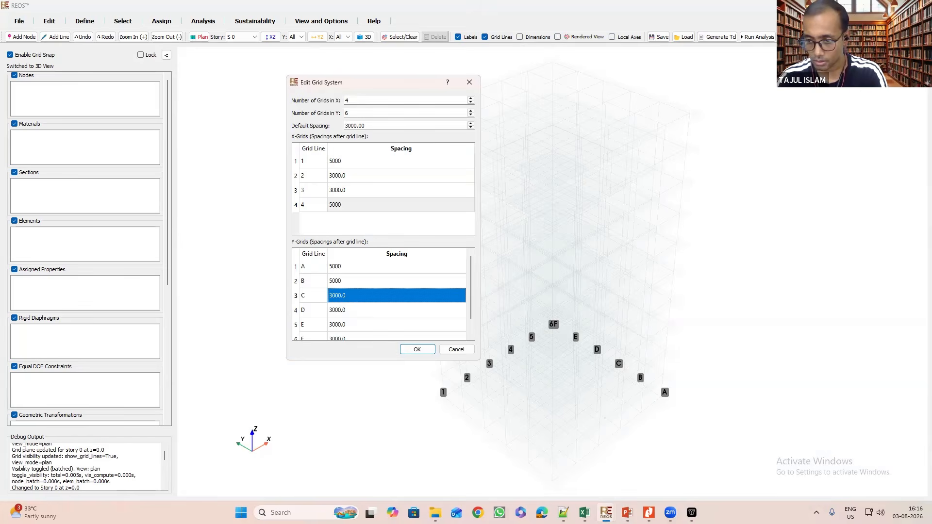
left_click(628, 513)
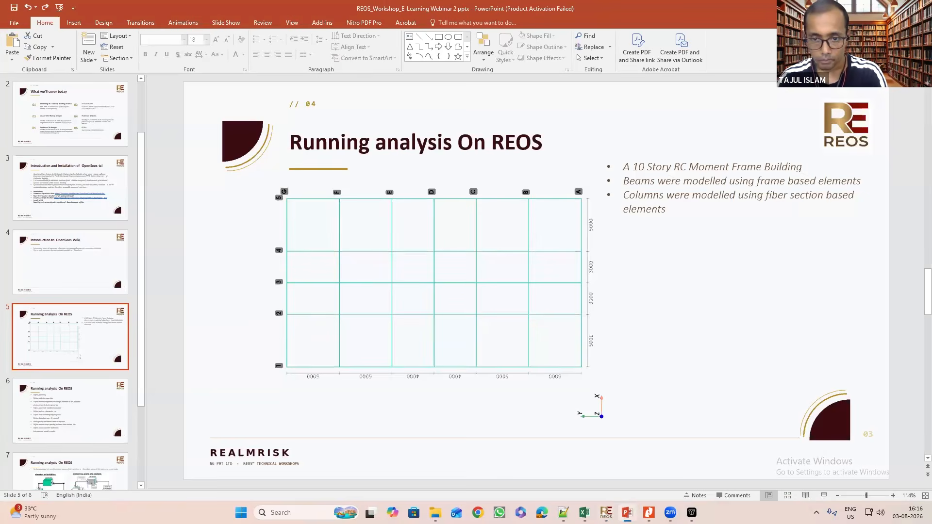
key("alt+Tab")
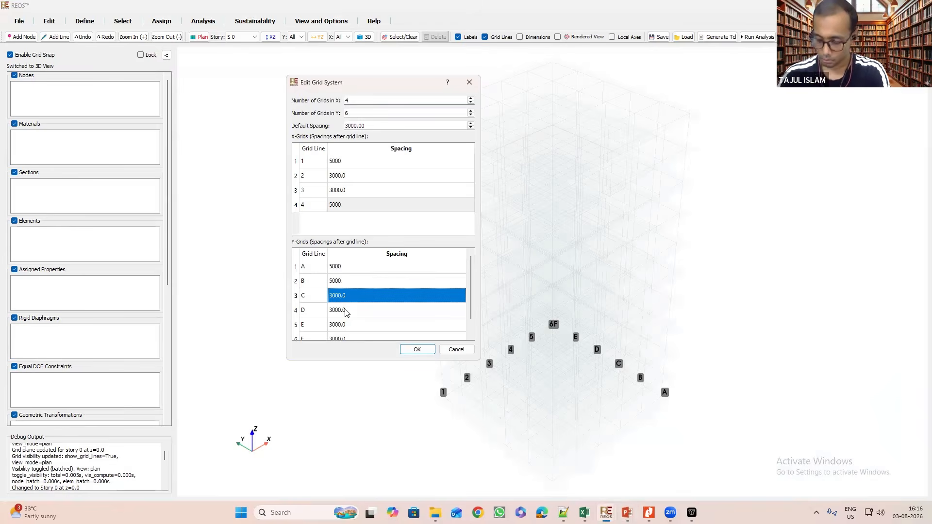
type("4000")
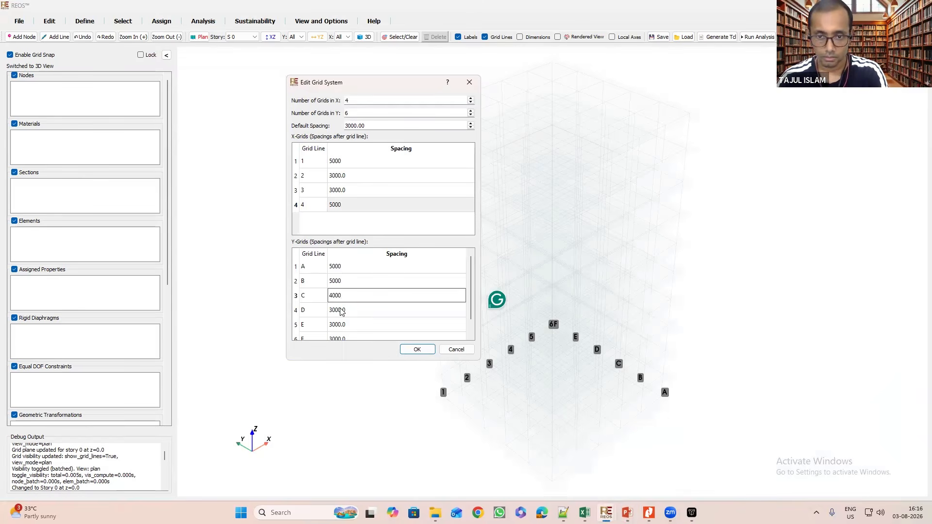
left_click(341, 310)
type("4000")
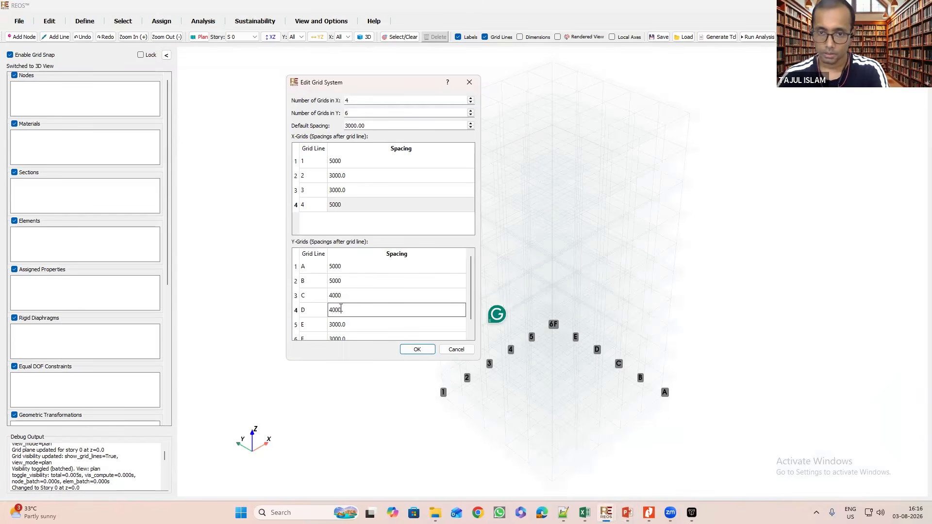
Set the spacing of Y-grid lines E and F to 5000 and apply the grid system.
left_click(340, 326)
type("5000")
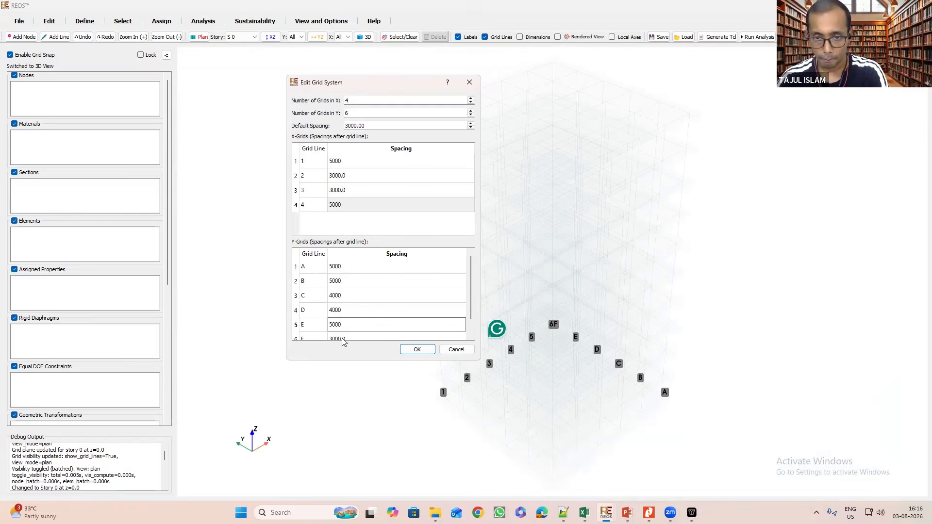
left_click(343, 339)
type("5000")
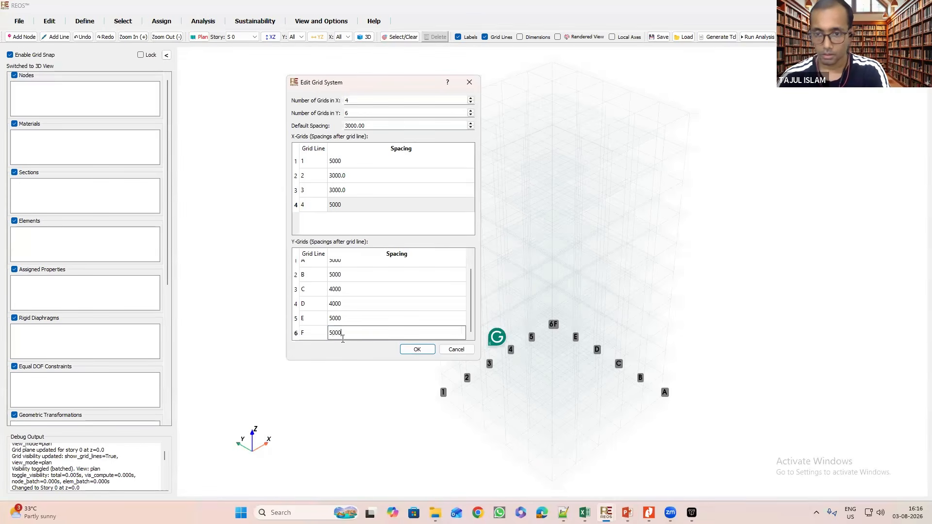
left_click(418, 349)
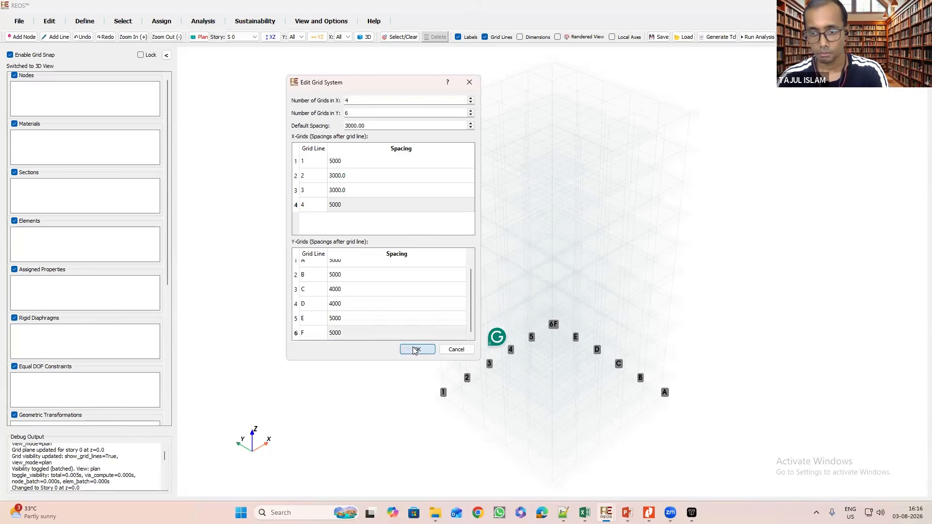
left_click_drag(317, 348, 311, 325)
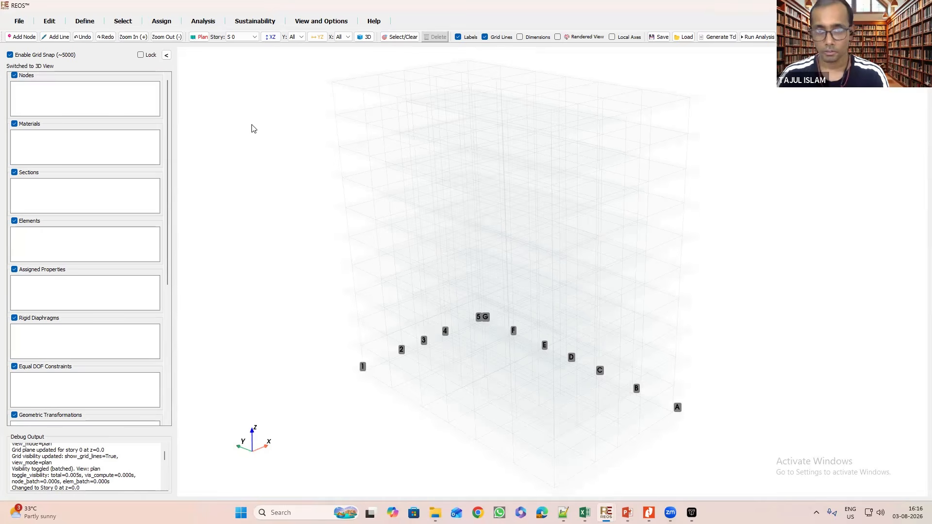
Show the plan view of story S 0 and add nodes on grid line A at its intersections with lines 1 to 5.
left_click(234, 38)
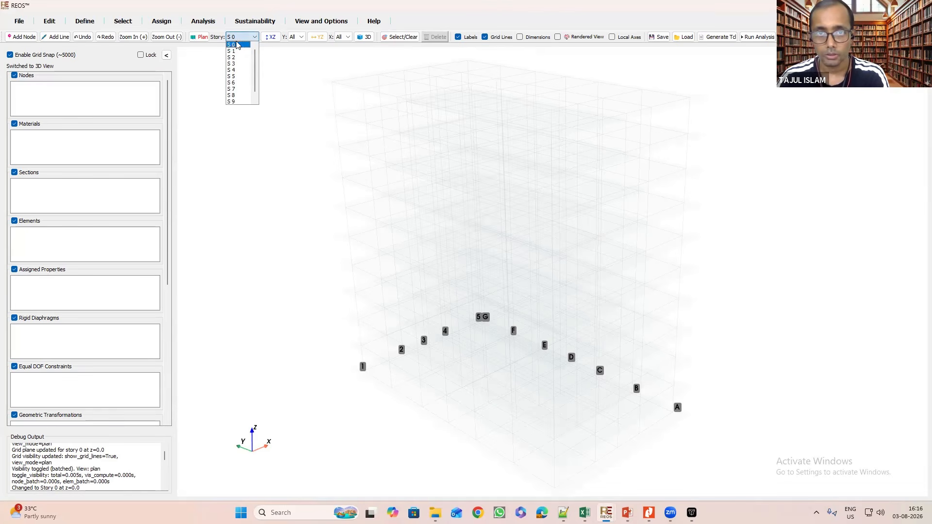
left_click(237, 45)
left_click(199, 37)
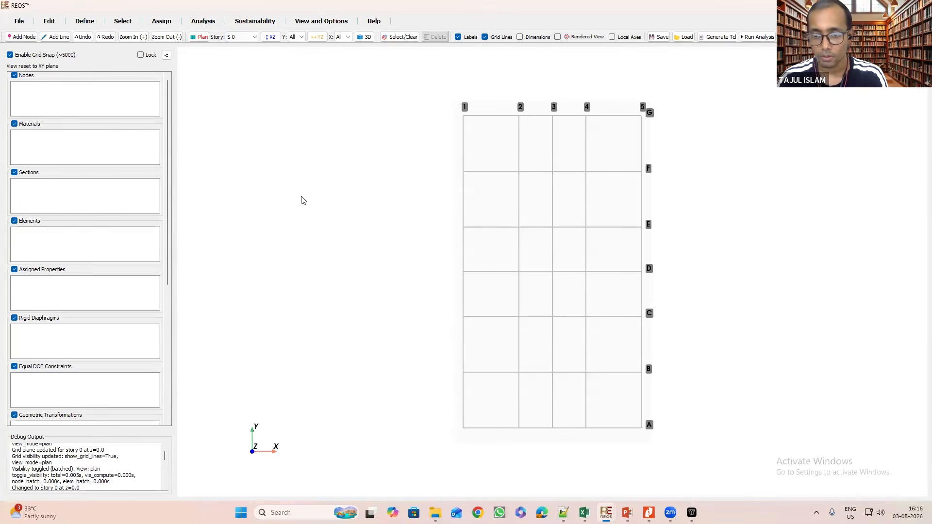
left_click(25, 37)
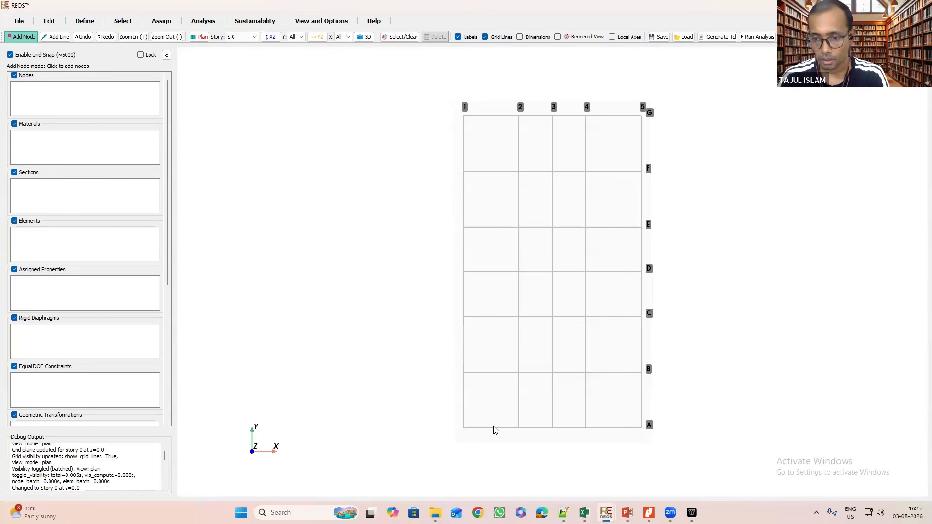
left_click(463, 428)
left_click(519, 428)
left_click(553, 428)
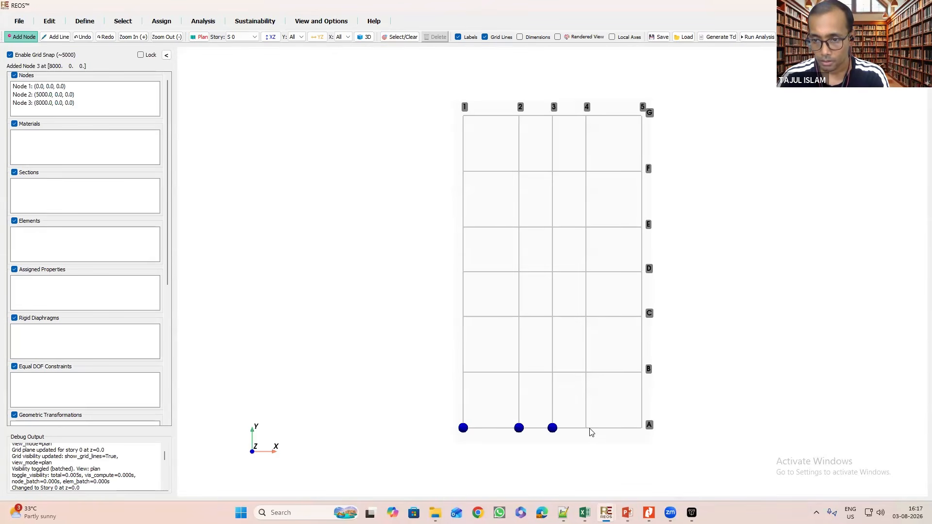
left_click(586, 428)
left_click(641, 427)
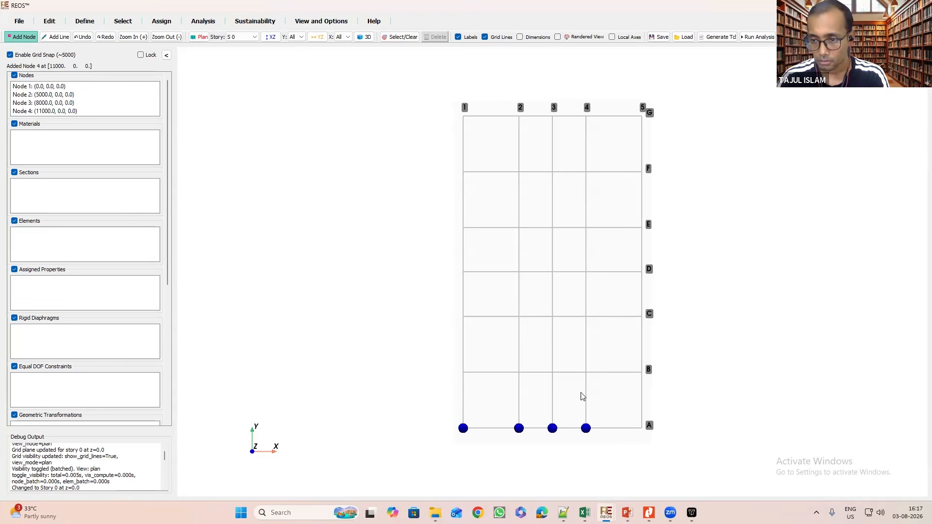
Add nodes on story S 0 along grid line B at its intersections with lines 1 to 5.
left_click(463, 372)
left_click(529, 376)
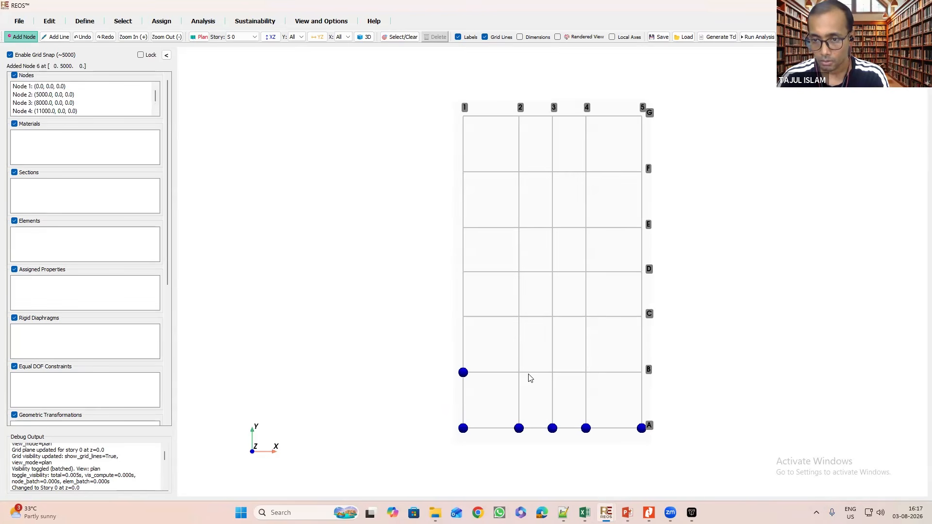
left_click(553, 373)
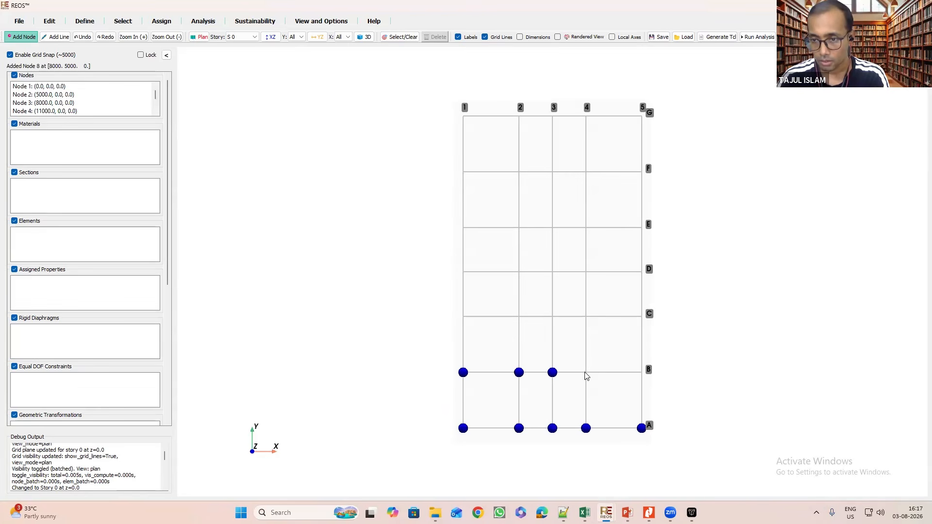
left_click(587, 372)
left_click(641, 376)
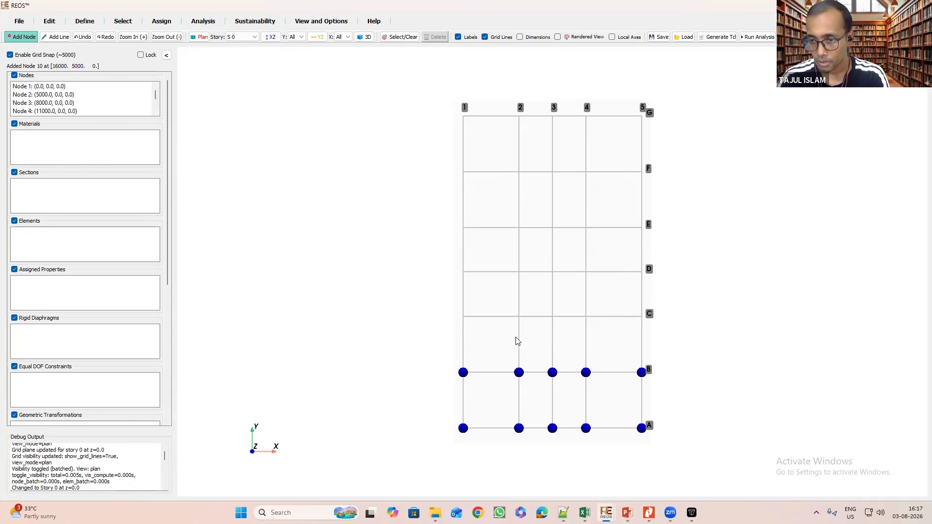
Add nodes on story S 0 along grid line C at its intersections with lines 1 to 5.
left_click(463, 316)
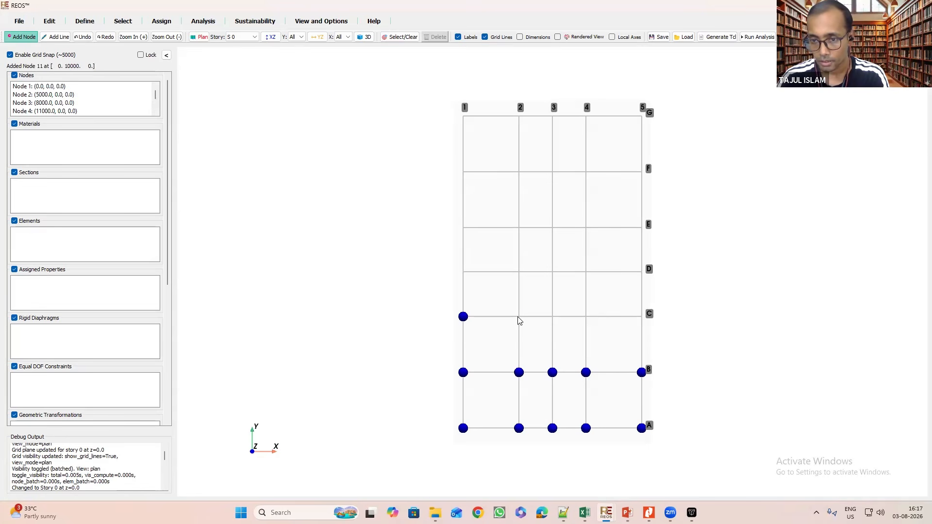
left_click(518, 318)
left_click(553, 320)
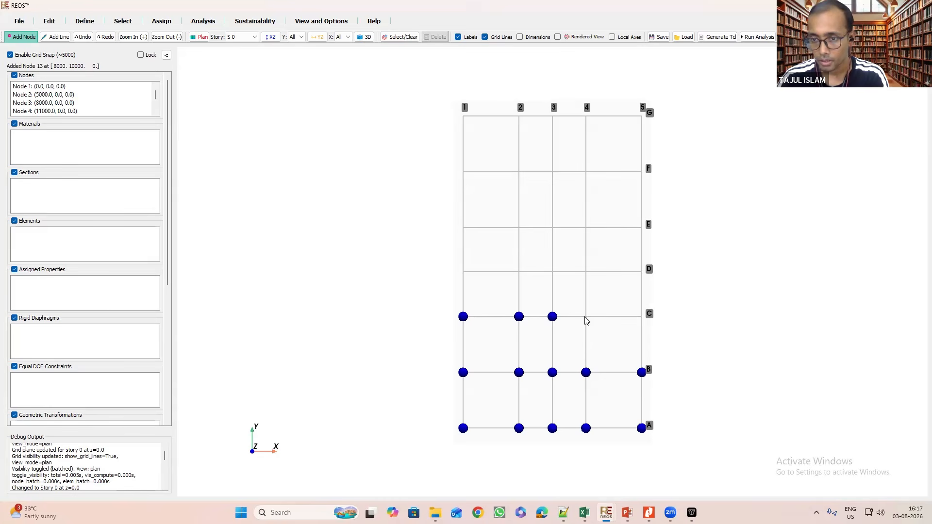
left_click(585, 320)
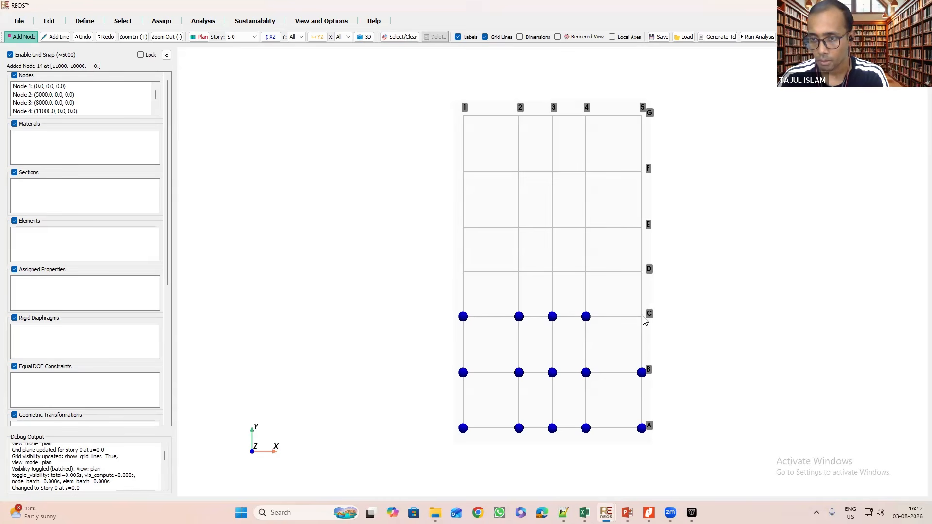
left_click(644, 320)
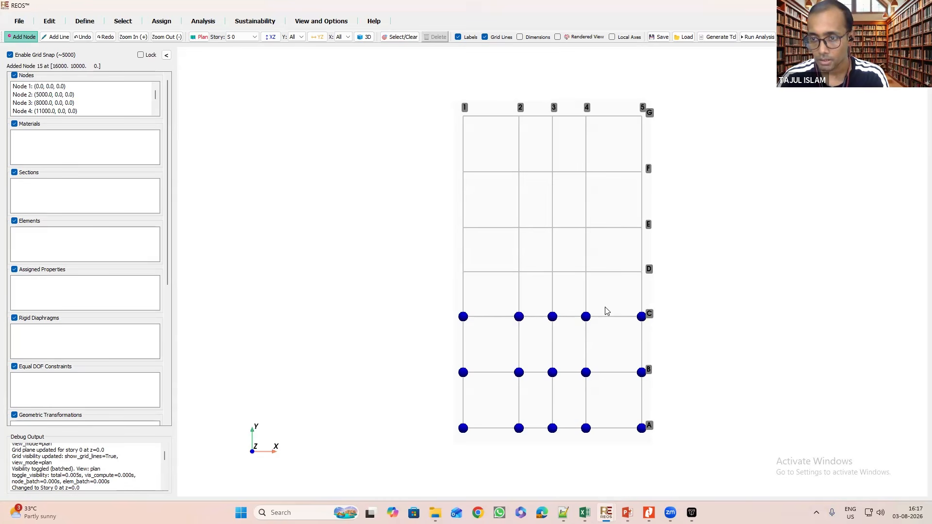
Add nodes on story S 0 along grid line D at its intersections with lines 1 to 5.
left_click(469, 274)
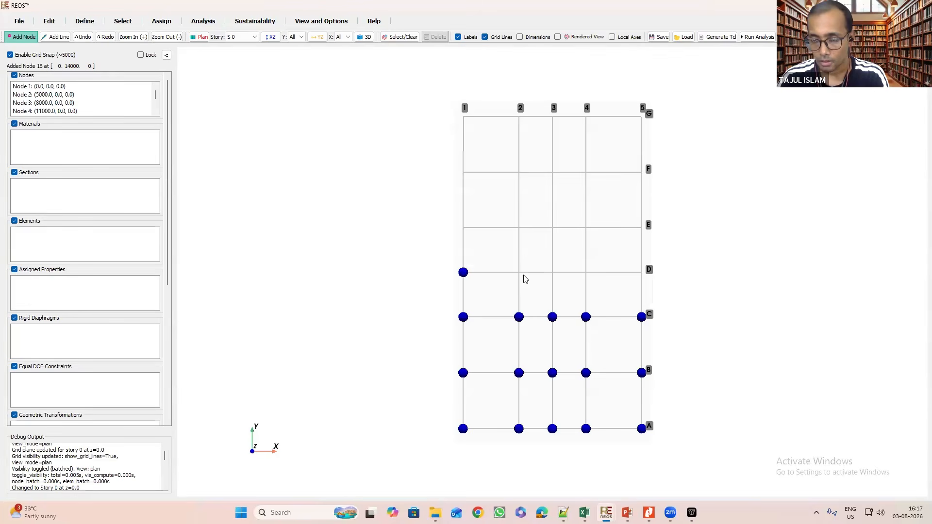
scroll(515, 278, "up", 4)
left_click(503, 277)
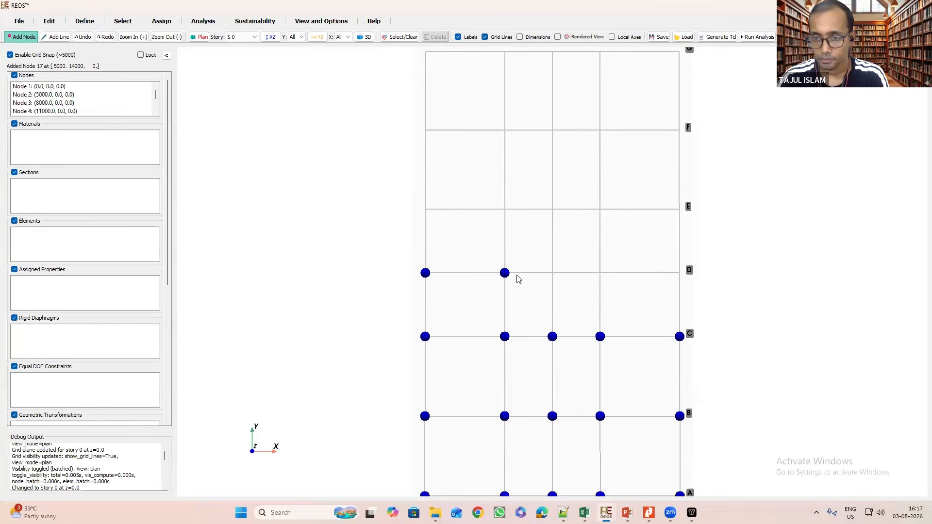
left_click(553, 279)
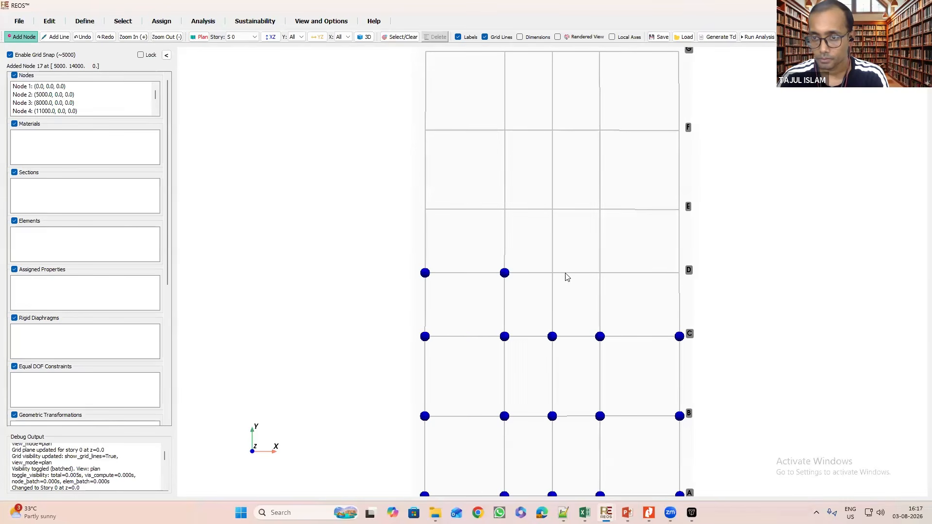
left_click(644, 280)
left_click(667, 279)
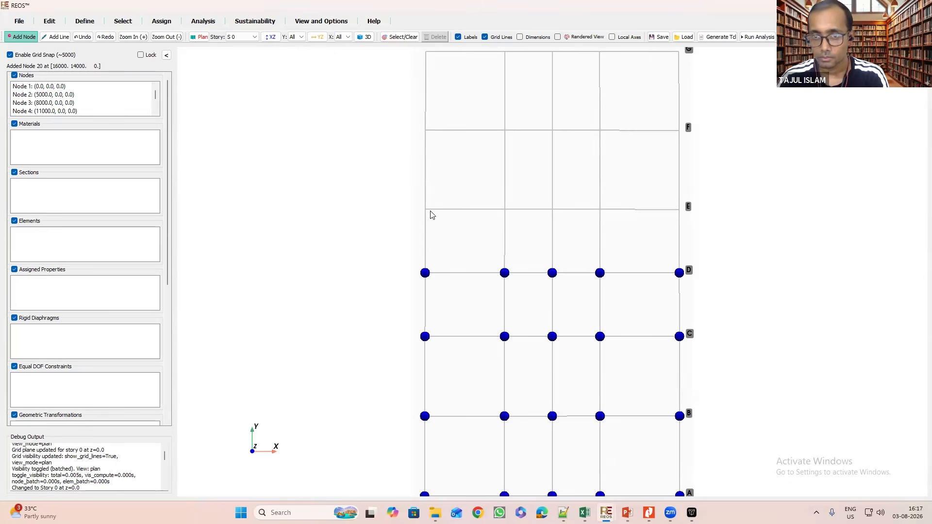
Add nodes on story S 0 along grid line E at its intersections with lines 1 to 5.
left_click(447, 216)
left_click(507, 214)
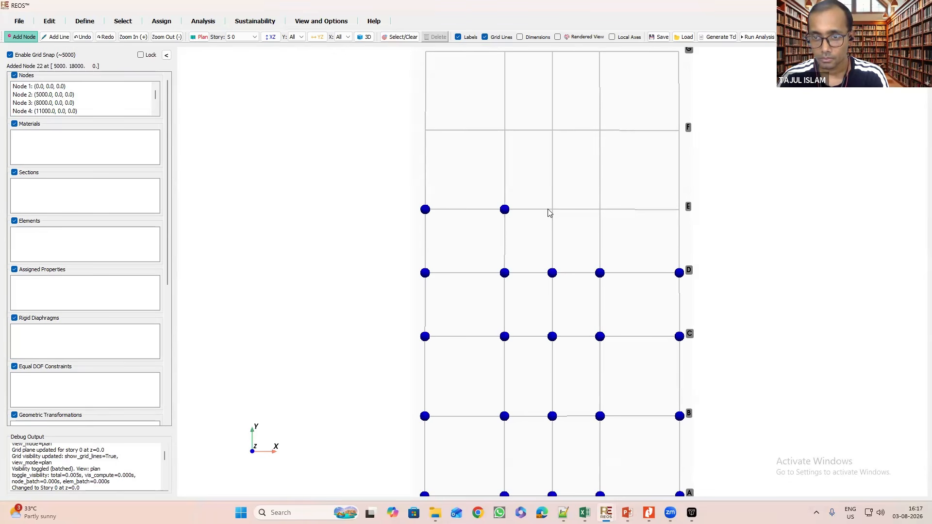
left_click(564, 213)
left_click(604, 214)
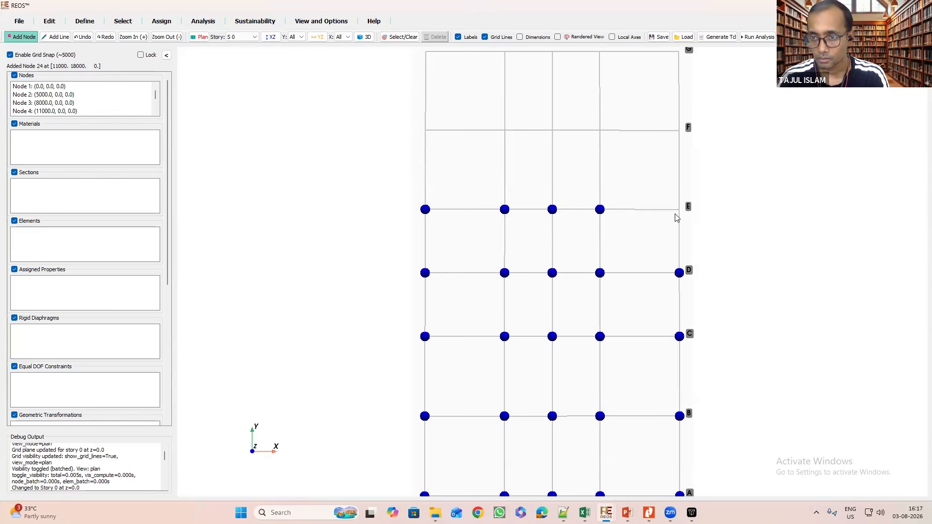
left_click(684, 216)
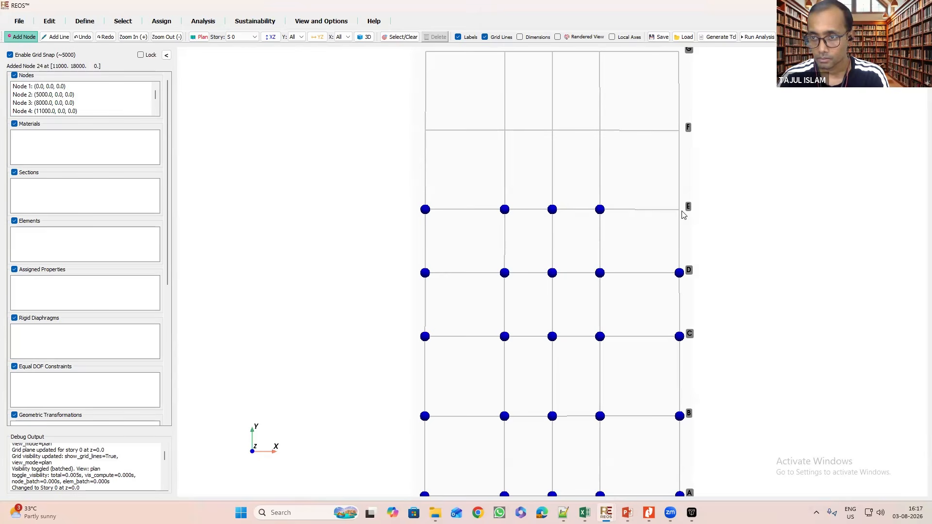
Add nodes on story S 0 along grid line F at its intersections with lines 1 to 5.
left_click(441, 137)
left_click(504, 135)
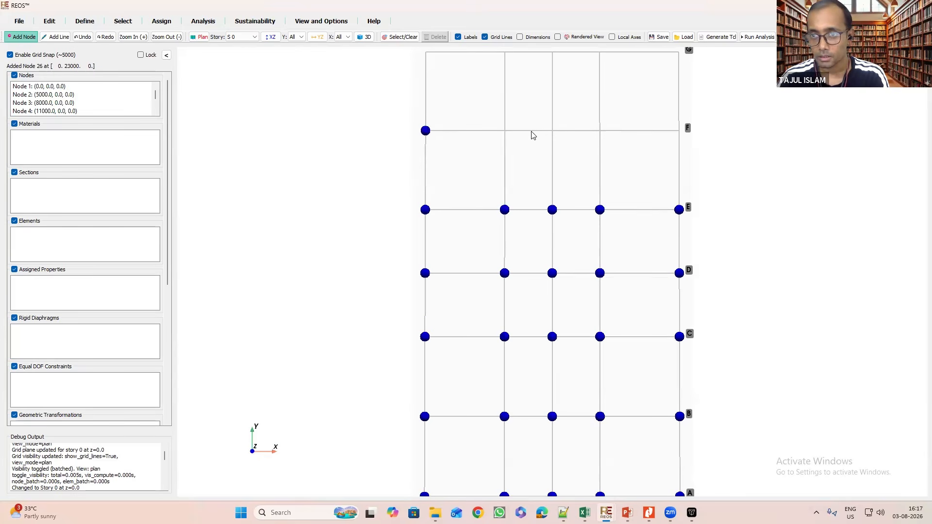
left_click(560, 137)
left_click(603, 137)
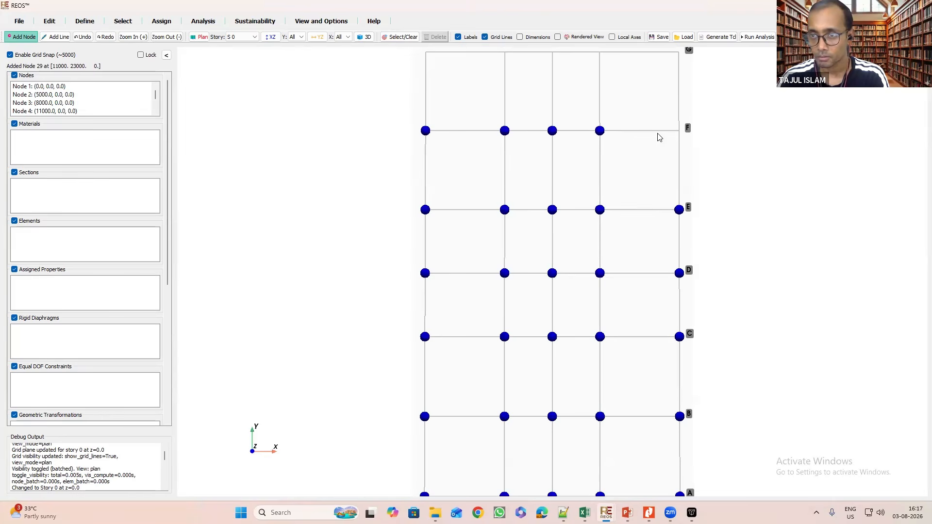
left_click(680, 135)
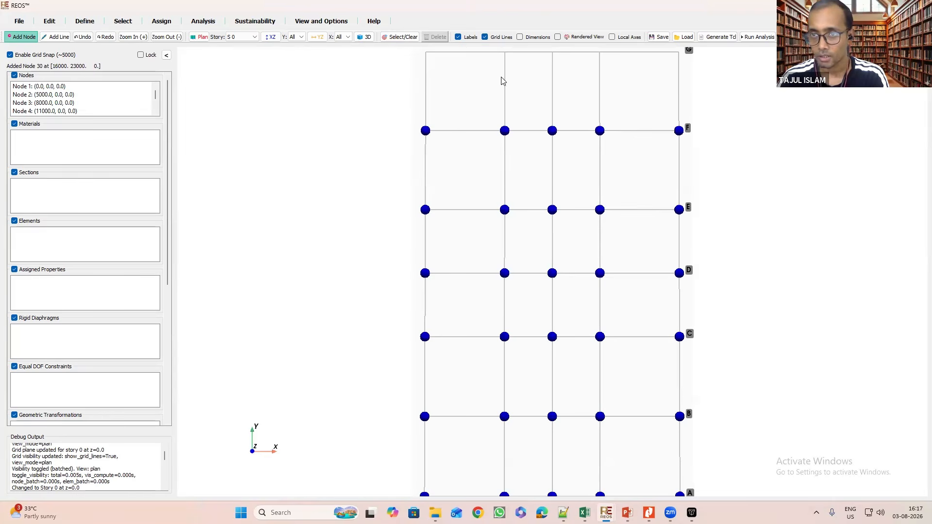
Add nodes on story S 0 along grid line G at its intersections with lines 1 to 5.
middle_click_drag(464, 88, 464, 118)
left_click(431, 83)
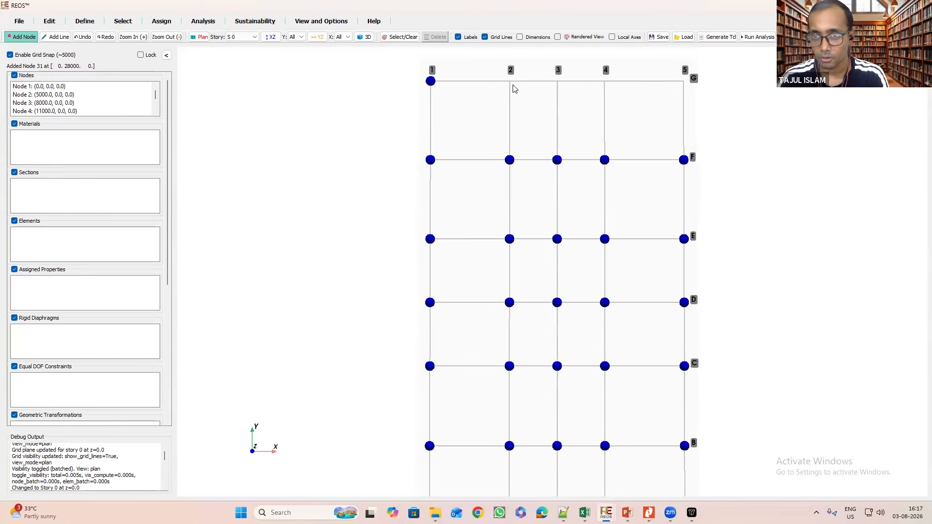
left_click(510, 85)
left_click(557, 87)
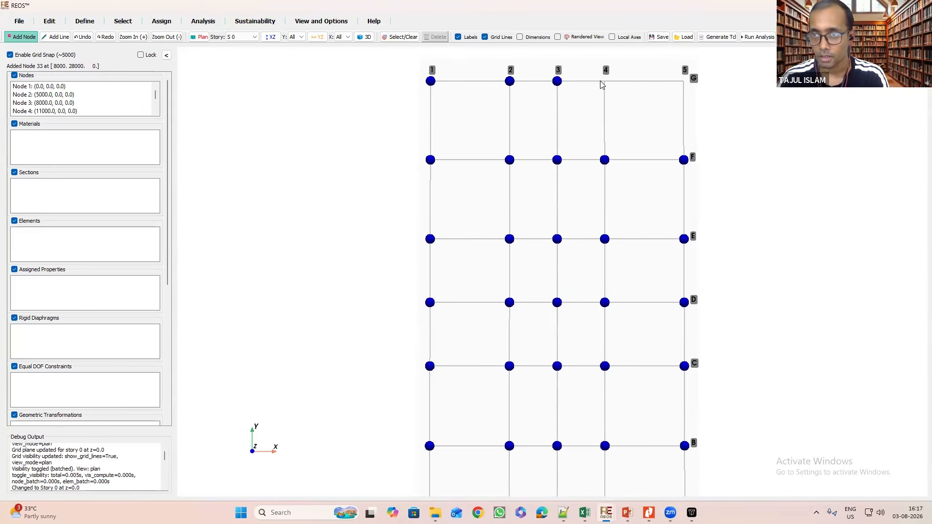
left_click(606, 84)
left_click(680, 88)
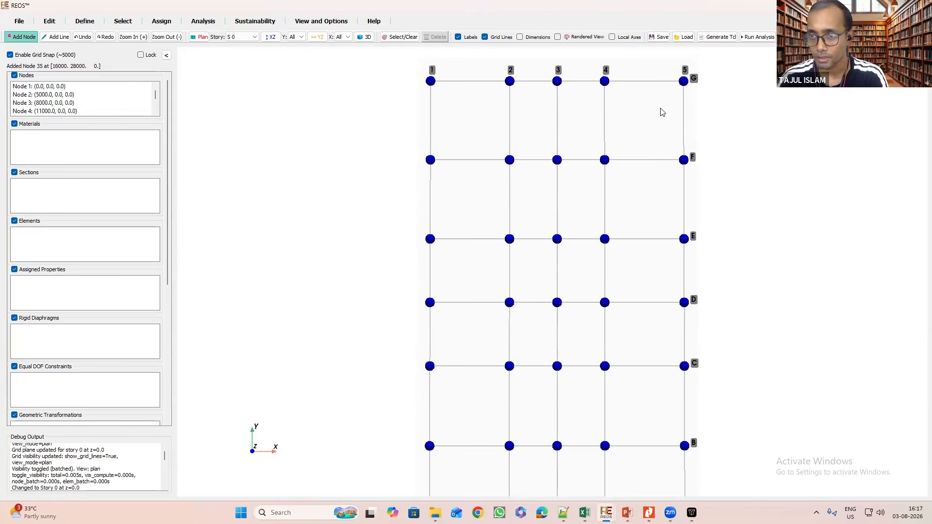
Show the plan view of story S 1 and add nodes on grid line A at its intersections with lines 1 to 5.
left_click(253, 38)
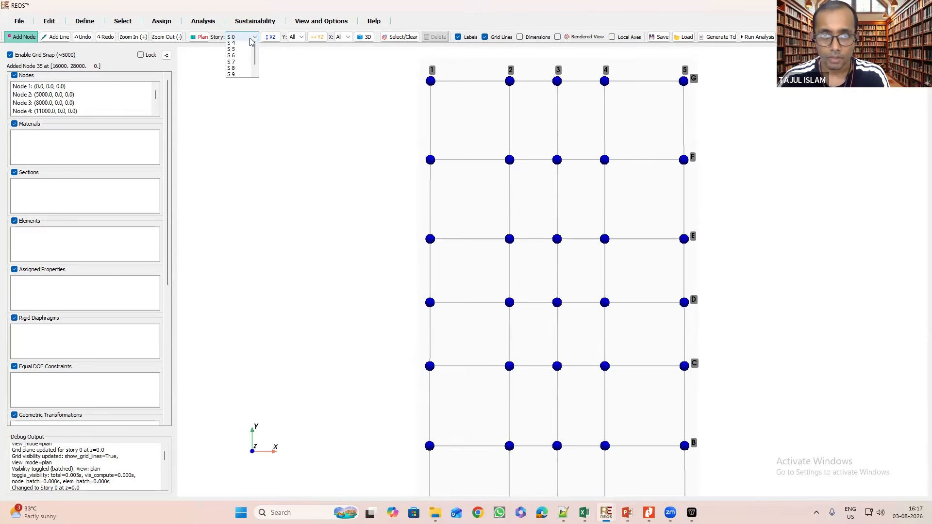
left_click(235, 53)
left_click(204, 38)
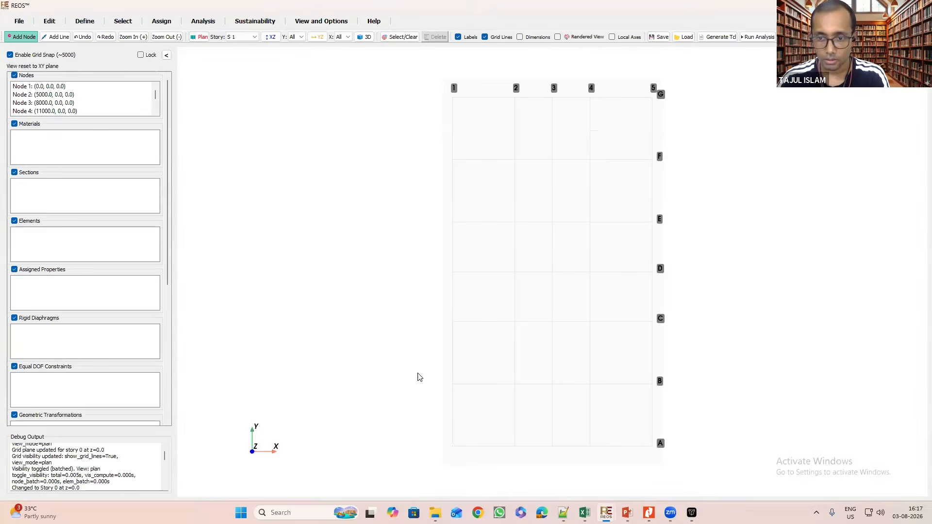
left_click(456, 452)
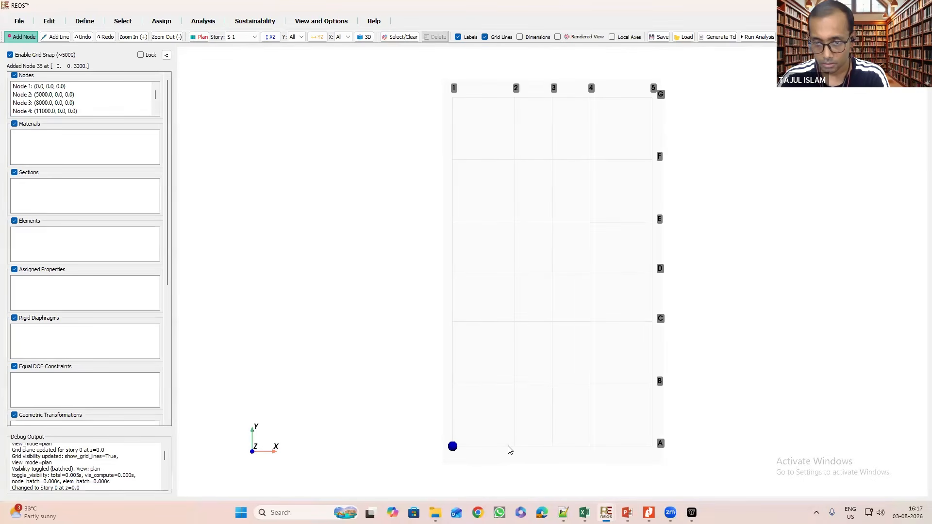
left_click(514, 450)
left_click(551, 450)
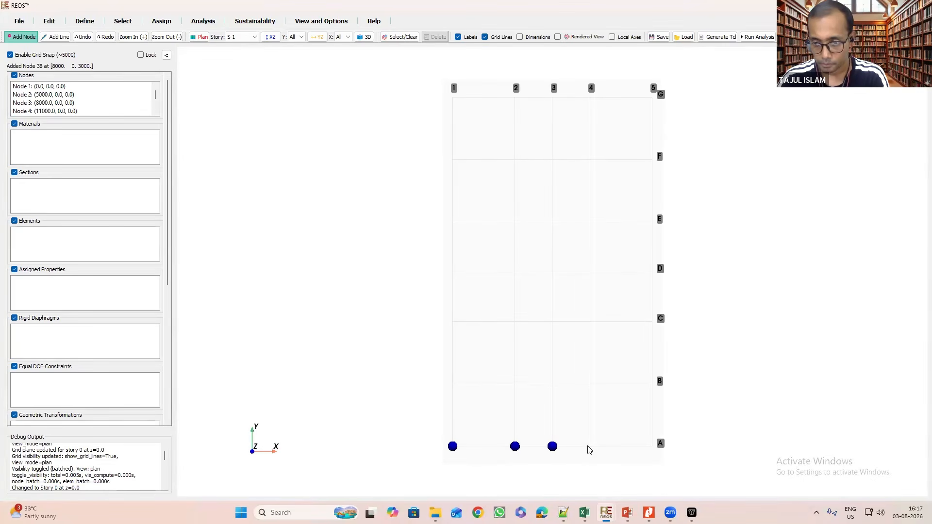
left_click(589, 450)
left_click(652, 450)
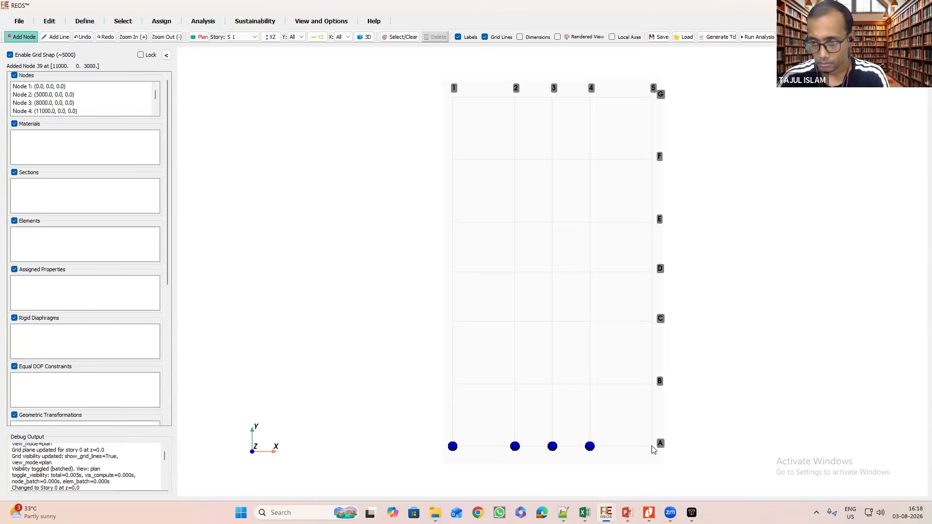
Add nodes on story S 1 along grid line B at its intersections with lines 1 to 5.
left_click(516, 390)
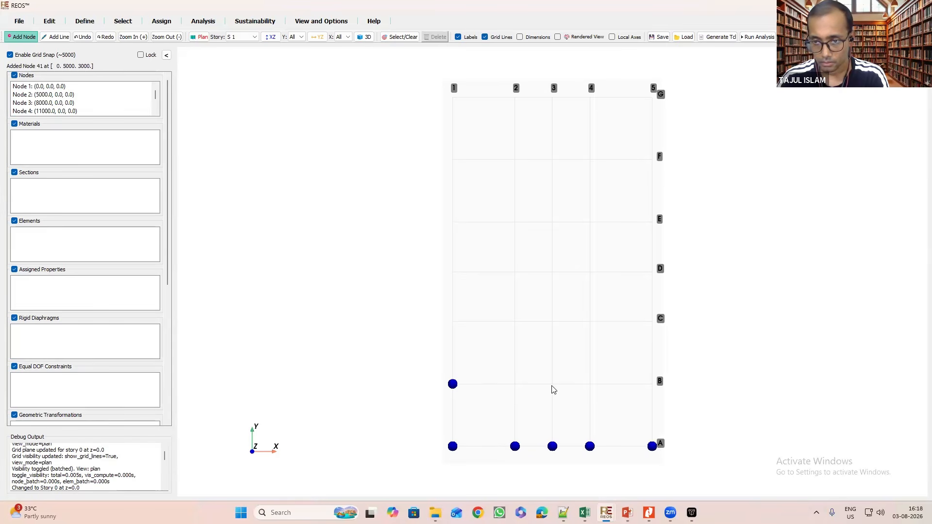
left_click(554, 388)
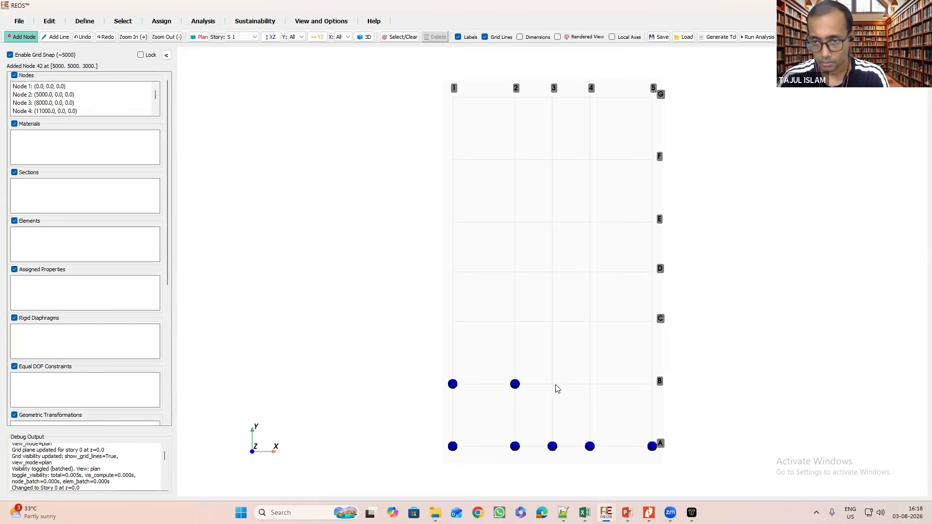
left_click(655, 389)
Add nodes on story S 1 along grid line C at its intersections with lines 1 to 5.
left_click(456, 325)
left_click(518, 328)
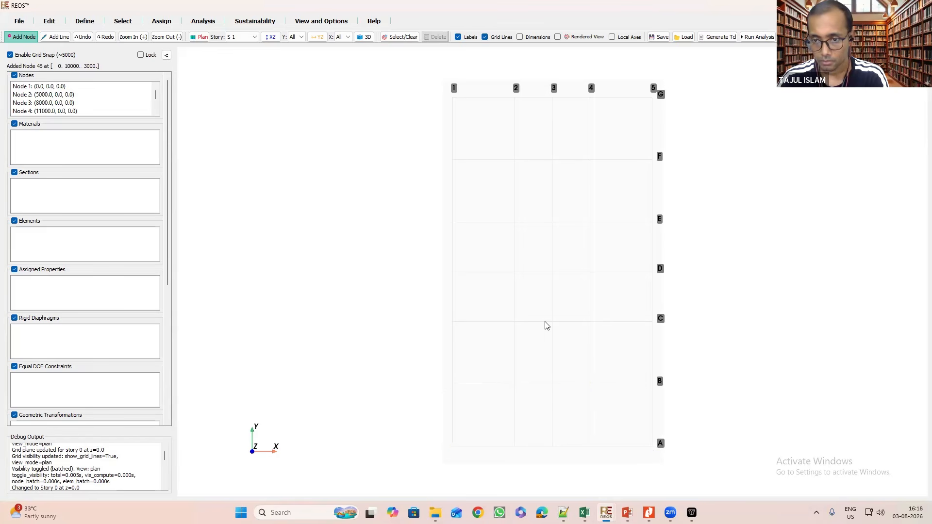
left_click(556, 325)
left_click(590, 322)
left_click(653, 322)
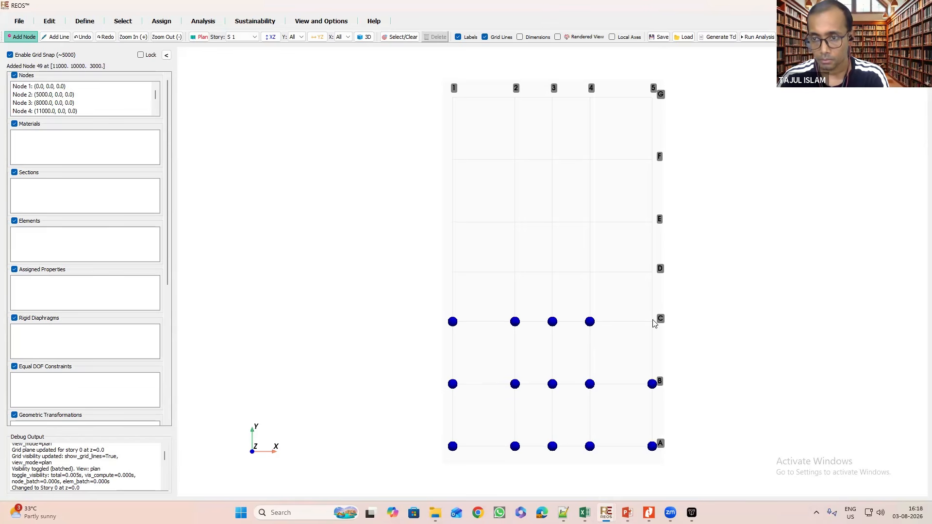
Add nodes on story S 1 along grid line D at its intersections with lines 1 to 5.
left_click(478, 278)
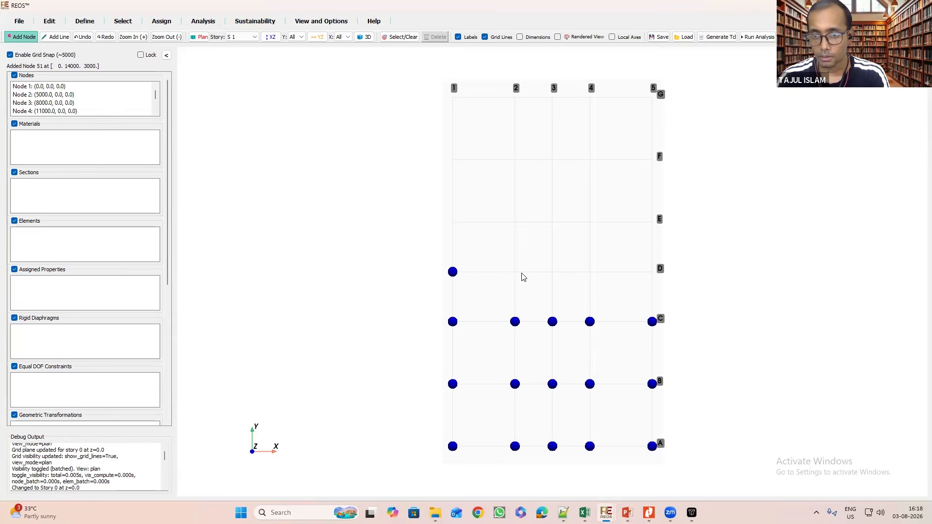
left_click(520, 275)
left_click(552, 276)
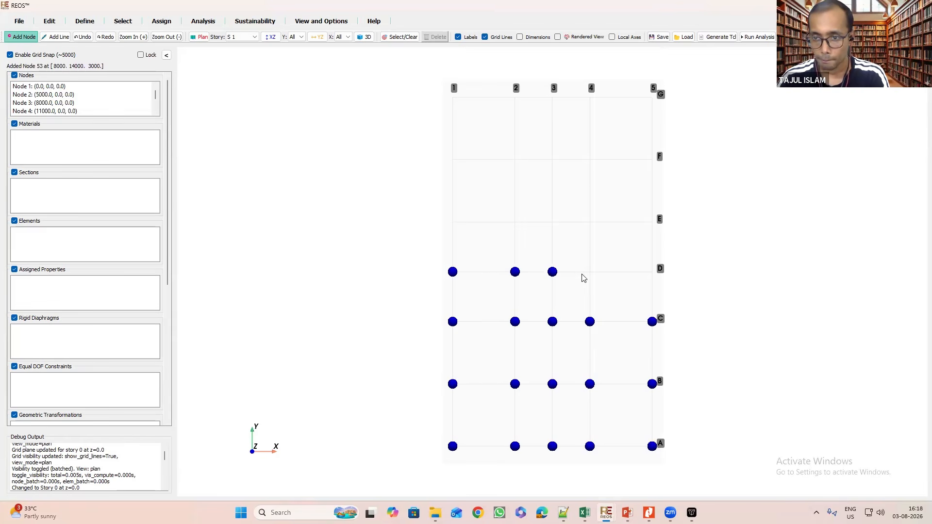
left_click(591, 277)
left_click(647, 275)
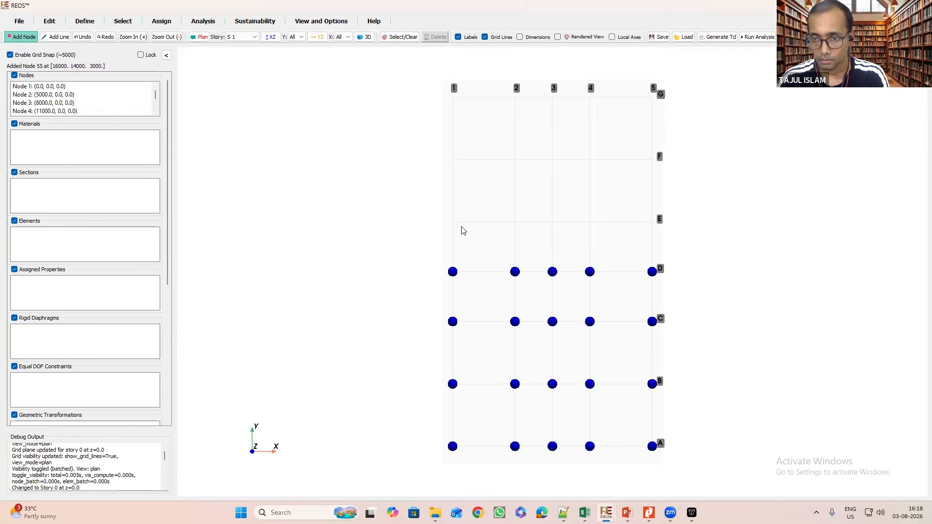
Add nodes on story S 1 along grid line E at its intersections with lines 1 to 5.
left_click(460, 227)
left_click(517, 227)
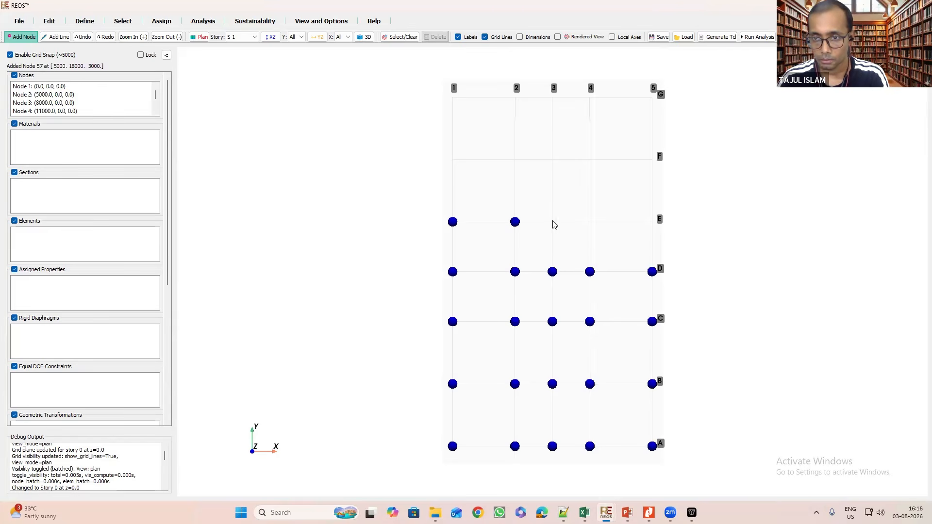
left_click(553, 224)
left_click(592, 230)
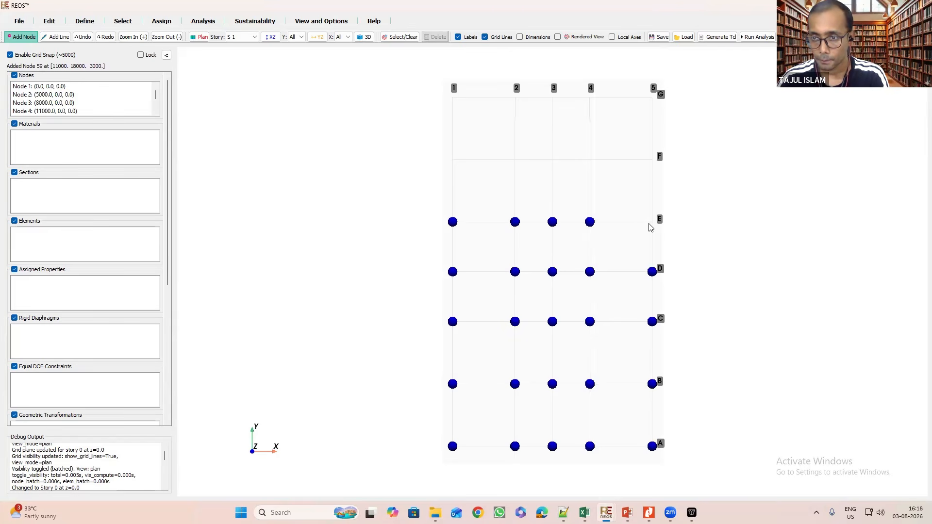
left_click(651, 227)
Add nodes on story S 1 along grid line F at its intersections with lines 1 to 5.
left_click(455, 163)
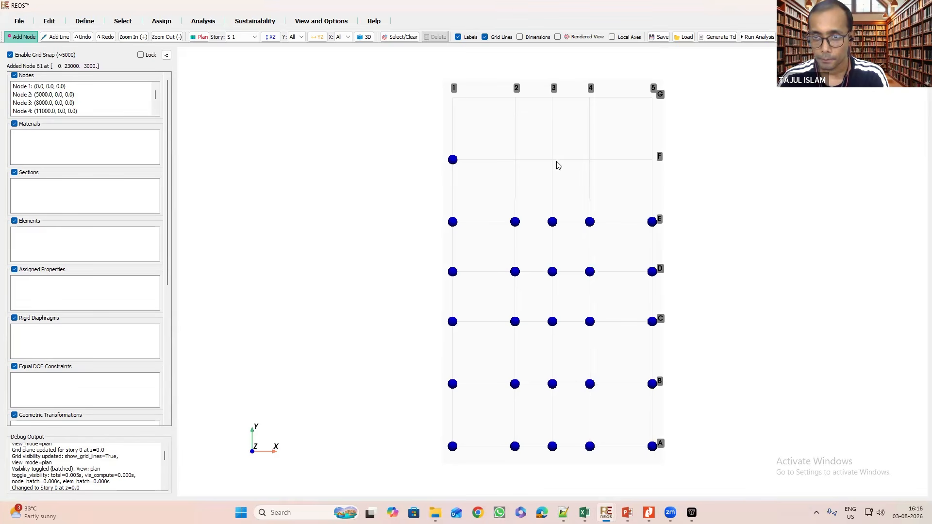
left_click(517, 164)
left_click(553, 162)
left_click(592, 161)
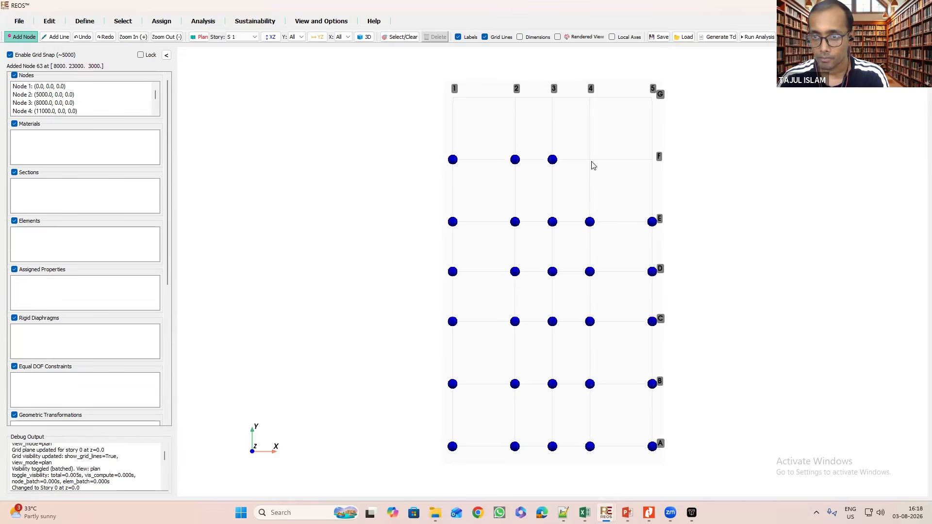
left_click(650, 162)
Add nodes on story S 1 along grid line G at its intersections with lines 1 to 5.
left_click(463, 102)
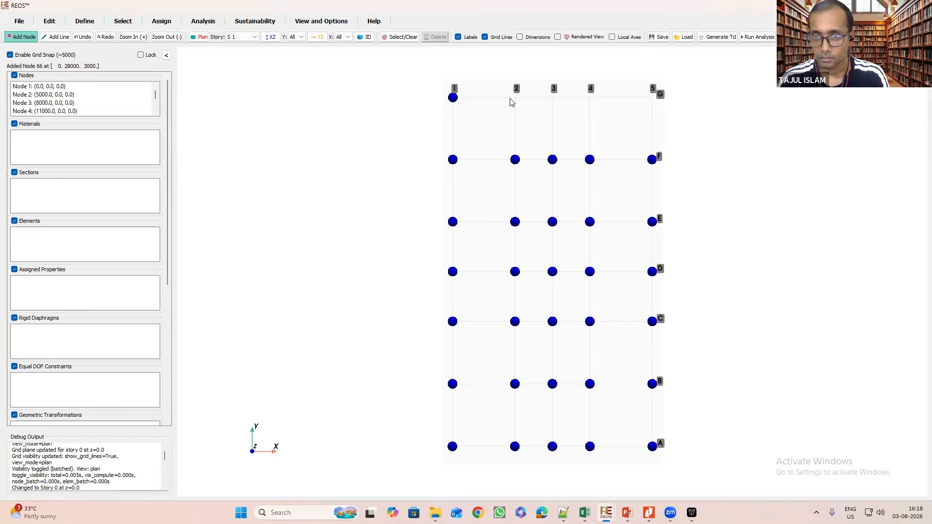
left_click(528, 100)
left_click(571, 100)
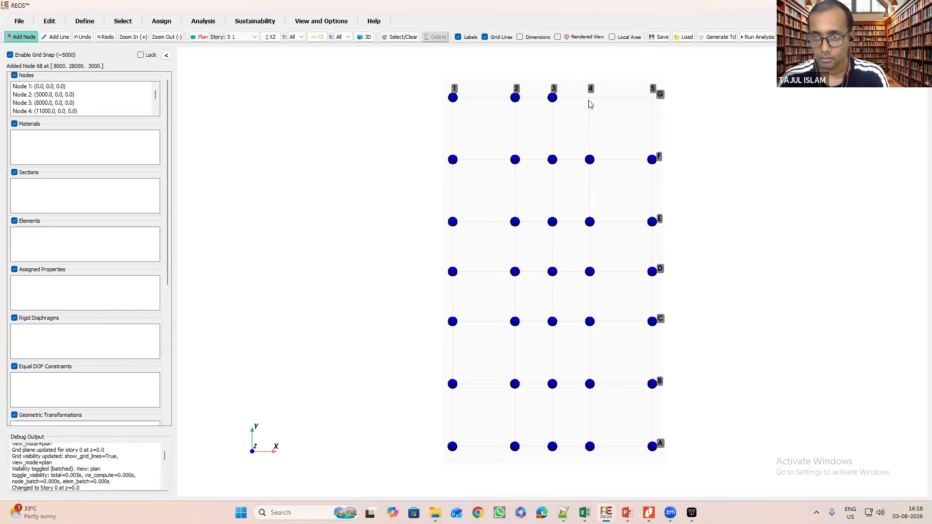
left_click(649, 102)
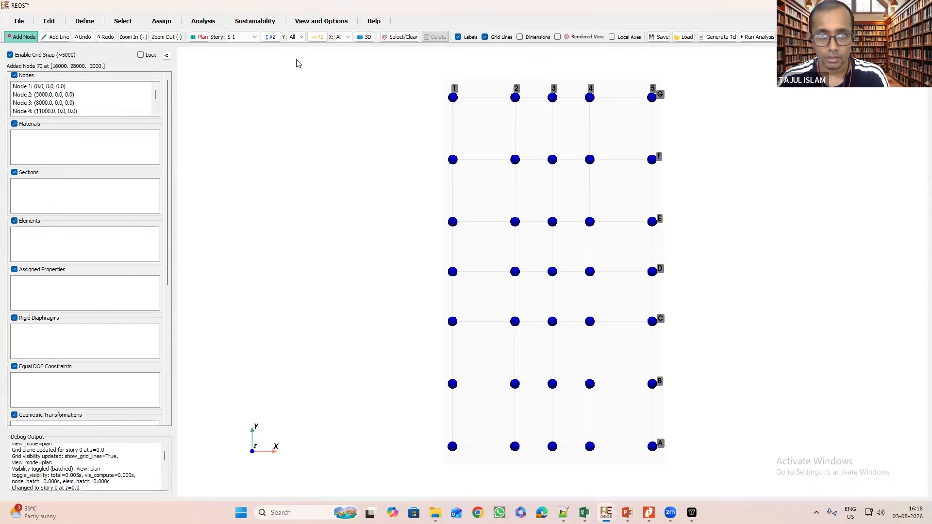
Draw beam elements on story S 1 along grid line A, node to node from line 1 to line 5.
left_click(55, 37)
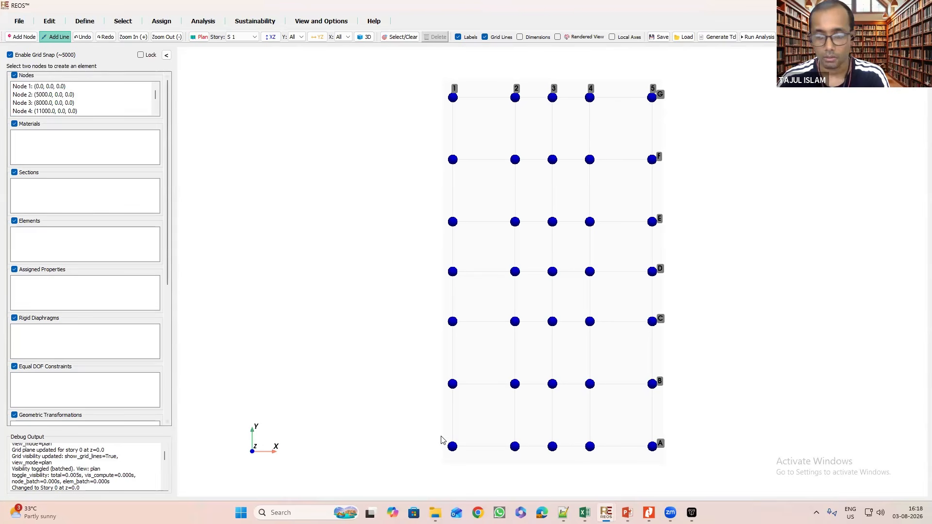
left_click(452, 447)
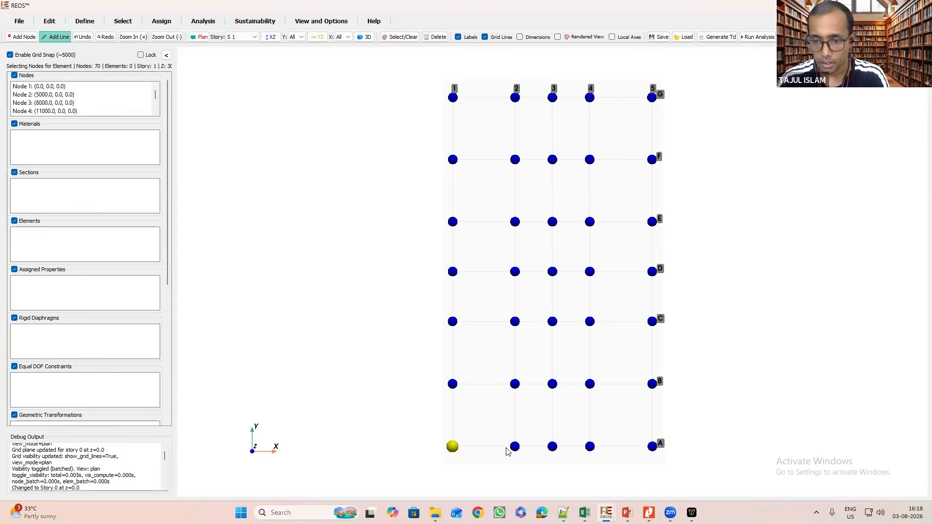
left_click(515, 446)
left_click(515, 448)
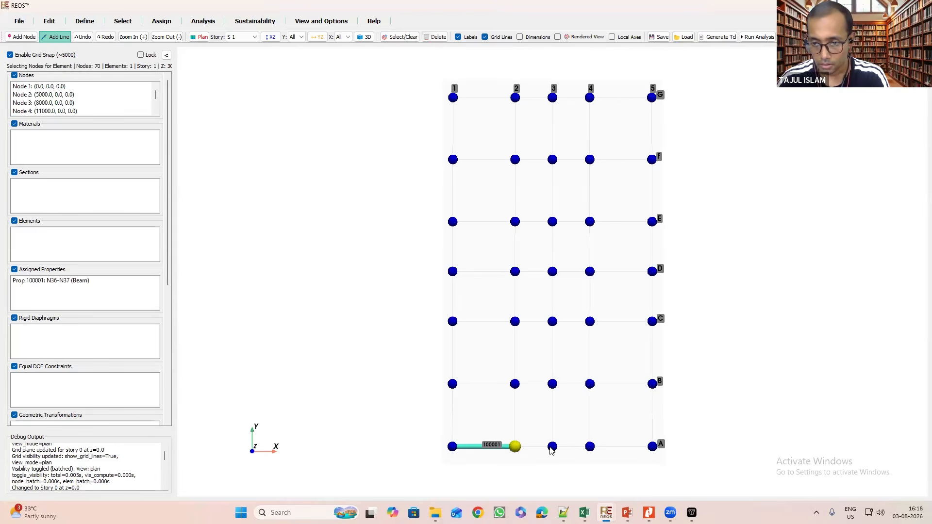
left_click(552, 448)
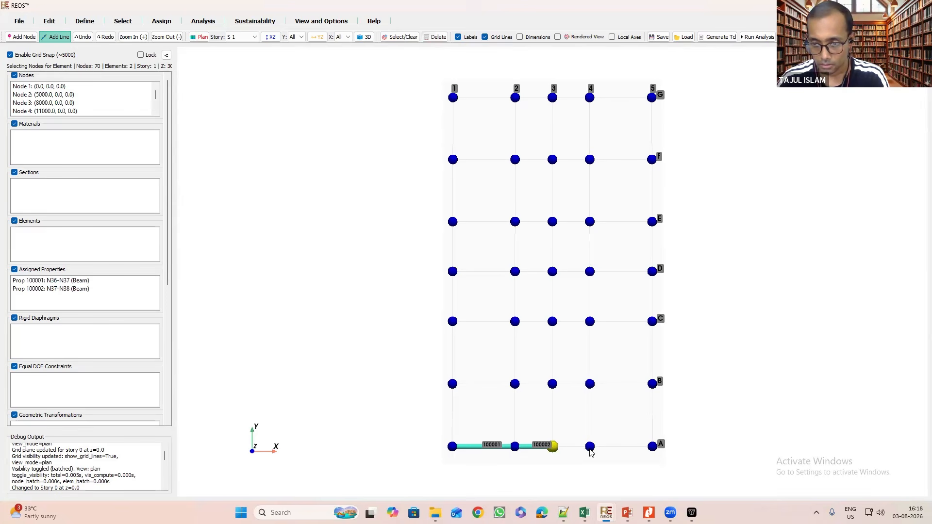
left_click(590, 448)
left_click(652, 447)
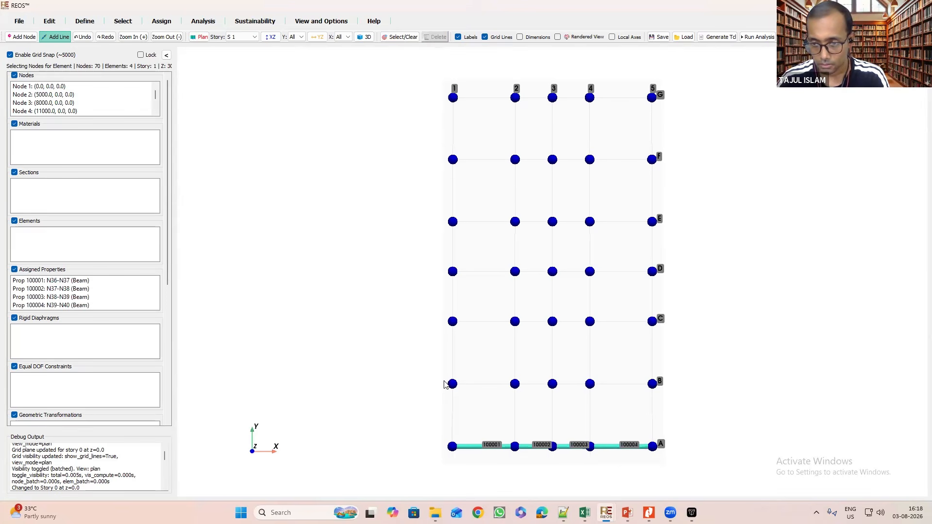
Draw beam elements on story S 1 along grid line B, node to node from line 1 to line 5.
left_click(453, 385)
left_click(515, 384)
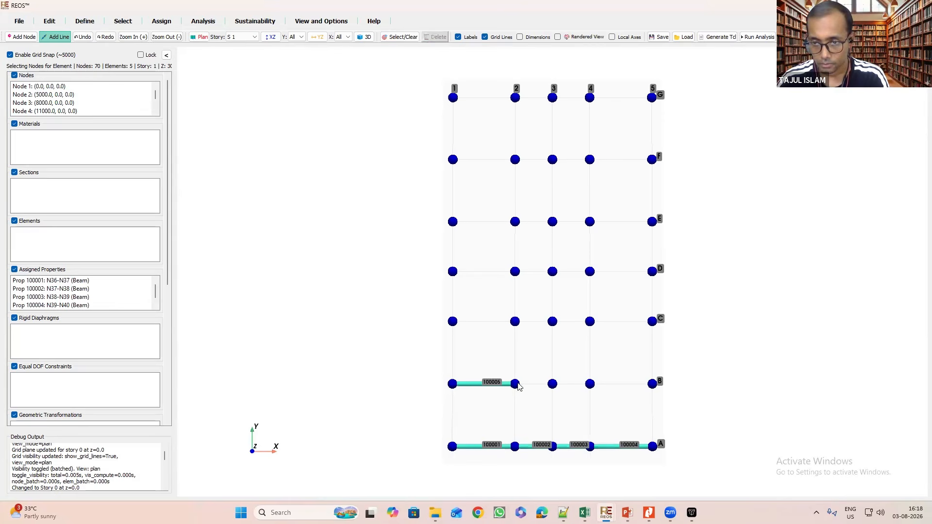
left_click(553, 385)
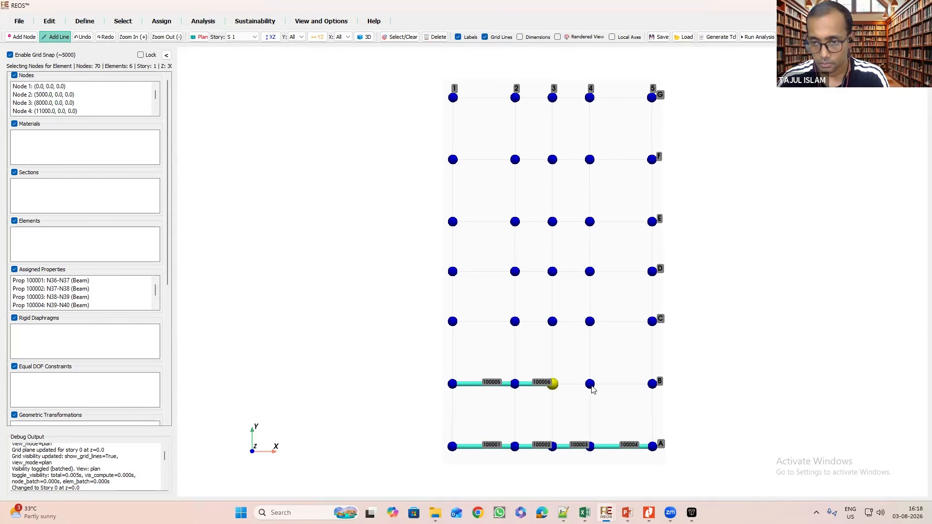
left_click(590, 384)
left_click(652, 384)
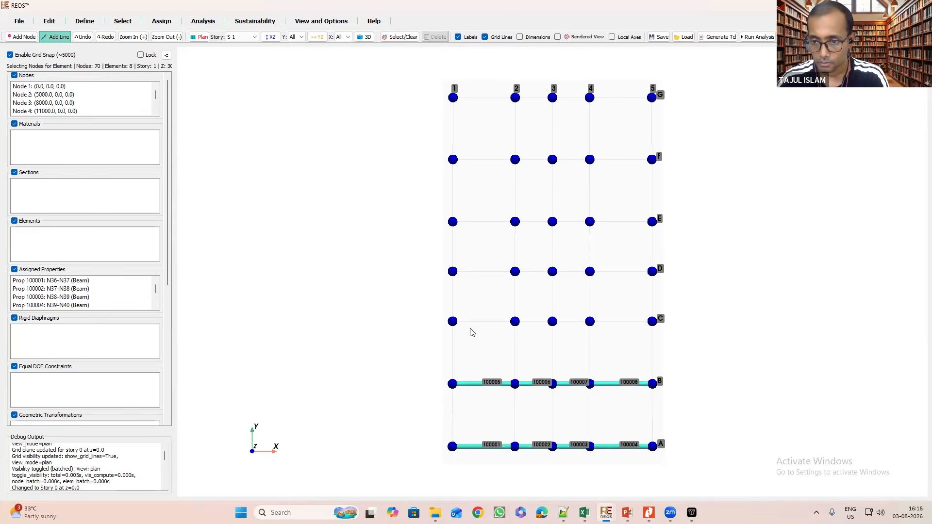
Draw beam elements on story S 1 along grid line C, node to node from line 1 to line 5.
left_click(452, 321)
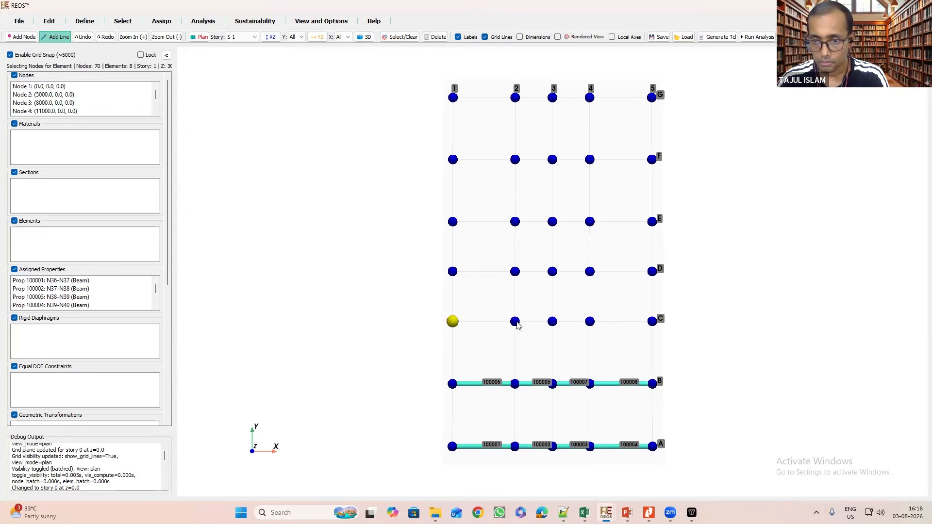
left_click(516, 323)
left_click(552, 322)
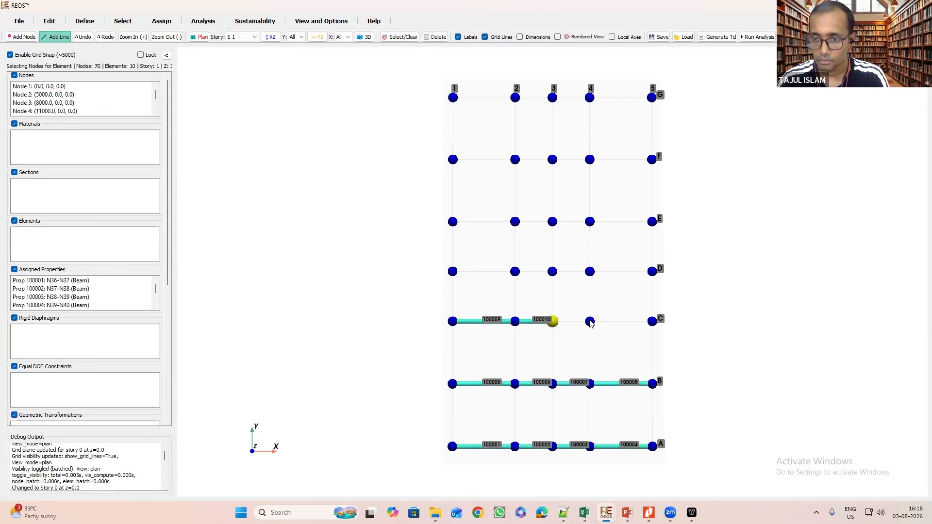
left_click(590, 322)
left_click(652, 322)
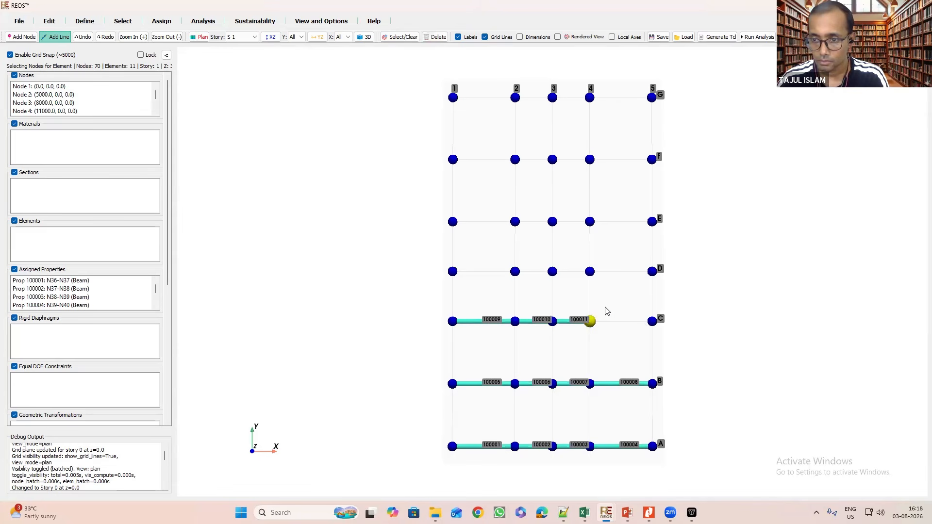
Draw beam elements on story S 1 along grid line D, node to node from line 1 to line 5.
left_click(454, 272)
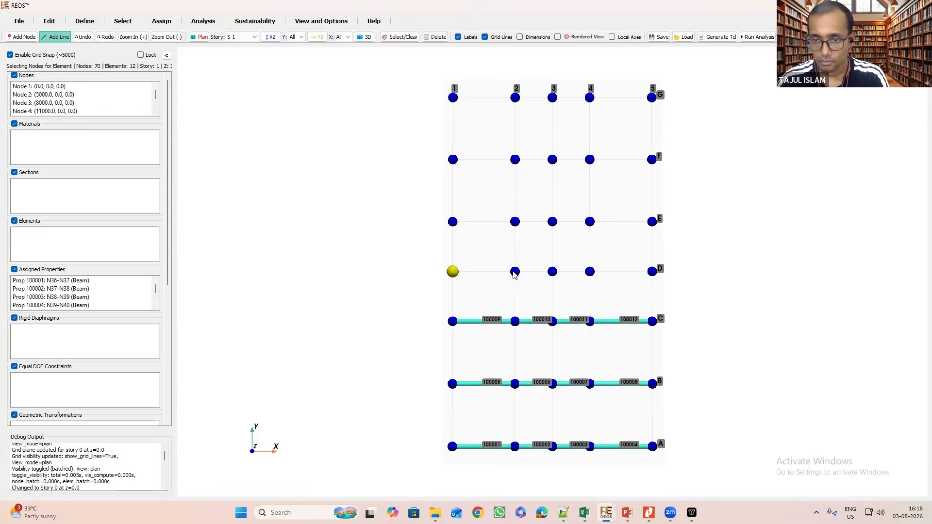
left_click(515, 272)
left_click(553, 273)
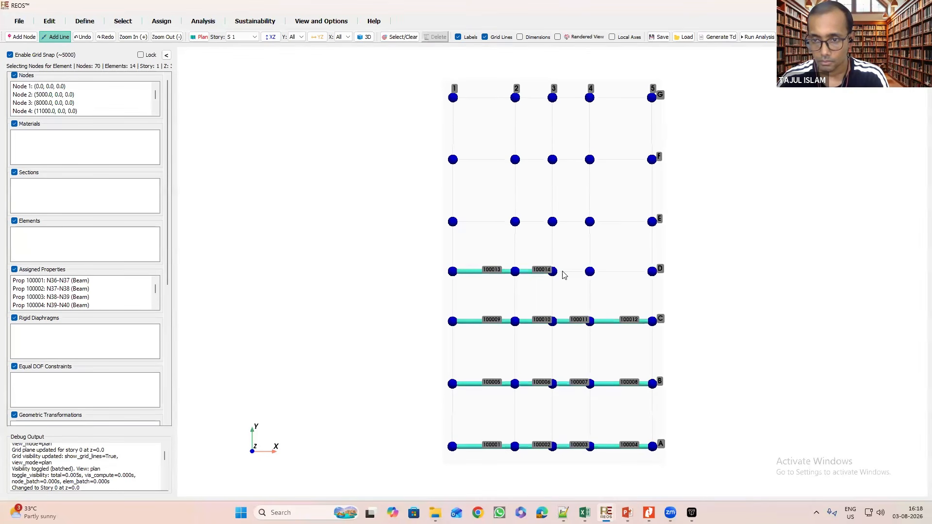
left_click(590, 274)
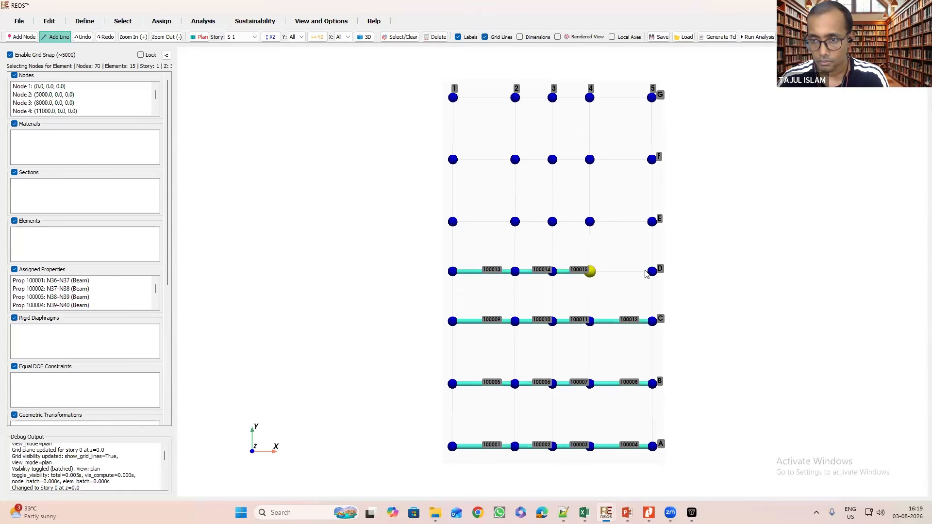
left_click(652, 272)
Draw beam elements on story S 1 along grid line E, node to node from line 1 to line 5.
left_click(452, 222)
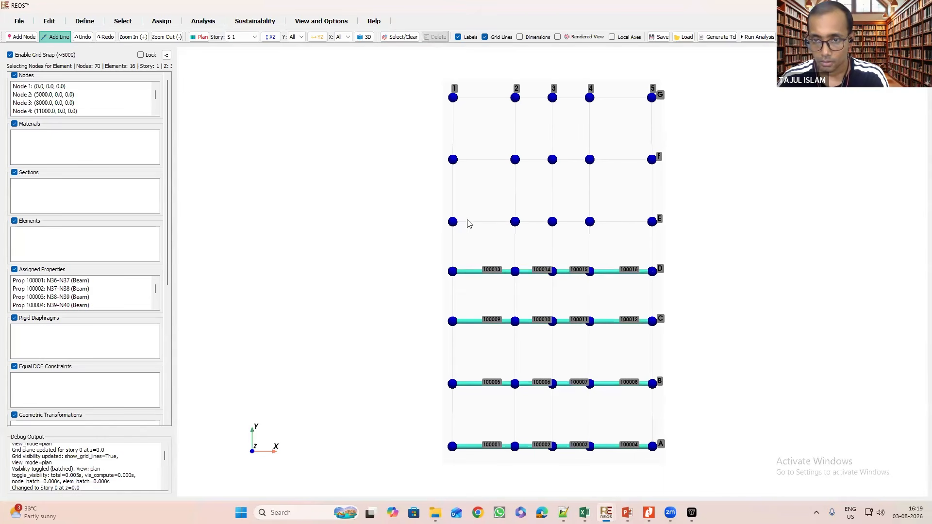
left_click(517, 222)
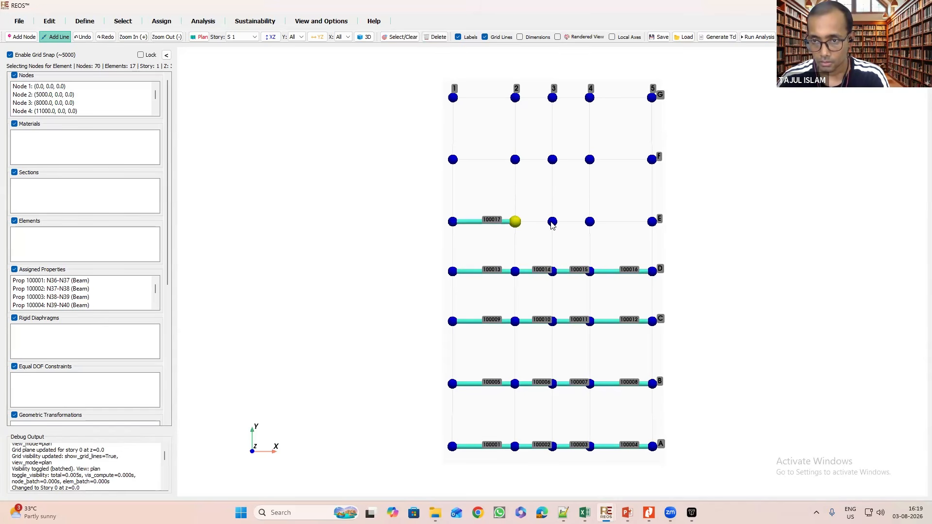
left_click(553, 223)
left_click(590, 222)
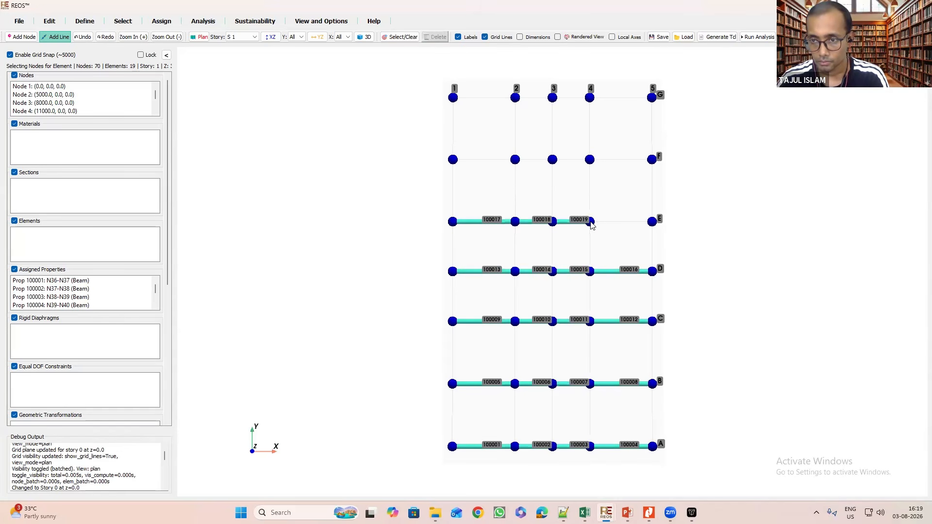
left_click(652, 223)
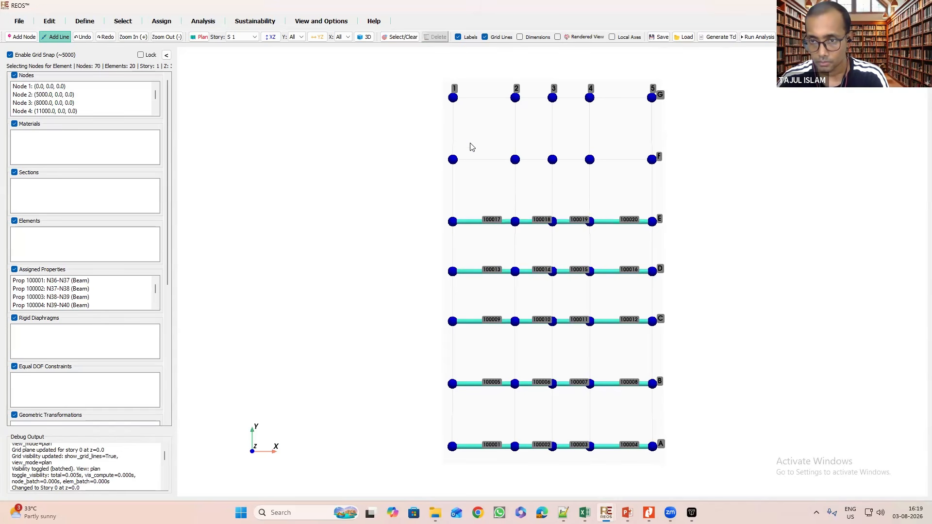
Draw beam elements on story S 1 along grid line F, node to node from line 1 to line 5.
left_click(453, 160)
left_click(515, 160)
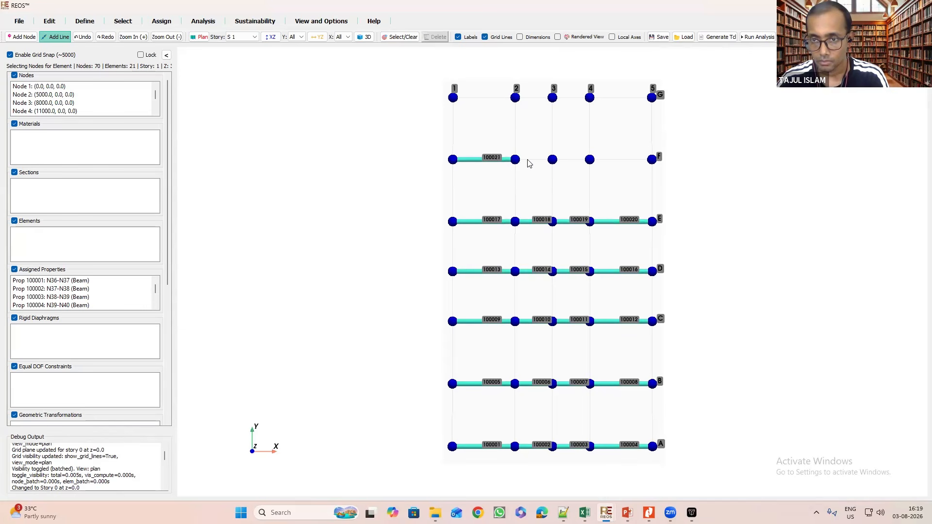
left_click(552, 160)
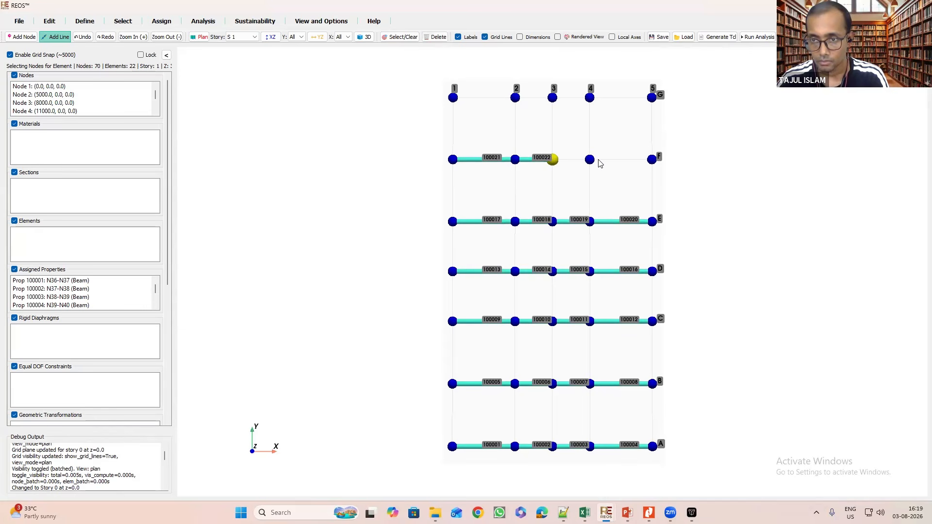
left_click(590, 160)
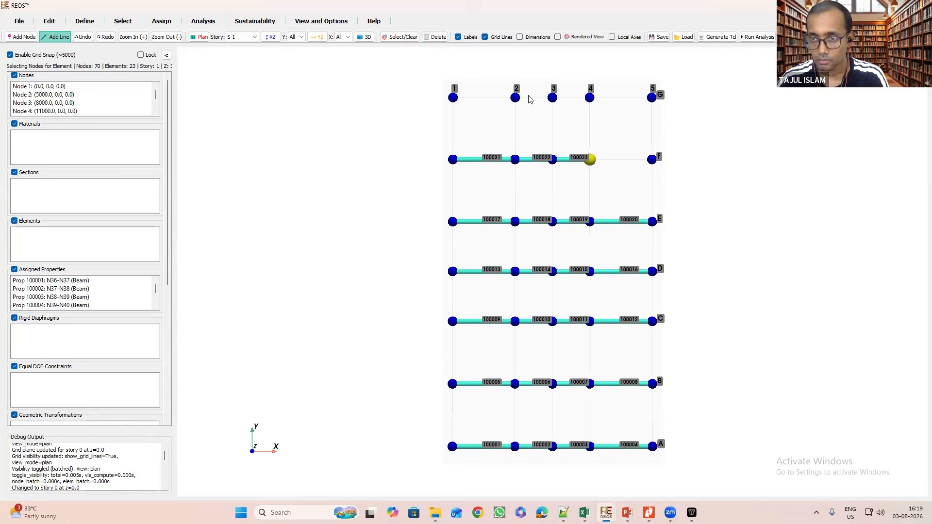
Draw beam elements on story S 1 along grid line G, node to node from line 1 to line 5.
left_click(453, 99)
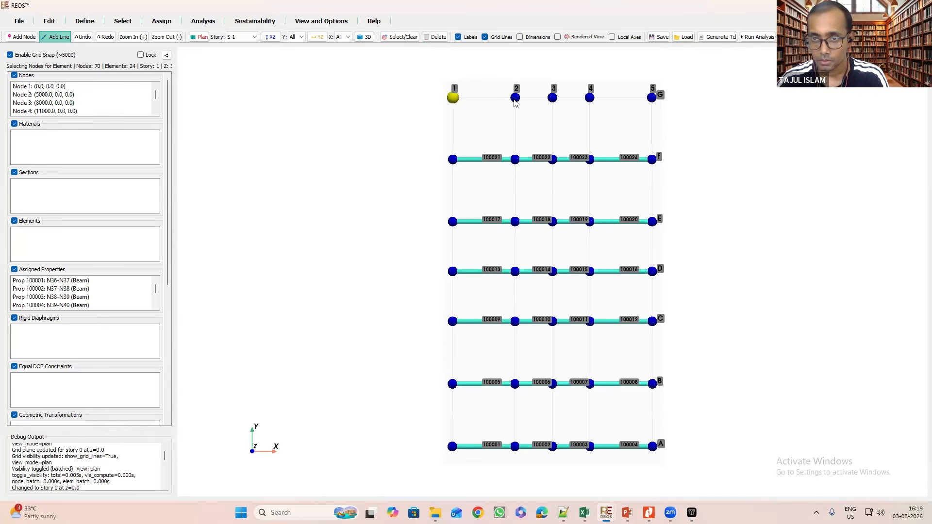
left_click(515, 98)
left_click(553, 99)
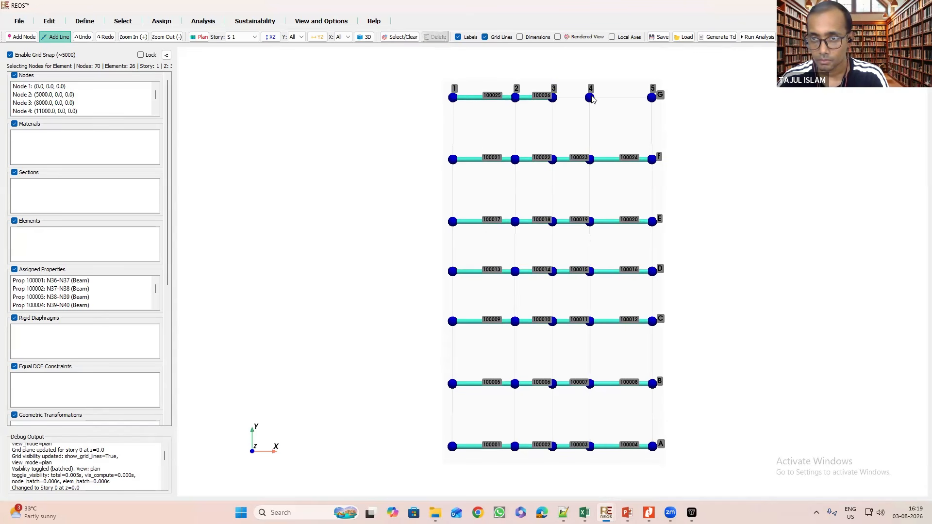
left_click(590, 98)
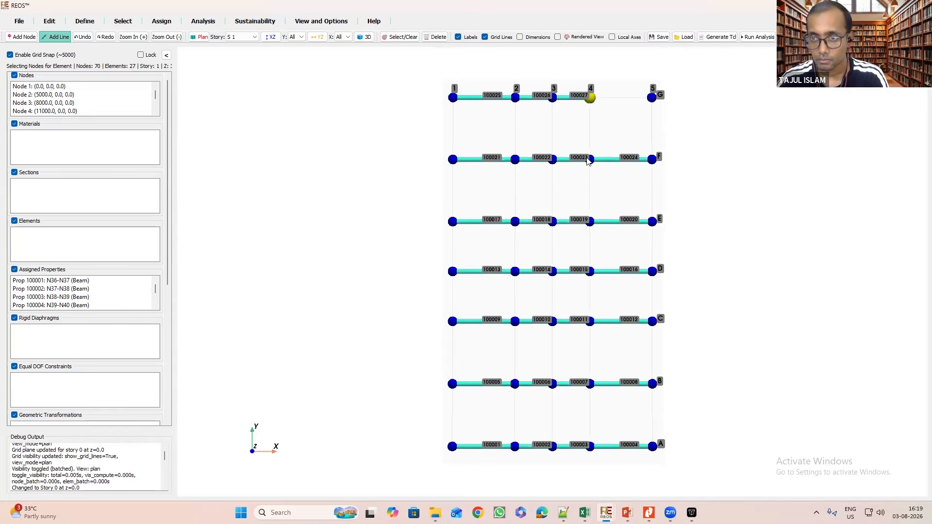
left_click(652, 97)
Draw beam elements on story S 1 along grid line 1, node to node from line A to line G.
left_click(453, 446)
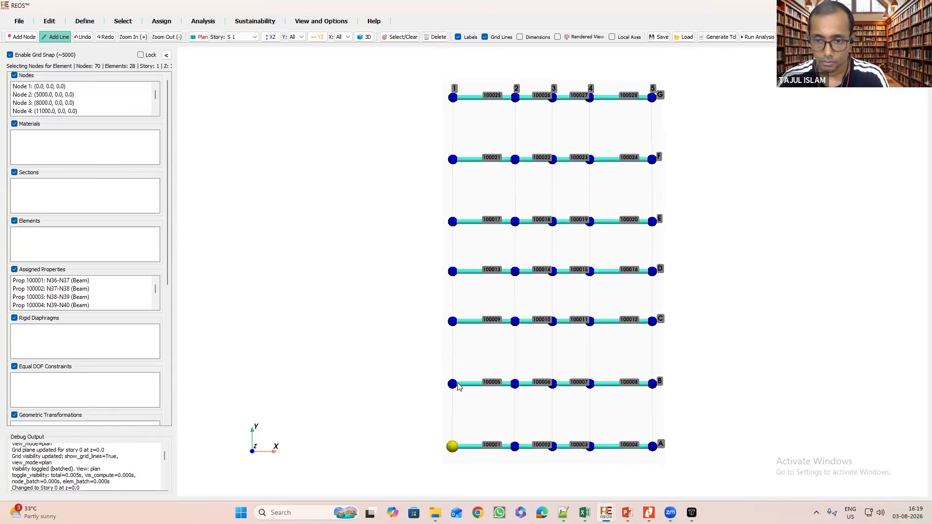
left_click(453, 384)
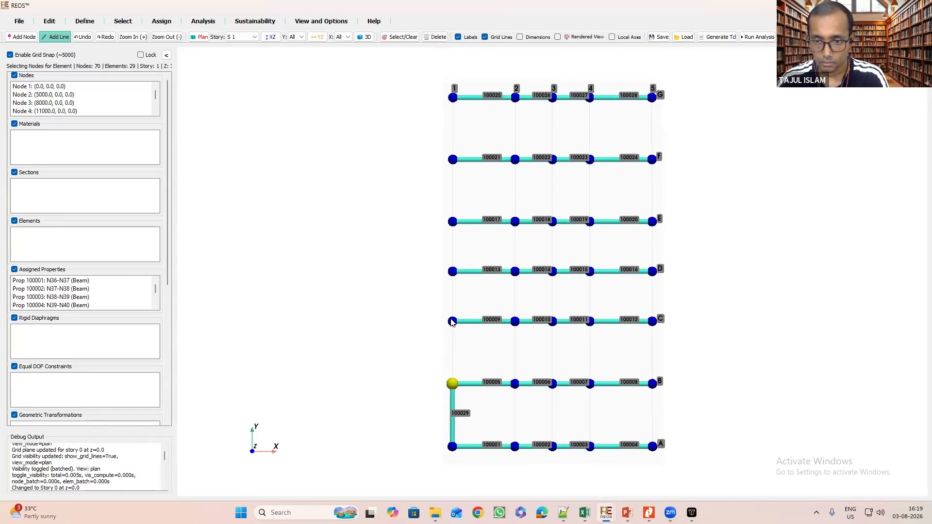
left_click(452, 322)
left_click(452, 272)
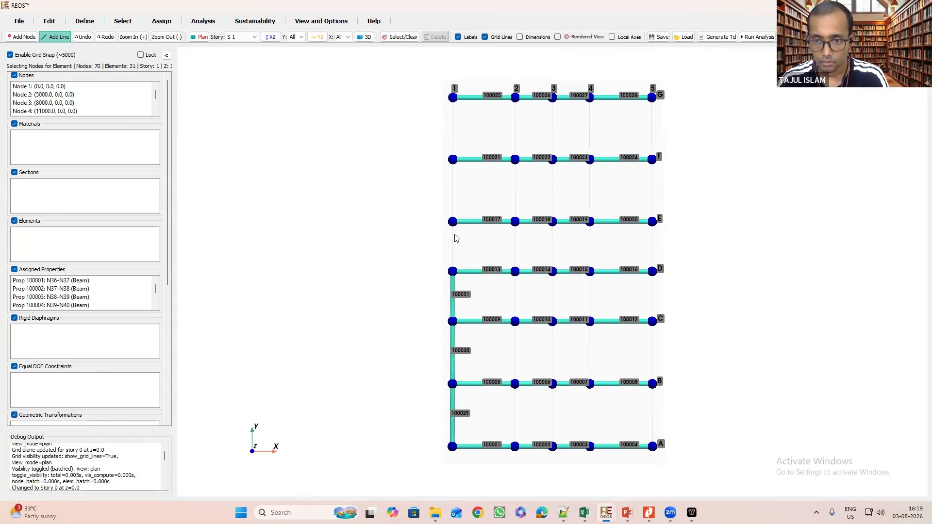
left_click(452, 222)
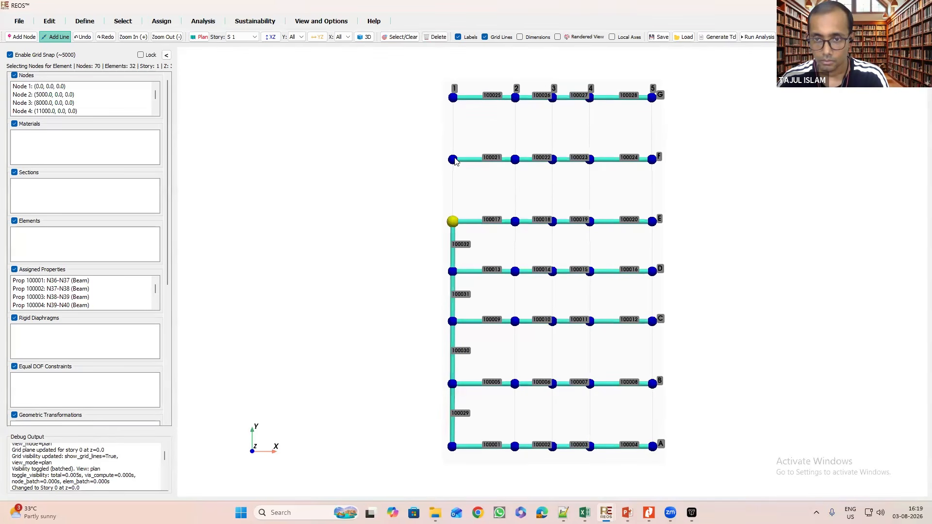
left_click(453, 160)
left_click(452, 99)
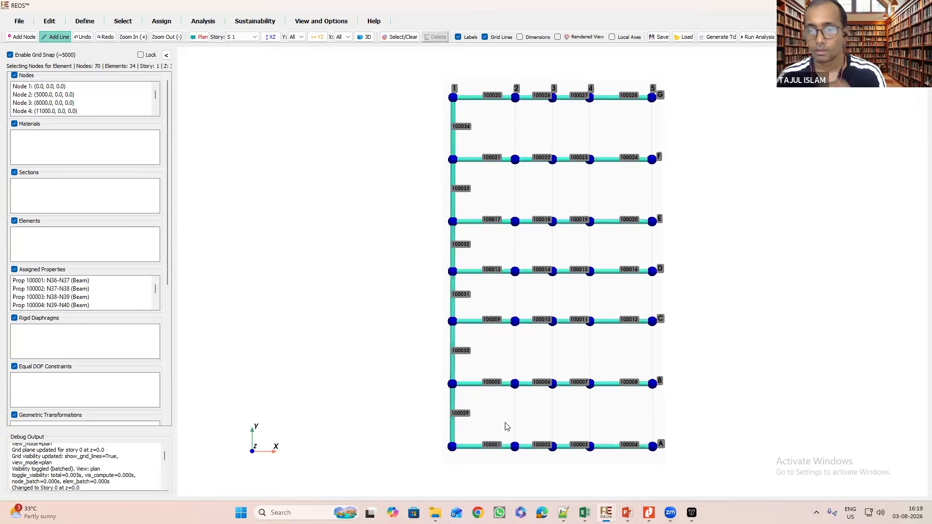
Draw beam elements on story S 1 along grid line 2, node to node from line A to line G.
left_click(514, 446)
left_click(515, 383)
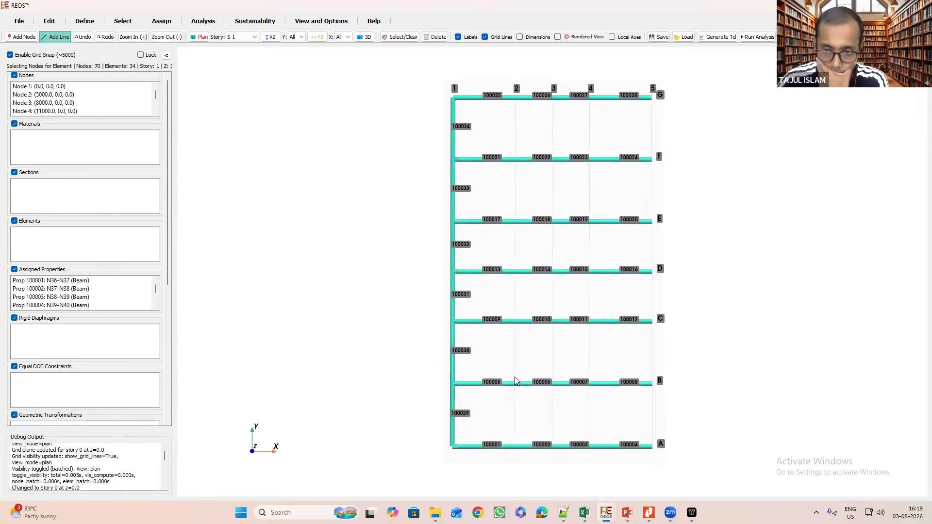
left_click(515, 322)
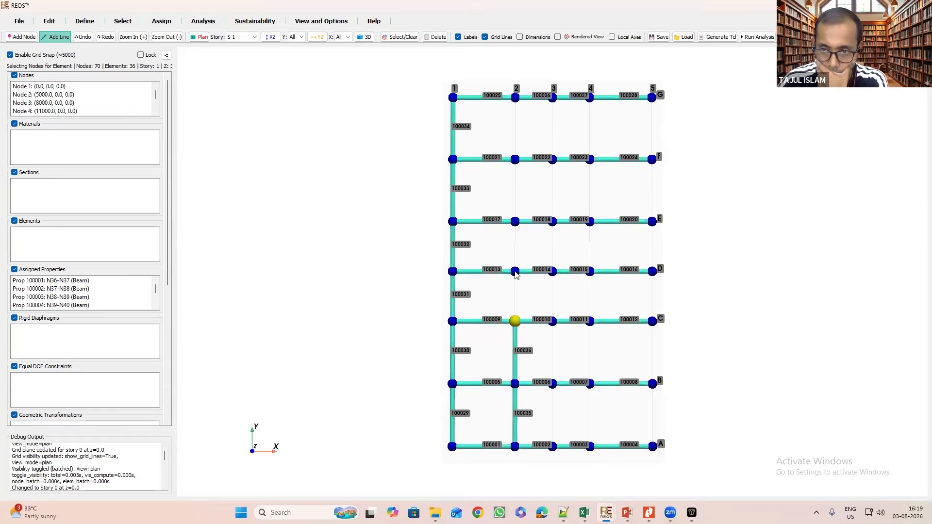
left_click(515, 272)
left_click(515, 222)
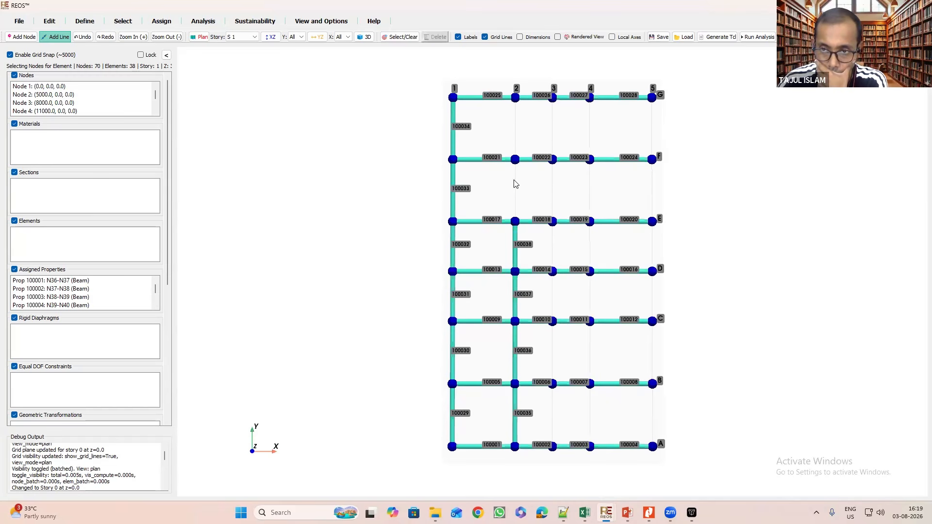
left_click(515, 160)
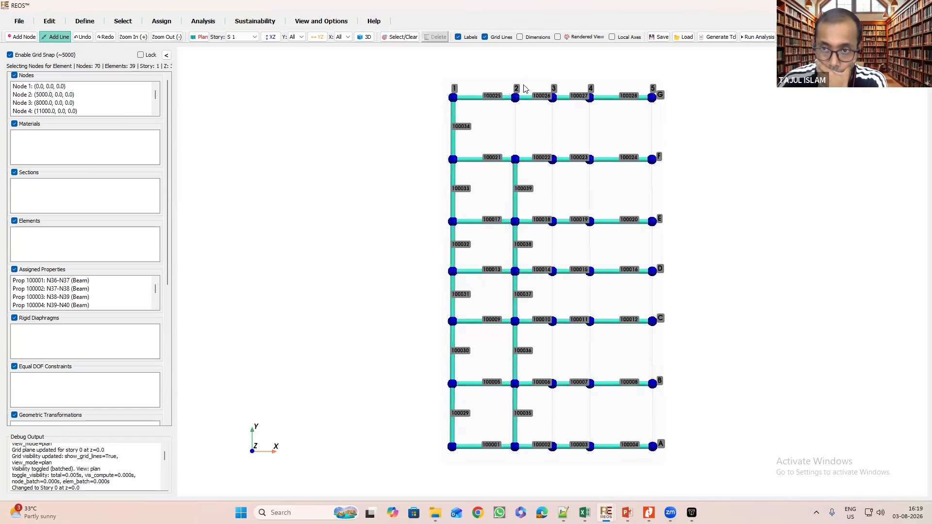
left_click(515, 97)
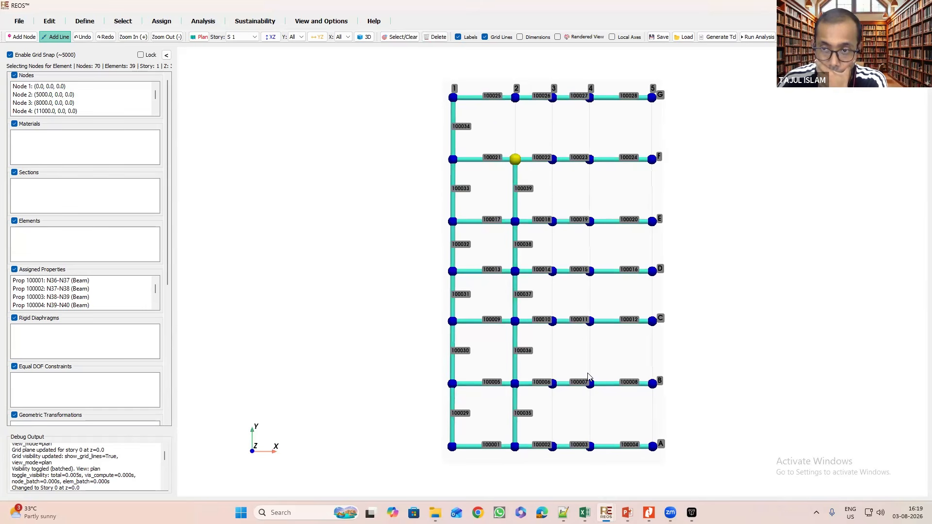
Draw beam elements on story S 1 along grid line 3, node to node from line A to line G.
left_click(553, 445)
left_click(552, 384)
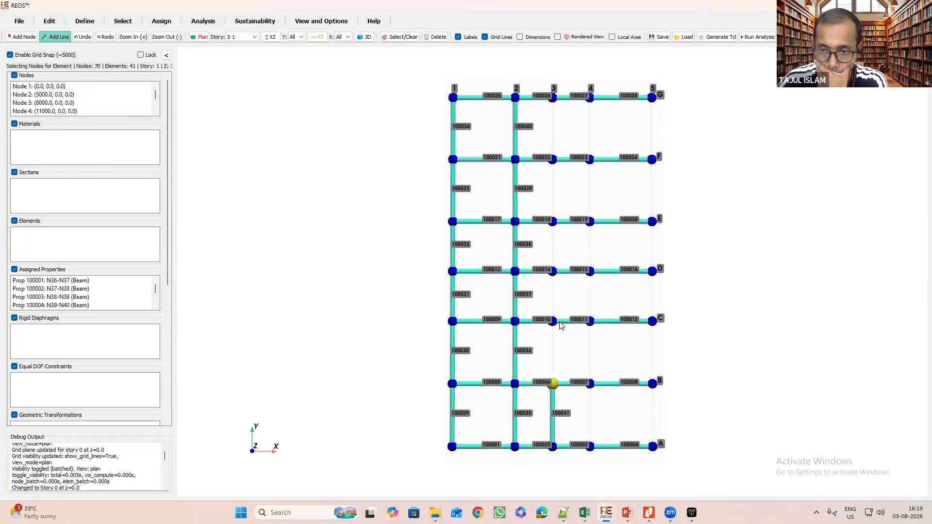
left_click(552, 321)
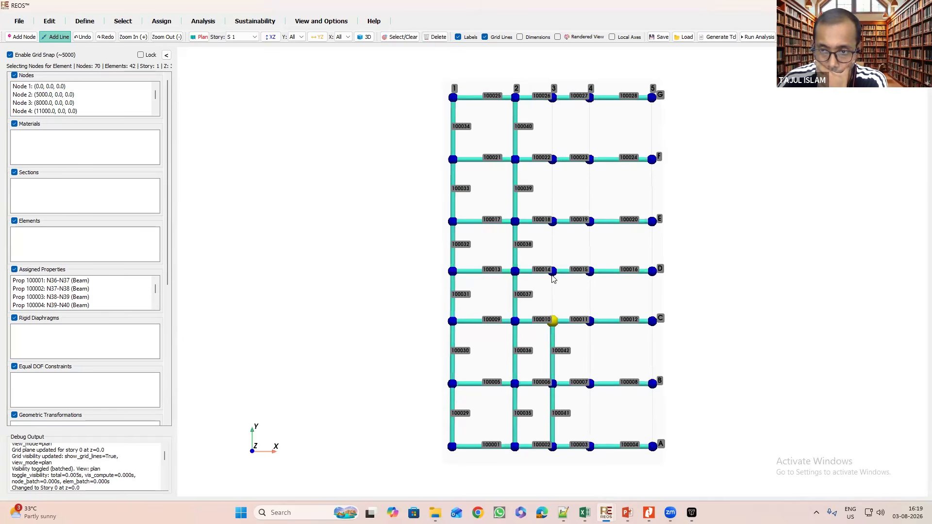
left_click(552, 272)
left_click(553, 222)
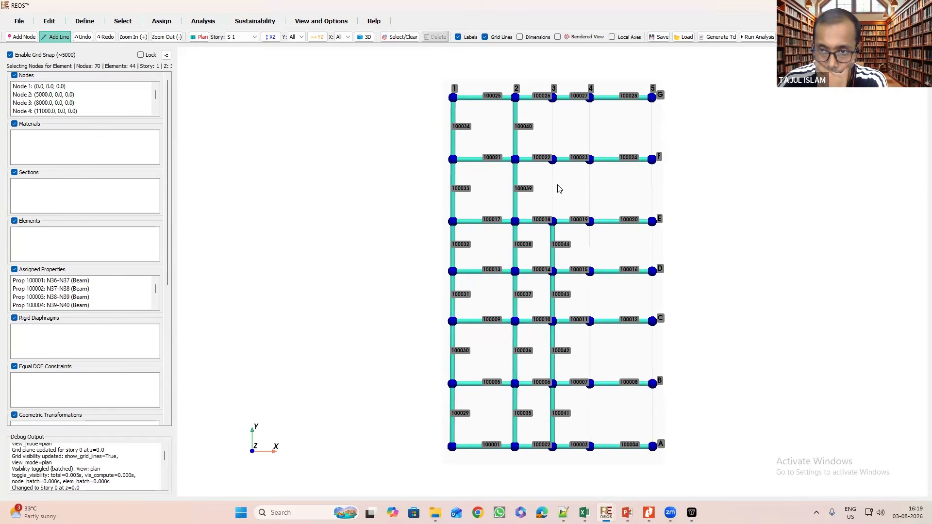
left_click(553, 160)
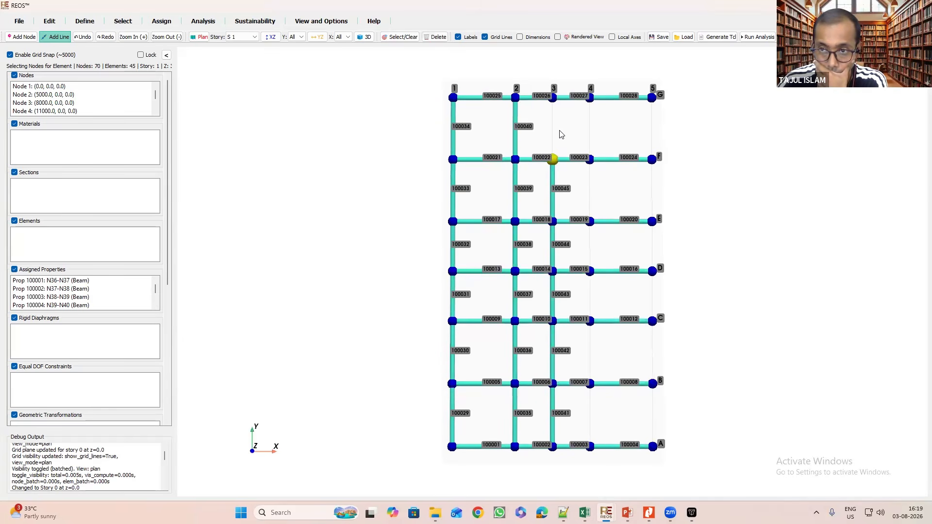
left_click(552, 97)
Draw beam elements on story S 1 along grid line 4, node to node from line A to line G.
left_click(590, 446)
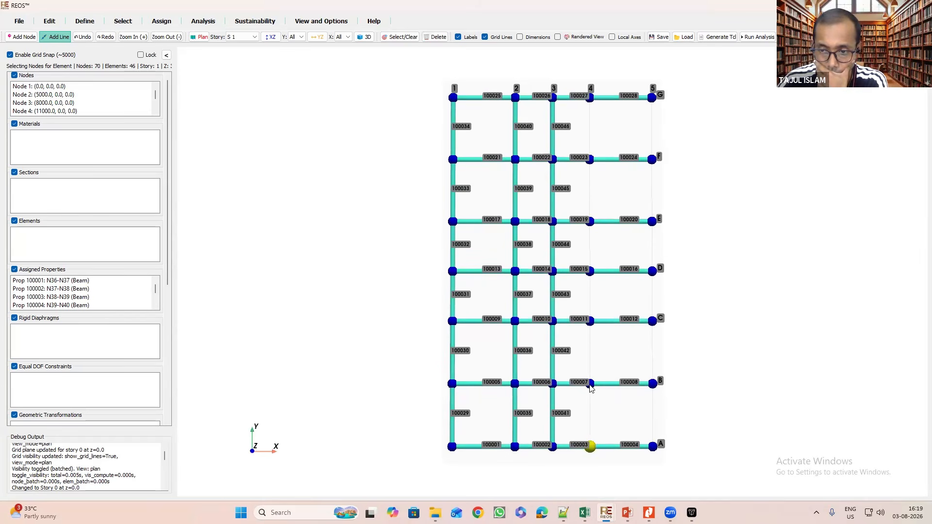
left_click(591, 383)
left_click(591, 321)
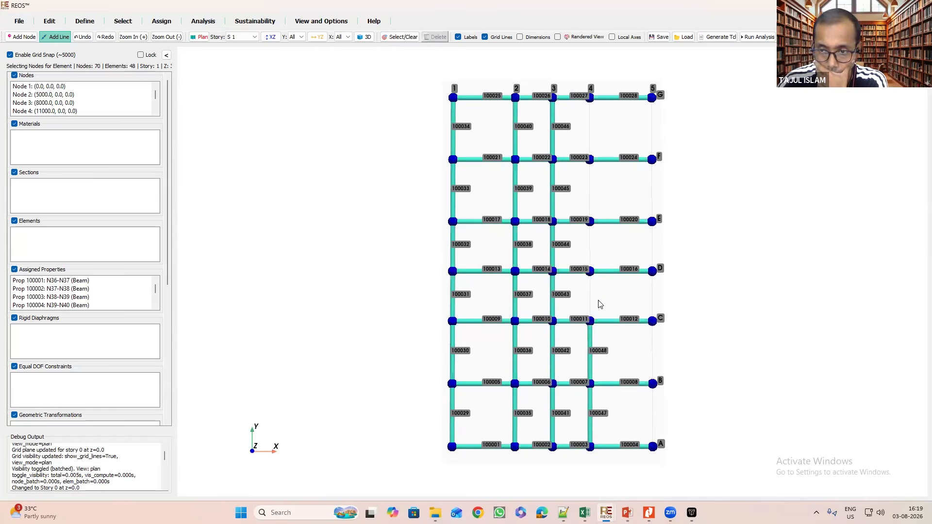
left_click(590, 271)
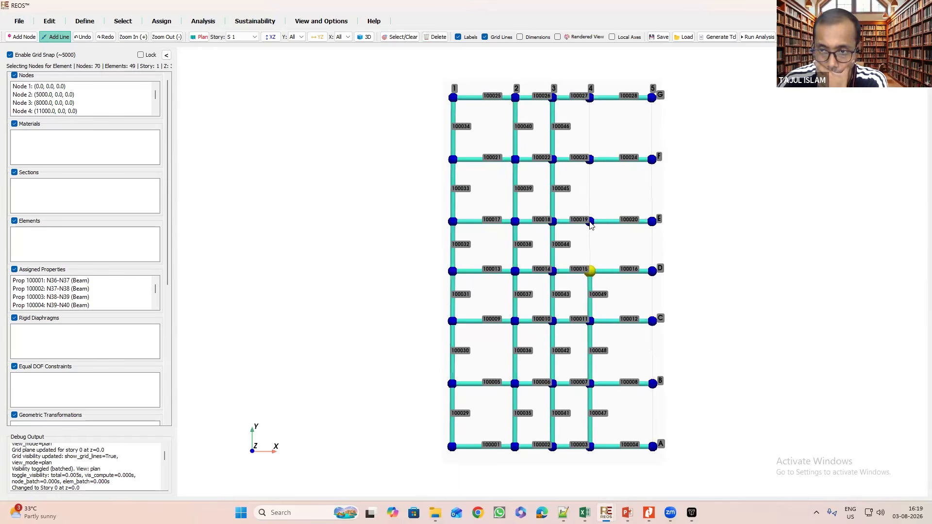
left_click(590, 221)
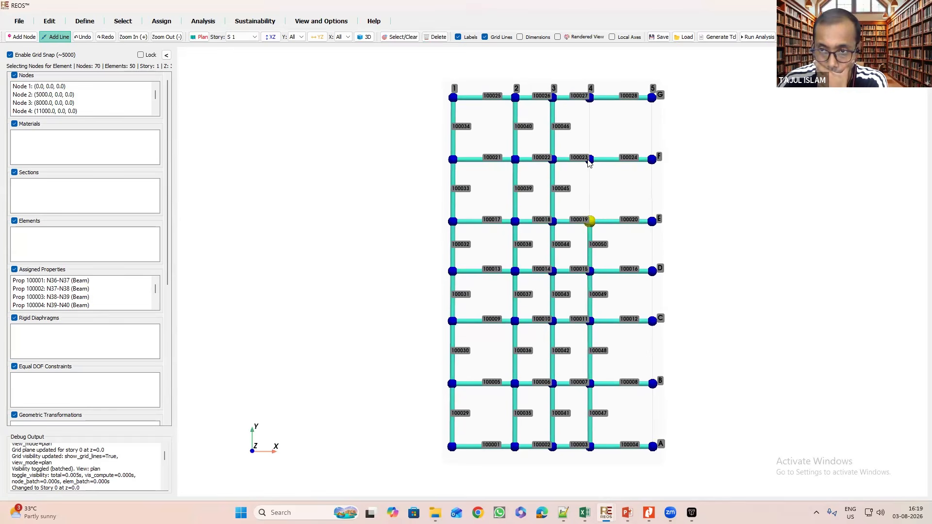
left_click(590, 159)
left_click(590, 97)
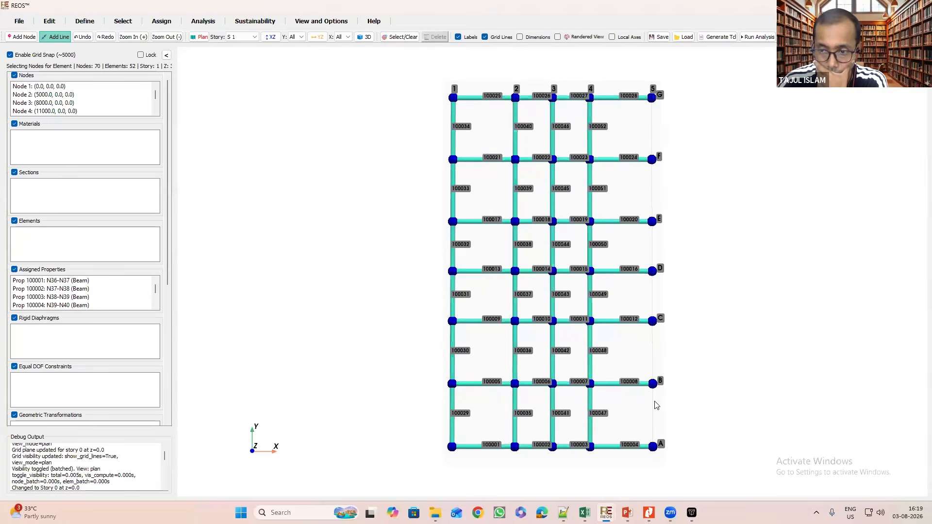
Draw beam elements on story S 1 along grid line 5, node to node from line A to line G.
left_click(653, 447)
left_click(654, 385)
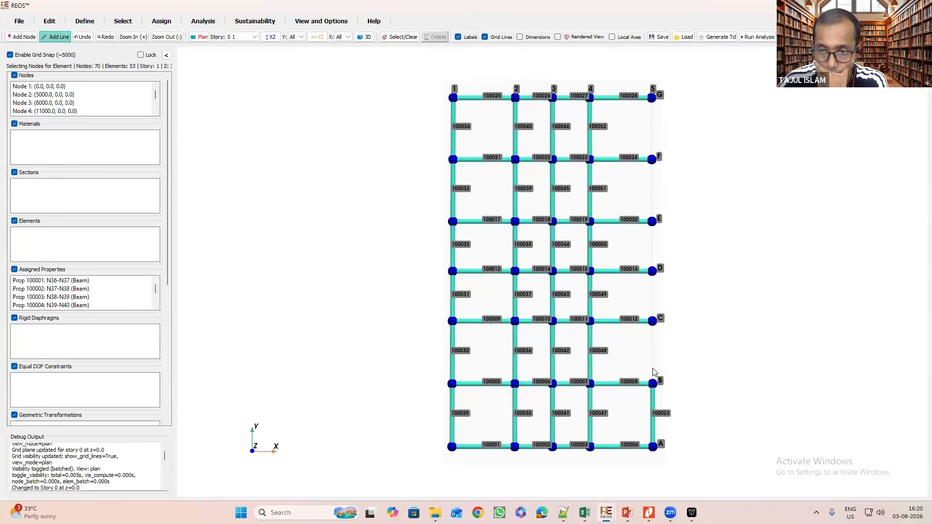
left_click(653, 321)
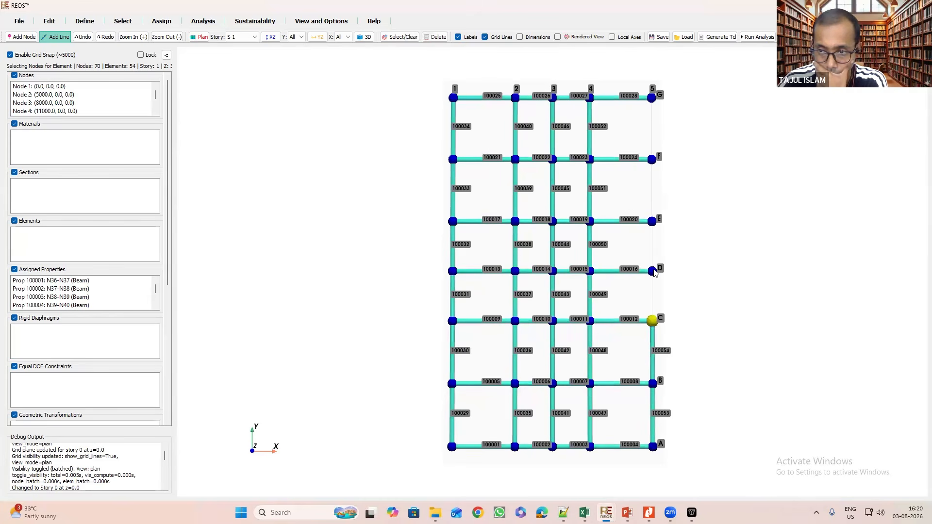
left_click(653, 271)
left_click(652, 222)
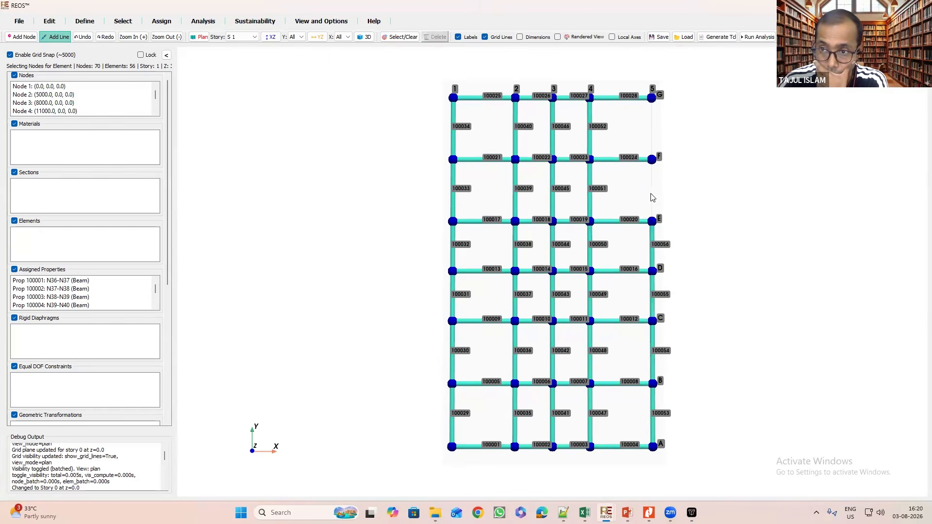
left_click(652, 161)
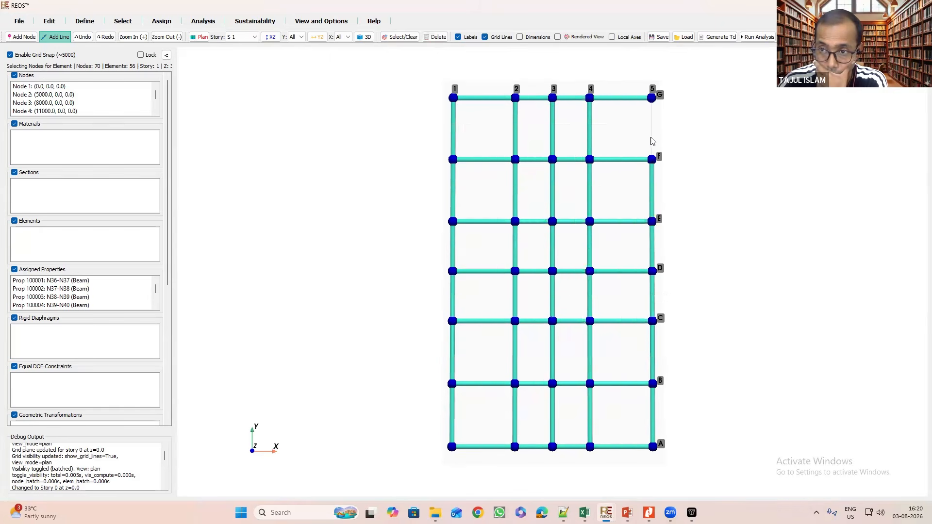
left_click(652, 98)
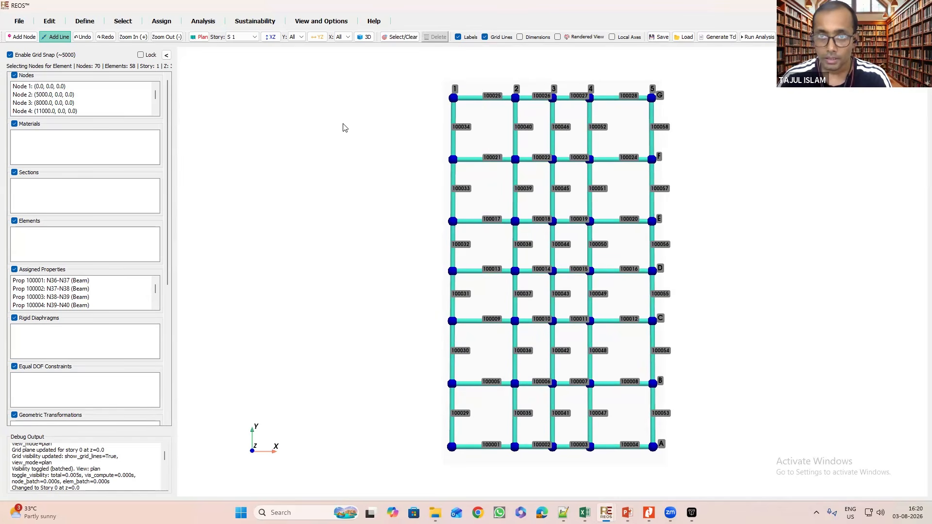
Clear the selection and extrude the model from base Story 1 to 9 stories, copying restraints, releases, loads and diaphragms.
left_click(365, 38)
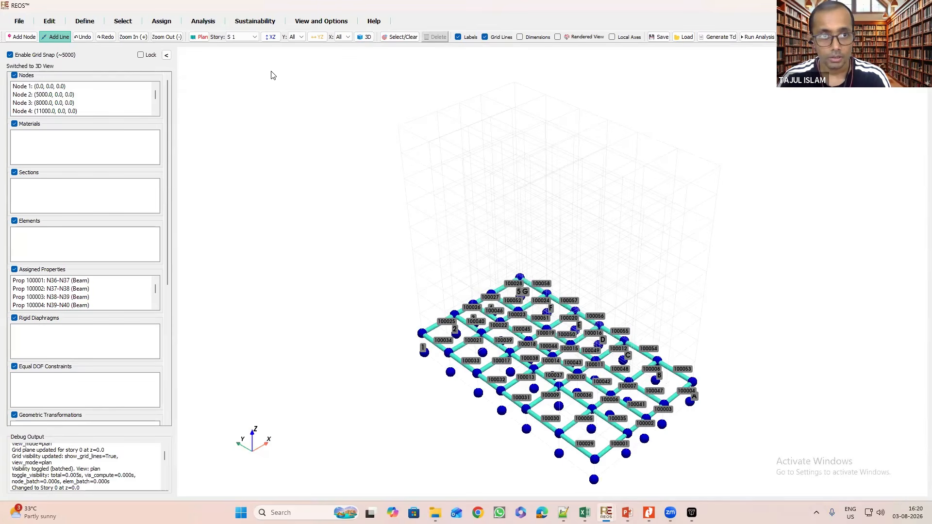
left_click(404, 39)
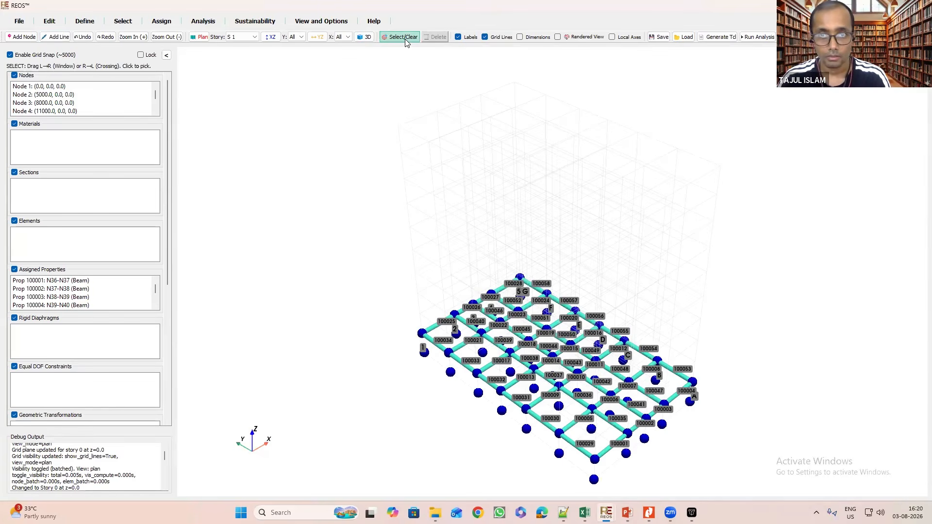
left_click(405, 40)
left_click(53, 23)
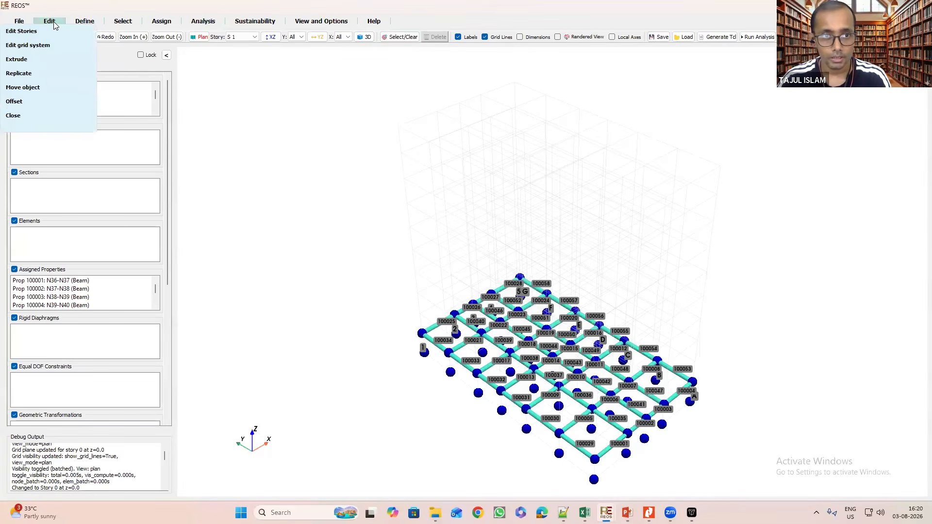
left_click(19, 60)
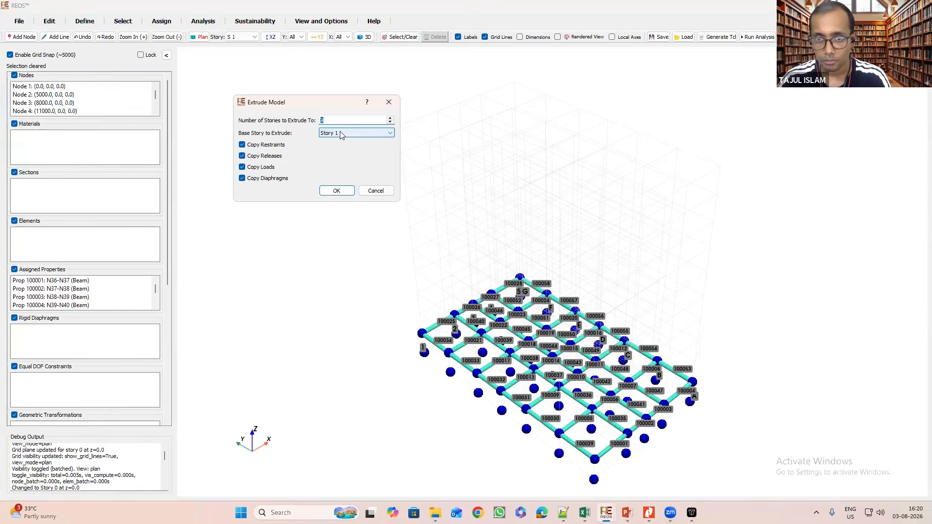
left_click(337, 190)
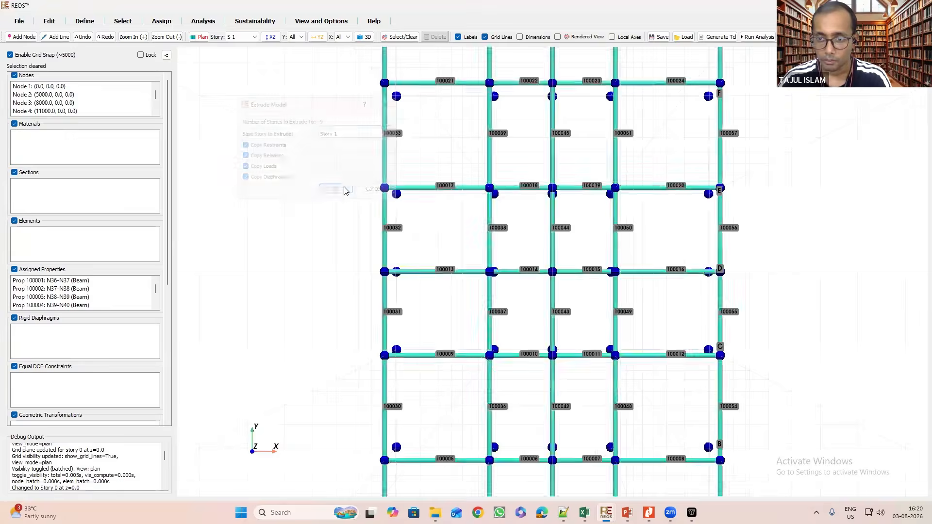
Examine the extruded floor framing of all stories in the 3D view from several angles.
left_click(366, 39)
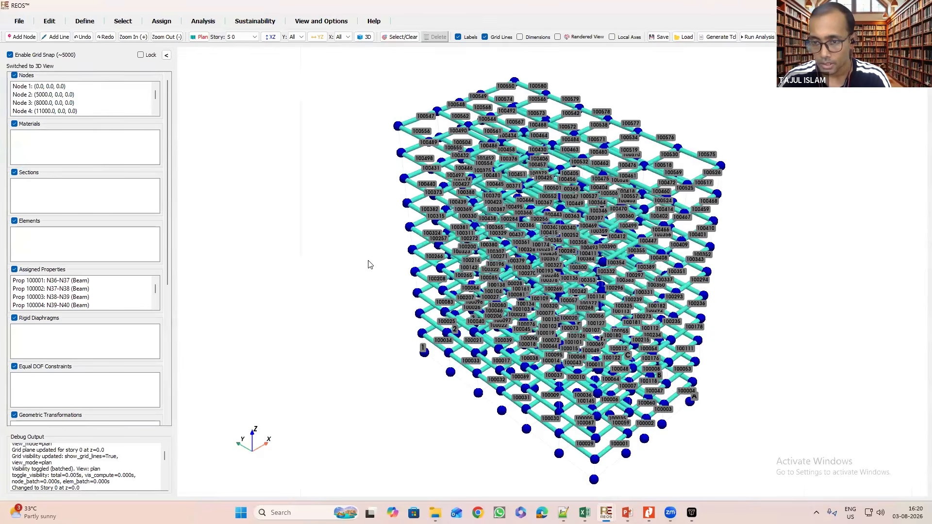
left_click_drag(366, 259, 340, 182)
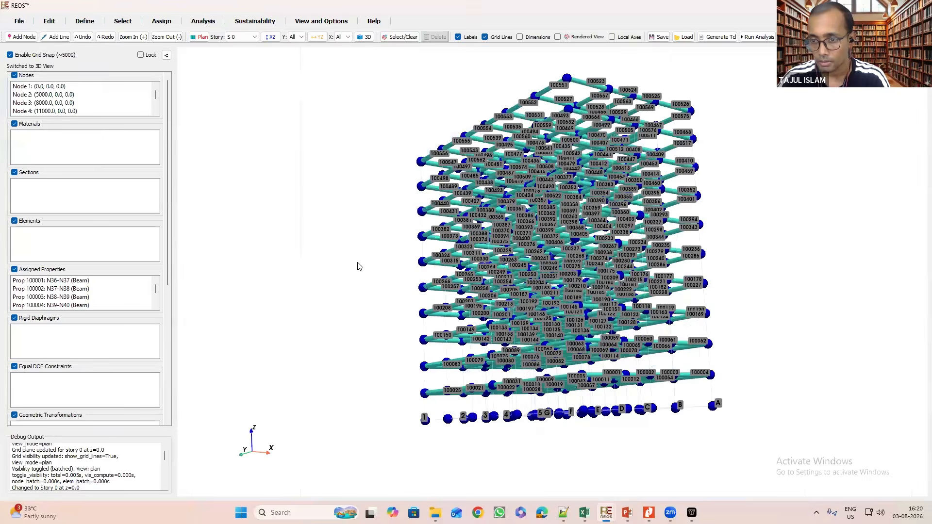
left_click_drag(359, 266, 393, 244)
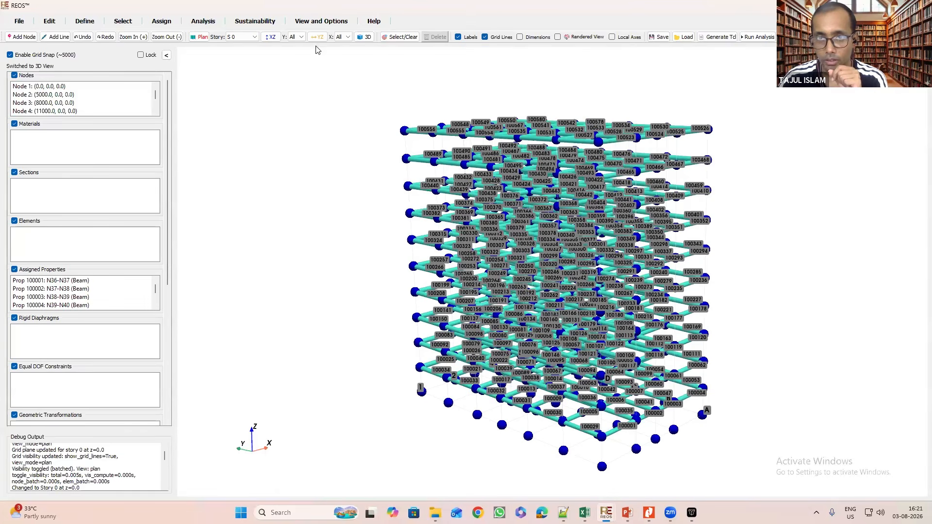
Display the XZ elevation of the frame at grid line A.
left_click(296, 37)
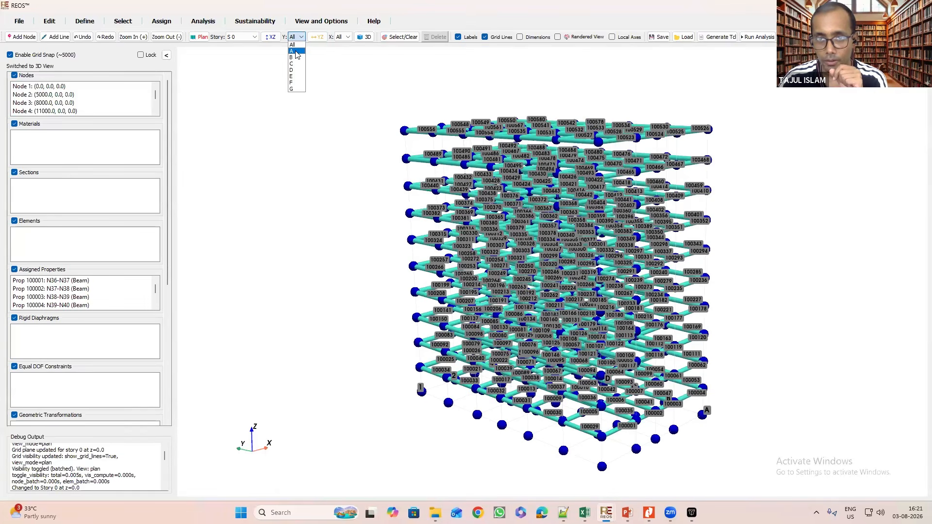
left_click(297, 52)
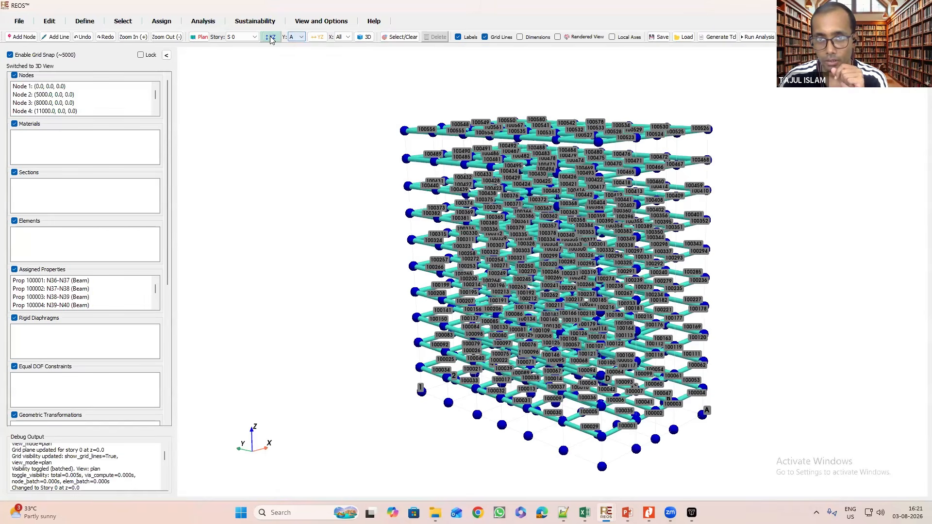
left_click(271, 39)
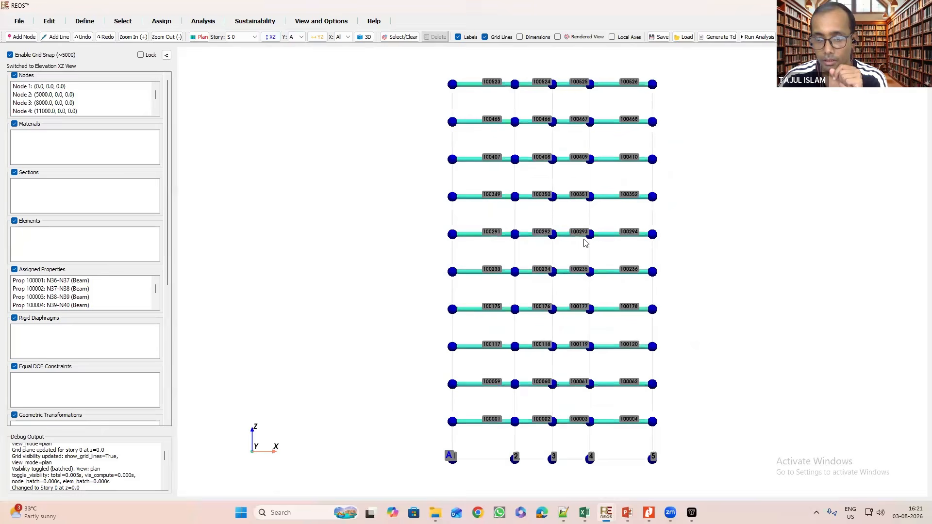
Draw column elements along grid line 1 in the elevation at line A, node to node from the base to the top story.
left_click(56, 37)
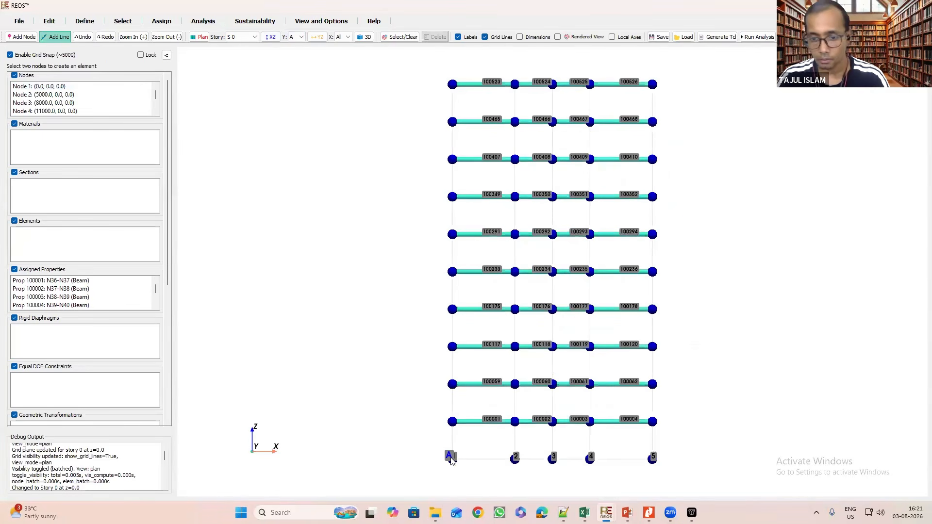
left_click(449, 420)
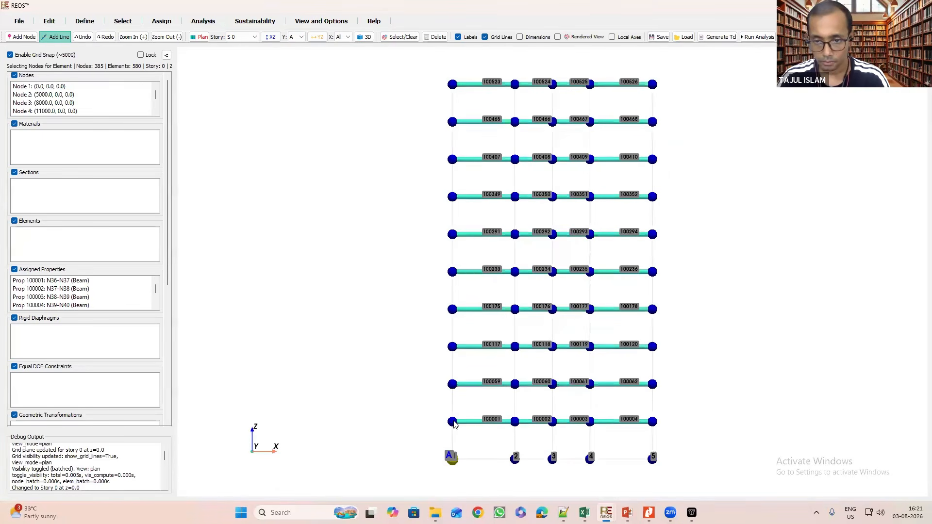
left_click(454, 422)
left_click(452, 385)
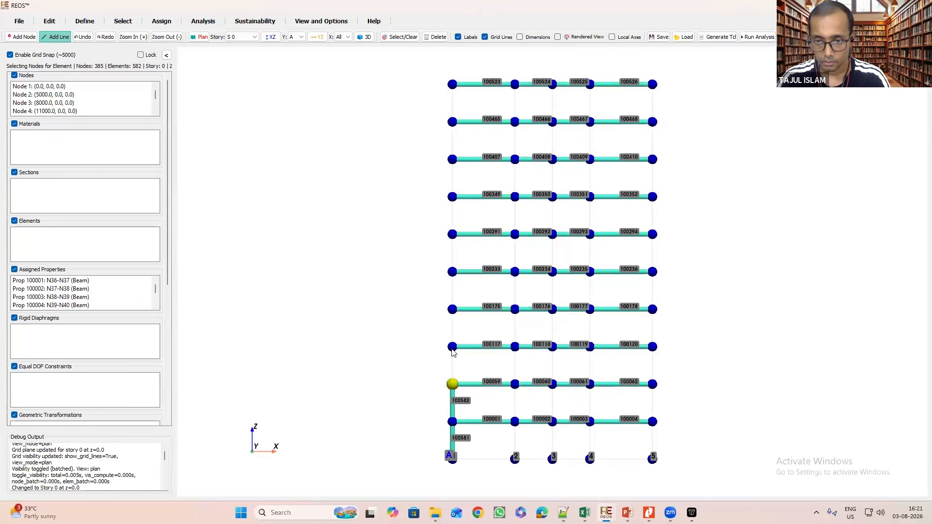
left_click(452, 348)
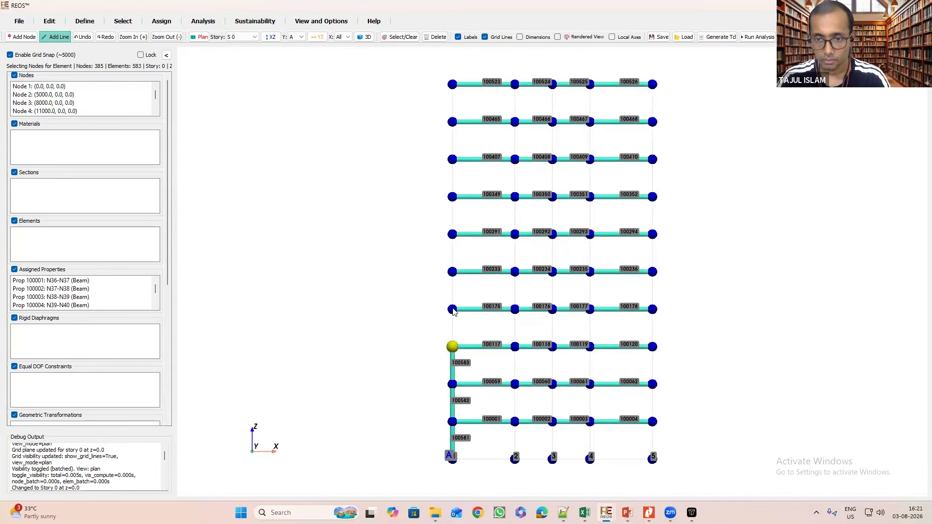
left_click(452, 309)
left_click(452, 309)
left_click(452, 271)
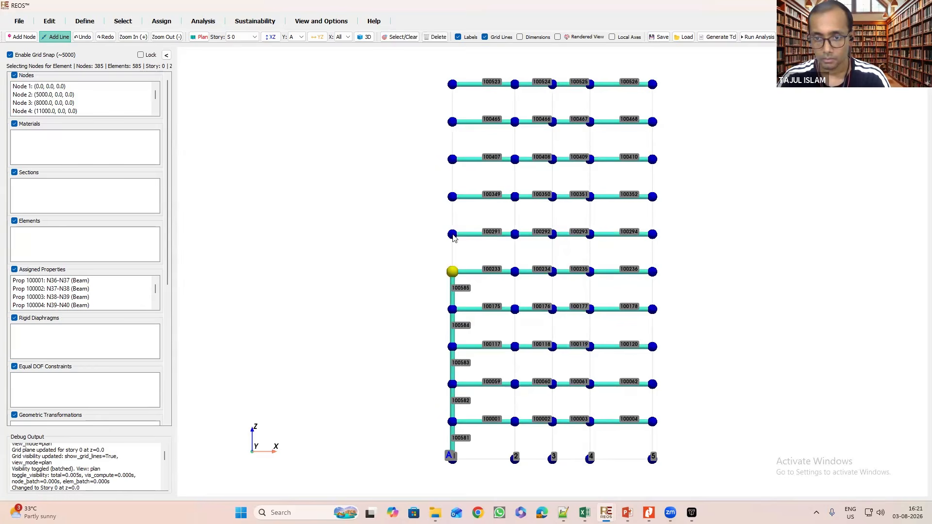
left_click(452, 234)
left_click(452, 197)
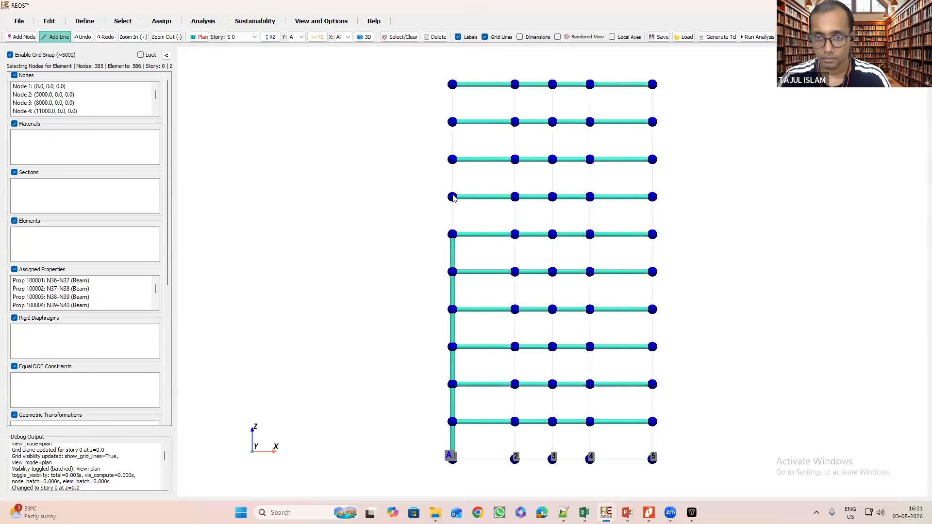
left_click(452, 160)
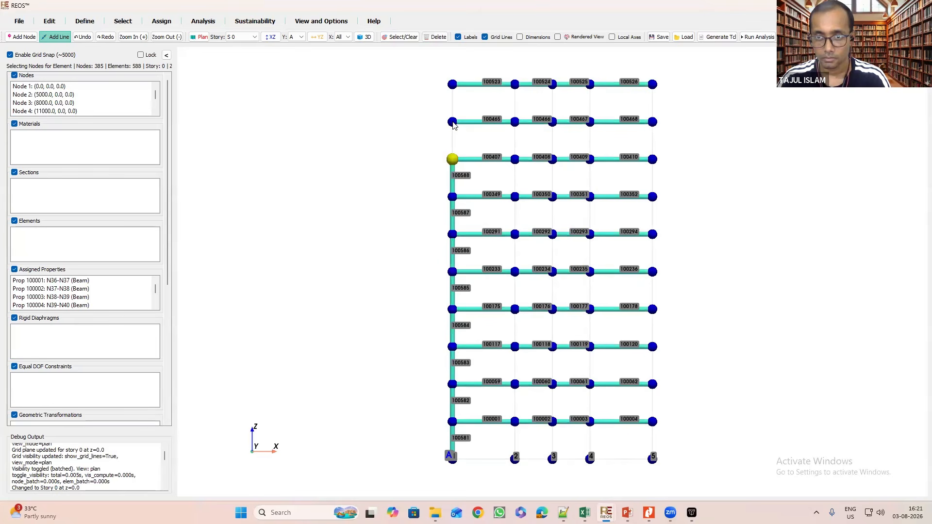
left_click(453, 123)
left_click(452, 85)
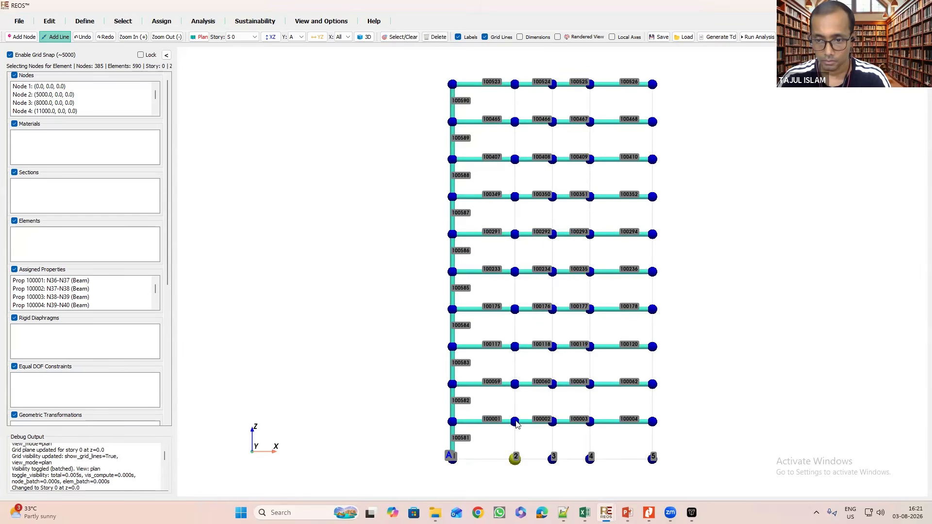
Draw column elements along grid line 2 in the elevation at line A, story by story from the base to the top.
left_click(515, 422)
left_click(515, 384)
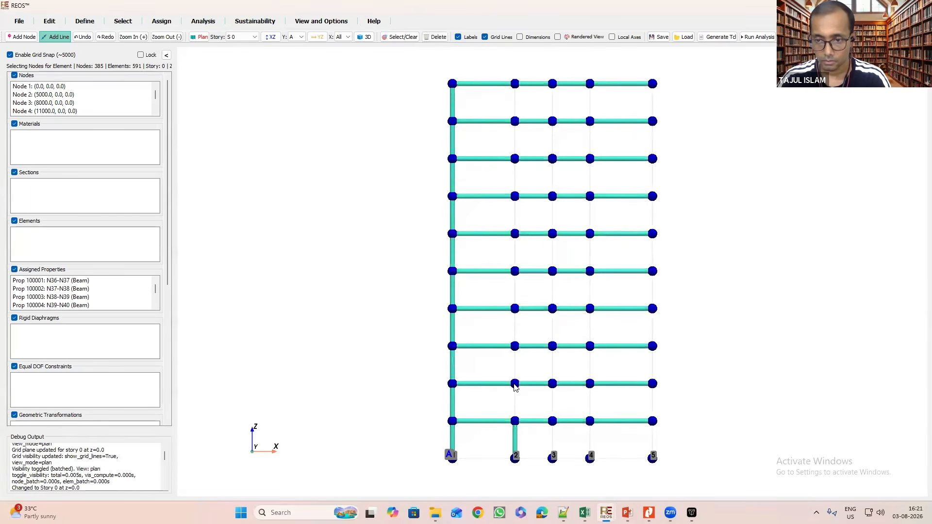
left_click(516, 346)
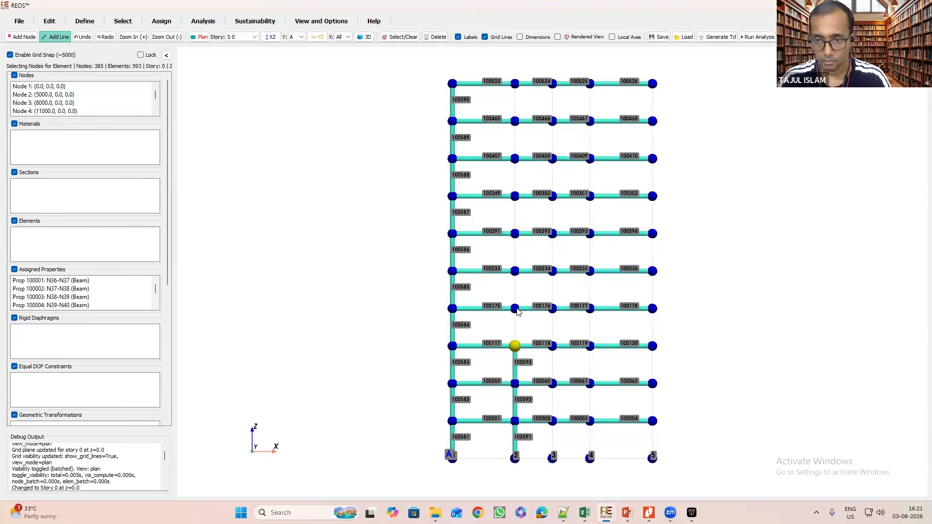
left_click(515, 309)
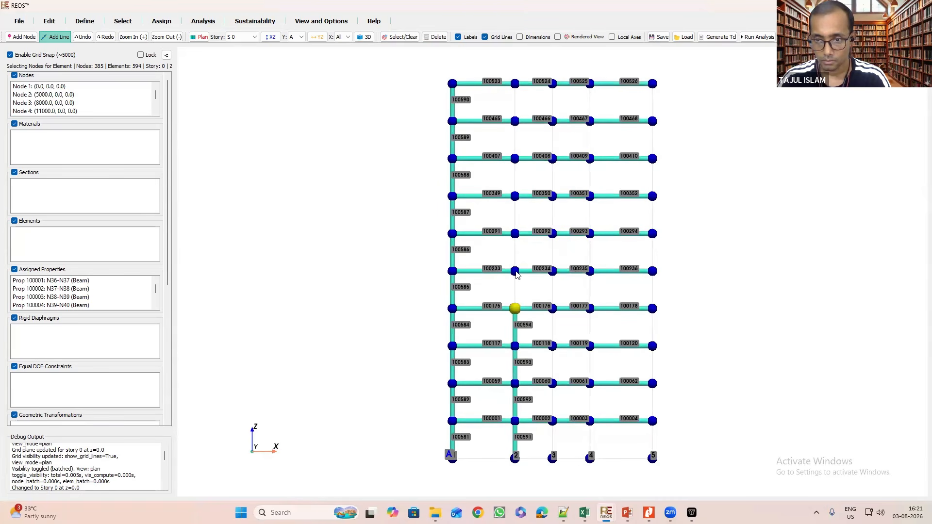
left_click(515, 272)
left_click(517, 232)
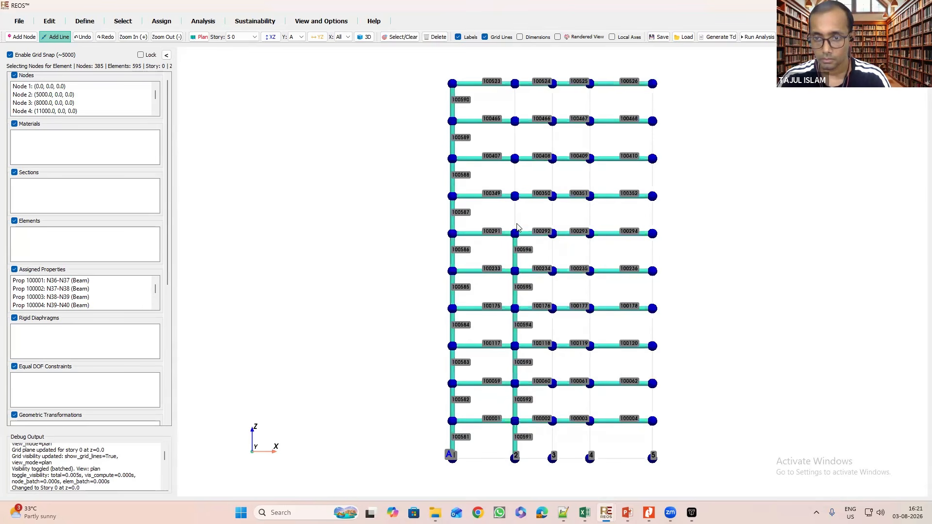
left_click(515, 197)
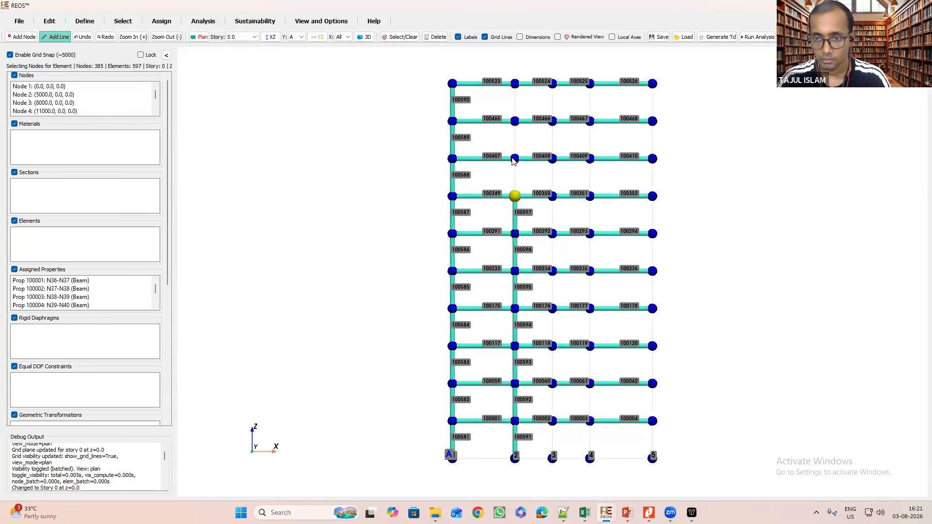
left_click(517, 156)
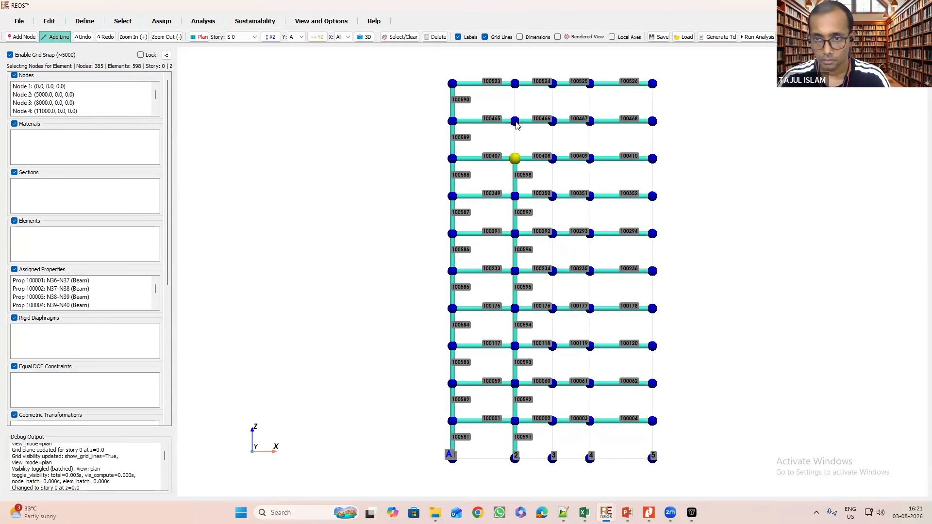
left_click(515, 122)
left_click(516, 85)
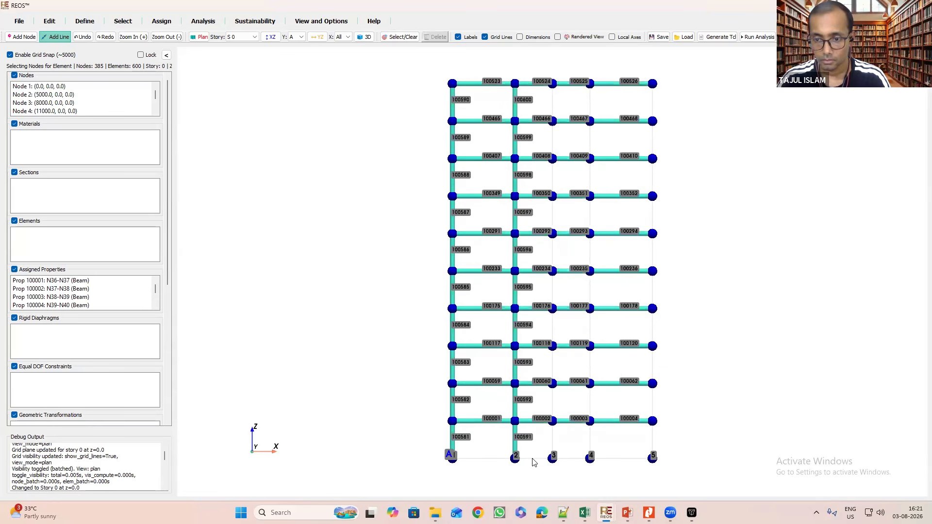
Draw column elements along grid line 3 in the elevation at line A, connecting each story node from the base to the top.
left_click(552, 421)
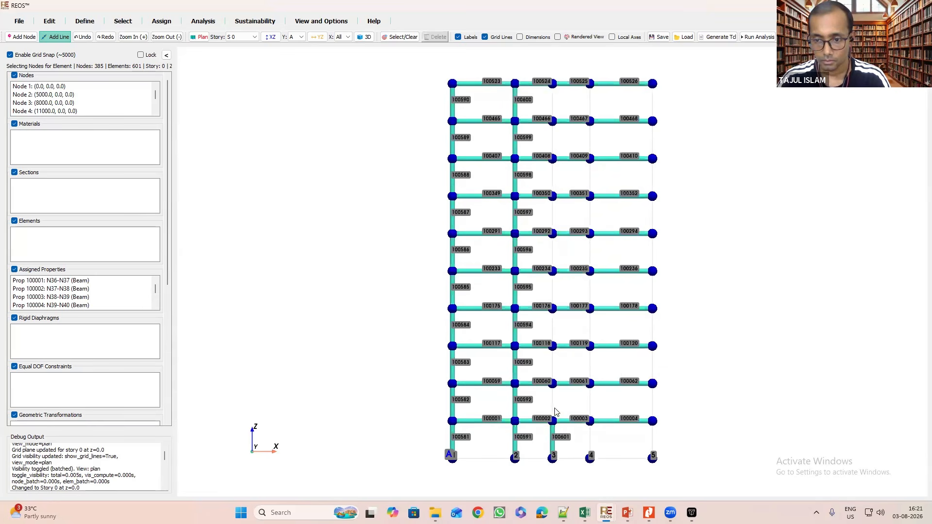
left_click(553, 384)
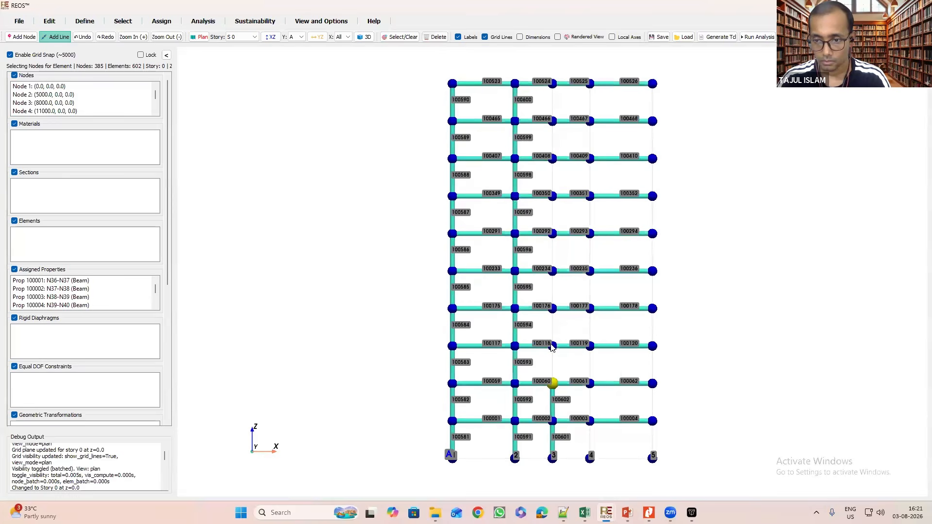
left_click(553, 346)
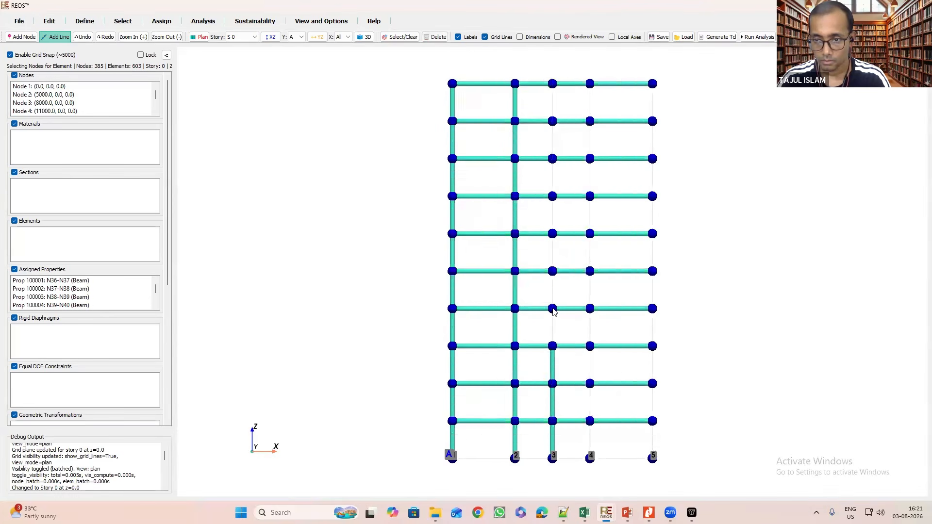
left_click(553, 308)
left_click(552, 271)
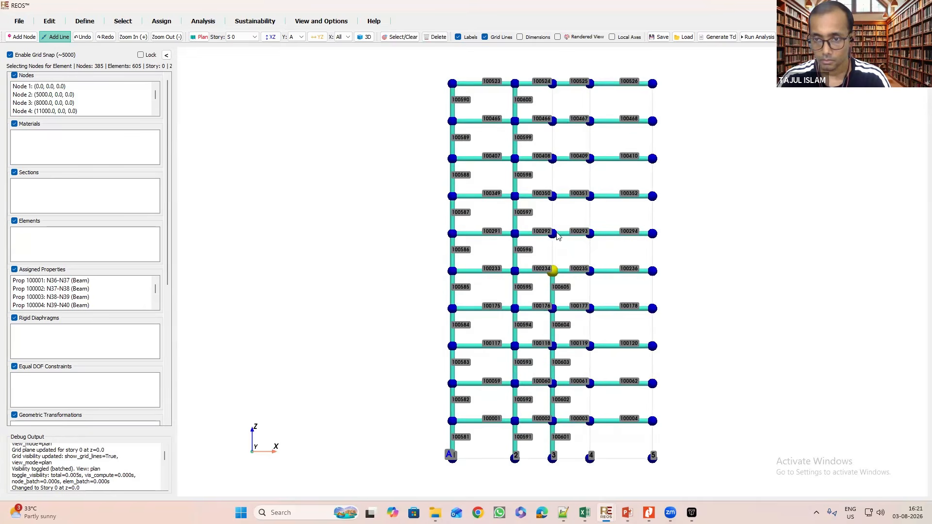
left_click(553, 235)
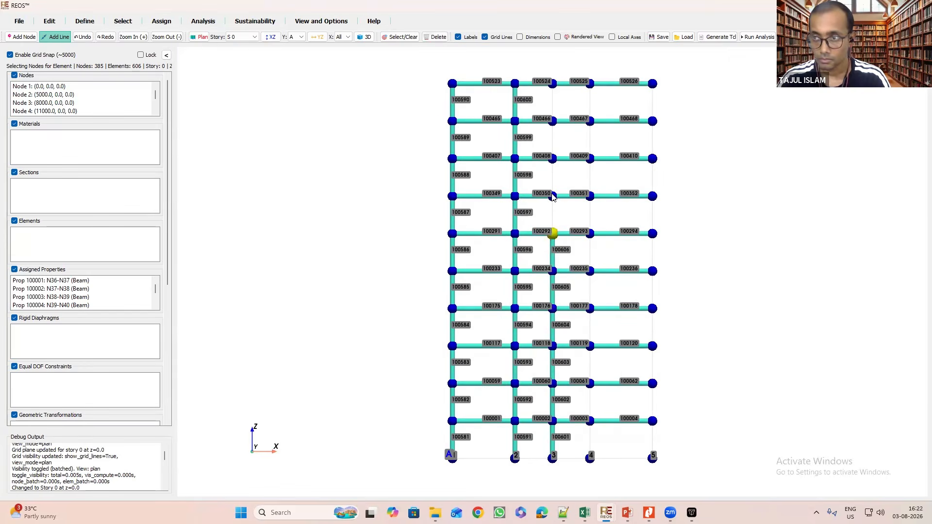
left_click(553, 194)
left_click(553, 158)
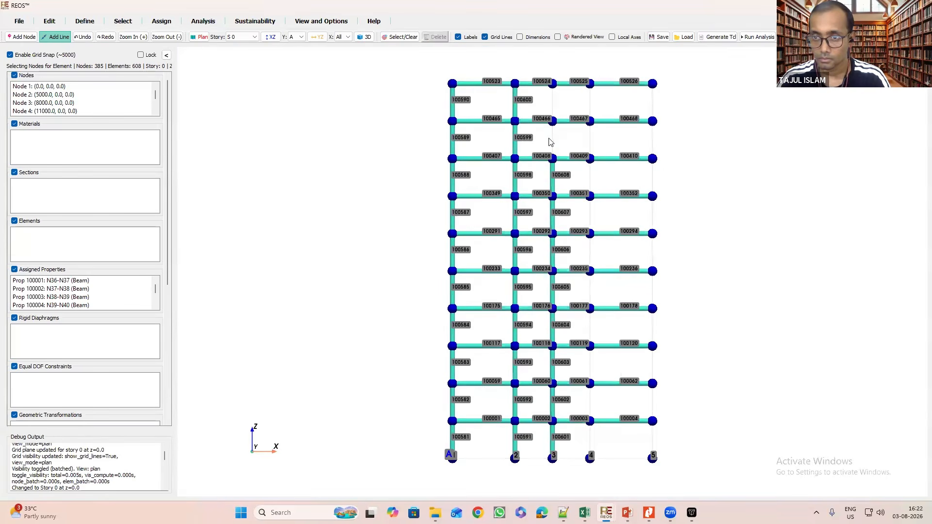
left_click(553, 120)
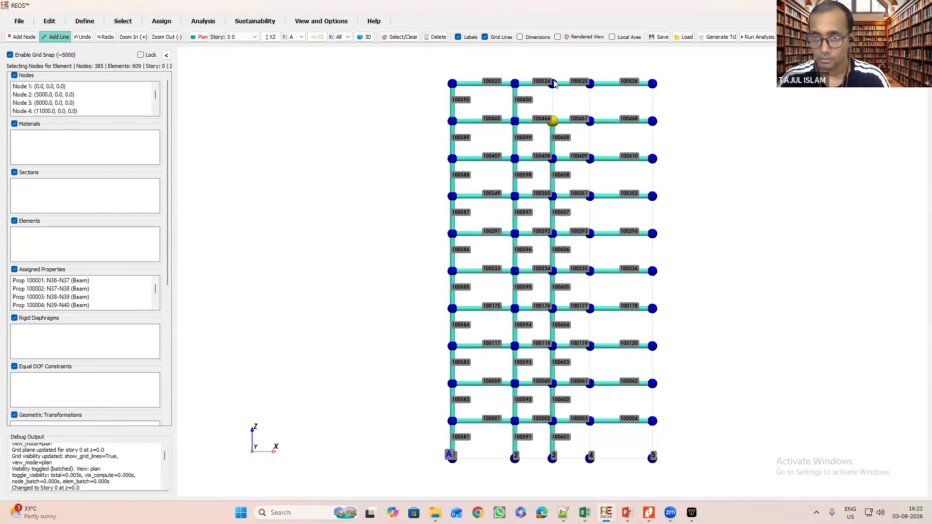
left_click(553, 83)
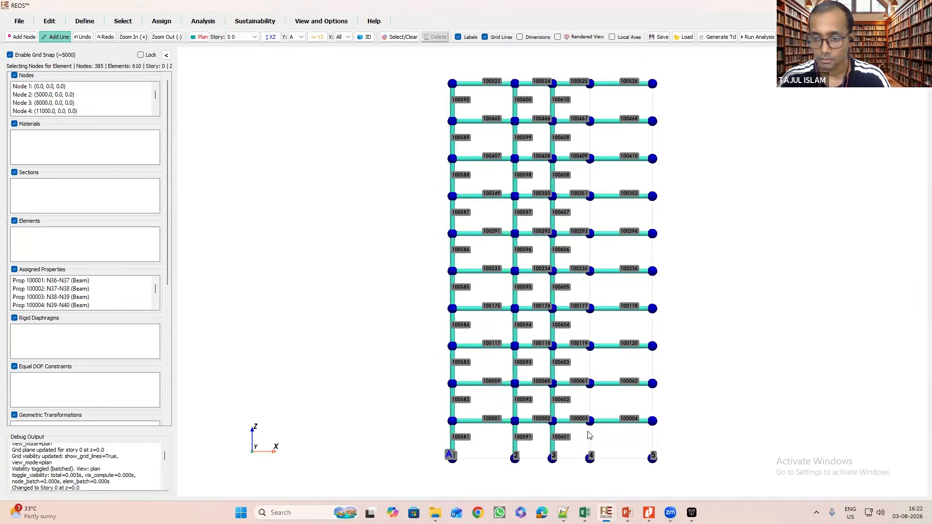
Draw column elements along grid line 4 in the elevation at line A, node to node from the base to the top story.
left_click(590, 458)
left_click(590, 421)
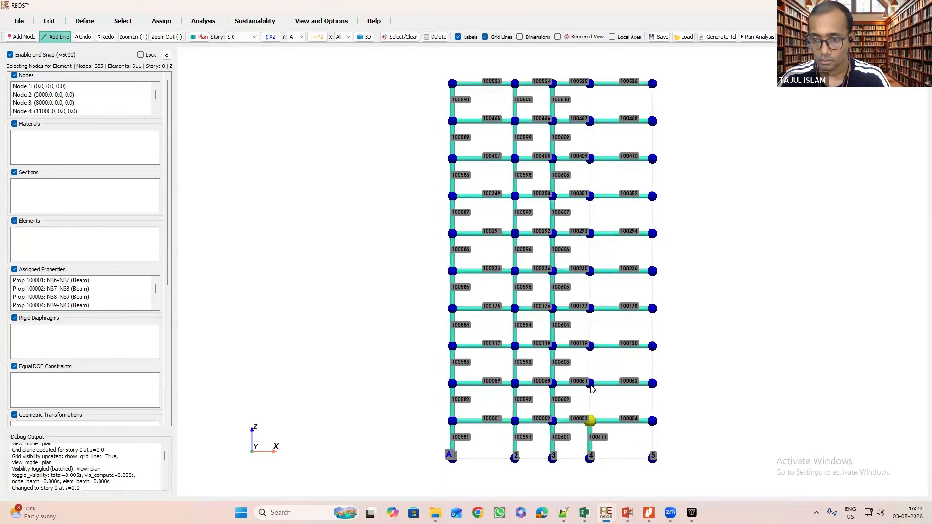
left_click(590, 384)
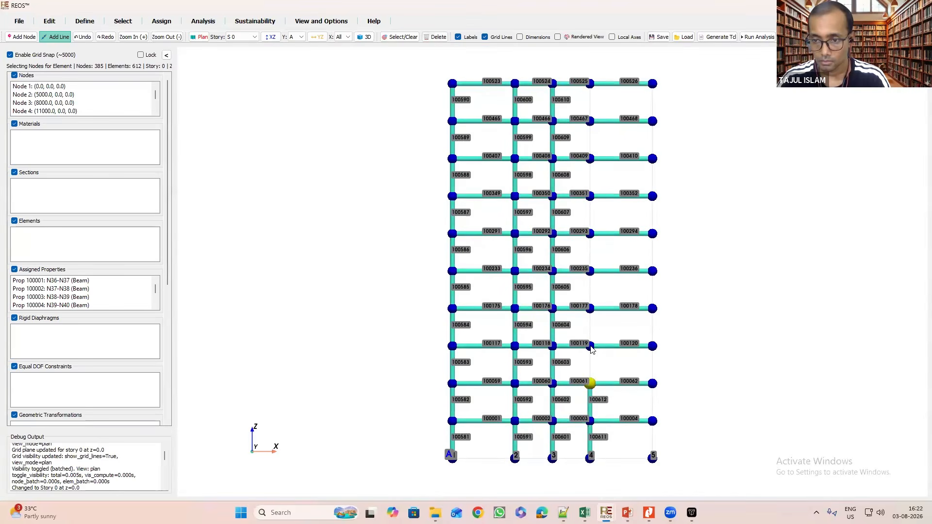
left_click(590, 346)
left_click(590, 309)
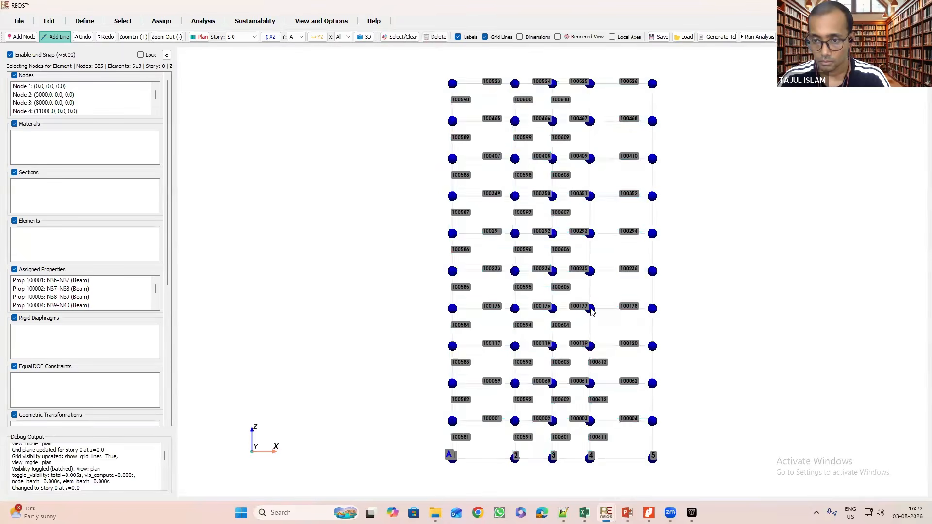
left_click(590, 270)
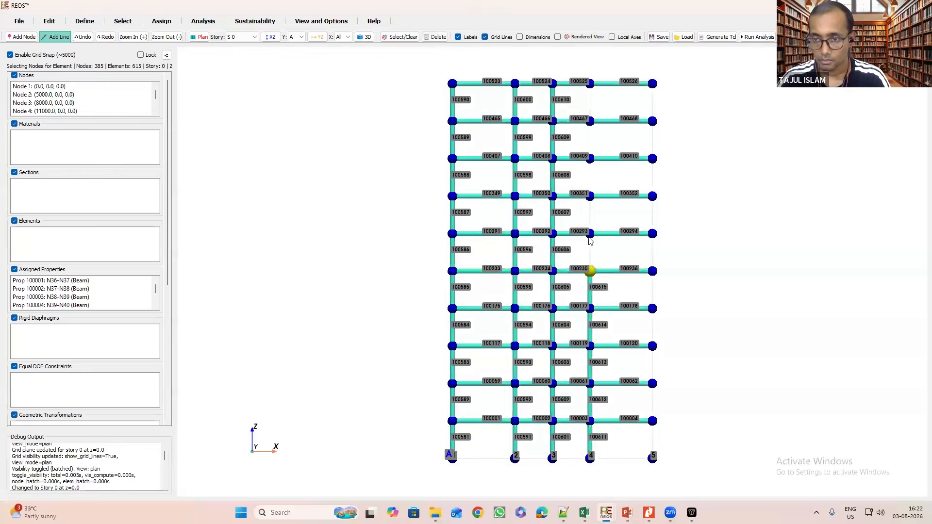
left_click(590, 234)
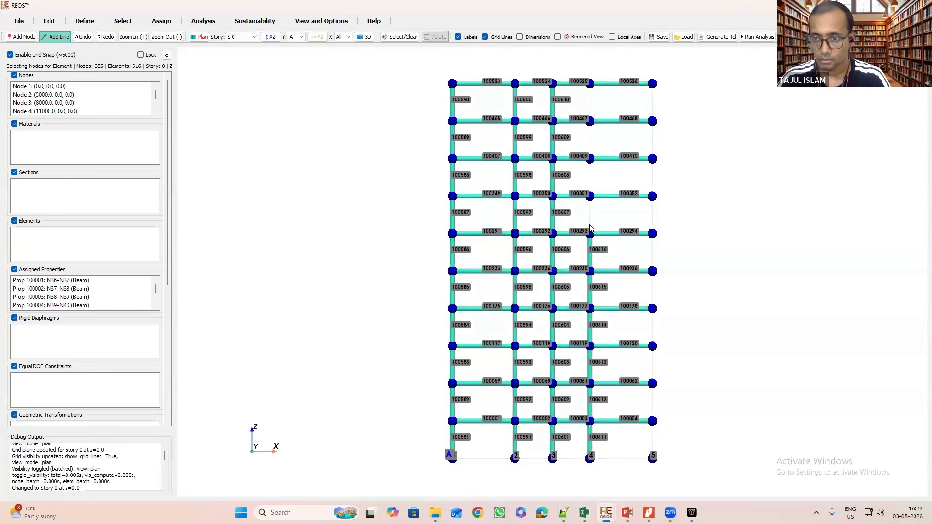
left_click(590, 196)
left_click(590, 159)
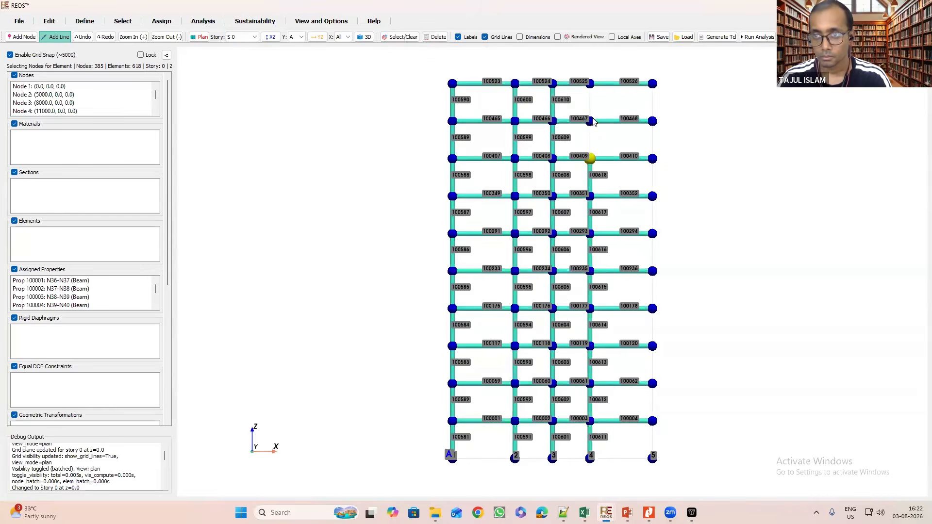
left_click(591, 121)
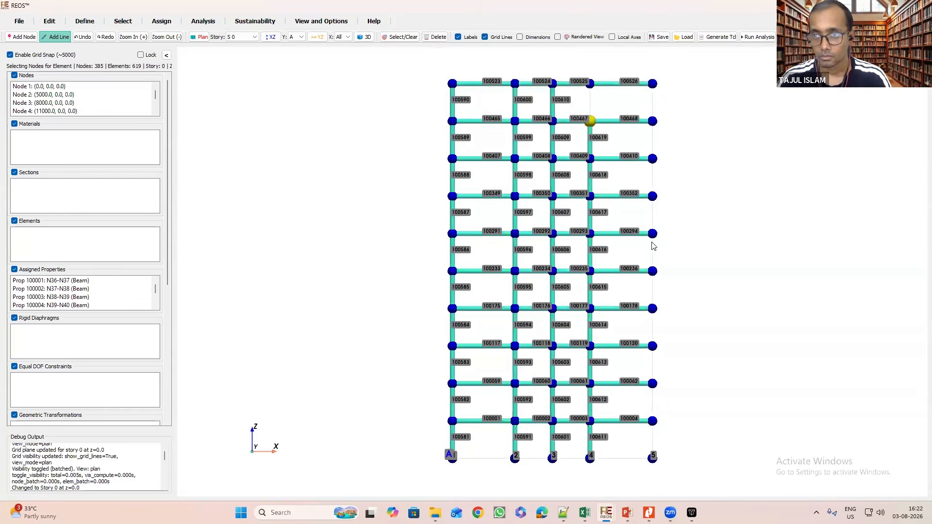
Draw column elements along grid line 5 in the elevation at line A from base to top, and display the model in 3D.
left_click(653, 458)
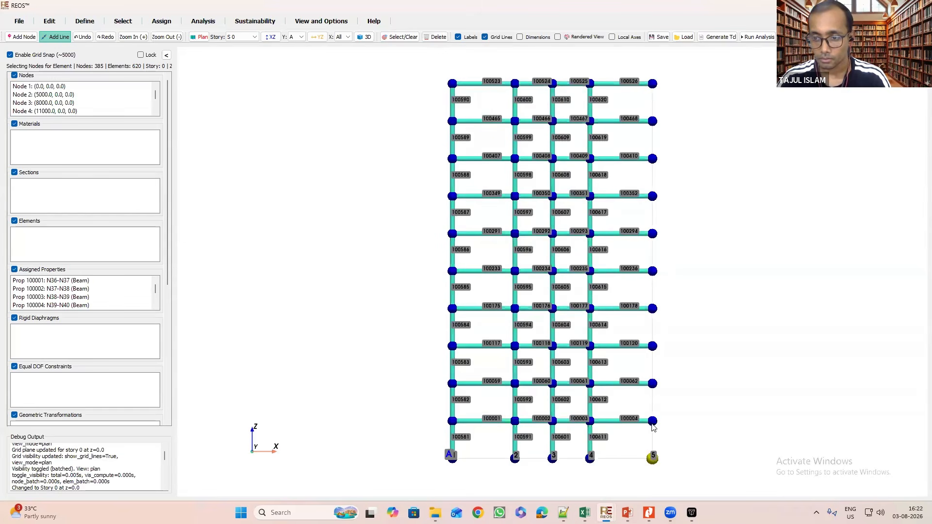
left_click(652, 420)
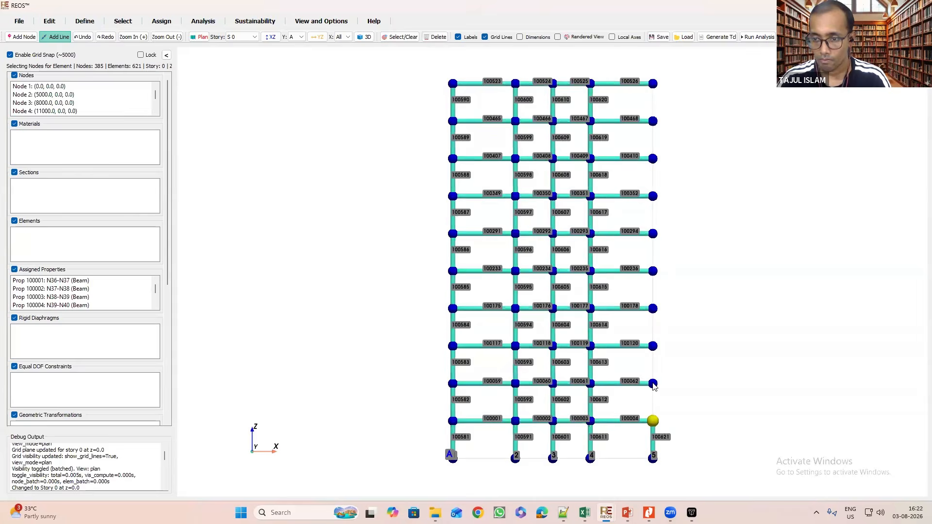
left_click(653, 383)
left_click(653, 346)
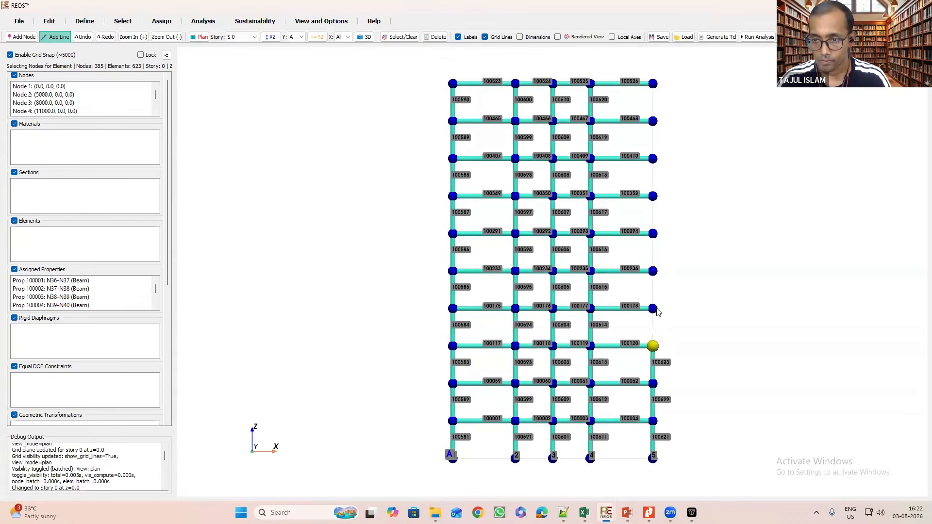
left_click(653, 309)
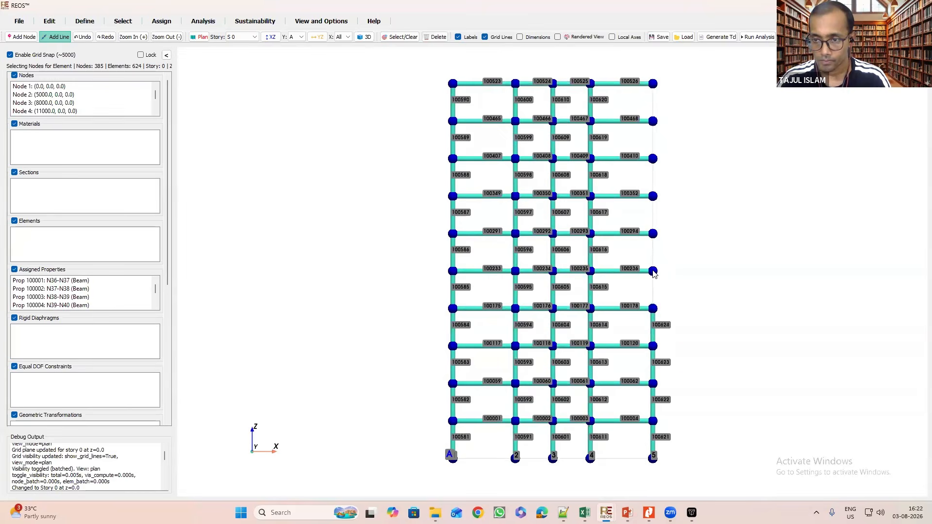
left_click(652, 271)
left_click(653, 233)
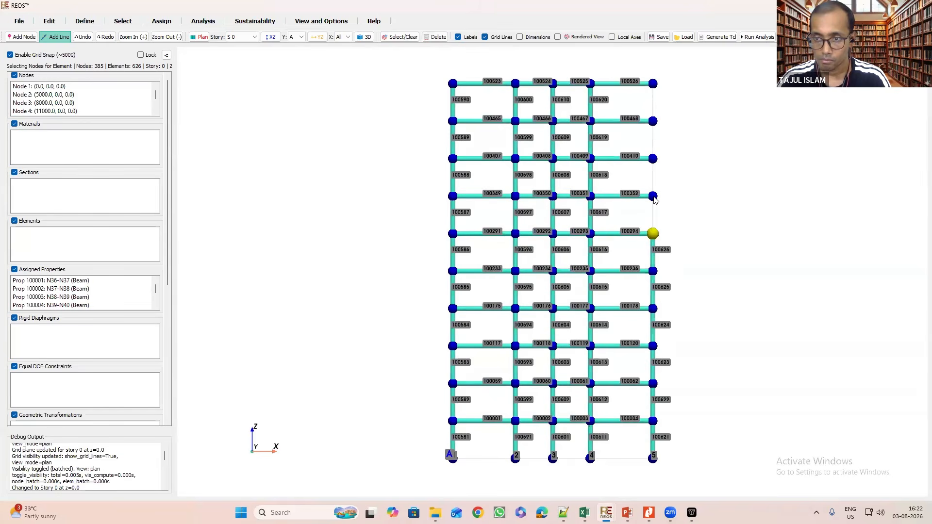
left_click(653, 196)
left_click(653, 158)
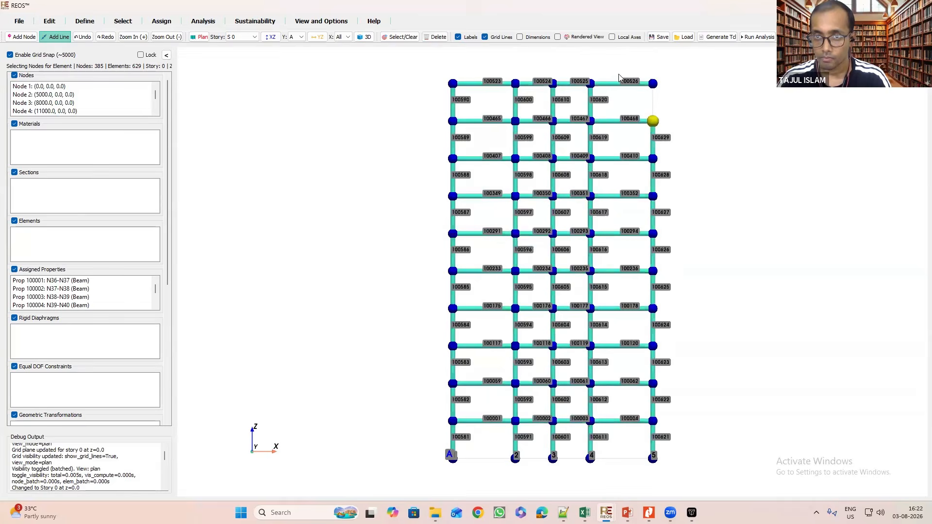
left_click(654, 85)
left_click(365, 37)
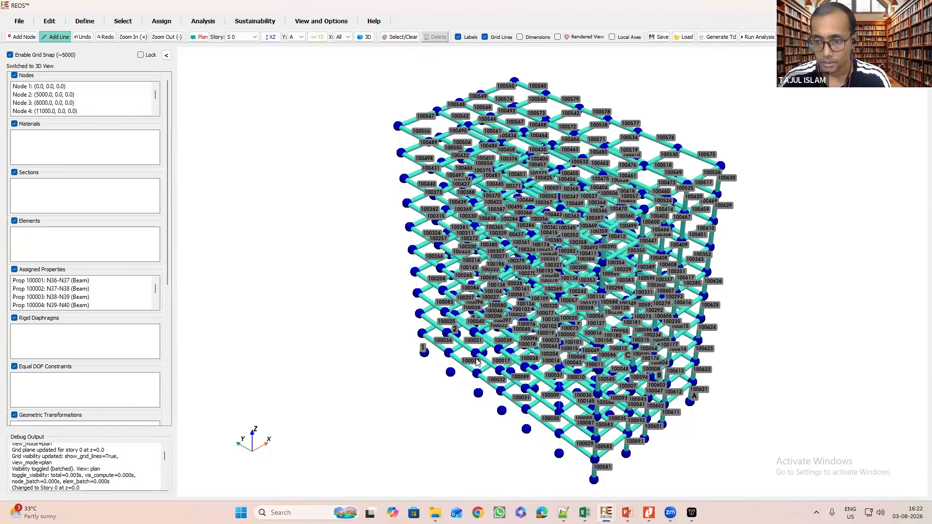
left_click(49, 21)
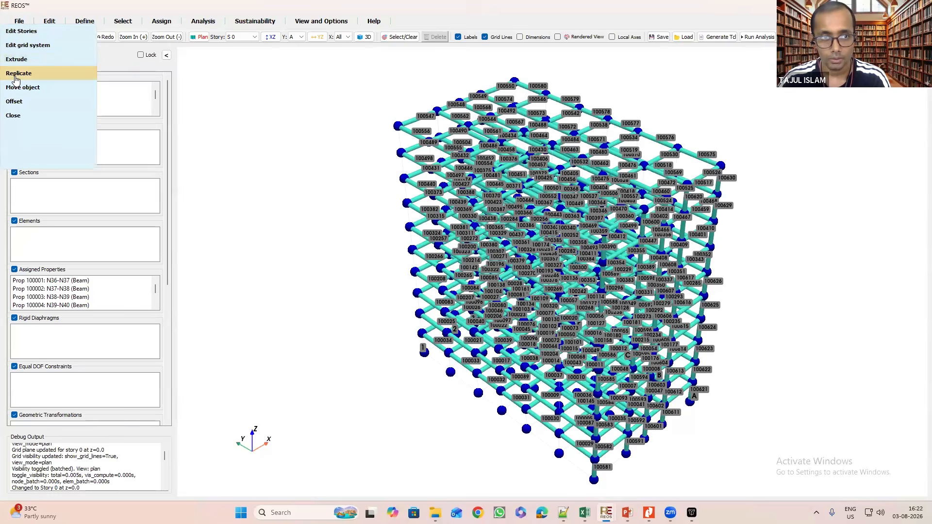
left_click(61, 75)
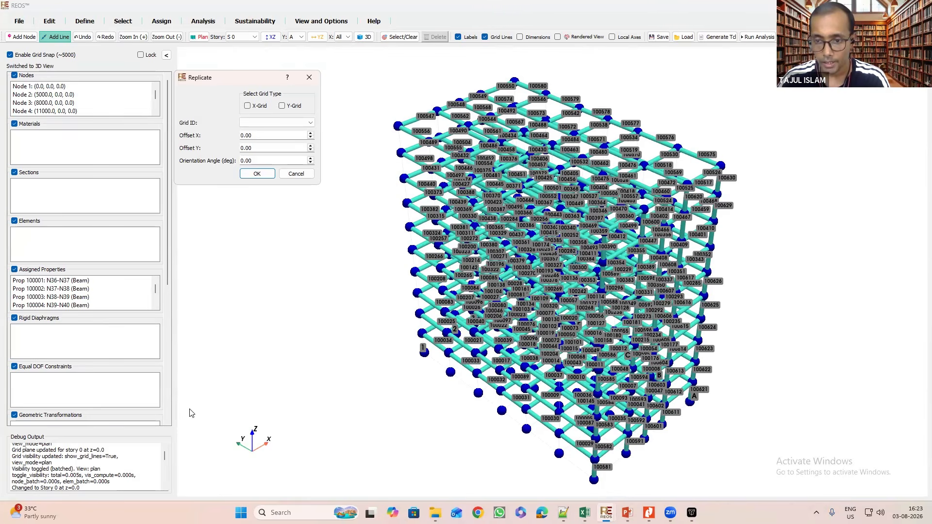
left_click(298, 125)
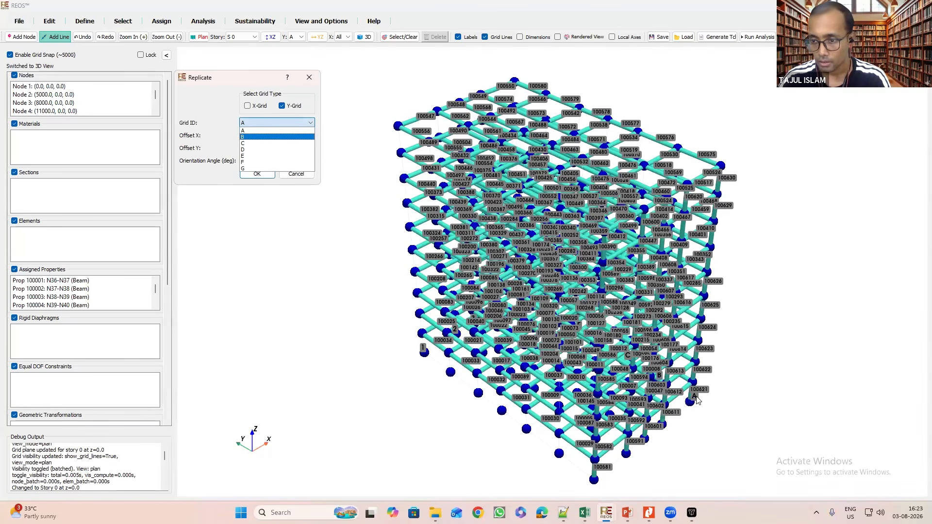
left_click(309, 79)
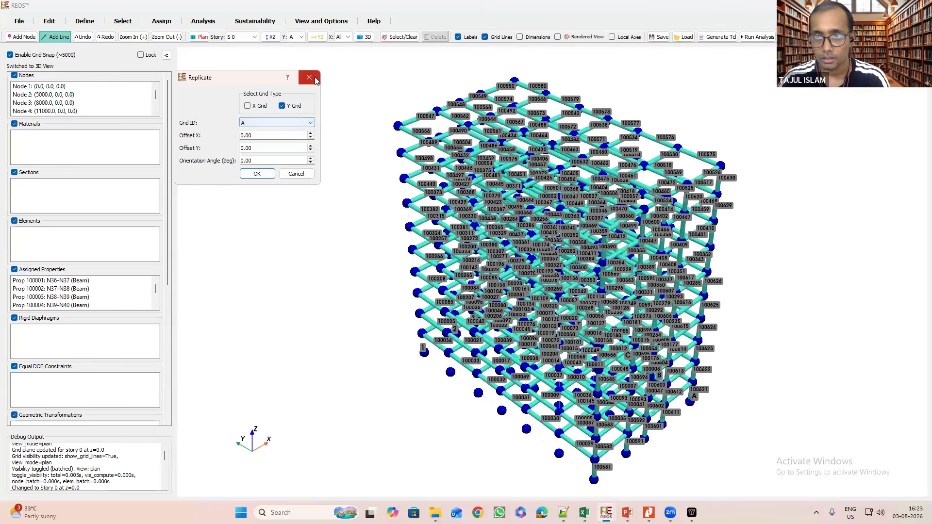
left_click(310, 79)
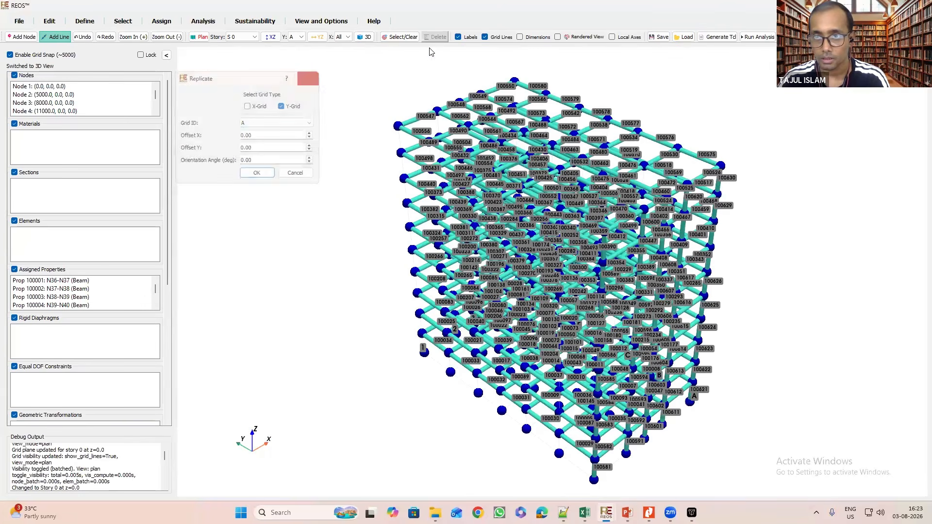
Turn off the element labels and set the line element display width to 2.
left_click(457, 37)
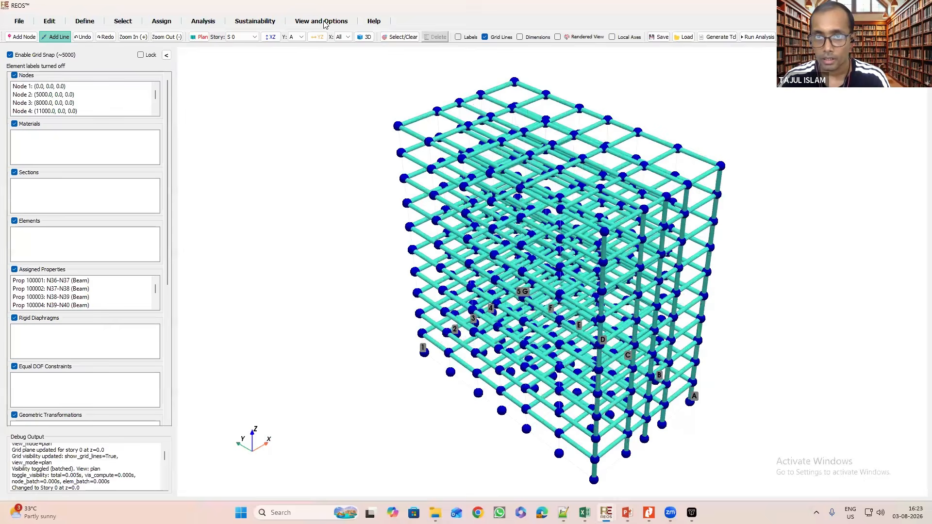
left_click(320, 20)
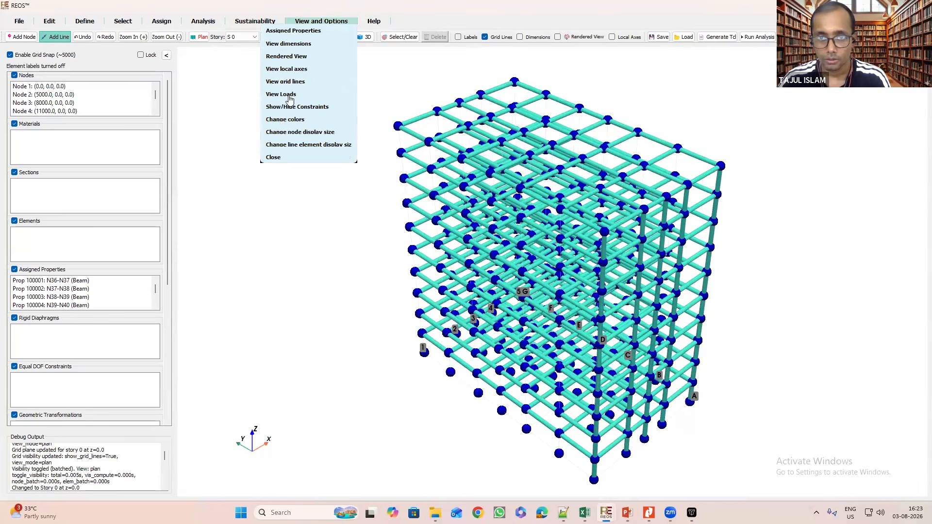
left_click(295, 150)
type("2")
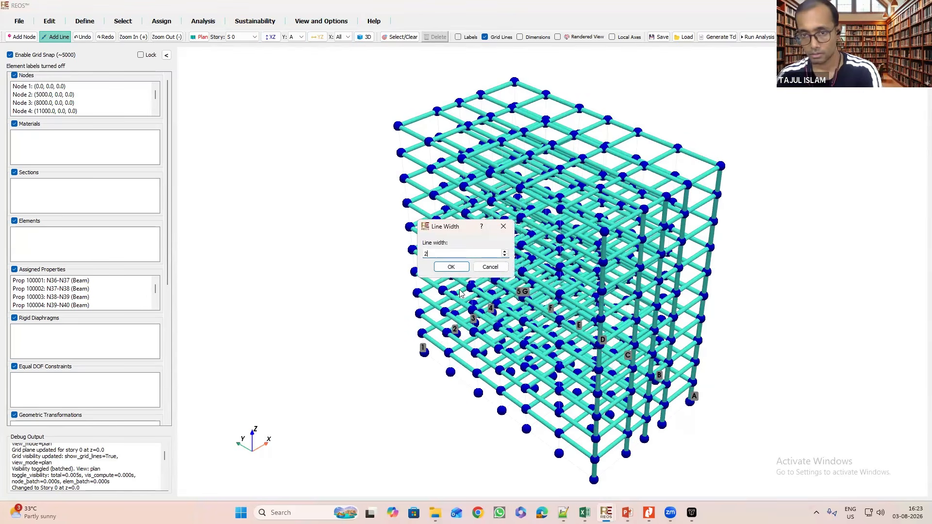
left_click(447, 270)
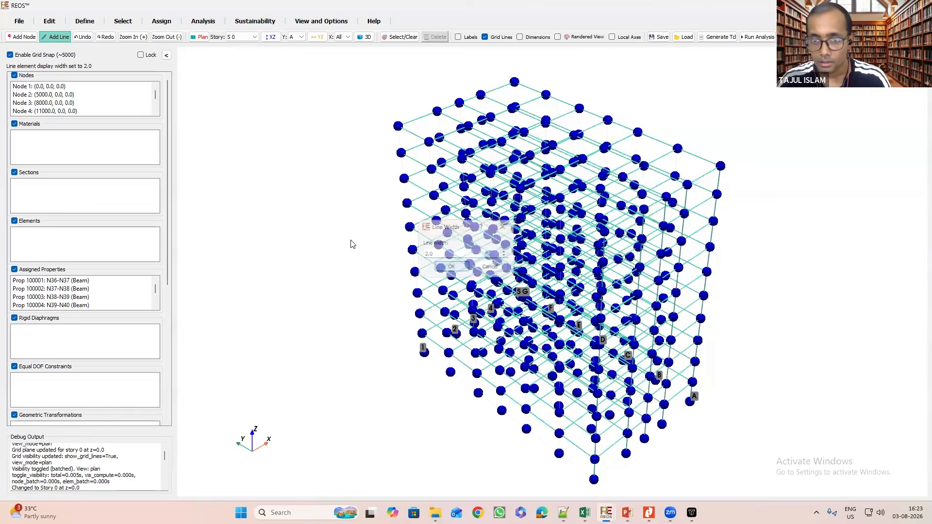
Set the node display size to 2.
left_click(326, 22)
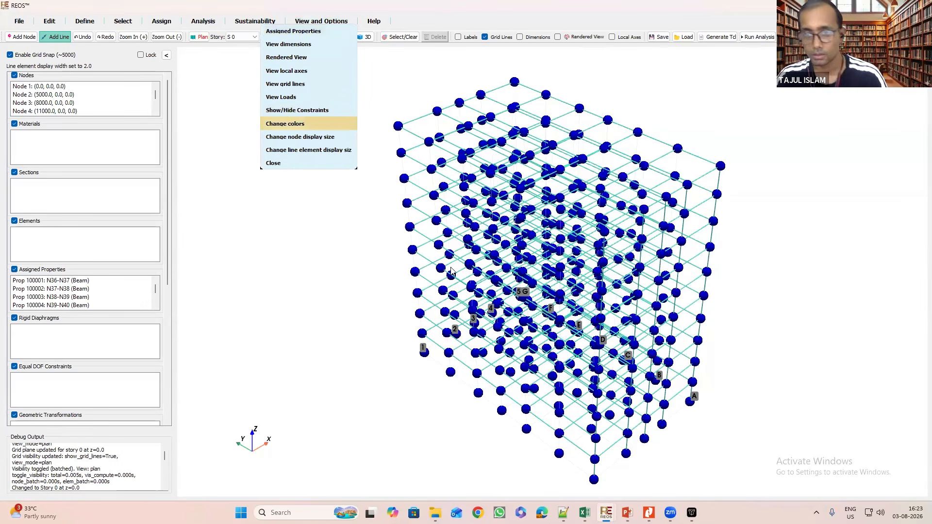
key("Down")
key("Return")
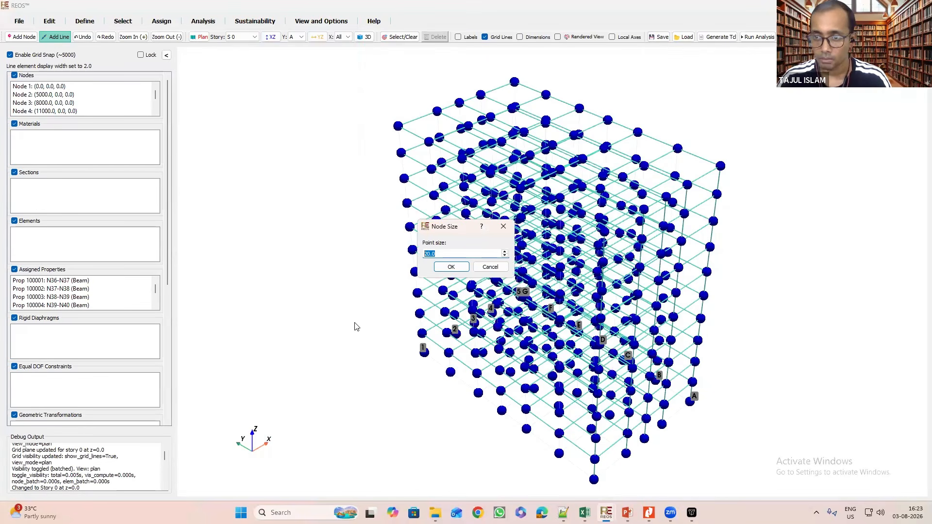
type("2")
key("Return")
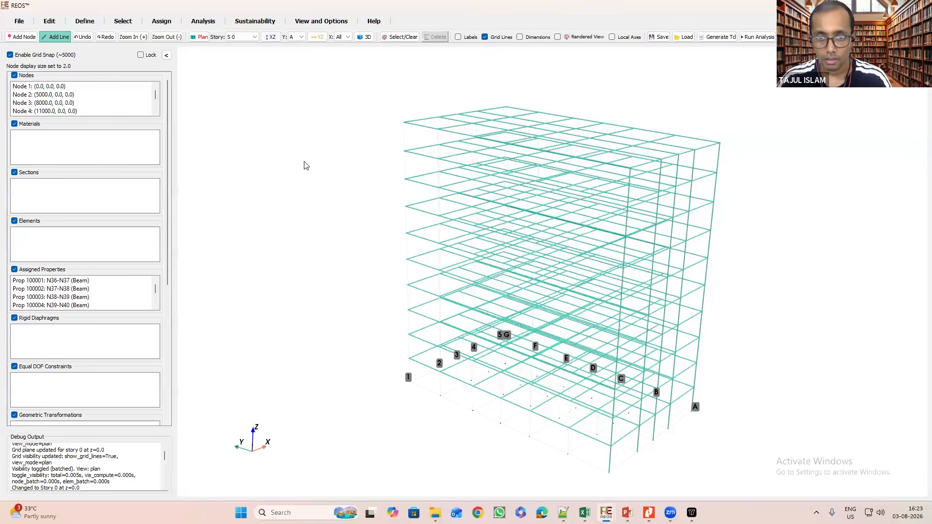
Replicate the elements of Y-grid line A with a Y offset of 5000.
key("ctrl+r")
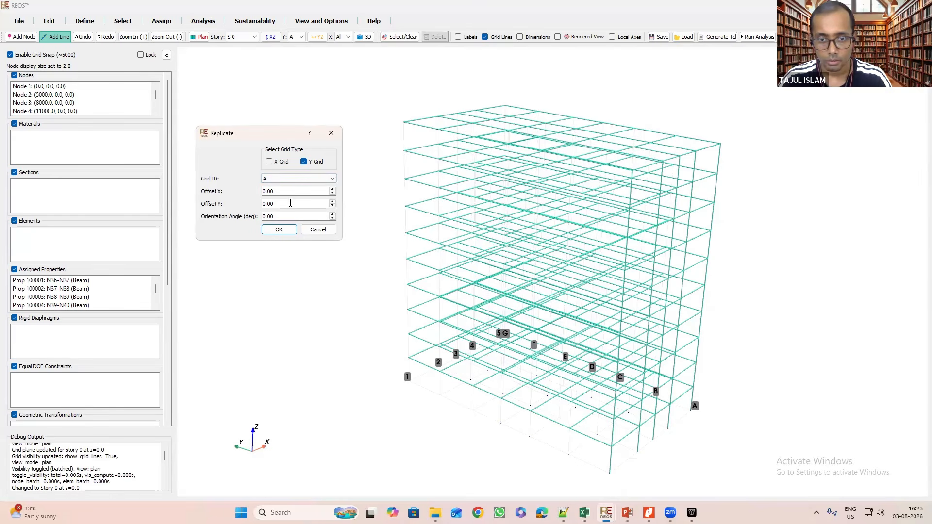
left_click_drag(291, 203, 237, 202)
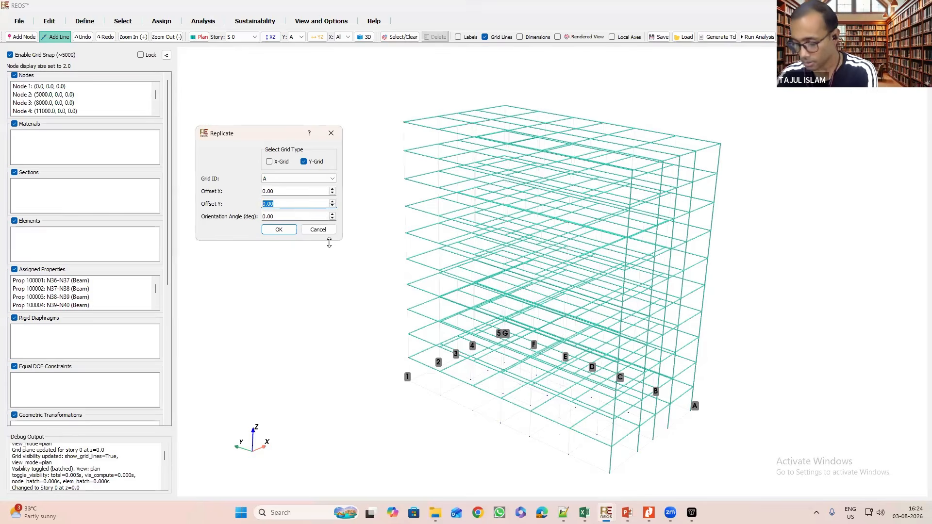
type("5000")
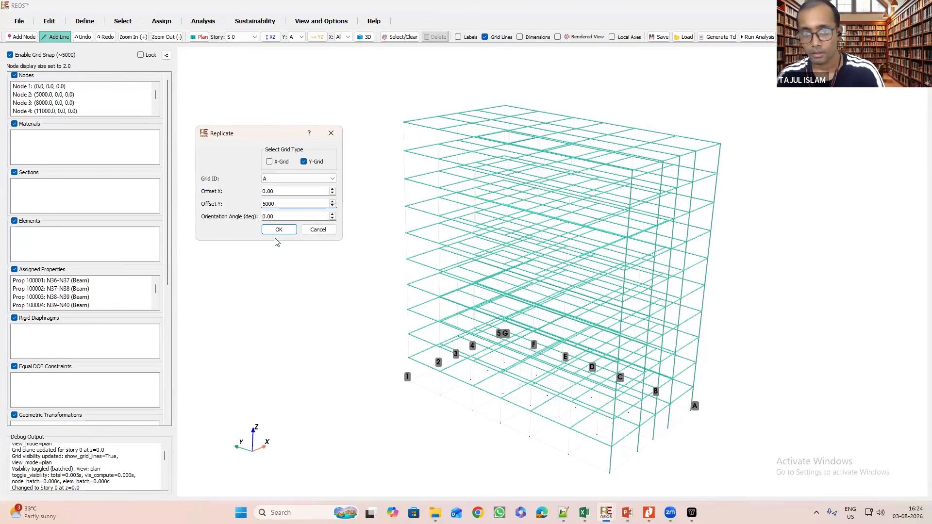
left_click(279, 232)
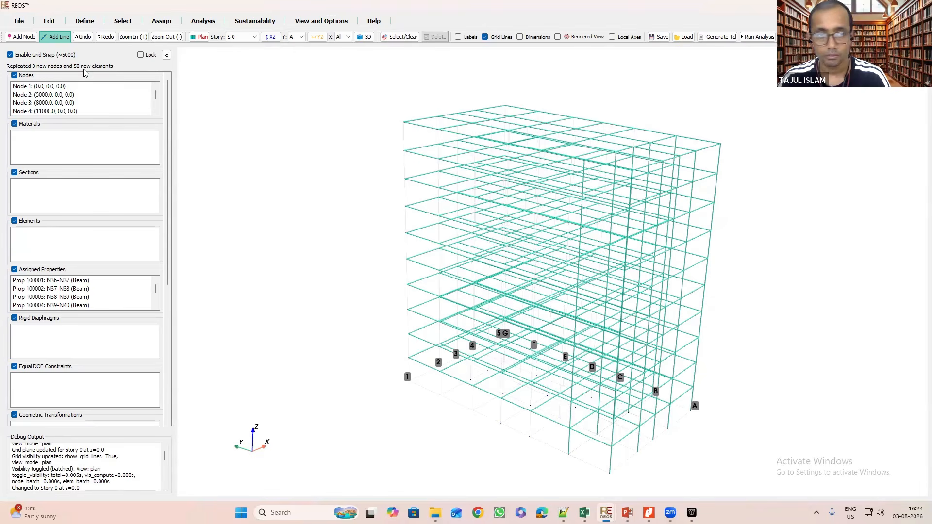
Replicate the elements of Y-grid line B with a Y offset of 5000.
left_click(51, 23)
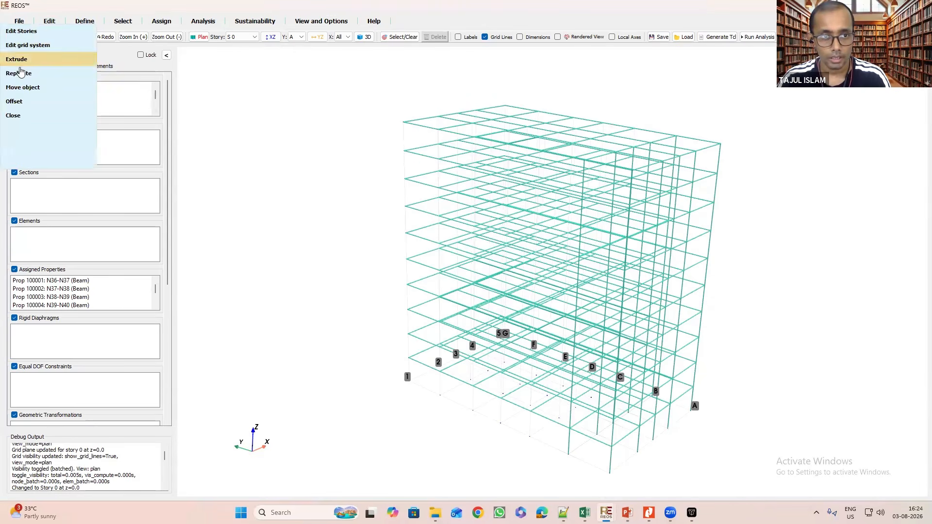
left_click(19, 63)
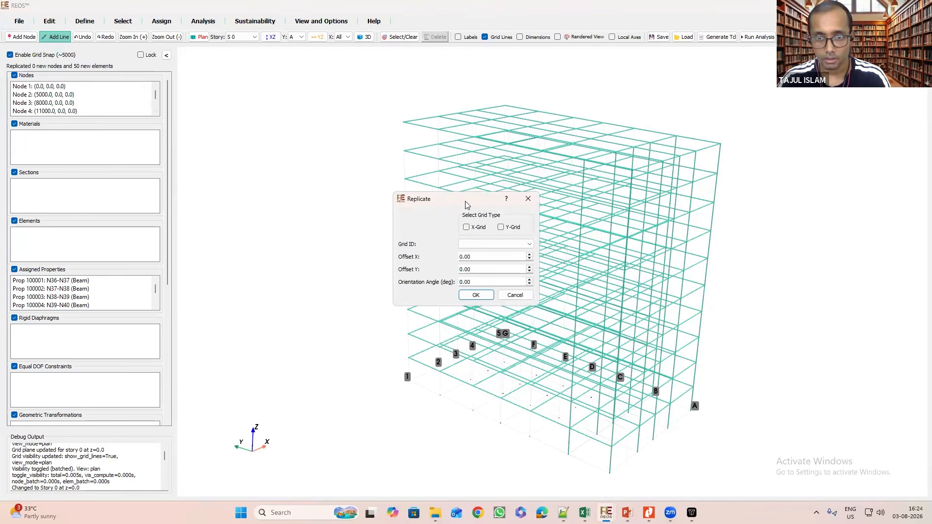
left_click(311, 187)
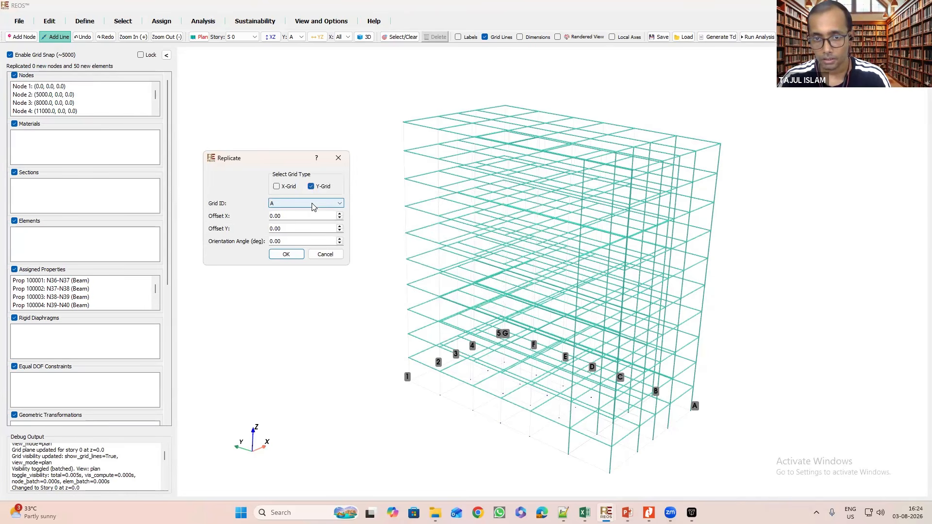
left_click(313, 207)
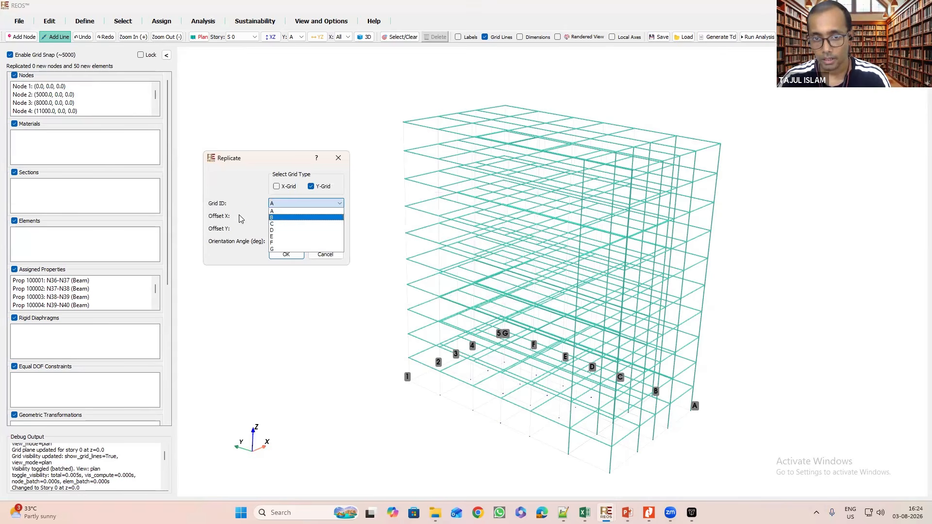
left_click(260, 231)
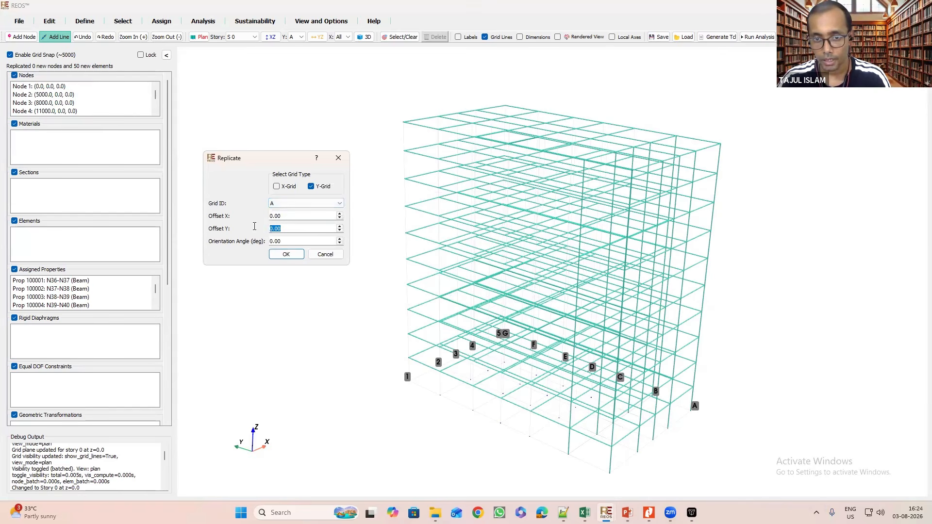
left_click(300, 206)
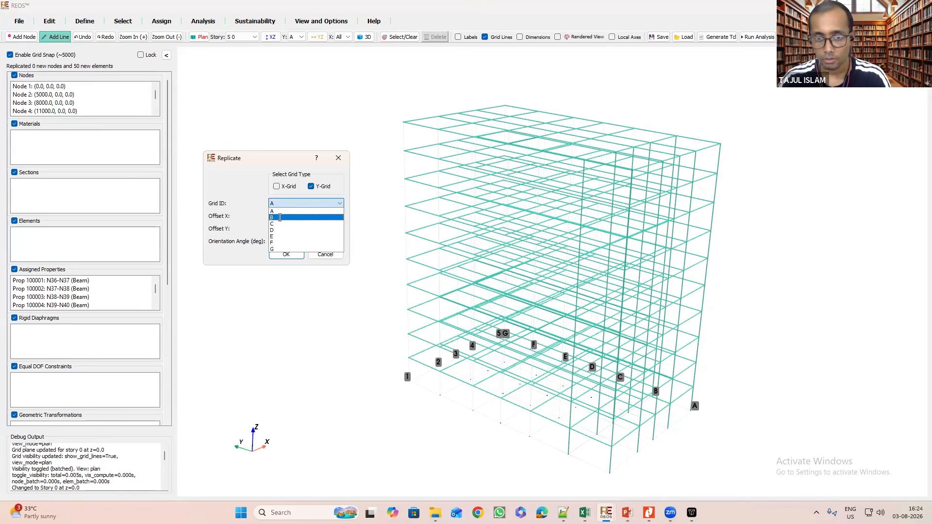
left_click(279, 217)
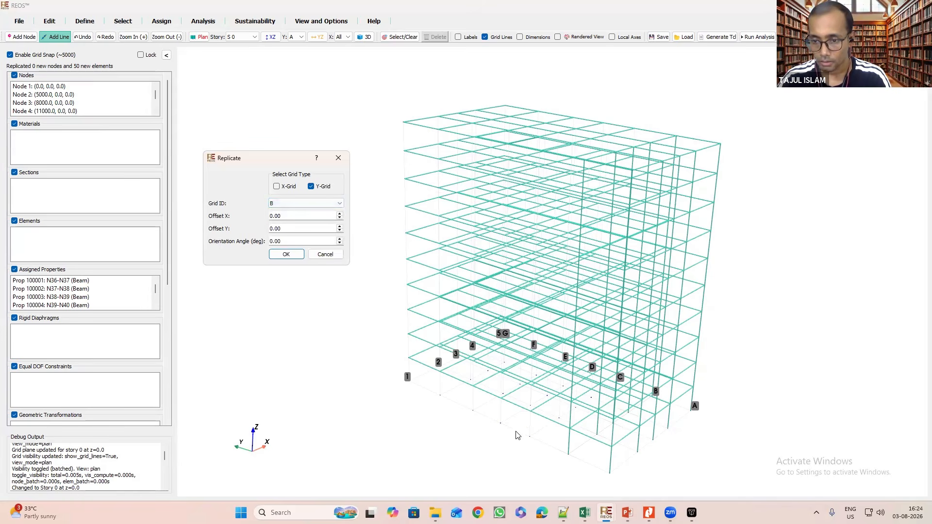
double_click(271, 229)
type("5")
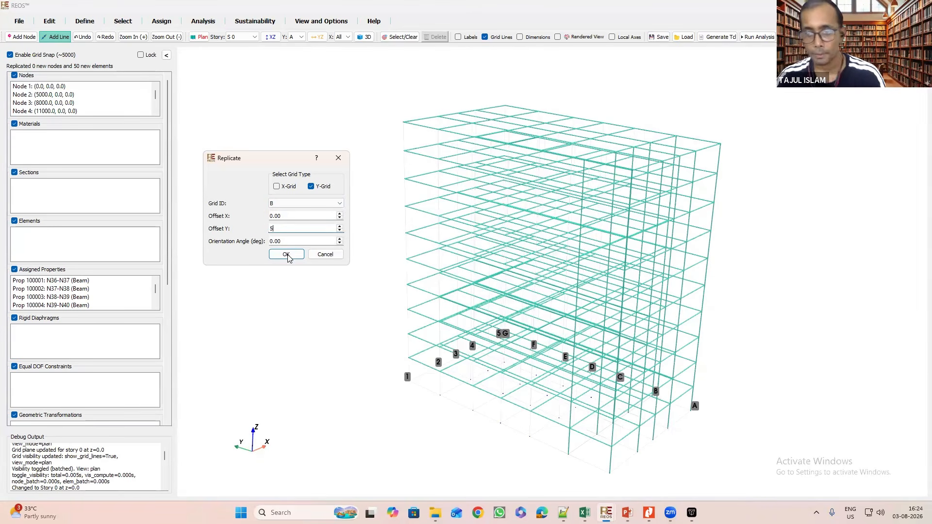
type("000")
left_click(288, 255)
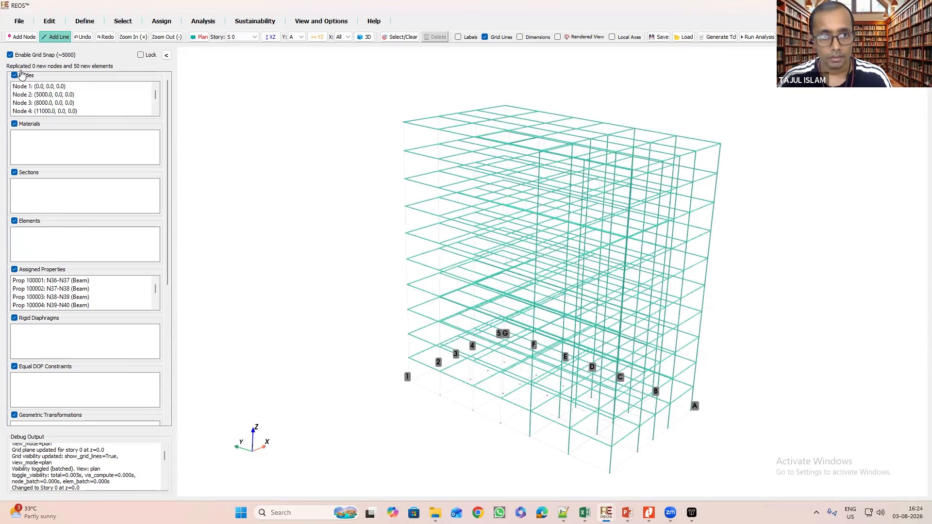
Replicate the elements of Y-grid line C with a Y offset of 5000.
left_click(49, 21)
left_click(30, 73)
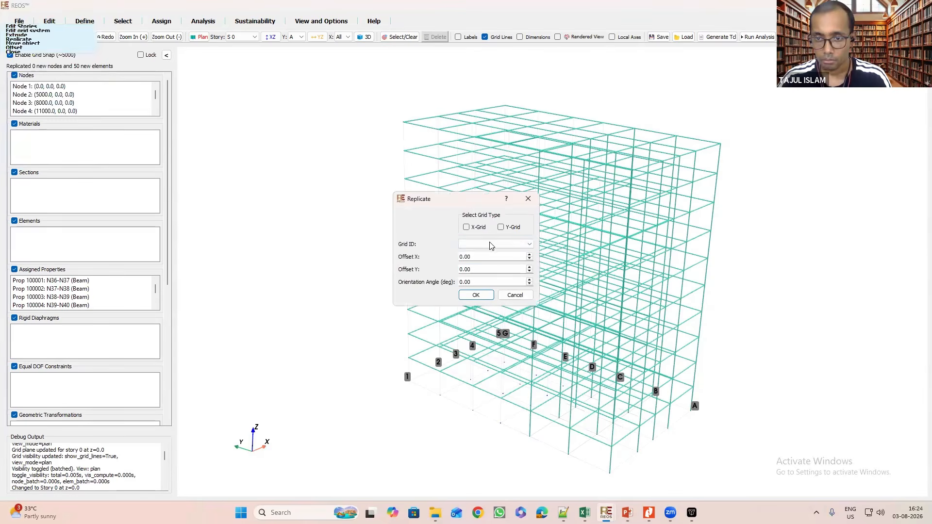
left_click(500, 227)
left_click(492, 244)
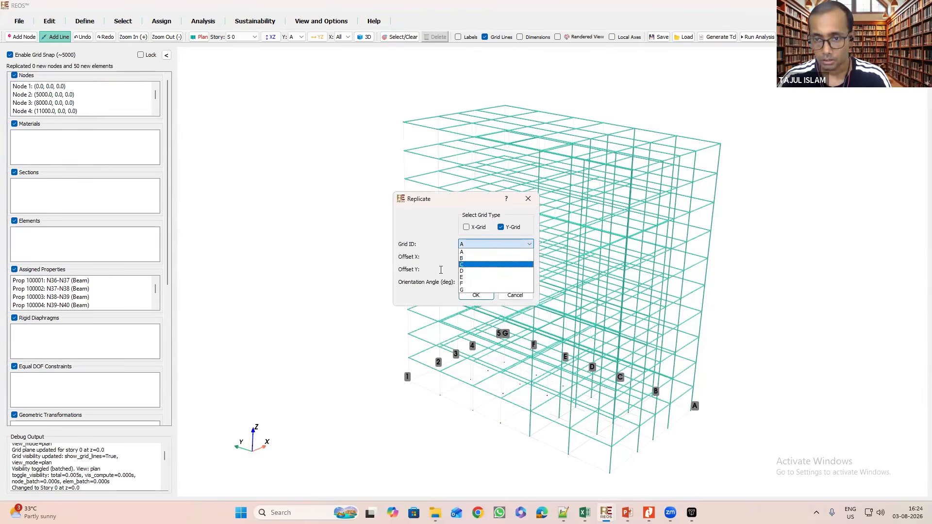
key("Return")
double_click(465, 270)
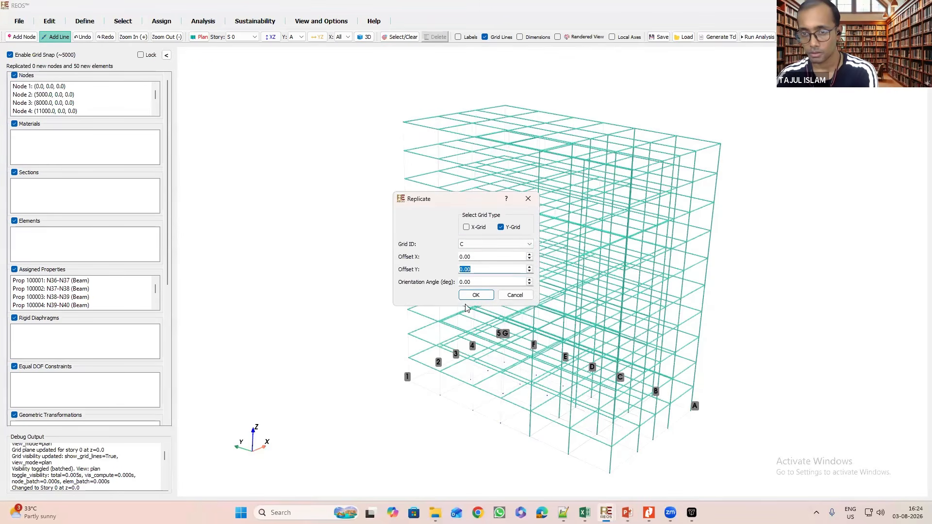
type("5000")
left_click(475, 295)
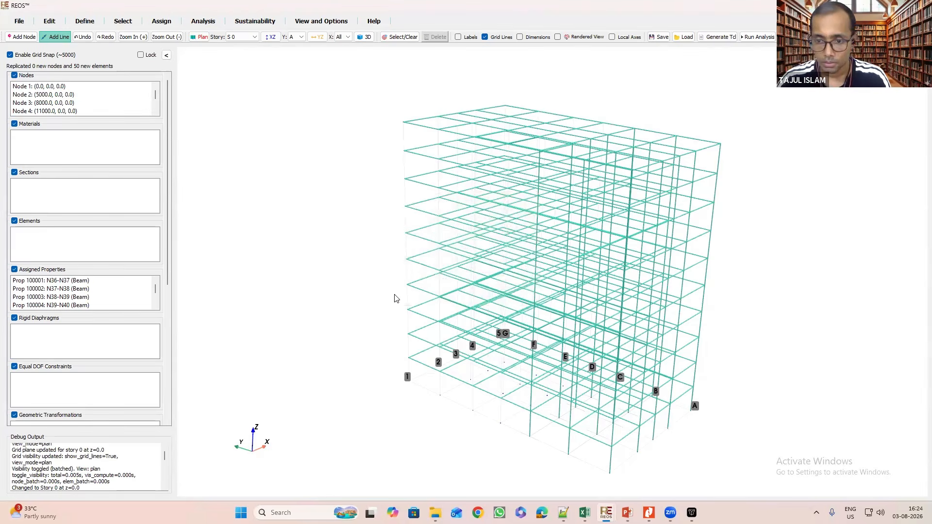
Replicate the elements of Y-grid line D with a Y offset of 4000.
left_click(50, 21)
left_click(18, 73)
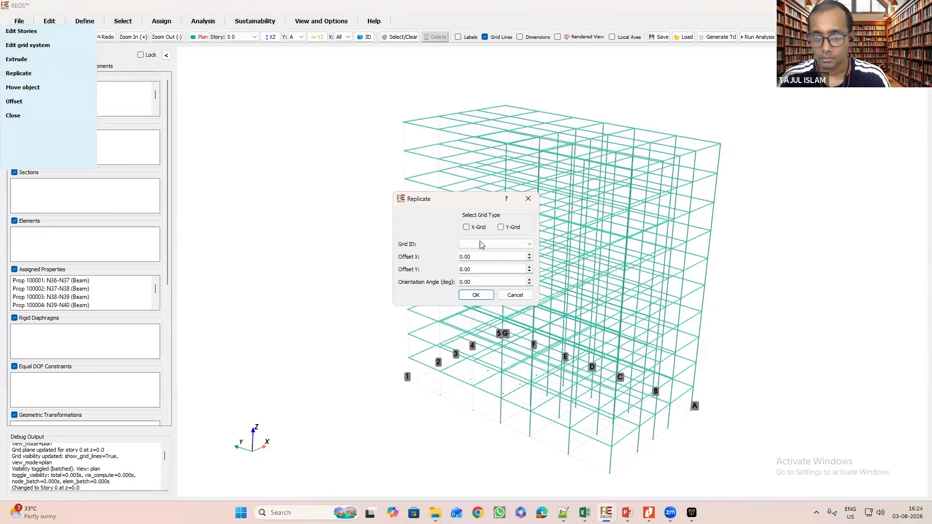
left_click(500, 227)
left_click(485, 245)
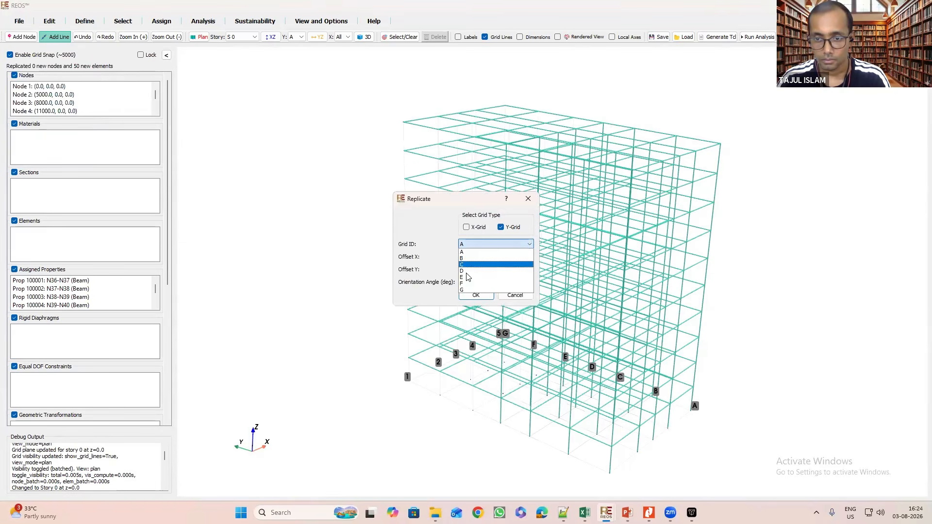
left_click(466, 270)
left_click_drag(480, 269, 438, 273)
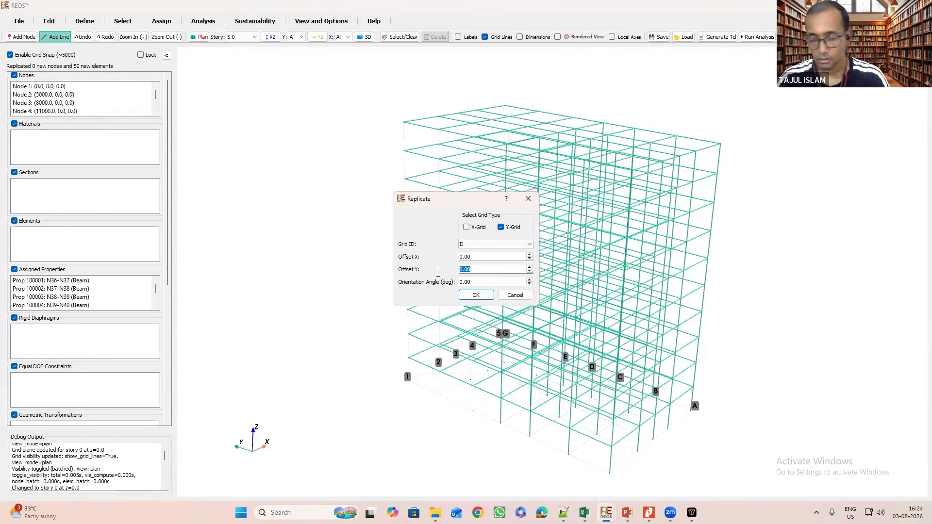
type("4000")
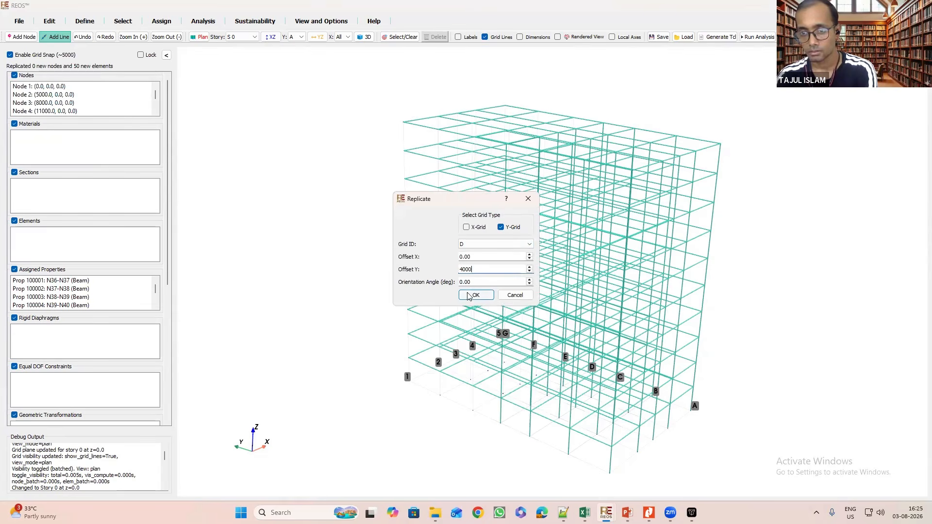
left_click(475, 295)
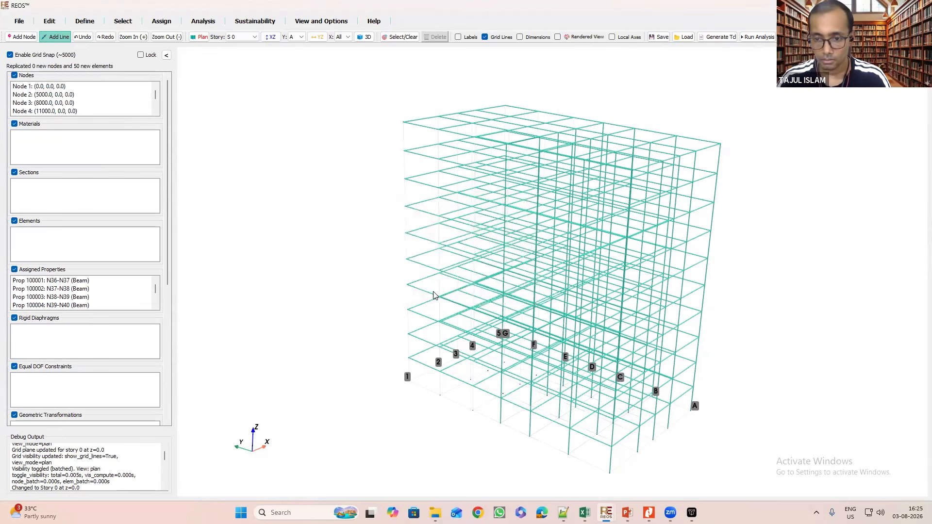
Replicate the elements of Y-grid line E with a Y offset of 5000.
left_click(48, 21)
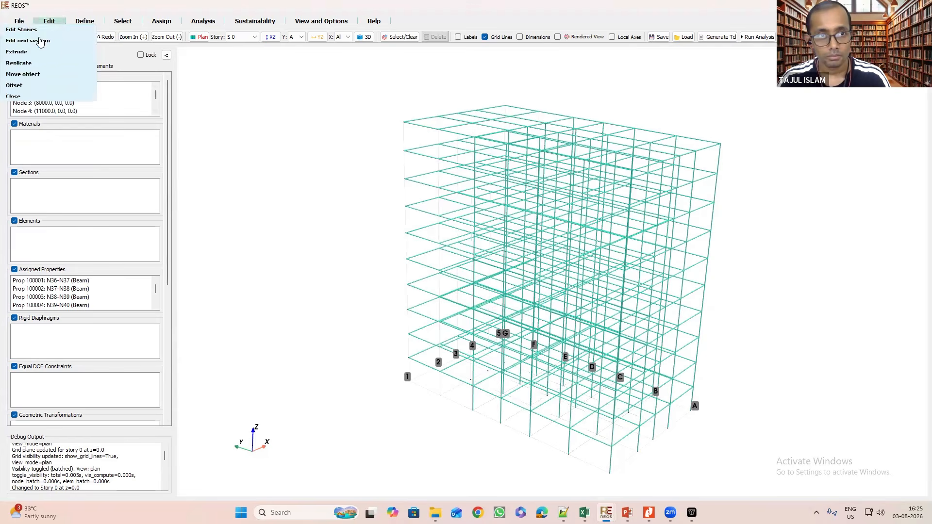
left_click(25, 74)
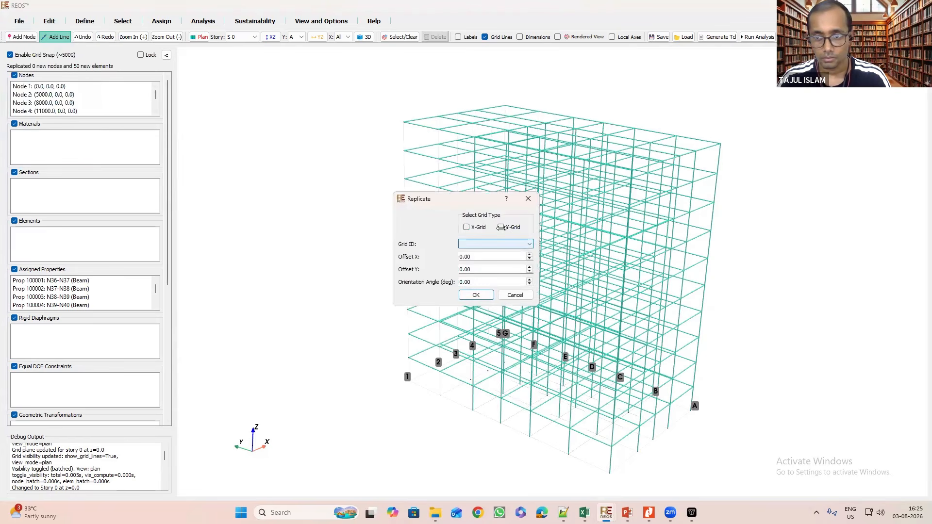
left_click(501, 227)
left_click(485, 245)
left_click(467, 276)
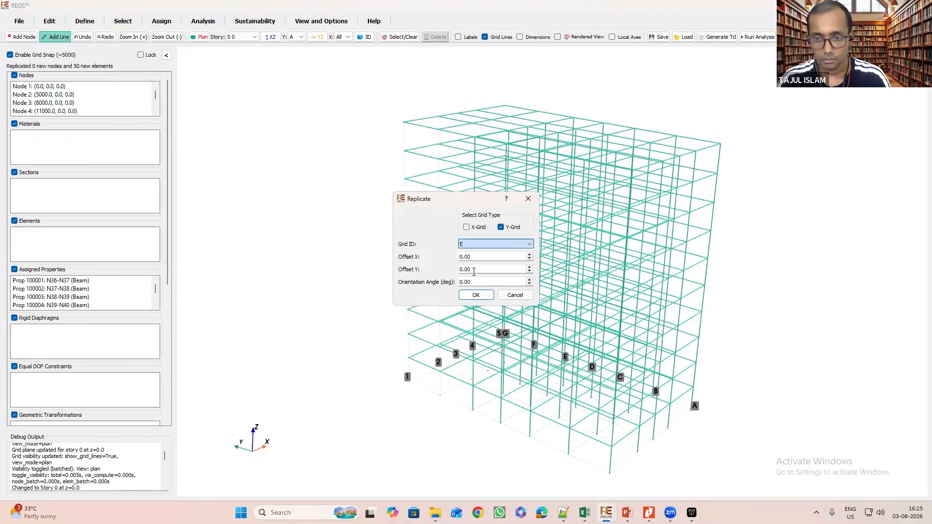
double_click(474, 270)
type("3000")
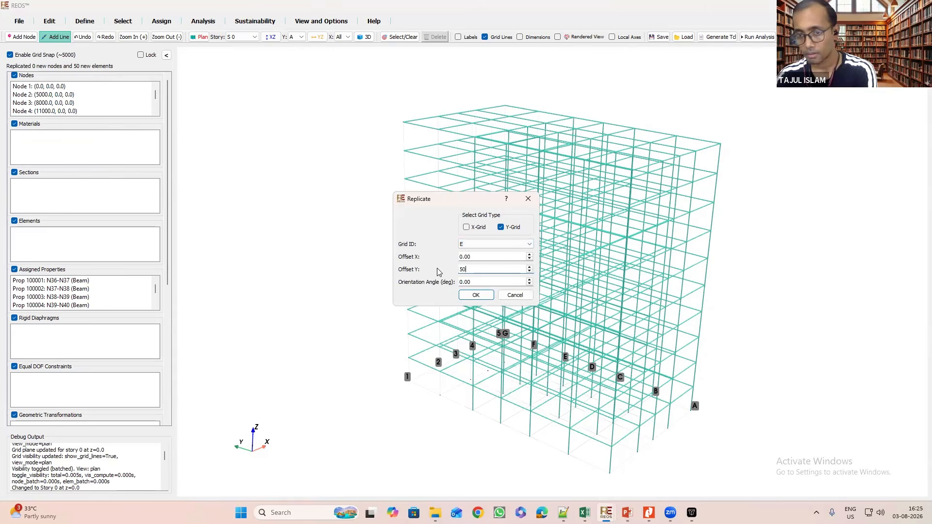
left_click(475, 295)
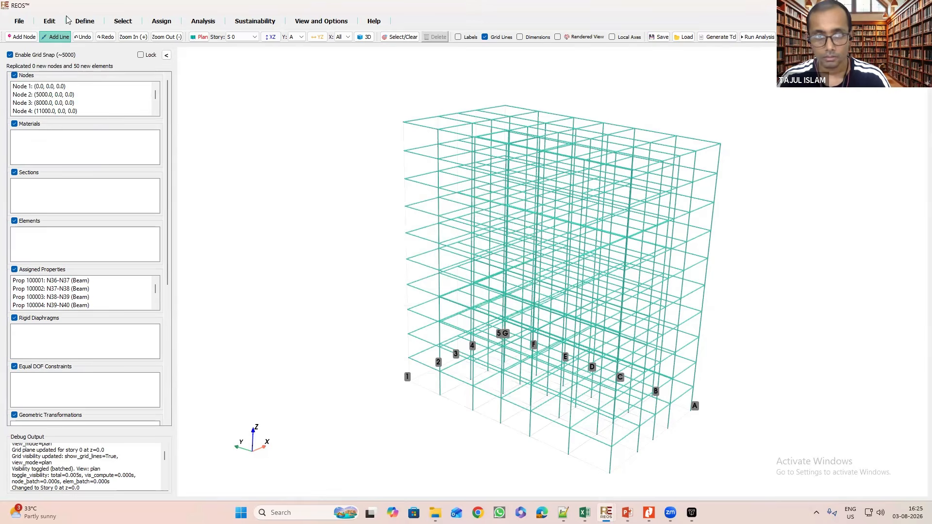
Replicate the elements of Y-grid line F with a Y offset of 5000 and an orientation angle of 0.
left_click(49, 21)
left_click(18, 72)
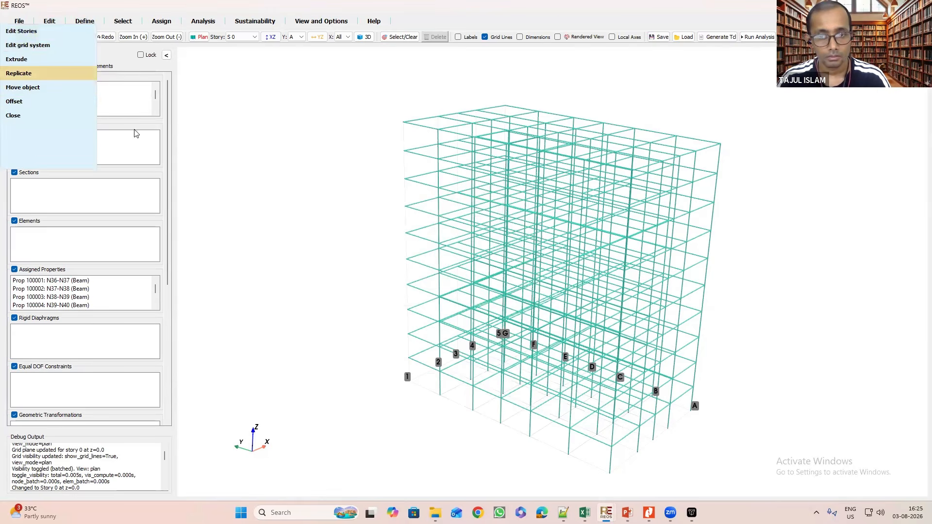
left_click(501, 228)
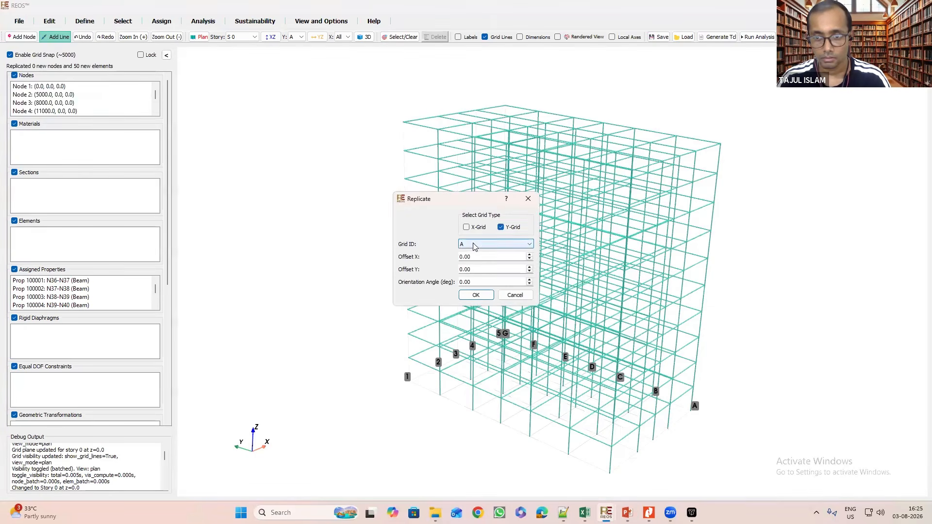
left_click(475, 244)
left_click(480, 282)
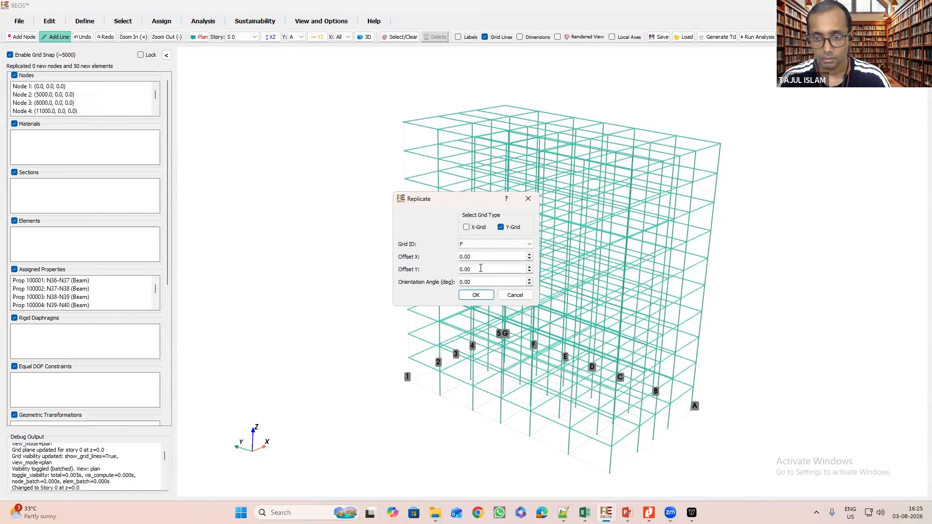
left_click_drag(480, 268, 441, 271)
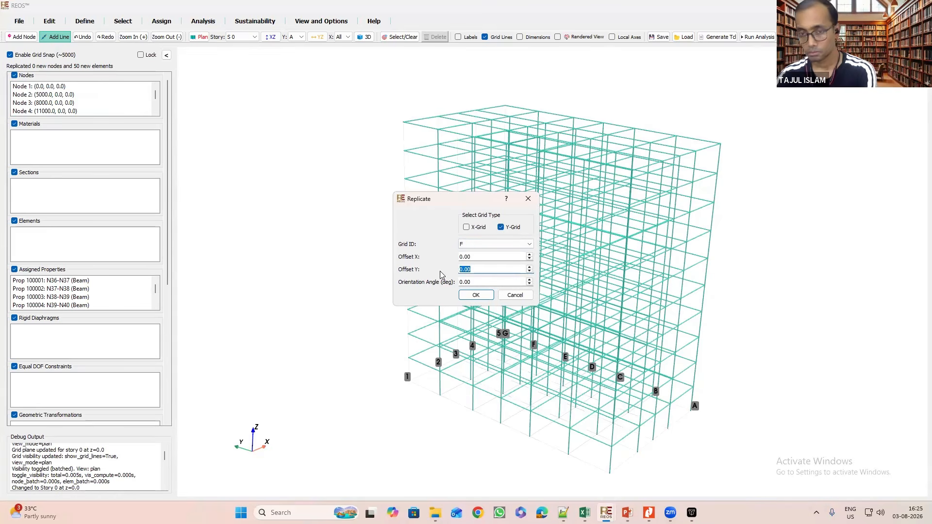
type("5000")
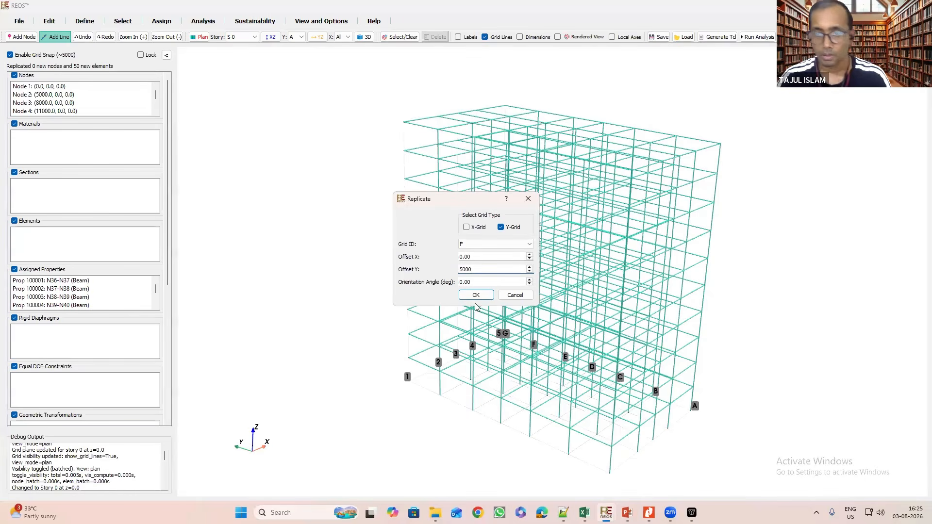
left_click_drag(451, 207, 261, 137)
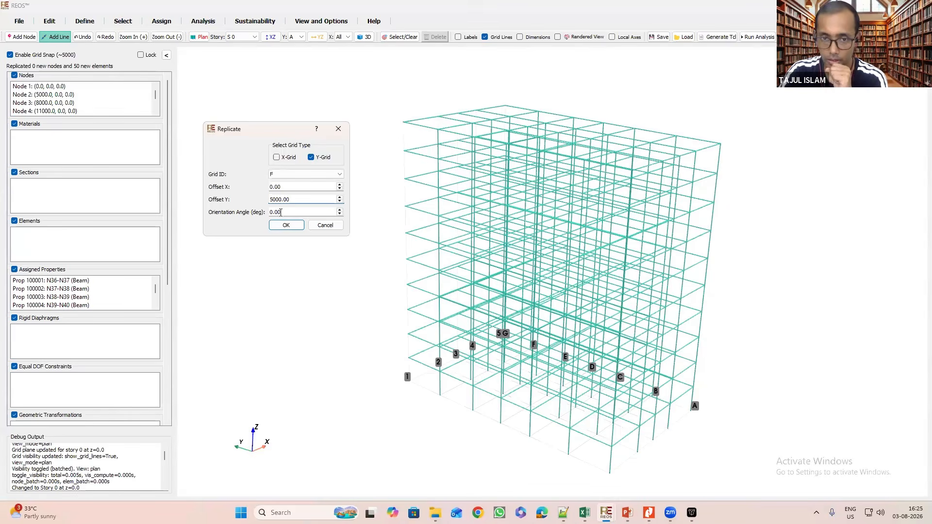
left_click_drag(280, 212, 250, 214)
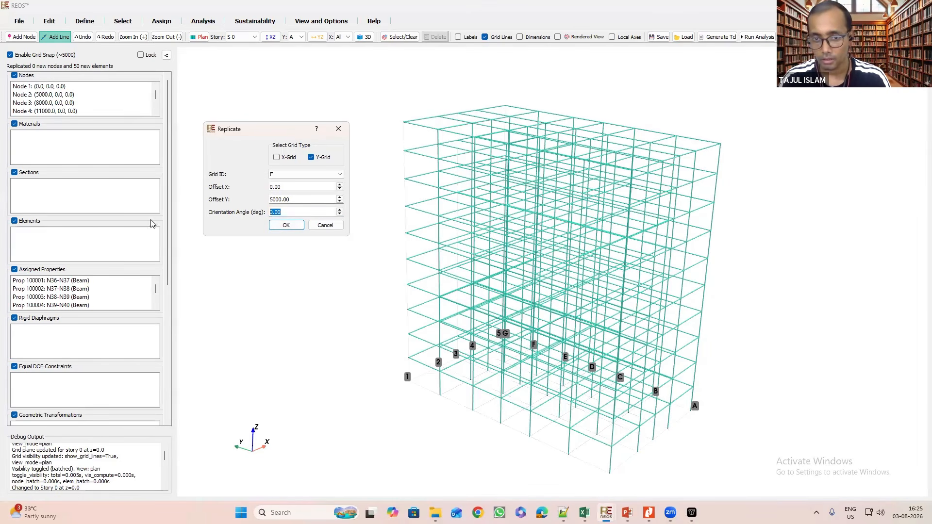
left_click(289, 225)
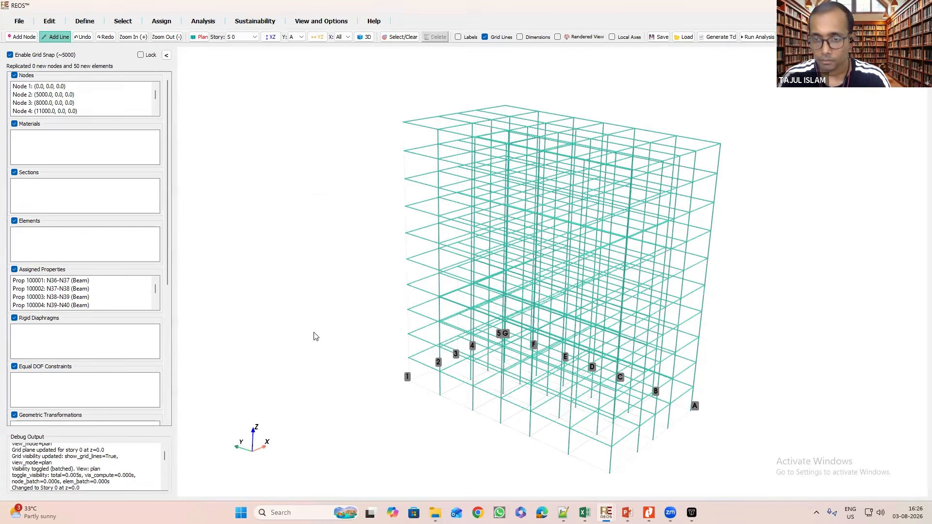
left_click_drag(344, 341, 338, 231)
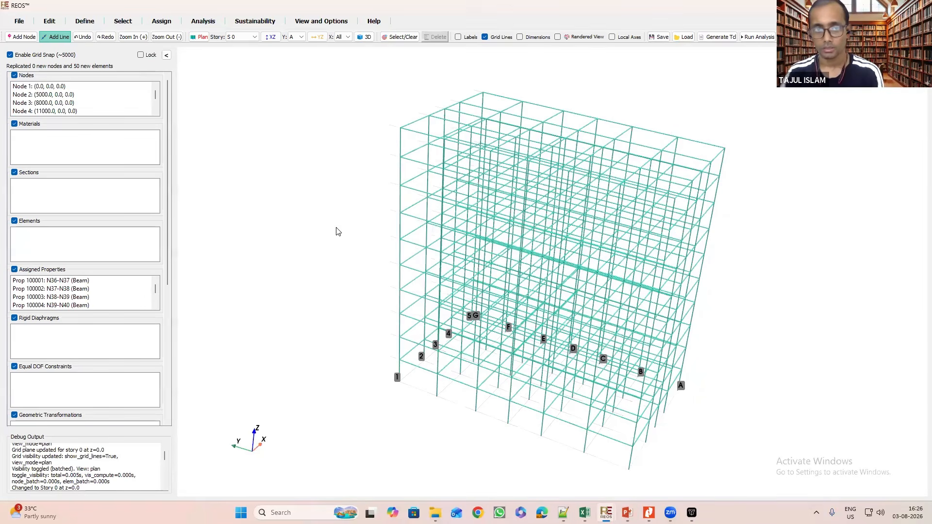
Start saving the model and browse on drive F: to realmrisk_Private, REOS Software, REOS Technical Workshops, Session 2.
left_click(661, 38)
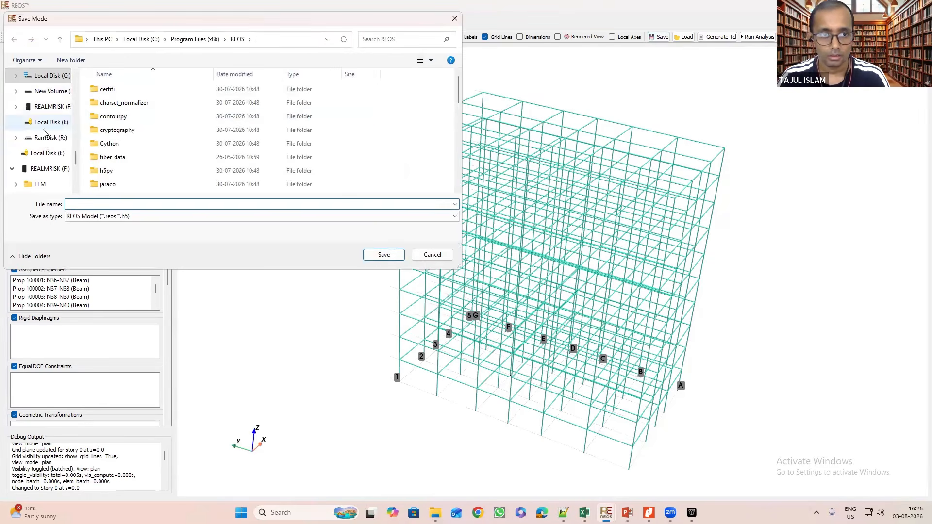
left_click(48, 107)
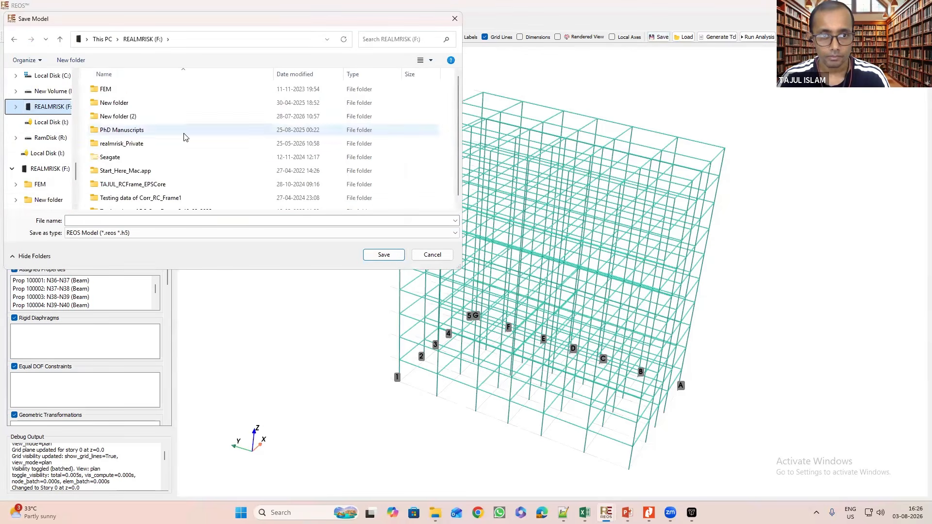
scroll(184, 139, "down", 1)
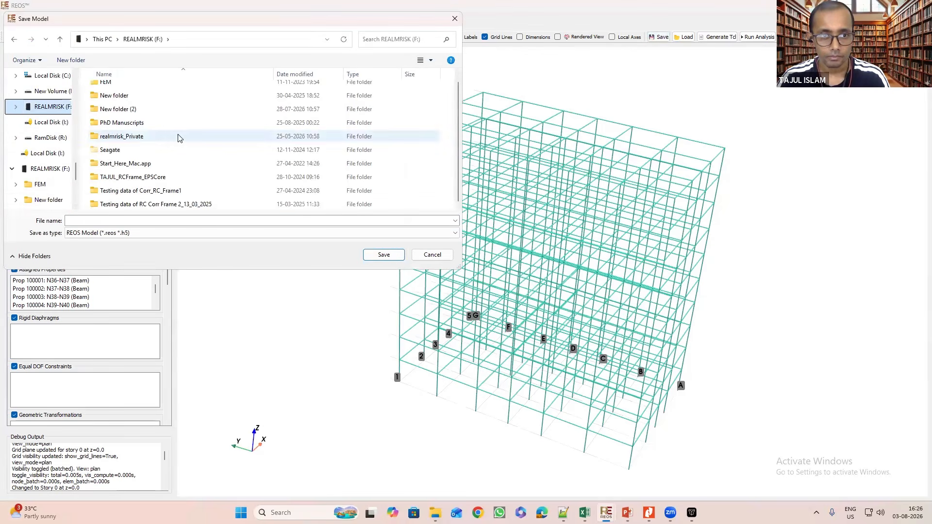
left_click(54, 103)
scroll(54, 103, "up", 4)
scroll(132, 119, "down", 1)
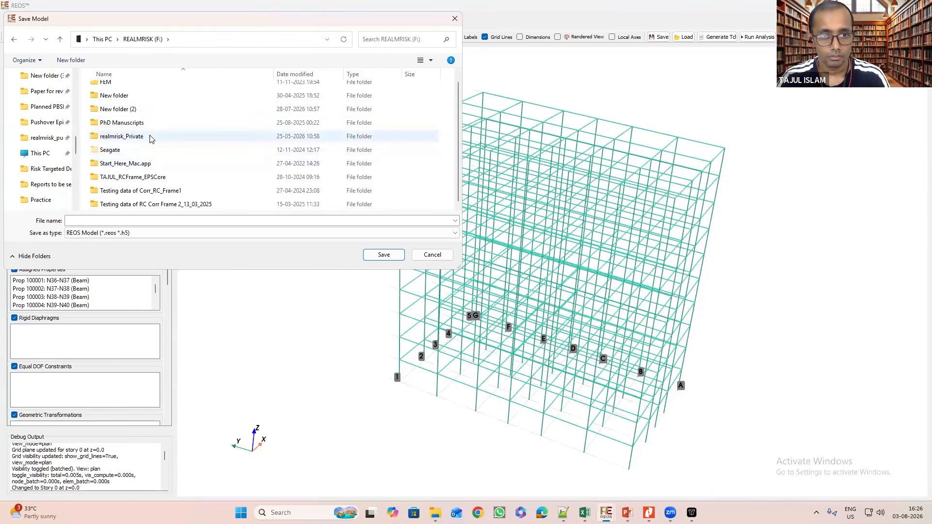
double_click(152, 135)
scroll(139, 190, "down", 2)
double_click(138, 202)
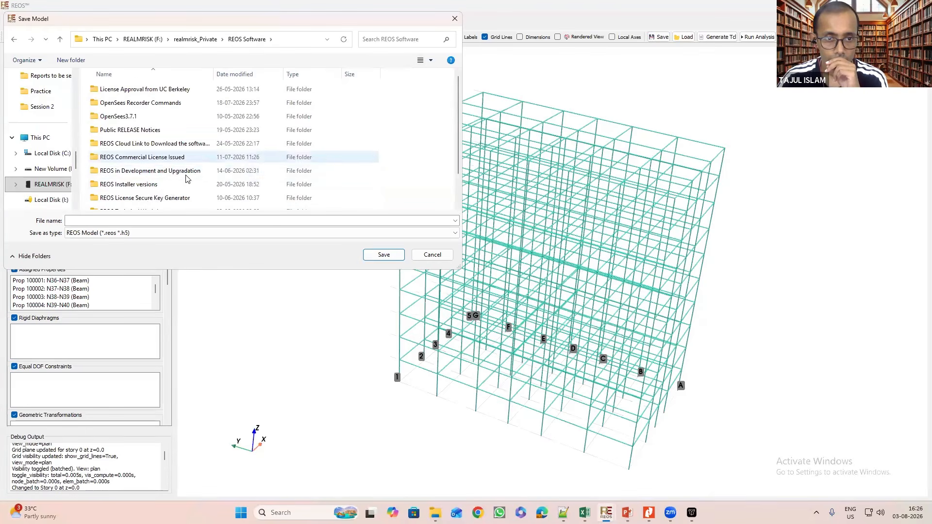
scroll(183, 174, "down", 1)
double_click(179, 174)
double_click(152, 118)
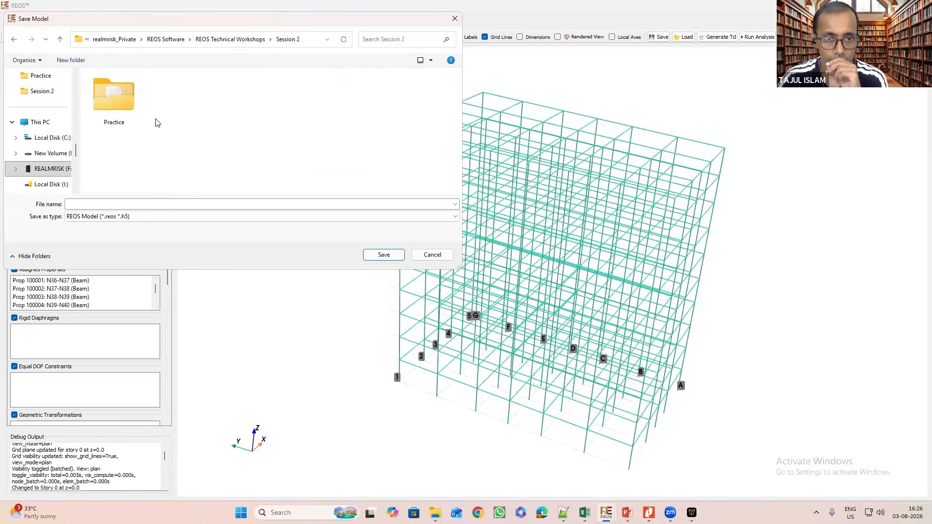
Create a folder named Demo inside Session 2 and open it as the save location.
left_click(71, 60)
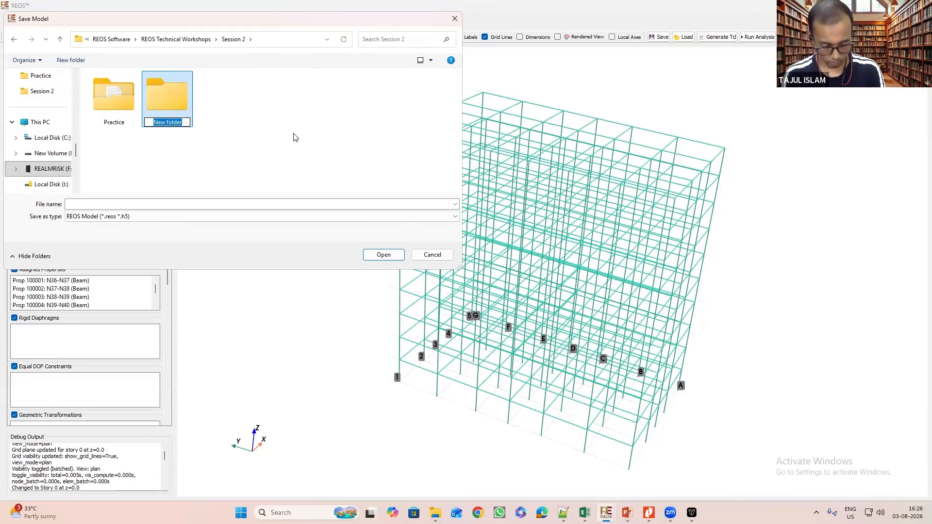
type("Demo")
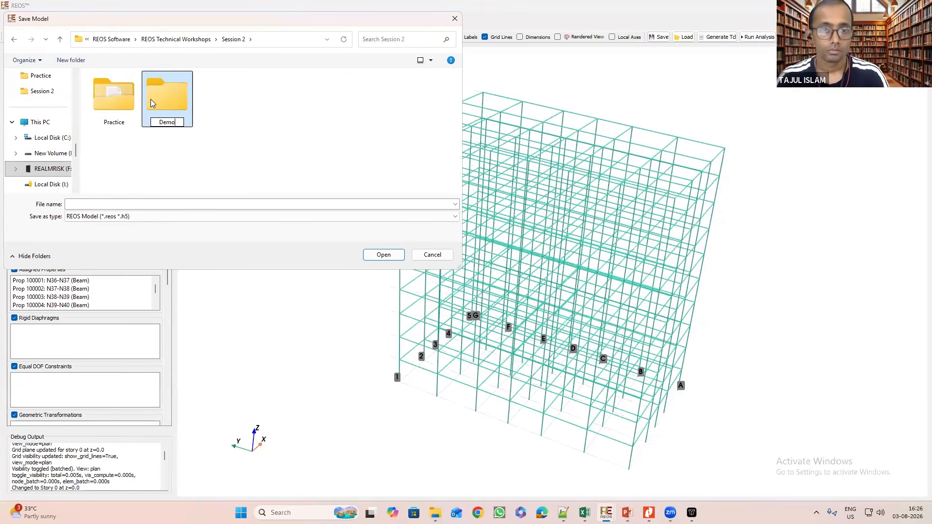
left_click(150, 99)
double_click(168, 109)
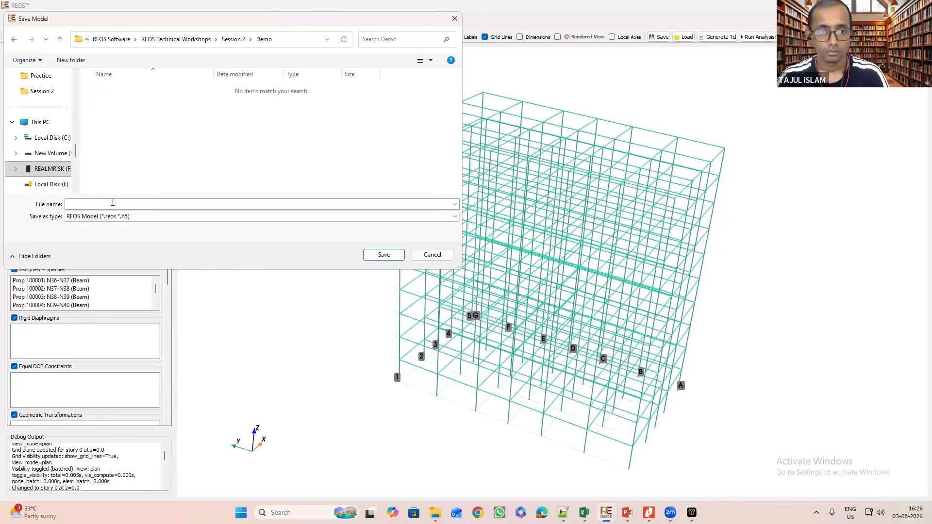
Save the model in the Demo folder under the file name 10Story_Elastic.
left_click(114, 203)
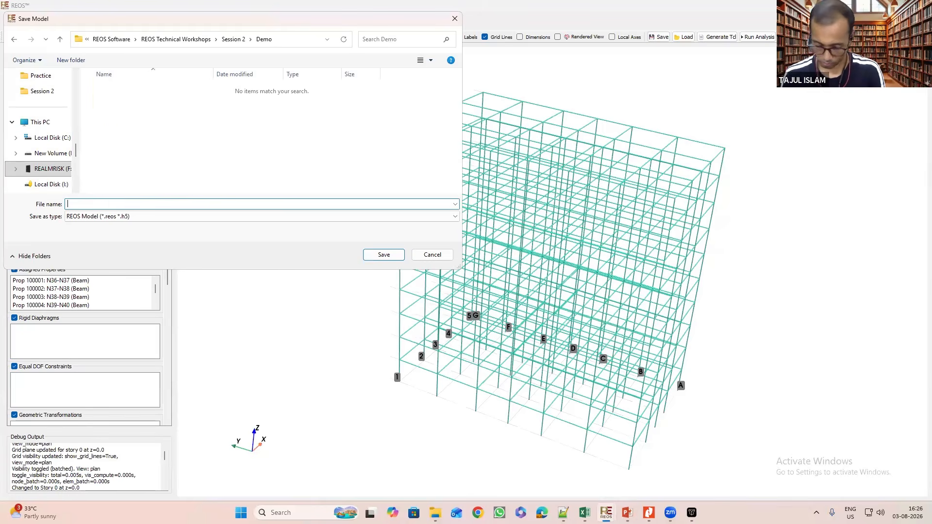
type("10St")
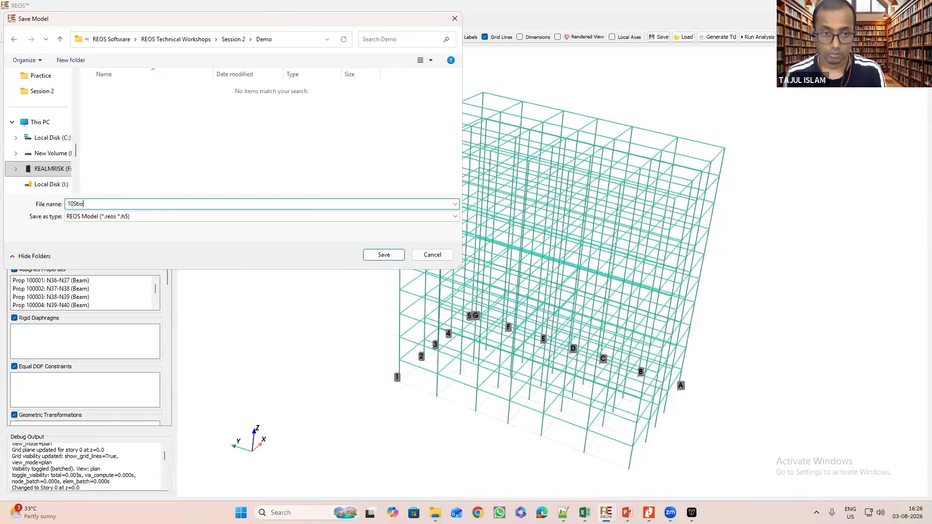
type("o")
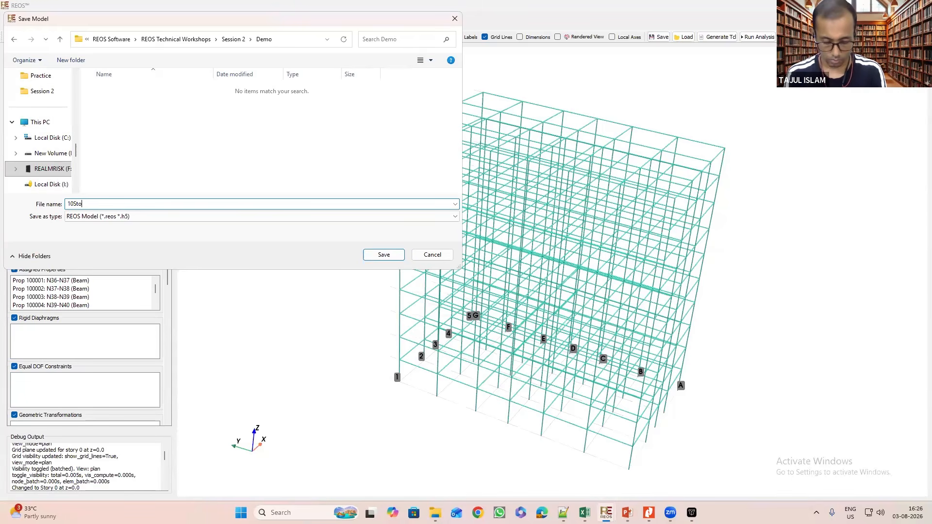
type("ry_")
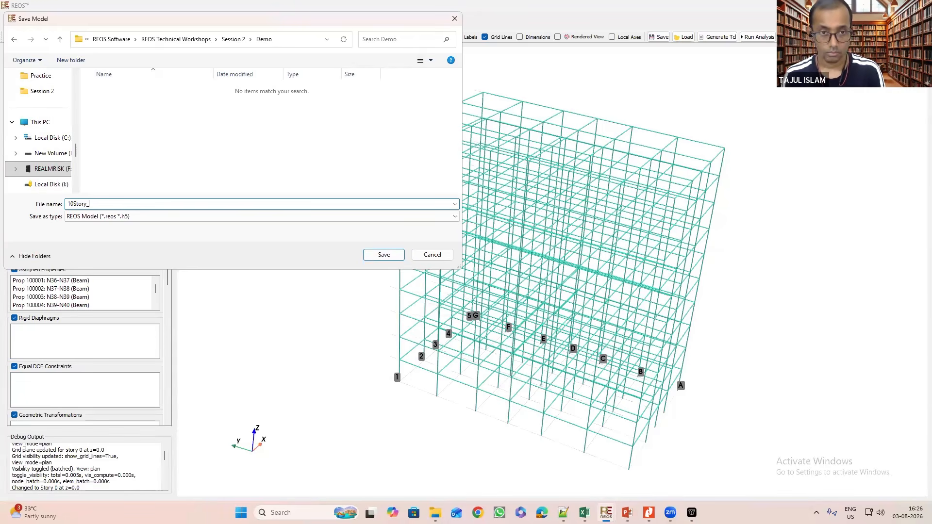
type("Elastic")
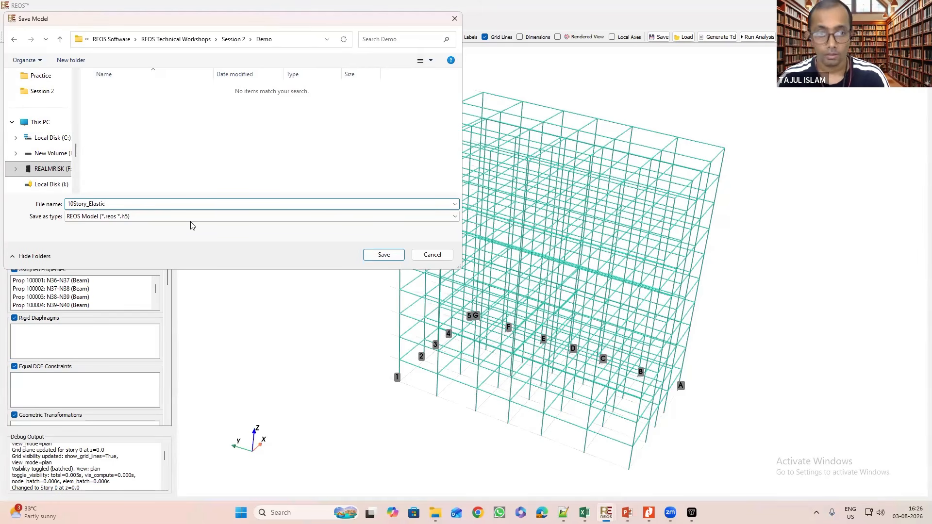
left_click(388, 256)
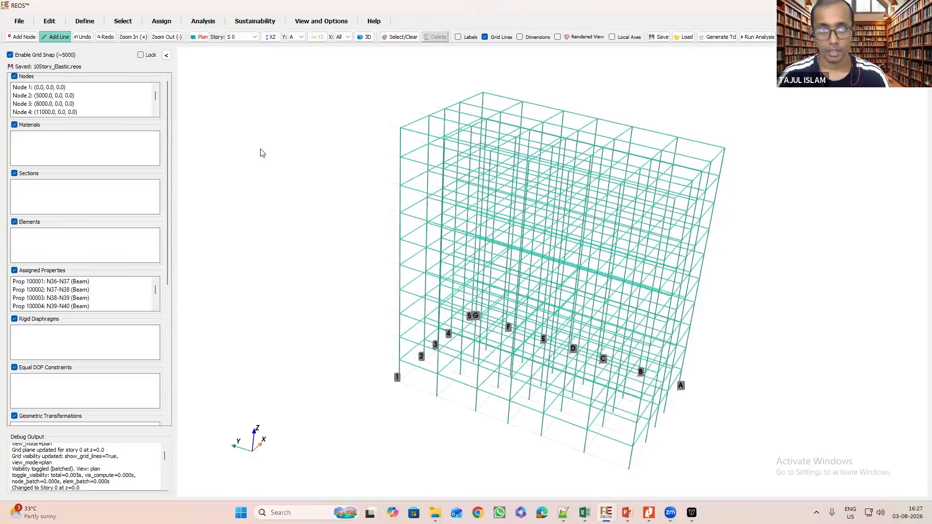
Open the OpenSees Material Library and place its dialog beside the frame model.
left_click(84, 21)
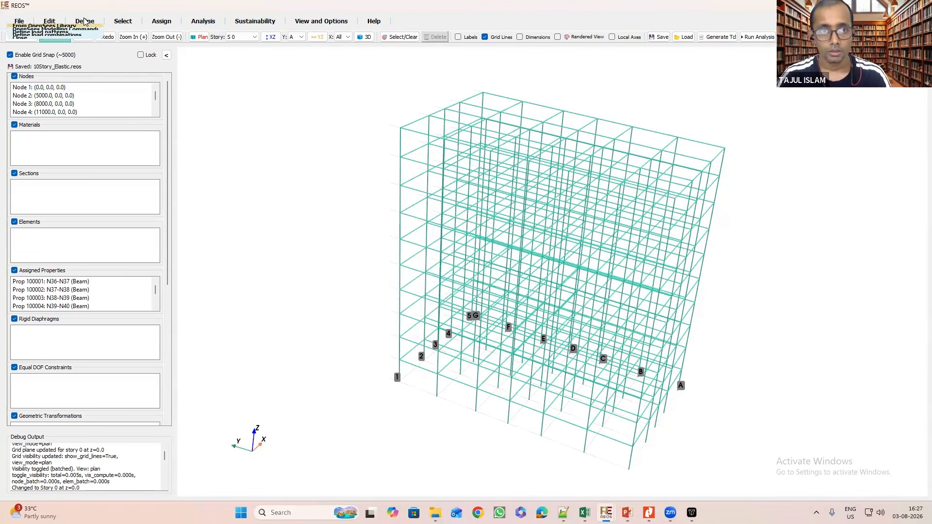
left_click(60, 34)
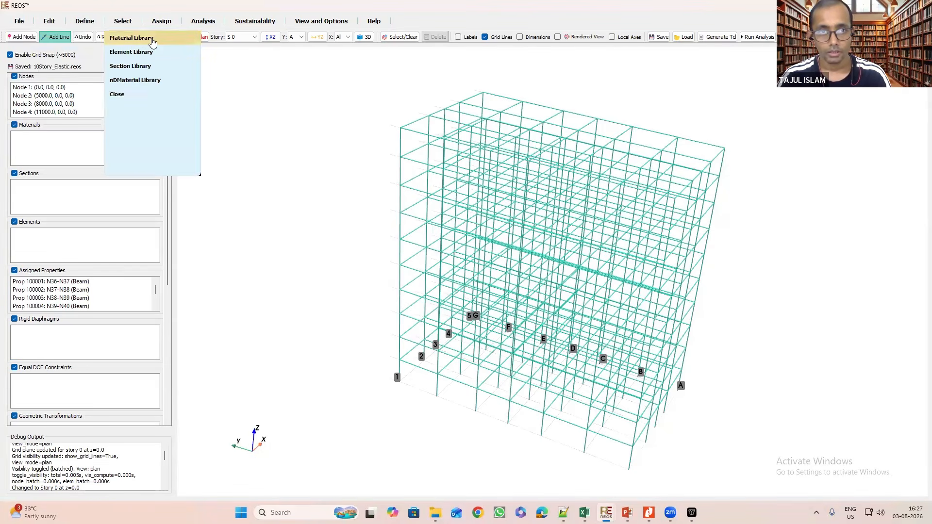
left_click(152, 42)
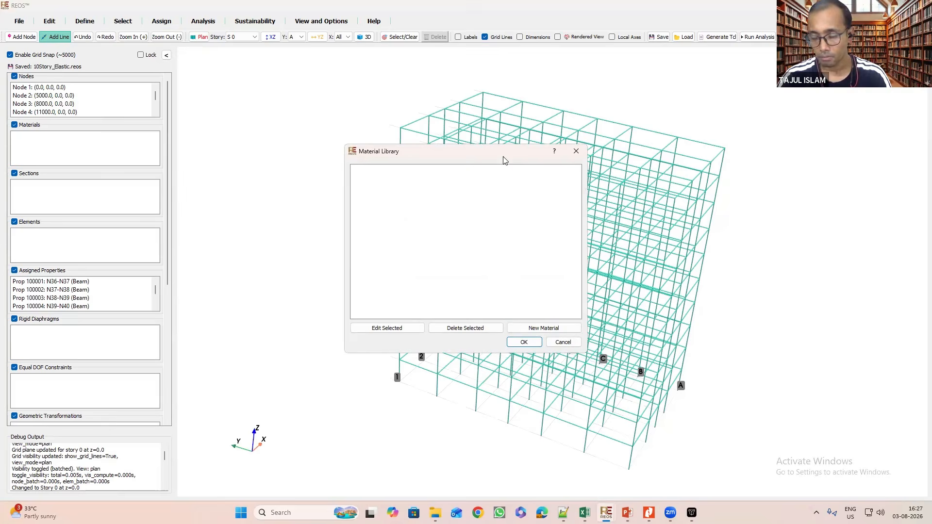
left_click_drag(503, 161, 278, 126)
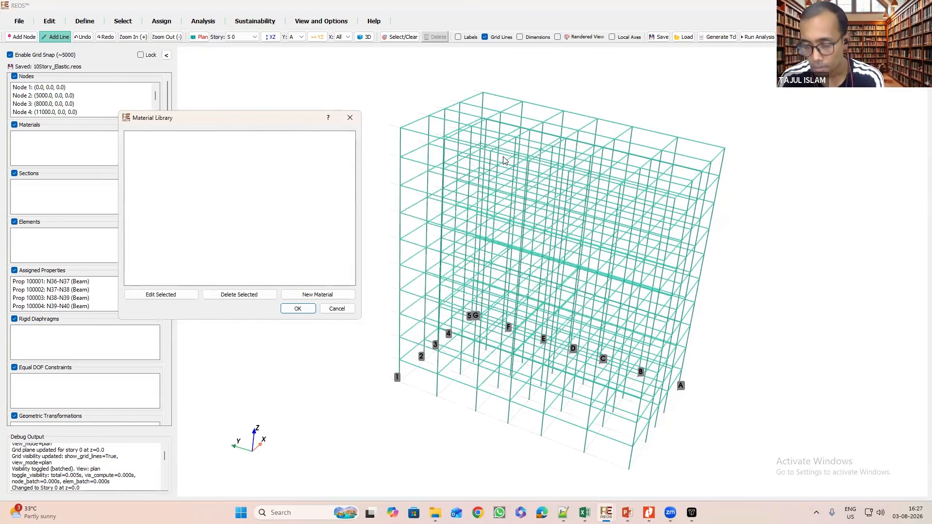
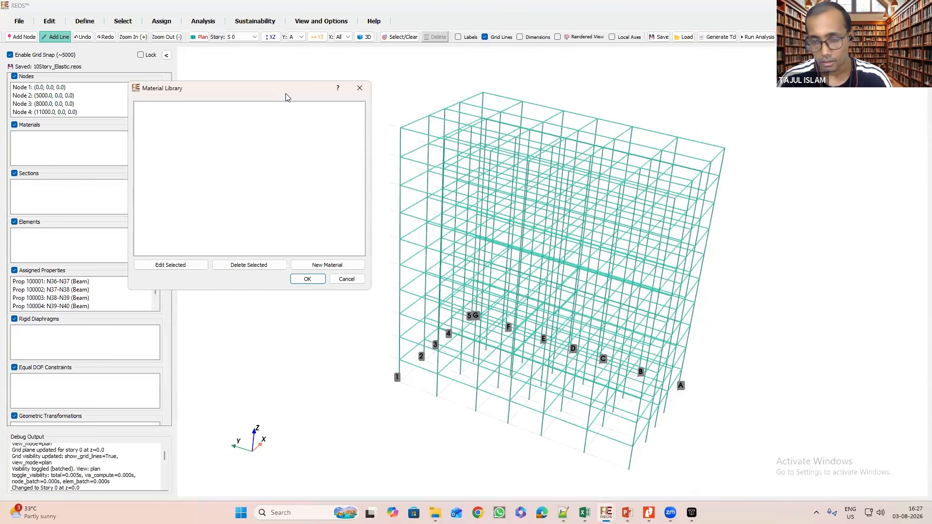
left_click_drag(286, 94, 303, 159)
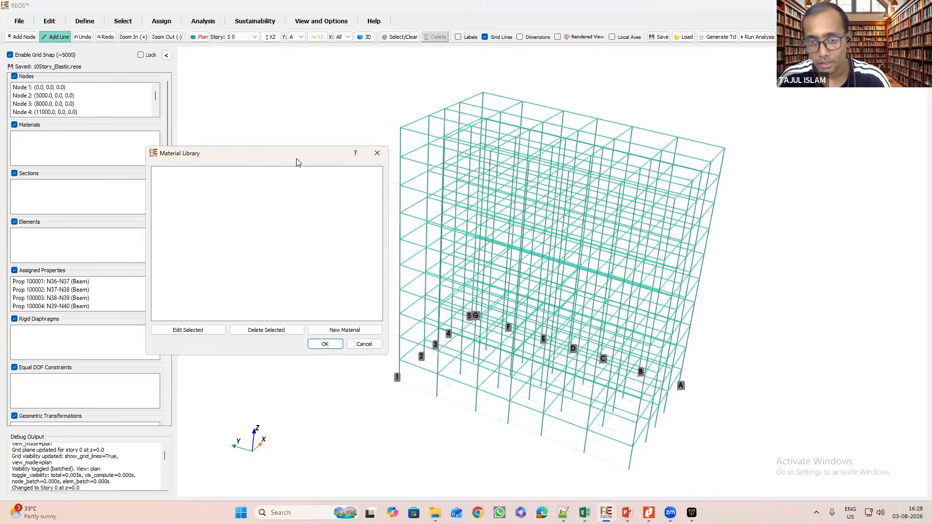
left_click_drag(297, 162, 306, 168)
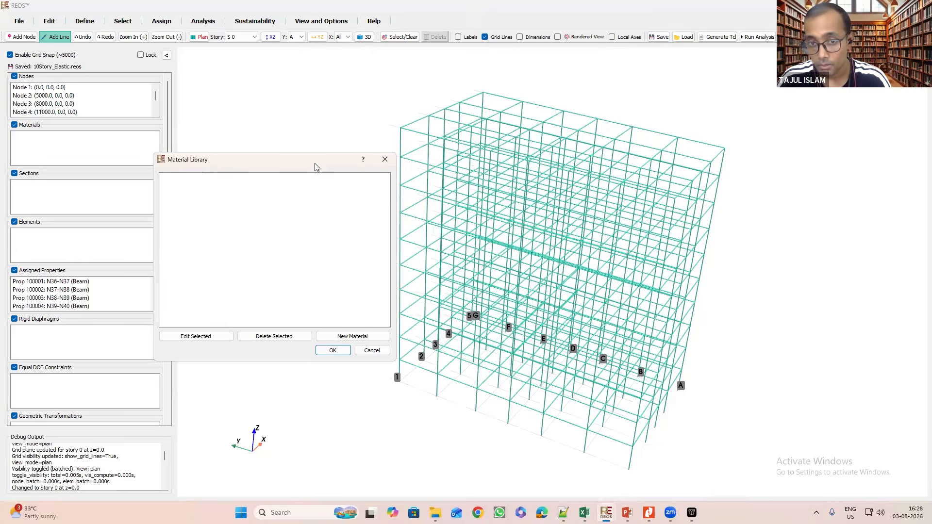
left_click_drag(320, 156, 310, 162)
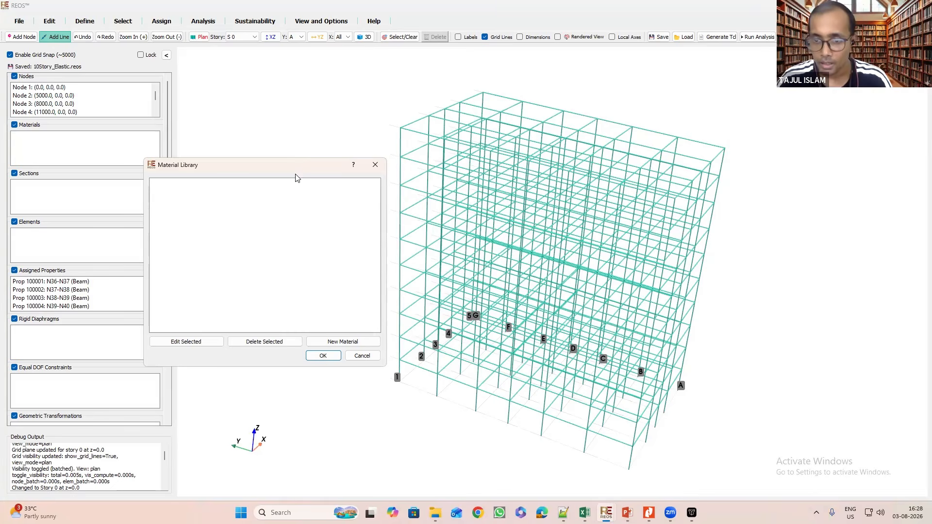
left_click_drag(297, 171, 263, 169)
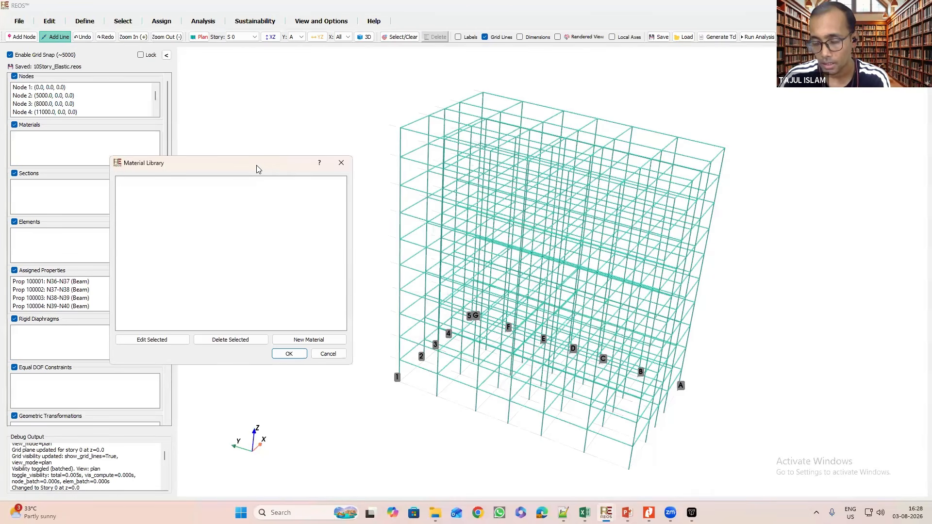
left_click_drag(256, 165, 258, 166)
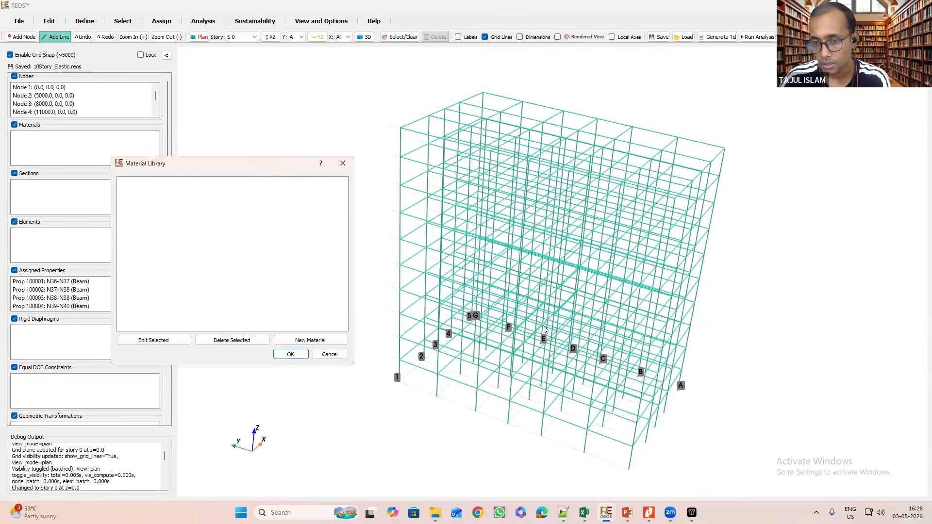
Add a new Elastic uniaxial material with ID 1, keeping its default parameters.
left_click(313, 339)
left_click(238, 267)
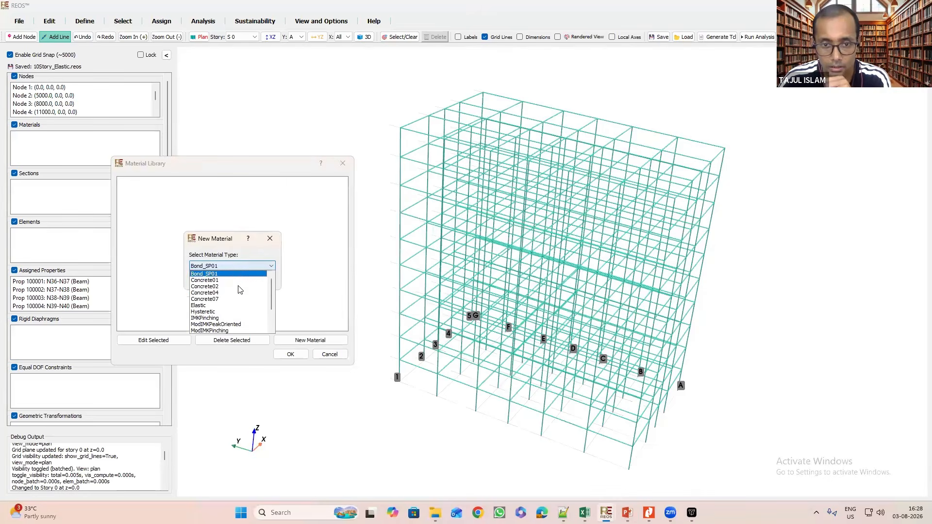
left_click(214, 305)
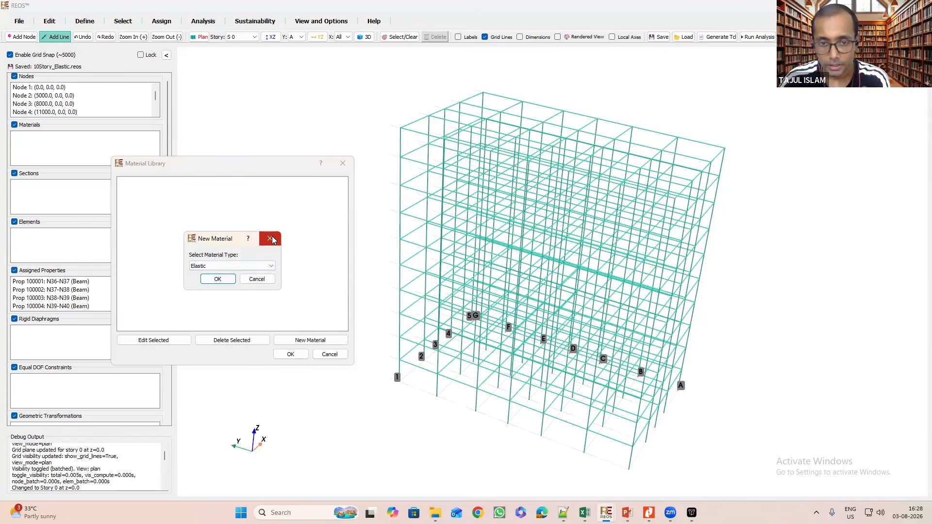
left_click(221, 280)
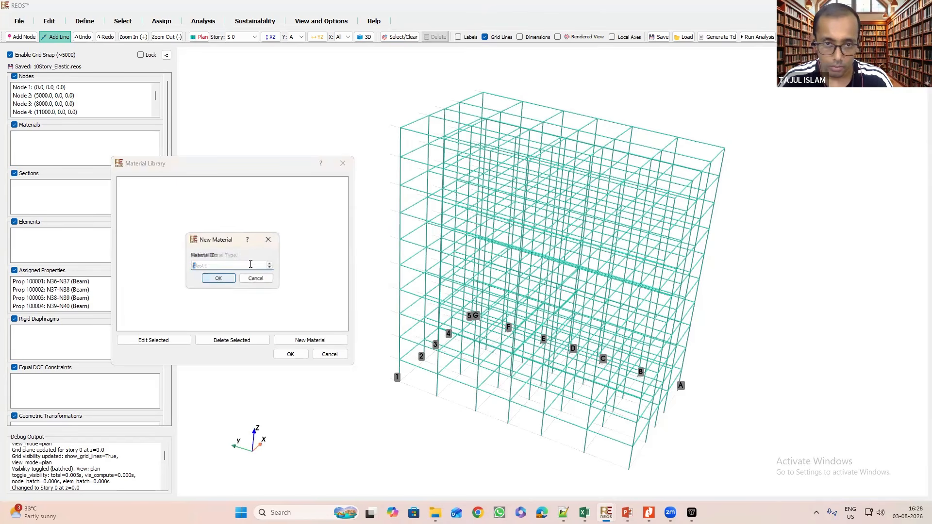
left_click(217, 279)
left_click(273, 383)
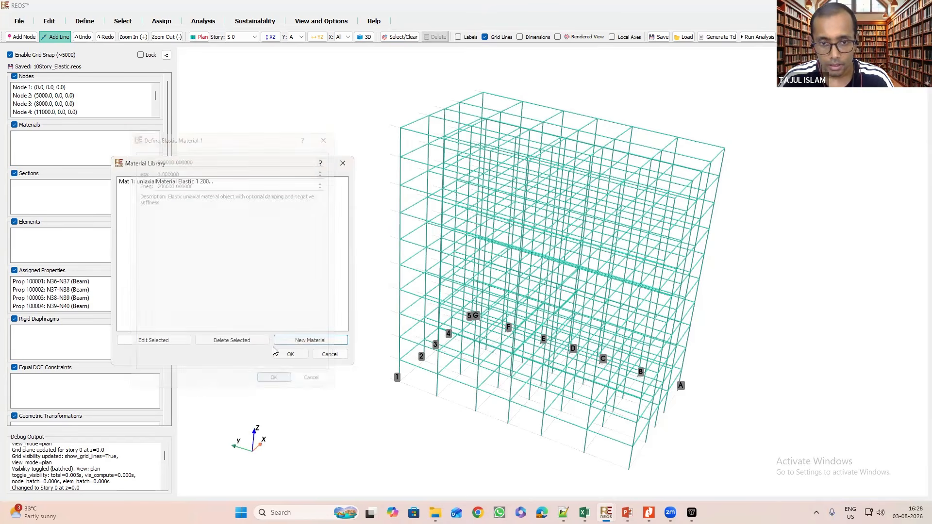
Add a new IMKPinching uniaxial material with ID 2, keeping its default parameters.
left_click(309, 340)
left_click(246, 267)
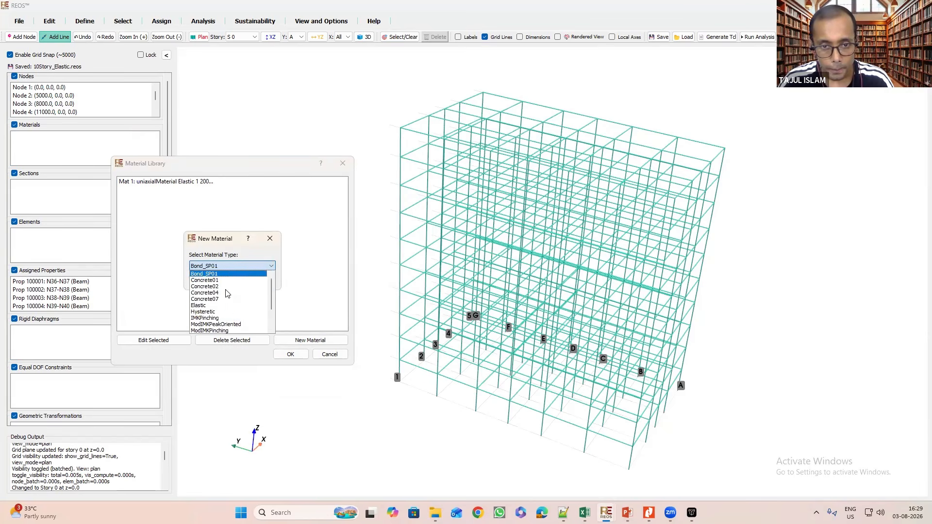
scroll(227, 294, "down", 2)
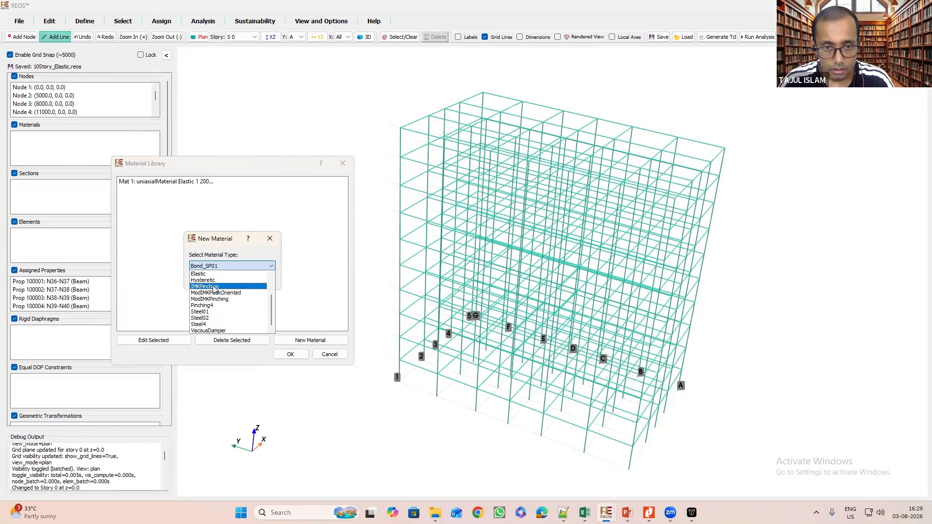
left_click(209, 286)
left_click(211, 284)
left_click(215, 281)
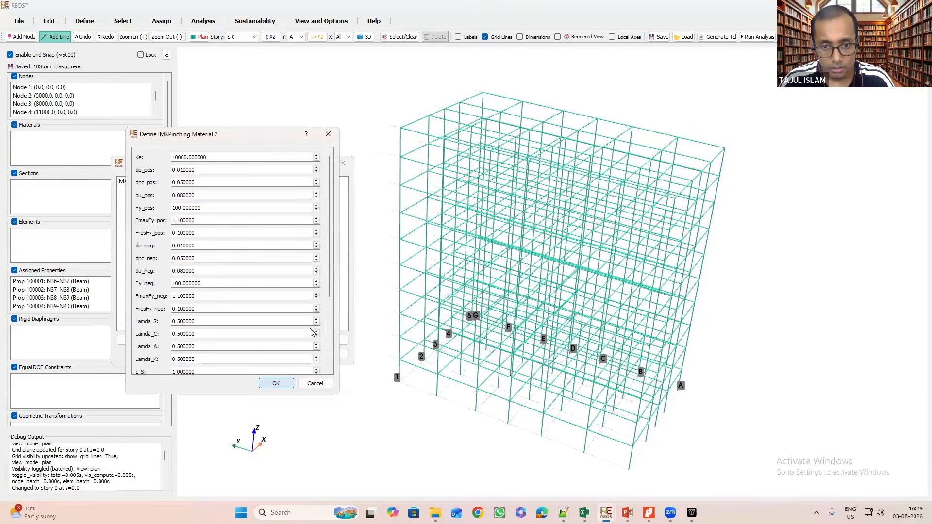
left_click(274, 378)
Add a new Concrete02 uniaxial material with ID 3, keeping its default parameters.
left_click(319, 340)
left_click(245, 267)
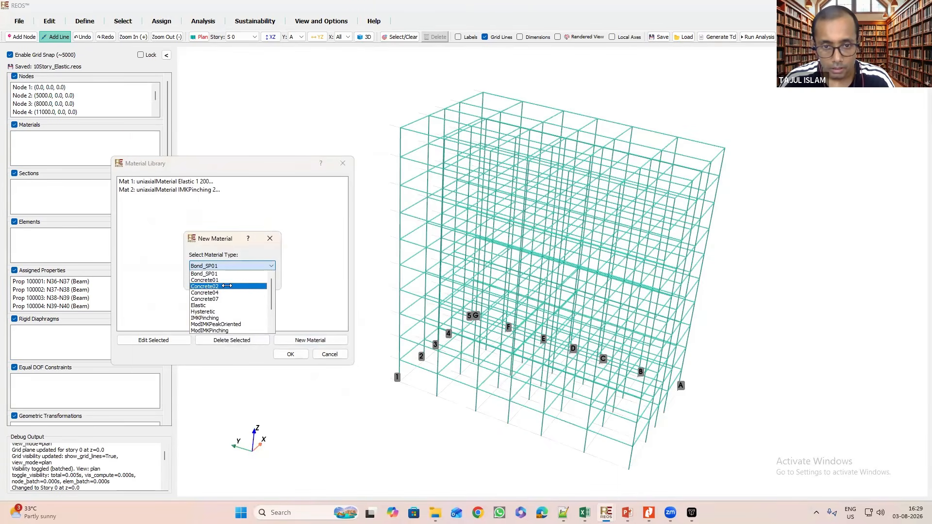
left_click(226, 286)
left_click(218, 278)
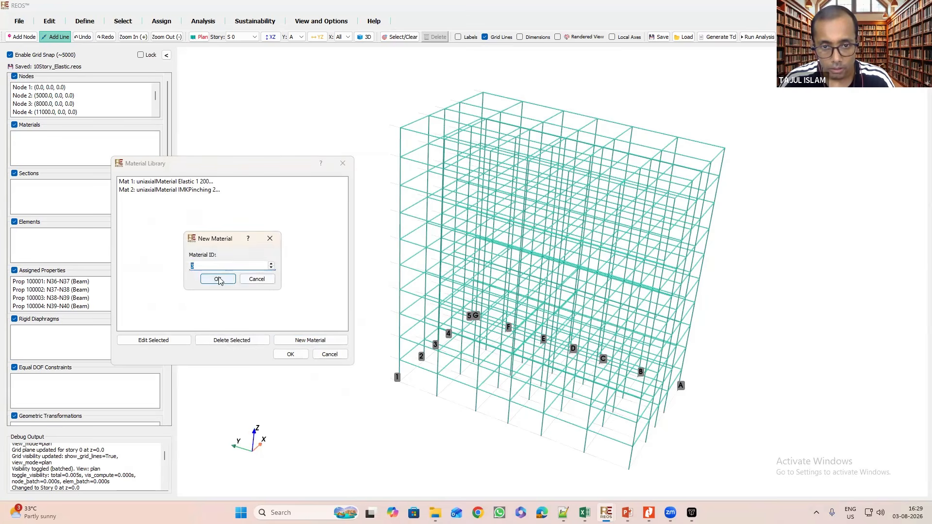
left_click(217, 278)
left_click(276, 383)
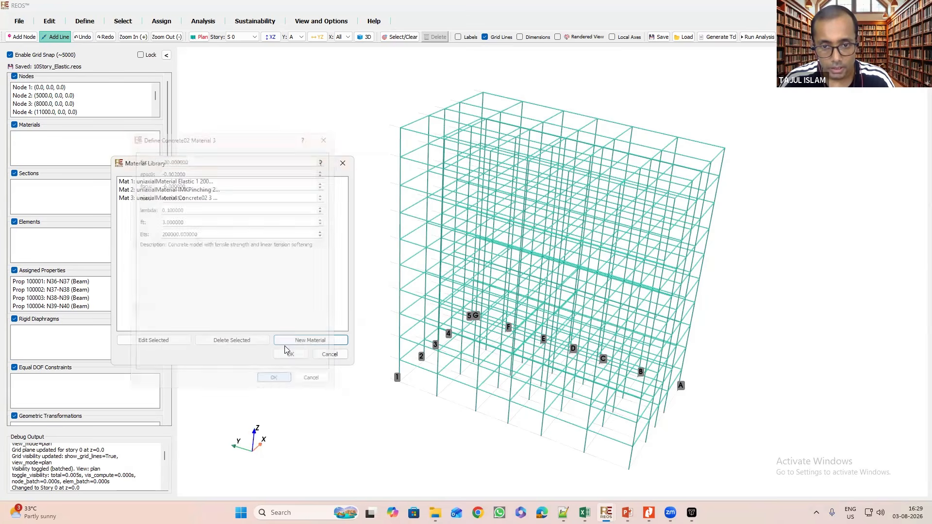
Add a second Concrete02 uniaxial material with ID 4, keeping its default parameters.
left_click(304, 340)
left_click(244, 267)
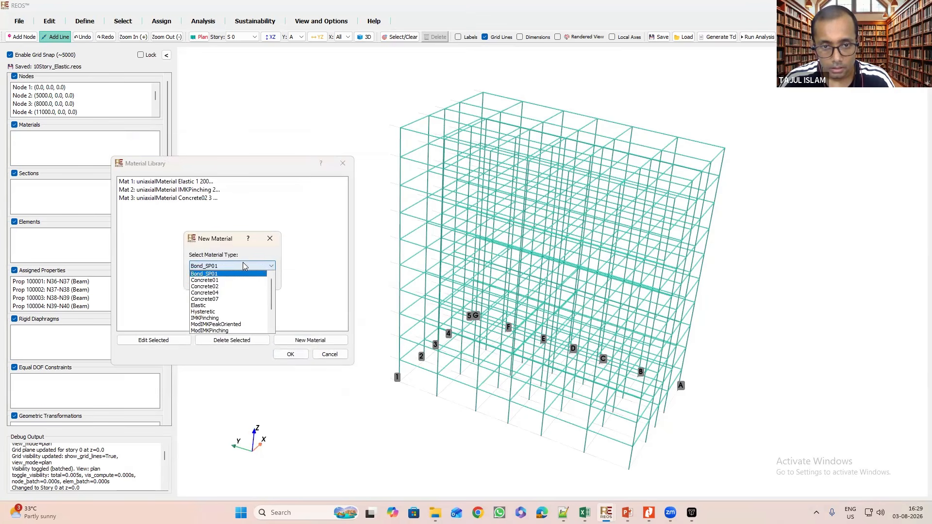
left_click(224, 287)
left_click(218, 280)
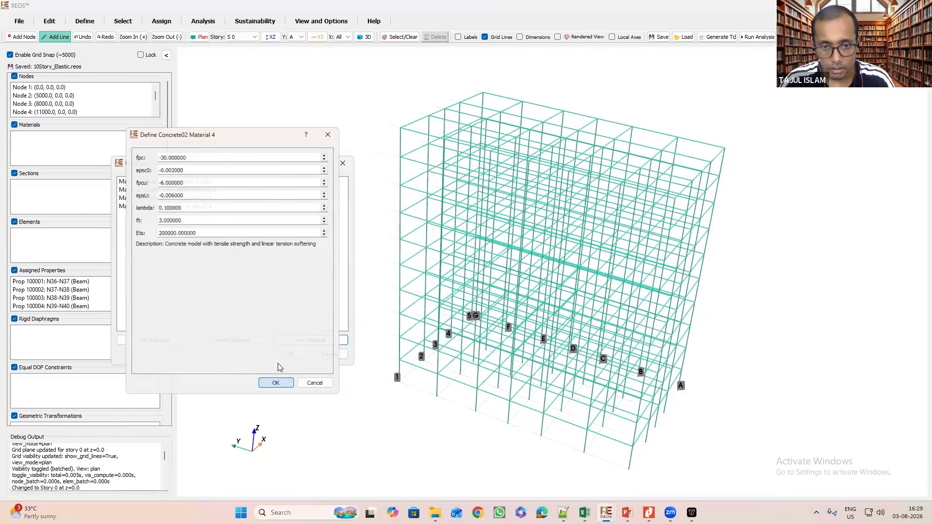
key("Return")
Add a new Steel02 uniaxial material with ID 5, keeping its default parameters.
left_click(310, 340)
left_click(229, 268)
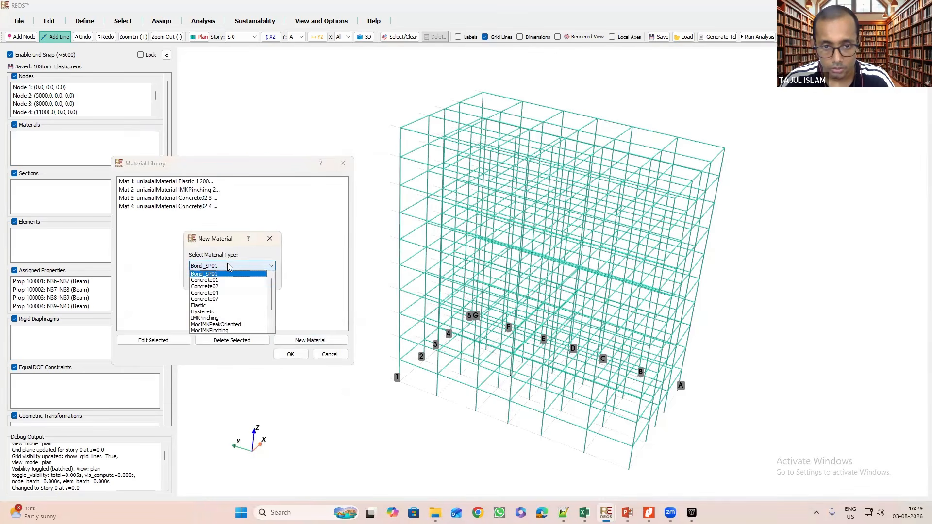
scroll(230, 294, "down", 2)
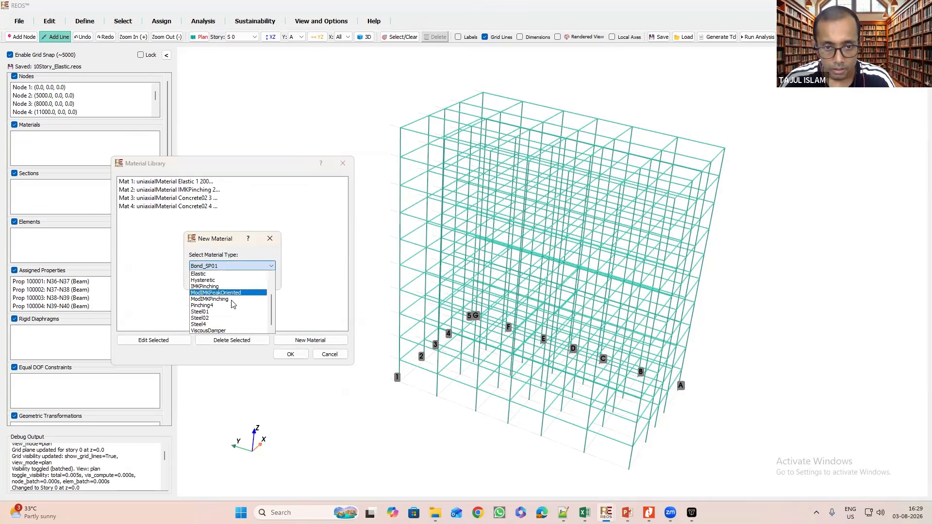
left_click(213, 319)
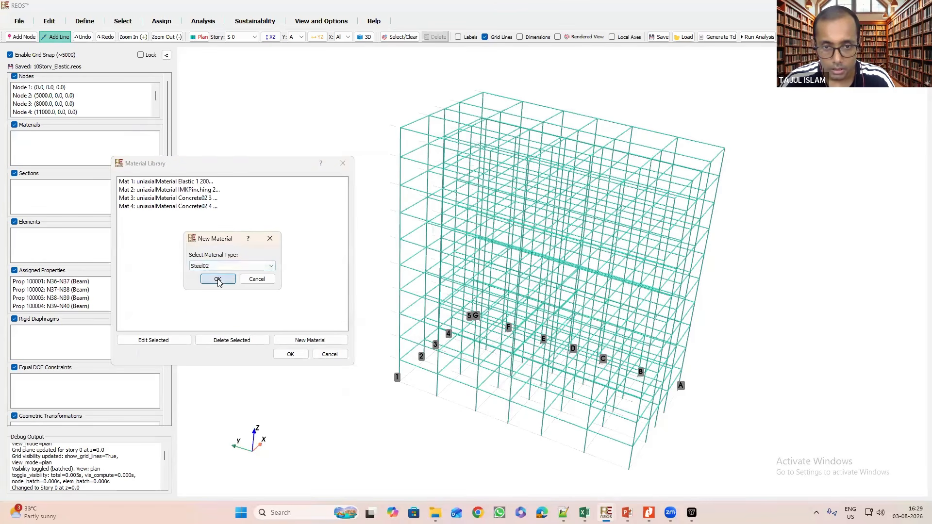
left_click(218, 280)
key("Return")
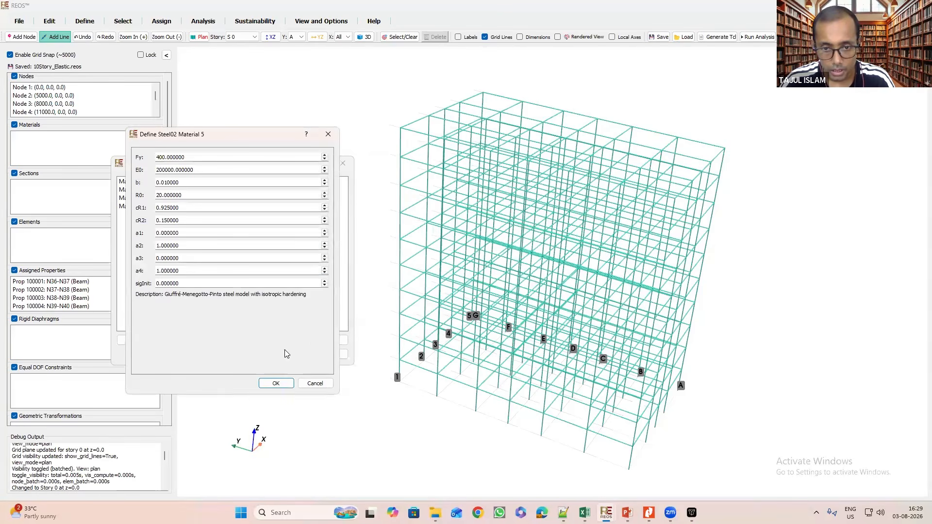
key("Return")
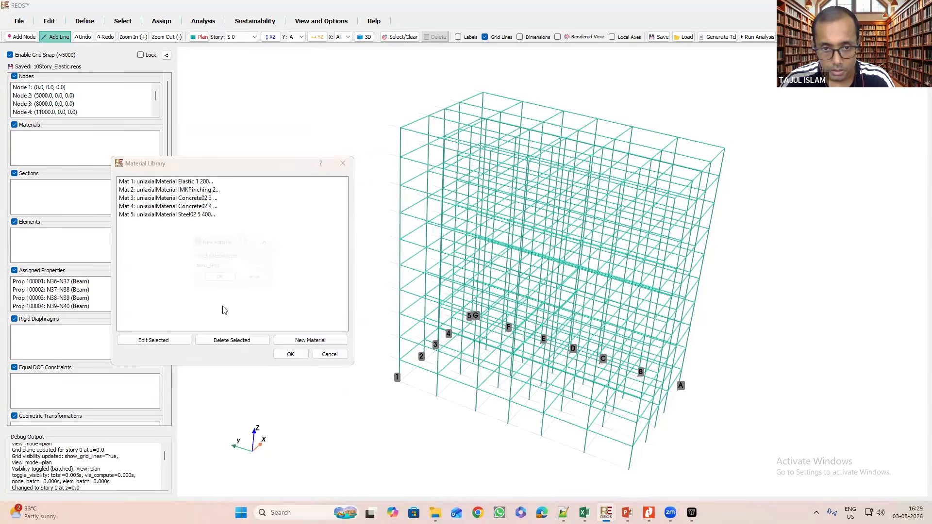
Add a new Hysteretic uniaxial material with ID 6, keeping its default parameters, and accept the Material Library.
left_click(223, 266)
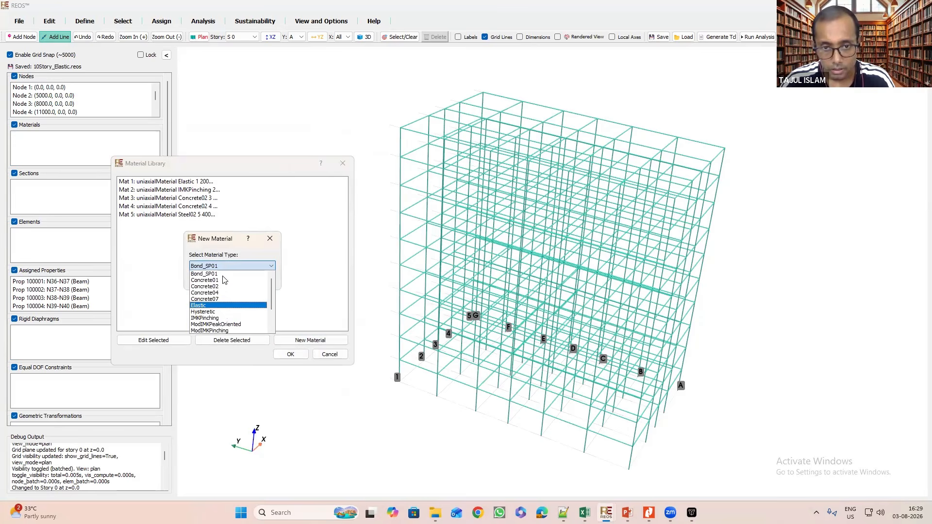
left_click(223, 312)
left_click(222, 280)
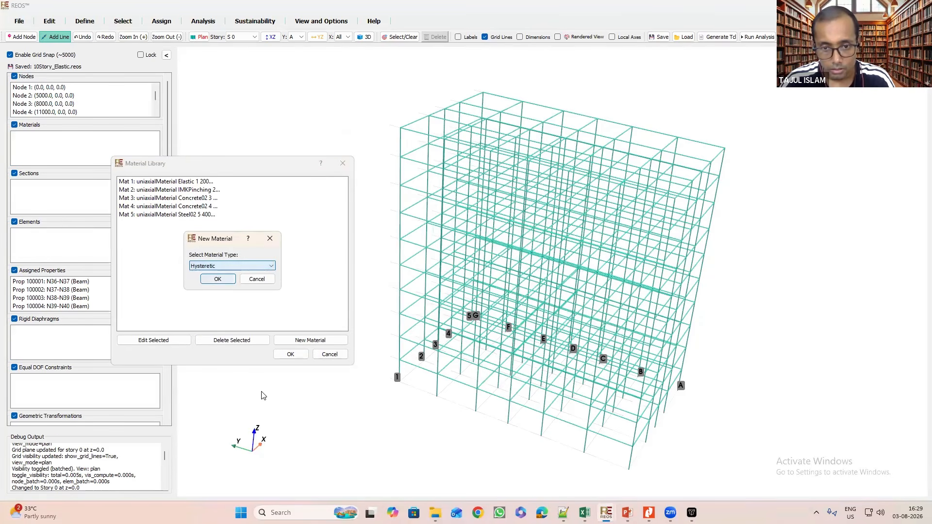
left_click(218, 279)
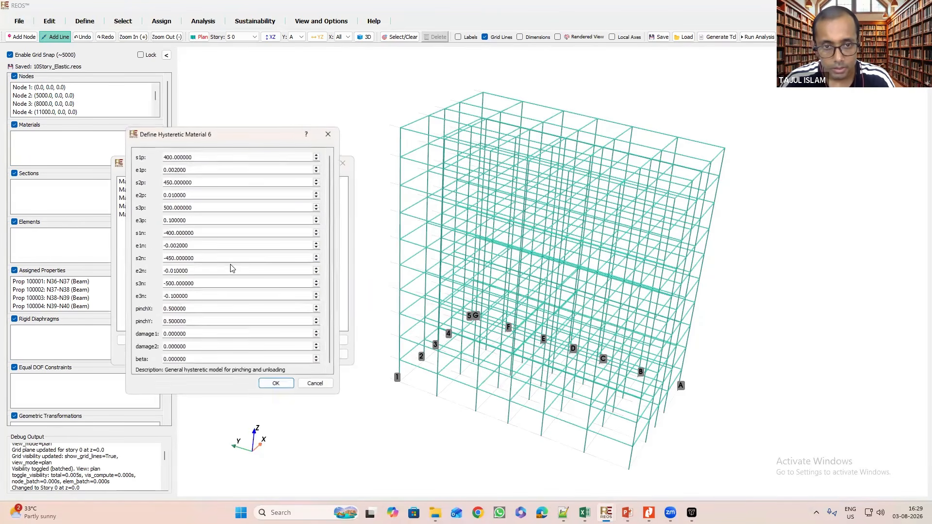
key("Return")
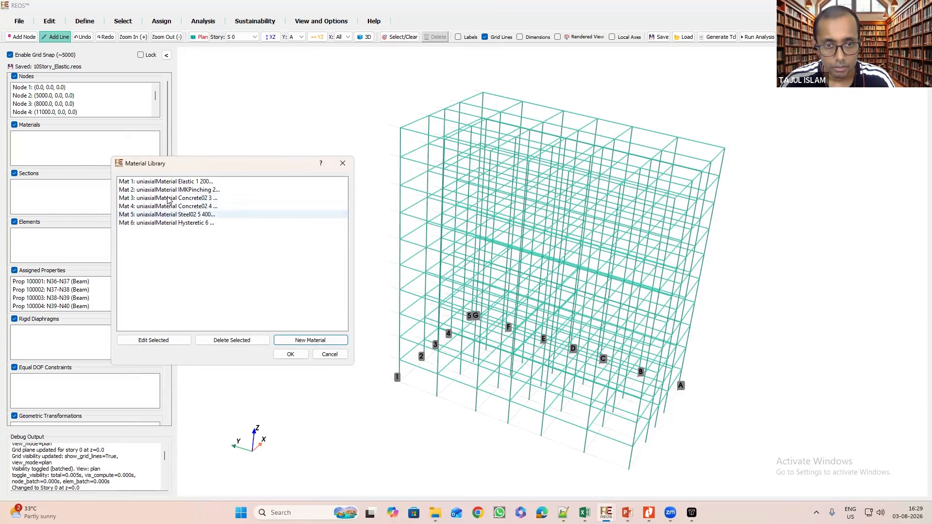
left_click(291, 353)
Hide the node list and rename material 1 as Elastic Material.
left_click(14, 77)
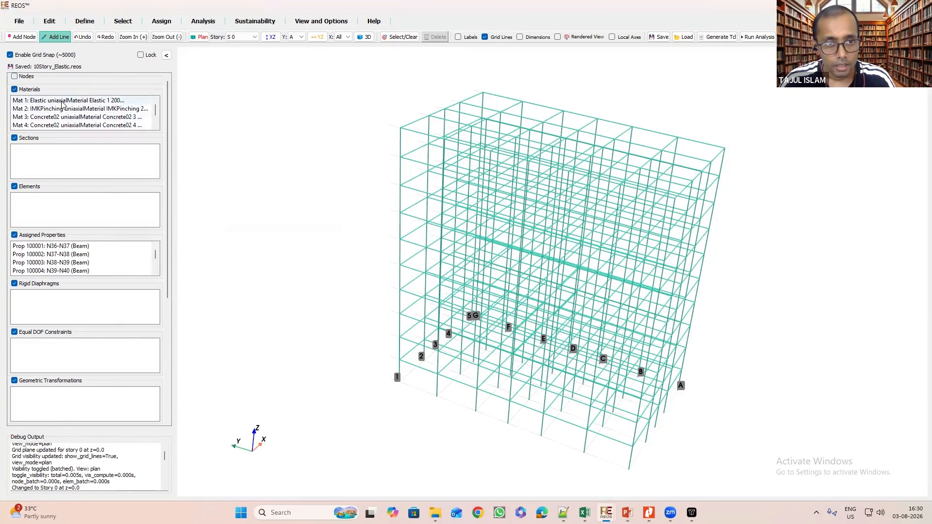
left_click(61, 102)
double_click(61, 102)
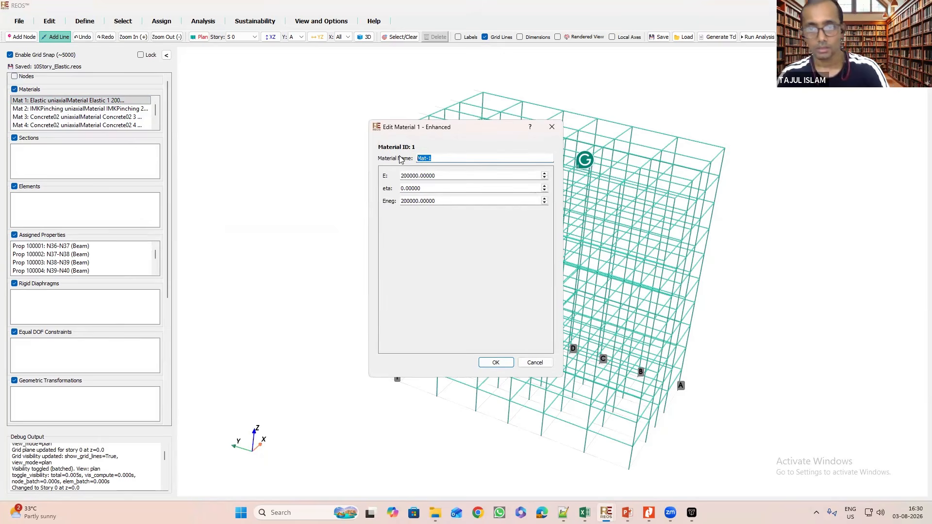
type("E")
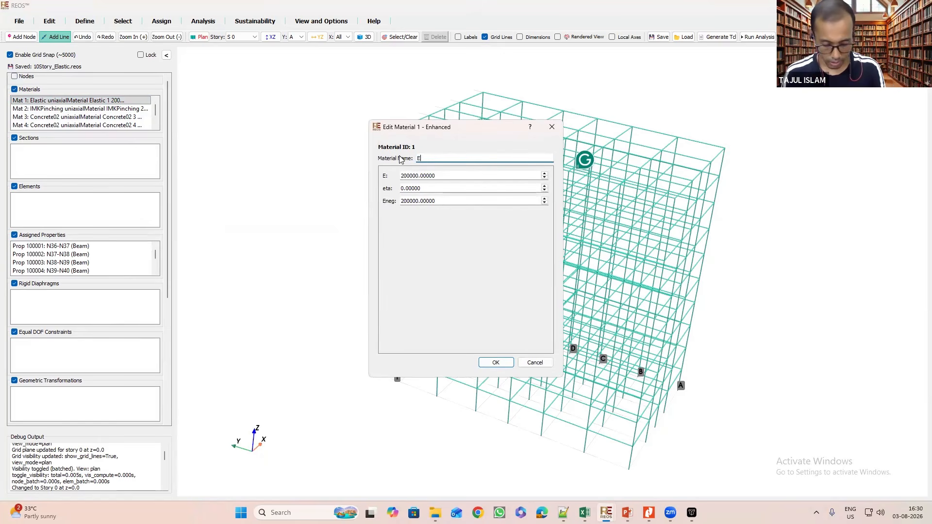
type("lastic")
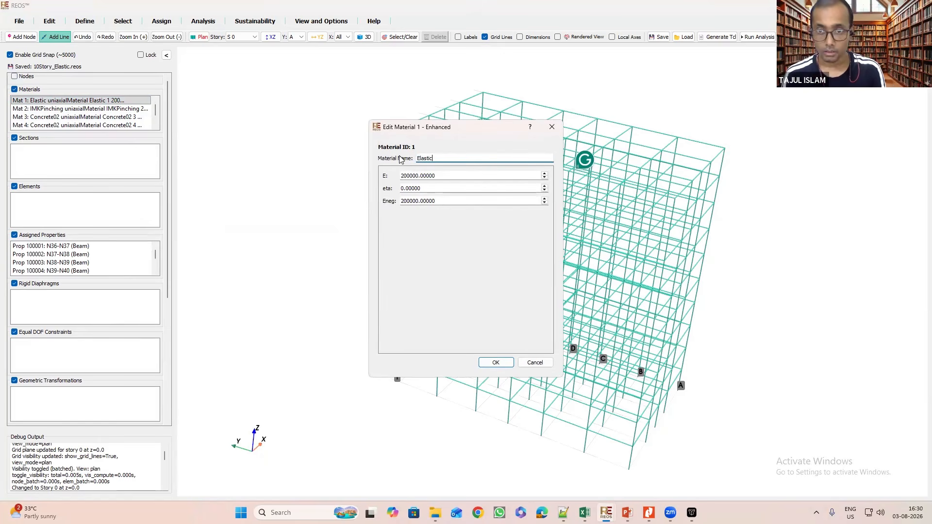
type(" Ma")
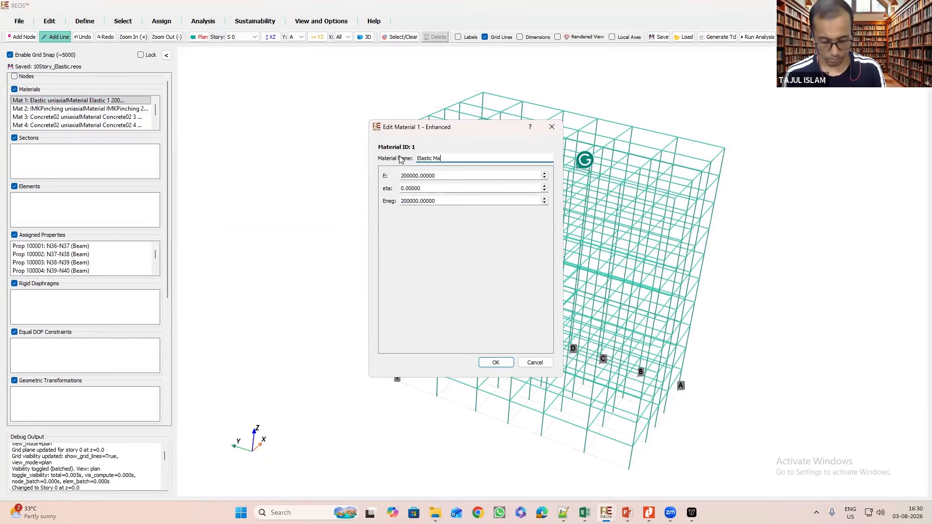
type("terial")
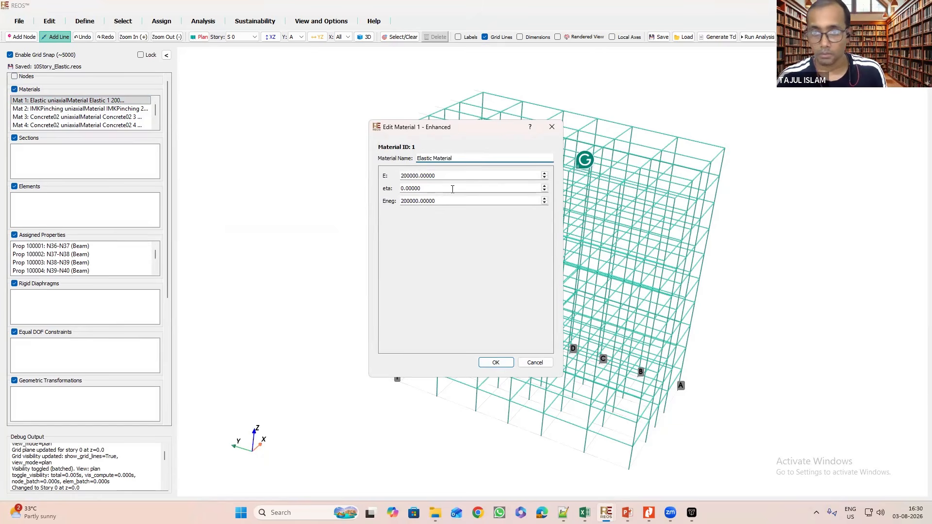
key("Tab")
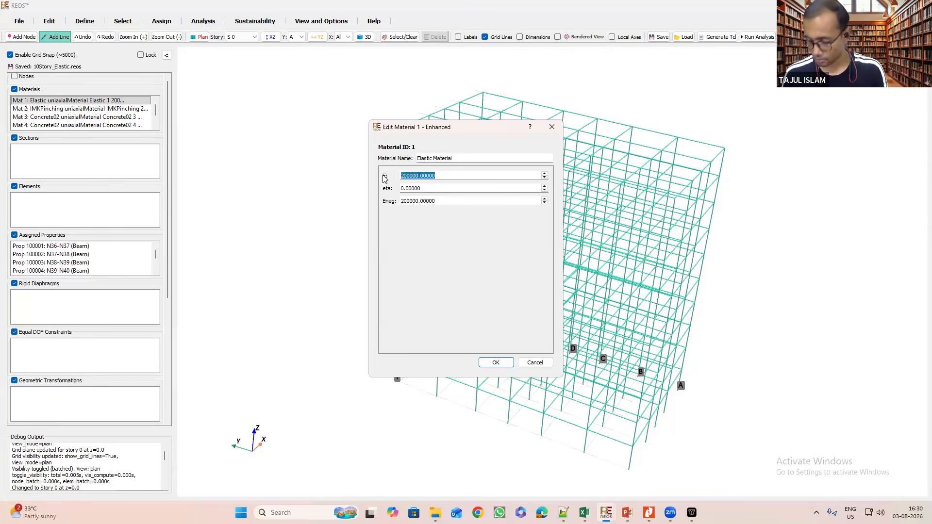
type("1000")
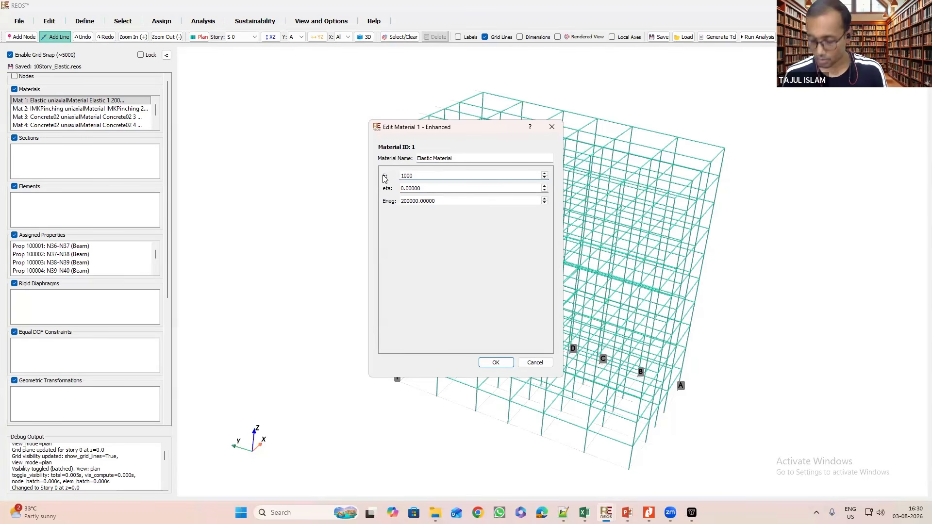
type("000")
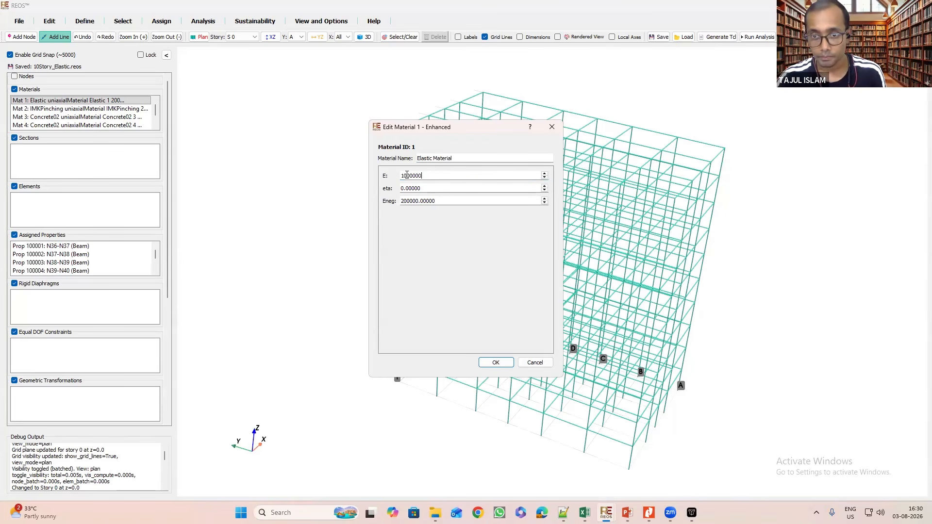
mouse_move(423, 176)
left_mouse_down()
mouse_move(405, 175)
mouse_move(428, 174)
left_mouse_up()
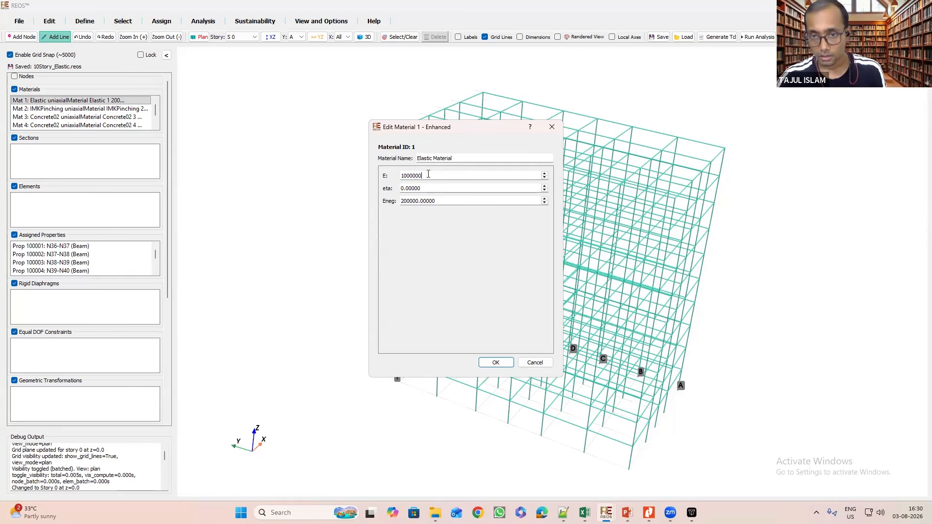
type("0000")
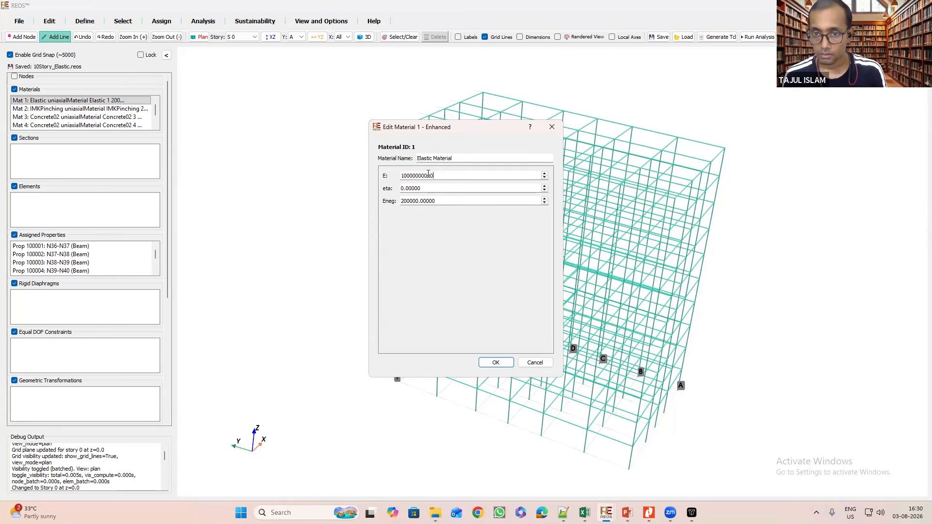
type("0")
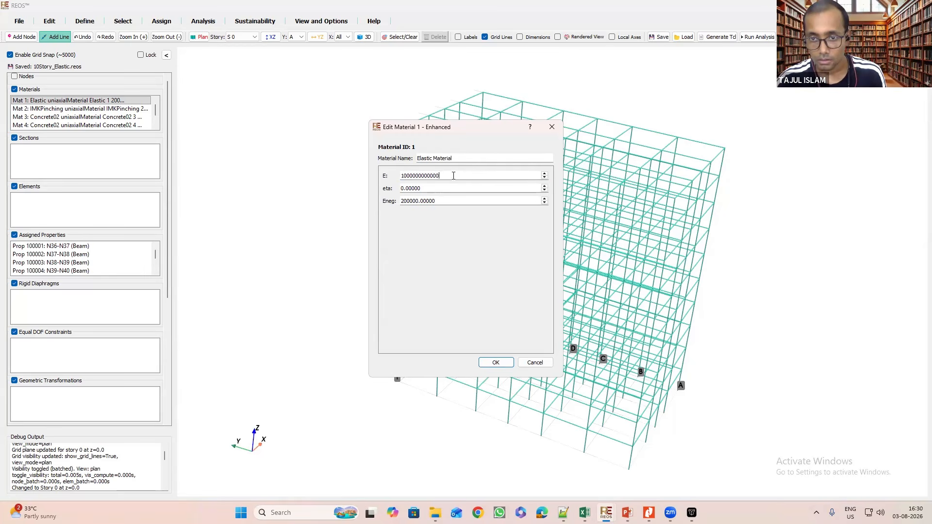
left_click_drag(451, 176, 409, 177)
left_click(450, 179)
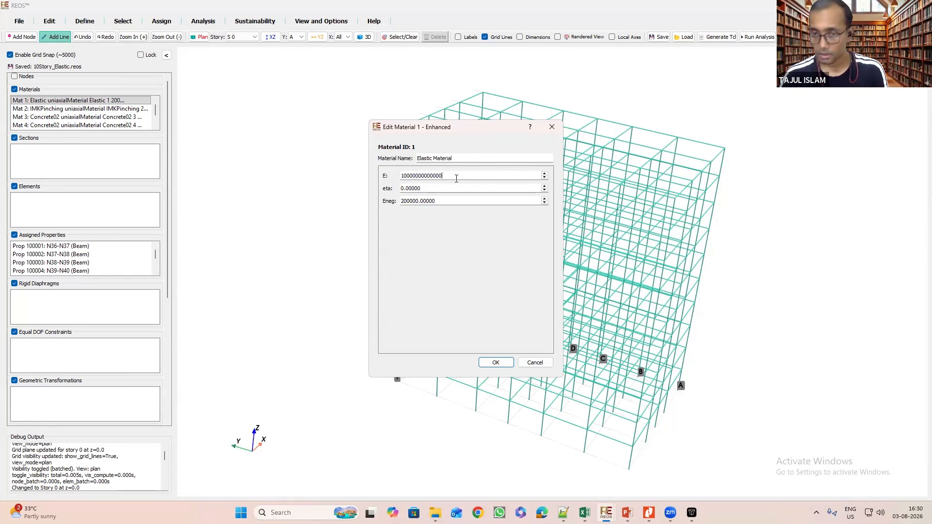
left_click_drag(434, 201, 389, 202)
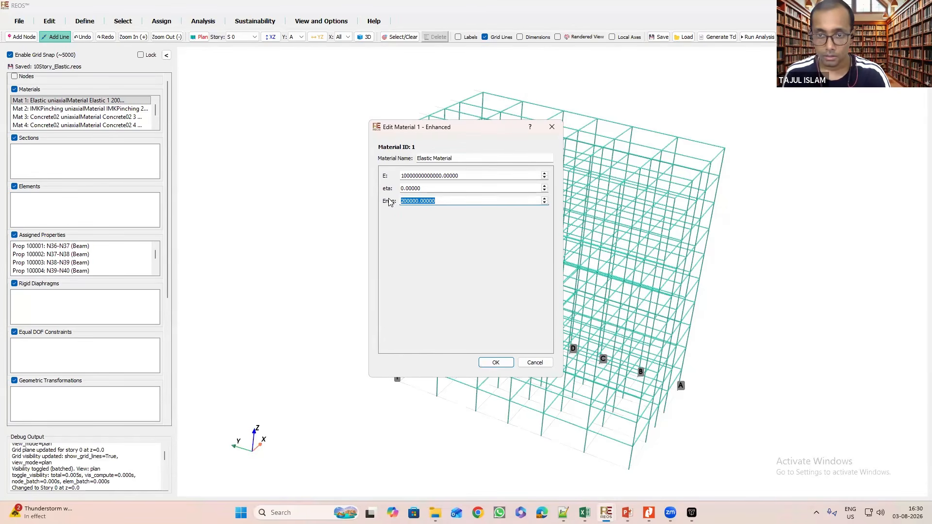
type("1000")
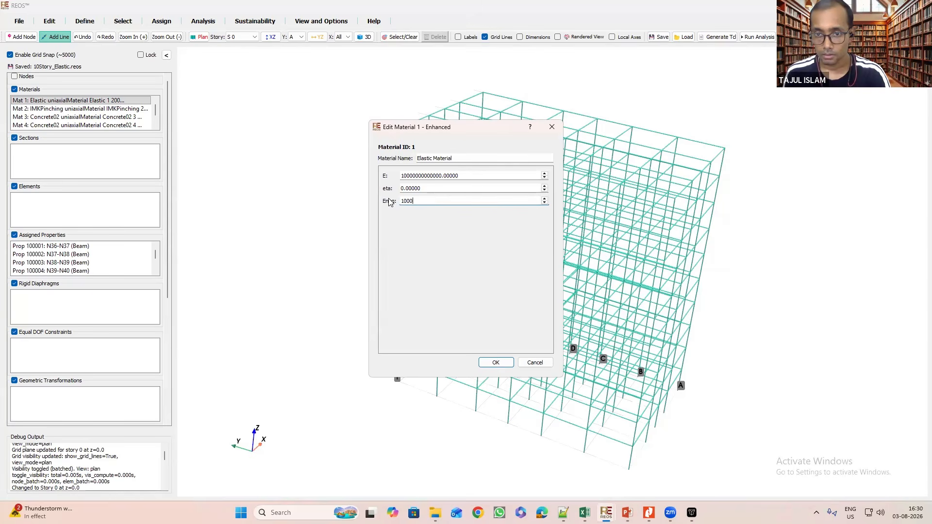
type("00000")
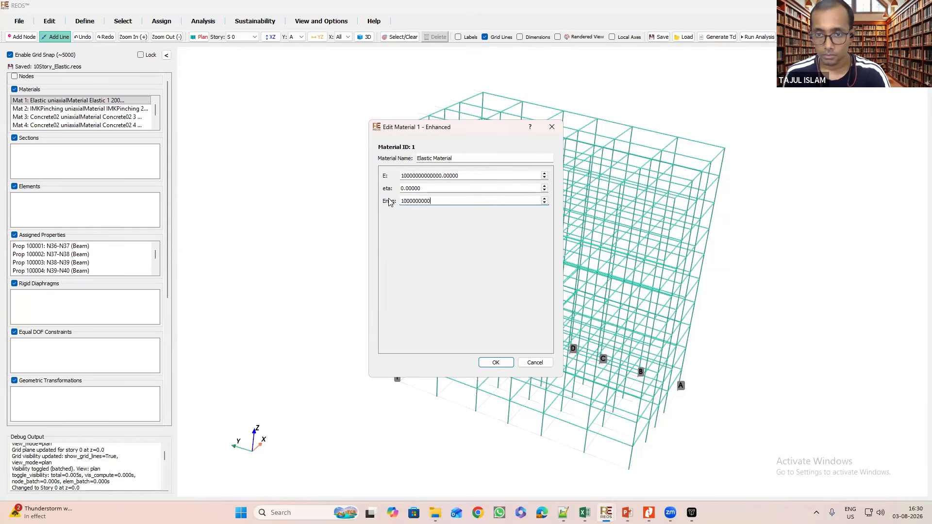
type("0000")
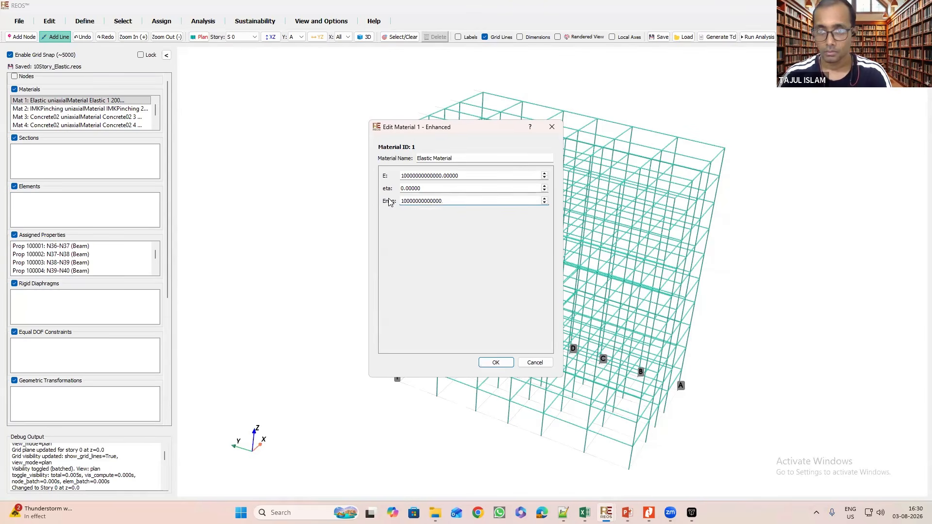
left_click(470, 178)
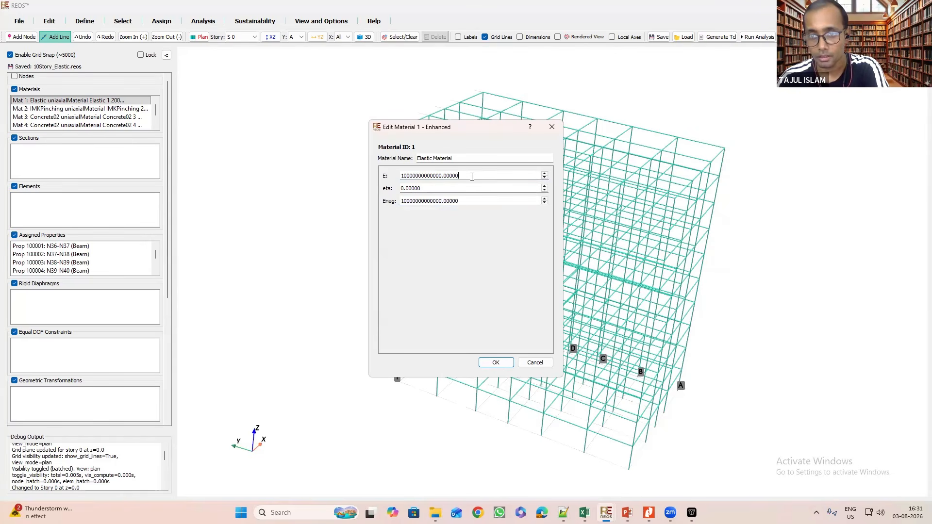
left_click_drag(471, 176, 401, 176)
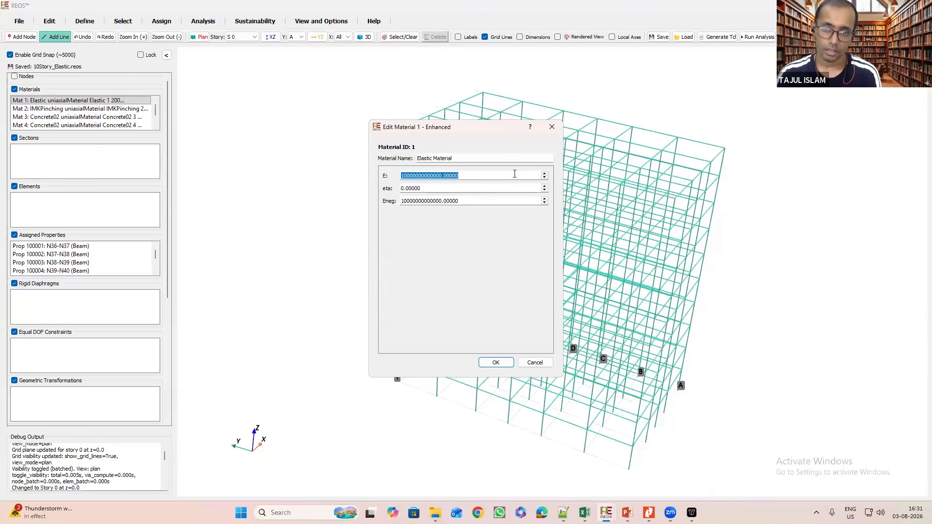
left_click(495, 363)
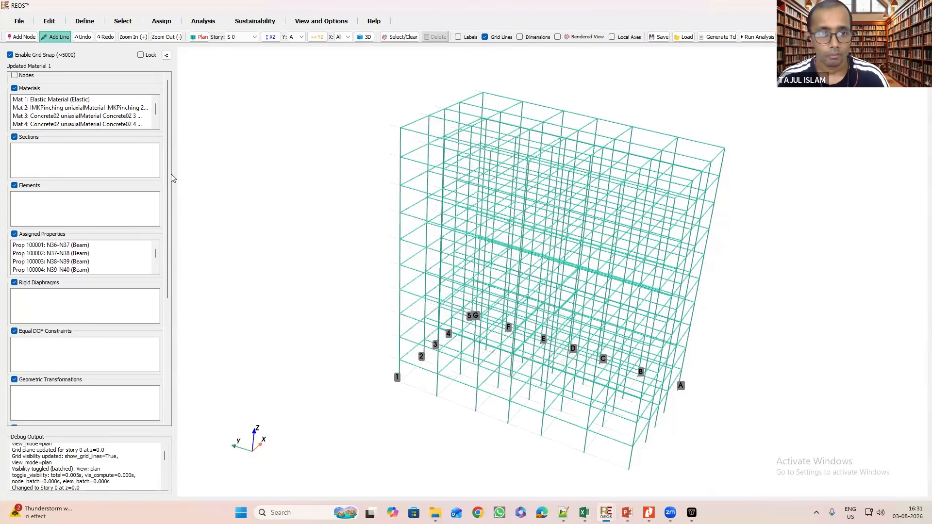
Open material 2, the IMKPinching material, for editing and rename it as Beam Hysteresis.
double_click(58, 108)
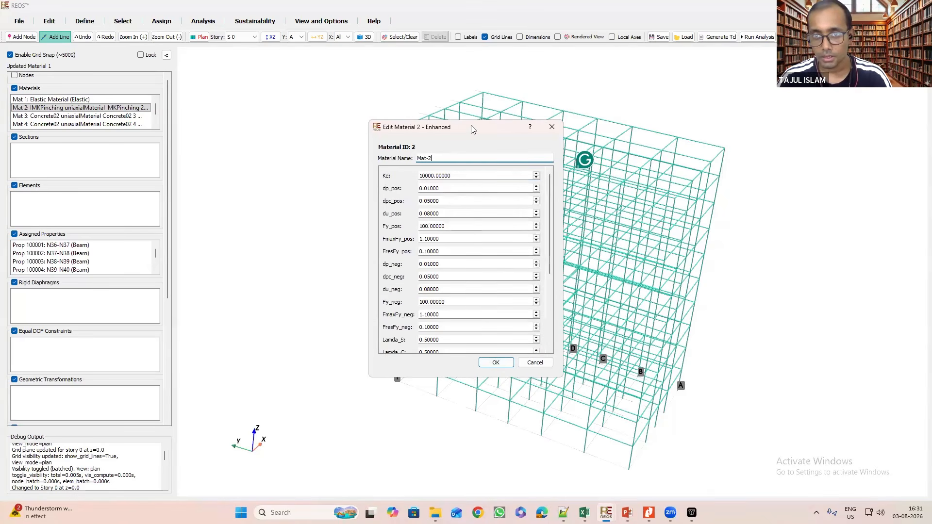
left_click_drag(472, 128, 347, 72)
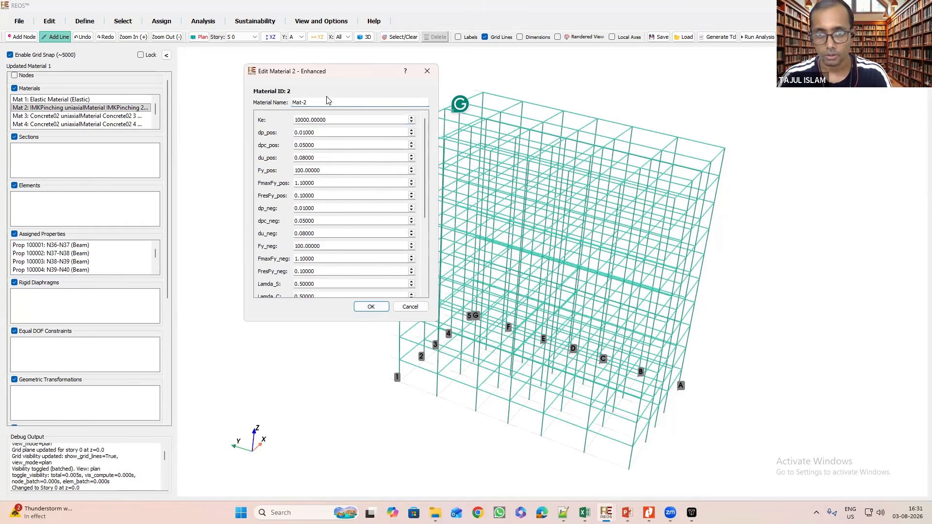
left_click_drag(326, 101, 276, 95)
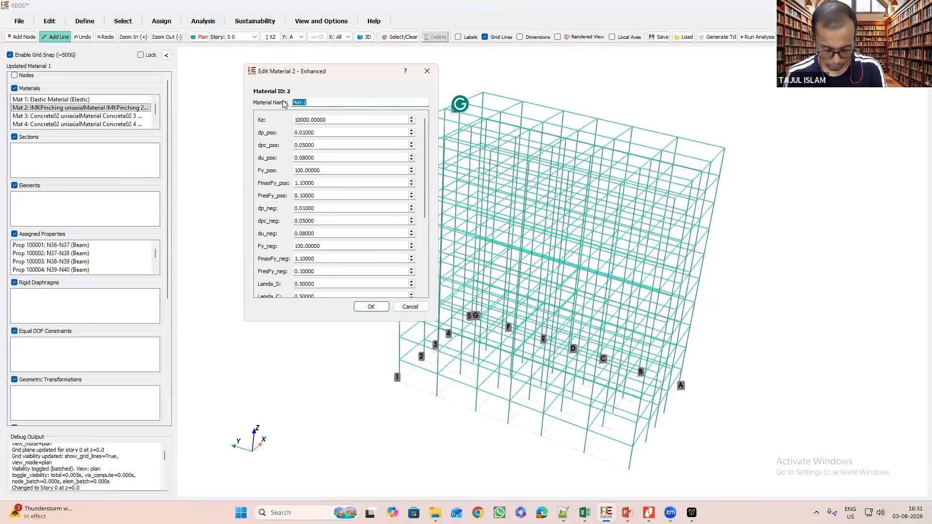
type("Beam ")
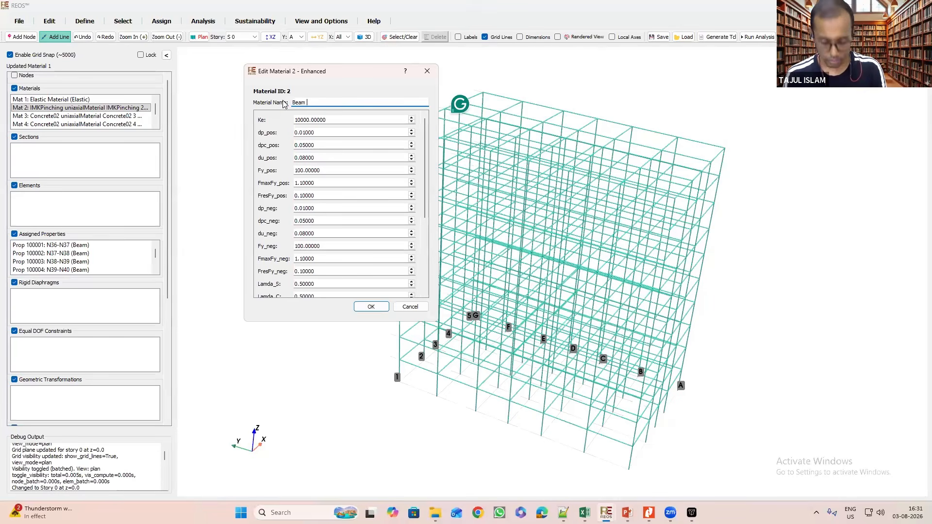
type("Hystere")
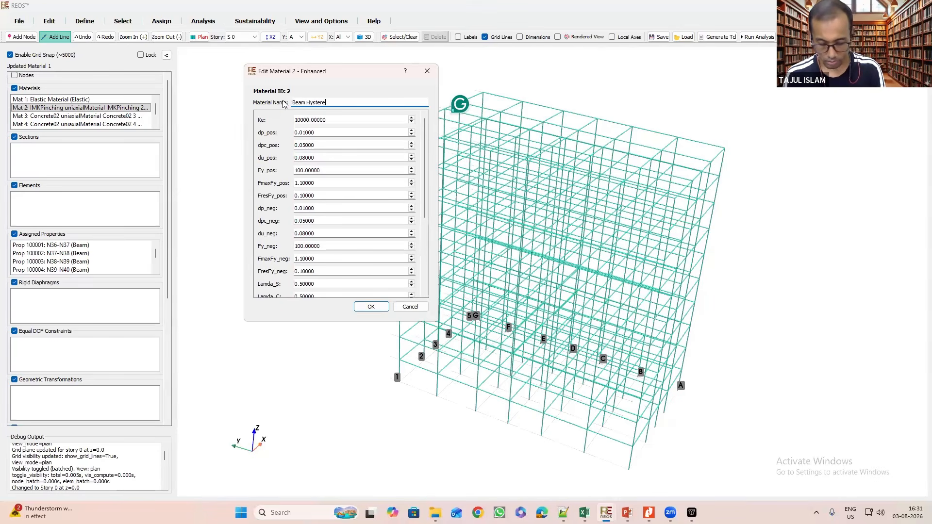
type("sis")
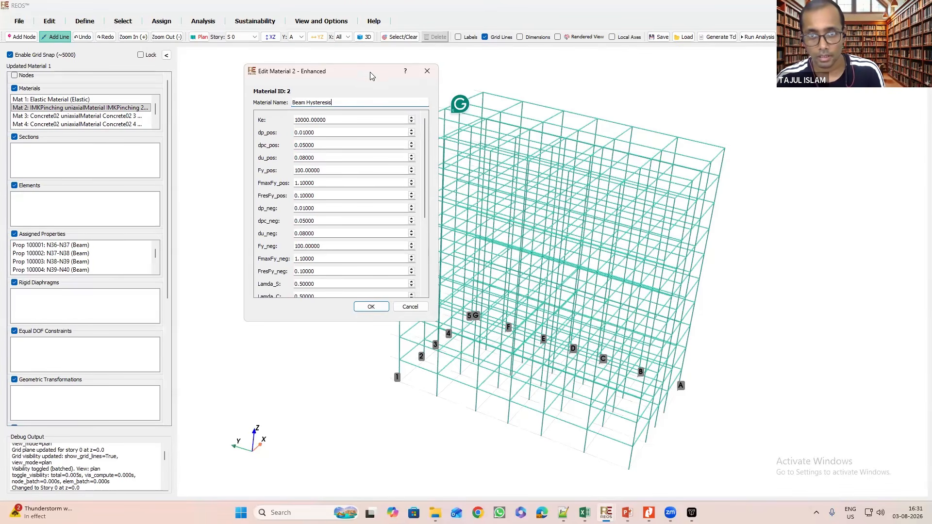
left_click_drag(368, 72, 323, 58)
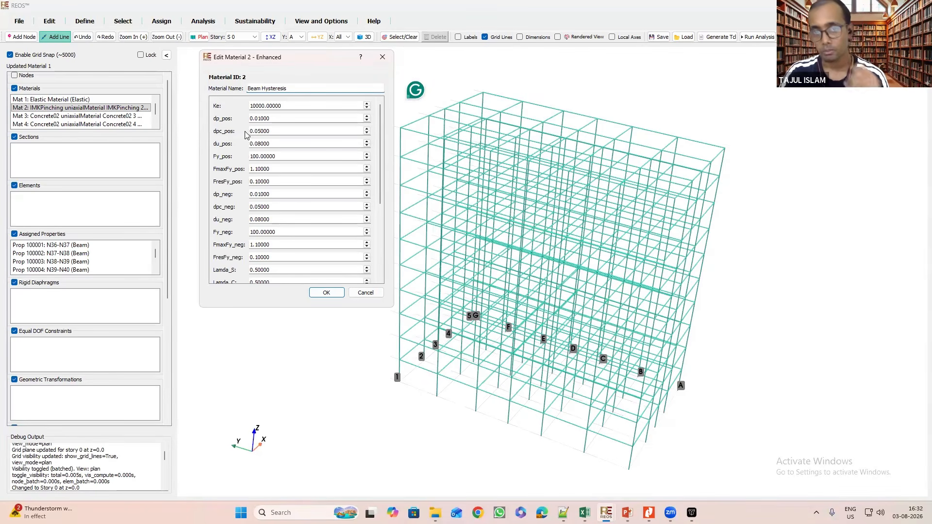
left_click_drag(296, 103, 243, 105)
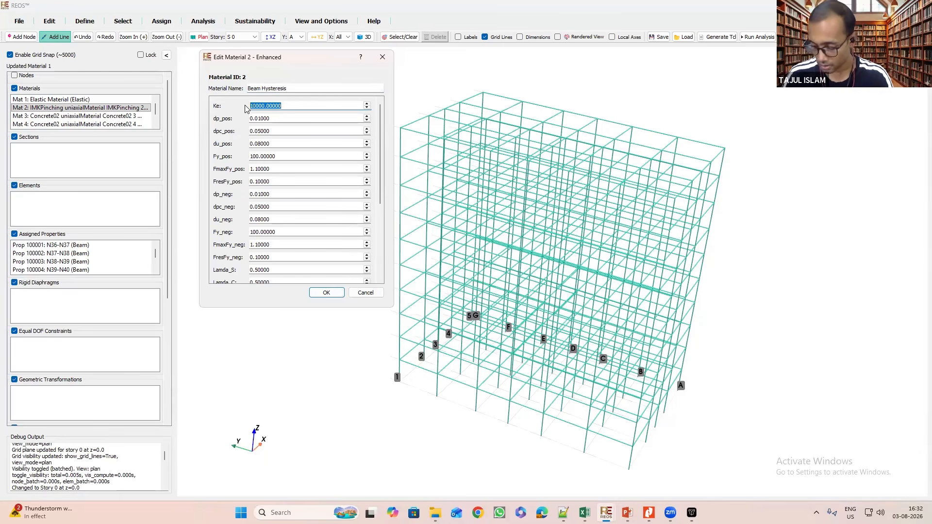
type("1")
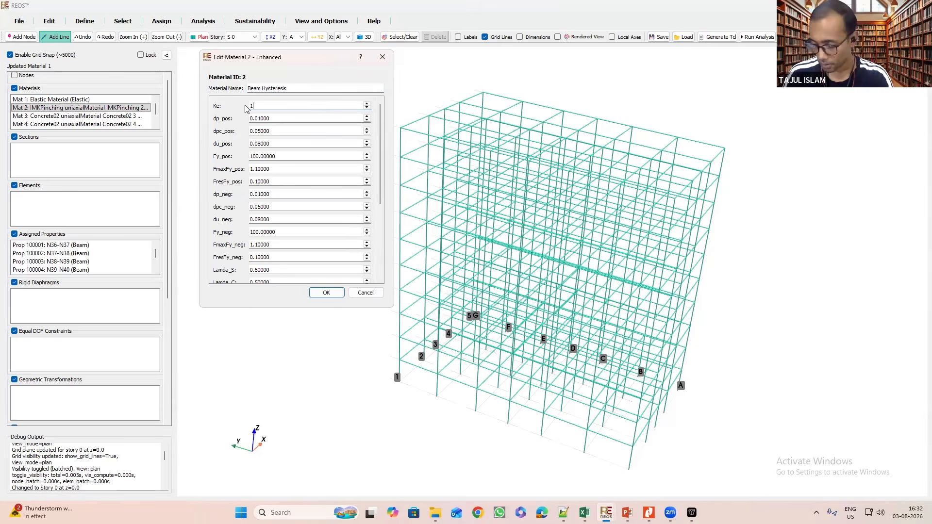
type("5")
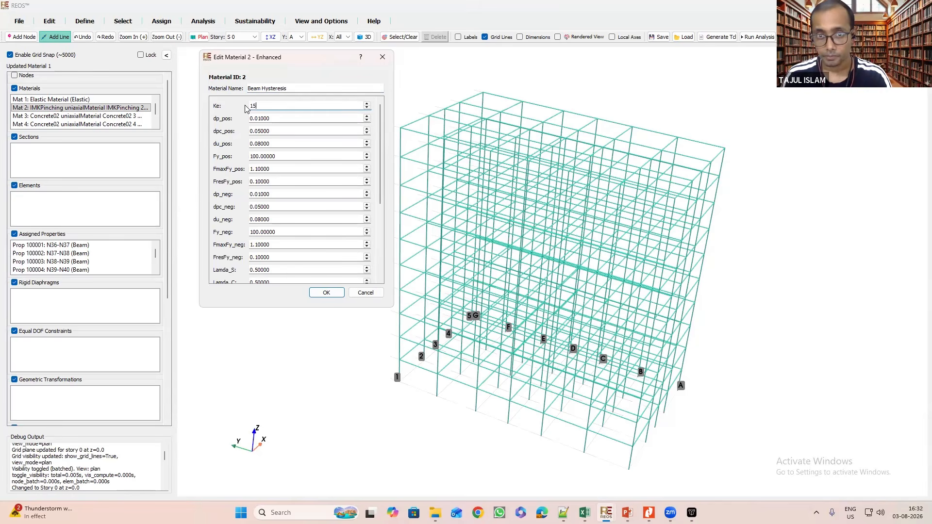
type("000")
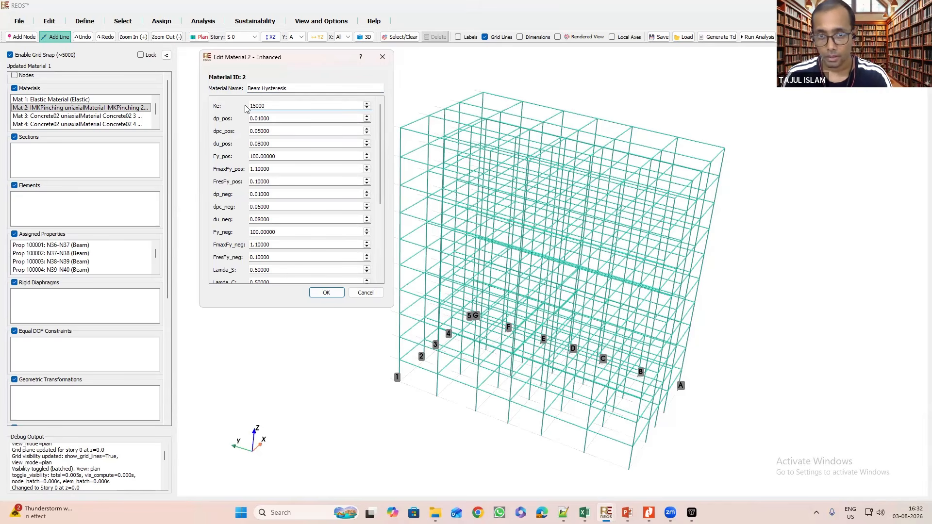
type("00")
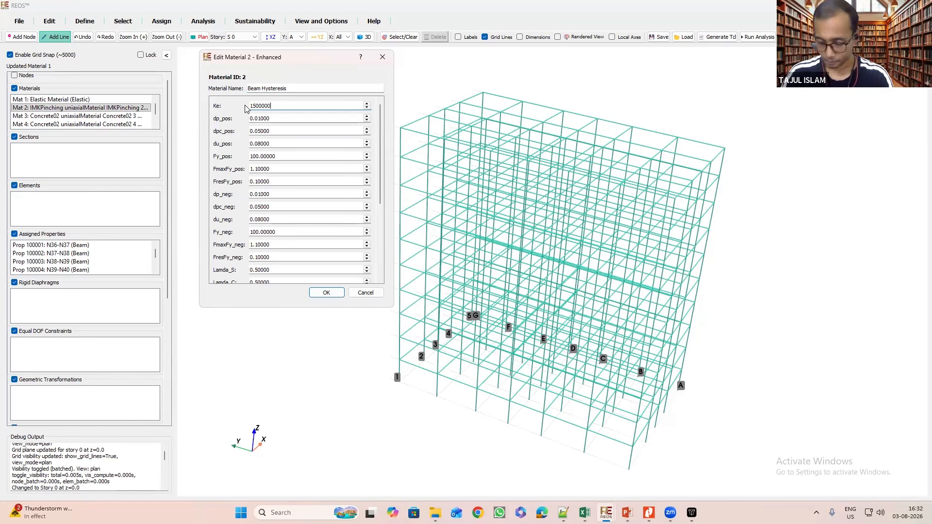
key("BackSpace")
key("BackSpace")
key("BackSpace")
key("BackSpace")
key("BackSpace")
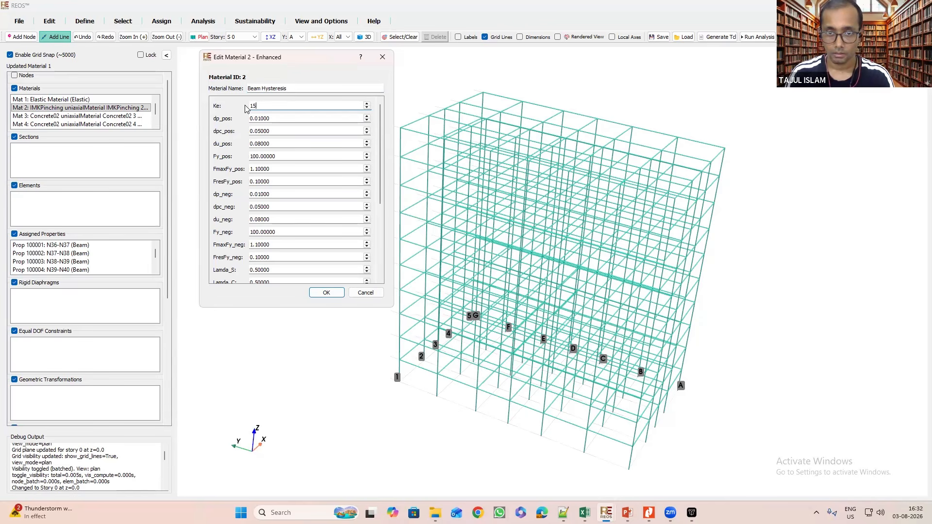
type("000")
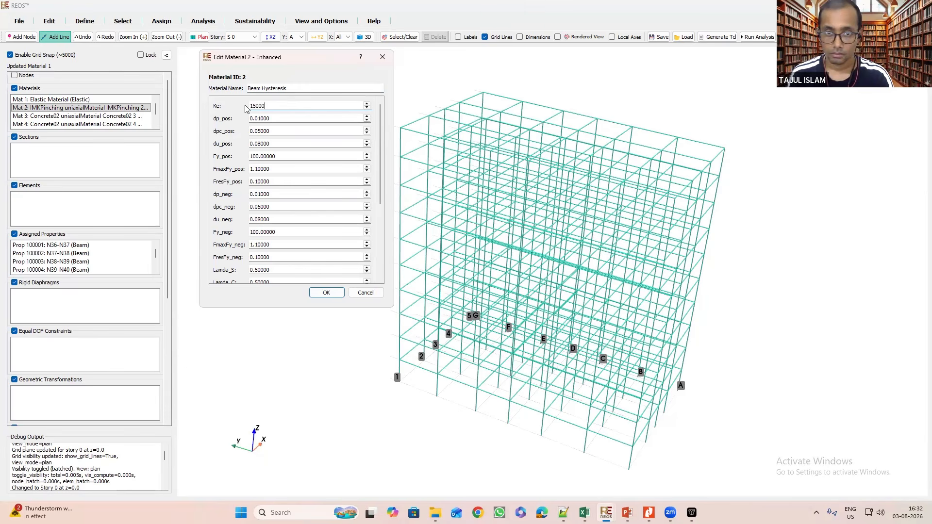
type("000000")
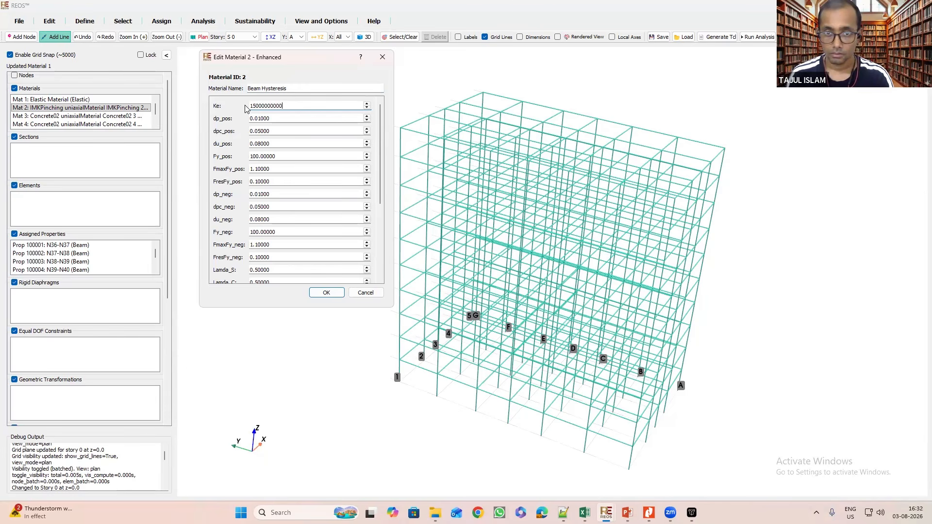
Set dp_pos to 0.024 and dpc_pos to 0.5 for the Beam Hysteresis material.
left_click(288, 119)
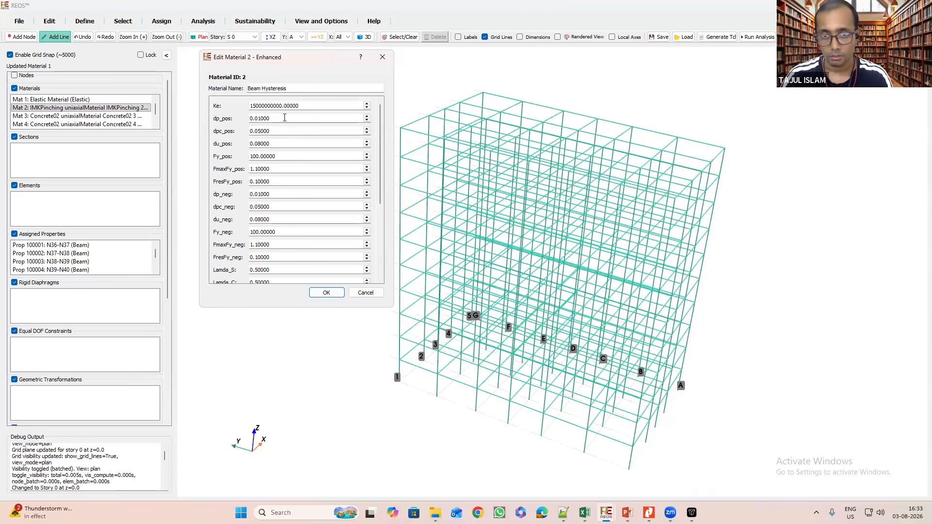
left_click_drag(284, 117, 259, 119)
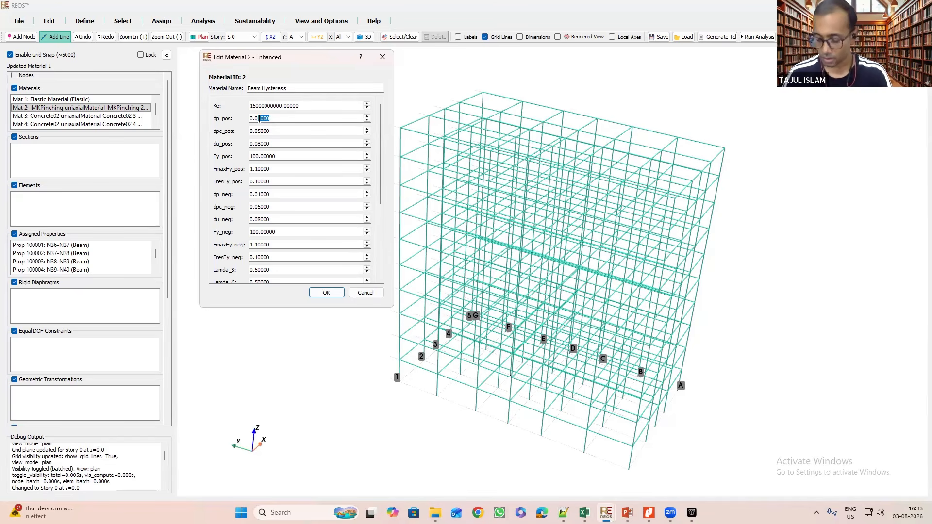
type("24")
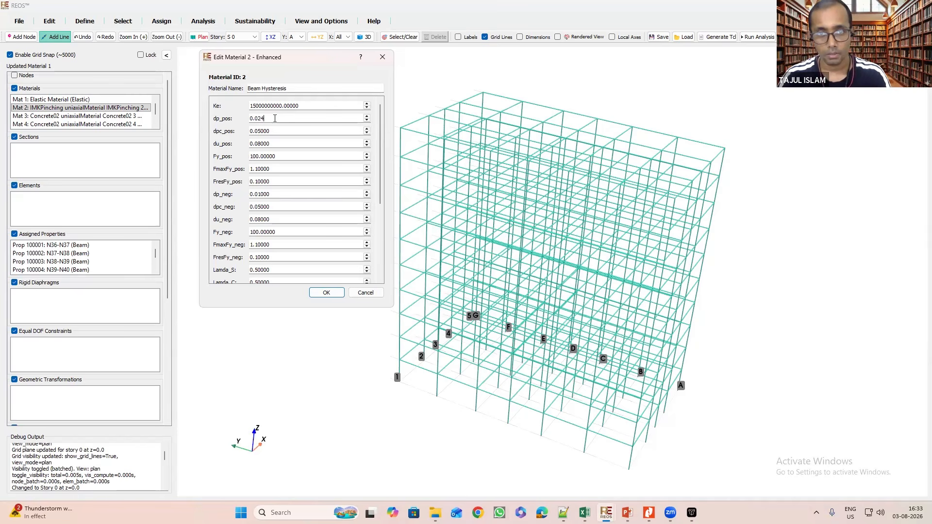
mouse_move(266, 118)
left_mouse_down()
mouse_move(233, 120)
mouse_move(266, 131)
mouse_move(259, 131)
left_mouse_up()
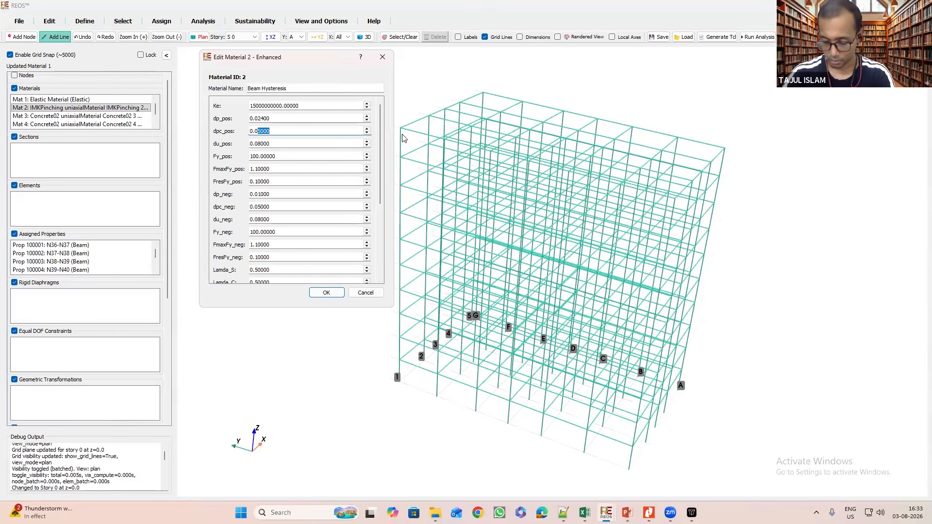
left_click_drag(269, 131, 256, 131)
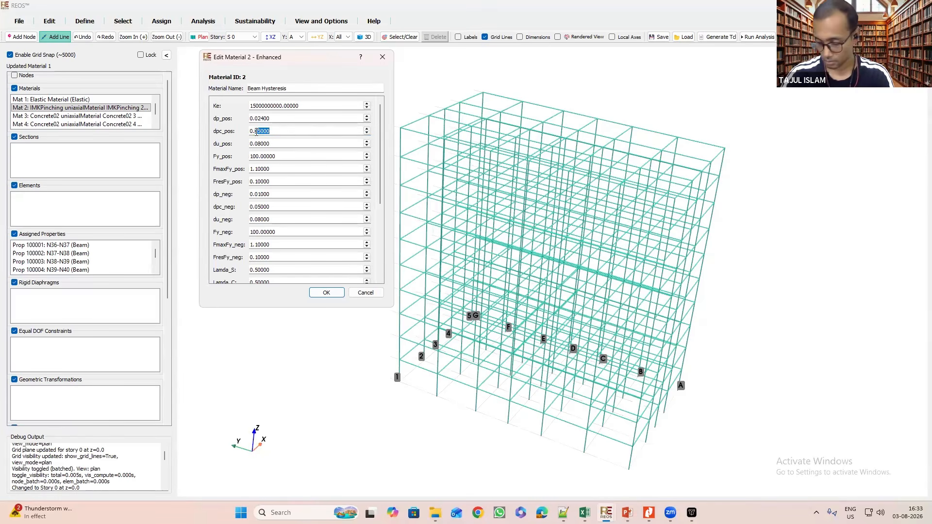
type("5")
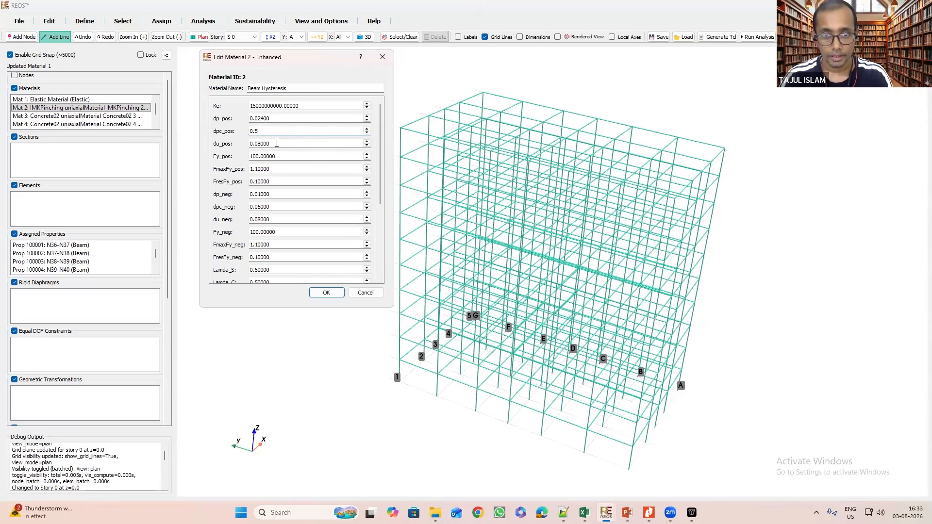
Set du_pos to 10 and Fy_pos to 93000000 for the Beam Hysteresis material.
left_click_drag(270, 144, 239, 144)
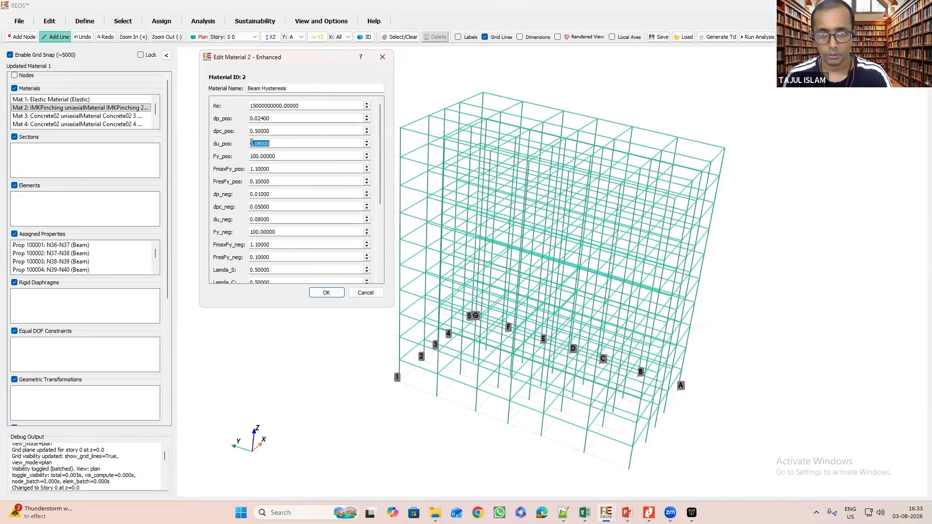
type("0")
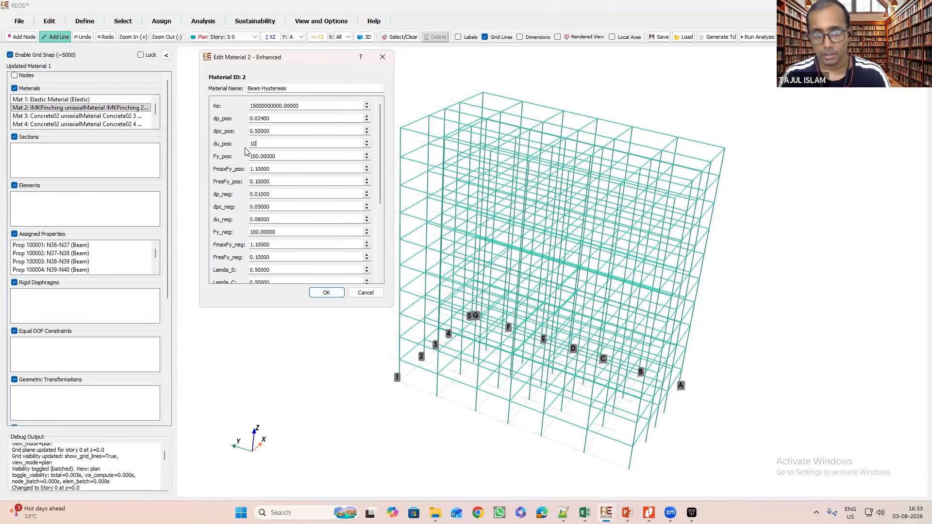
left_click(281, 156)
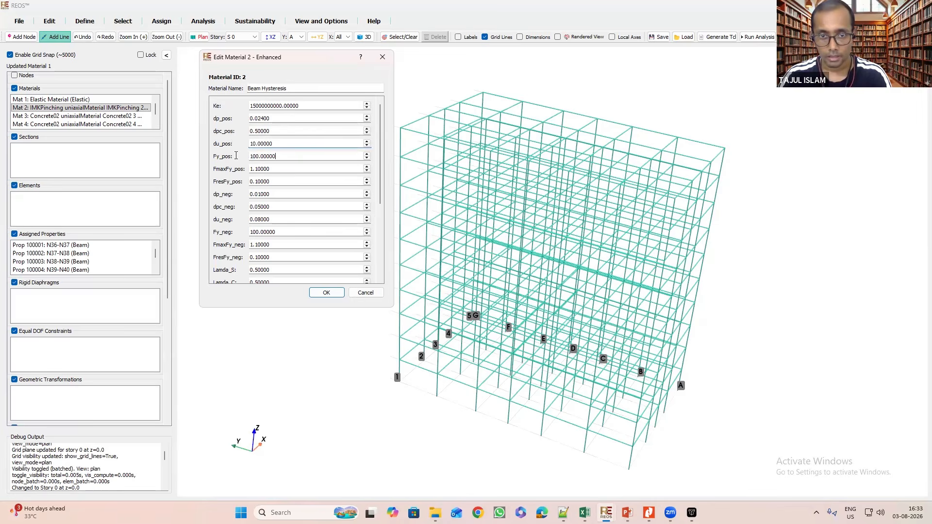
key("ctrl+a")
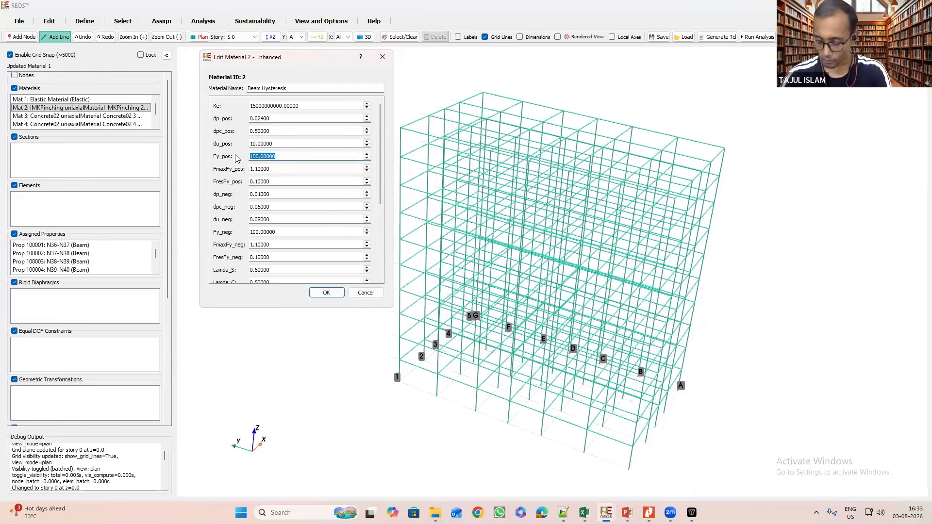
type("93000")
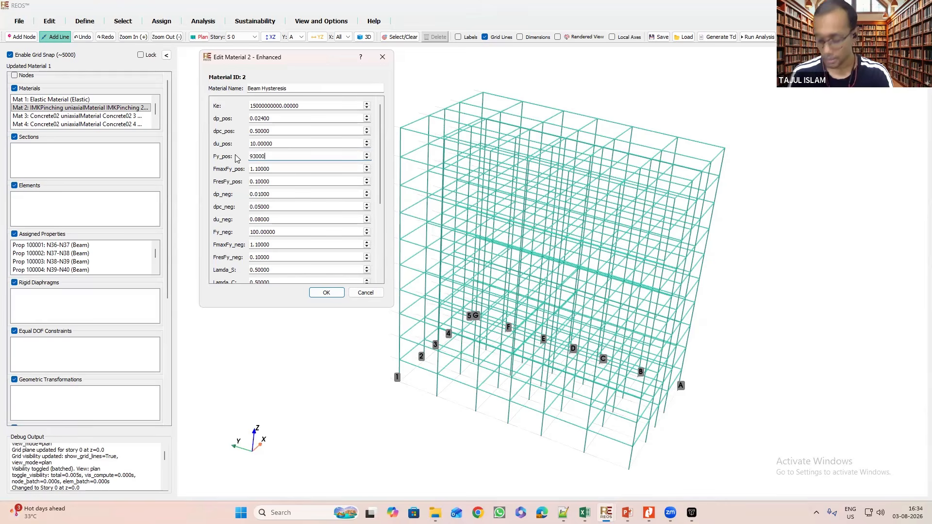
type("0")
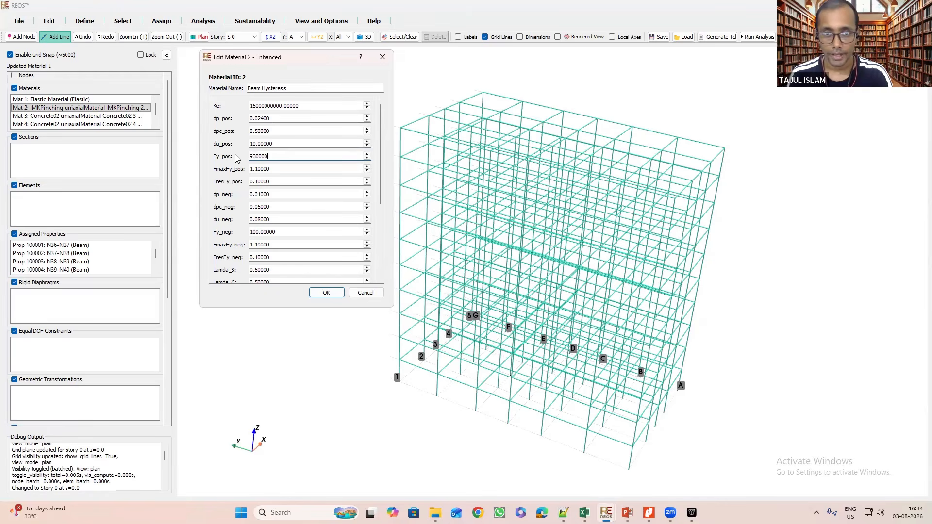
type("00")
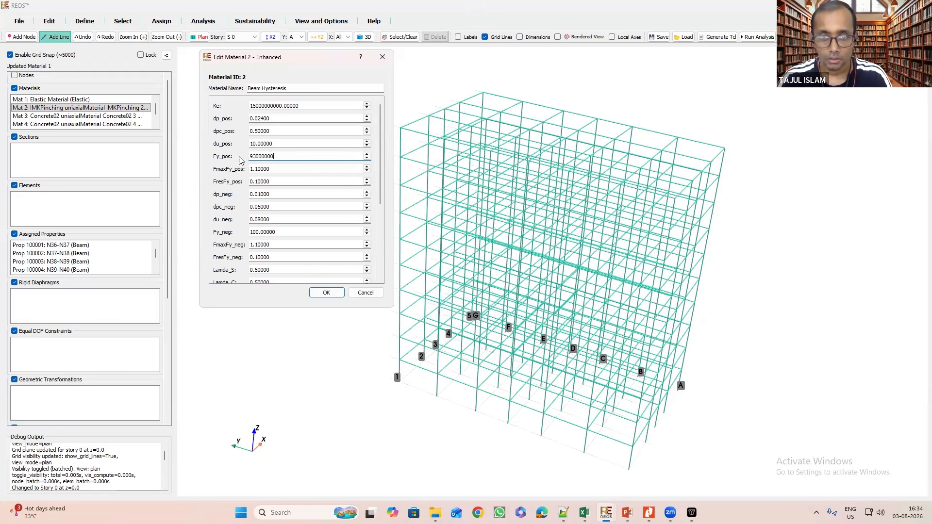
Set the positive residual strength ratio FresFy_pos of the Beam Hysteresis material to 0.
left_click_drag(265, 157, 243, 172)
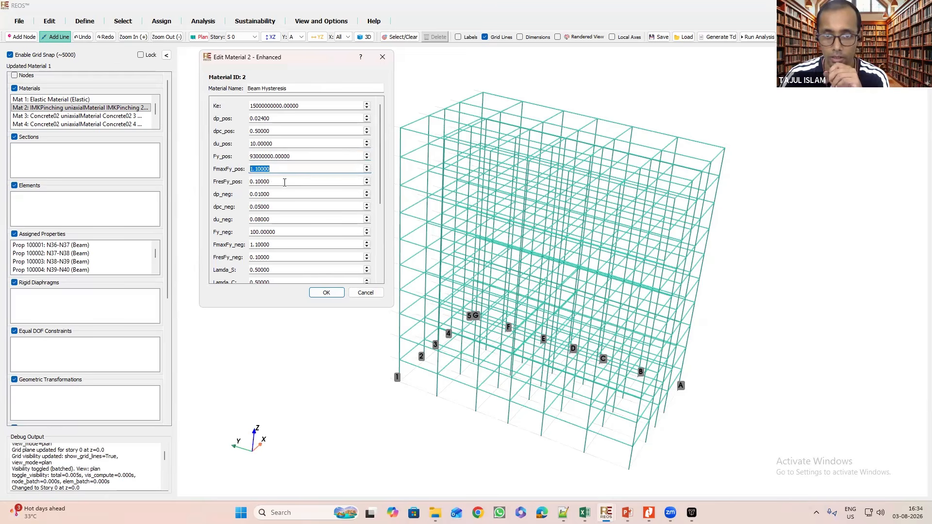
left_click_drag(282, 182, 247, 184)
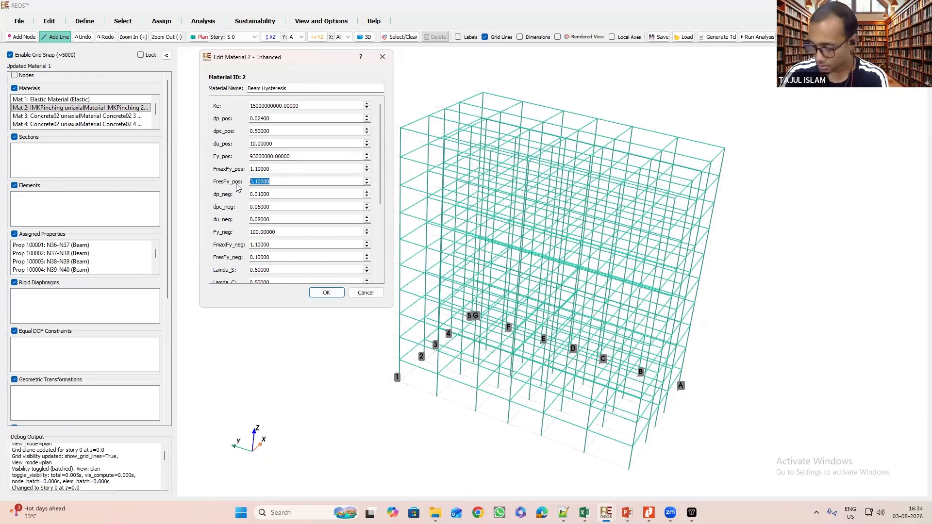
right_click(247, 185)
left_click(225, 178)
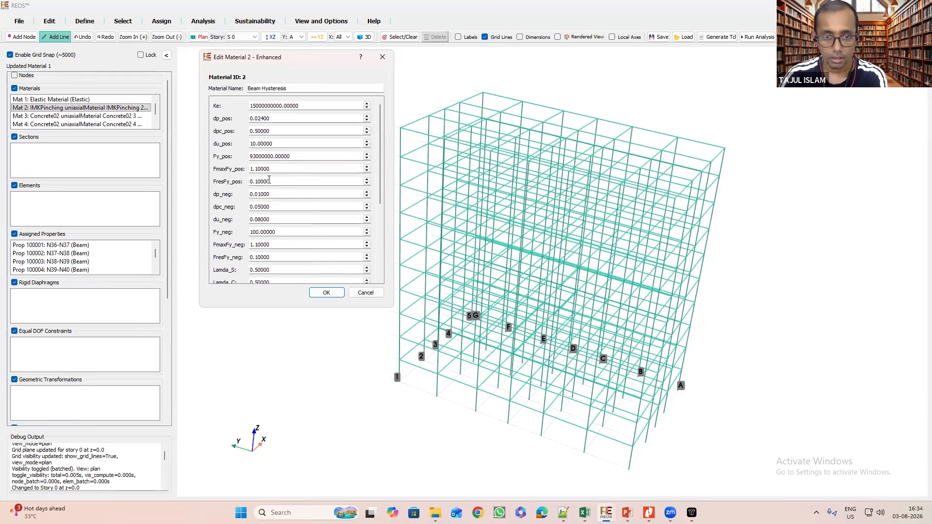
left_click_drag(251, 182, 236, 182)
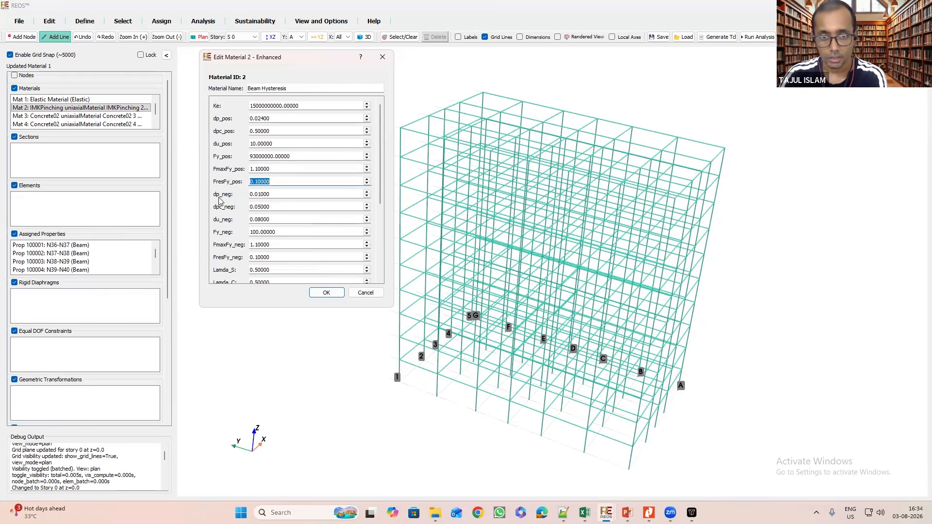
type("0")
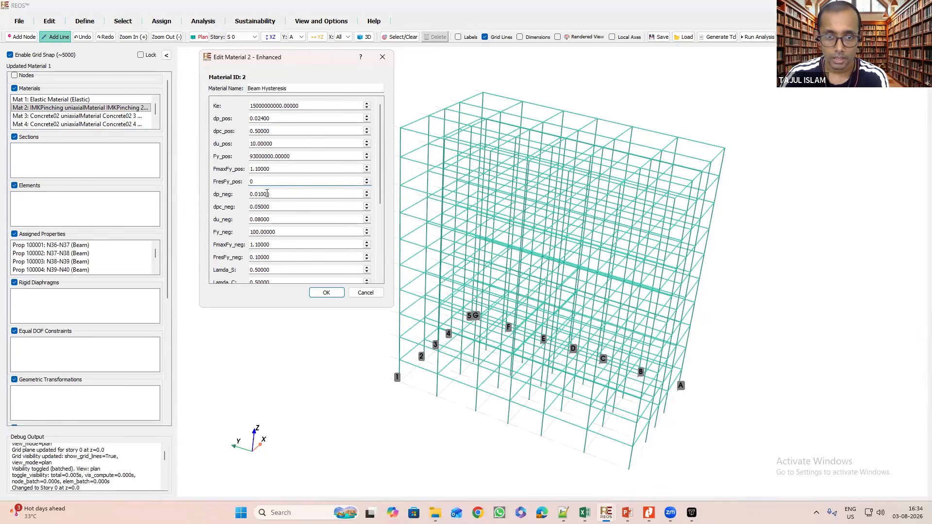
Set dp_neg to 0.024 and dpc_neg to 0.5 for the Beam Hysteresis material.
left_click_drag(270, 194, 259, 196)
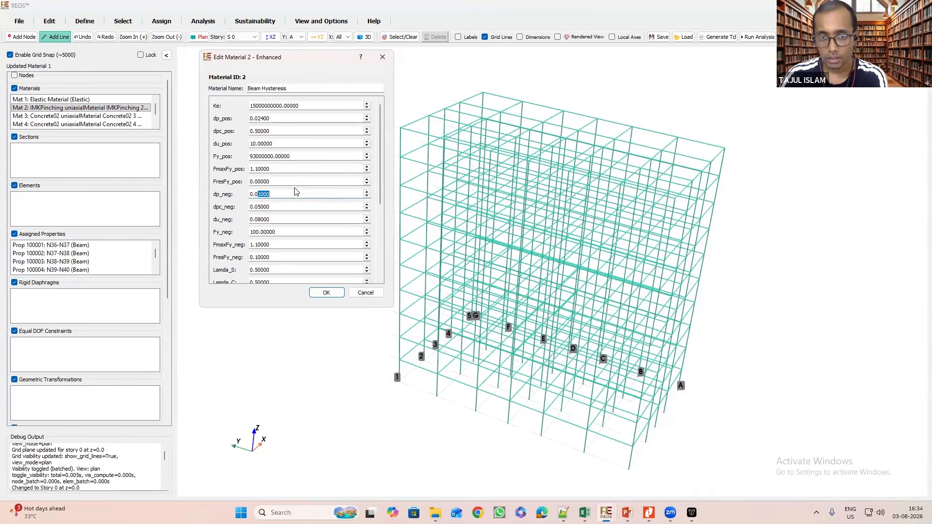
type("24")
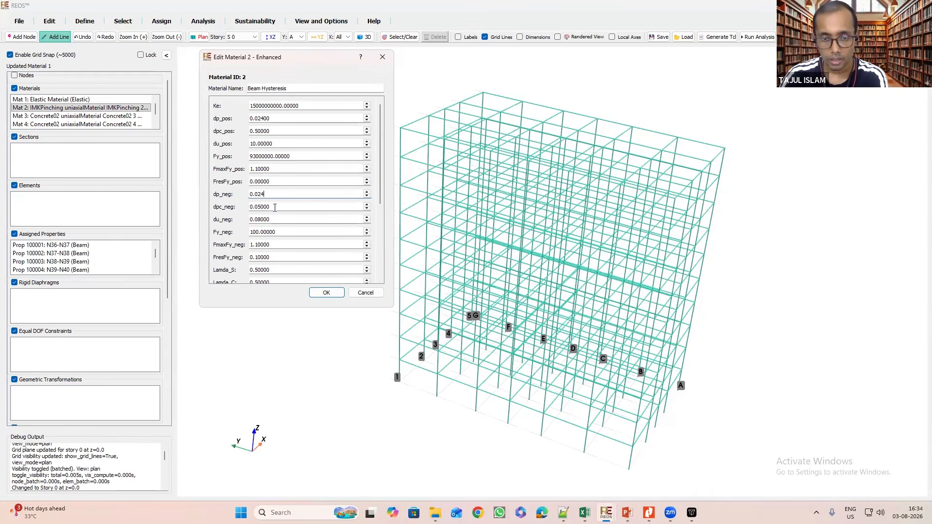
left_click_drag(270, 207, 255, 207)
type("5")
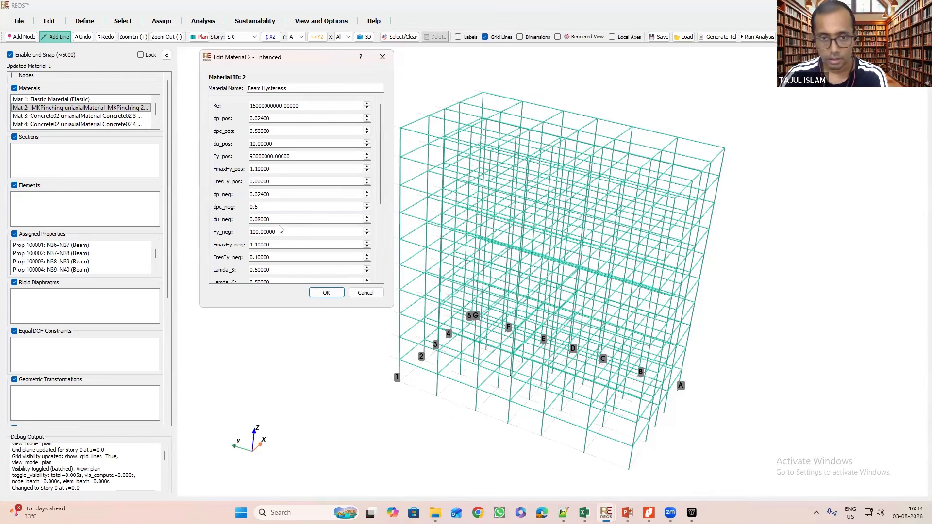
Set du_neg to 10 and Fy_neg to 93000000 for the Beam Hysteresis material.
left_click(251, 219)
double_click(251, 218)
type("10")
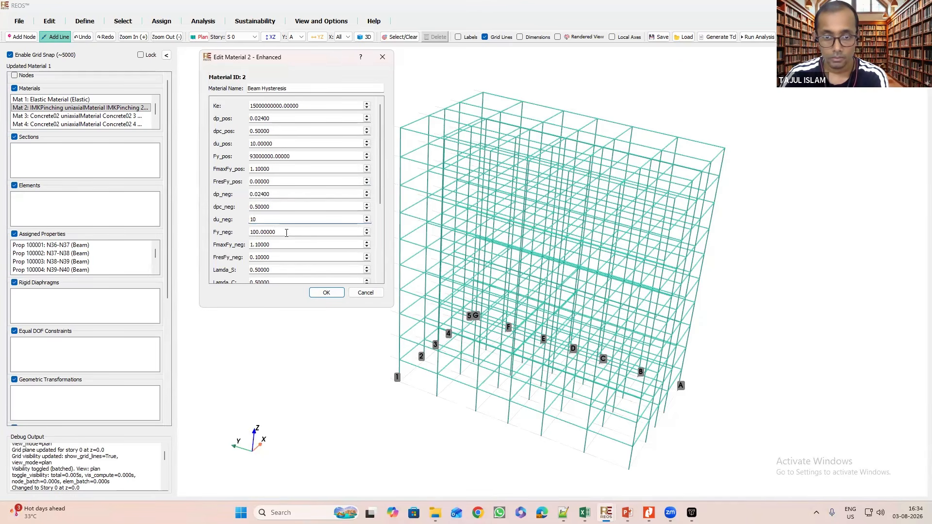
left_click_drag(287, 233, 250, 231)
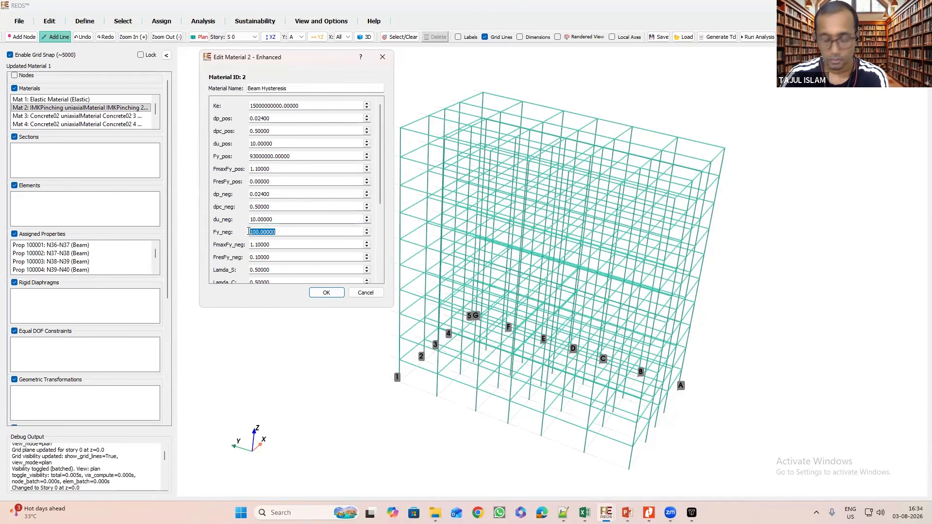
key("BackSpace")
type("93000")
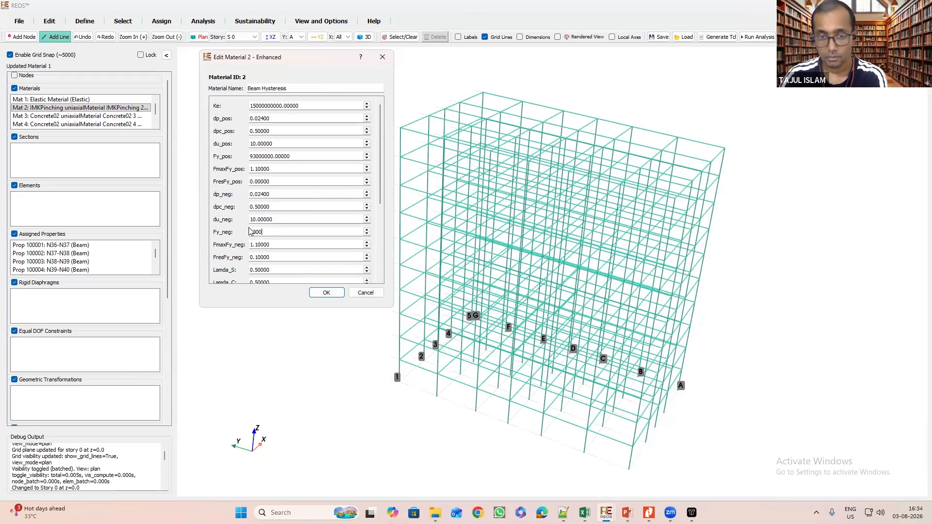
type("000")
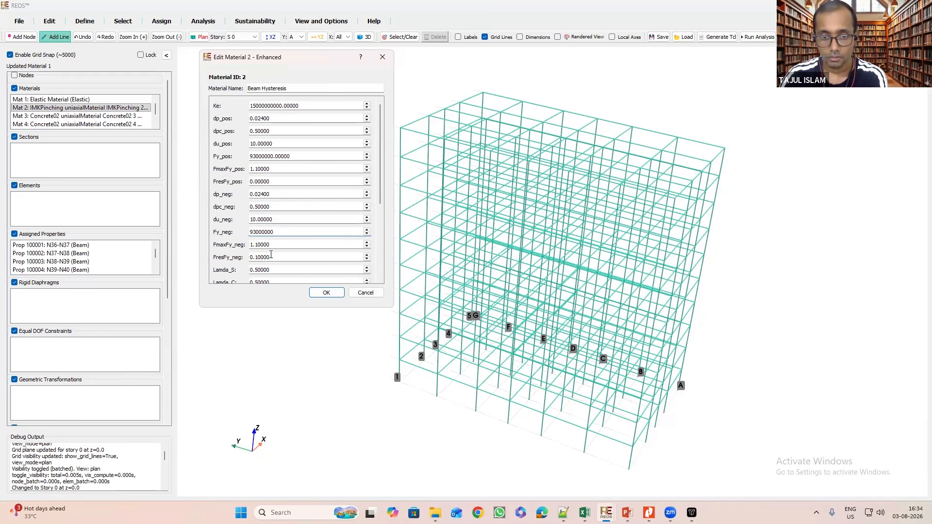
Set the negative residual strength ratio FresFy_neg of the Beam Hysteresis material to 0.
left_click_drag(270, 258, 236, 258)
type("0.00000")
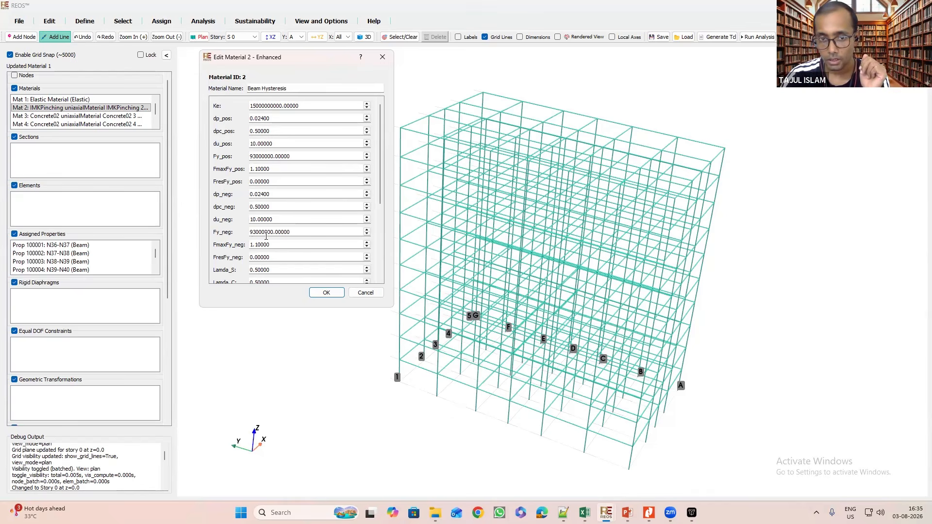
scroll(230, 255, "down", 1)
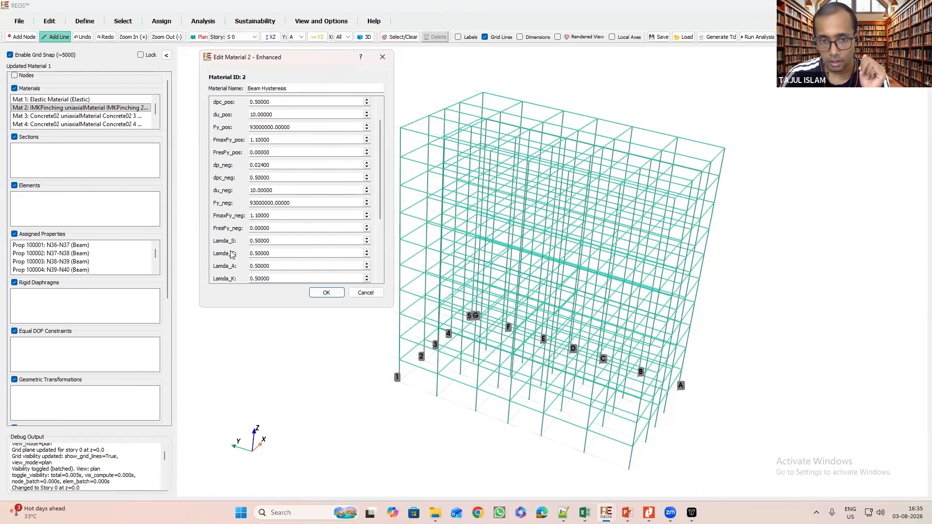
Set Lamda_S and Lamda_C of the Beam Hysteresis material to 0.73 each.
scroll(217, 188, "down", 2)
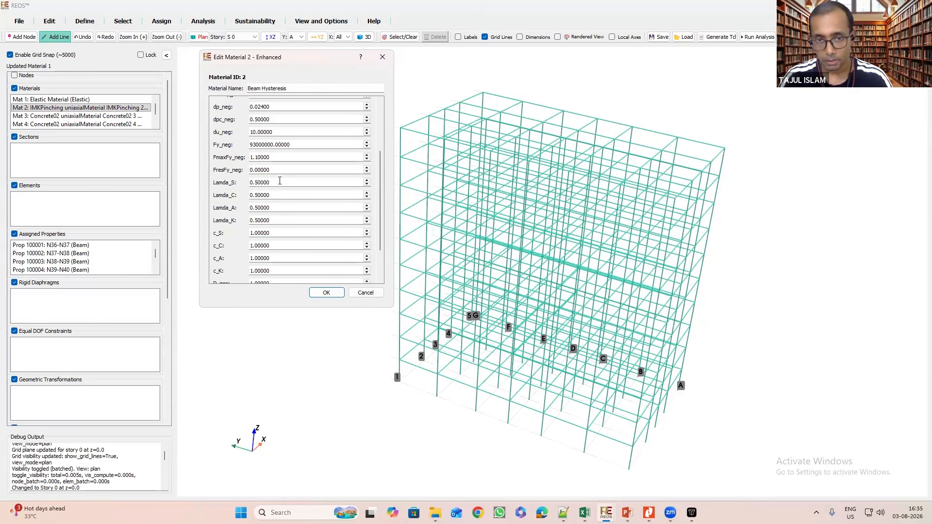
left_click_drag(279, 183, 256, 182)
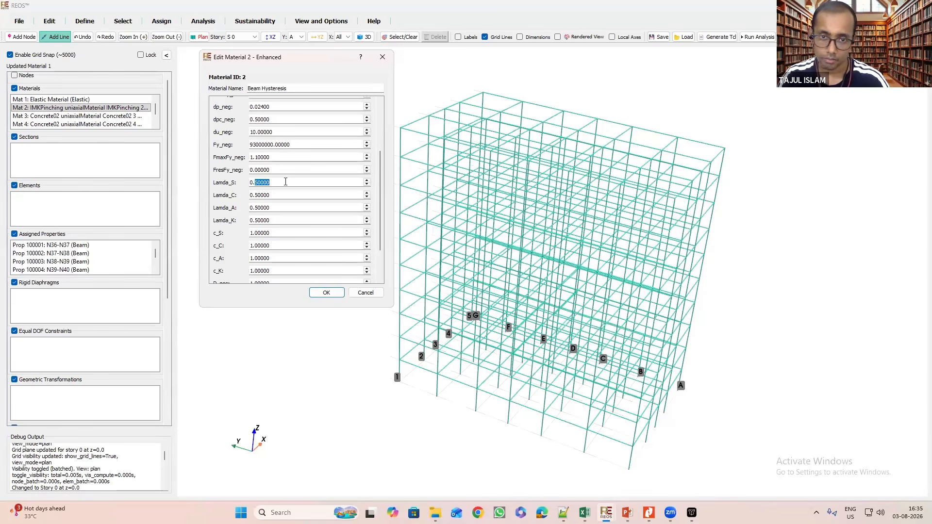
left_click_drag(286, 182, 255, 184)
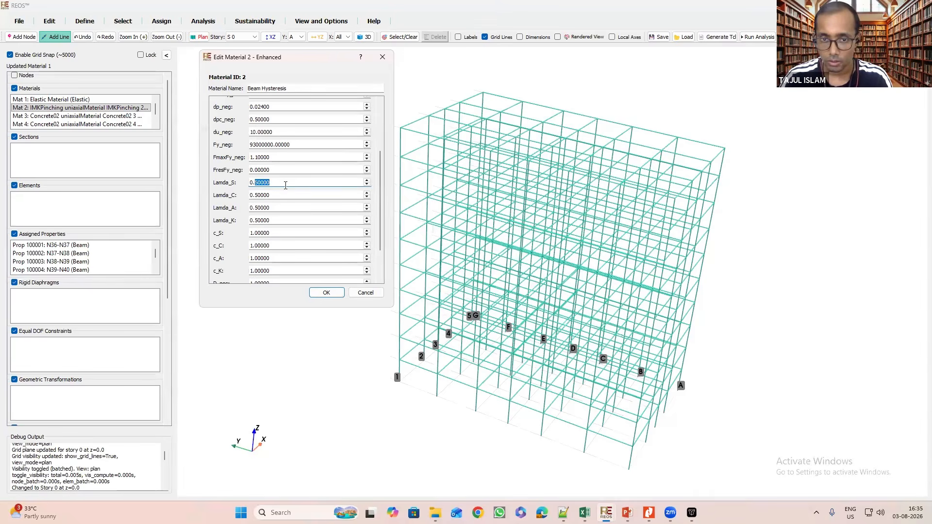
left_click_drag(282, 182, 255, 181)
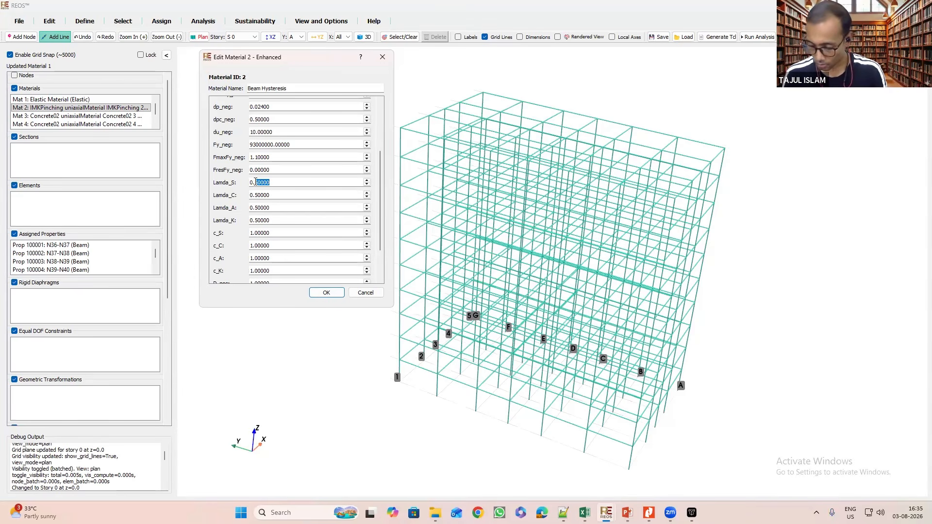
type("73")
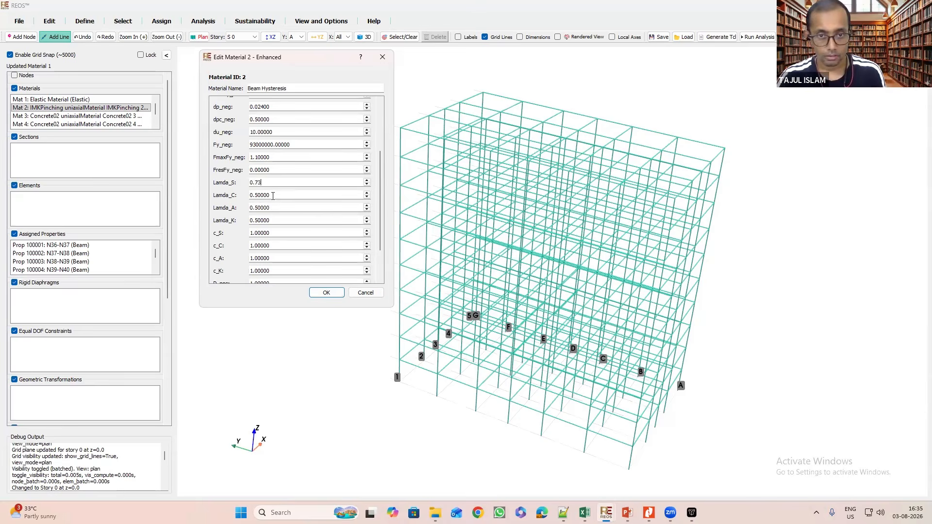
double_click(256, 197)
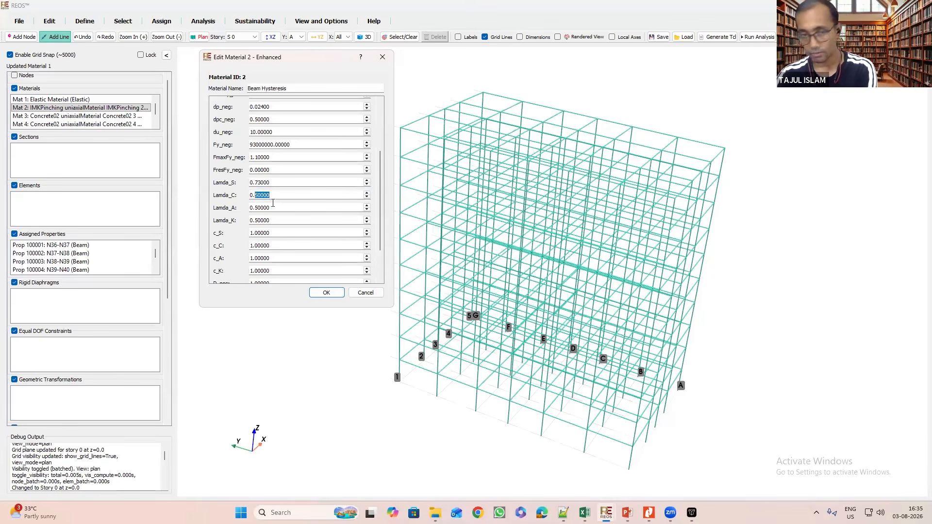
type("73")
Set Lamda_A to 7 and Lamda_K to 0.61 for the Beam Hysteresis material.
left_click(268, 208)
double_click(258, 208)
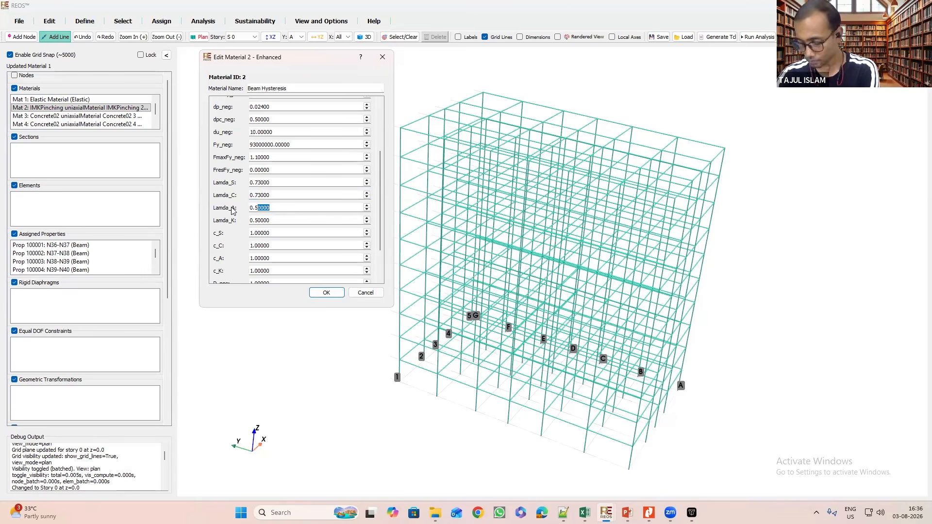
key("ctrl+a")
type("7")
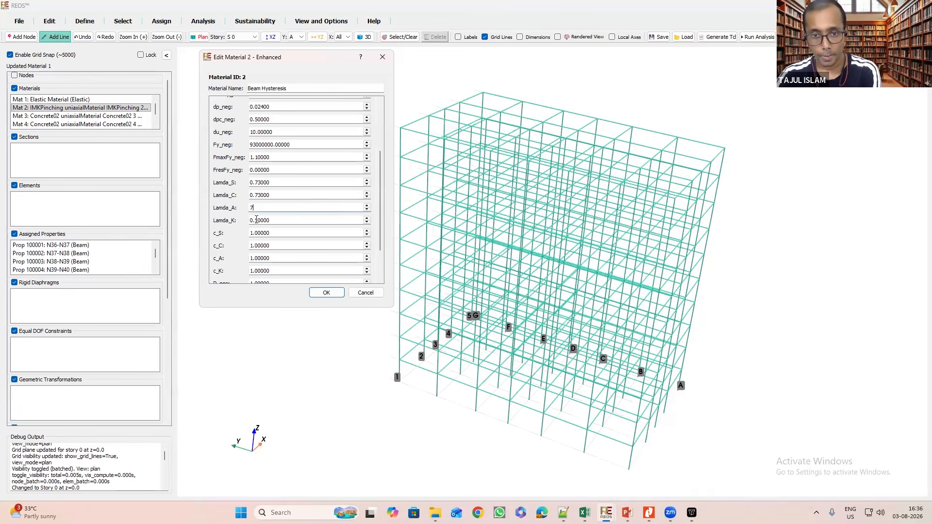
double_click(257, 220)
type("61")
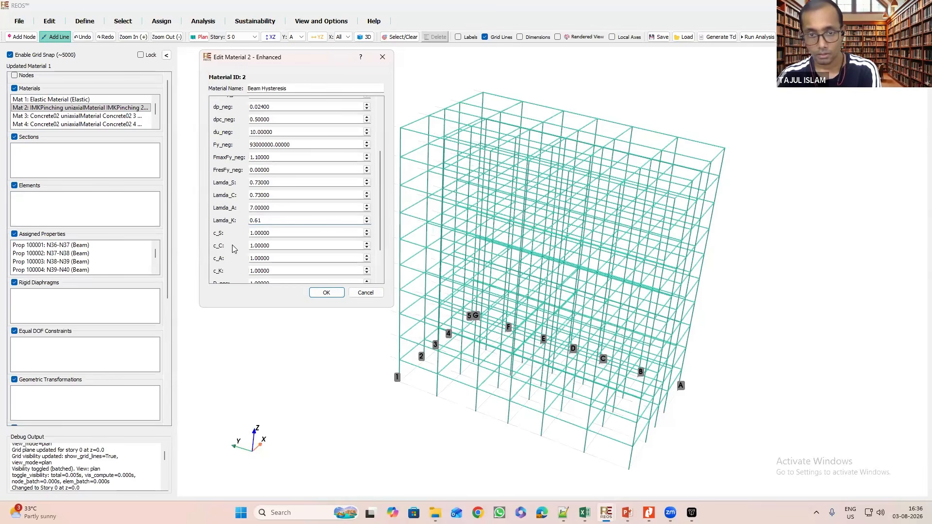
Set kappaF to 0.7 and kappaD to 0 for the Beam Hysteresis material and accept its edited parameters.
scroll(233, 234, "down", 2)
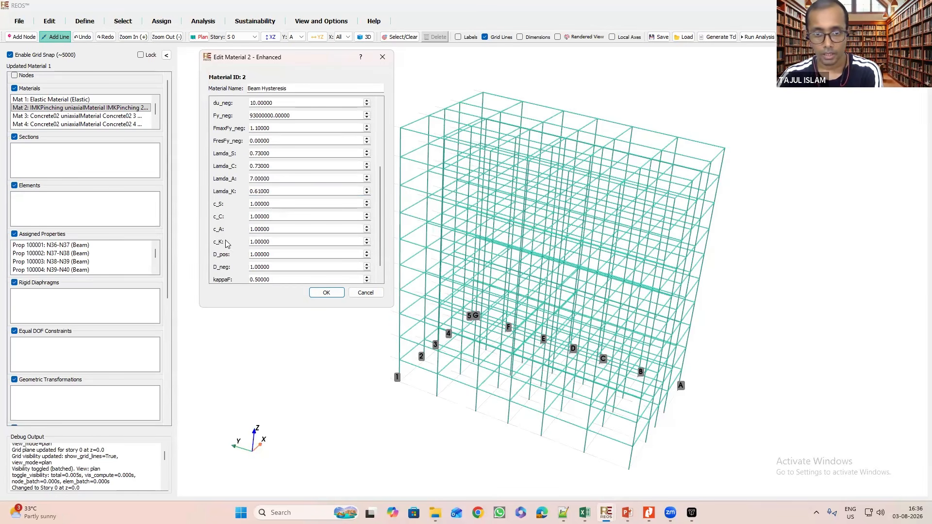
scroll(238, 249, "down", 1)
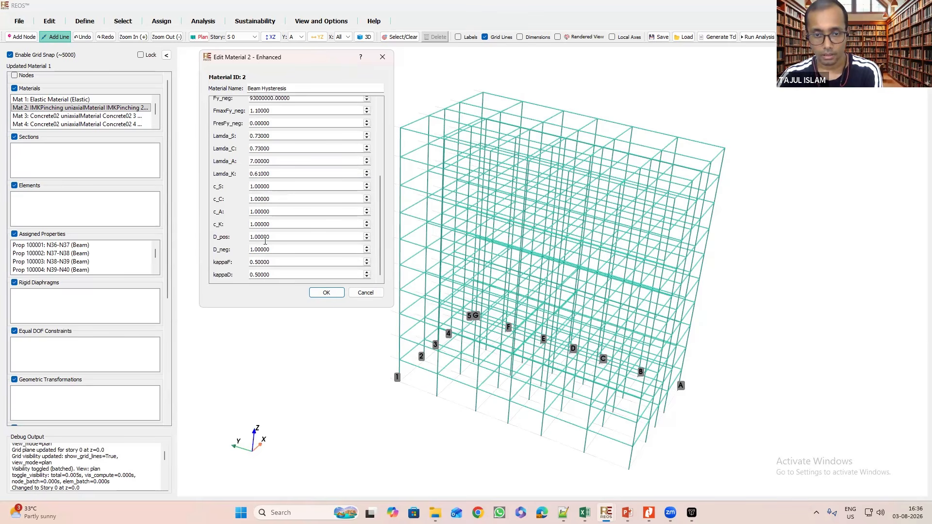
key("Tab")
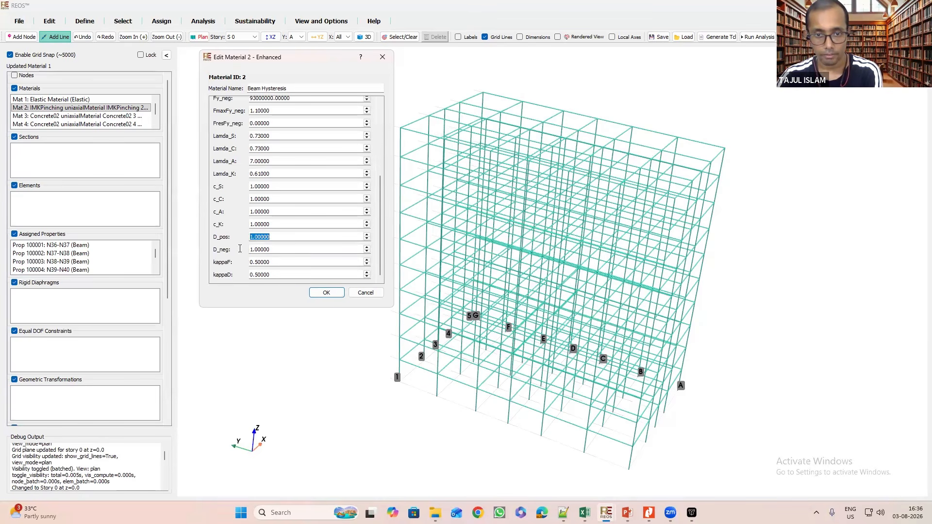
key("Tab")
key("Tab")
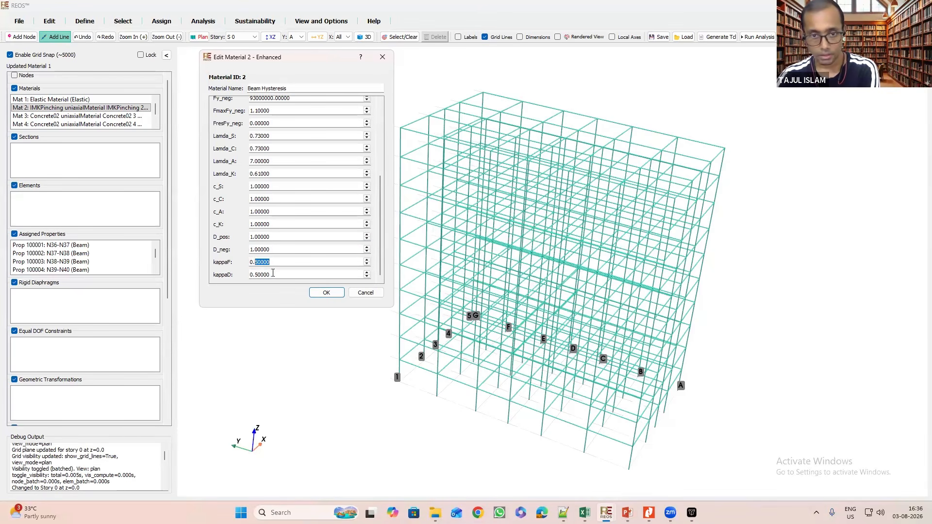
type("7")
key("Tab")
type("0")
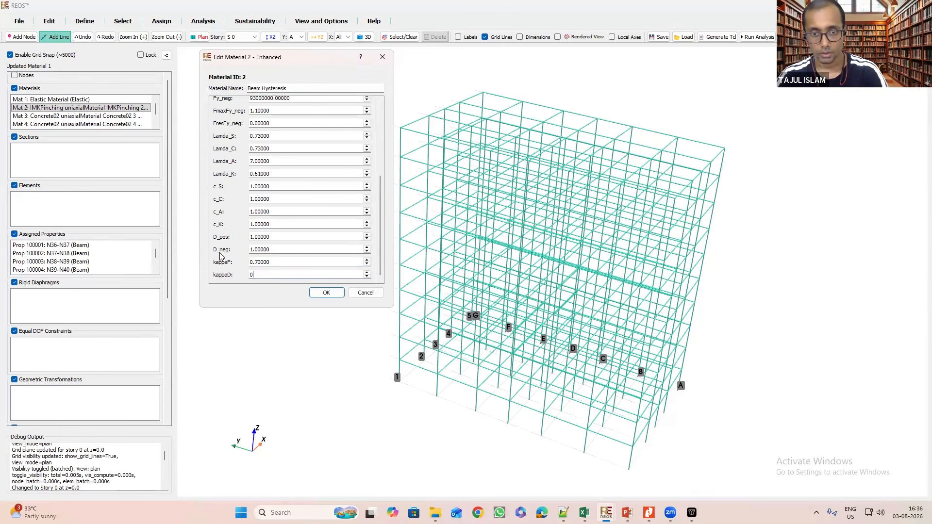
key("Tab")
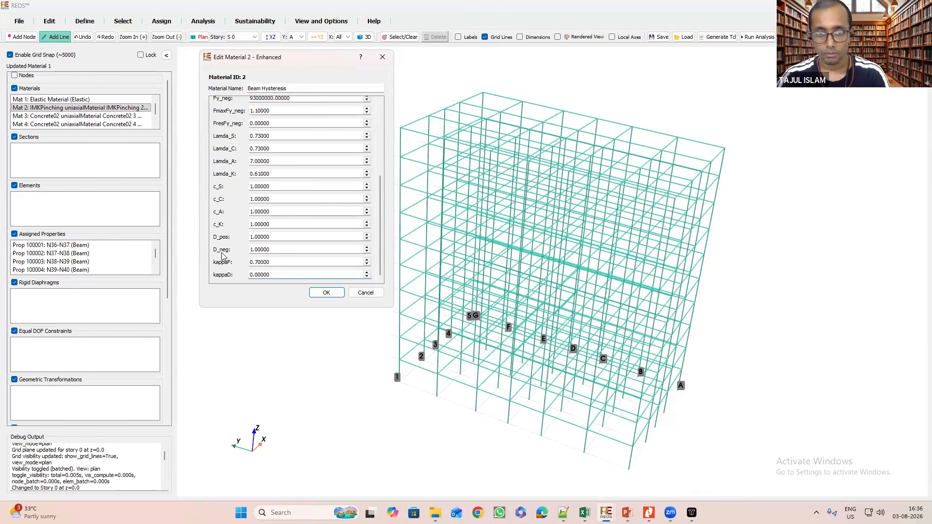
left_click(327, 292)
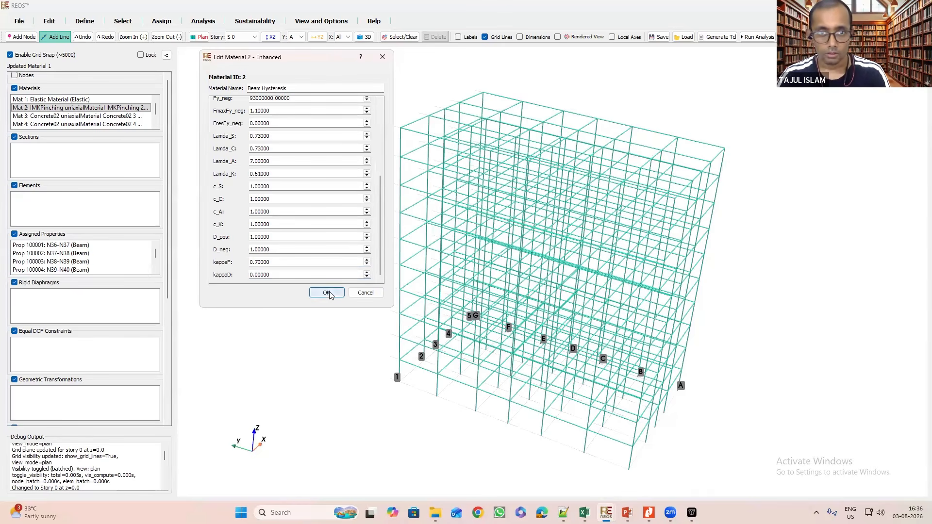
Open material 3 (Concrete02) for editing and rename it as Concrete Unconfined.
double_click(85, 116)
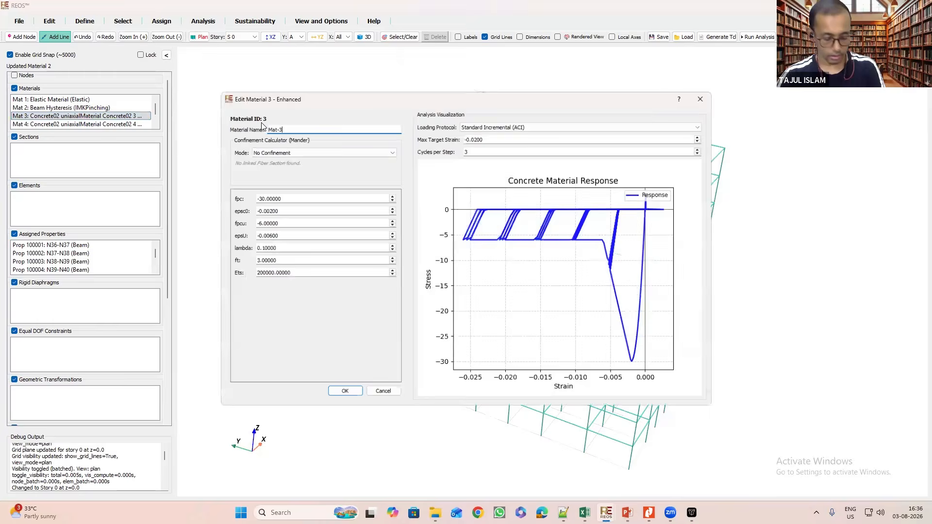
key("ctrl+a")
type("Concrete")
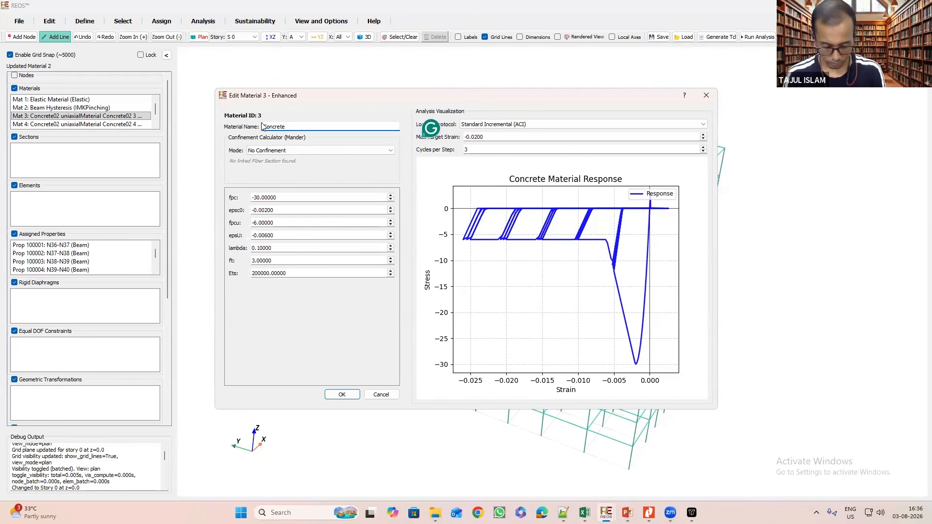
type(" Unconfined")
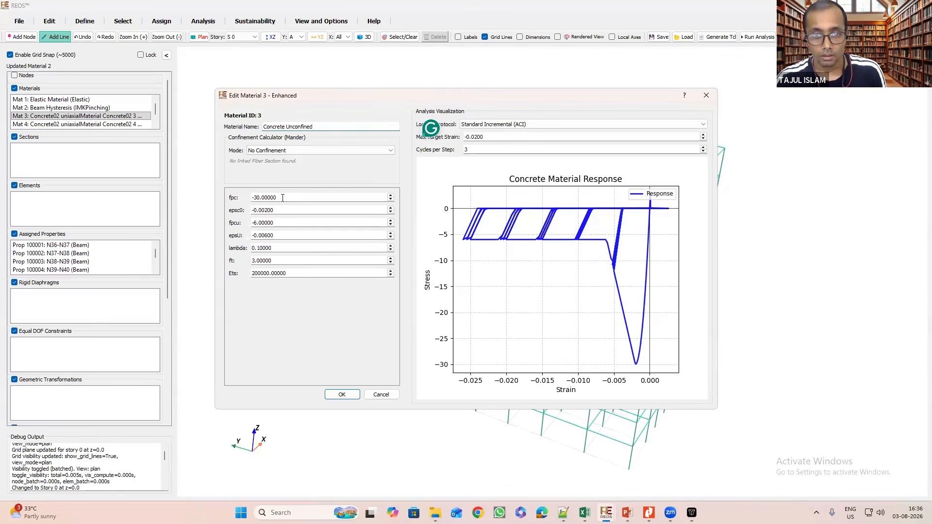
Set the ultimate strain epsU of the Concrete Unconfined material to -0.004.
left_click_drag(277, 197, 225, 197)
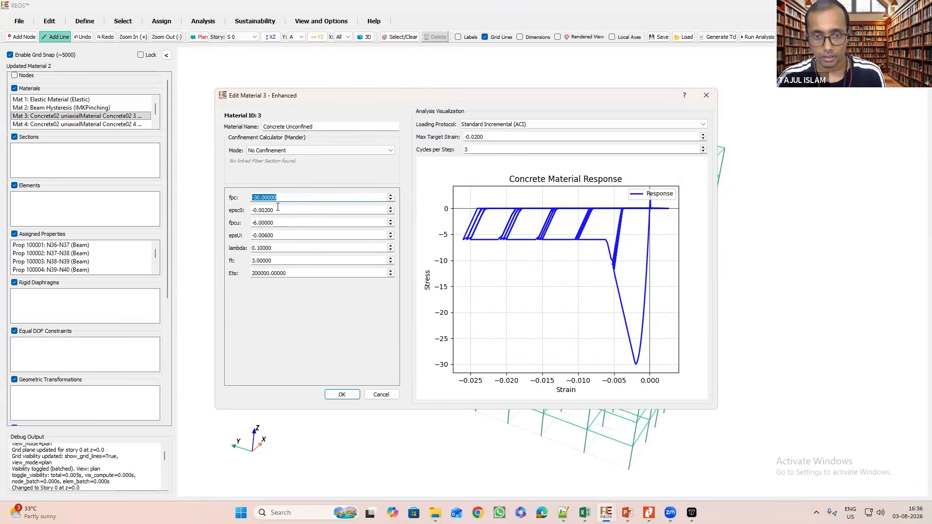
left_click_drag(280, 222, 254, 224)
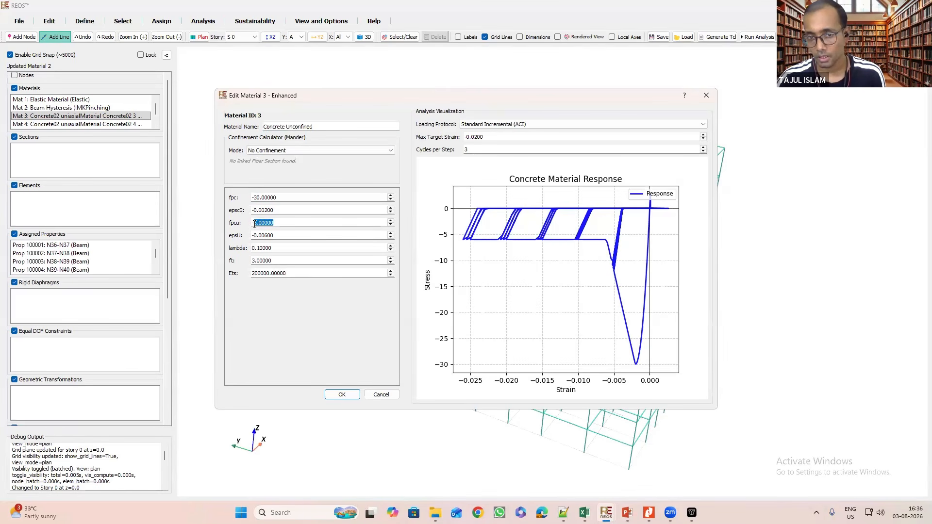
left_click_drag(275, 236, 266, 236)
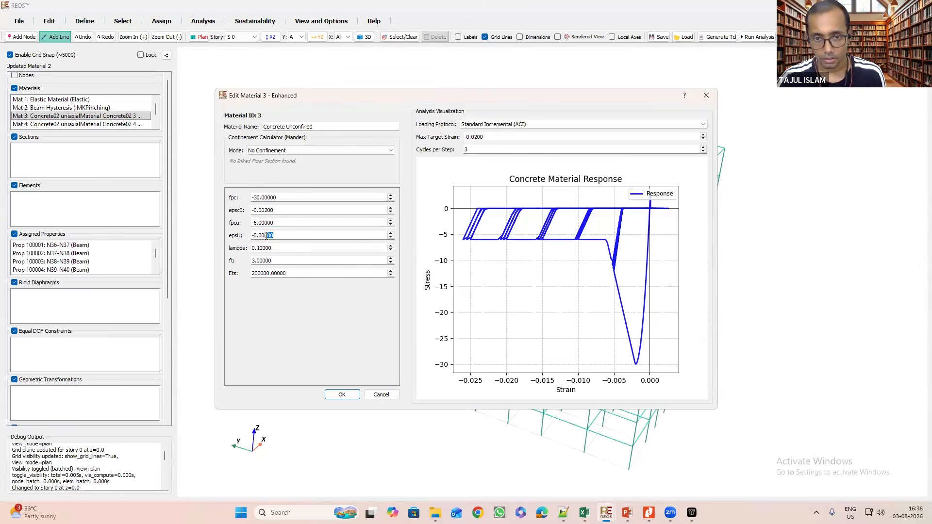
type("3")
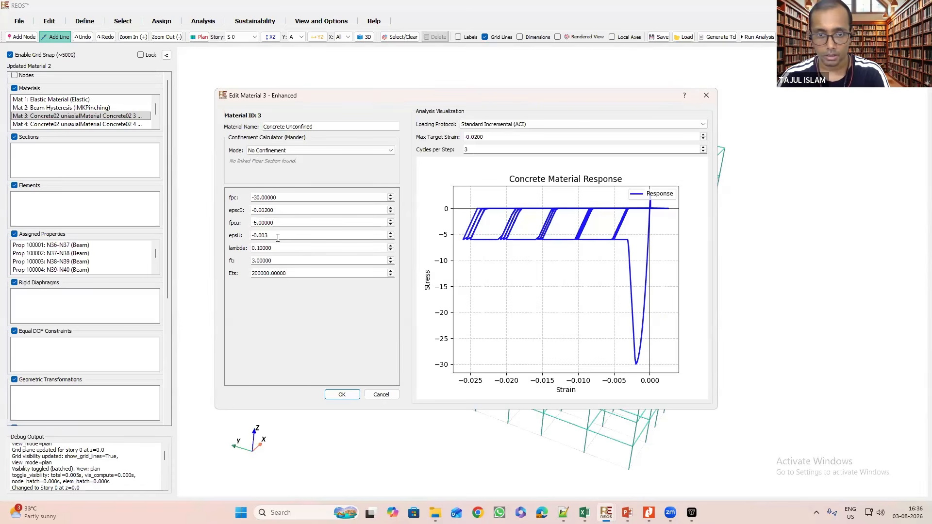
key("BackSpace")
type("4")
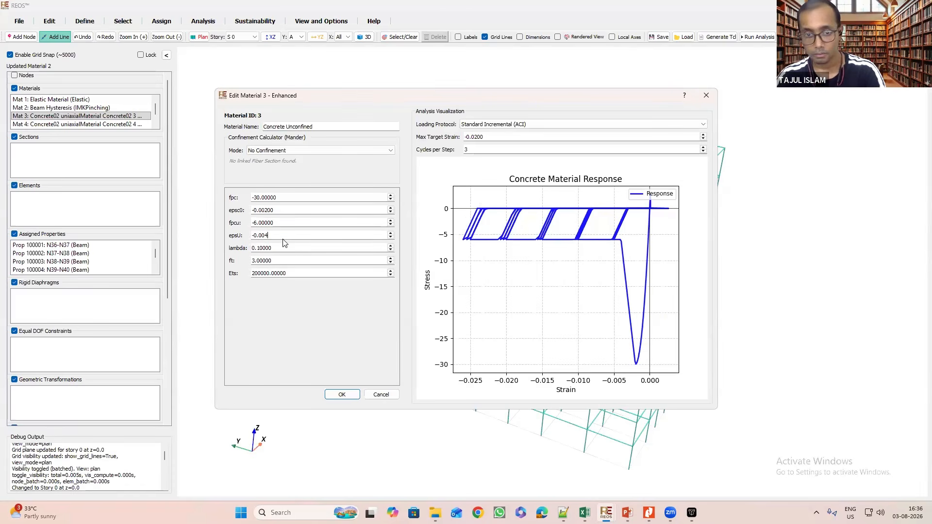
Set ft to 0 and Ets to 2000 for the Concrete Unconfined material and accept the changes.
left_click(257, 248)
left_click_drag(273, 248, 247, 247)
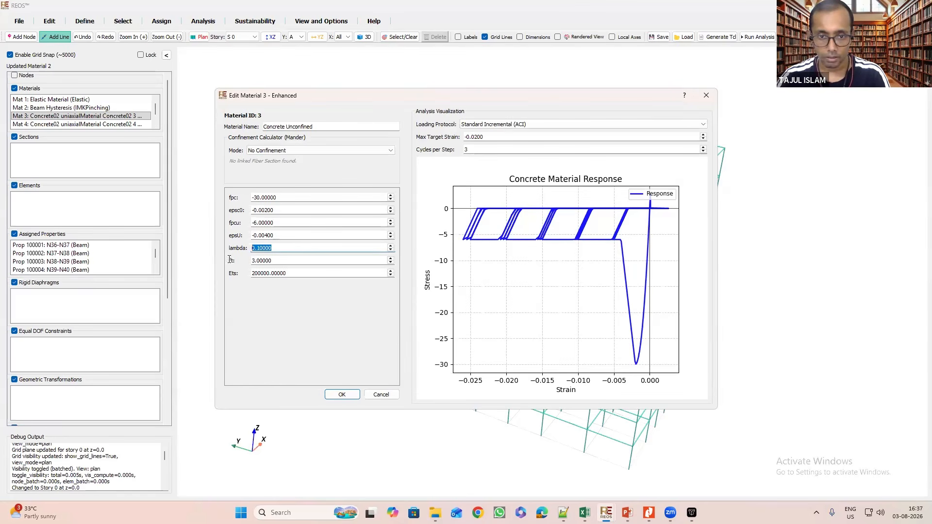
key("Tab")
type("0")
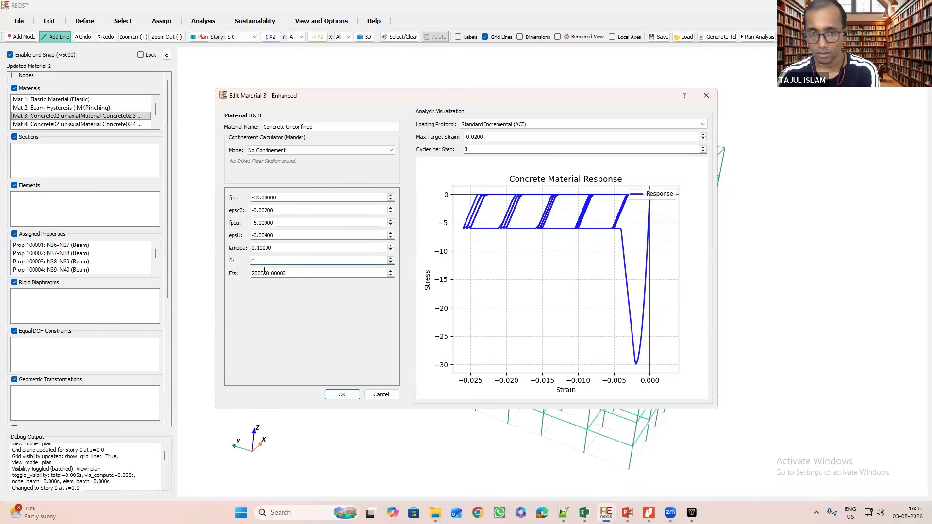
left_click(266, 272)
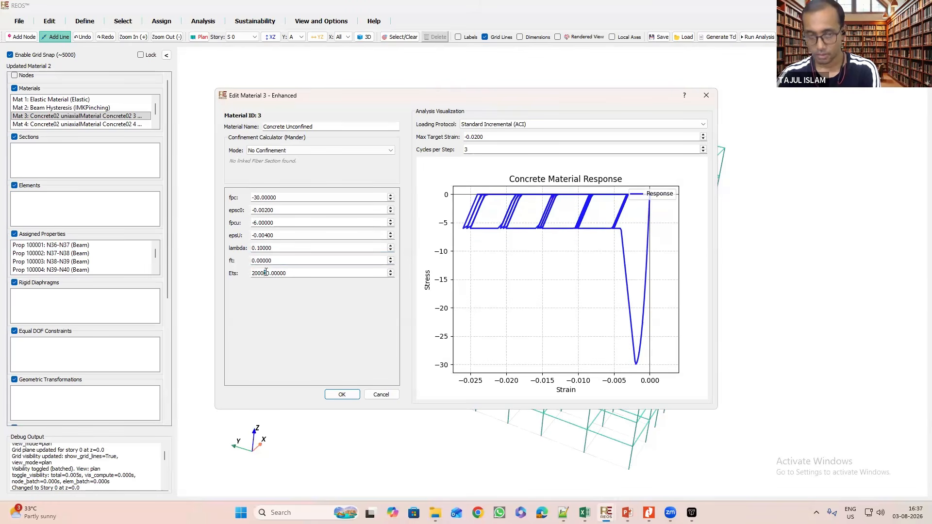
left_click(342, 395)
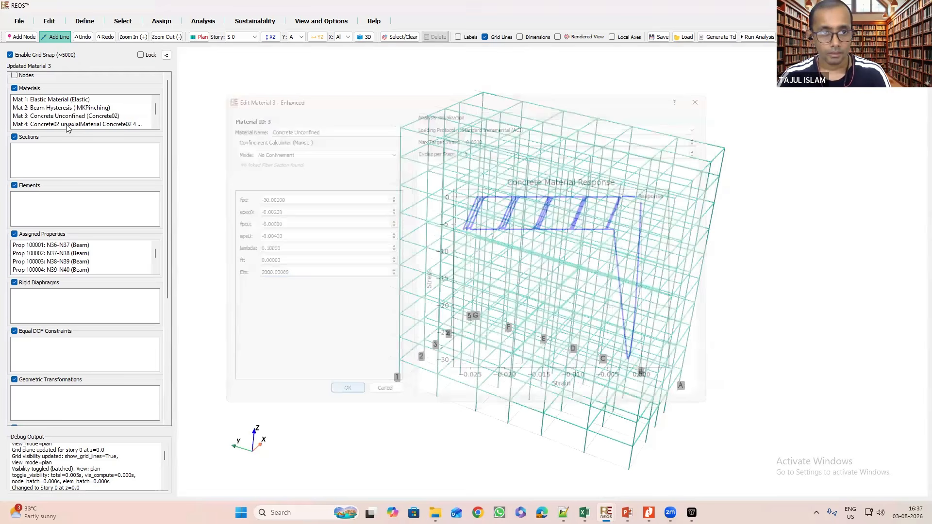
double_click(81, 127)
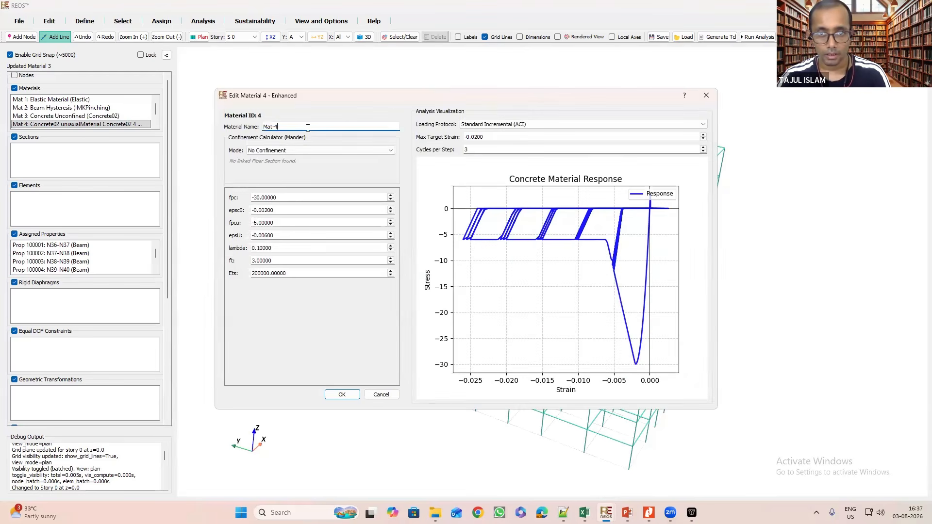
left_click_drag(308, 128, 245, 130)
type("Co")
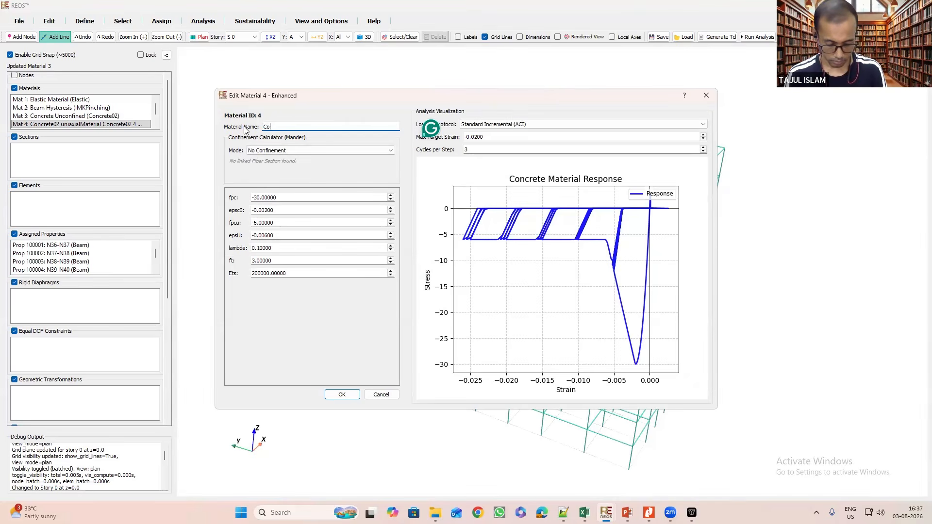
type("n")
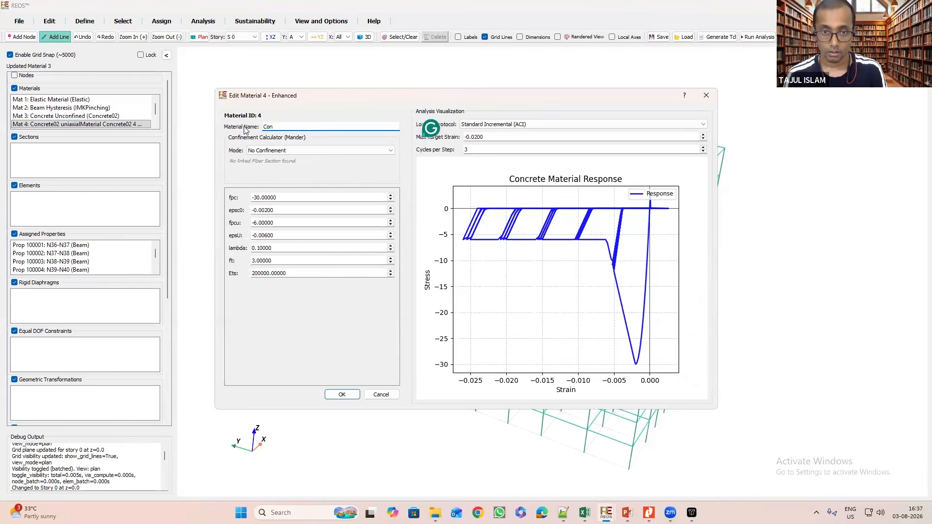
type("finm")
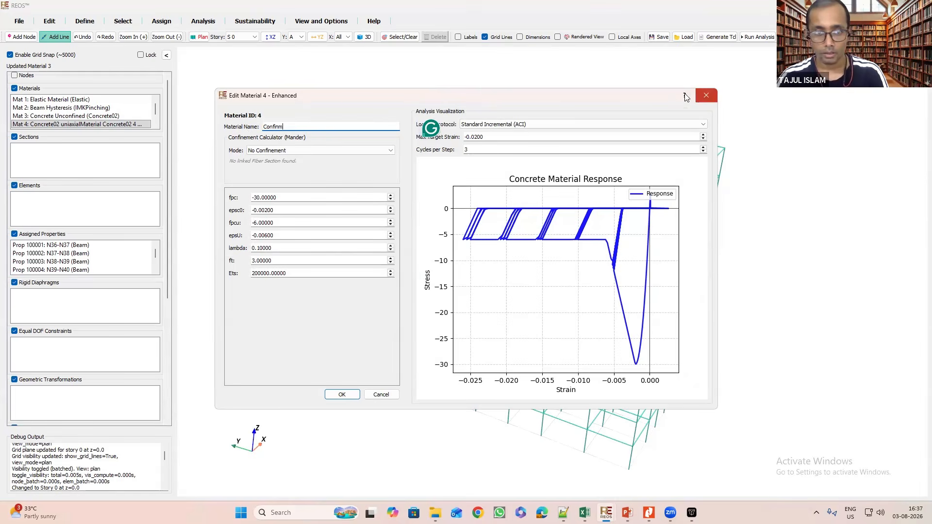
left_click(705, 95)
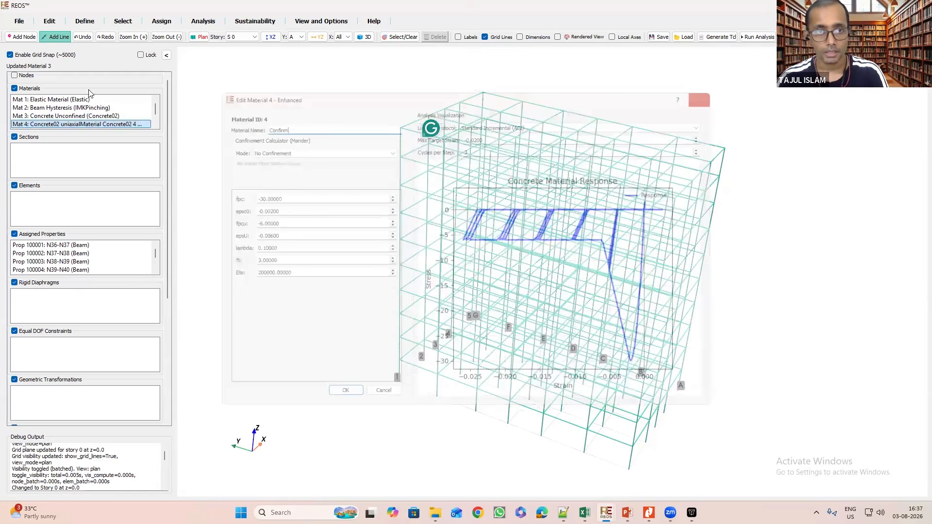
Create a new section of type Fiber in the section library.
left_click(86, 21)
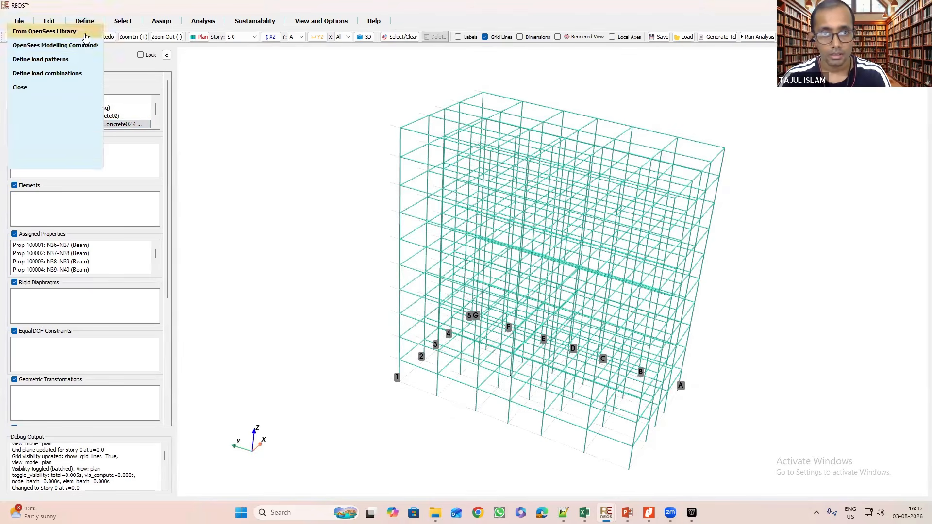
left_click(85, 34)
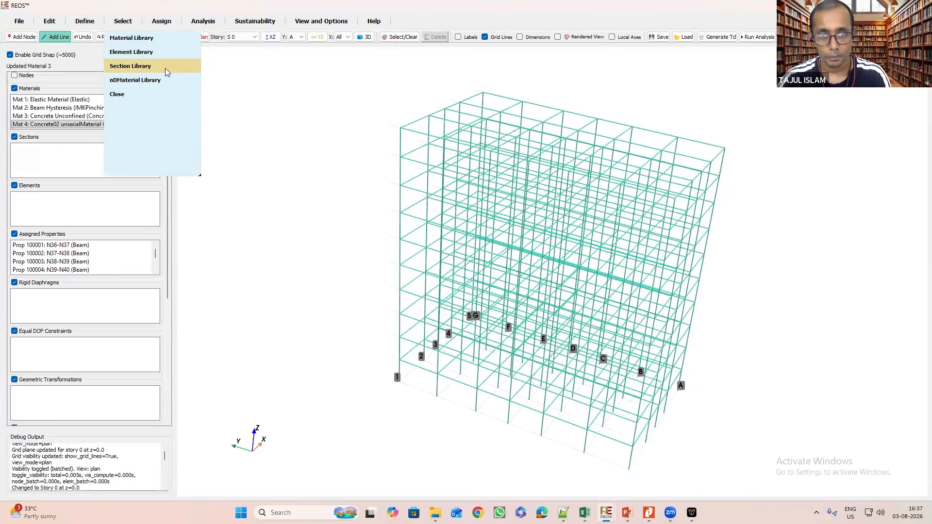
left_click(166, 69)
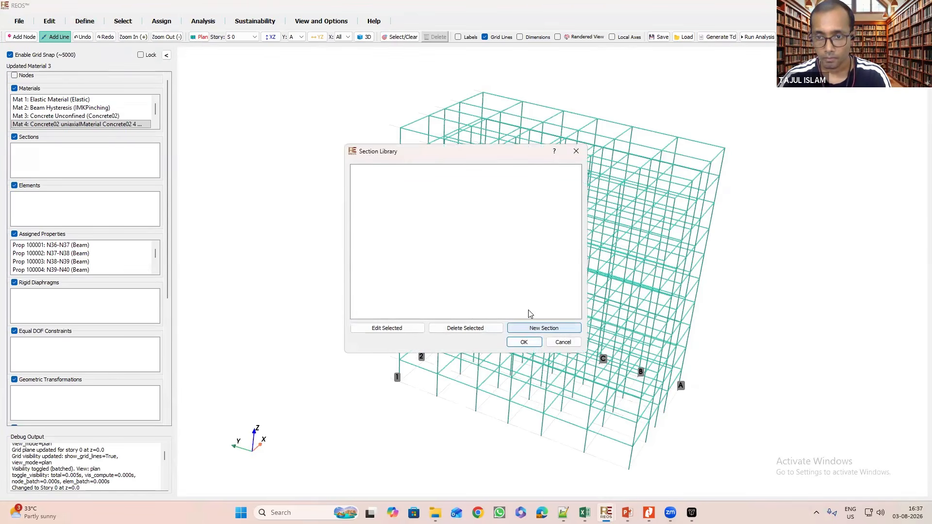
left_click(530, 326)
left_click(459, 264)
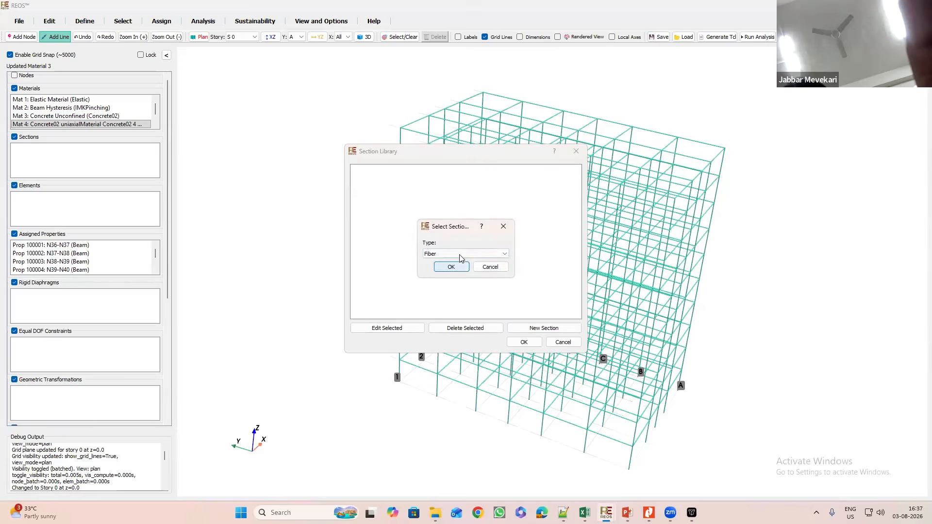
left_click(451, 266)
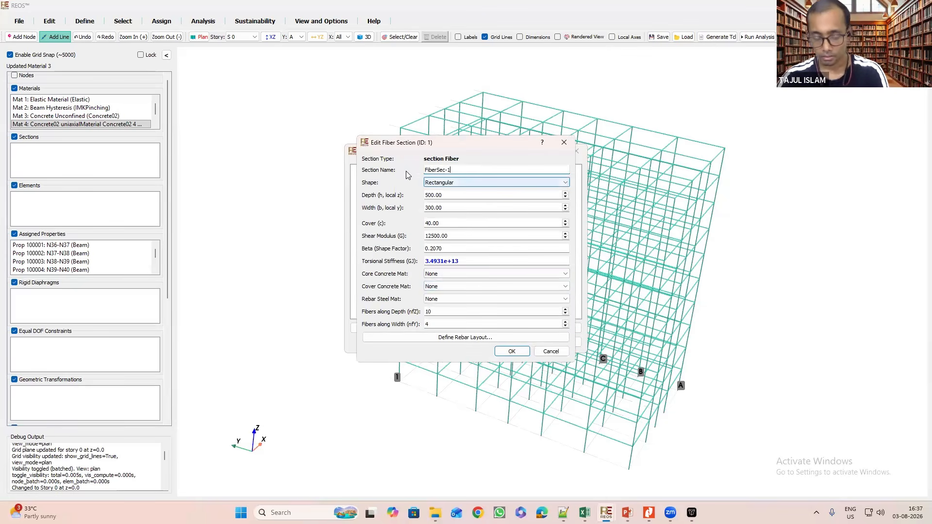
Name the new fiber section Fiber and try to accept it.
key("ctrl+a")
type("Fi")
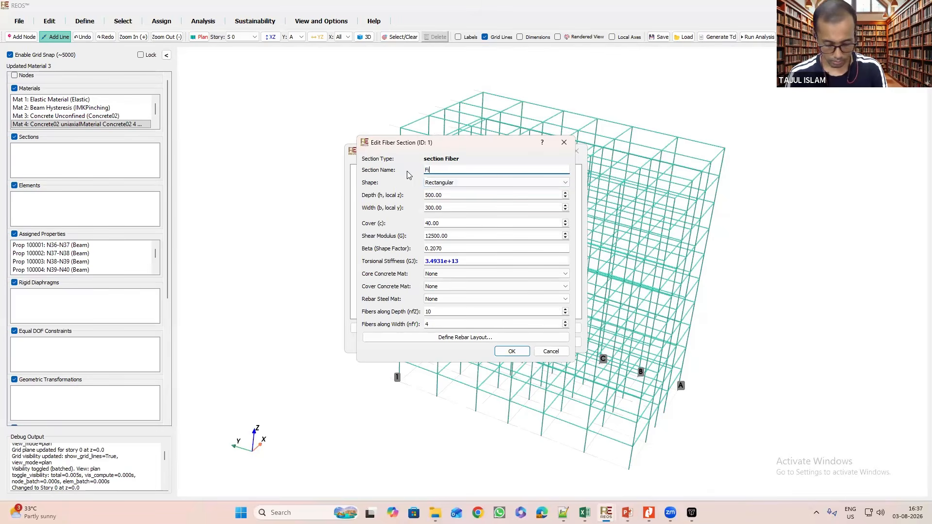
left_click(512, 351)
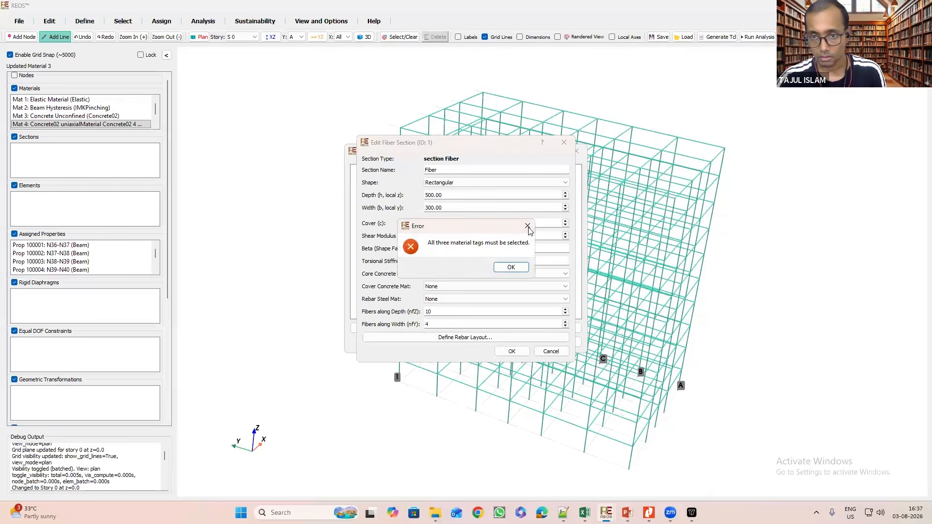
left_click(532, 228)
Assign Concrete02_4 as core concrete, Concrete Unconfined as cover concrete and Hysteretic_6 as rebar steel for the fiber section.
left_click(453, 275)
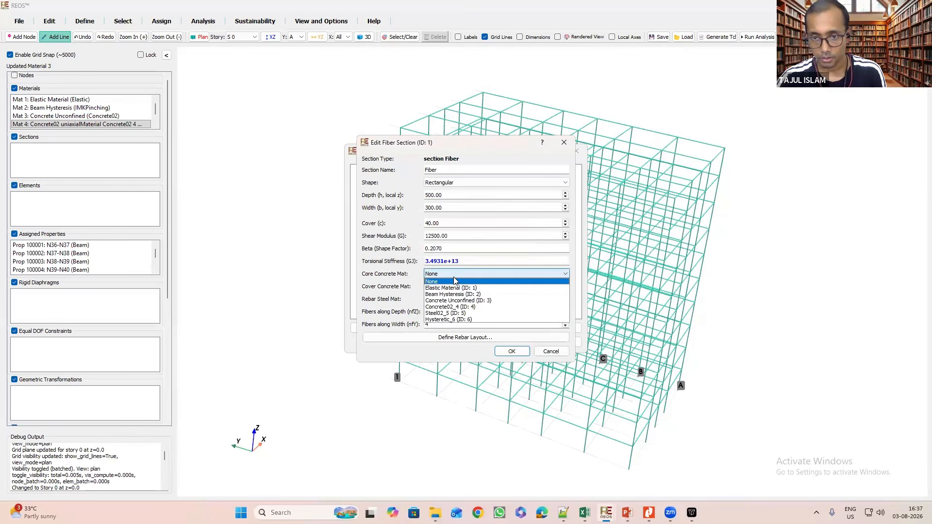
left_click(453, 306)
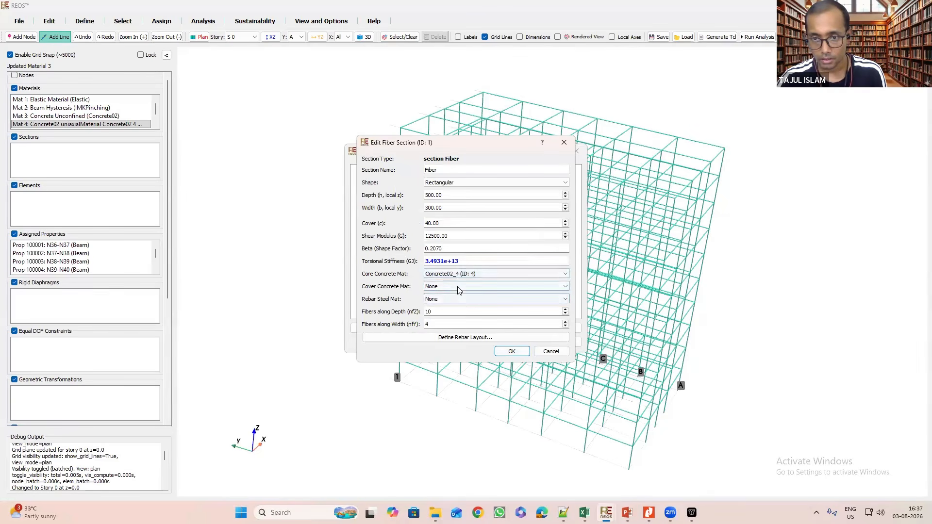
left_click(464, 286)
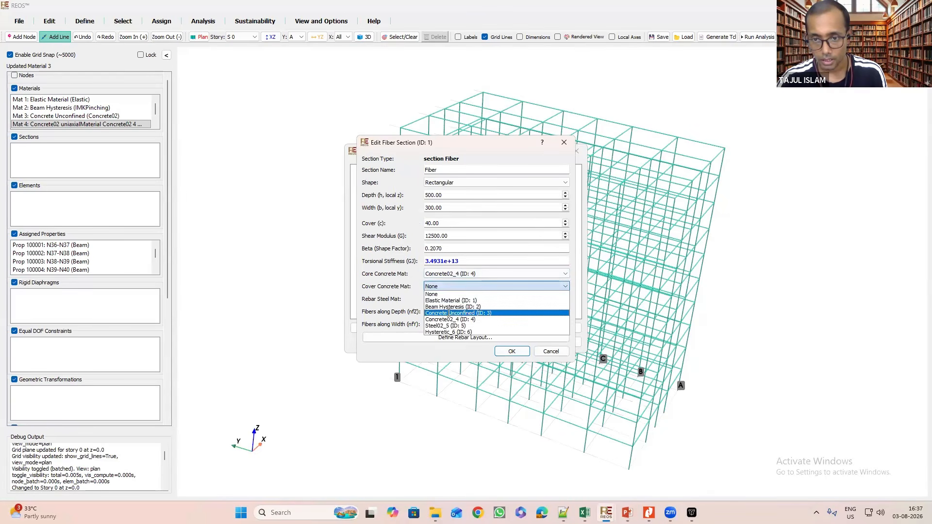
left_click(453, 313)
left_click(444, 300)
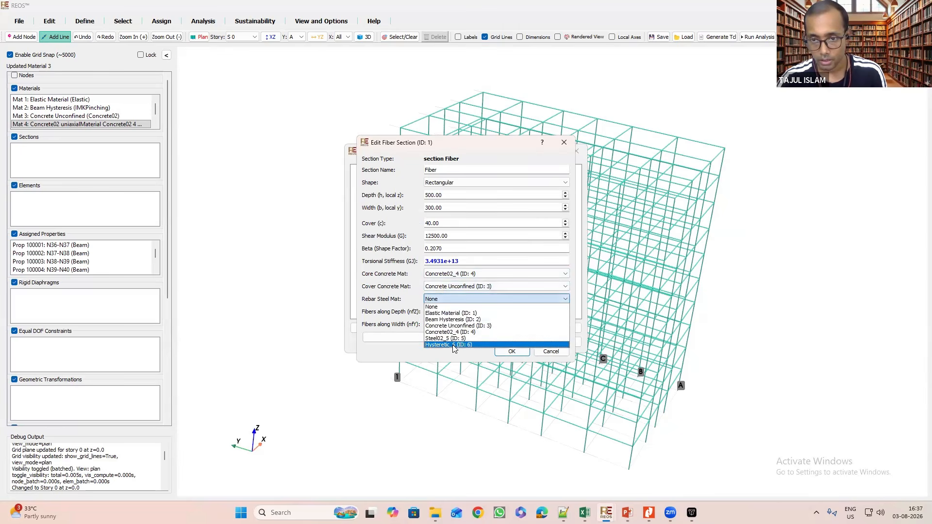
left_click(449, 345)
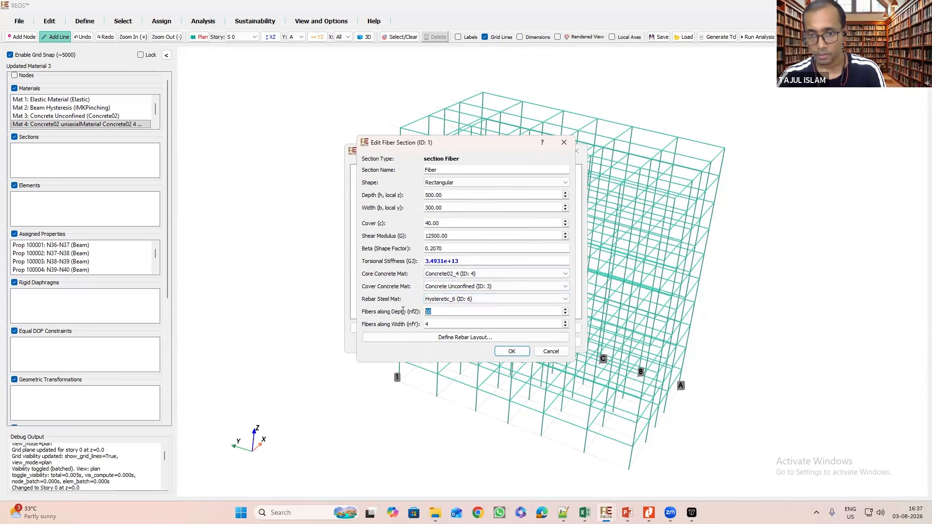
Set the fibers along depth and along width to 3 each for the fiber section.
type("3")
key("Tab")
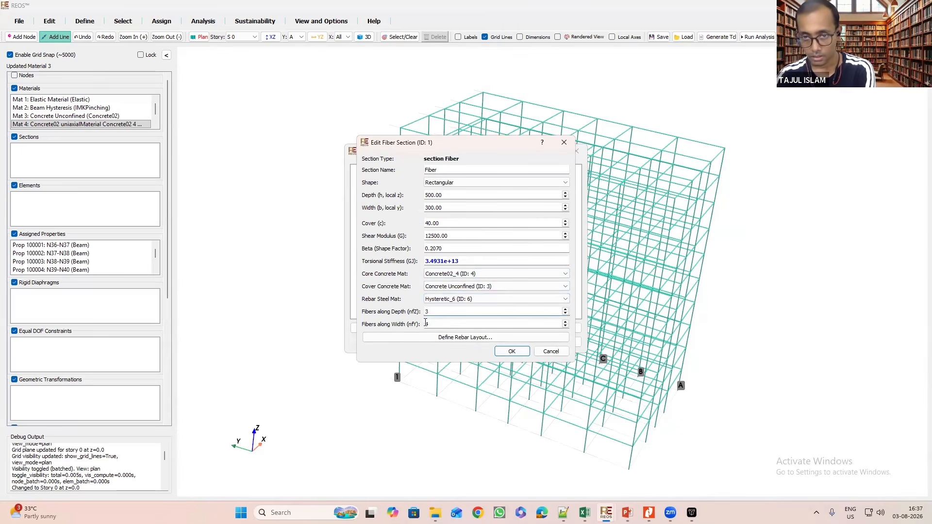
type("3")
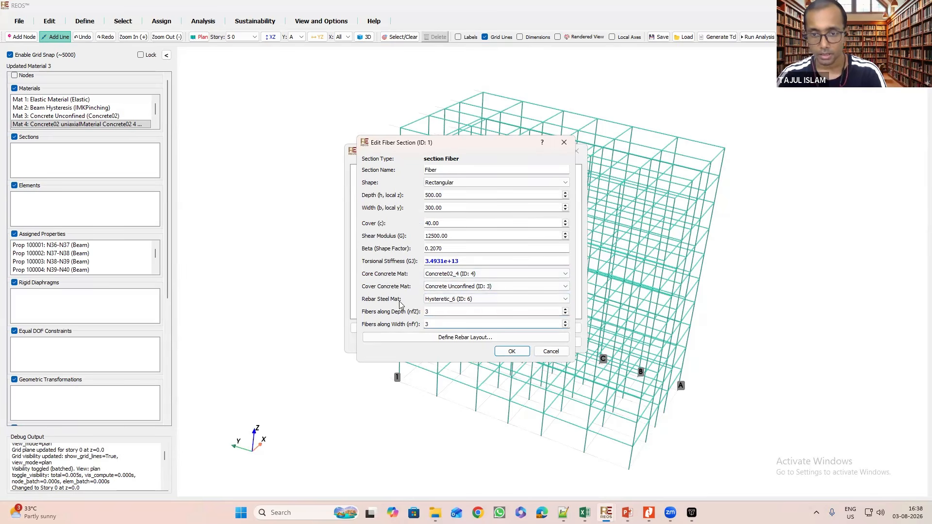
left_click(461, 337)
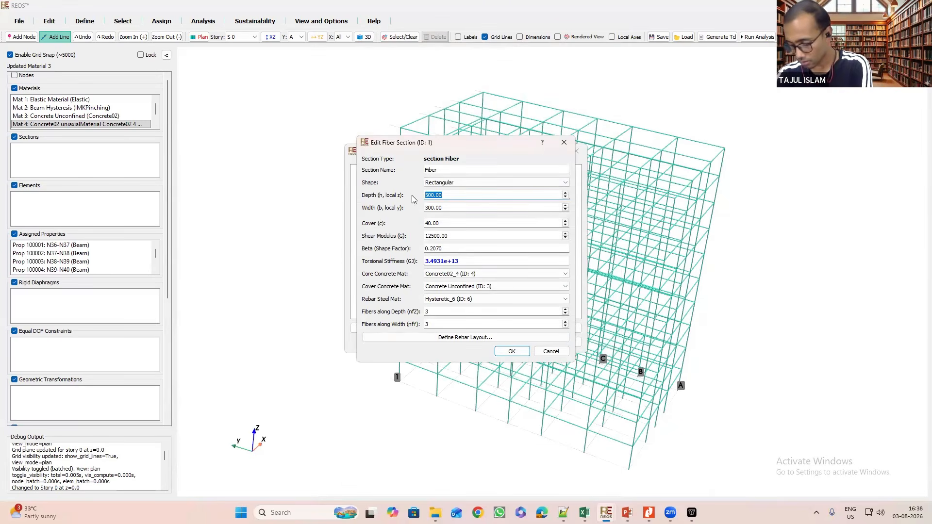
Set the rectangular fiber section's depth and width to 450 each.
type("450")
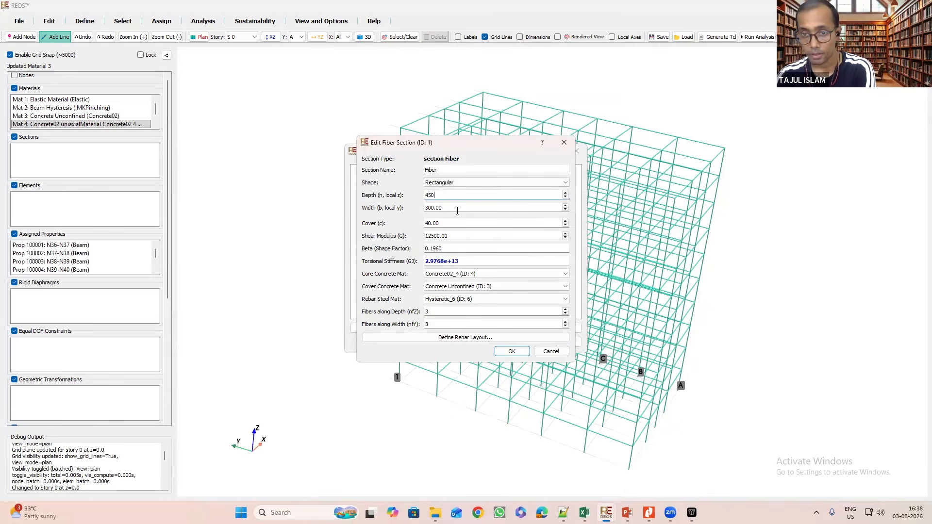
left_click_drag(456, 208, 399, 214)
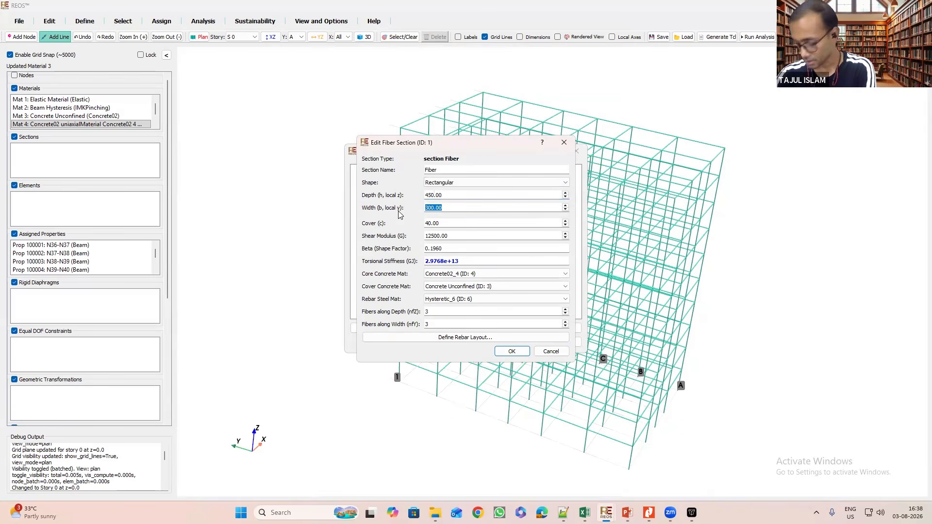
type("450")
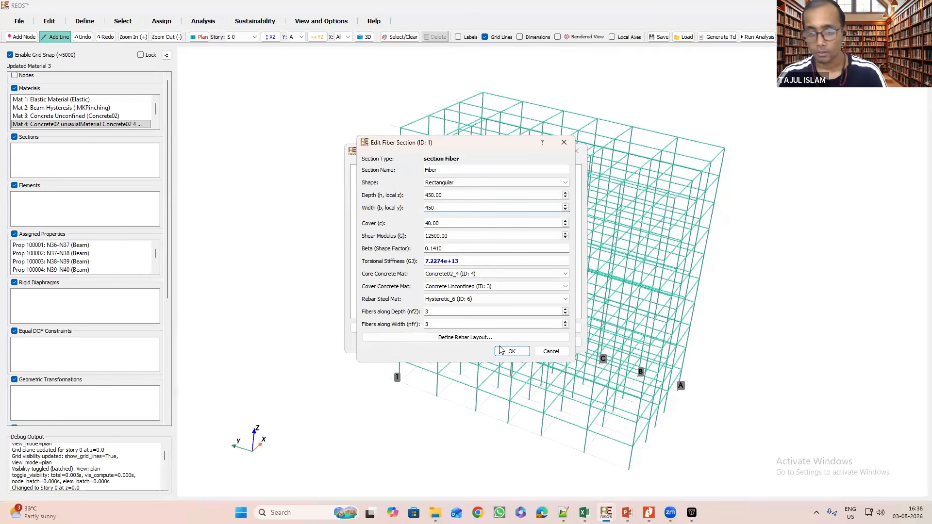
Open the fiber section's rebar layout definition and enable a symmetric layout with all faces.
left_click(477, 337)
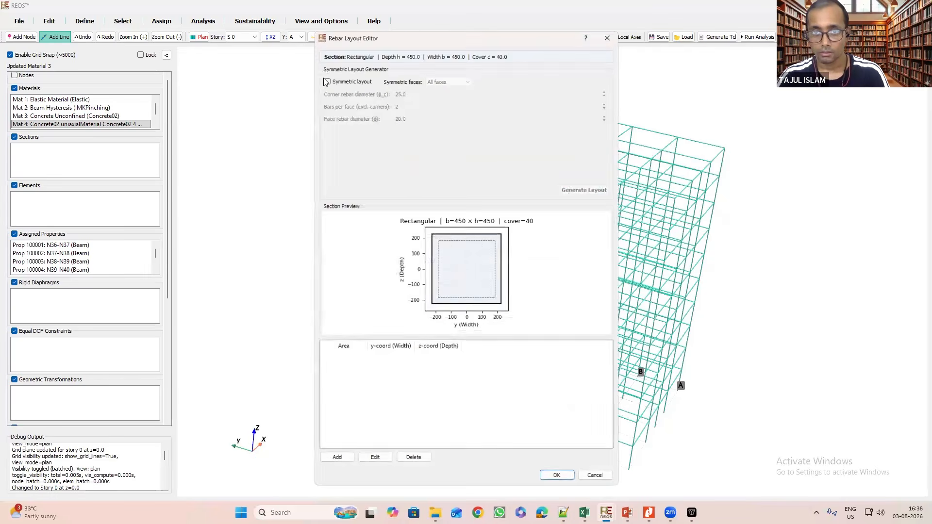
left_click(325, 78)
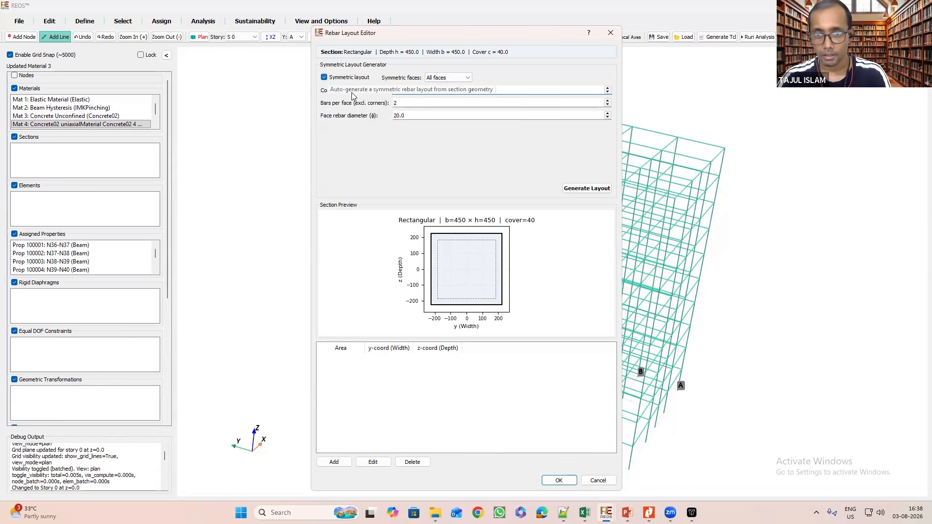
left_click(324, 78)
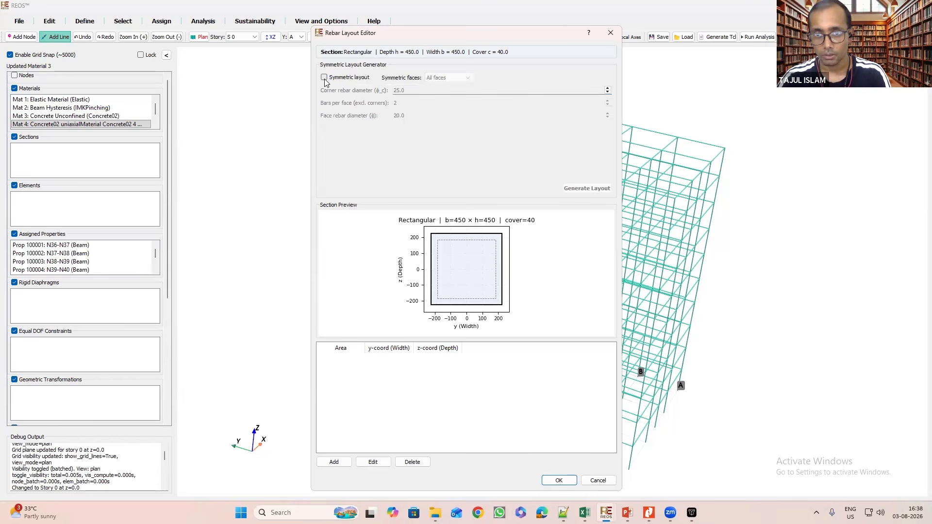
left_click(324, 78)
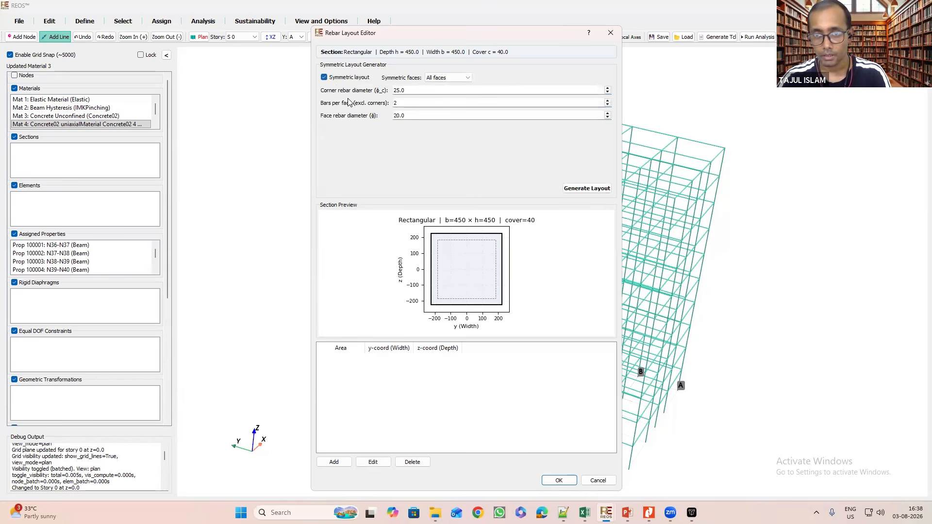
left_click(452, 78)
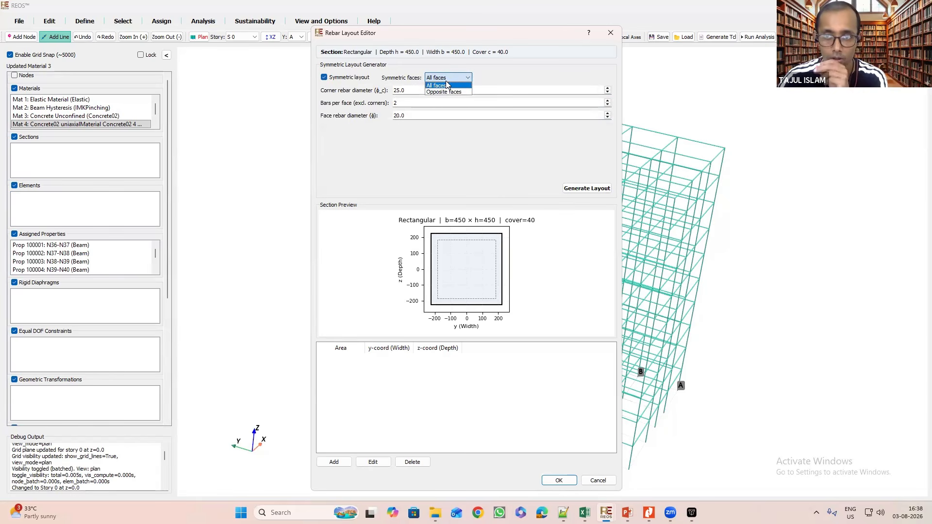
left_click(356, 99)
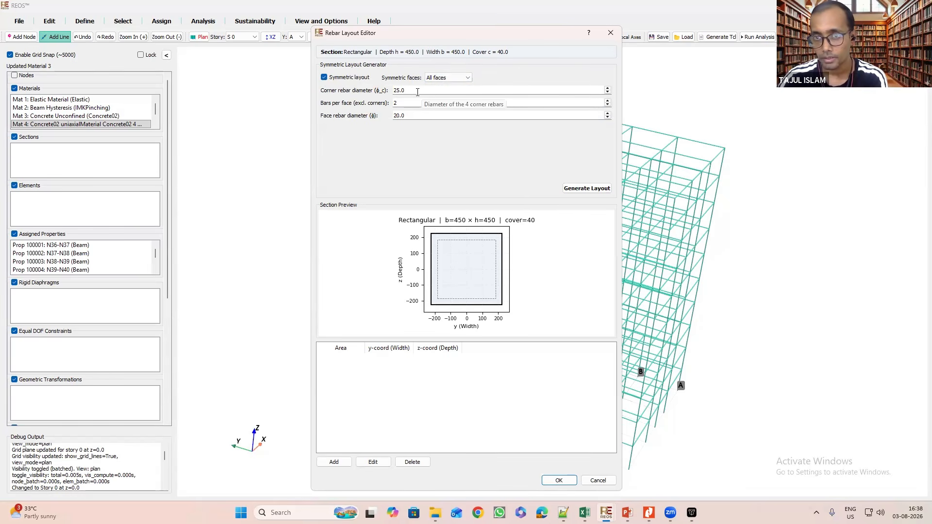
Set the corner rebar diameter to 20 for the symmetric rebar layout.
left_click_drag(417, 92, 382, 89)
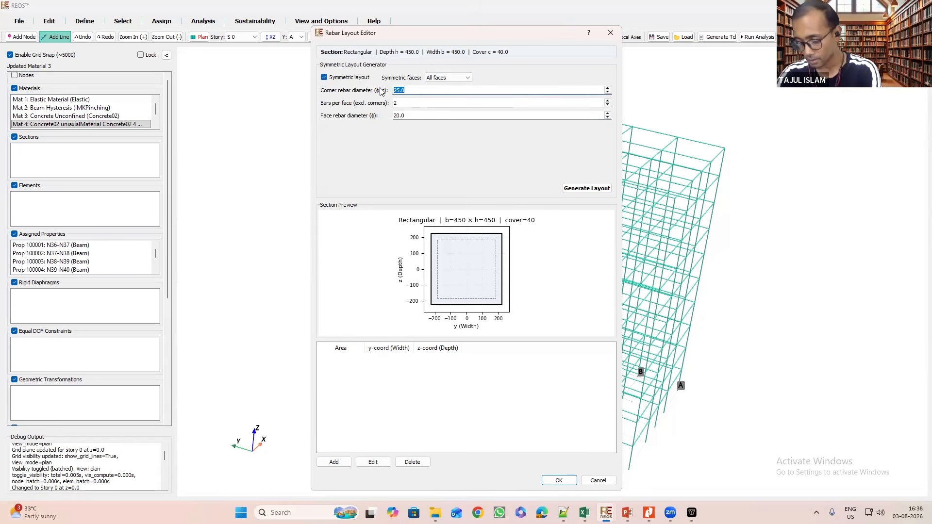
type("20")
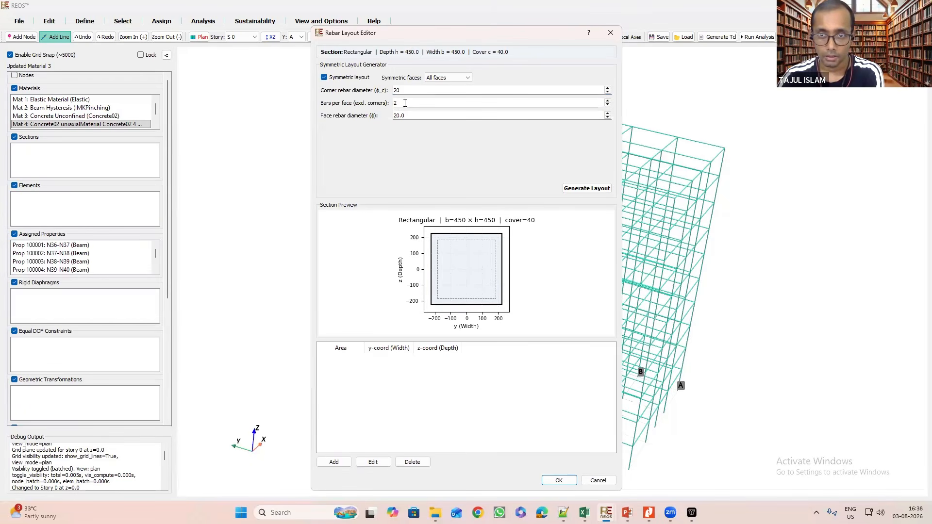
left_click_drag(405, 103, 391, 103)
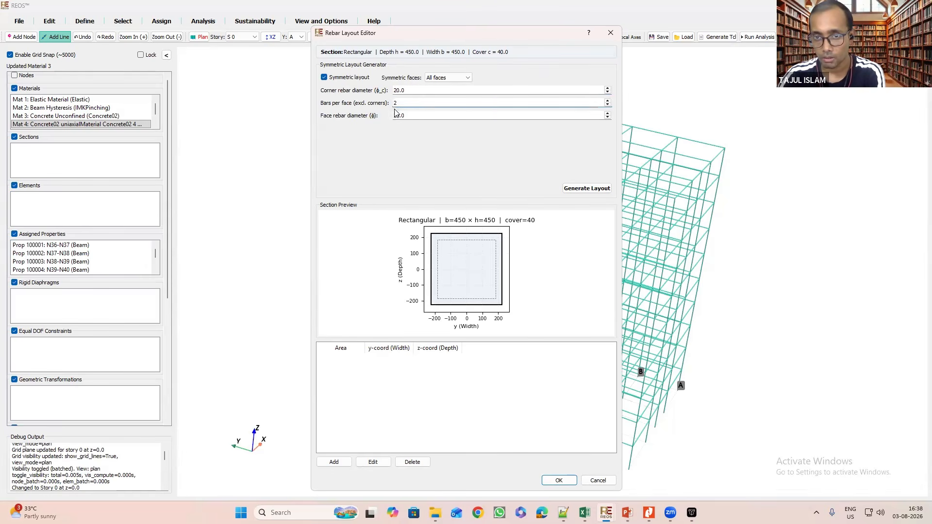
key("Tab")
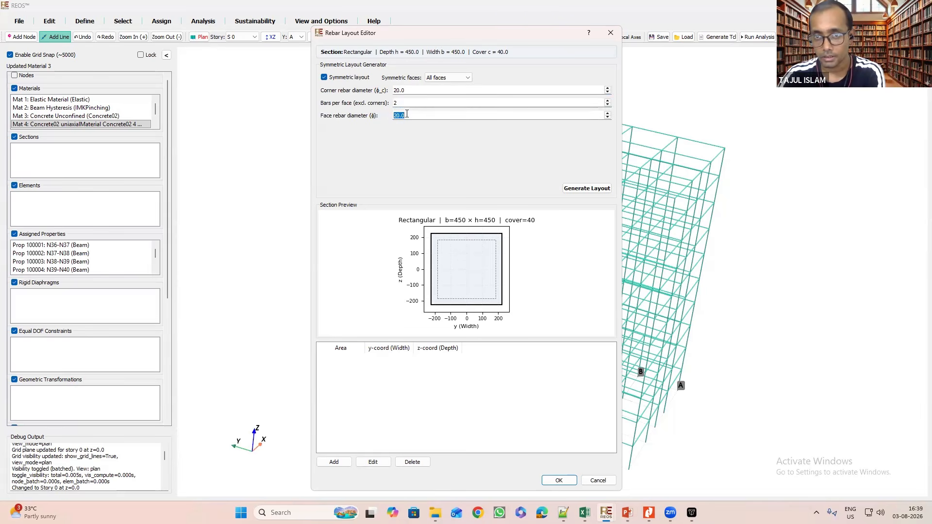
left_click_drag(405, 89, 398, 90)
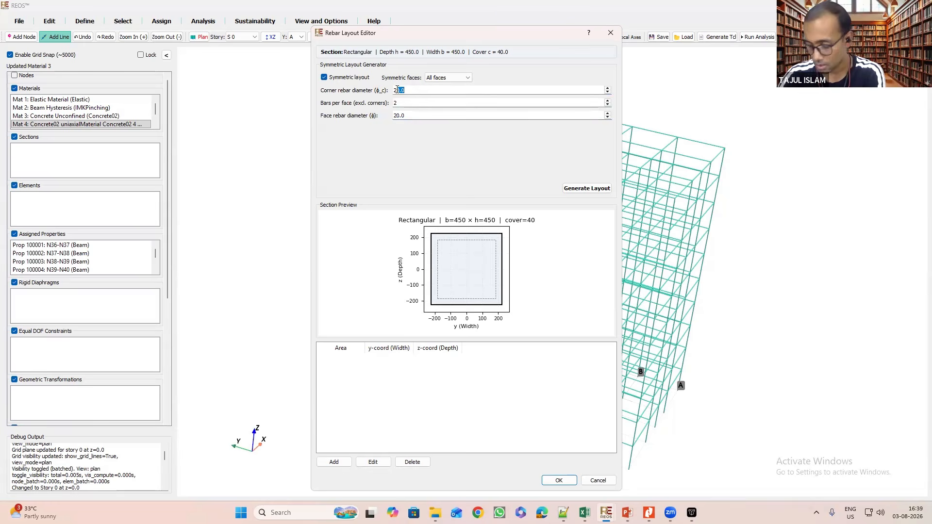
Generate the symmetric rebar layout with 25 mm corner bars and save the 450 × 450 fiber section.
type("5")
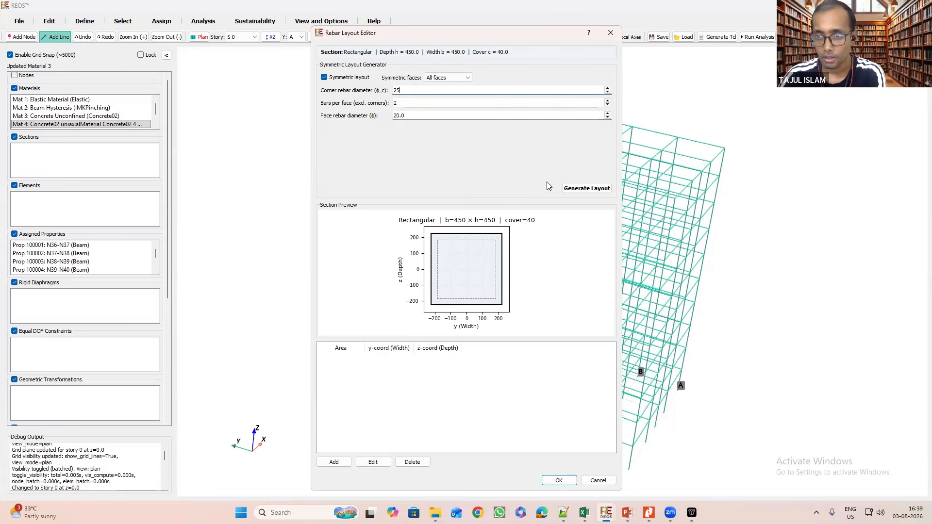
left_click(585, 189)
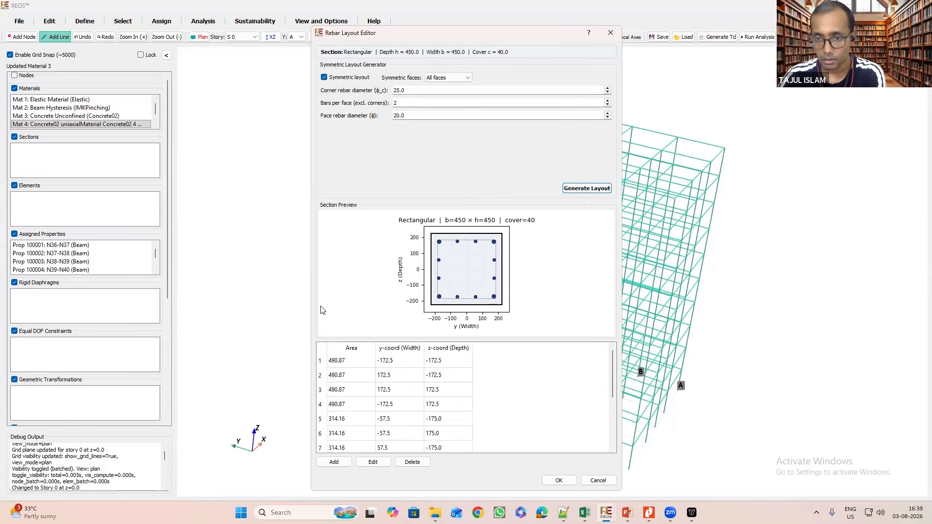
left_click(559, 480)
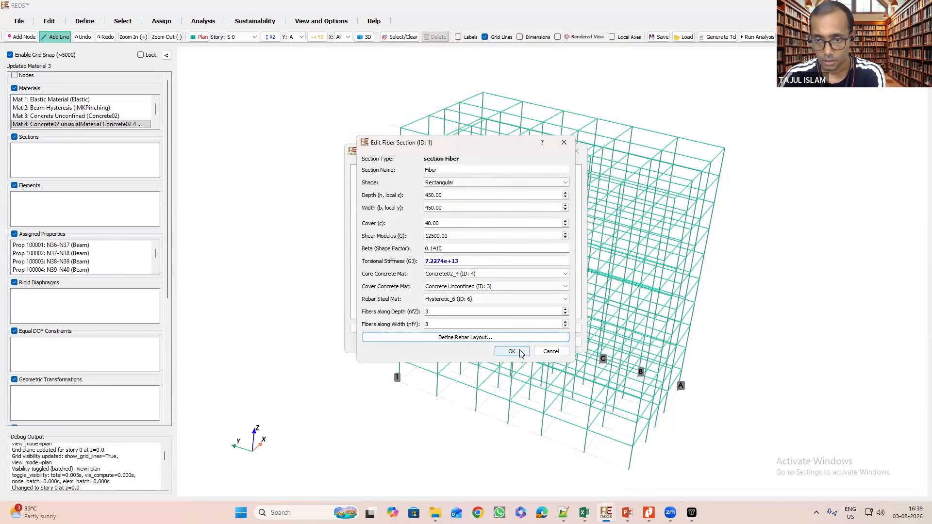
left_click(511, 351)
left_click(524, 343)
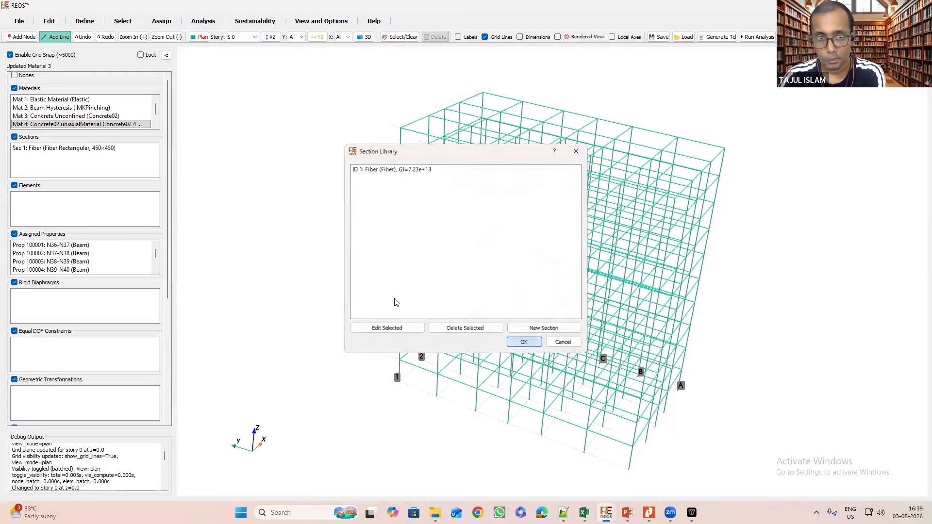
Reopen the fiber section and review its generated rebar layout and bar coordinates.
double_click(77, 149)
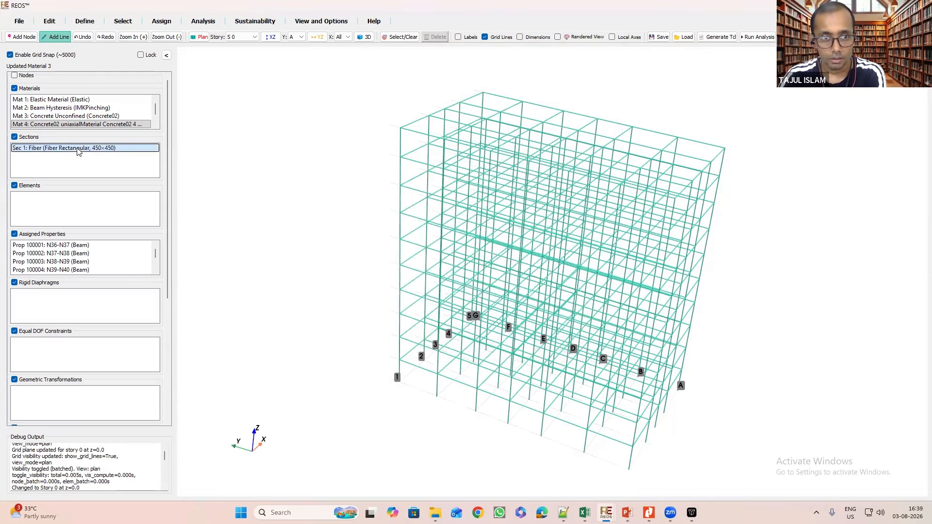
left_click(471, 341)
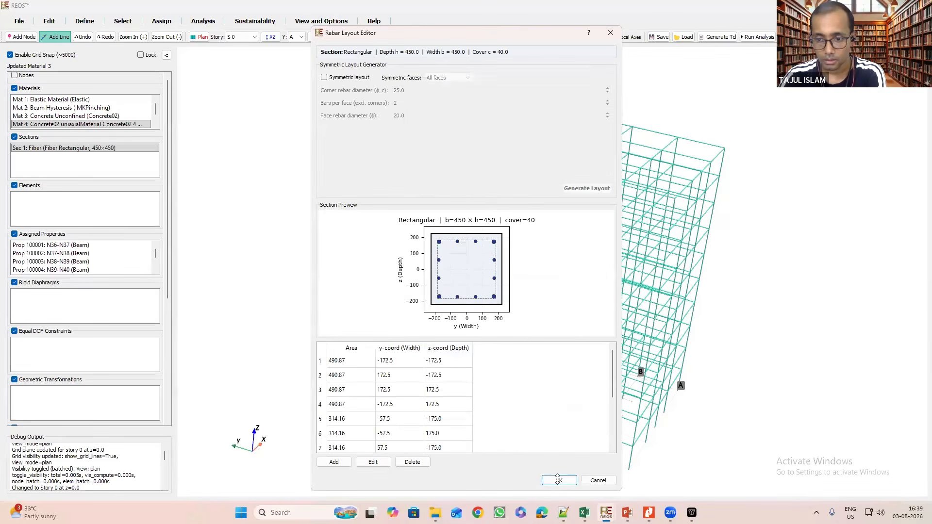
left_click(559, 480)
left_click(508, 353)
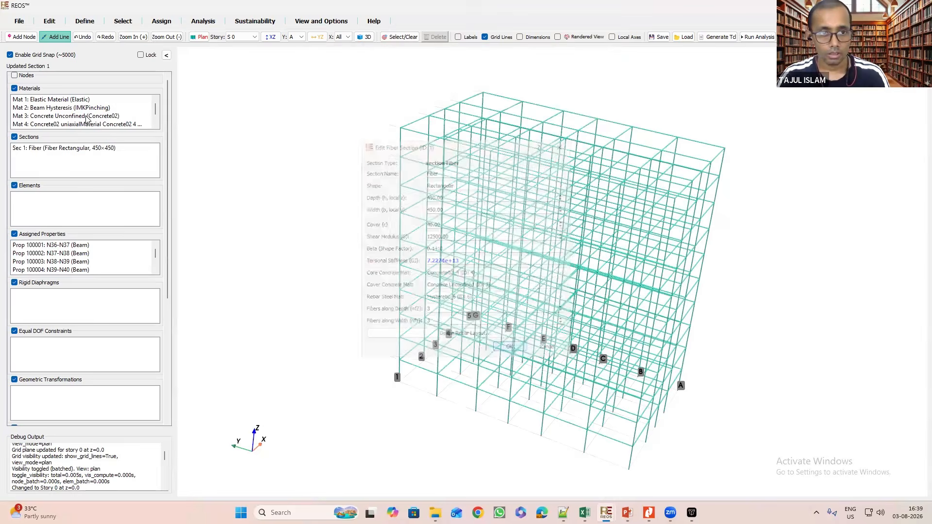
Rename material 4 as Concrete Confined.
double_click(49, 125)
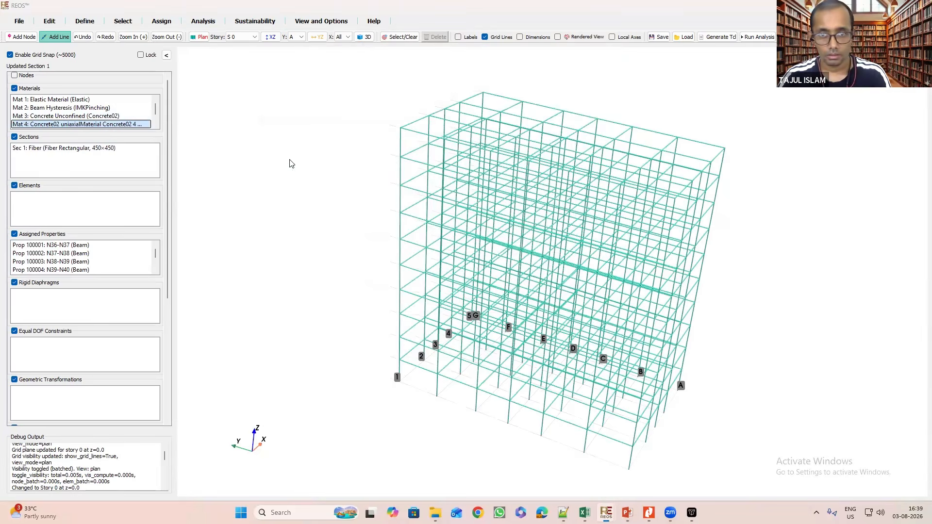
key("ctrl+a")
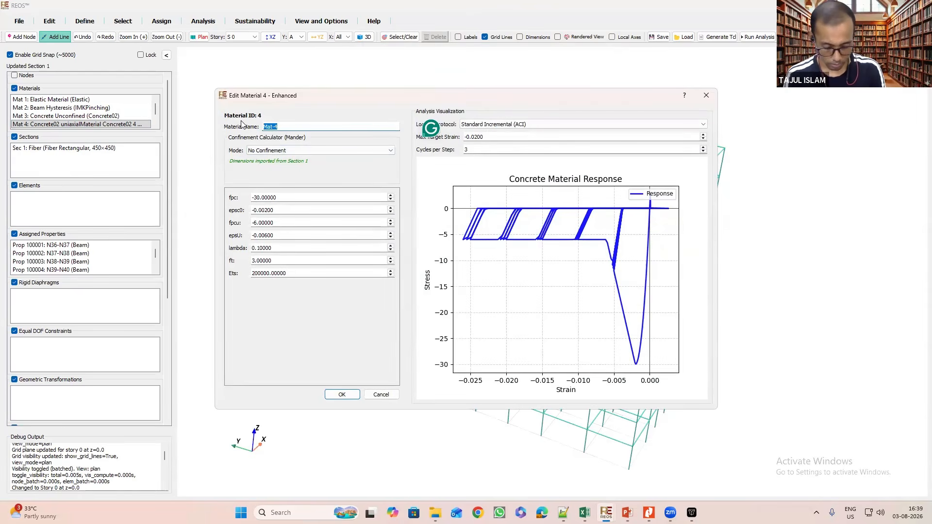
type("Concrete Co")
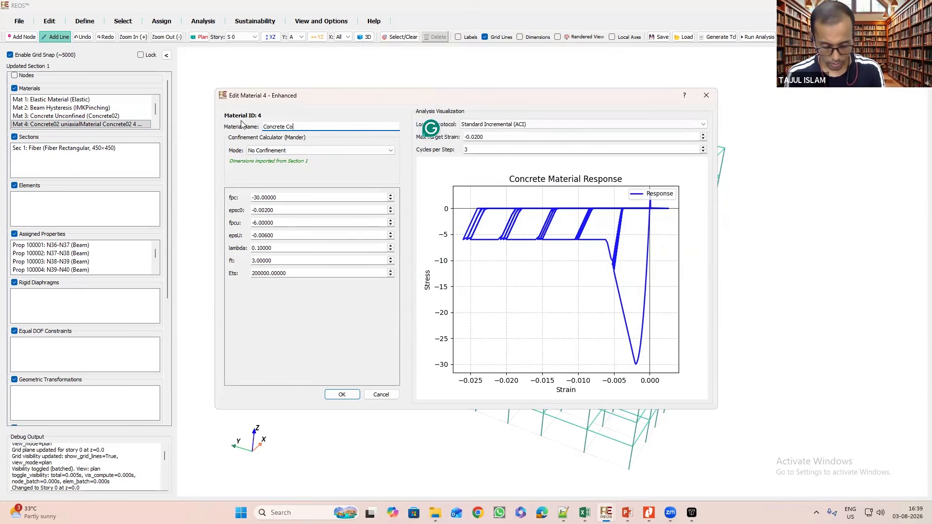
type("nfine")
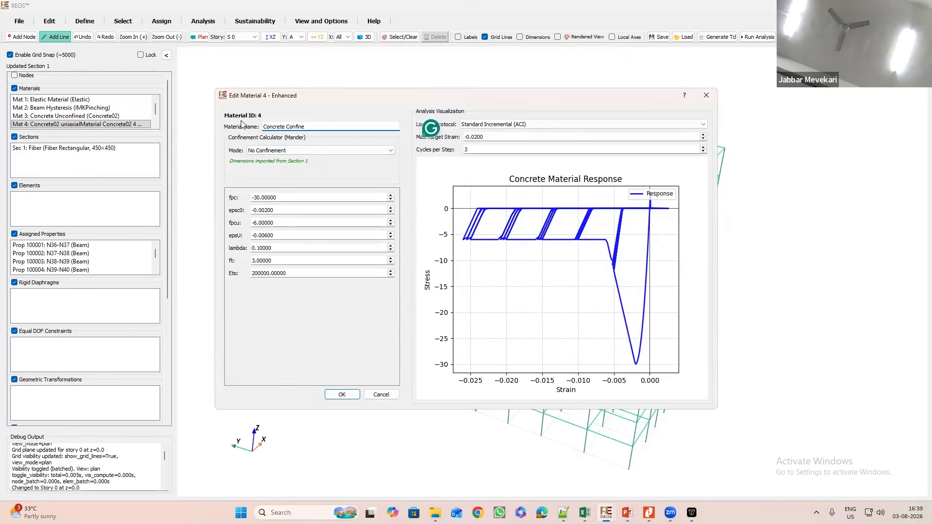
left_click(350, 152)
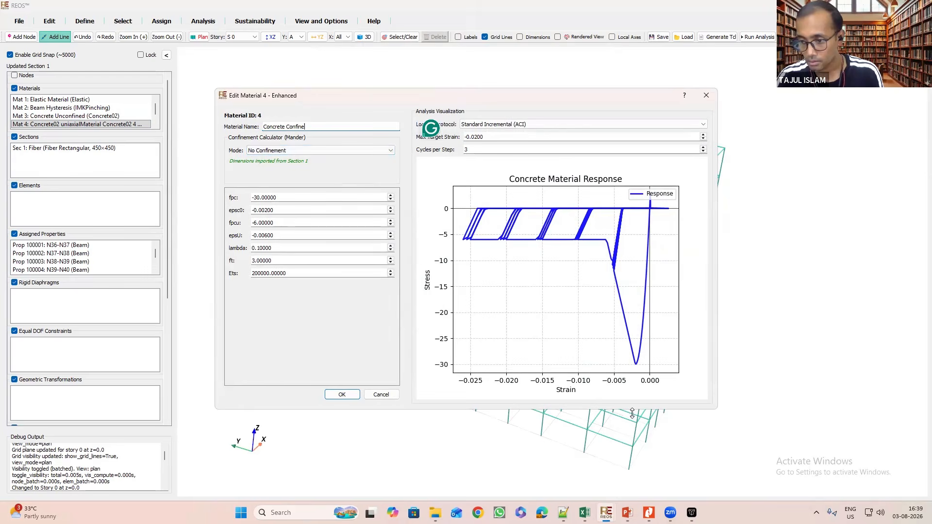
left_click(327, 126)
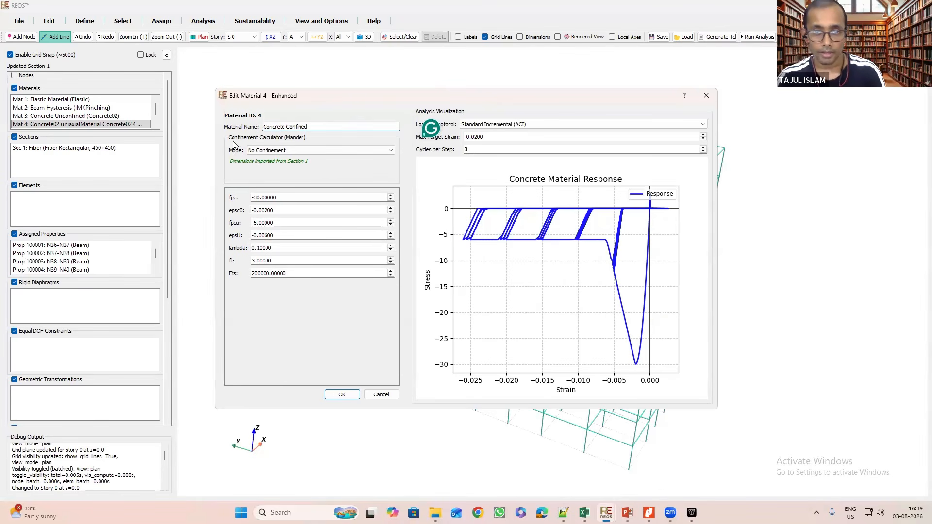
Set the confinement mode to Mander: Rectangular / Square and check the section depth, cover, bar diameter, tie pitch and tie diameter.
left_click(286, 151)
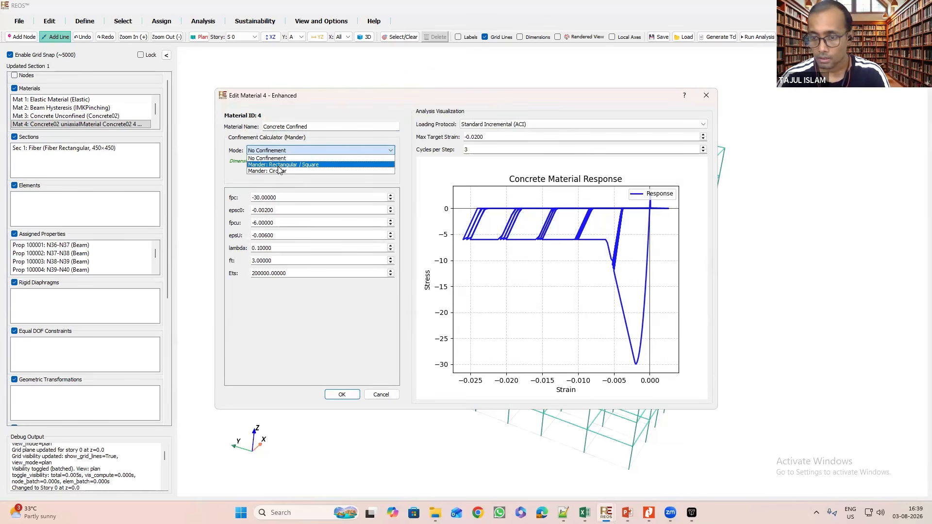
left_click(280, 166)
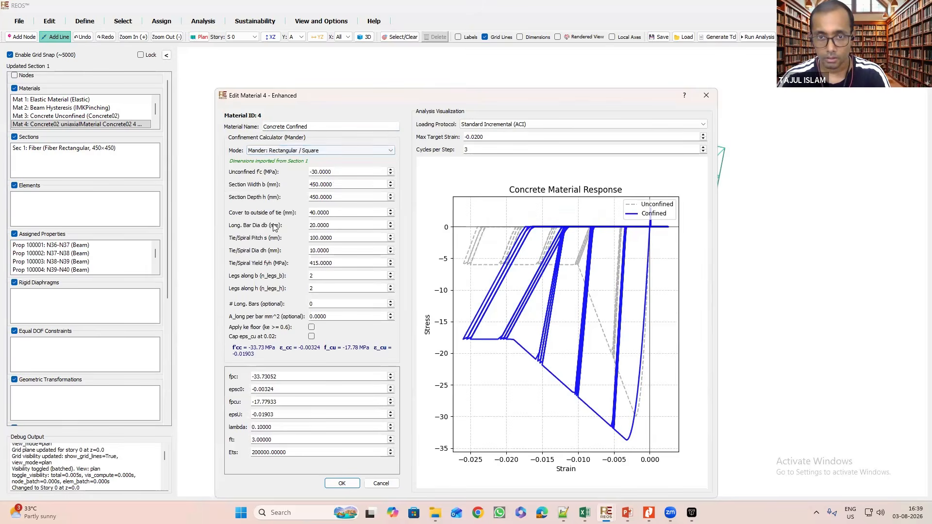
left_click_drag(335, 171, 298, 203)
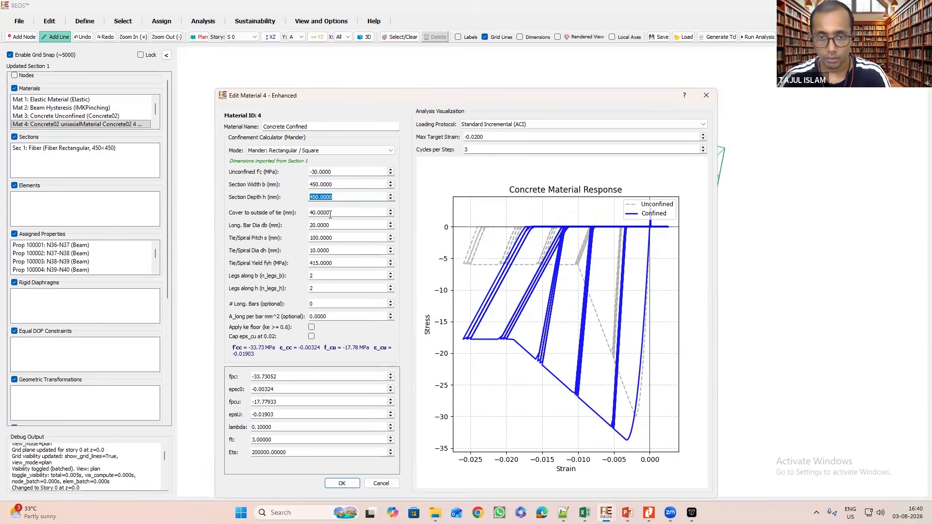
left_click_drag(336, 211, 297, 208)
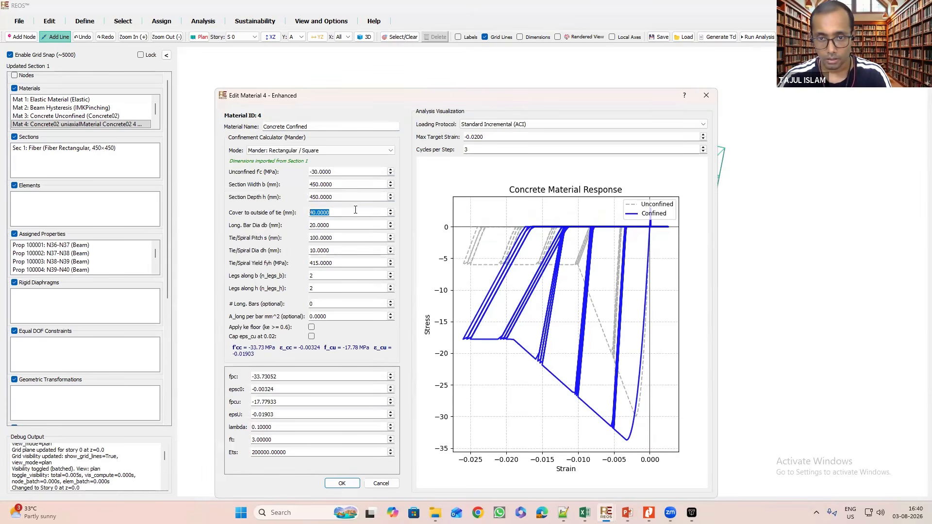
left_click_drag(339, 225, 308, 225)
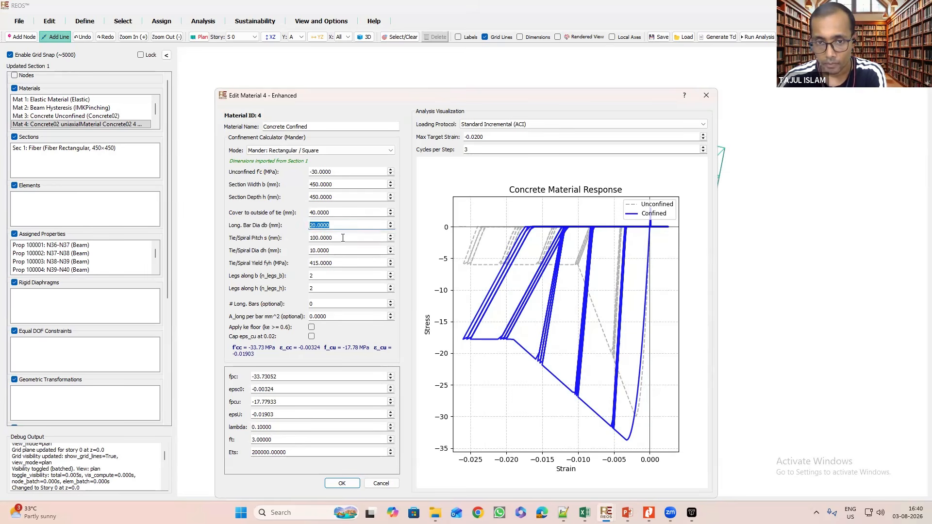
key("Tab")
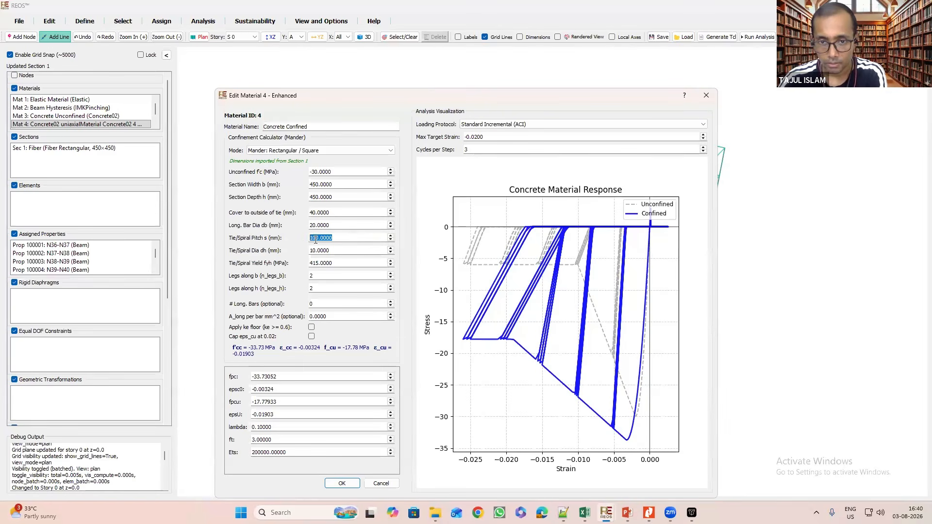
key("Tab")
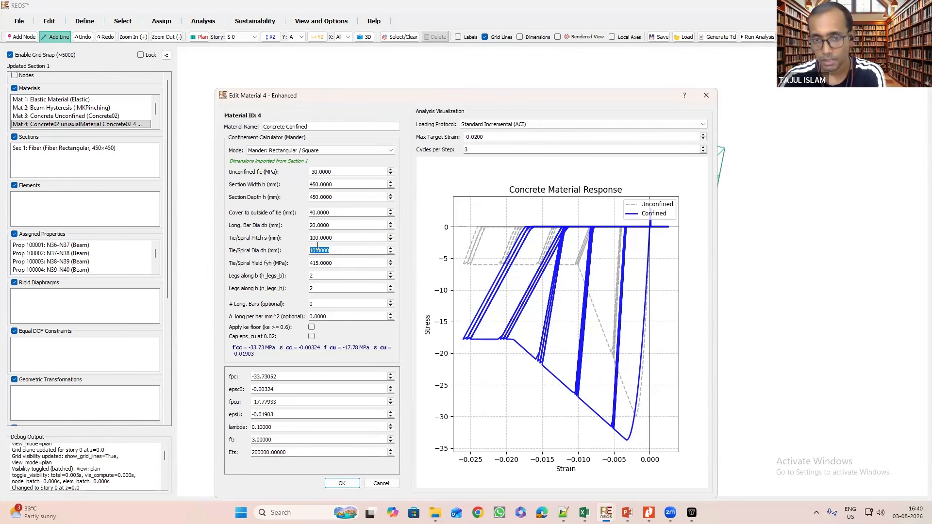
Set the tie yield strength to 500 MPa and enable the ke >= 0.6 floor and the 0.02 cap on eps_cu.
left_click_drag(318, 263, 301, 262)
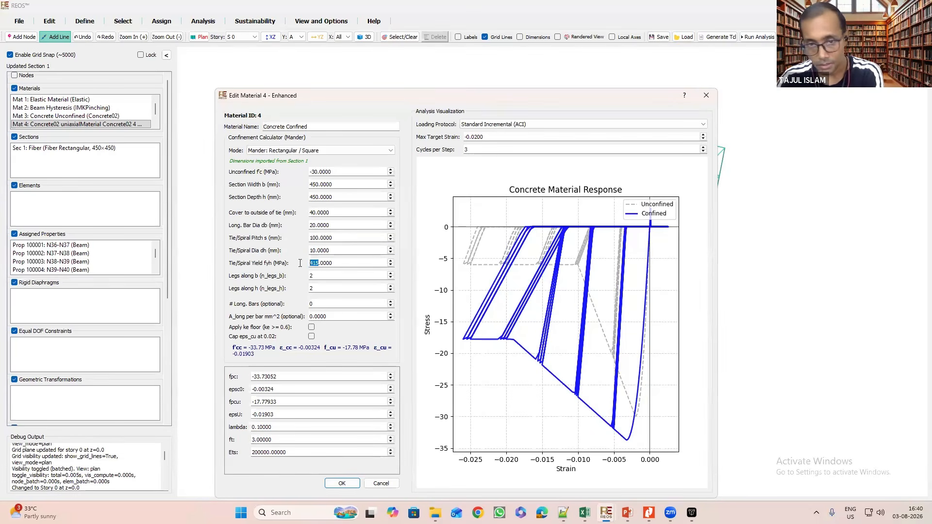
type("500")
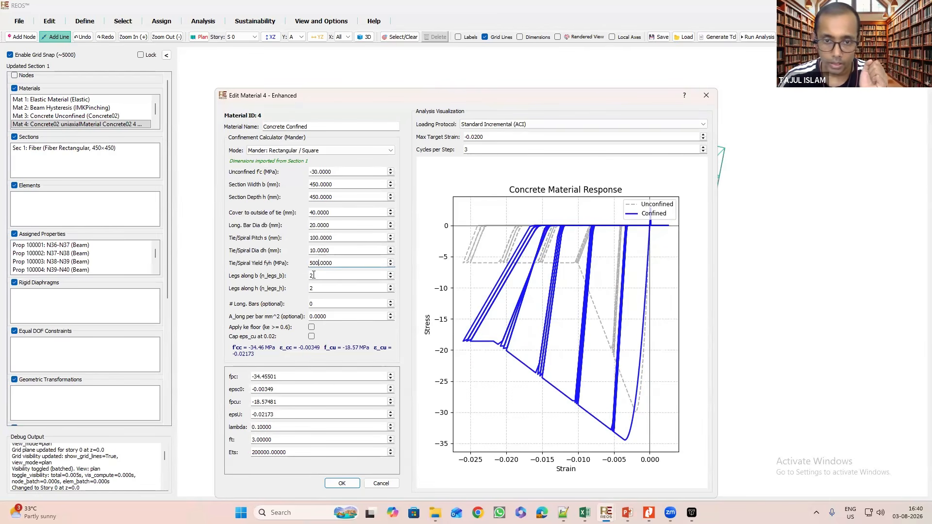
key("Tab")
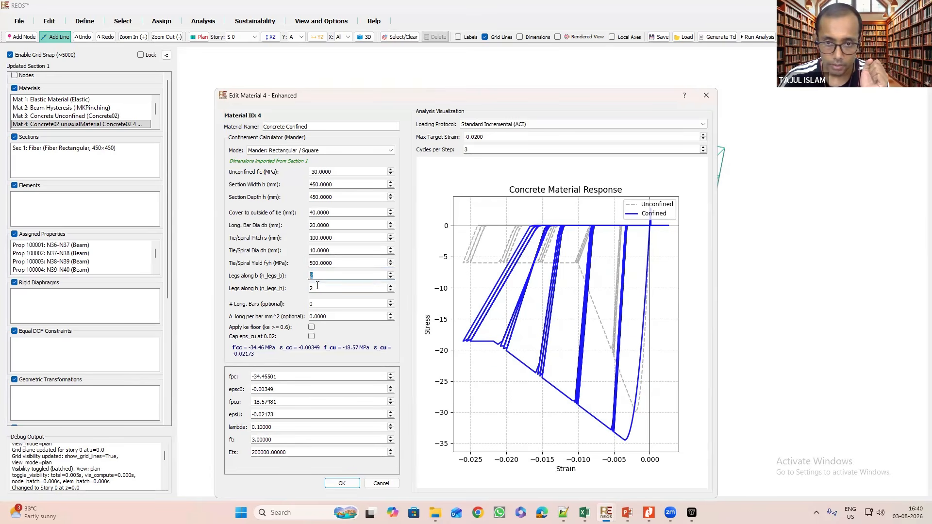
key("Tab")
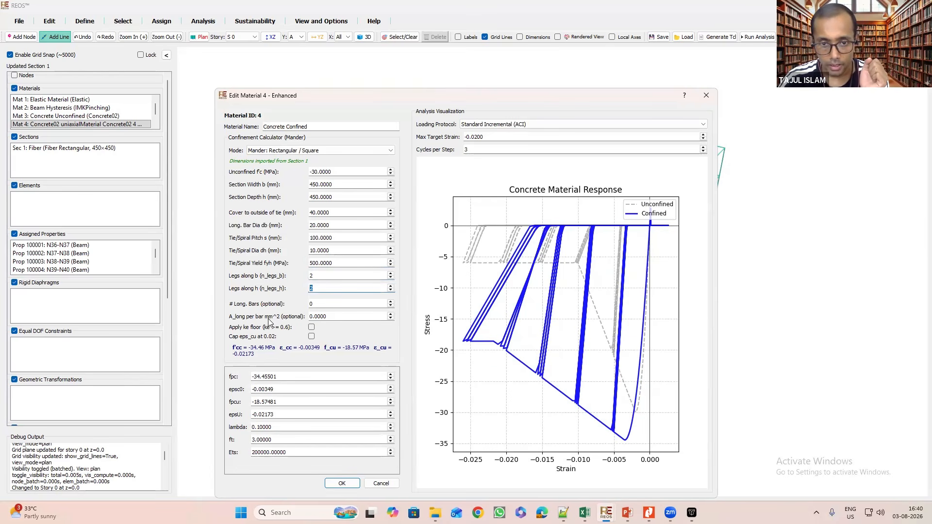
left_click(311, 328)
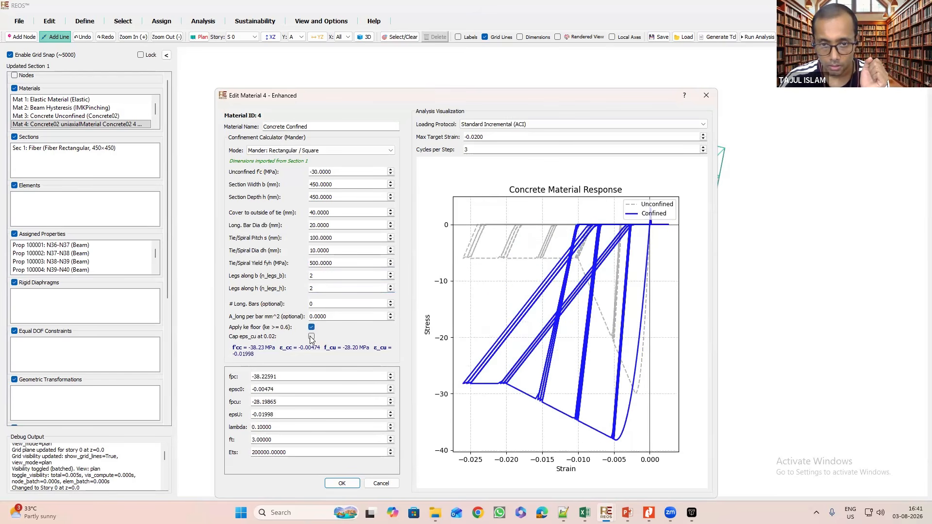
left_click(311, 337)
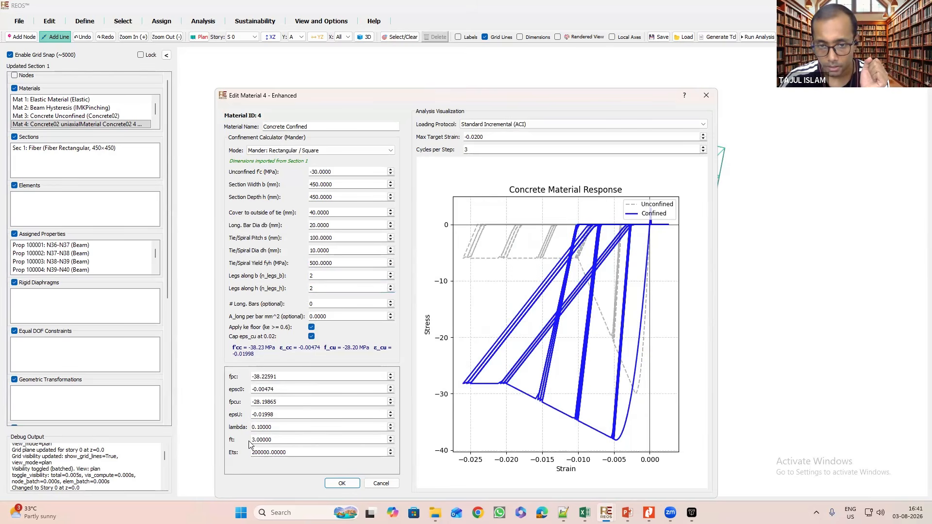
Set the confined concrete's tensile strength ft to 0, lower its tension stiffness Ets, and save the material.
left_click_drag(273, 437, 232, 440)
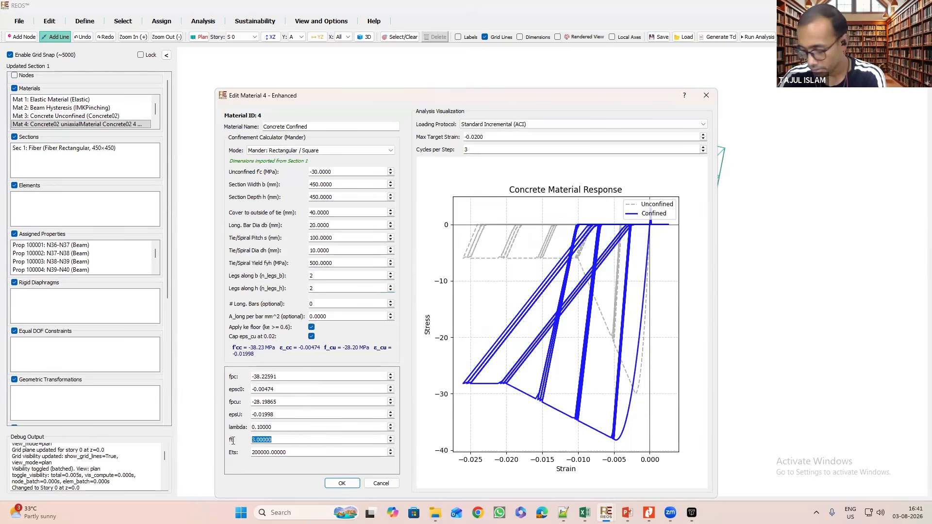
type("0")
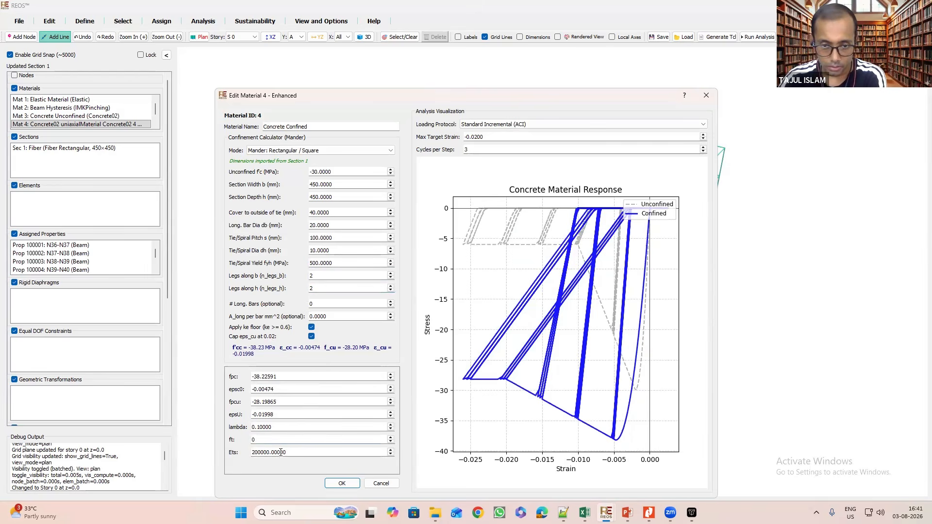
left_click(262, 451)
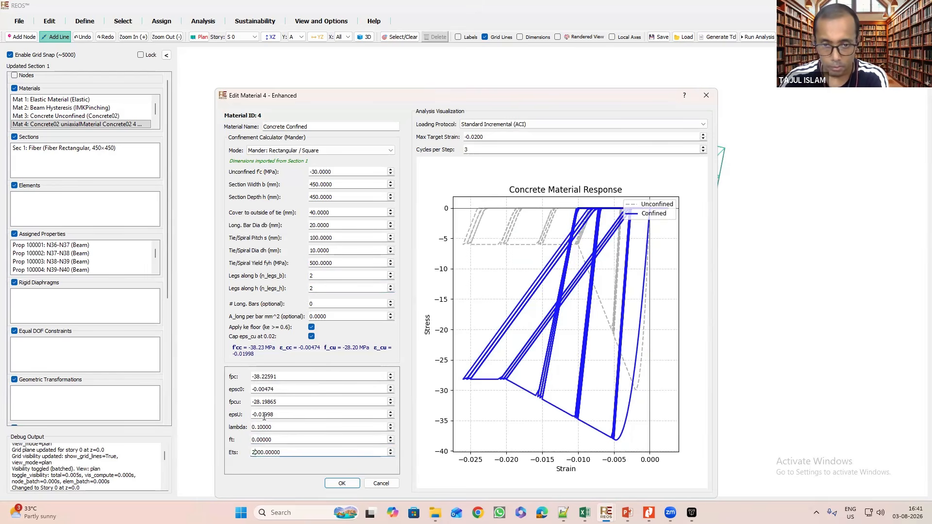
left_click(339, 483)
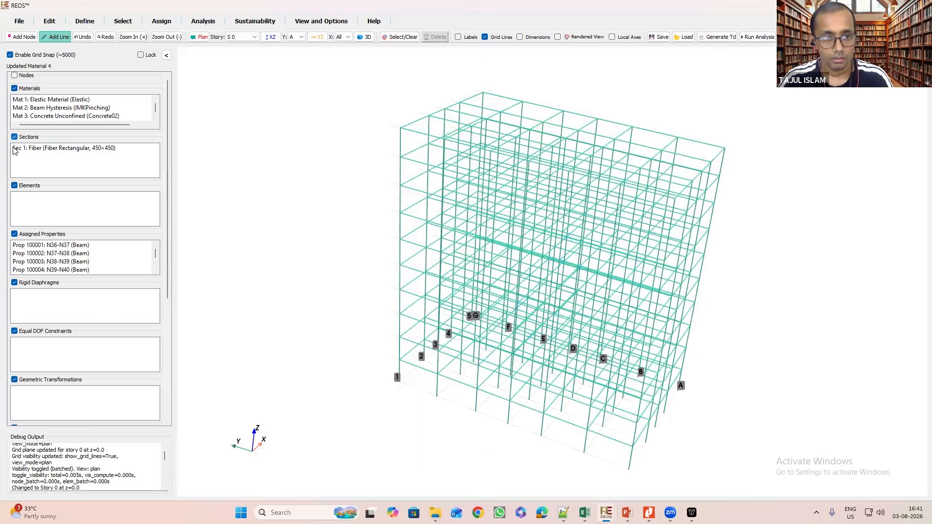
Collapse the lists of sections, elements, diaphragms, DOF constraints, transformations, patterns, time series, masses and recorders, keeping Materials and Assigned Properties expanded.
left_click(15, 137)
left_click(14, 150)
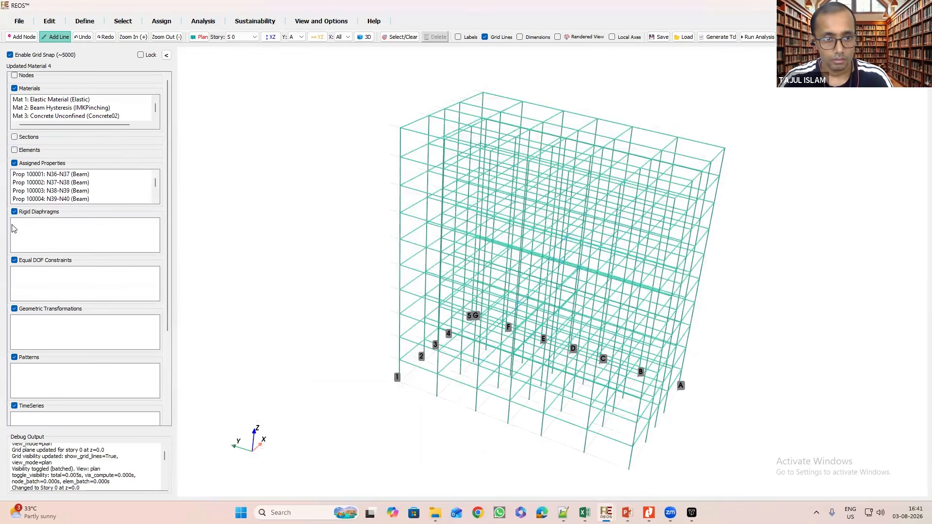
left_click(14, 211)
left_click(14, 225)
left_click(14, 238)
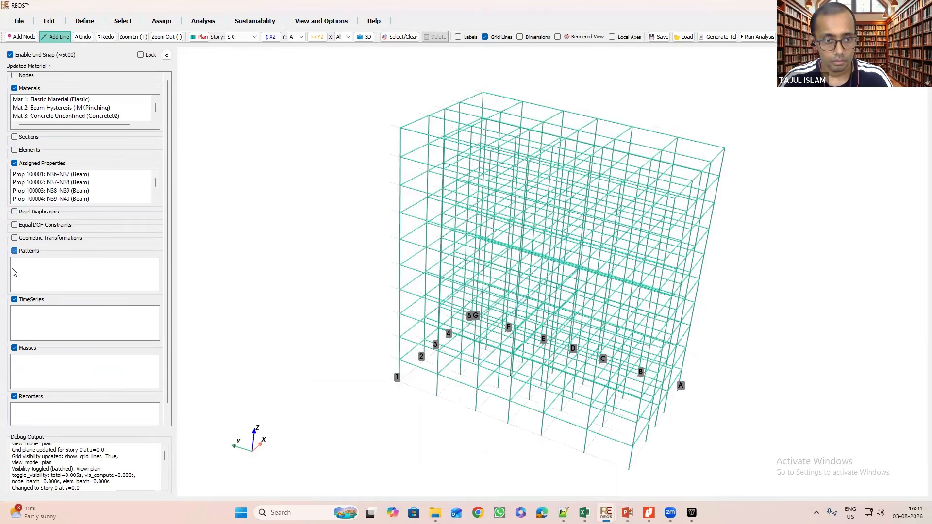
left_click(14, 251)
left_click(15, 273)
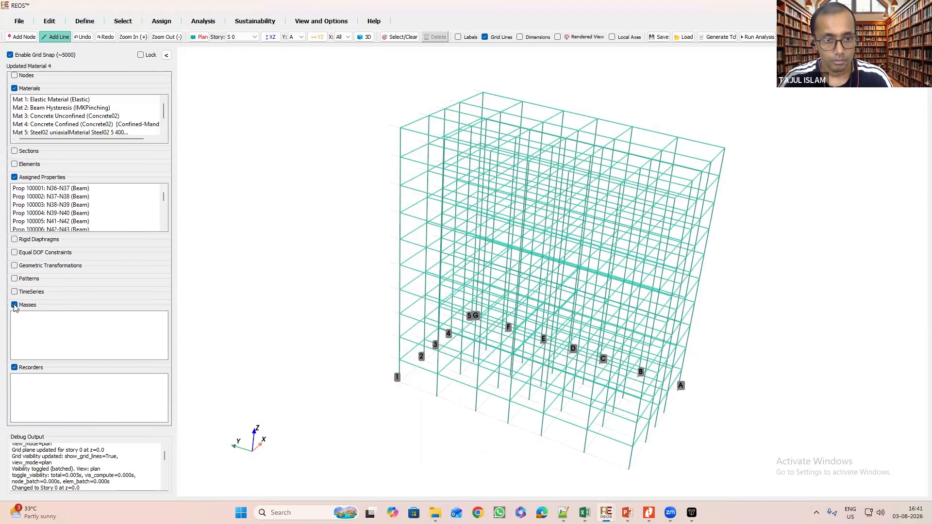
left_click(14, 305)
left_click(14, 353)
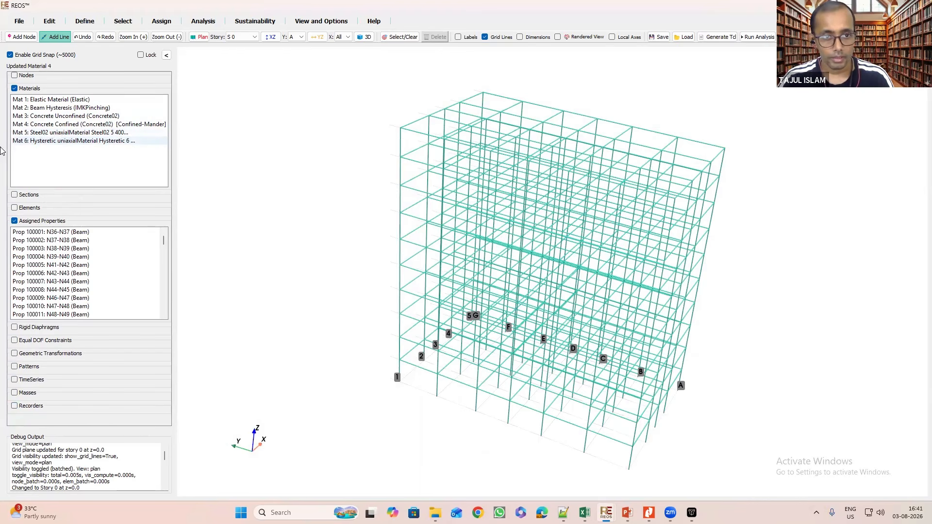
Open the Hysteretic material Mat 6 for editing and rename it Rebar Hysteretic.
left_click(61, 140)
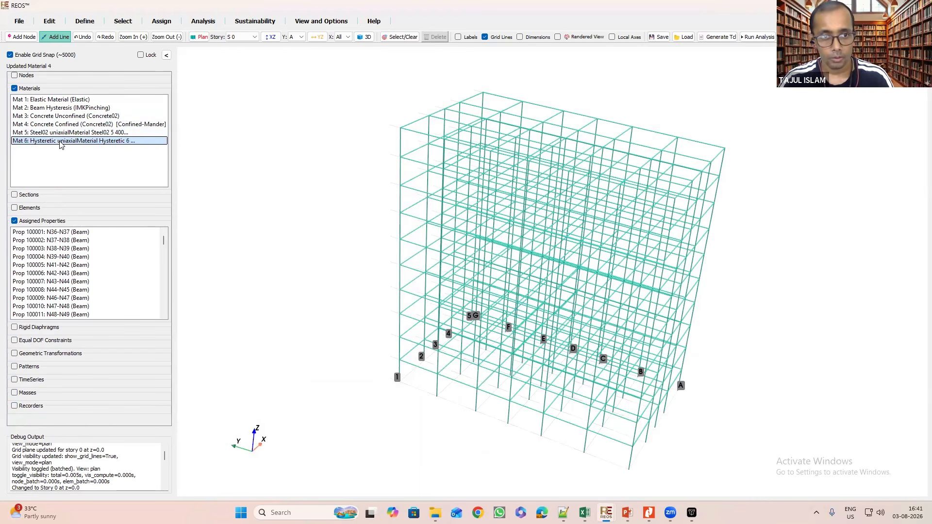
double_click(75, 141)
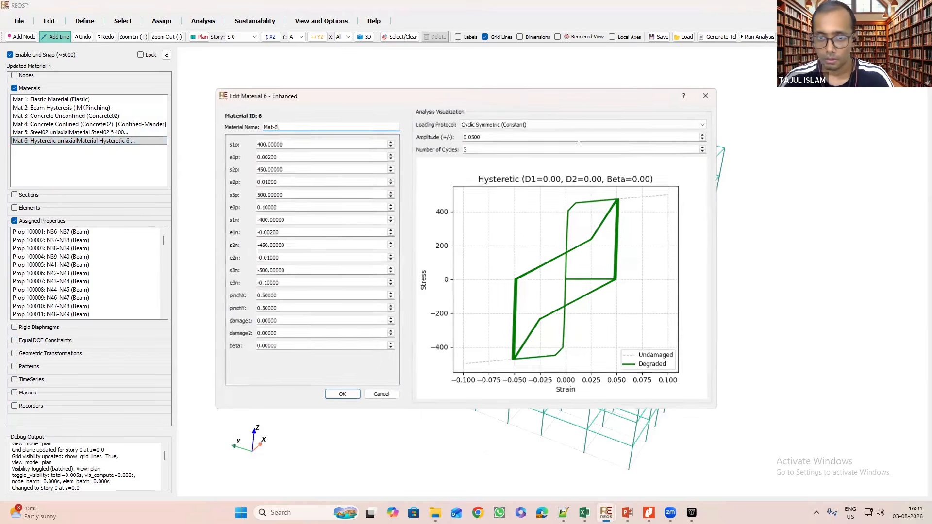
left_click_drag(297, 126, 249, 125)
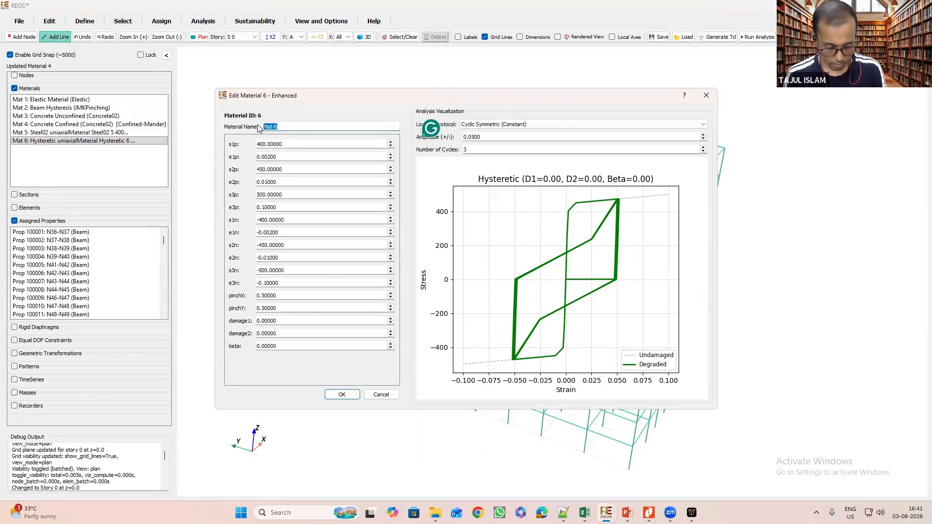
type("Rebar")
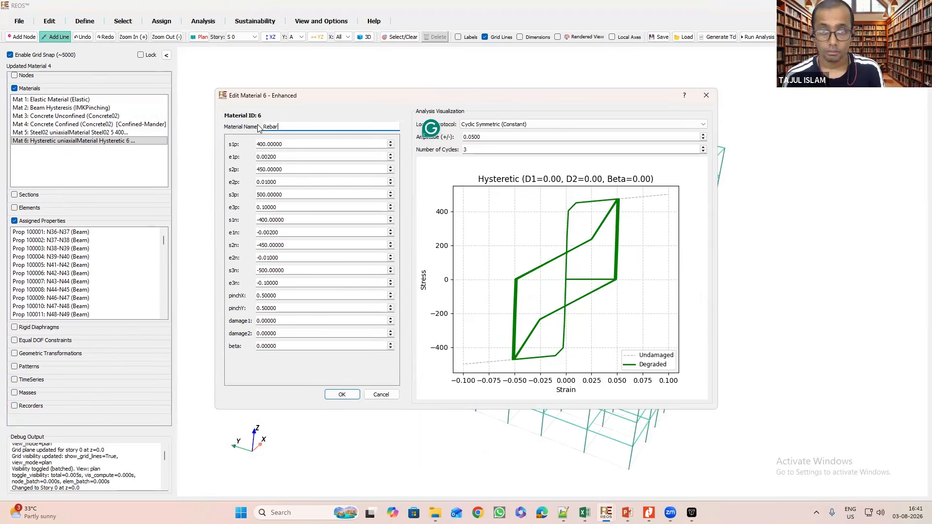
type(" Hys")
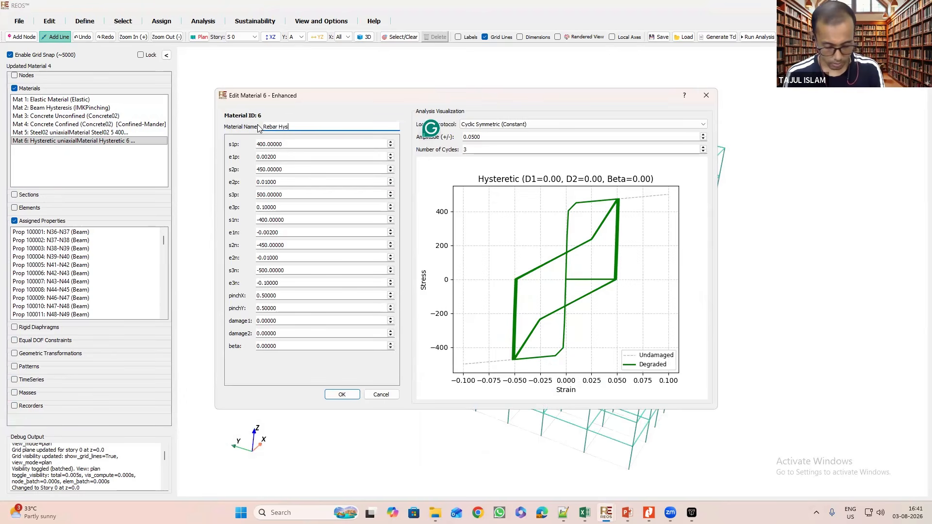
type("teretic")
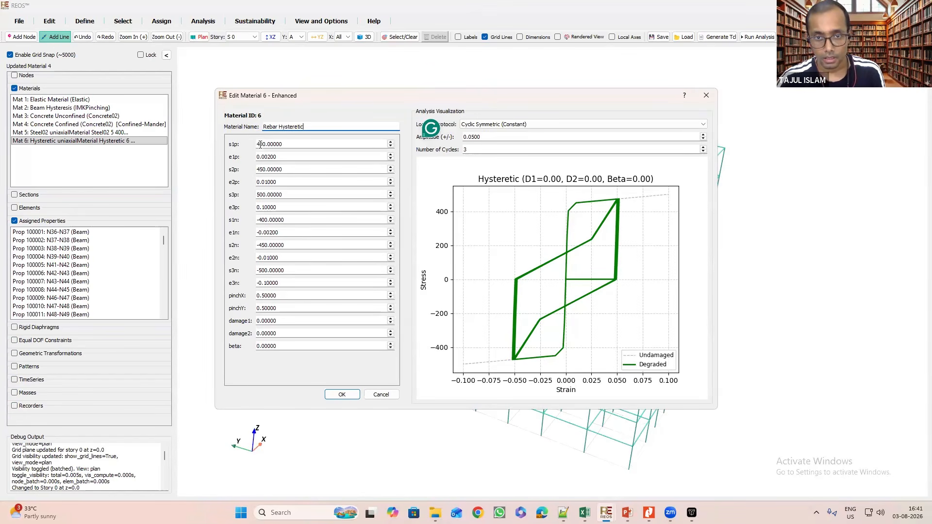
Set the first positive envelope point to stress s1p 500 and strain e1p 0.0027.
left_click_drag(260, 144, 256, 144)
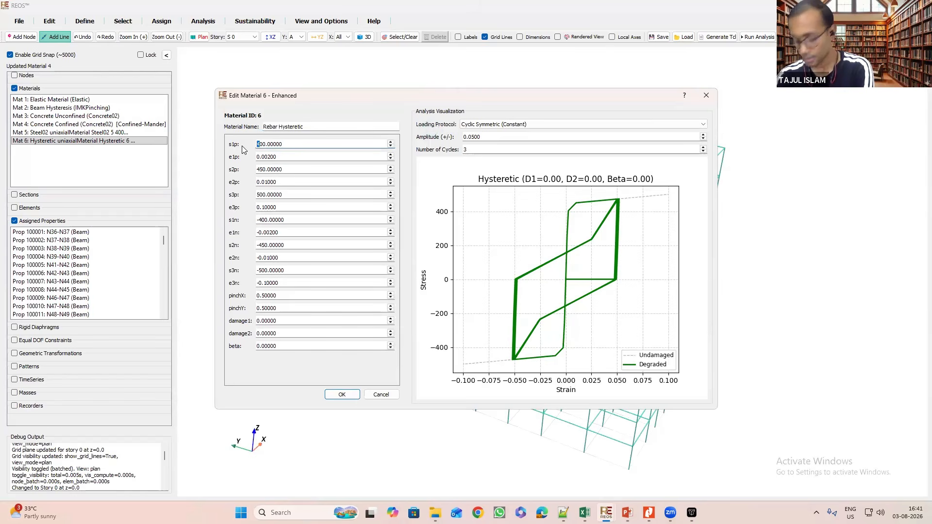
type("5")
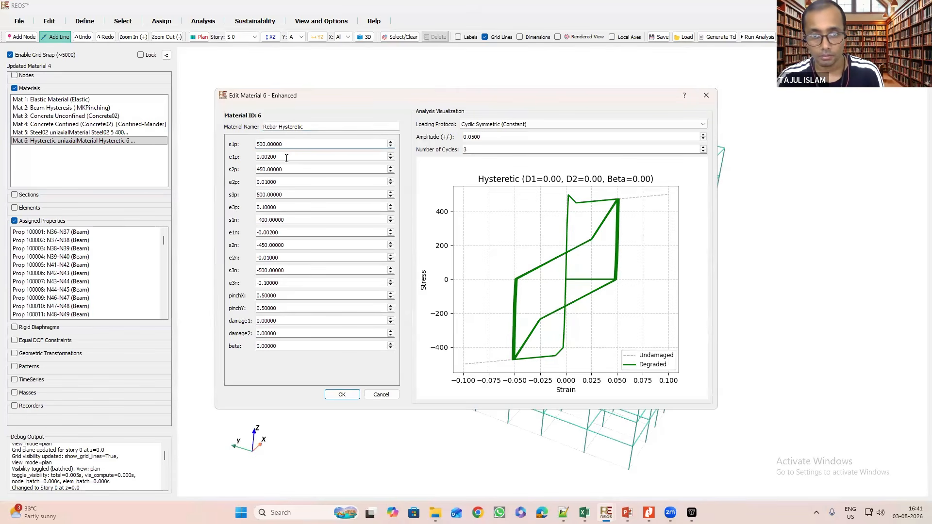
left_click_drag(276, 157, 271, 157)
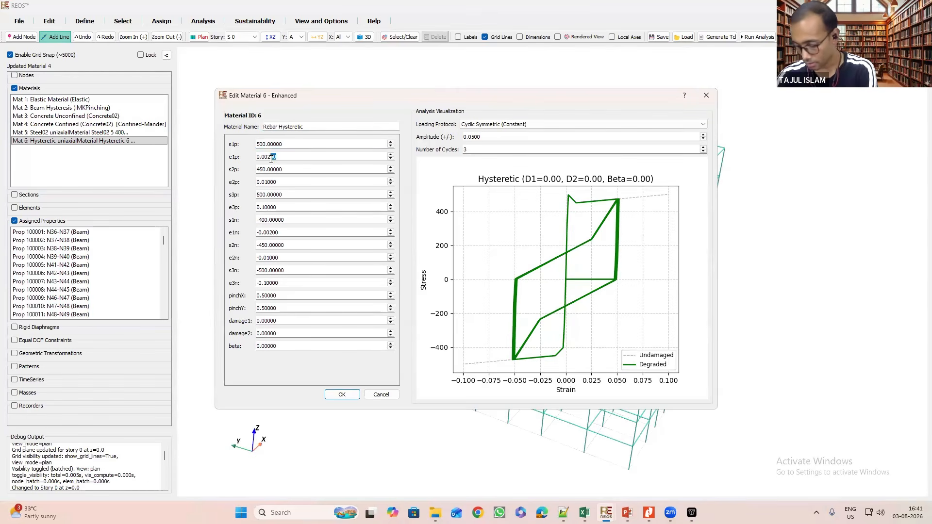
type("7")
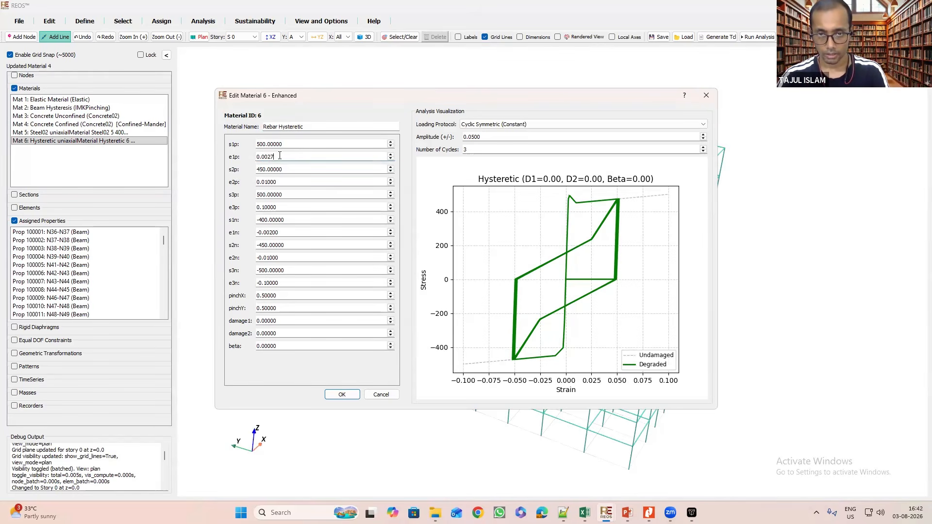
Set the second positive envelope point to stress s2p 550 and strain e2p 0.015.
left_click_drag(260, 169, 248, 167)
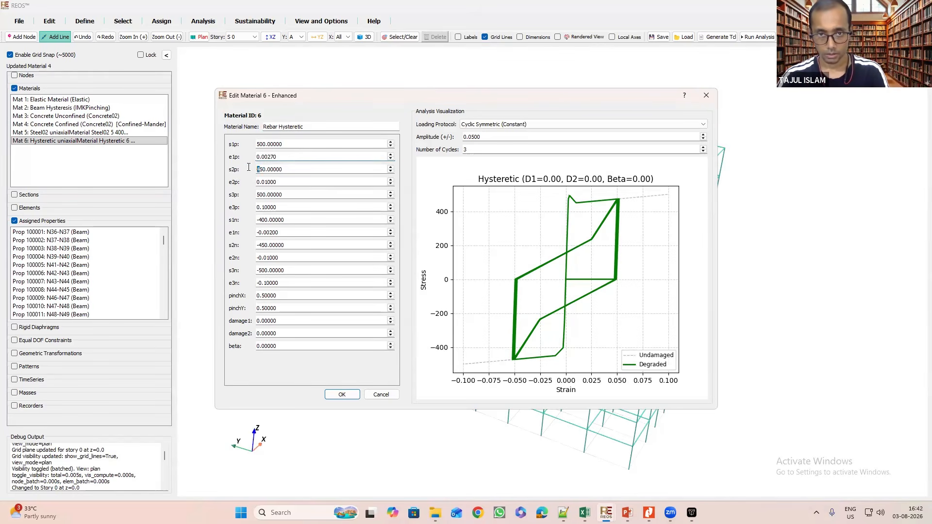
type("5")
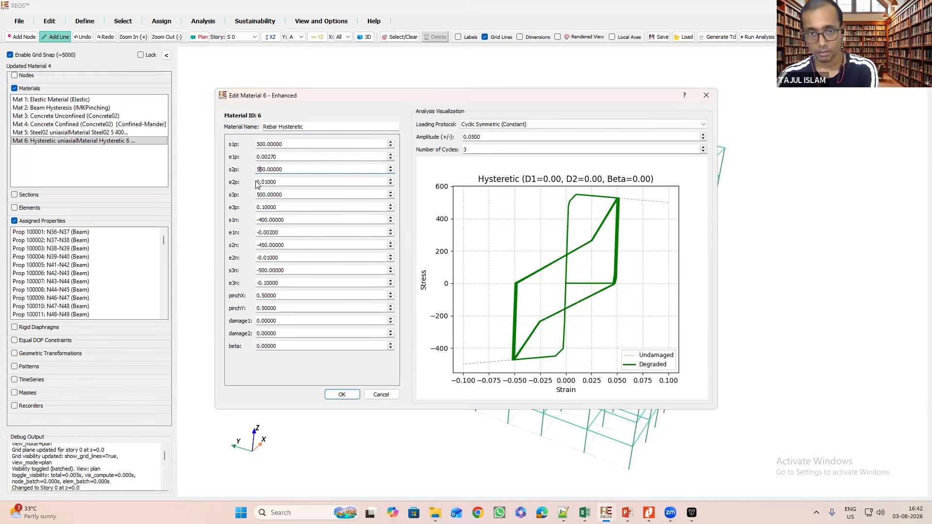
left_click(317, 176)
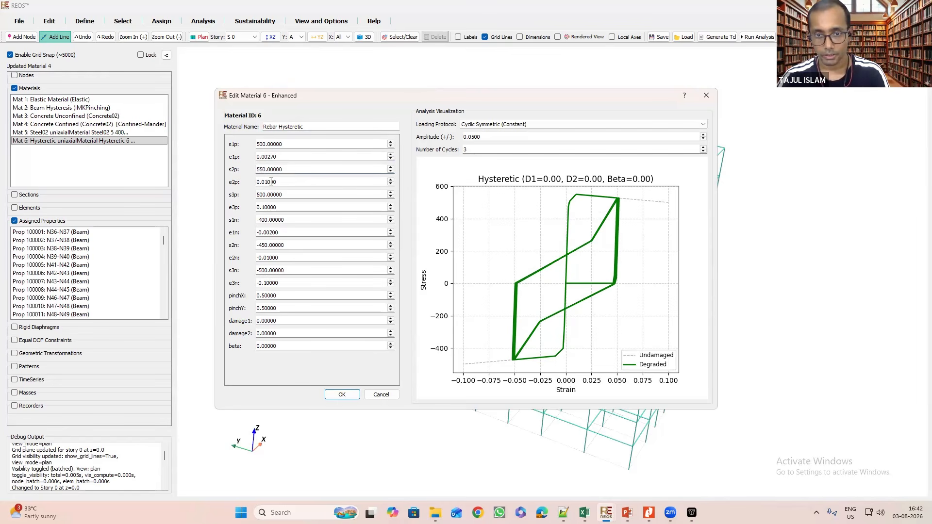
left_click_drag(282, 181, 269, 181)
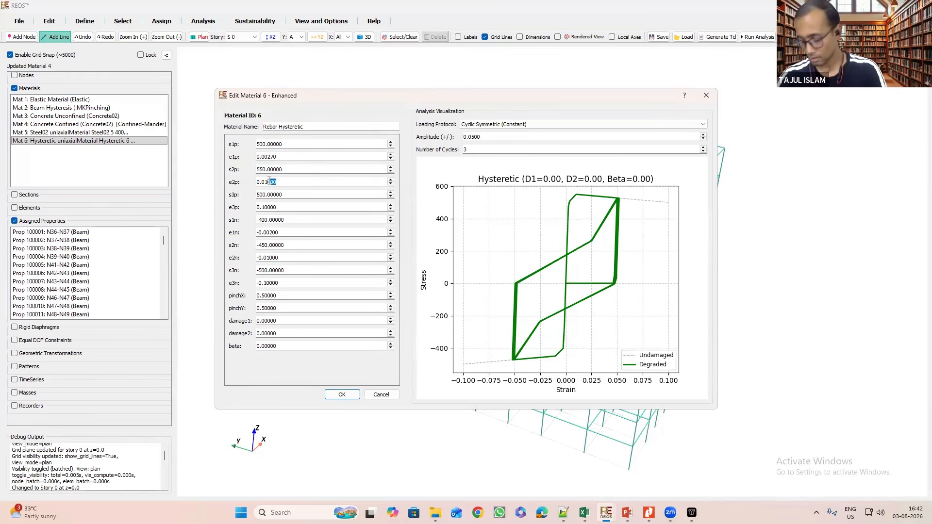
type("5")
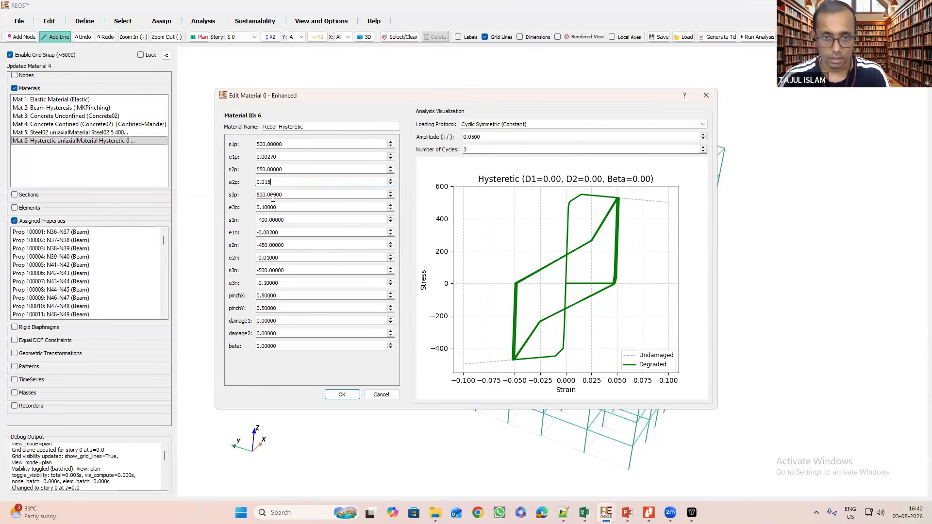
key("Return")
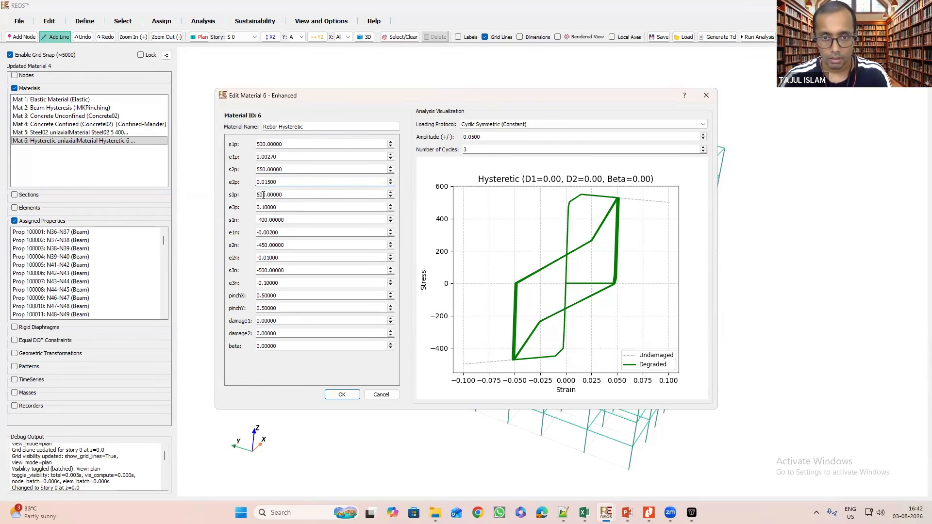
Keep the third positive stress s3p at 500 and set its strain e3p to 0.05.
left_click_drag(263, 195, 300, 194)
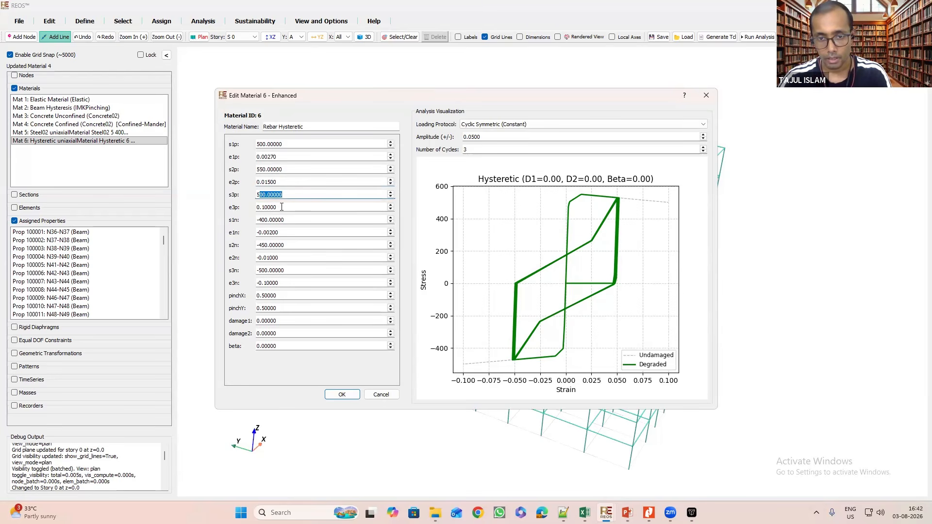
left_click_drag(281, 207, 263, 206)
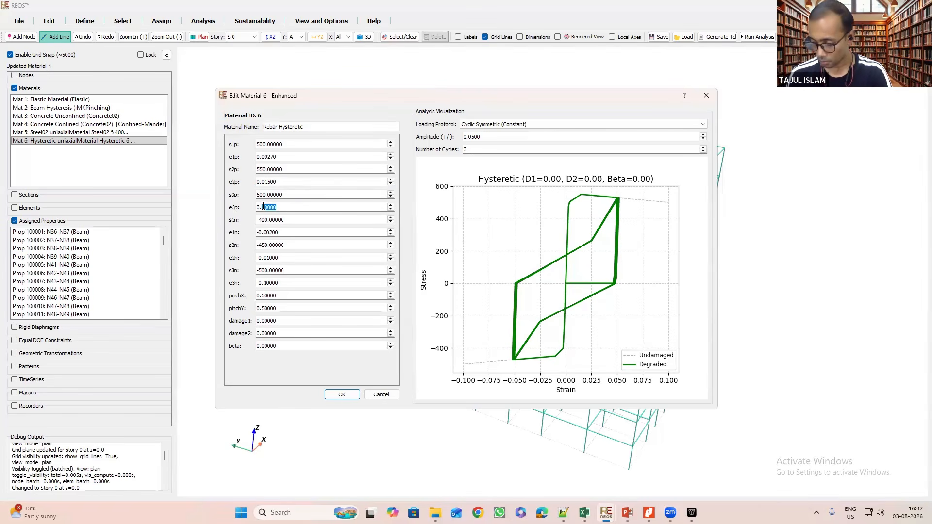
key("BackSpace")
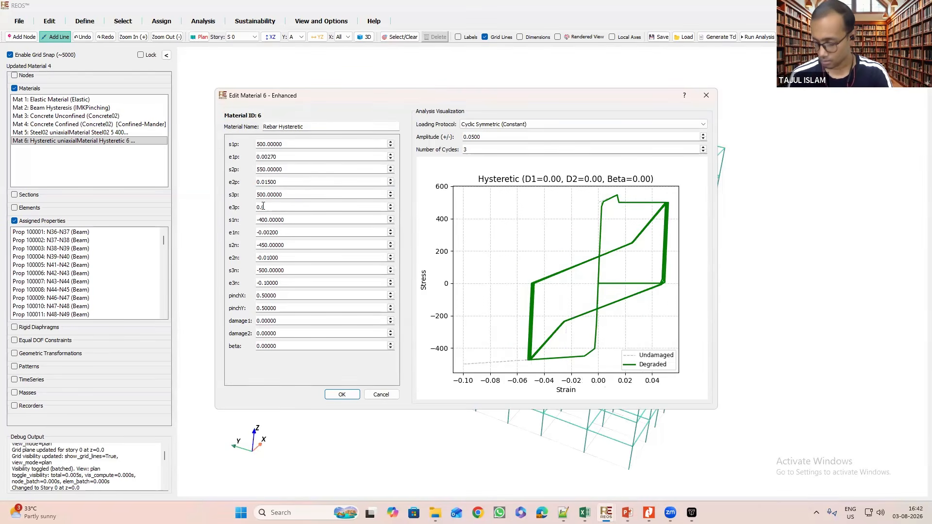
type("05")
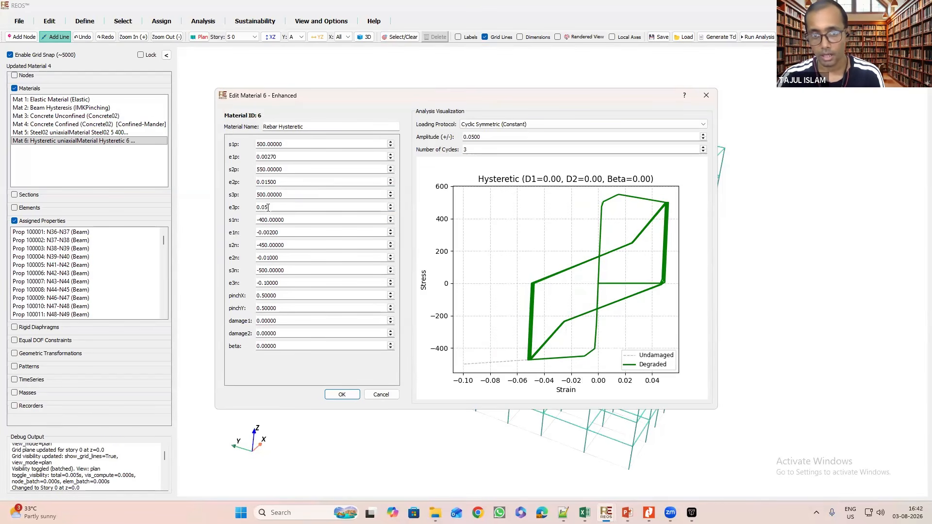
left_click_drag(270, 208, 257, 209)
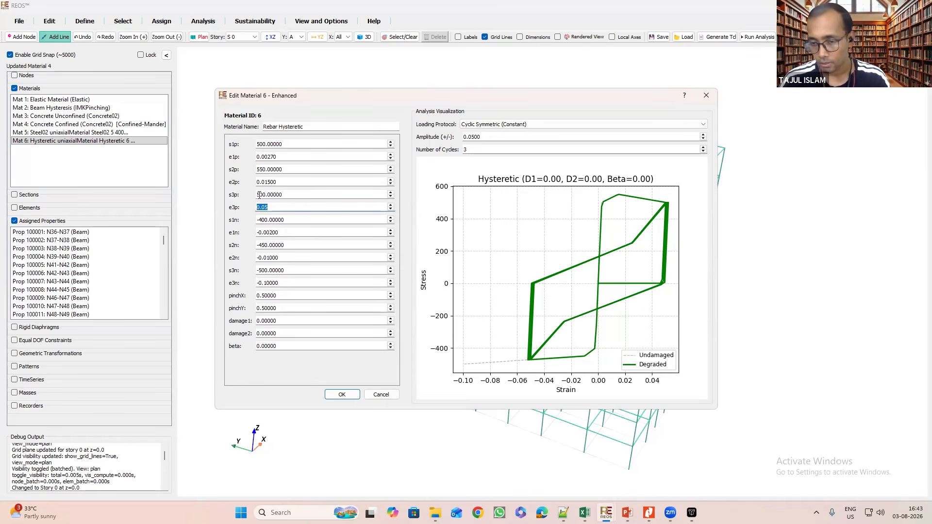
left_click(271, 207)
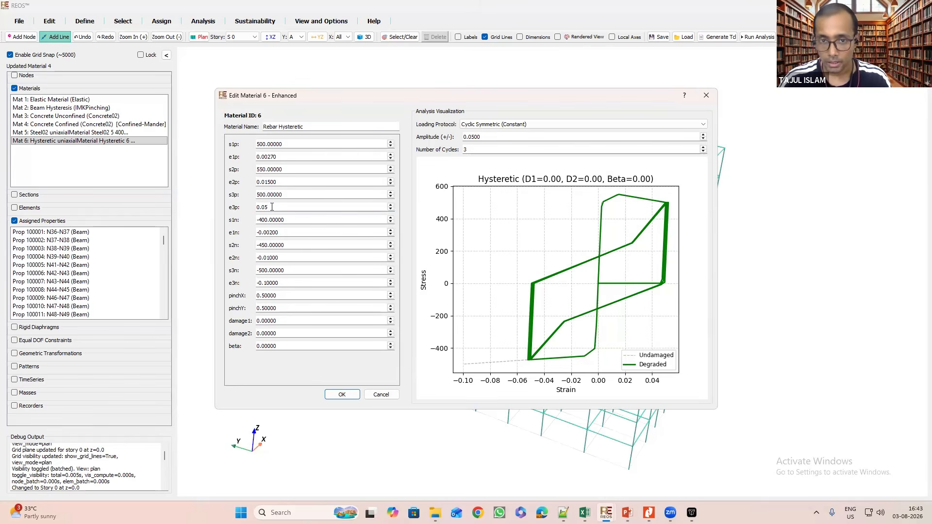
left_click_drag(272, 207, 255, 208)
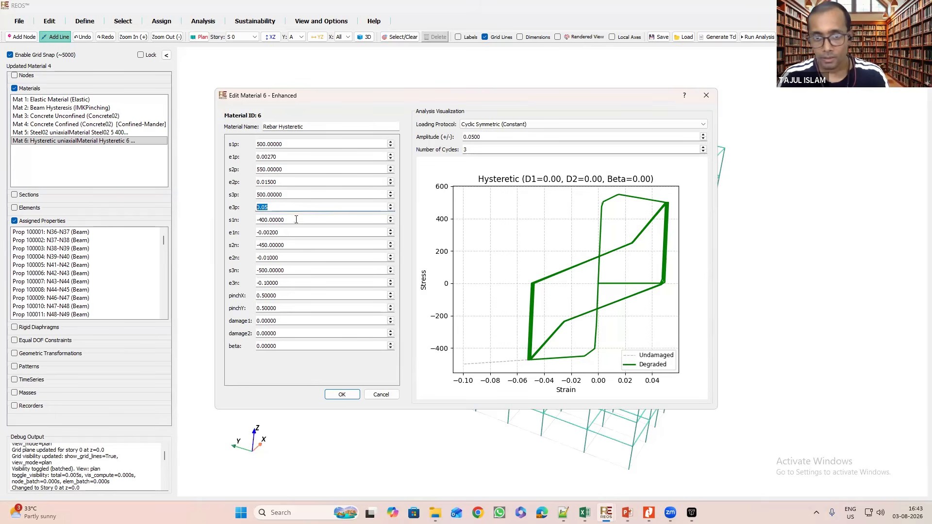
Set the first negative envelope point to stress s1n -500 and strain e1n -0.0027.
left_click(262, 219)
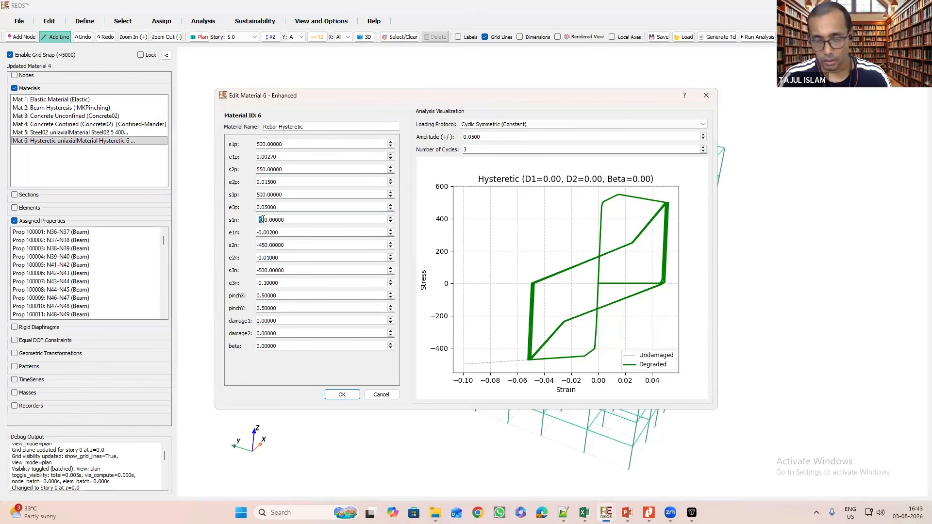
type("5")
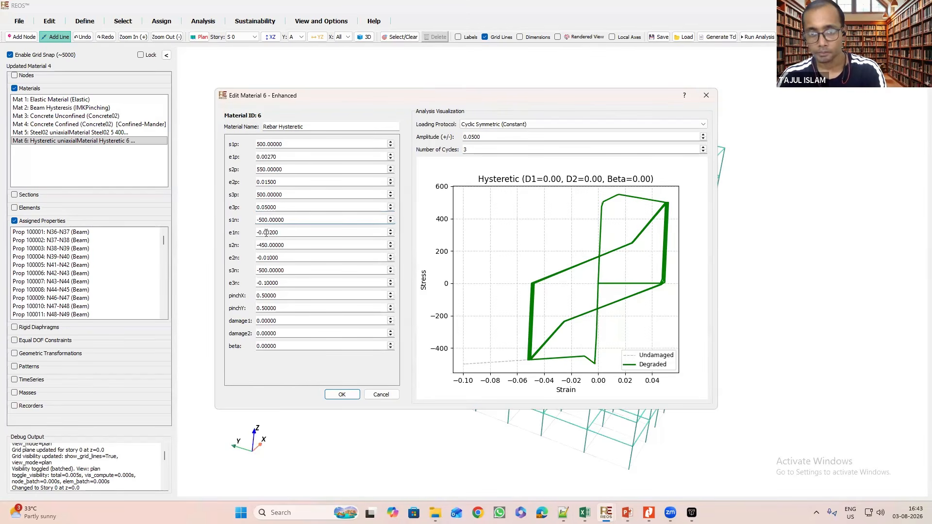
left_click_drag(278, 233, 272, 232)
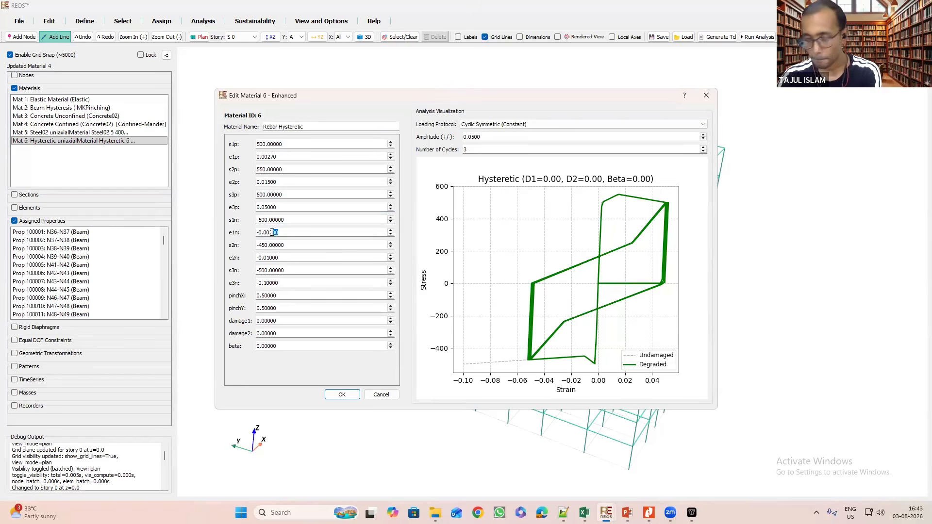
type("7")
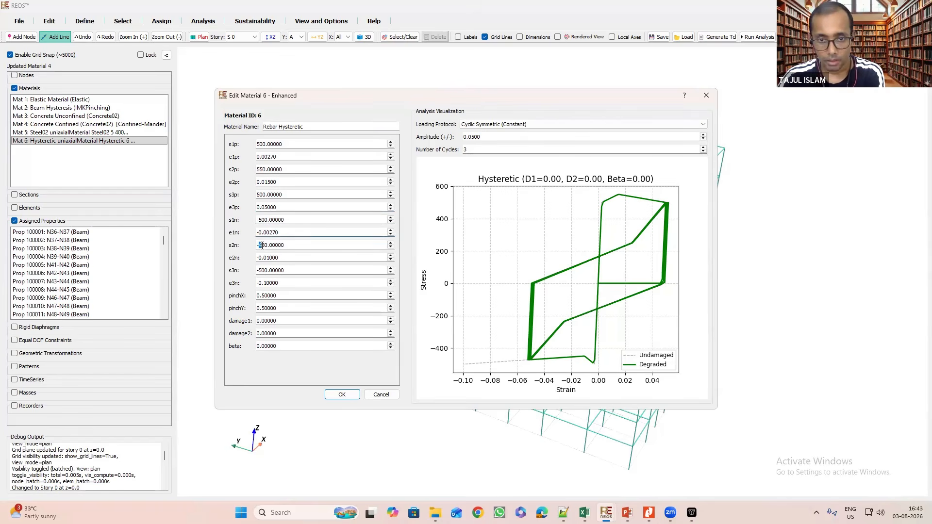
Set the second negative point to s2n -550 and e2n -0.015, and the third negative strain e3n to -0.05.
left_click(260, 245)
type("5")
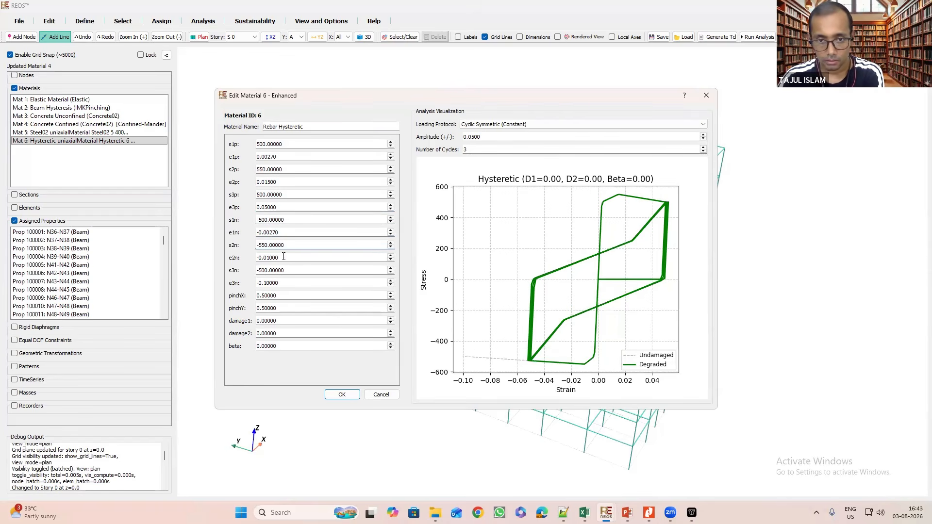
left_click_drag(278, 257, 271, 257)
key("BackSpace")
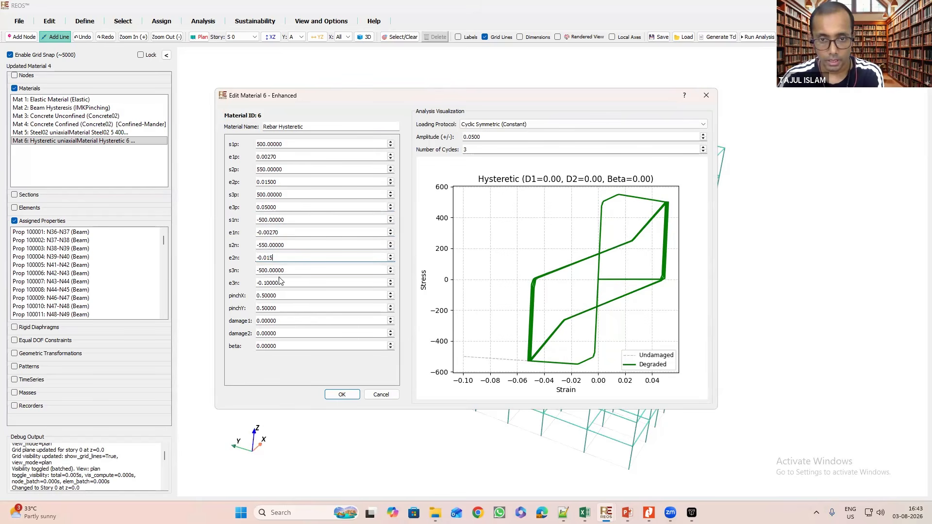
left_click_drag(281, 283, 264, 283)
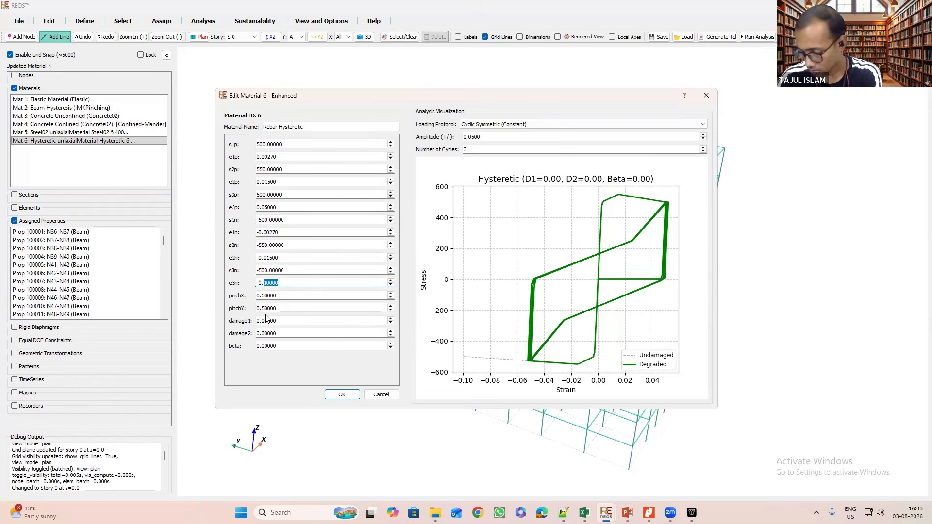
type("05")
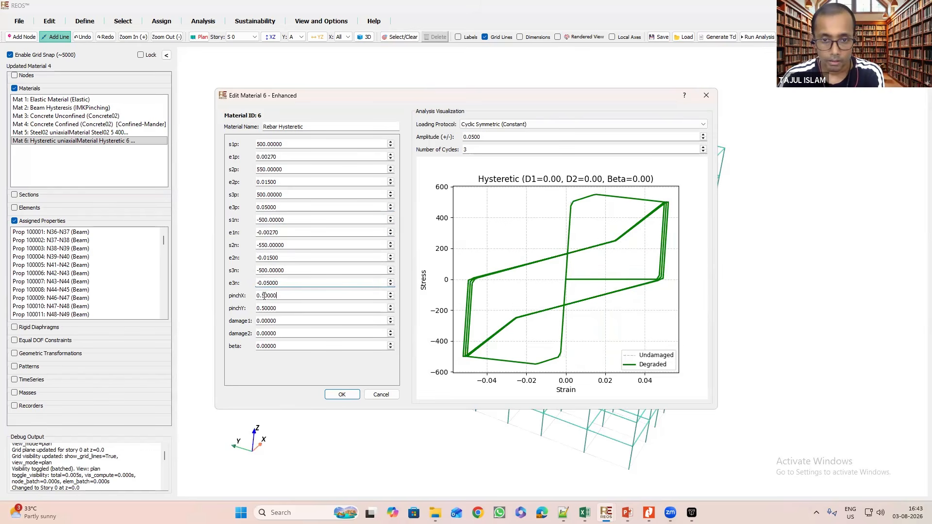
Set the Rebar Hysteretic material's pinchX factor to 0 and keep pinchY at 0.5.
left_click_drag(264, 296, 241, 296)
type("0")
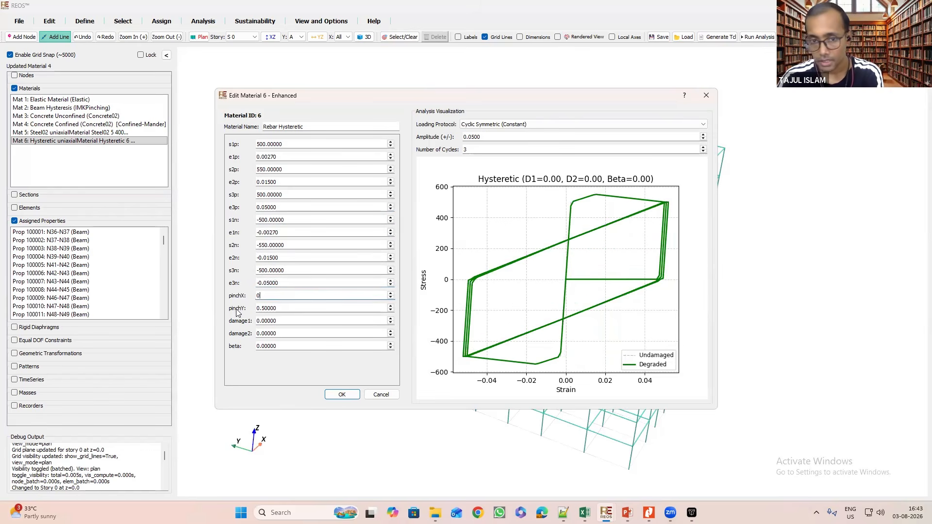
left_click(288, 307)
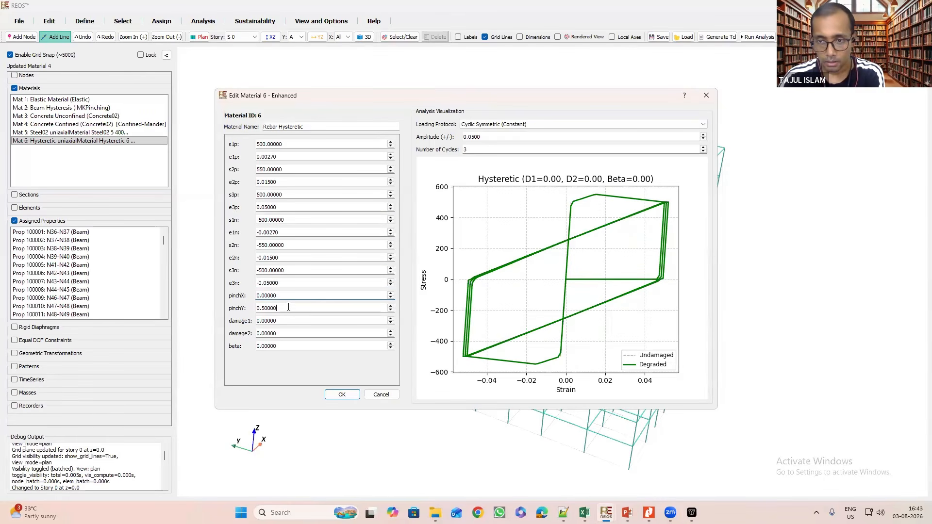
Set the Rebar Hysteretic degradation parameters to damage1 0.02, damage2 0.001 and beta 0.3.
left_click_drag(284, 320, 267, 320)
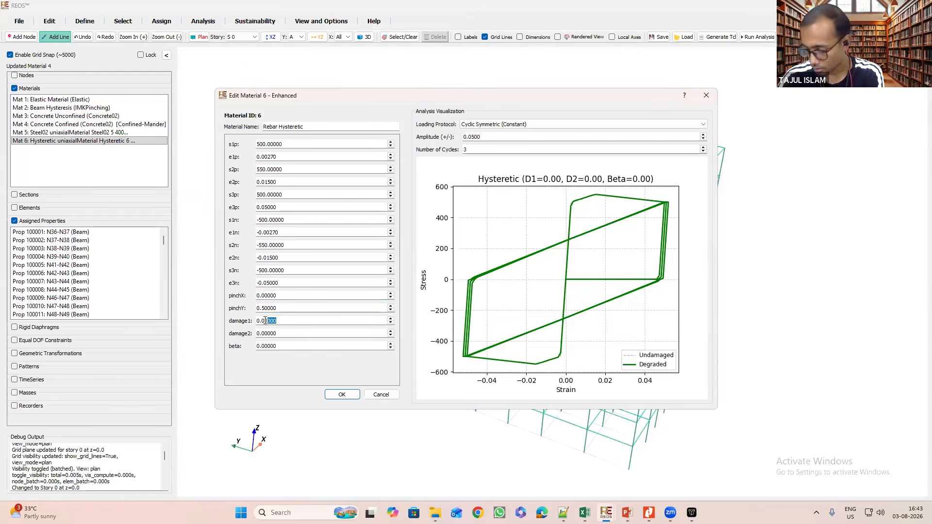
left_click_drag(264, 321, 266, 321)
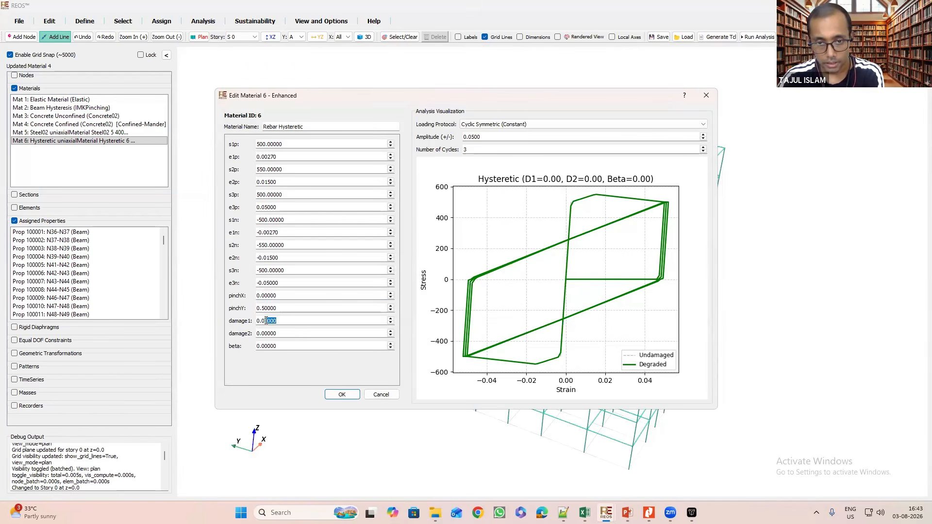
type("2")
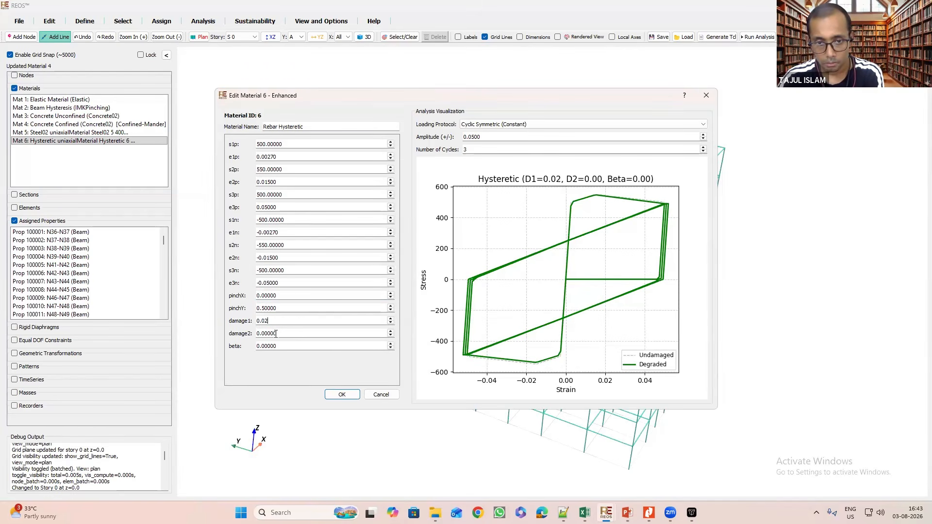
left_click_drag(277, 332, 268, 333)
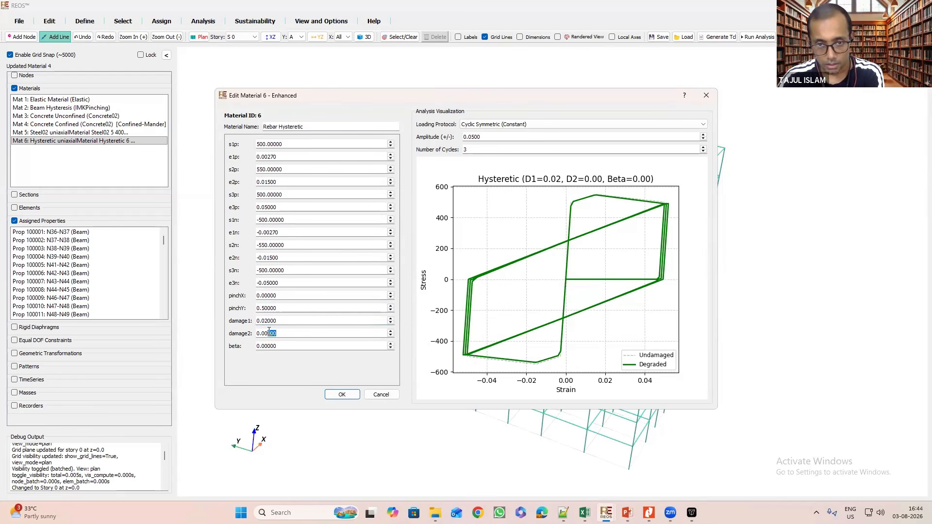
type("1")
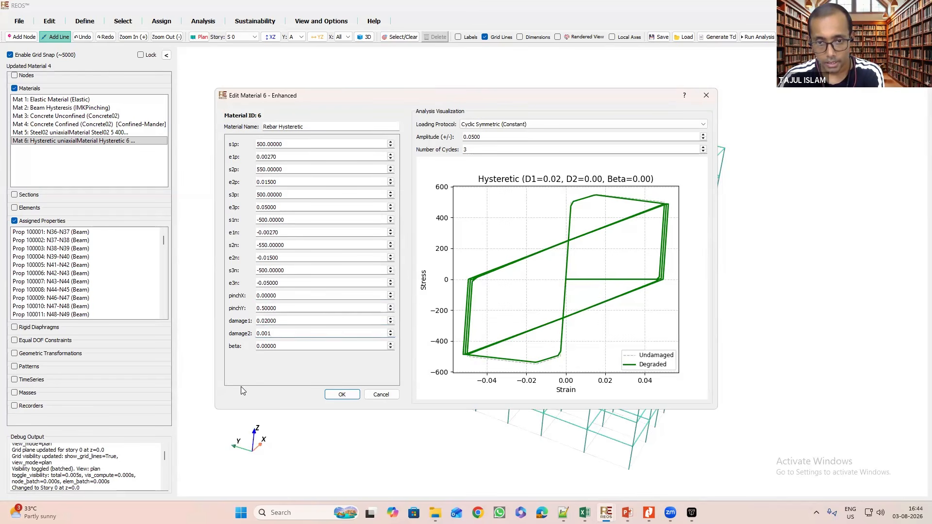
left_click_drag(277, 346, 263, 346)
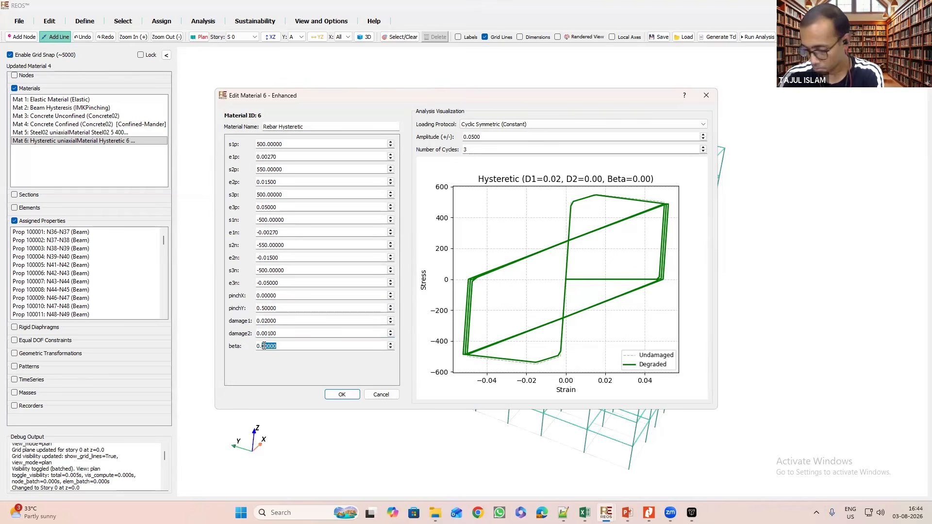
type("3")
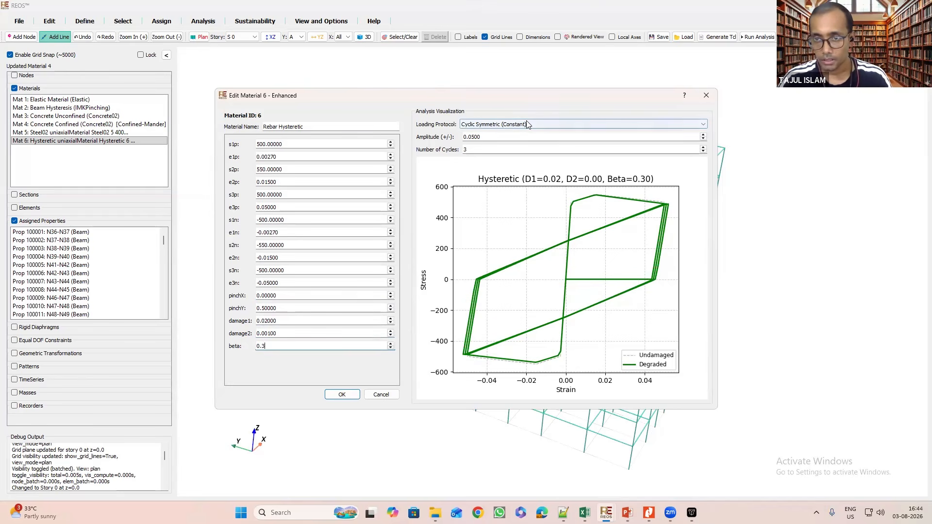
Preview the hysteresis under the EN 12512 (Ductility) loading protocol with reference yield strain 0.05, and save the material.
left_click(494, 126)
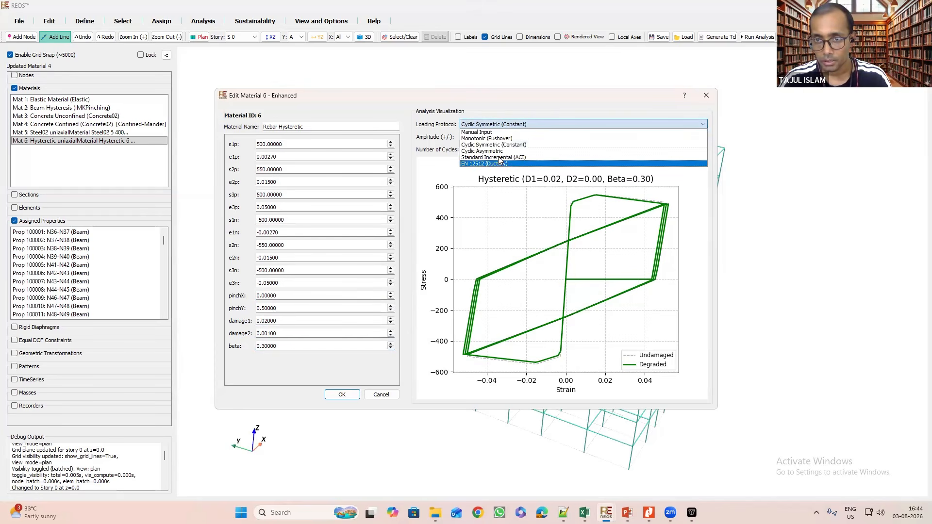
left_click(498, 165)
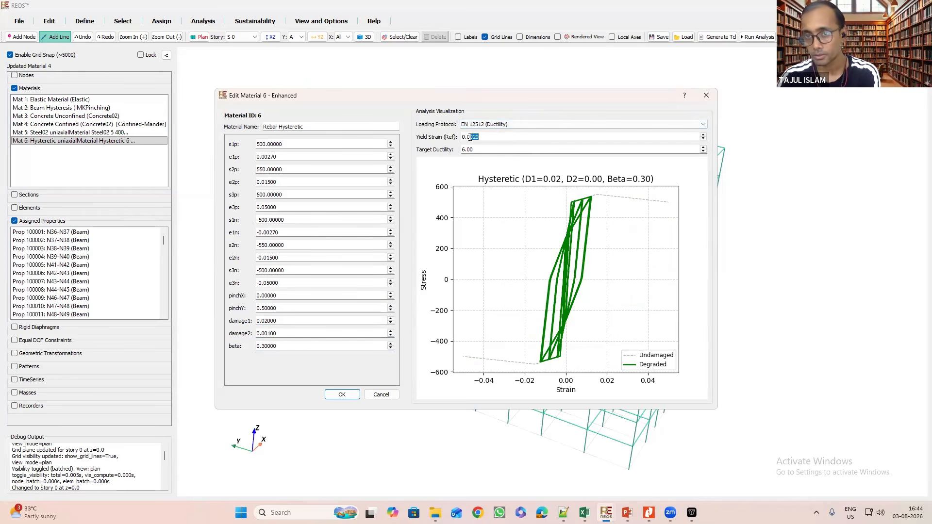
type("5")
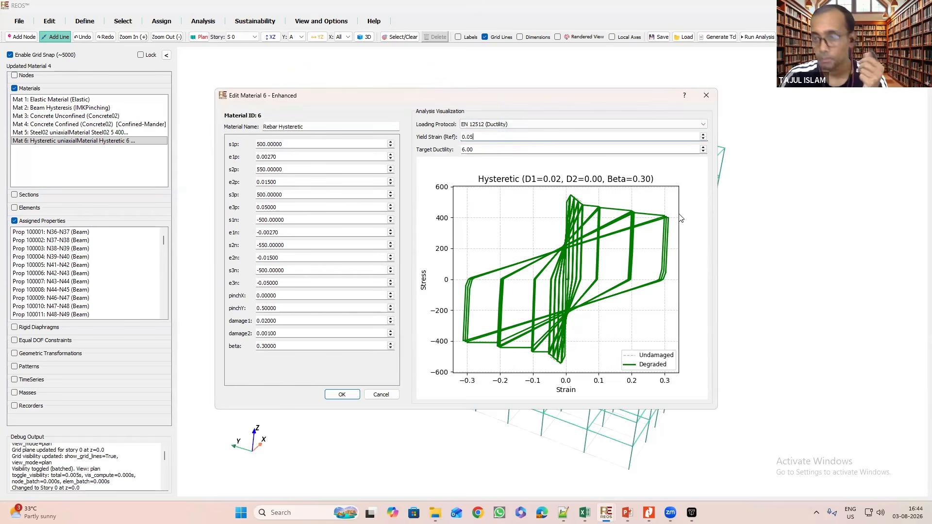
left_click(342, 395)
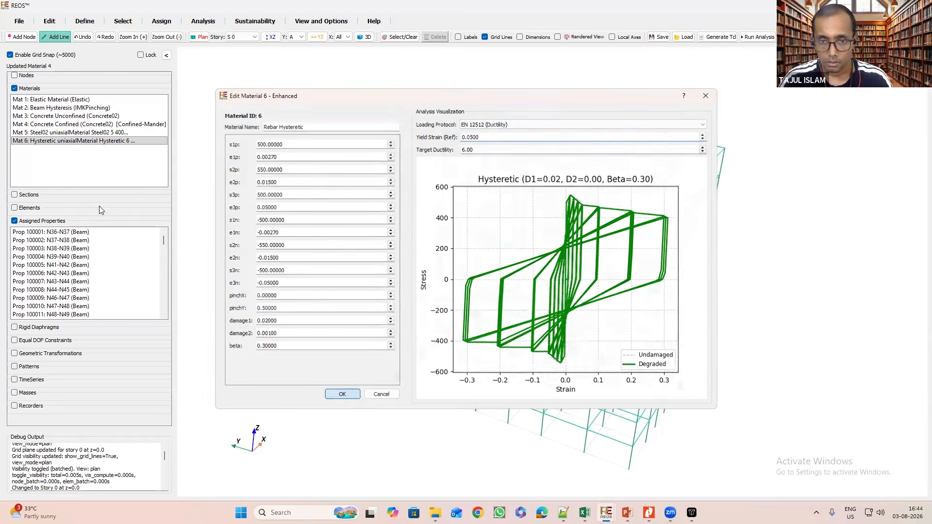
Edit the Steel02 material (Mat 5), setting Fy to 500, hardening ratio b to 0.001 and cR1 to 0.8.
left_click(50, 134)
double_click(50, 134)
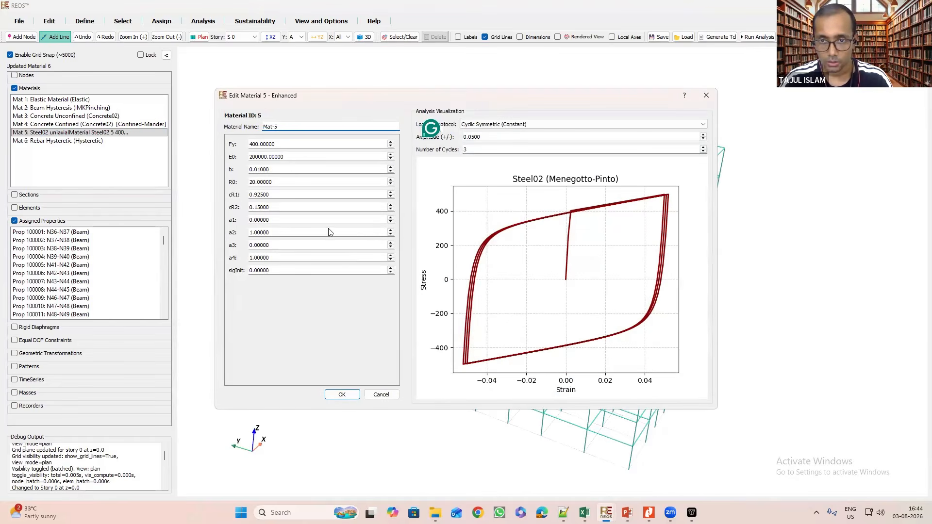
left_click(249, 144)
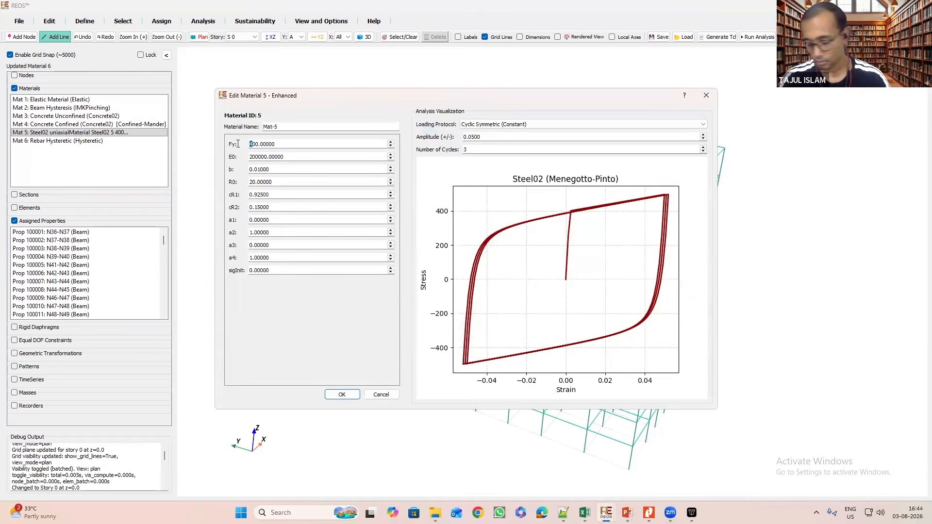
type("5")
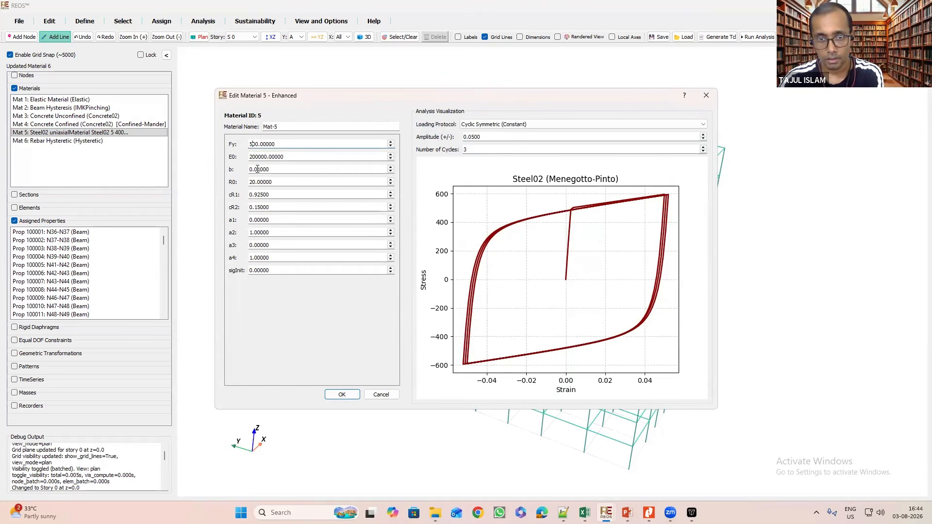
left_click_drag(258, 169, 279, 168)
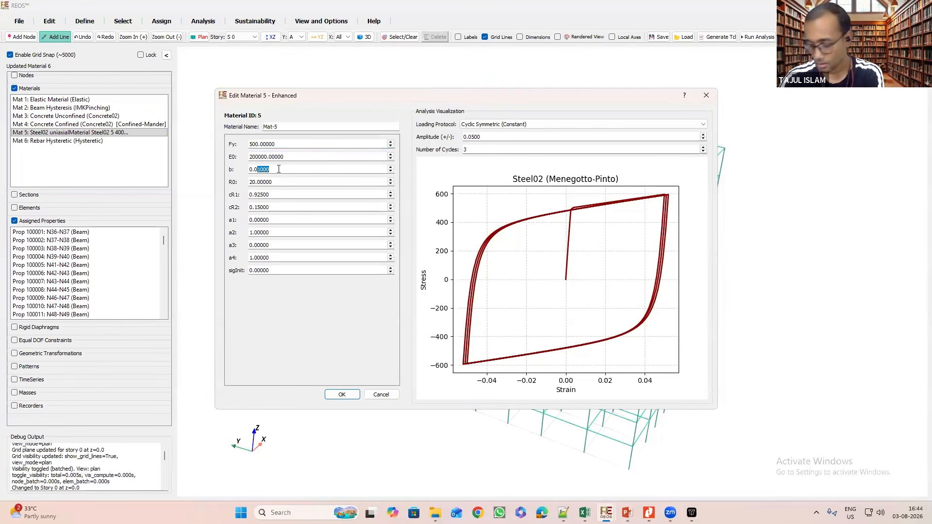
type("01")
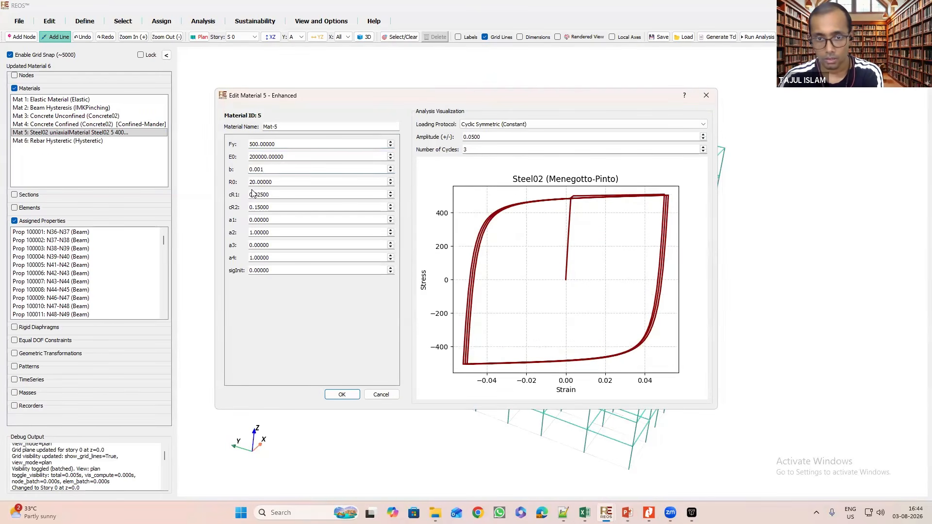
left_click_drag(271, 194, 256, 195)
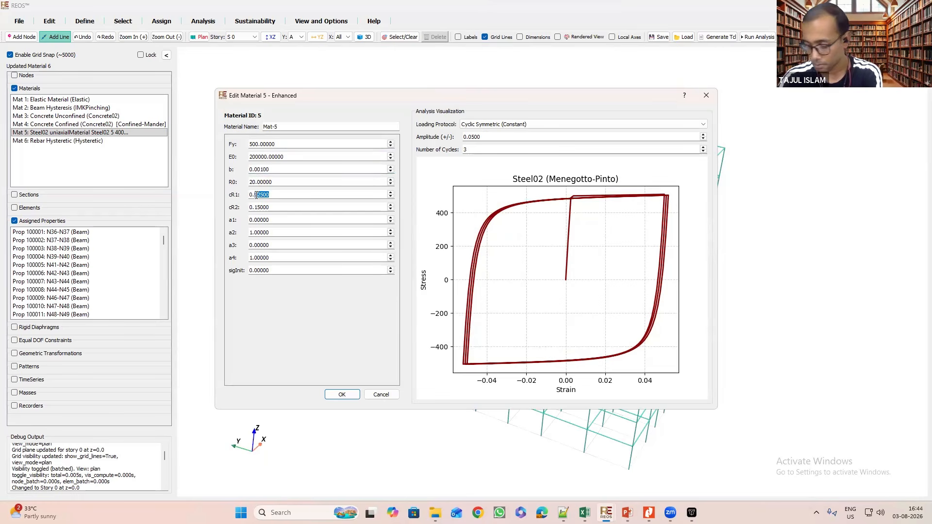
type("8")
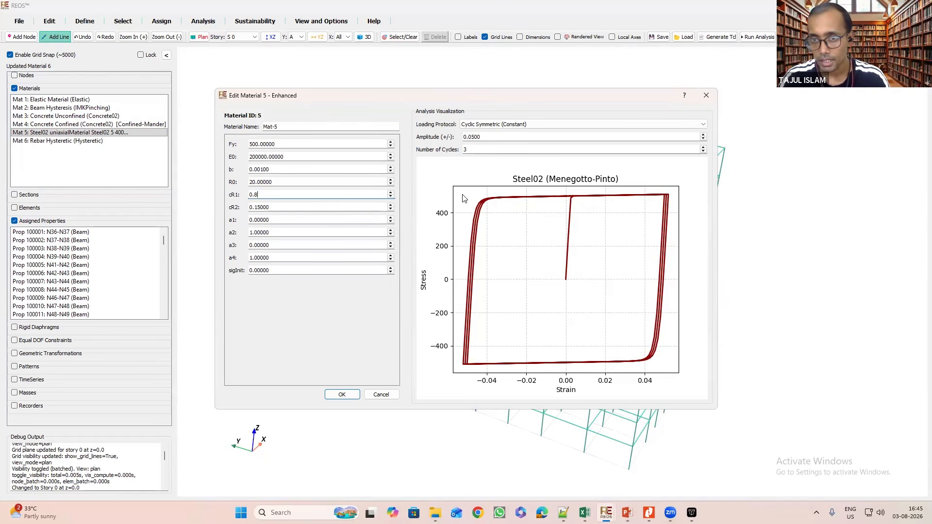
Preview the Steel02 response under the EN 12512 (Ductility) protocol with reference yield strain 0.2, and save the material.
left_click(521, 124)
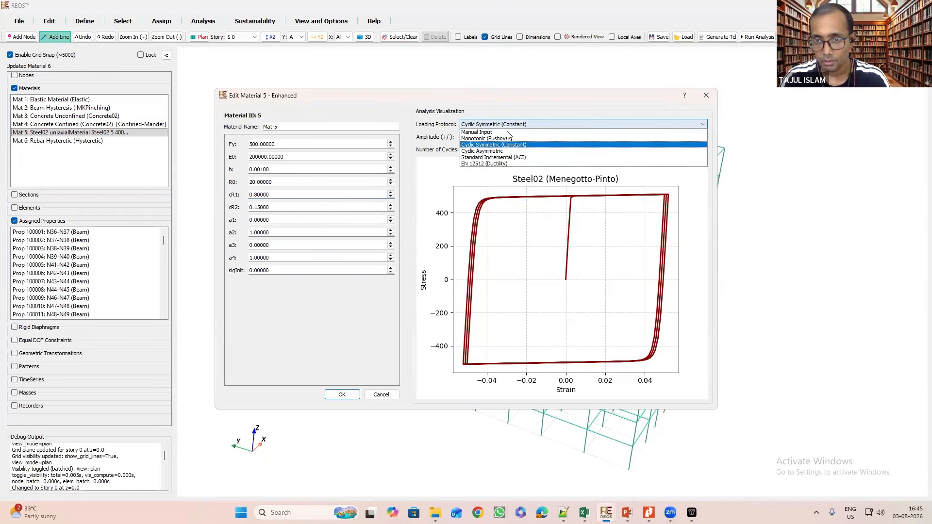
left_click(479, 164)
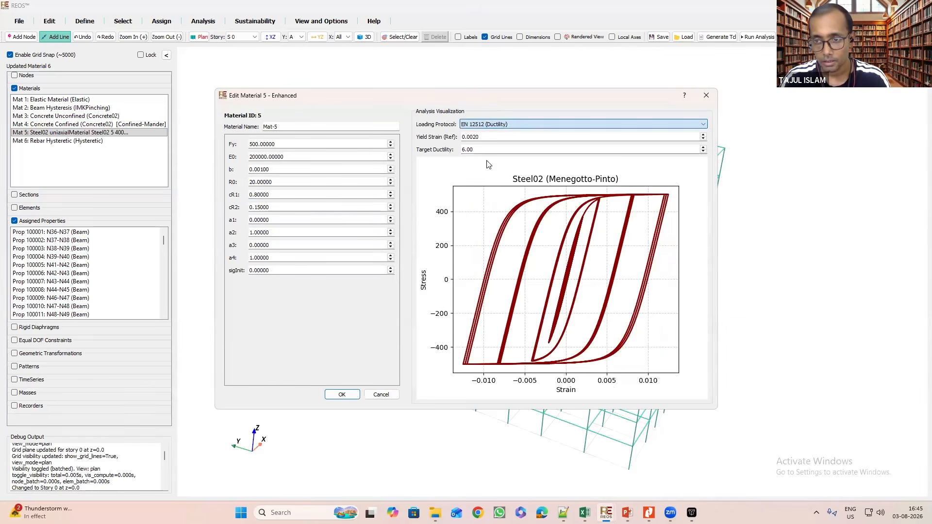
left_click_drag(488, 136, 468, 137)
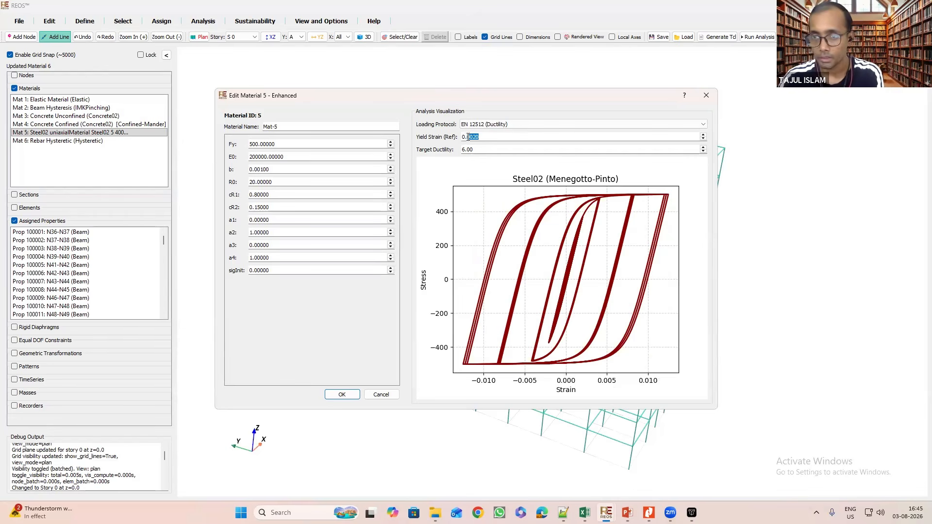
type("2")
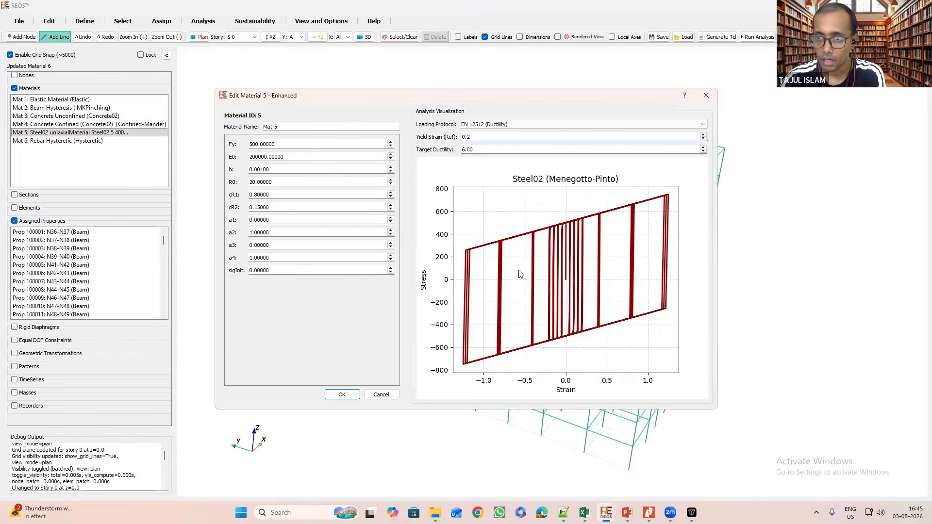
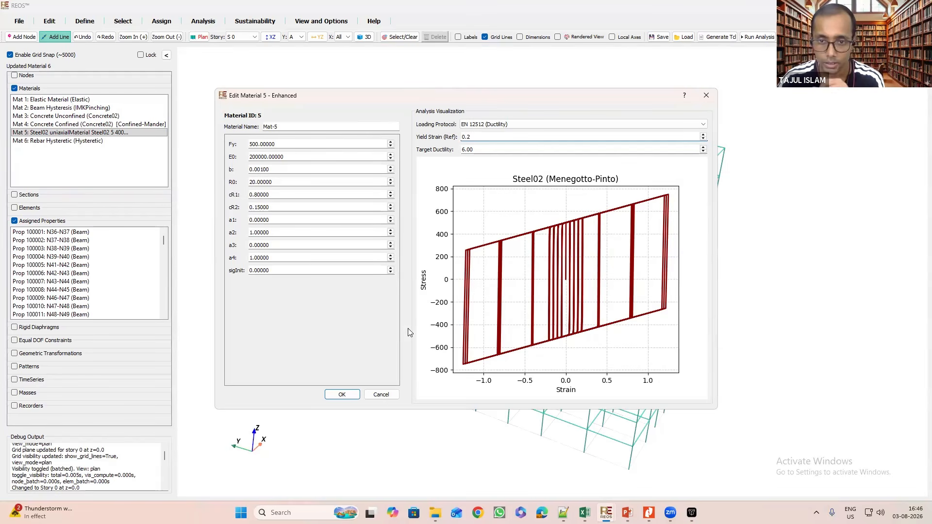
left_click(336, 396)
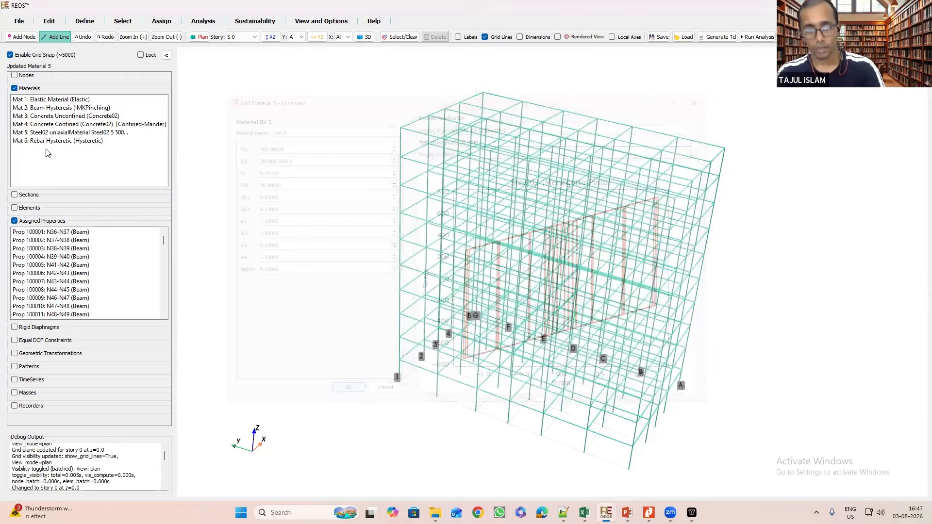
Collapse the materials list and briefly check the list of defined sections.
left_click(14, 88)
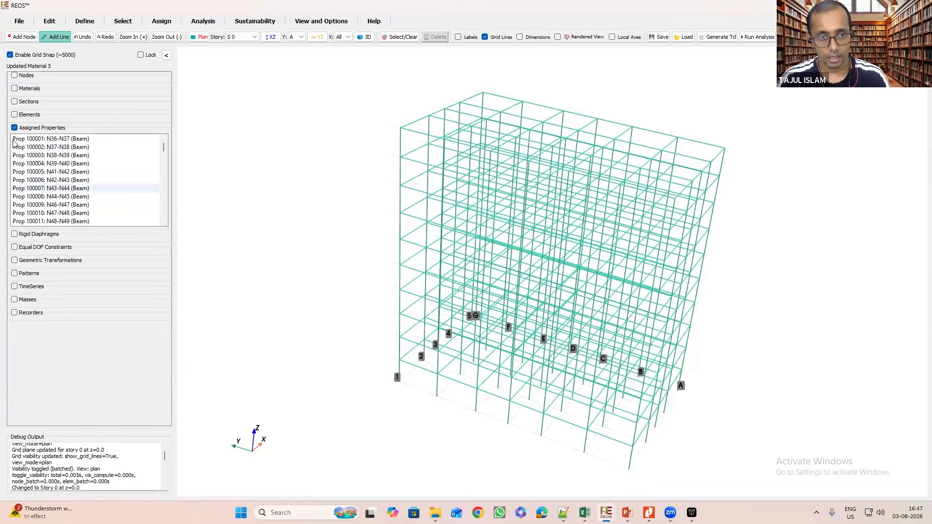
left_click(15, 102)
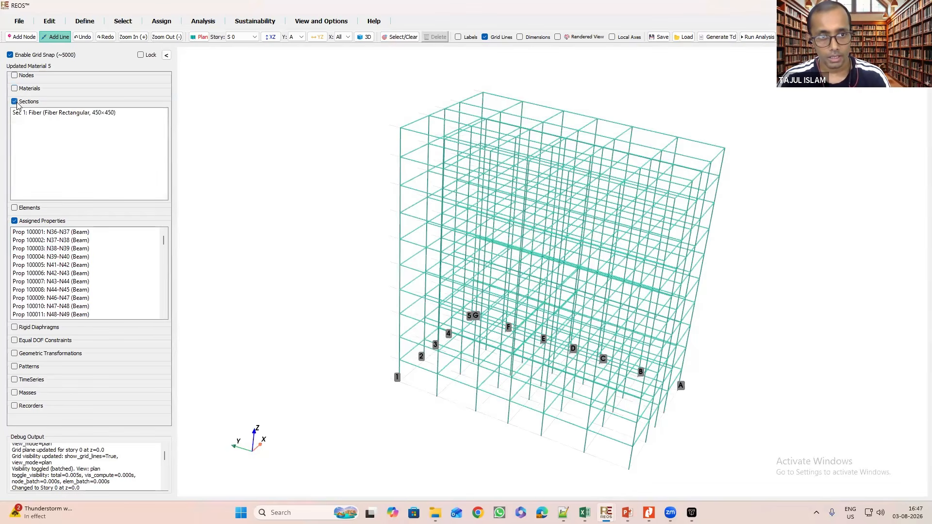
left_click(15, 102)
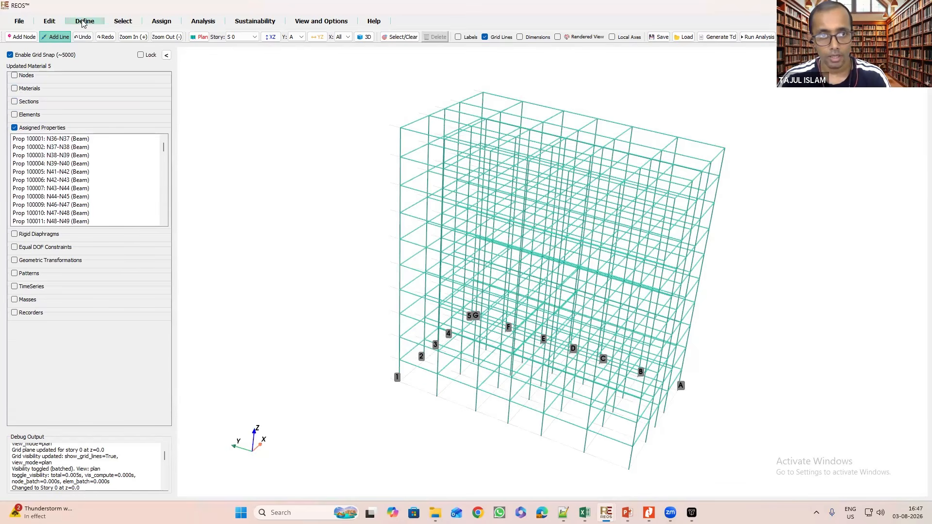
Create an elasticBeamColumn element with ID 1 in the Element Library, keeping its default node tags and properties.
left_click(83, 22)
left_click(63, 30)
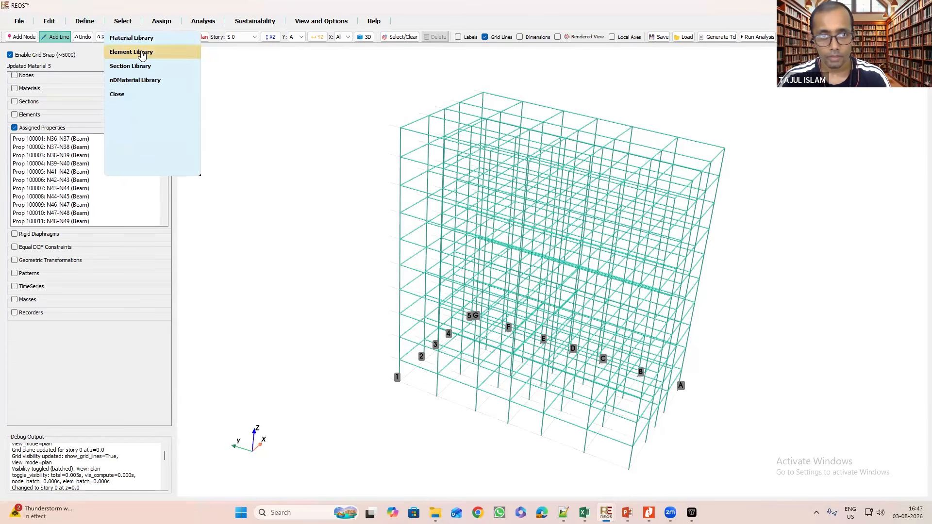
left_click(142, 52)
left_click(539, 328)
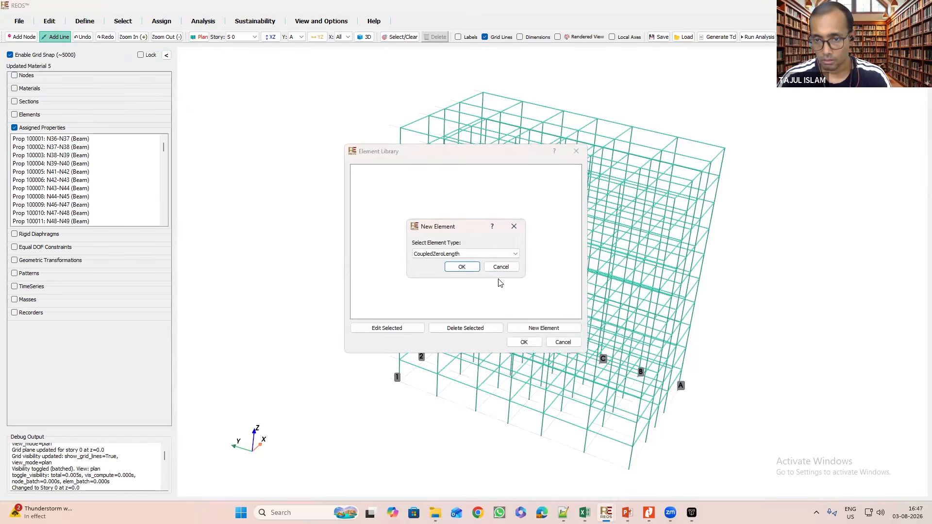
left_click(485, 254)
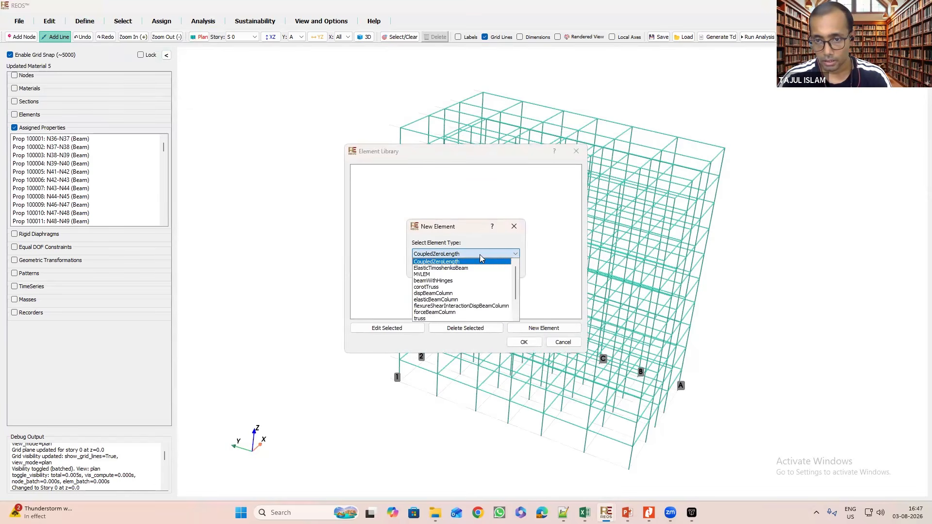
left_click(445, 299)
left_click(465, 267)
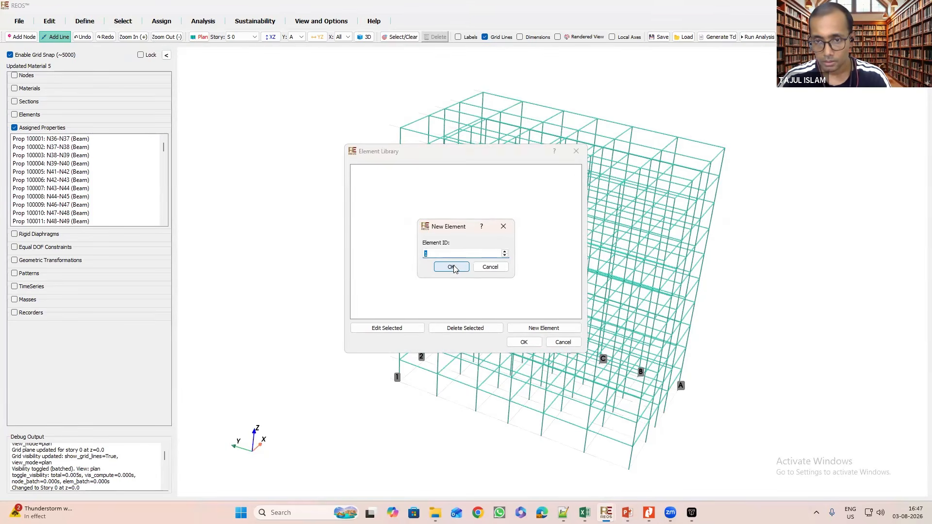
left_click(452, 267)
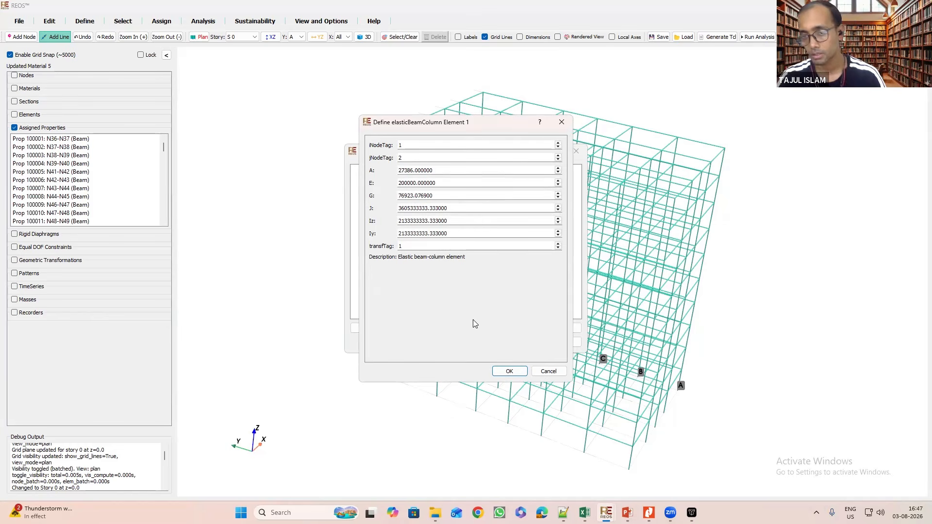
left_click(510, 372)
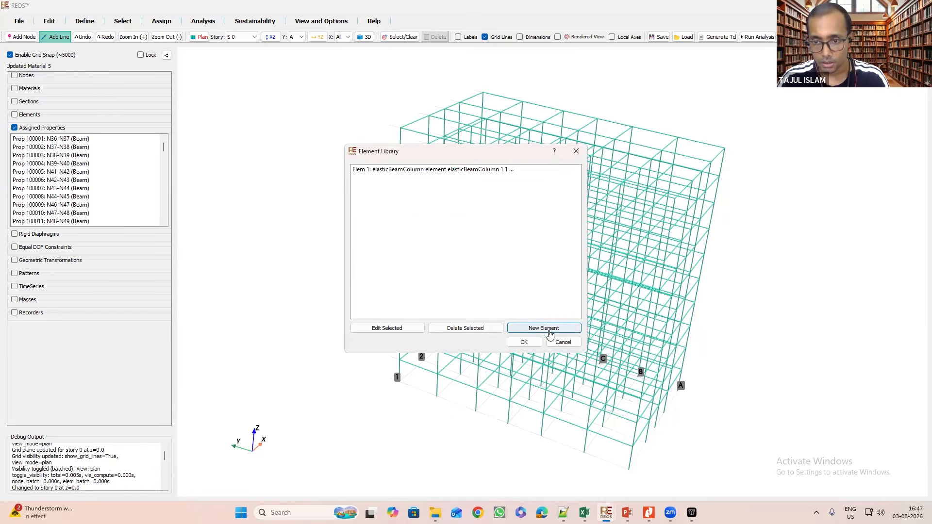
Create a zeroLength element with ID 2 in the Element Library, keeping its default node tags, materials and directions.
left_click(543, 328)
left_click(478, 255)
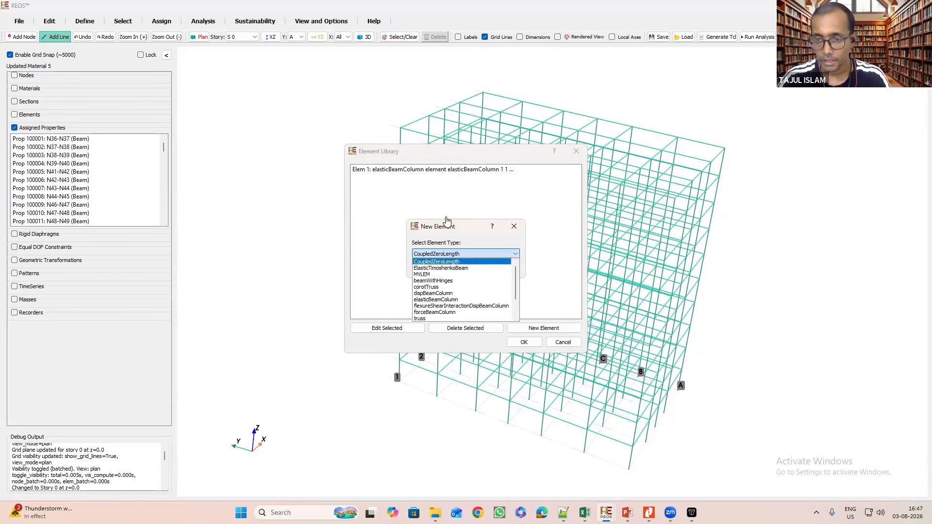
left_click(466, 227)
left_click(465, 254)
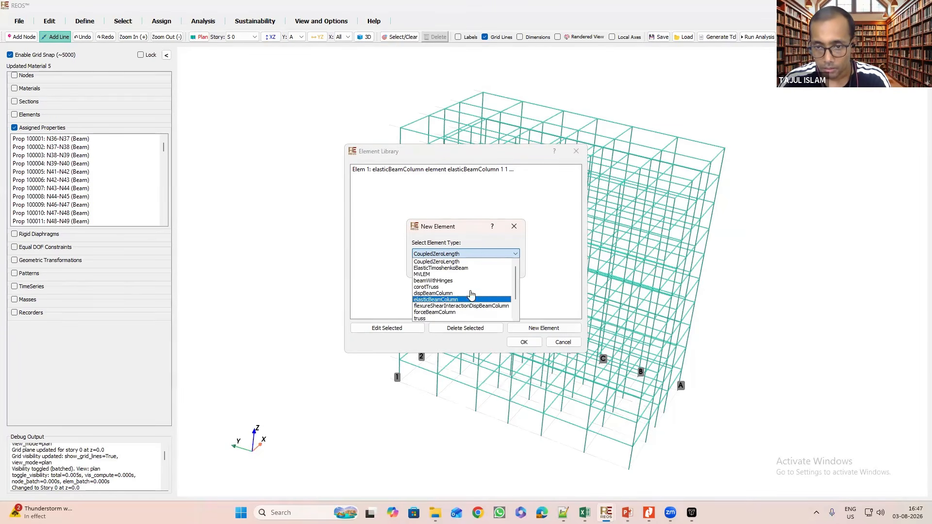
scroll(456, 300, "down", 2)
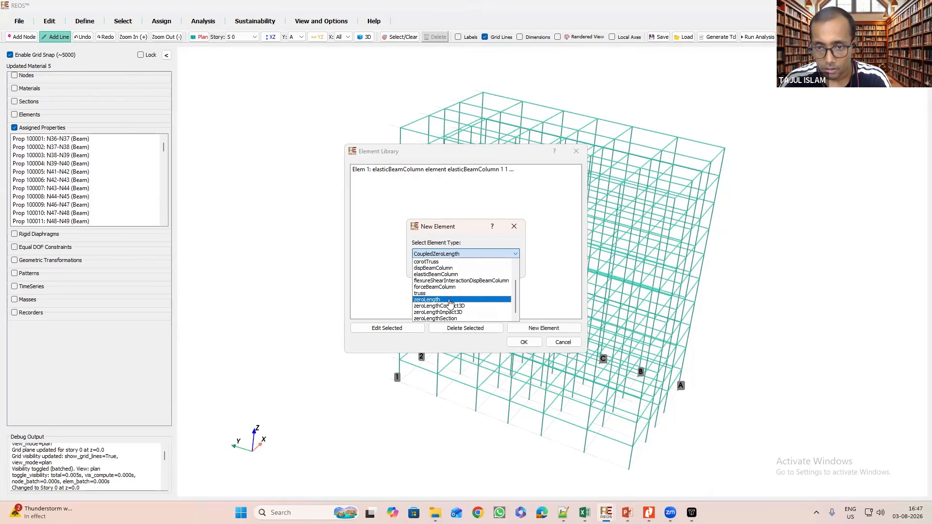
left_click(450, 301)
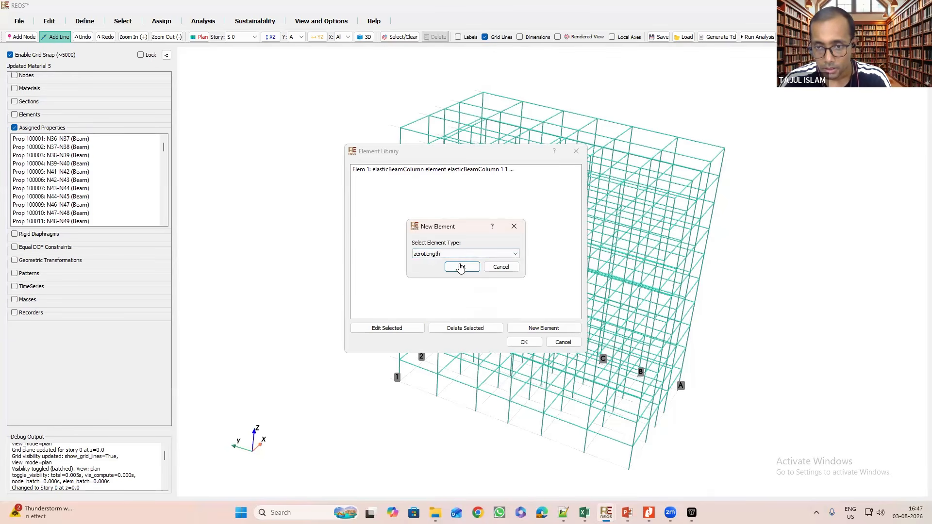
left_click(461, 268)
left_click(462, 267)
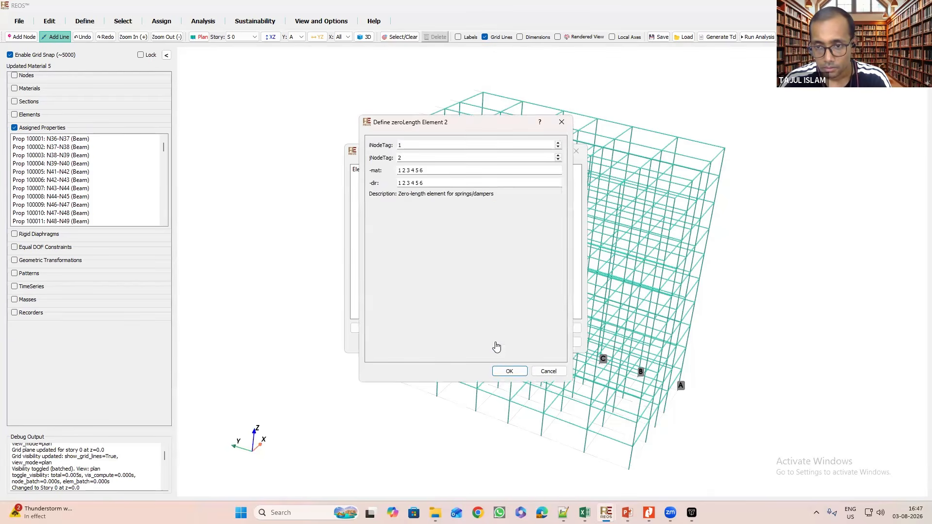
left_click(508, 372)
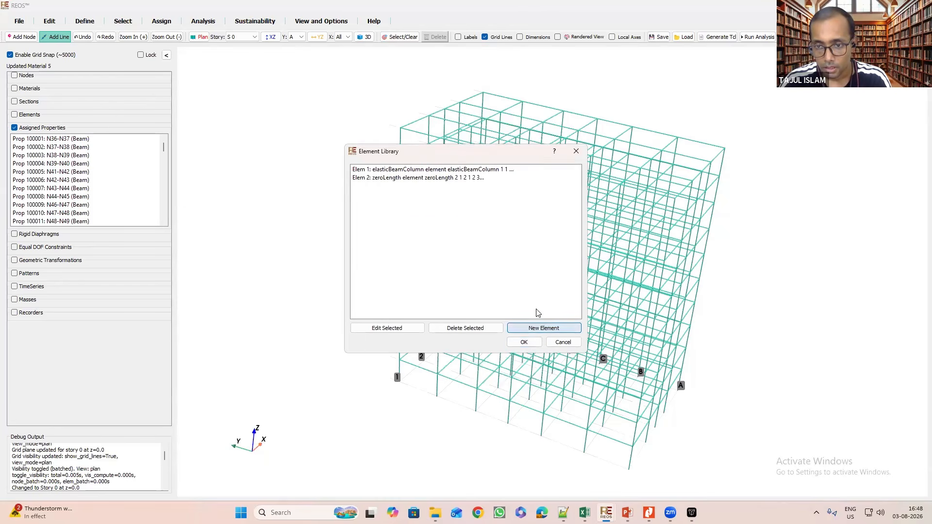
Add a second elasticBeamColumn element with ID 3 to the Element Library, keeping its default properties.
left_click(538, 328)
left_click(470, 254)
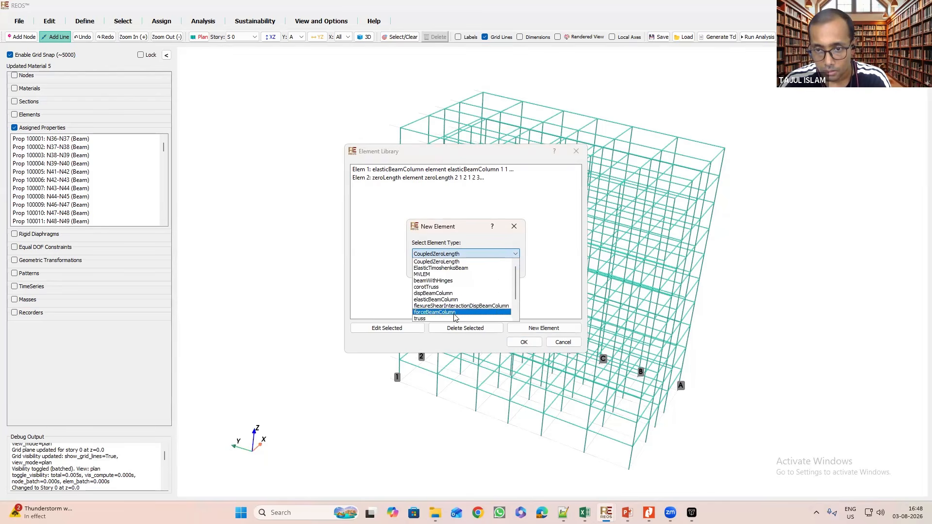
left_click(453, 300)
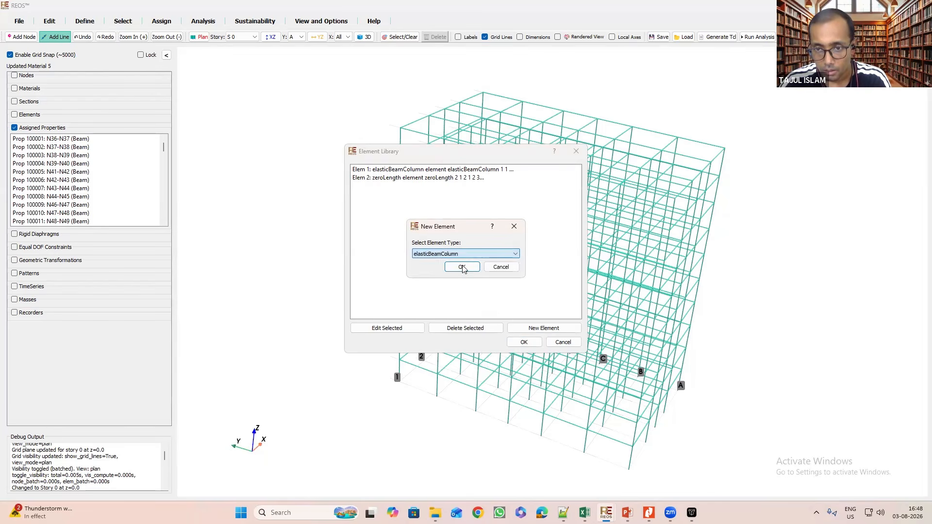
left_click(462, 268)
left_click(462, 267)
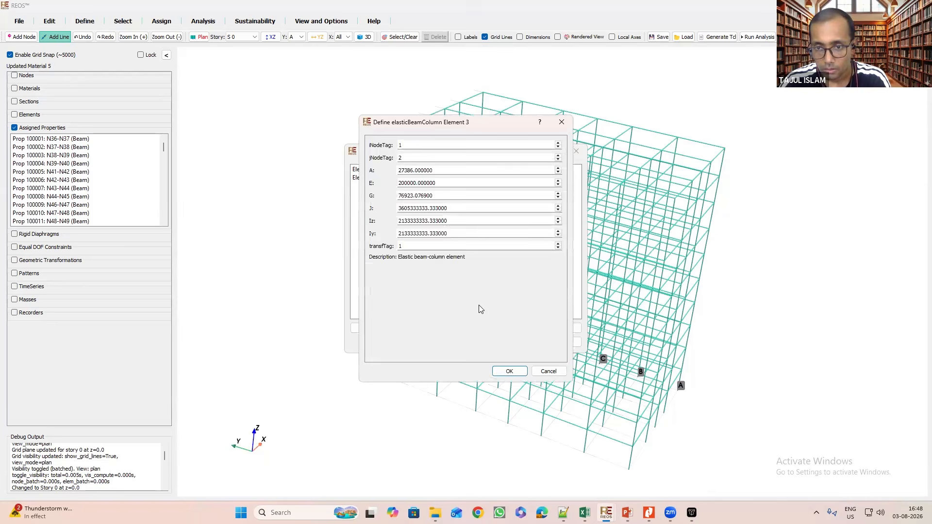
left_click(507, 367)
Add a beamWithHinges element with ID 4 to the Element Library, keeping its default section tags and hinge lengths.
left_click(538, 328)
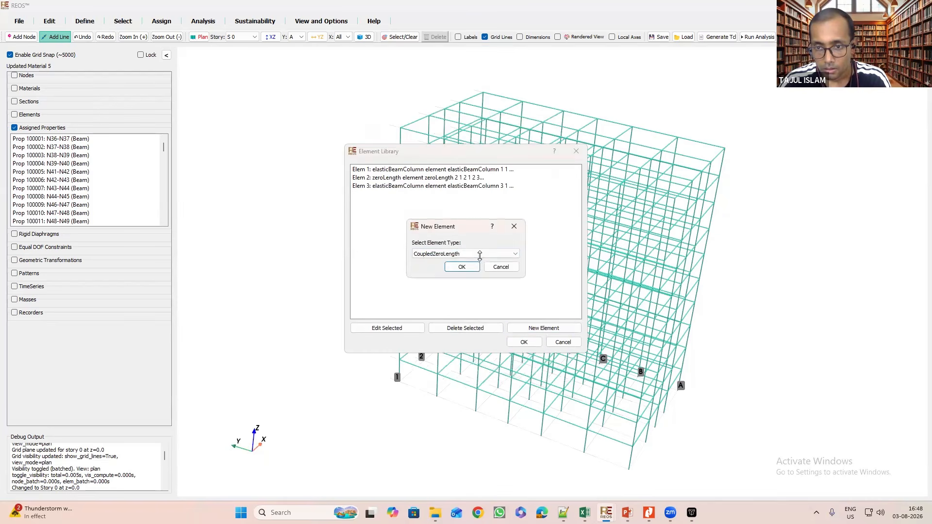
left_click(481, 252)
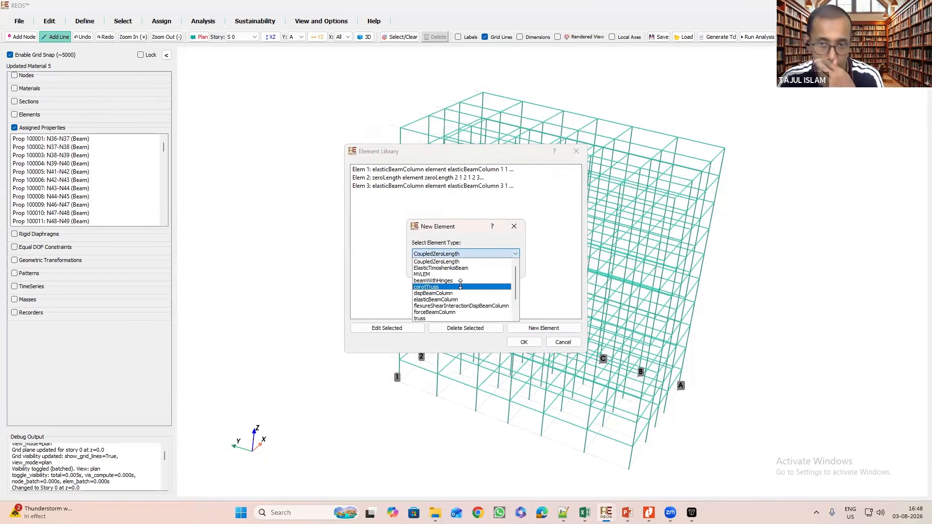
left_click(453, 281)
left_click(461, 267)
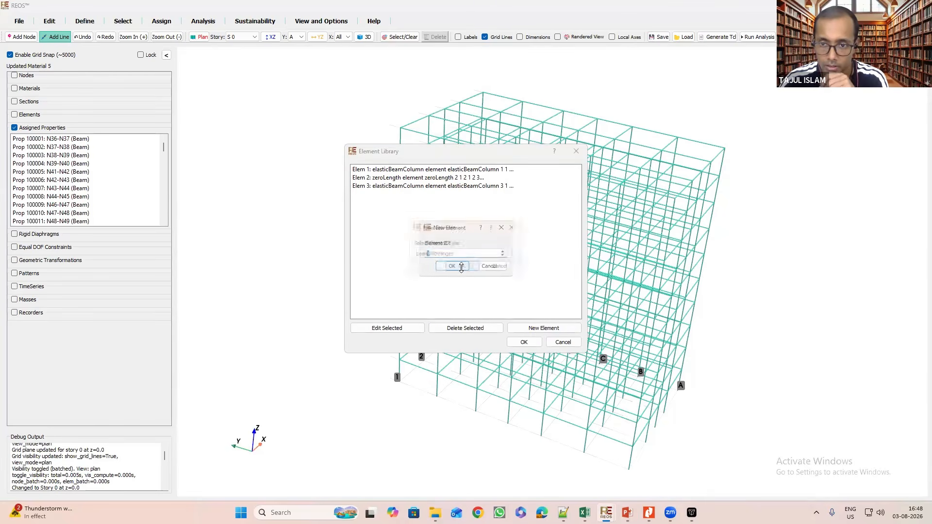
left_click(452, 266)
left_click(509, 369)
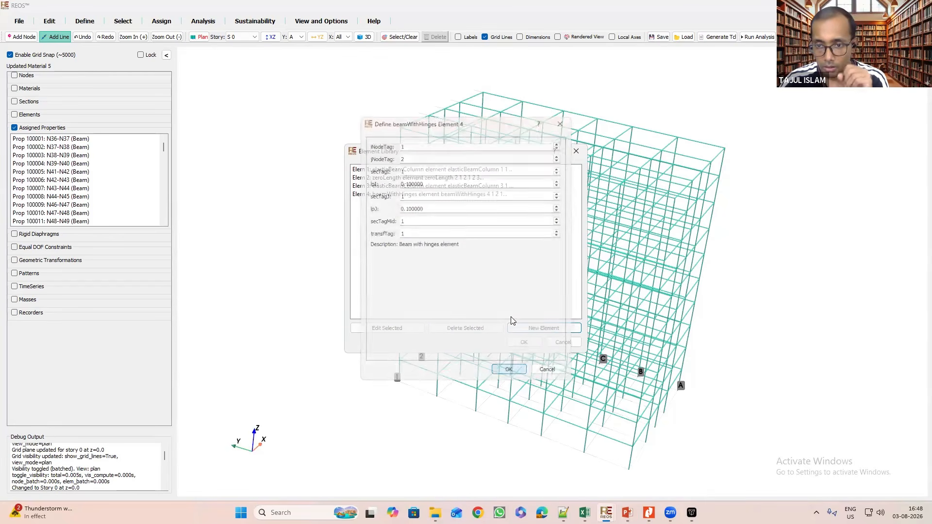
Add a dispBeamColumn element with ID 5 to the Element Library, keeping its default 5 integration points and tags.
left_click(543, 328)
left_click(494, 255)
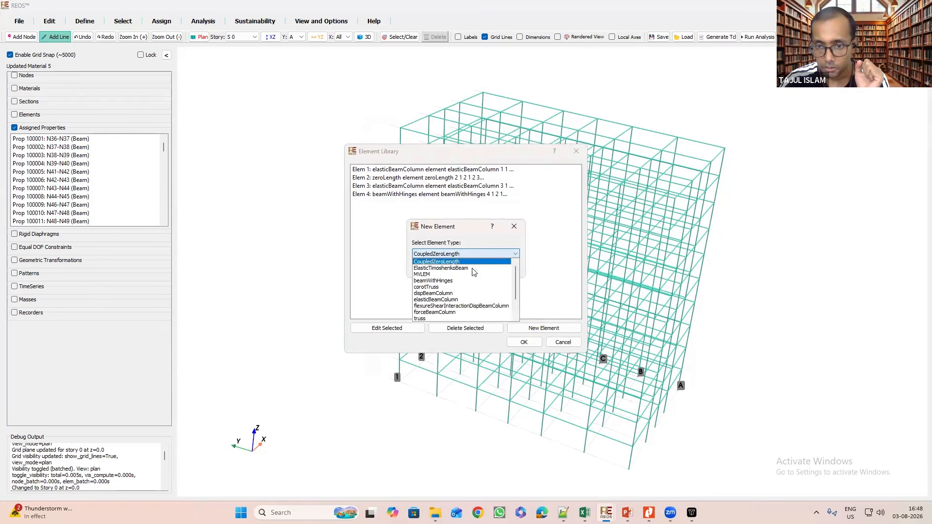
left_click(449, 294)
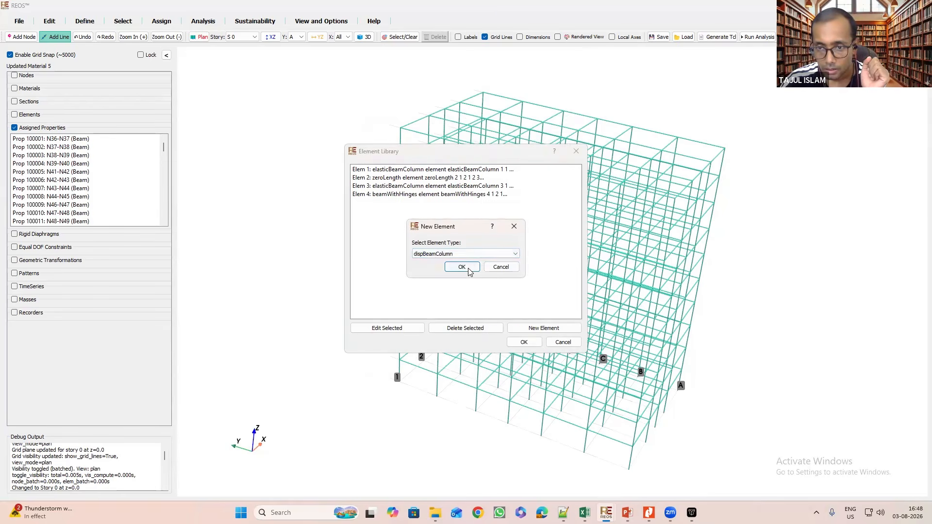
left_click(468, 268)
left_click(451, 268)
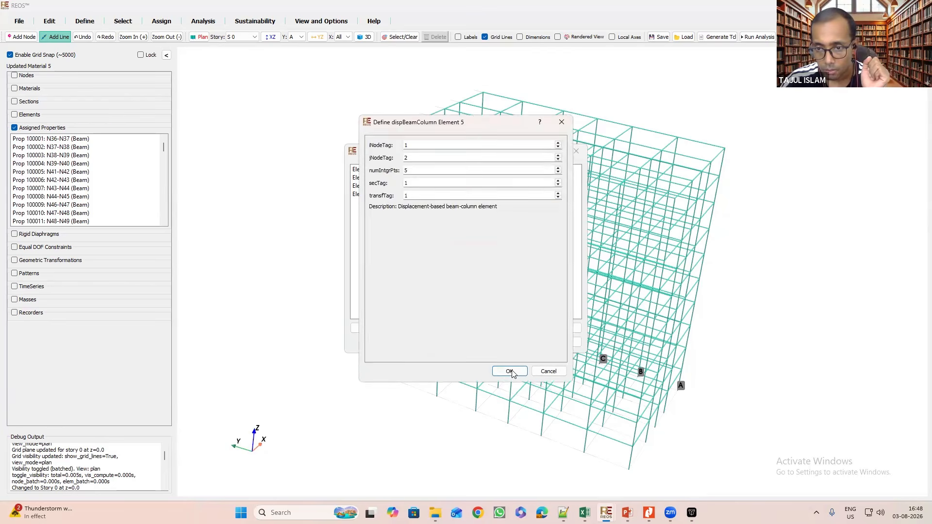
left_click(508, 373)
Add a forceBeamColumn element with ID 6 to the Element Library, keeping its default properties.
left_click(543, 328)
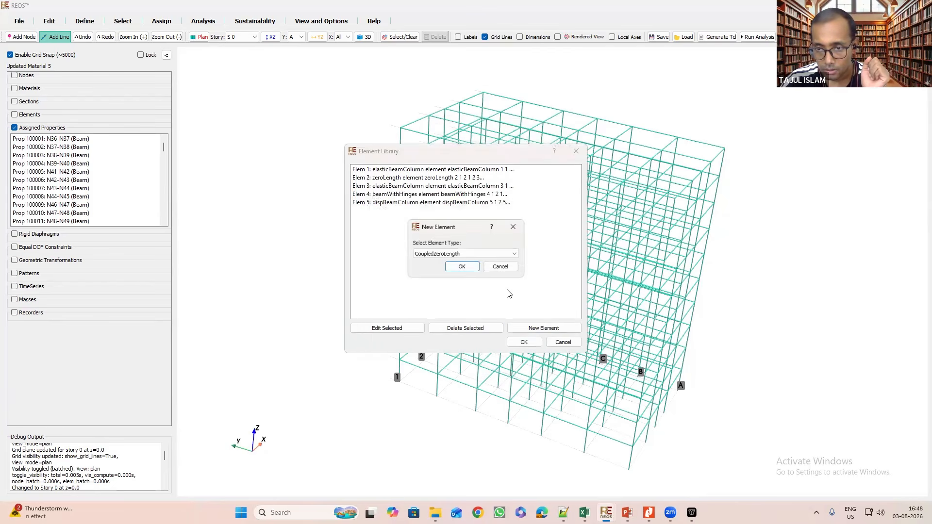
left_click(481, 253)
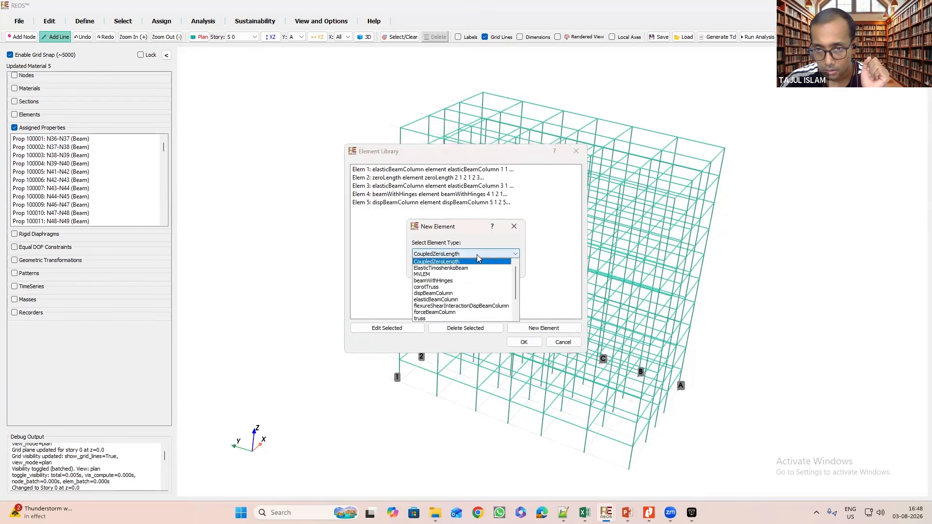
left_click(453, 313)
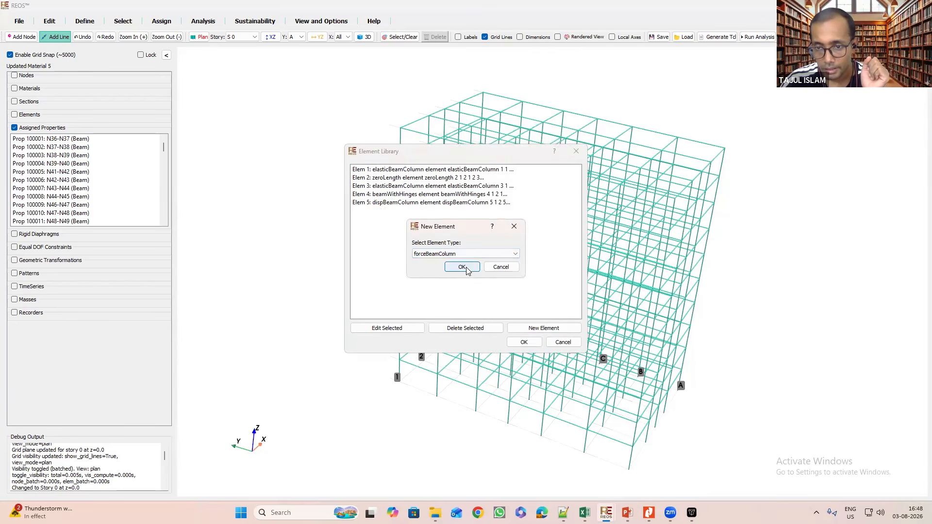
left_click(463, 268)
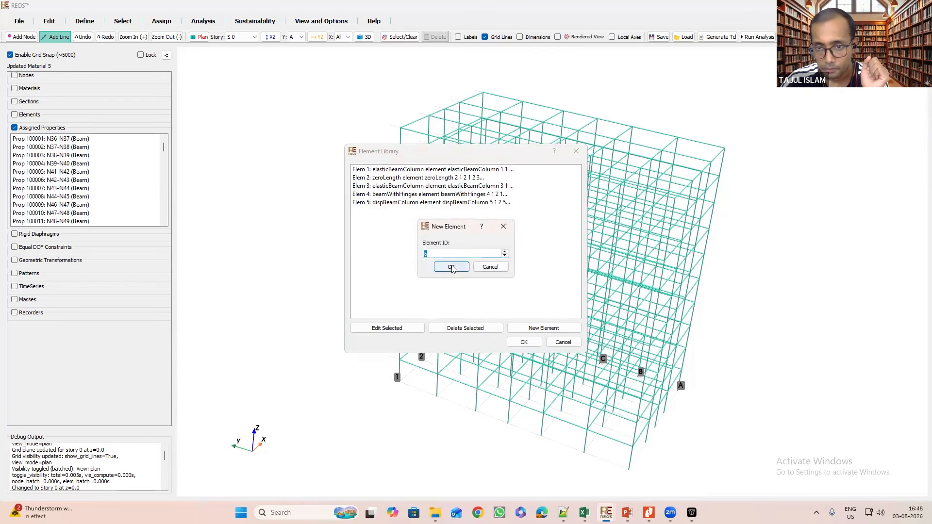
left_click(456, 268)
left_click(509, 372)
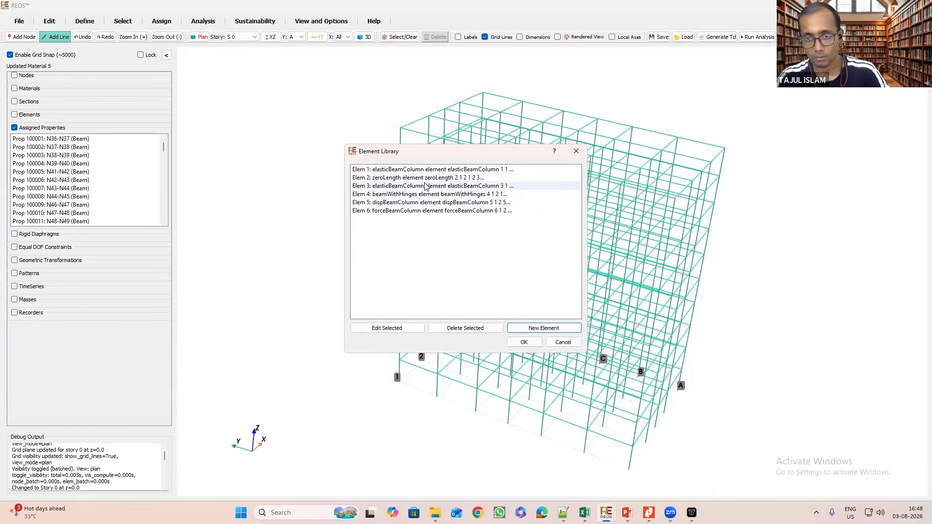
Save the Element Library, collapse the assigned properties and expand the list of defined elements.
left_click(513, 343)
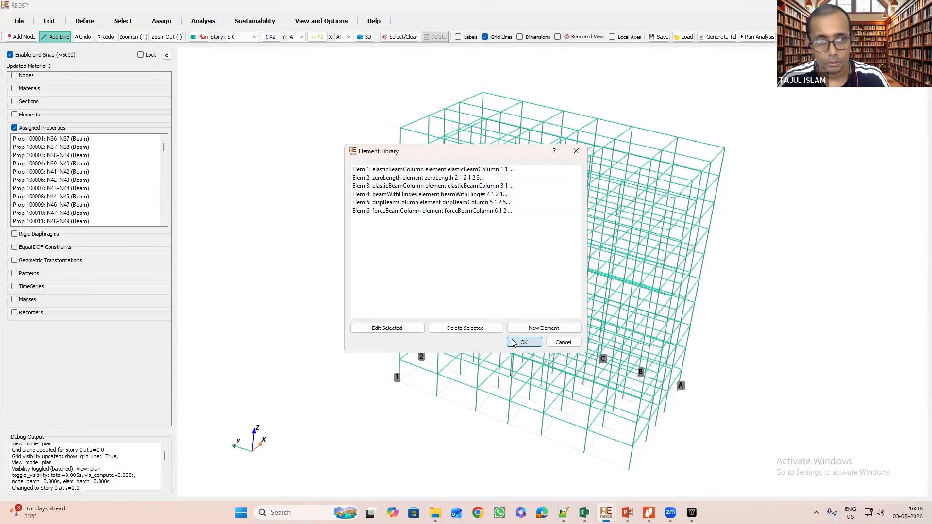
left_click(14, 128)
left_click(14, 114)
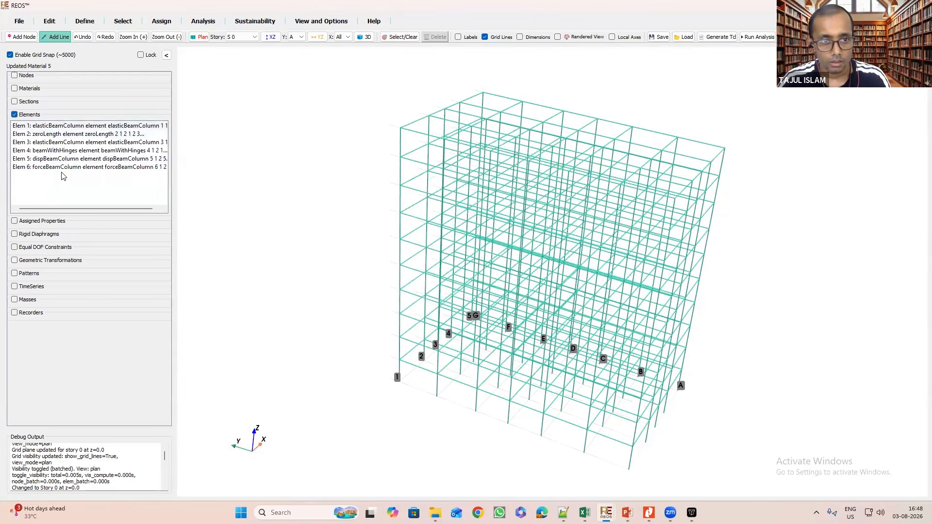
Edit element 1, naming it Beam Elastic and setting its rectangular section to width 250 and depth 450.
double_click(78, 128)
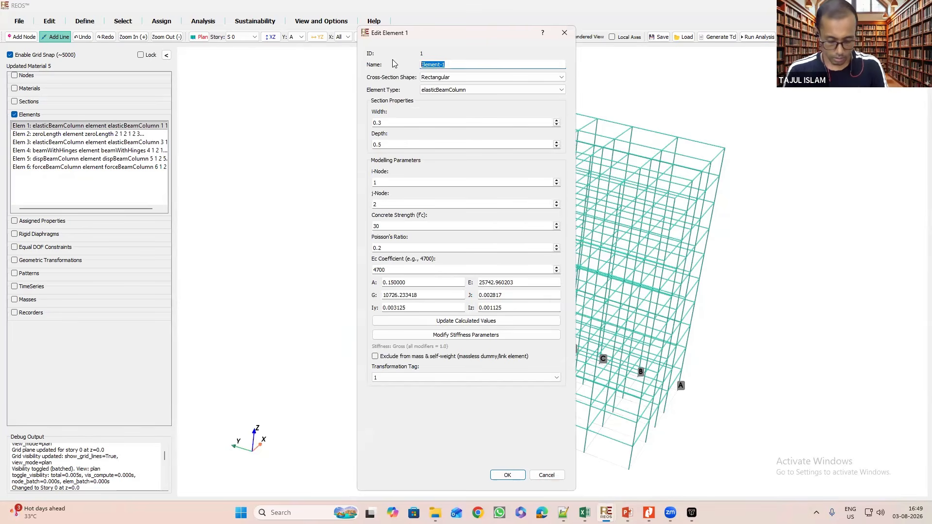
type("Beam Elastic")
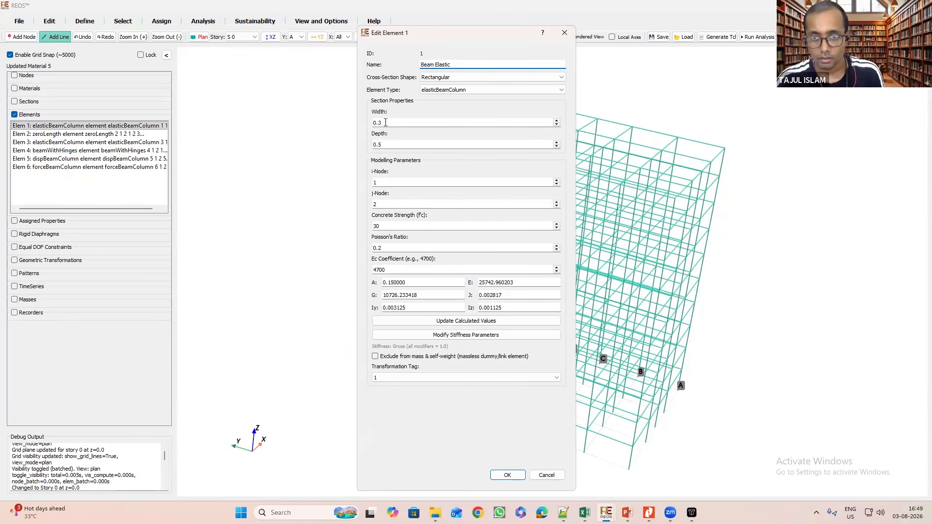
double_click(386, 123)
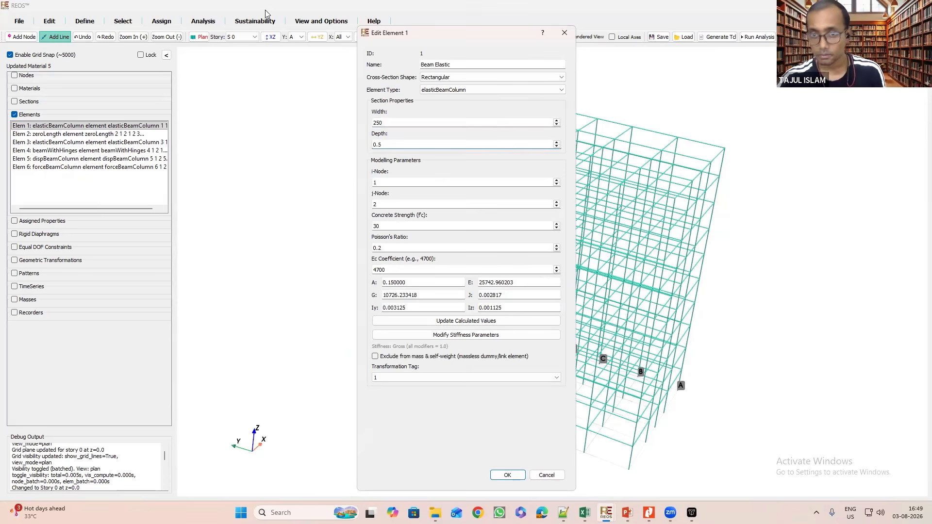
left_click_drag(400, 28, 412, 123)
left_click_drag(348, 121, 332, 124)
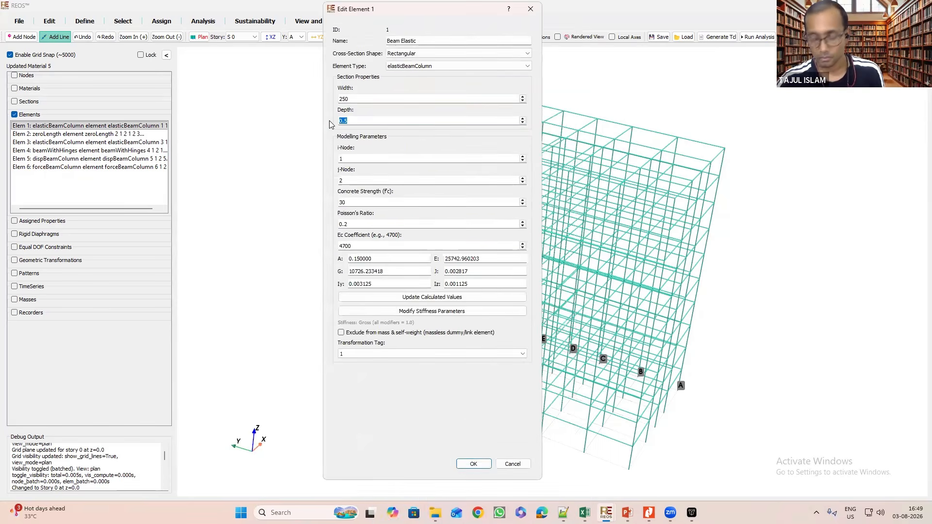
type("450")
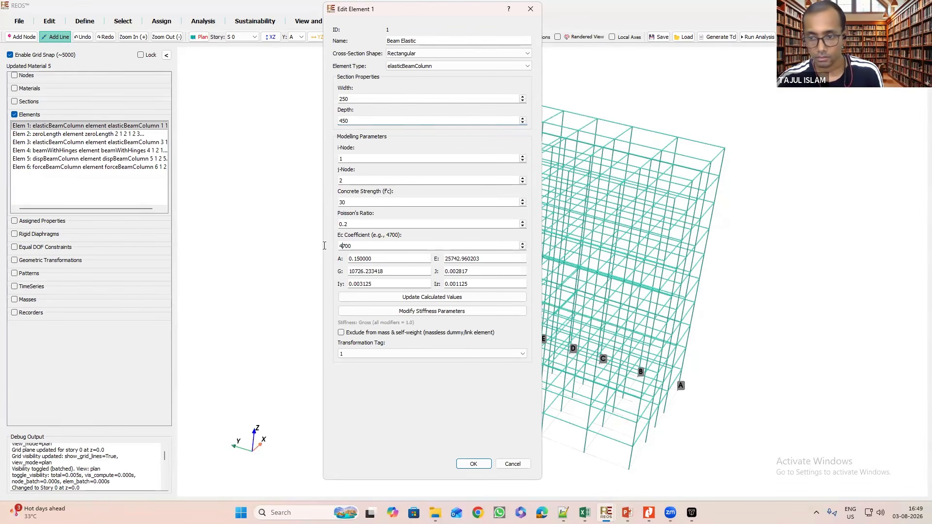
Set the Ec coefficient of the Beam Elastic element to 5000 and update its calculated section values.
left_click_drag(324, 245, 334, 246)
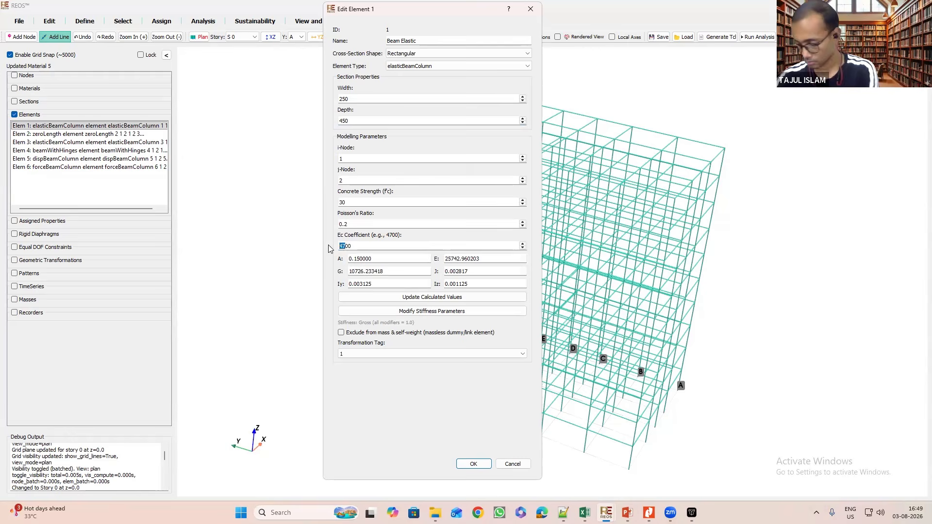
type("5000")
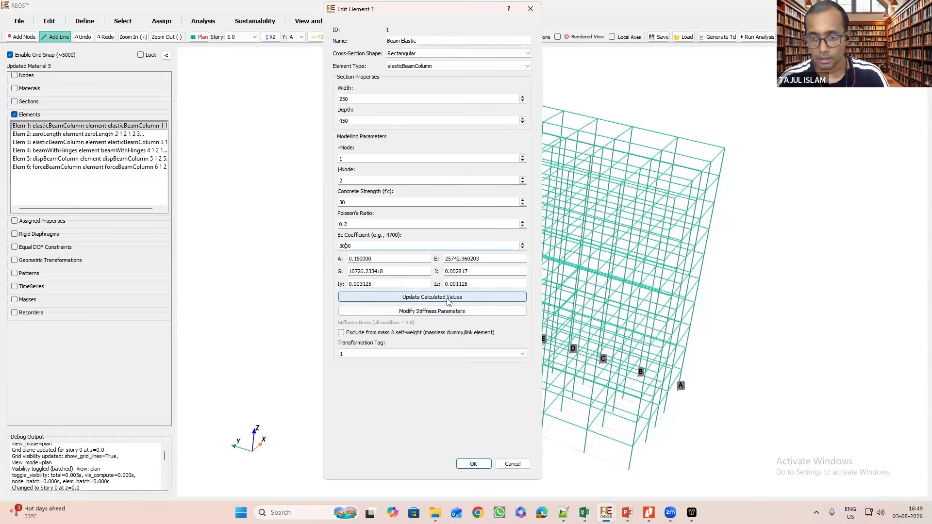
left_click(446, 298)
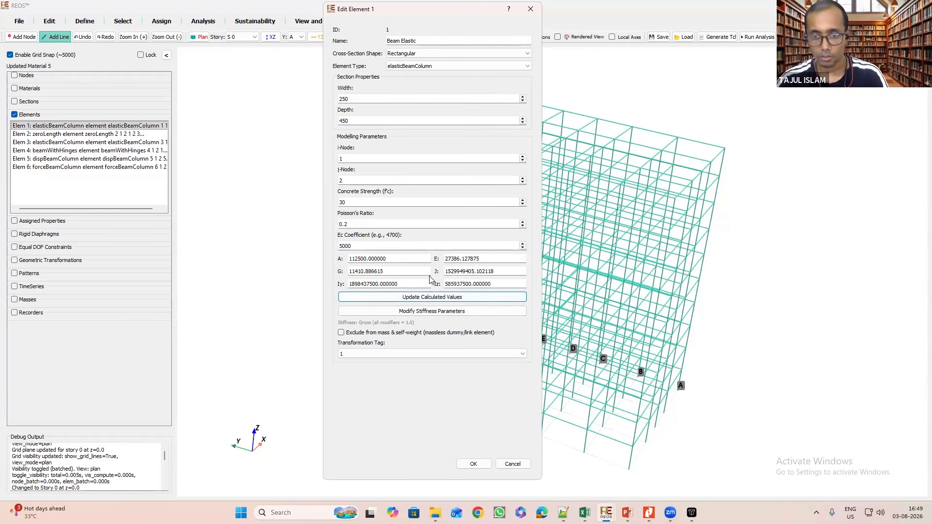
Try stiffness modifiers of 0.35 for flexural inertia Iy and Iz on the Beam Elastic element, discarding the entries.
left_click(431, 311)
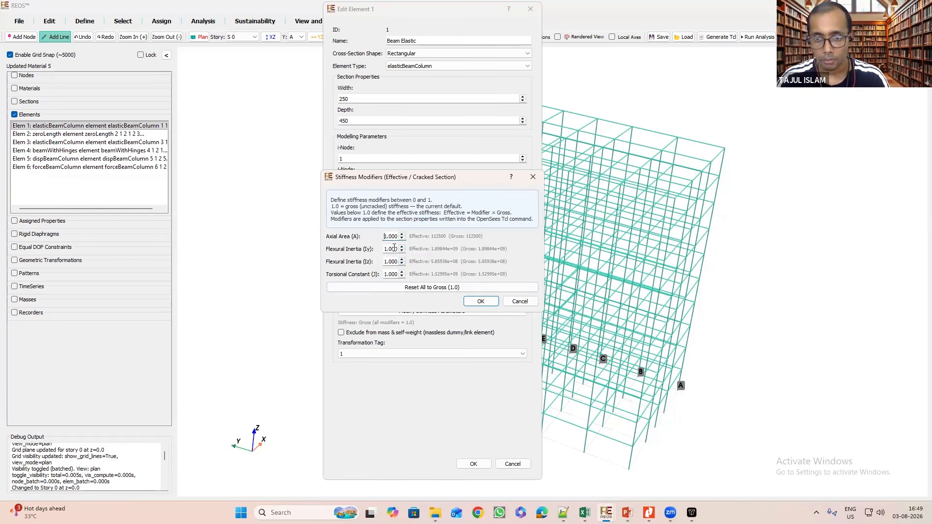
scroll(399, 248, "down", 1)
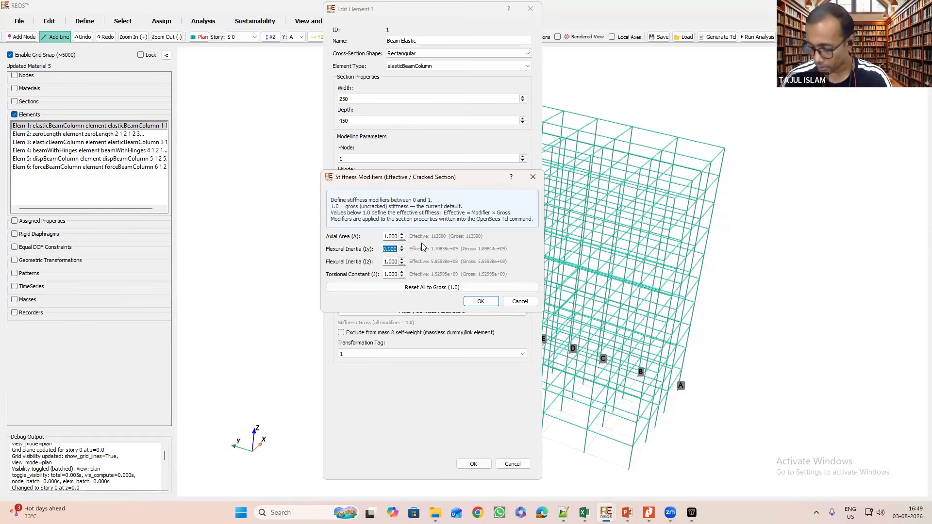
type("0.35")
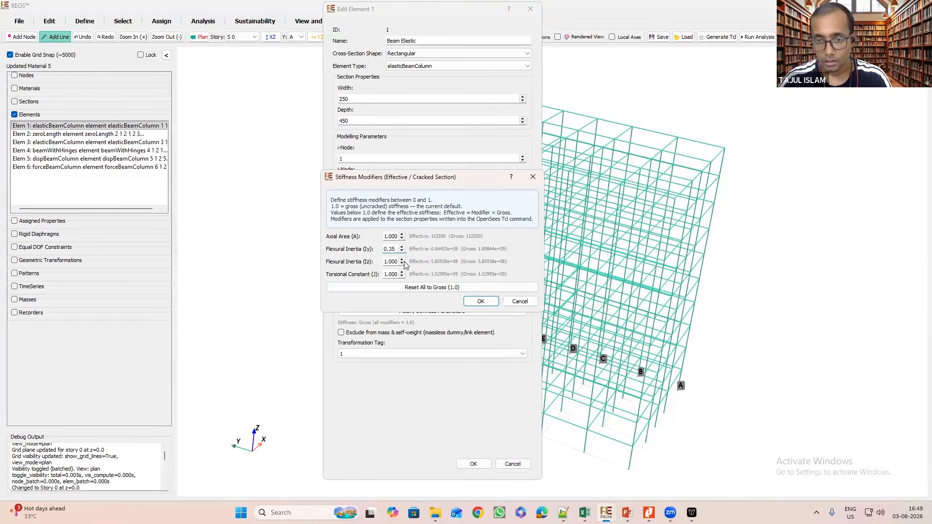
double_click(399, 263)
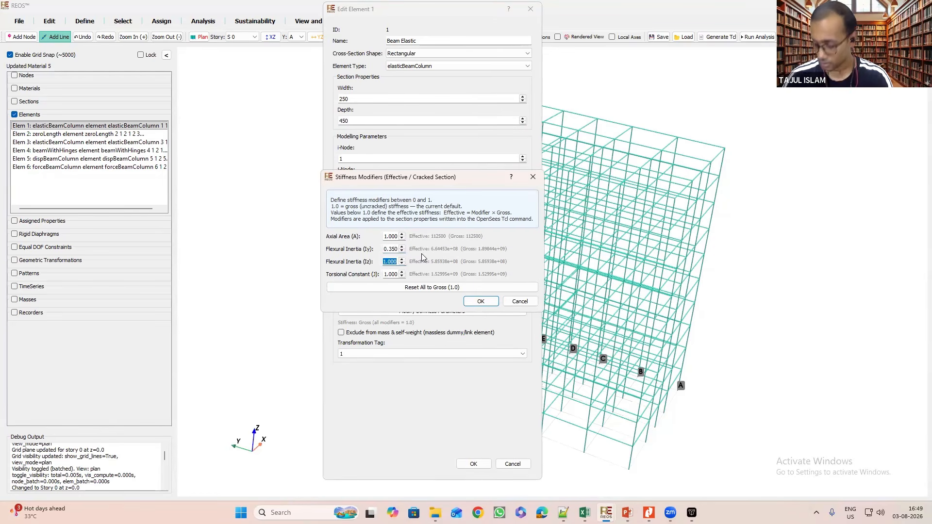
type("0.35")
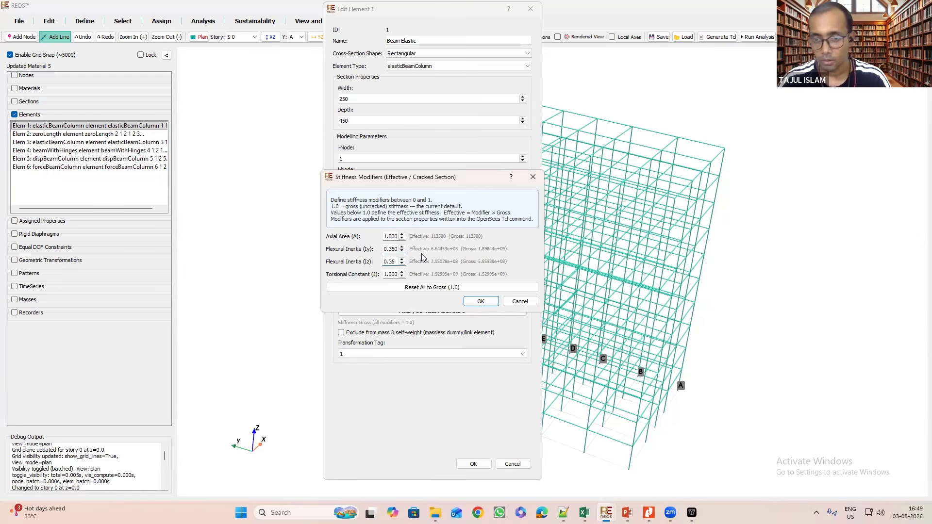
left_click(532, 177)
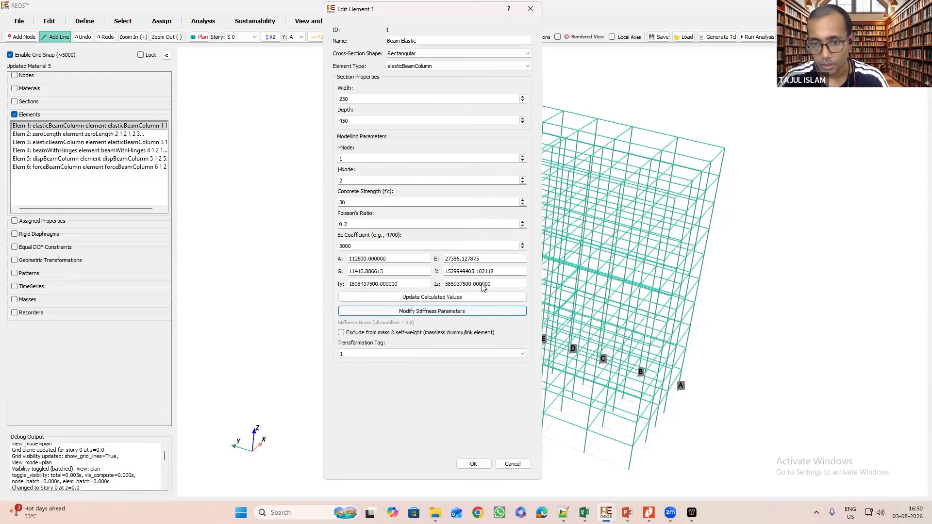
Save the edits to the Beam Elastic element and expand the list of defined materials.
left_click(473, 465)
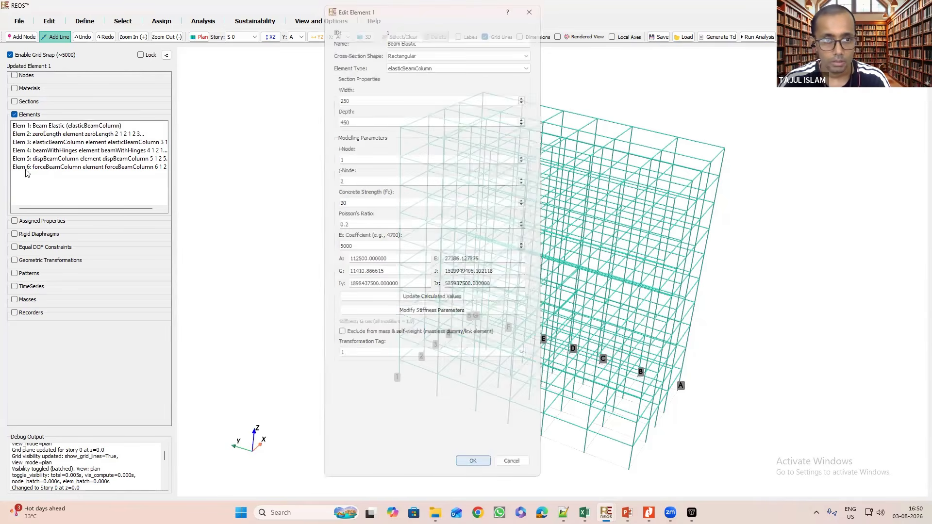
double_click(66, 135)
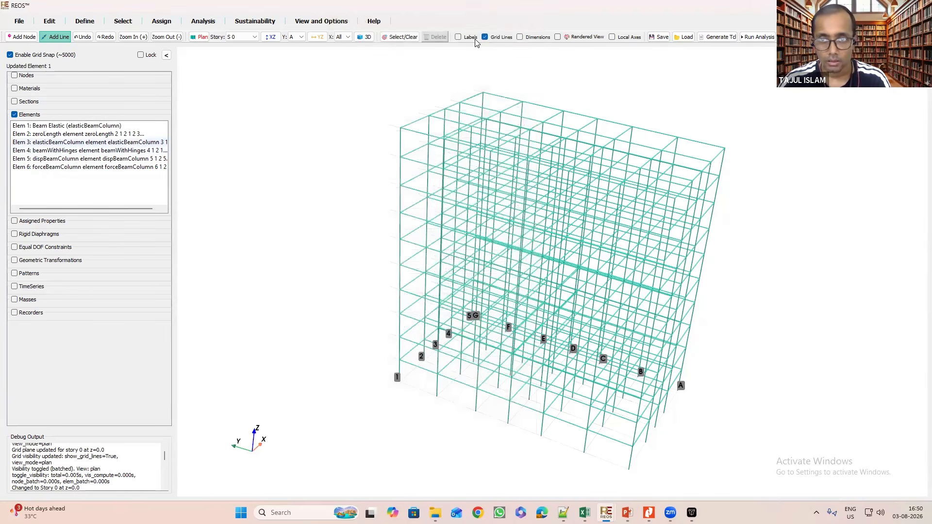
left_click_drag(482, 36, 533, 39)
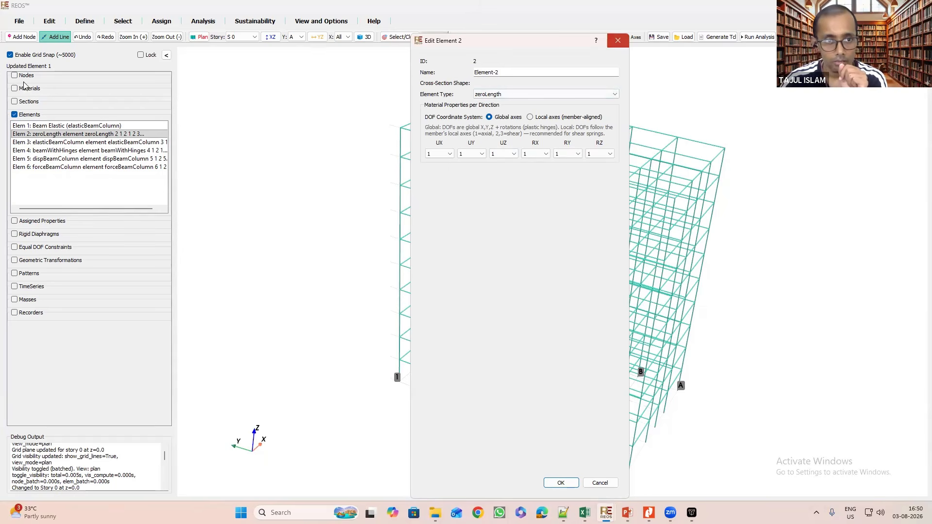
key("Escape")
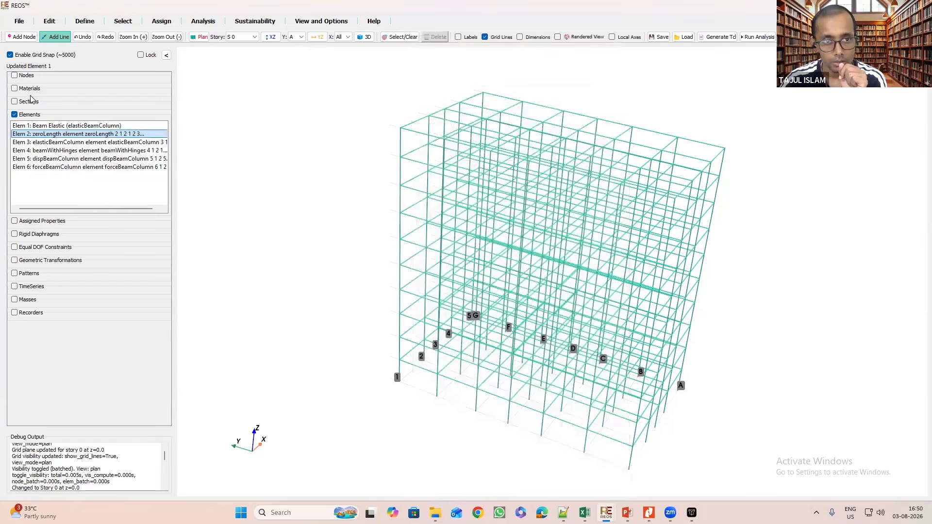
left_click(29, 90)
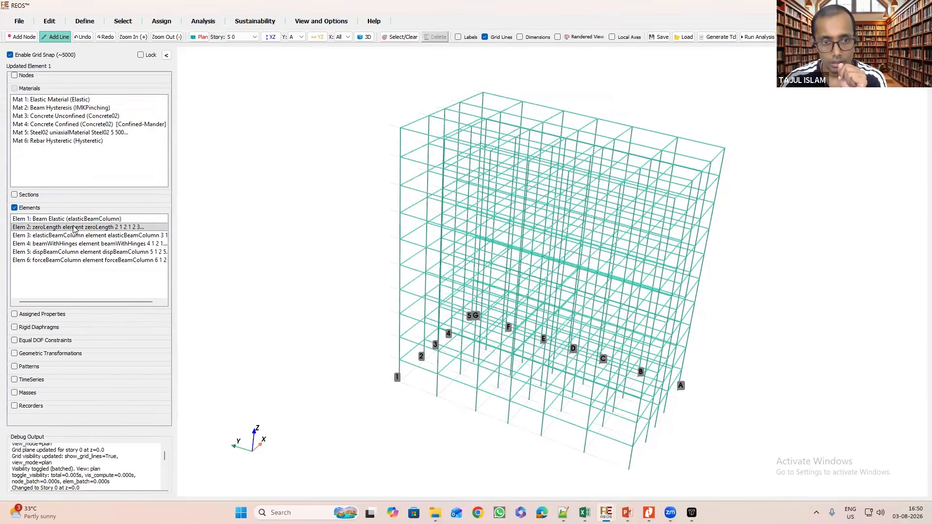
left_click(26, 99)
Assign material 2 to the RY and RZ directions of zeroLength element 2 and save it.
double_click(38, 228)
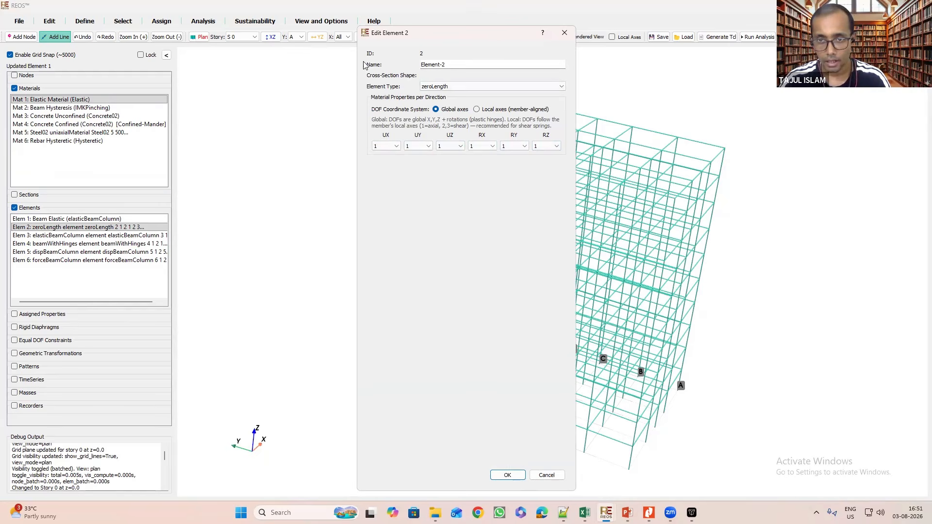
left_click(401, 502)
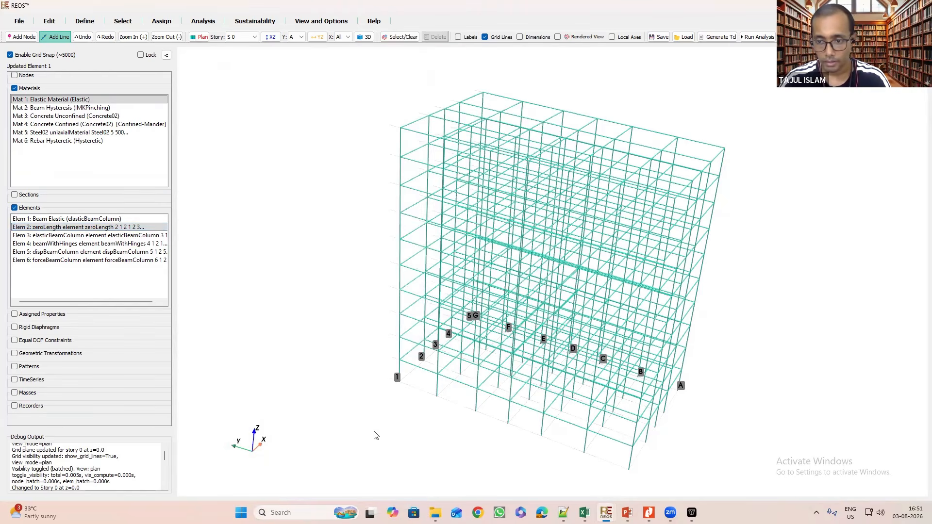
left_click_drag(397, 433, 400, 431)
left_click_drag(485, 446, 517, 470)
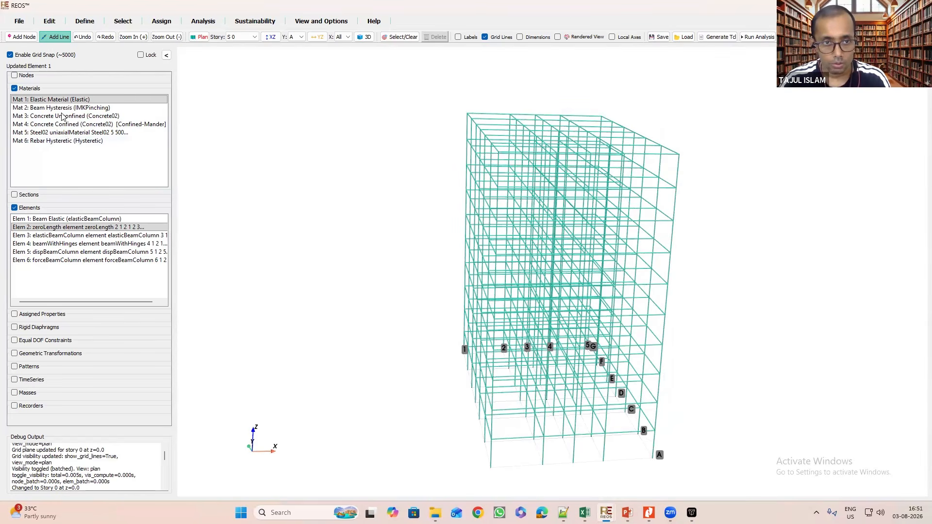
left_click(65, 228)
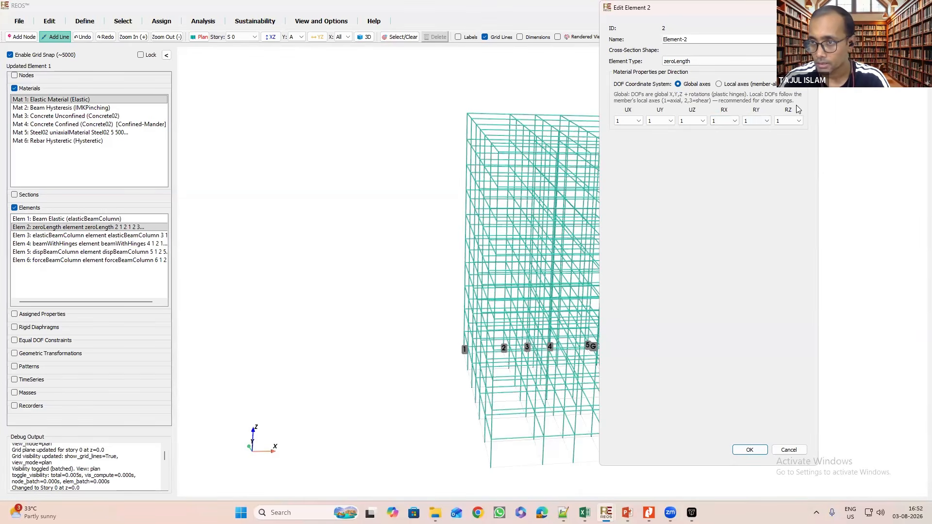
left_click(756, 121)
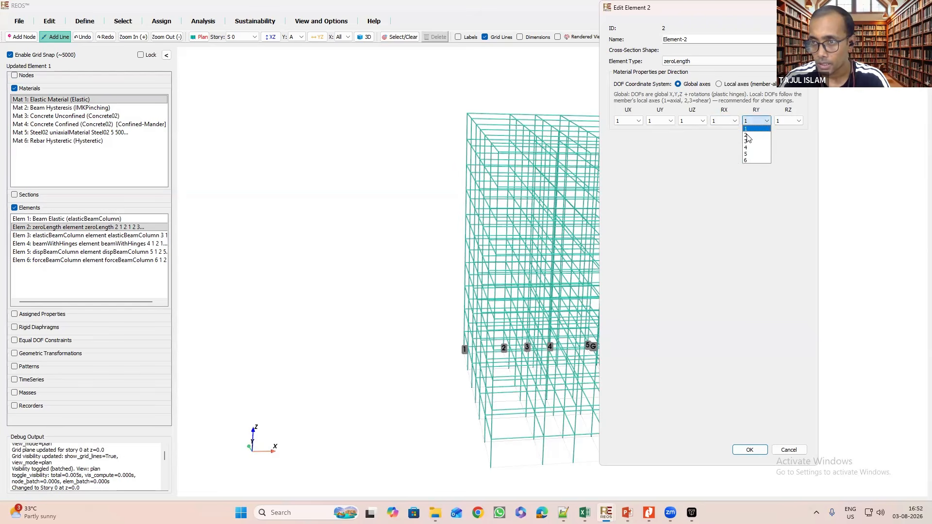
left_click(789, 121)
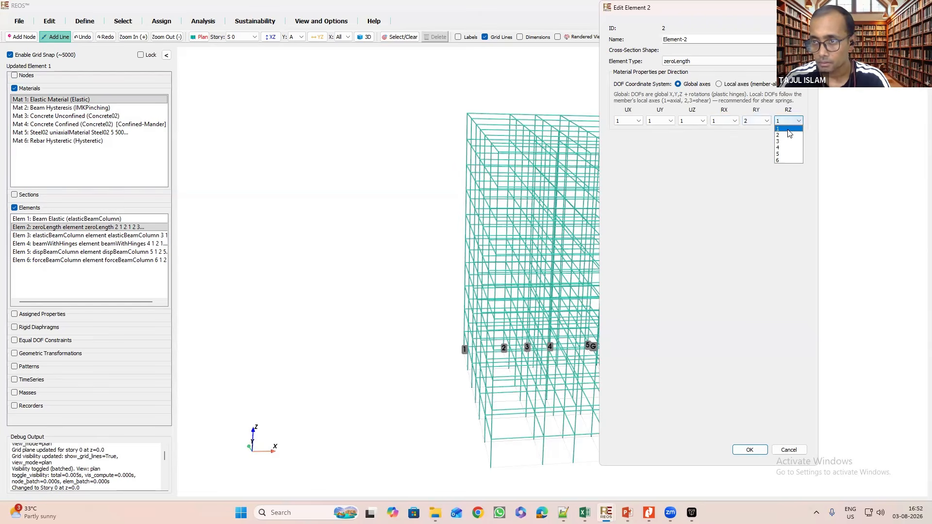
left_click(782, 135)
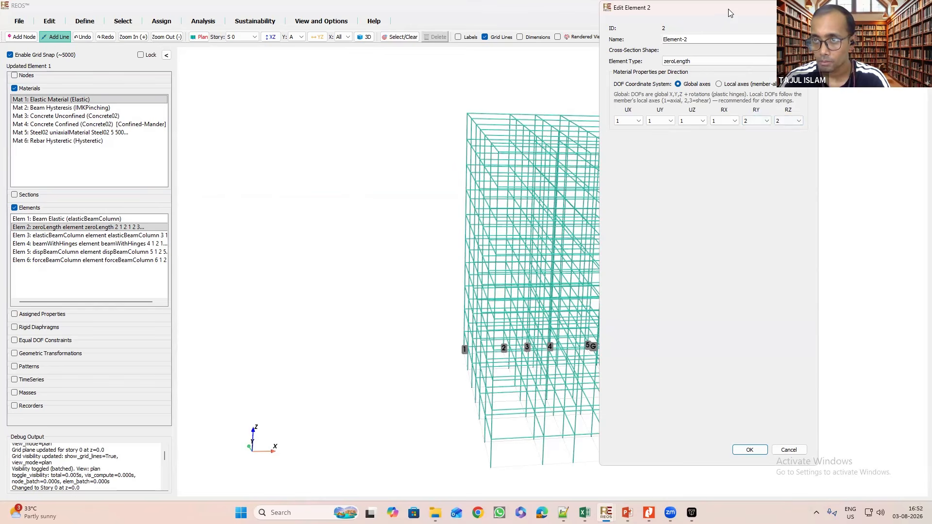
left_click_drag(731, 11, 534, 17)
left_click(552, 457)
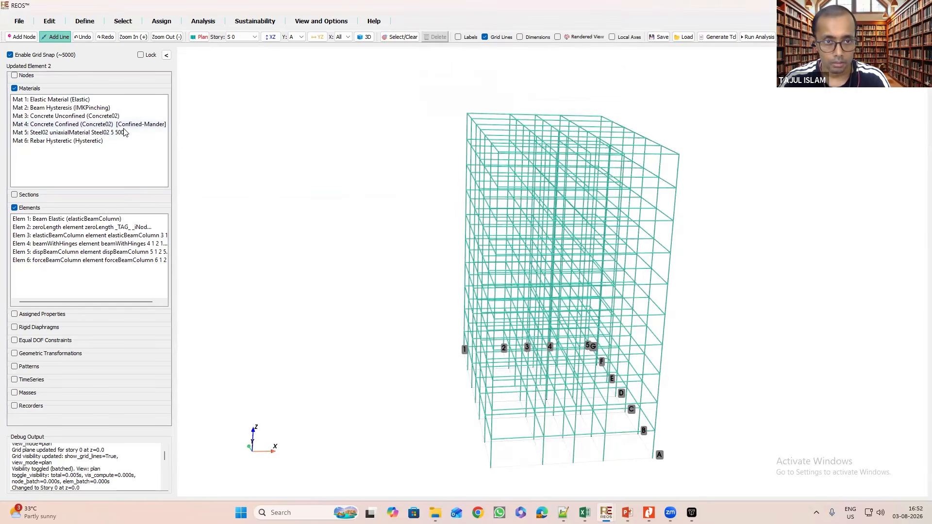
Rename zeroLength element 2 as Beam Hinges X.
double_click(64, 232)
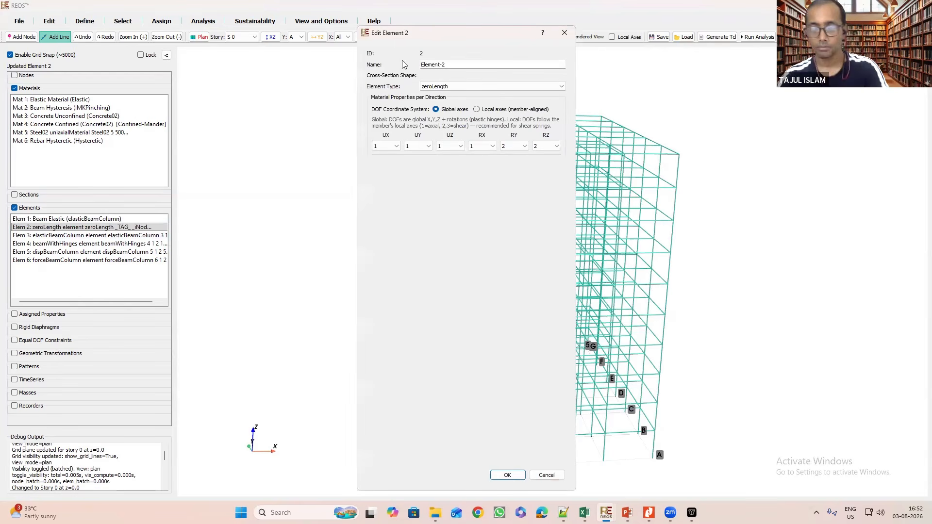
left_click_drag(450, 65, 402, 61)
type("Bea")
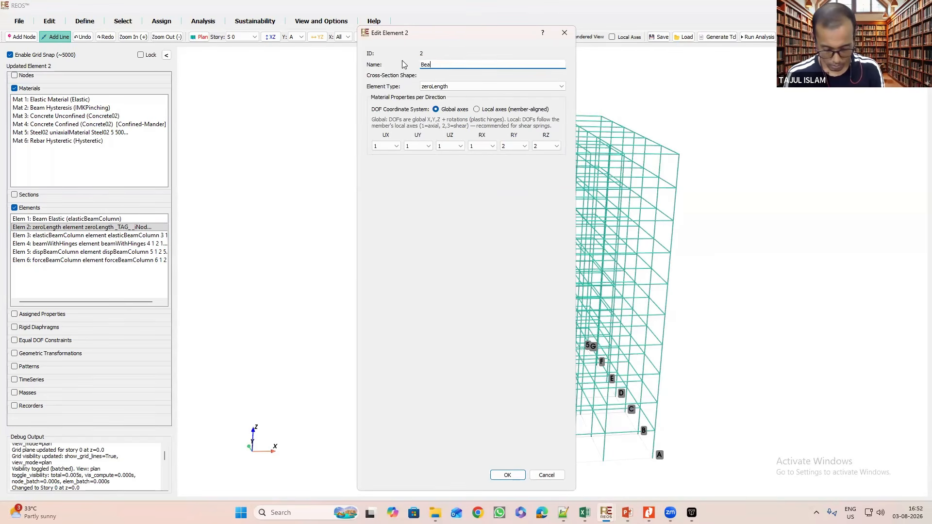
type("m Hinges")
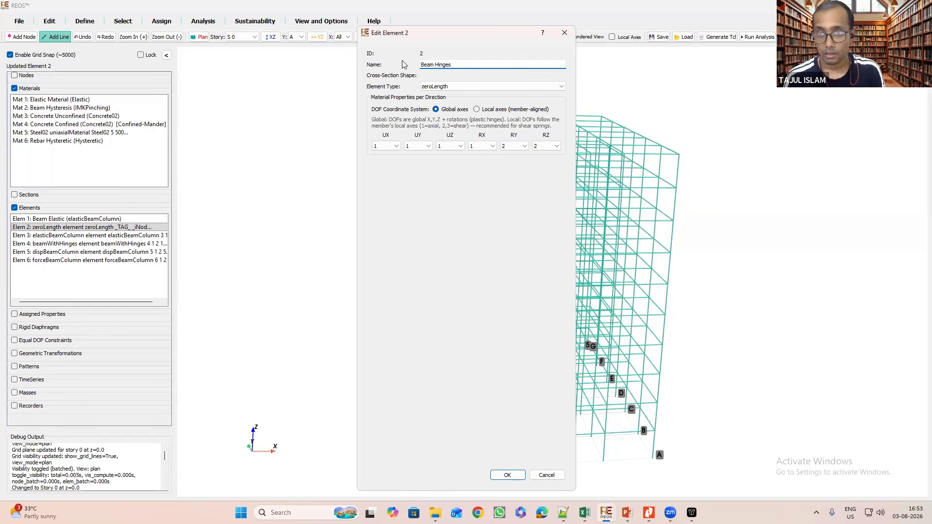
type(" X")
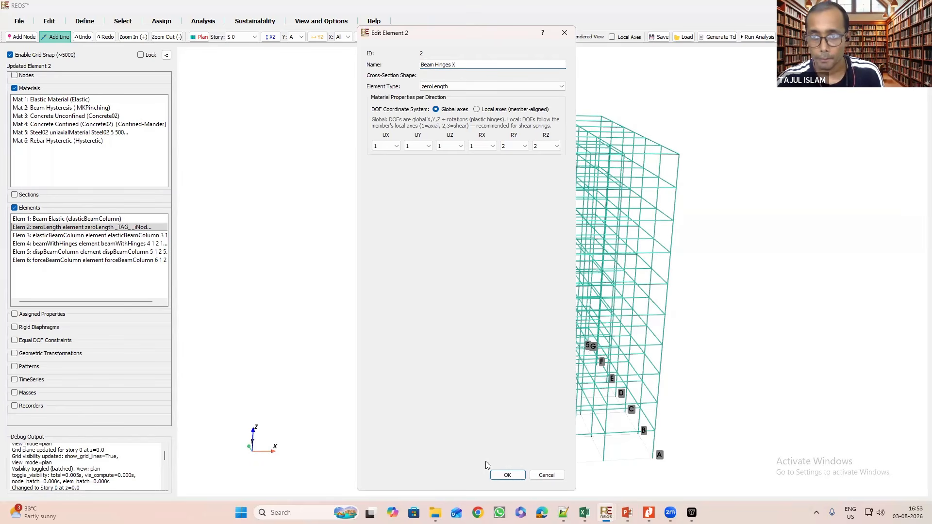
left_click(507, 476)
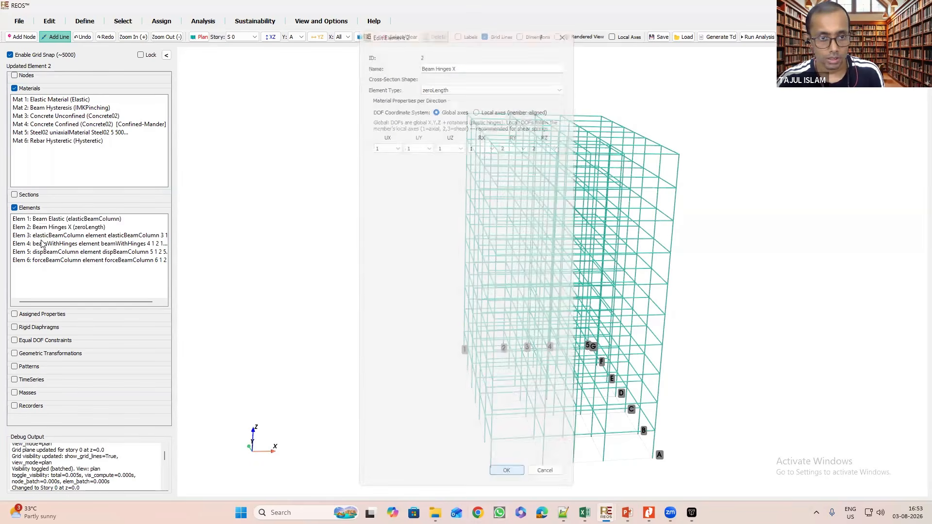
Duplicate the Beam Hinges X element and name the copy Beam Hinges Y.
left_click(55, 227)
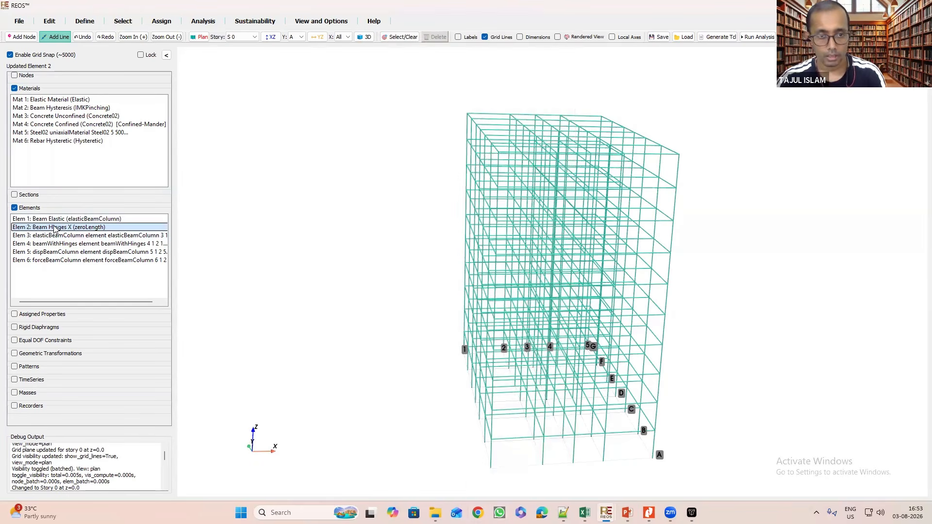
right_click(55, 228)
left_click(84, 232)
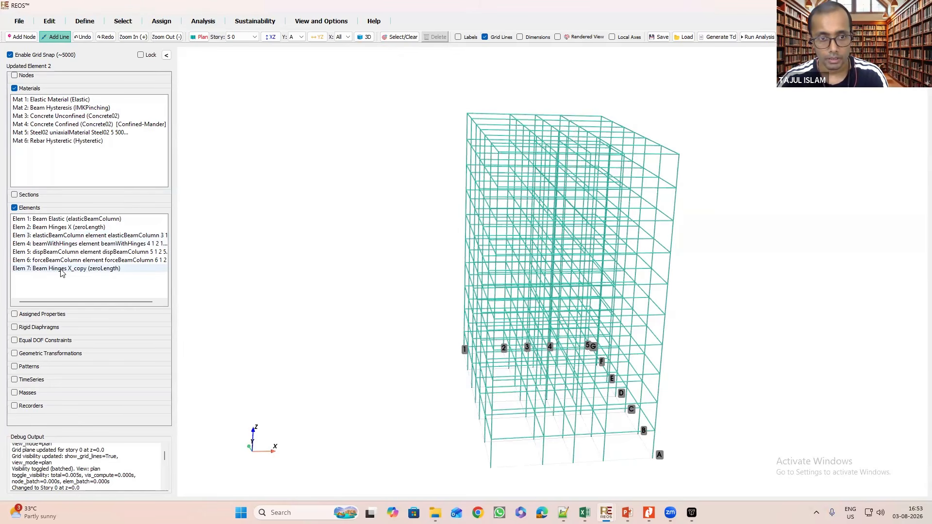
double_click(62, 269)
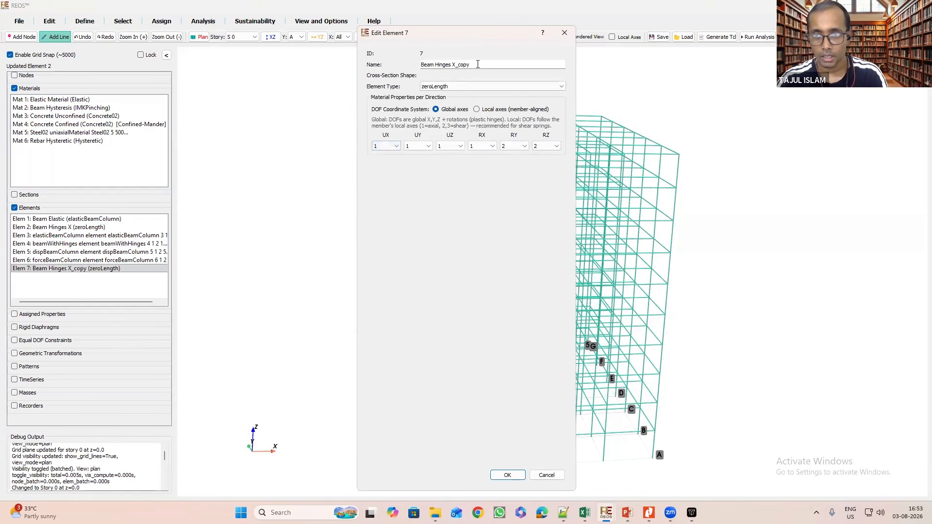
left_click(456, 64, "shift")
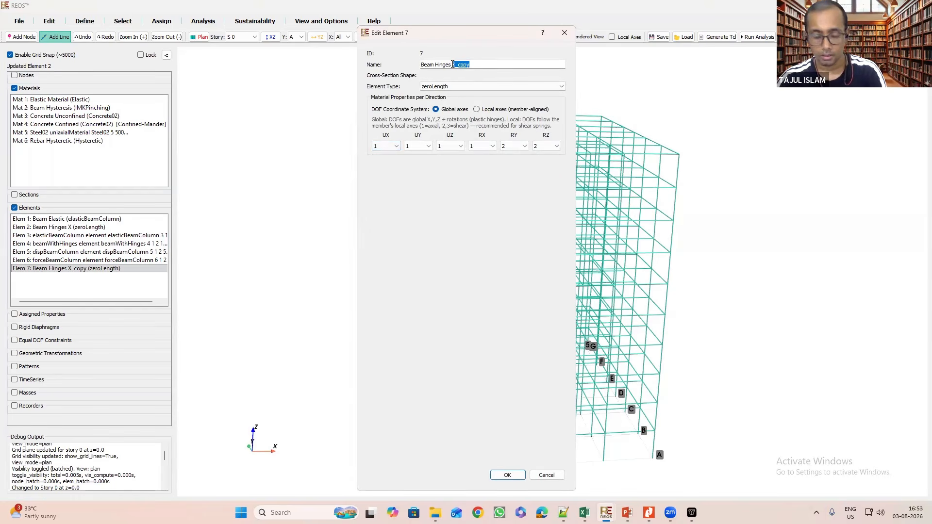
type("Y")
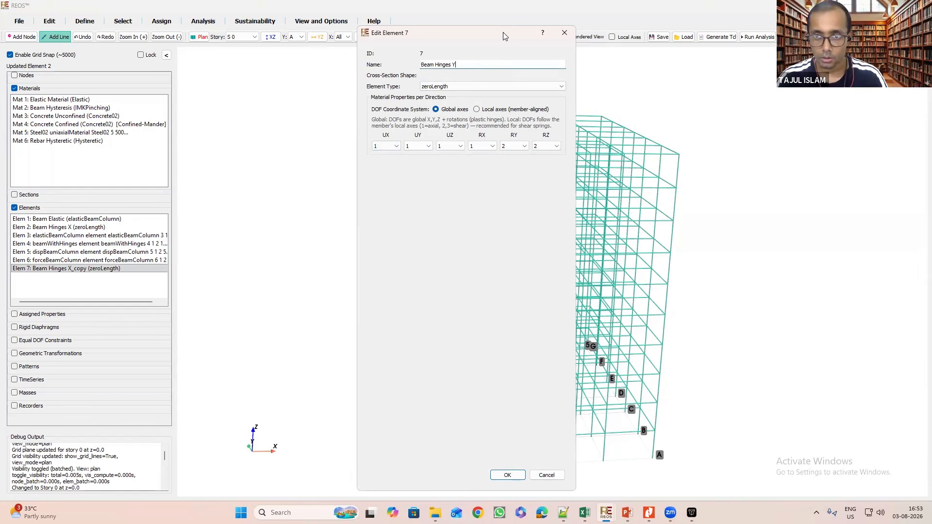
Assign material 2 to RX and material 1 to RY of the Beam Hinges Y element and save it.
left_click_drag(499, 33, 769, 21)
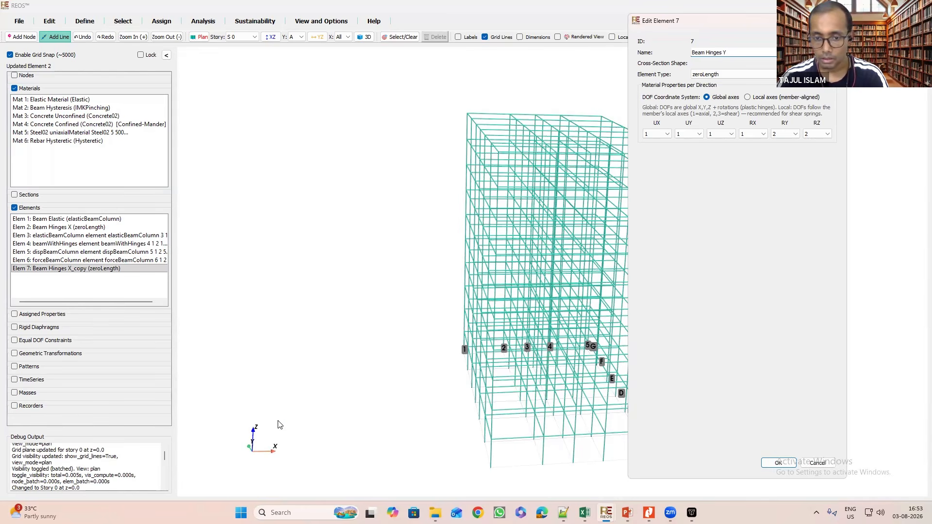
left_click(755, 135)
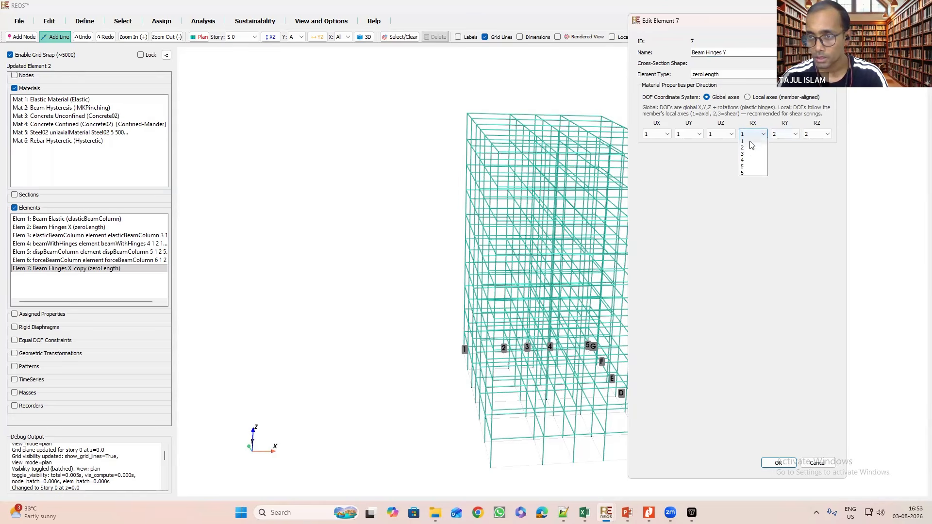
left_click(752, 148)
left_click(792, 135)
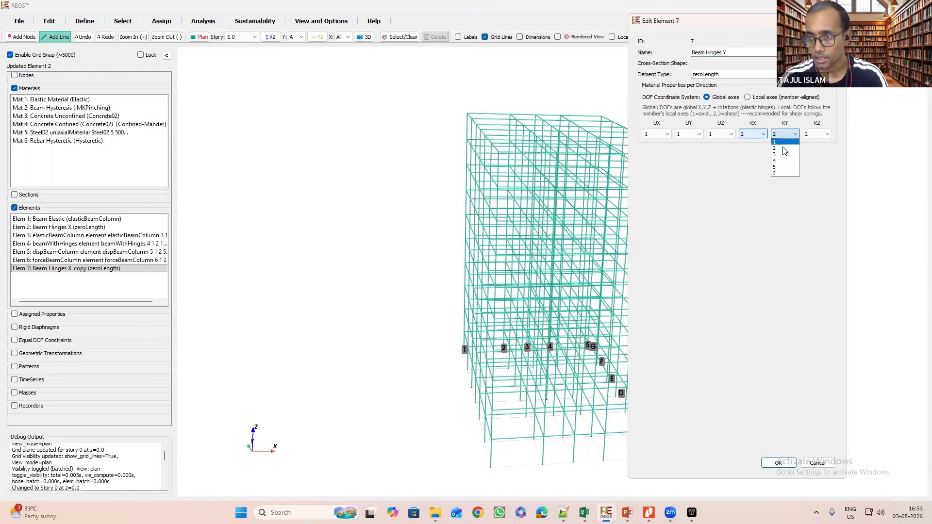
left_click(781, 142)
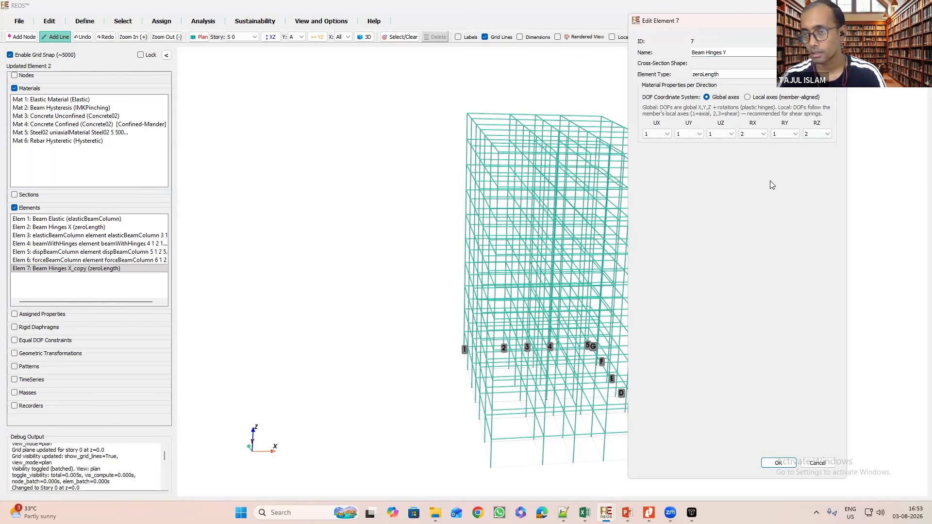
left_click(778, 463)
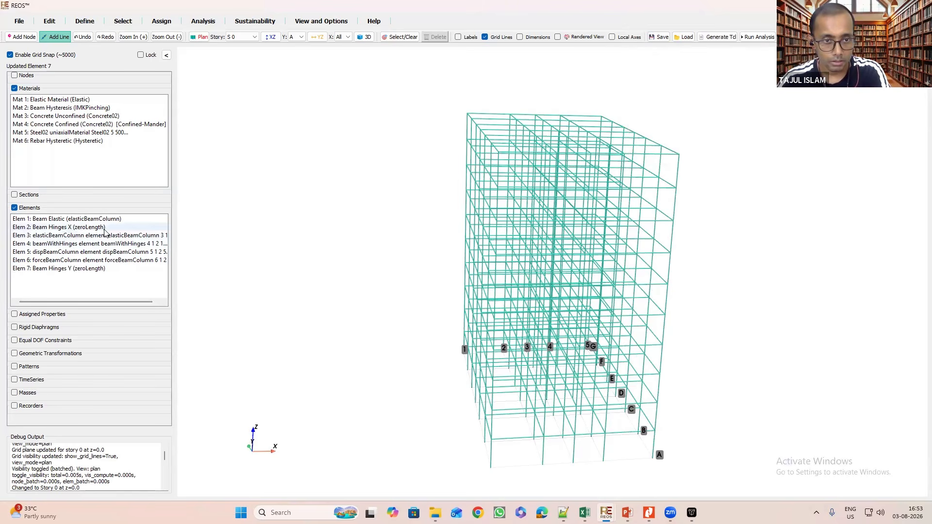
Rename elasticBeamColumn element 3 as Column Elastic and set its width and depth to 450.
double_click(52, 237)
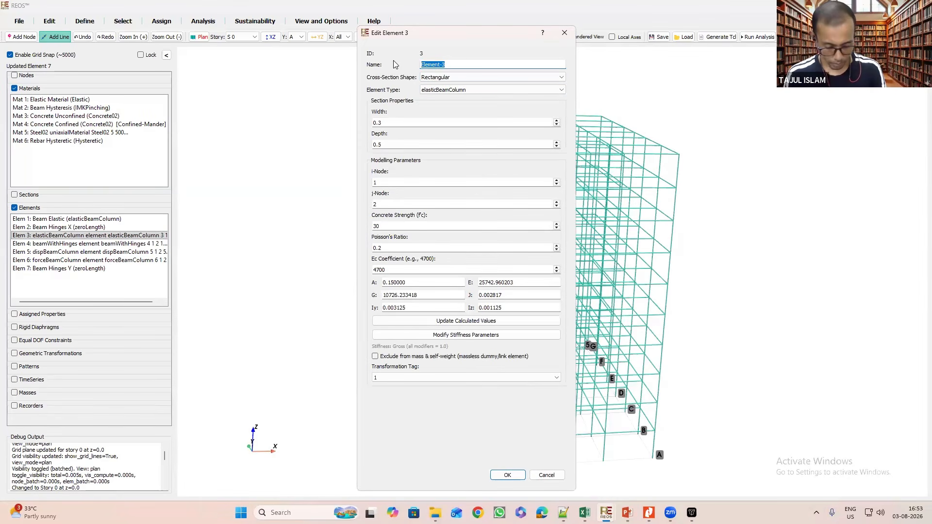
type("Column Elastic")
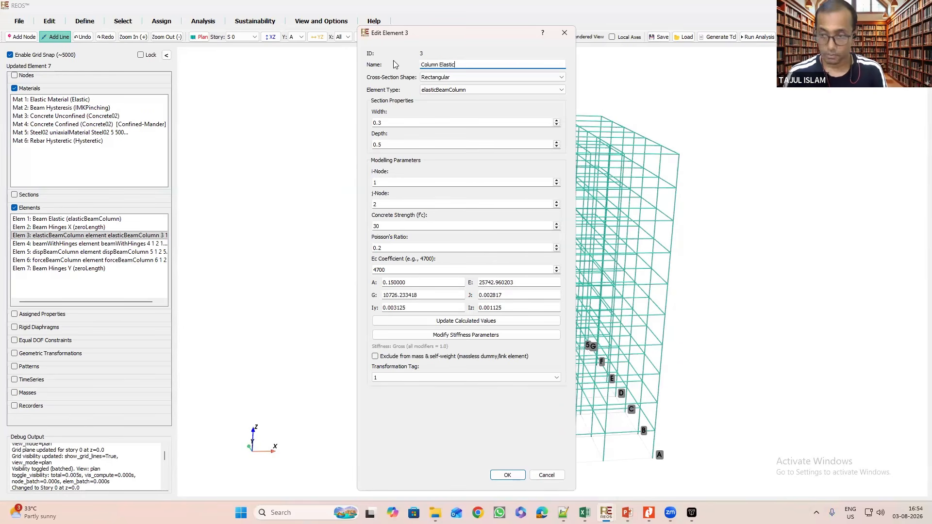
left_click(394, 122)
key("ctrl+a")
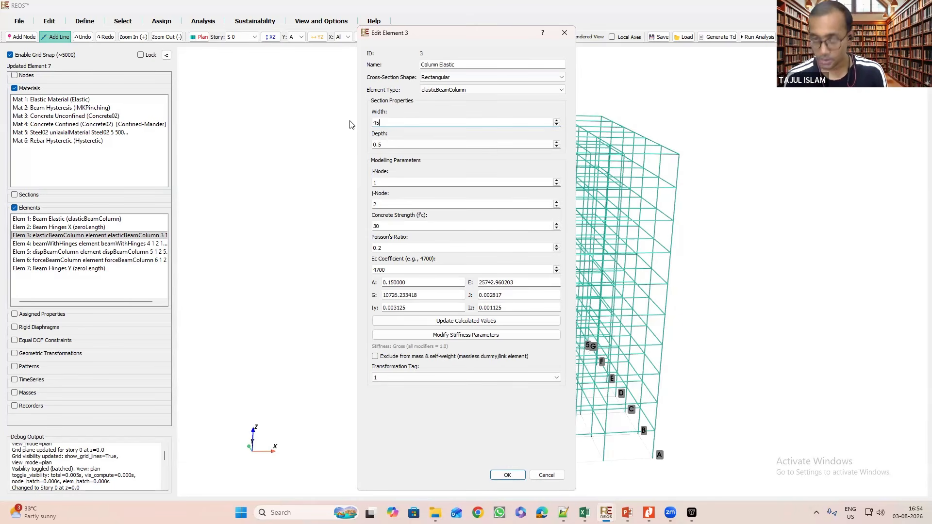
key("Tab")
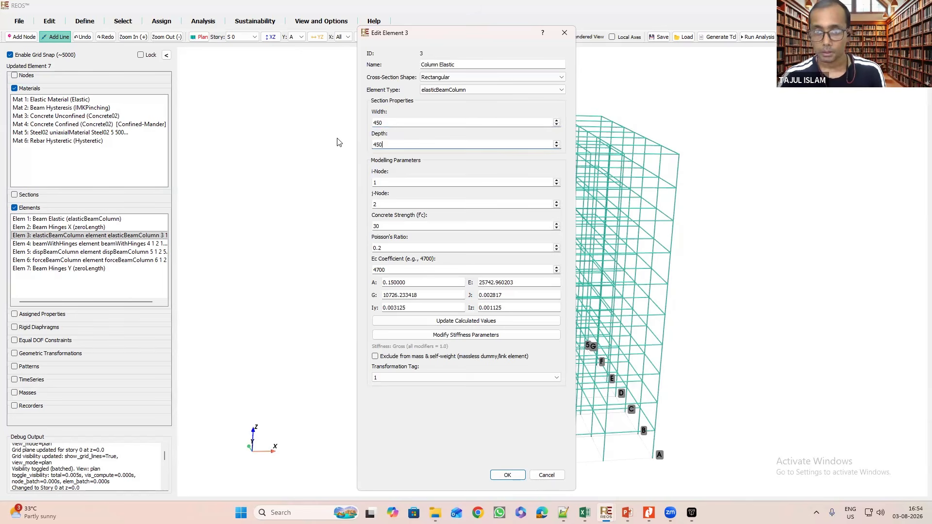
Set the Ec coefficient of Column Elastic to 5000, update its calculated values and save the element.
left_click_drag(379, 270, 356, 270)
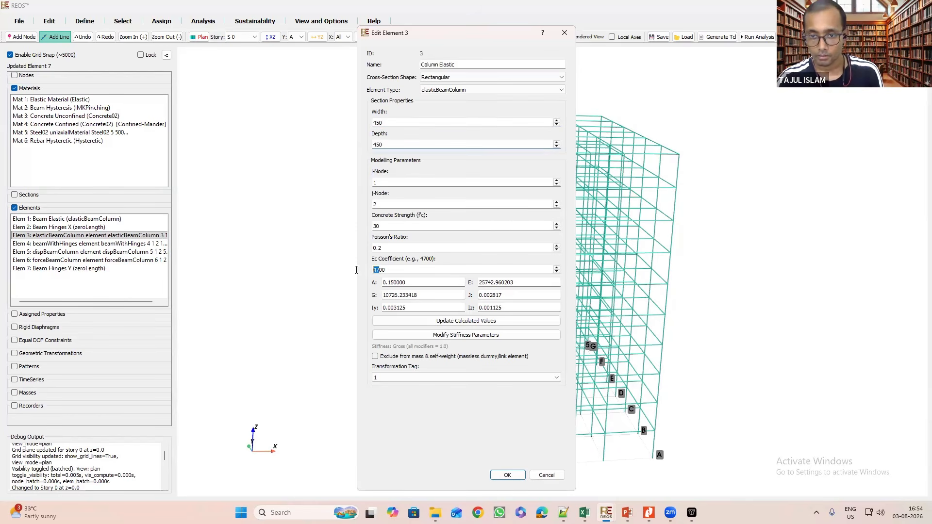
type("50")
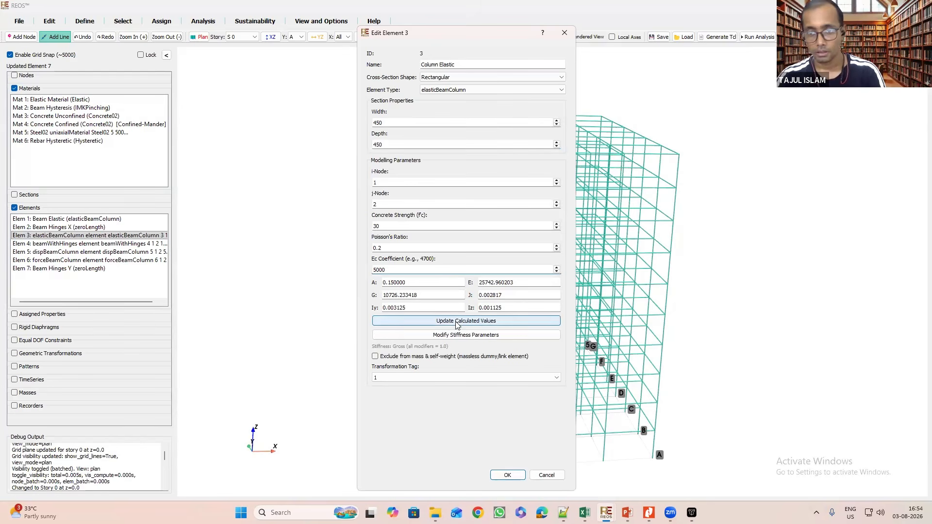
left_click(456, 323)
left_click(456, 335)
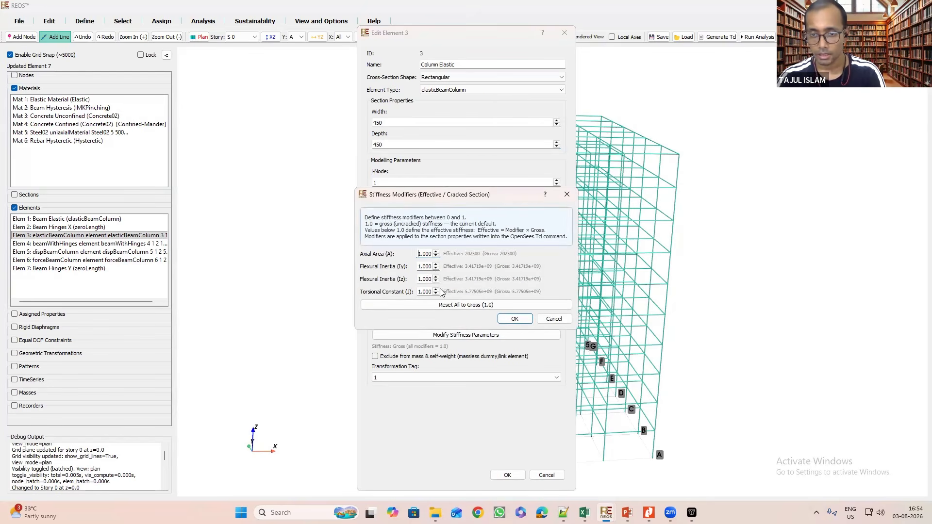
left_click(566, 195)
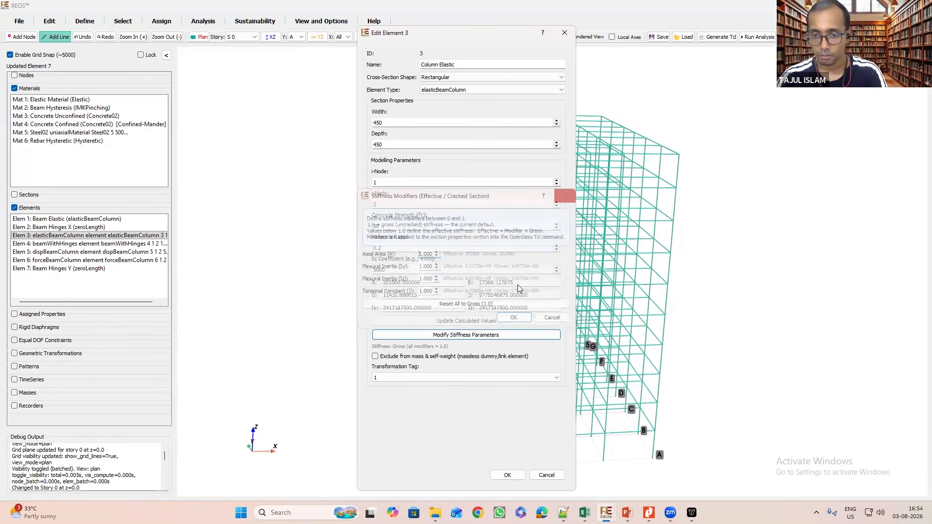
left_click(507, 476)
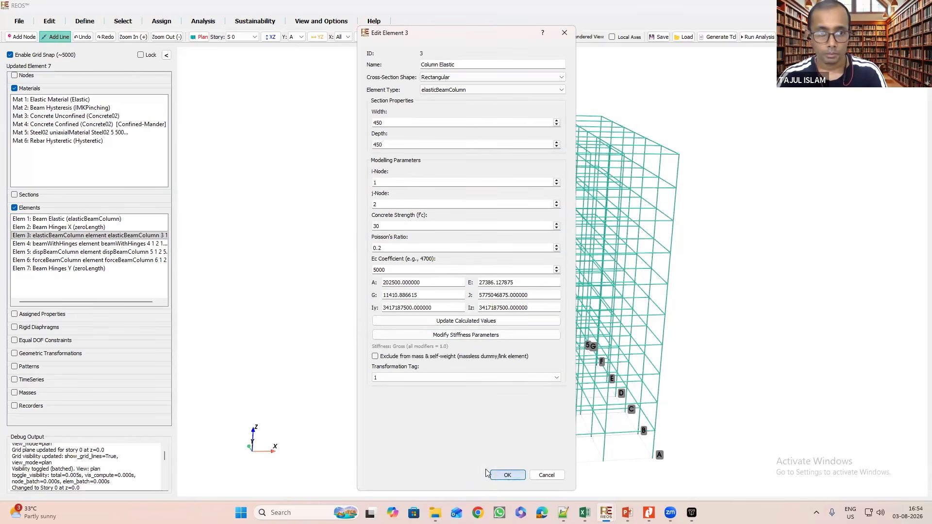
Rename beamWithHinges element 4 as Column BWH and set its width and depth to 450.
double_click(54, 244)
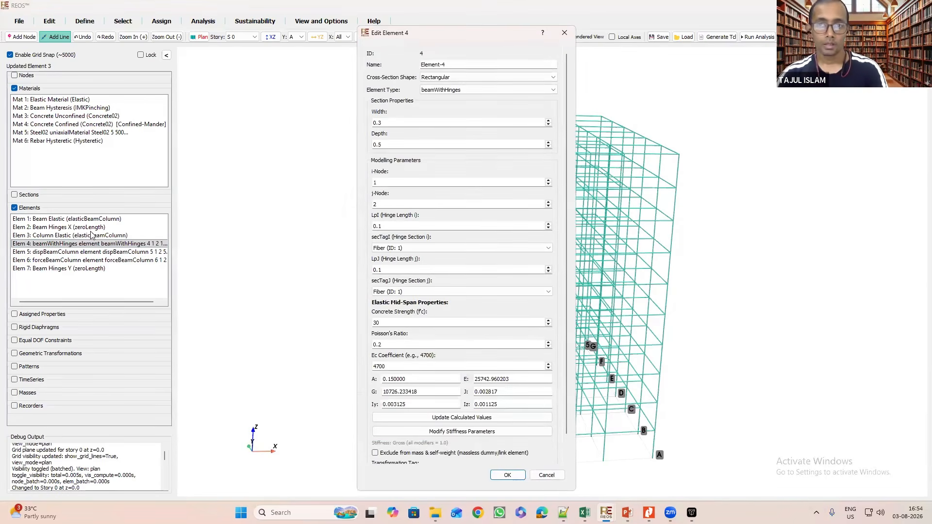
left_click_drag(452, 65, 417, 62)
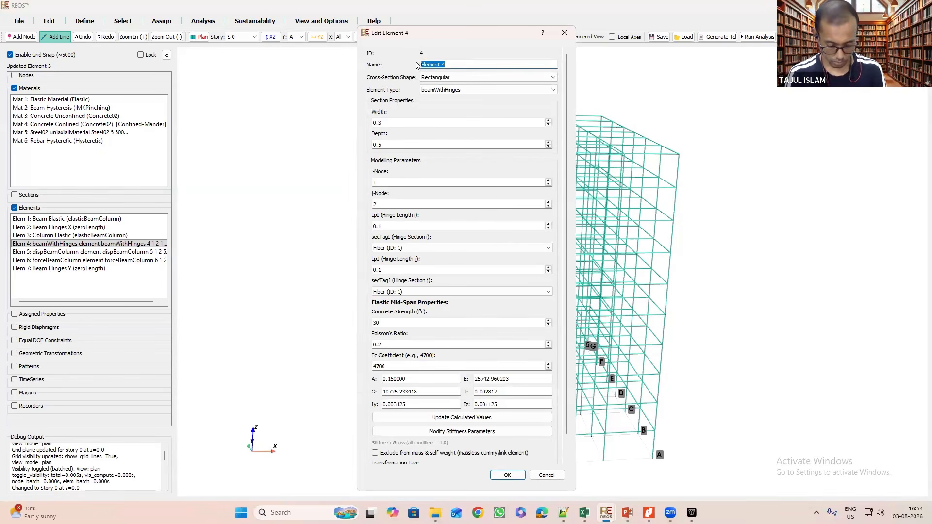
type("Column BWH")
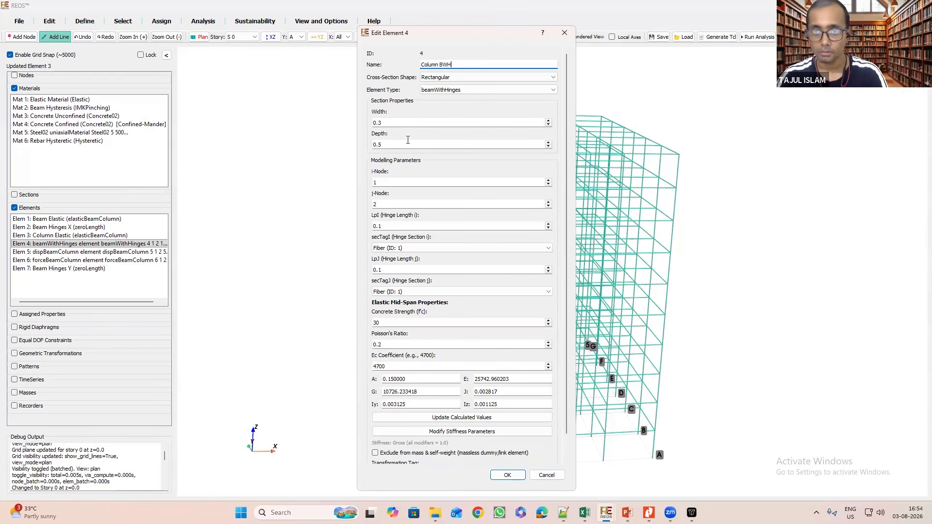
double_click(394, 123)
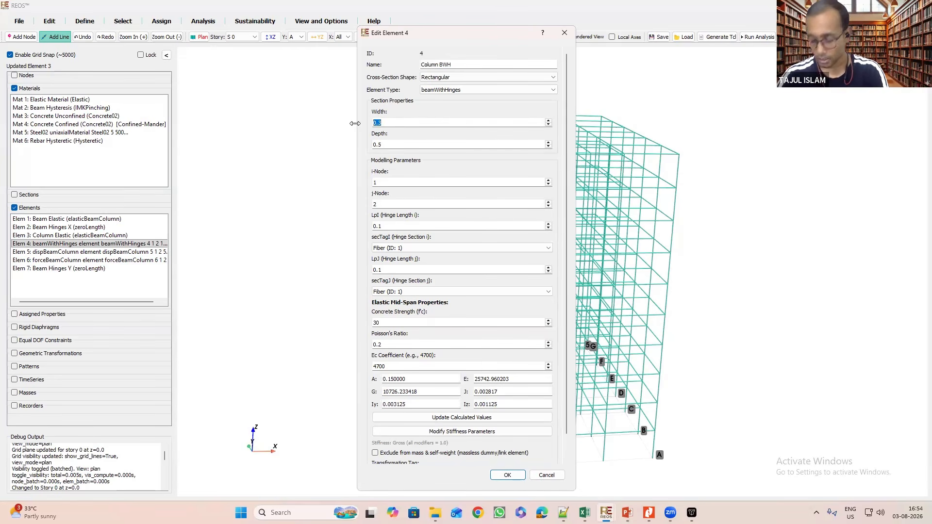
type("4")
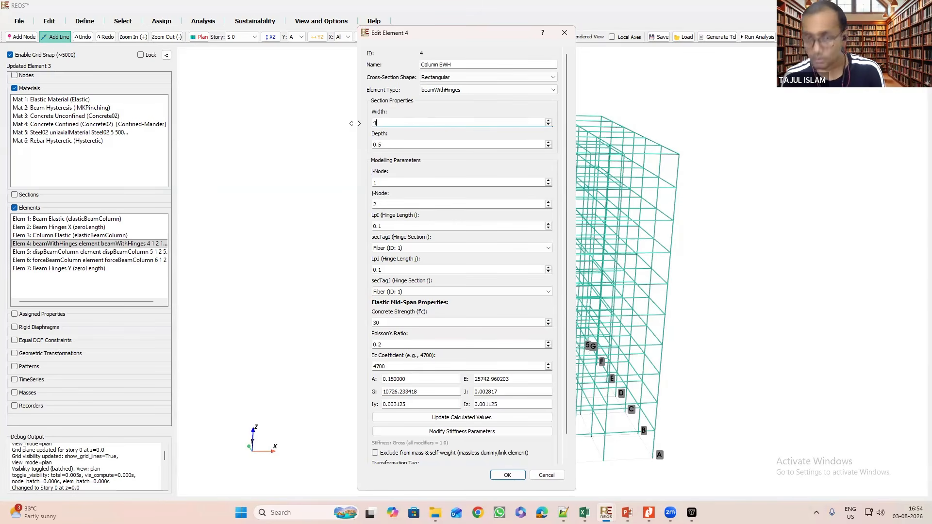
type("50")
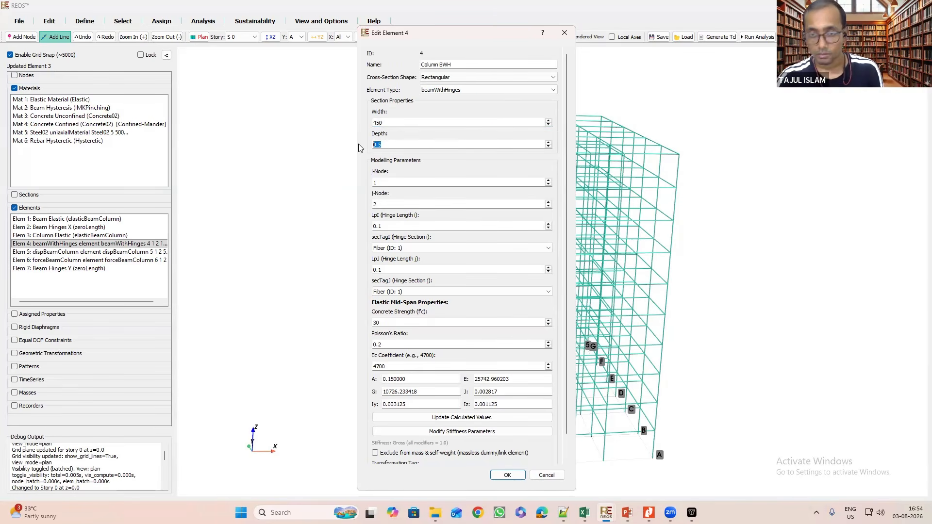
key("Tab")
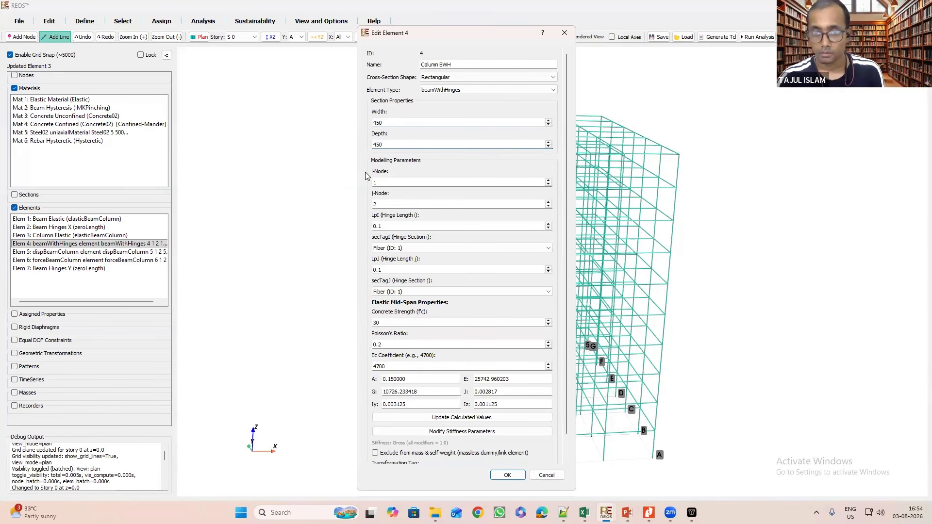
Set hinge lengths LpI and LpJ of Column BWH to 225, using Fiber (ID: 1) as the hinge section at both ends.
key("Tab")
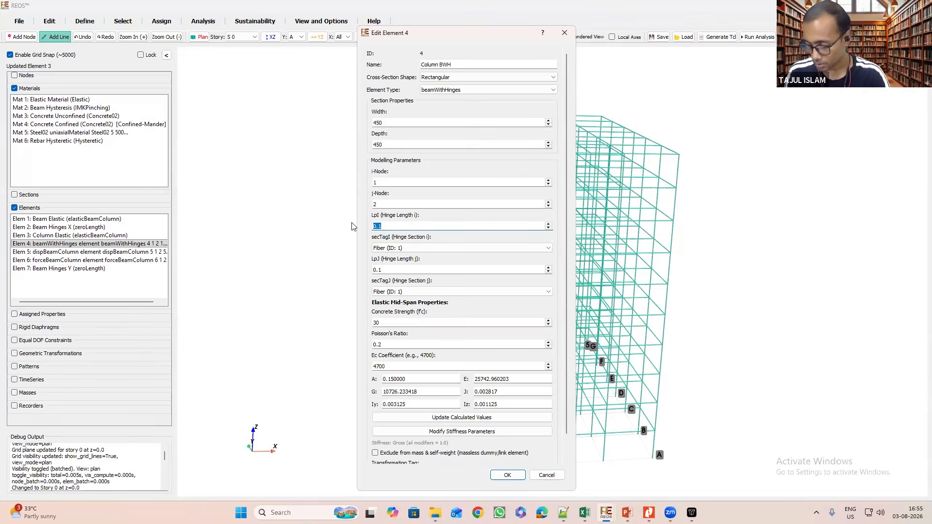
left_click(394, 248)
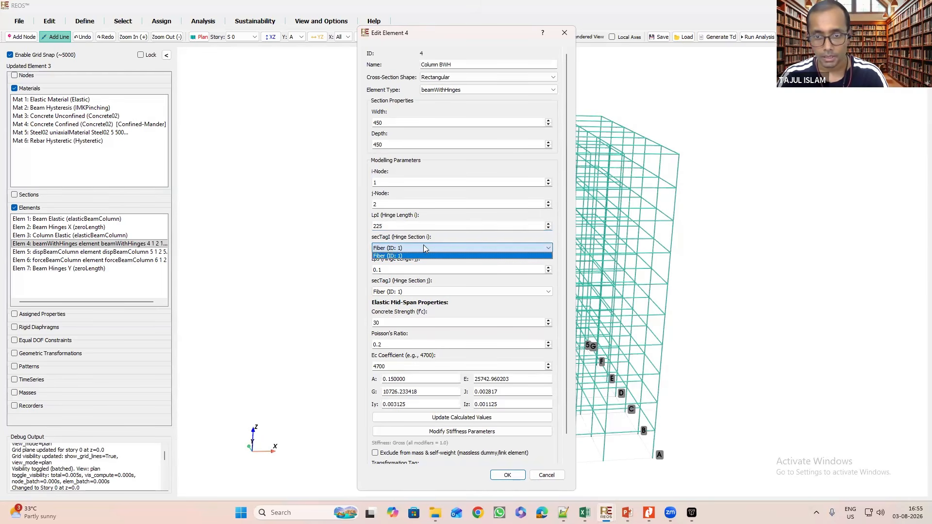
left_click(387, 251)
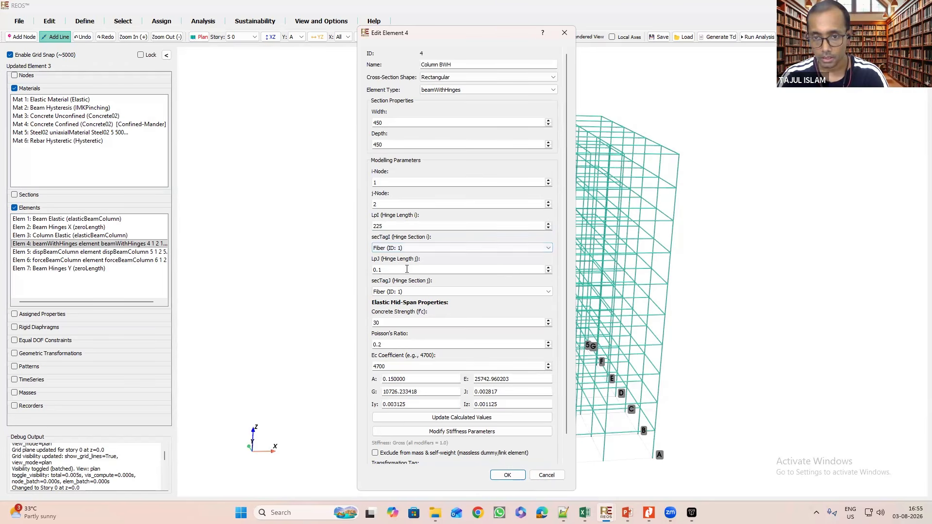
key("ctrl+a")
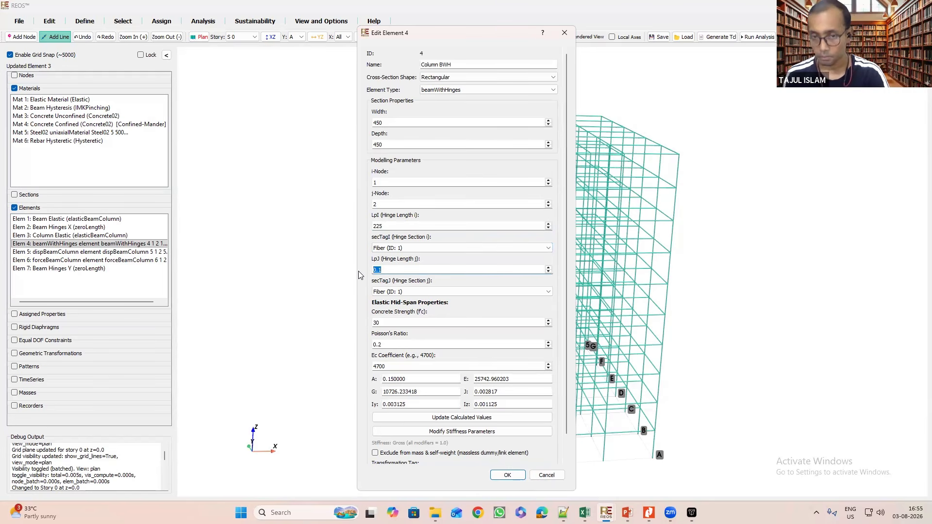
left_click(412, 291)
left_click(411, 294)
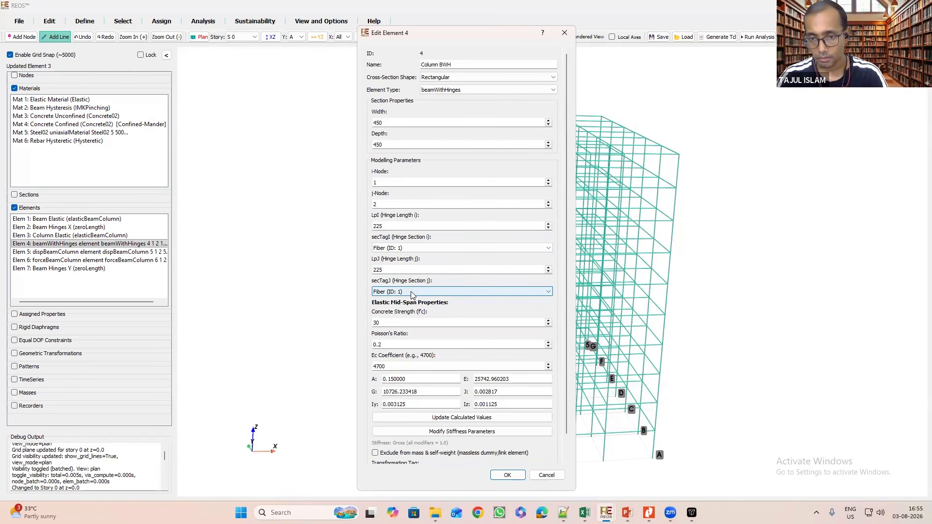
Set the mid-span Ec coefficient of Column BWH to 5000, update its calculated values and save the element.
left_click(393, 323)
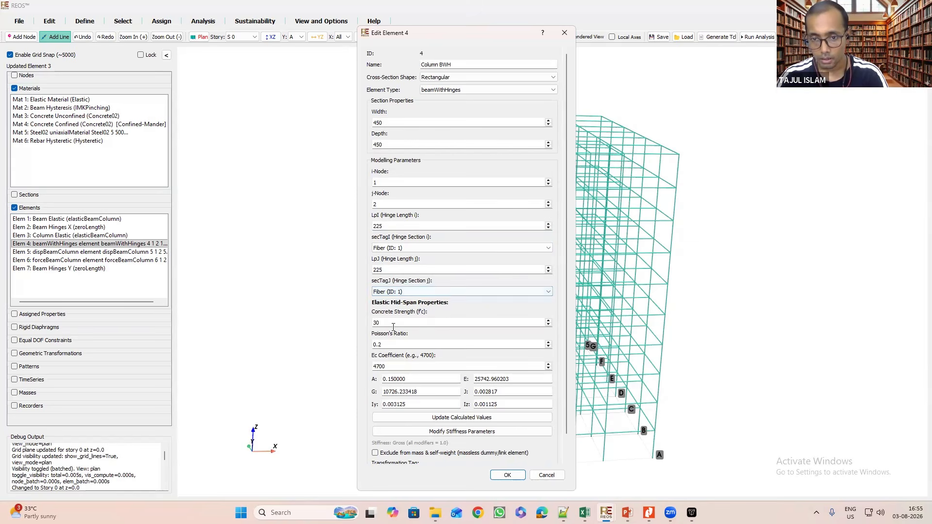
left_click_drag(388, 323, 355, 322)
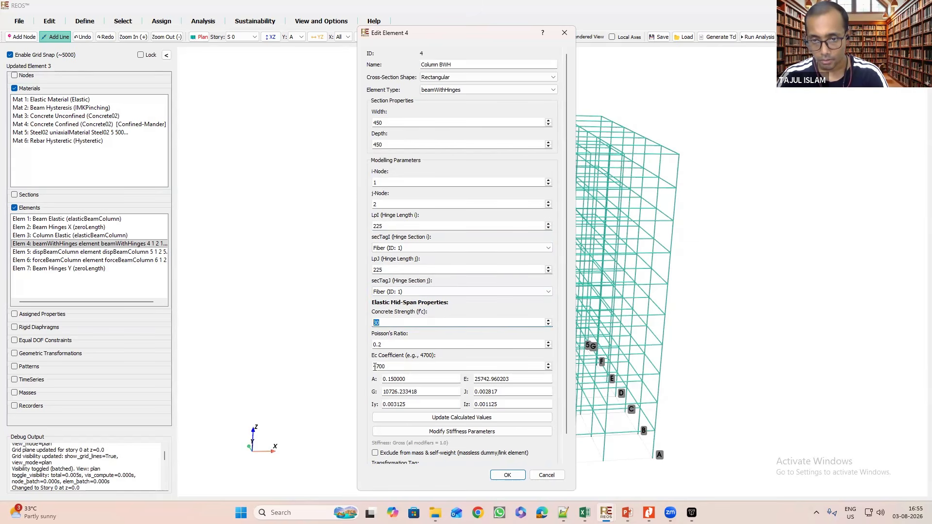
left_click_drag(380, 366, 370, 367)
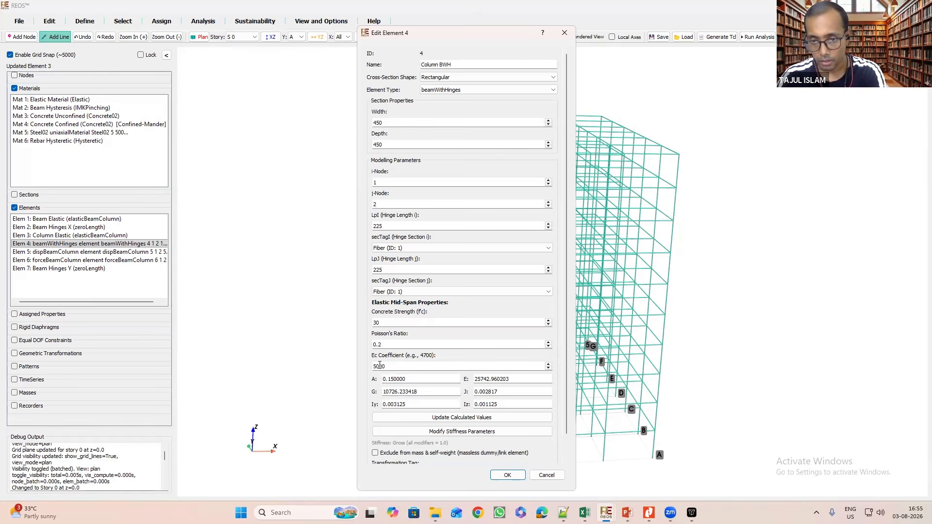
left_click(472, 416)
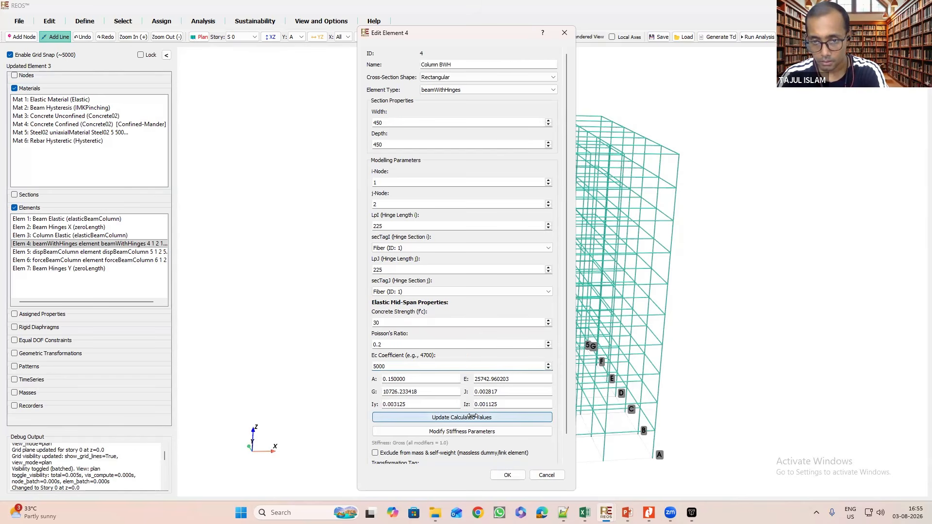
left_click(510, 475)
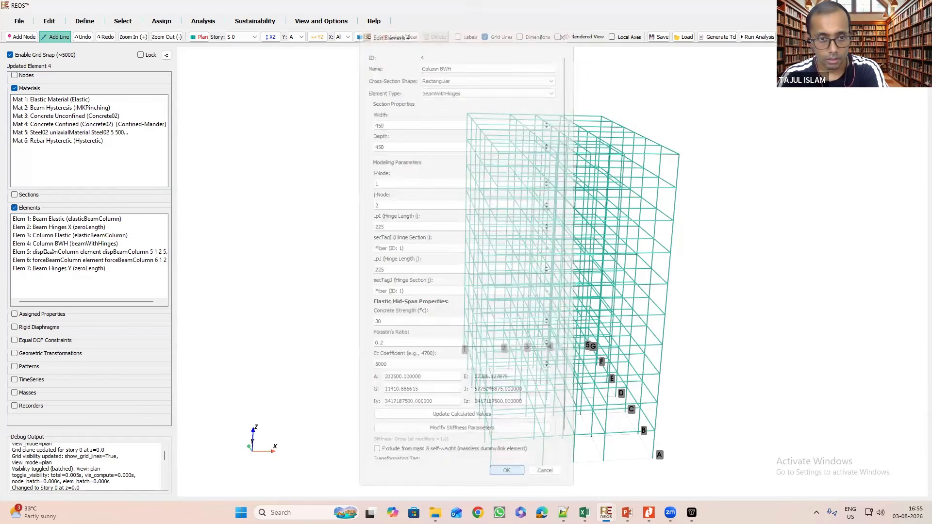
Rename dispBeamColumn element 5 as Column DBC and set its width and depth to 450.
double_click(60, 252)
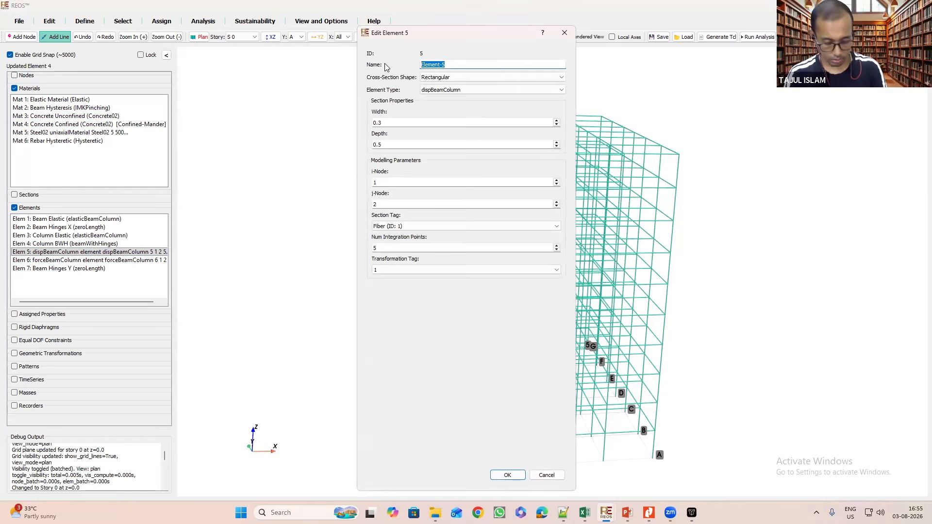
type("Column DBC")
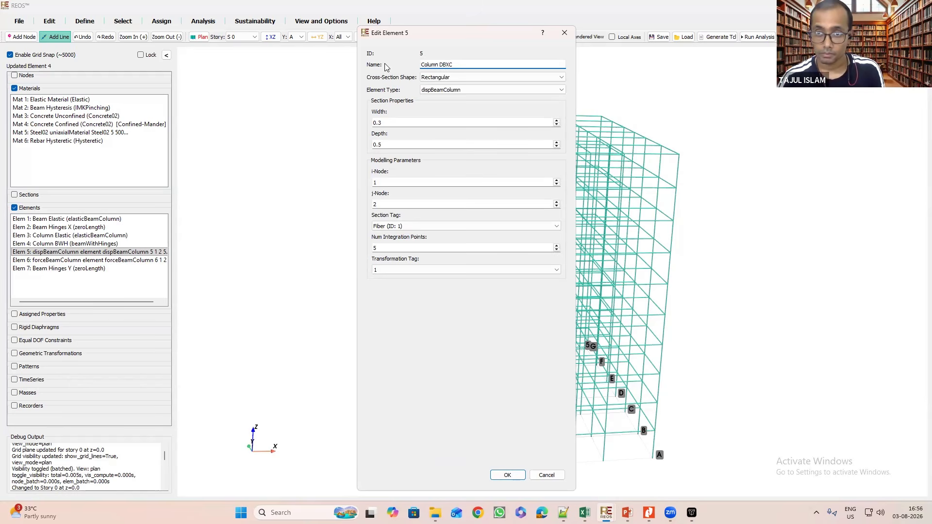
double_click(386, 122)
type("450")
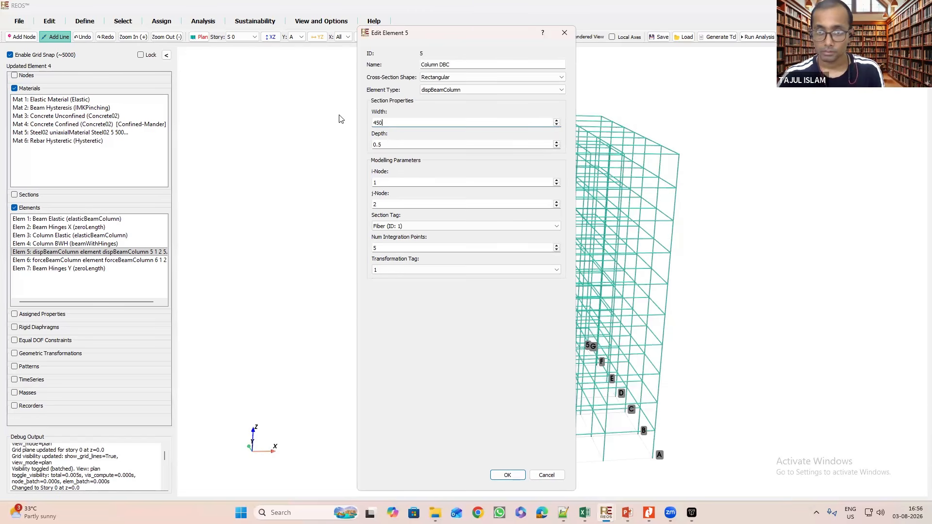
key("Tab")
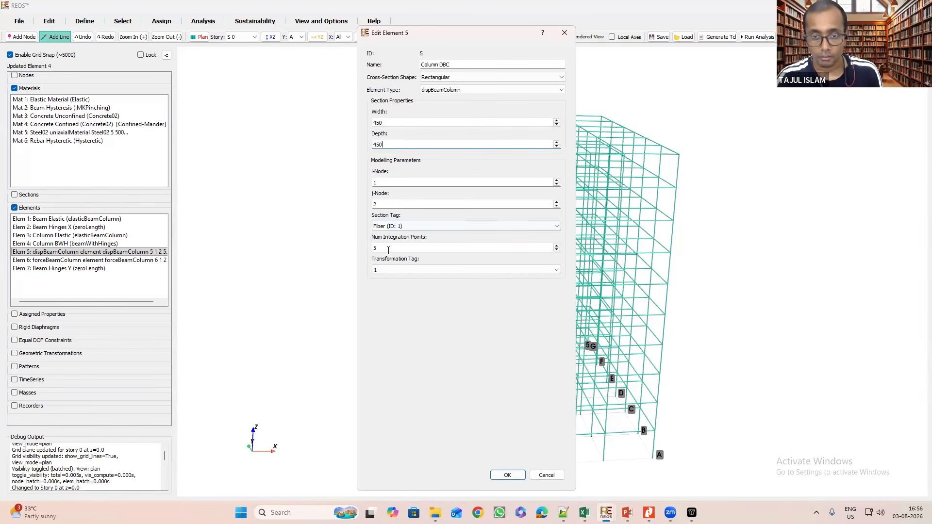
Set the number of integration points of Column DBC to 3, keep section Fiber (ID: 1) and save the element.
right_click(365, 251)
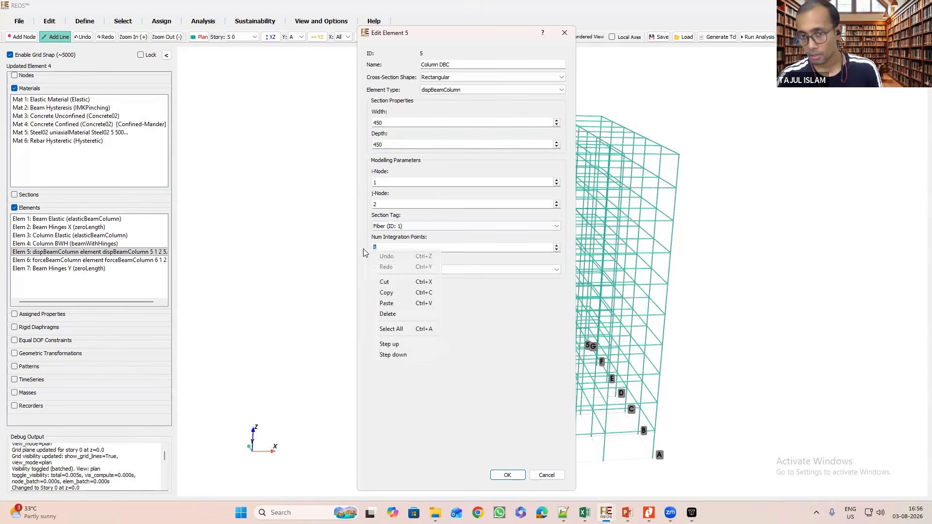
left_click(499, 307)
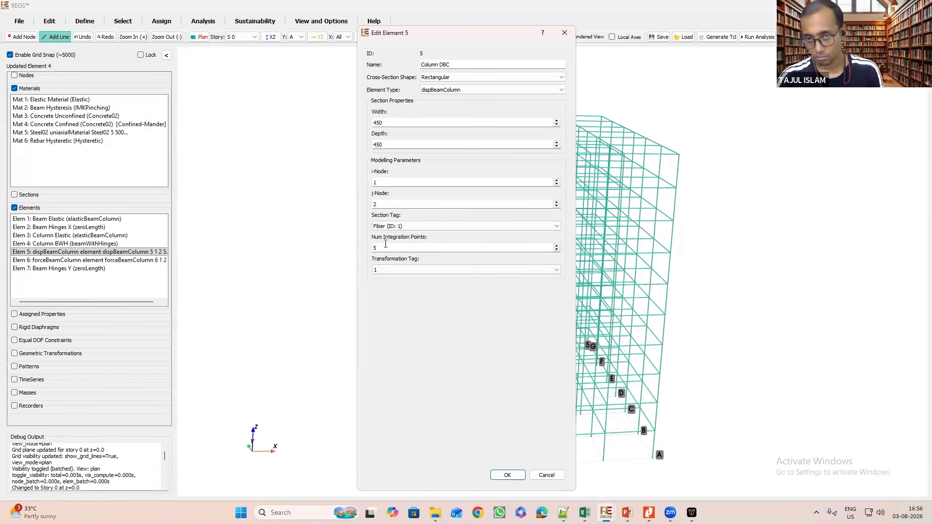
type("3")
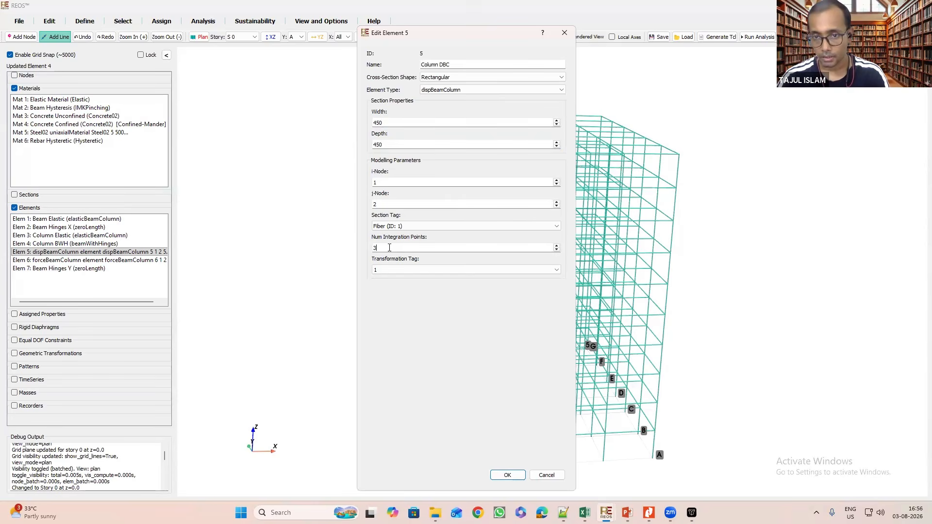
left_click(422, 226)
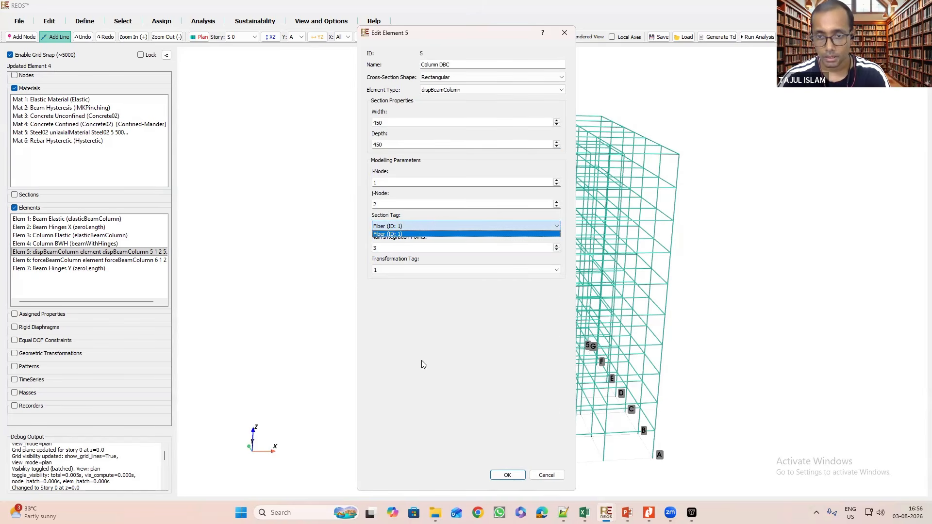
left_click(439, 328)
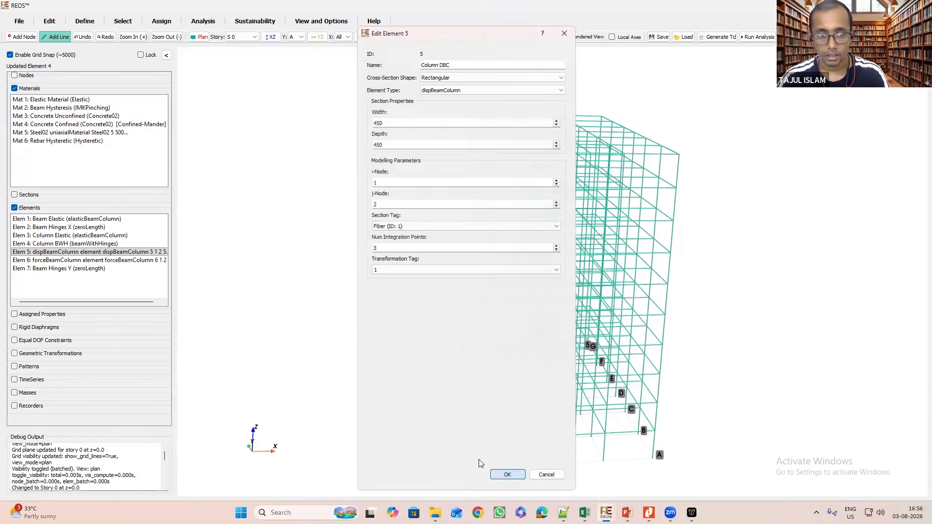
Save Column DBC, rename forceBeamColumn element 6 as Column FBC and set its width and depth to 450.
left_click(506, 474)
double_click(51, 262)
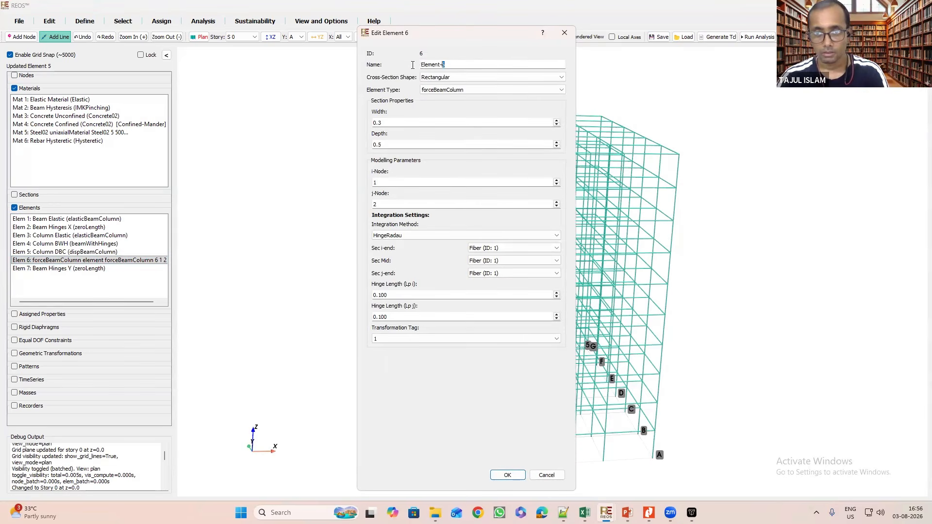
left_click_drag(413, 64, 399, 65)
type("Column FBC")
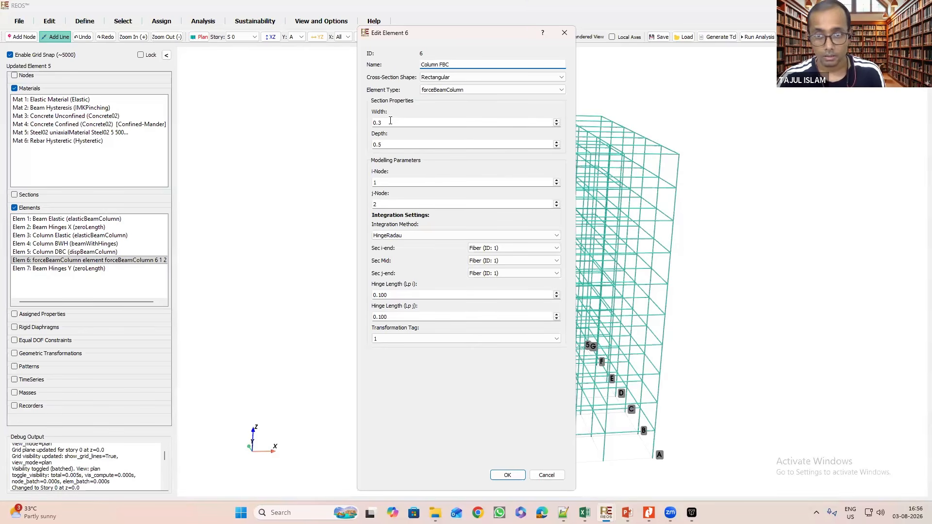
left_click_drag(387, 123, 343, 142)
type("45")
type("4")
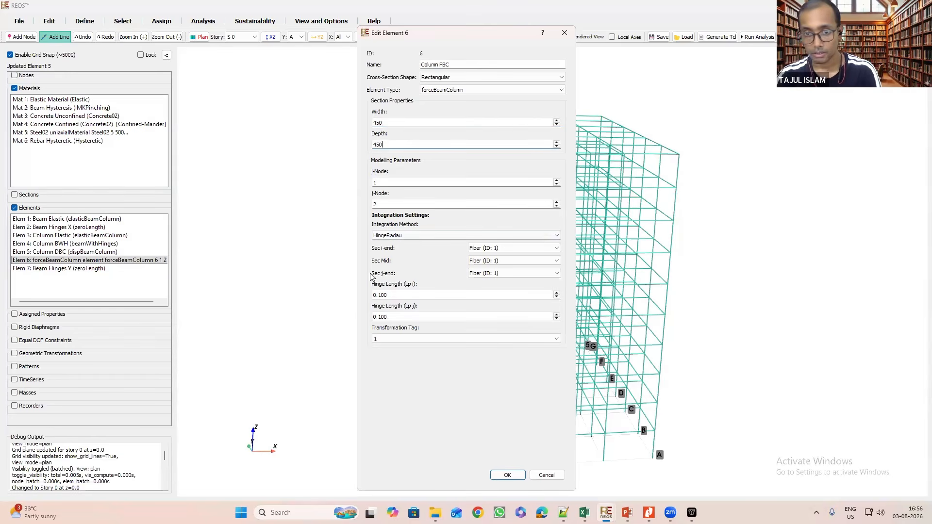
Set Column FBC's integration method to Lobatto, keep section Fiber (ID: 1) at both ends and mid-span, and save the element.
left_click(429, 235)
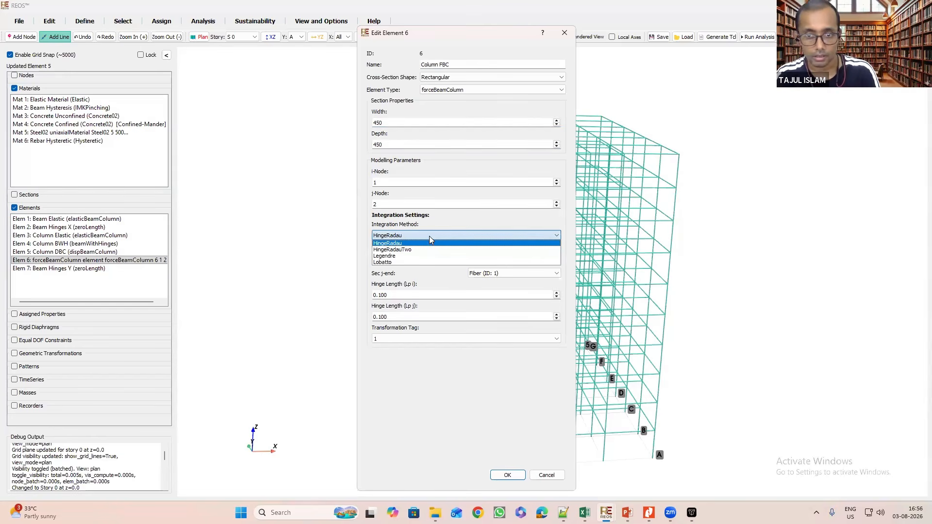
left_click(387, 262)
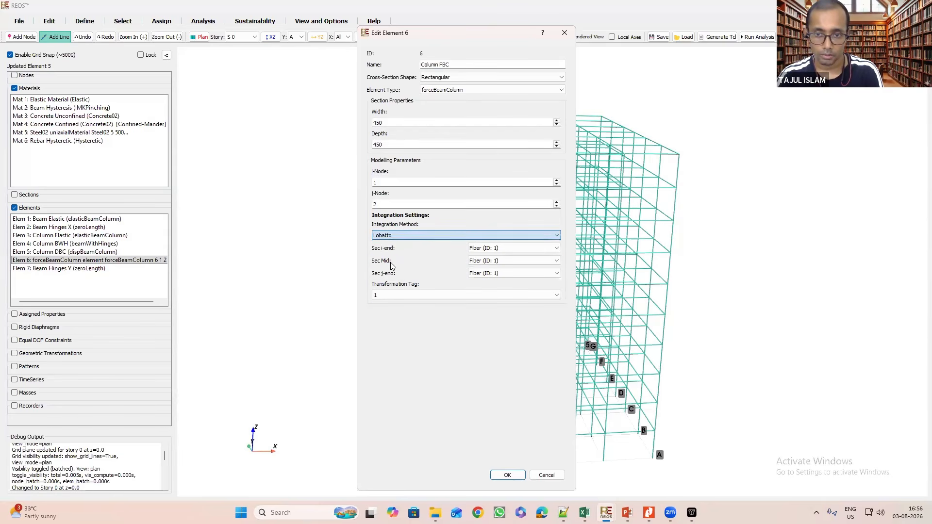
left_click(489, 248)
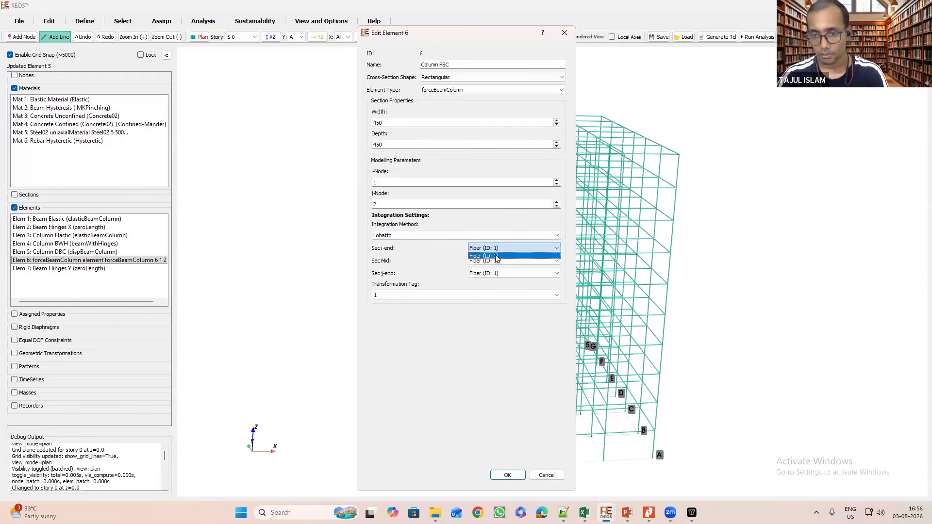
left_click(493, 276)
left_click(493, 273)
left_click(492, 262)
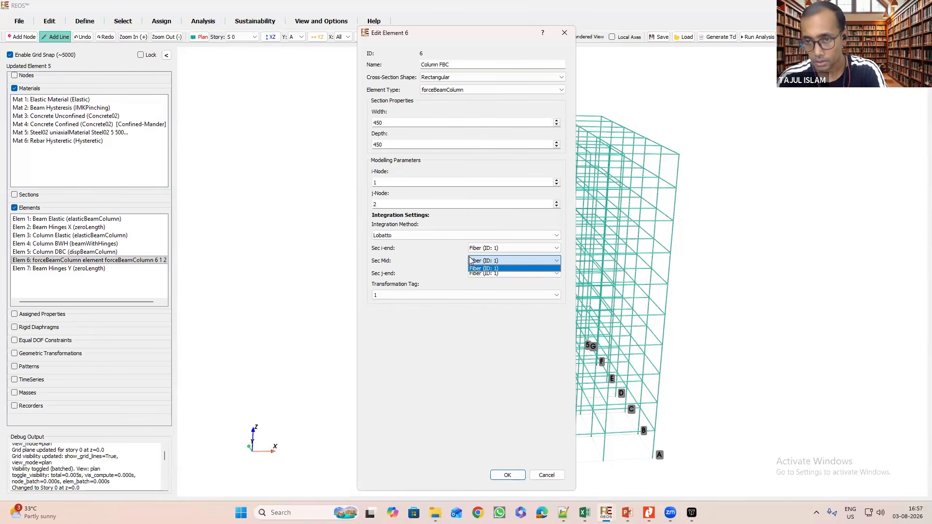
left_click(443, 264)
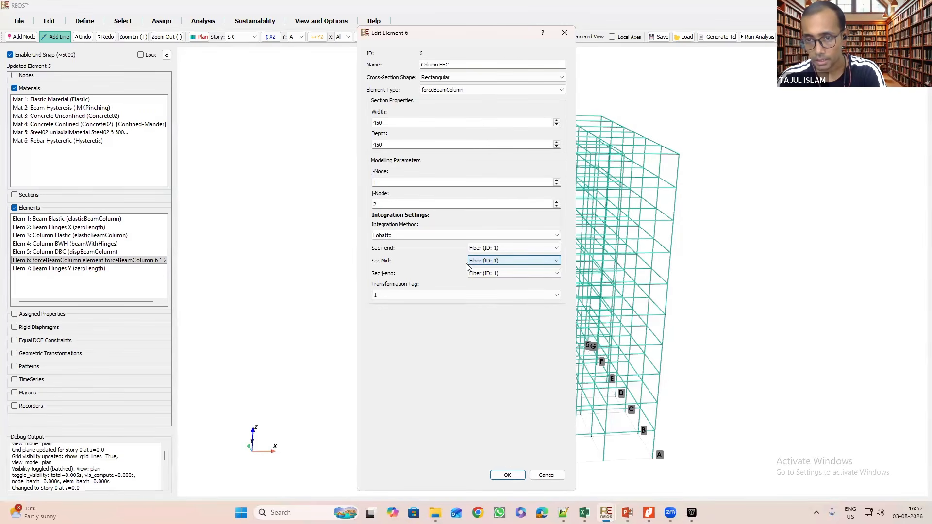
left_click(507, 261)
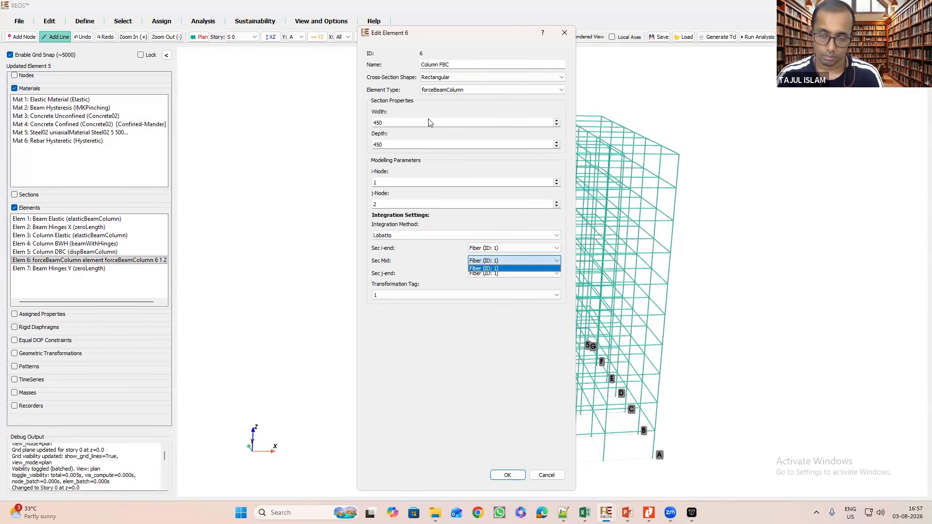
left_click(434, 260)
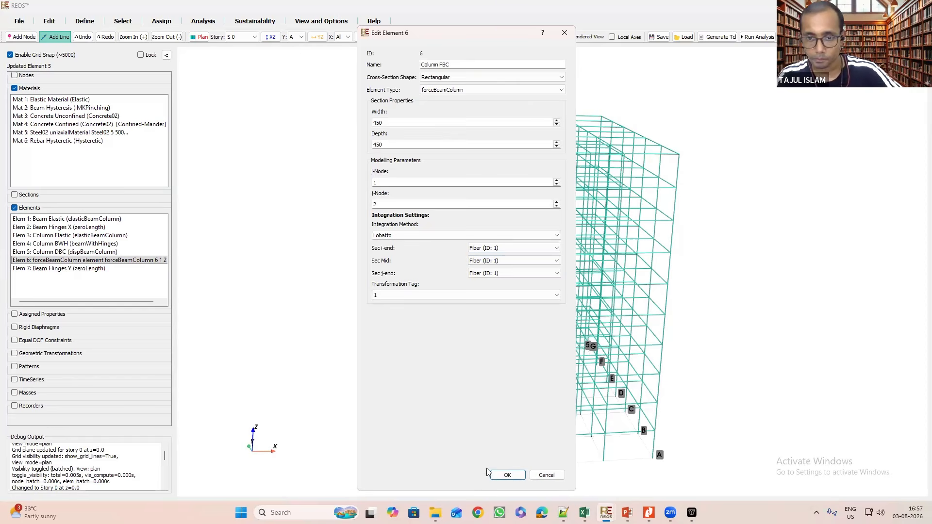
left_click(507, 474)
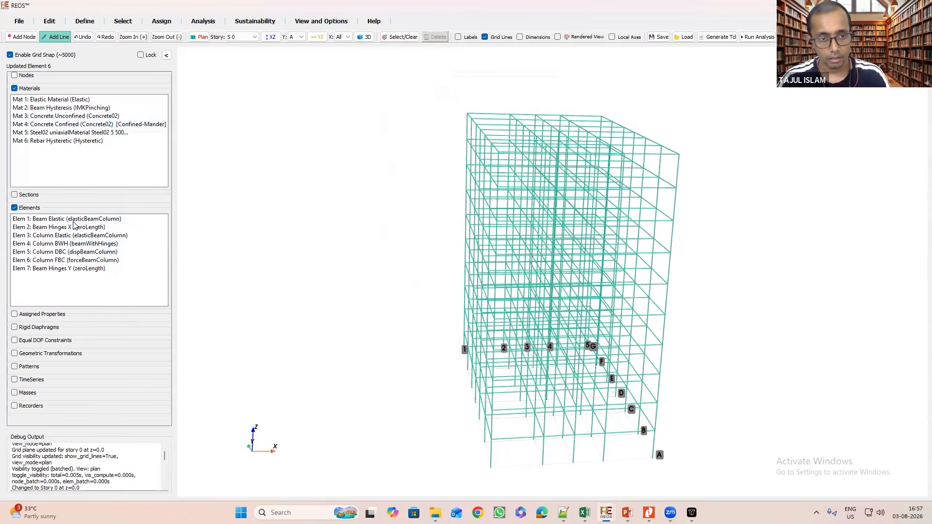
Define a Linear geometric transformation with tag 1 and vecxz 1, 0, 0, without joint offsets.
left_click(81, 22)
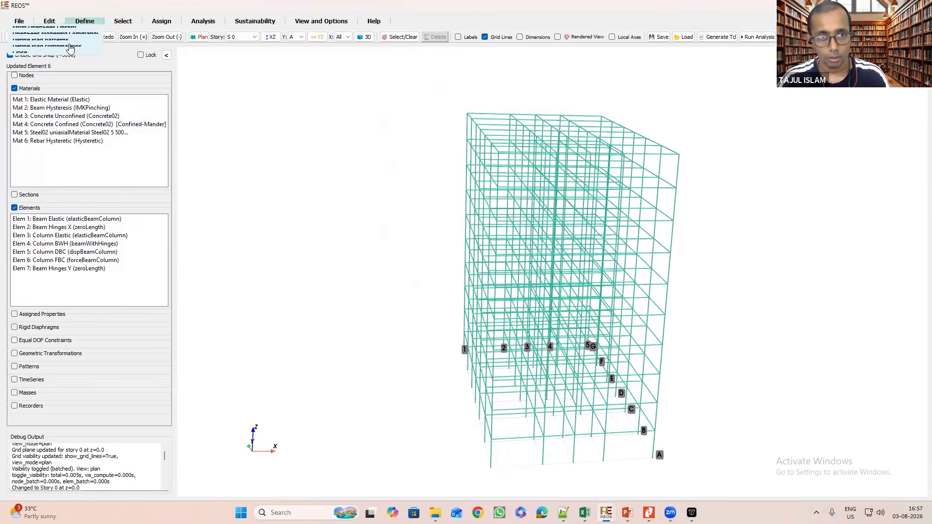
mouse_move(88, 44)
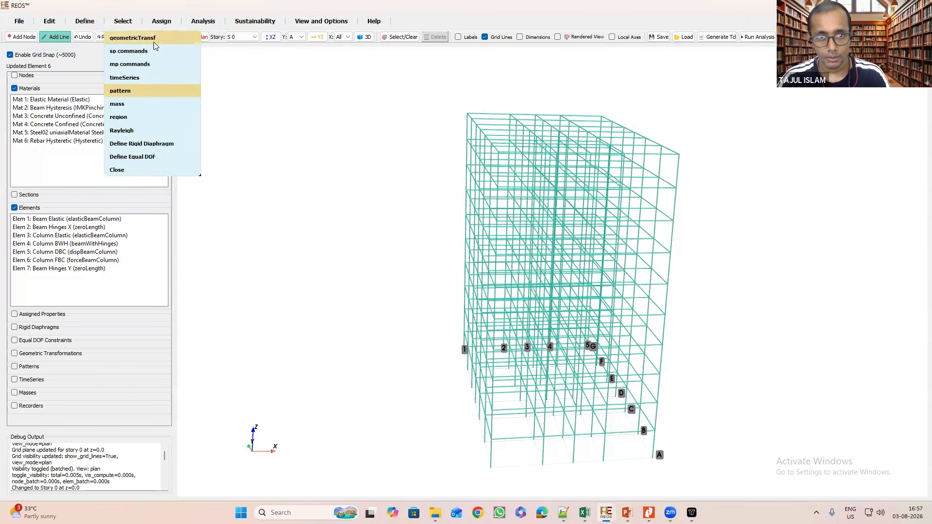
left_click(132, 35)
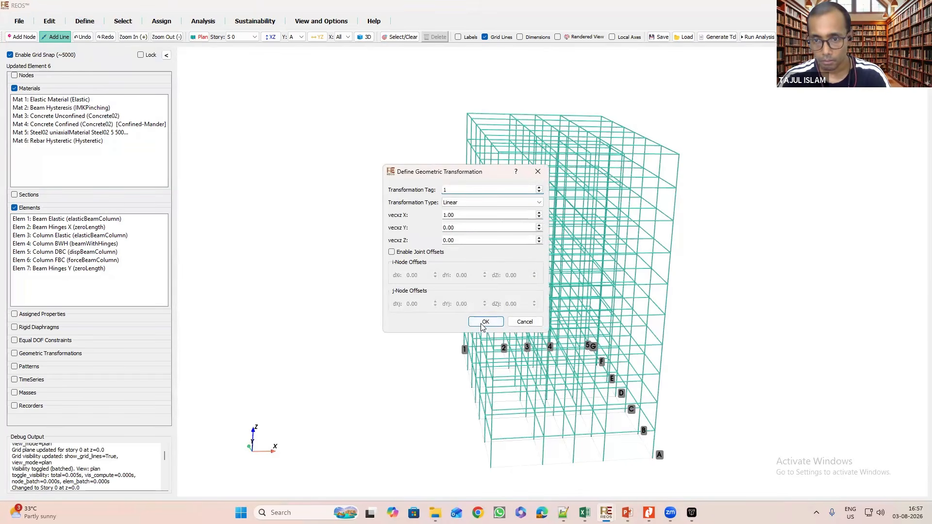
left_click(485, 322)
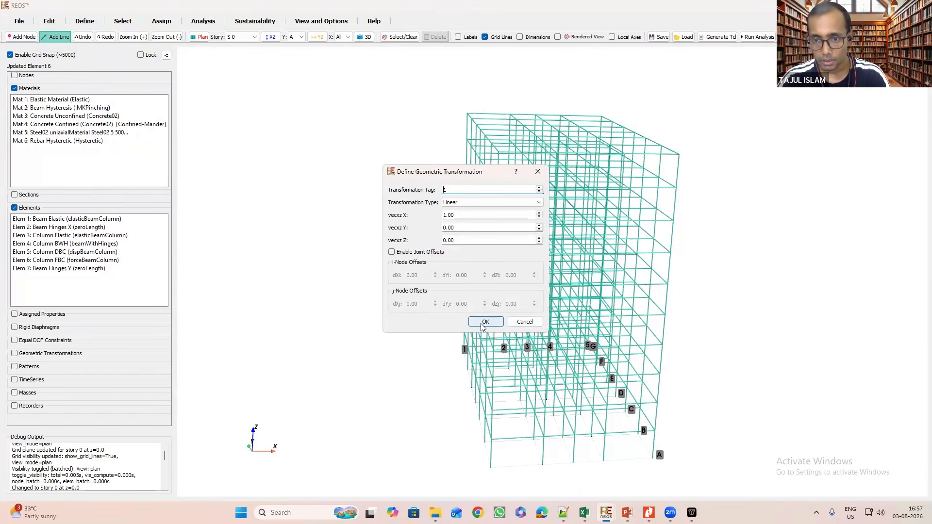
Define a second Linear geometric transformation with tag 2 and vecxz 1, 0, 0.
left_click(84, 22)
mouse_move(84, 46)
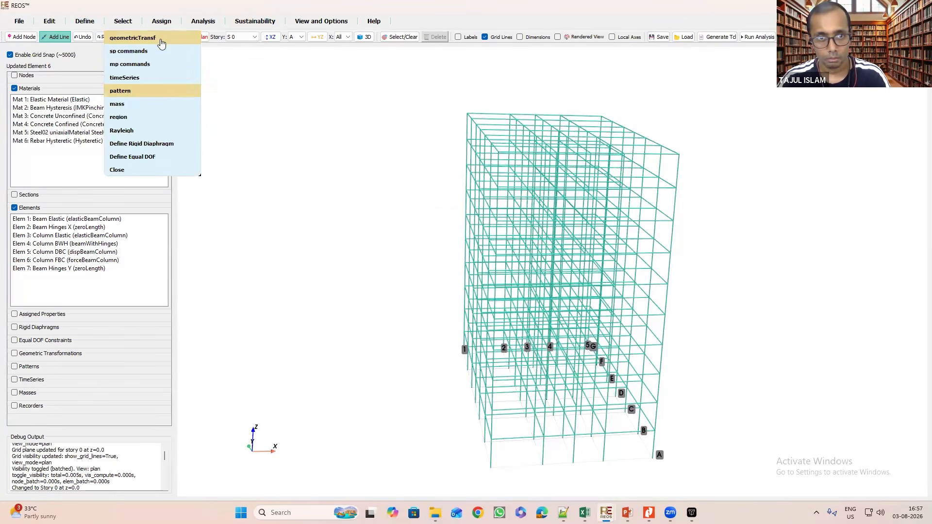
left_click(146, 38)
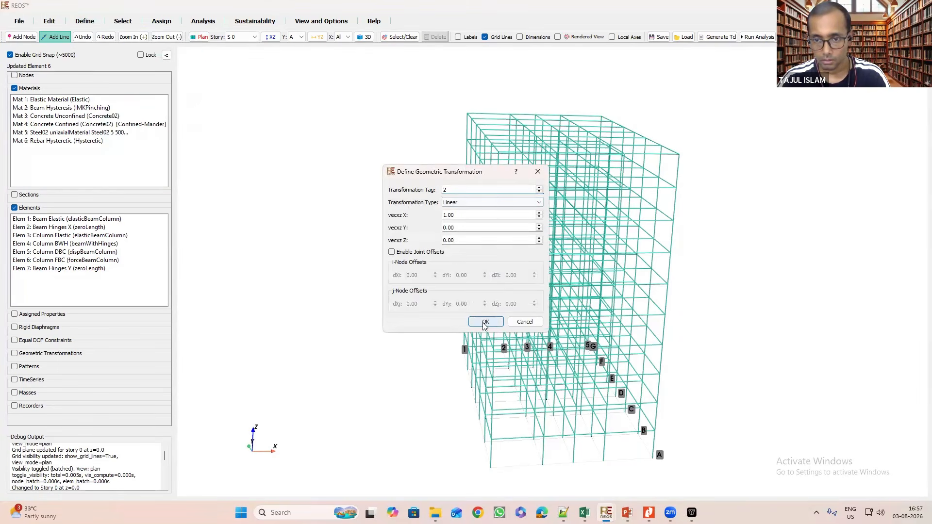
left_click(485, 323)
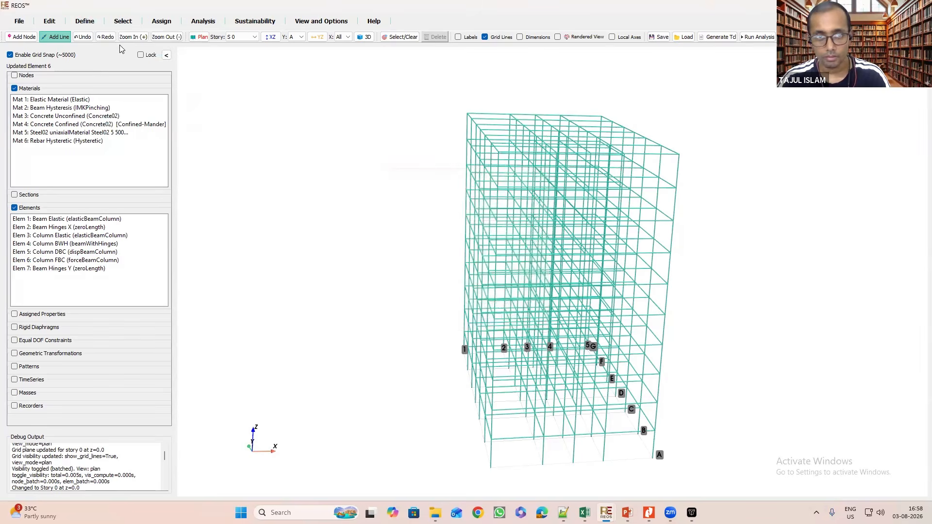
Define three Linear time series, IDs 1 to 3, each with a factor of 1.00.
left_click(87, 23)
mouse_move(63, 43)
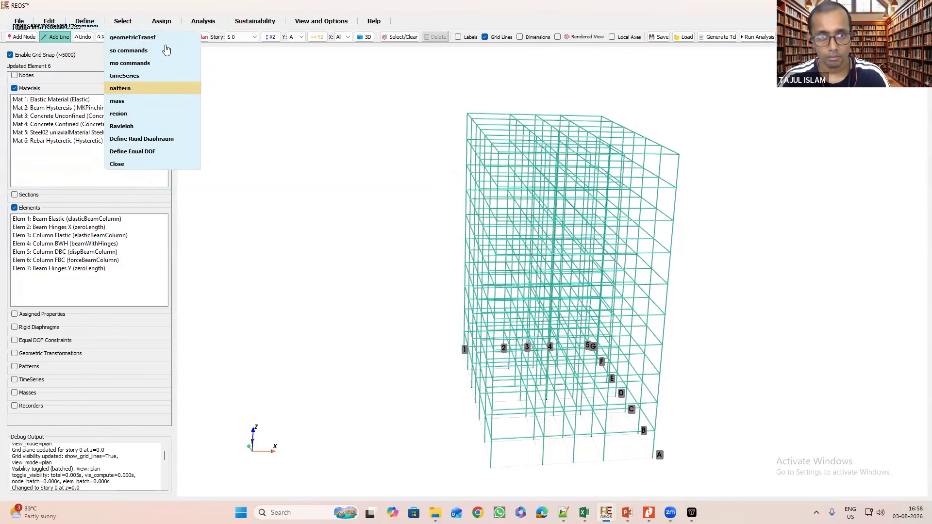
left_click(141, 78)
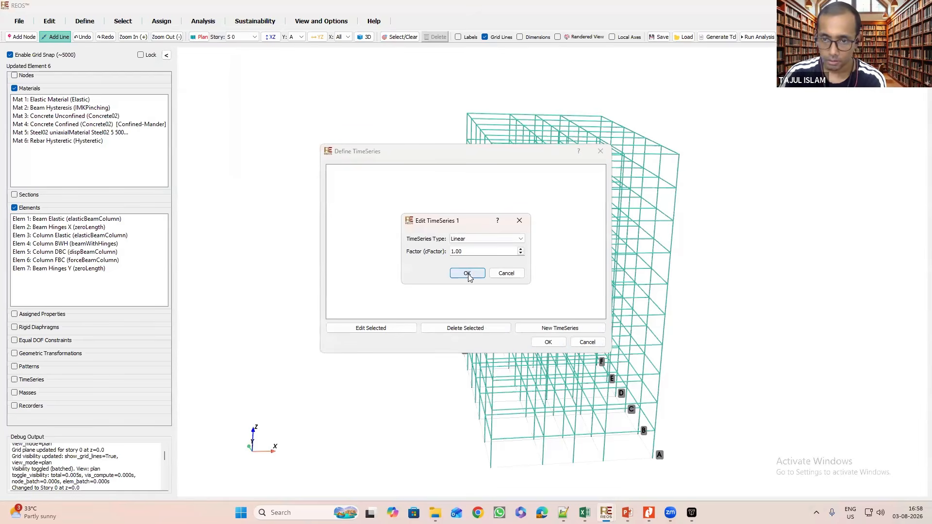
left_click(467, 273)
left_click(549, 325)
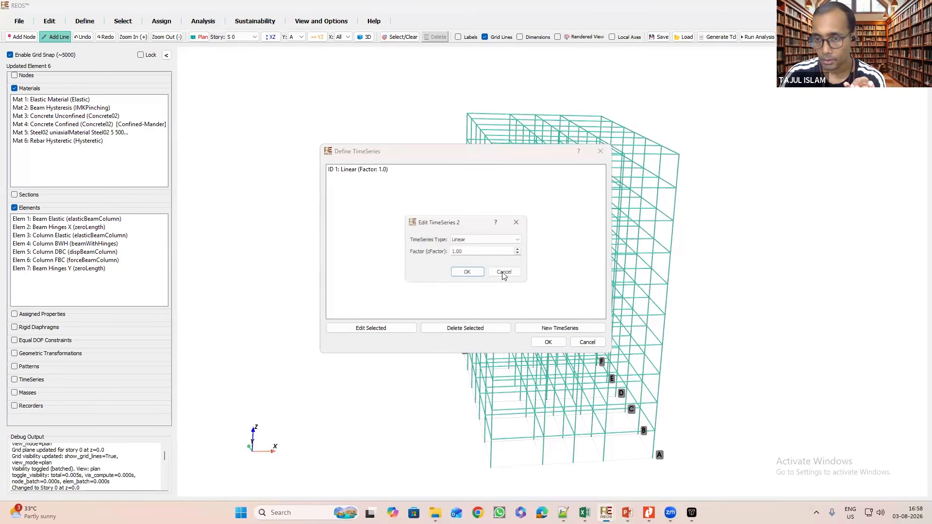
left_click(467, 273)
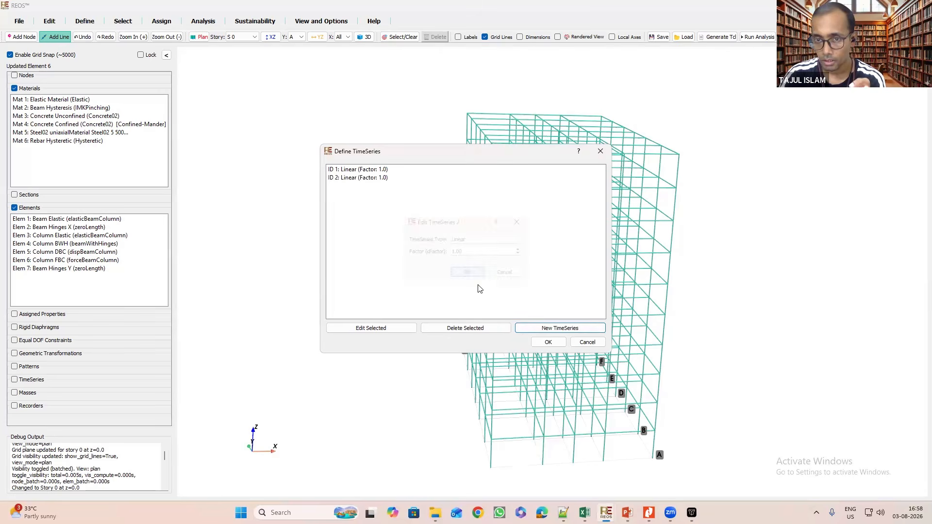
left_click(553, 328)
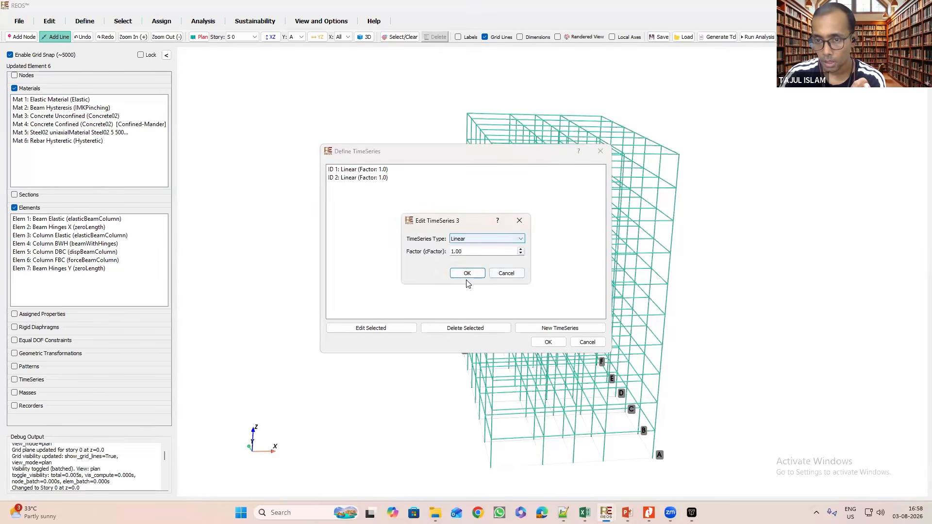
left_click(467, 274)
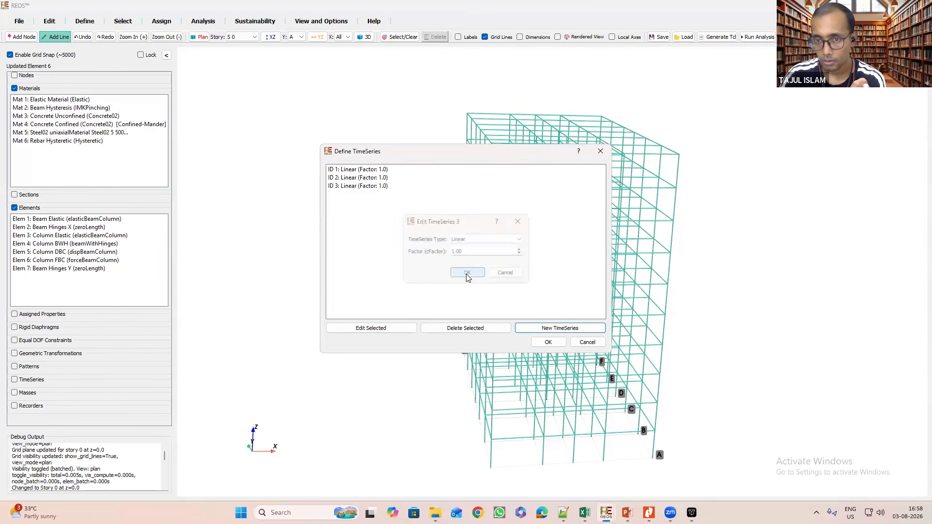
left_click(549, 343)
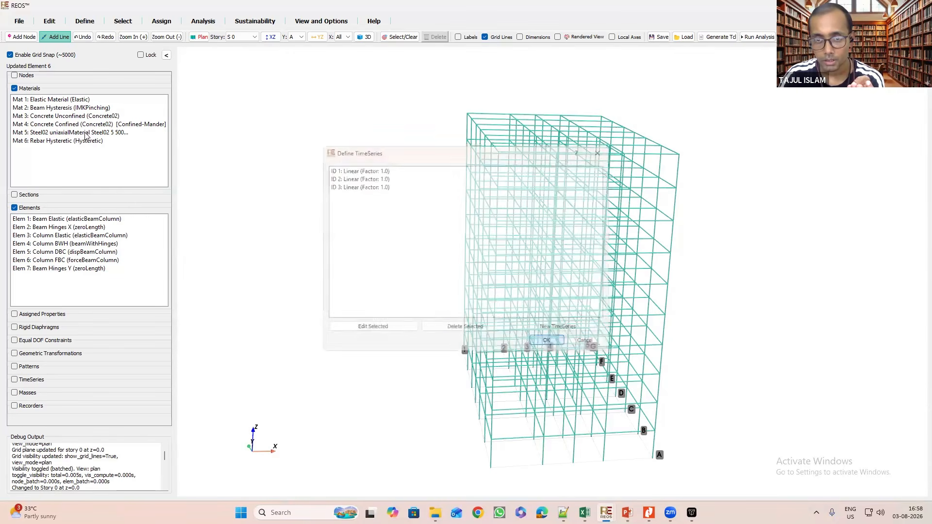
Define a Plain load pattern with pattern tag 1 and time series tag 1.
left_click(89, 25)
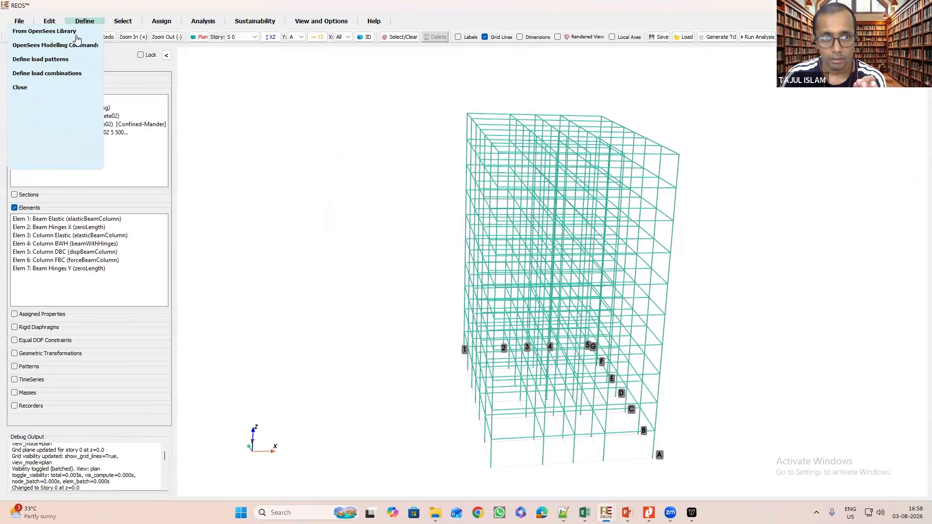
left_click(54, 45)
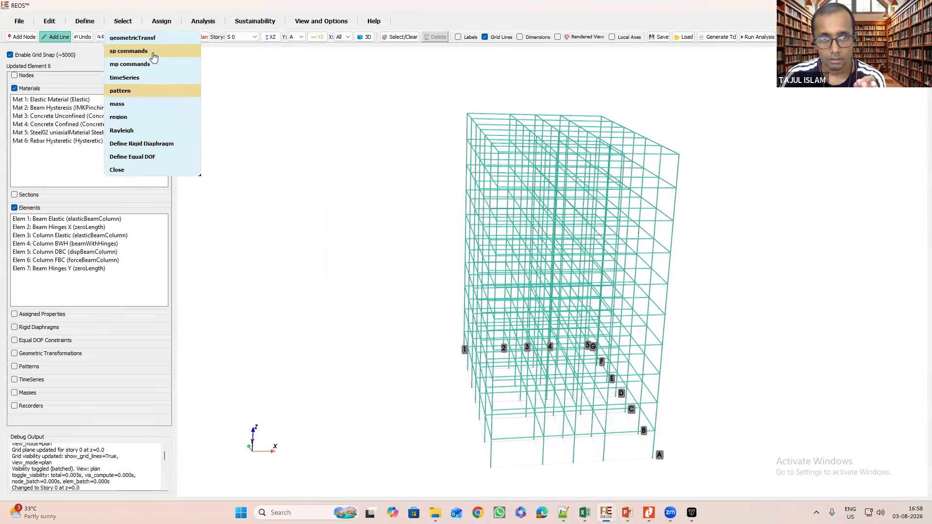
left_click(123, 92)
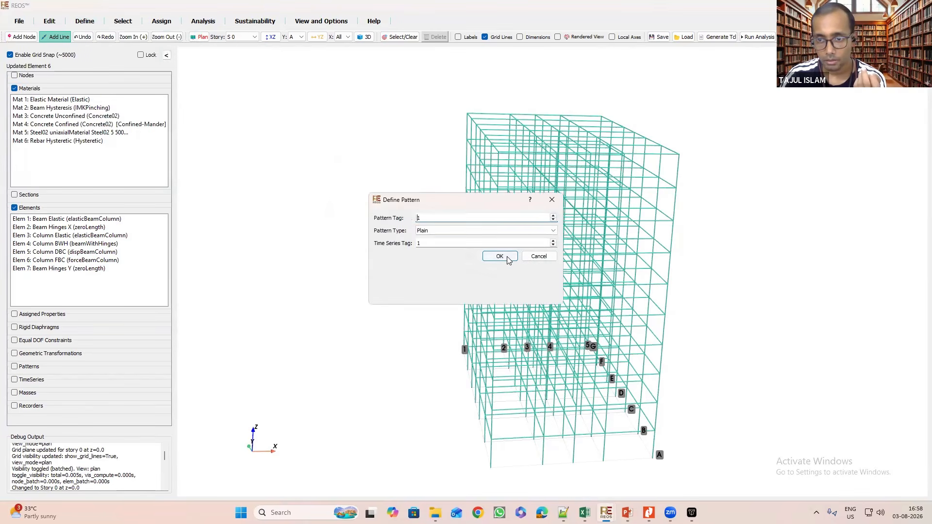
key("Escape")
left_click(83, 22)
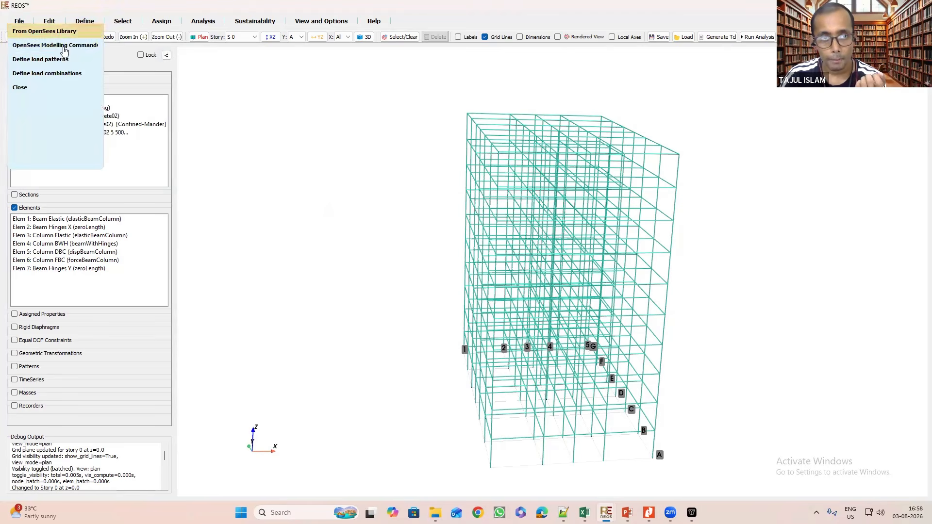
left_click(82, 52)
left_click(122, 92)
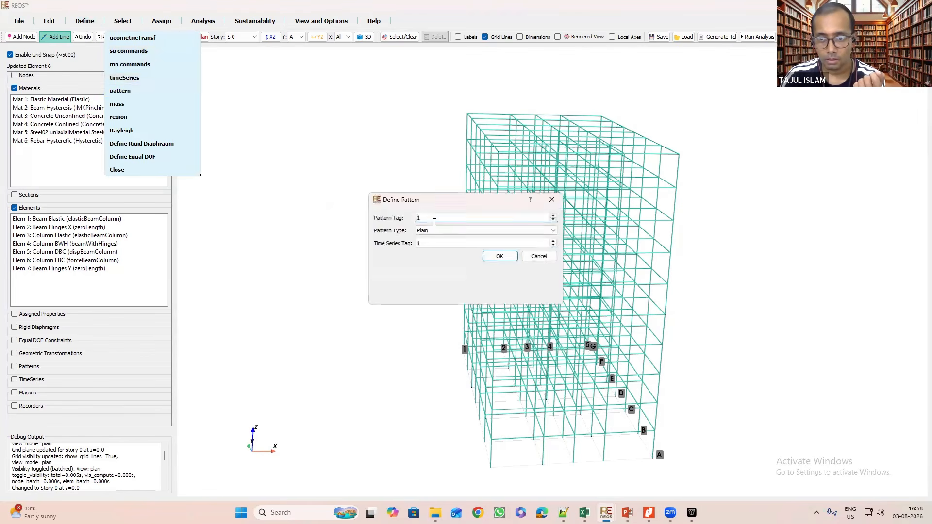
left_click(501, 257)
Define another Plain load pattern with pattern tag 2 and time series tag 1.
left_click(84, 23)
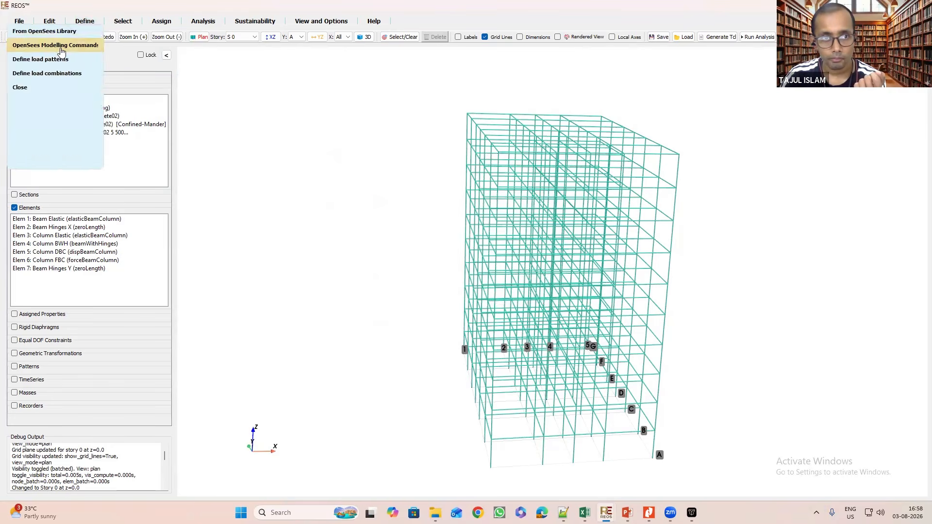
left_click(61, 53)
left_click(141, 92)
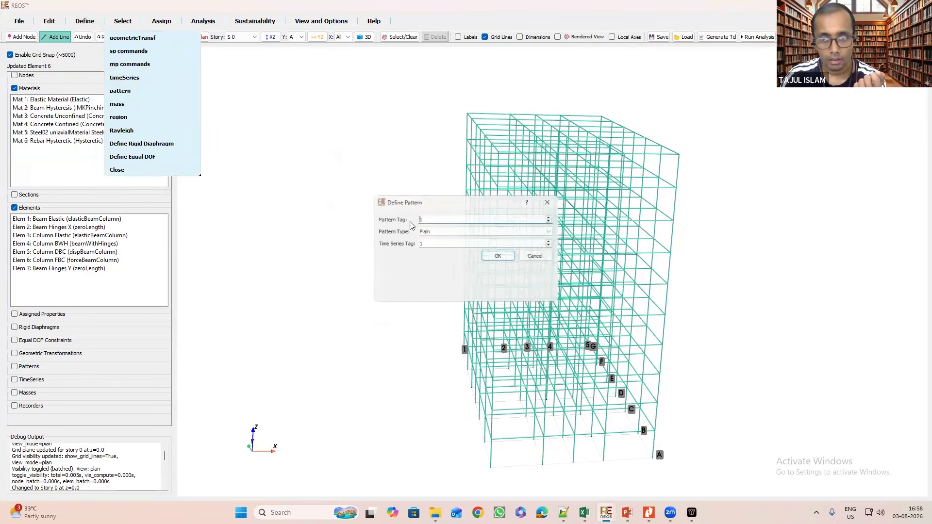
left_click(553, 216)
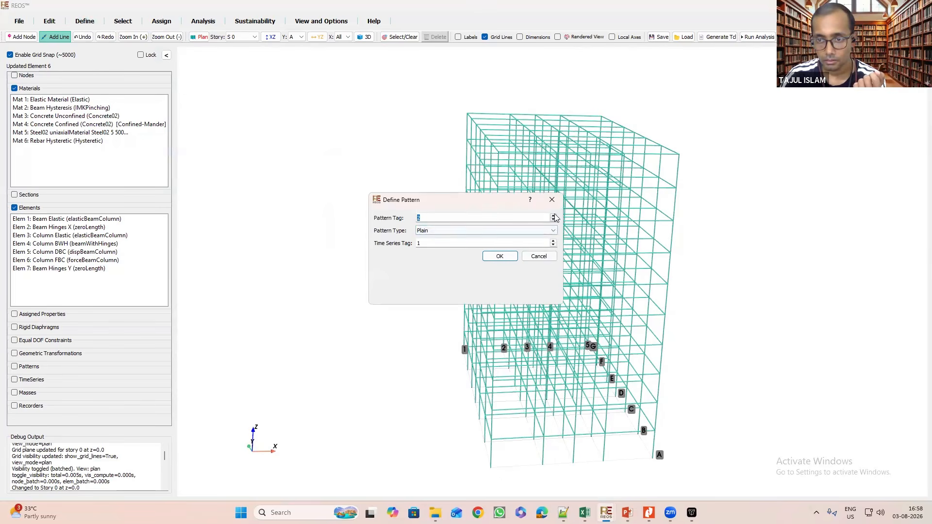
left_click(498, 257)
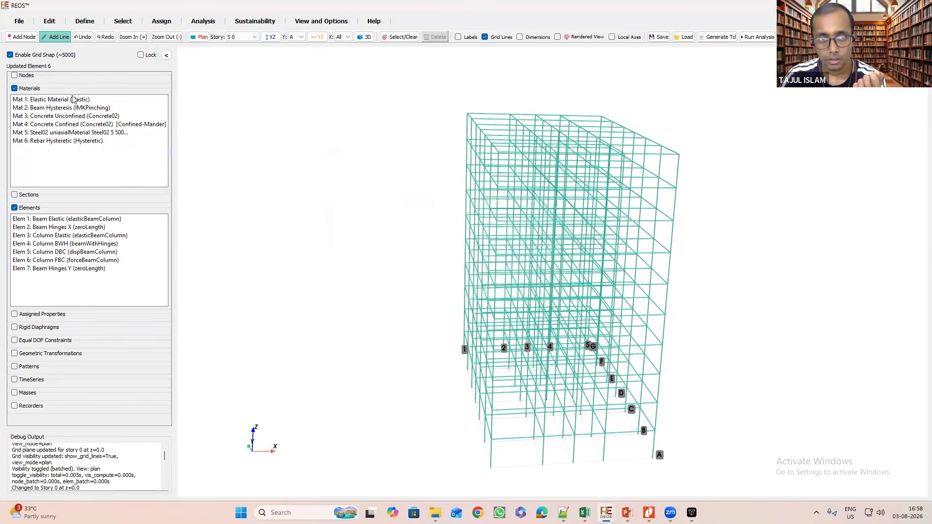
Define mass source MassSource-1 including member self-weight, with density 2500, gravity 9.81 along Global -Z, and mass on UX, UY and UZ.
left_click(81, 21)
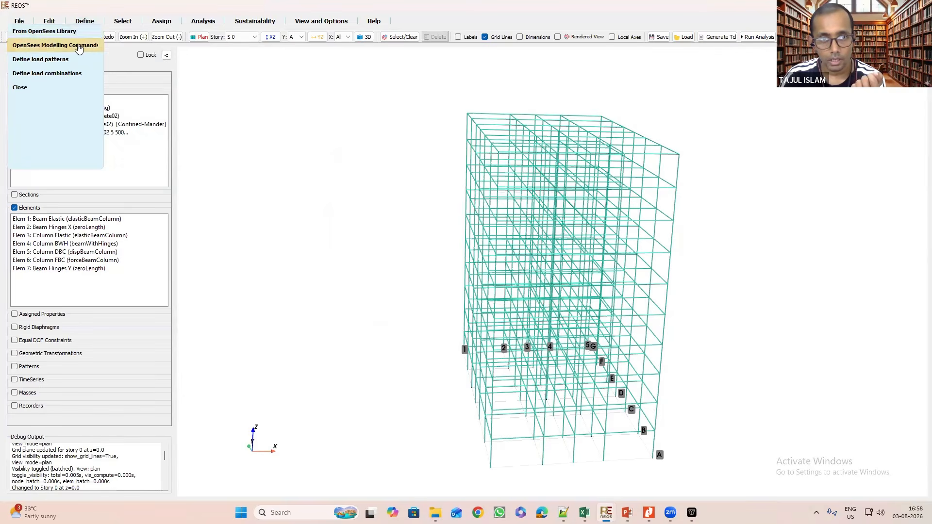
left_click(73, 44)
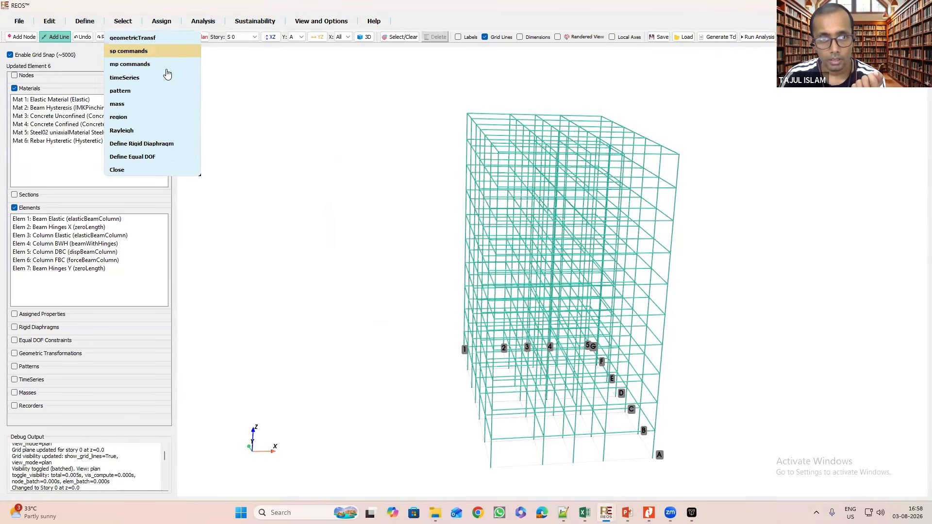
left_click(133, 104)
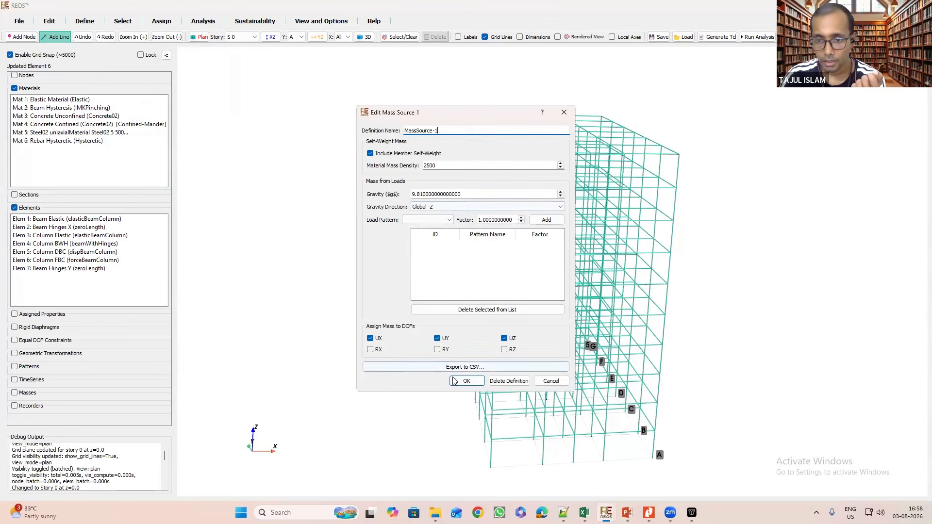
left_click(467, 382)
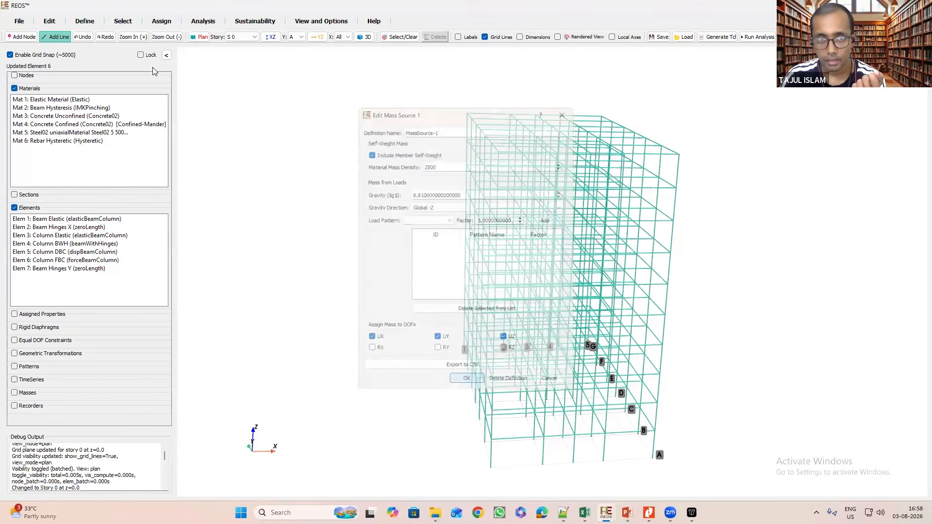
Define a new rigid diaphragm named RD.
left_click(86, 25)
left_click(92, 49)
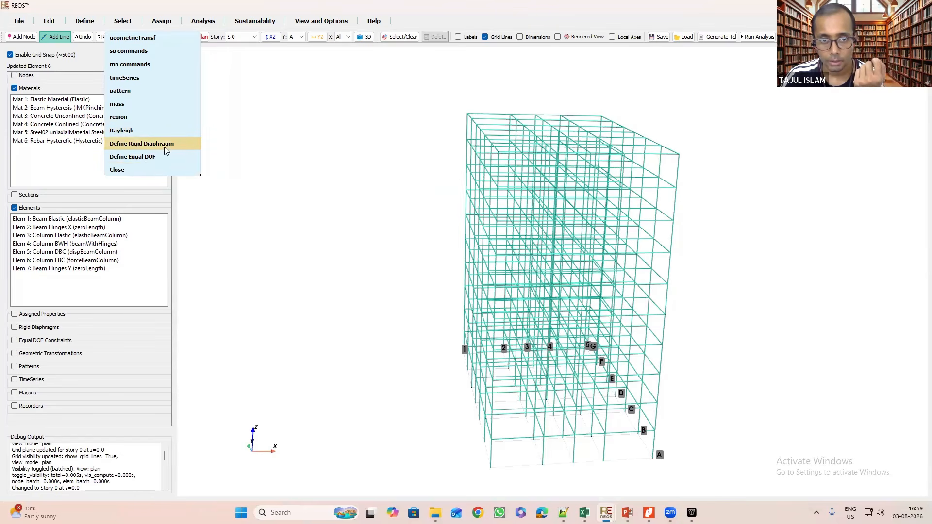
left_click(545, 329)
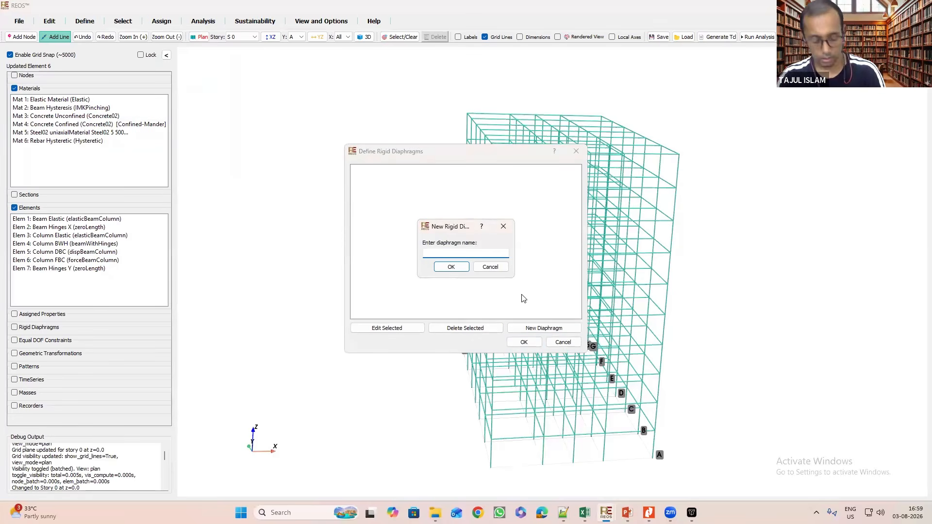
type("RD")
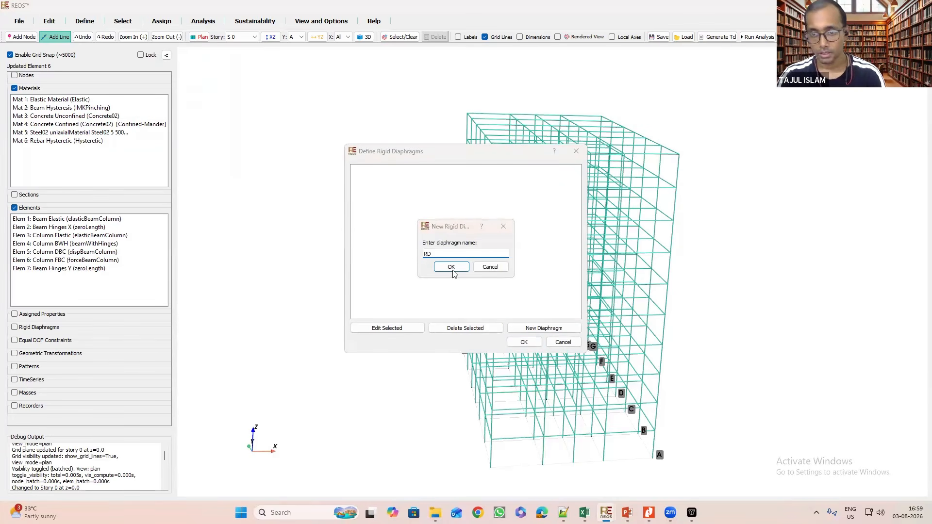
left_click(451, 267)
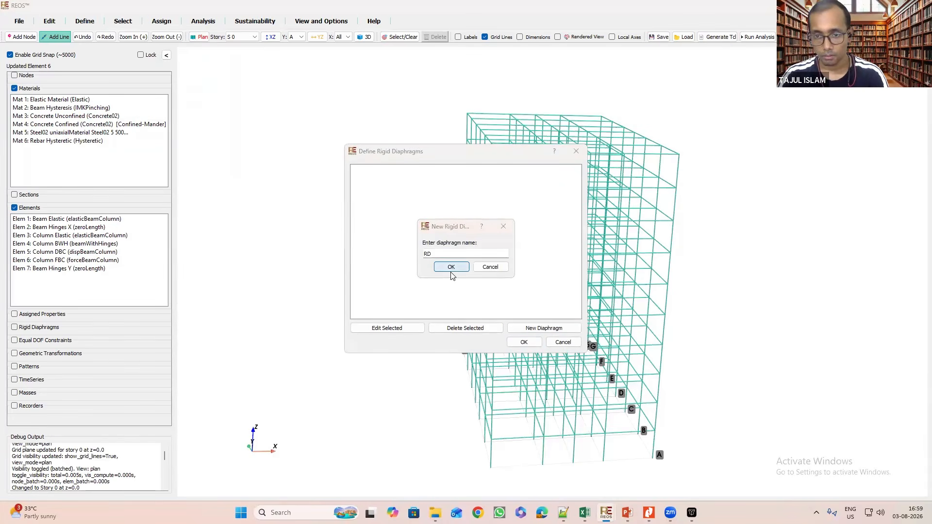
left_click(525, 343)
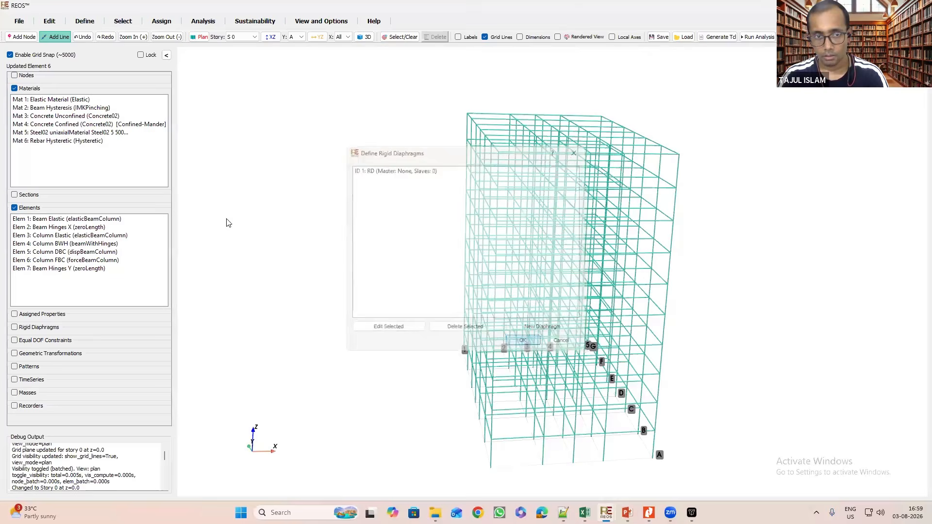
Show the lists of rigid diaphragms, geometric transformations, patterns and time series in the model overview.
left_click(14, 327)
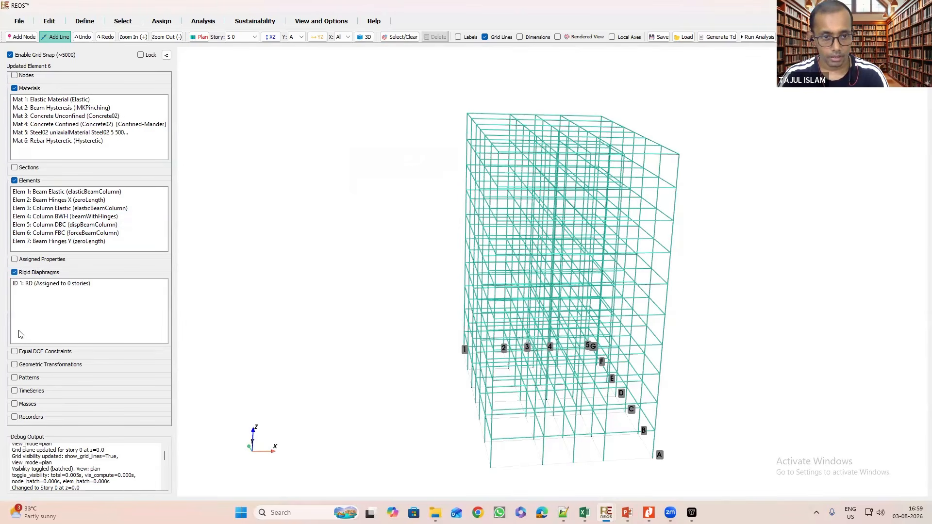
left_click(14, 365)
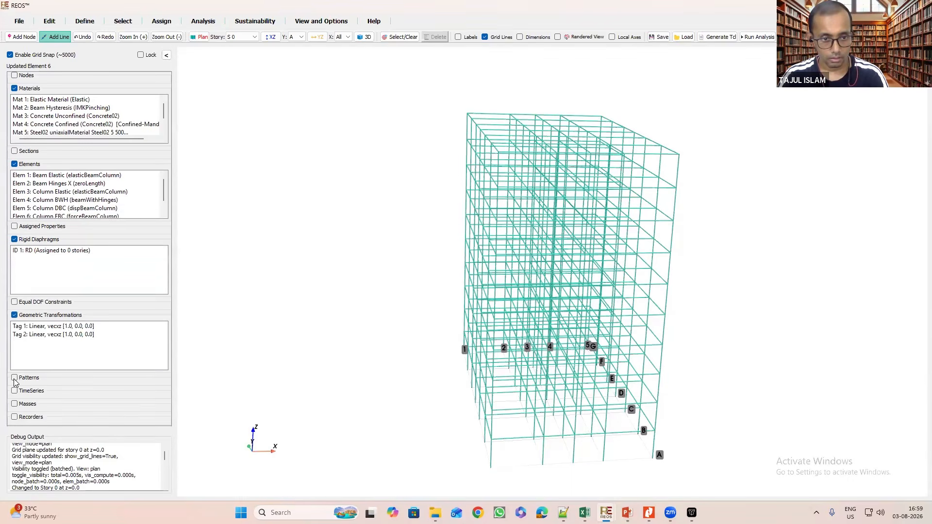
left_click(14, 378)
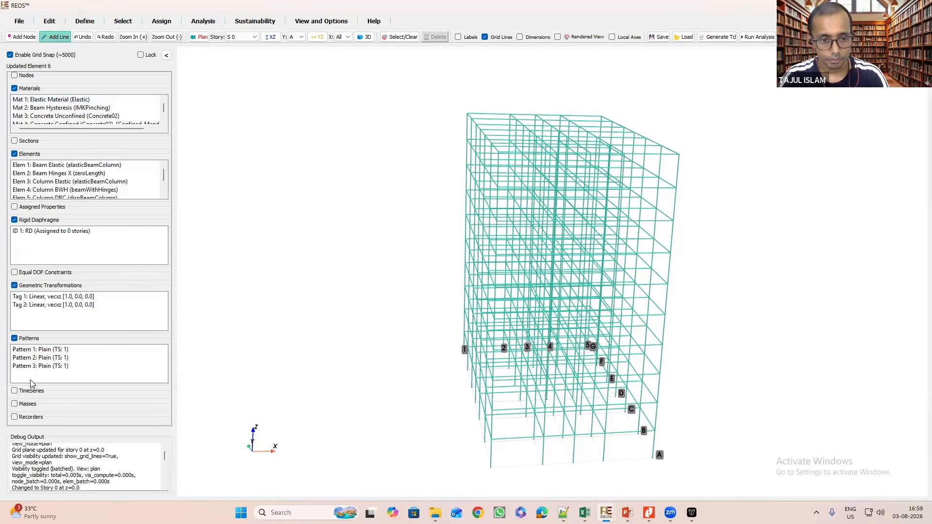
left_click(15, 391)
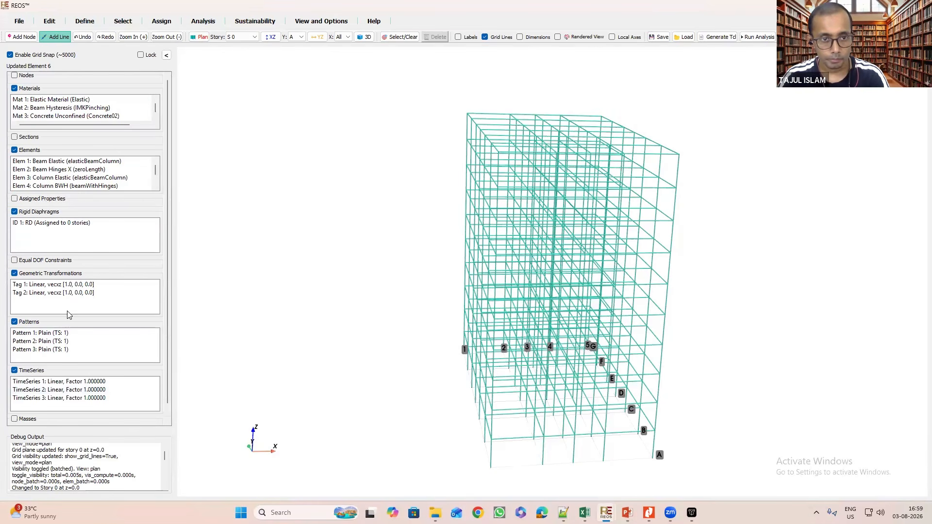
Define a load pattern category named Floor Live Load.
left_click(85, 21)
left_click(51, 59)
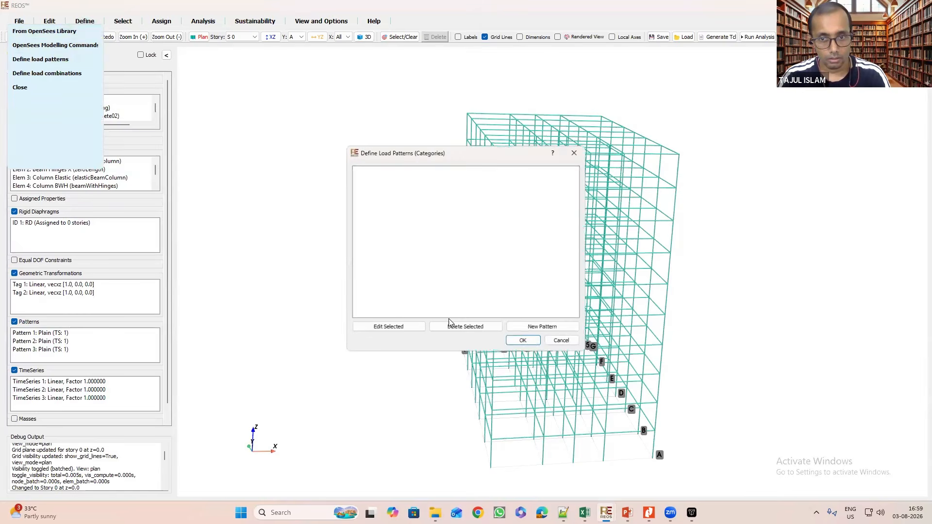
left_click(551, 330)
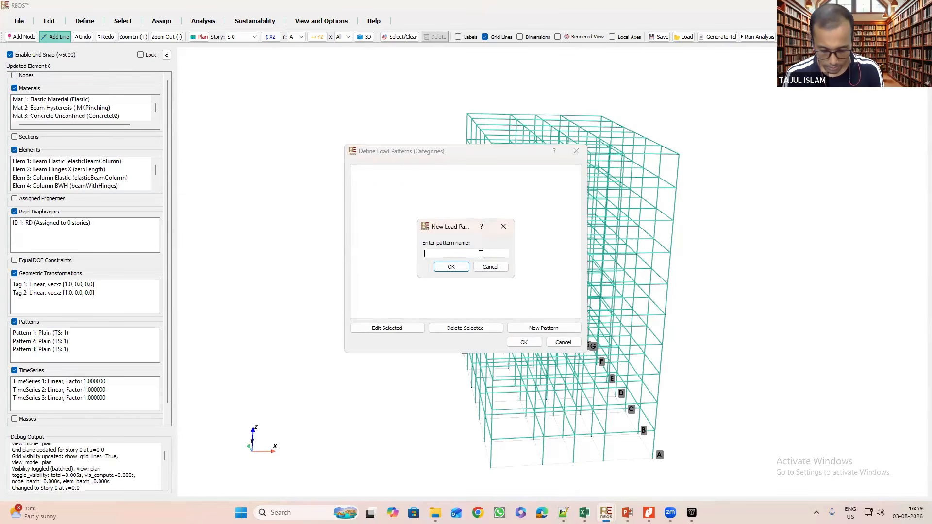
type("F")
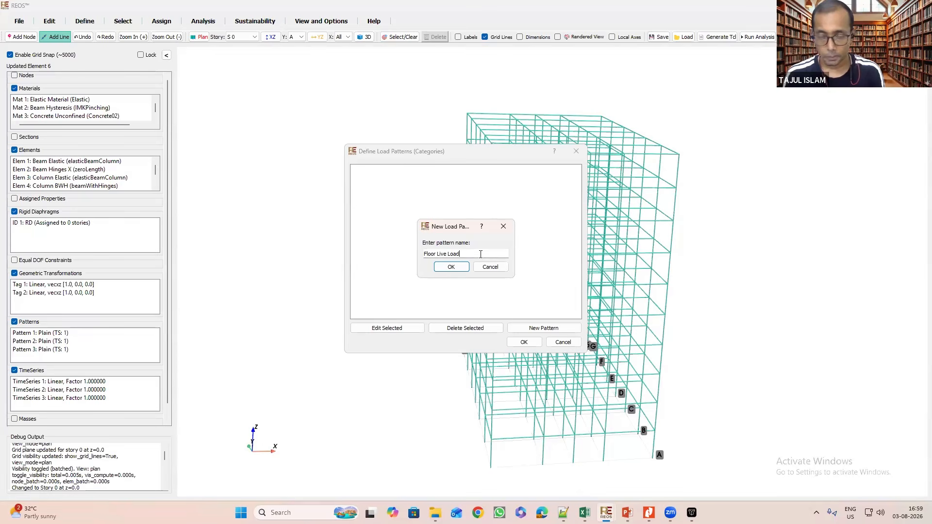
type("loor Live Load")
left_click(451, 267)
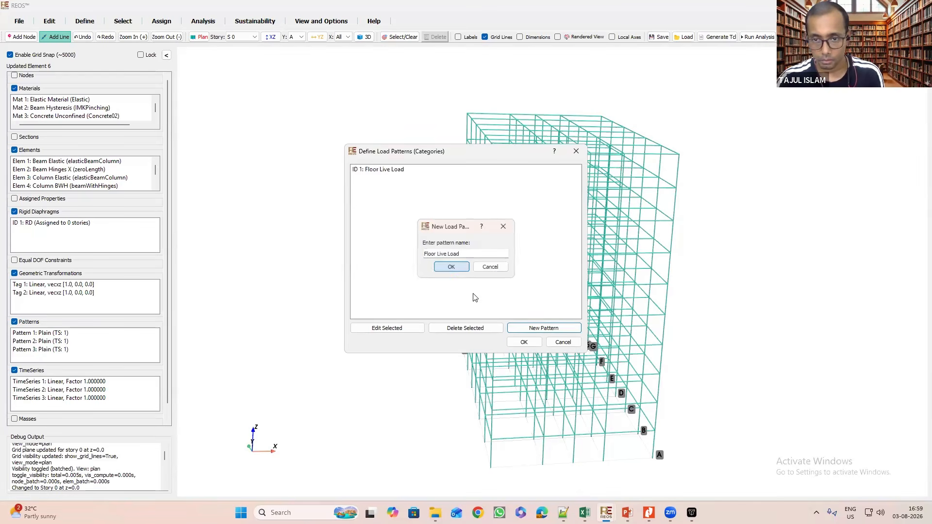
Add two more load pattern categories named Infill Wall and Floor Slab Dead Load, and accept the definitions.
key("Return")
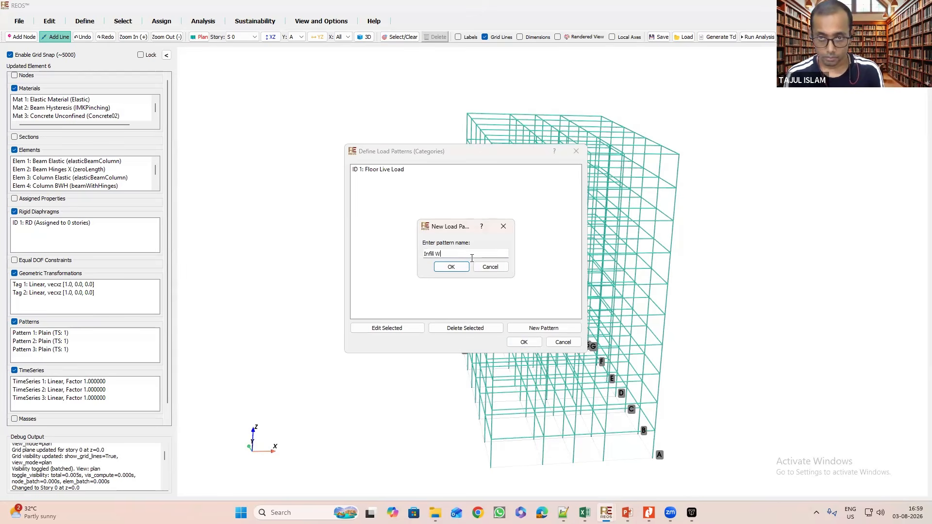
left_click(451, 267)
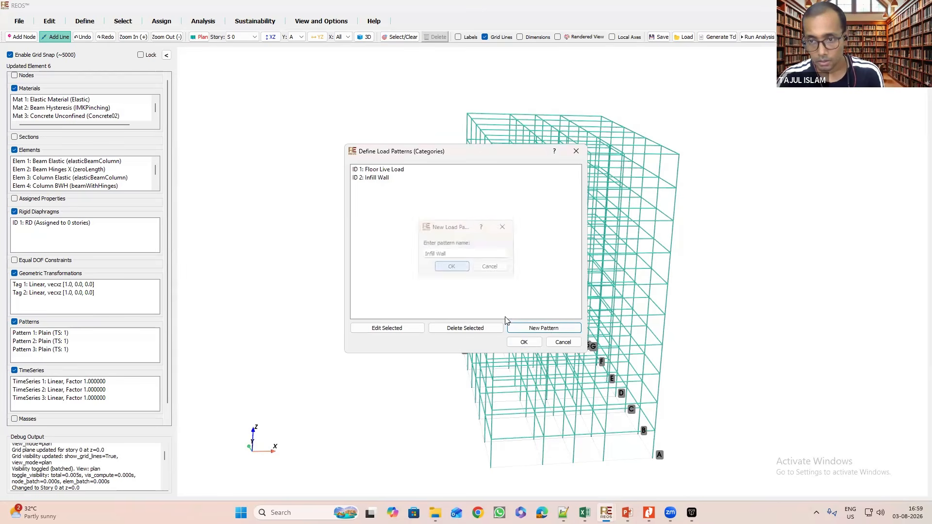
left_click(544, 328)
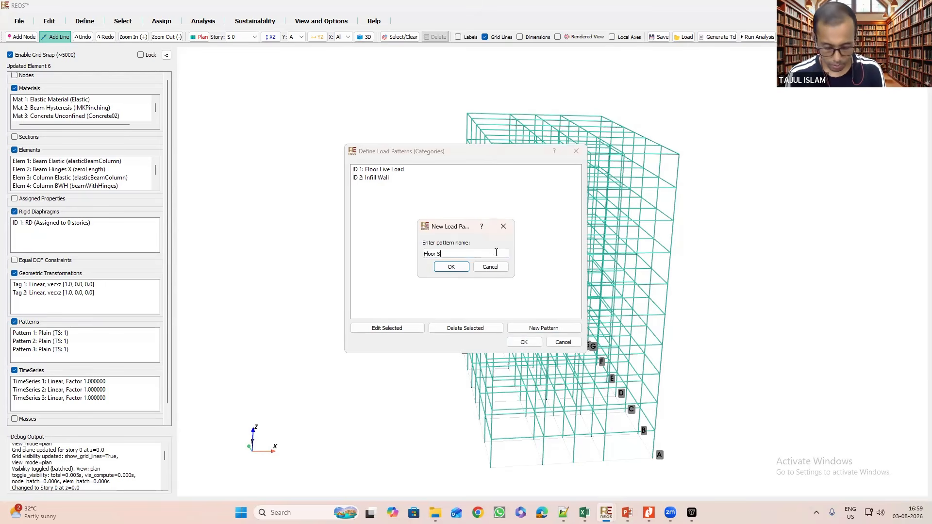
type("Floor Slab")
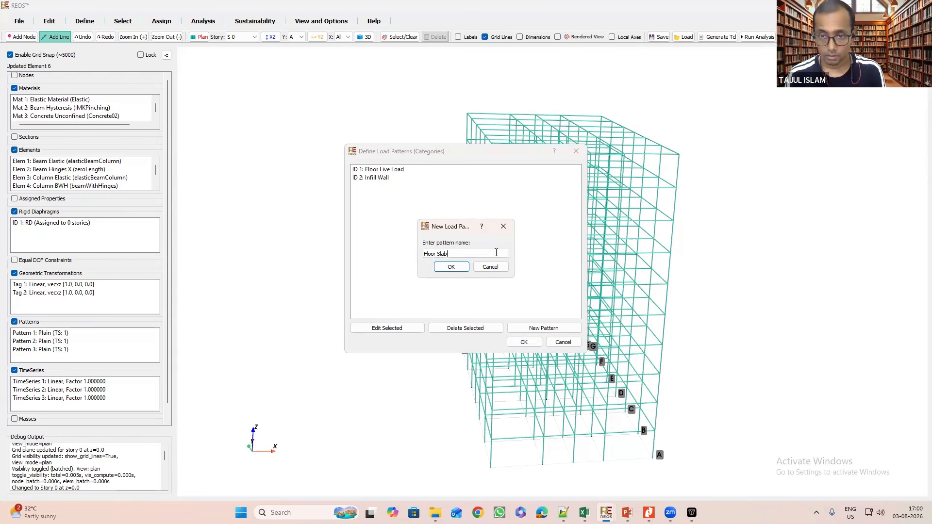
type(" Dead Load")
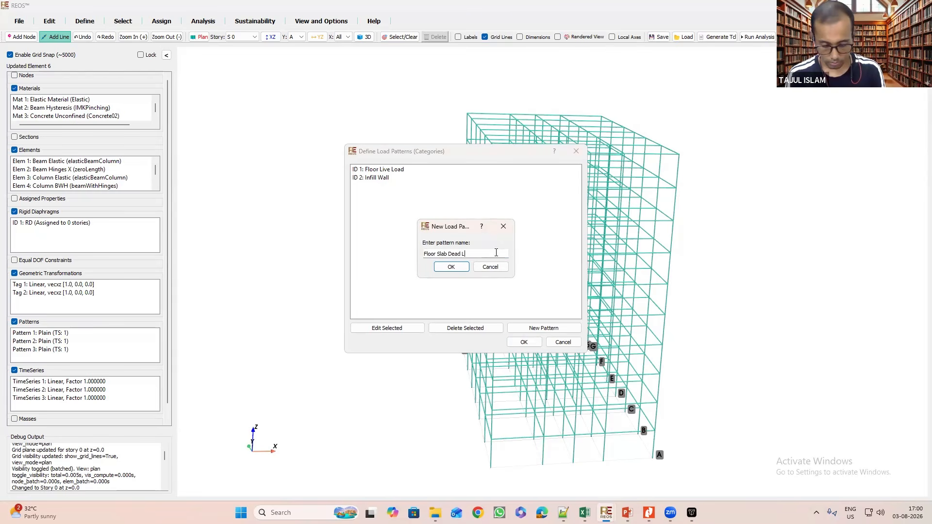
left_click(451, 268)
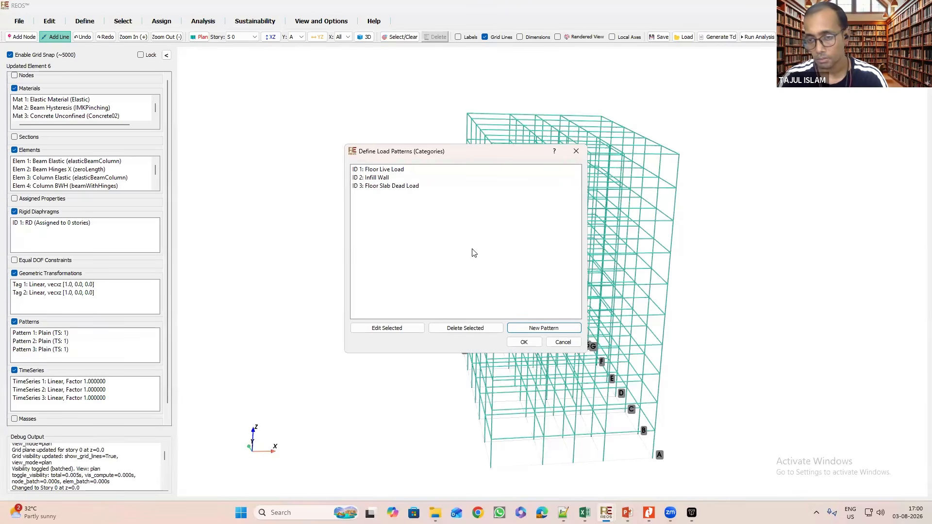
left_click(522, 342)
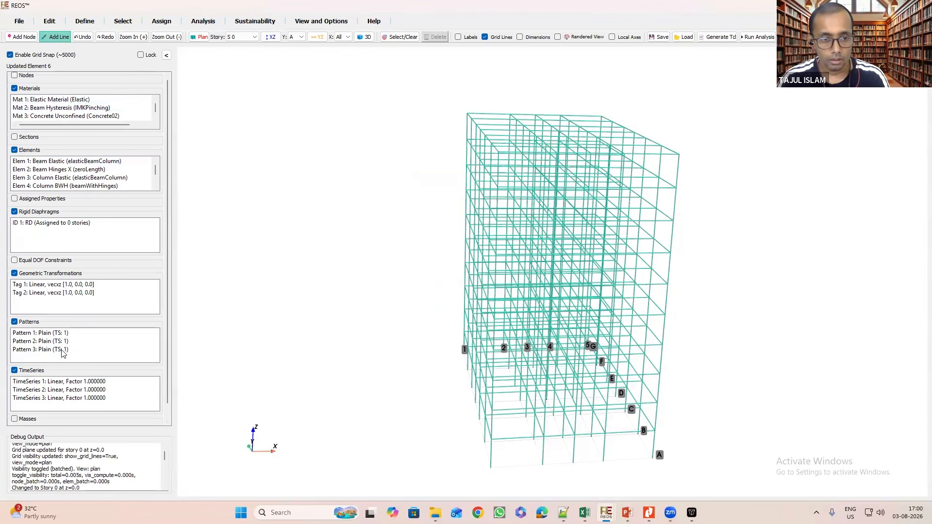
left_click(62, 38)
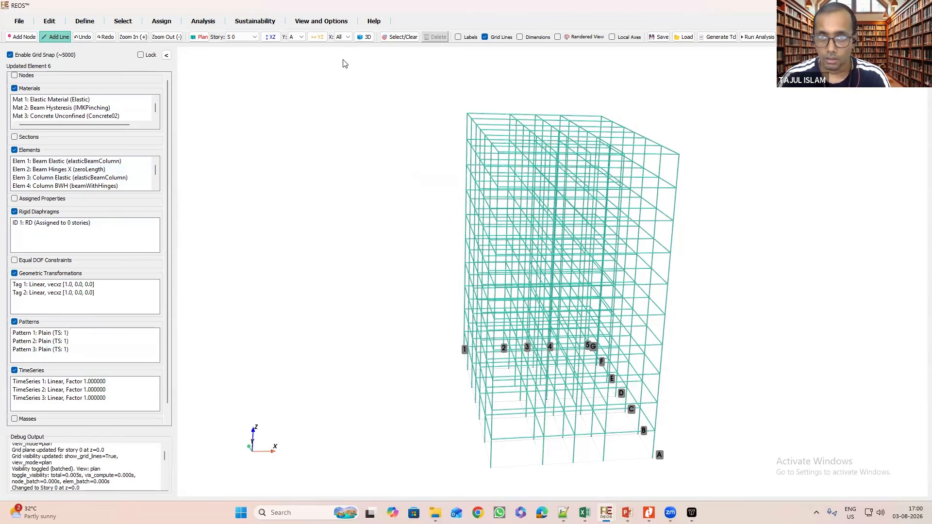
left_click(366, 37)
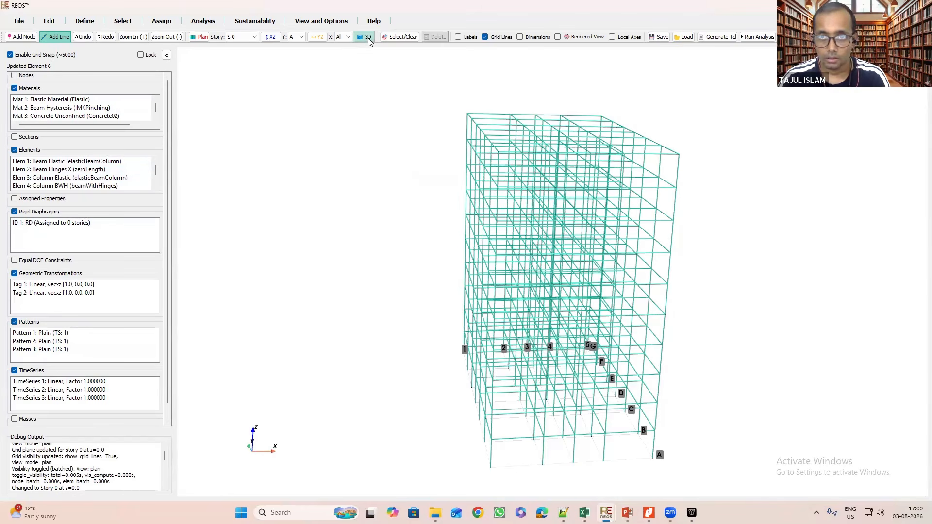
Open the tag 1 geometric transformation and switch to GeomTransf.pdf in Nitro PDF Pro to examine the vecxz and local-axis calculations.
left_click(75, 285)
double_click(75, 287)
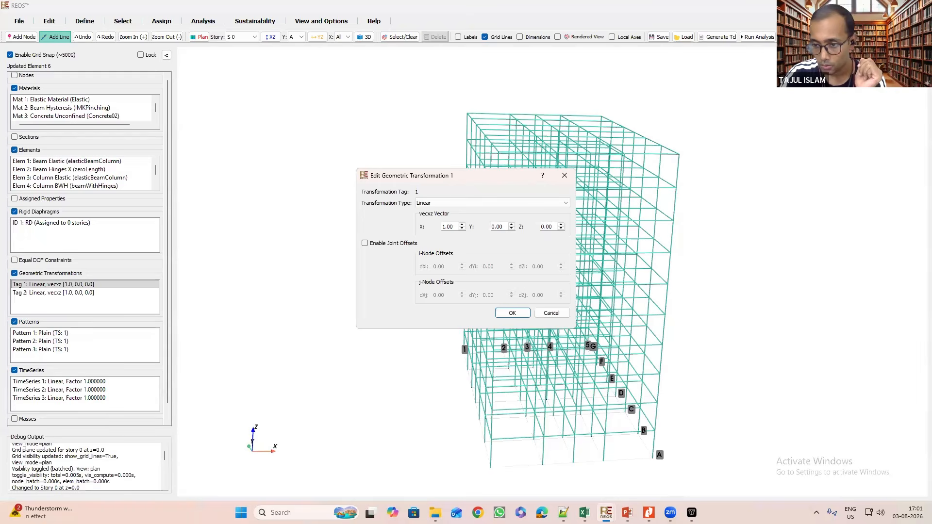
key("alt+Tab")
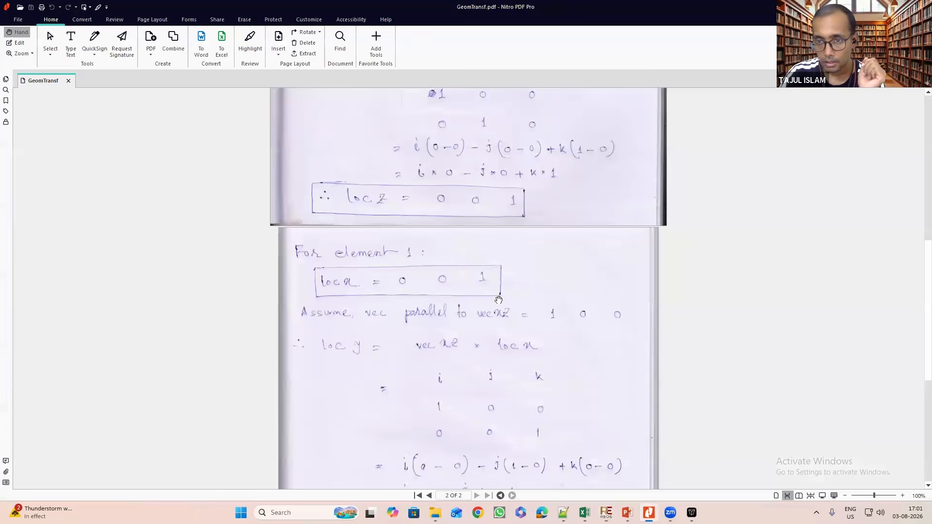
scroll(507, 285, "up", 8)
scroll(508, 285, "down", 12)
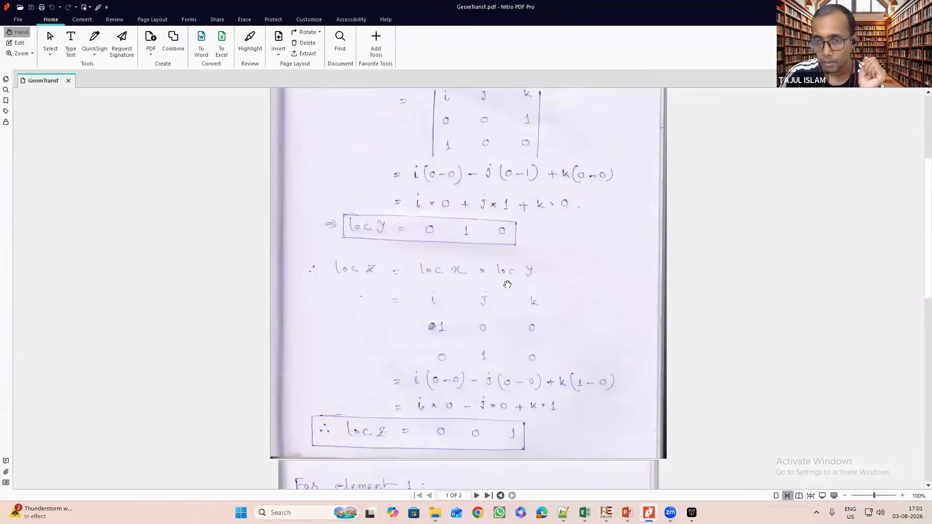
scroll(507, 285, "down", 2)
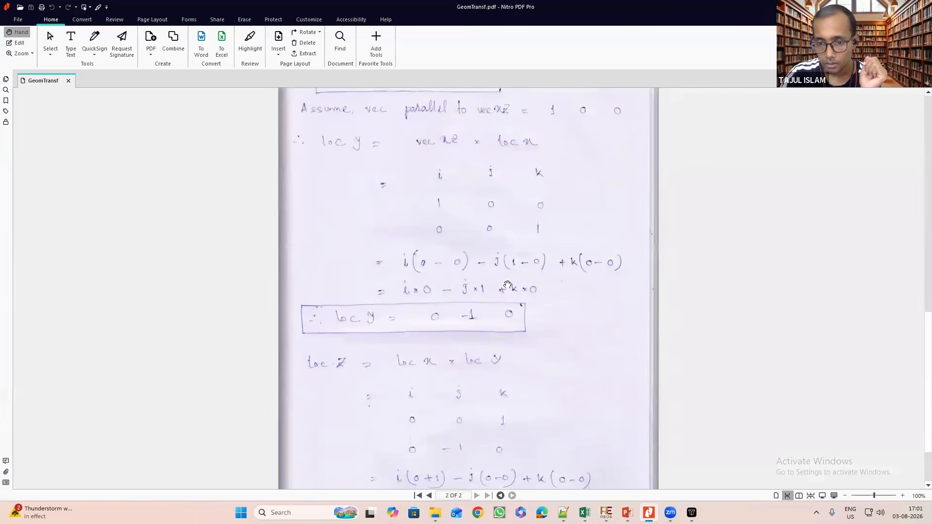
scroll(330, 459, "down", 3)
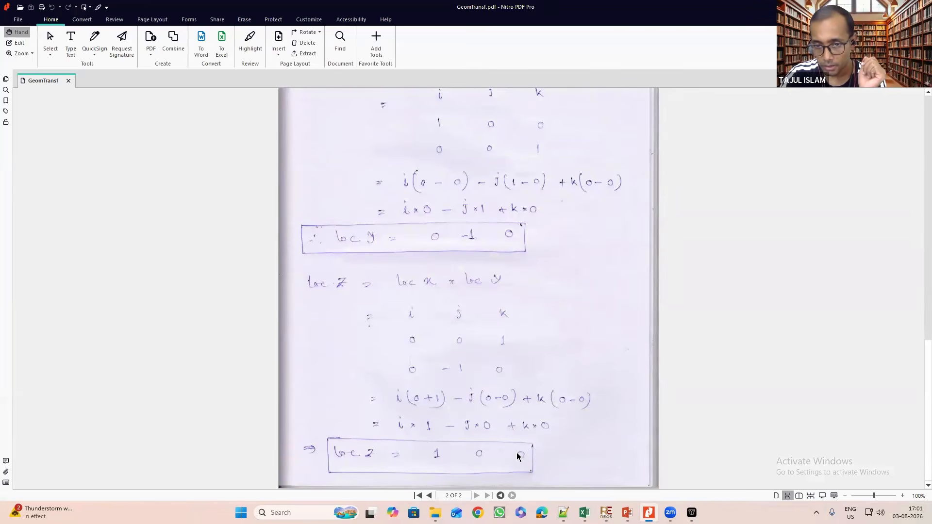
scroll(518, 441, "up", 15)
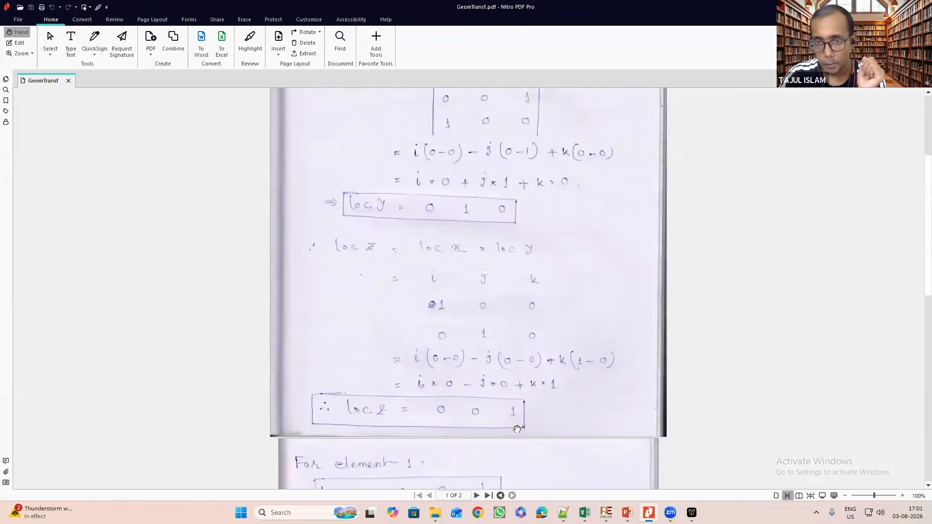
scroll(518, 429, "down", 4)
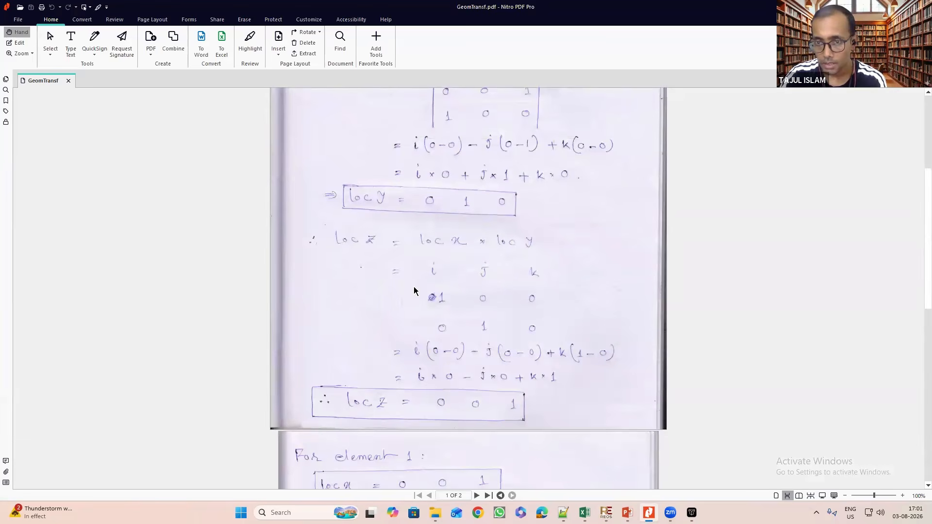
scroll(414, 290, "down", 3)
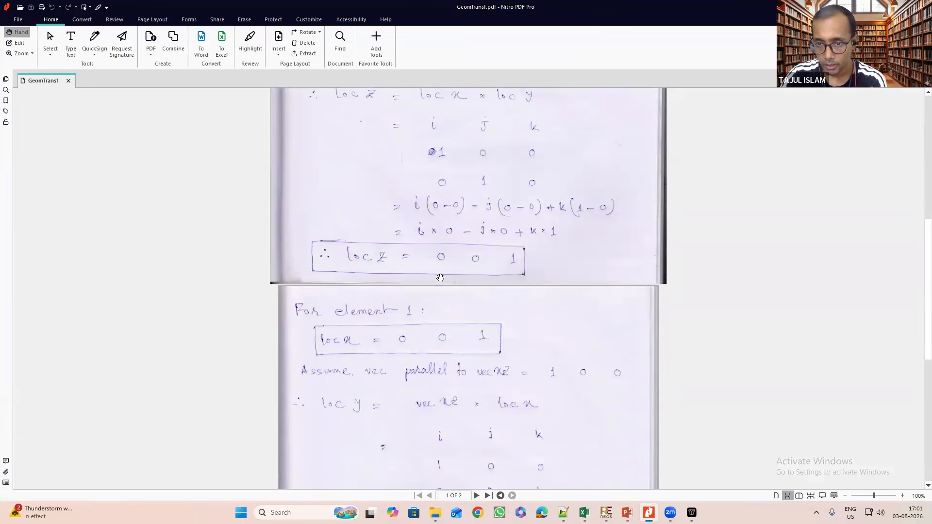
scroll(532, 264, "down", 7)
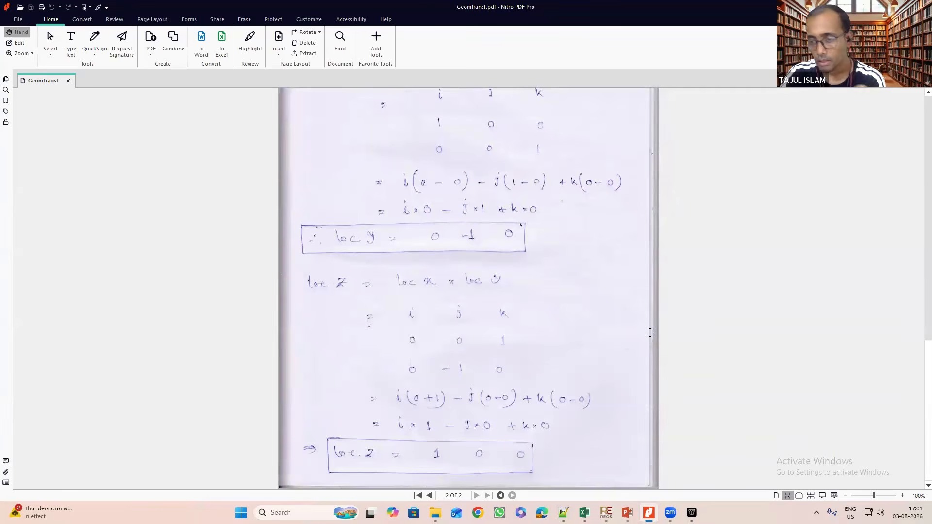
Review the local-axis calculations for elements 1 and 2, return to REOS and accept the tag 1 geometric transformation.
scroll(692, 318, "up", 2)
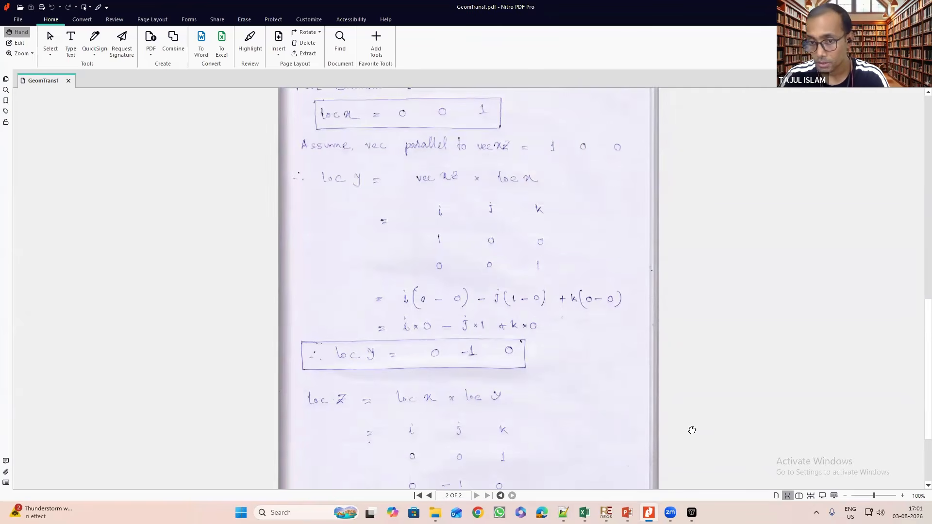
scroll(477, 126, "up", 3)
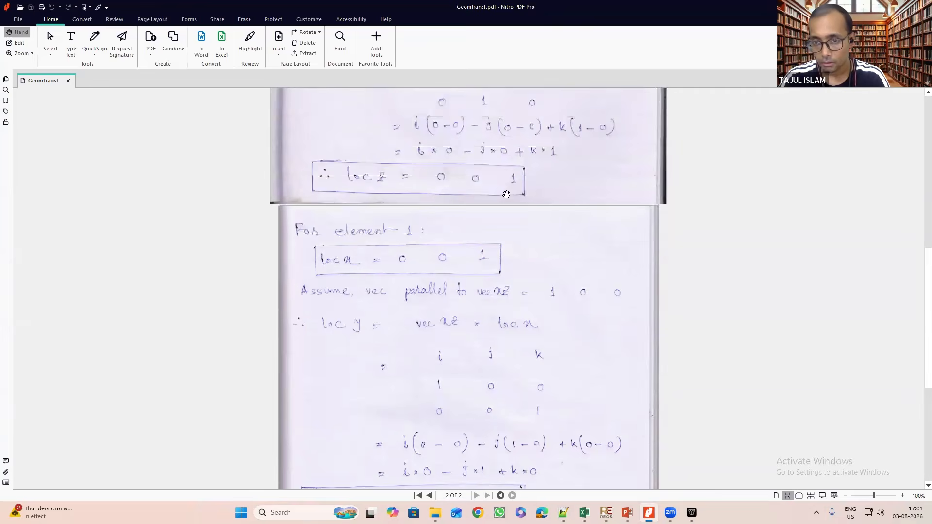
scroll(506, 195, "up", 10)
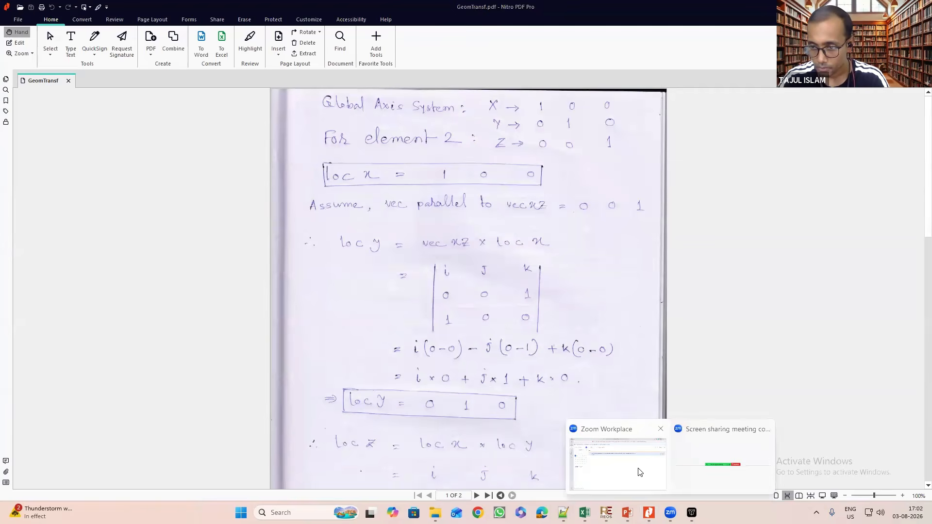
left_click(628, 513)
mouse_move(605, 513)
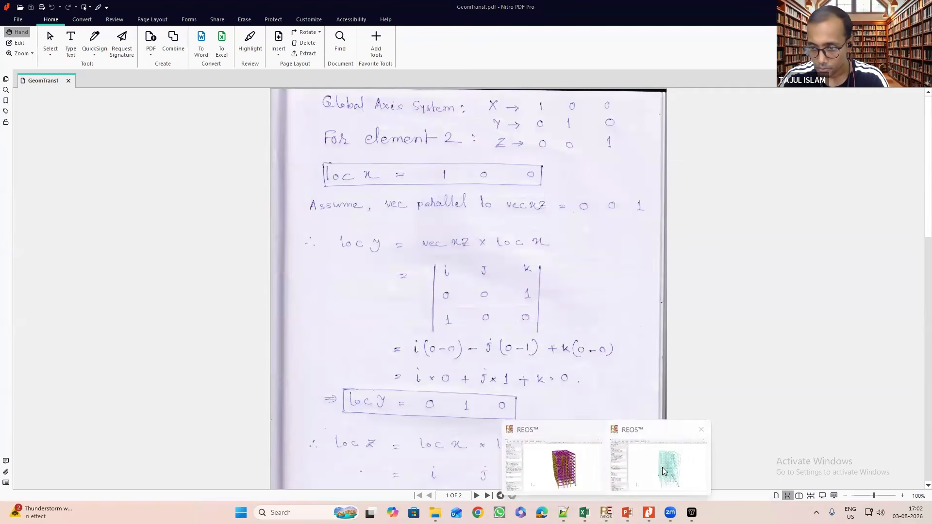
left_click(663, 468)
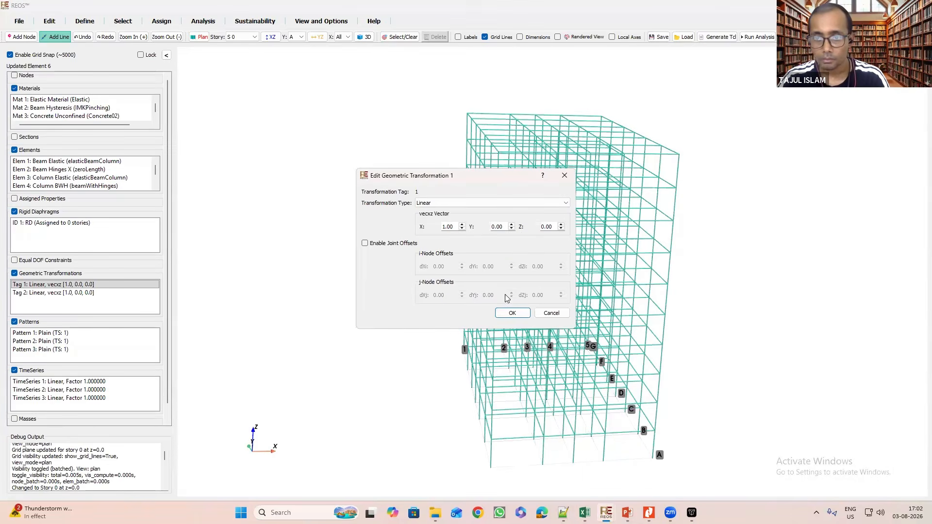
left_click(512, 314)
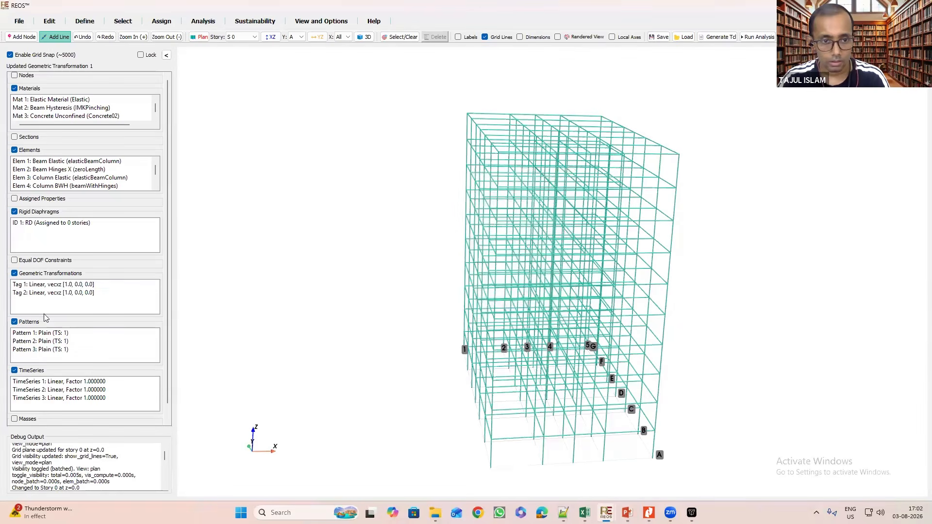
Set the vecxz vector of the tag 2 geometric transformation to X 0, Y 0, Z 1.
double_click(69, 293)
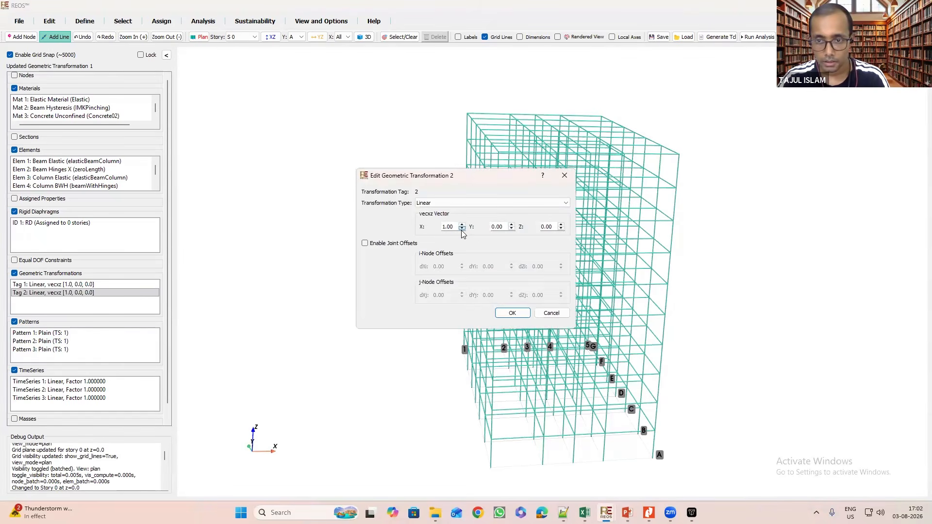
left_click(461, 228)
left_click(561, 225)
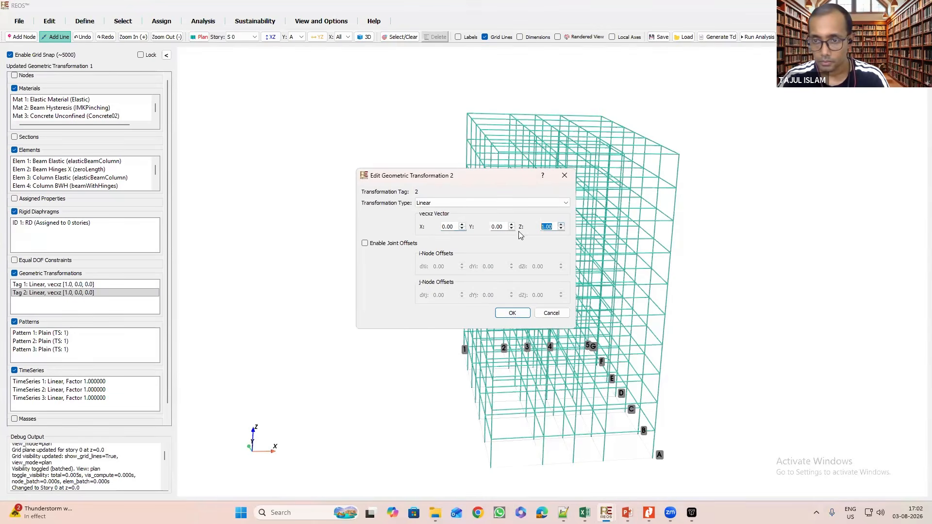
left_click(512, 314)
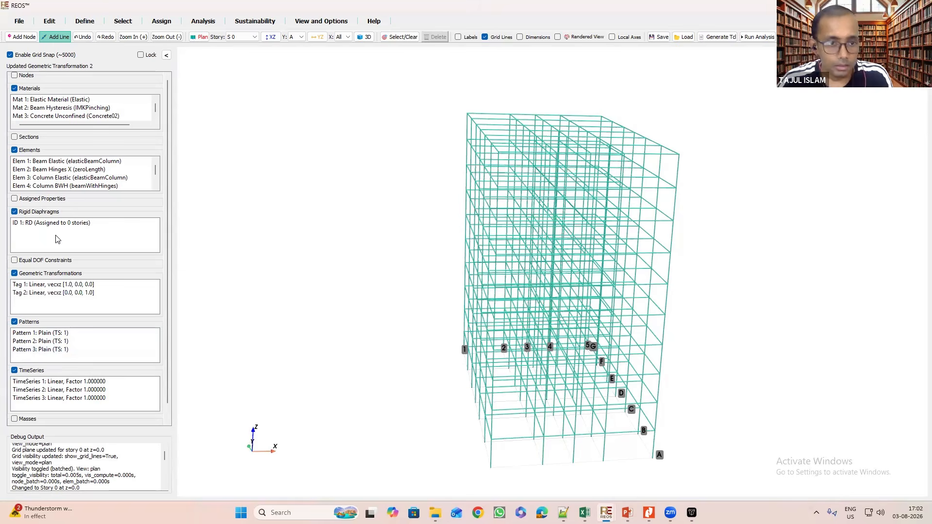
Assign the ID 2 linear time series to load pattern 2.
scroll(70, 303, "down", 1)
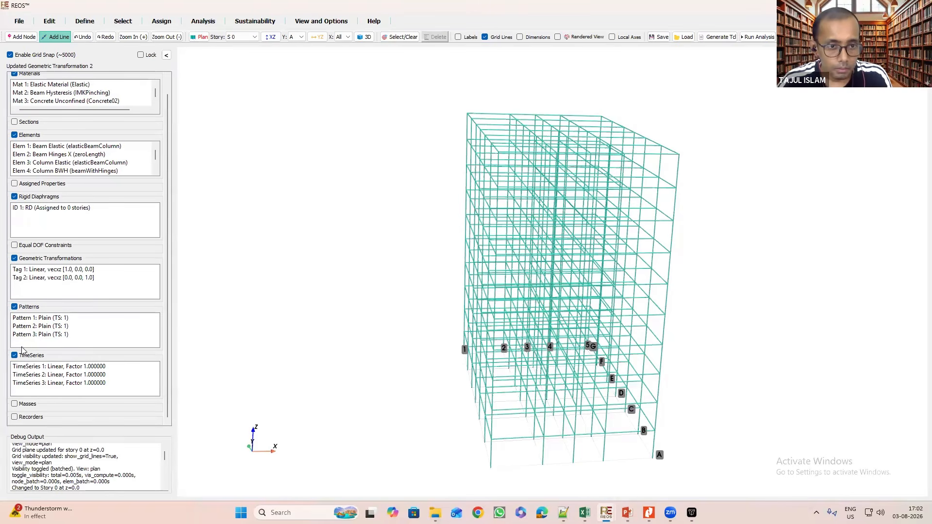
double_click(36, 326)
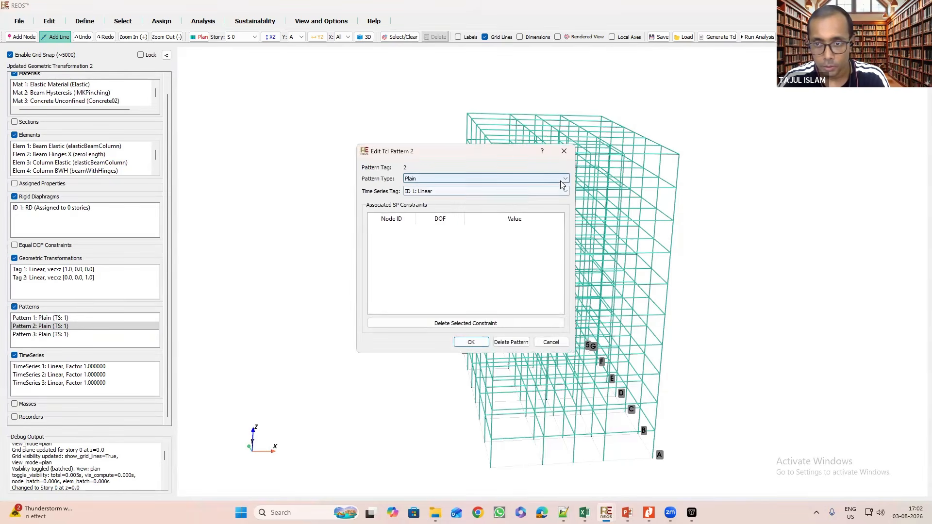
left_click(500, 192)
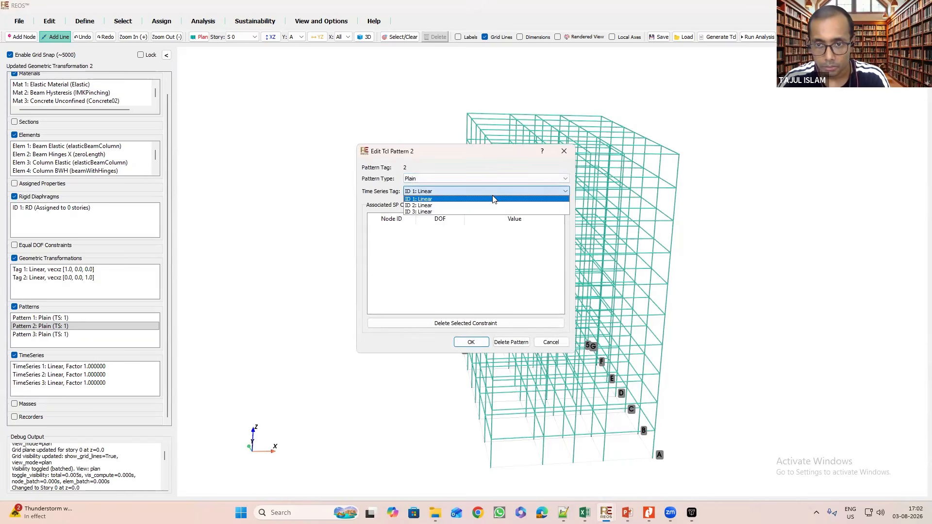
left_click(455, 206)
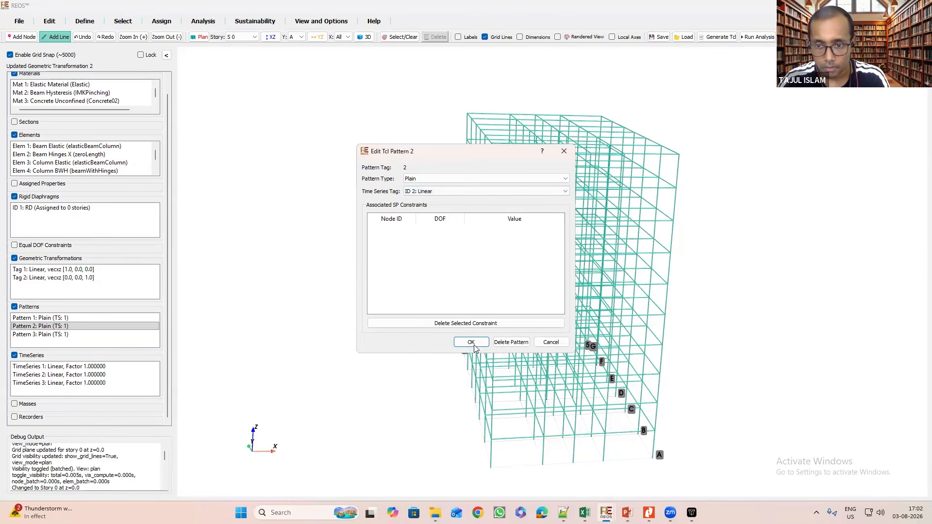
Assign the ID 3 linear time series to load pattern 3 and accept the edit.
double_click(68, 335)
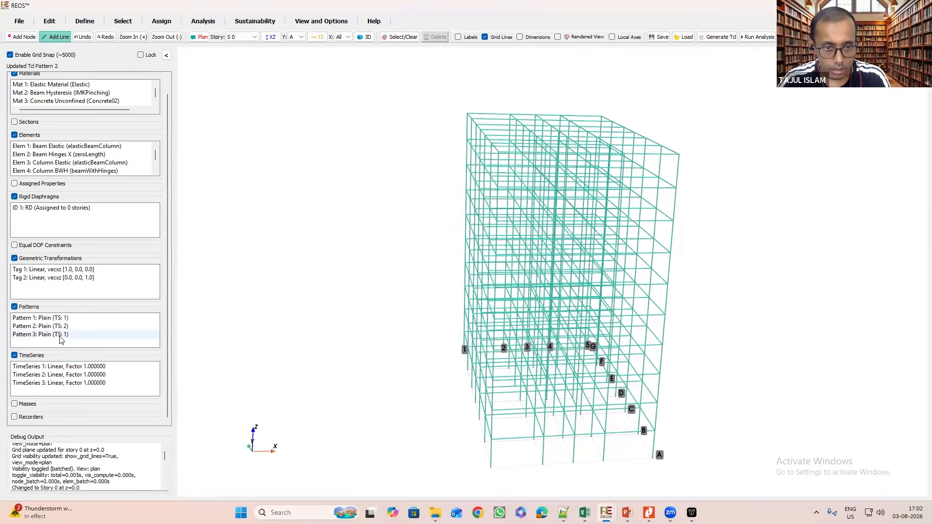
left_click(505, 192)
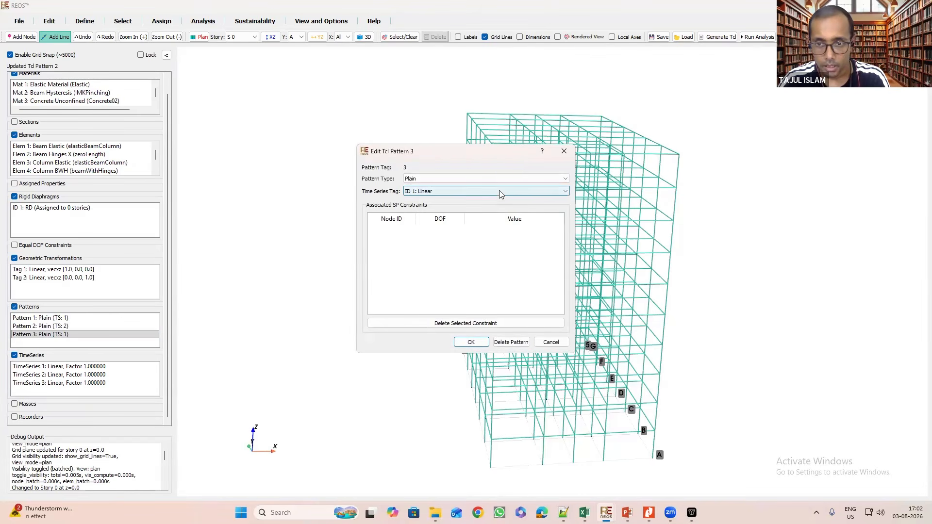
left_click(440, 212)
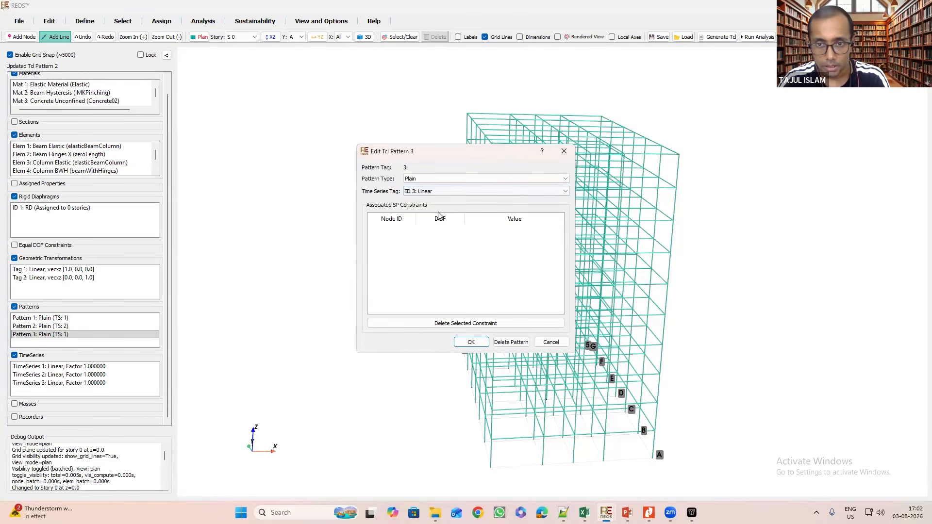
left_click(471, 343)
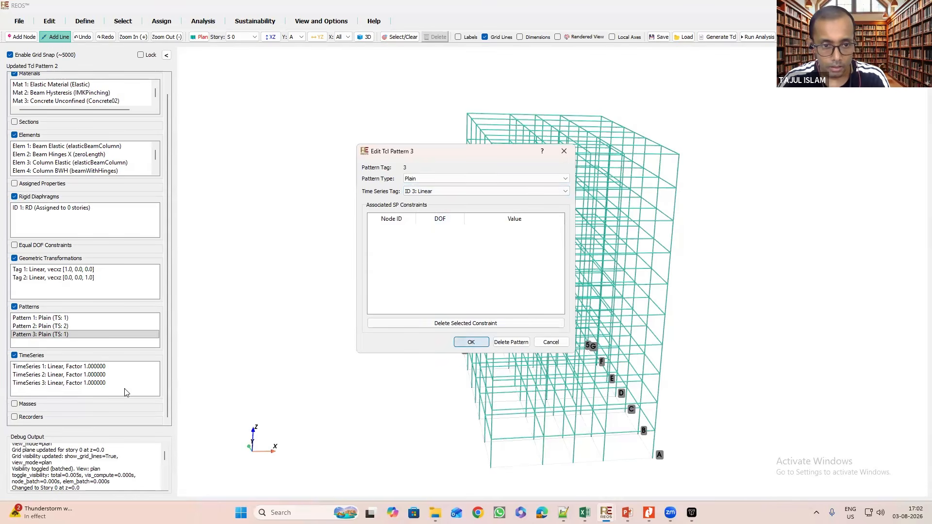
Open time series 2 for editing and change its type to Path.
double_click(67, 375)
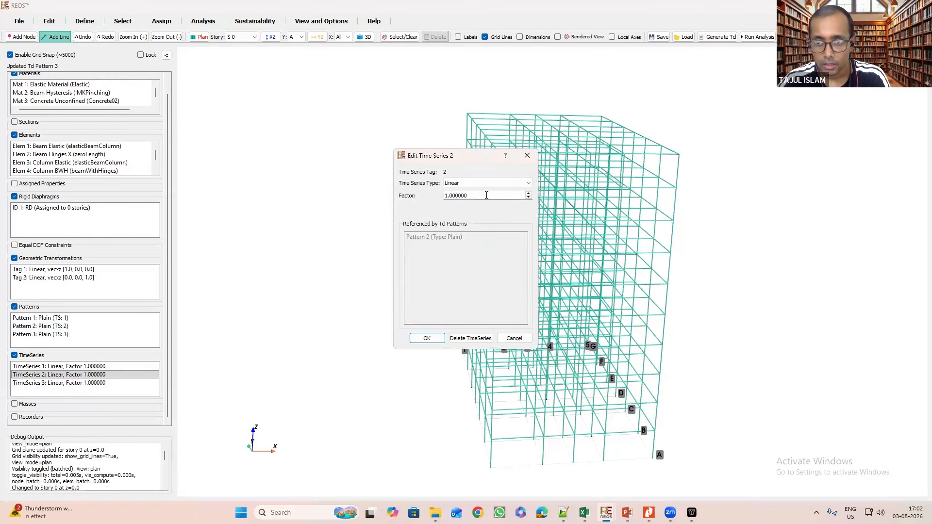
left_click(528, 185)
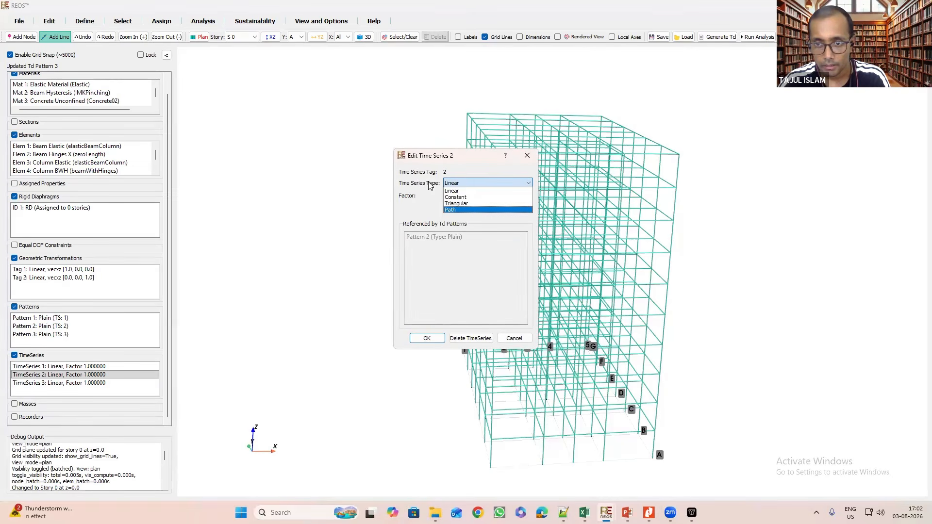
left_click(461, 190)
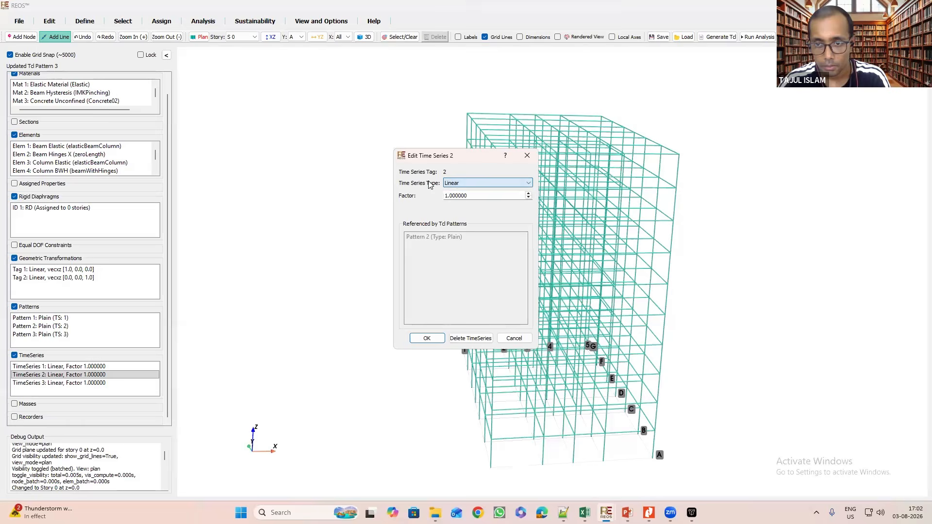
left_click(478, 185)
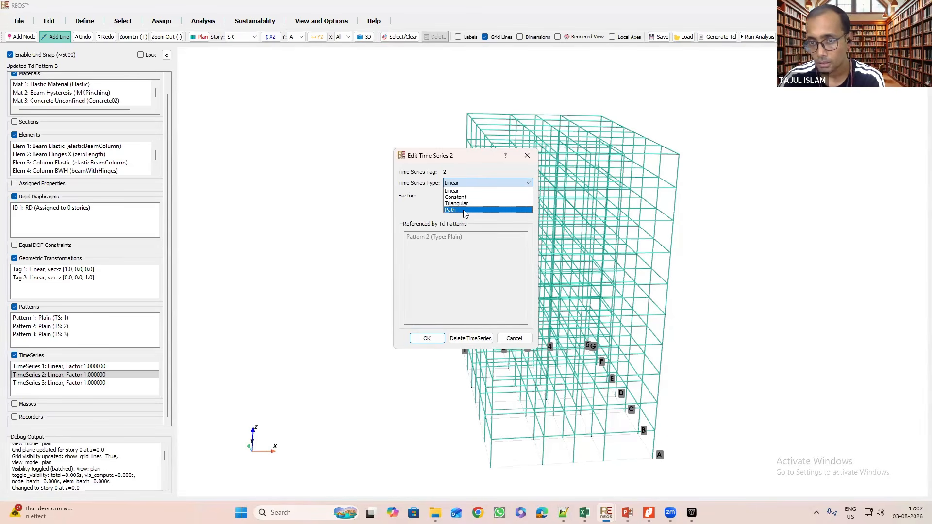
left_click(464, 211)
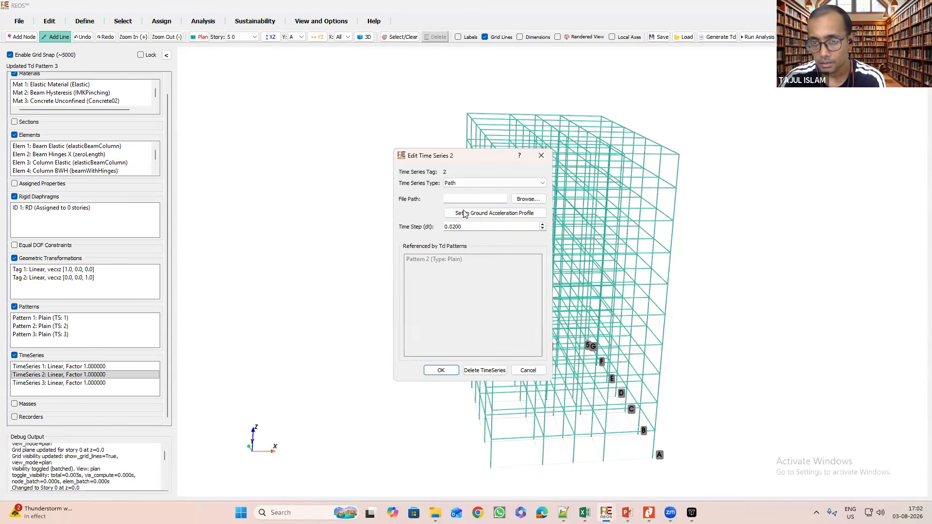
Browse for the path data file in the Session 2 Practice folder and select LP_Pushover.txt.
left_click(533, 201)
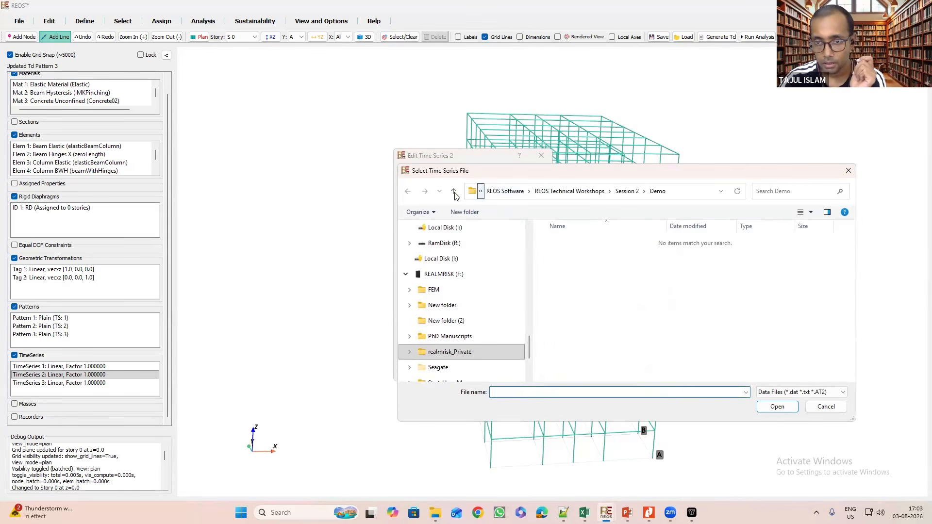
left_click(454, 191)
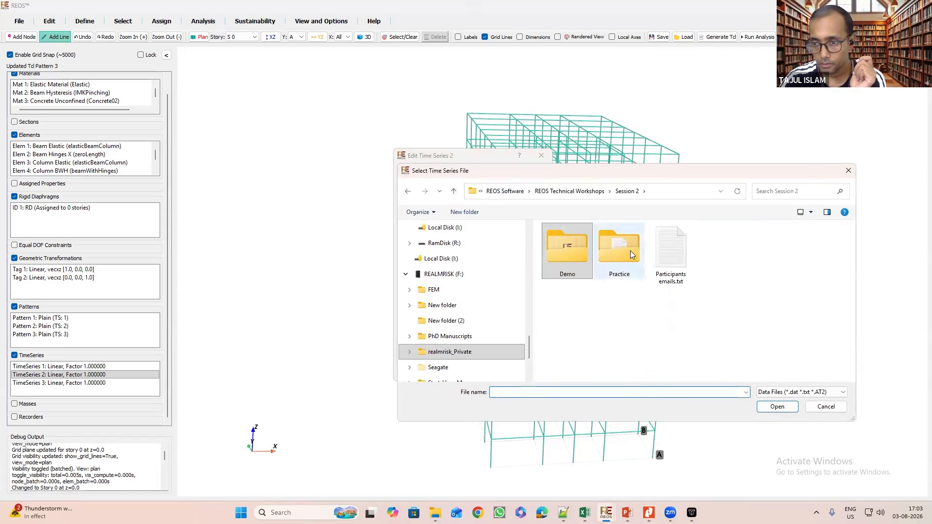
double_click(630, 250)
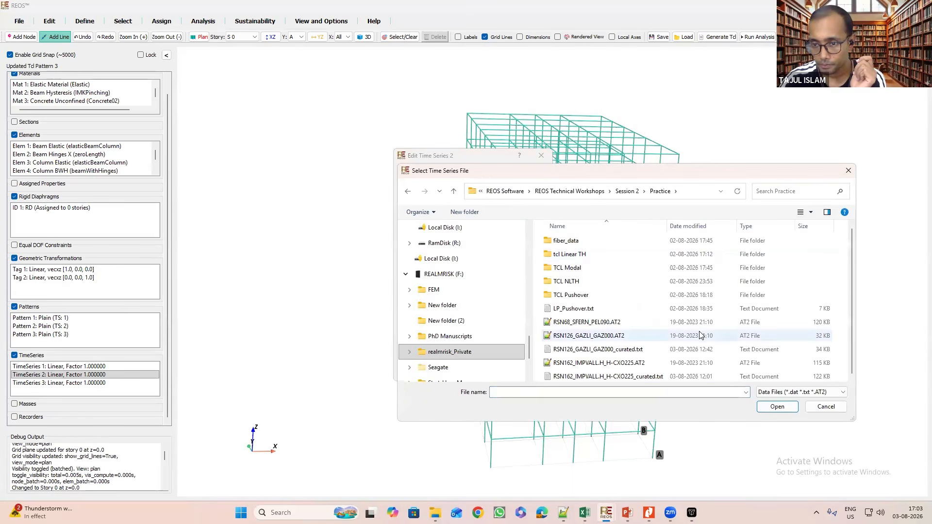
left_click(571, 312)
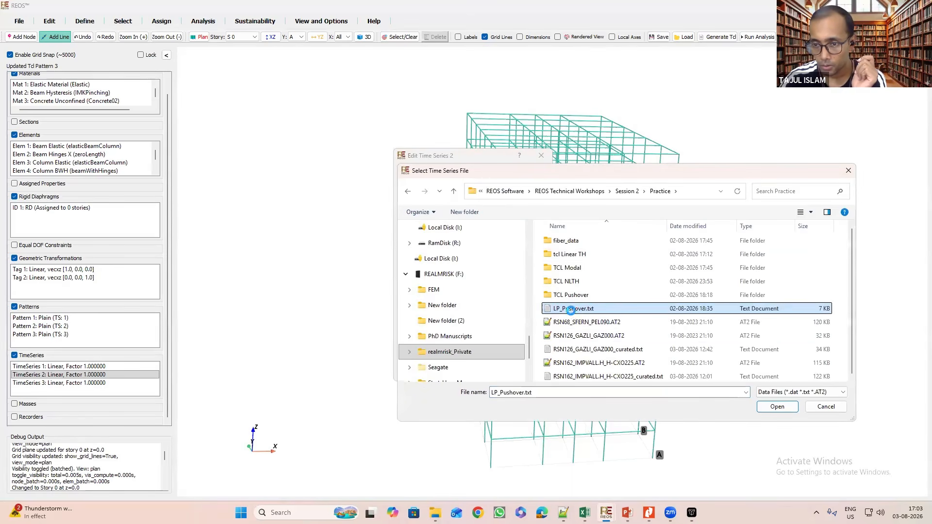
Open LP_Pushover.txt in Notepad++ to examine its load values, close it and return to the file selection.
right_click(573, 314)
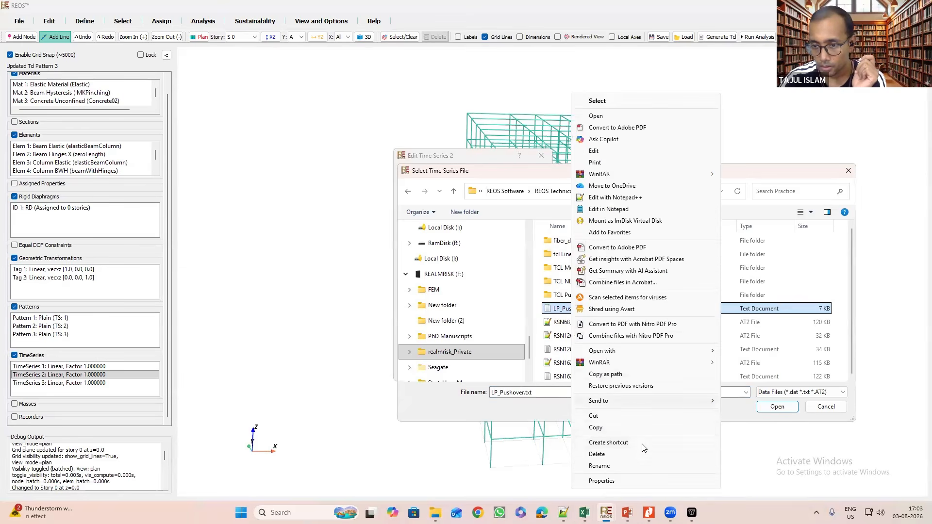
left_click(630, 201)
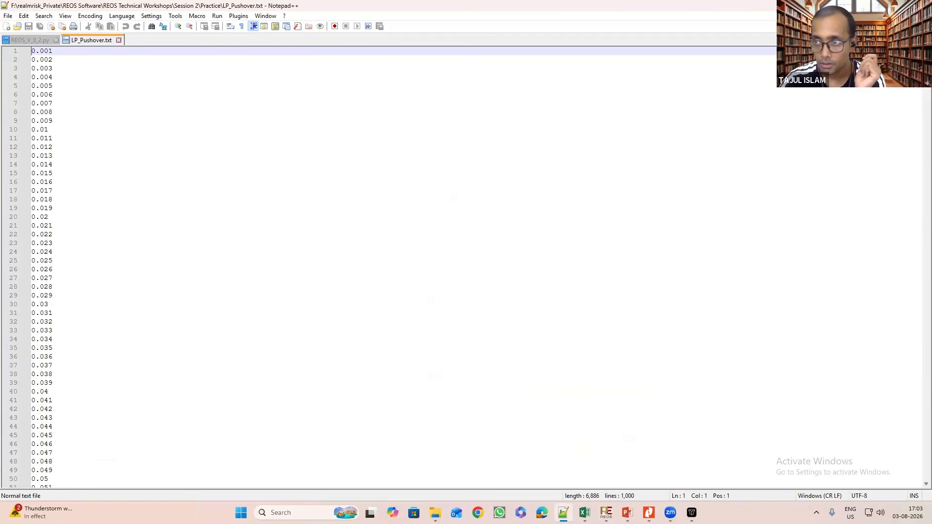
mouse_move(924, 63)
left_mouse_down()
mouse_move(916, 498)
mouse_move(917, 58)
left_mouse_up()
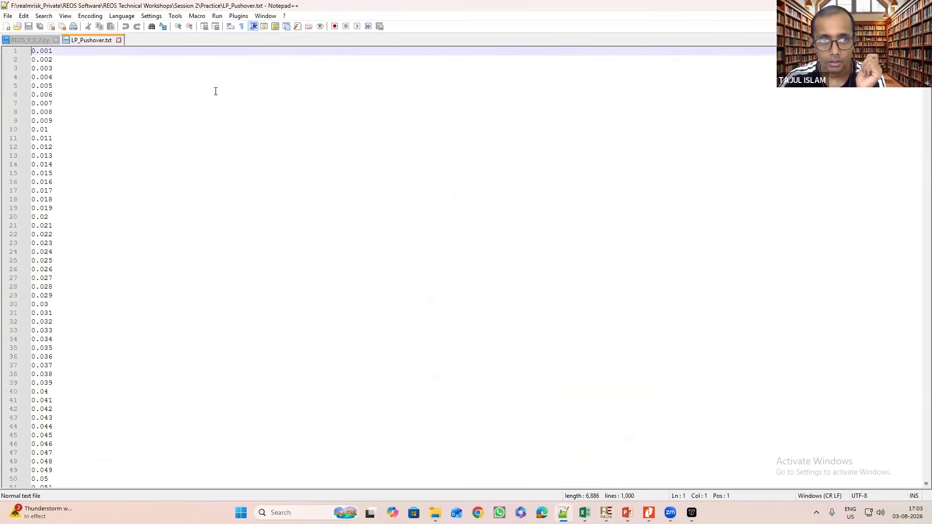
left_click(119, 41)
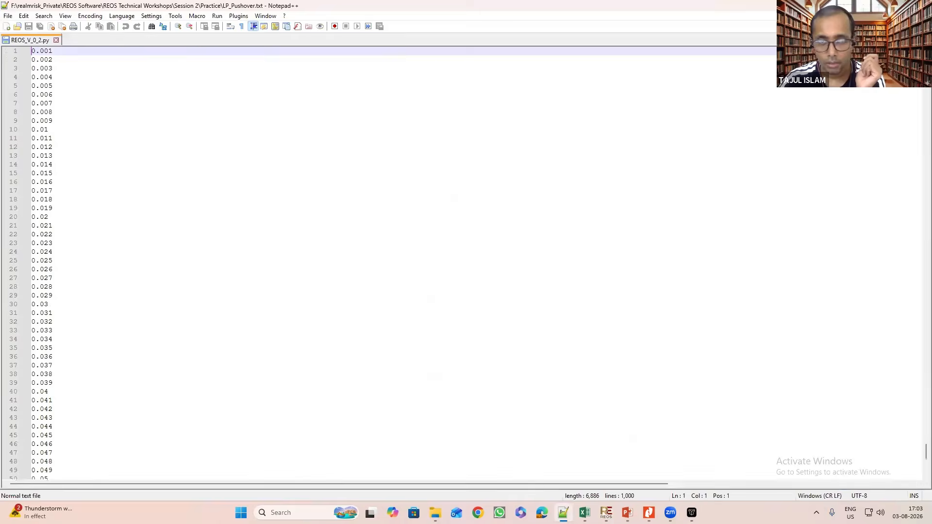
left_click(875, 5)
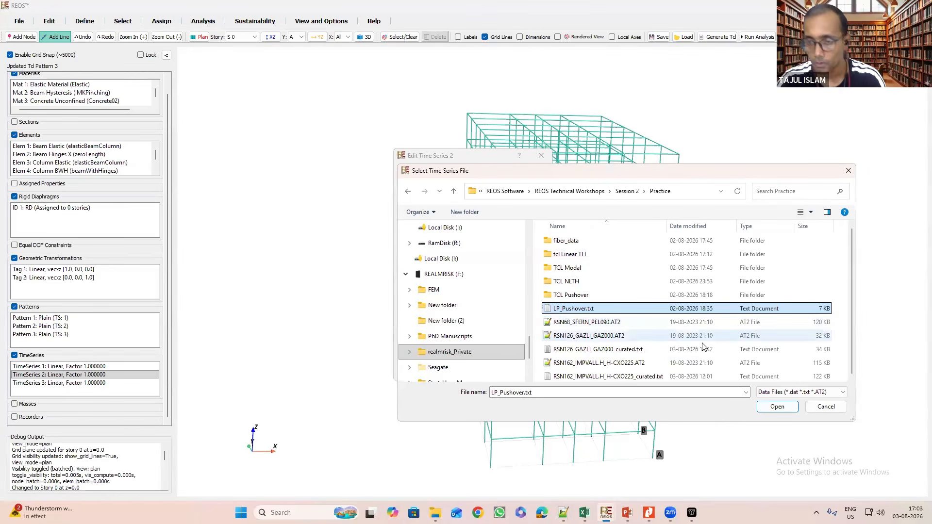
Load LP_Pushover.txt into time series 2, set its time step to 10 and accept the changes.
left_click(778, 408)
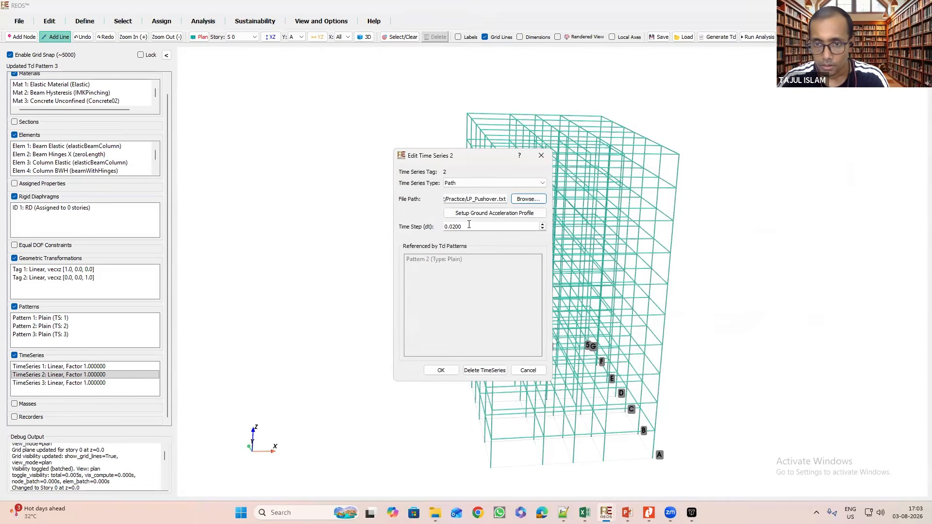
left_click_drag(463, 227, 439, 226)
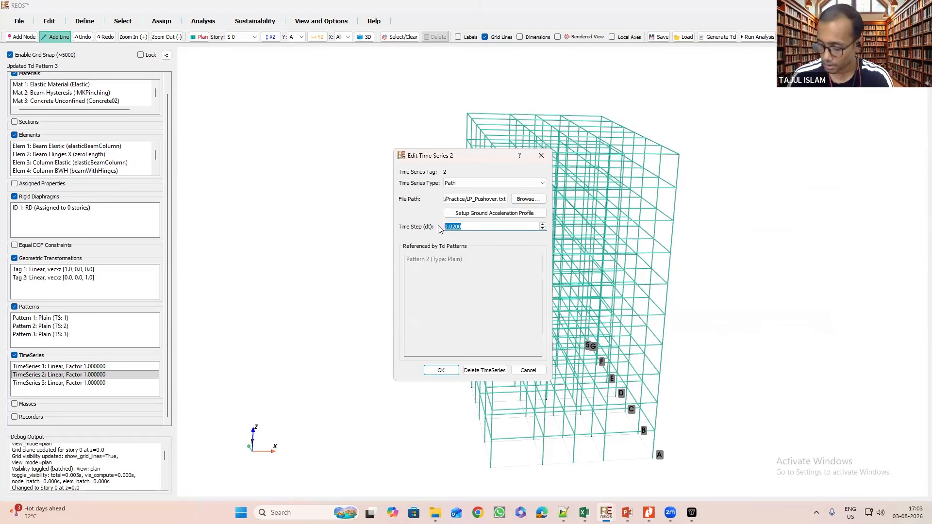
type("10")
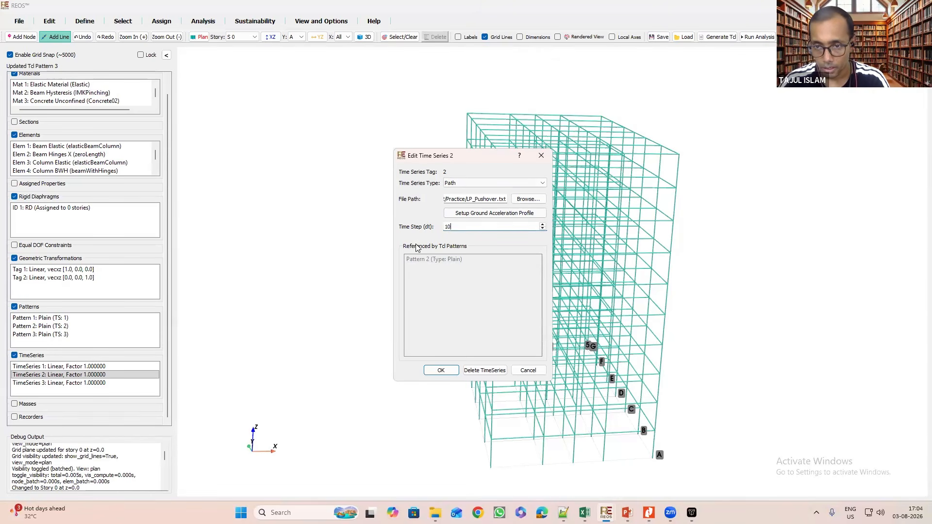
left_click(441, 371)
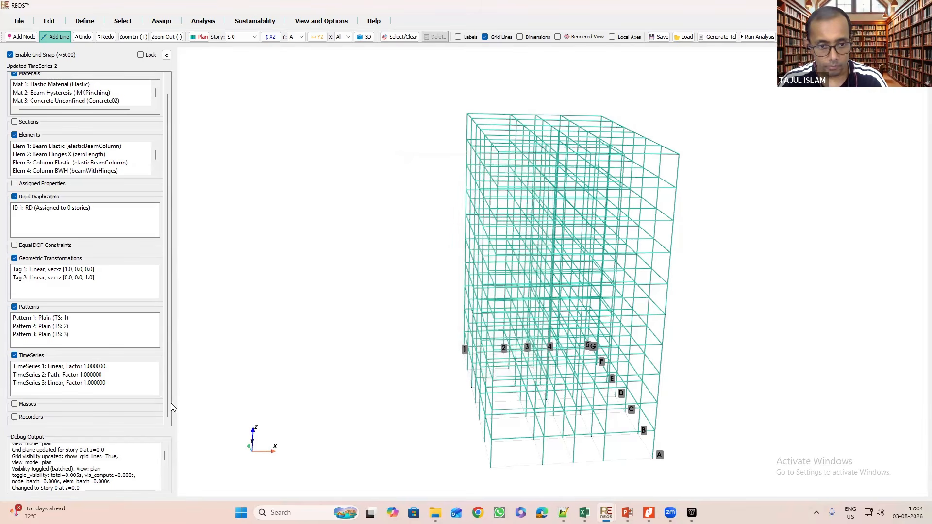
Open time series 3 for editing, change its type to Path and browse for its data file.
left_click(53, 385)
double_click(53, 383)
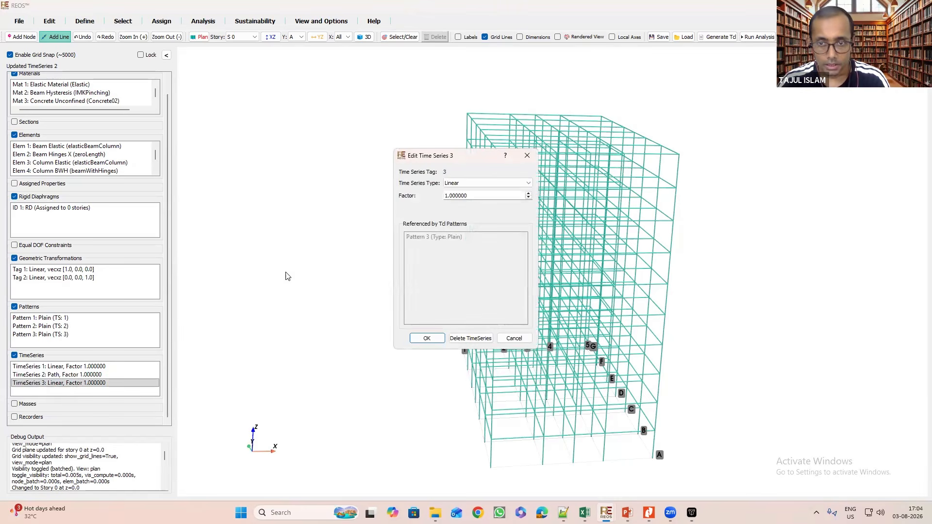
left_click(517, 184)
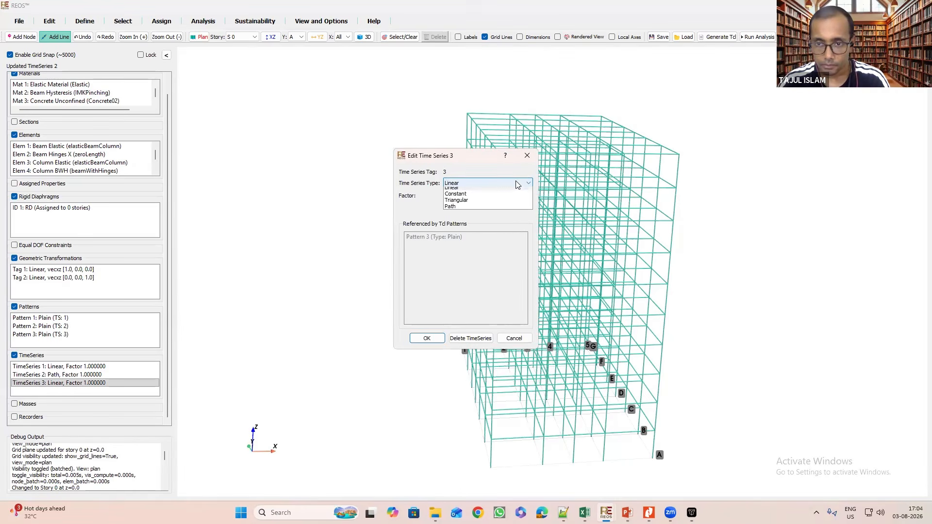
left_click(455, 209)
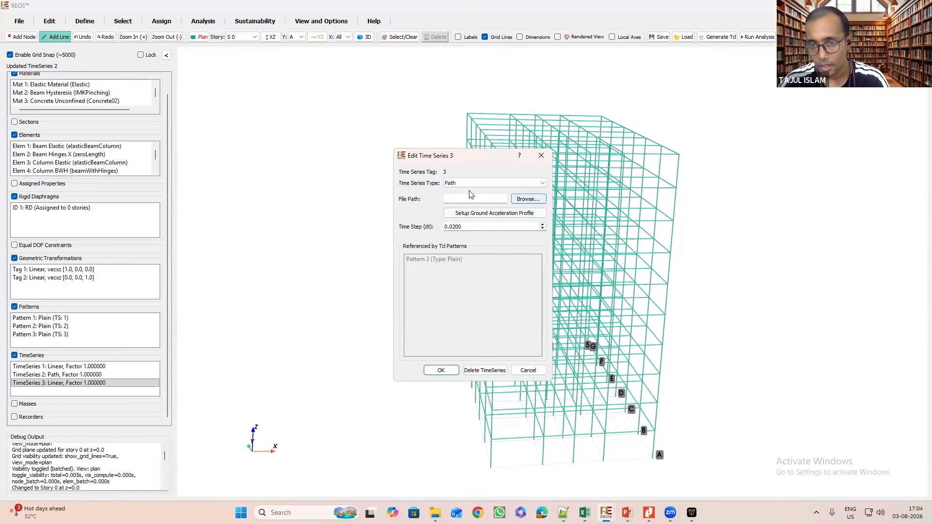
left_click(526, 201)
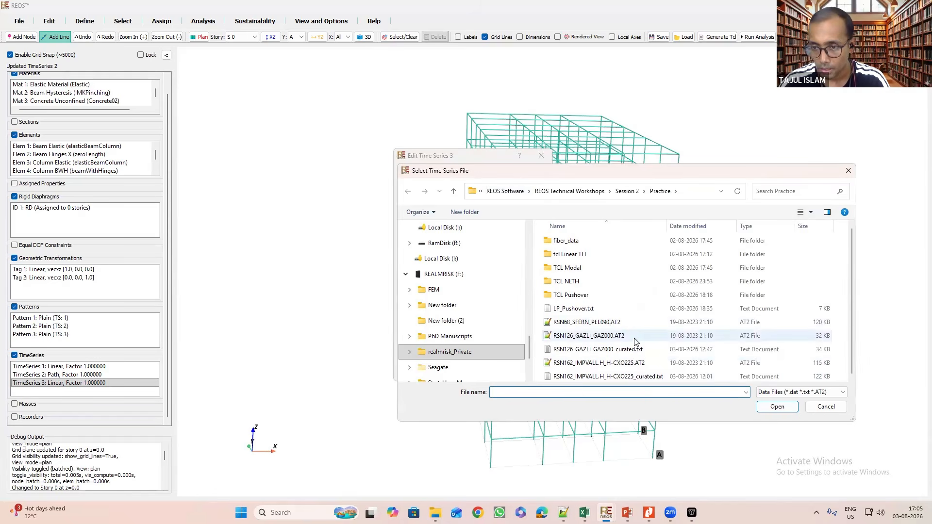
Open RSN162_IMPVALL.H_H-CXO225.AT2 in Notepad++ to examine its event, point count and time step, close it and return to the file selection.
left_click(644, 364)
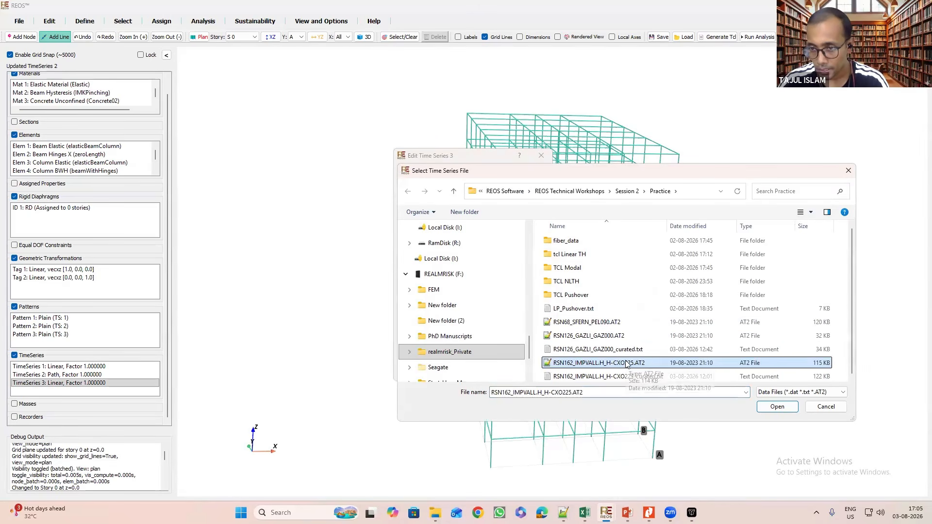
right_click(655, 364)
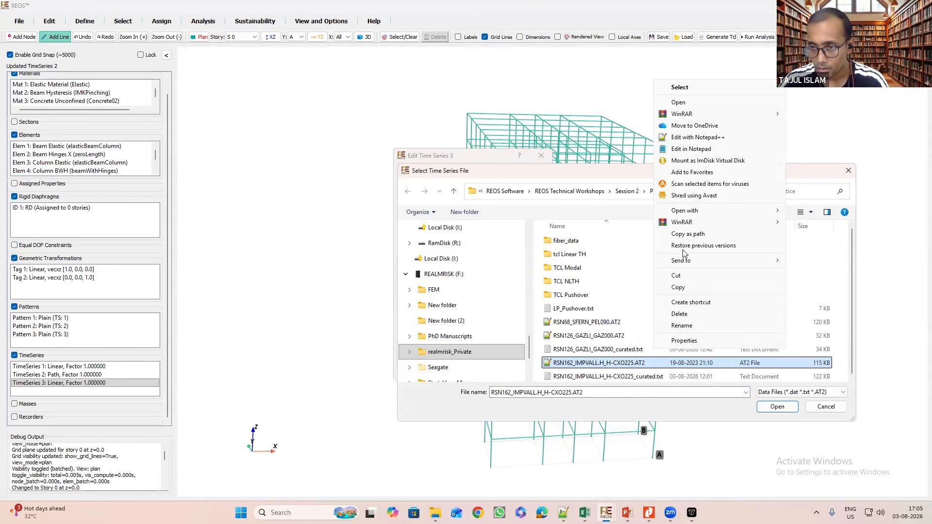
left_click(713, 141)
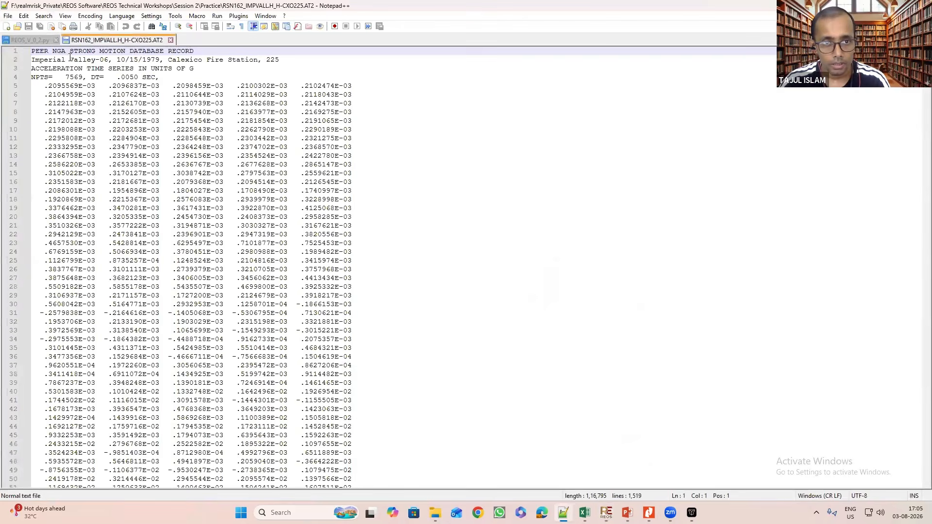
left_click_drag(36, 60, 82, 60)
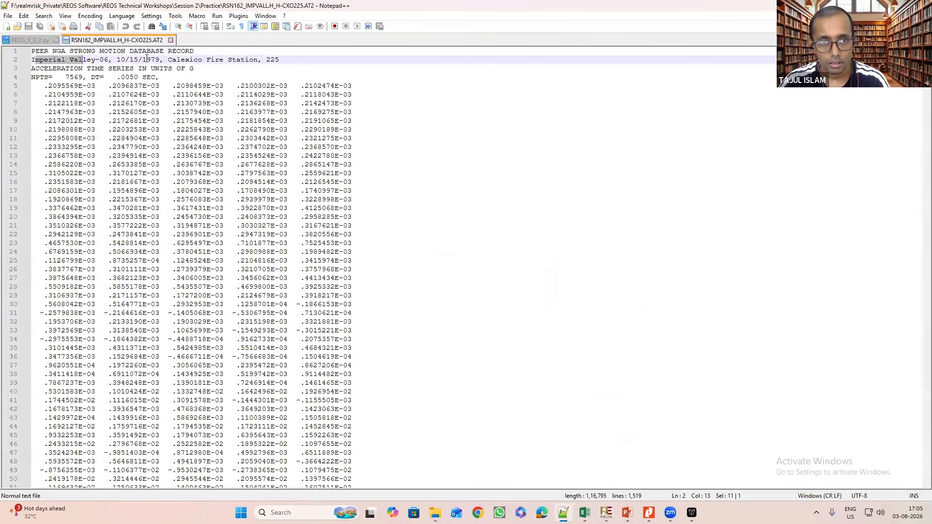
left_click_drag(161, 60, 142, 60)
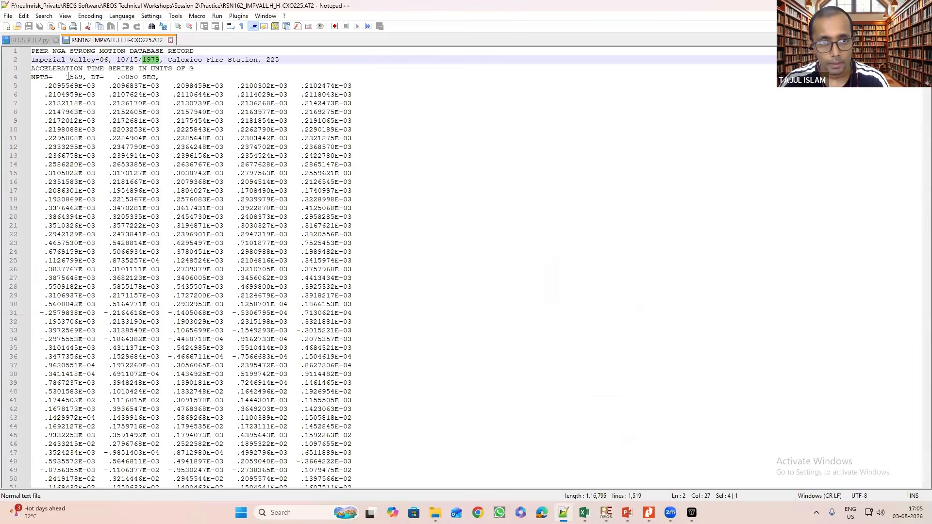
left_click_drag(66, 76, 83, 76)
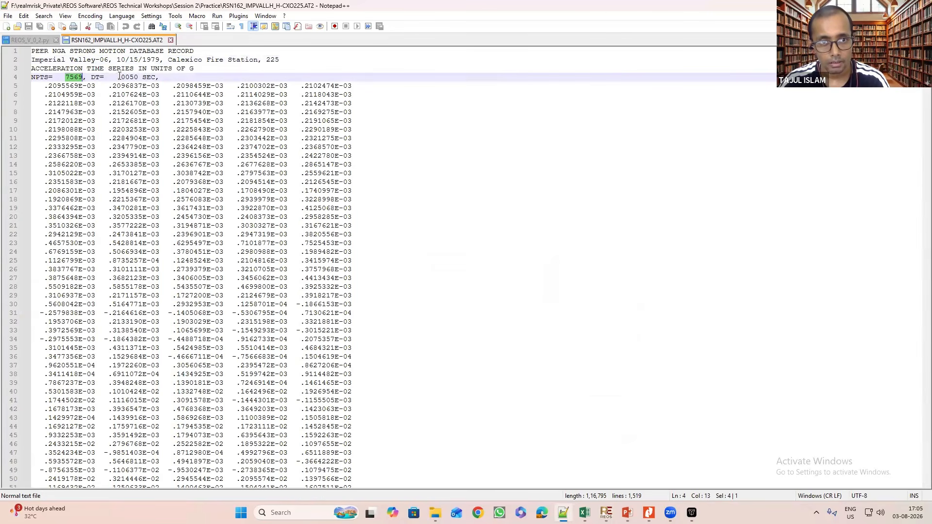
left_click_drag(117, 77, 135, 77)
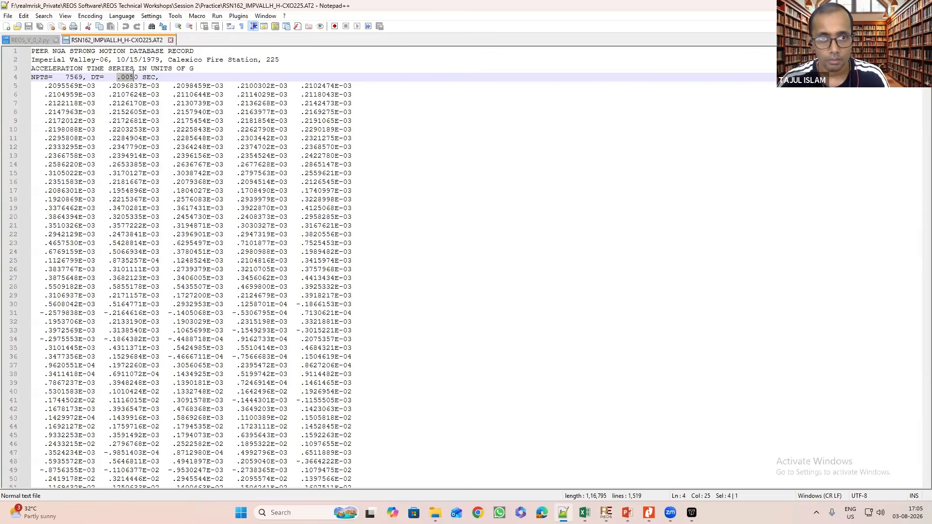
left_click(170, 40)
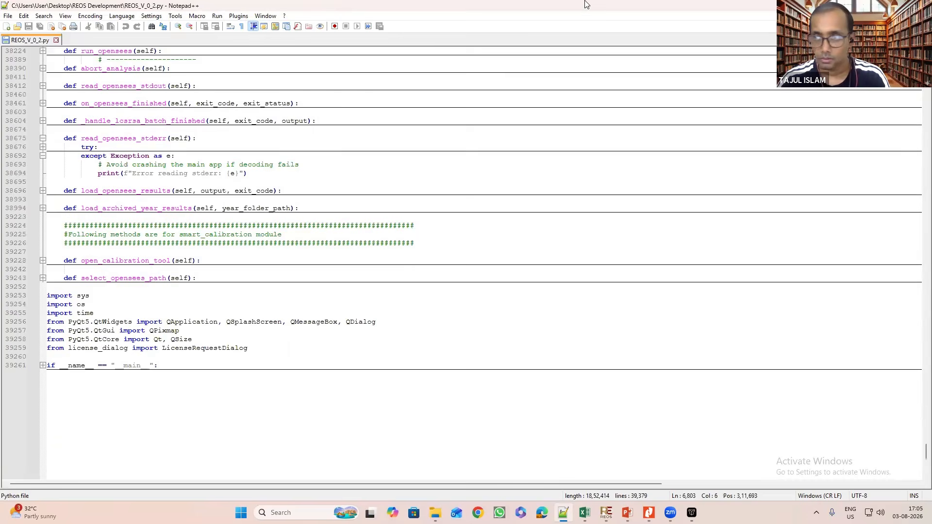
left_click(865, 5)
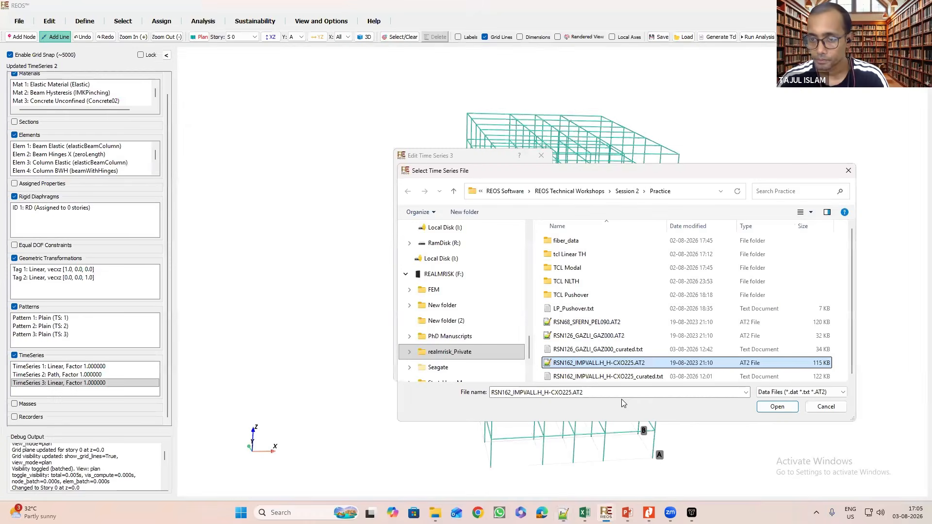
Load RSN162_IMPVALL.H_H-CXO225.AT2 into time series 3 and open the ground acceleration profile setup, moving its dialog aside.
left_click(777, 407)
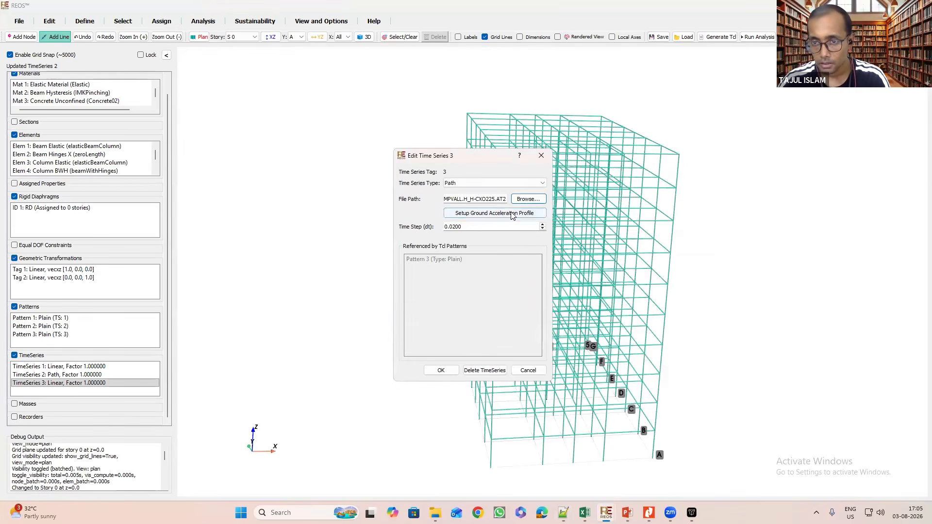
left_click(494, 214)
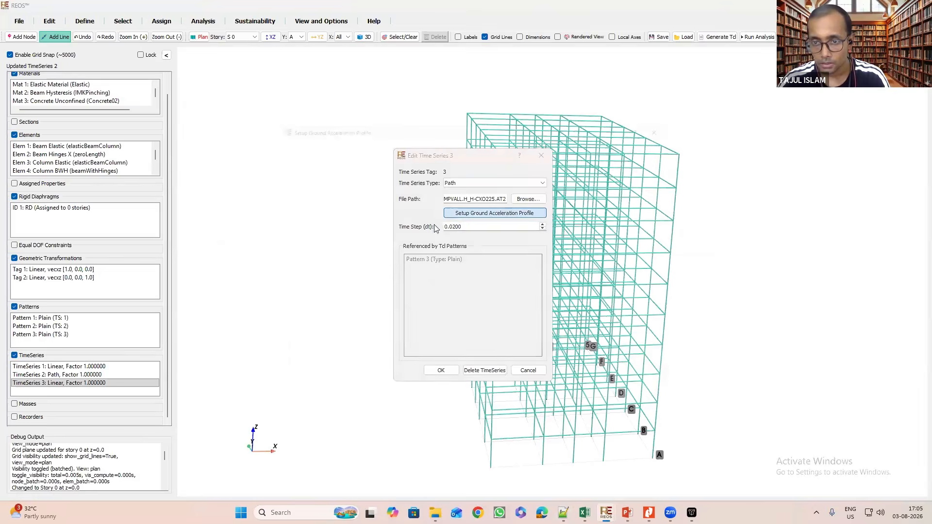
left_click_drag(530, 122, 702, 120)
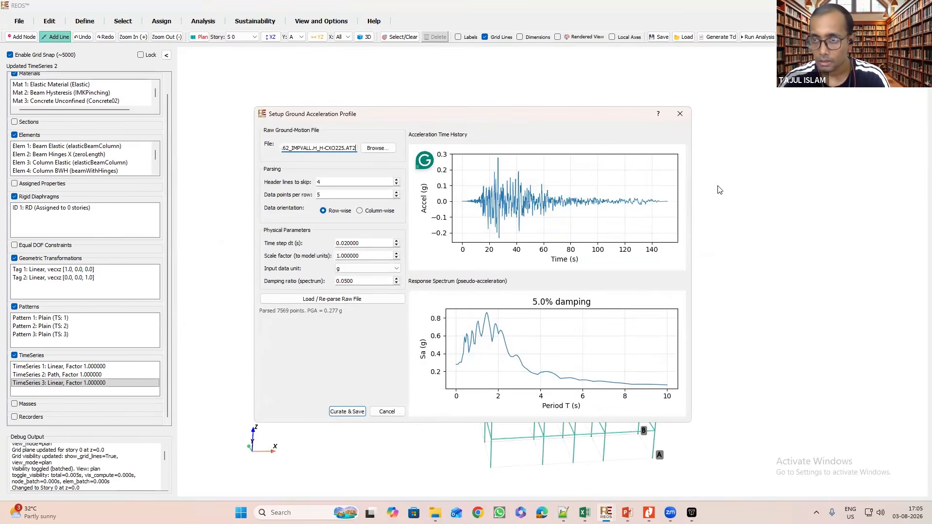
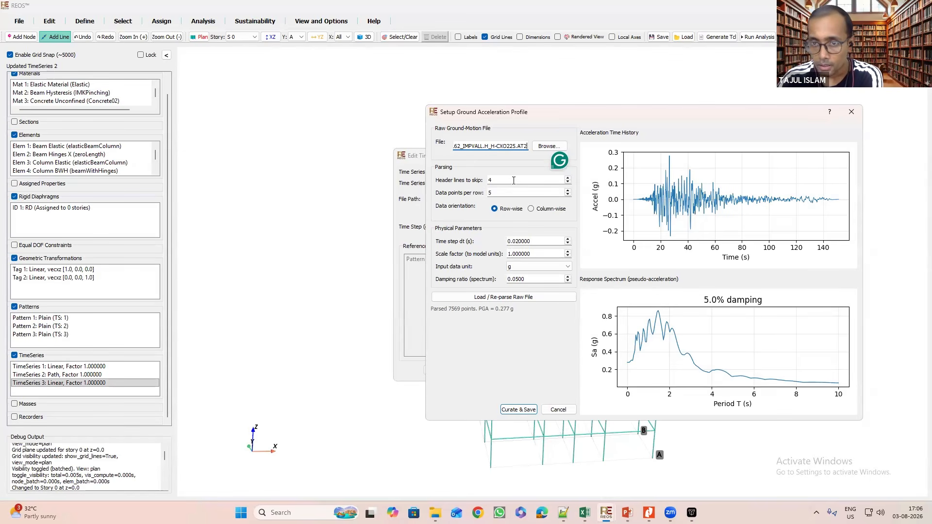
Reopen RSN162_IMPVALL.H_H-CXO225.AT2 from the Practice folder in Notepad++ to check its header lines against the header-skip setting in REOS.
left_click(489, 181)
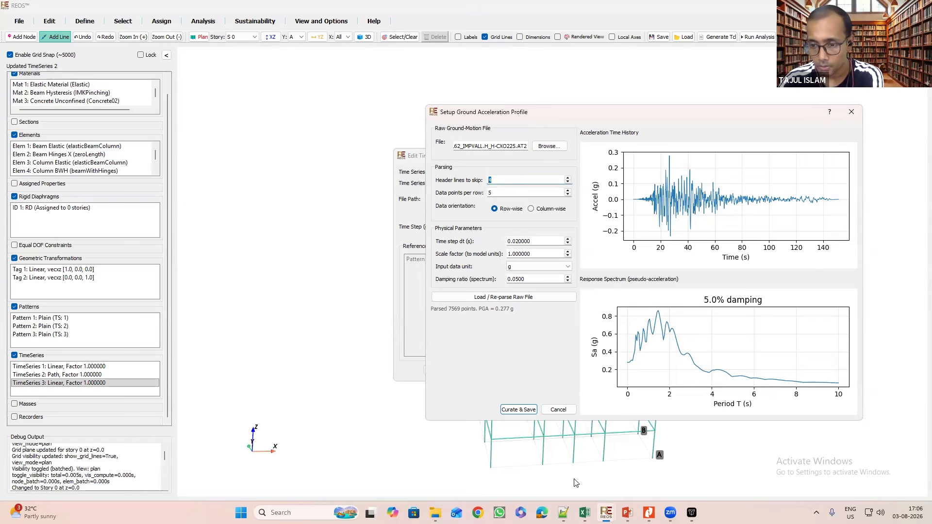
left_click(435, 513)
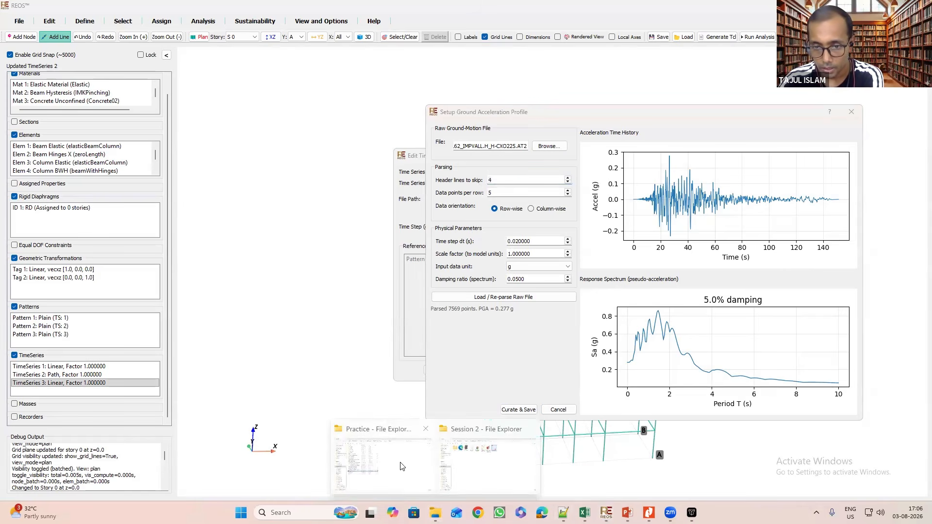
left_click(386, 466)
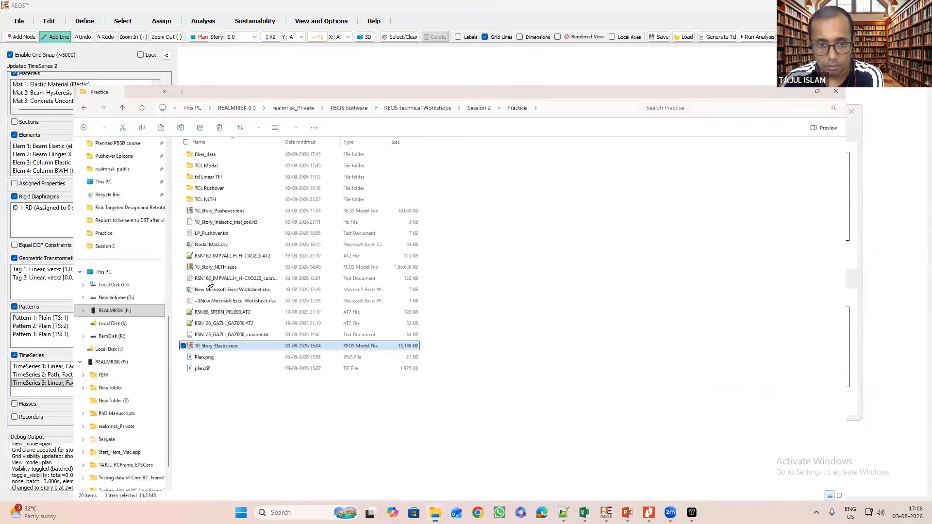
left_click(223, 206)
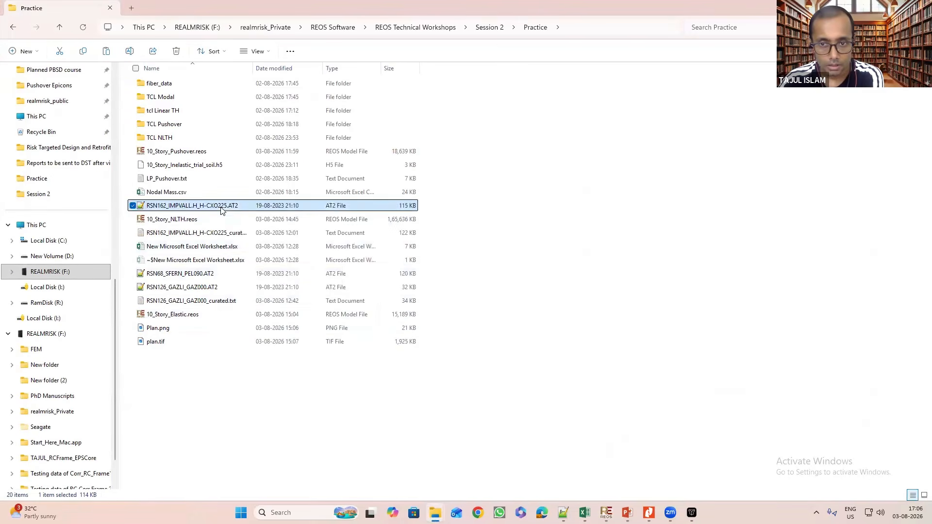
right_click(223, 207)
left_click(286, 249)
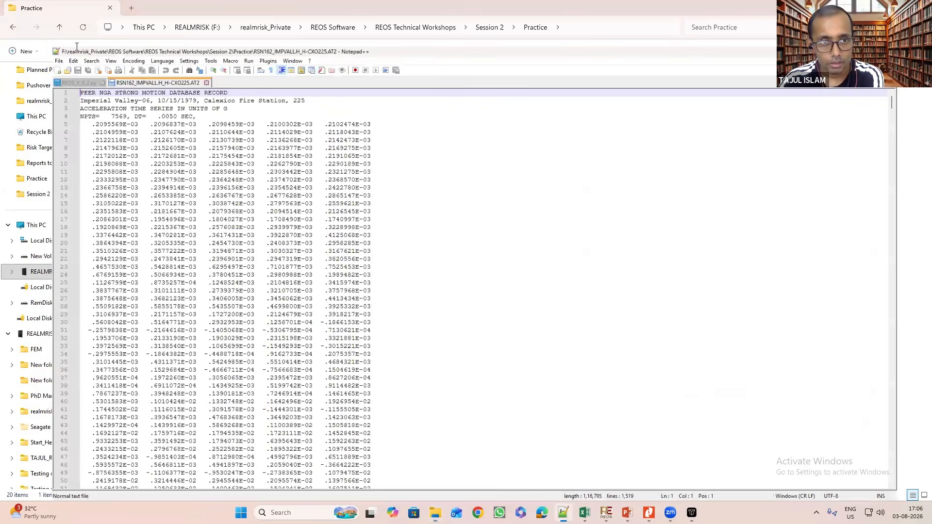
double_click(67, 51)
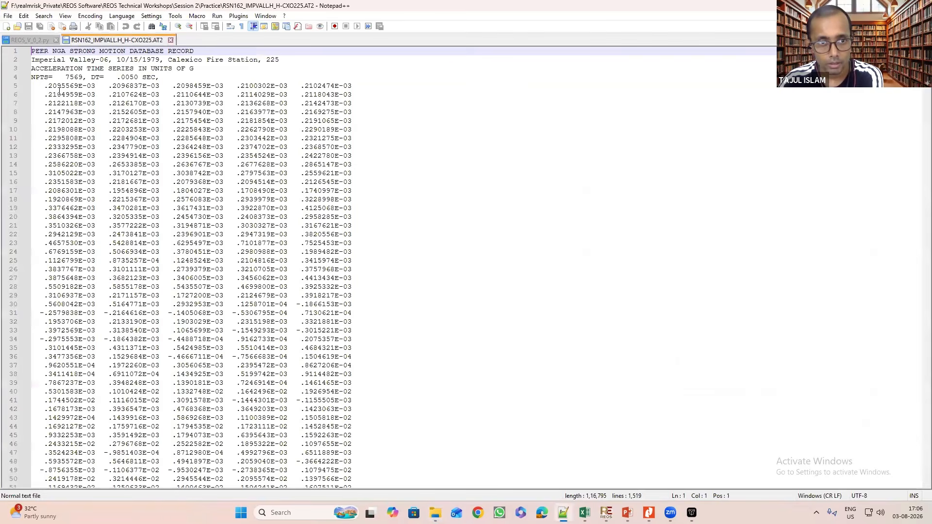
left_click_drag(185, 77, 32, 51)
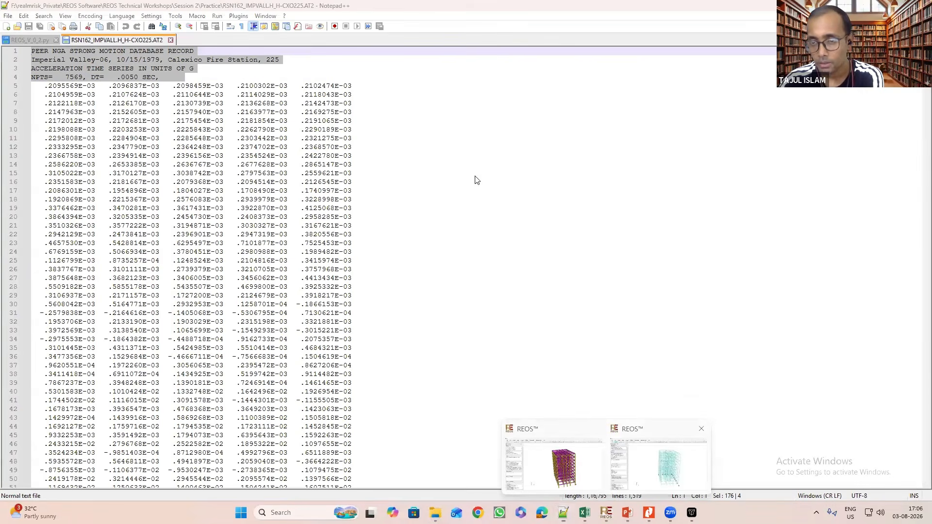
key("alt+Tab")
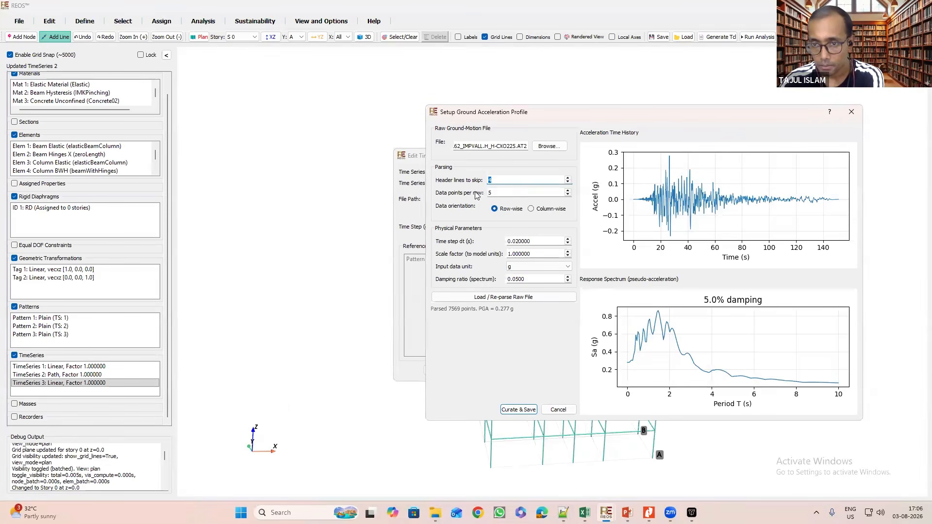
Check the data points per row setting against the data columns of the AT2 file in Notepad++.
key("Tab")
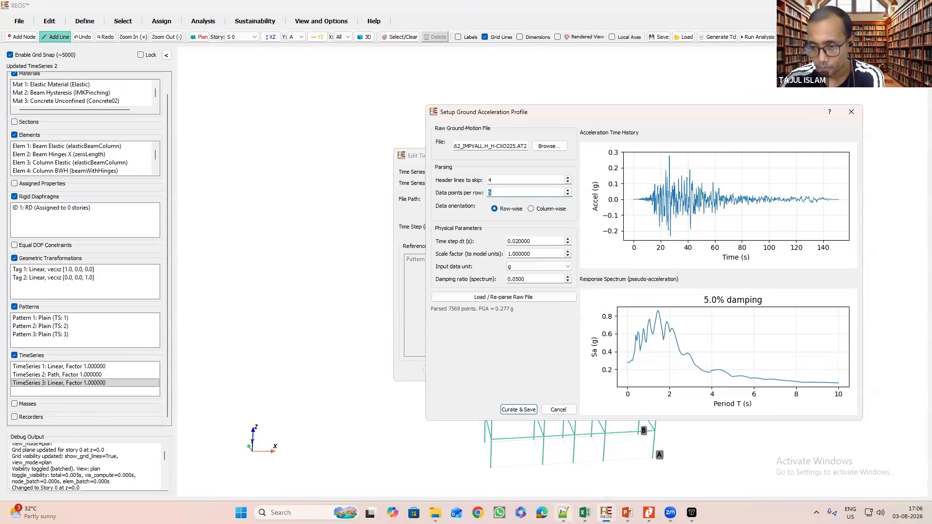
left_click(563, 513)
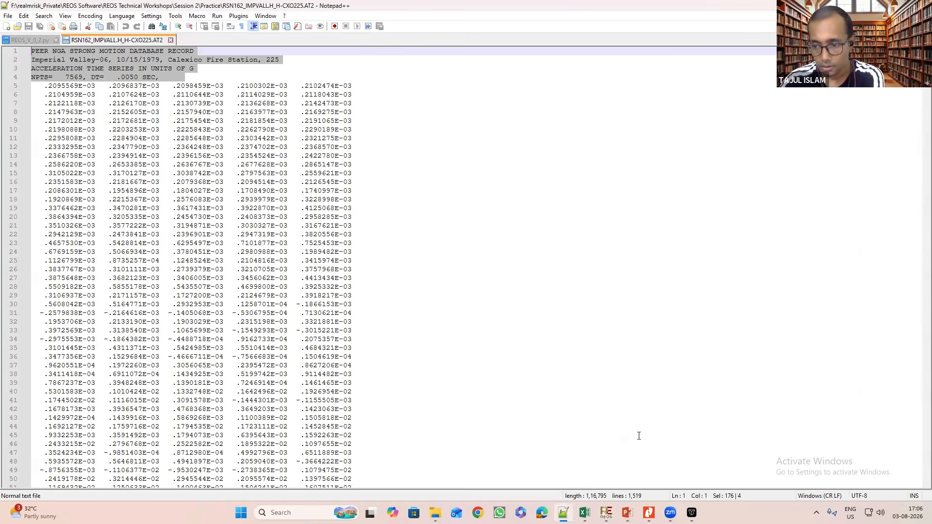
left_click_drag(631, 225, 641, 338)
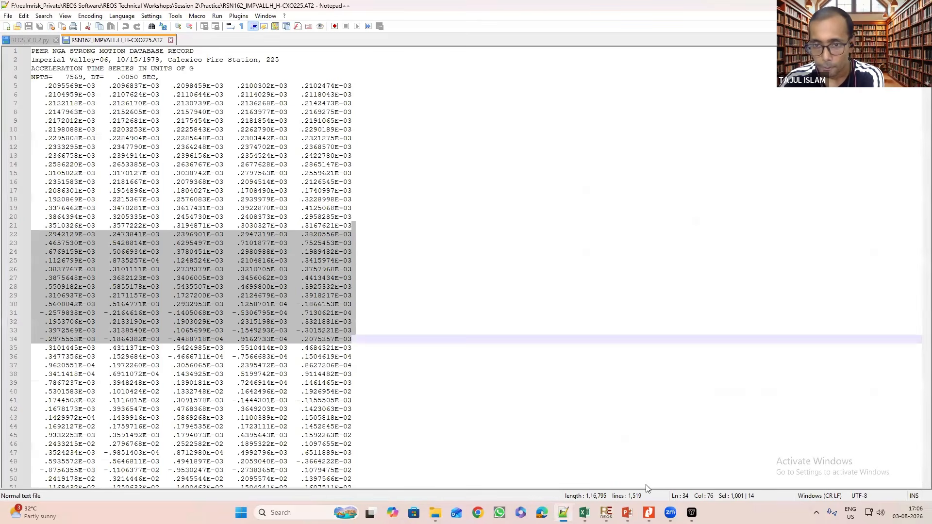
key("Down")
key("Down")
key("Down")
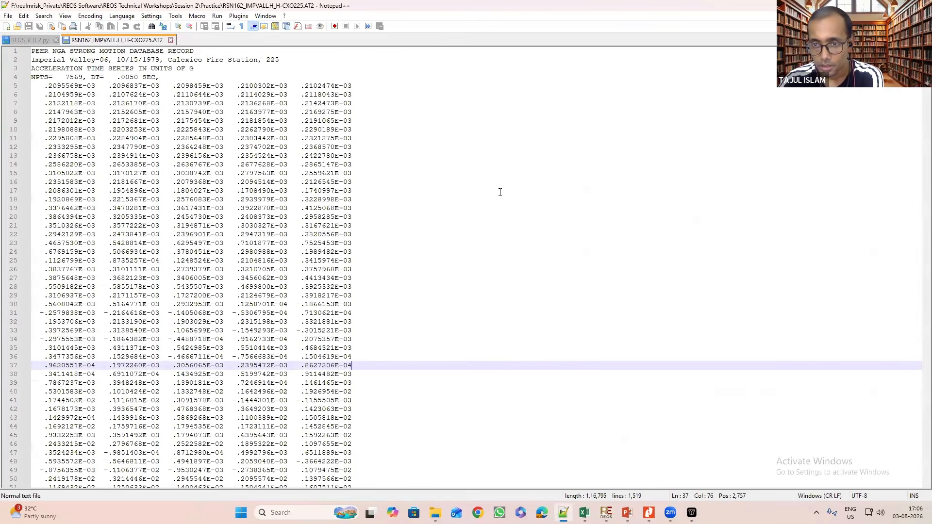
Return to REOS and set the ground acceleration profile's time step to 0.005 s.
key("alt+Tab")
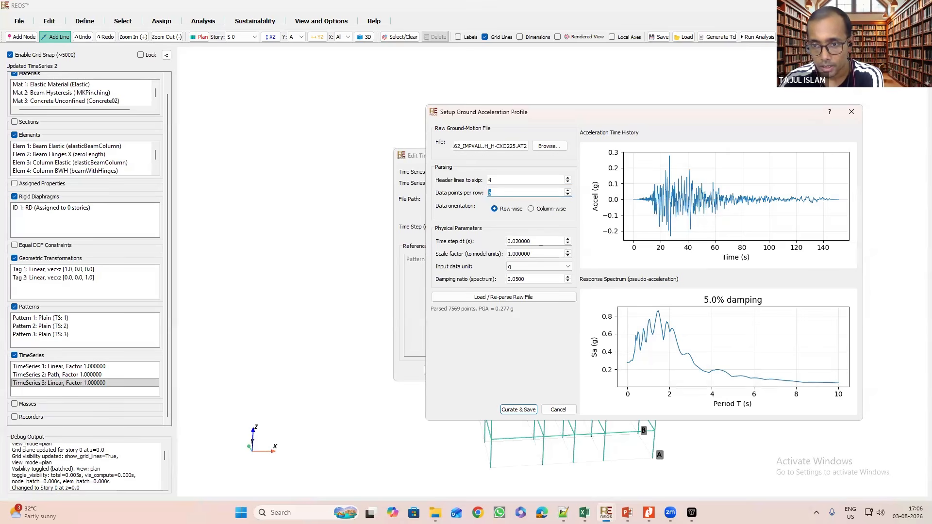
left_click_drag(540, 242, 517, 241)
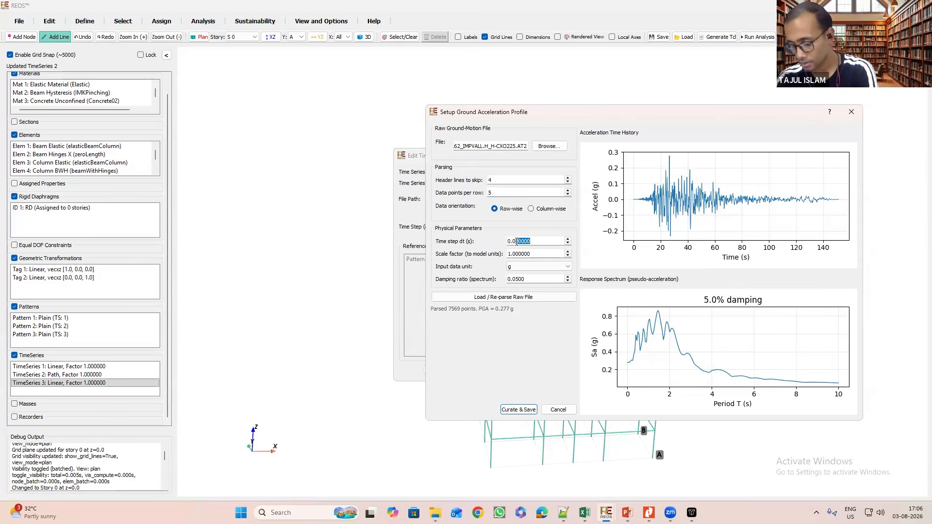
type("05")
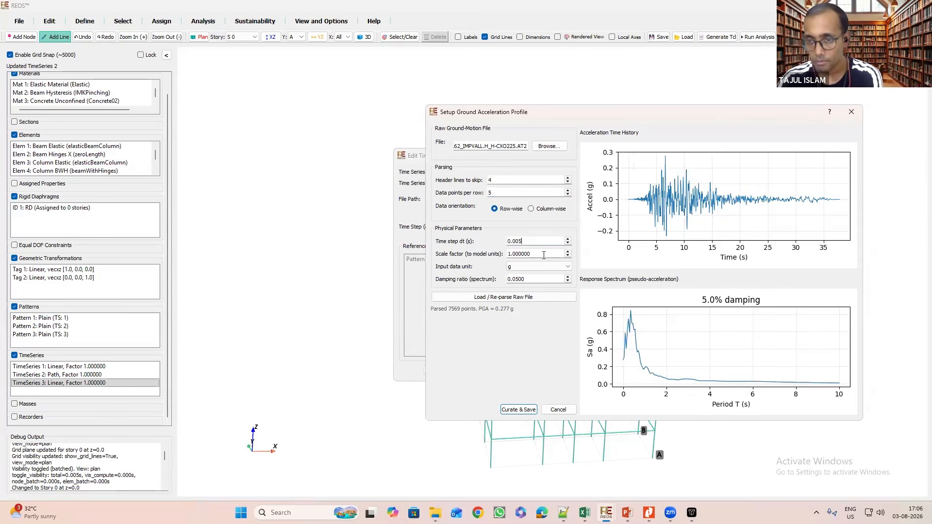
Check the acceleration units in the AT2 file's header in Notepad++, and set the REOS ground acceleration profile's scale factor to 9810.
left_click_drag(540, 254, 501, 253)
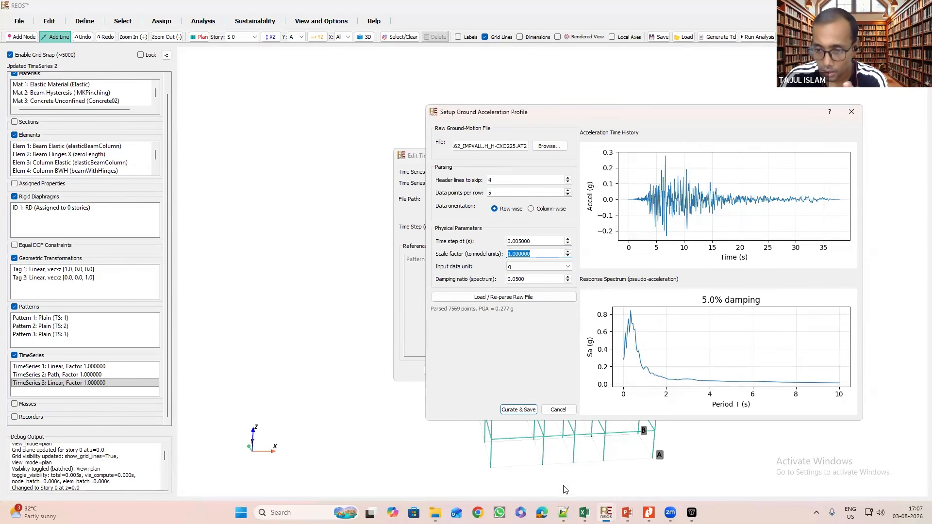
left_click(565, 515)
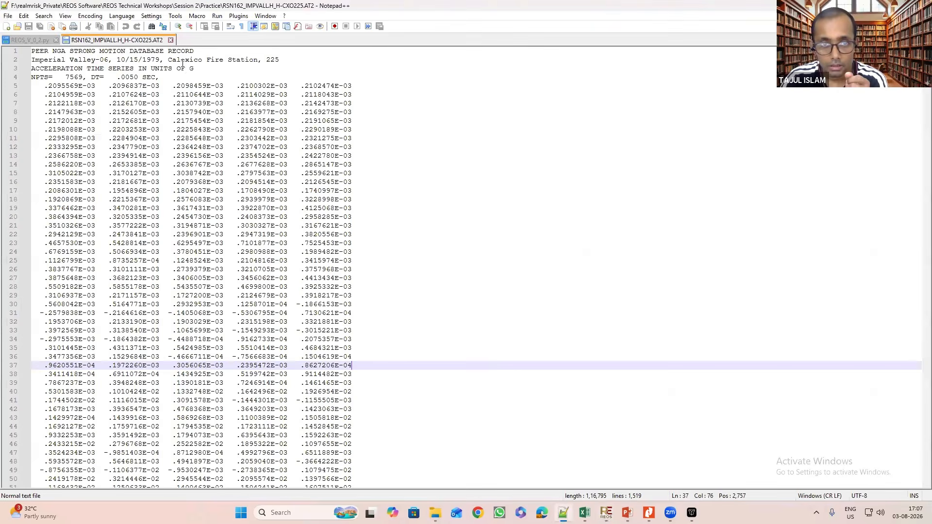
left_click_drag(192, 69, 189, 68)
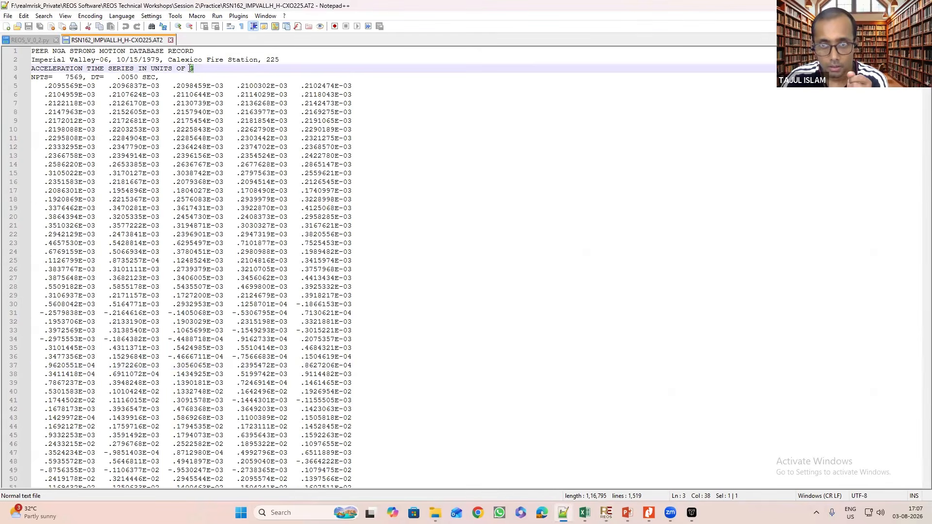
key("alt+Tab")
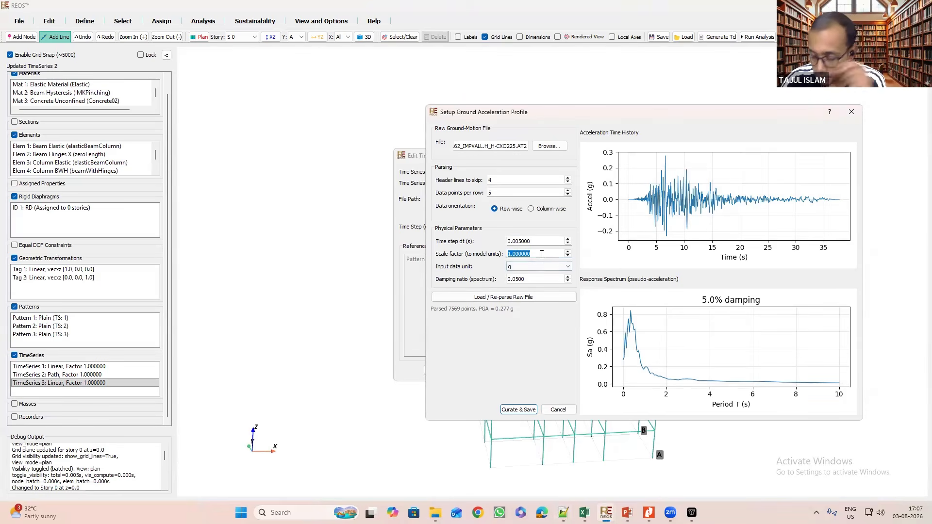
type("9810")
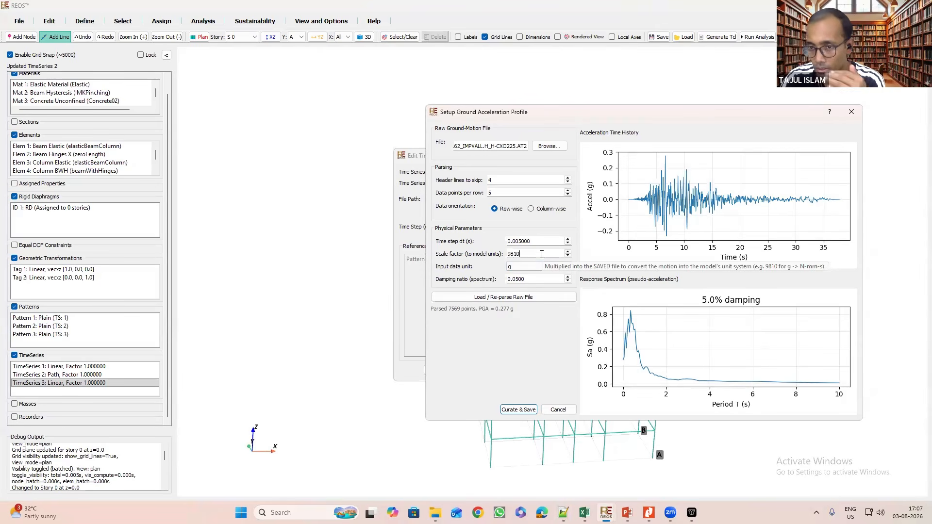
Curate and save the scaled ground acceleration profile, and apply it to time series 3.
left_click_drag(534, 255, 488, 253)
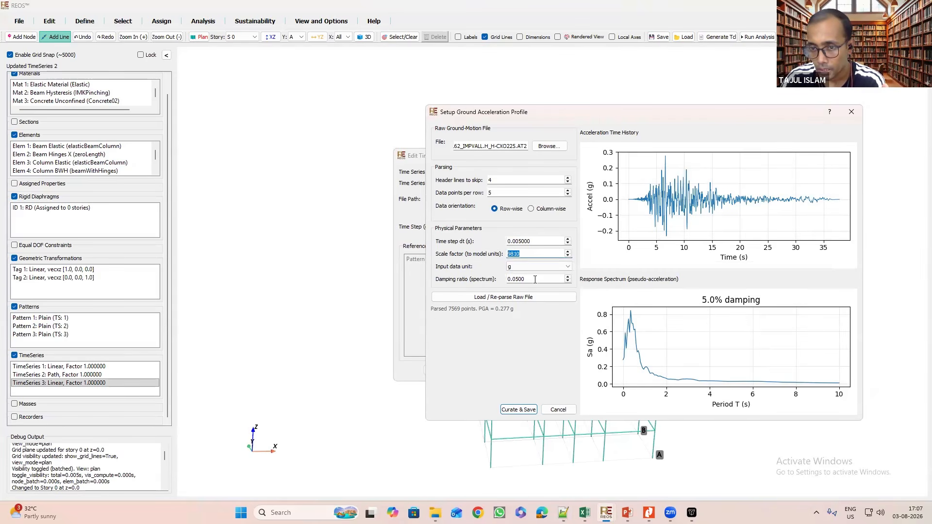
left_click_drag(535, 279, 519, 280)
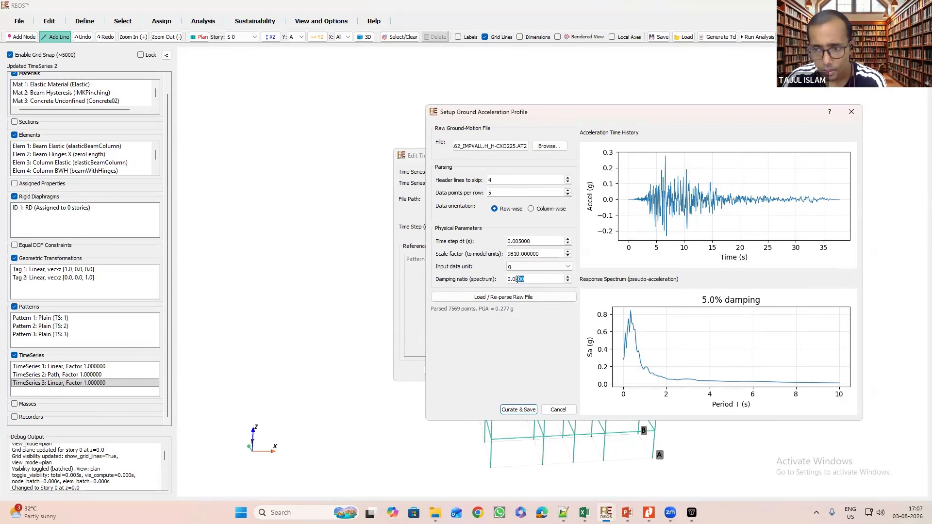
left_click_drag(519, 280, 515, 280)
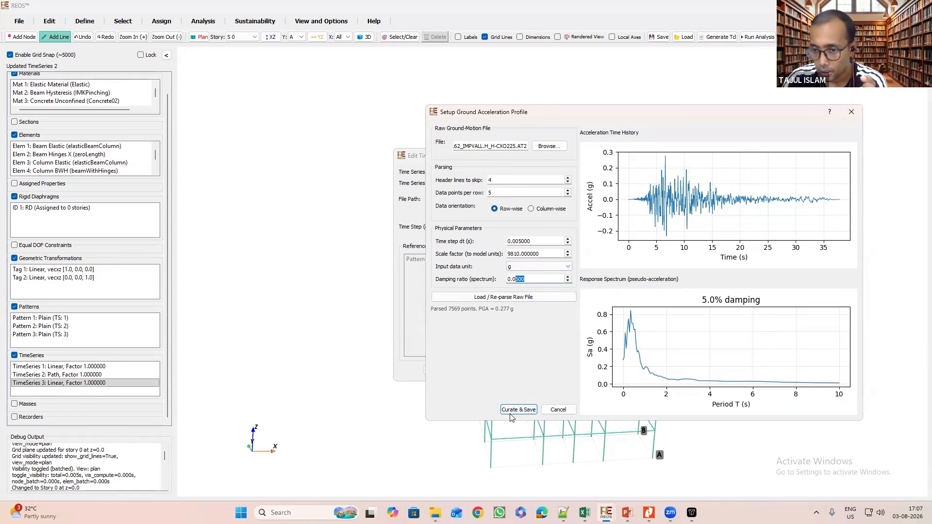
left_click(528, 410)
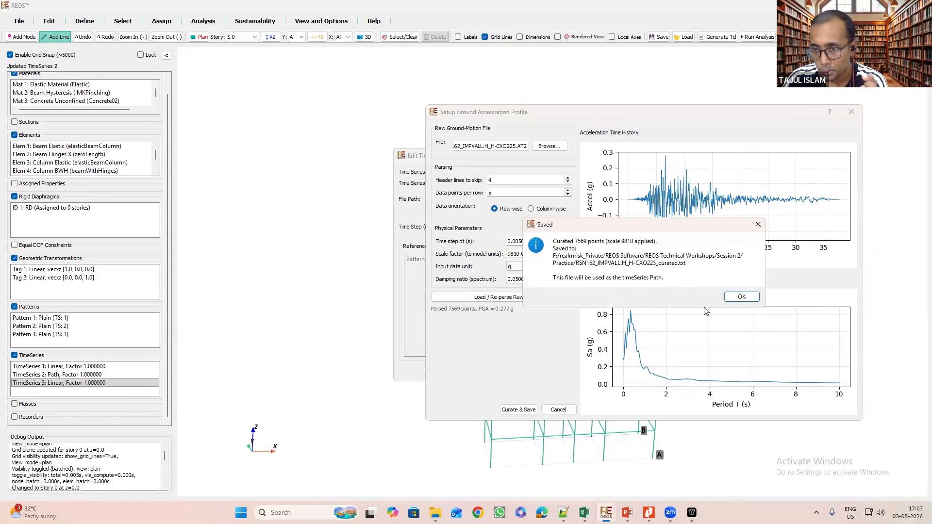
left_click(732, 297)
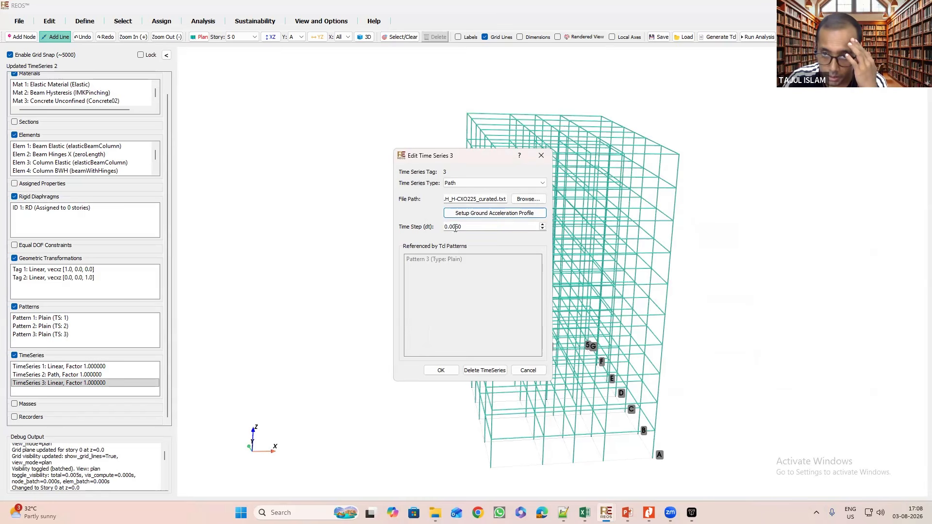
left_click(441, 370)
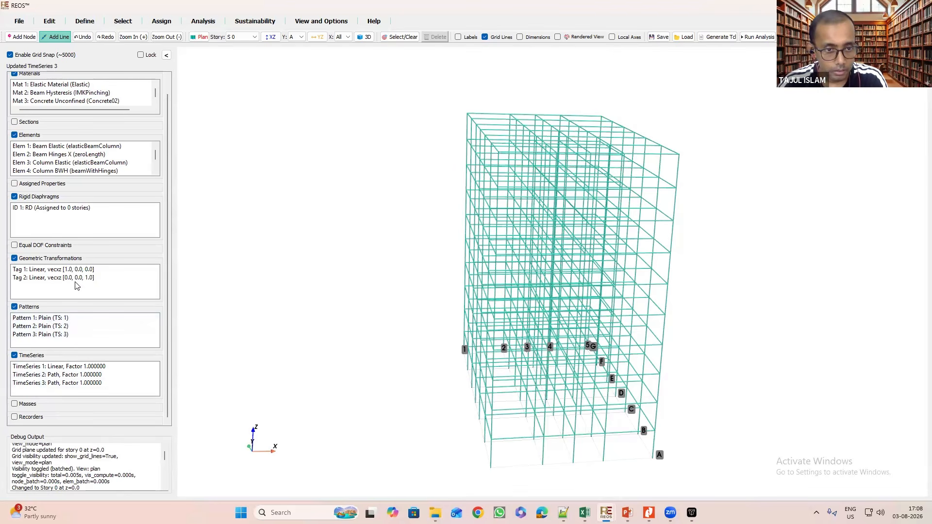
Change load pattern 3 to UniformExcitation using time series ID 3: Path, with excitation DOF 1 (Global X).
double_click(43, 334)
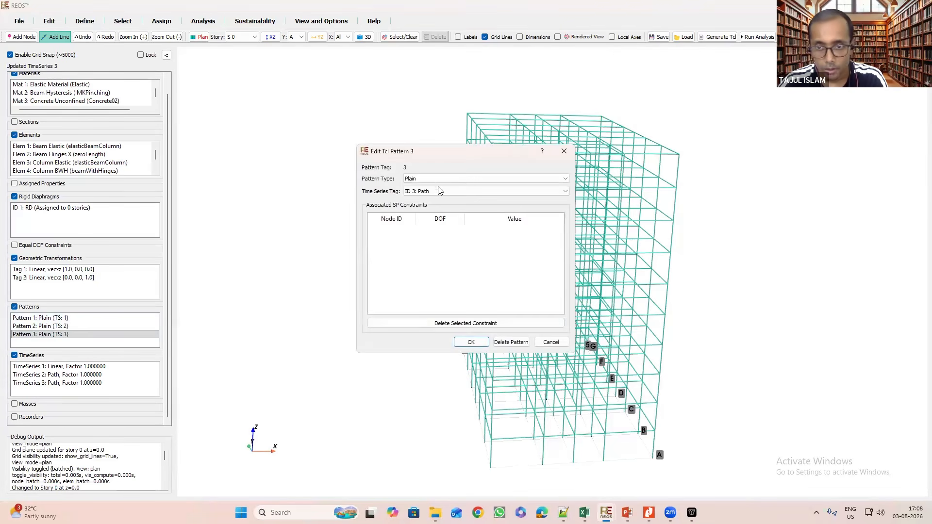
left_click(442, 183)
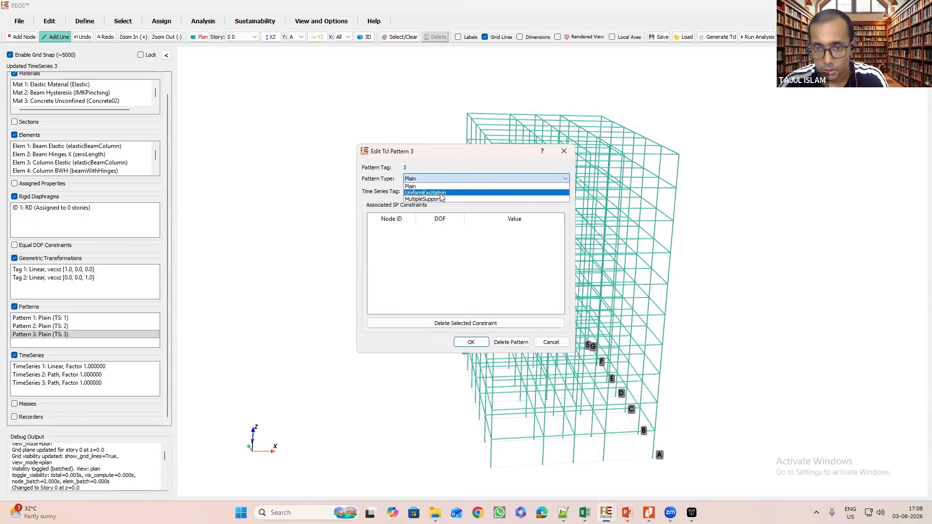
left_click(441, 193)
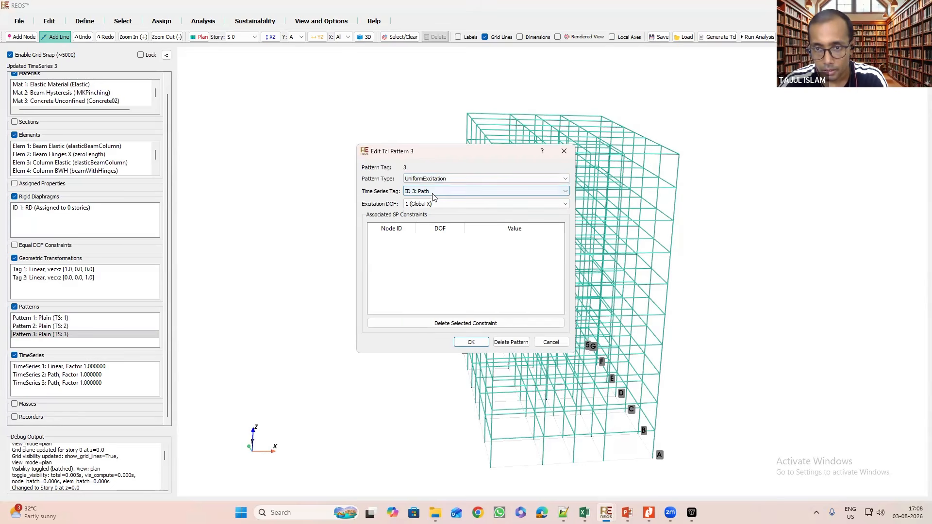
left_click(436, 194)
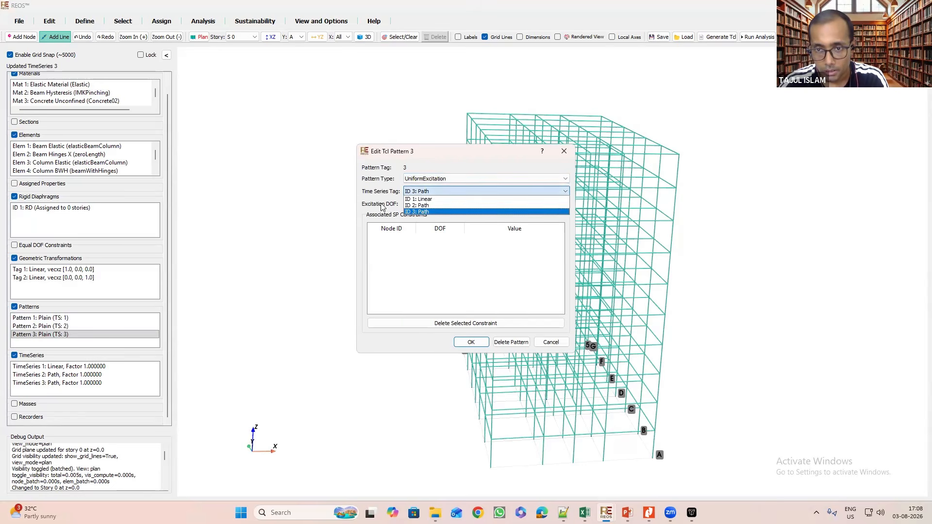
left_click(408, 207)
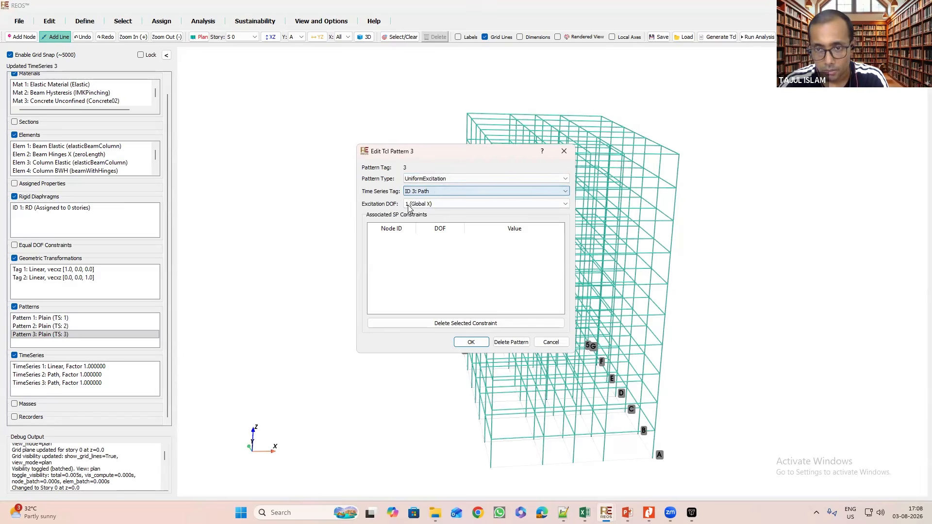
left_click(436, 204)
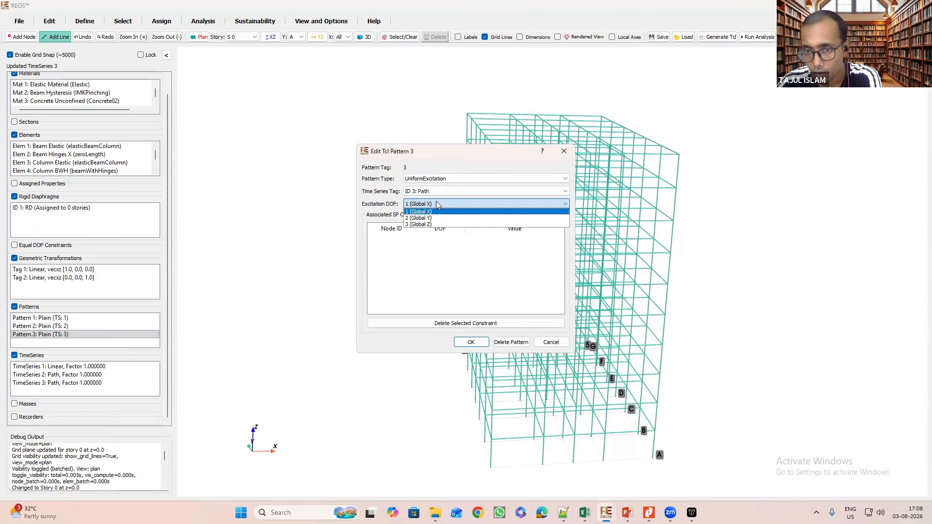
left_click(436, 204)
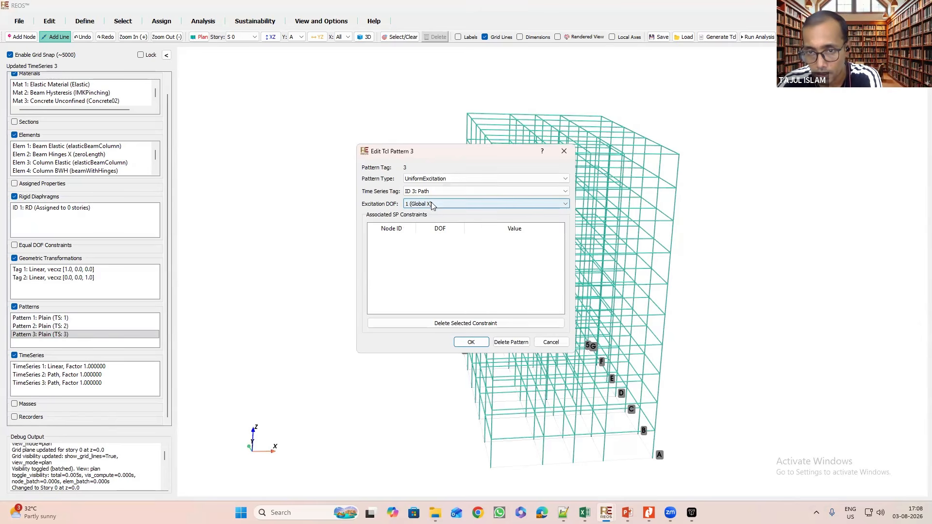
left_click(471, 342)
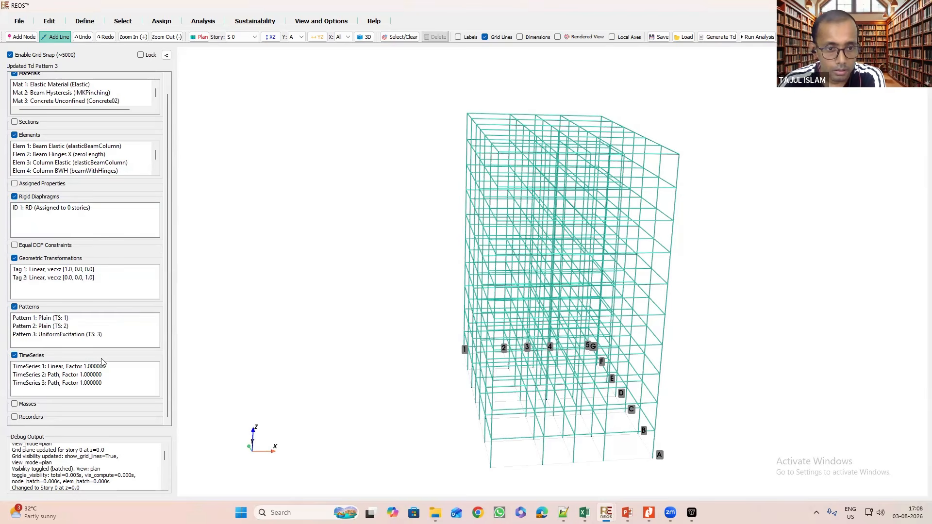
Show the assigned properties list and open the property of the beam between nodes 36 and 37 for editing, moving its dialog aside.
scroll(104, 361, "up", 1)
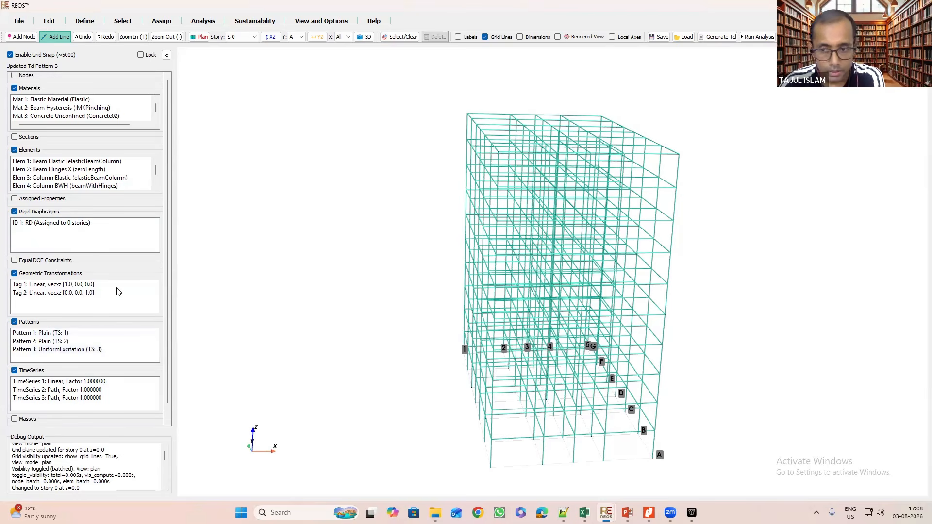
scroll(134, 287, "down", 1)
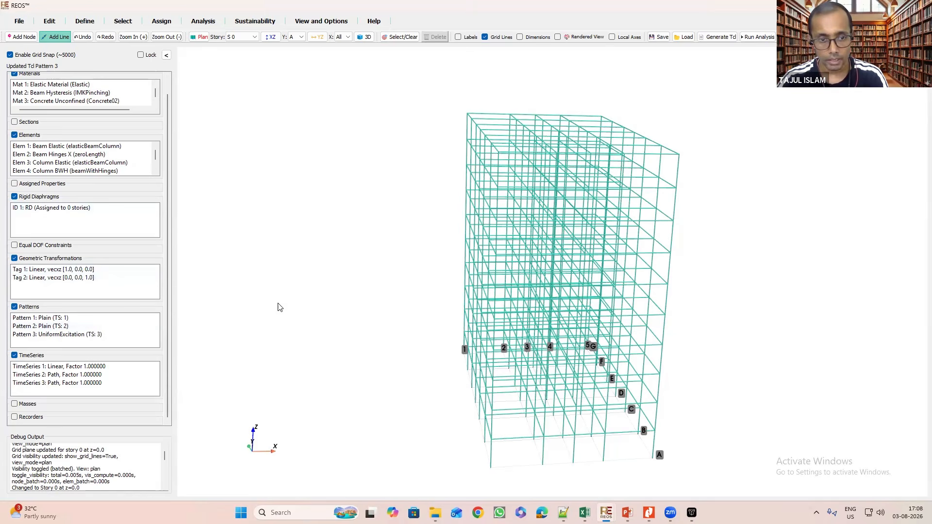
left_click_drag(383, 375, 343, 173)
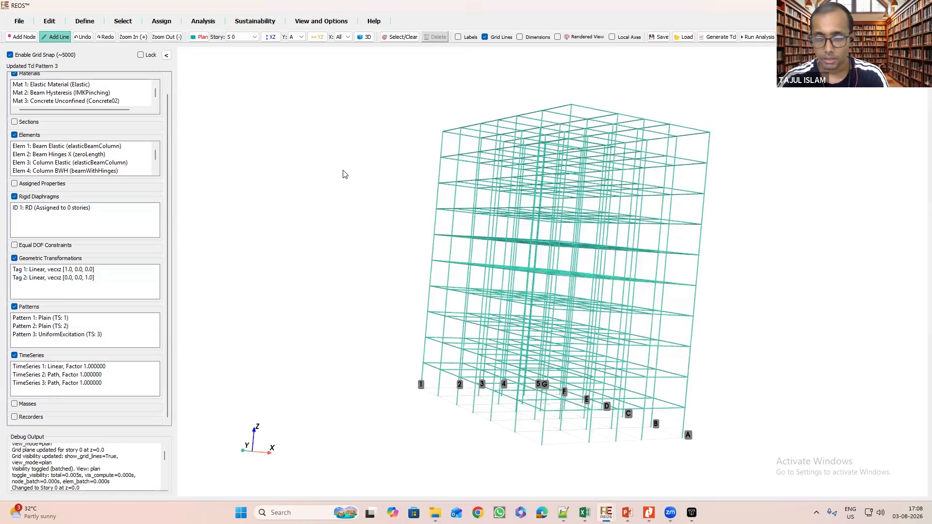
left_click_drag(286, 116, 397, 131)
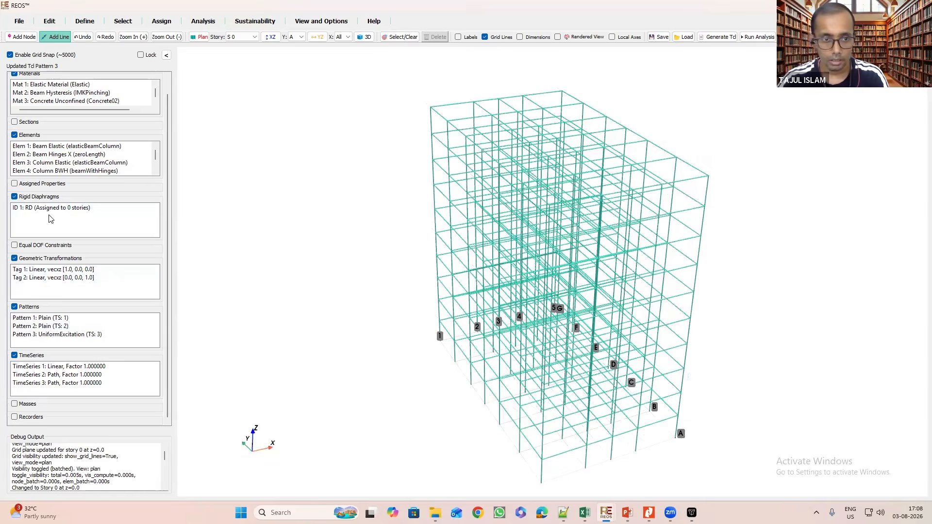
scroll(14, 204, "up", 1)
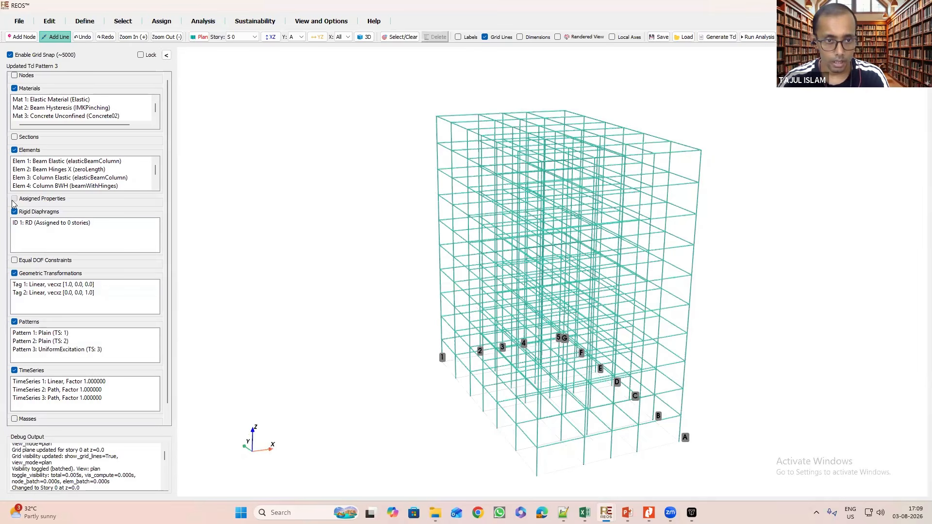
left_click(15, 199)
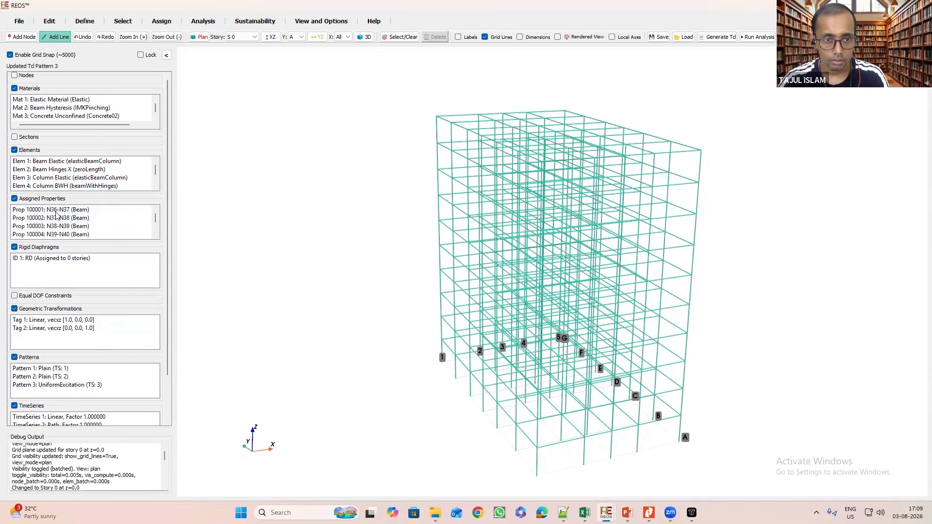
double_click(56, 211)
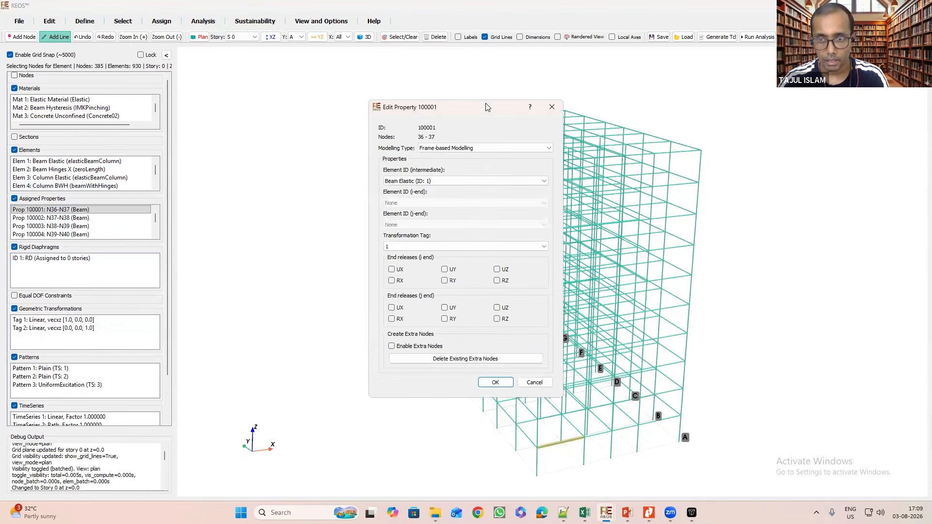
left_click_drag(487, 107, 326, 80)
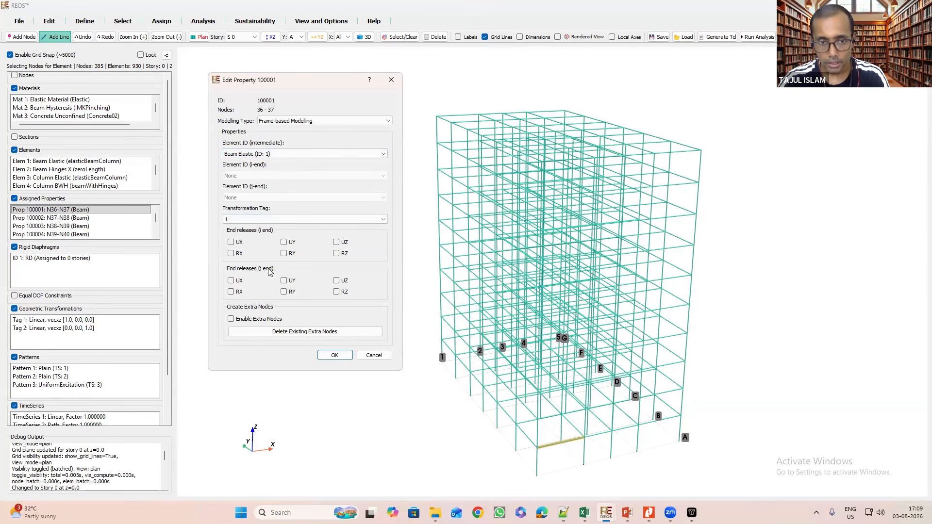
Review the beam's modelling type options, keeping Frame-based Modelling, and choose Beam Elastic (ID: 1) as its intermediate element.
left_click(274, 158)
left_click(302, 124)
left_click(302, 123)
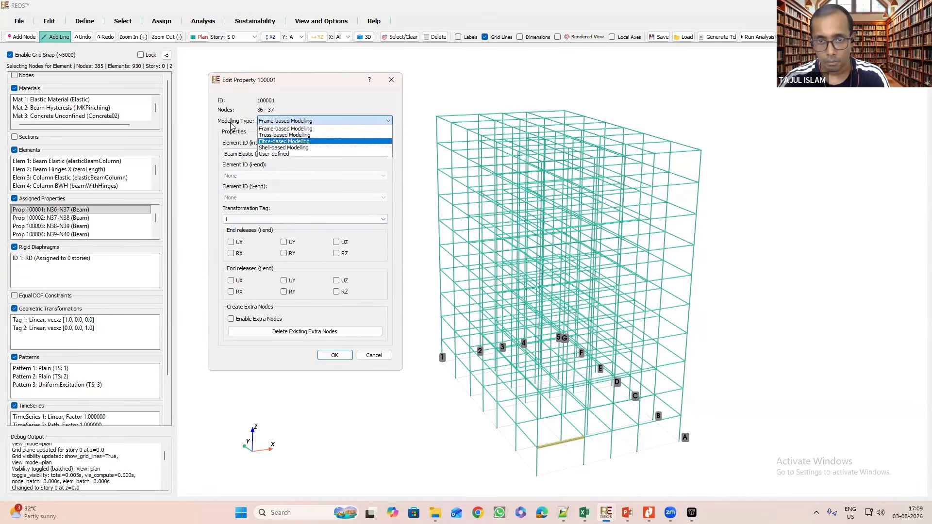
left_click(280, 125)
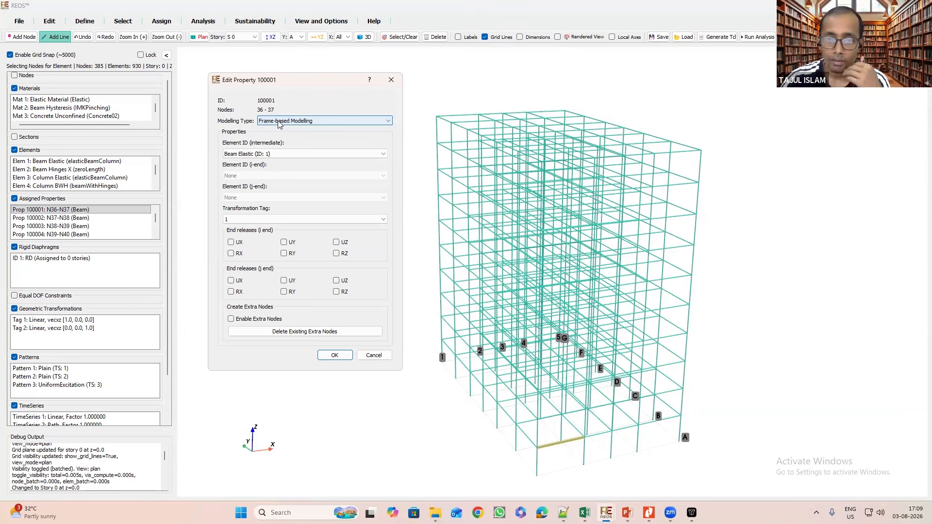
left_click(251, 155)
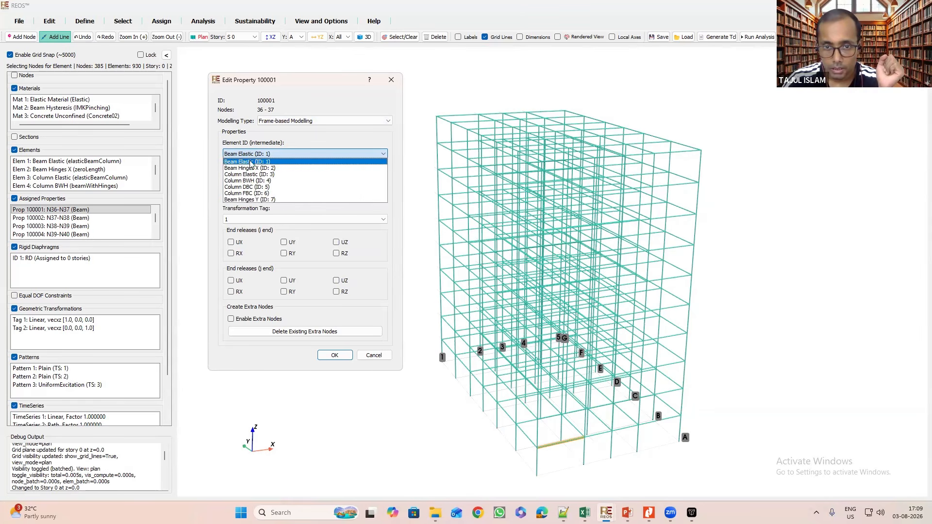
left_click(254, 163)
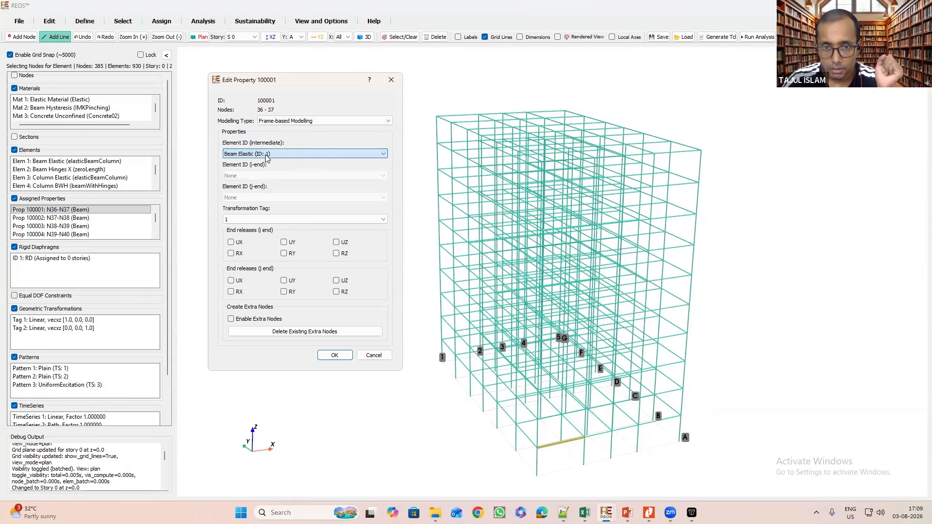
Enable extra nodes for the beam and assign Beam Hinges X (ID: 2) at both its i-end and j-end.
left_click(244, 323)
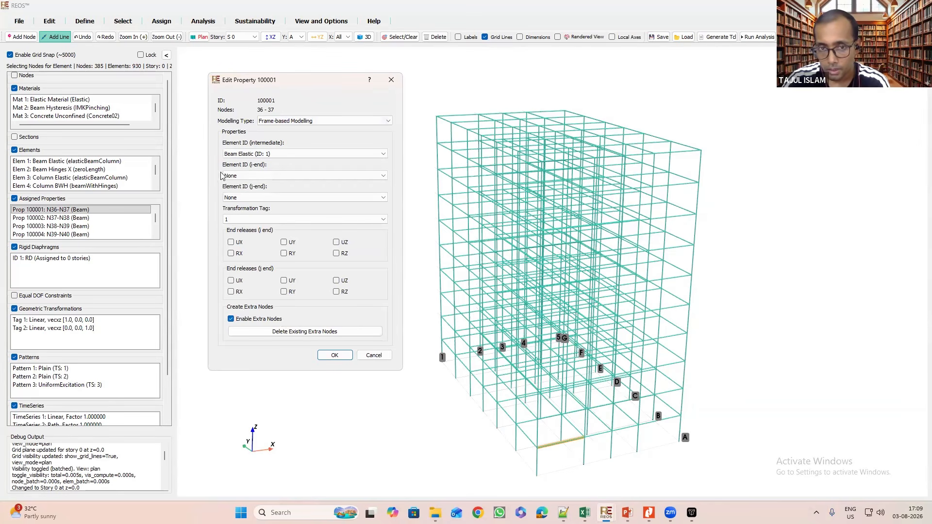
left_click(263, 177)
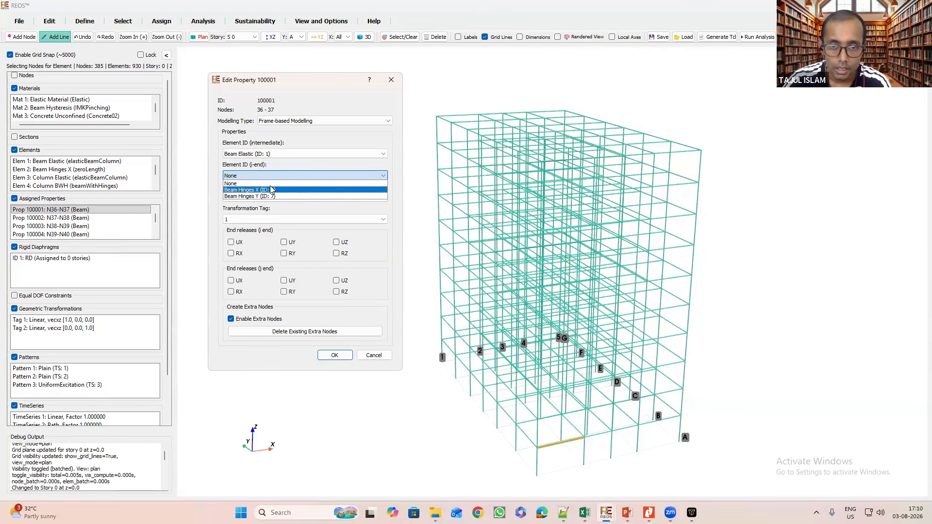
left_click(265, 189)
left_click(253, 197)
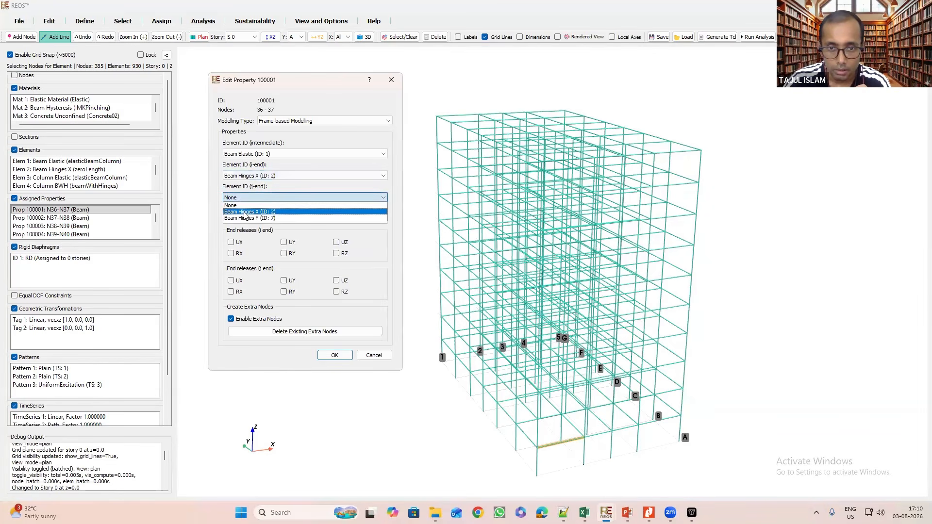
left_click(245, 214)
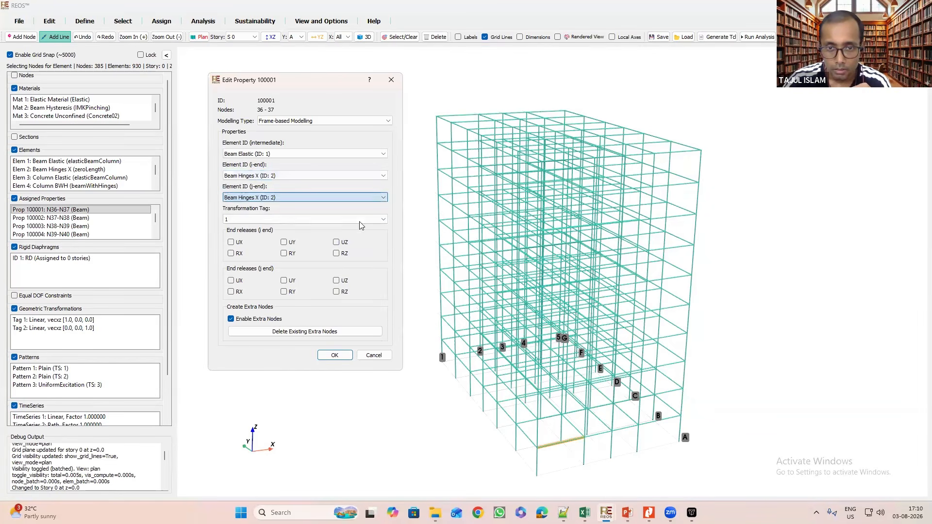
left_click(257, 216)
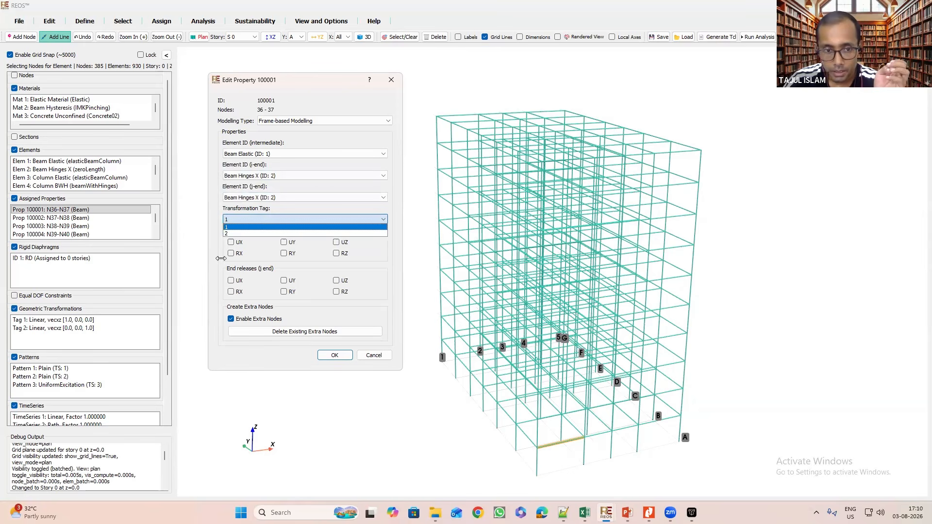
key("Down")
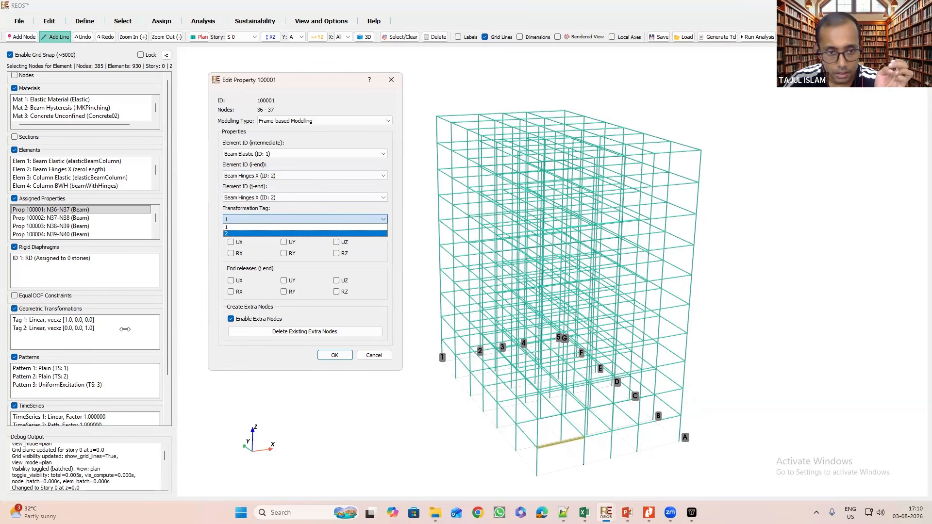
left_click(228, 233)
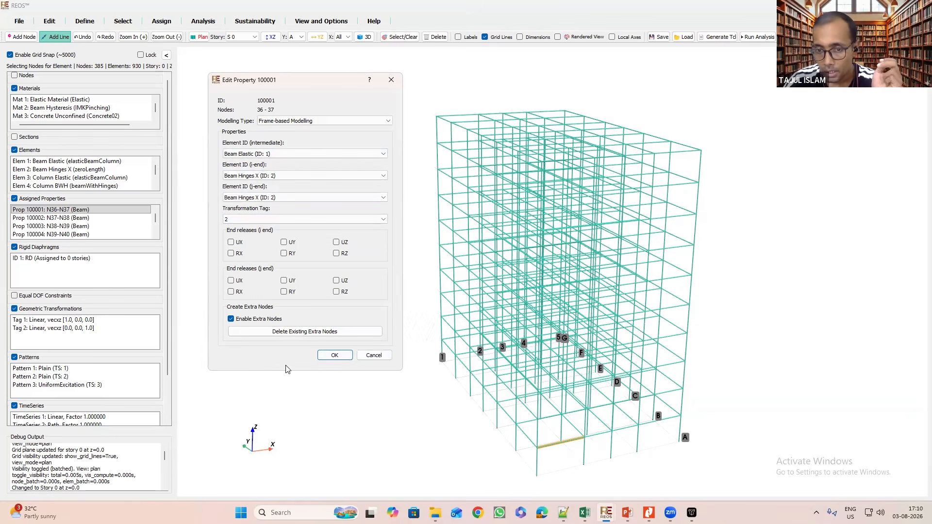
left_click(391, 80)
Select all beams running in the X direction across every bay and storey, using crossing windows between grid lines 1 and 5.
left_click(375, 240)
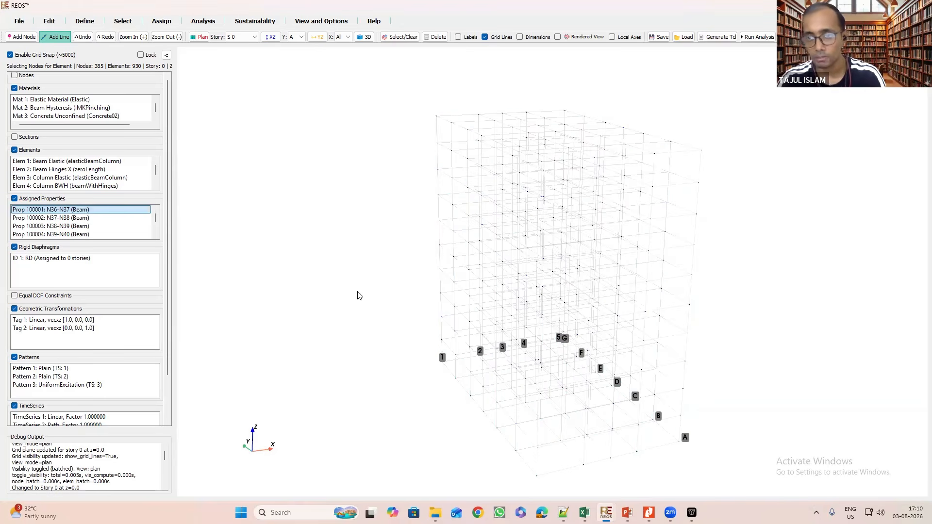
left_click_drag(255, 281, 254, 278)
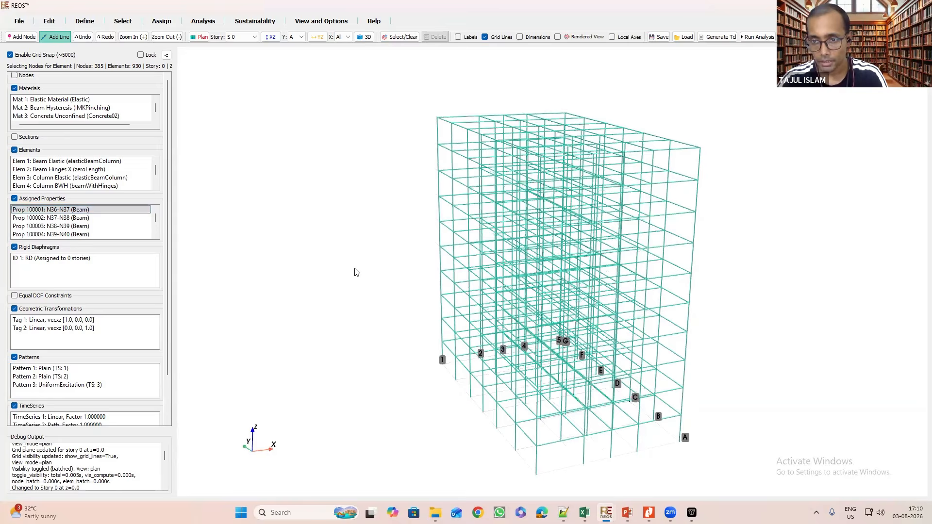
left_click_drag(355, 272, 258, 267)
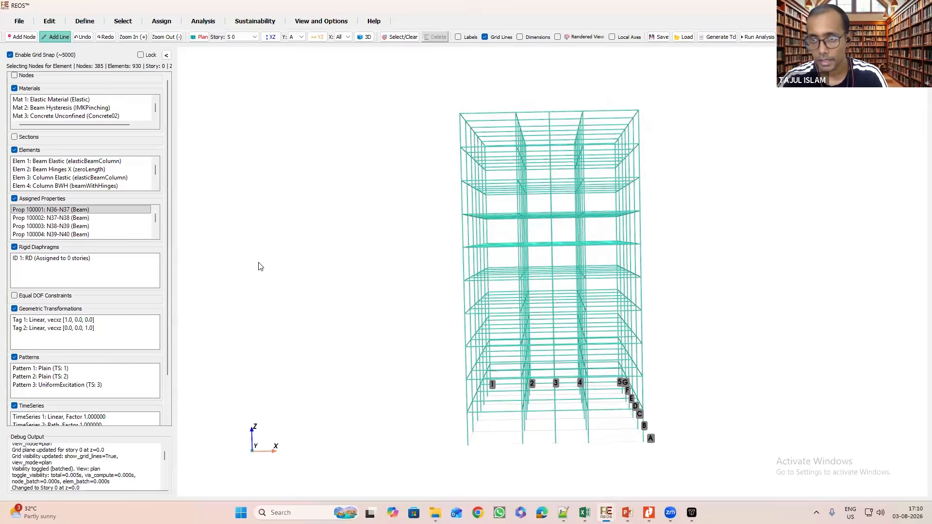
left_click(401, 38)
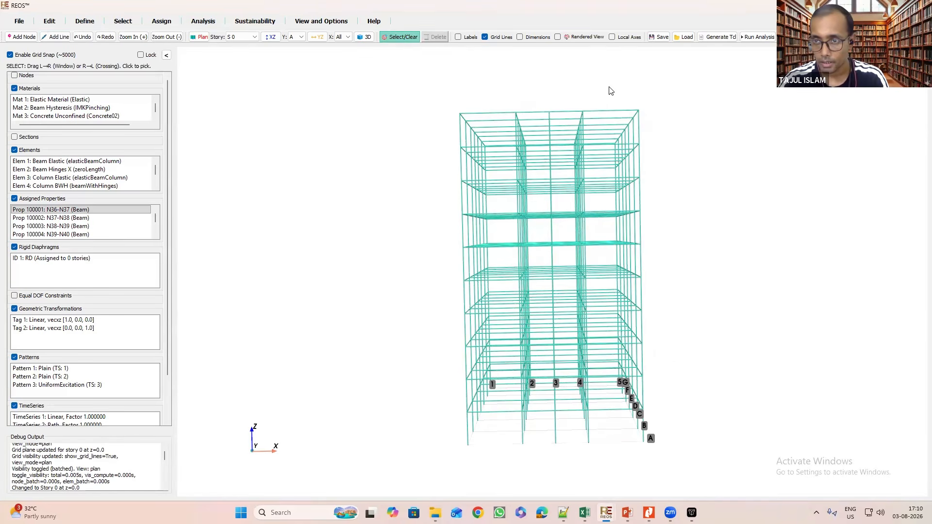
left_click_drag(610, 89, 604, 437)
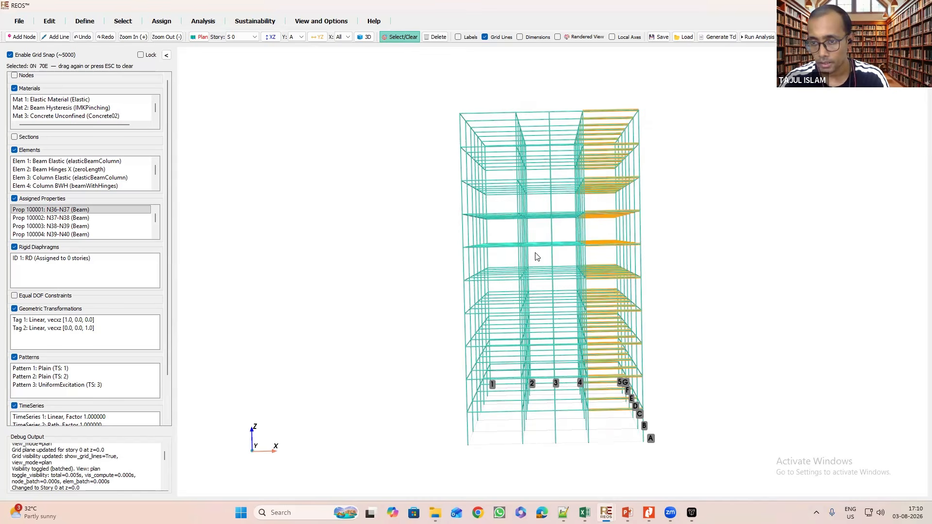
left_click(114, 24)
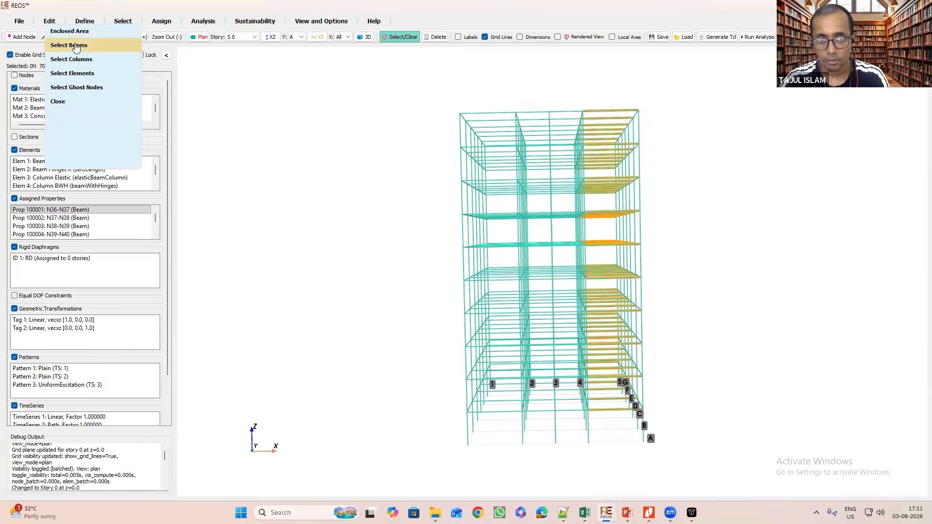
left_click(565, 214)
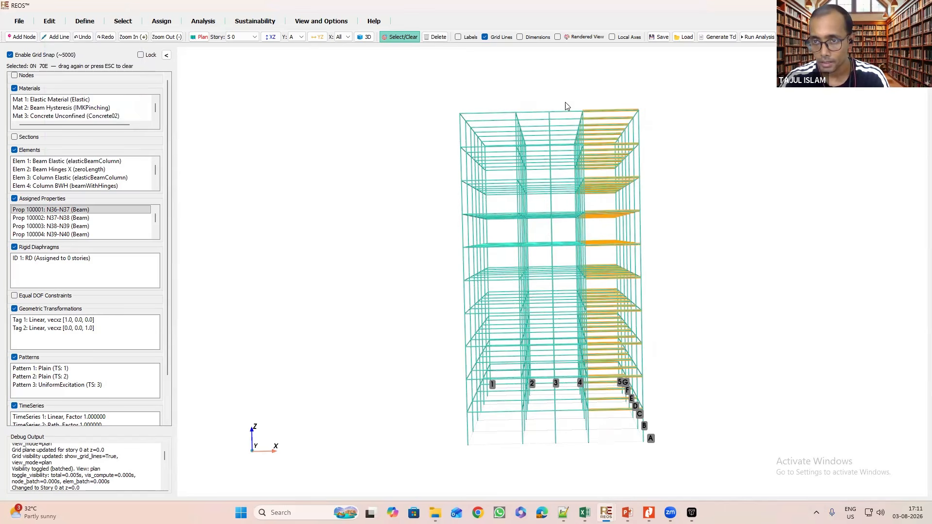
left_click_drag(566, 103, 563, 438)
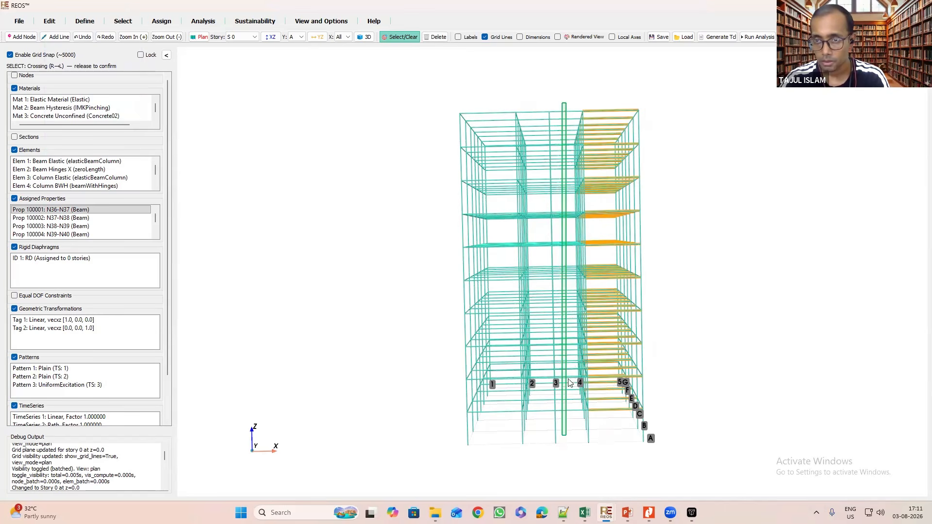
left_click_drag(569, 383, 535, 421)
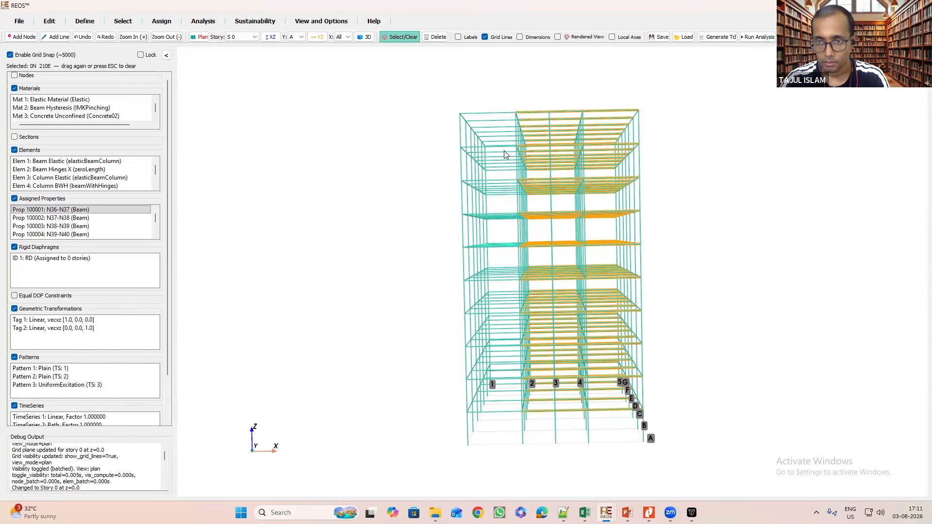
left_click_drag(505, 104, 497, 433)
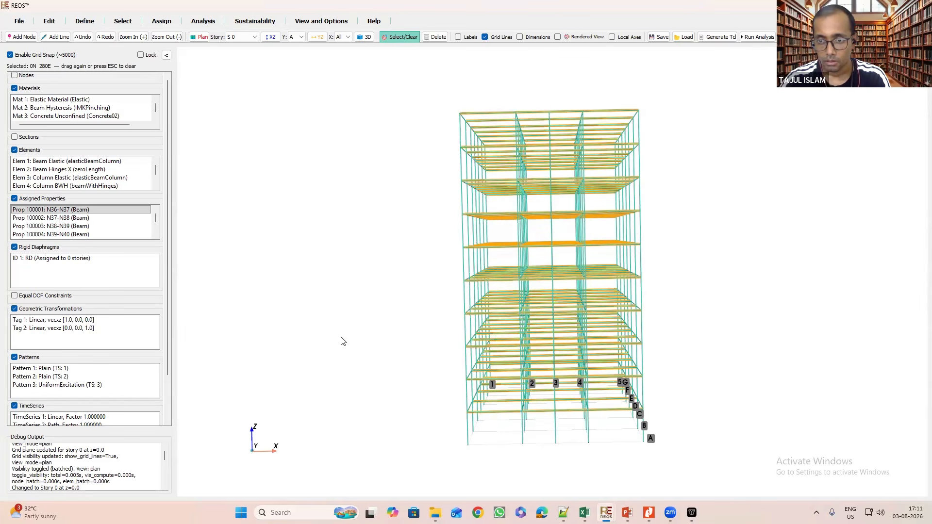
Bulk-assign Frame-based Modelling with intermediate element Beam Elastic (ID: 1) and transformation tag 2 to the currently selected X-direction beams.
left_click(162, 22)
left_click(112, 31)
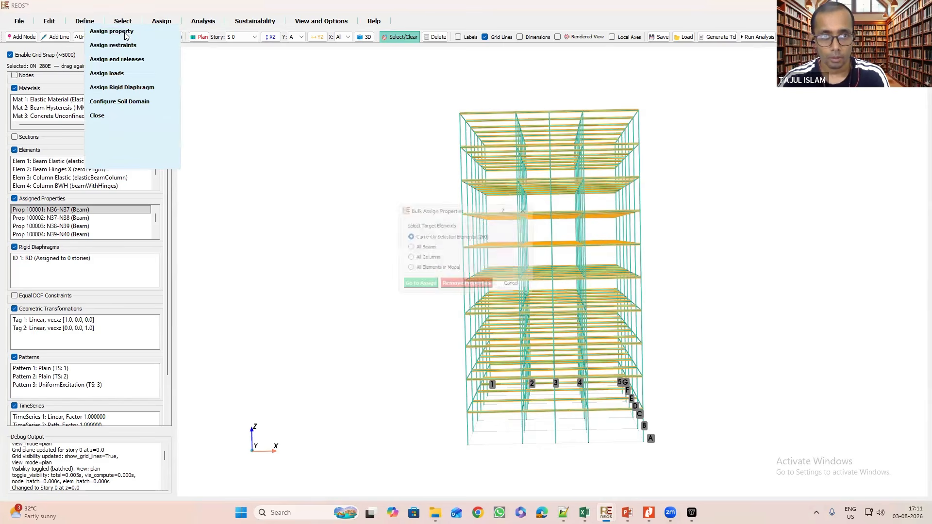
left_click(422, 287)
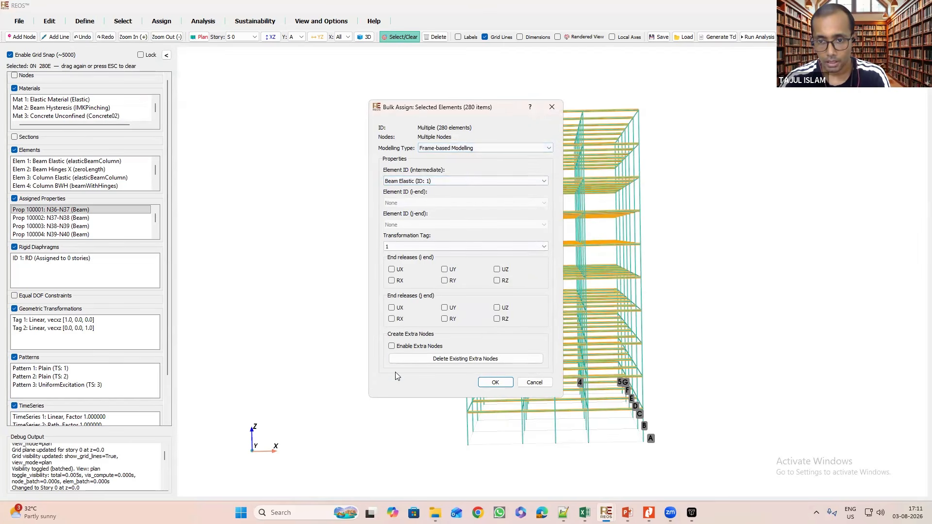
left_click(438, 247)
left_click(421, 263)
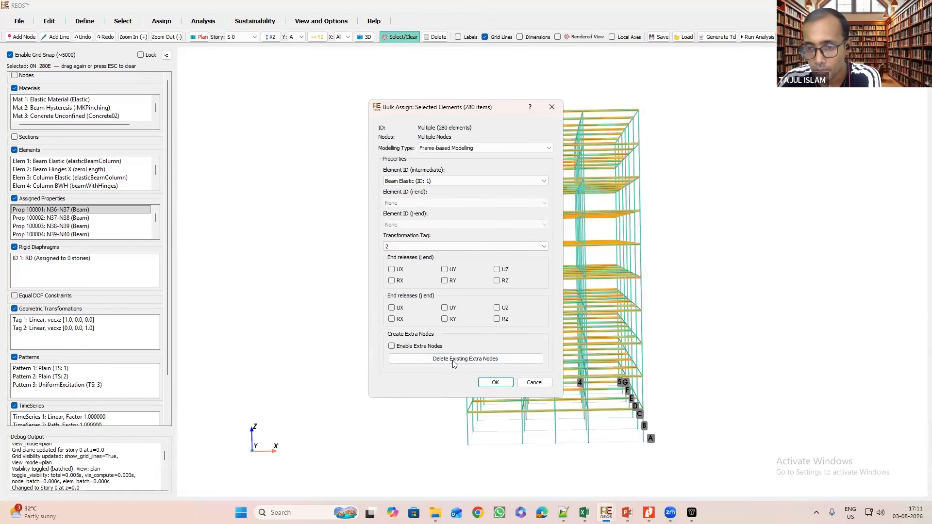
left_click(496, 383)
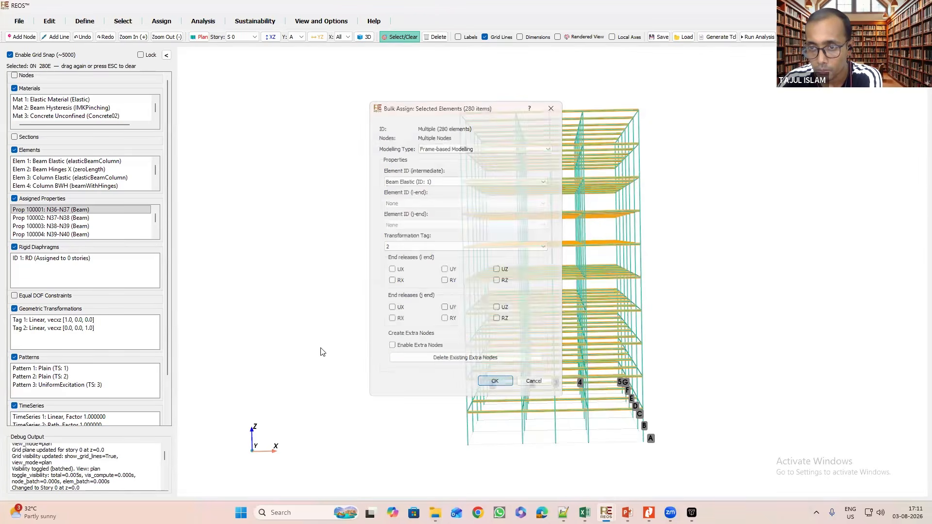
Check the assigned beams in the rendered view, and return to the wireframe display.
left_click(558, 37)
left_click_drag(362, 192, 391, 212)
left_click(402, 39)
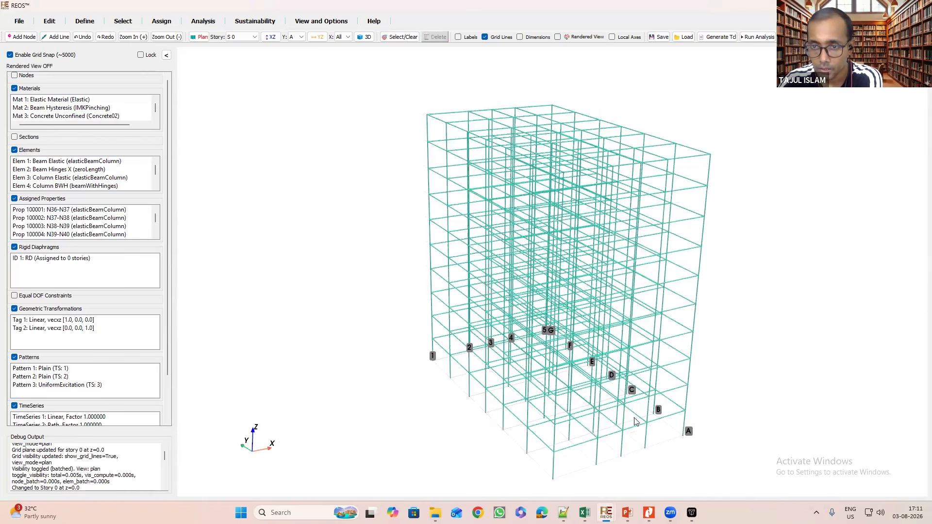
Select the Y-direction beams bay by bay with crossing windows, starting with the bays between grid lines A, B and C.
mouse_move(631, 432)
left_mouse_down()
mouse_move(631, 443)
mouse_move(618, 429)
mouse_move(630, 435)
left_mouse_up()
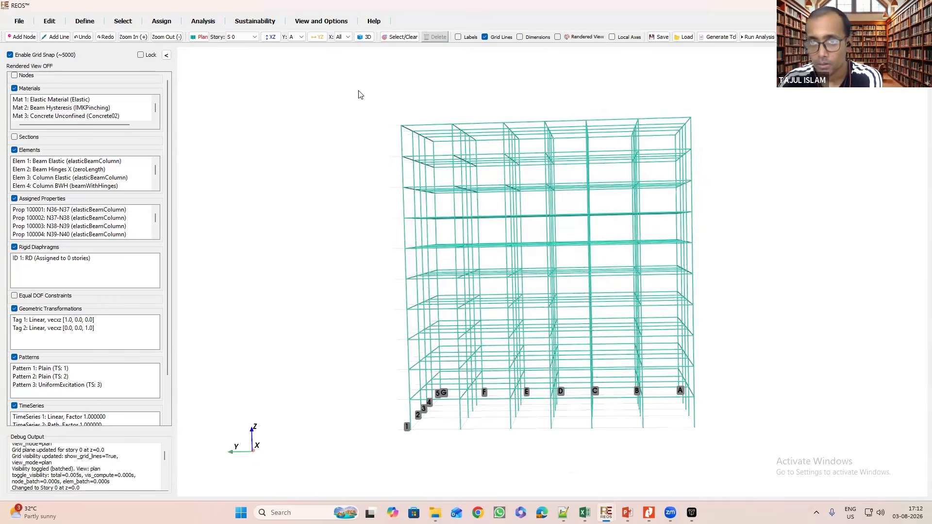
left_click(399, 38)
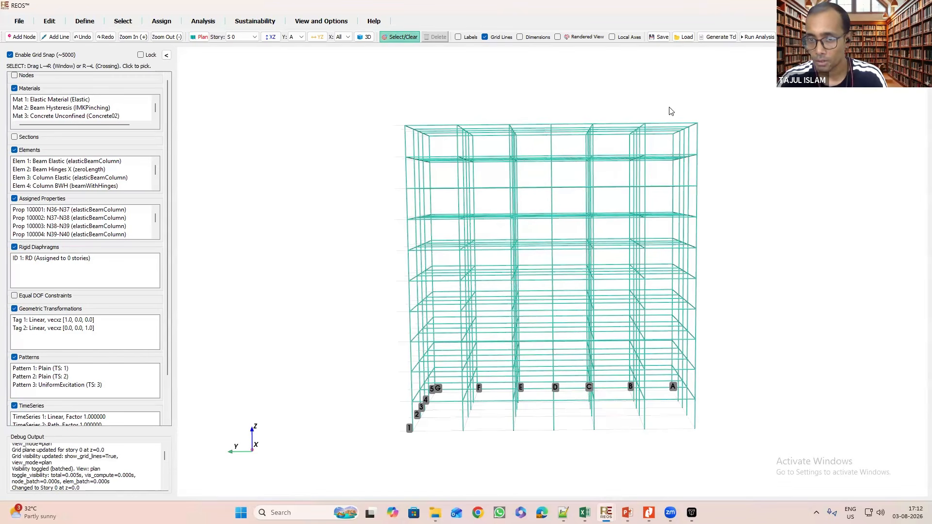
left_click_drag(669, 107, 655, 423)
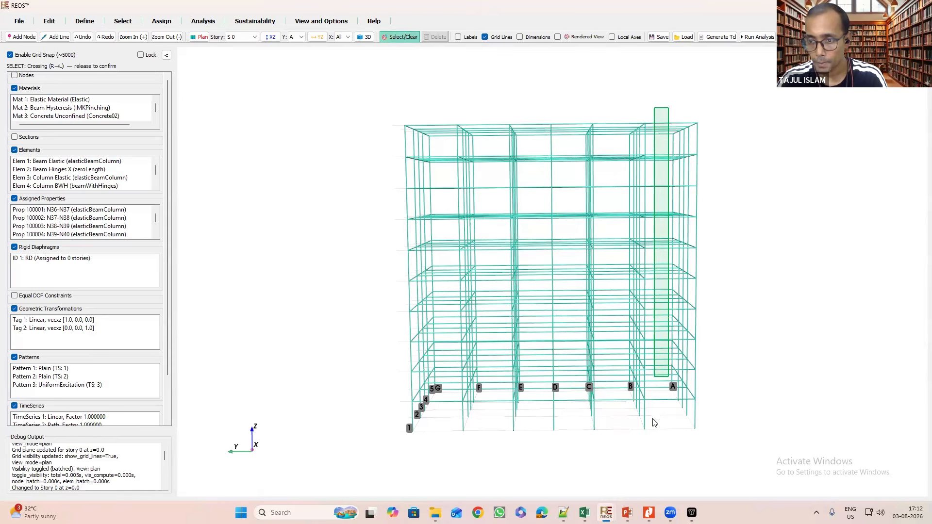
left_click_drag(643, 379, 579, 193)
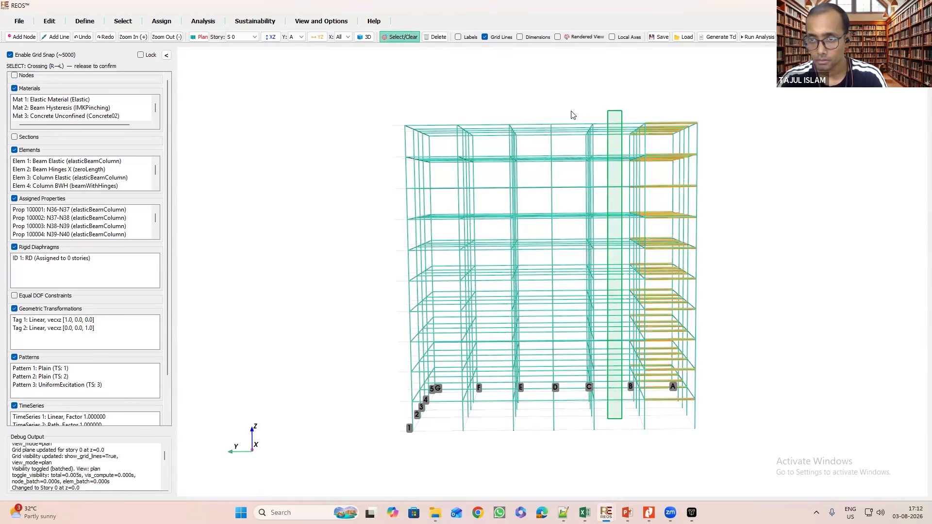
Assign the Beam Elastic element with transformation tag 2 to all Y-direction beams between grids A and G.
left_click_drag(573, 115, 567, 427)
left_click_drag(550, 357, 533, 409)
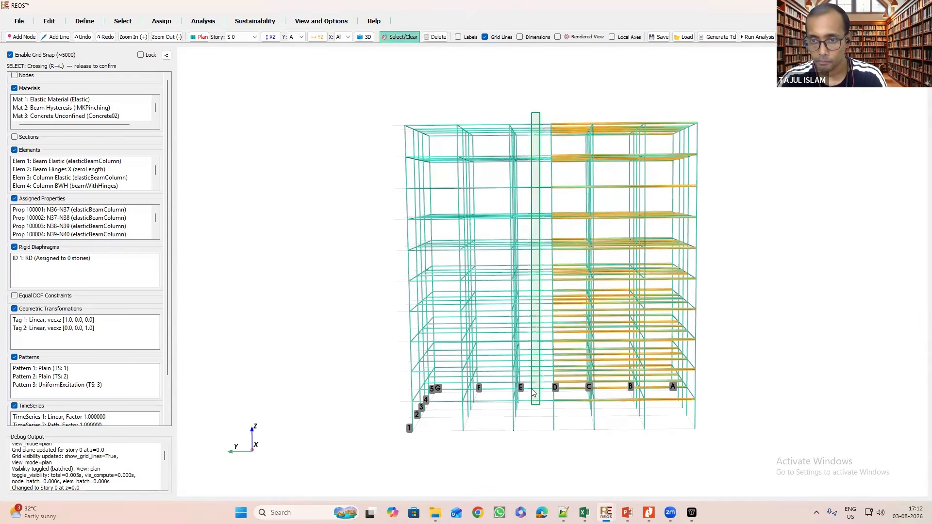
left_click_drag(499, 111, 492, 425)
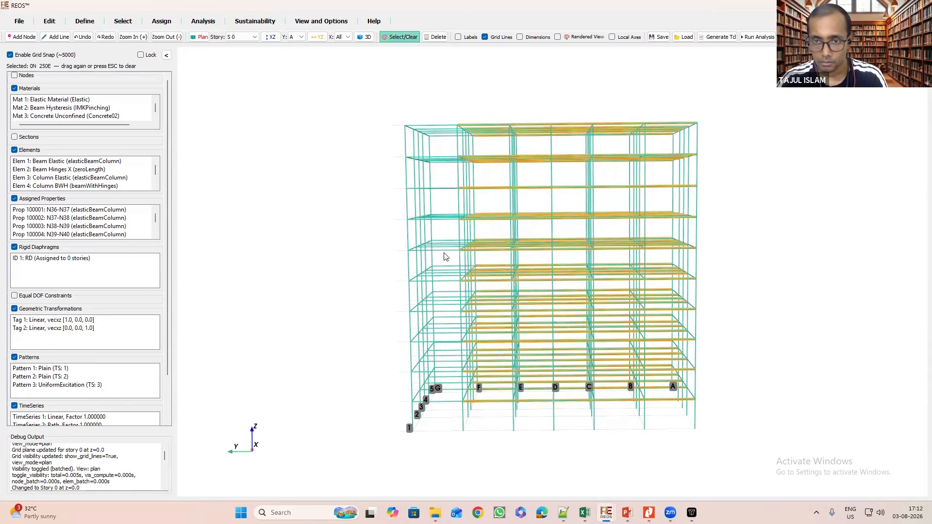
left_click_drag(447, 110, 447, 423)
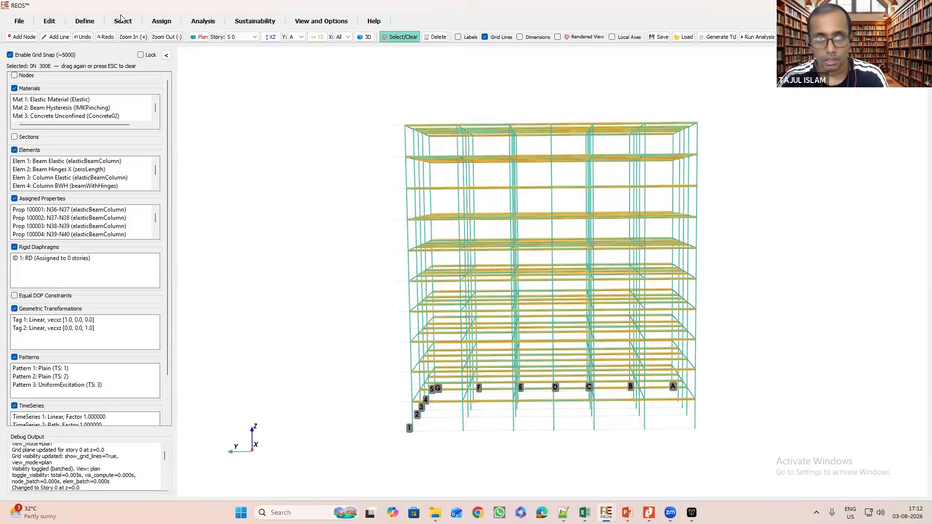
left_click(161, 21)
left_click(127, 31)
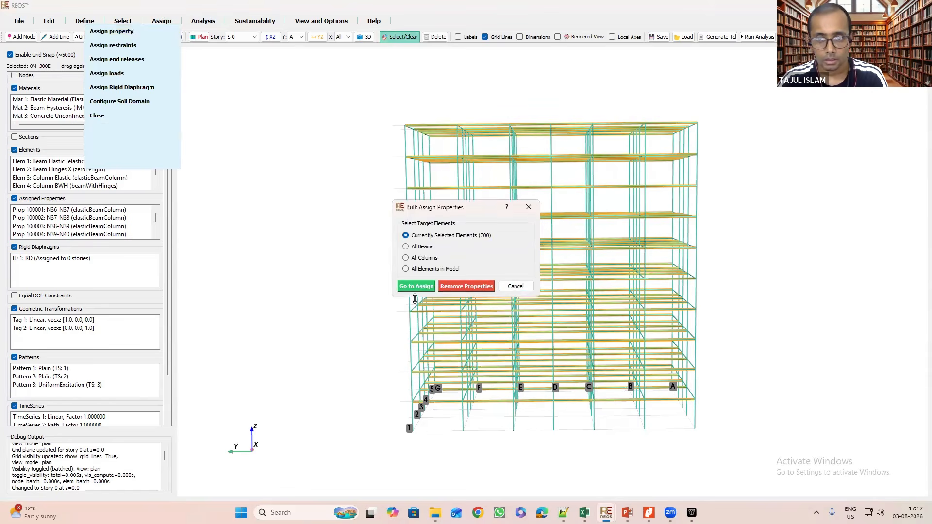
left_click(421, 286)
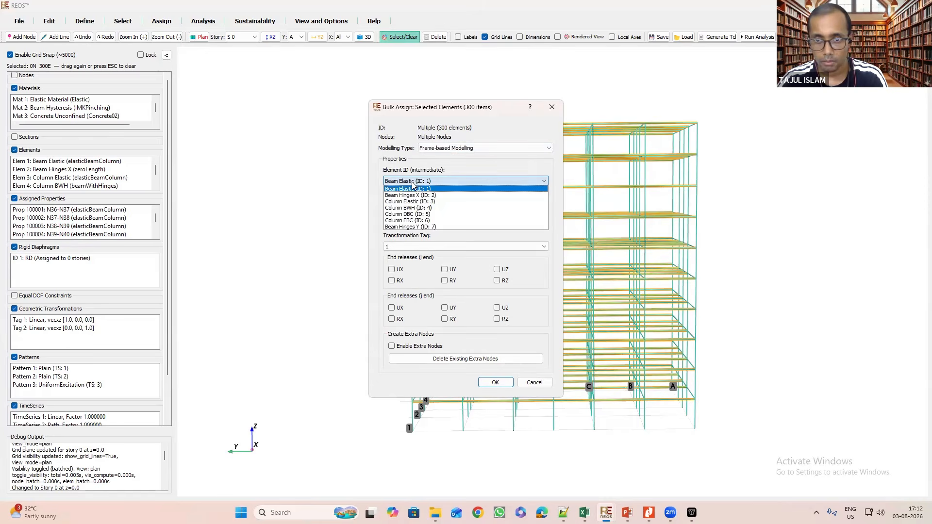
left_click(412, 189)
left_click(422, 246)
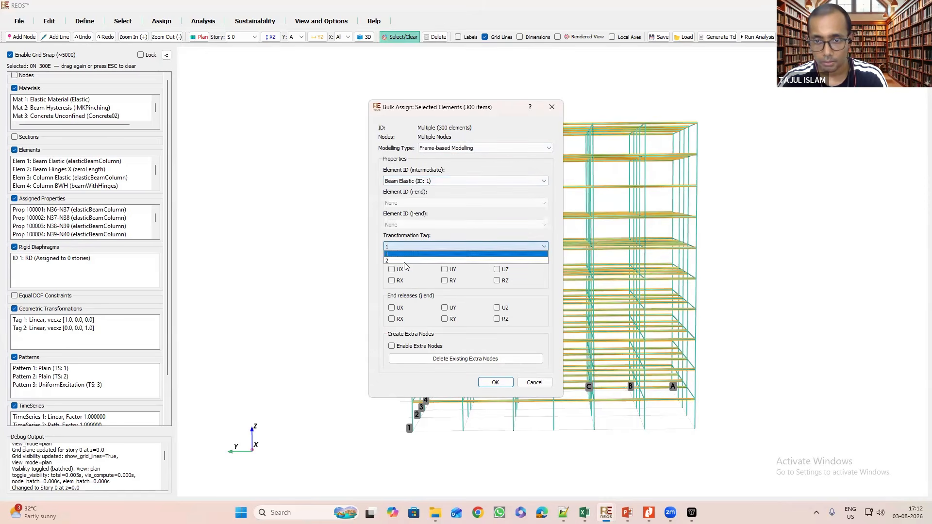
left_click(403, 262)
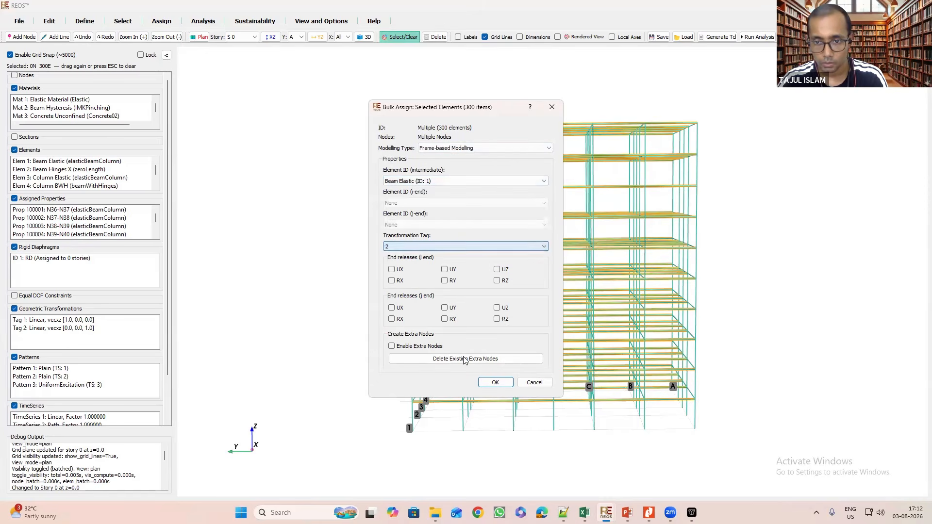
left_click(494, 382)
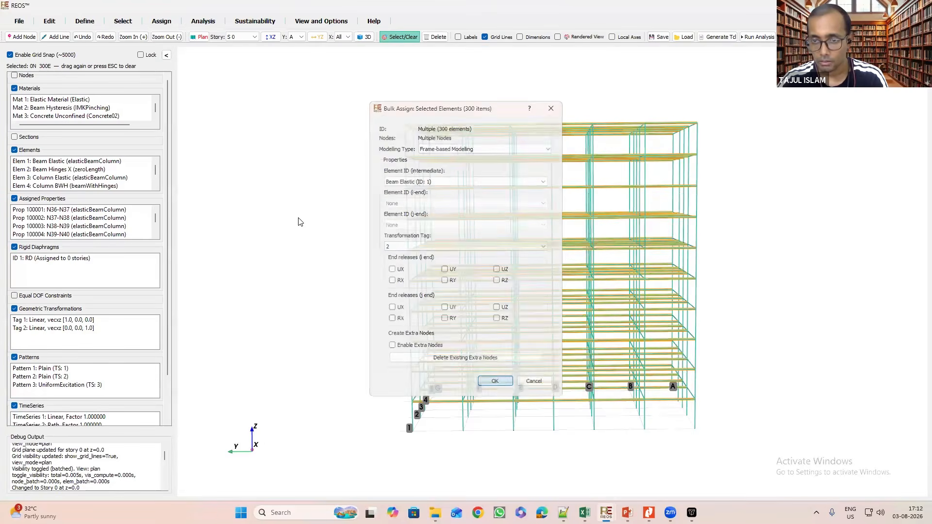
left_click(402, 37)
key("Escape")
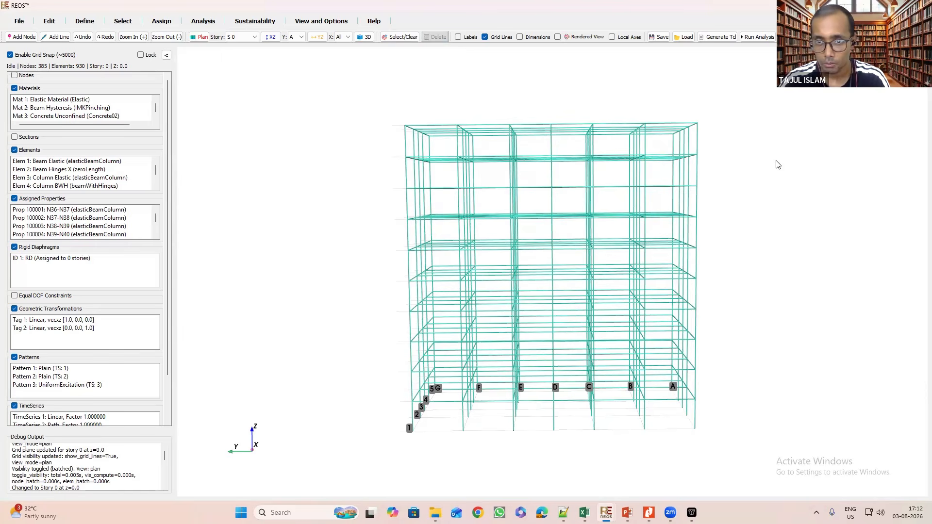
Assign the Column Elastic element with transformation tag 1 to all columns and check the frame in rendered view.
left_click(122, 22)
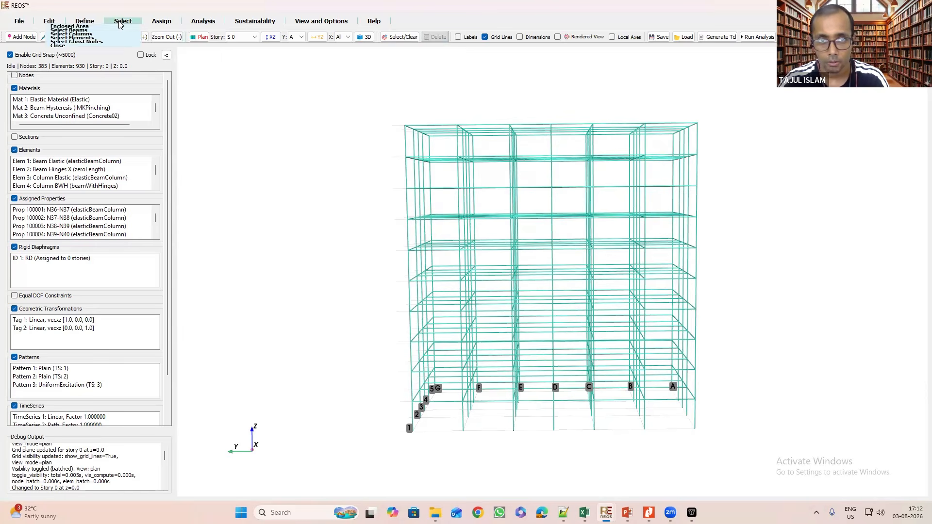
left_click(72, 59)
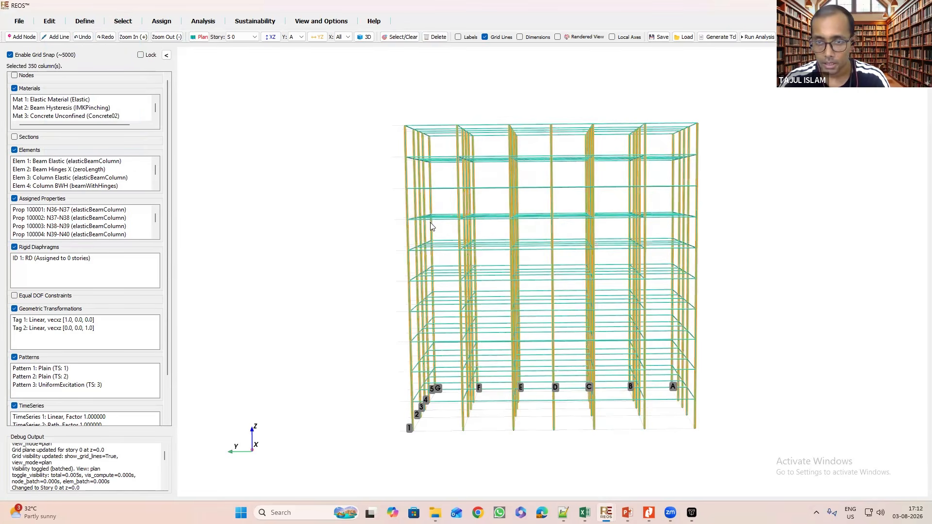
left_click(160, 23)
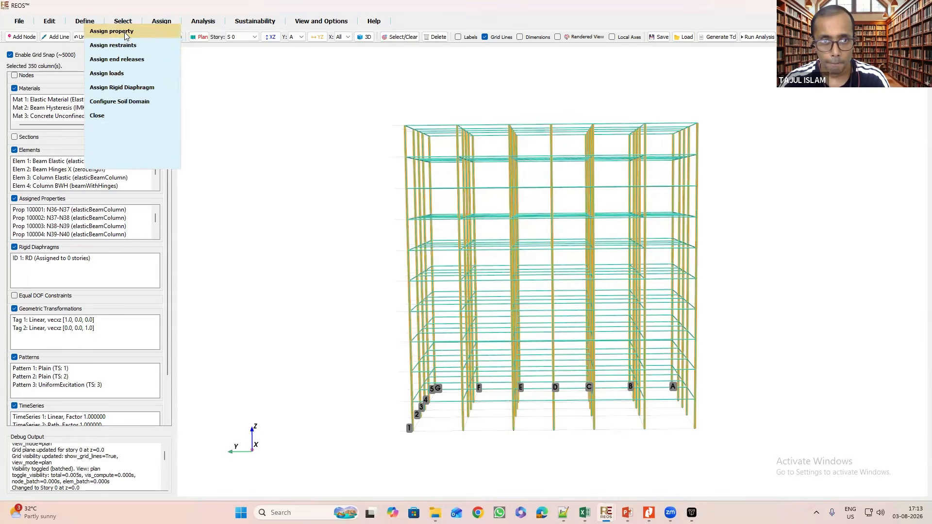
left_click(122, 32)
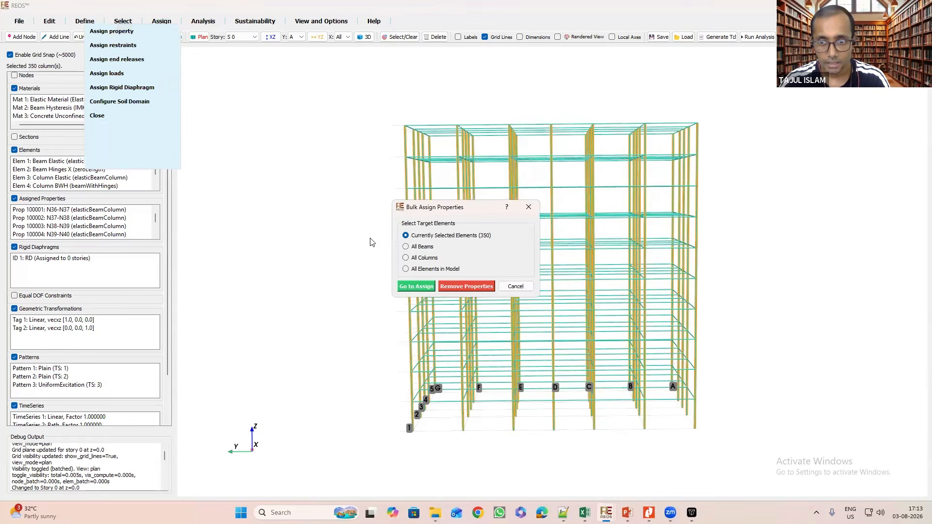
left_click(416, 287)
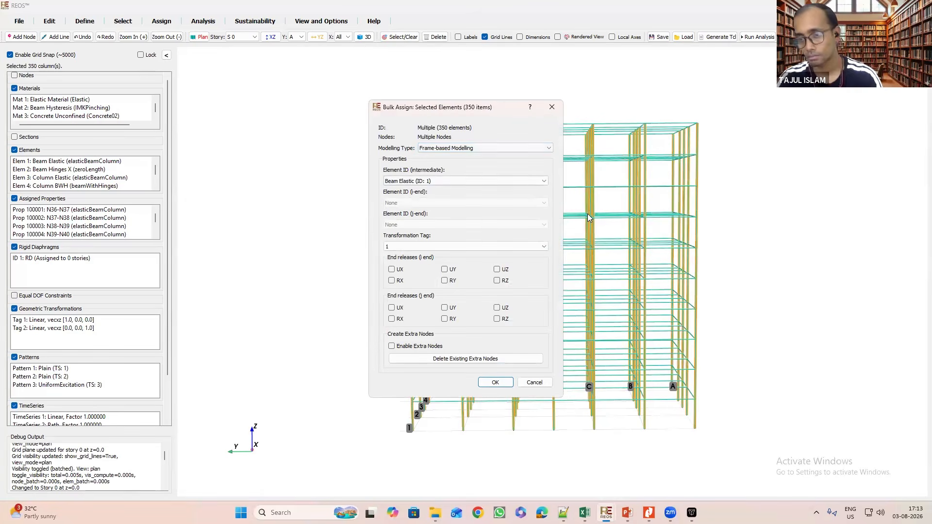
left_click(420, 181)
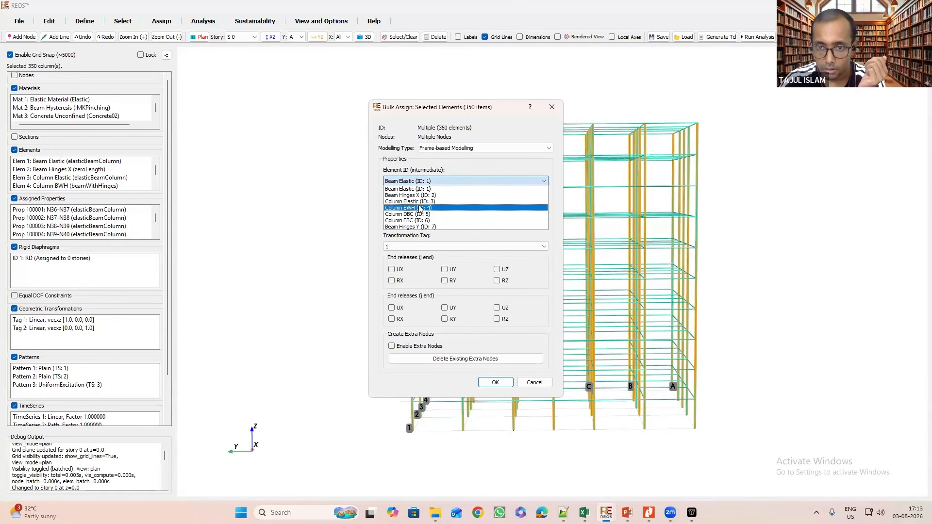
left_click(455, 202)
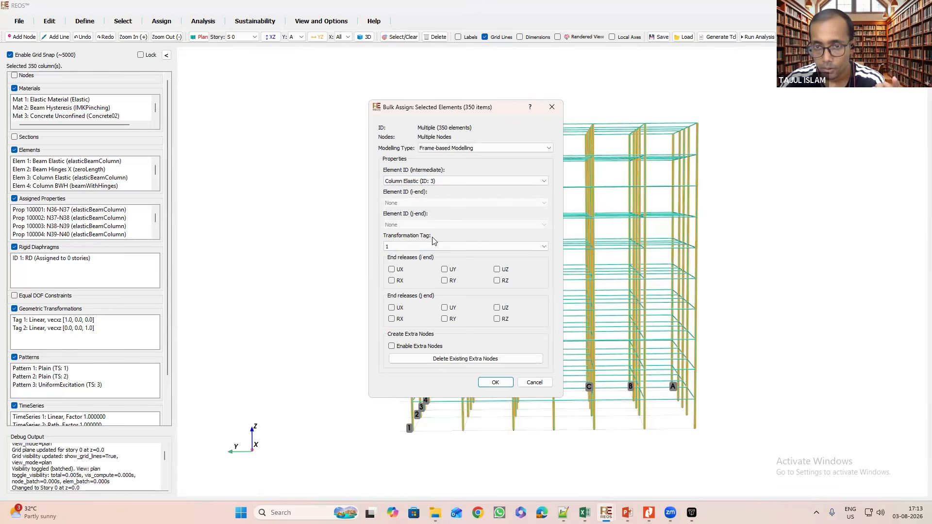
left_click(495, 383)
left_click(558, 37)
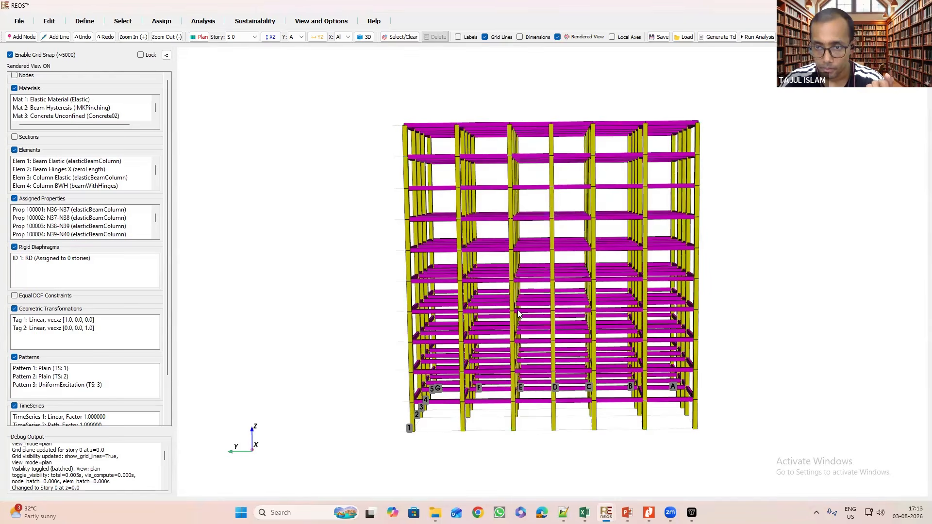
left_click_drag(517, 312, 355, 213)
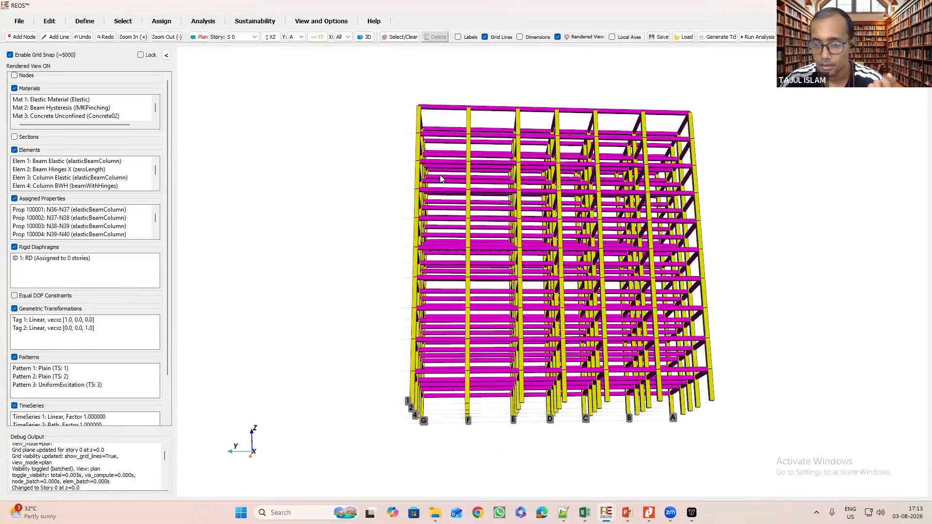
Assign the Fixed restraint preset to all nodes at the base of the frame.
left_click(398, 37)
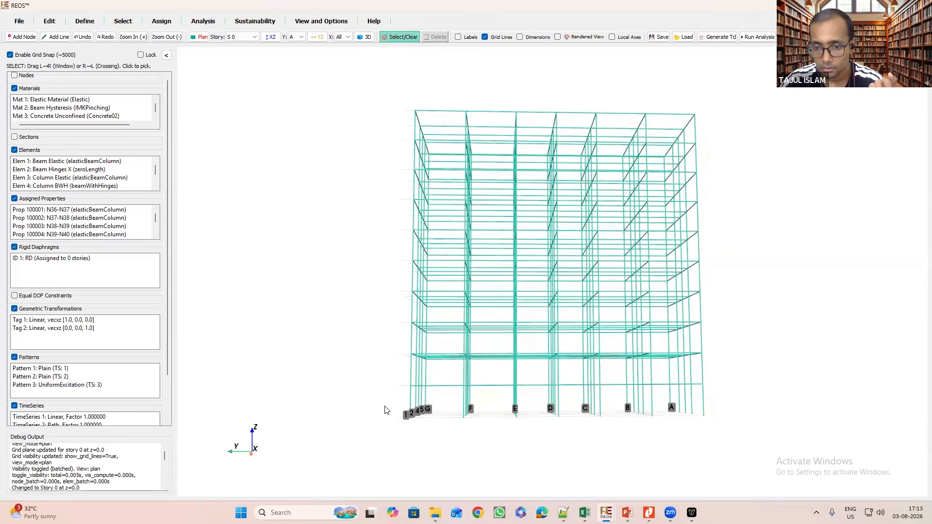
left_click_drag(386, 398, 758, 440)
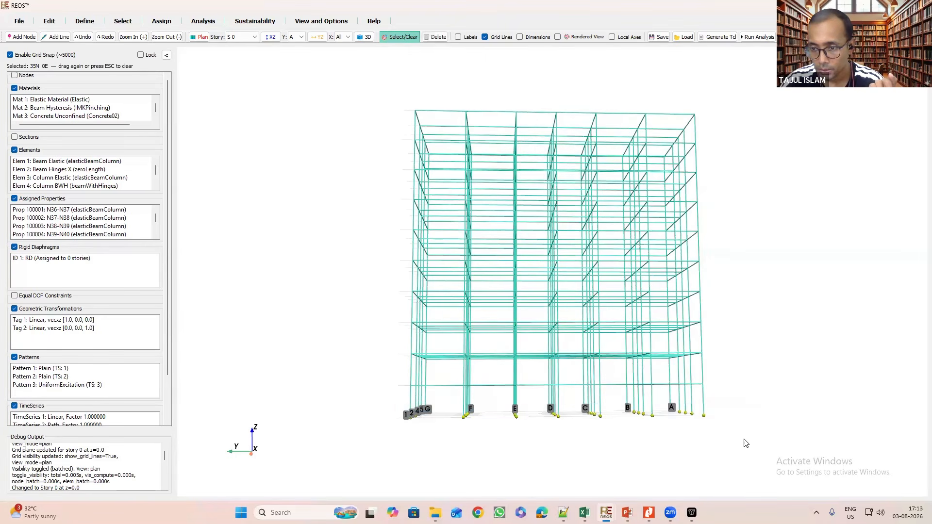
left_click(162, 21)
left_click(128, 45)
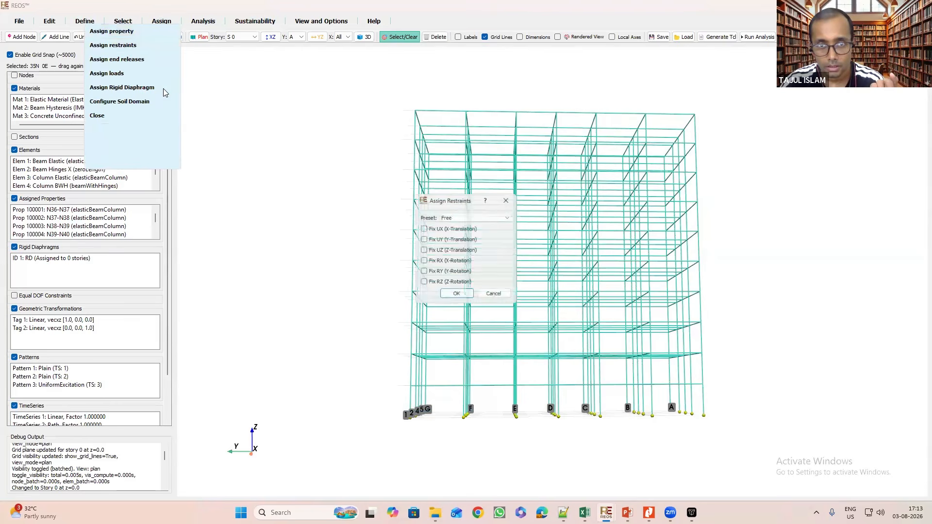
left_click(459, 216)
left_click(447, 236)
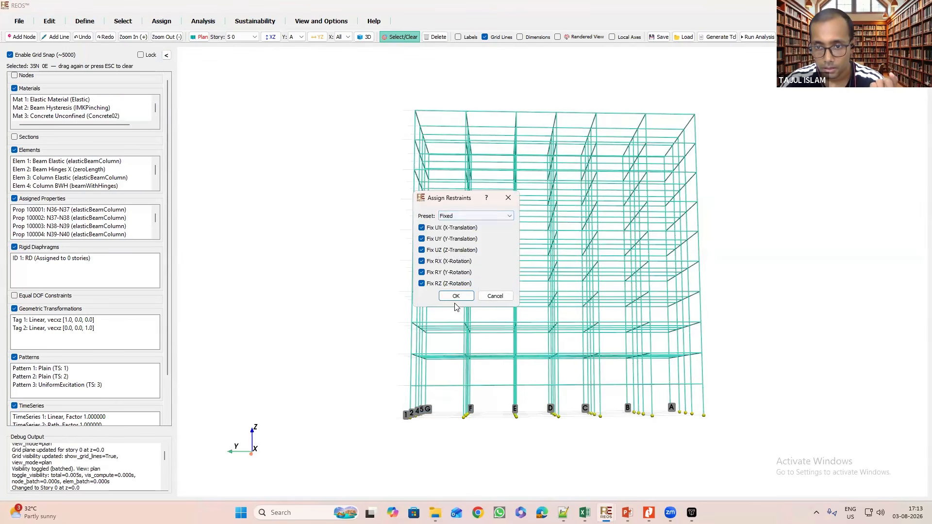
left_click(456, 296)
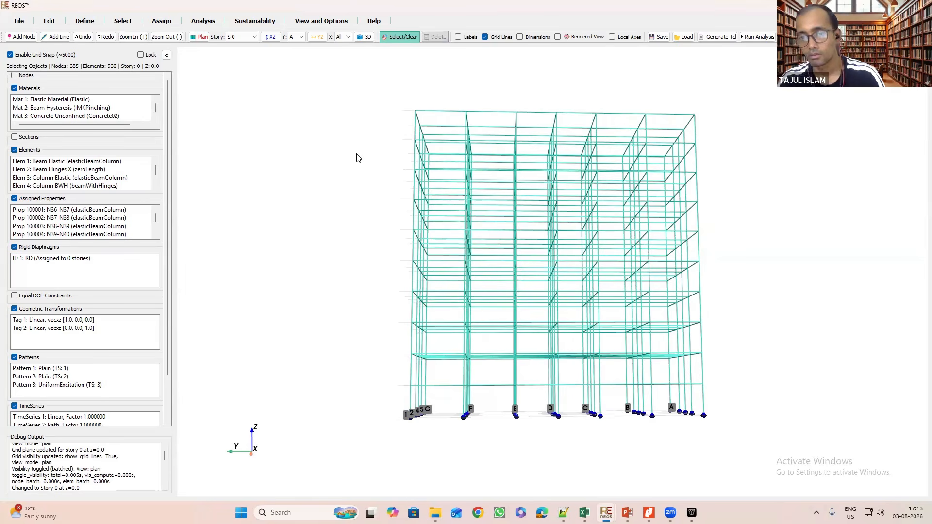
left_click(394, 37)
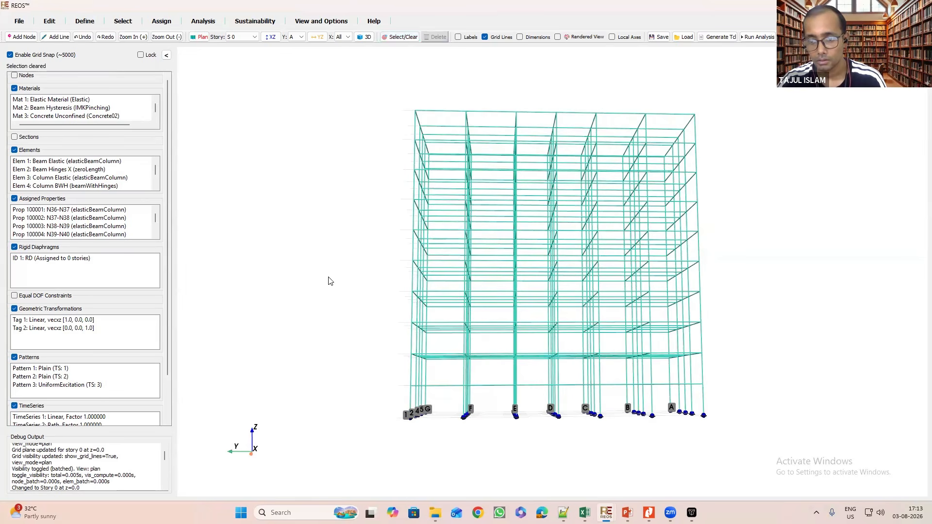
Examine the supports at the column bases and the list of model definitions.
left_click_drag(327, 276, 457, 351)
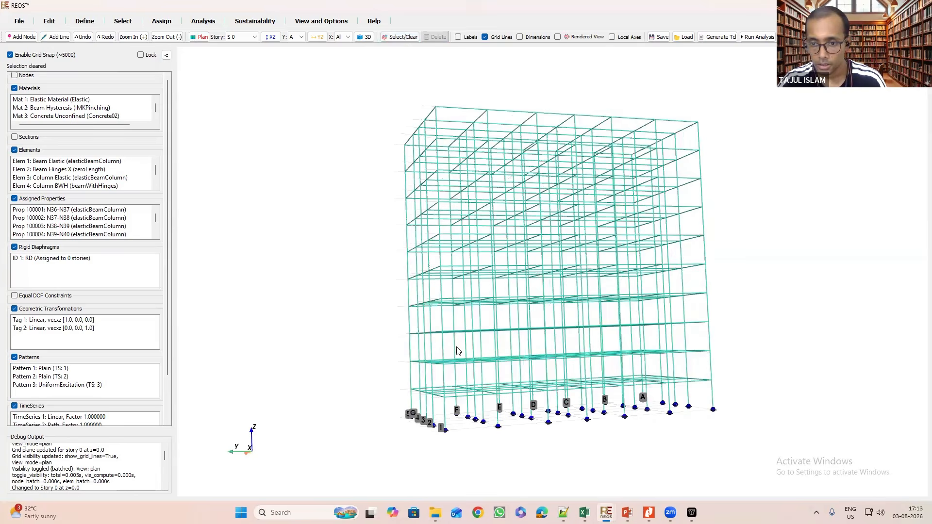
mouse_move(484, 410)
left_mouse_down()
mouse_move(498, 433)
mouse_move(487, 421)
left_mouse_up()
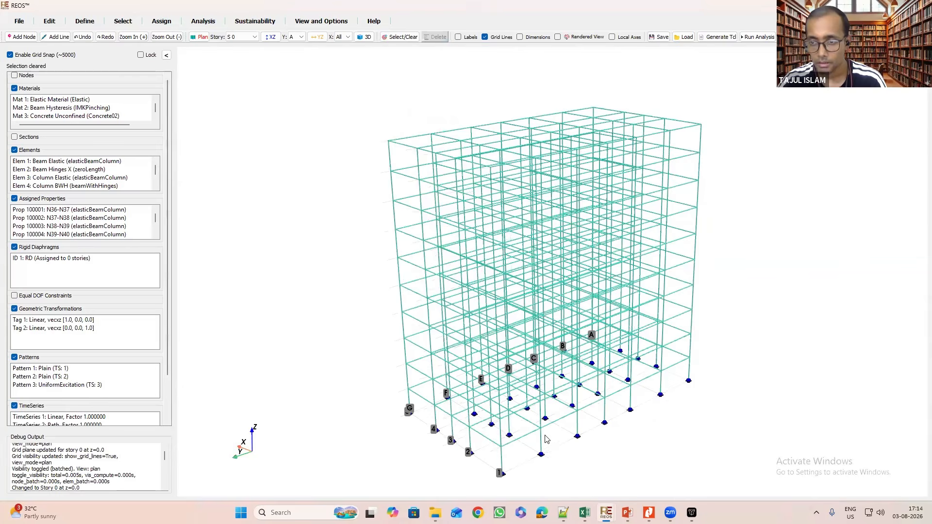
scroll(523, 378, "up", 5)
left_click_drag(505, 372, 413, 353)
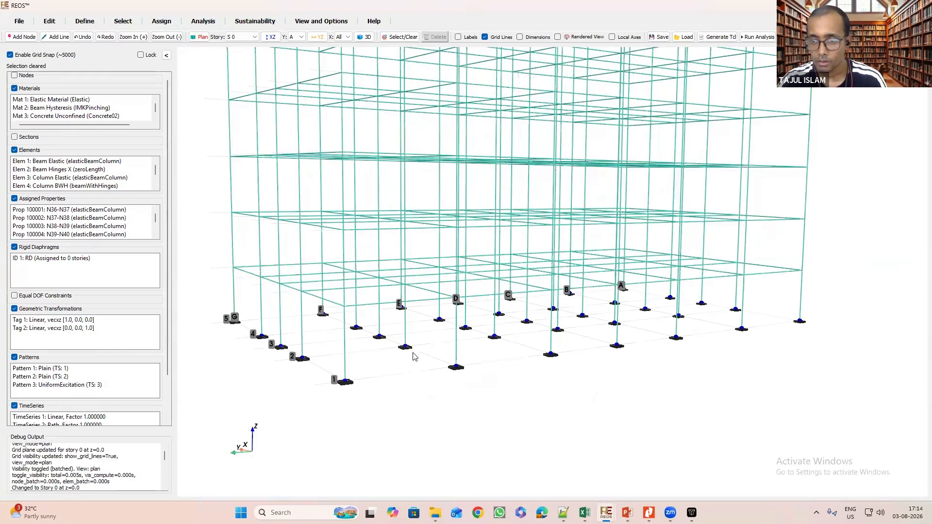
scroll(417, 384, "down", 2)
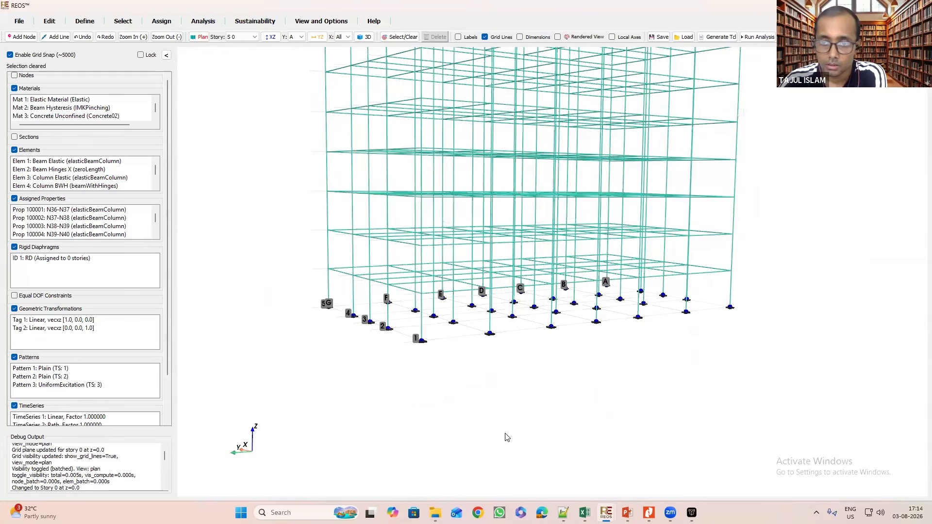
scroll(350, 268, "down", 2)
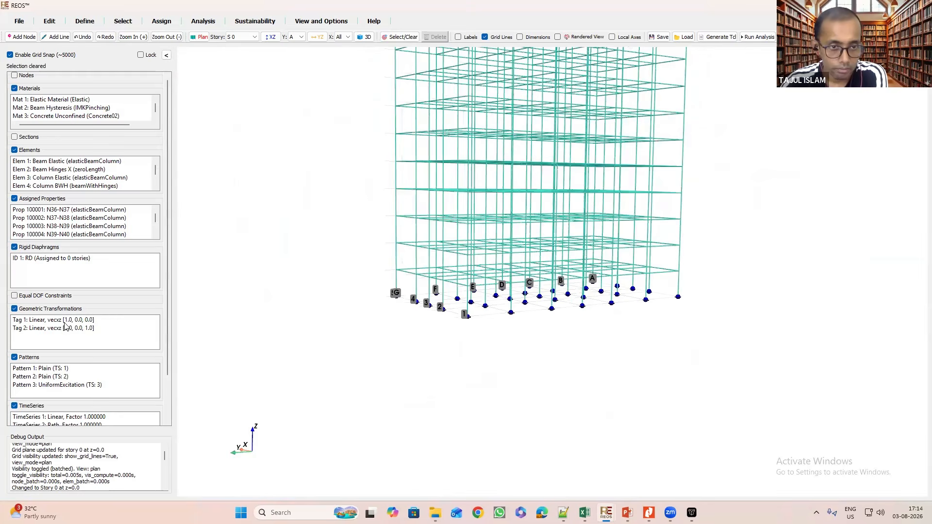
scroll(74, 318, "down", 3)
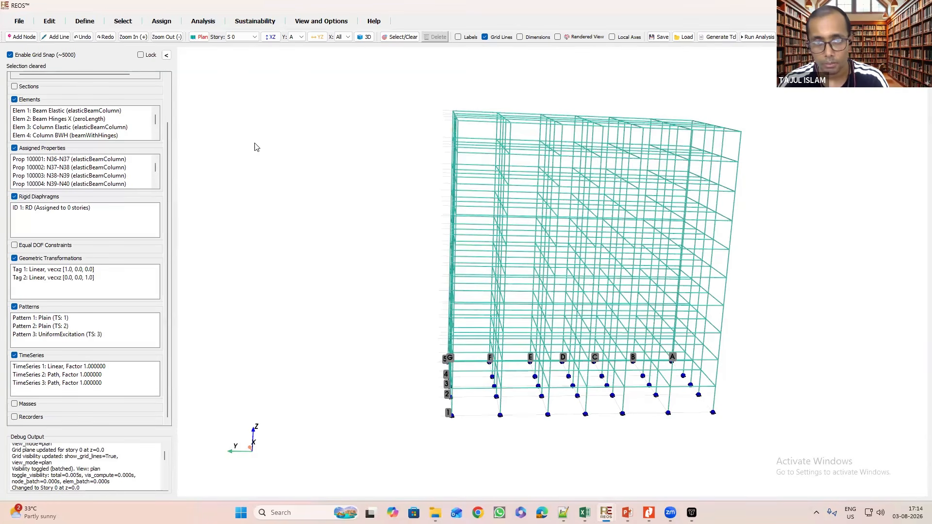
Select all beams in the frame.
left_click(120, 24)
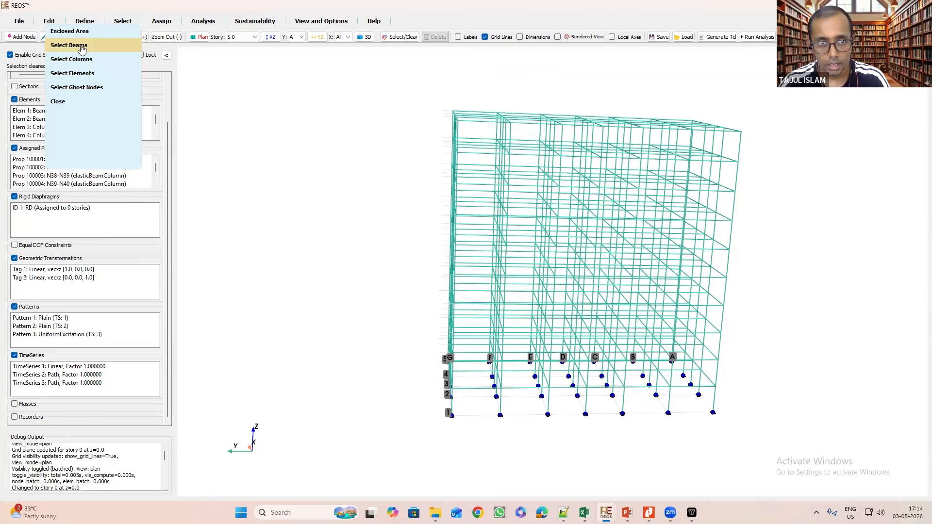
left_click(85, 48)
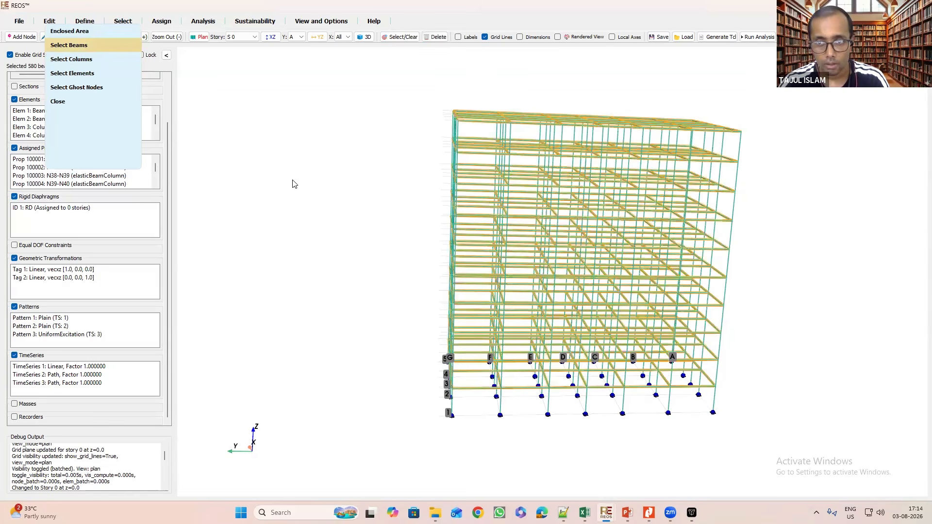
left_click(162, 24)
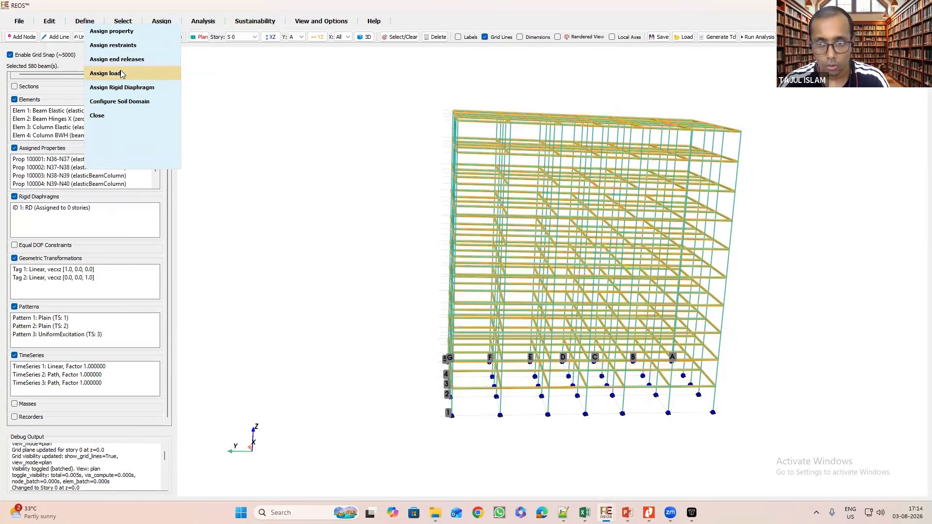
left_click(108, 73)
left_click(468, 205)
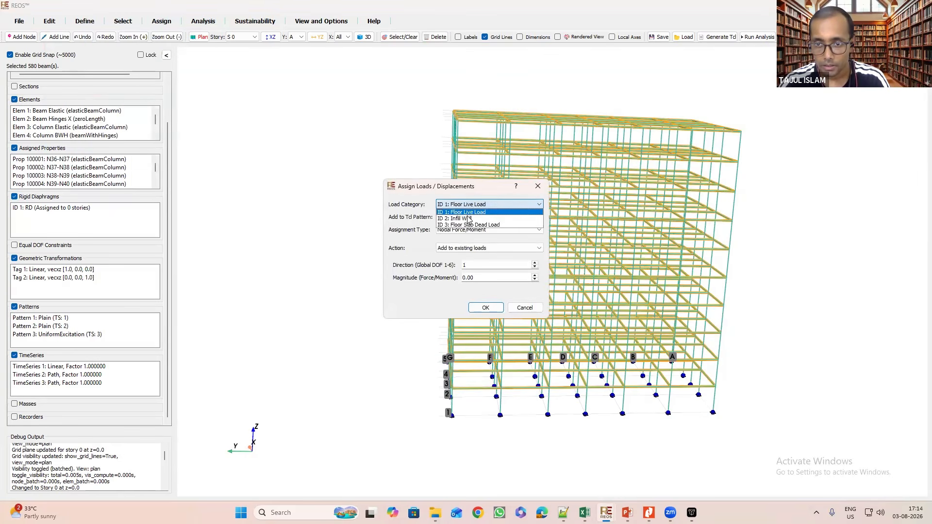
left_click(465, 219)
left_click(476, 216)
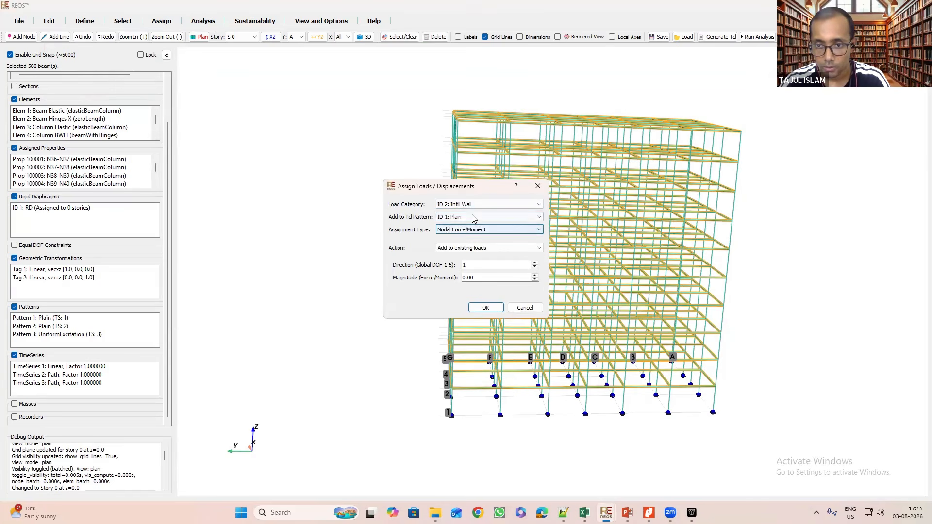
left_click(478, 220)
left_click(478, 219)
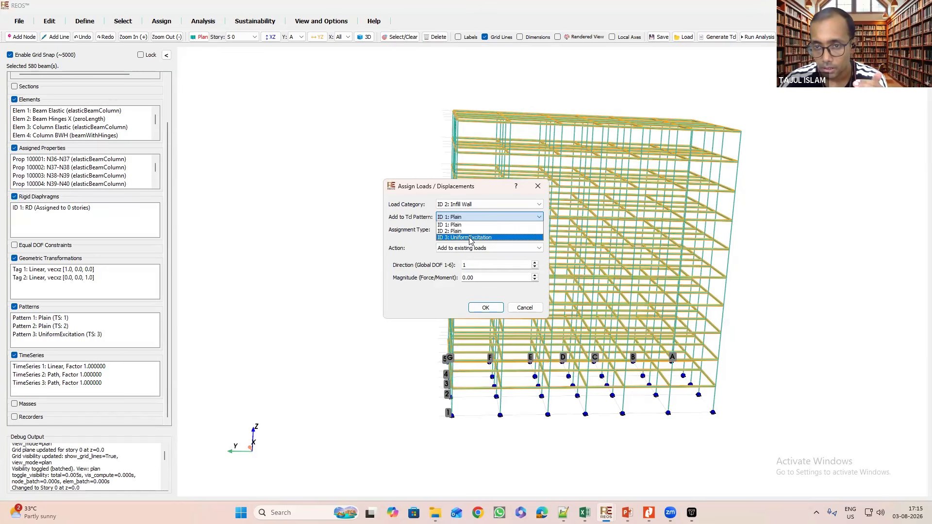
left_click(449, 225)
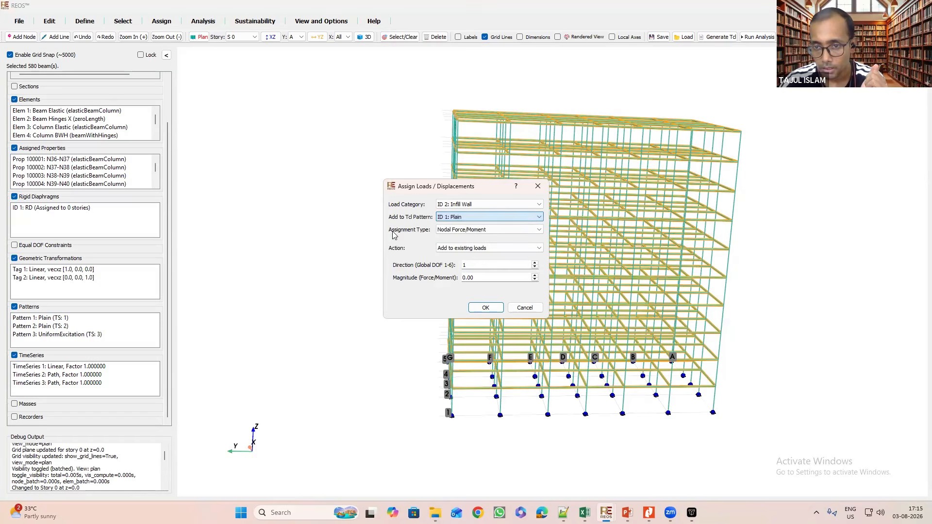
left_click(468, 230)
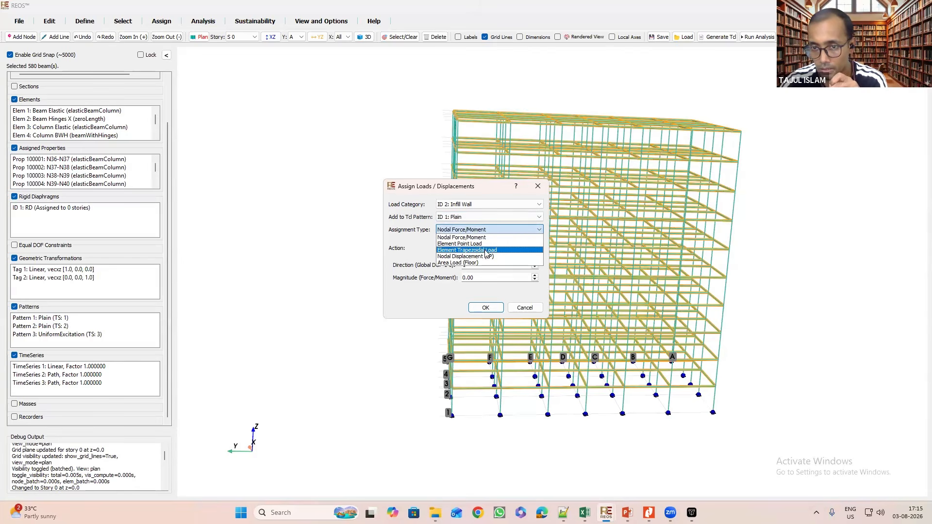
left_click(486, 250)
left_click(483, 248)
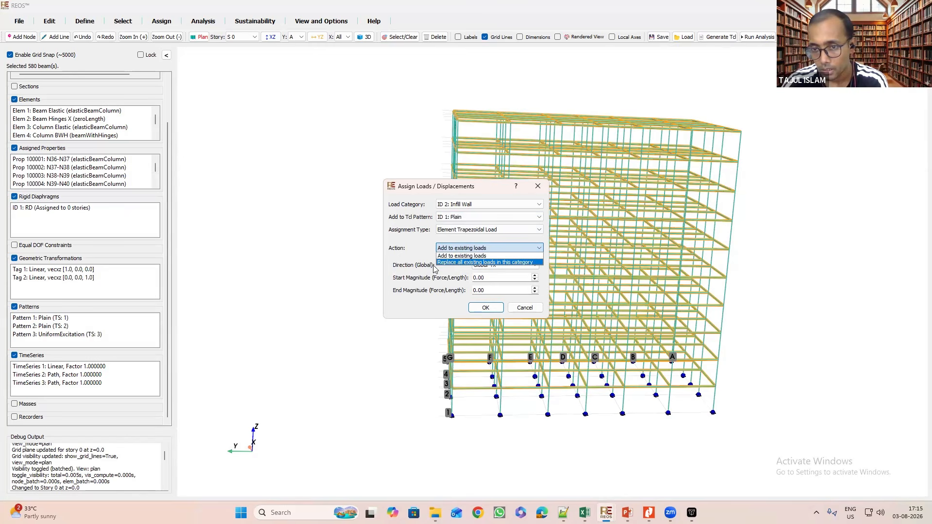
left_click(458, 262)
left_click(503, 266)
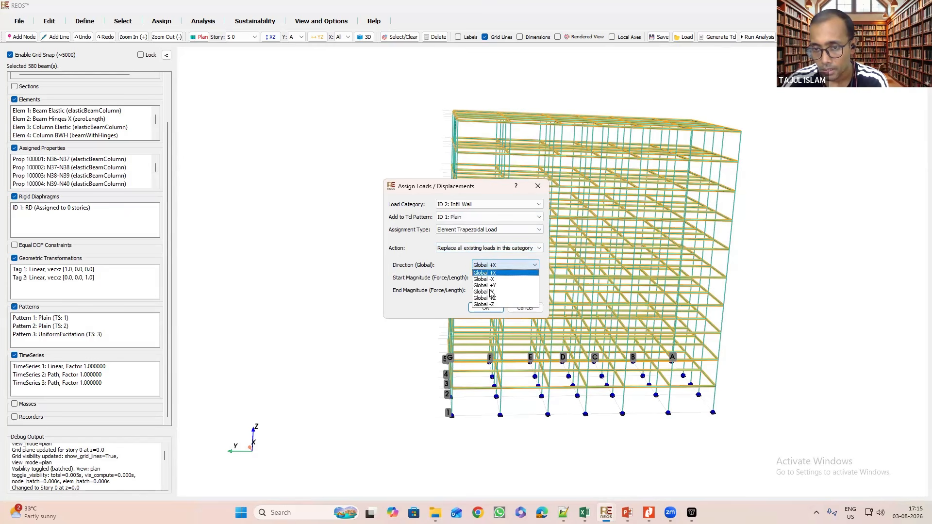
left_click(490, 311)
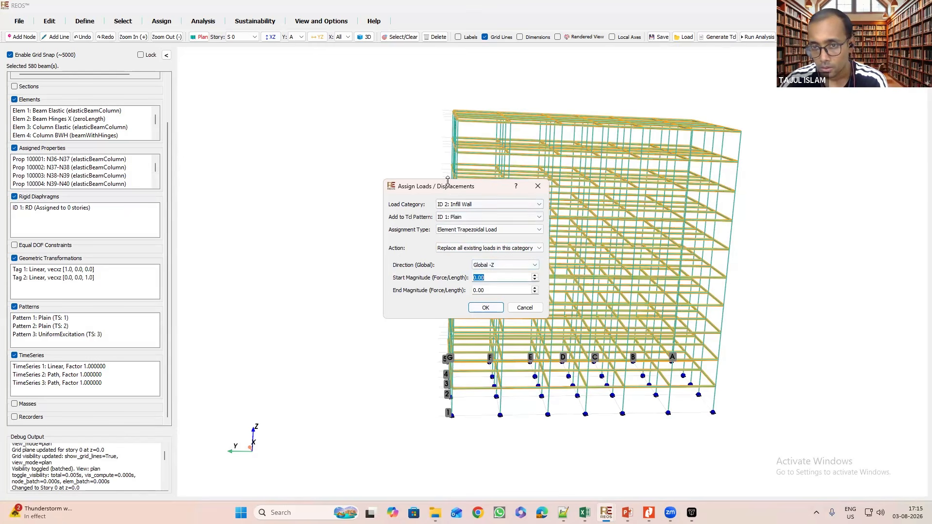
left_click_drag(444, 188, 286, 93)
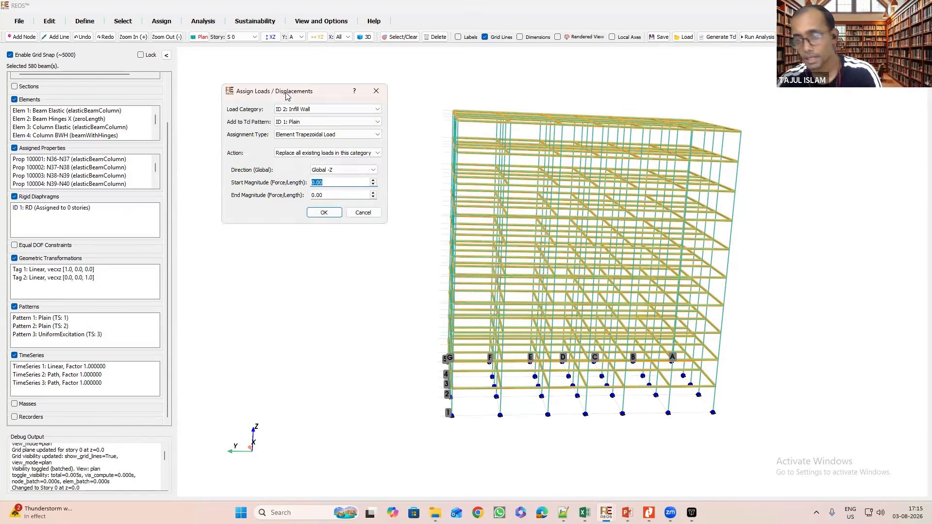
key("Escape")
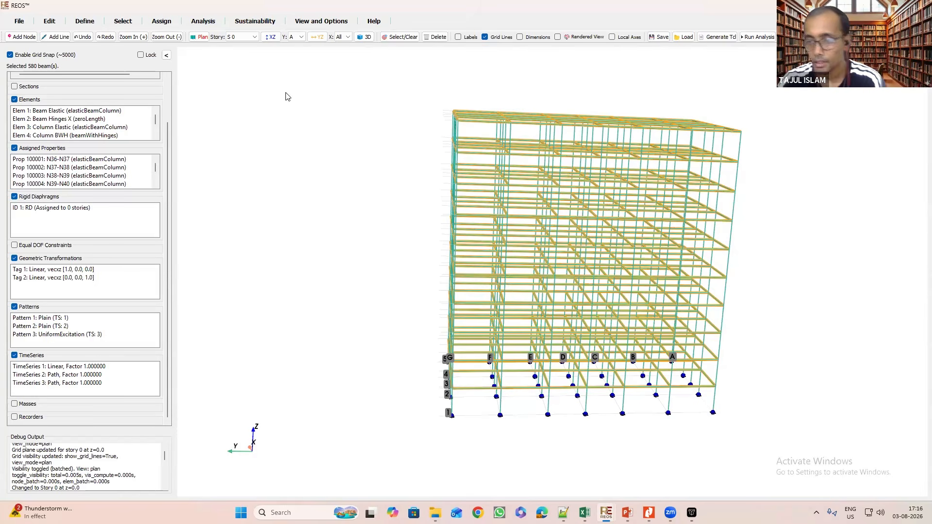
Set up an Element Trapezoidal Load in category Infill Wall and pattern ID 1: Plain, replacing all existing loads in this category.
left_click(162, 21)
left_click(125, 74)
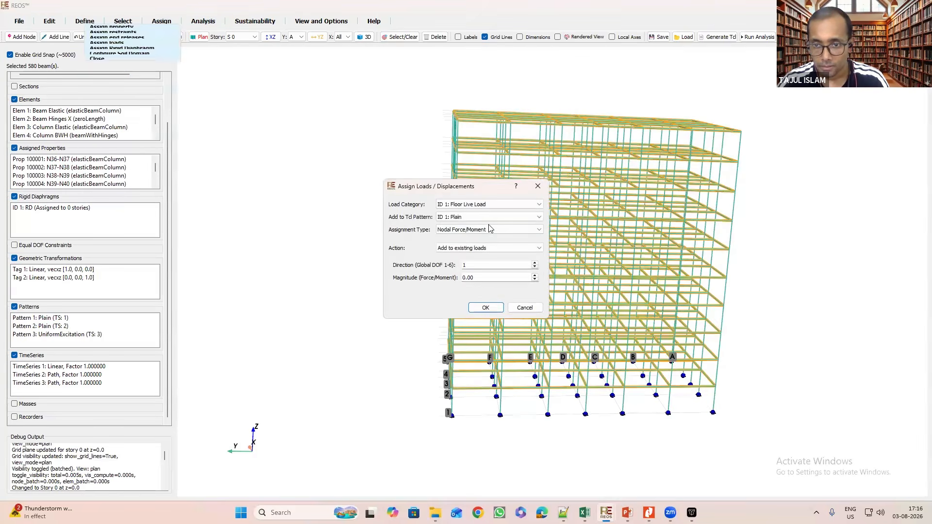
left_click(490, 204)
left_click(495, 219)
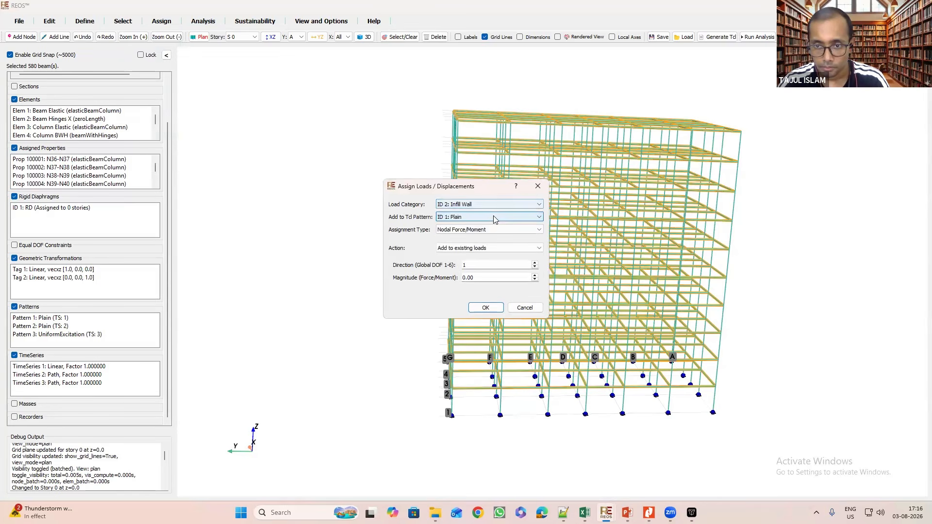
left_click(493, 217)
left_click(405, 237)
left_click(465, 233)
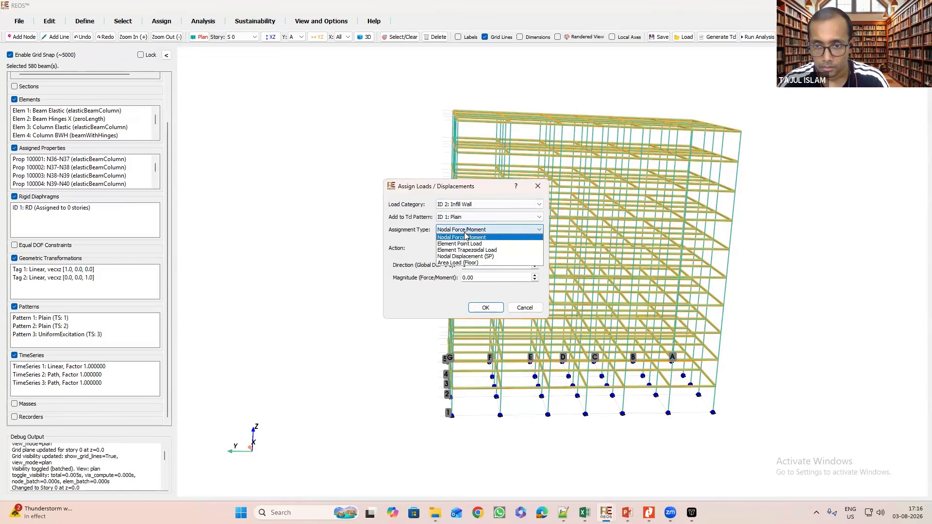
left_click(471, 250)
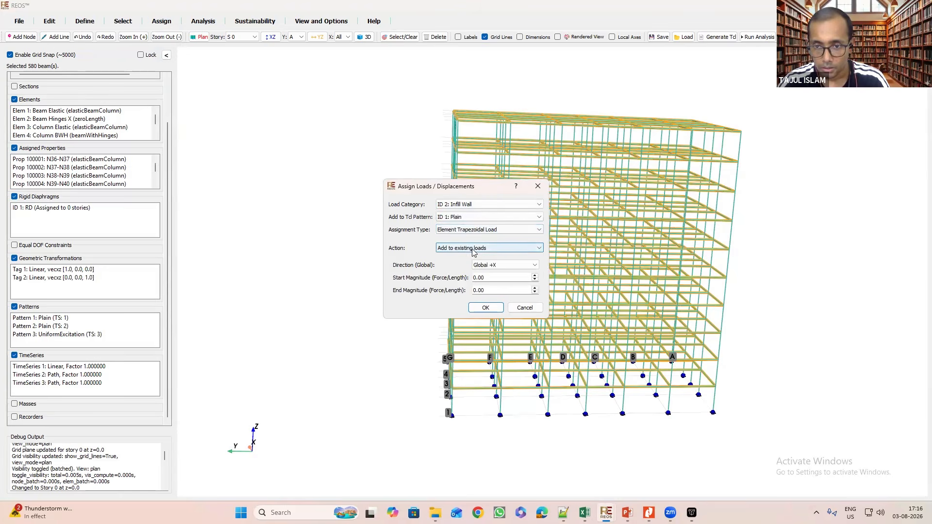
left_click(473, 248)
left_click(467, 263)
Assign the load to the selected beams in direction Global -Z with start and end magnitudes of 13.
left_click(500, 266)
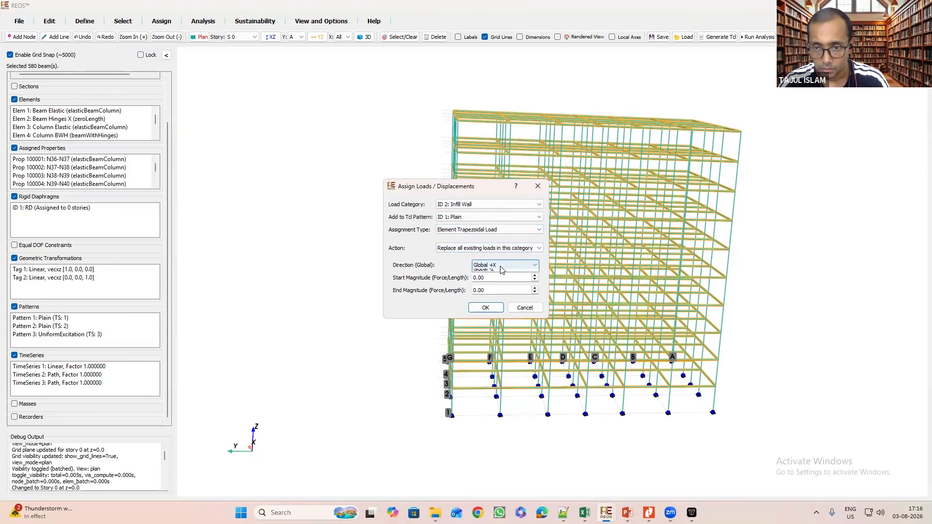
left_click(498, 307)
key("Tab")
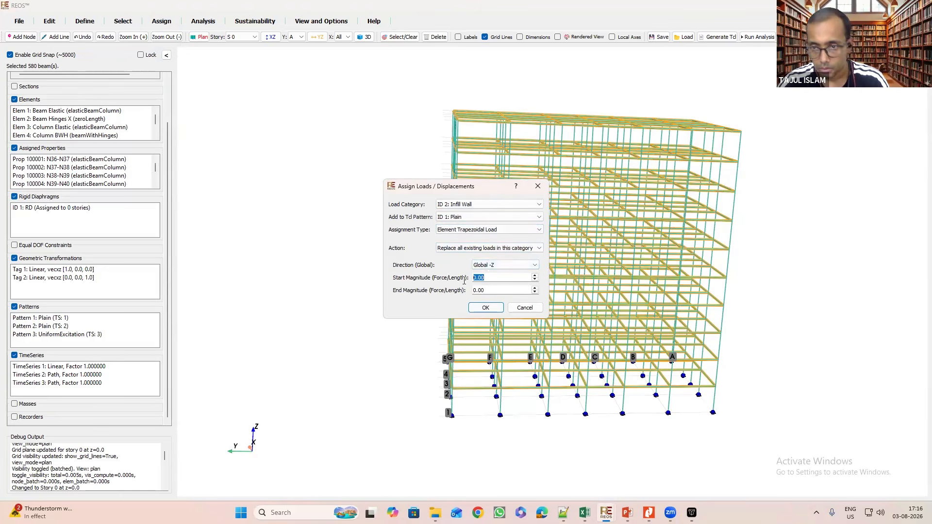
type("13")
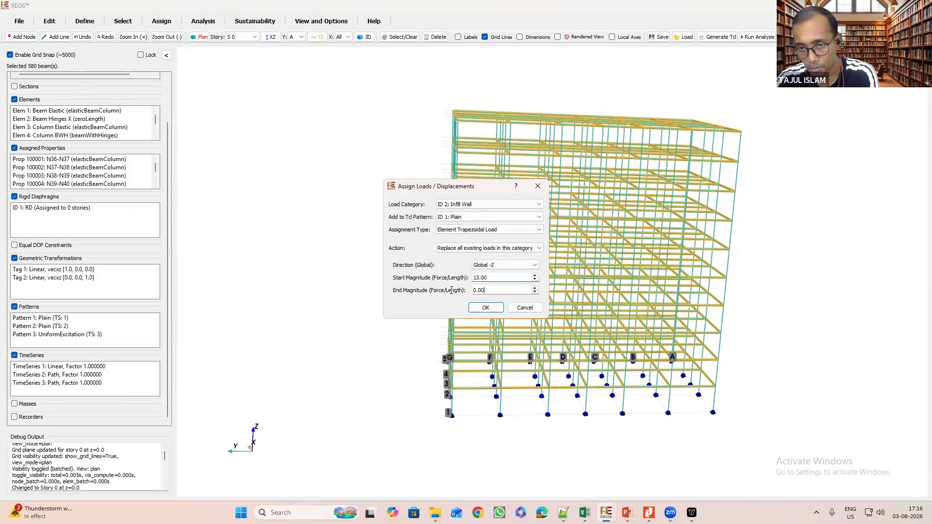
key("ctrl+a")
type("13")
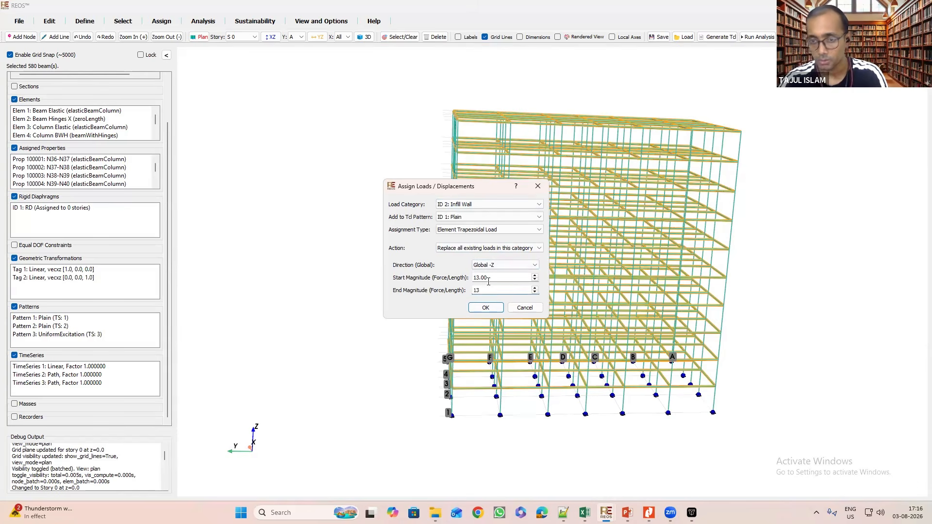
left_click(485, 309)
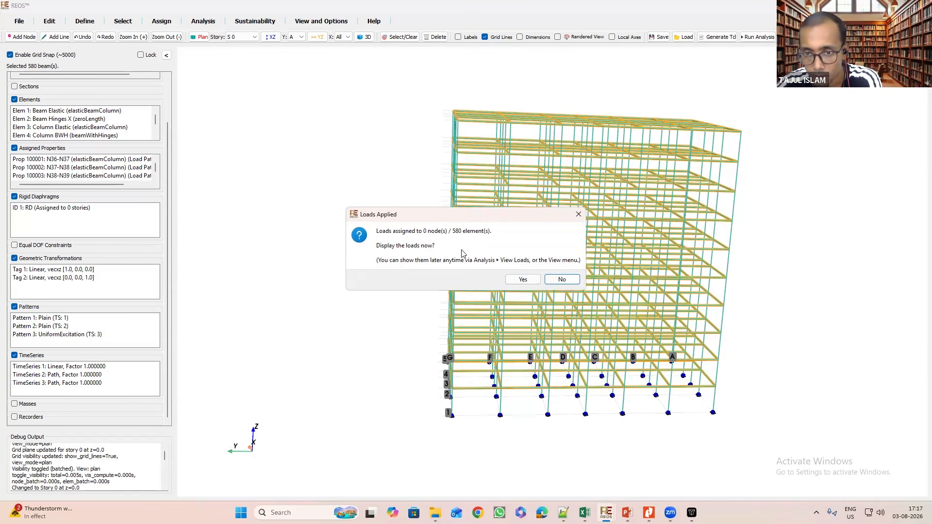
Display the assigned infill wall loads and inspect them on the whole frame.
left_click(514, 280)
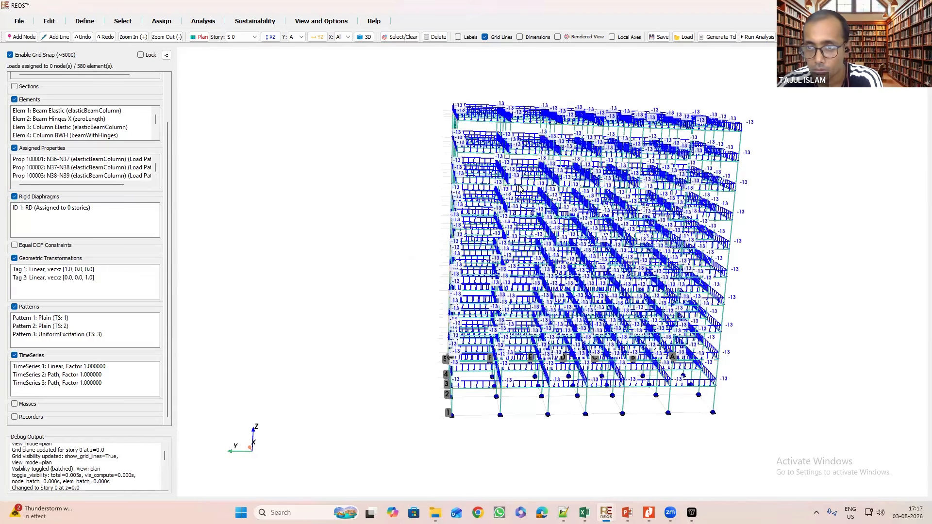
scroll(356, 186, "up", 1)
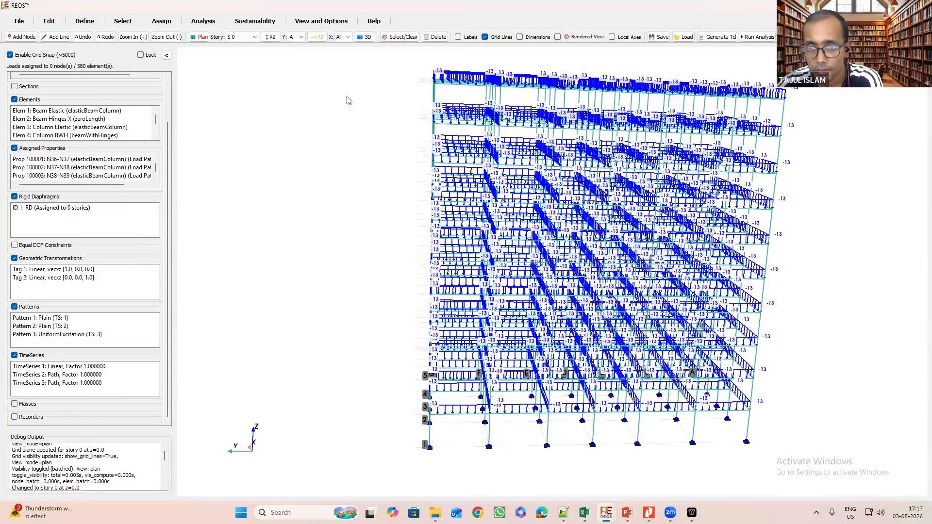
scroll(232, 39, "up", 1)
scroll(234, 39, "down", 3)
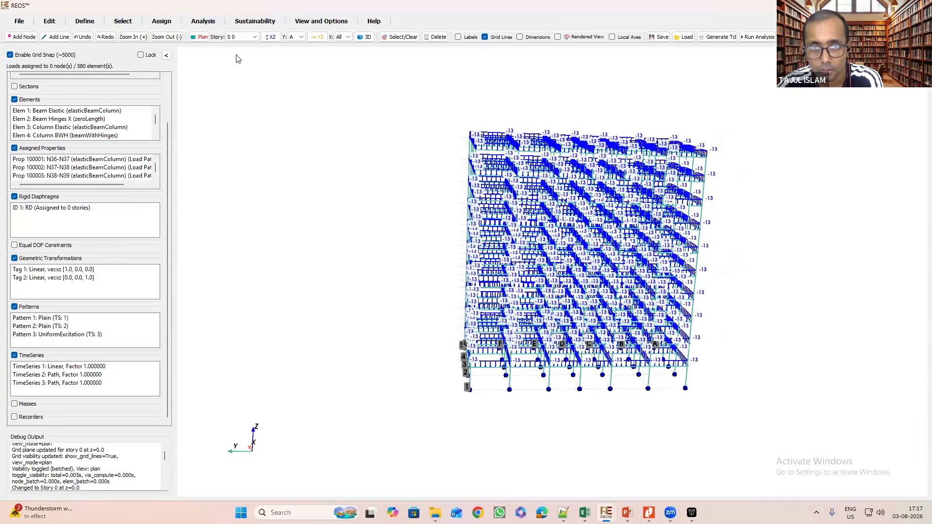
left_click_drag(237, 53, 236, 60)
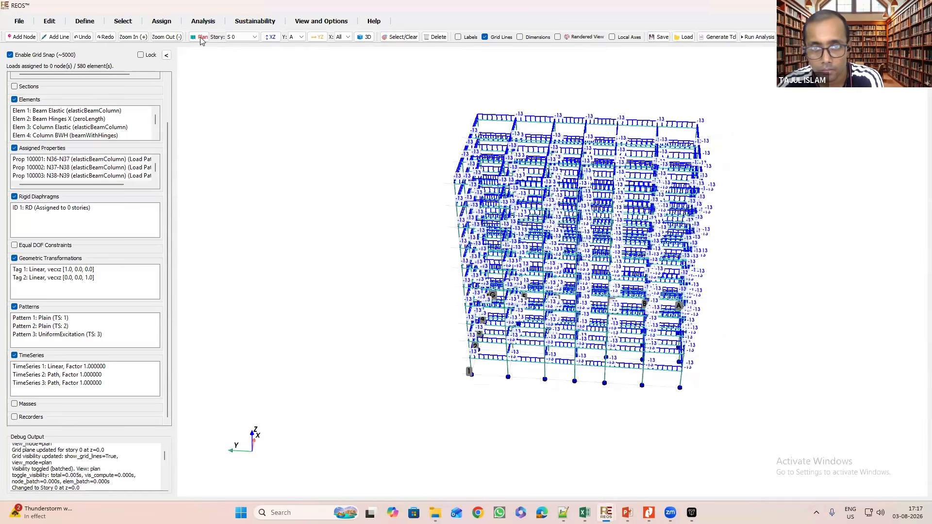
Isolate story S 2 in plan and examine the distributed loads on its beams from an oblique angle.
left_click(202, 39)
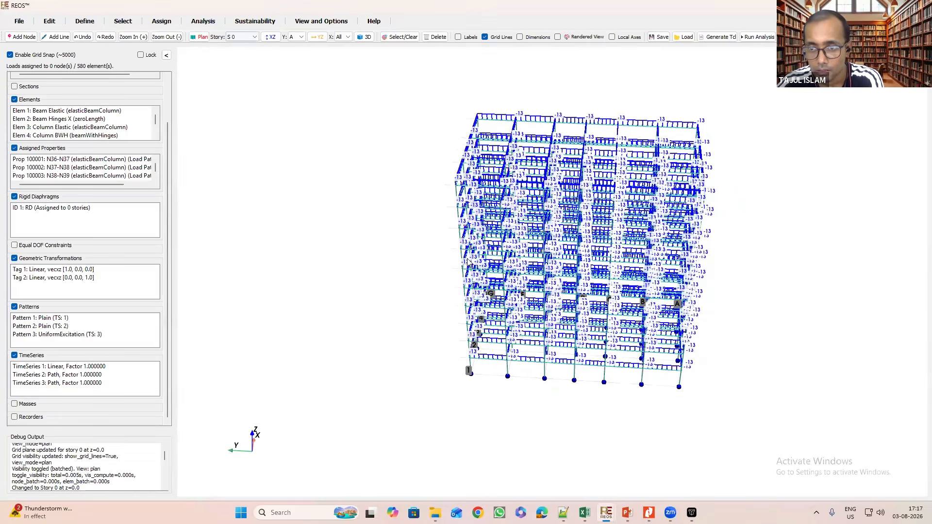
left_click(254, 37)
left_click(239, 56)
left_click_drag(433, 425, 578, 308)
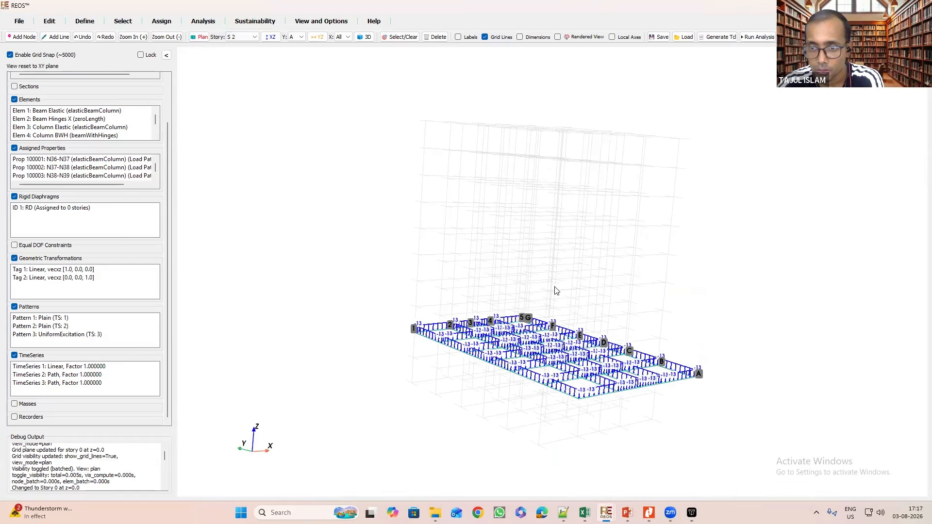
scroll(627, 301, "up", 4)
middle_click_drag(561, 485, 536, 304)
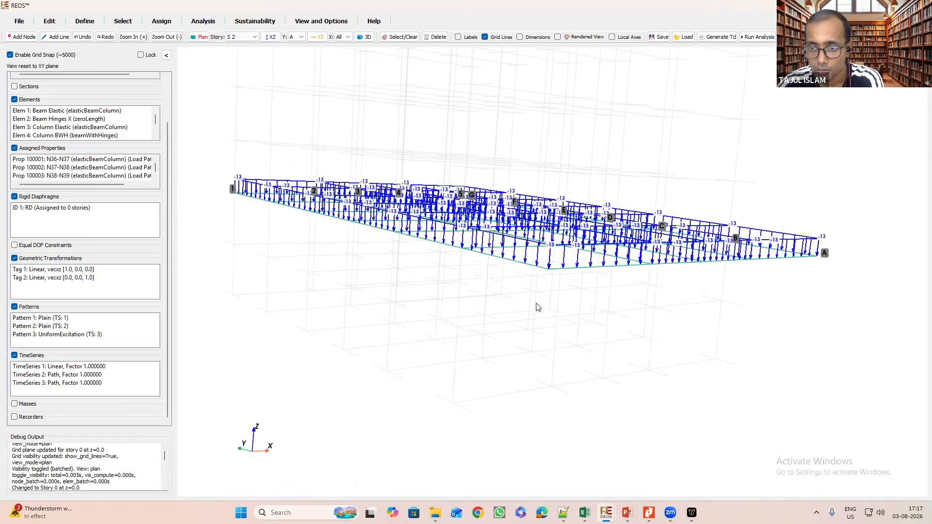
left_click_drag(551, 303, 410, 272)
scroll(477, 273, "up", 4)
left_click_drag(549, 291, 559, 313)
scroll(527, 312, "down", 3)
scroll(360, 73, "down", 1)
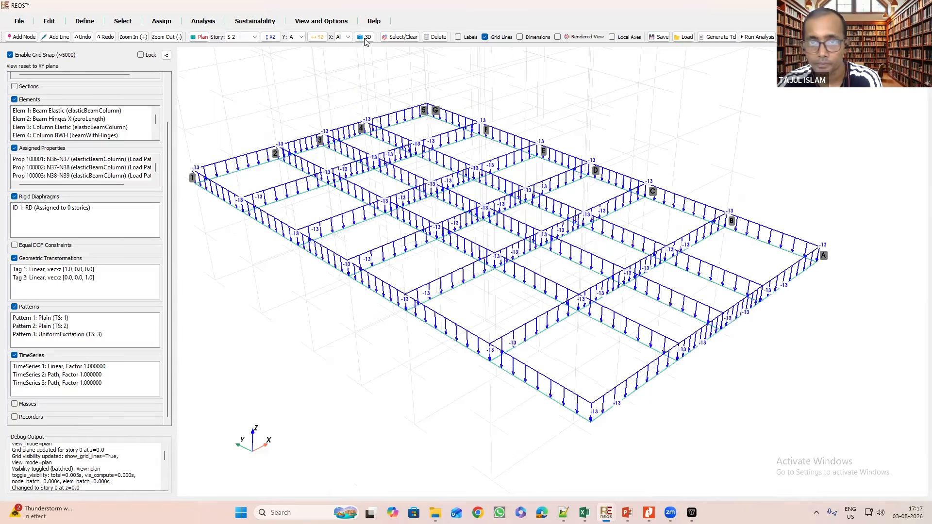
Return to the 3D view of the whole frame and hide the displayed loads.
left_click(365, 38)
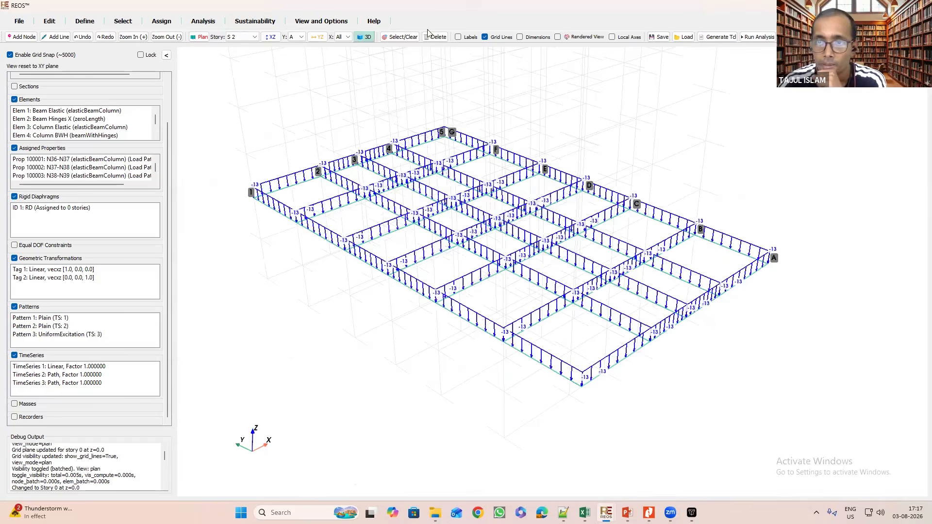
left_click(330, 23)
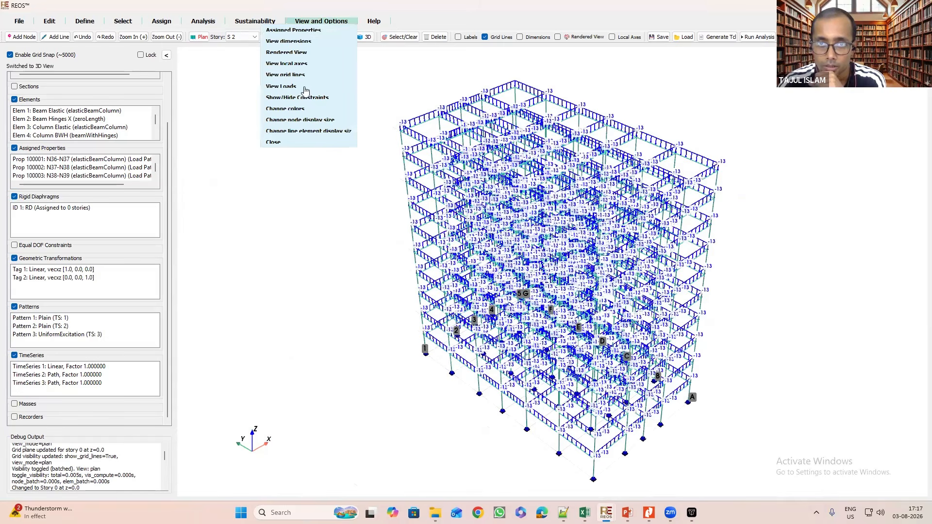
left_click(301, 94)
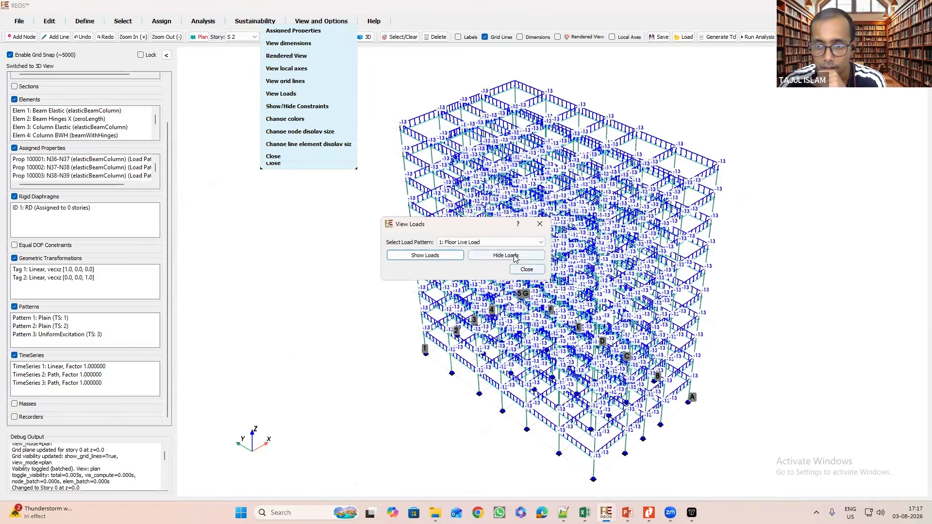
left_click(516, 257)
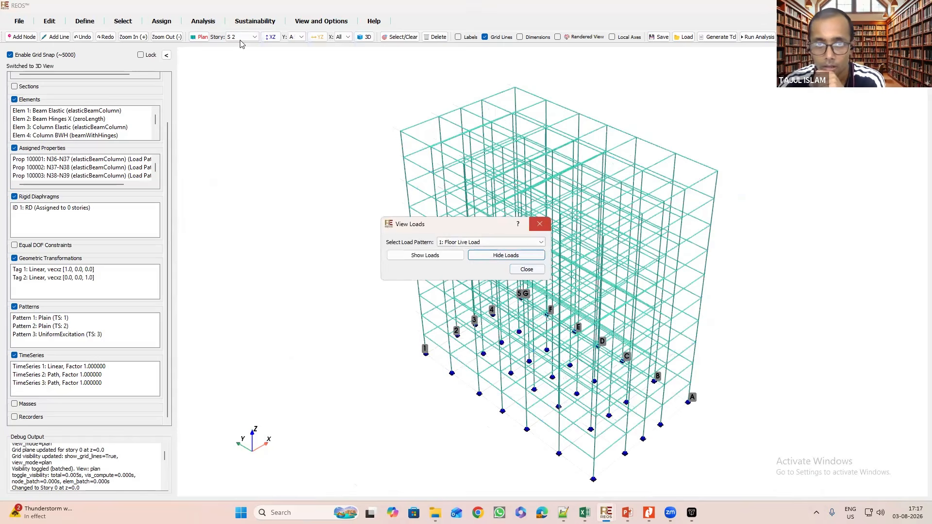
Show story S 1 in plan view and save the model.
left_click(237, 39)
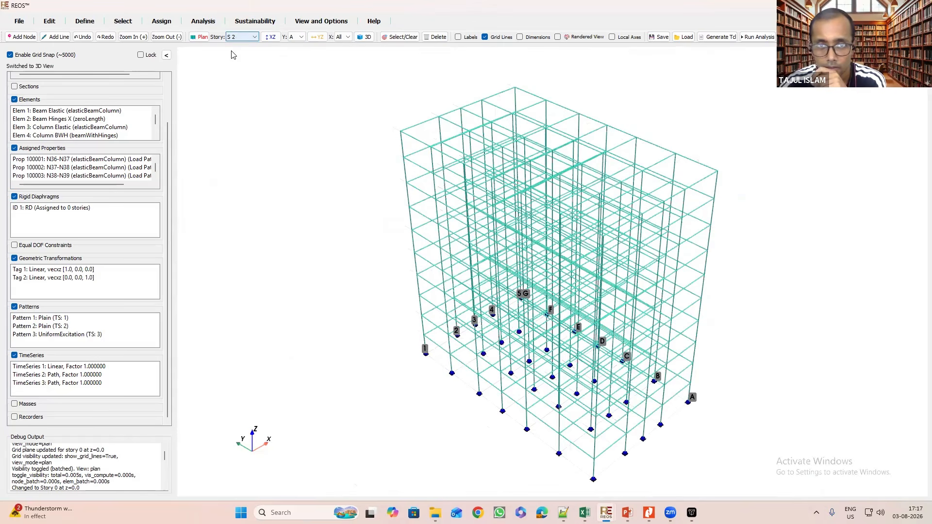
left_click(231, 51)
left_click(198, 36)
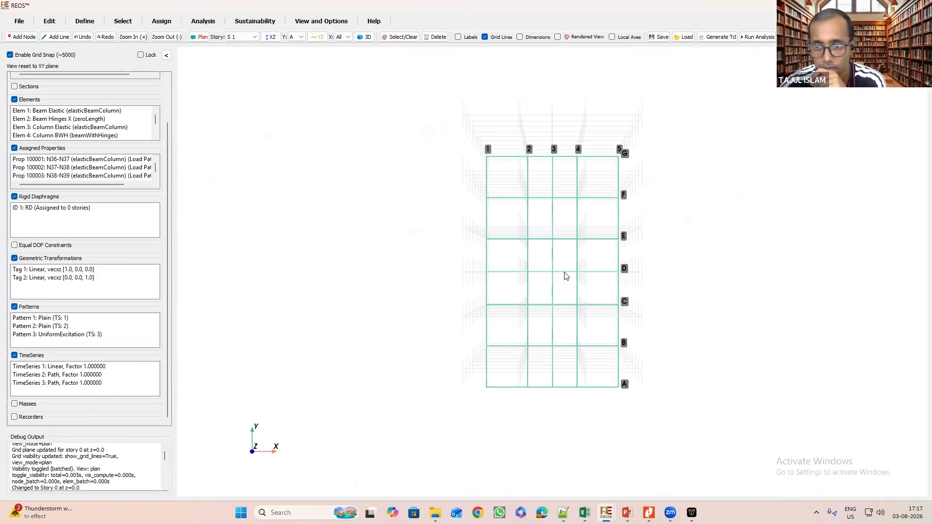
scroll(603, 157, "up", 2)
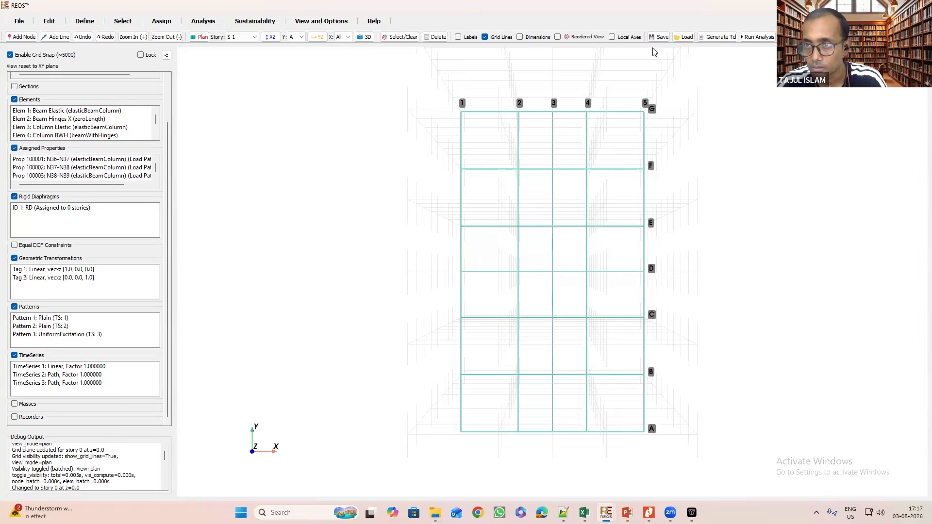
left_click(661, 37)
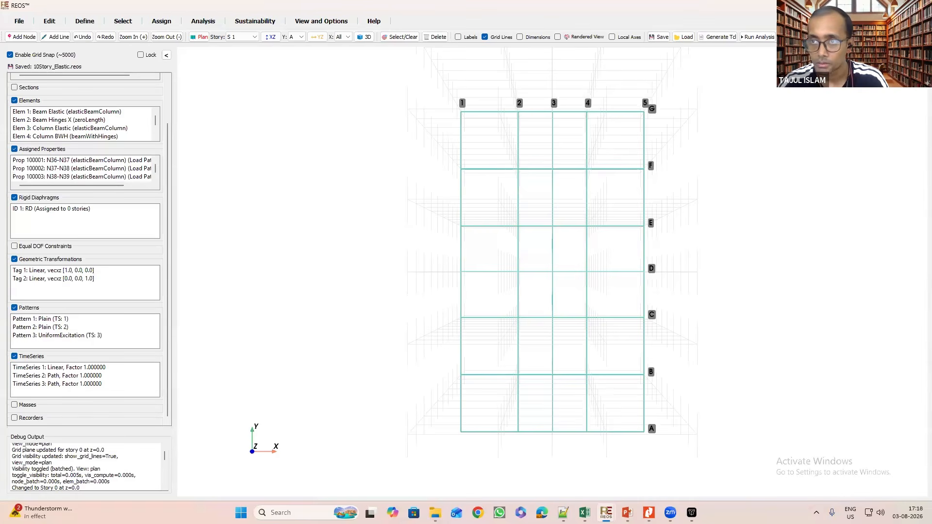
Switch to File Explorer, open 10Story_Elastic.reos from the Session 2 Demo folder, and show the maximized model in 3D.
key("alt+Tab")
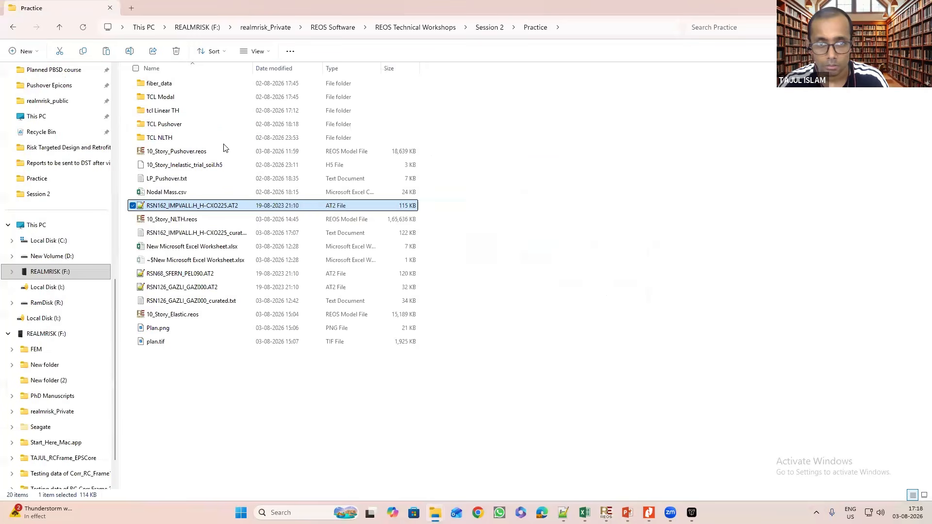
left_click(60, 27)
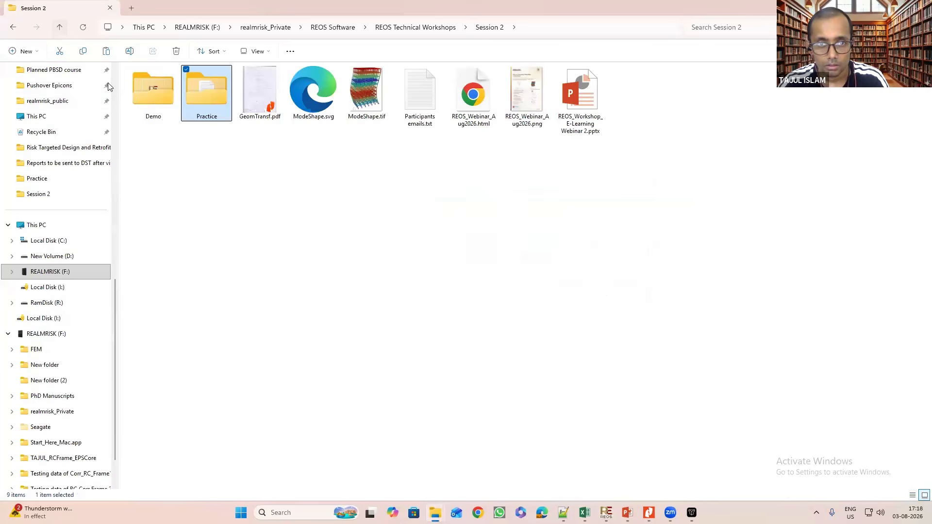
double_click(152, 92)
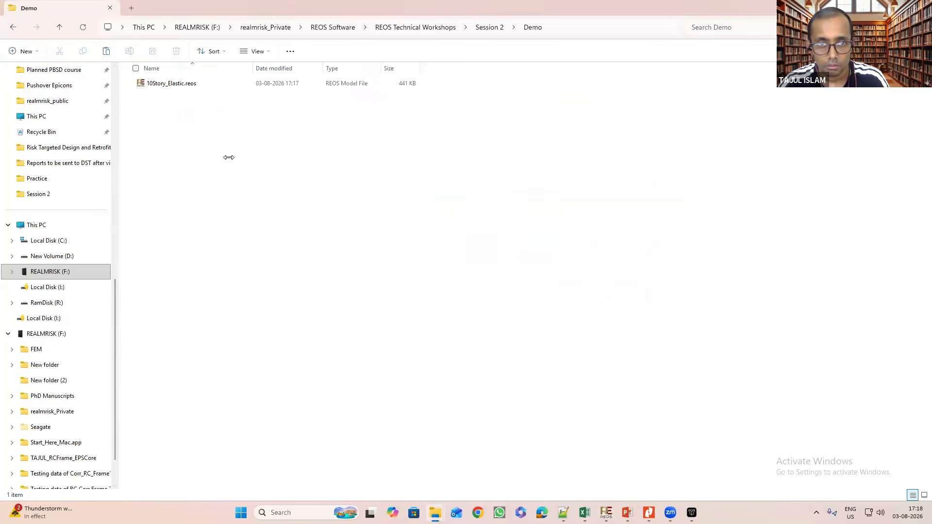
double_click(235, 86)
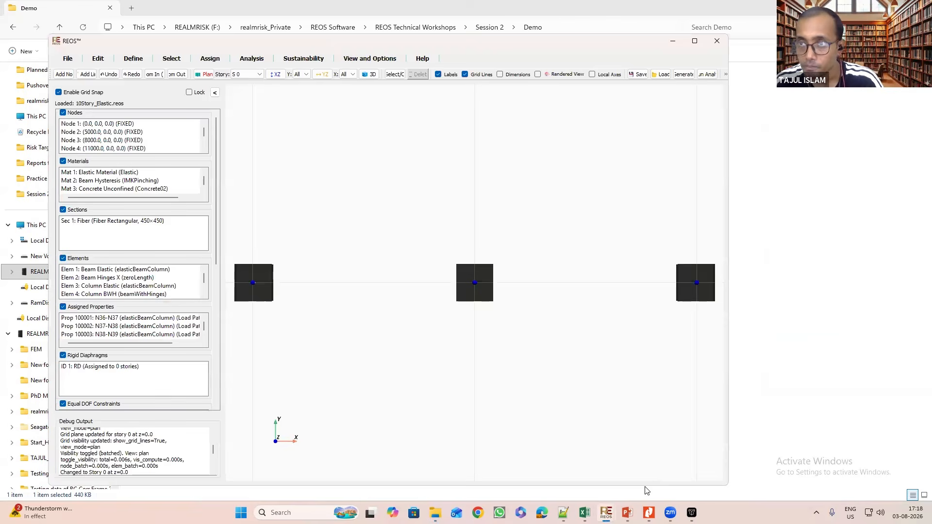
double_click(350, 45)
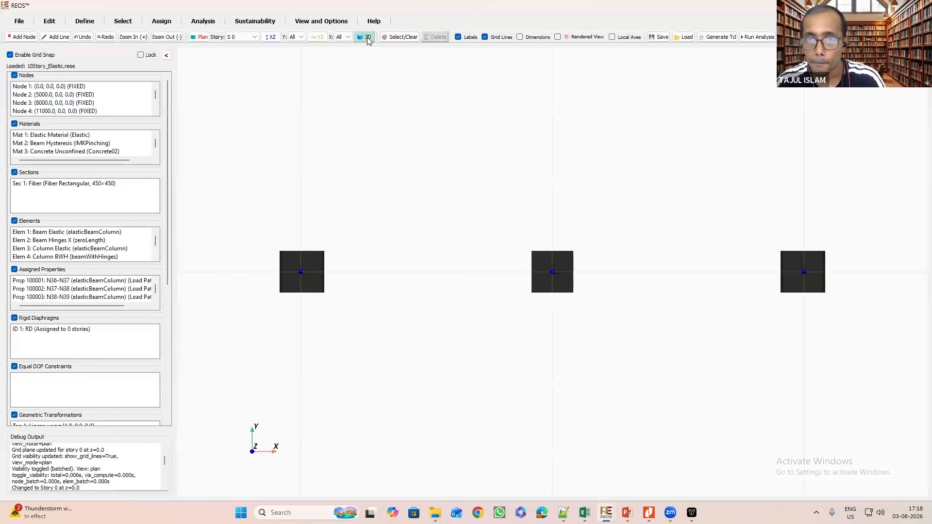
left_click(367, 38)
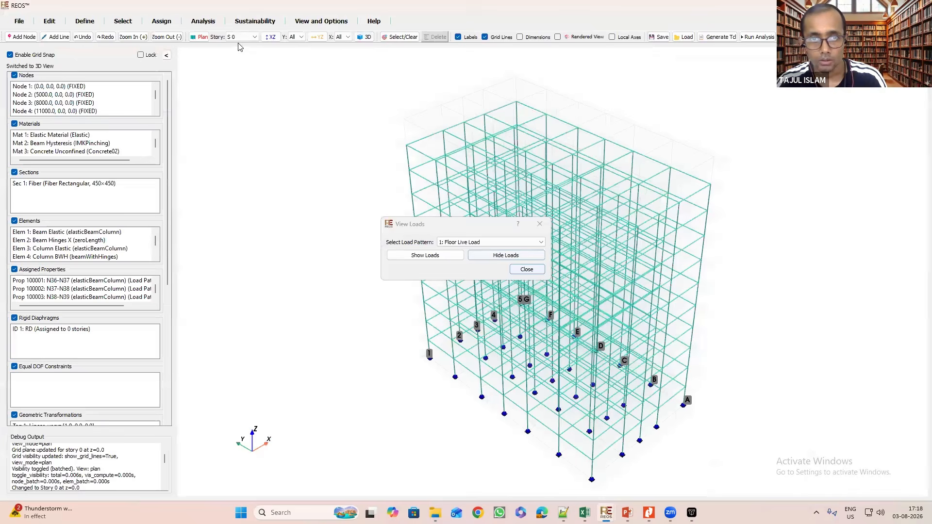
In the story S 1 plan, select every floor panel between grids 1–5 and A–G using Enclosed Area selection.
left_click(238, 38)
left_click(236, 51)
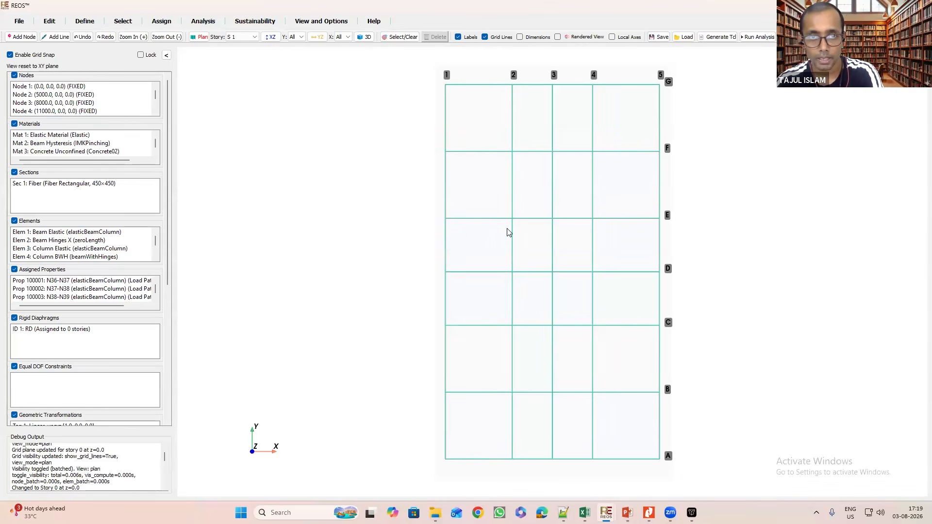
left_click(122, 22)
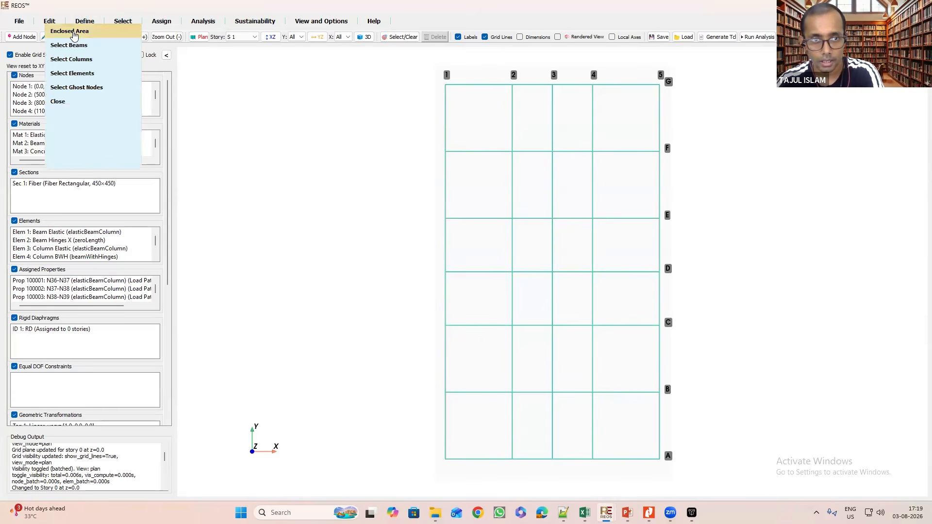
left_click(73, 32)
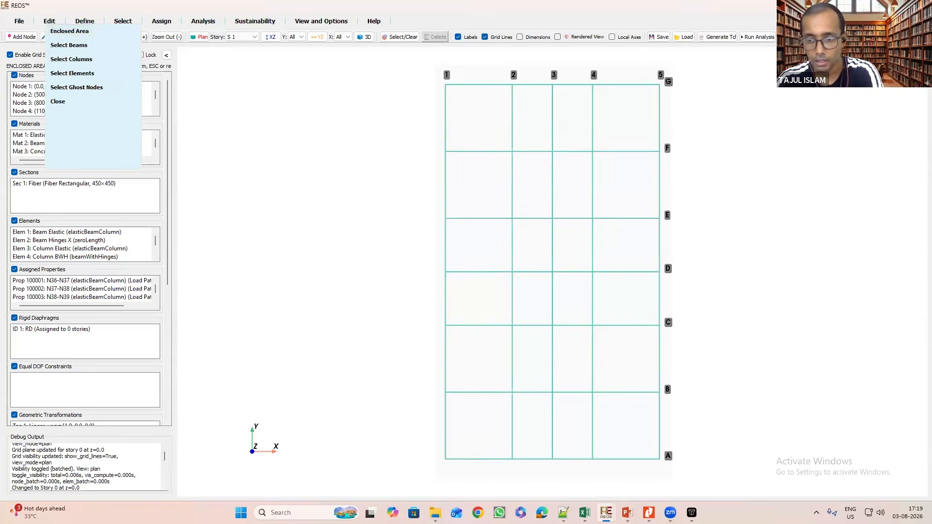
left_click(481, 429)
left_click(526, 434)
left_click(570, 429)
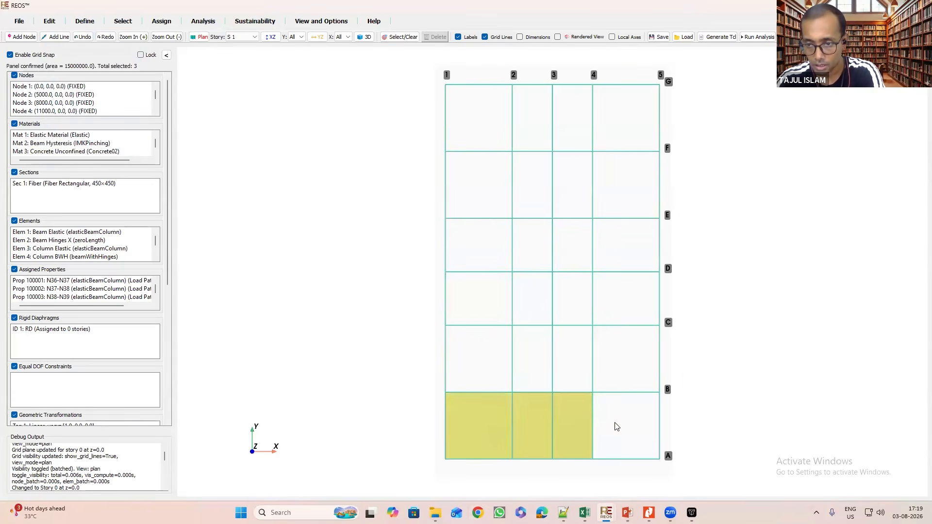
left_click(616, 427)
left_click(508, 358)
left_click(537, 358)
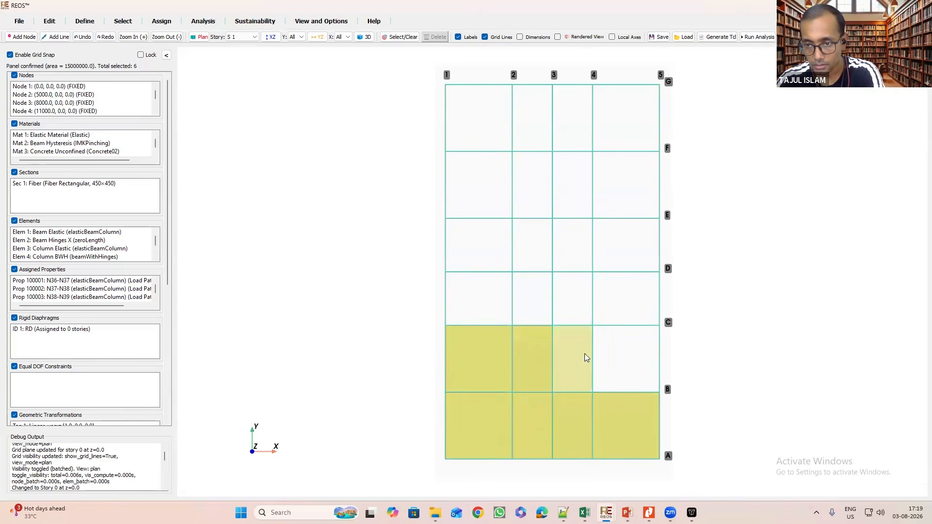
left_click(580, 358)
left_click(615, 346)
left_click(475, 297)
left_click(543, 298)
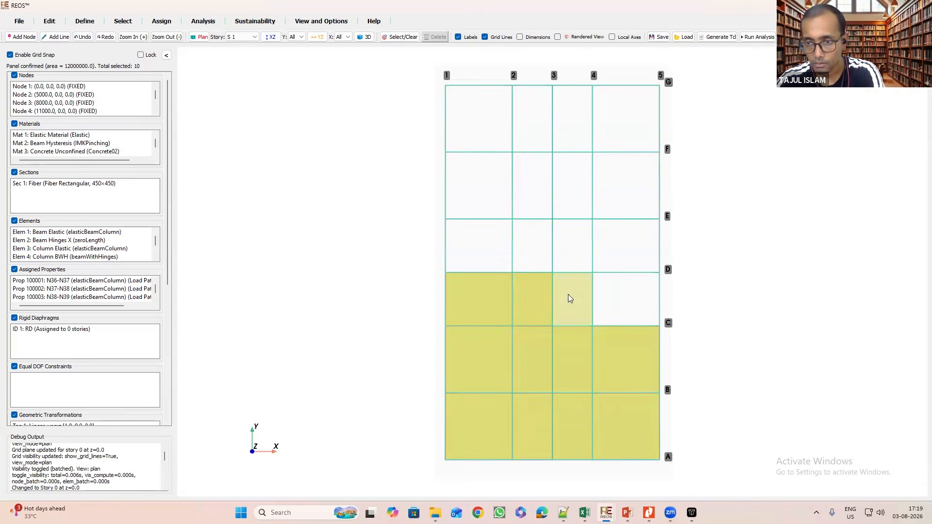
left_click(568, 298)
left_click(624, 296)
left_click(533, 255)
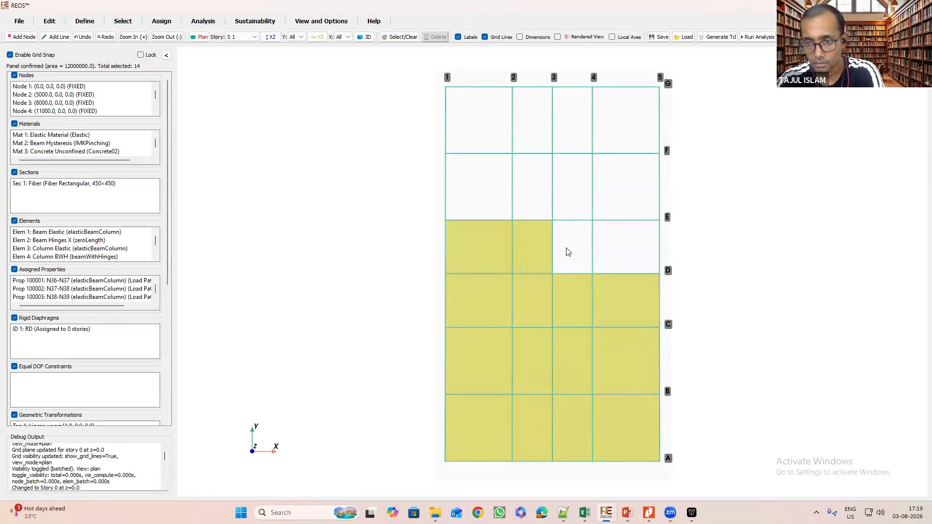
left_click(567, 250)
left_click(491, 191)
left_click(537, 194)
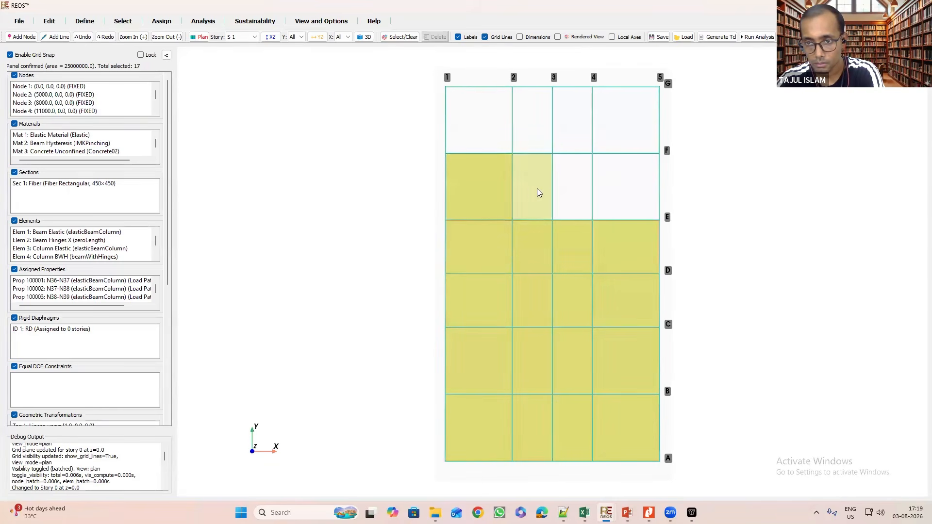
left_click(574, 192)
left_click(635, 189)
left_click(473, 123)
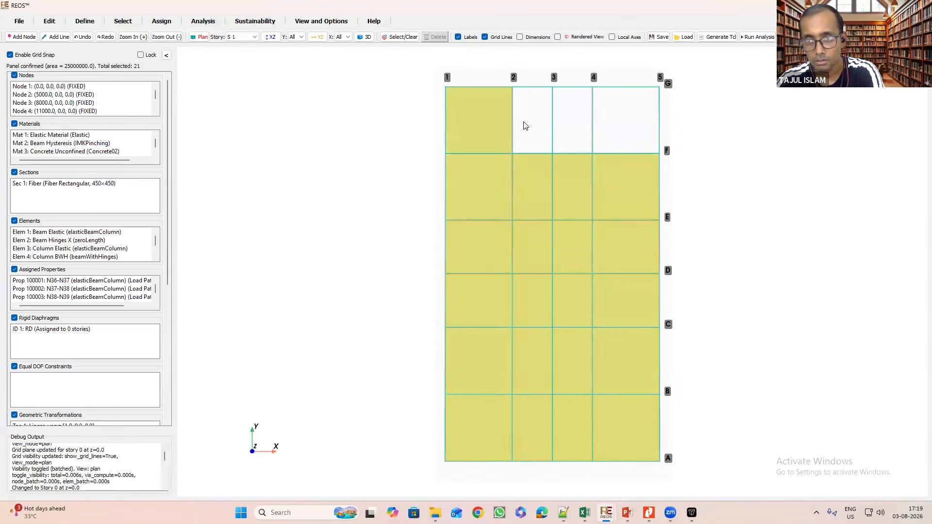
left_click(527, 124)
left_click(591, 123)
left_click(625, 123)
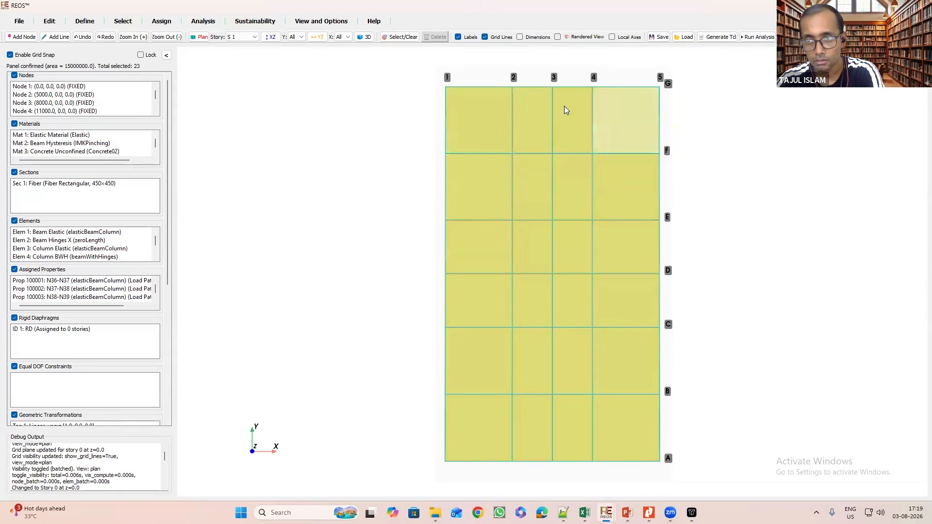
Switch to the story S 2 plan and add all of its floor panels between grids 1–5 and A–G to the selection.
left_click(245, 36)
left_click(235, 48)
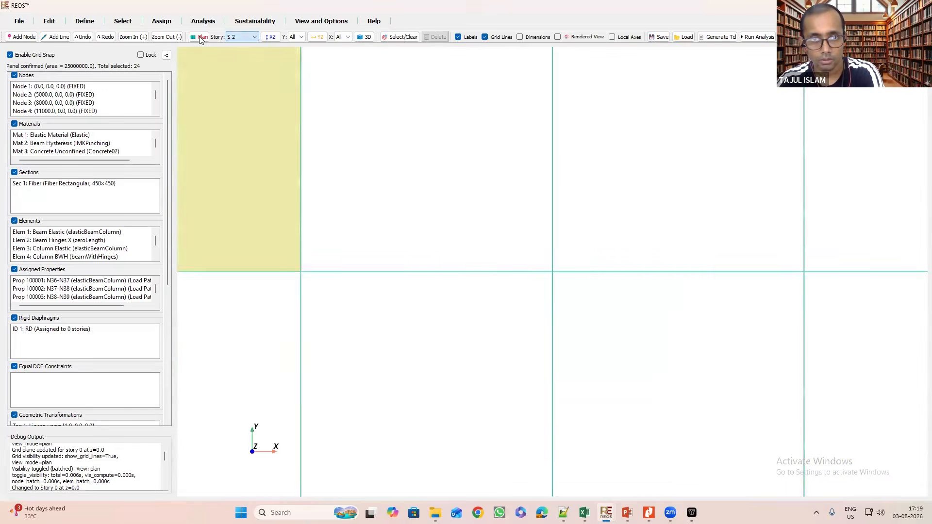
left_click(483, 421)
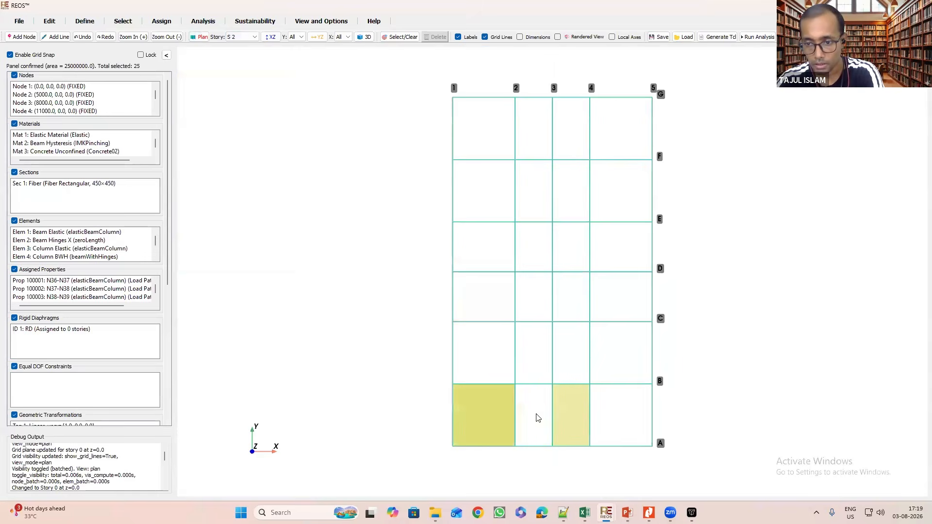
left_click(536, 415)
left_click(567, 422)
left_click(628, 418)
left_click(505, 358)
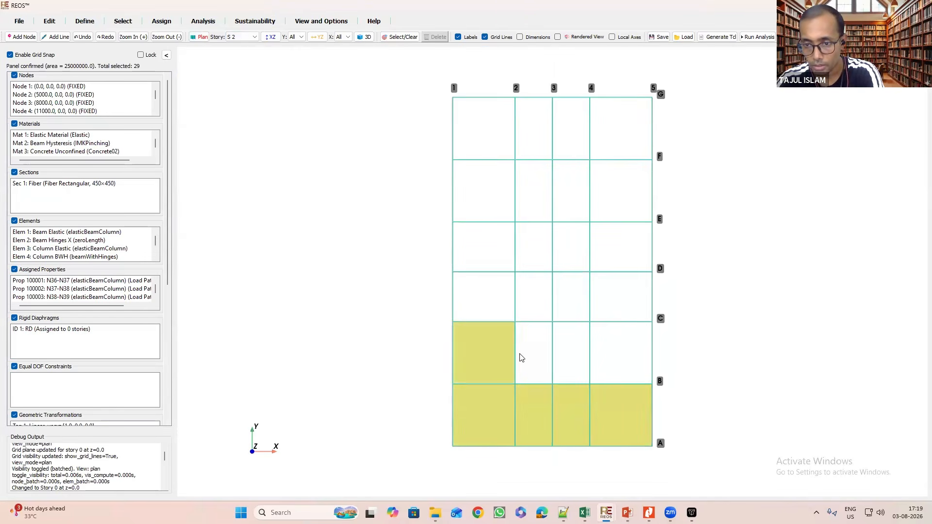
left_click(533, 361)
left_click(578, 356)
left_click(617, 358)
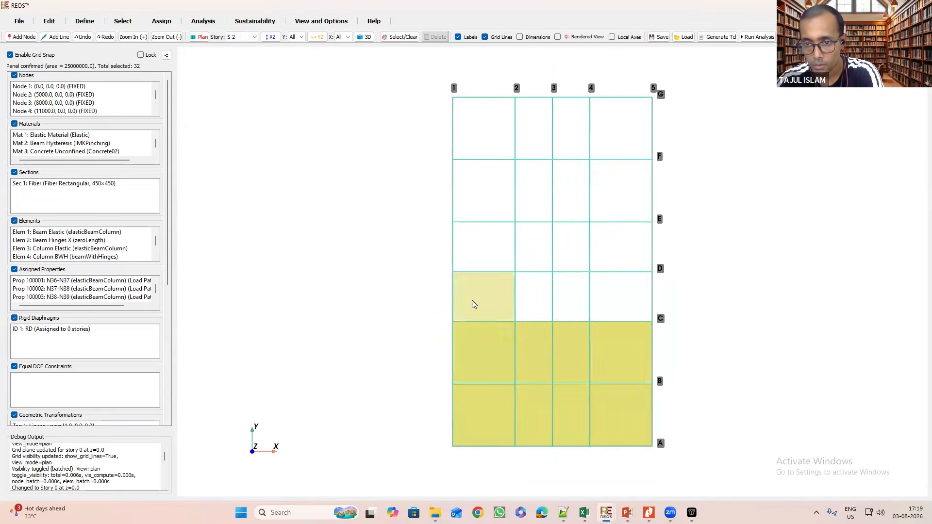
left_click(473, 303)
left_click(550, 303)
left_click(576, 304)
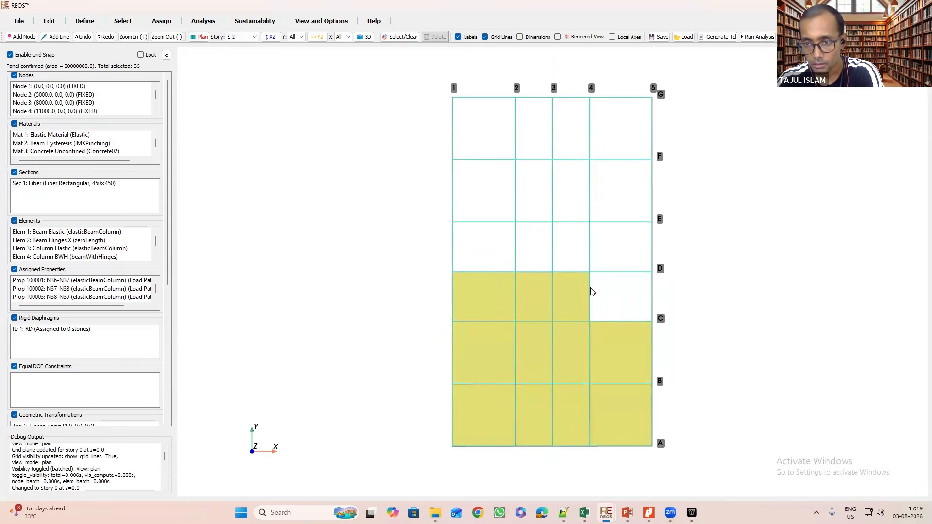
left_click(602, 295)
left_click(479, 249)
left_click(542, 255)
left_click(566, 249)
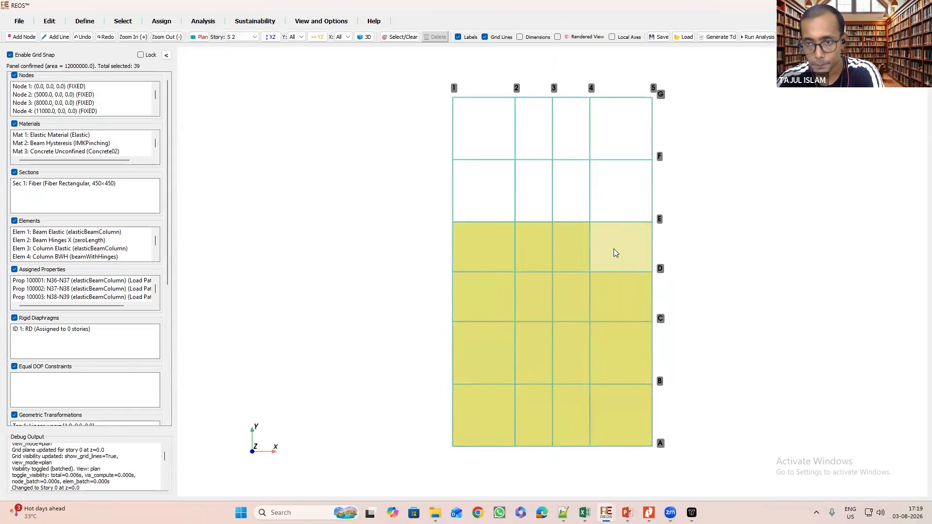
left_click(602, 247)
left_click(491, 192)
left_click(534, 197)
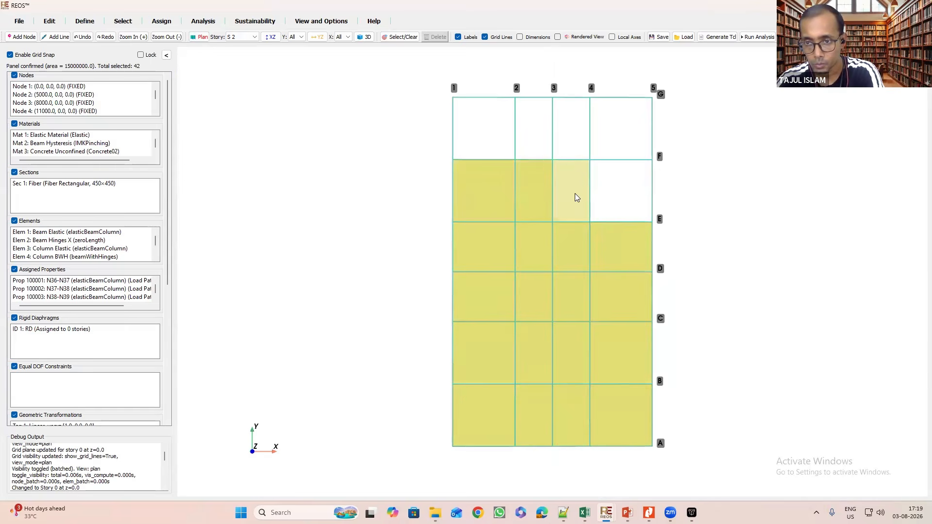
left_click(576, 197)
left_click(622, 197)
left_click(495, 141)
left_click(534, 139)
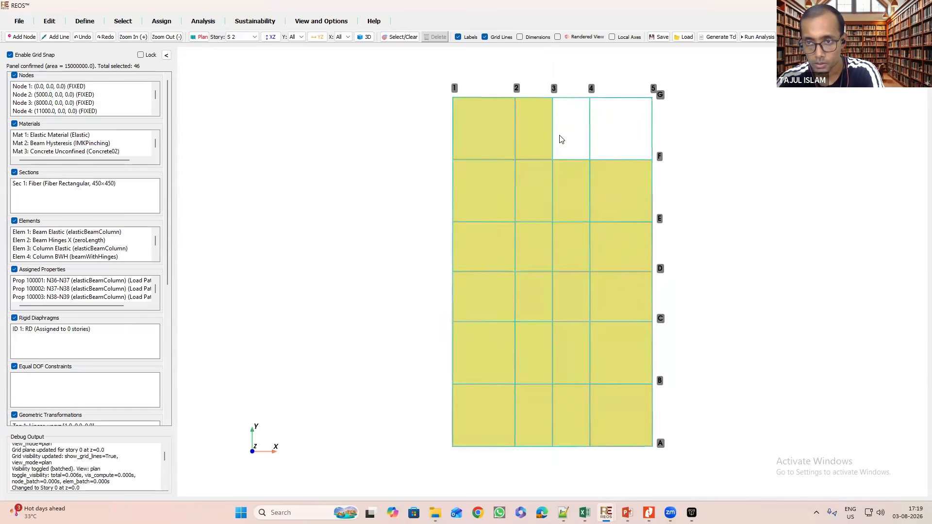
left_click(573, 140)
left_click(611, 137)
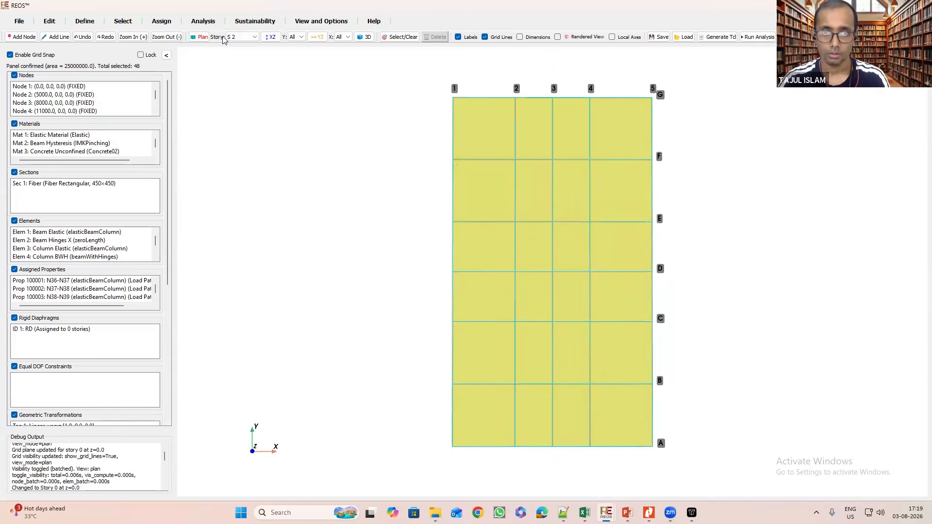
Start a floor area load assignment in the Floor Live Load category and Plain pattern, replacing all existing loads in this category.
left_click(162, 21)
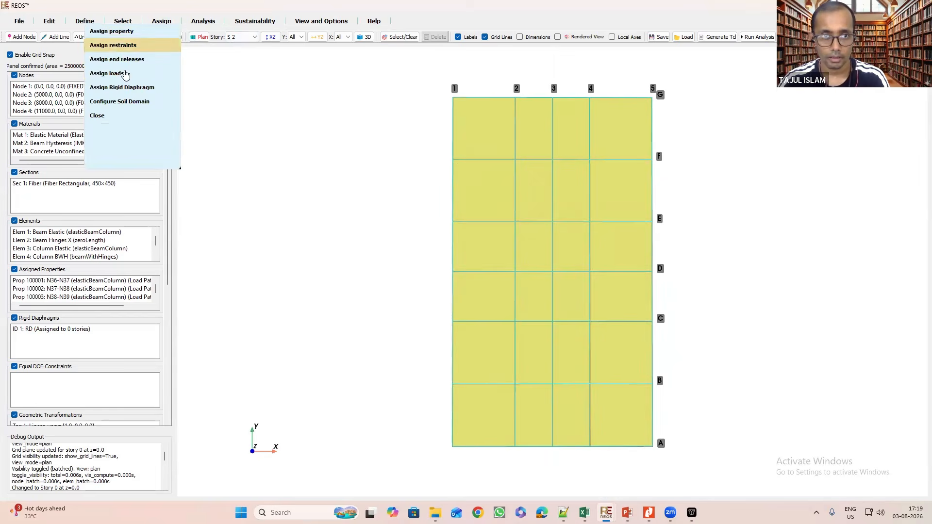
left_click(108, 73)
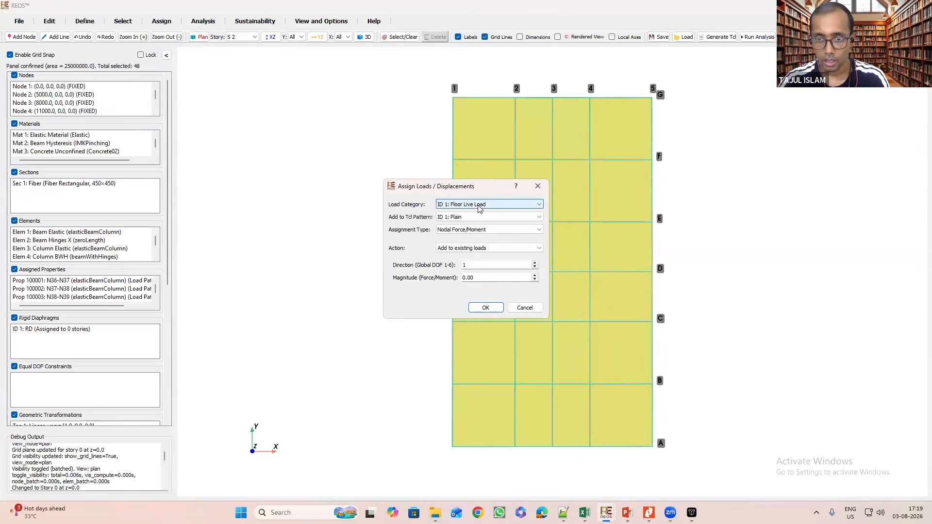
left_click(447, 218)
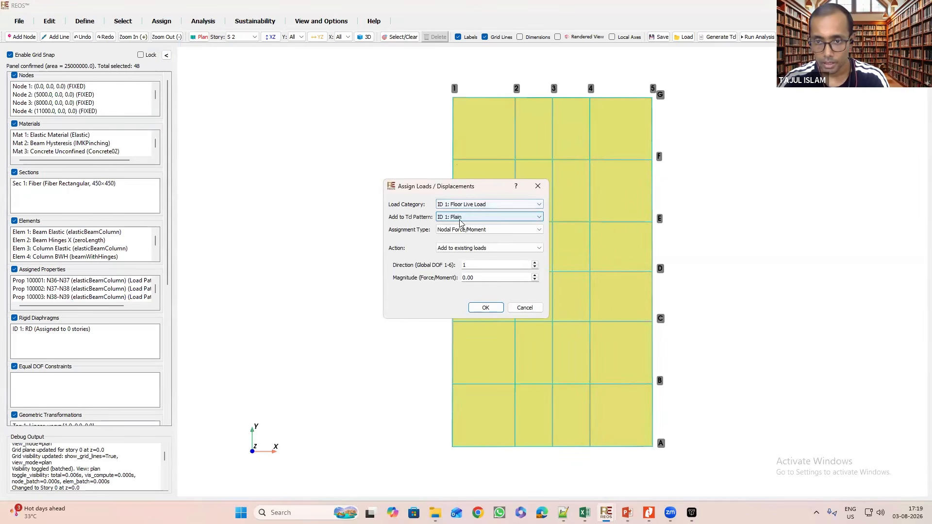
left_click(440, 229)
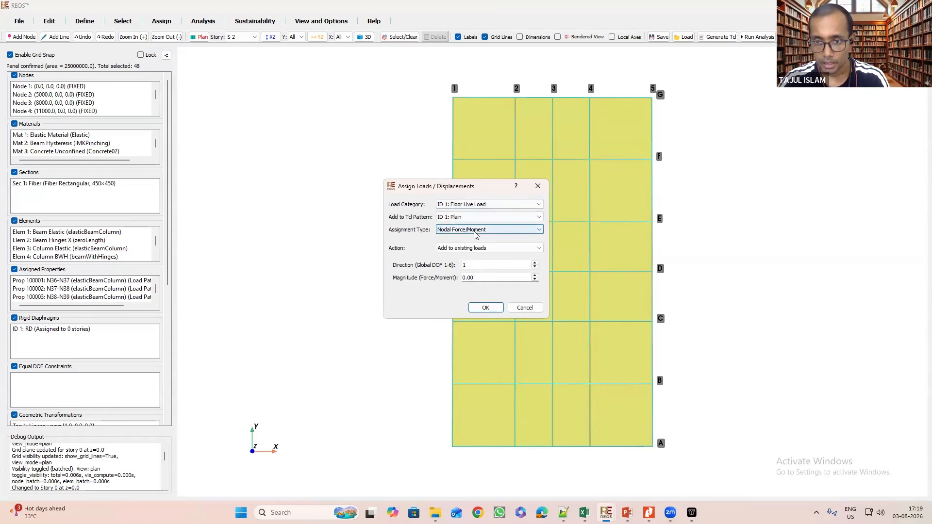
left_click(457, 262)
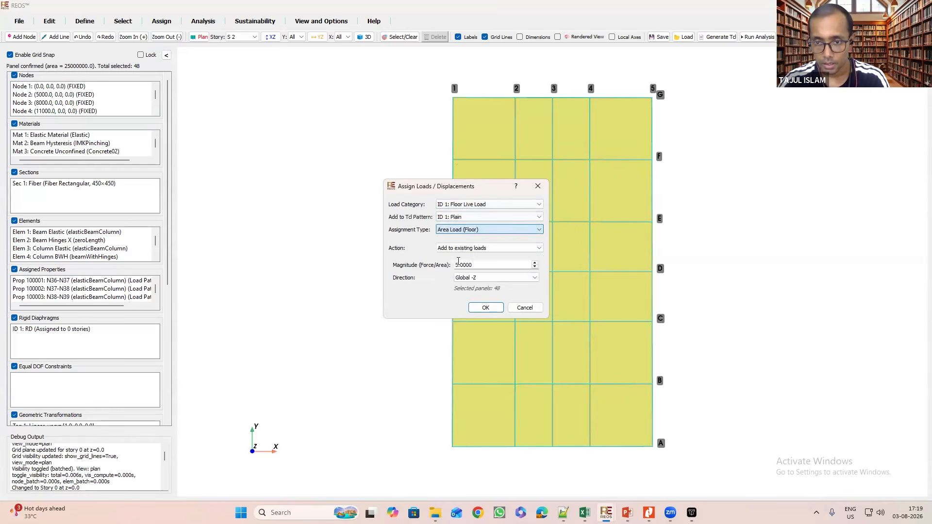
left_click(474, 248)
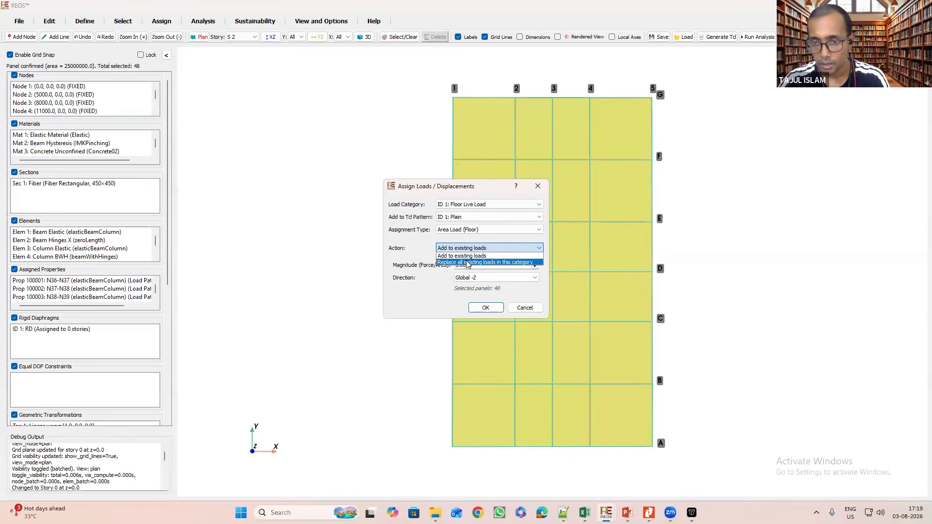
left_click(467, 262)
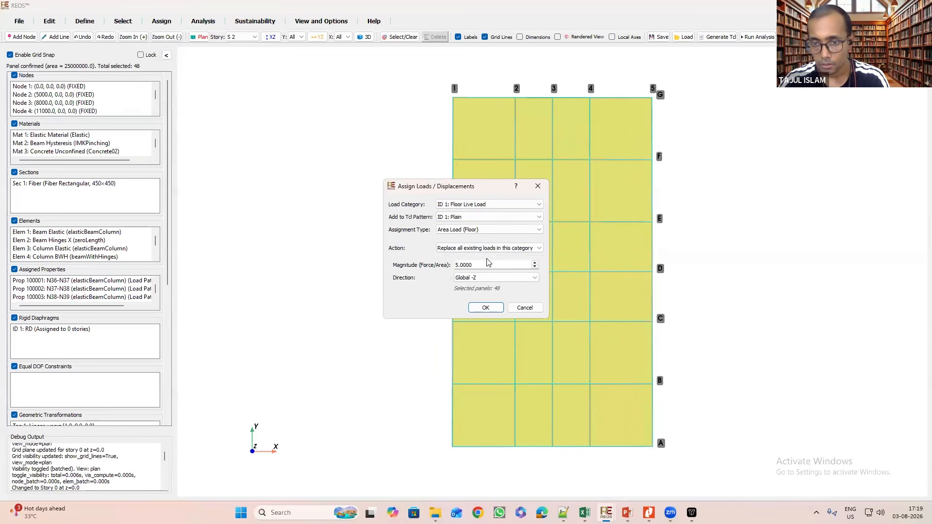
Apply the area load with magnitude 0.003 in Global -Z to the selected panels and display the loads.
left_click_drag(497, 264, 439, 265)
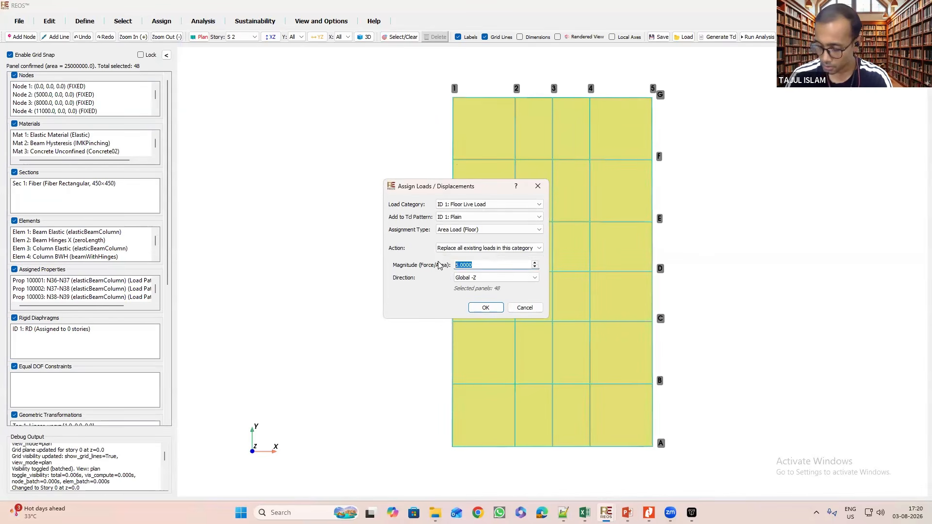
type("0.")
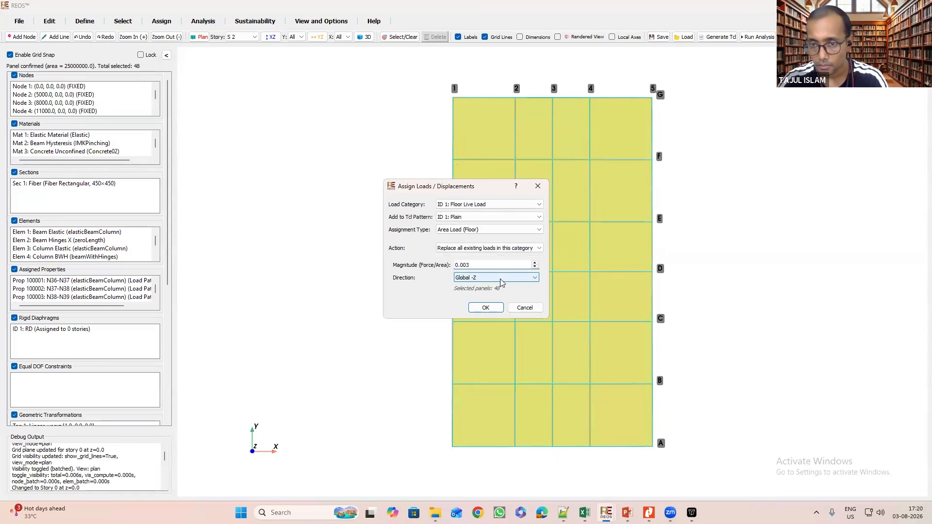
left_click_drag(456, 188, 266, 132)
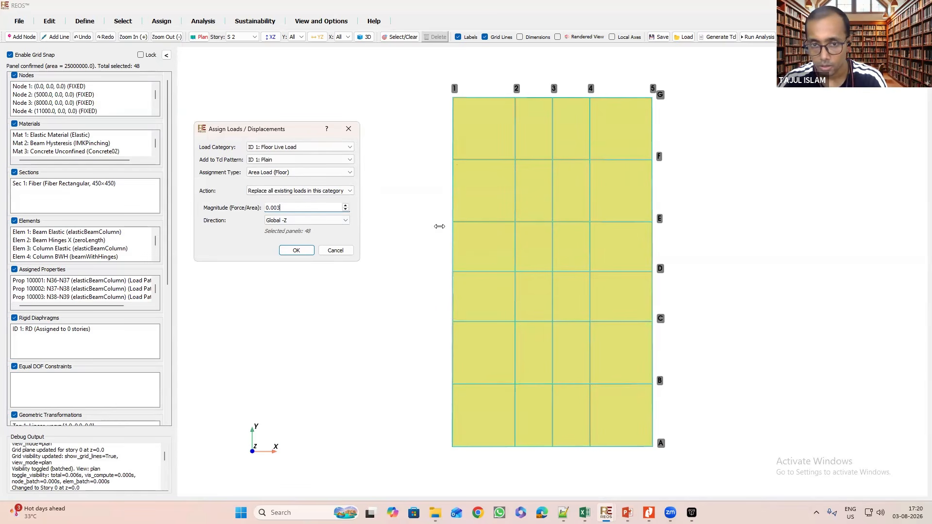
left_click(296, 251)
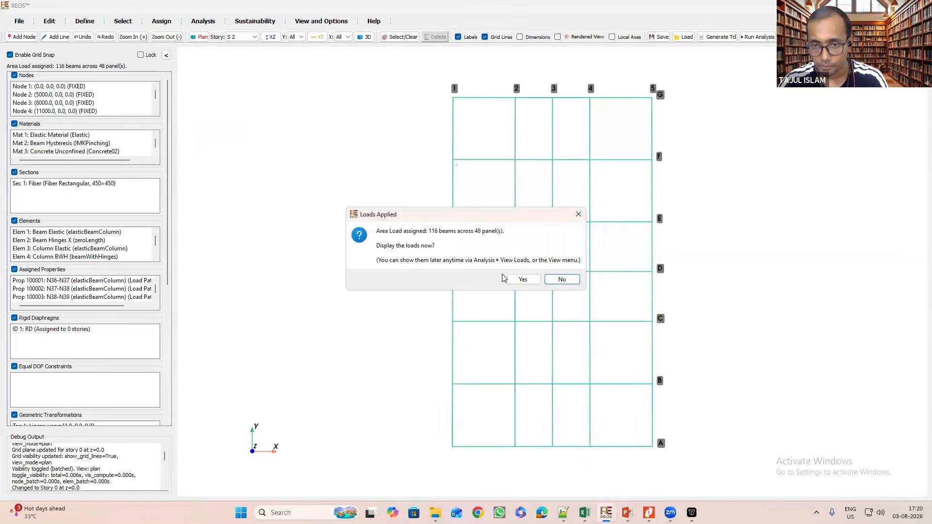
left_click(520, 278)
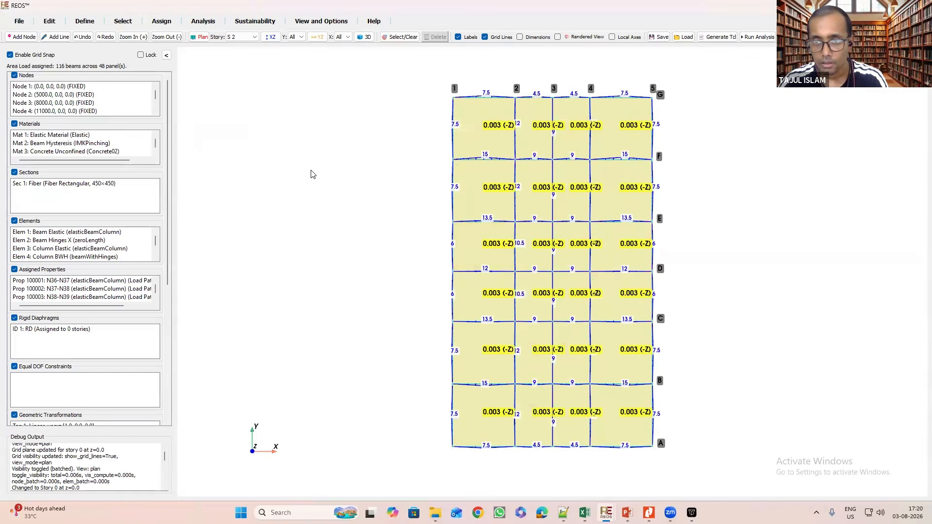
Switch to the 3D view and show the Floor Live Load pattern on the whole frame.
left_click(364, 38)
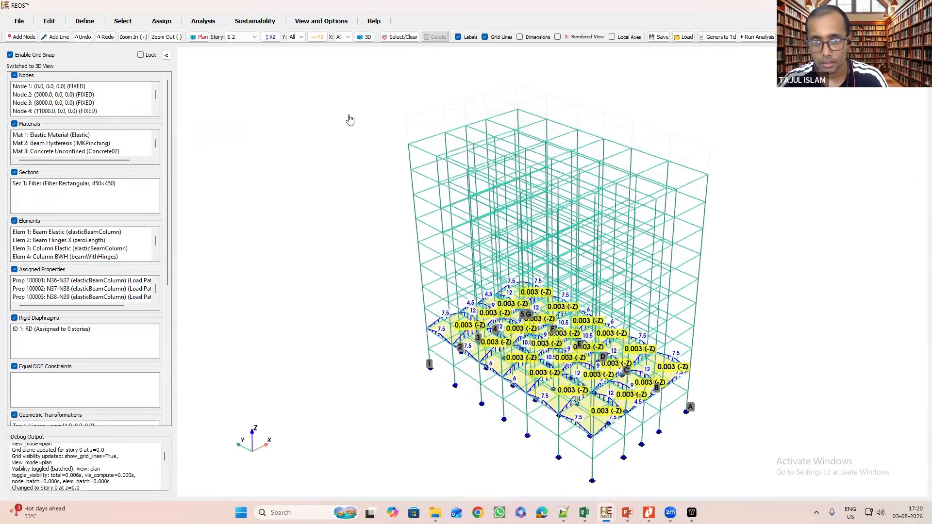
mouse_move(464, 254)
left_mouse_down()
mouse_move(484, 246)
mouse_move(466, 241)
left_mouse_up()
left_click(321, 21)
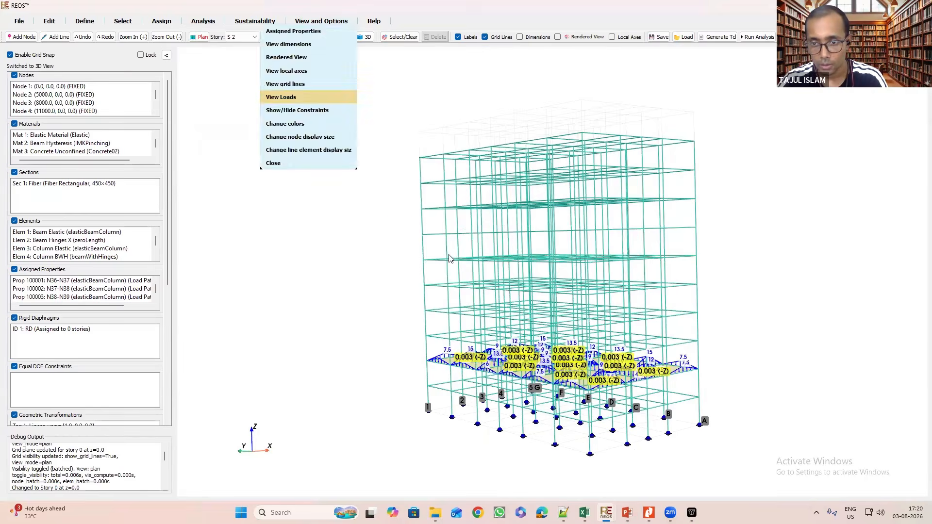
left_click(301, 96)
left_click(426, 255)
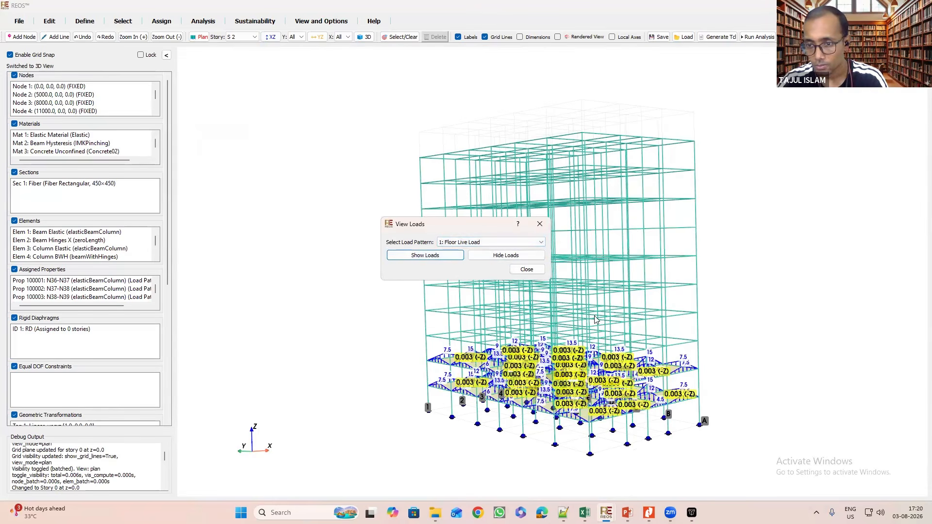
left_click(540, 224)
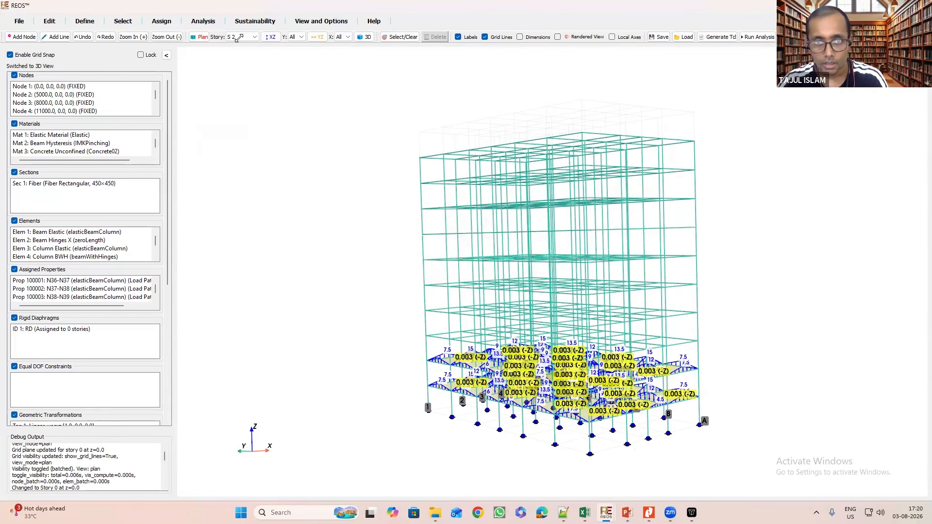
Isolate the story S 2 plan and examine how the floor load is distributed to its beams from an oblique angle.
left_click(237, 38)
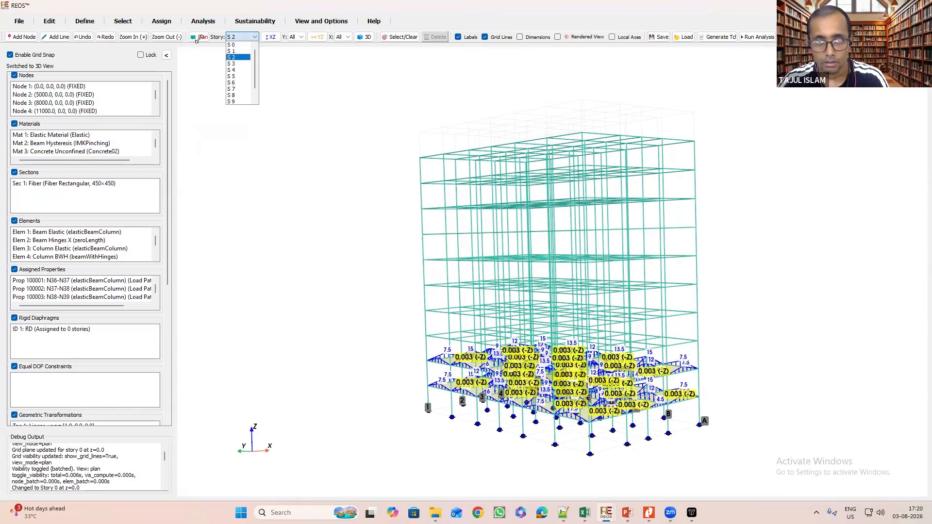
left_click(199, 37)
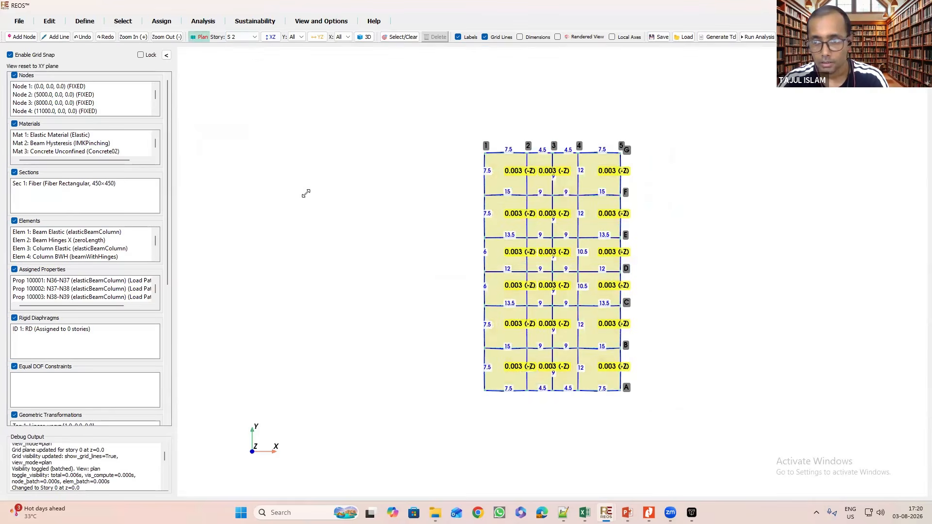
left_click_drag(437, 326, 584, 303)
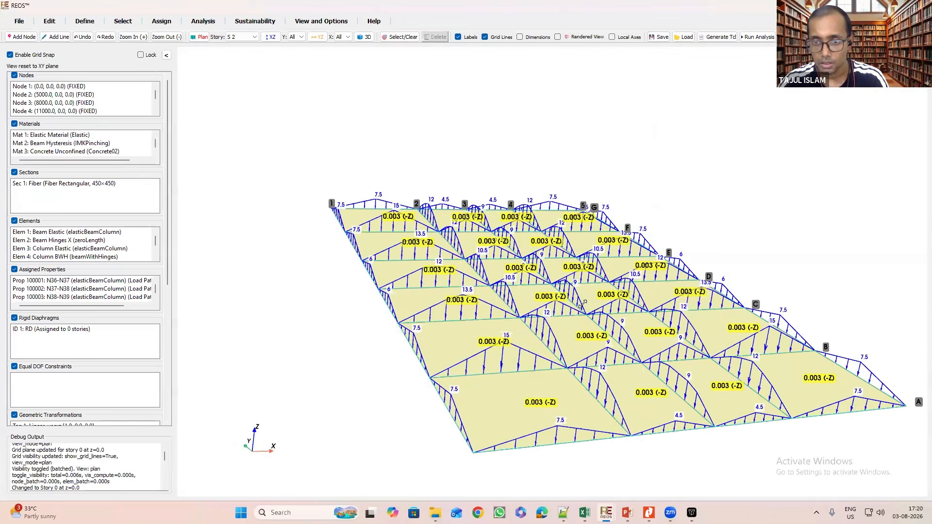
scroll(433, 345, "up", 1)
scroll(404, 344, "up", 1)
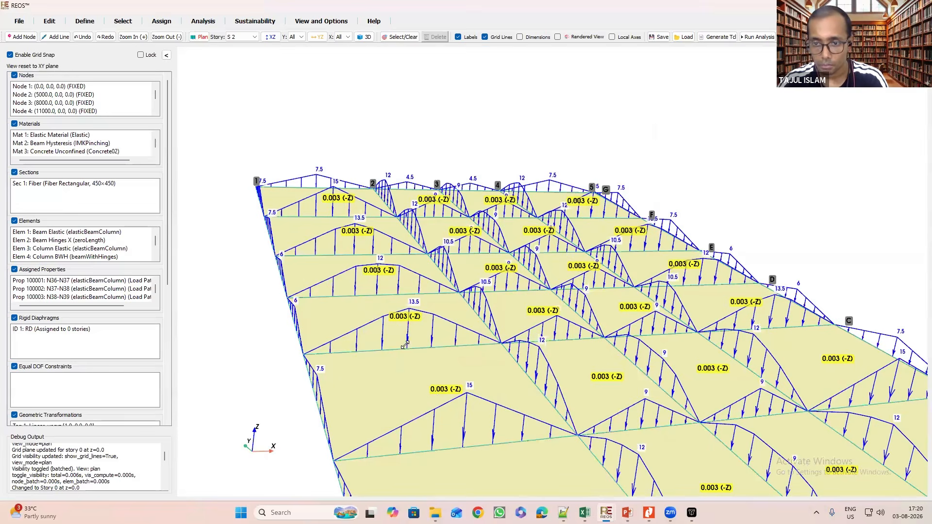
scroll(384, 346, "down", 1)
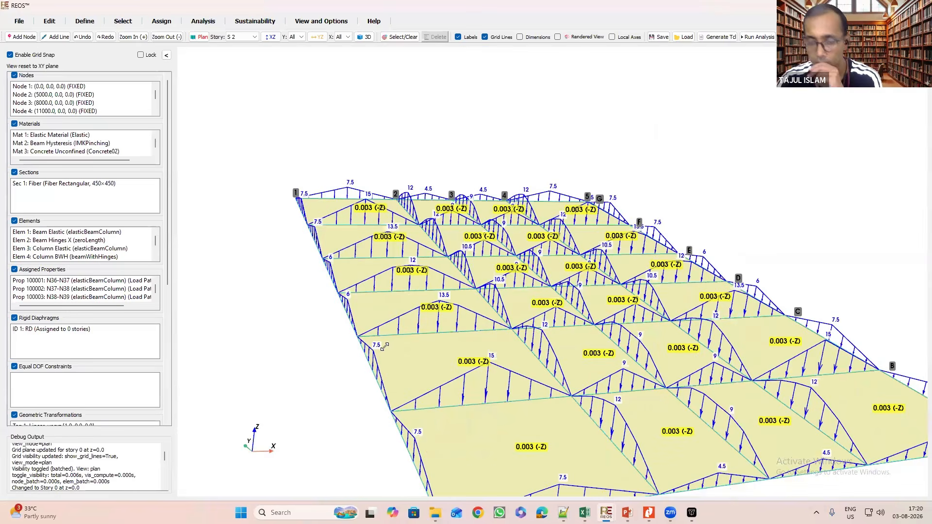
scroll(383, 347, "down", 2)
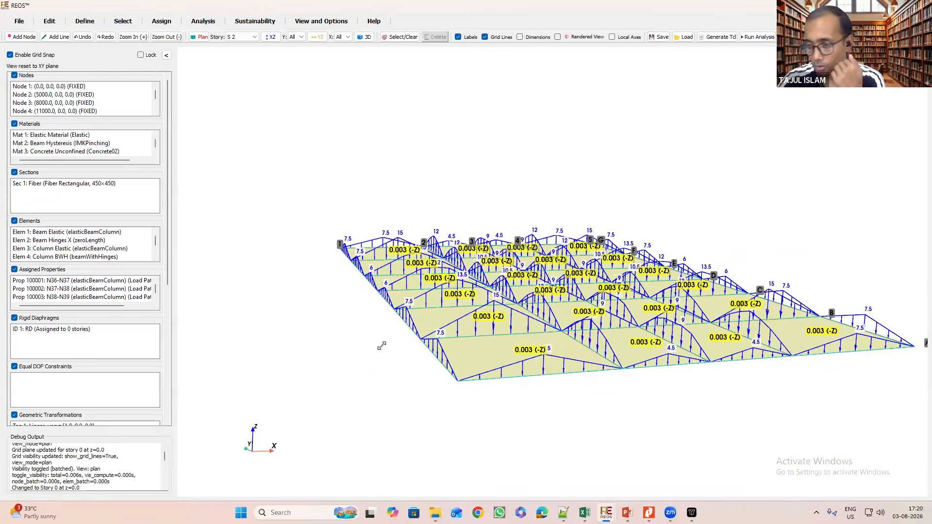
scroll(381, 346, "down", 1)
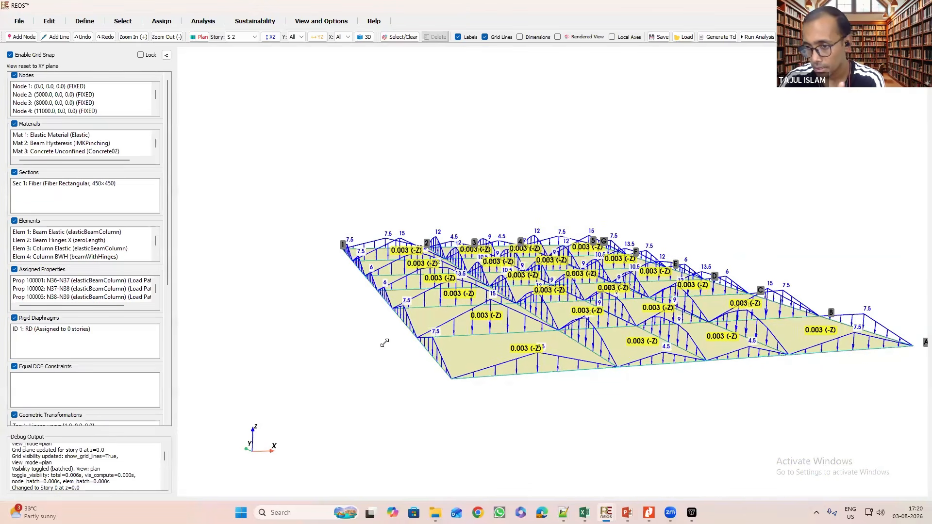
scroll(384, 343, "down", 1)
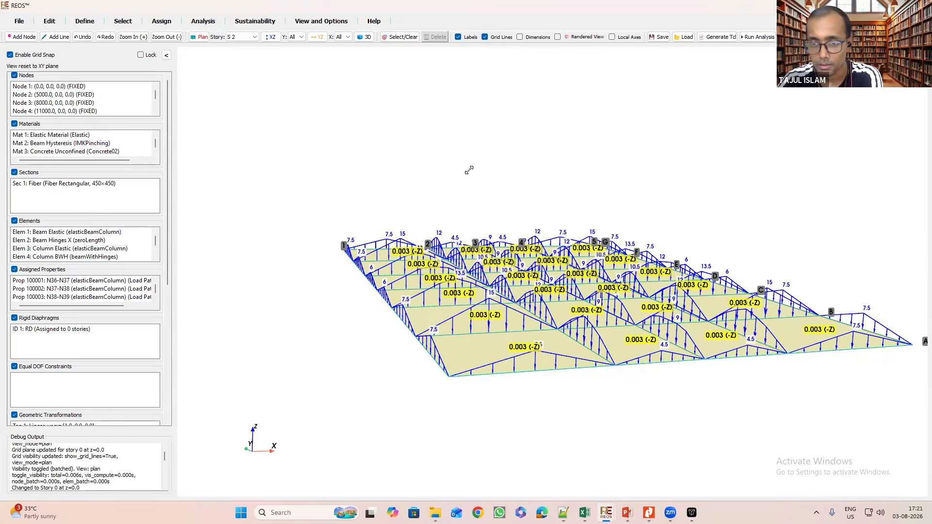
left_click_drag(469, 170, 467, 170)
left_click_drag(398, 186, 254, 29)
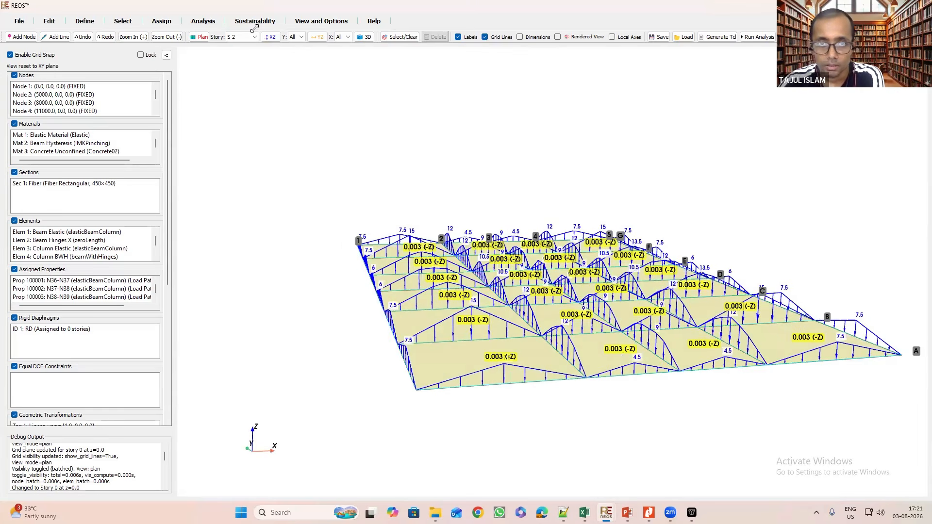
Hide the Floor Live Load display in the 3D view and switch to the story S 1 plan.
left_click_drag(339, 31, 322, 40)
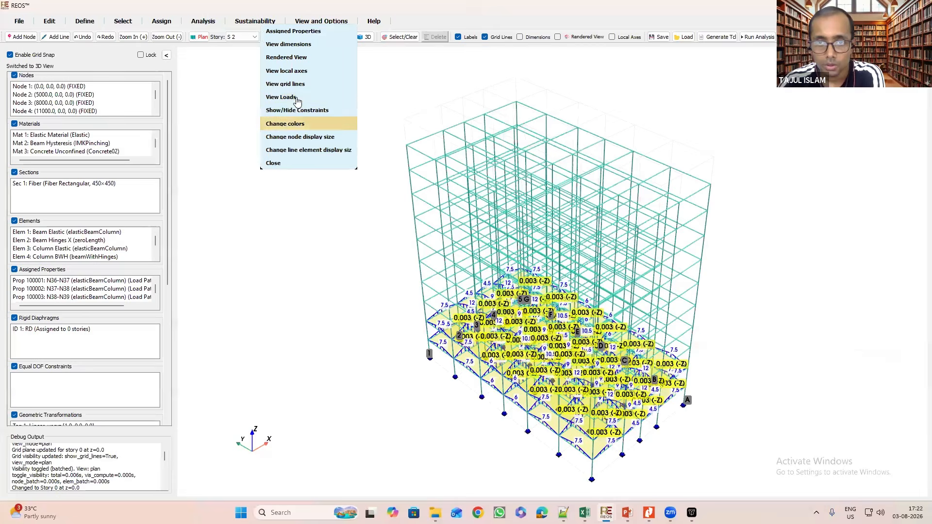
left_click(296, 98)
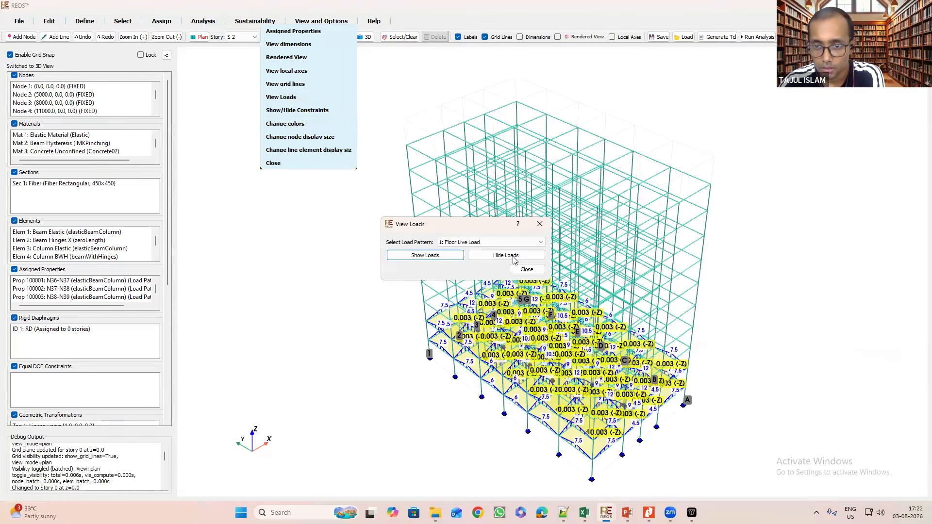
left_click(506, 254)
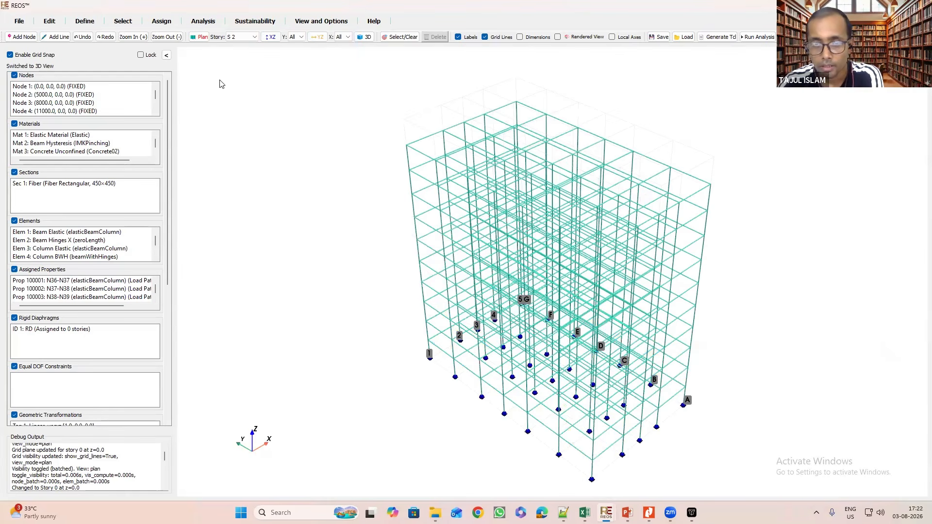
left_click(231, 38)
left_click(201, 36)
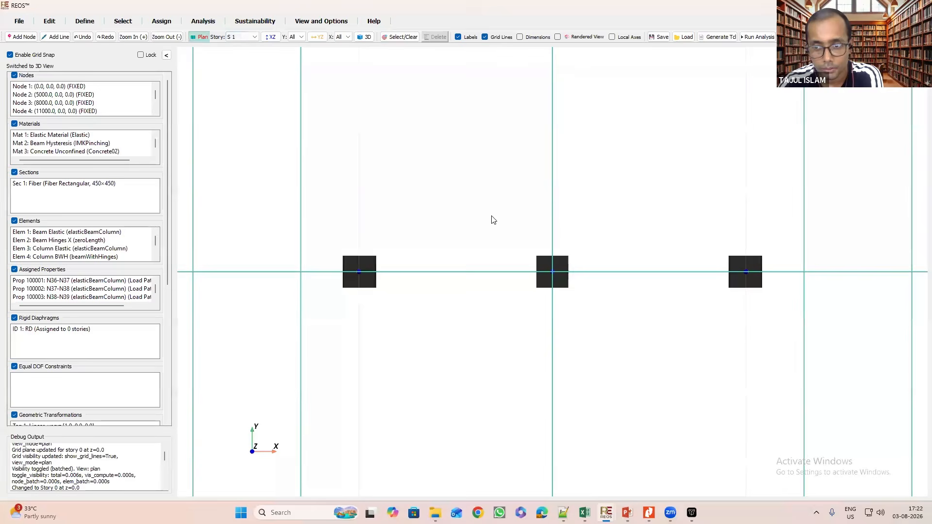
scroll(557, 264, "up", 2)
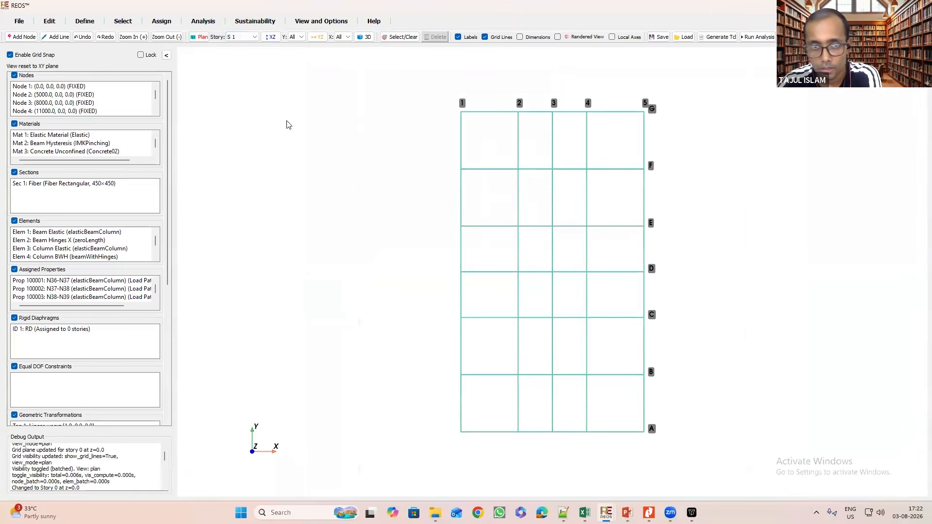
Select all floor panels between grids 1–5 and A–G on the story S 1 plan as enclosed areas.
left_click(113, 22)
left_click(71, 29)
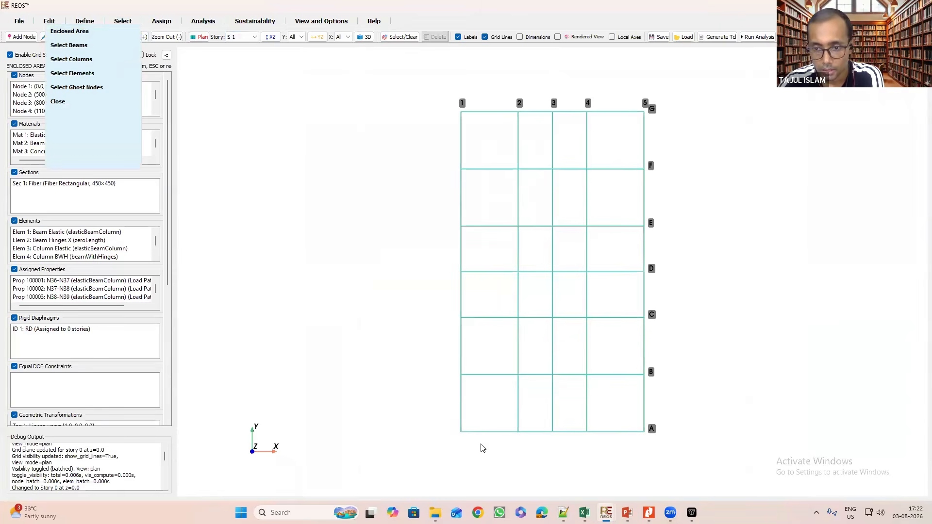
left_click(498, 410)
left_click(539, 412)
left_click(574, 406)
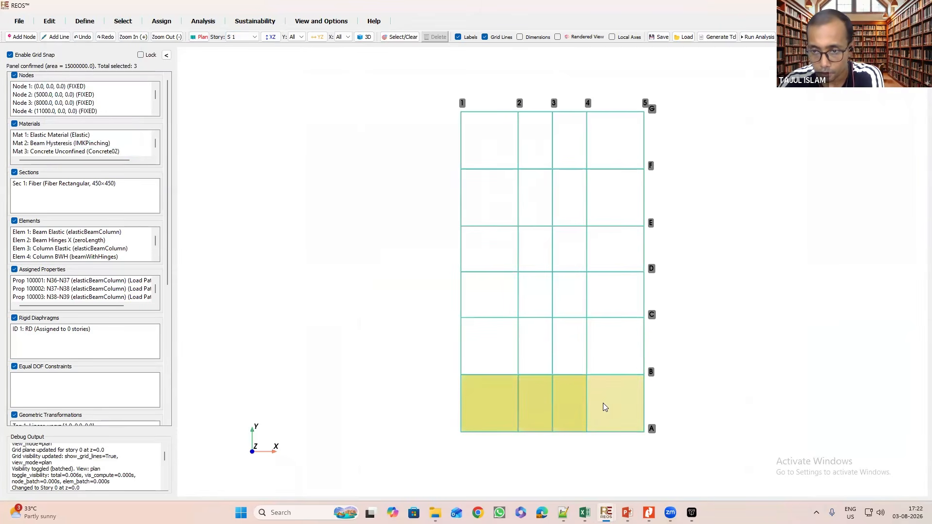
left_click(603, 406)
left_click(482, 354)
left_click(534, 354)
left_click(576, 351)
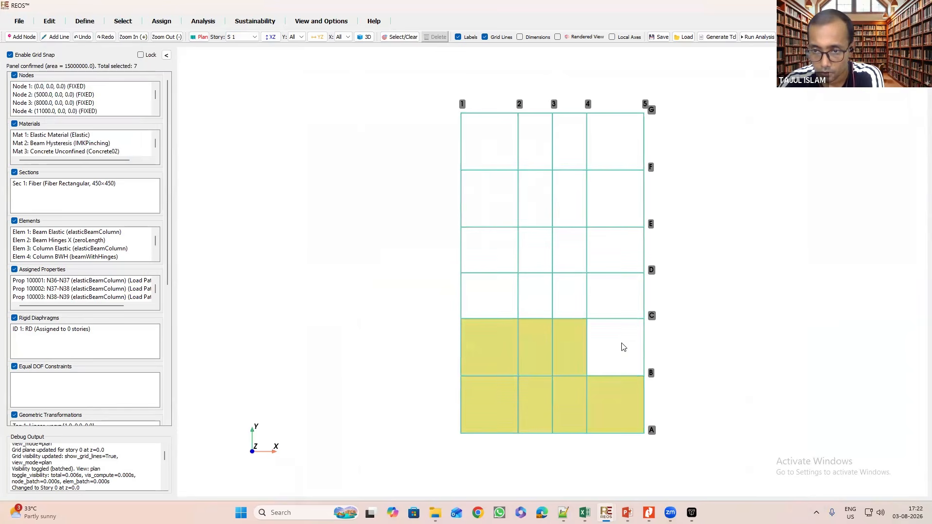
left_click(619, 348)
left_click(510, 301)
left_click(538, 298)
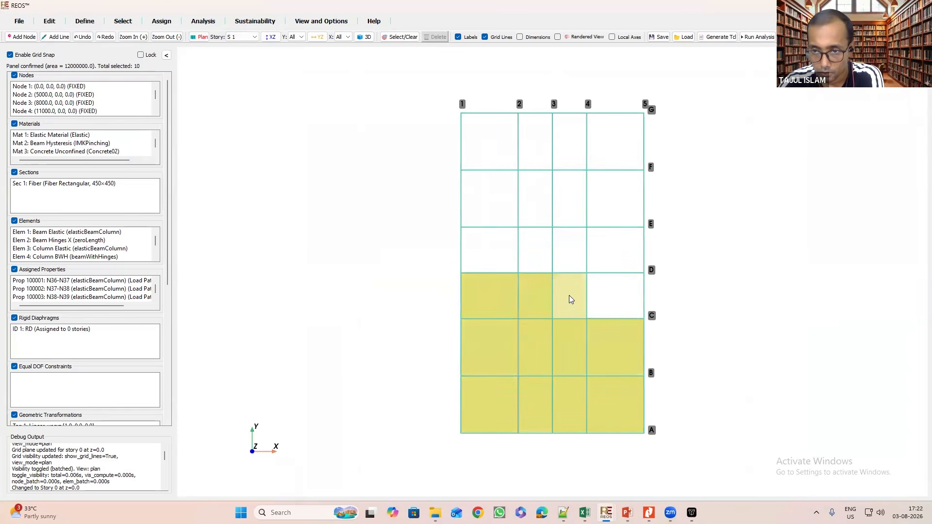
left_click(569, 298)
left_click(606, 297)
left_click(487, 255)
left_click(533, 254)
left_click(565, 253)
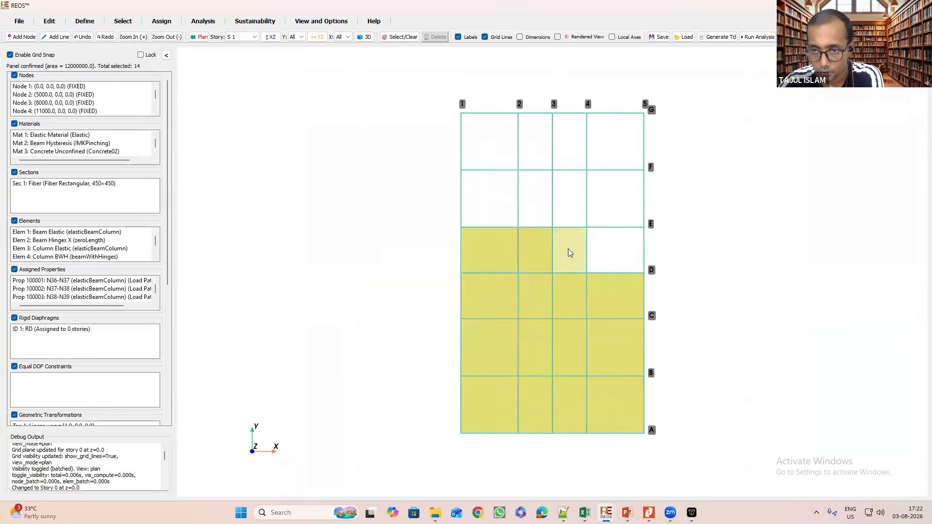
left_click(611, 254)
left_click(500, 198)
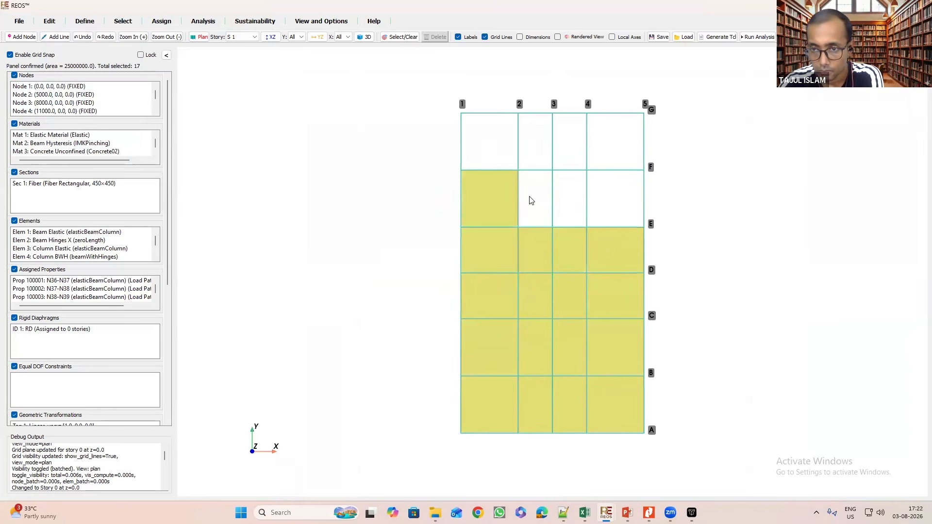
left_click(531, 202)
left_click(571, 203)
left_click(613, 207)
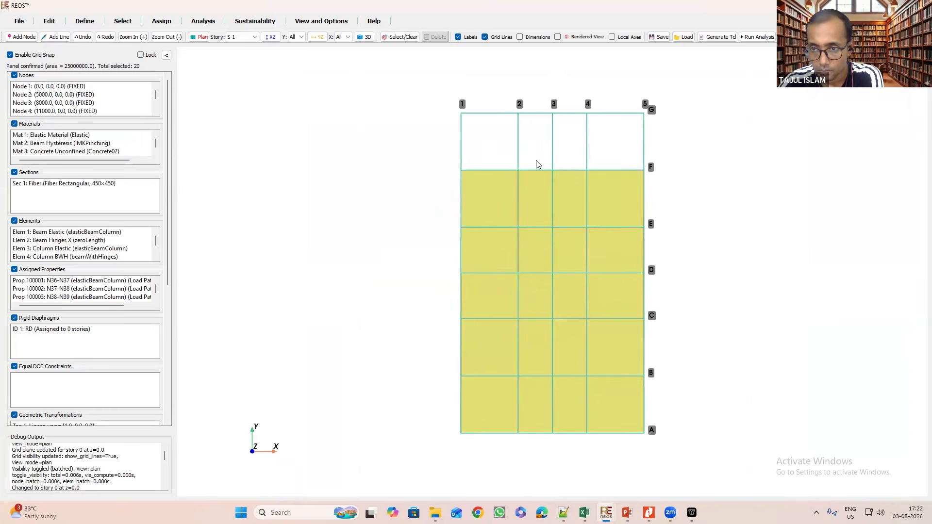
left_click(486, 139)
left_click(539, 143)
left_click(606, 148)
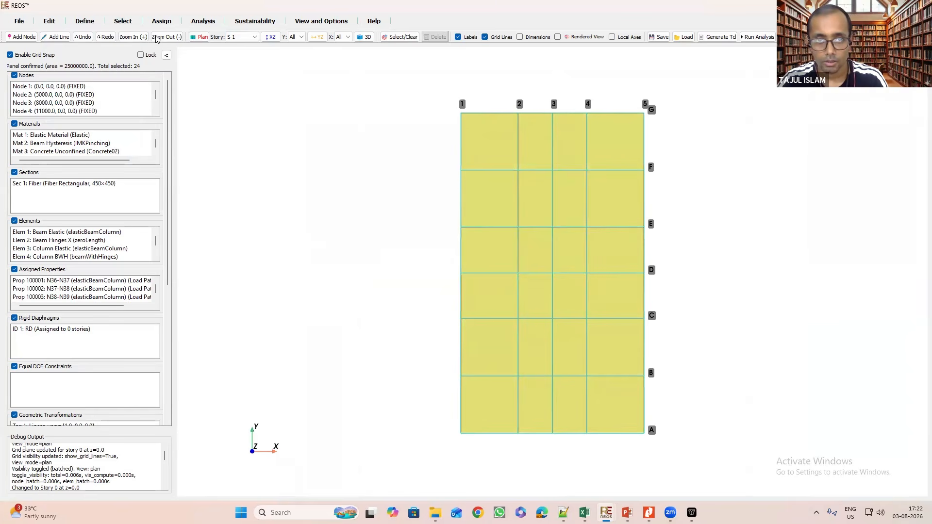
Start a load assignment for the selected panels with the Floor Slab Dead Load category, the Plain pattern and the Area Load (Floor) type.
left_click(161, 20)
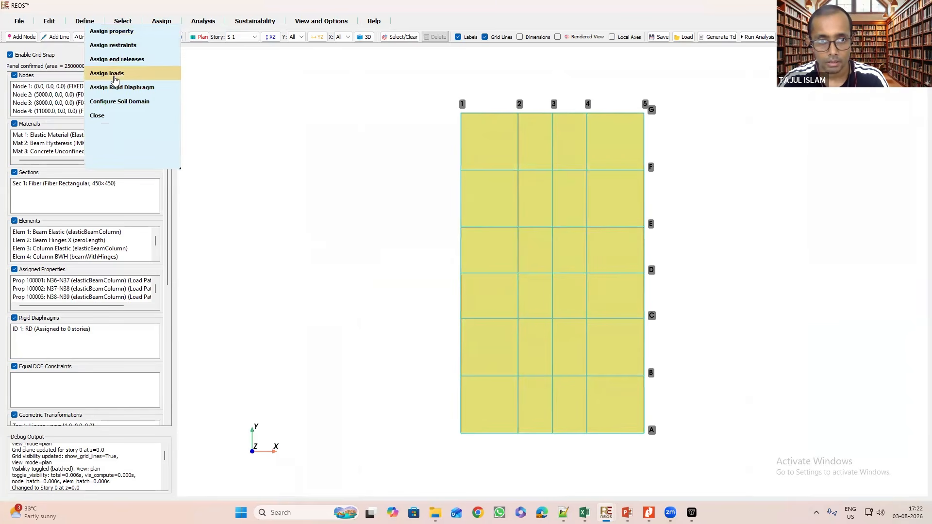
left_click(114, 78)
left_click(507, 204)
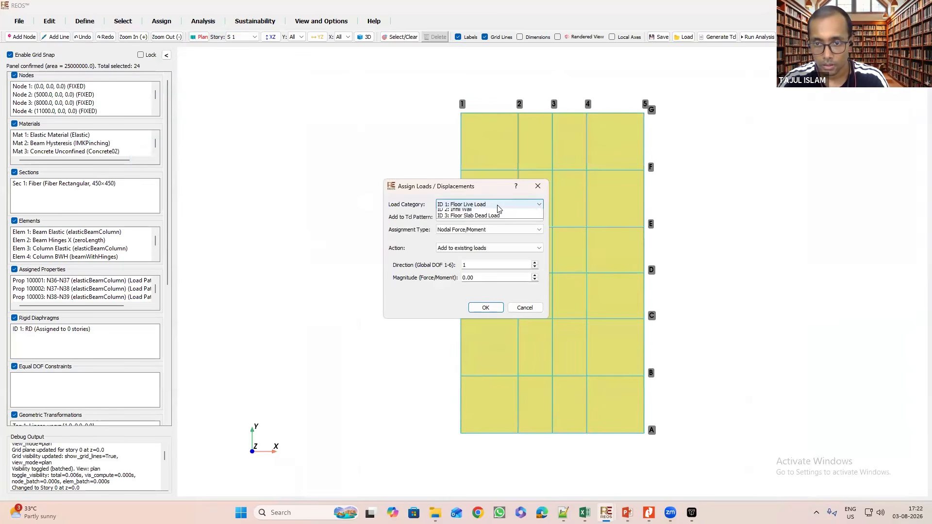
left_click(475, 225)
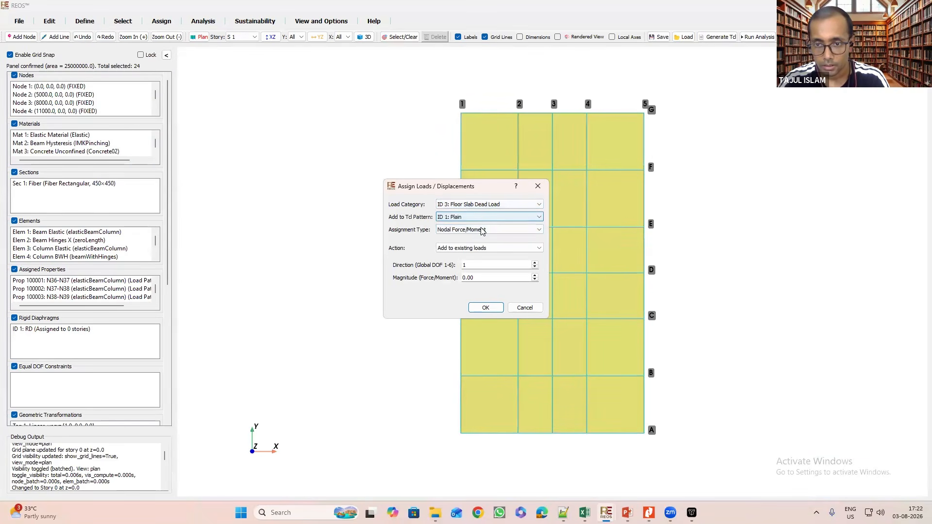
left_click(481, 229)
left_click(459, 262)
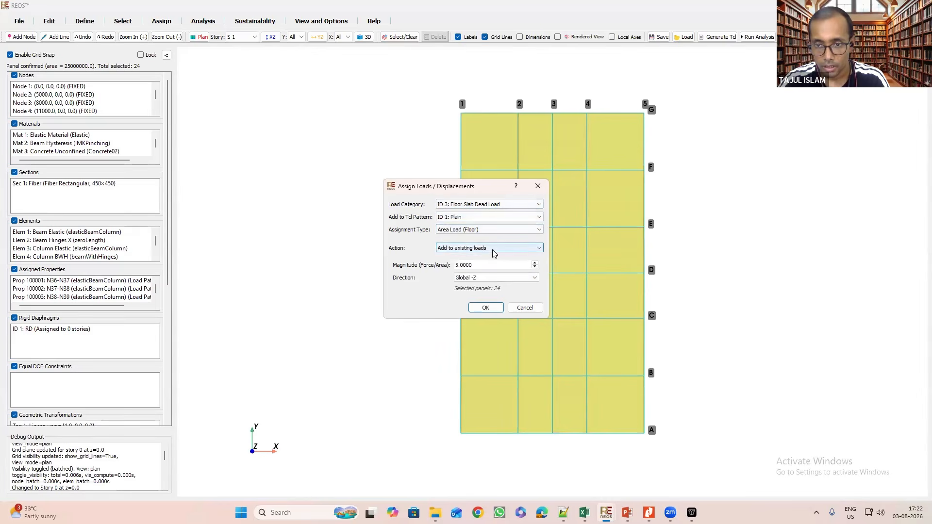
Replace all existing loads in this category with a 0.0038 area load in Global -Z and display the loads.
left_click(487, 249)
left_click(480, 261)
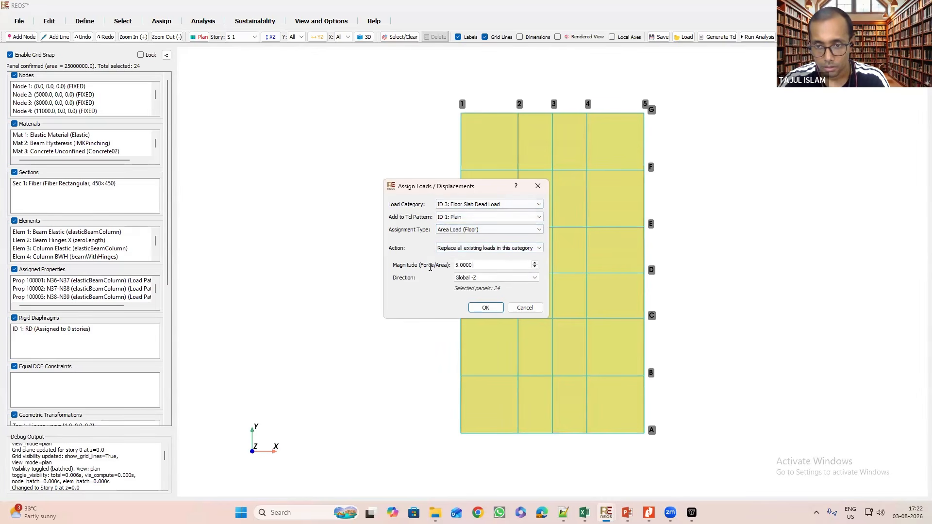
key("ctrl+a")
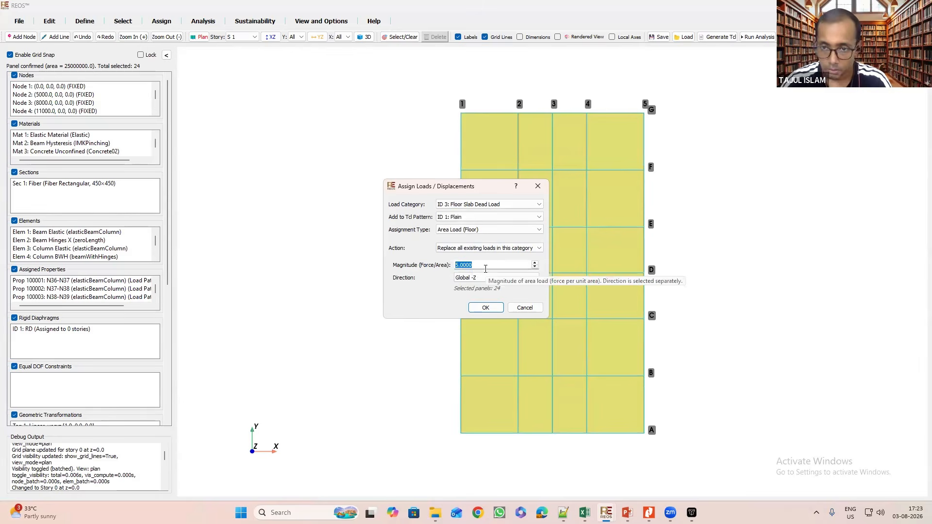
type("0")
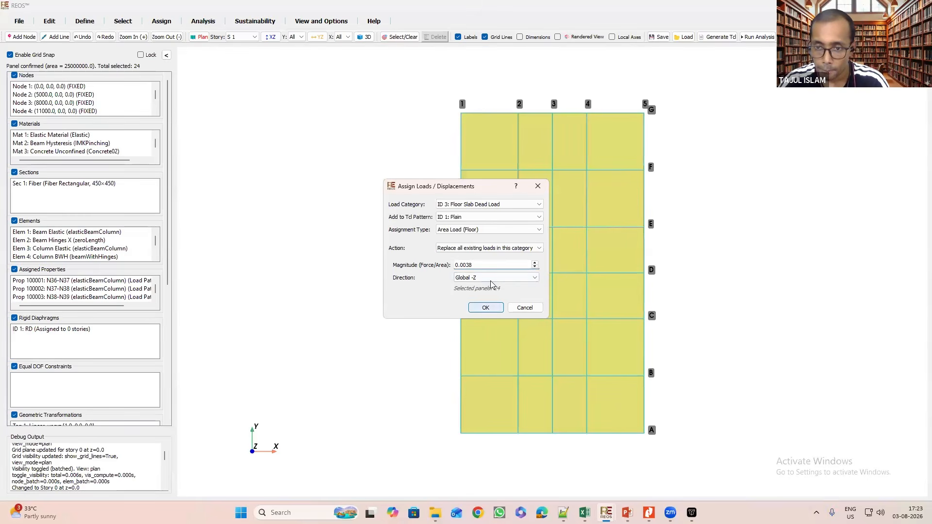
left_click(486, 308)
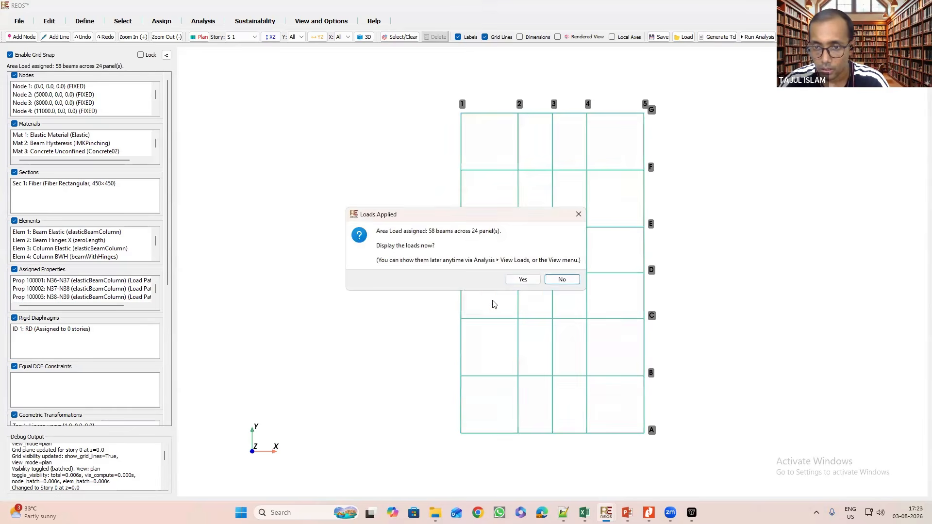
left_click(525, 280)
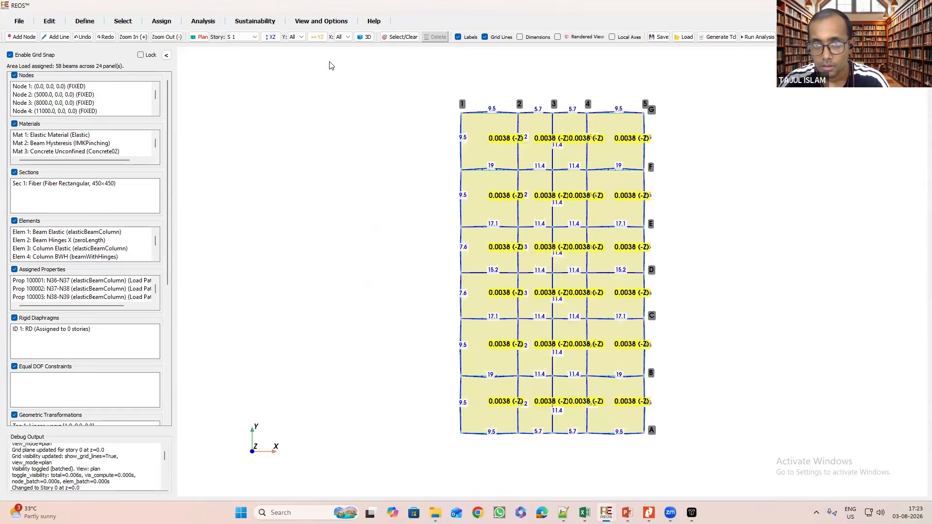
Examine the slab dead load distribution on the story S 1 beams from oblique angles and in the 3D view of the whole frame.
left_click(200, 36)
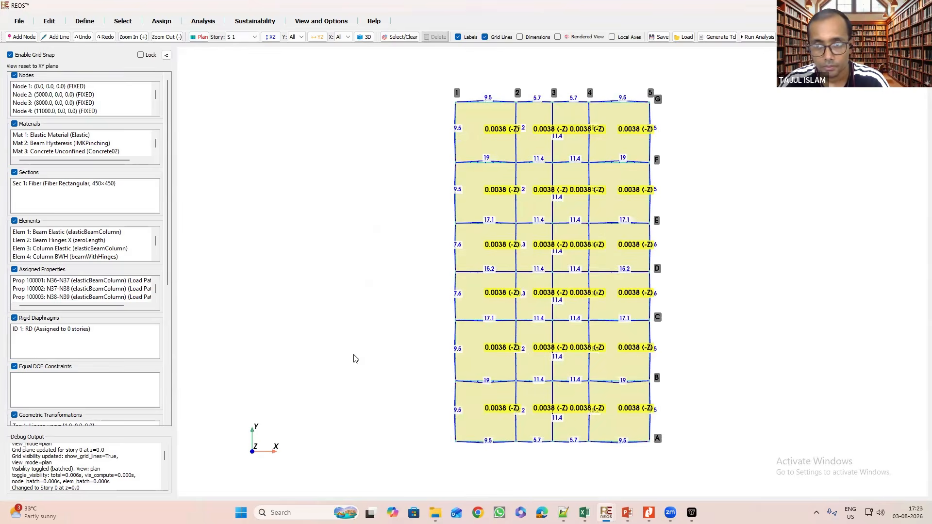
left_click_drag(406, 246, 580, 341)
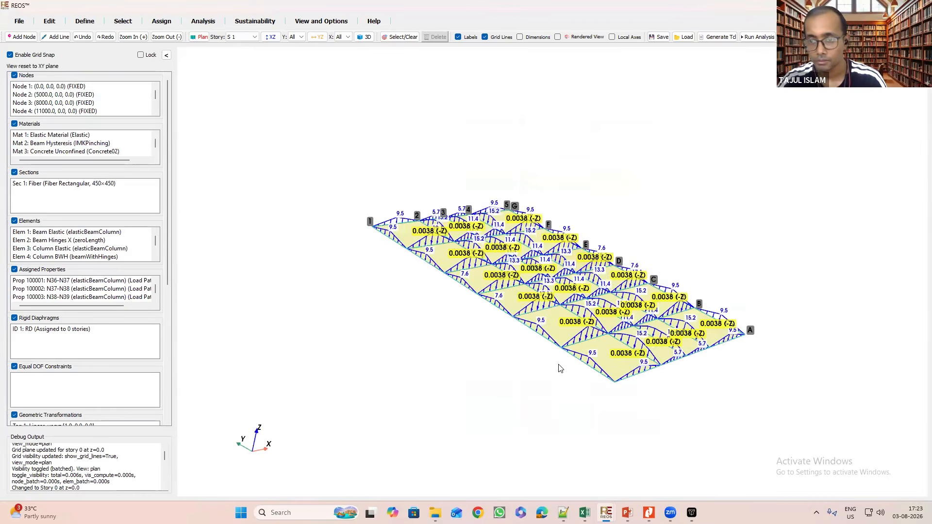
scroll(548, 263, "up", 2)
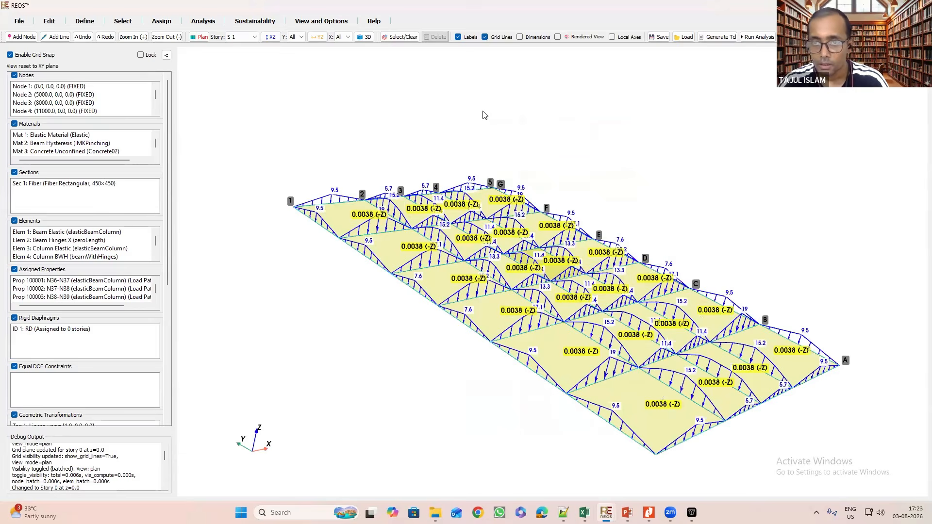
scroll(483, 115, "up", 2)
left_click_drag(485, 114, 489, 112)
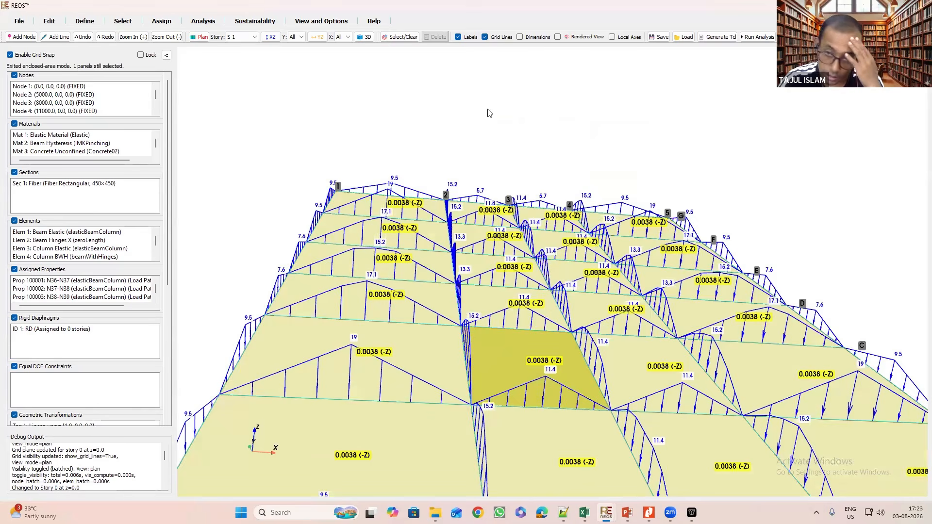
left_click(489, 112)
scroll(489, 112, "down", 2)
left_click_drag(571, 119, 368, 42)
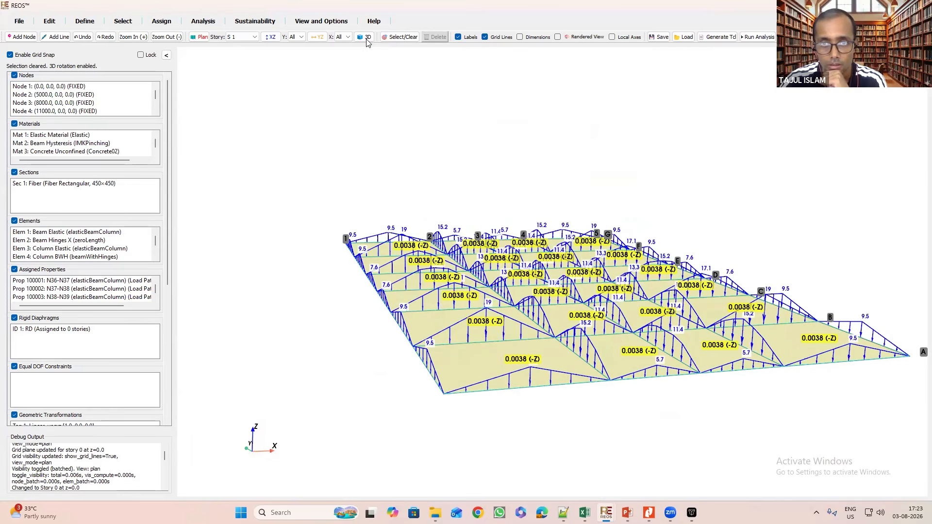
left_click(364, 39)
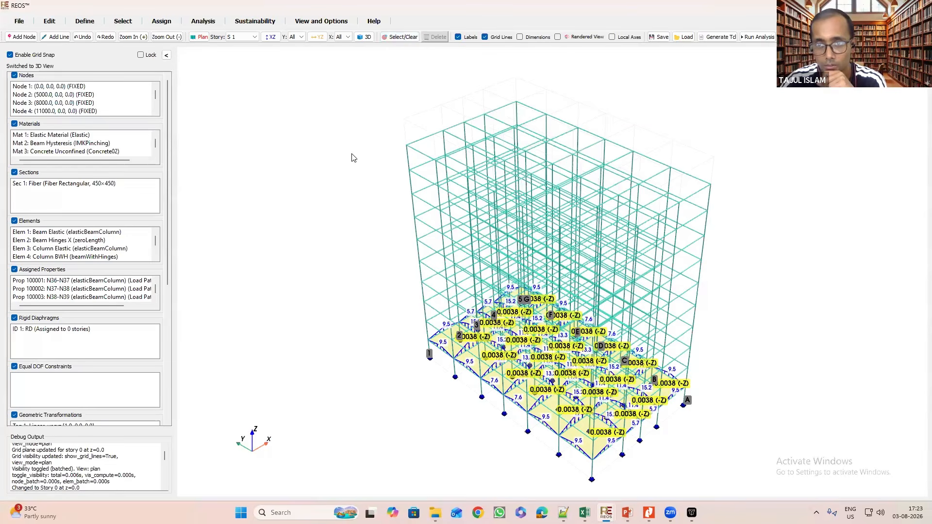
left_click_drag(342, 165, 406, 162)
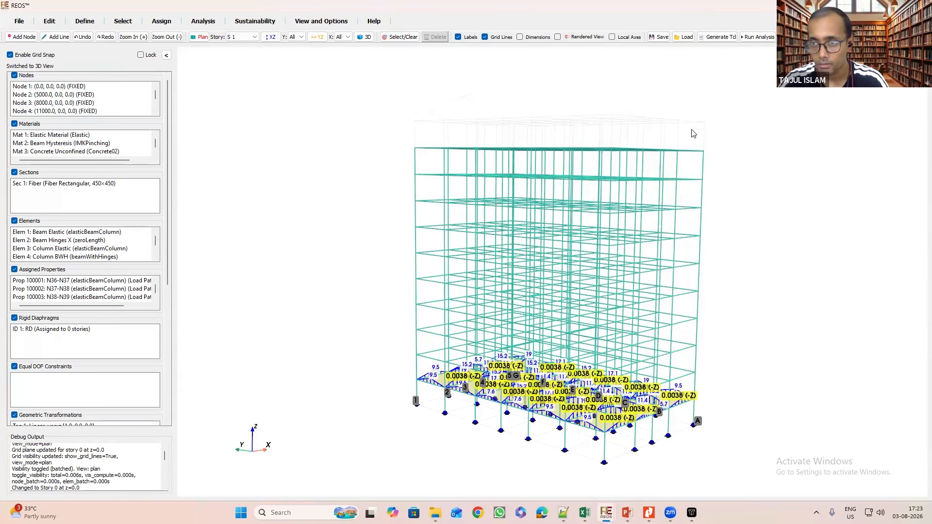
Reduce the number of stories to 10 to remove the empty top story.
left_click(50, 21)
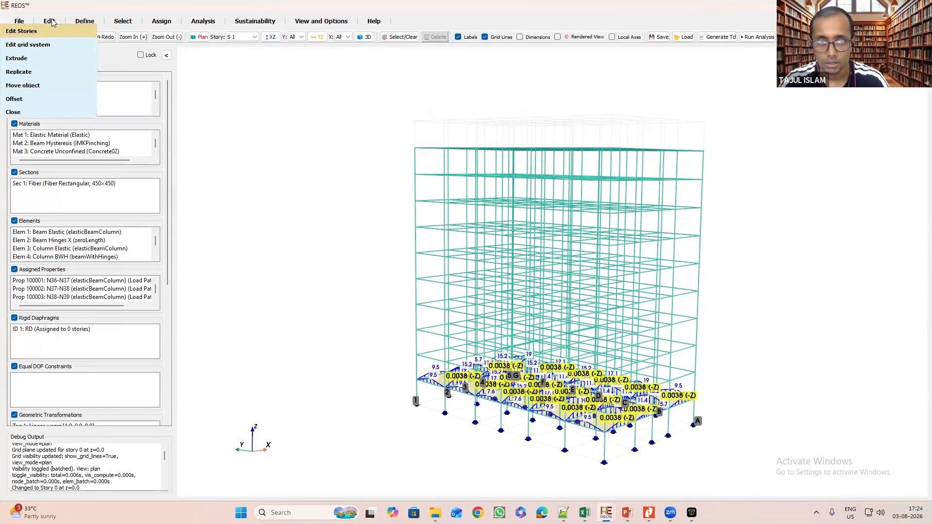
left_click(24, 32)
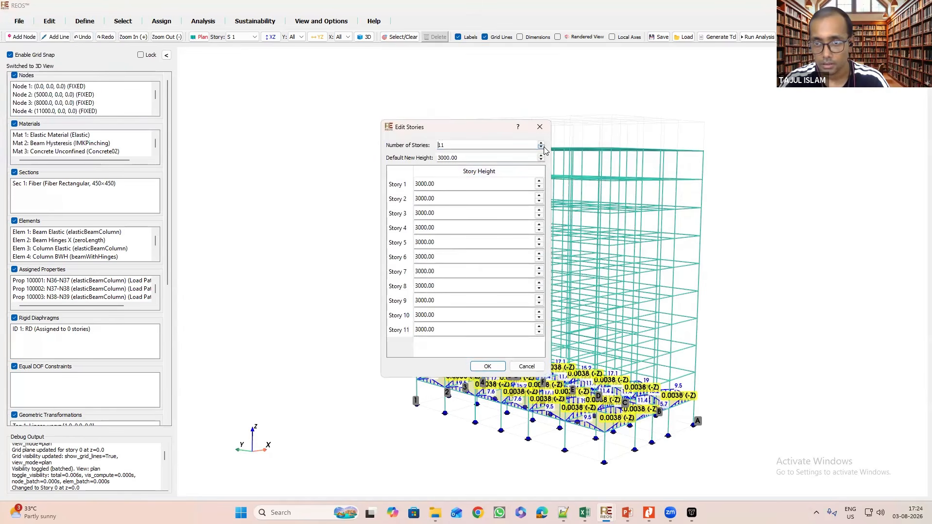
left_click(541, 148)
left_click(487, 367)
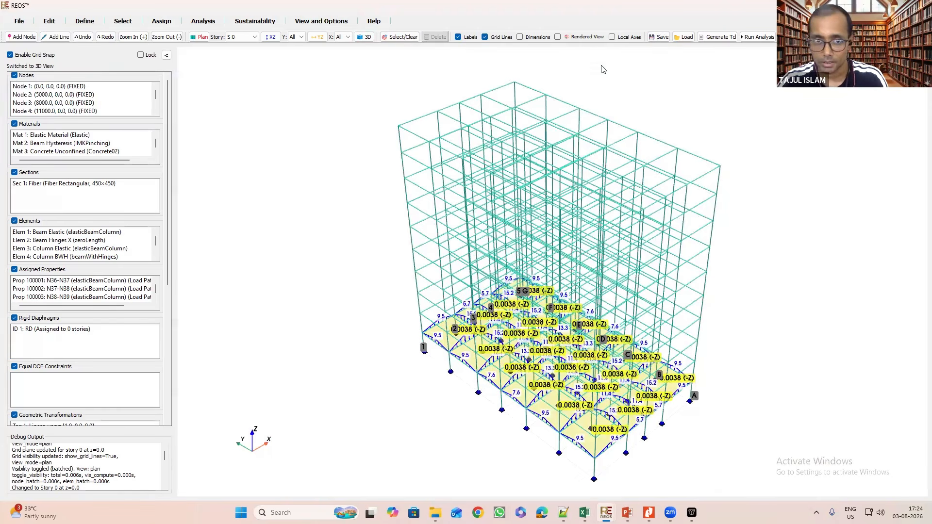
Save the model in the Demo folder, replacing the existing 10Story_Elastic.reos file.
left_click(662, 38)
left_click(160, 89)
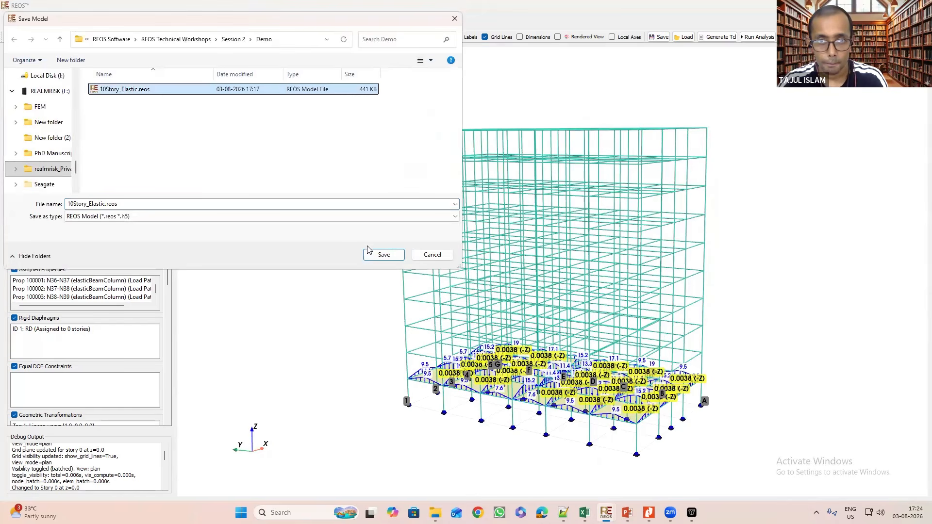
left_click(384, 255)
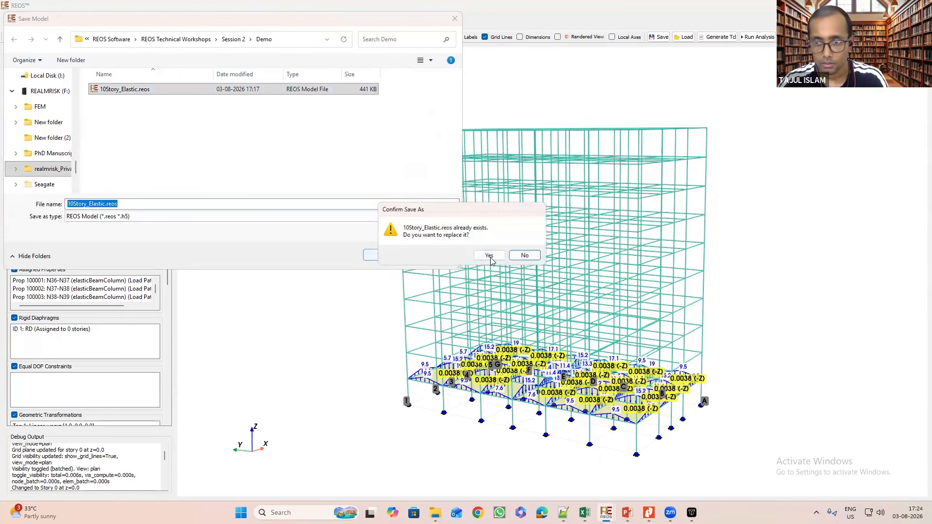
left_click(489, 256)
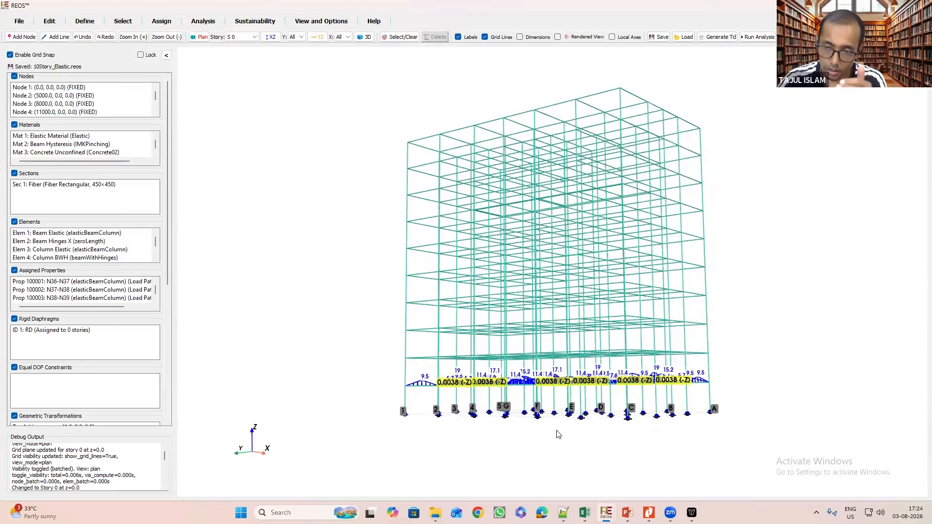
Show the plan view of story S 1 and hide the displayed loads.
left_click_drag(556, 430, 498, 422)
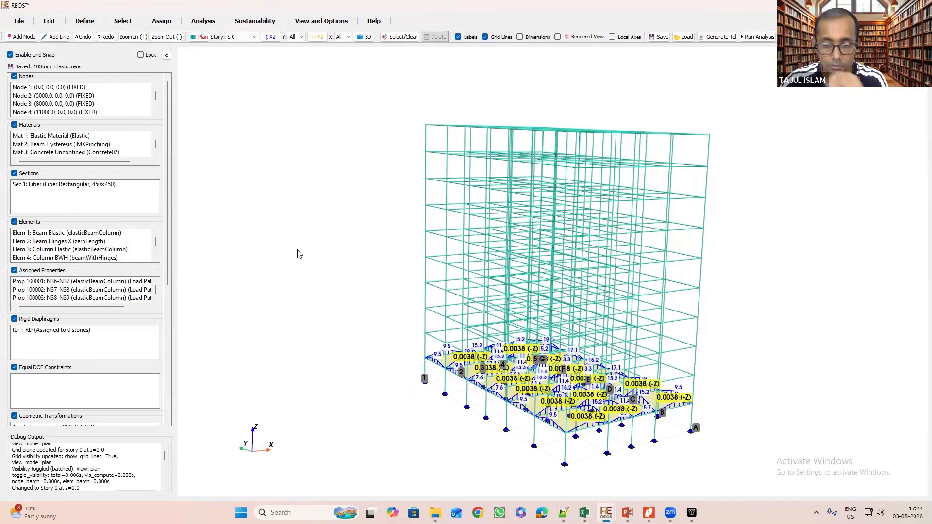
scroll(134, 346, "down", 2)
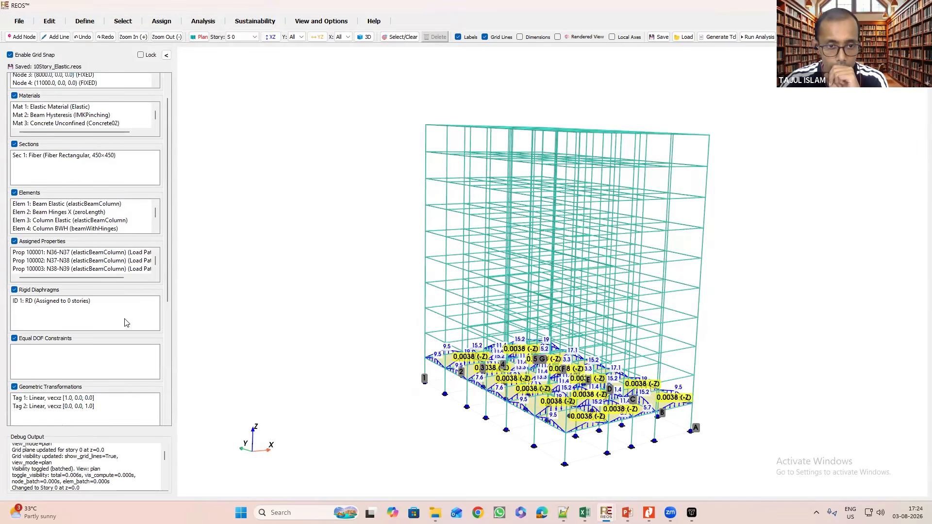
left_click(241, 37)
left_click(205, 41)
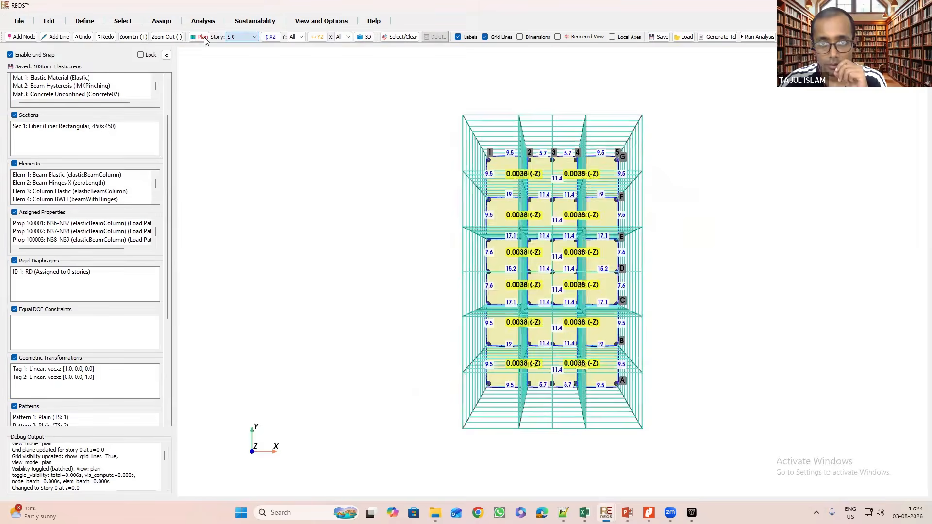
left_click(205, 41)
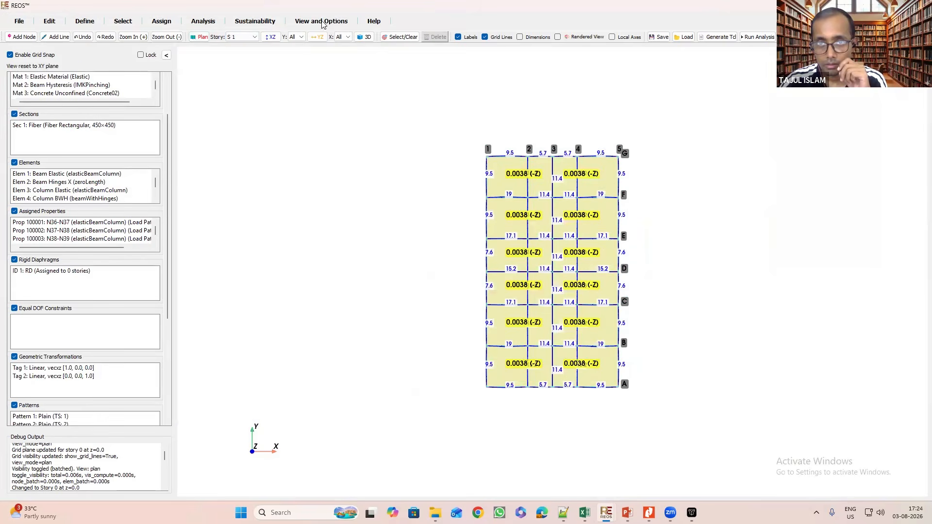
left_click(322, 22)
left_click(291, 97)
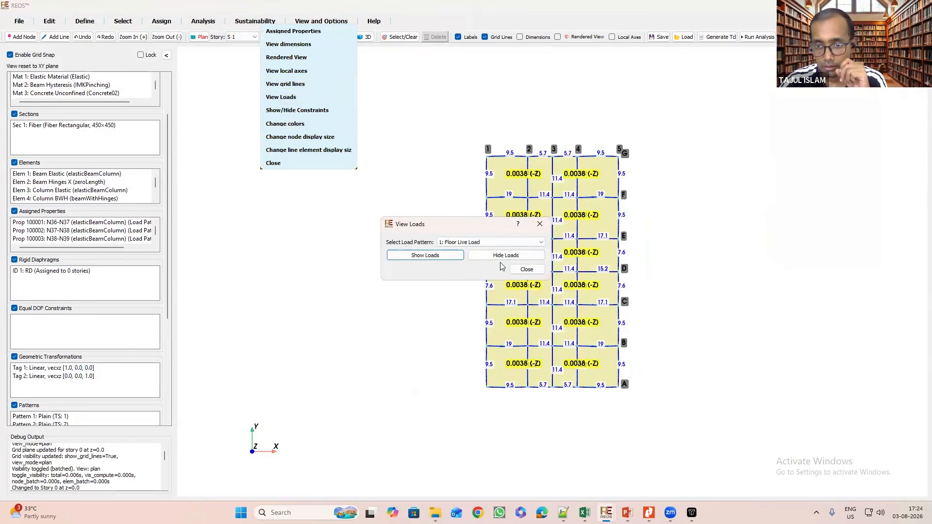
left_click(502, 256)
left_click(503, 256)
left_click(540, 224)
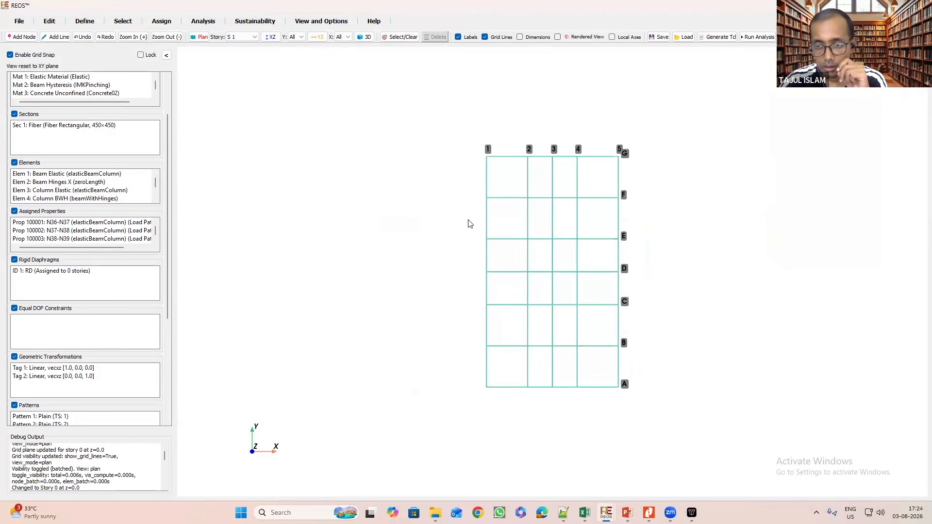
Set the node display point size to 20 so the nodes can be picked in plan.
middle_click_drag(430, 200, 539, 213)
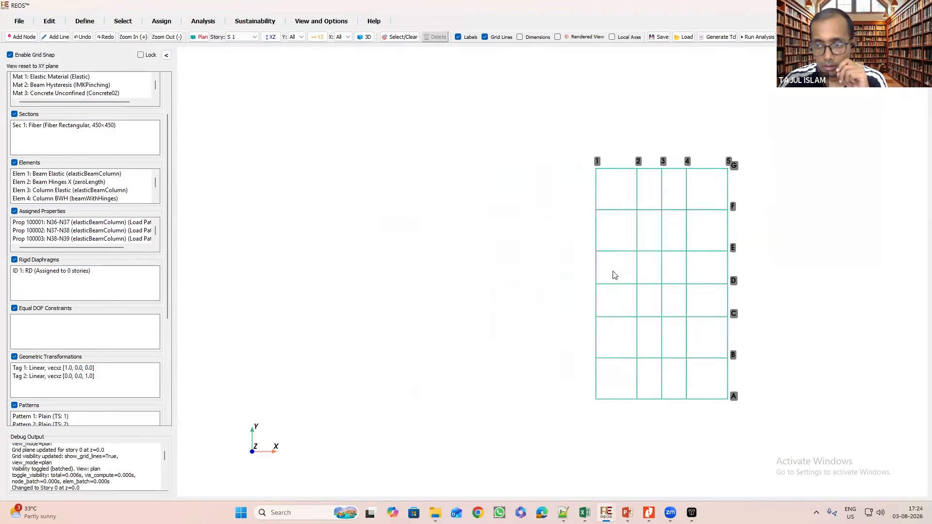
scroll(613, 275, "up", 1)
left_click(321, 21)
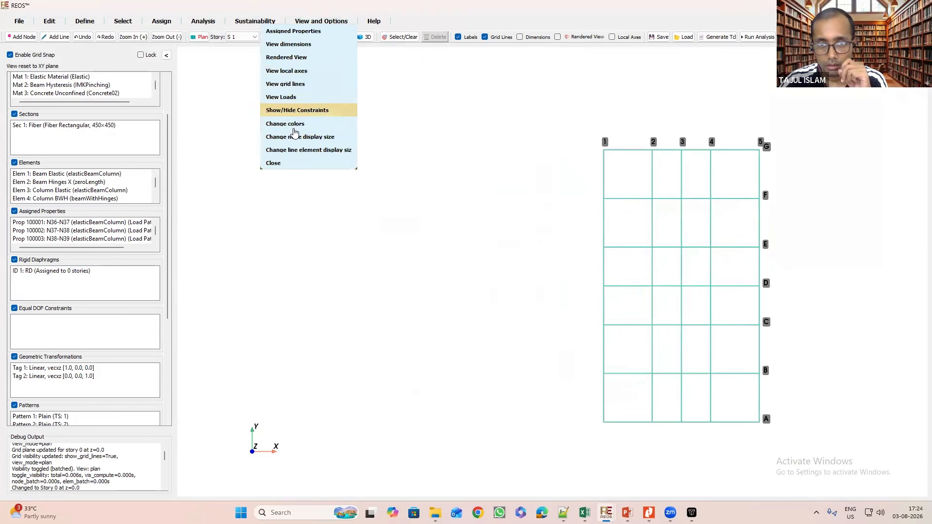
left_click(297, 137)
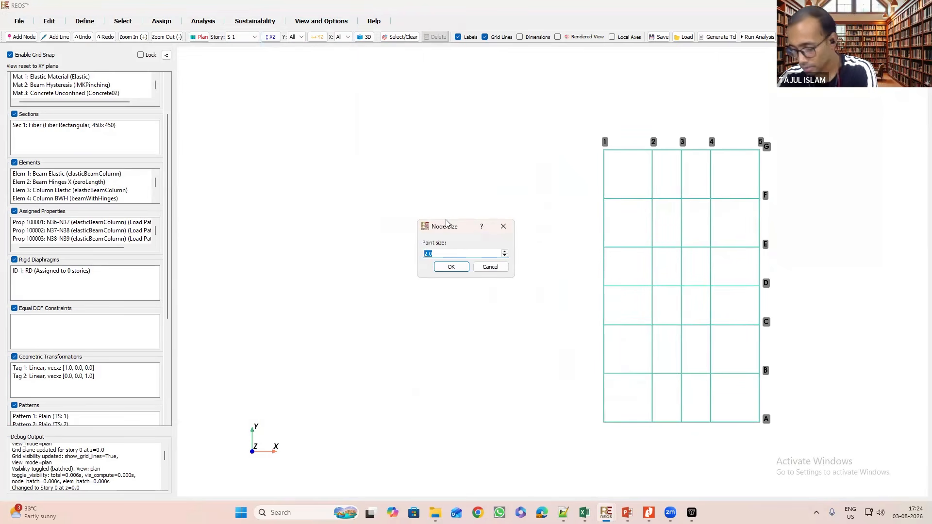
left_click(450, 273)
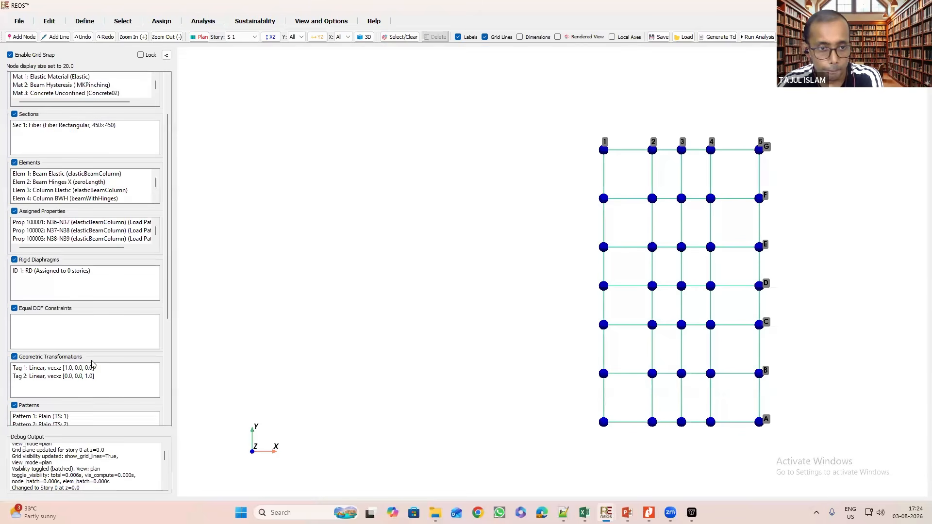
Edit the rigid diaphragm RD and pick the story S 1 node at grid 3-D as the master node.
scroll(57, 250, "down", 1)
double_click(61, 243)
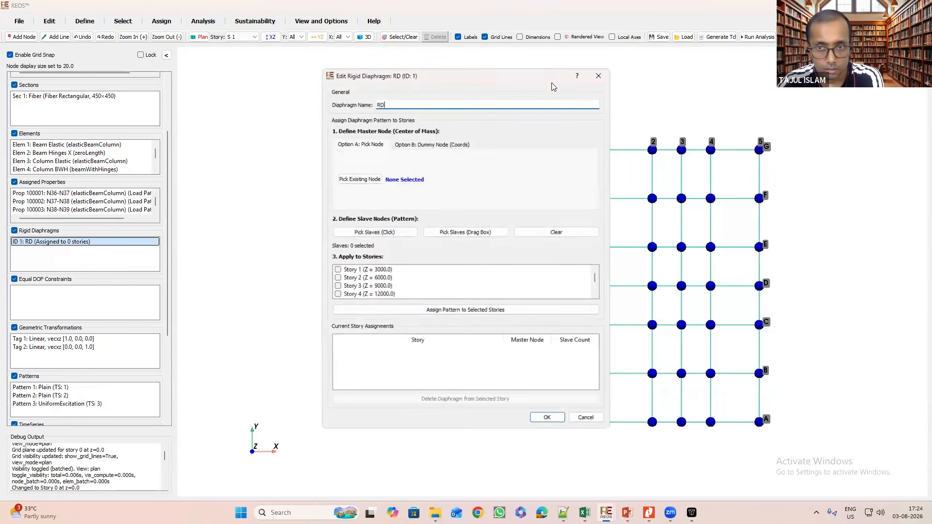
left_click_drag(529, 78, 361, 83)
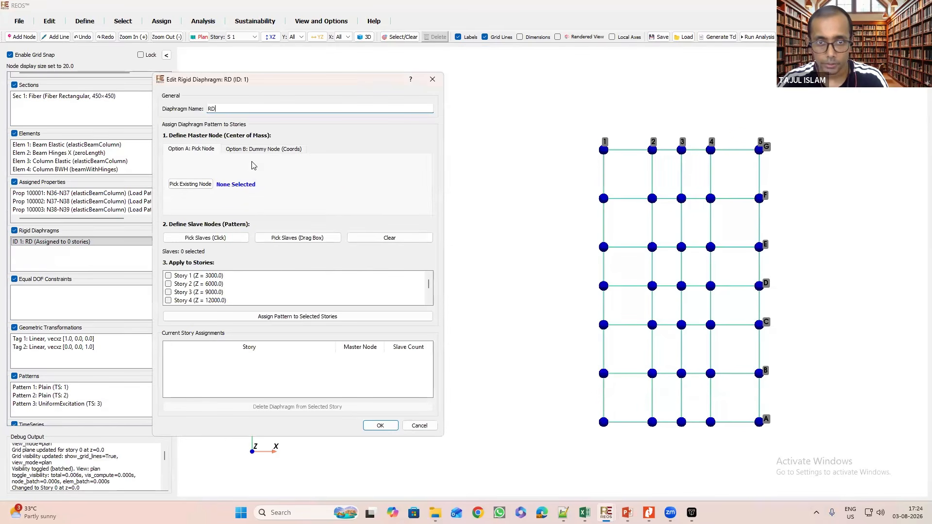
left_click(196, 187)
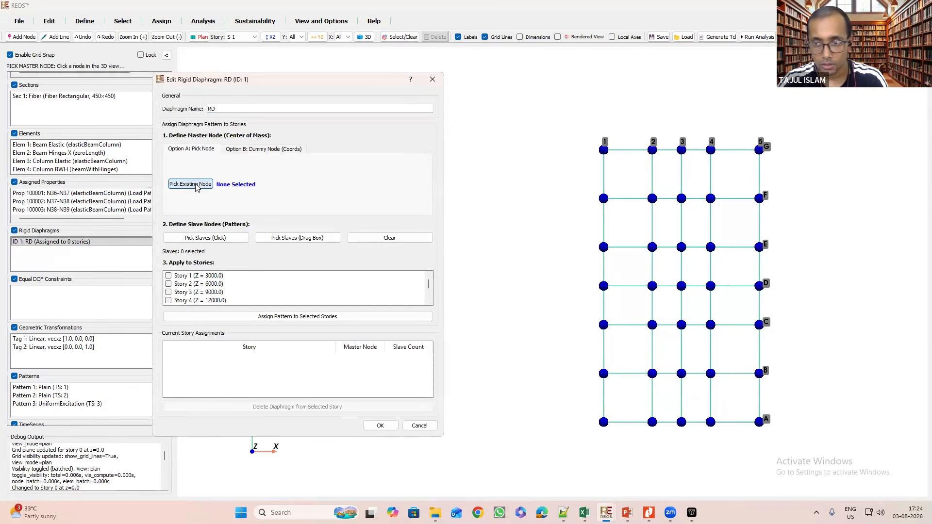
left_click(682, 287)
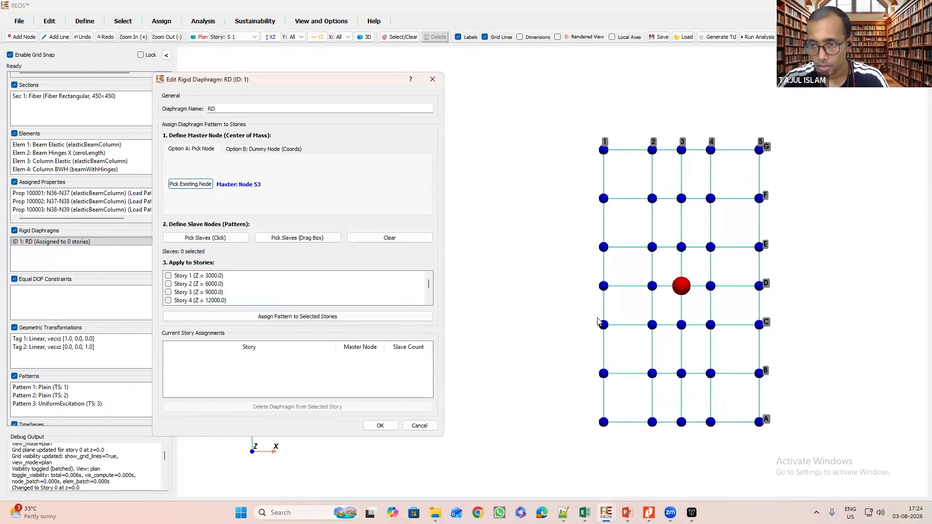
Box-select all the other story S 1 nodes as slaves and assign the diaphragm pattern to Story 1.
left_click(290, 238)
left_click_drag(791, 128, 558, 460)
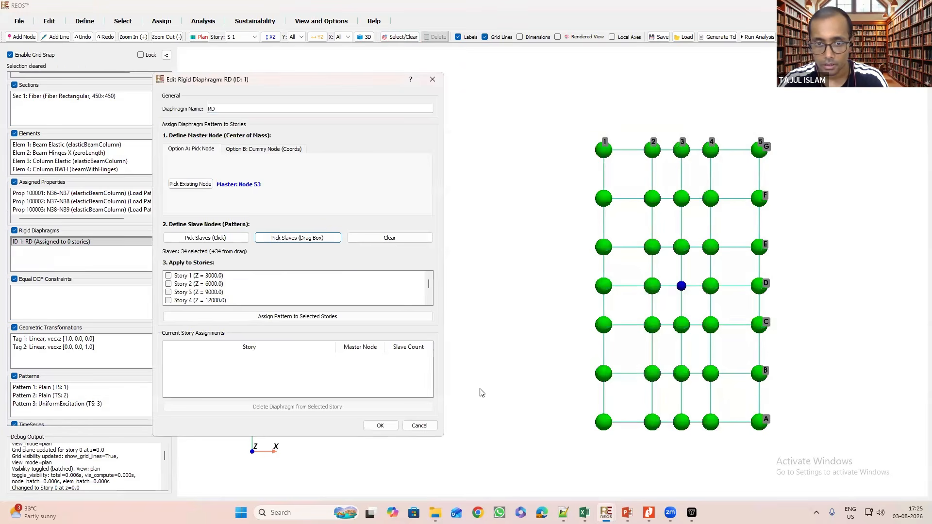
left_click(168, 277)
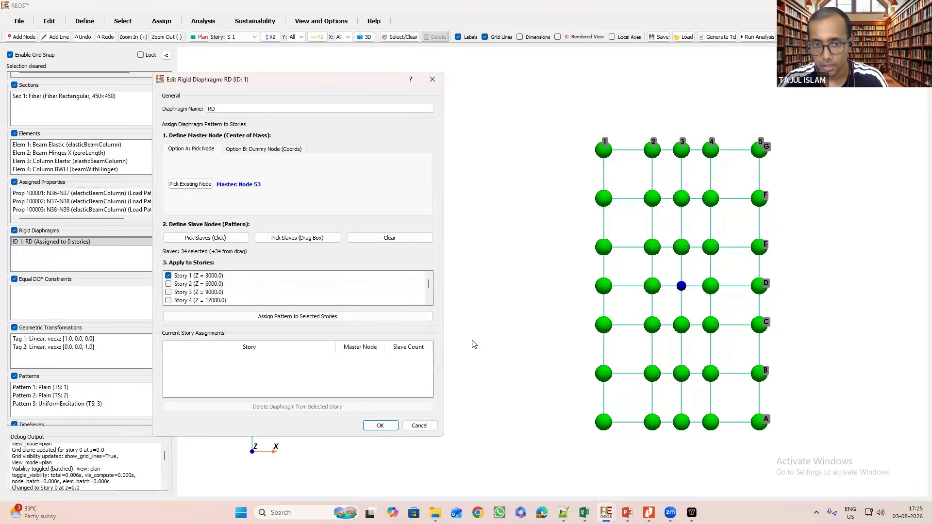
left_click(301, 316)
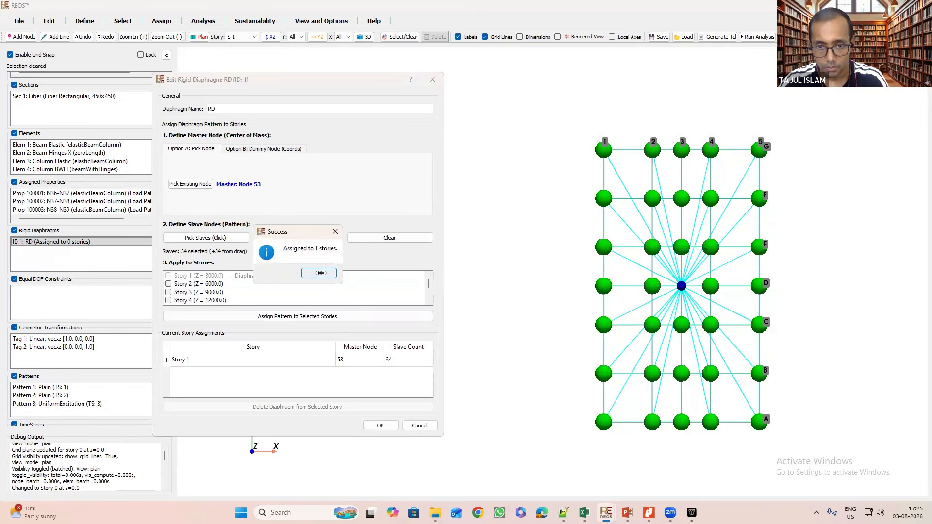
left_click(319, 272)
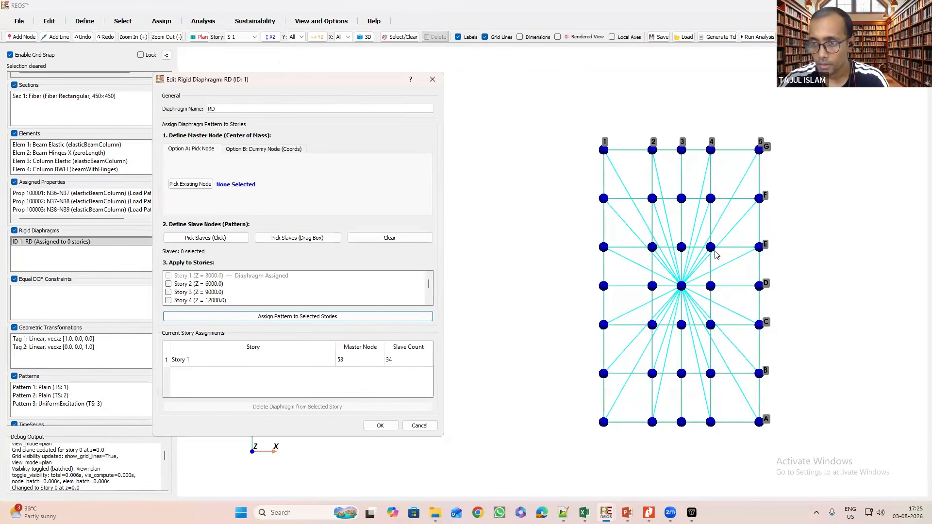
Show the plan of story S 2 and pick its node at grid 3-D as the diaphragm master node.
left_click(243, 37)
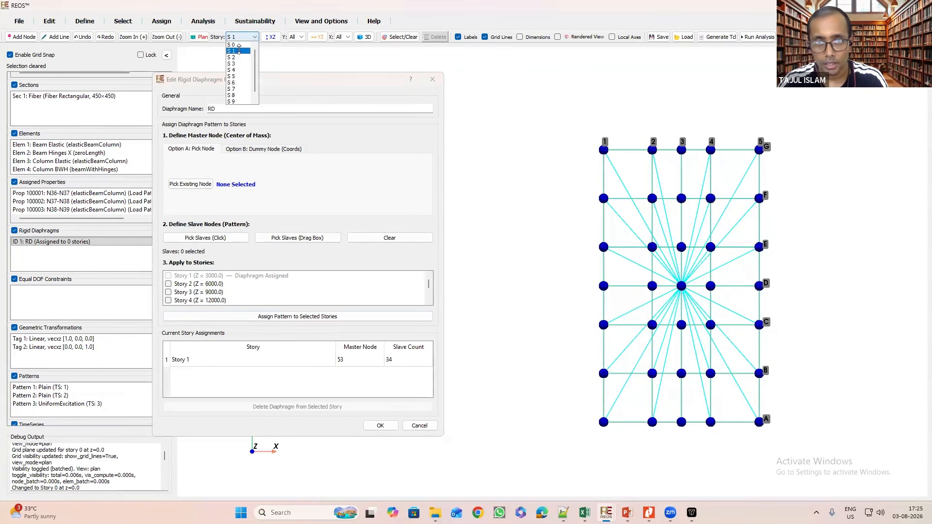
left_click(238, 53)
left_click(202, 37)
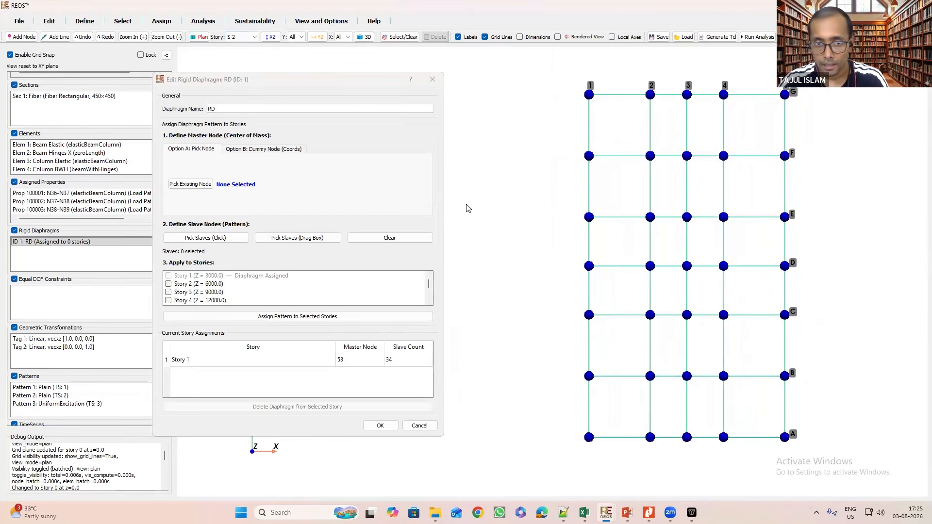
left_click(190, 184)
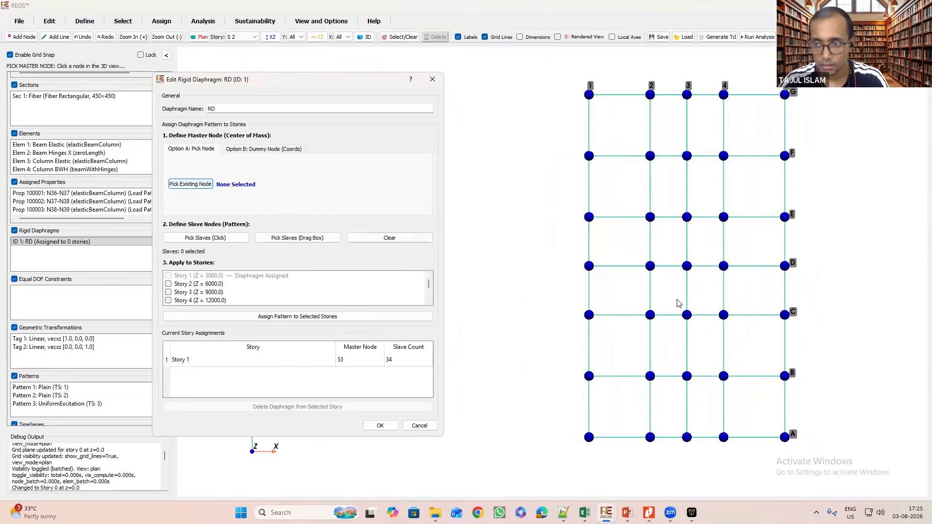
left_click(686, 268)
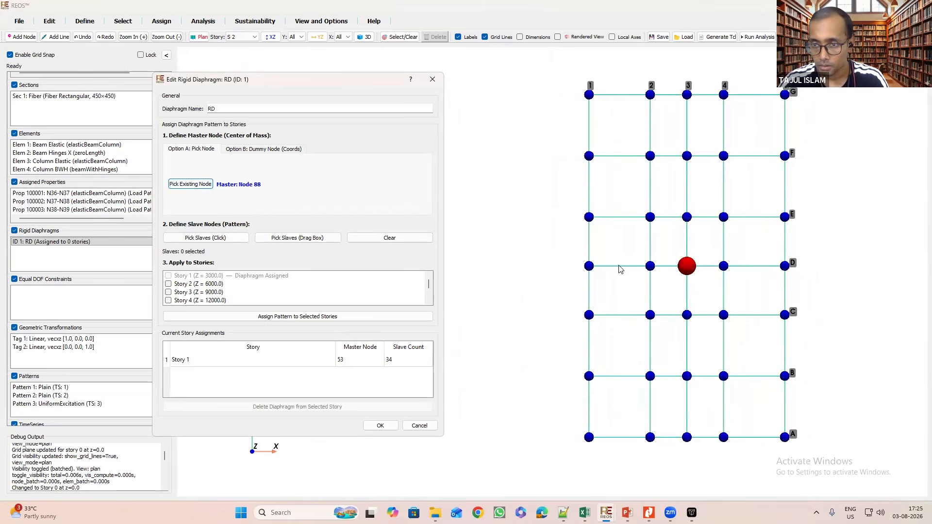
Box-select the remaining story S 2 nodes as slaves and assign the diaphragm pattern to Story 2.
left_click(302, 238)
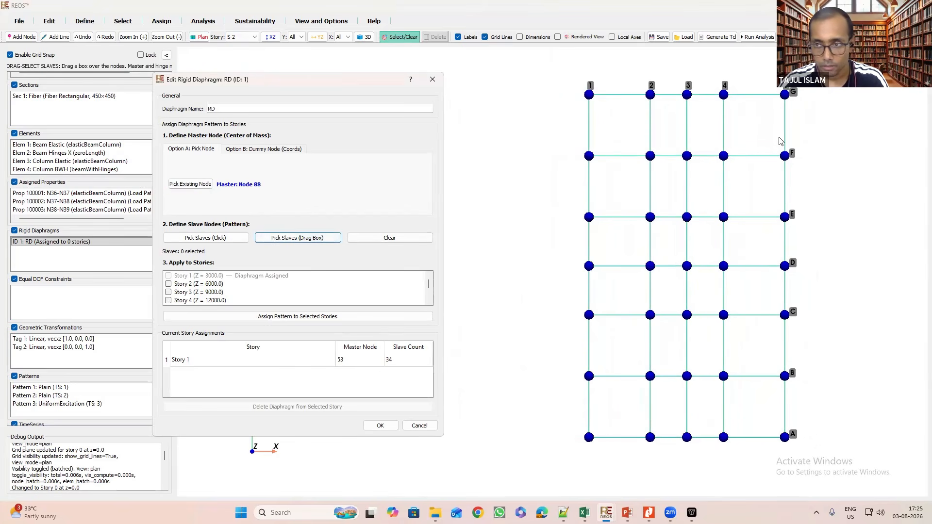
left_click_drag(798, 76, 507, 454)
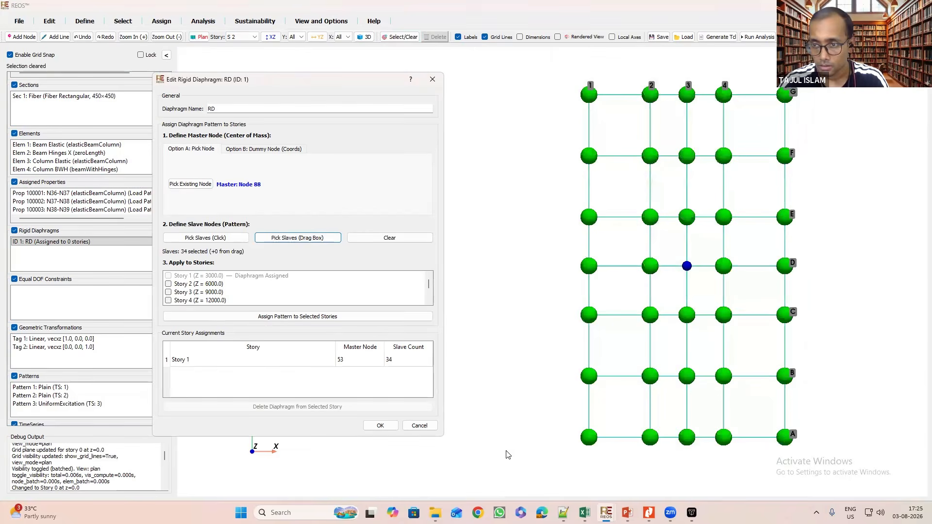
left_click(169, 284)
left_click(324, 316)
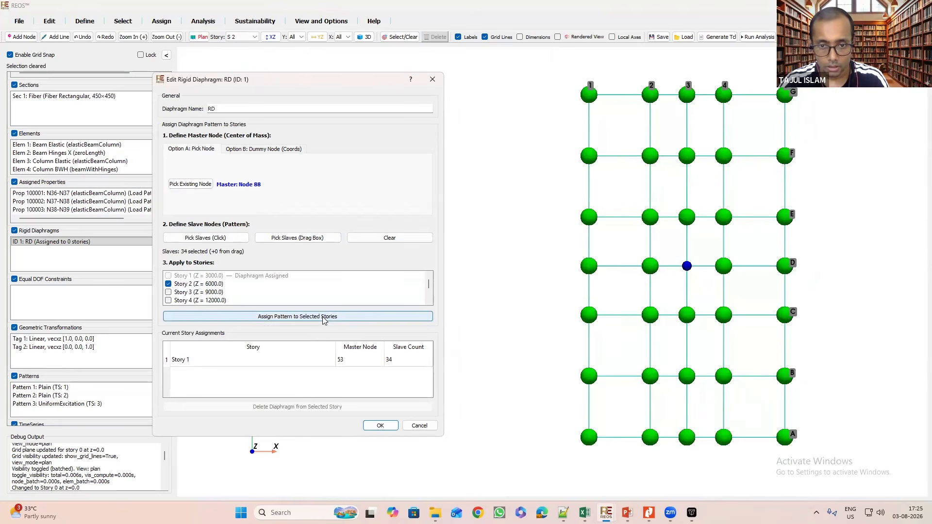
left_click(321, 274)
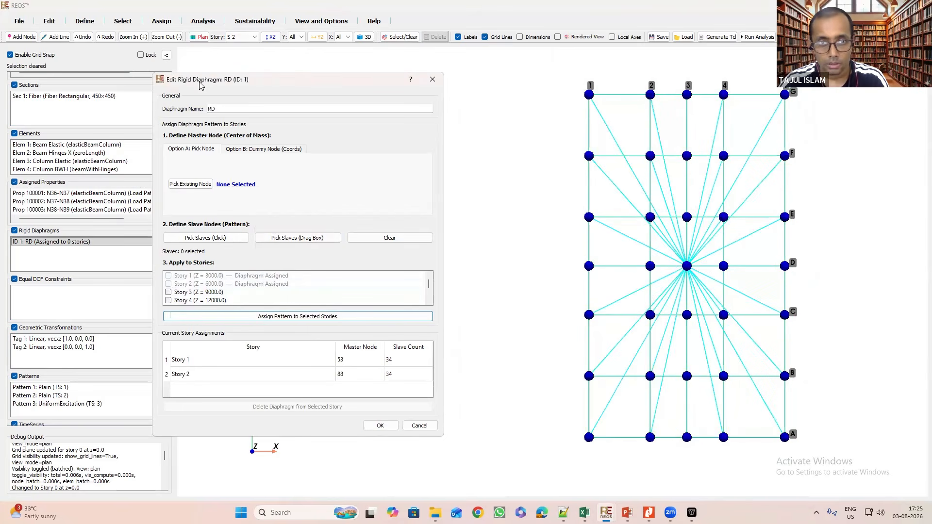
Show the plan of story S 3 and pick its node at grid 3-D as the diaphragm master node.
left_click(237, 37)
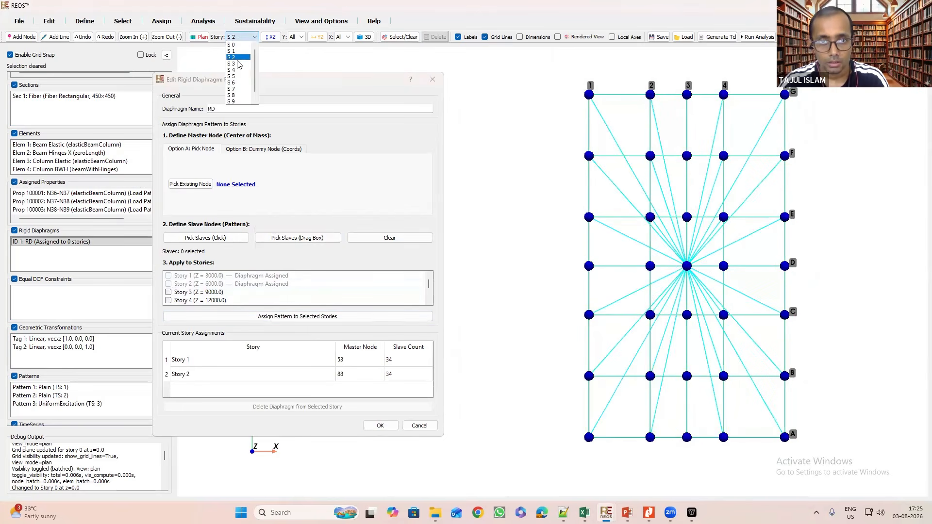
left_click(201, 37)
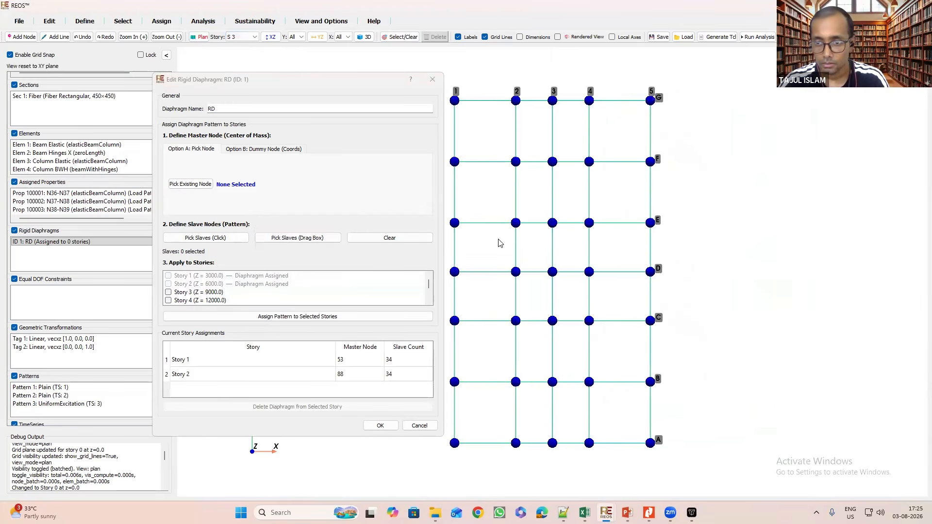
left_click(190, 185)
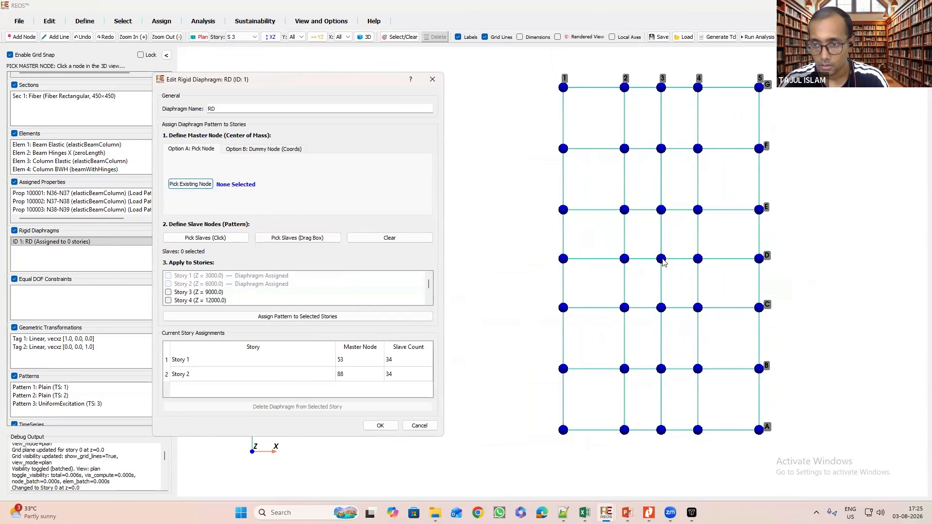
left_click(661, 259)
Box-select the remaining story S 3 nodes as slaves and assign the diaphragm pattern to Story 3.
left_click(314, 238)
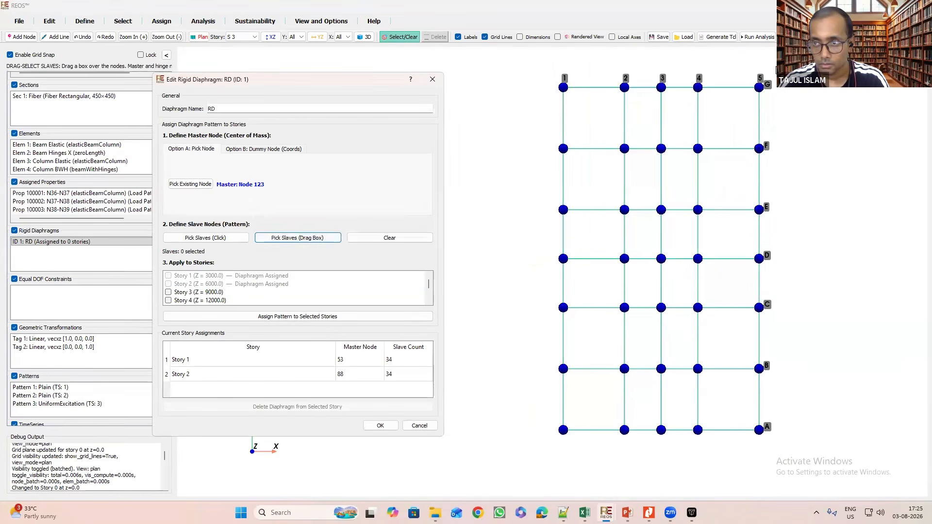
left_click_drag(784, 59, 512, 466)
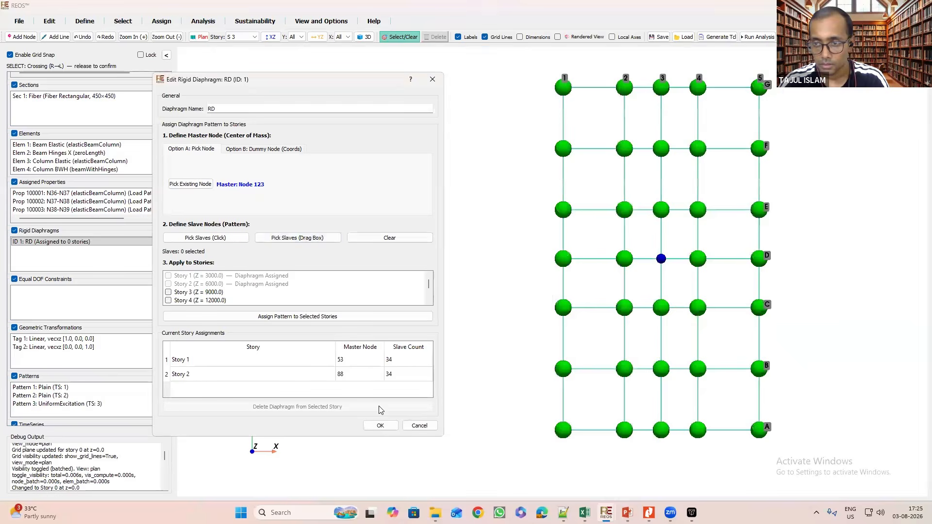
left_click(168, 292)
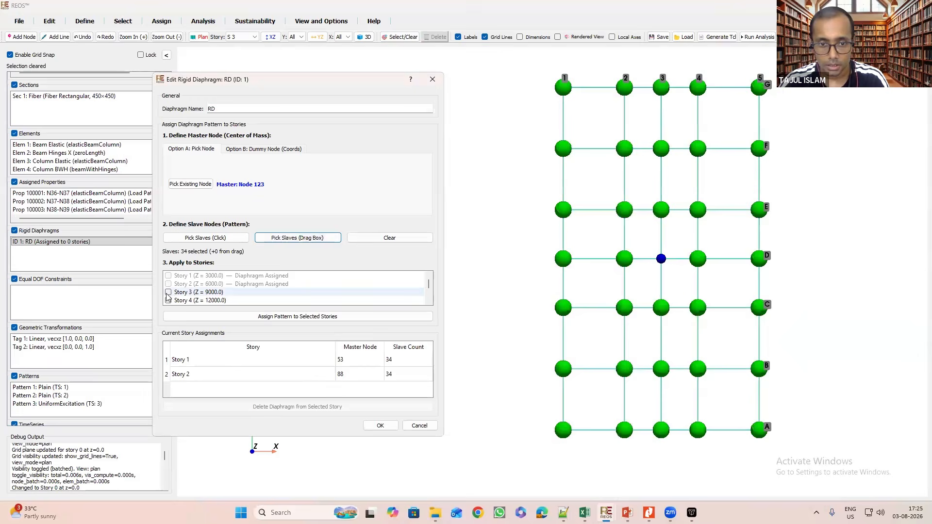
left_click(297, 316)
left_click(320, 272)
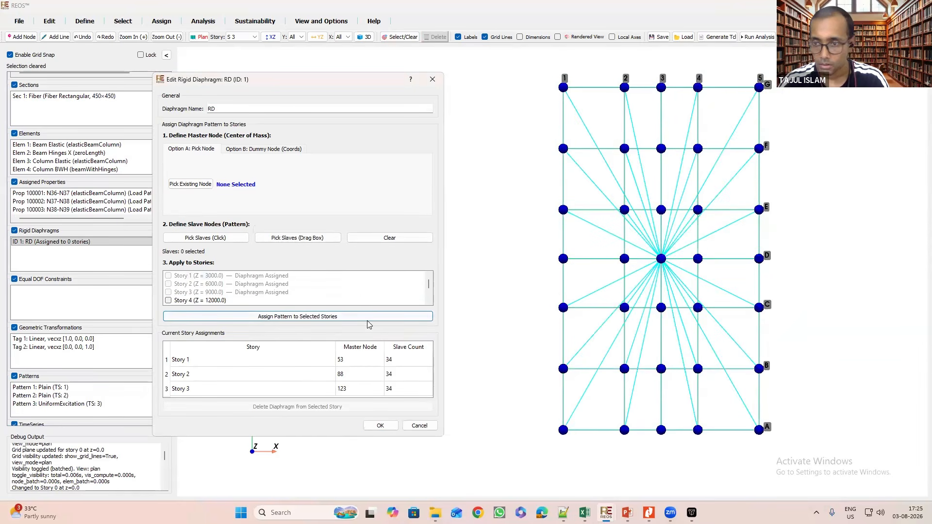
Show the plan of story S 4 and pick its node at grid 3-D as the diaphragm master node.
left_click(245, 35)
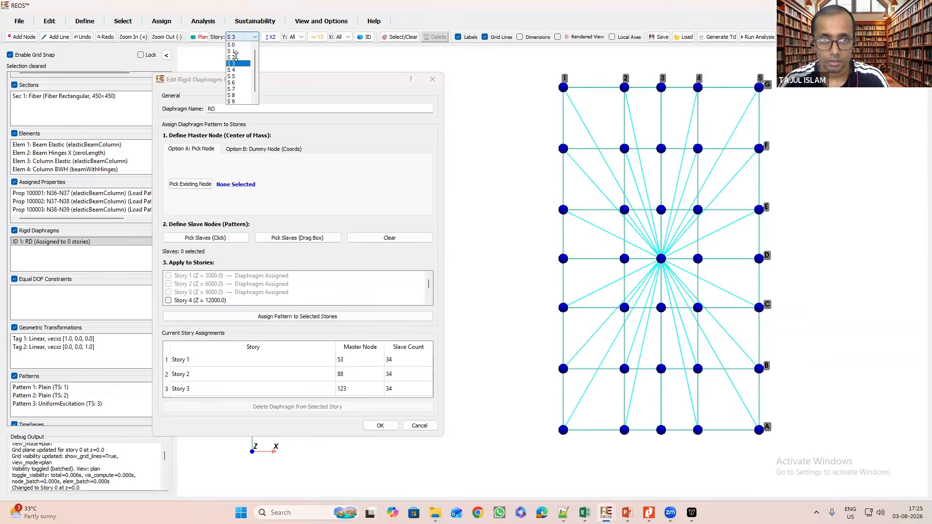
left_click(238, 71)
left_click(202, 37)
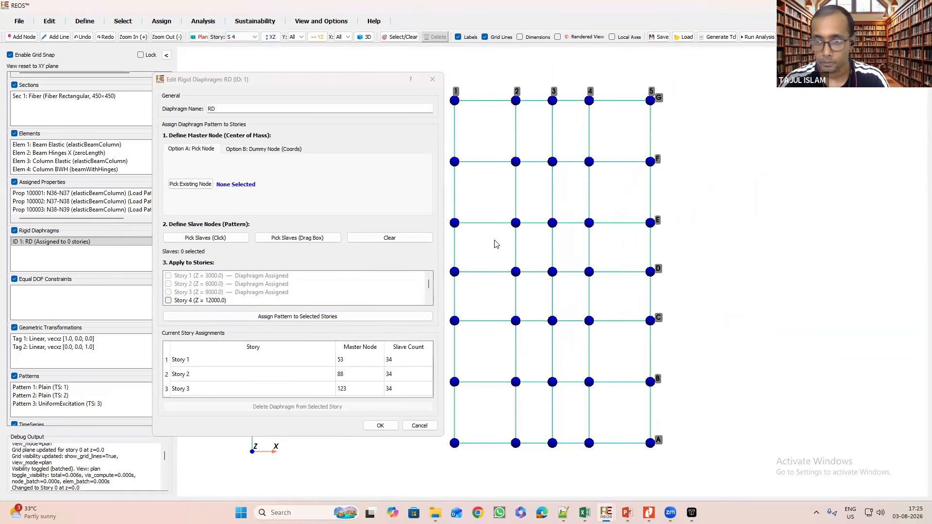
left_click(190, 184)
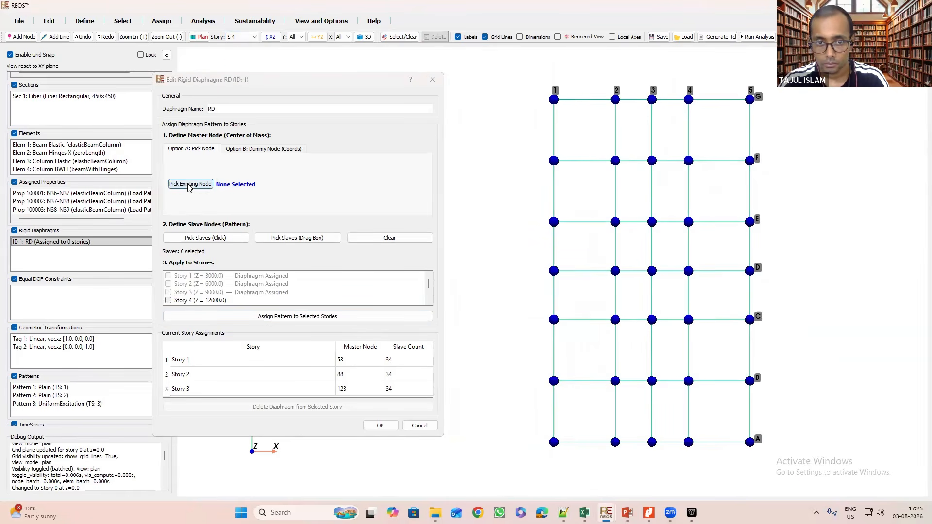
left_click(652, 271)
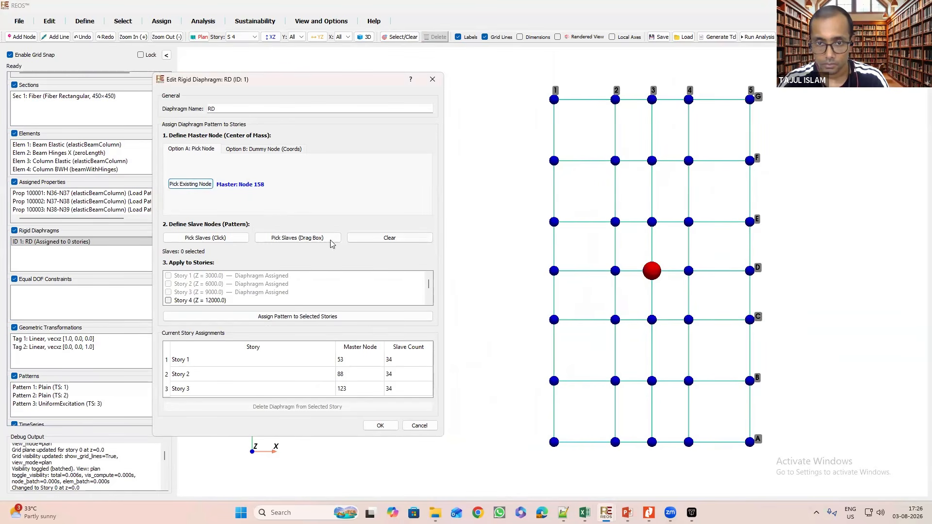
Box-select the remaining story S 4 nodes as slaves and assign the diaphragm pattern to Story 4.
left_click(297, 237)
left_click_drag(779, 83, 517, 466)
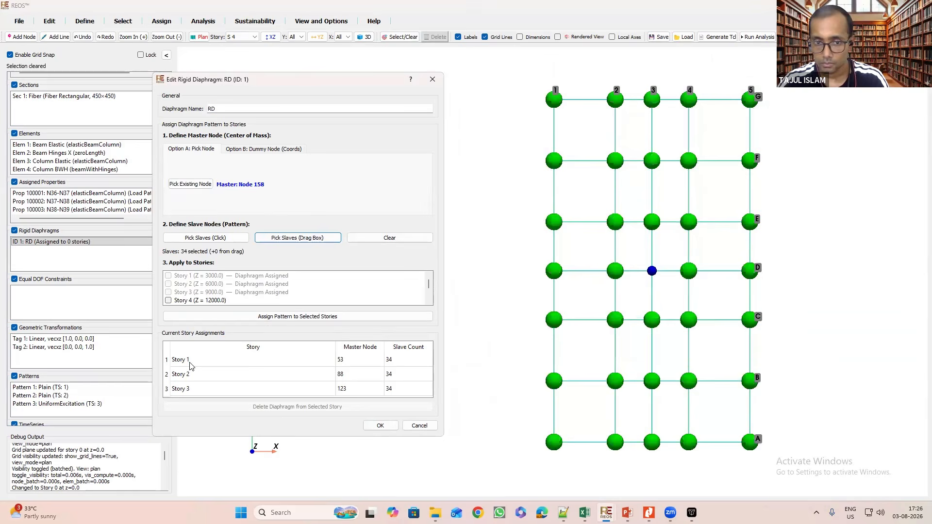
left_click(169, 301)
left_click(293, 318)
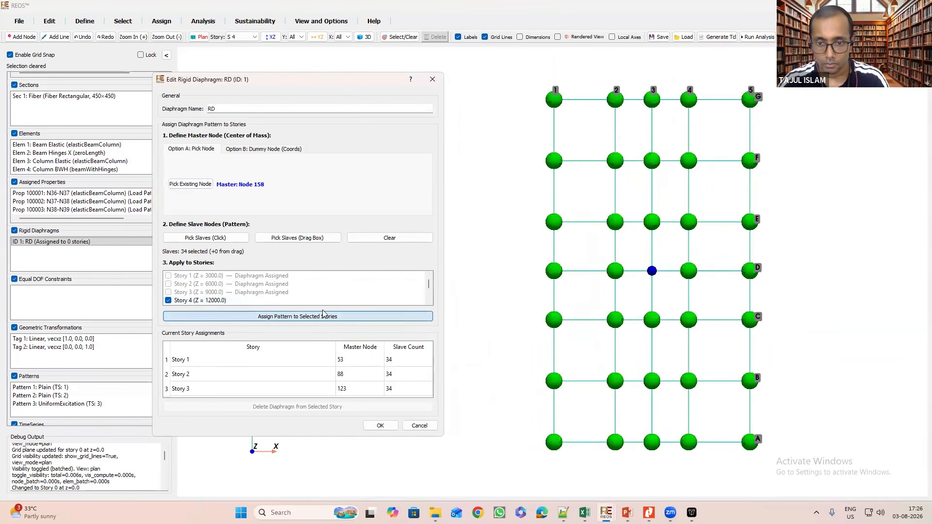
left_click(316, 275)
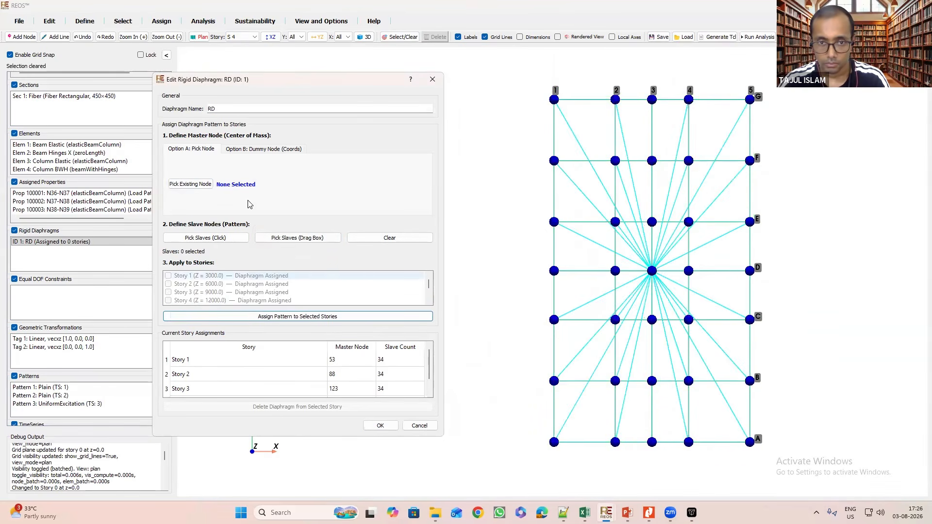
Show the plan of story S 5 and pick its node at grid 3-D as the diaphragm master node.
left_click(242, 37)
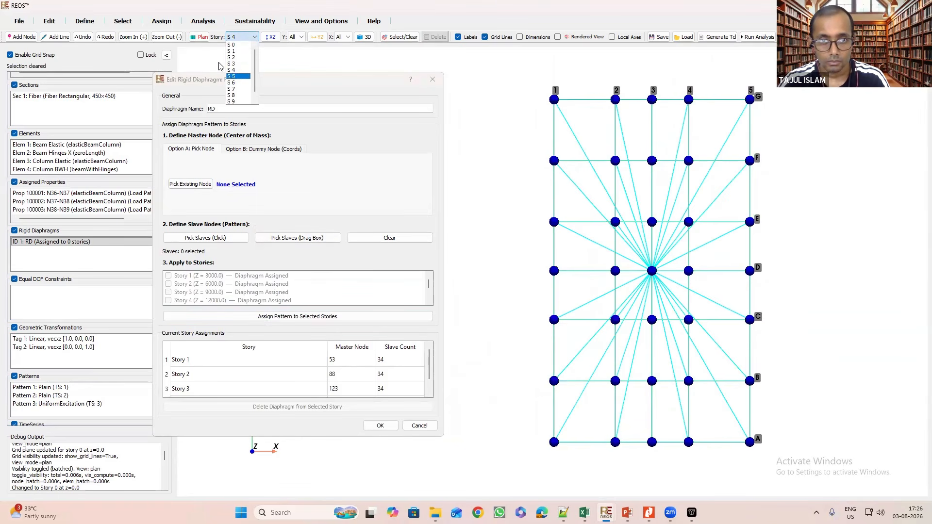
left_click(239, 76)
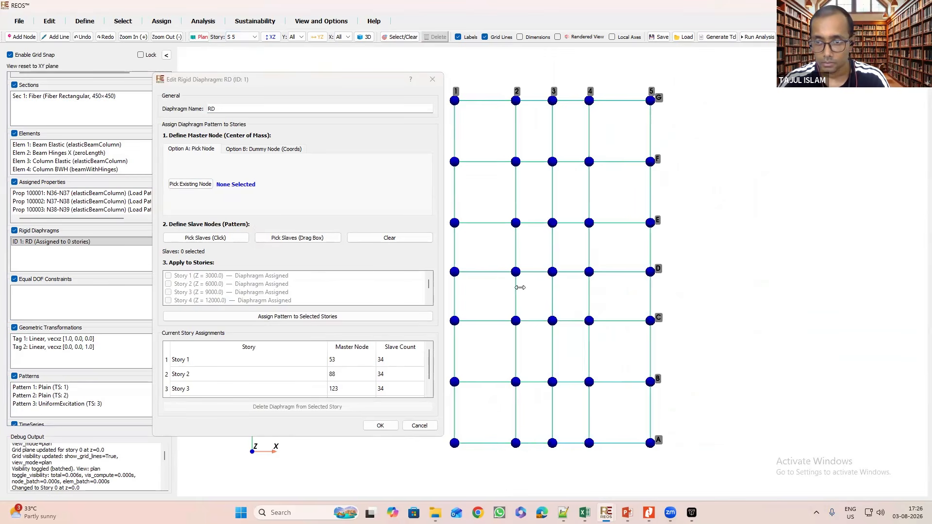
left_click(191, 184)
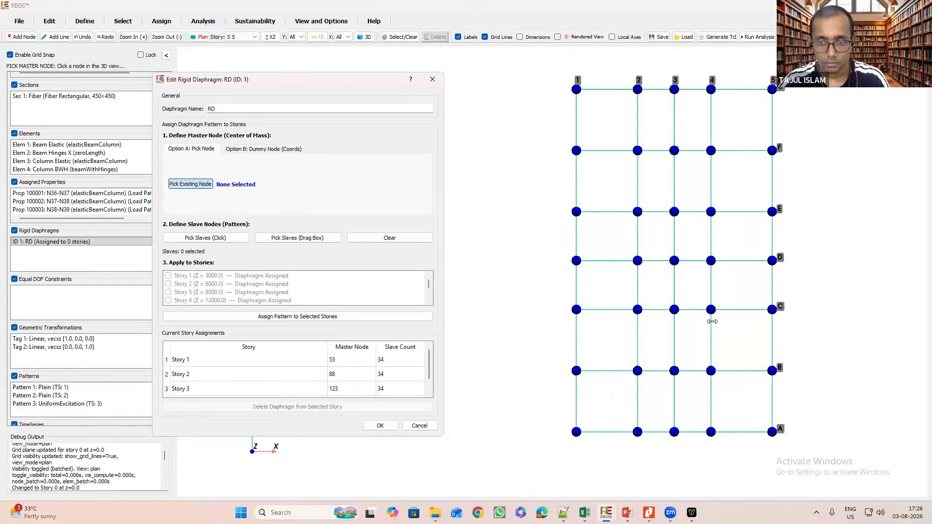
left_click(674, 261)
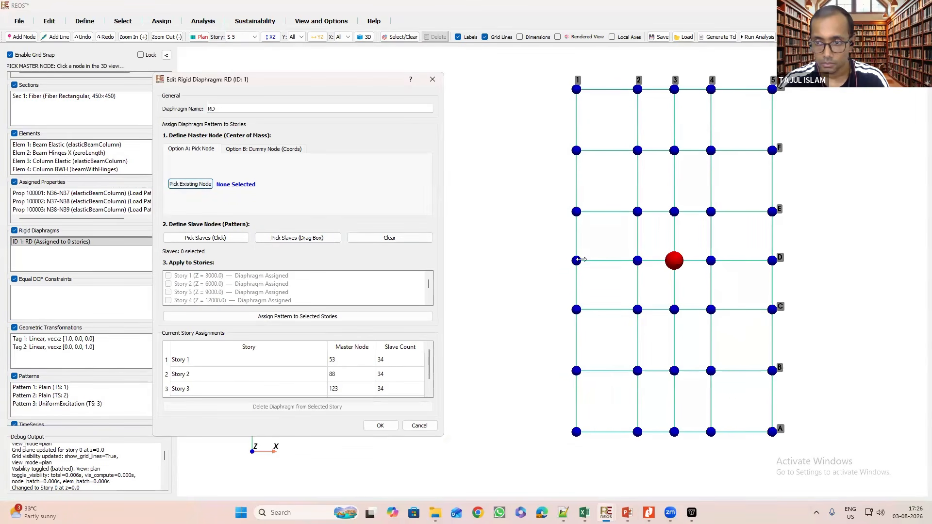
Box-select the remaining story S 5 nodes as slaves and assign the diaphragm pattern to Story 5.
left_click(338, 236)
left_click_drag(794, 73, 528, 463)
scroll(220, 291, "down", 1)
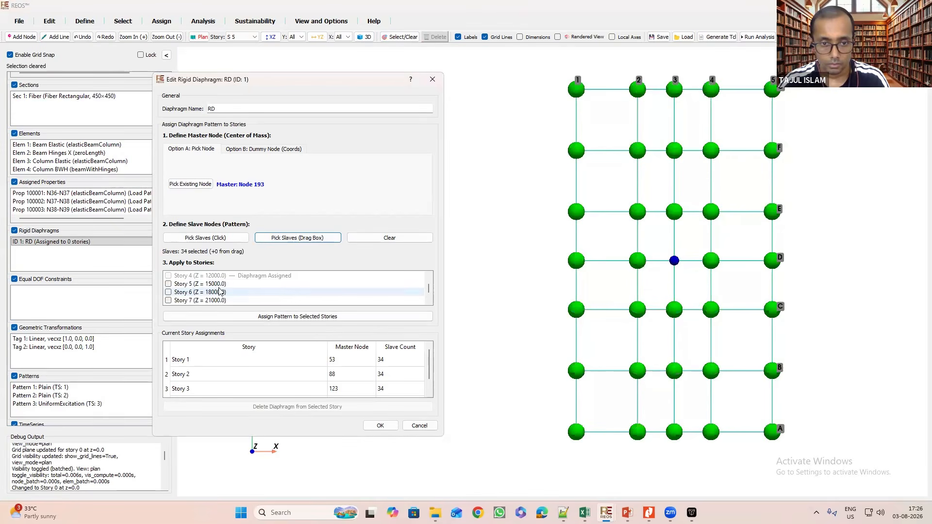
left_click(168, 284)
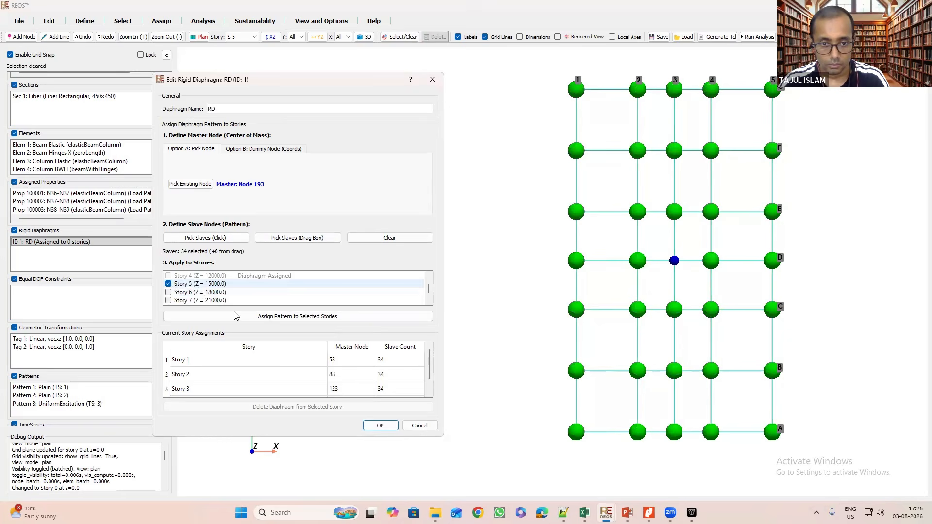
left_click(272, 316)
left_click(330, 273)
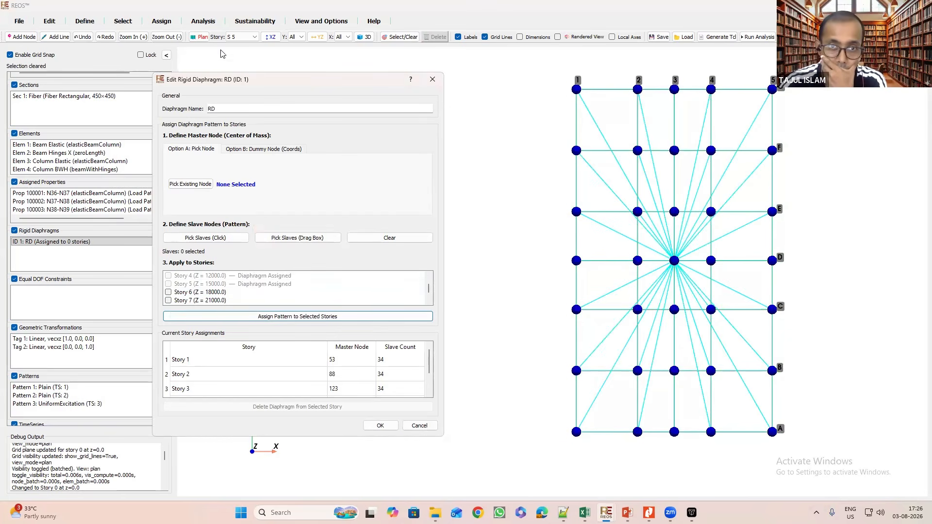
Show the plan of story S 6 and pick its node at grid 3-D as the diaphragm master node.
left_click(241, 37)
left_click(233, 77)
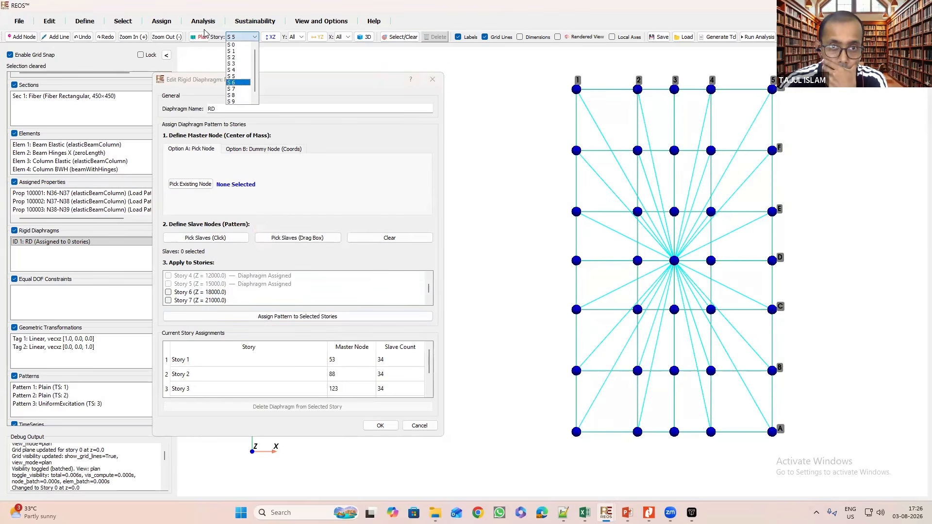
left_click(203, 38)
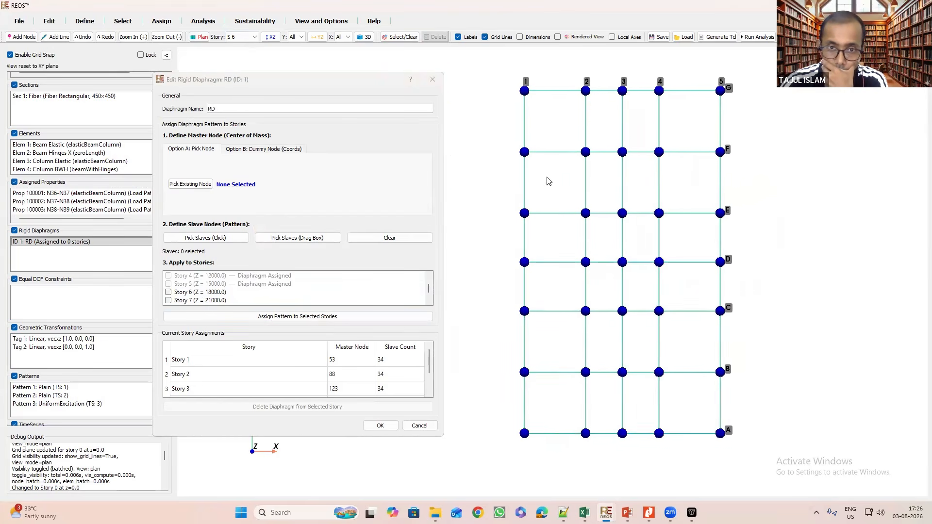
left_click(208, 185)
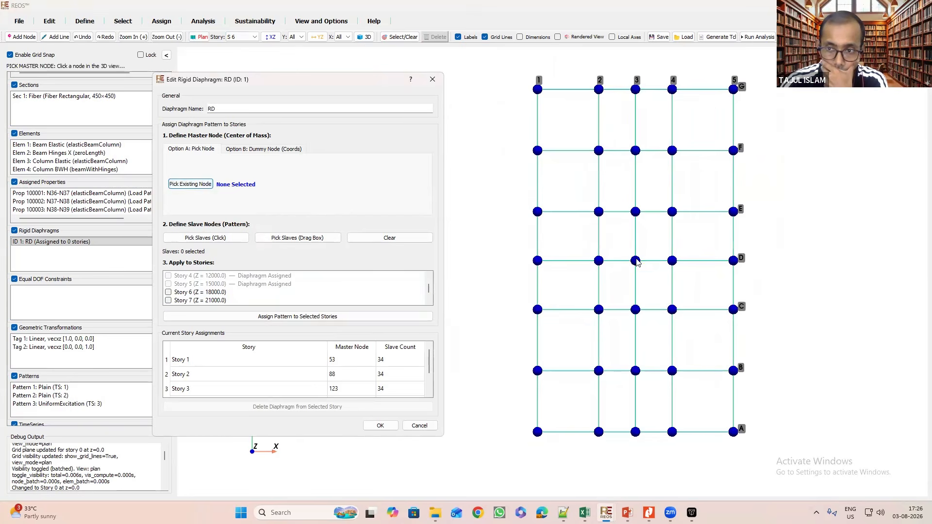
left_click(635, 261)
Box-select the remaining story S 6 nodes as slaves and assign the diaphragm pattern to Story 6.
left_click(297, 237)
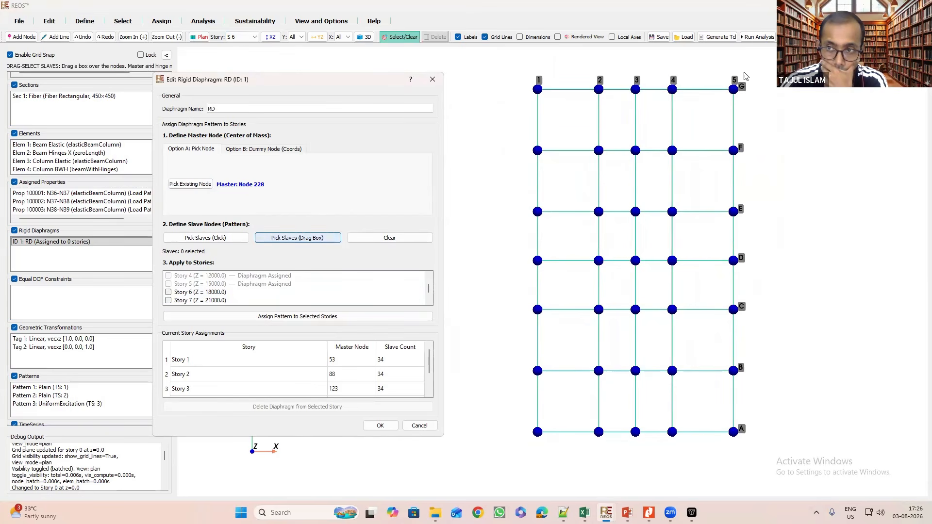
left_click_drag(763, 61, 485, 460)
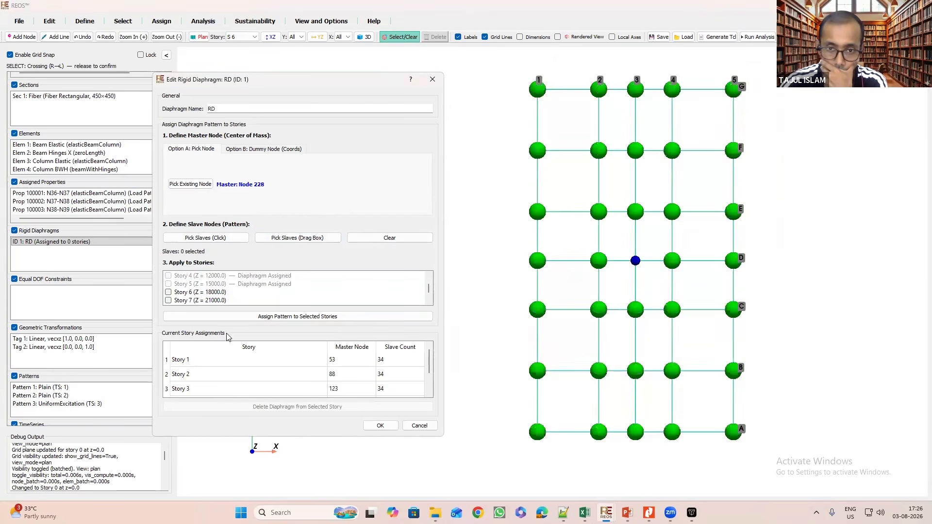
left_click(236, 315)
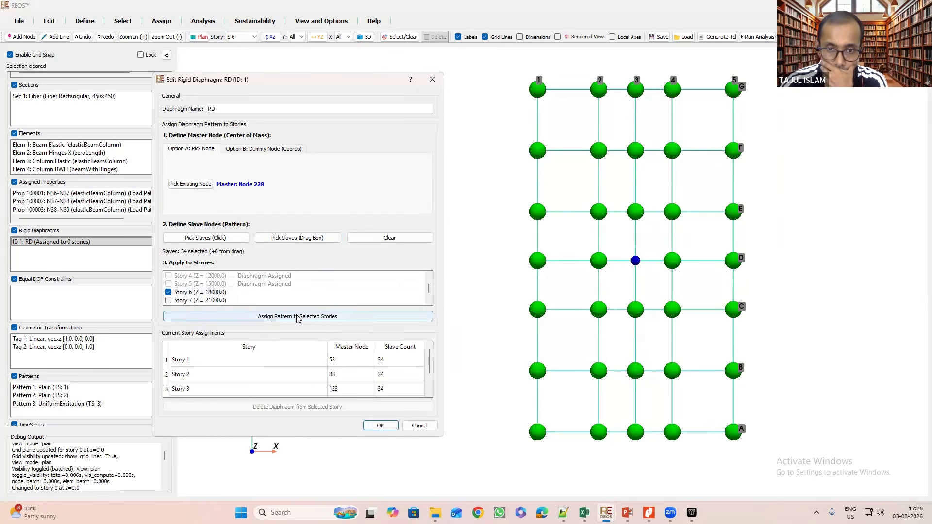
left_click(318, 273)
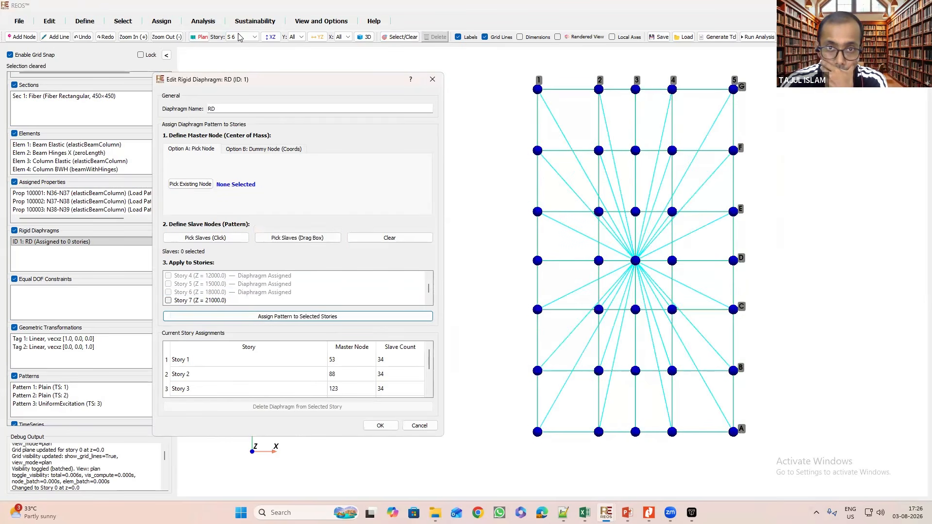
Show the plan of story S 7 and pick its node at grid 3-D as the diaphragm master node.
left_click(241, 37)
left_click(235, 89)
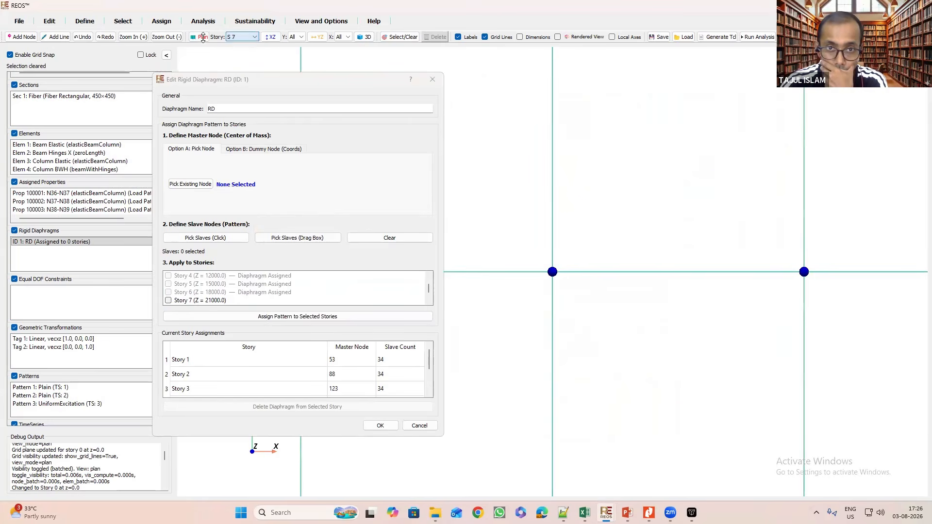
left_click(200, 37)
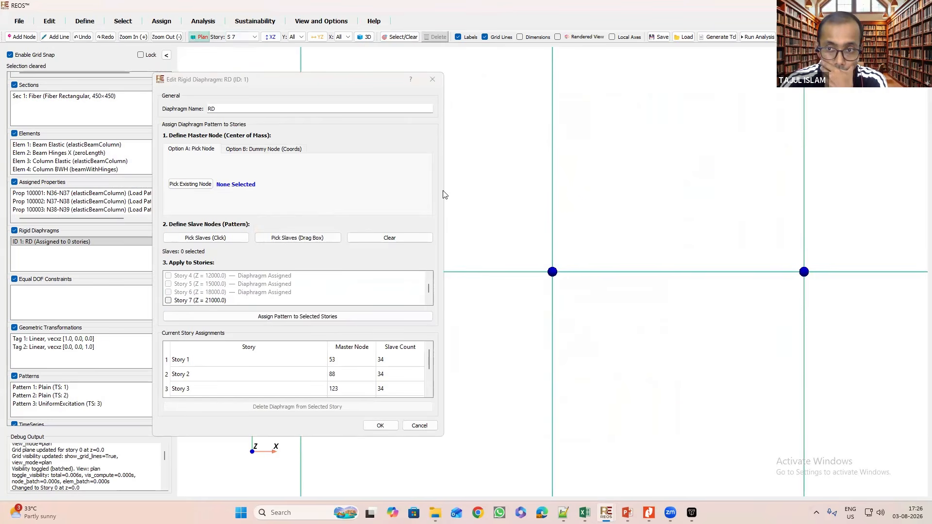
left_click(190, 184)
left_click(645, 259)
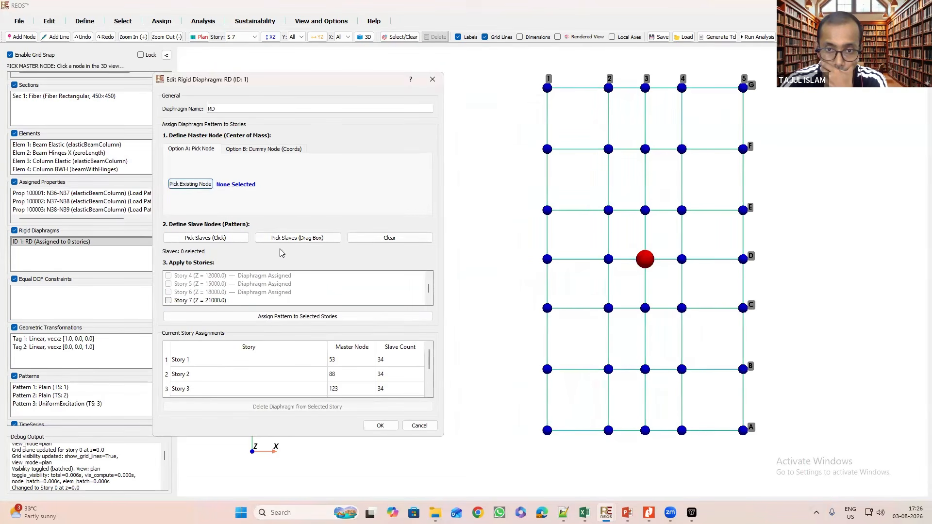
Box-select the remaining story S 7 nodes as slaves and assign the diaphragm pattern to Story 7.
left_click(275, 238)
left_click_drag(774, 62, 500, 462)
left_click(184, 301)
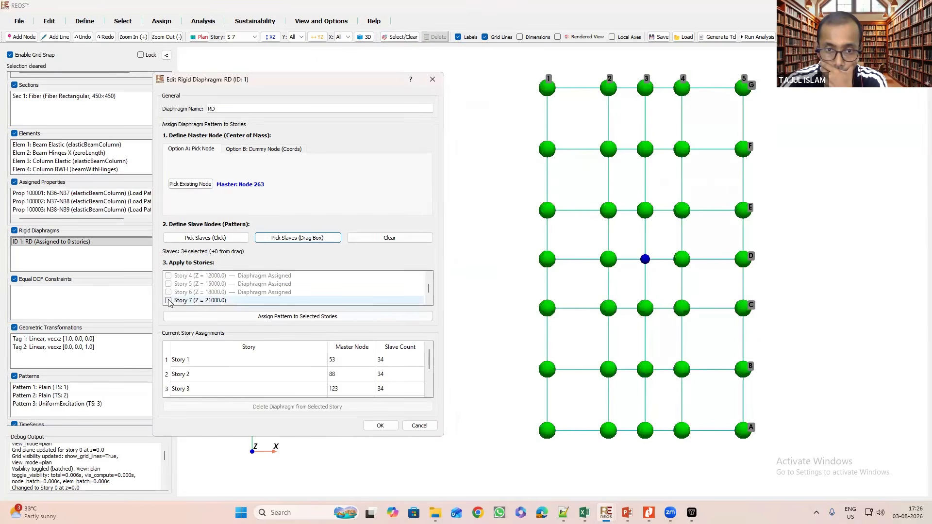
left_click(335, 316)
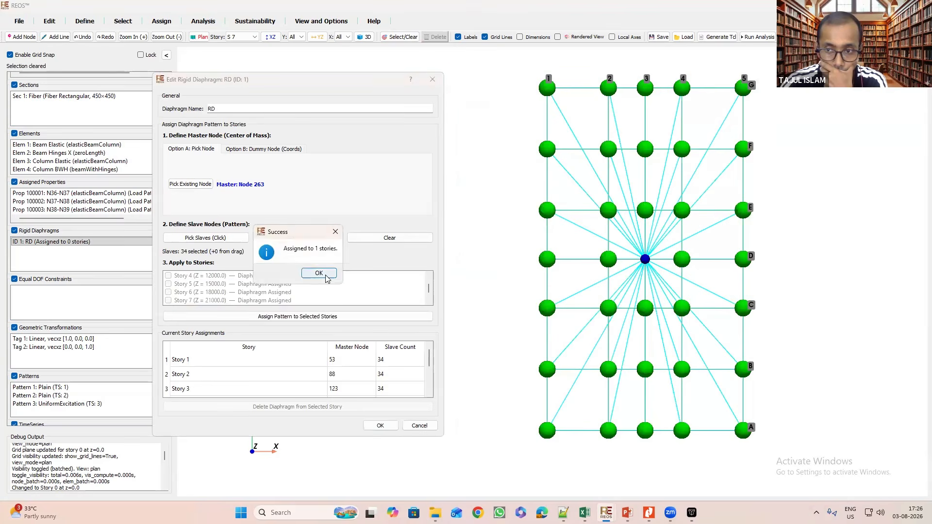
left_click(318, 273)
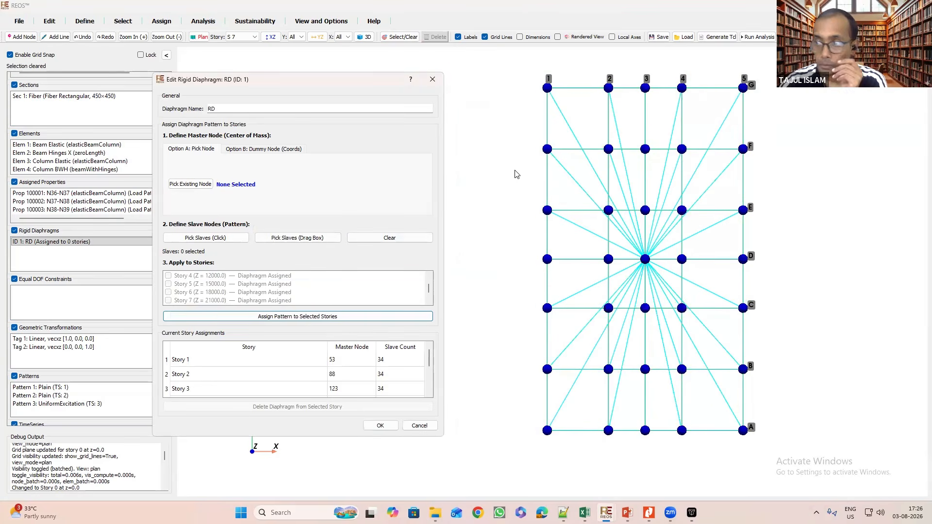
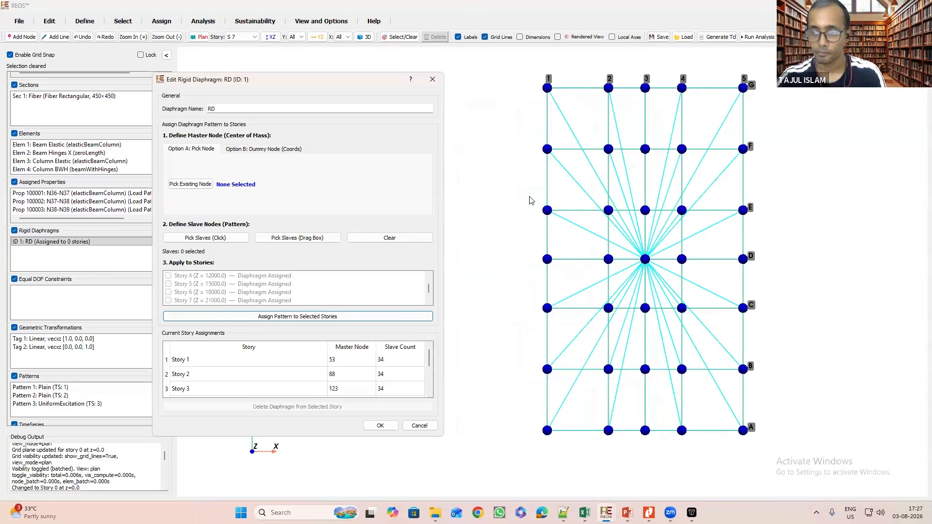
Show the plan of story S 8 and pick its node at grid 3-D as the diaphragm master node.
scroll(329, 288, "down", 1)
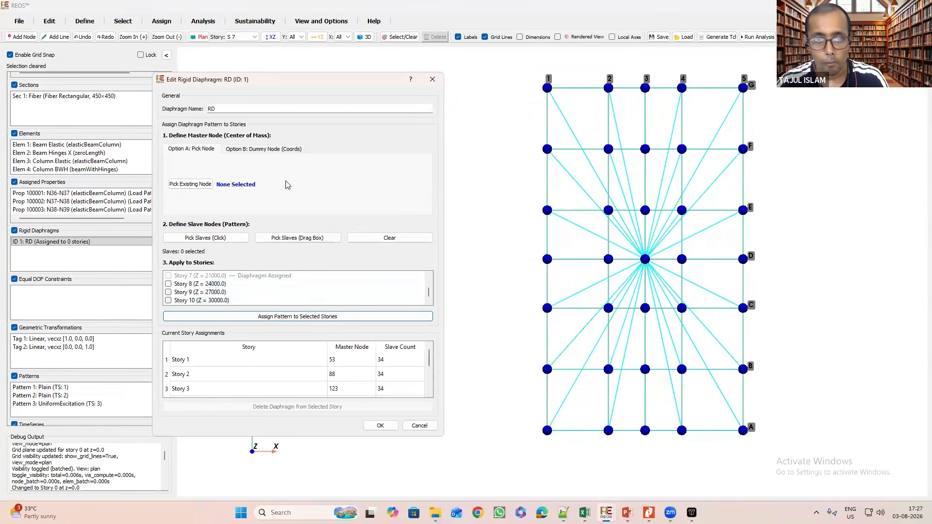
left_click(241, 38)
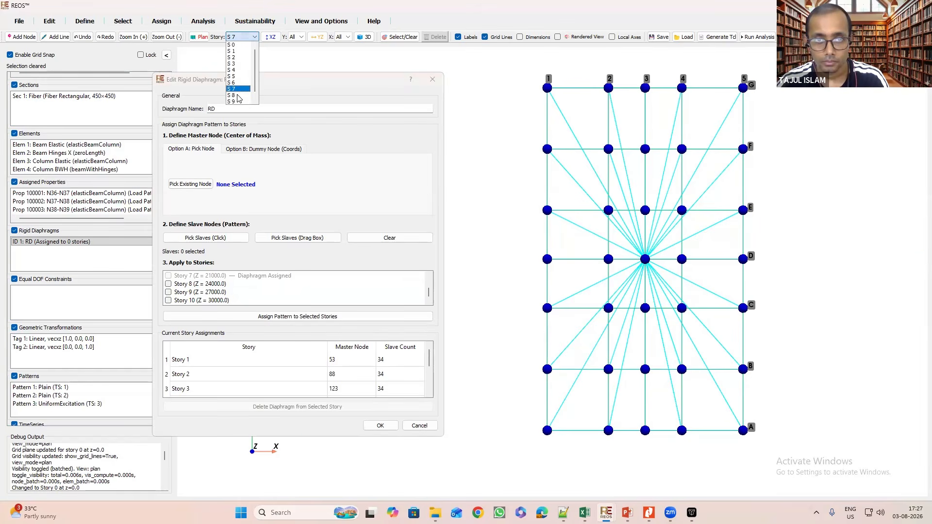
left_click(235, 94)
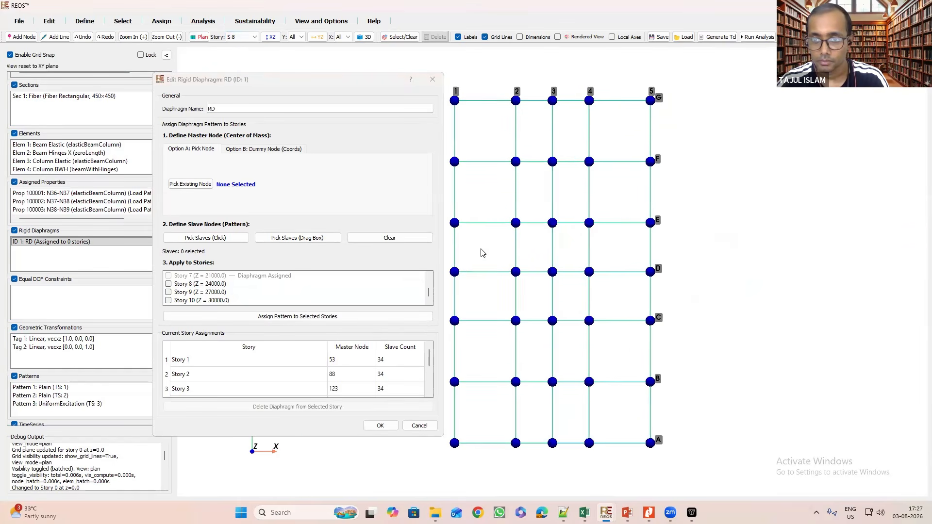
middle_click_drag(480, 248, 574, 237)
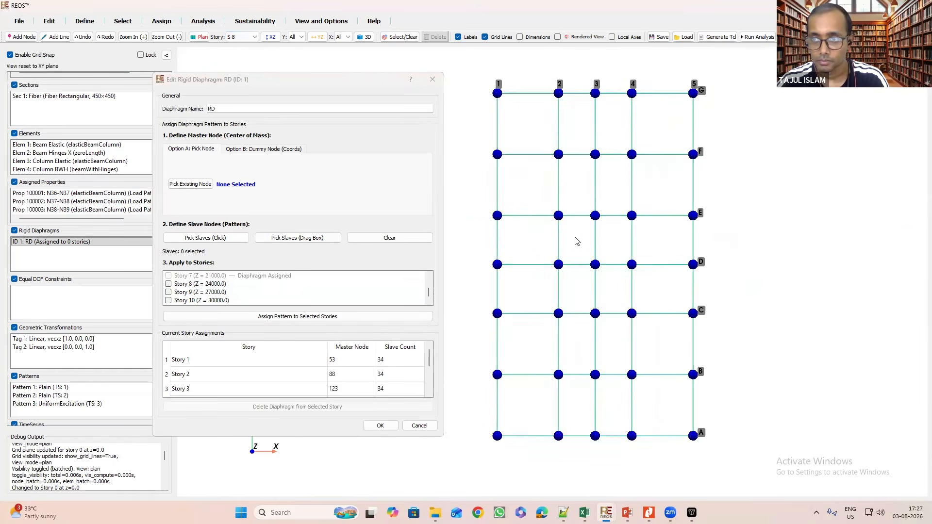
left_click(190, 184)
left_click(649, 262)
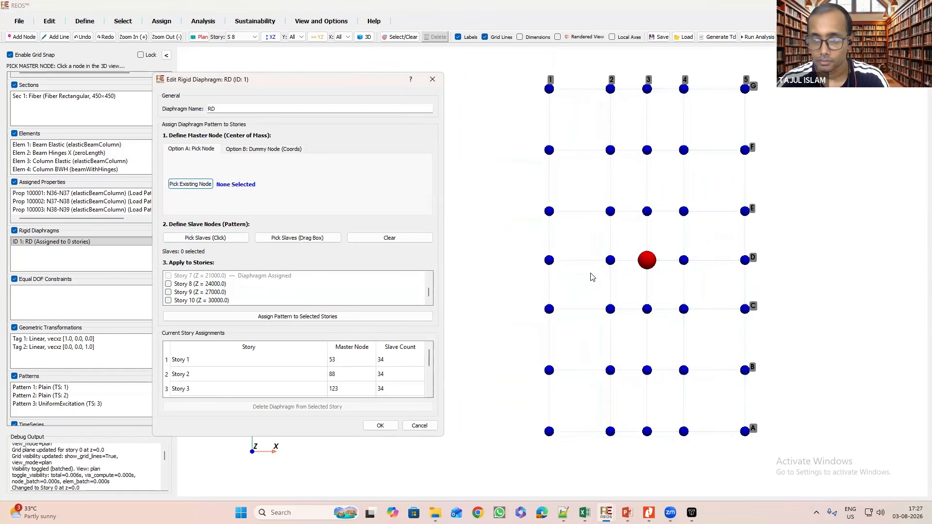
Box-select the remaining story S 8 nodes as slaves and assign the diaphragm pattern to Story 8.
left_click(168, 284)
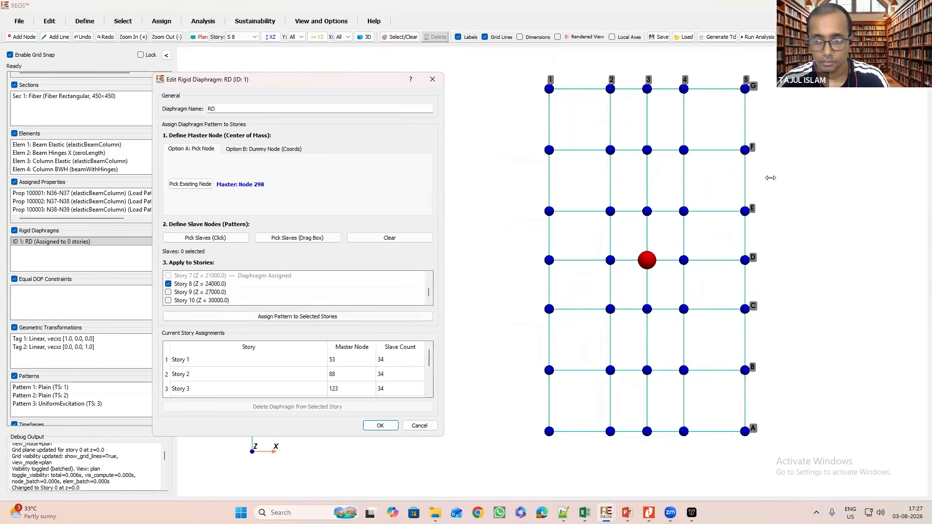
left_click_drag(694, 118, 578, 185)
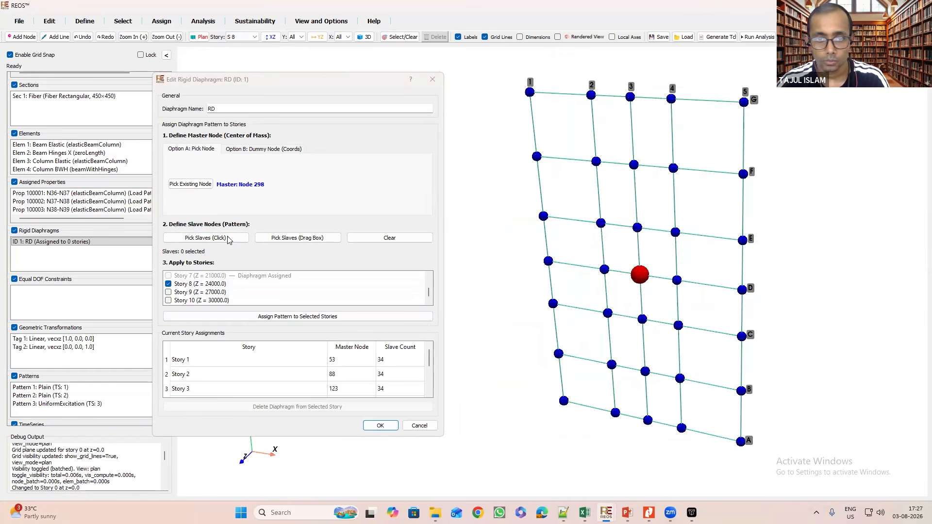
left_click(201, 37)
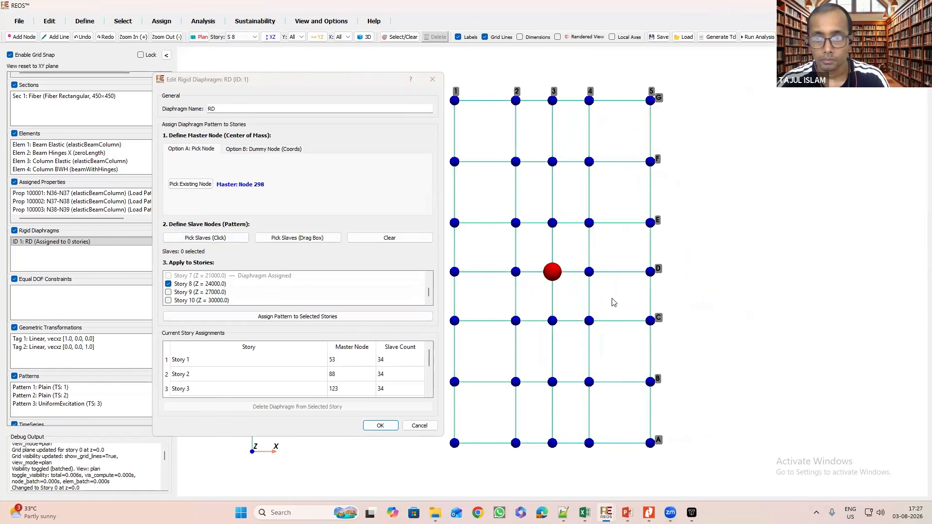
middle_click_drag(714, 265, 808, 253)
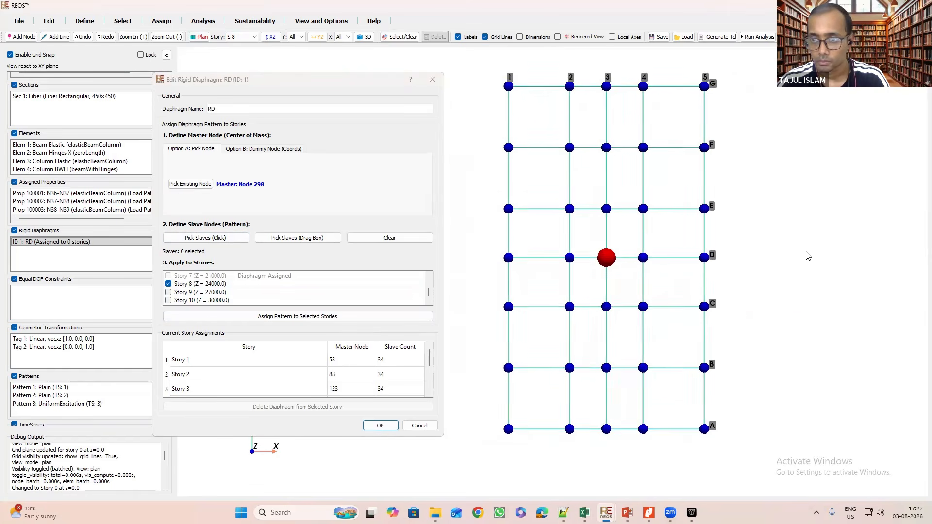
left_click(305, 237)
left_click_drag(768, 67, 505, 461)
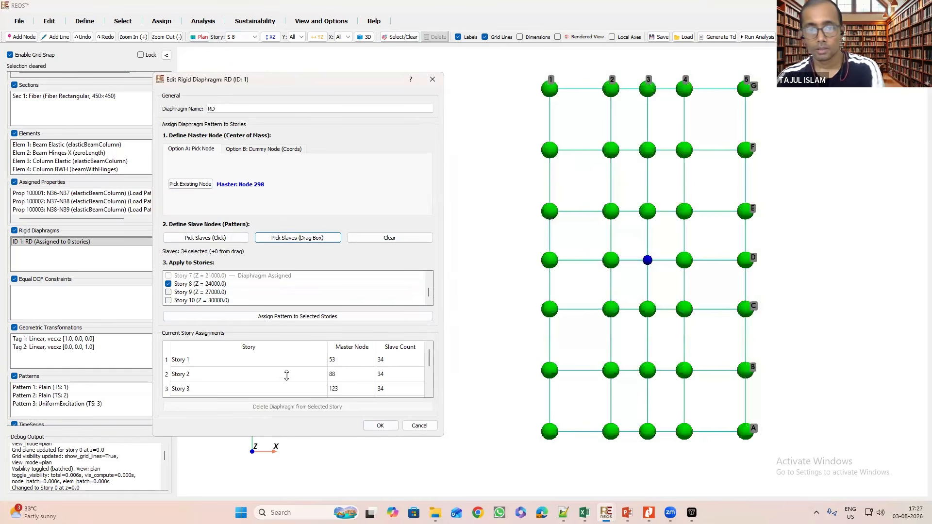
left_click(308, 316)
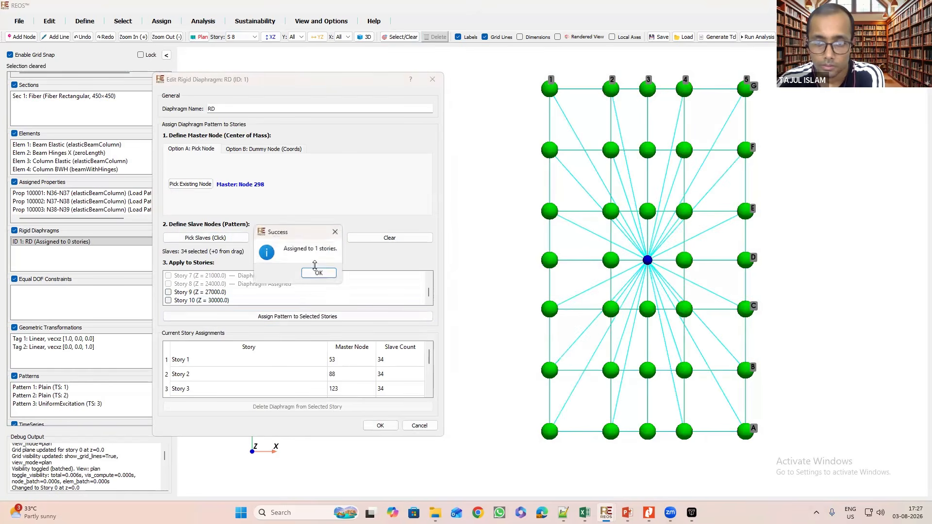
left_click(318, 274)
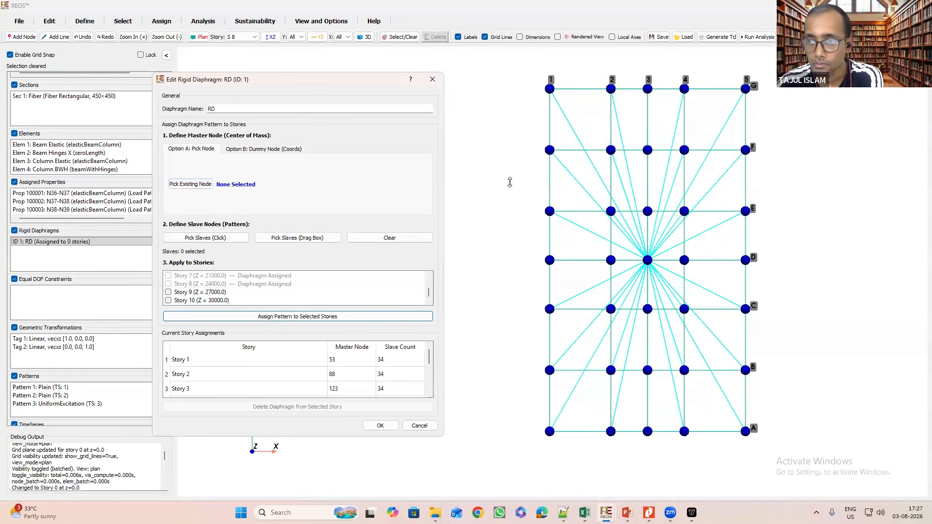
Show the plan of story S 9 and pick its node at grid 3-D as the diaphragm master node.
left_click(242, 39)
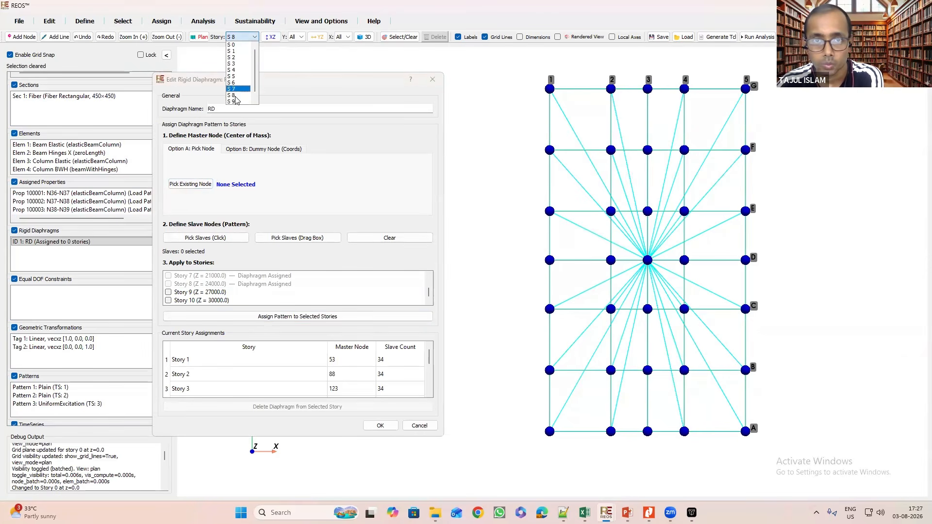
left_click(240, 102)
left_click(202, 39)
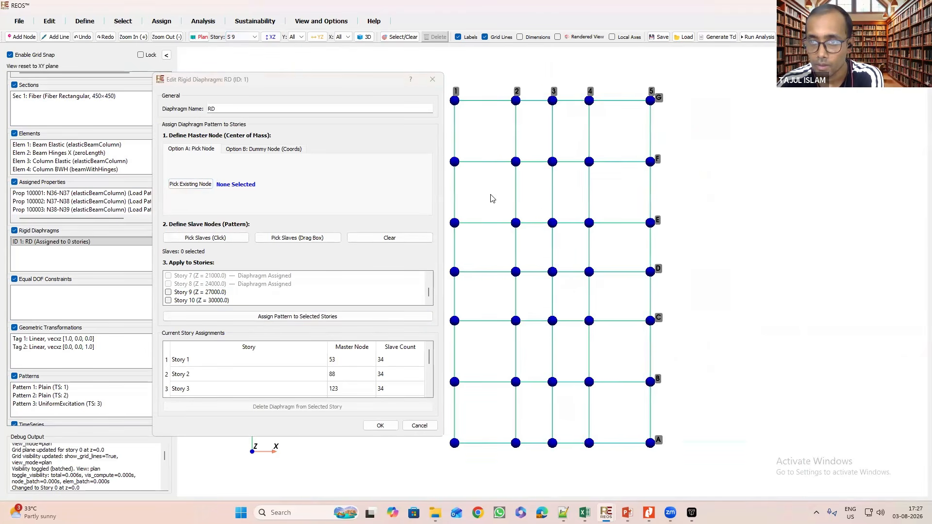
left_click(190, 184)
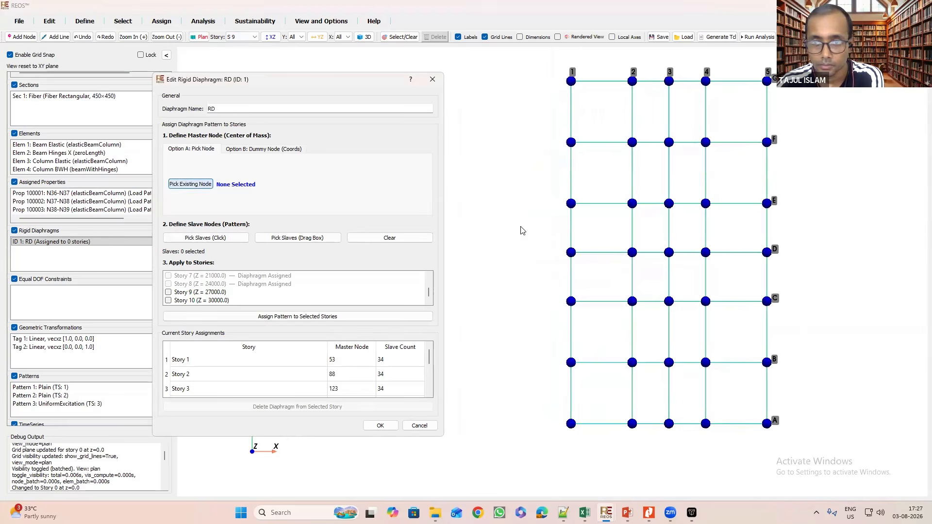
left_click(670, 252)
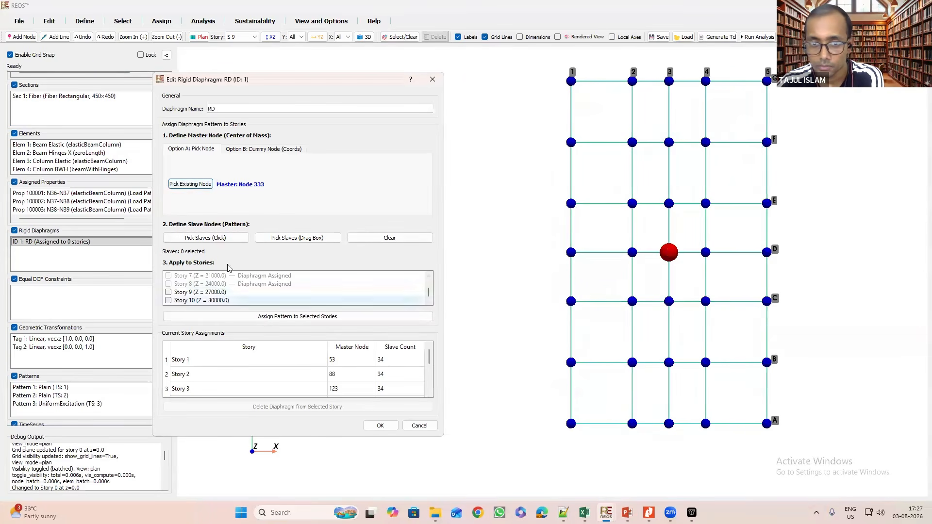
Box-select the remaining story S 9 nodes as slaves and assign the diaphragm pattern to Story 9.
left_click(311, 238)
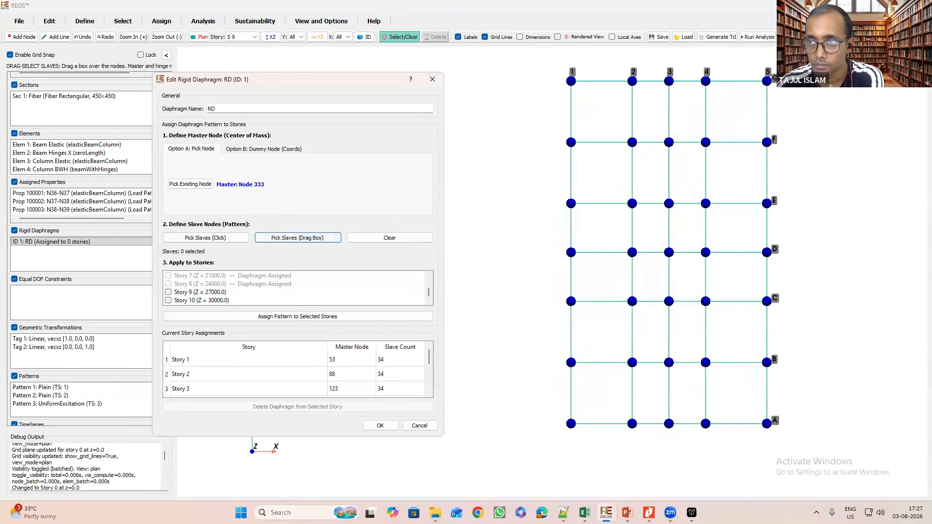
left_click_drag(784, 62, 538, 447)
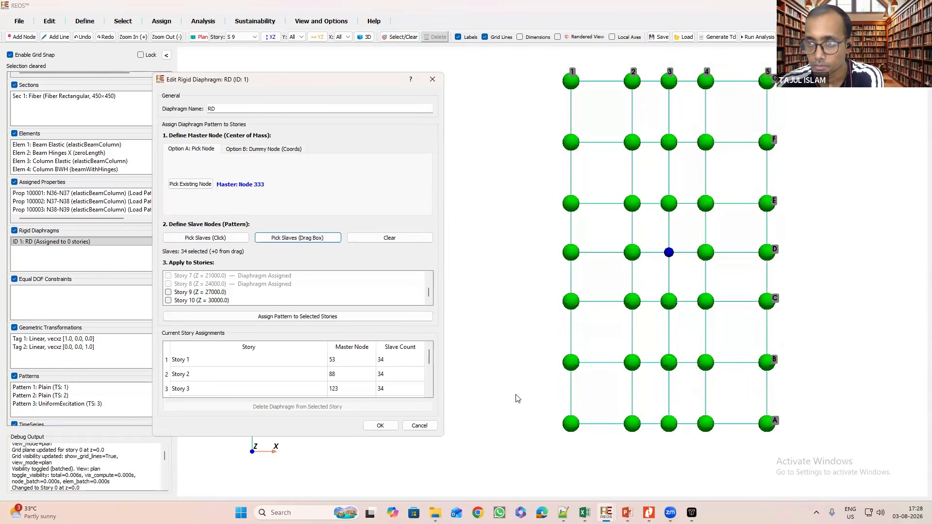
left_click(168, 292)
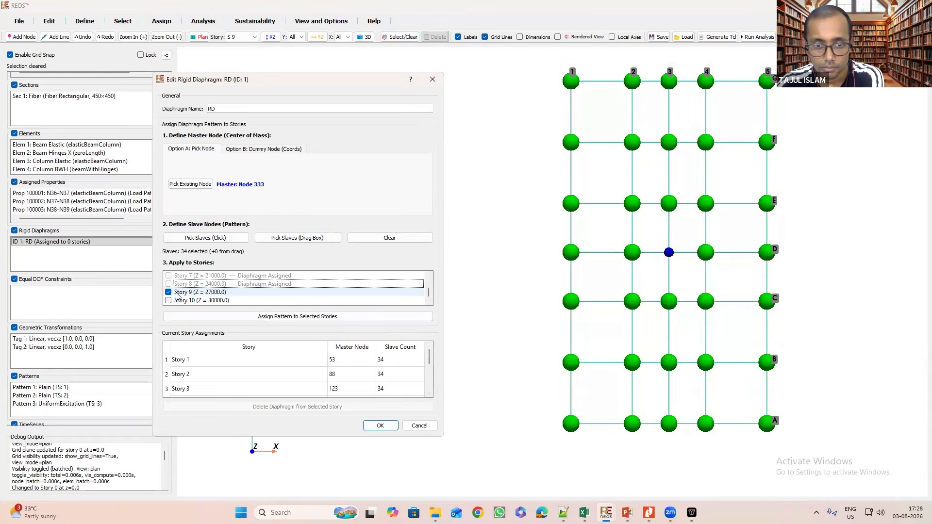
left_click(308, 318)
left_click(321, 274)
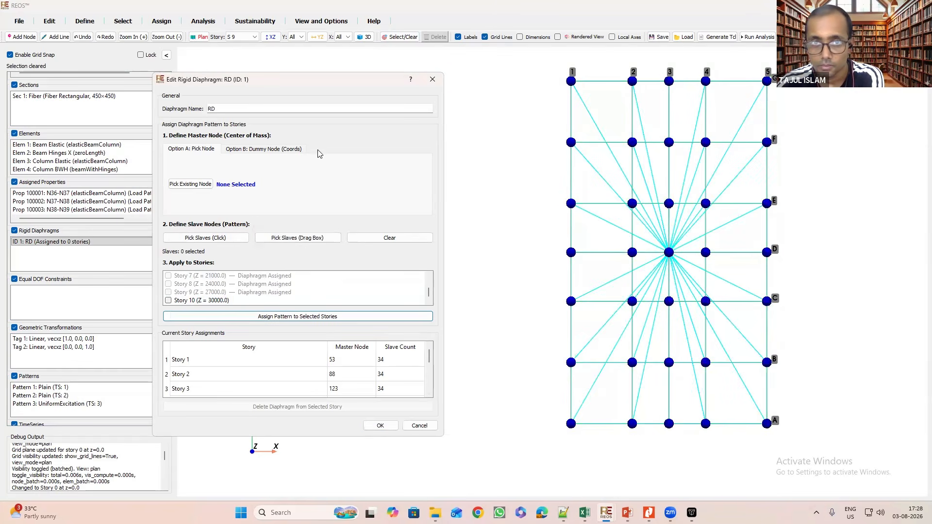
Show the plan of story S 10 and pick its node at grid 3-D as the diaphragm master node.
left_click(241, 37)
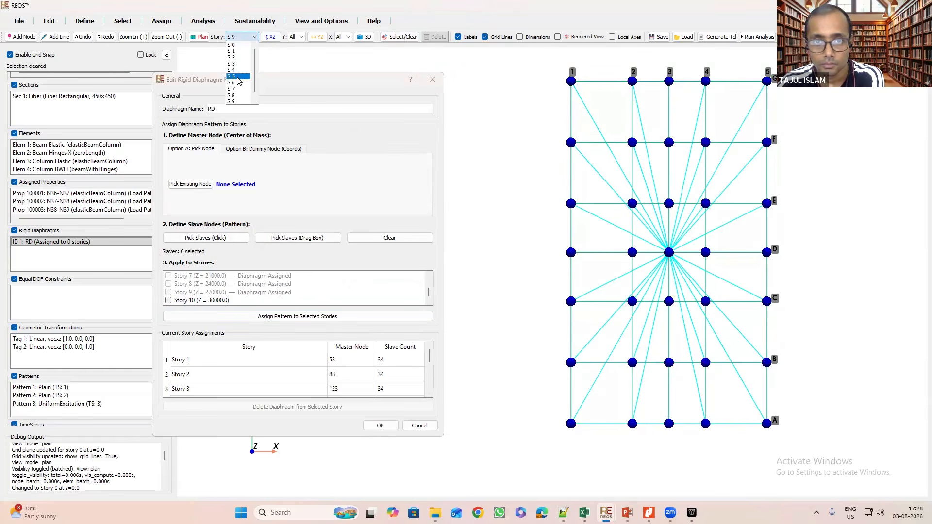
left_click(234, 102)
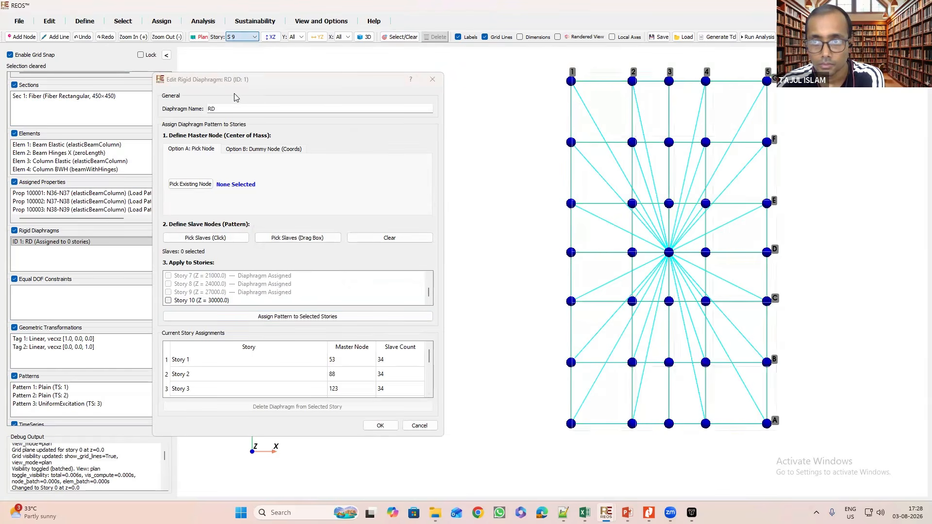
left_click(199, 37)
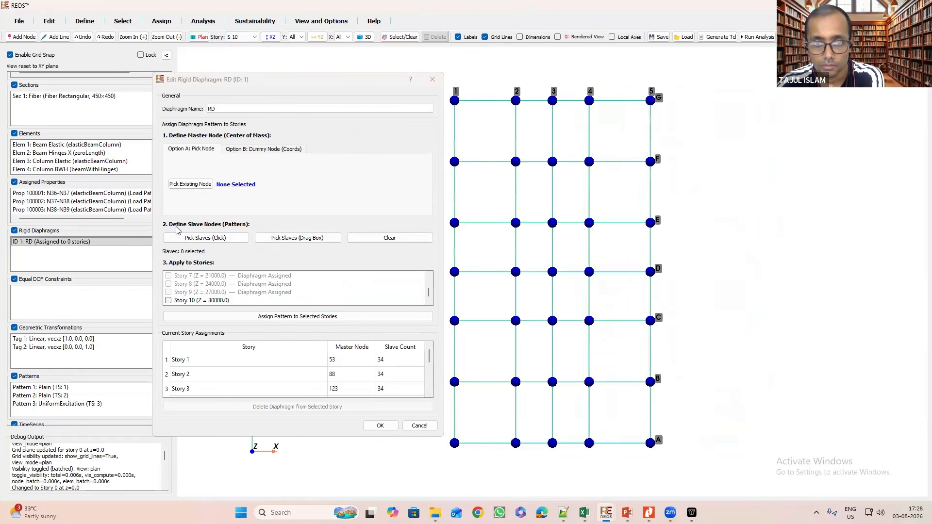
left_click(189, 185)
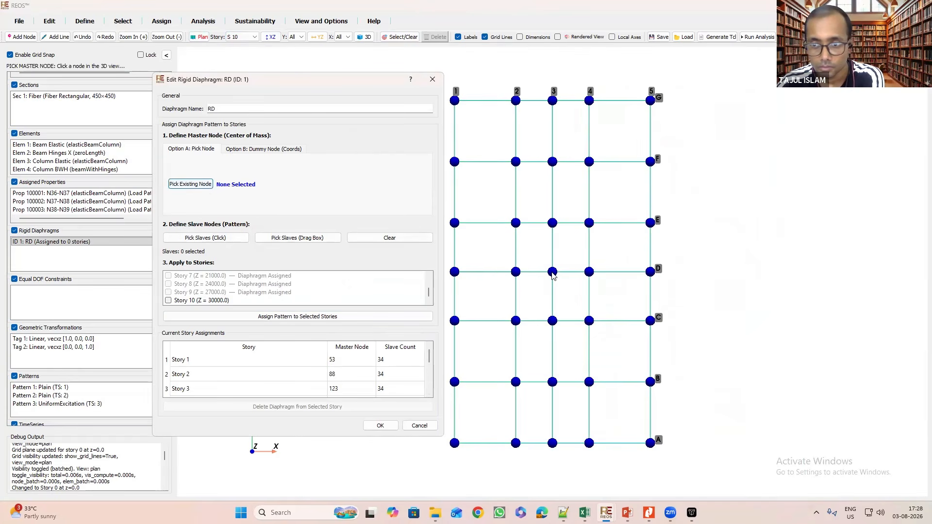
left_click(553, 272)
Box-select the remaining story S 10 nodes as slaves, assign the pattern to Story 10 and accept the rigid diaphragm.
middle_click_drag(737, 272, 839, 265)
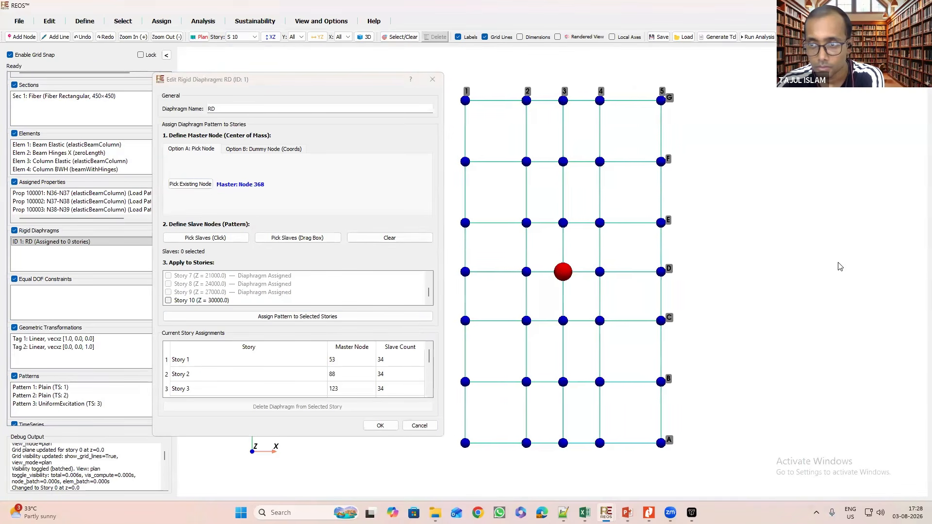
left_click(295, 239)
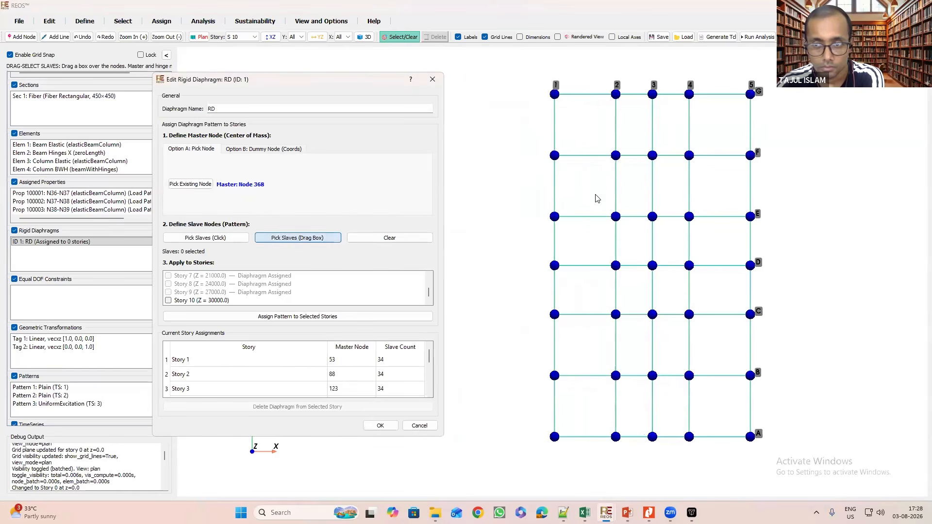
left_click_drag(777, 66, 392, 447)
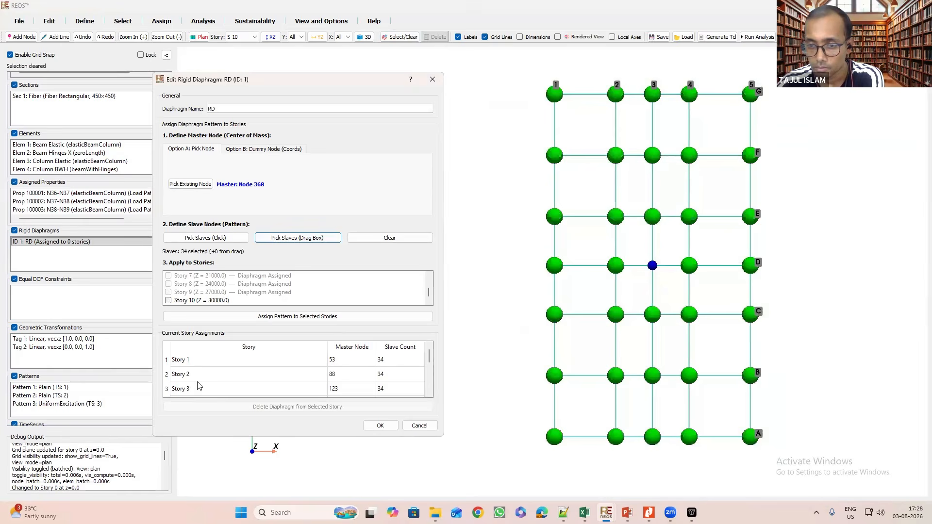
left_click(178, 300)
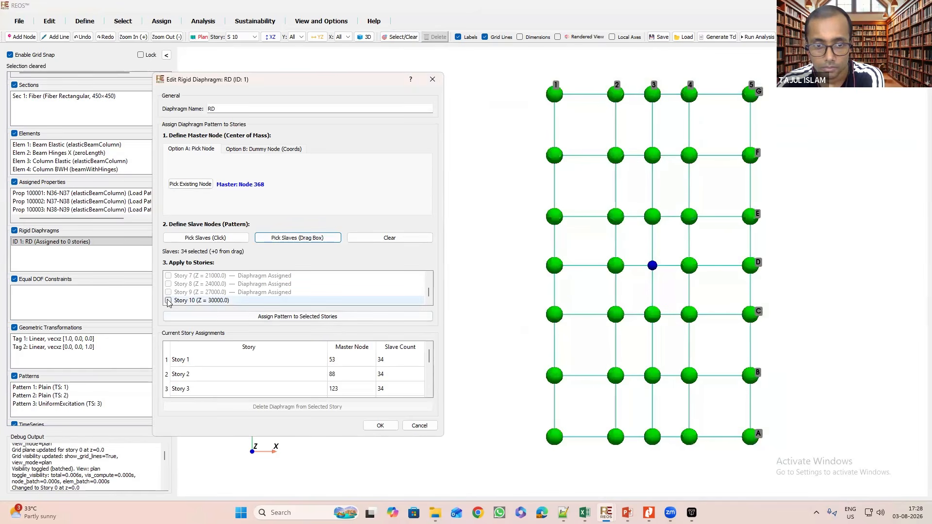
left_click(297, 317)
left_click(318, 273)
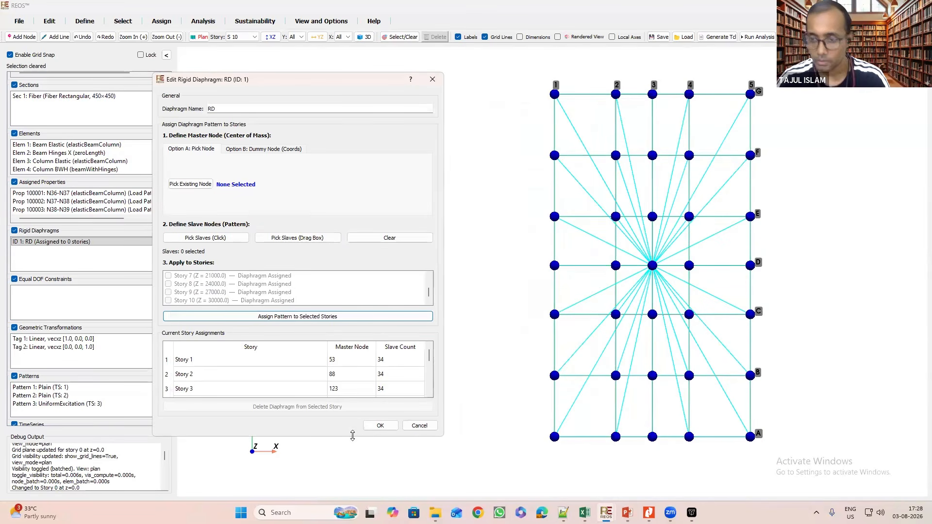
left_click(381, 426)
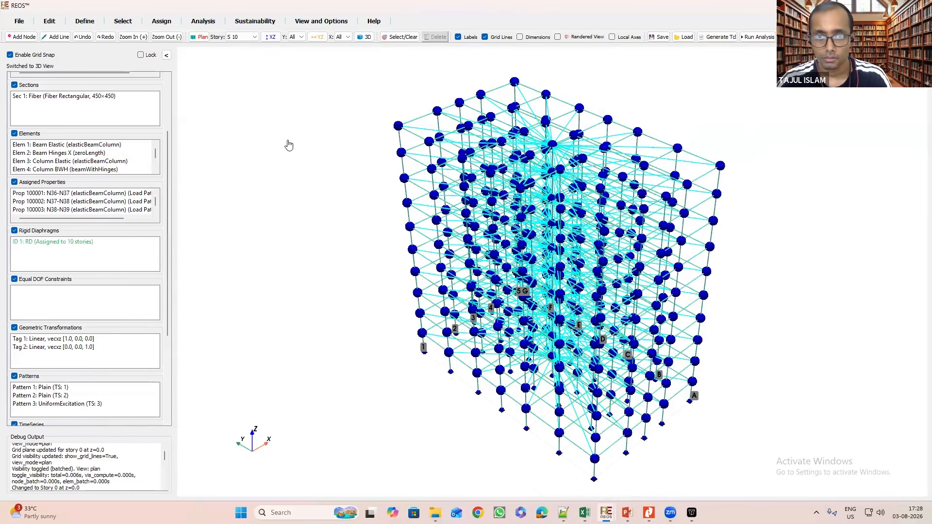
Examine the whole frame with its diaphragms in 3D with the rendered view turned on.
left_click_drag(367, 207, 368, 201)
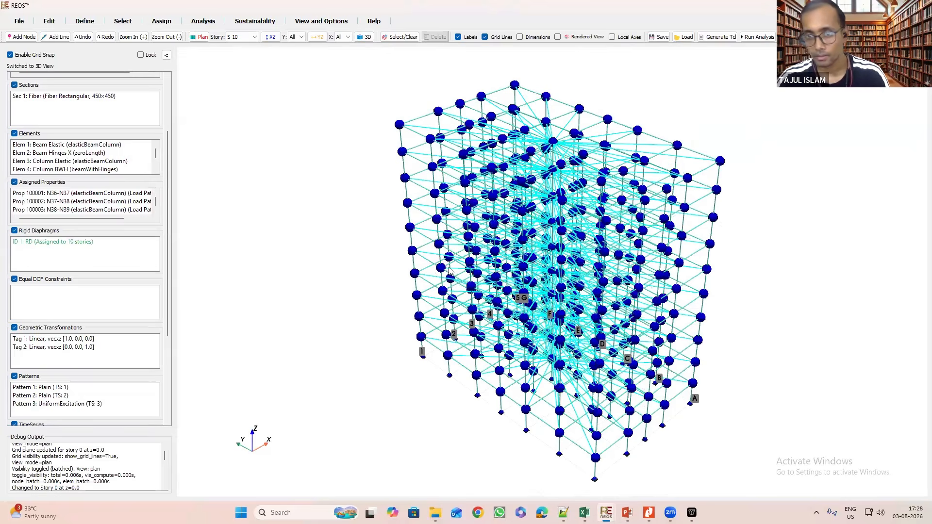
left_click_drag(369, 291, 361, 277)
left_click_drag(348, 317, 563, 49)
left_click(558, 37)
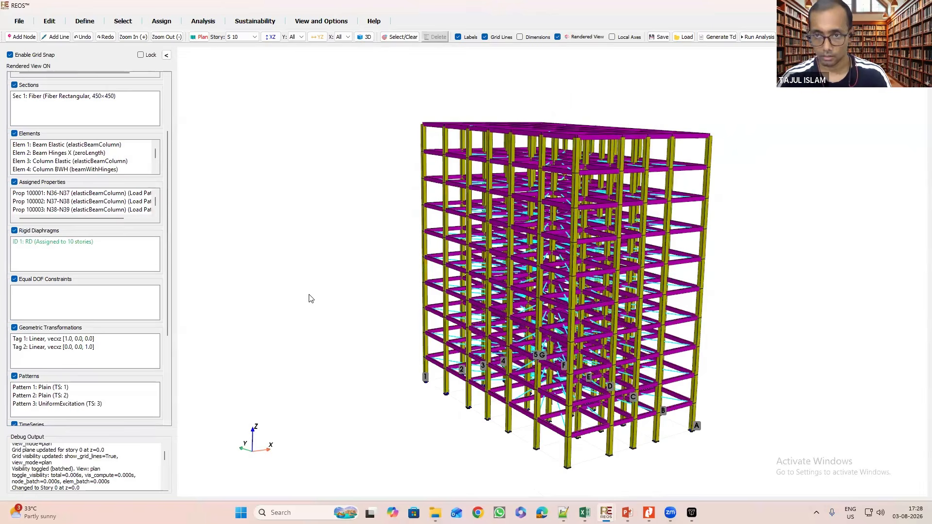
left_click_drag(427, 252, 364, 277)
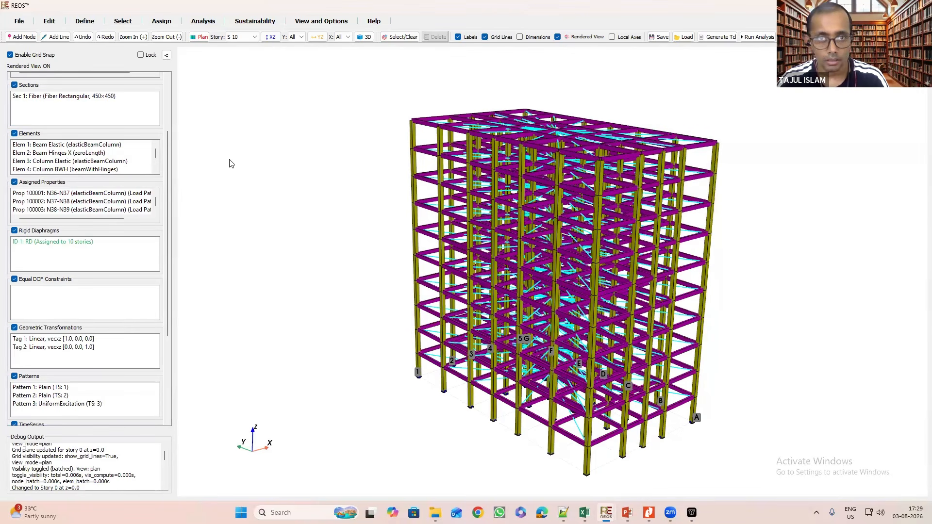
Start a modal analysis with 21 modes to compute.
left_click(194, 23)
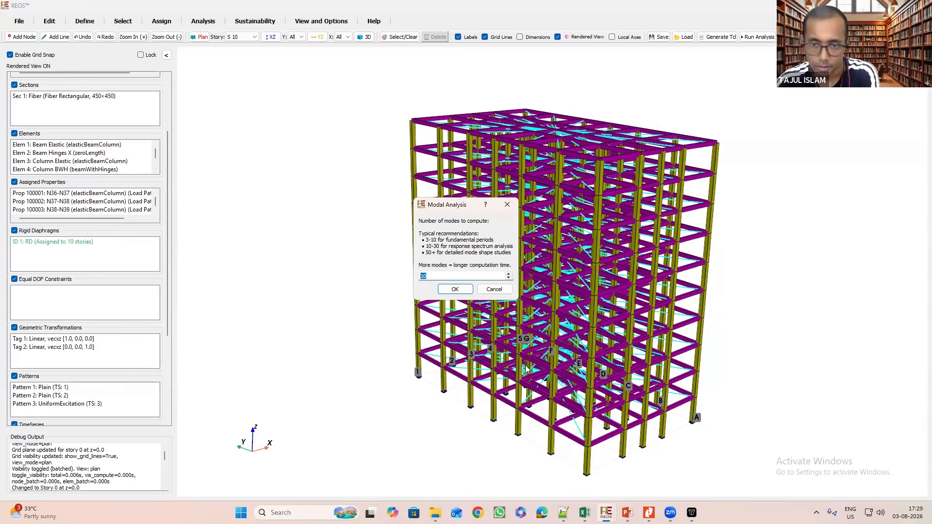
type("21")
left_click(452, 290)
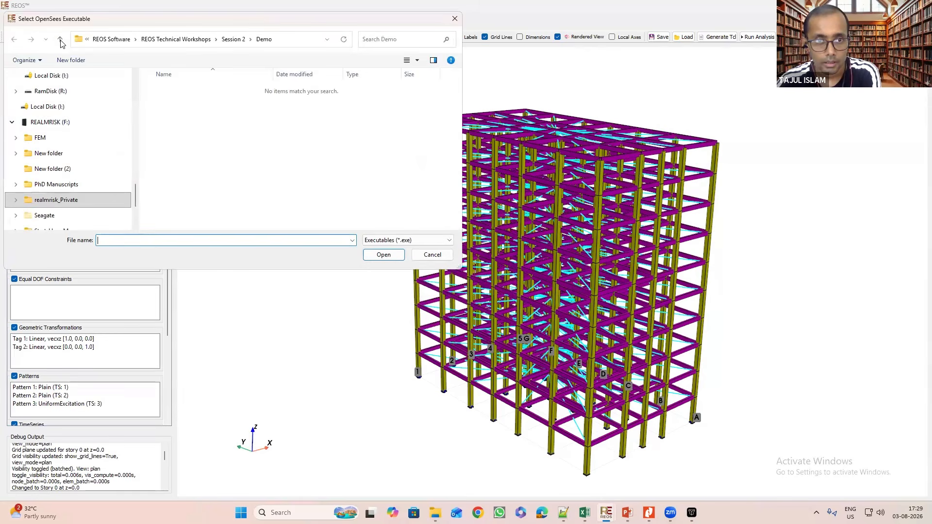
Set OpenSees.exe from the bin folder of OpenSees3.8.0 as the OpenSees executable and accept the path.
left_click(60, 40)
left_click(60, 40)
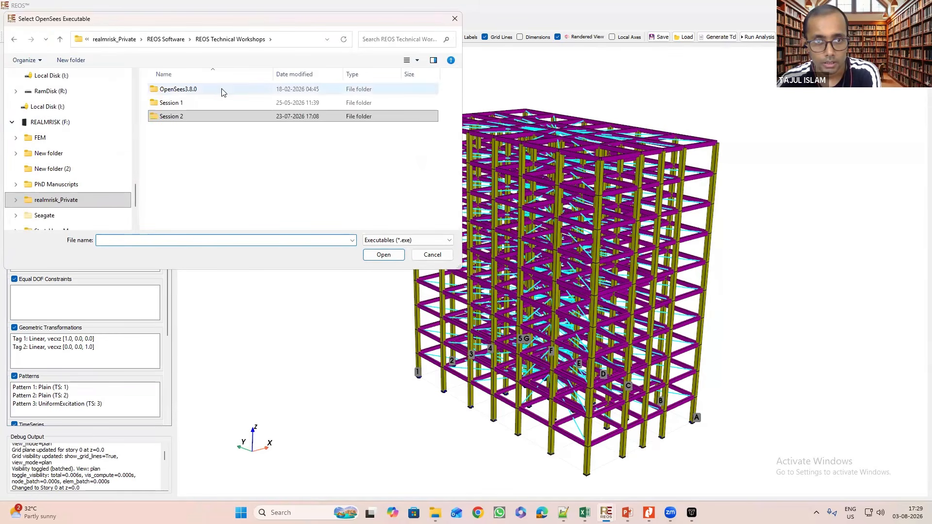
double_click(185, 90)
double_click(184, 89)
left_click(185, 89)
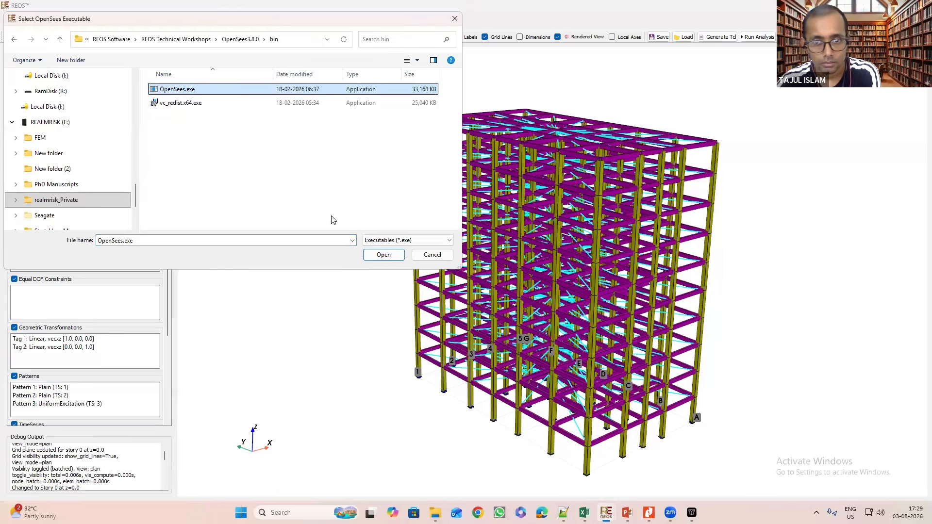
left_click(386, 257)
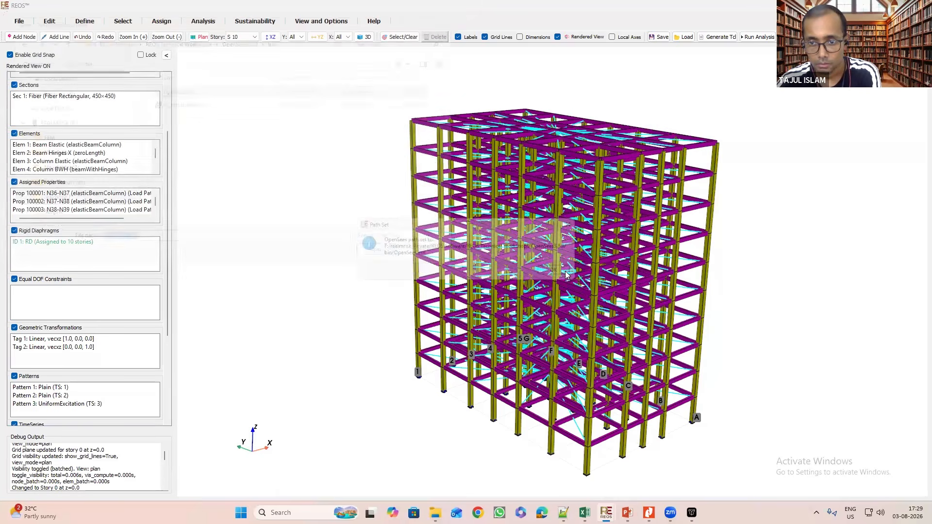
key("Return")
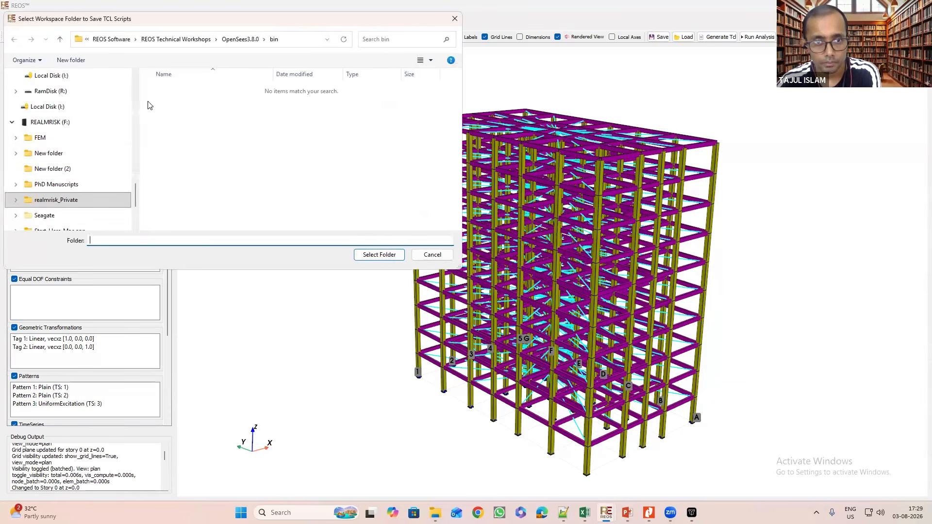
Create a folder named TCL Modal in Session 2's Demo folder, use it as the TCL script workspace and run the modal analysis.
left_click(70, 60)
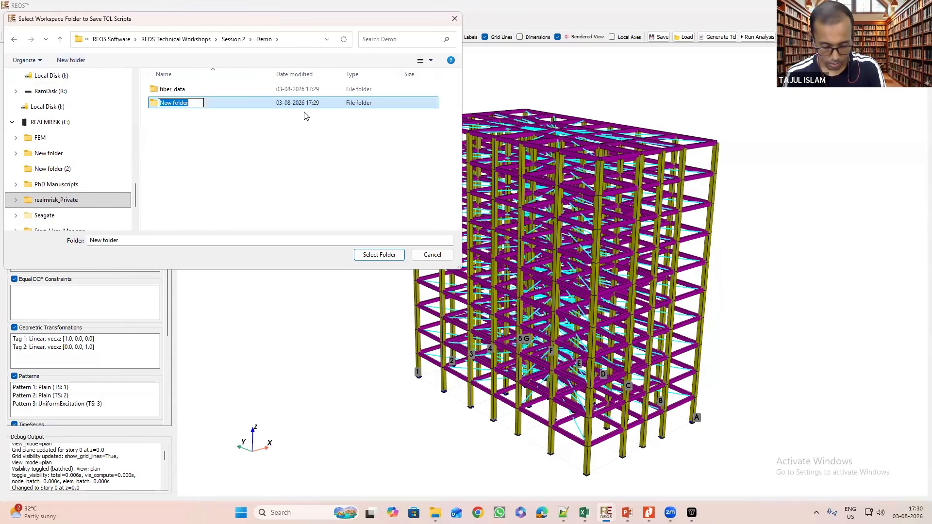
type("TCL")
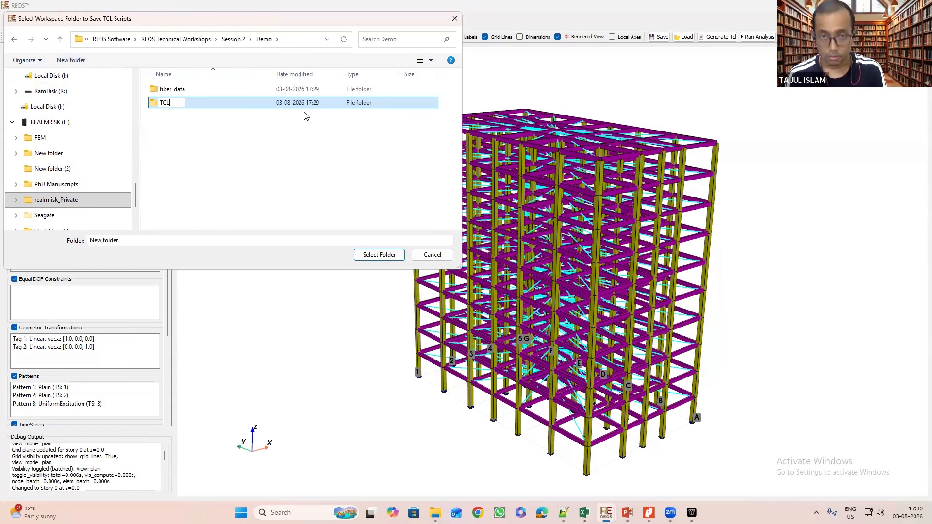
type(" Modla")
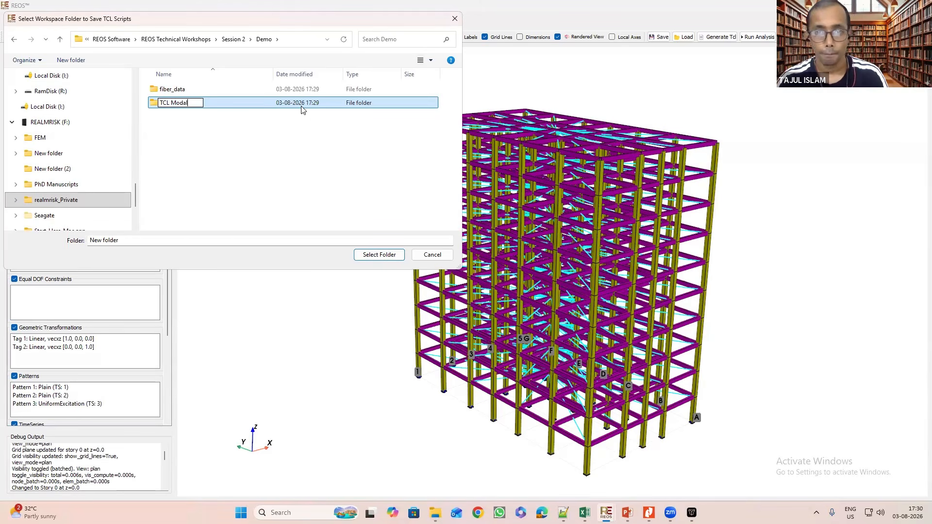
key("Return")
left_click(379, 255)
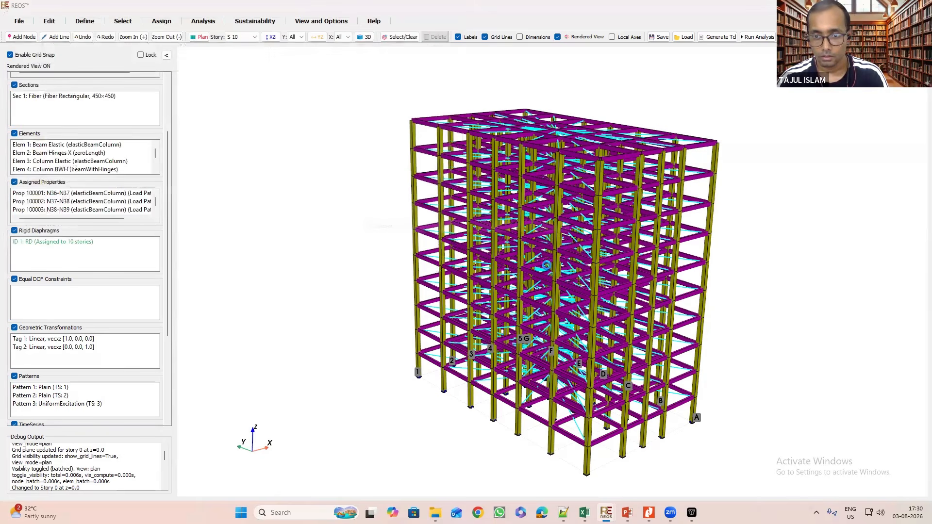
key("Return")
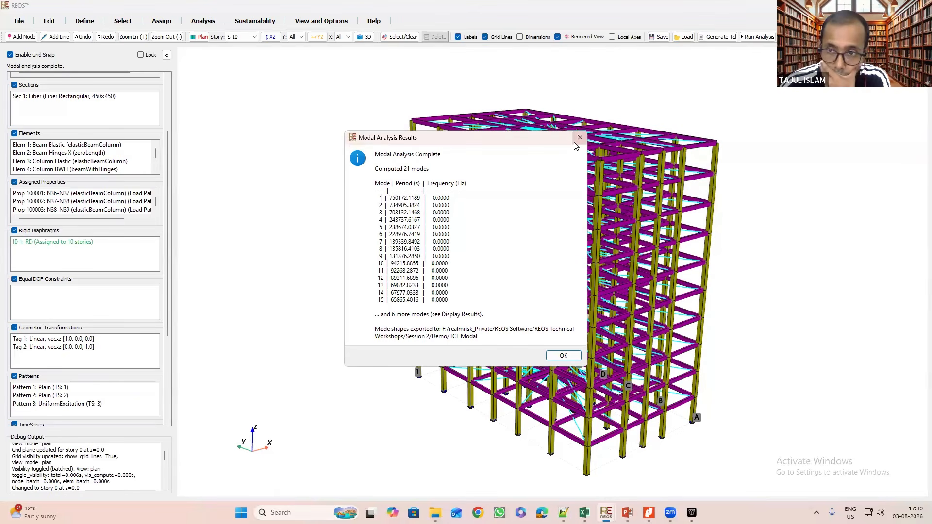
left_click(575, 143)
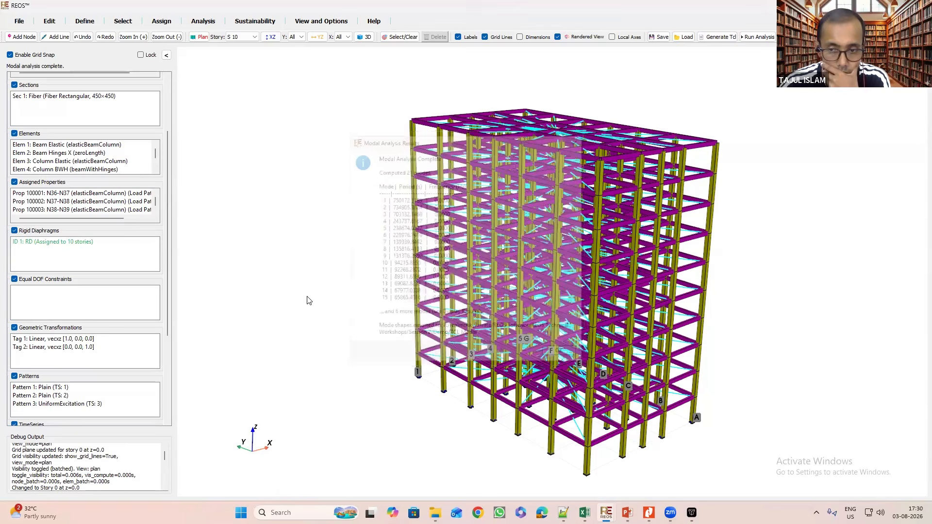
Edit MassSource-1 with a material mass density of 0.0000000025 and a gravity of 9810.
scroll(111, 364, "down", 4)
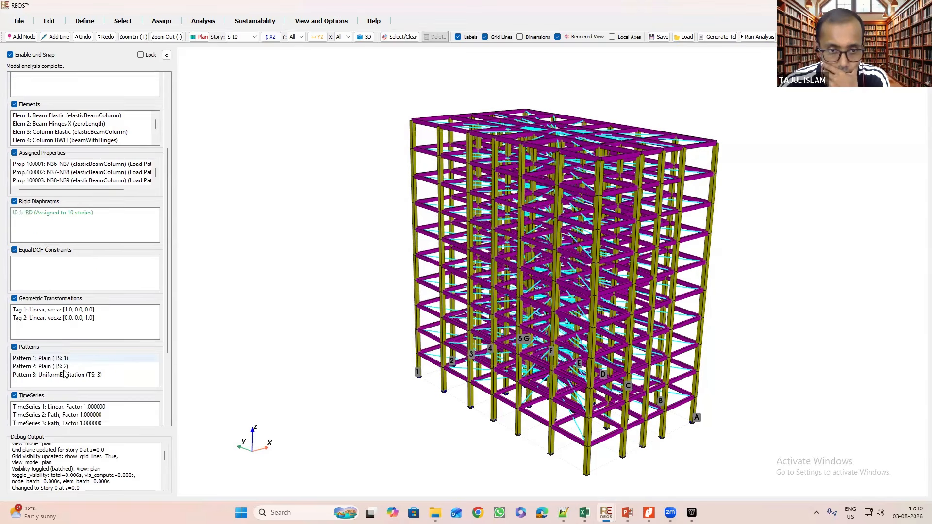
double_click(72, 368)
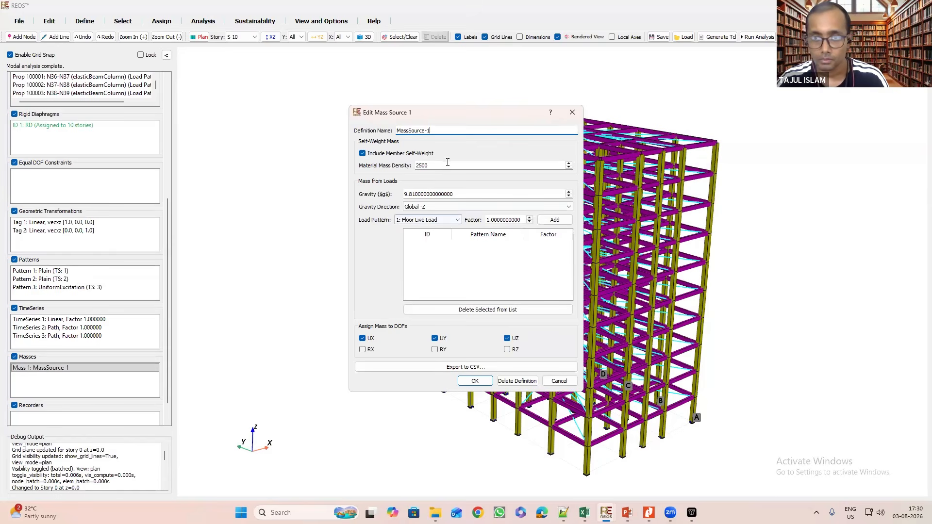
left_click_drag(430, 165, 405, 166)
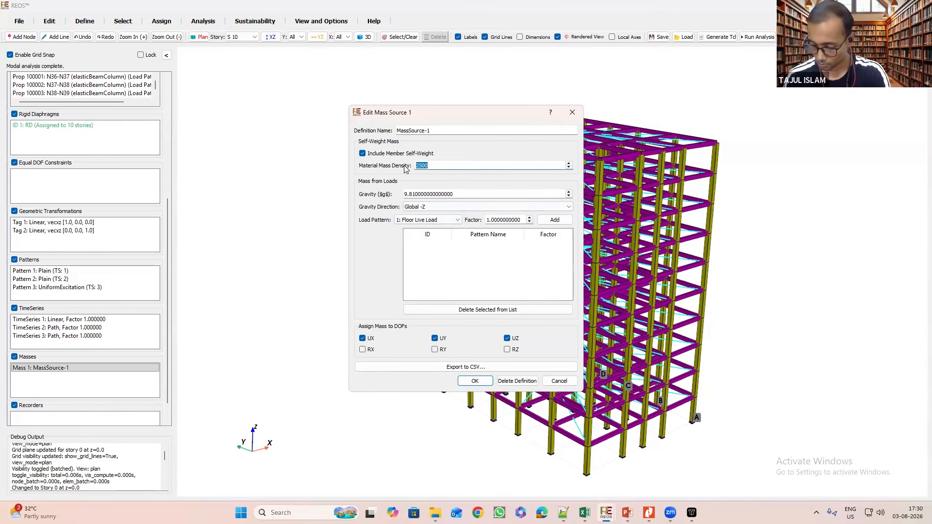
type("0.0000")
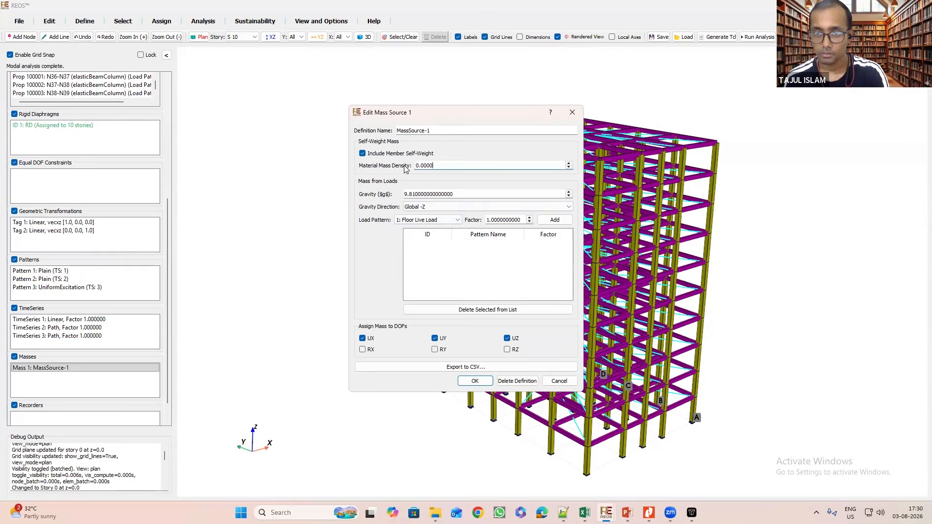
type("000025")
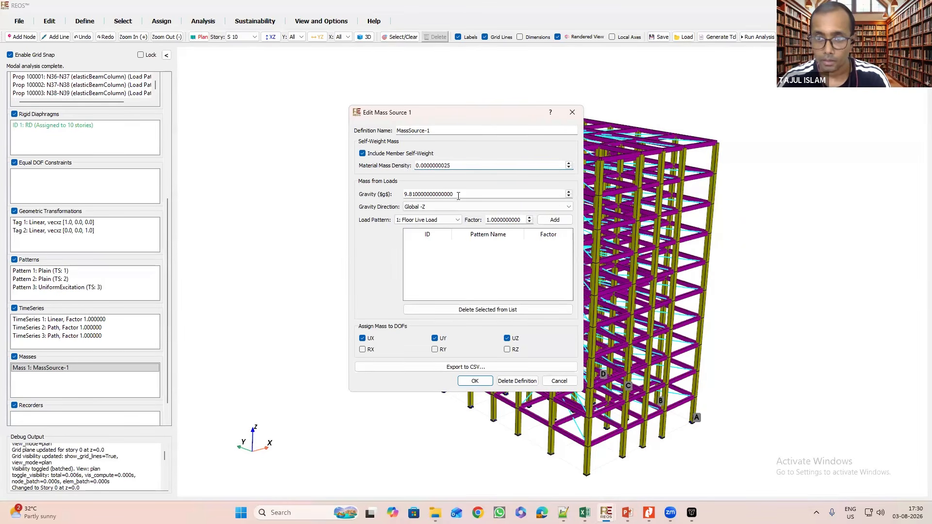
left_click(459, 196)
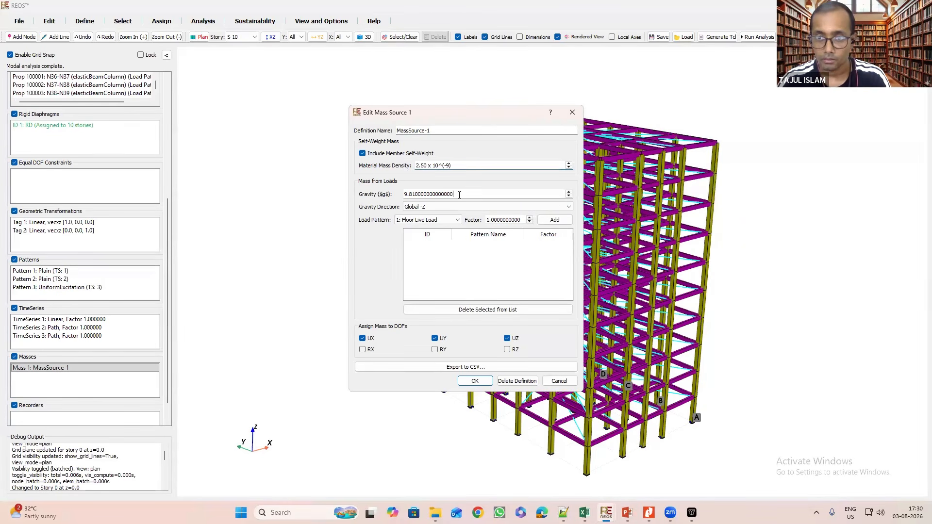
left_click_drag(458, 195, 394, 197)
type("9")
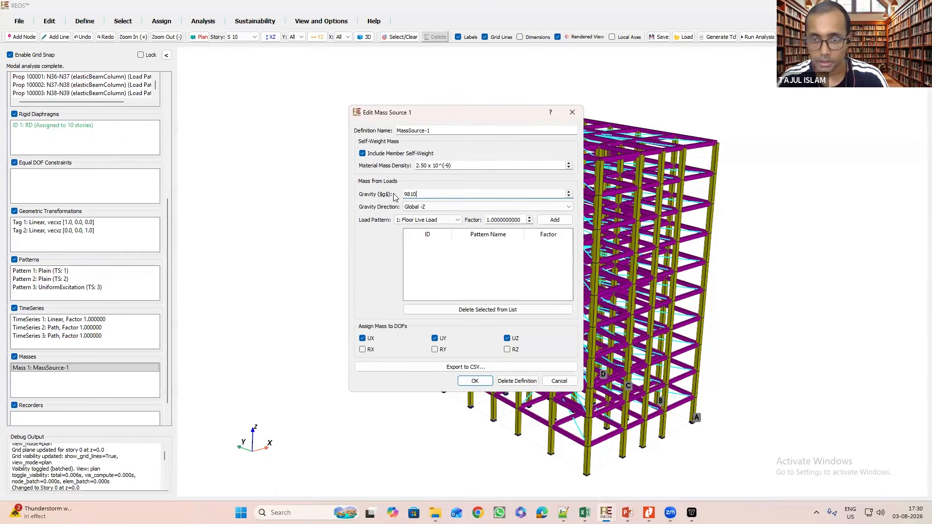
type("810")
key("Tab")
key("Tab")
key("Tab")
key("Tab")
key("Return")
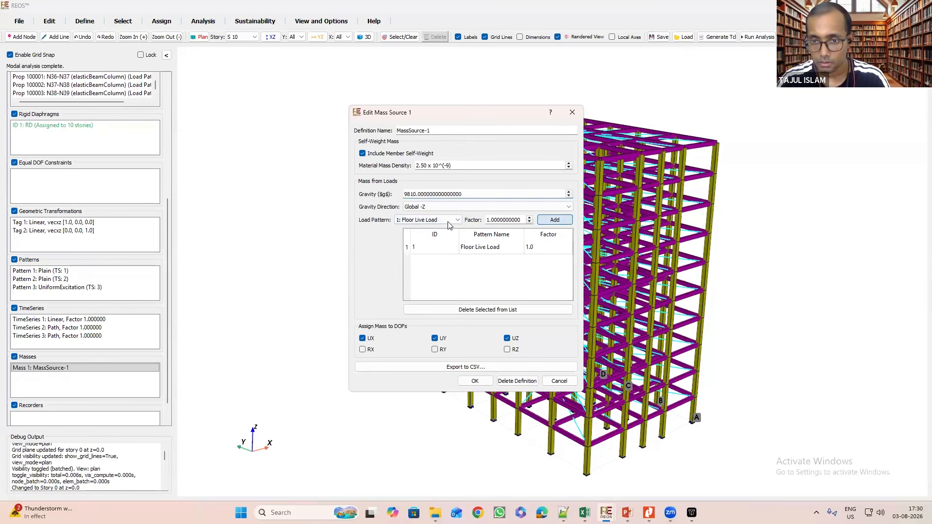
left_click(537, 248)
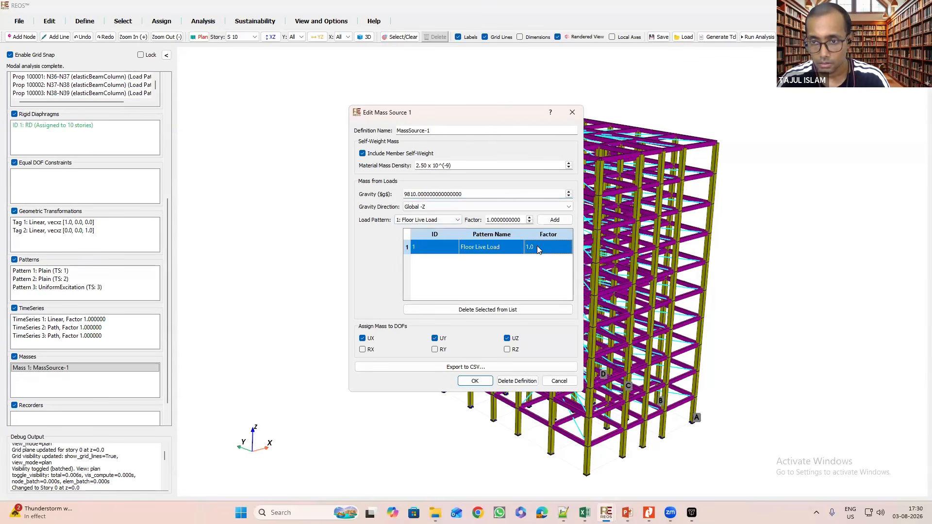
left_click(493, 309)
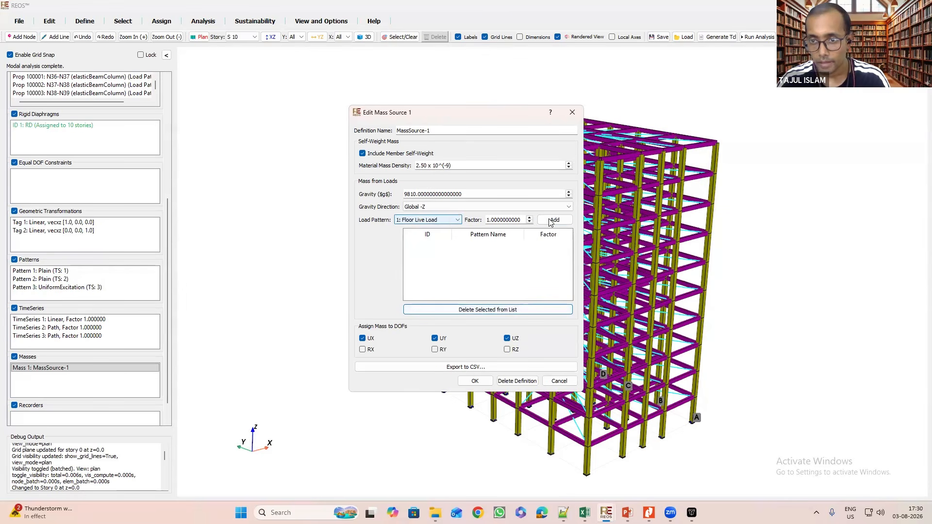
Add the Floor Live Load pattern to the mass source with a factor of 0.5.
left_click_drag(521, 220, 493, 220)
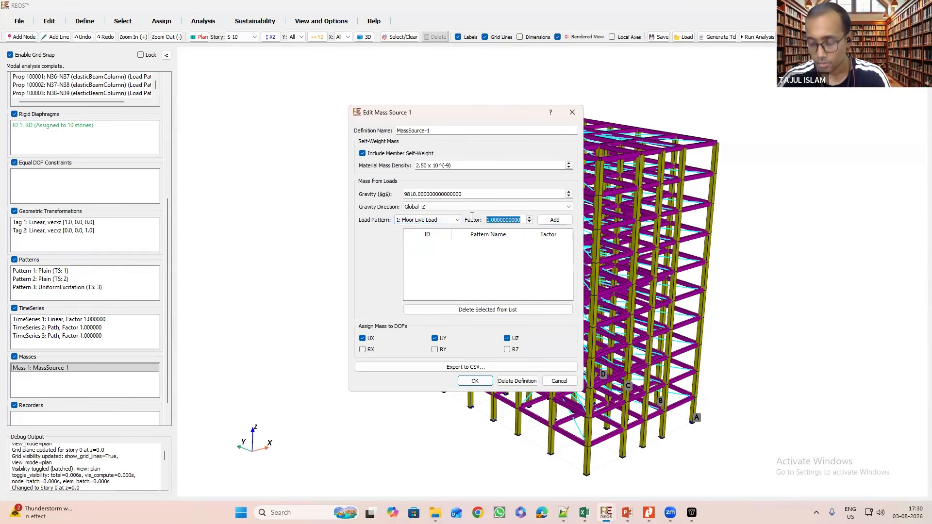
type("0.5")
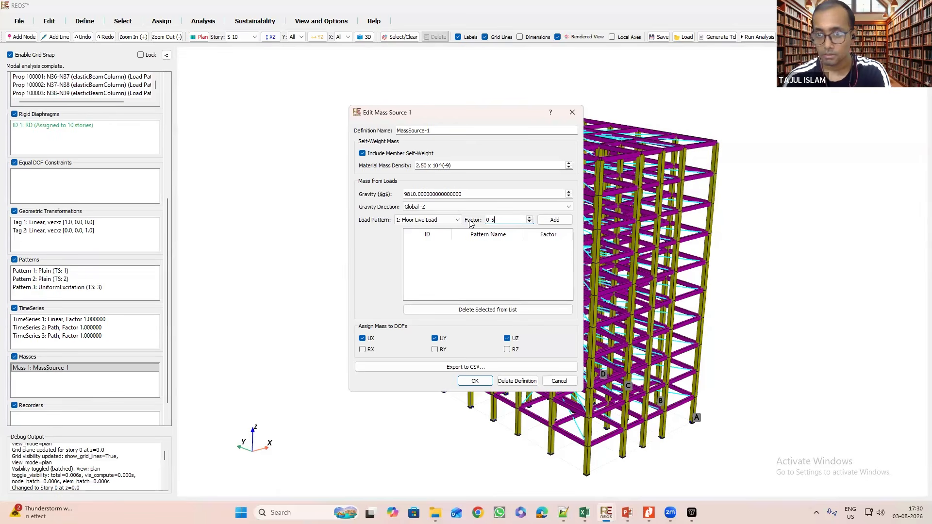
left_click(554, 220)
Add the Infill Wall and Floor Slab Dead Load patterns to the mass source, each with a factor of 1.
left_click(427, 220)
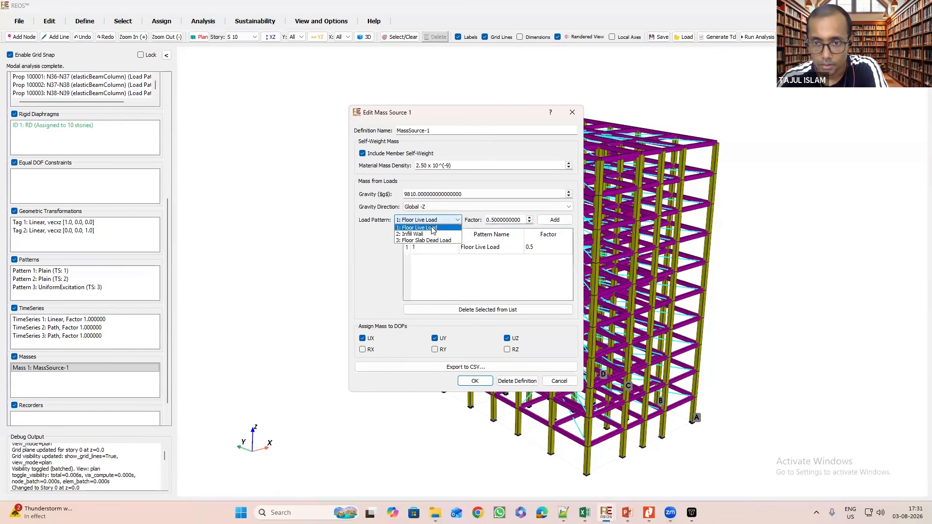
left_click(447, 235)
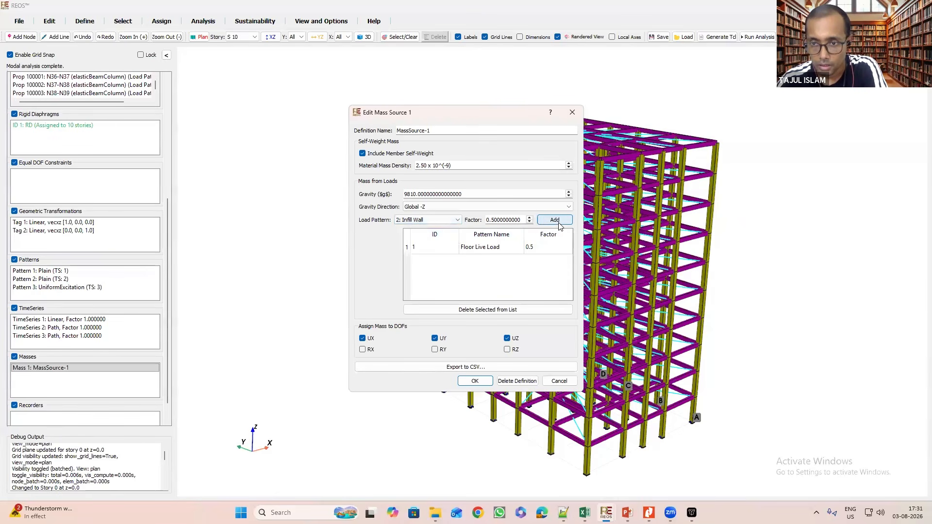
double_click(515, 220)
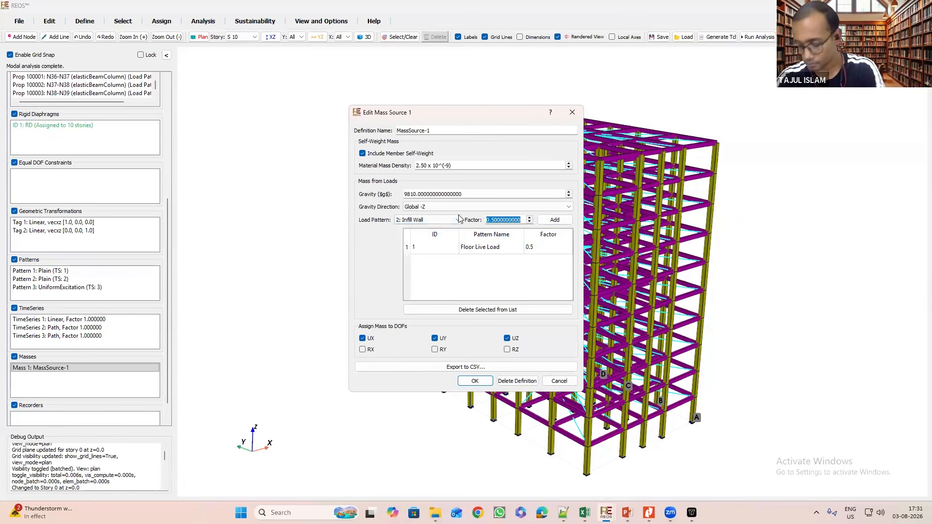
type("1")
left_click(547, 223)
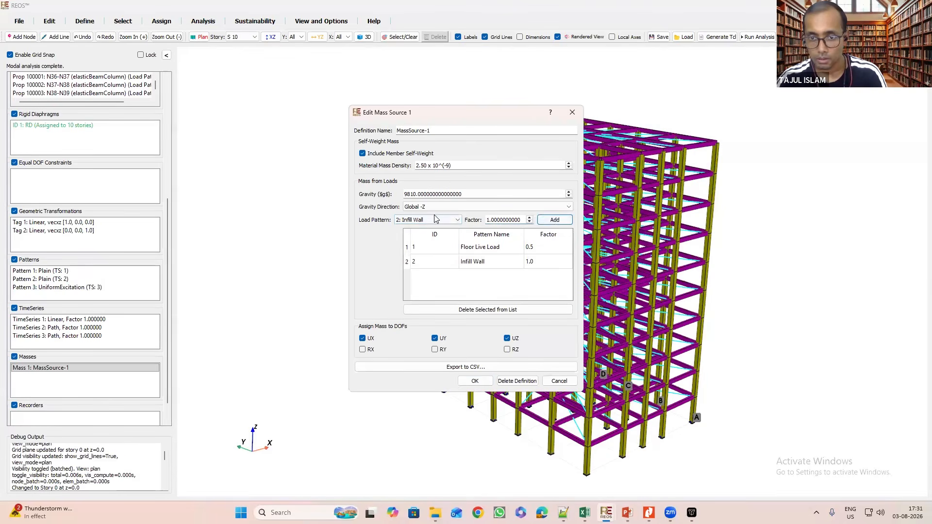
left_click(428, 220)
left_click(422, 241)
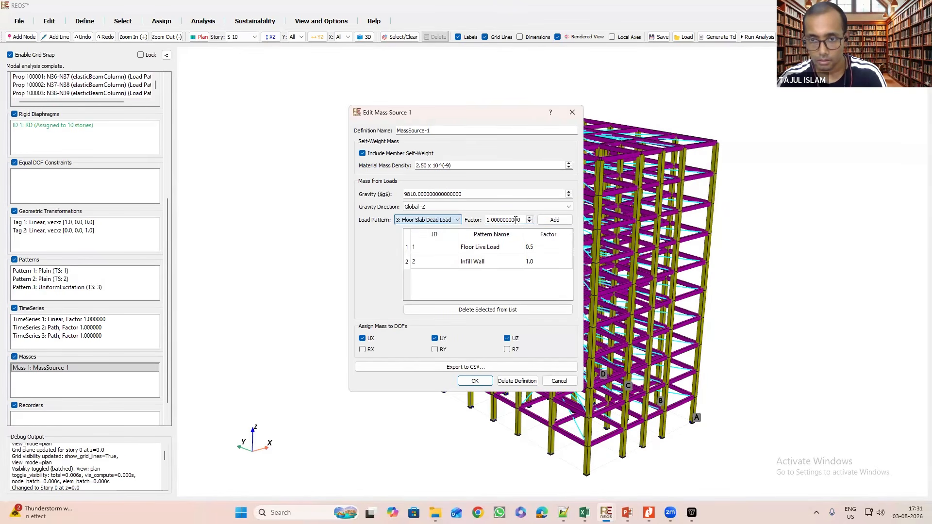
left_click(558, 222)
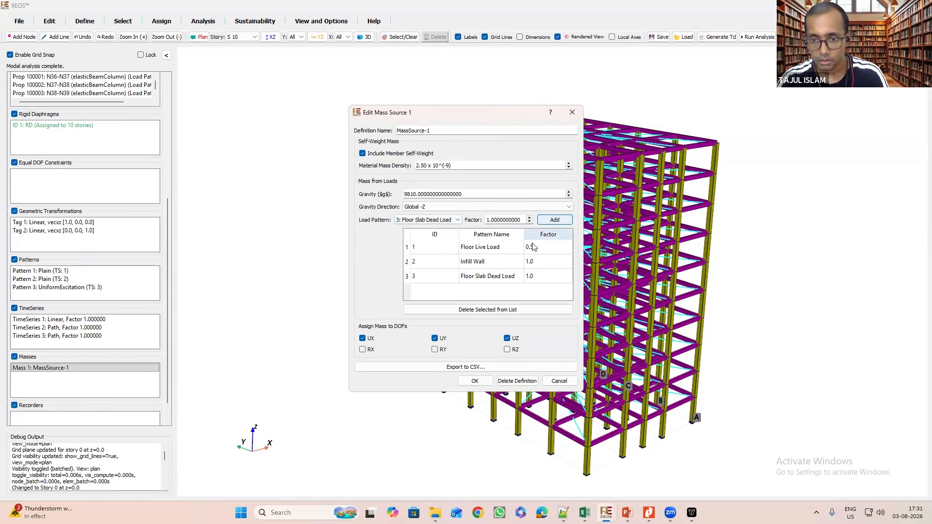
Assign the mass to RZ instead of UZ alongside UX and UY, and accept the mass source.
left_click(507, 339)
left_click(507, 349)
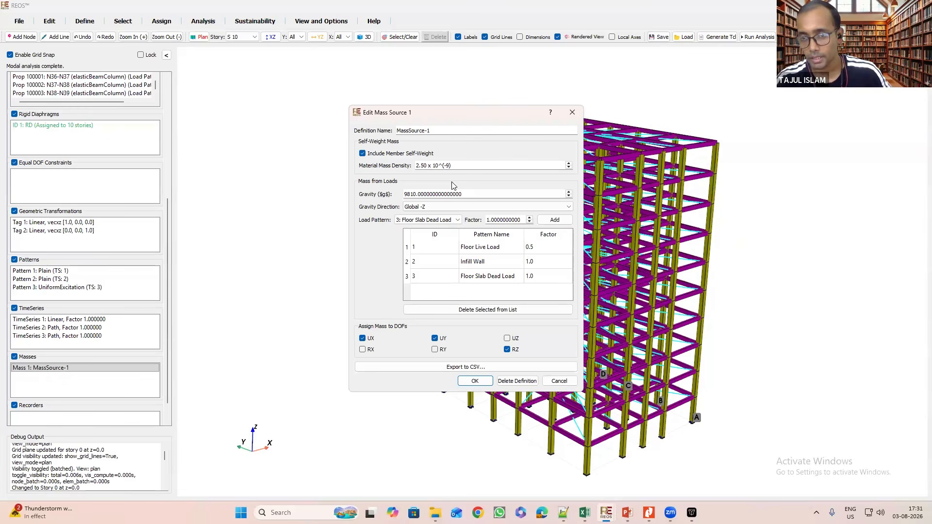
left_click(475, 381)
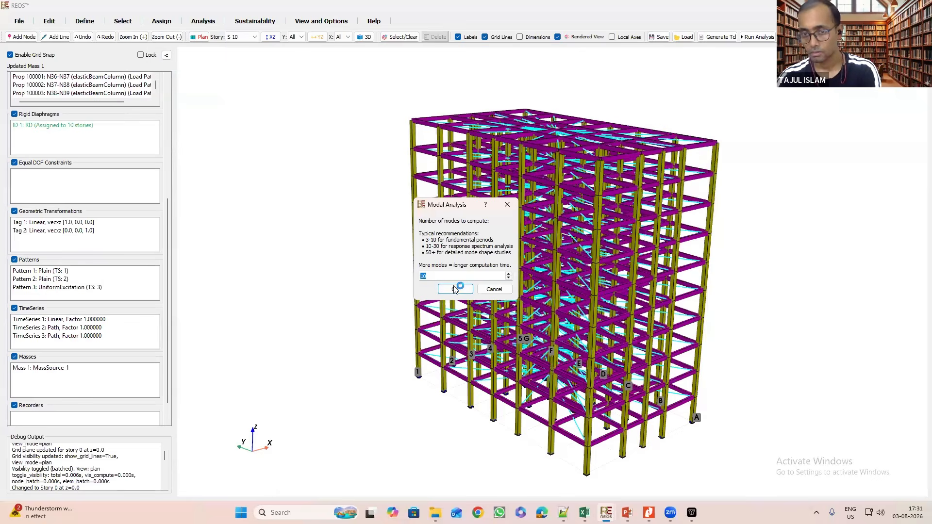
Rerun the modal analysis with 21 modes in the TCL Modal workspace folder and review the computed periods and frequencies.
left_click(455, 288)
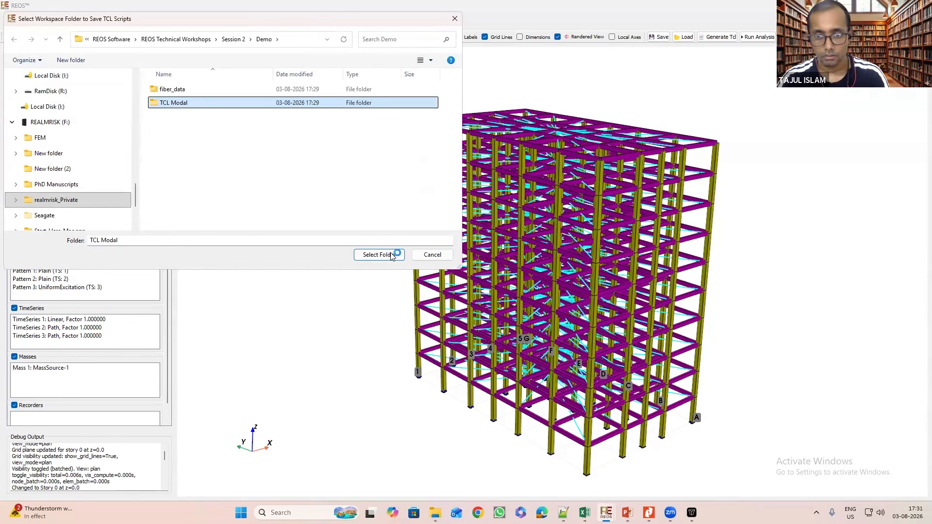
left_click(381, 255)
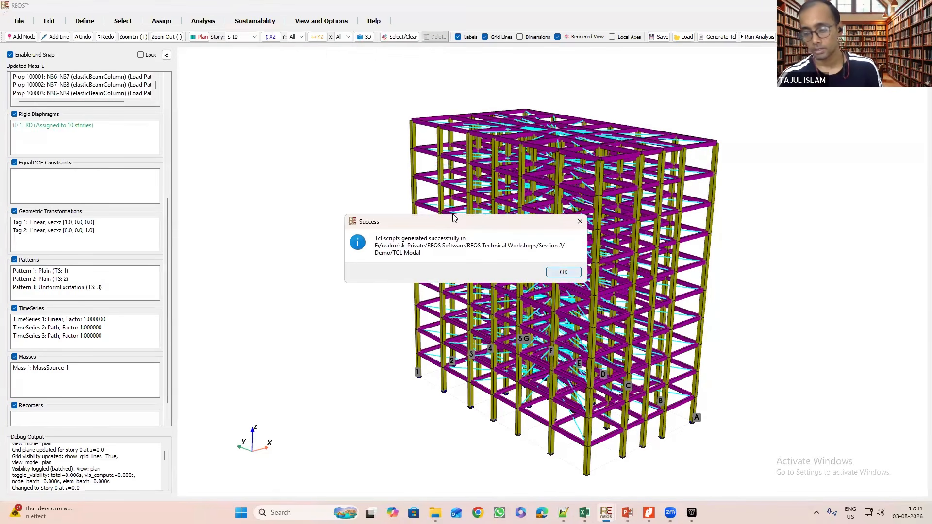
key("Return")
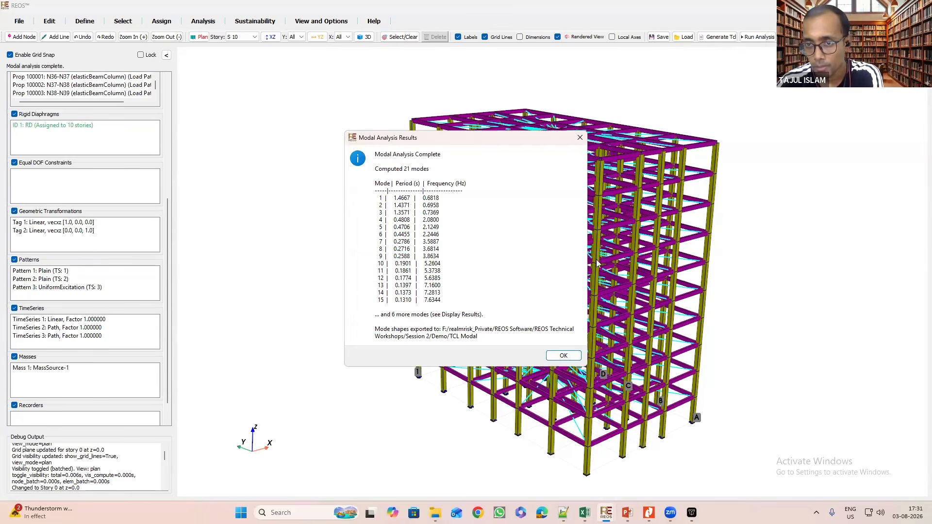
left_click_drag(466, 138, 276, 144)
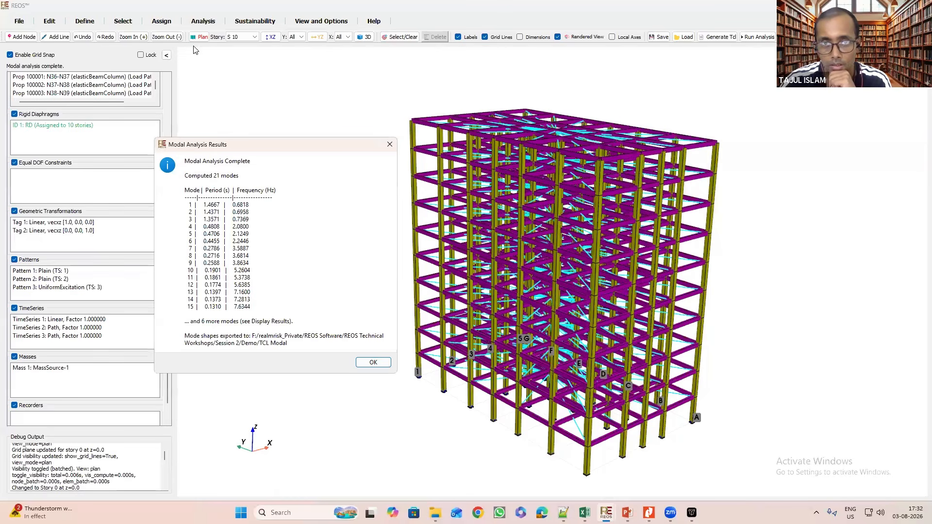
key("Return")
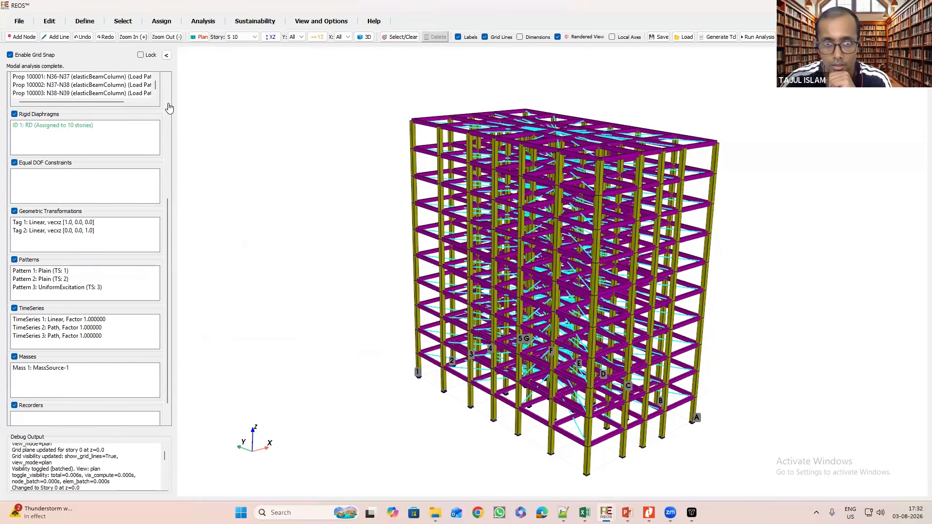
Display the modal analysis results and examine the mode frequencies and mode 1's mass participation factors.
left_click(203, 21)
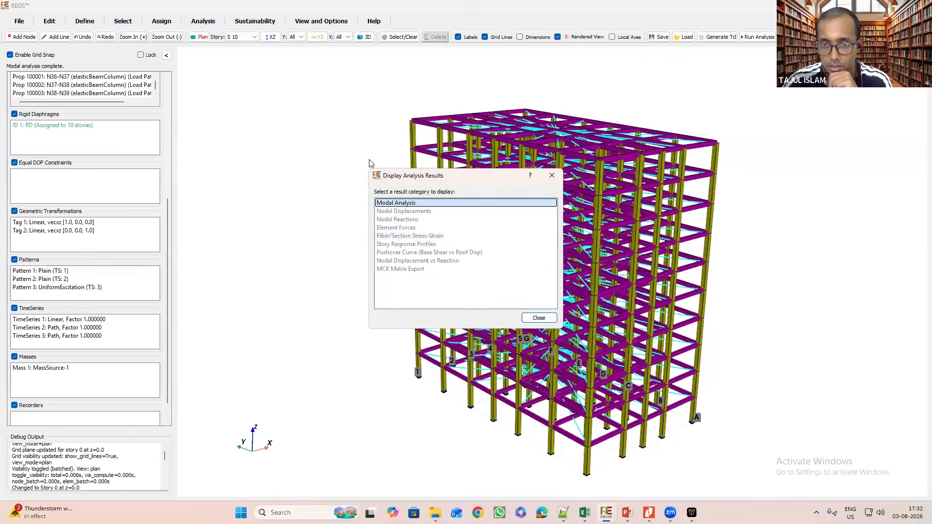
key("Return")
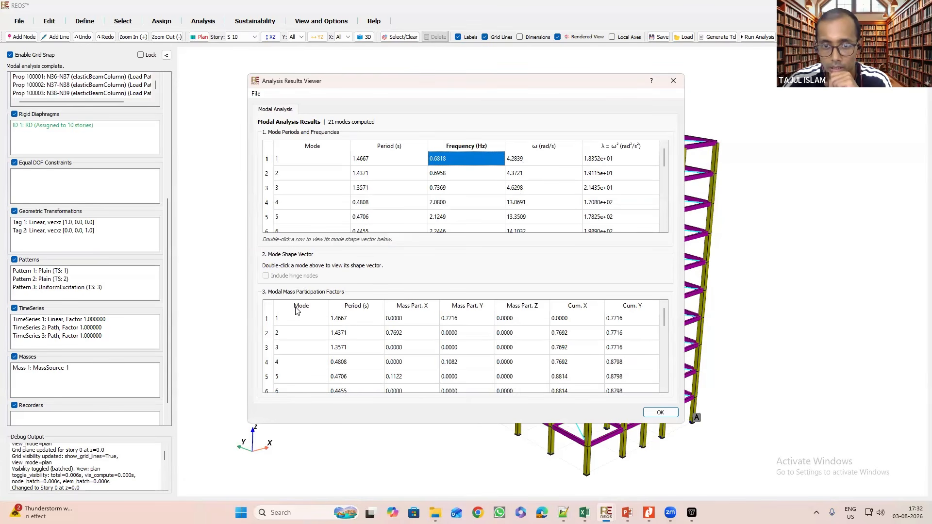
key("Right")
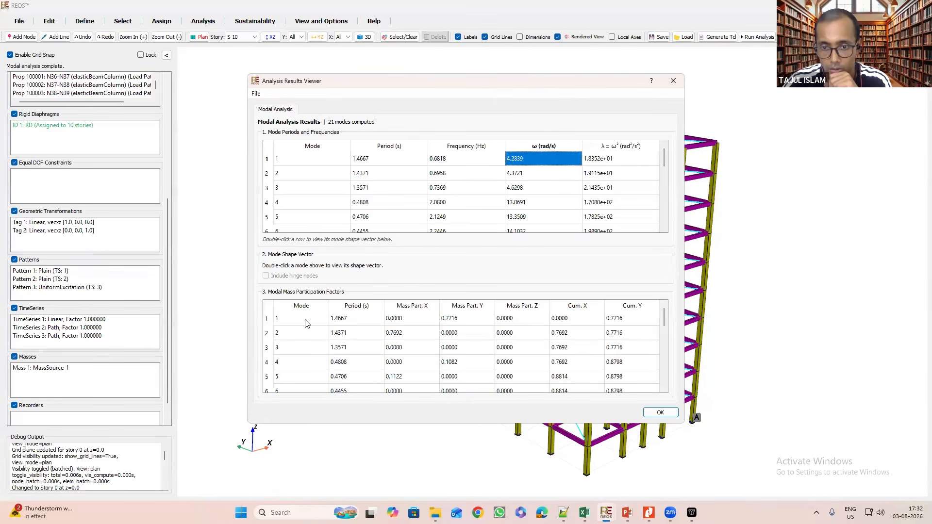
left_click(270, 321)
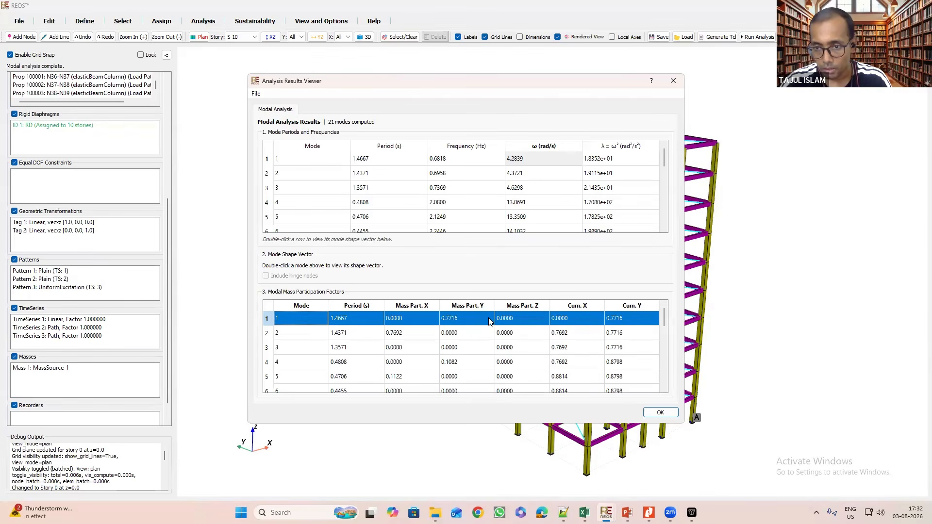
Examine the mass participation factors and periods of modes 2 to 6 in the modal results.
left_click(319, 336)
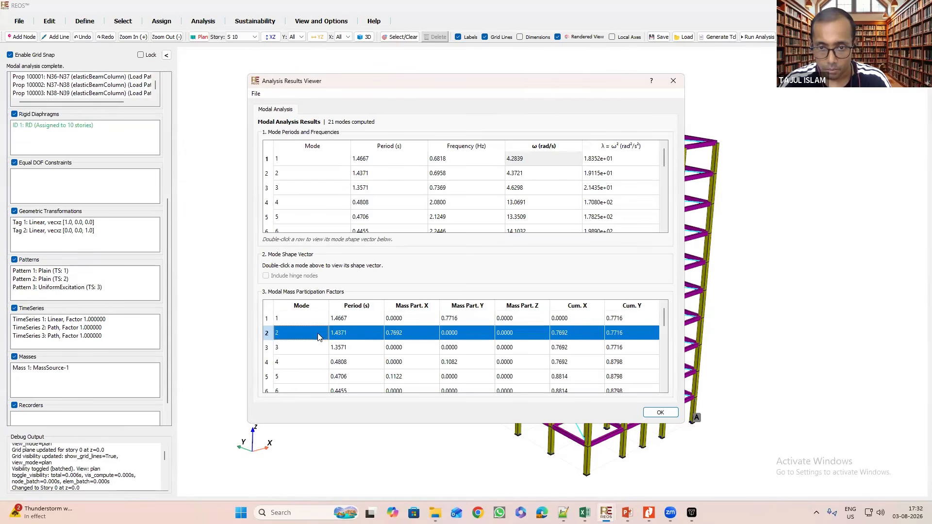
left_click(415, 334)
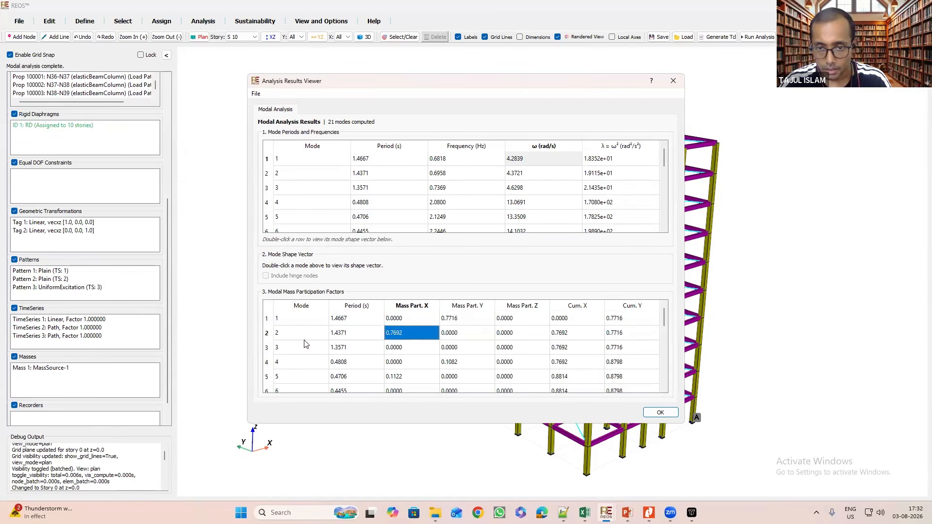
left_click(269, 348)
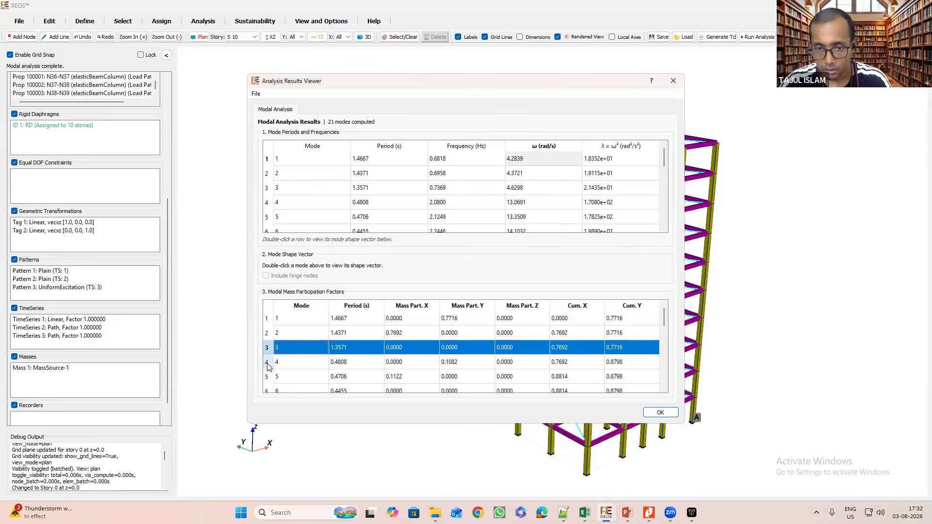
left_click(268, 363)
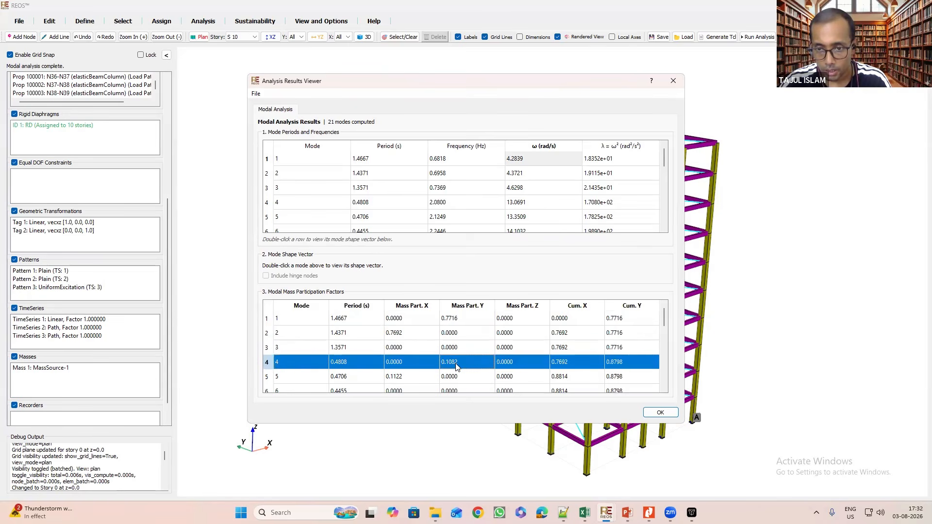
left_click(268, 377)
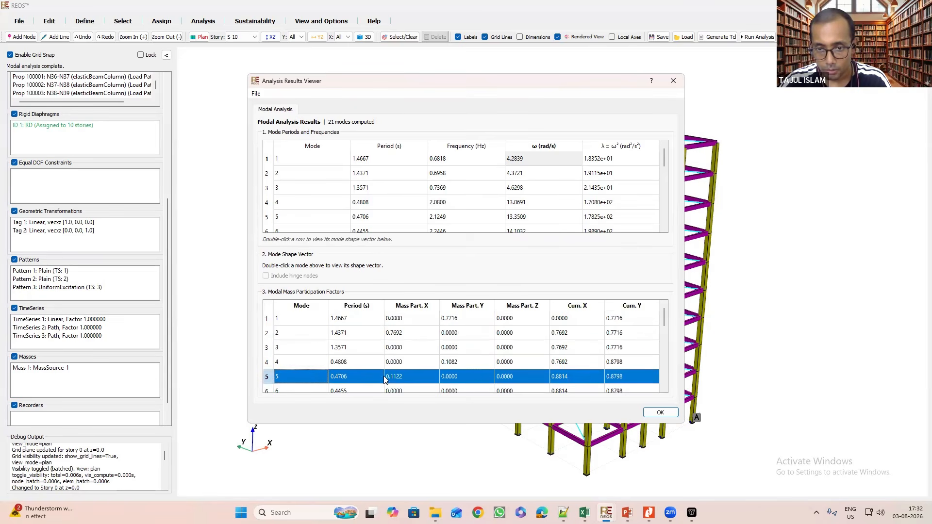
left_click(388, 378)
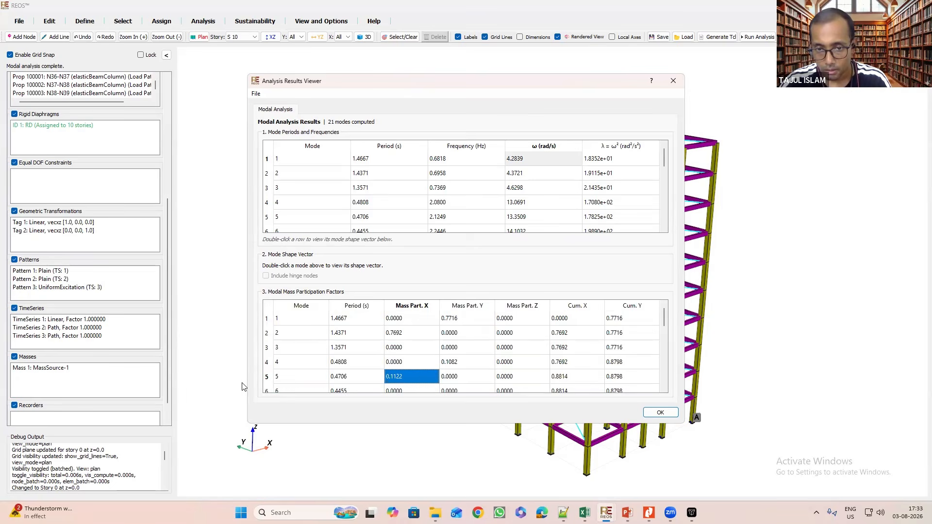
left_click(267, 391)
scroll(281, 348, "down", 1)
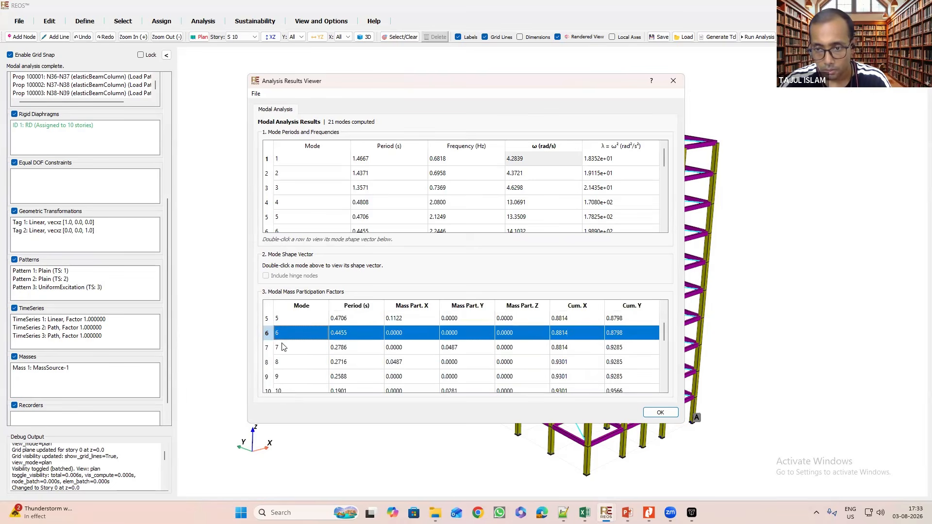
Check the cumulative X and Y mass participation for modes 7 and 8 and close the analysis results.
left_click(570, 360)
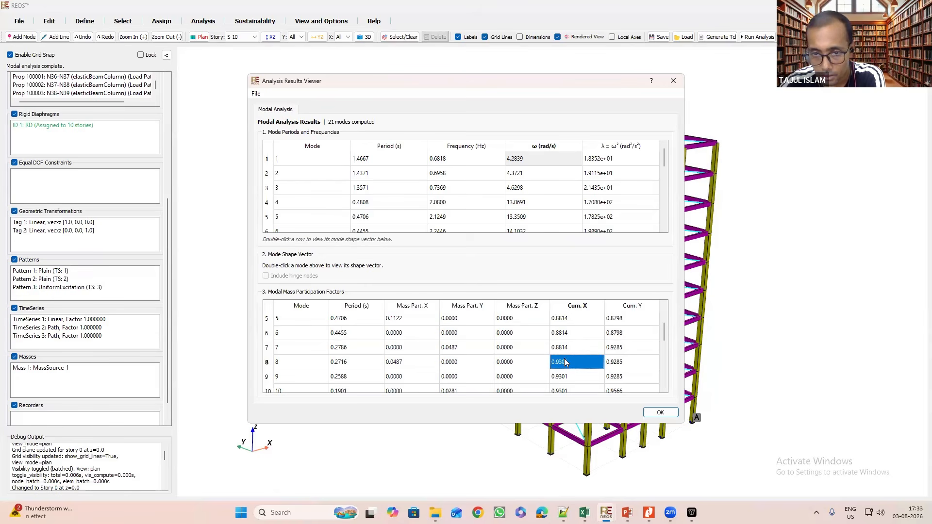
left_click(266, 364)
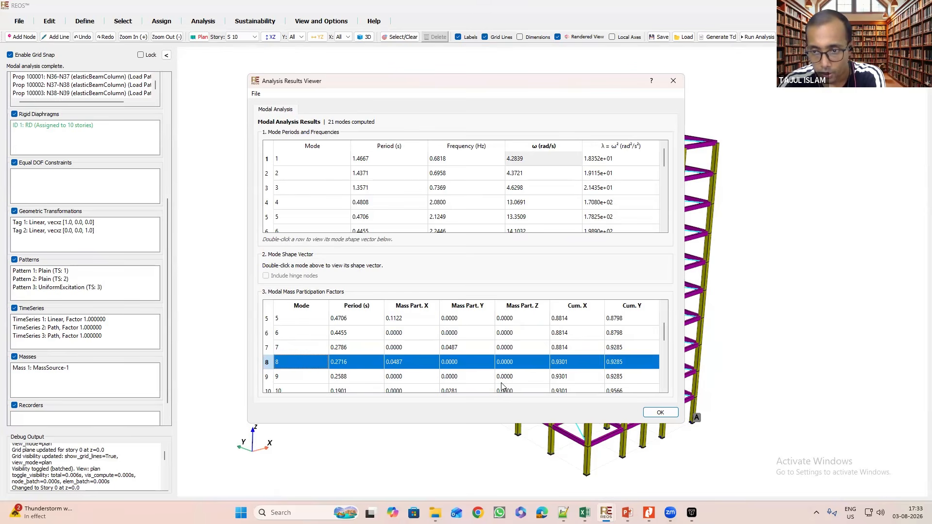
left_click(267, 348)
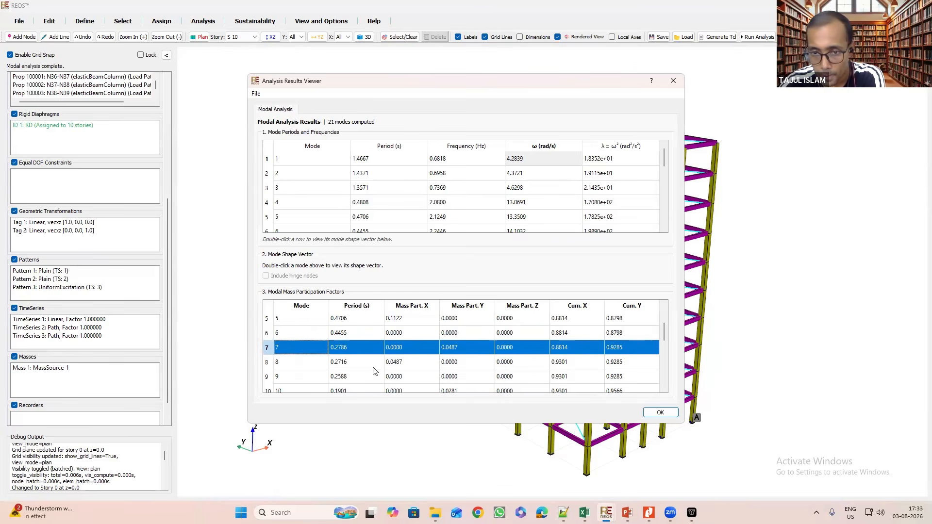
scroll(335, 354, "up", 2)
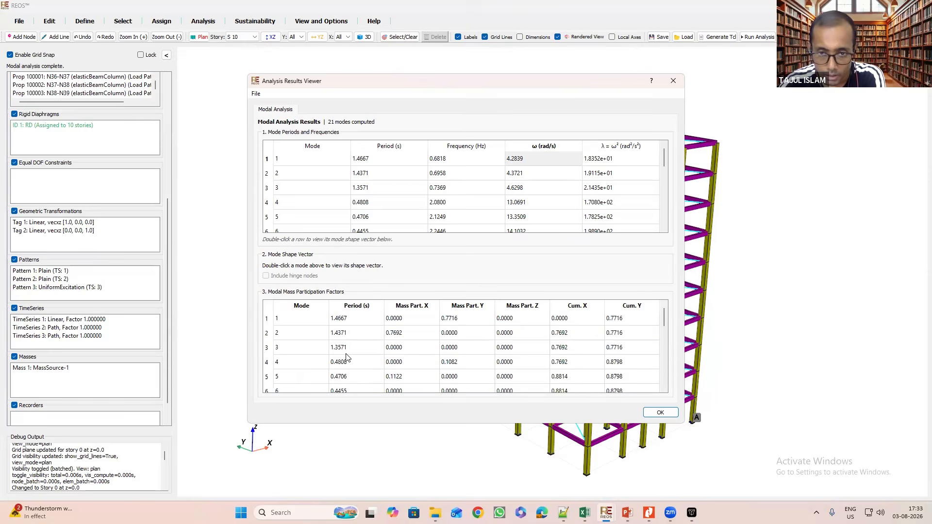
scroll(335, 354, "down", 1)
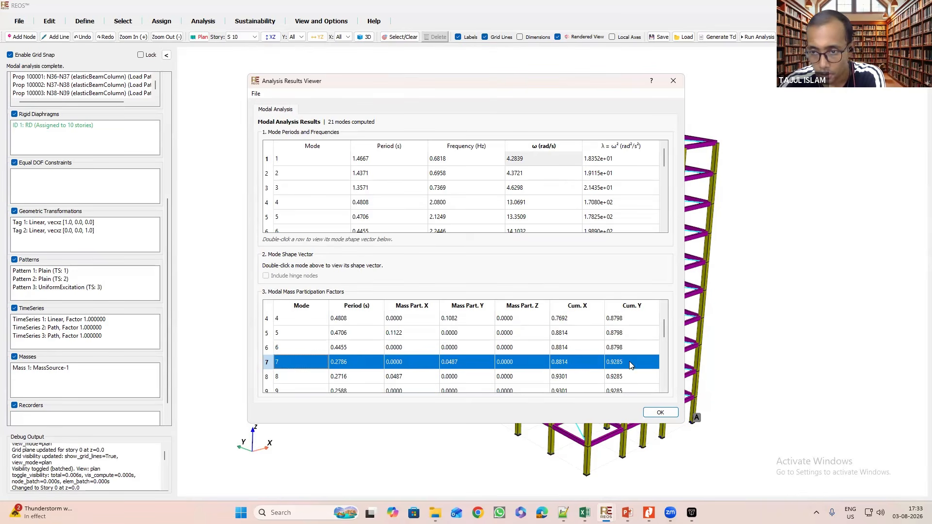
left_click(267, 381)
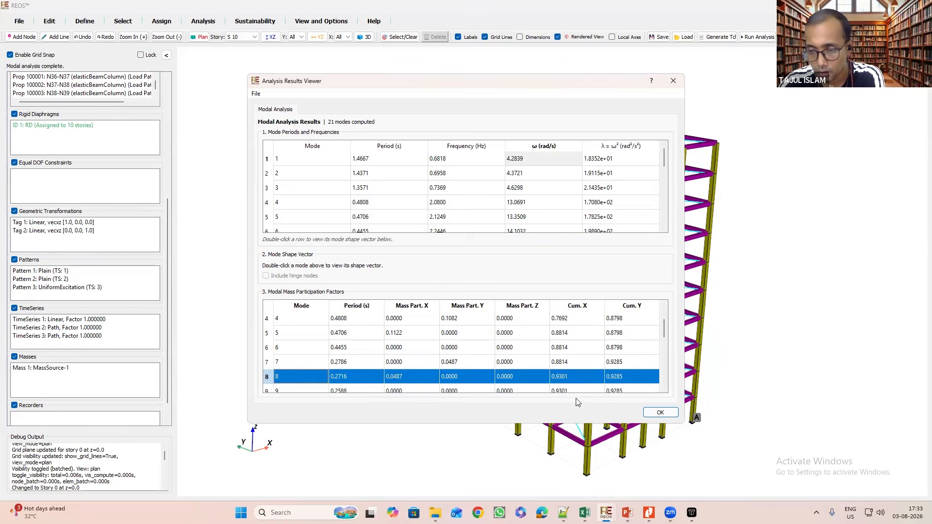
left_click(681, 82)
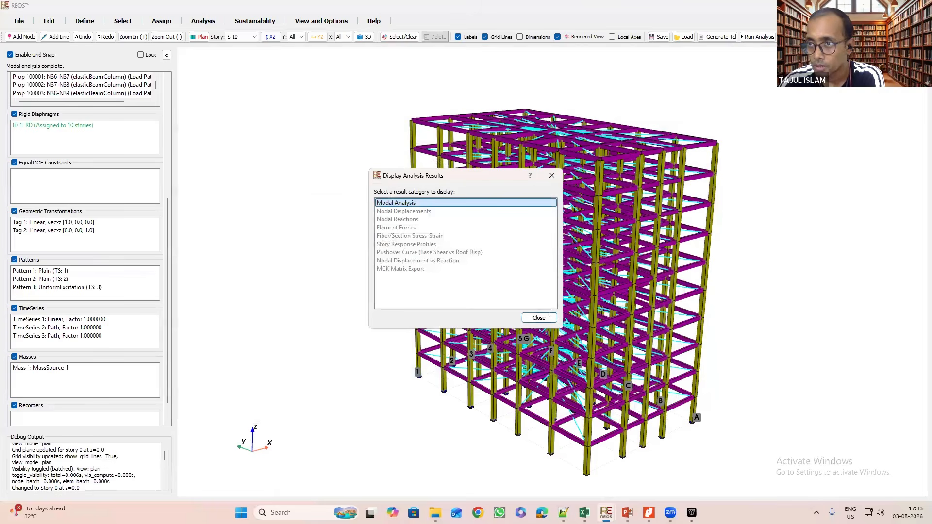
left_click(552, 176)
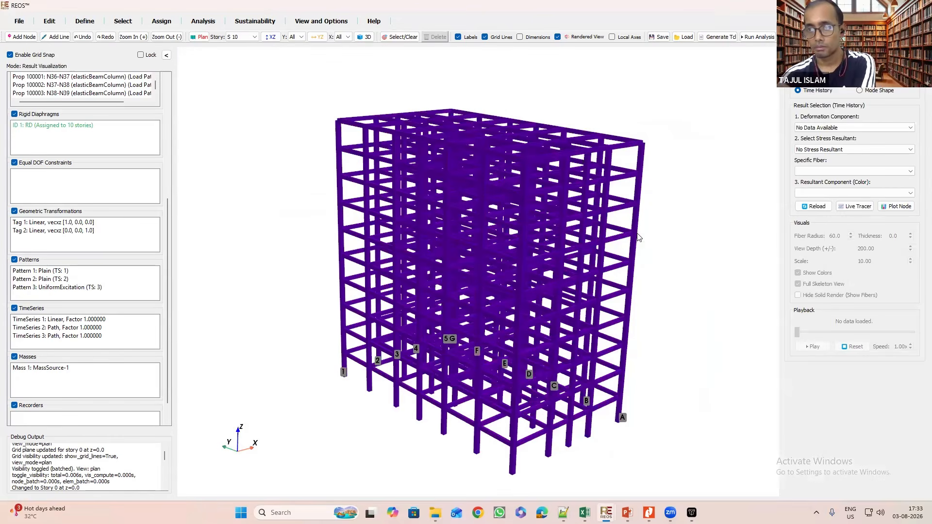
Show the mode 1 shape with a visual scale of 100000 and play its animation.
left_click(860, 91)
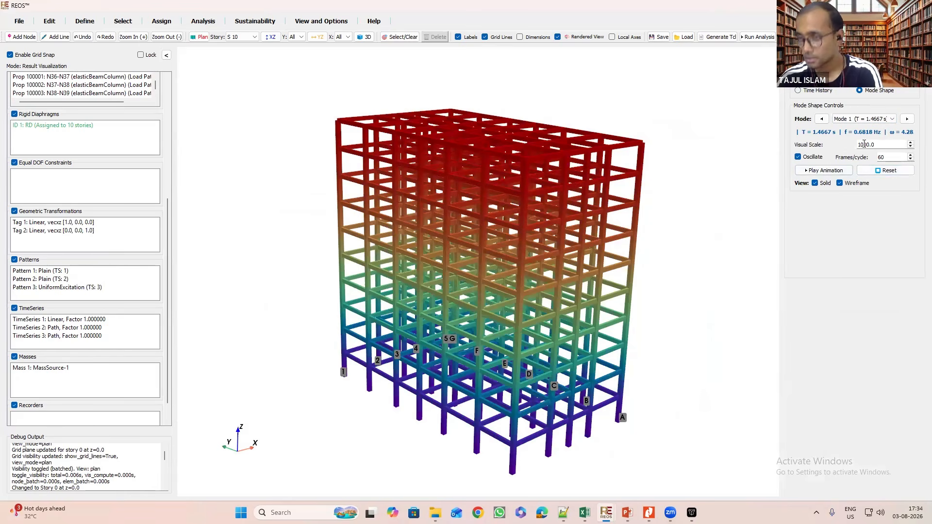
type("0")
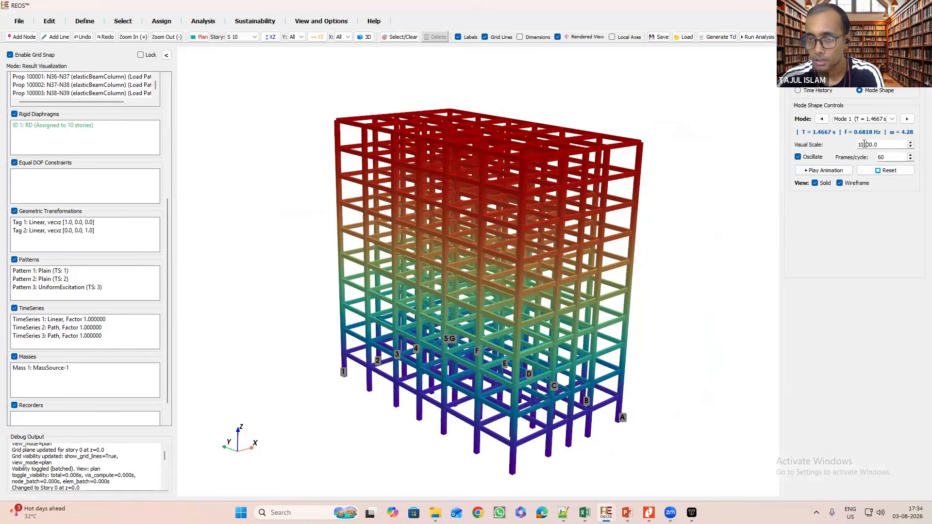
type("0")
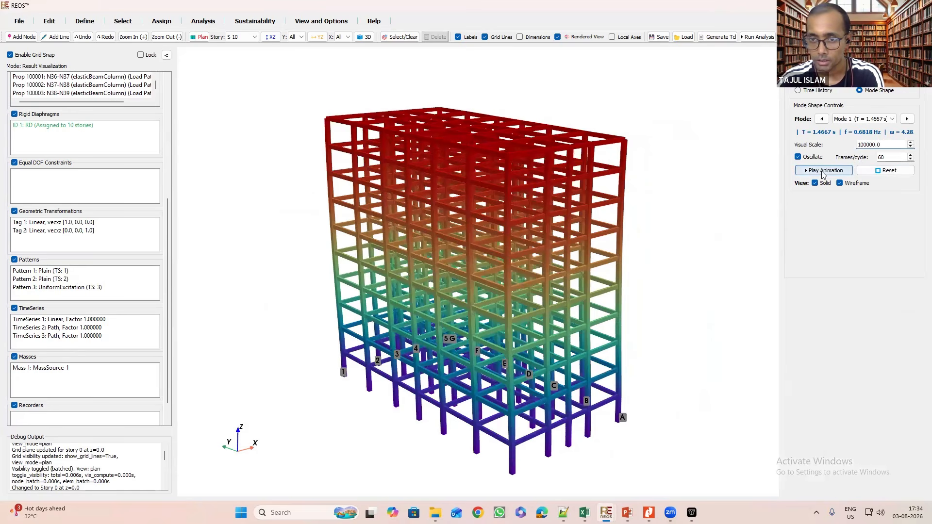
left_click(823, 171)
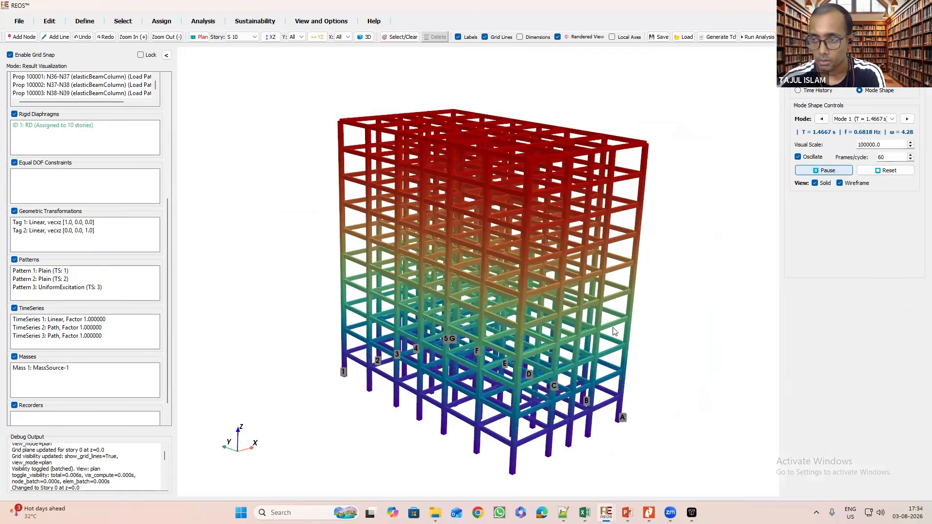
Set the mode 2 shape animation to 45 frames per cycle.
left_click(911, 159)
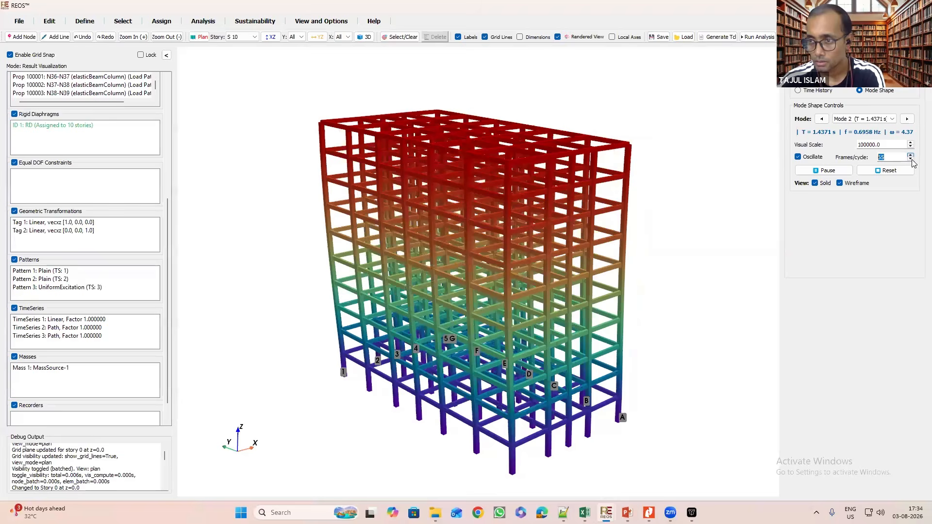
left_click(911, 156)
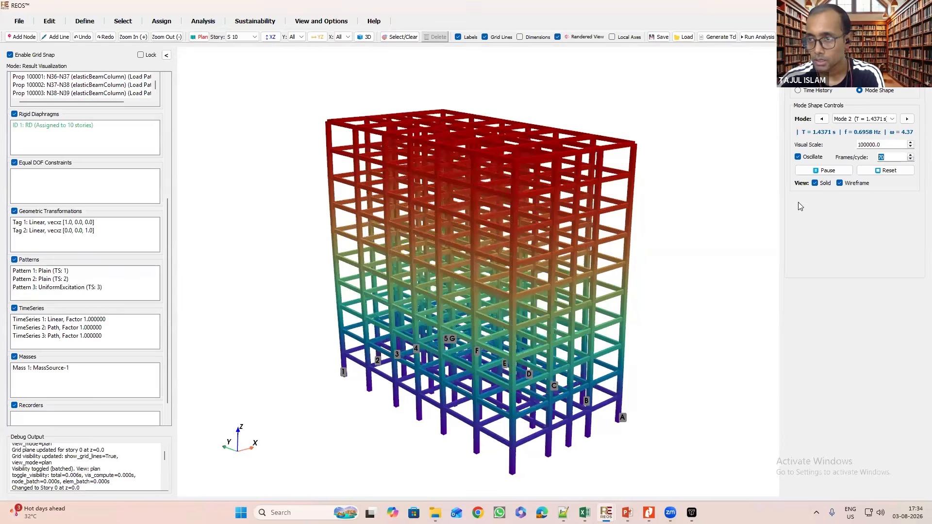
left_click(911, 160)
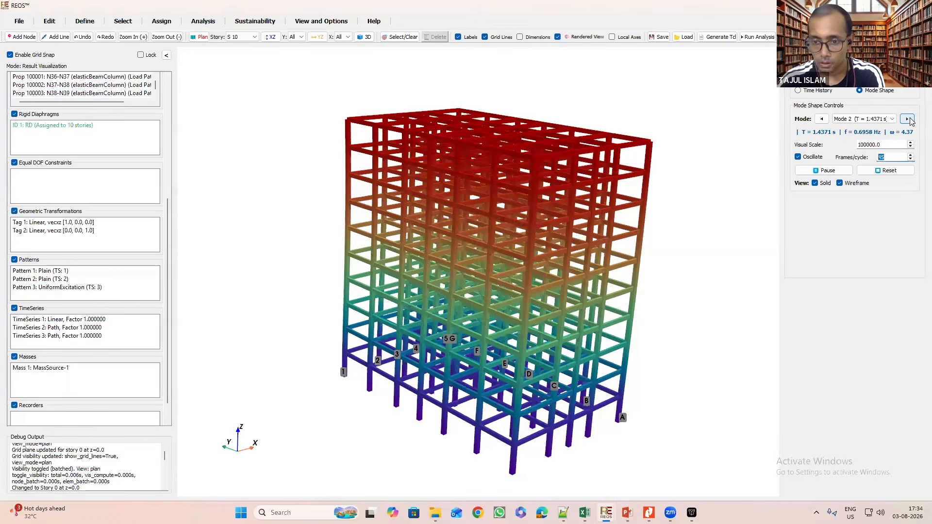
Review the animated mode shapes one by one from mode 3 through mode 11 and return to the 3D model.
left_click(907, 119)
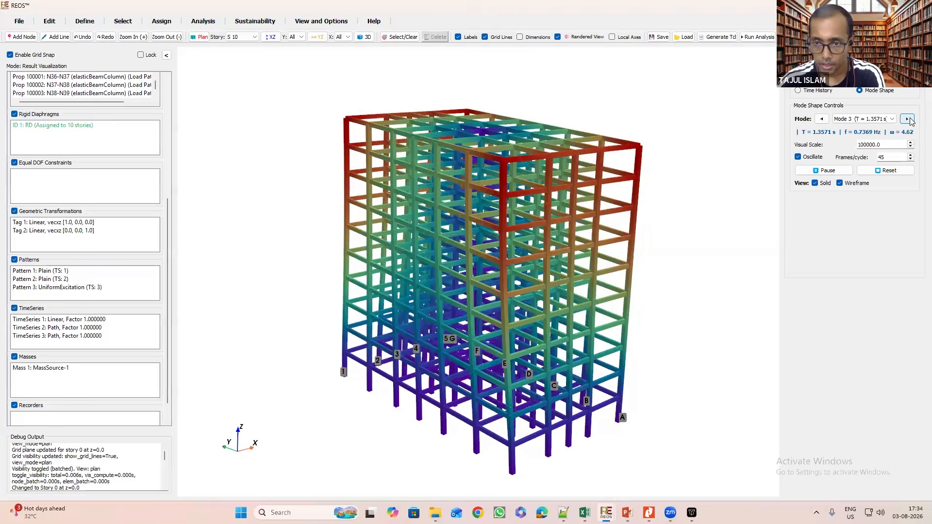
left_click(907, 119)
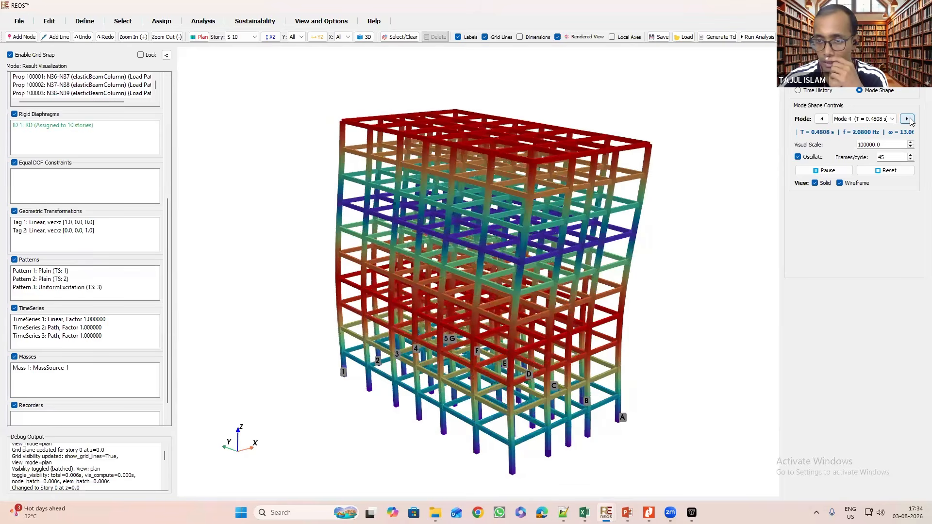
left_click(907, 119)
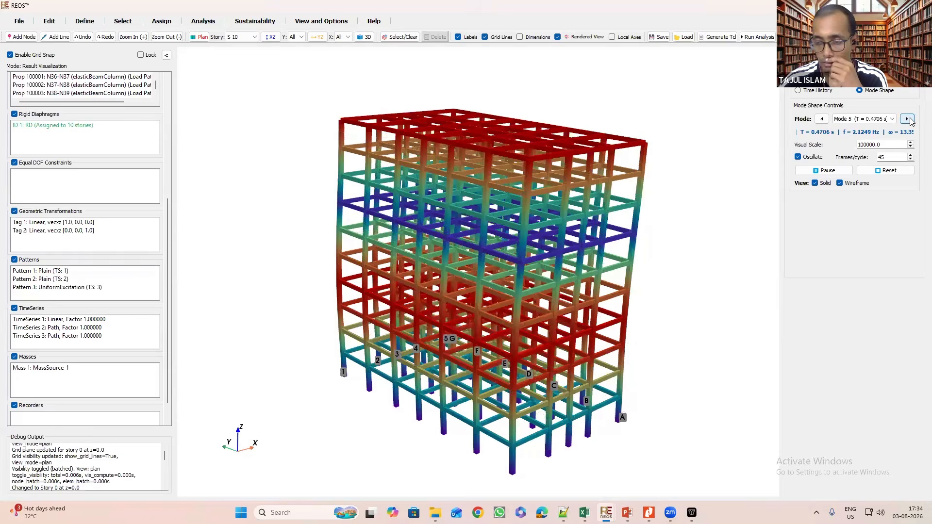
left_click(907, 118)
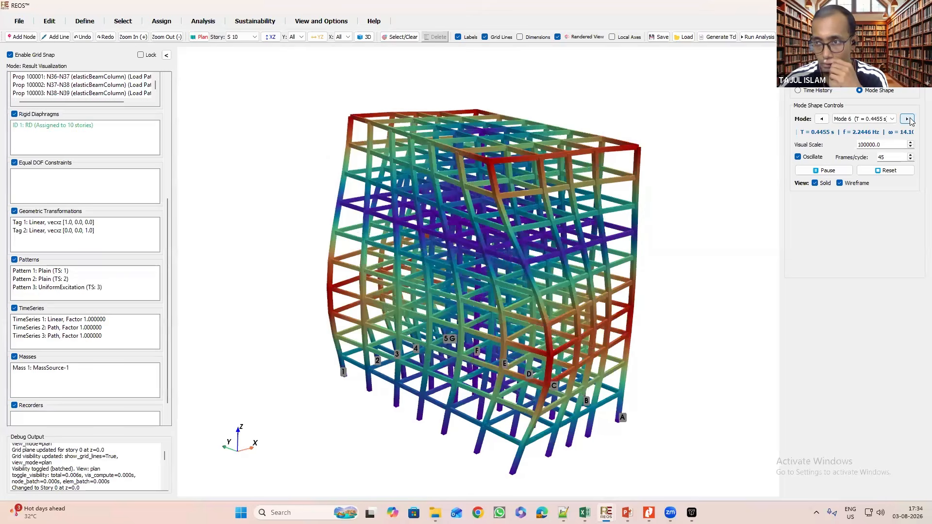
double_click(907, 119)
left_click(907, 119)
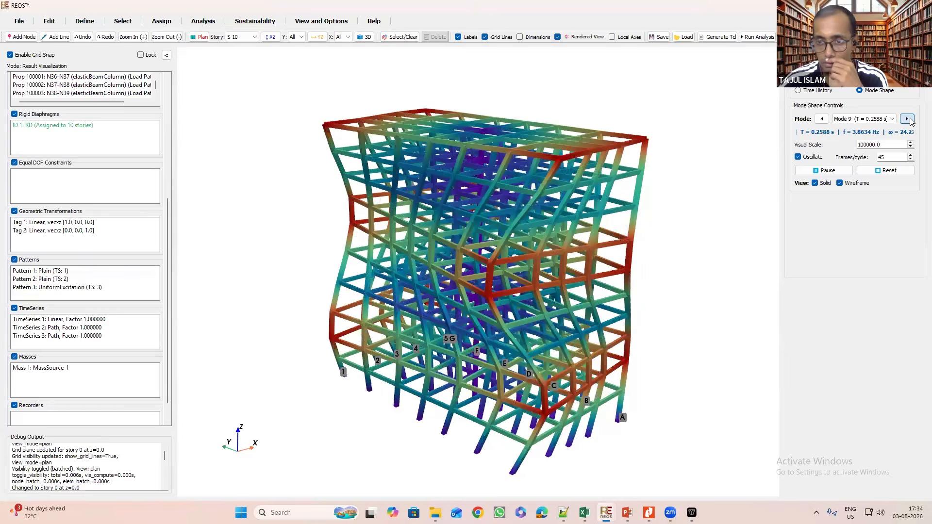
left_click(907, 119)
left_click(907, 119)
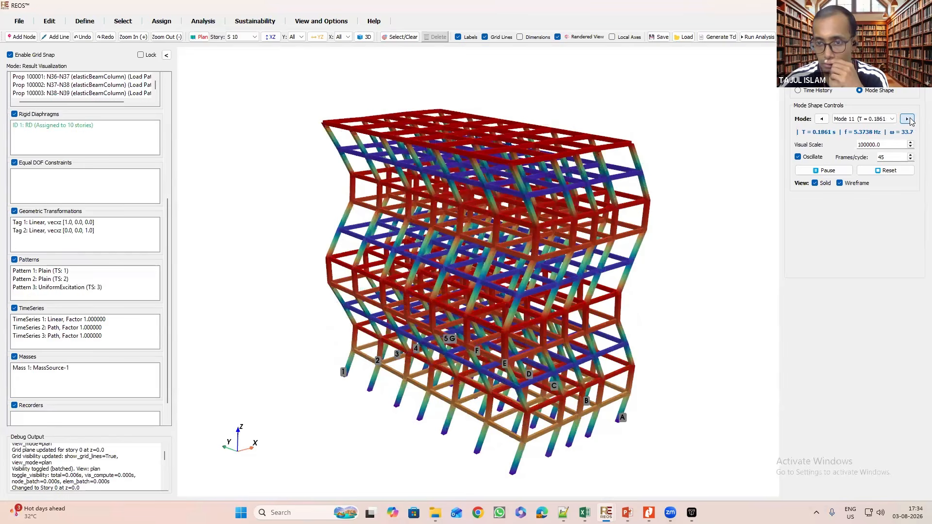
left_click(908, 119)
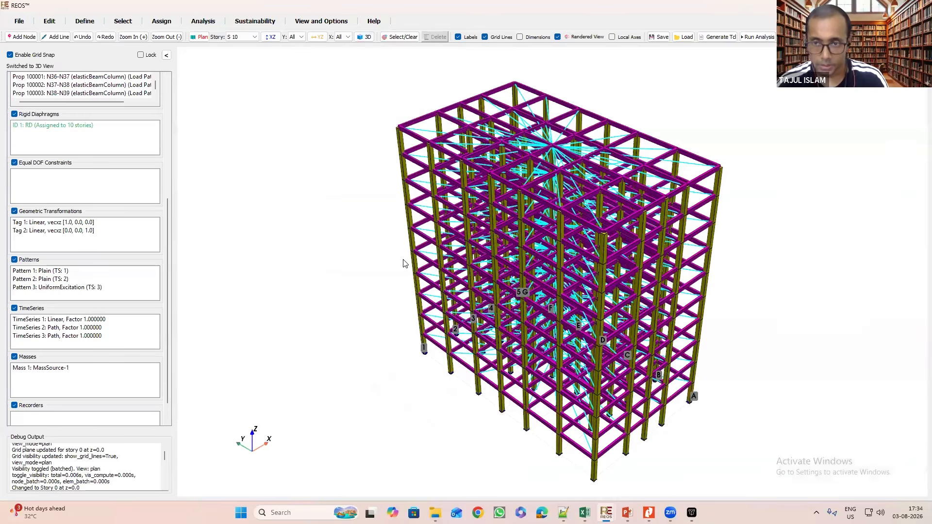
Define Rayleigh damping auto-calculated from periods, with the first period Ti set to 1.4 s, and accept it.
mouse_move(379, 283)
left_mouse_down()
mouse_move(470, 182)
mouse_move(378, 289)
left_mouse_up()
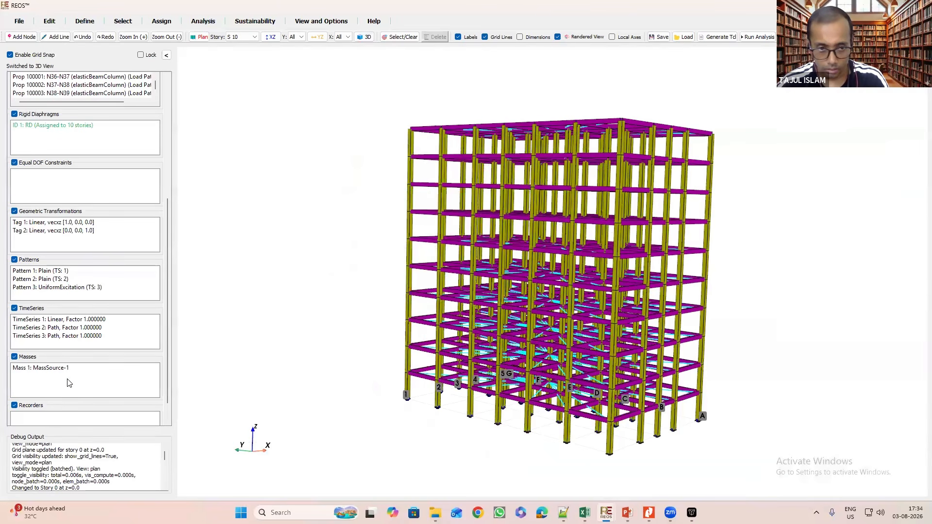
left_click(84, 21)
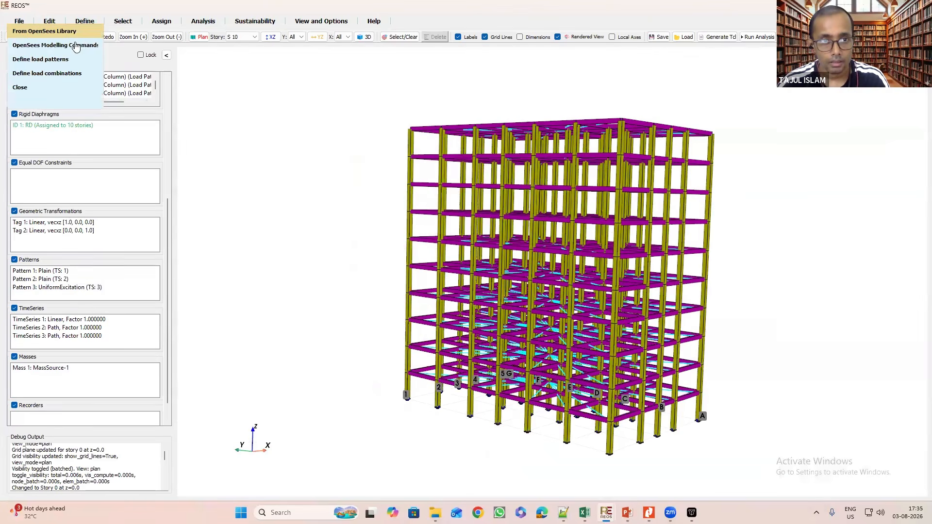
left_click(143, 137)
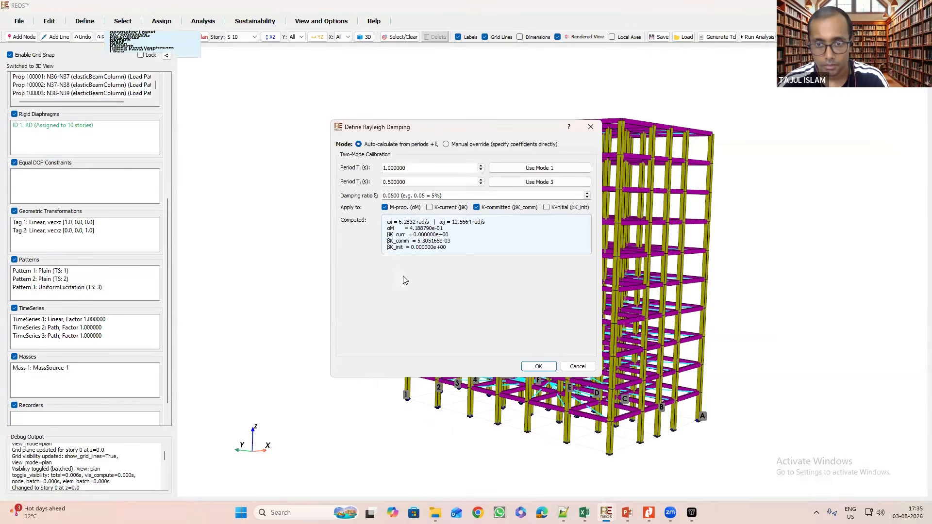
double_click(387, 168)
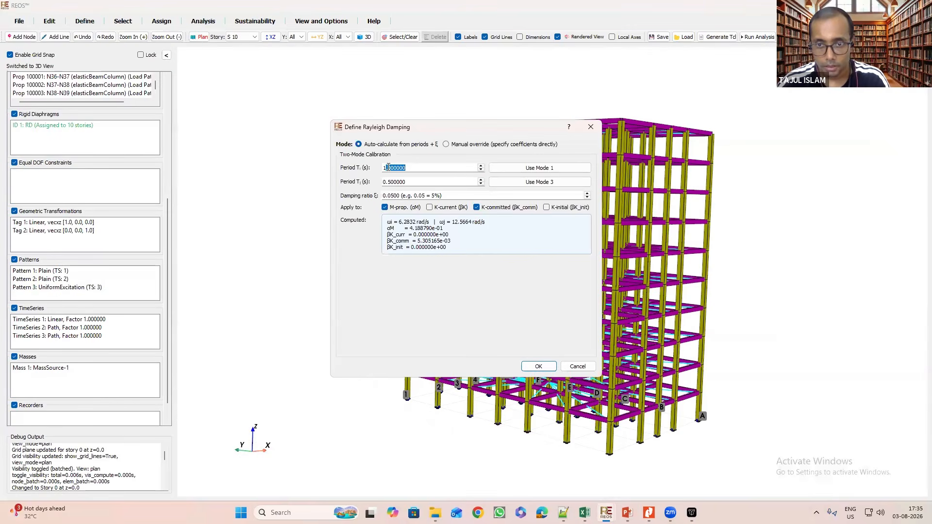
type("4")
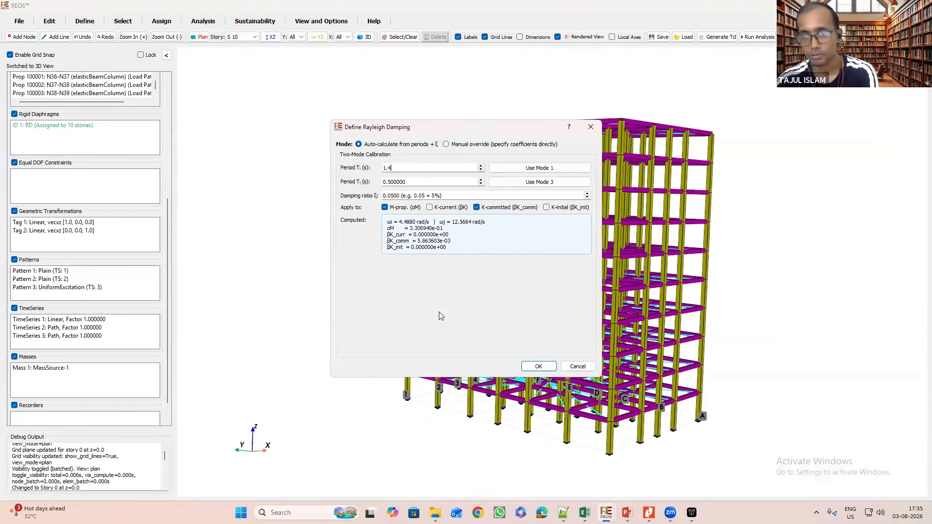
left_click(538, 367)
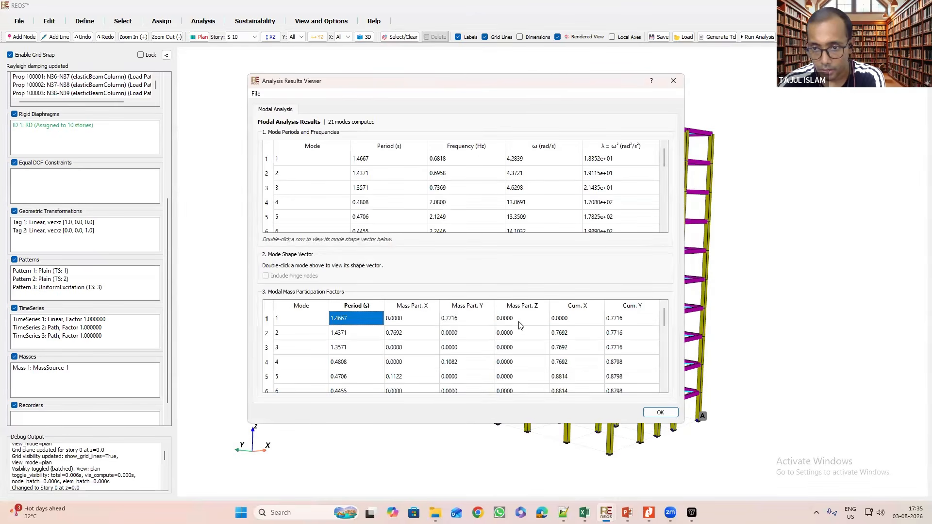
Examine the modal mass participation factors, checking the rows of modes 2 and 8, and close the analysis results.
left_click(267, 334)
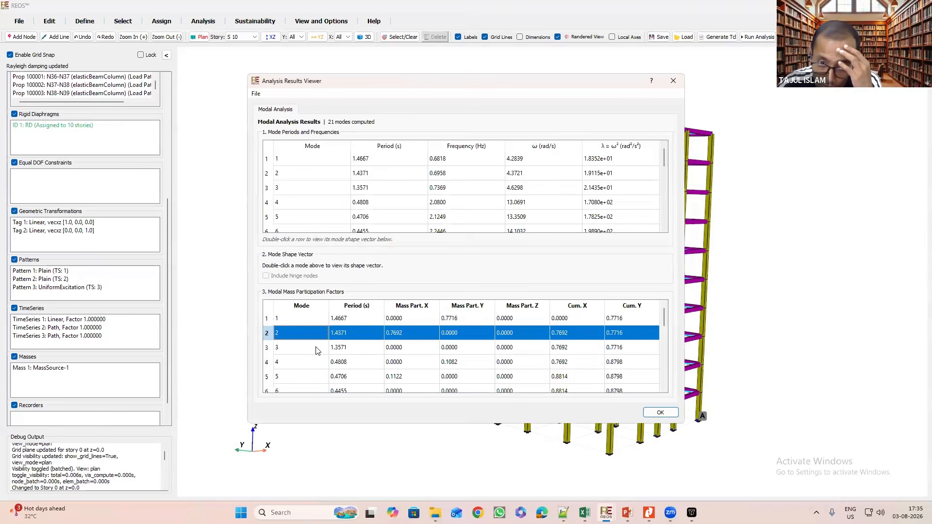
scroll(316, 351, "down", 1)
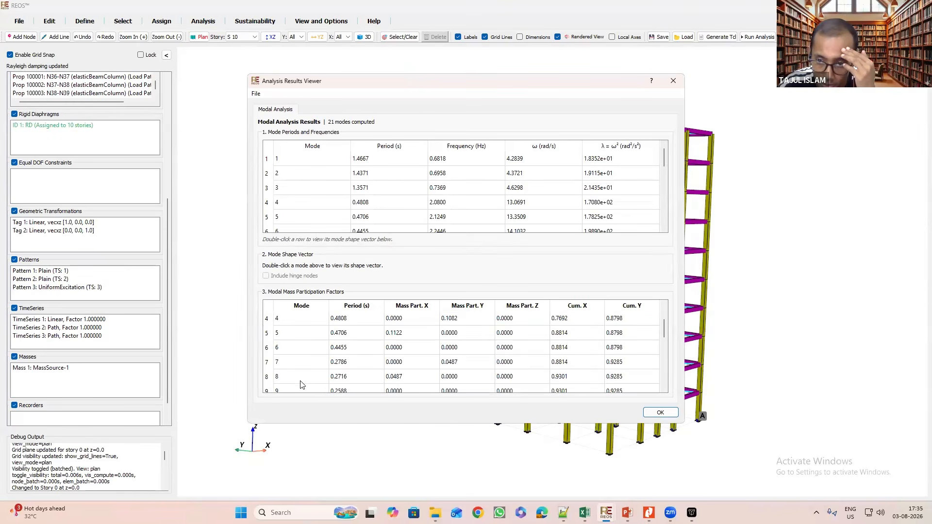
left_click(267, 379)
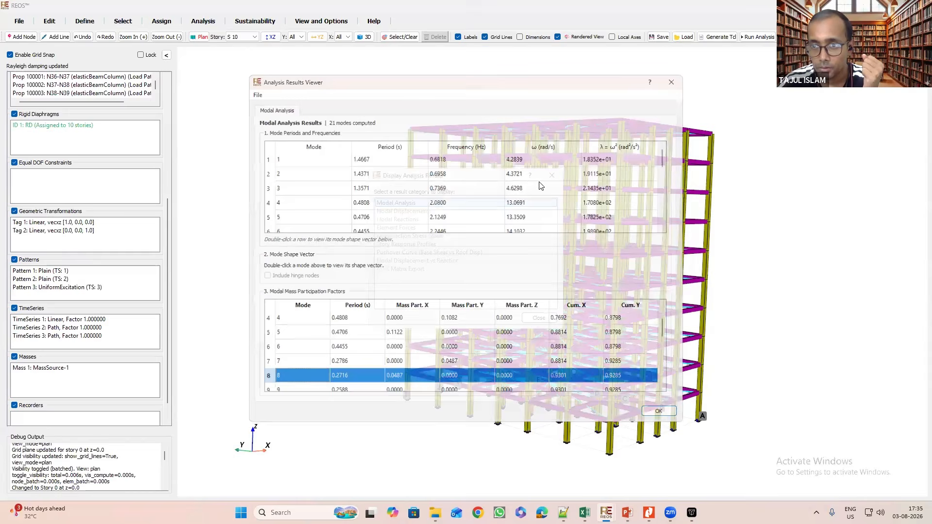
left_click(551, 175)
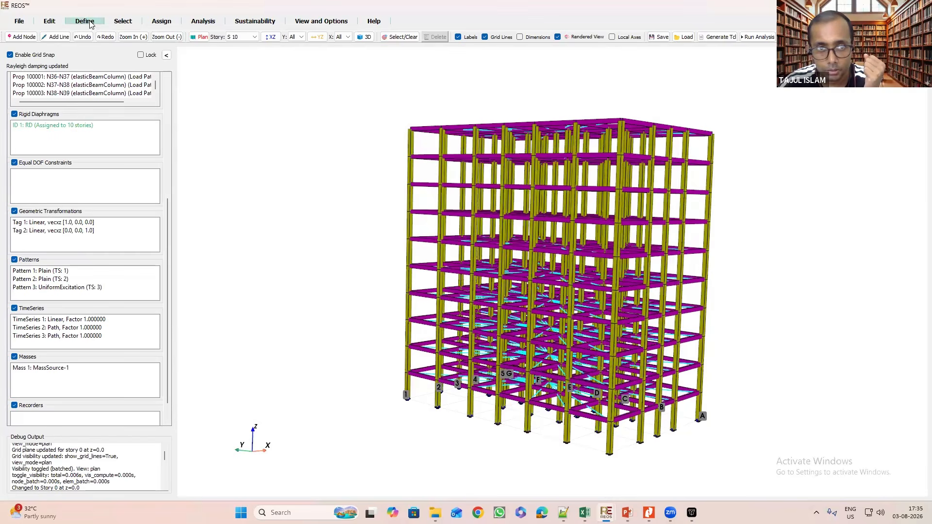
Redefine the Rayleigh damping with period Ti 1.44 s, period Tj 0.27 s and damping ratio 0.03, and accept it.
left_click(85, 22)
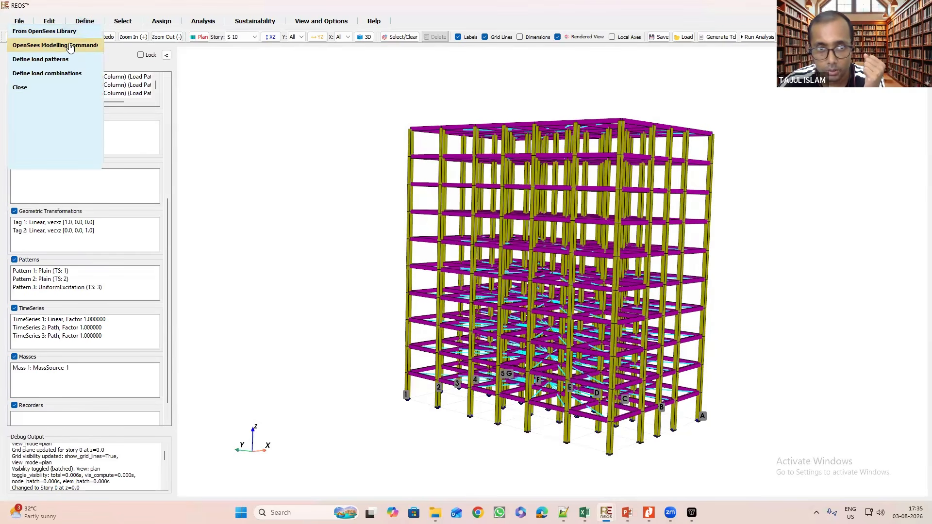
mouse_move(70, 48)
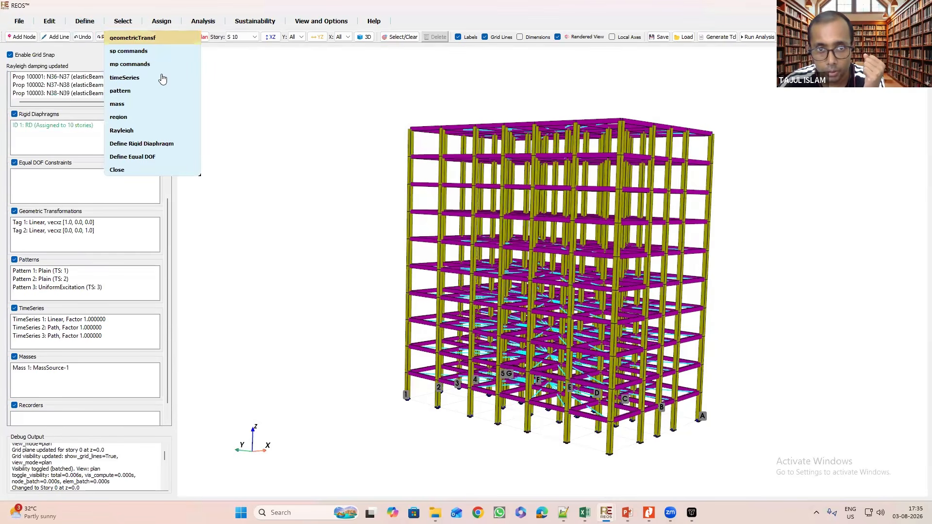
left_click(137, 131)
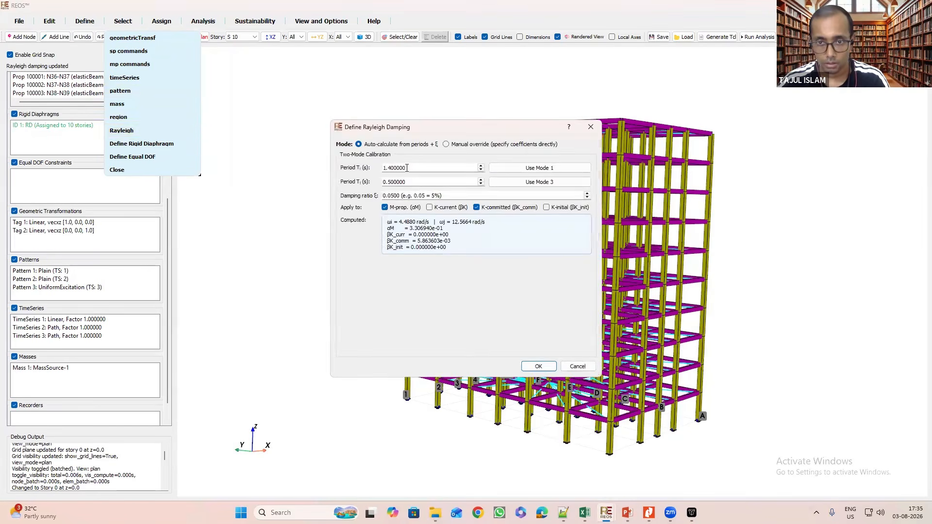
double_click(392, 168)
type("1.44")
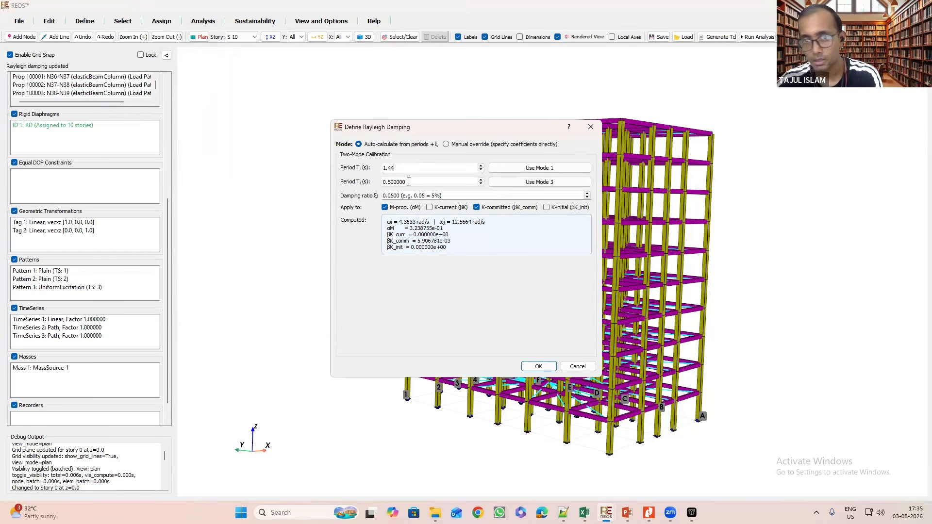
left_click_drag(412, 182, 388, 184)
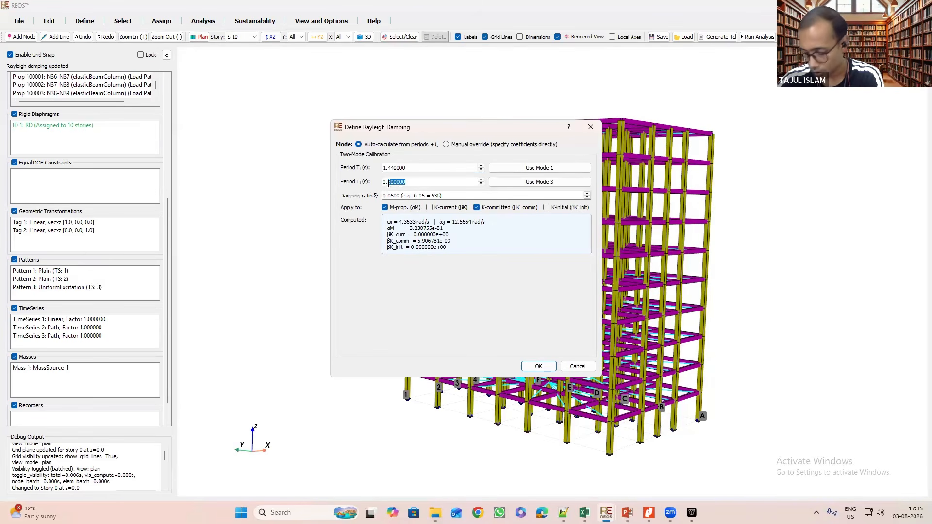
type("27")
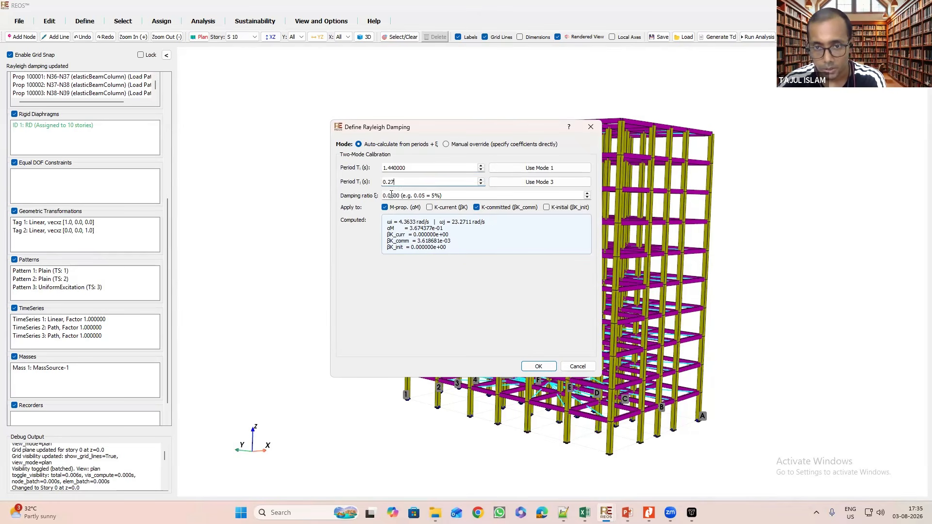
left_click(393, 196)
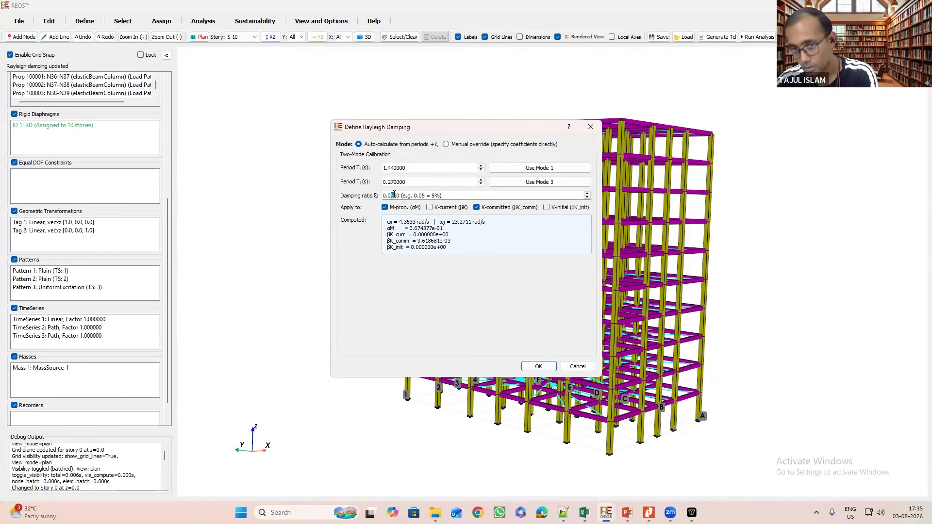
key("BackSpace")
type("3")
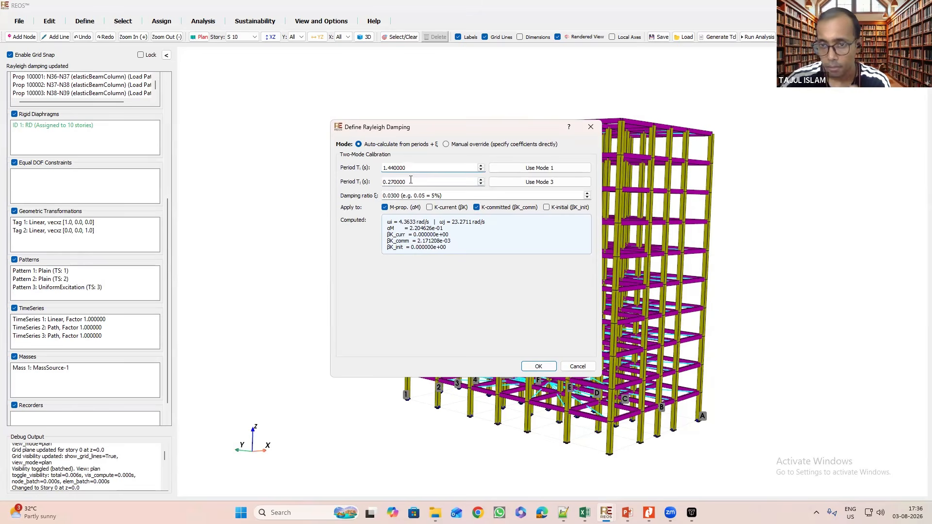
left_click(539, 367)
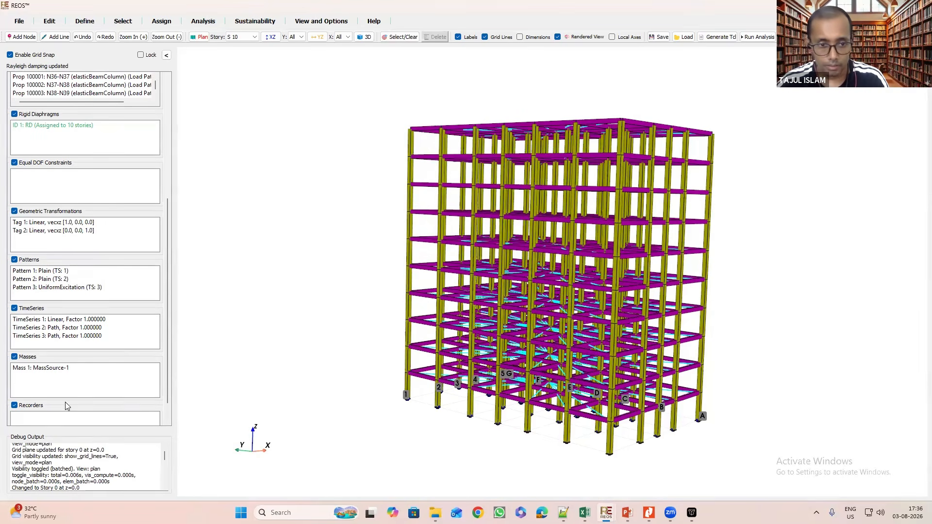
Add a nodal displacement recorder for all nodes in DOFs 1, 2 and 3, with output file node_disp.out.
scroll(68, 384, "down", 1)
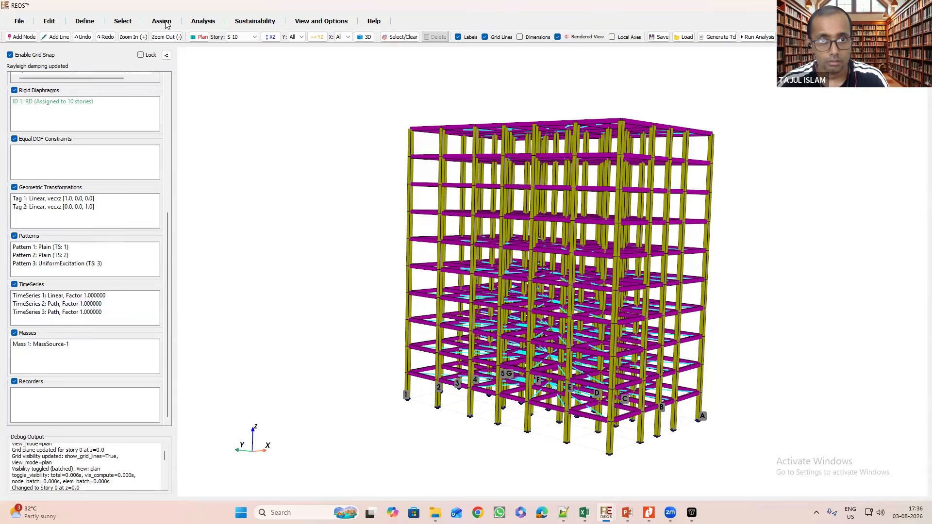
left_click(210, 22)
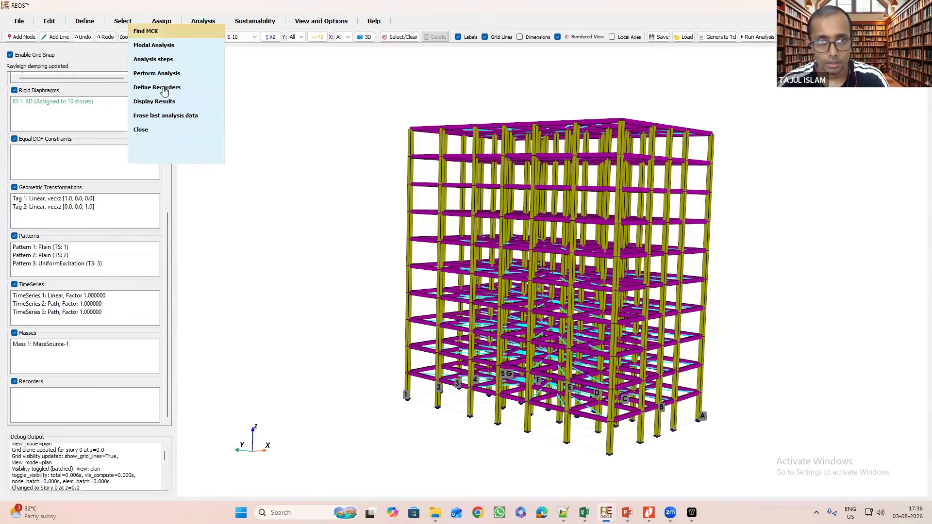
left_click(589, 313)
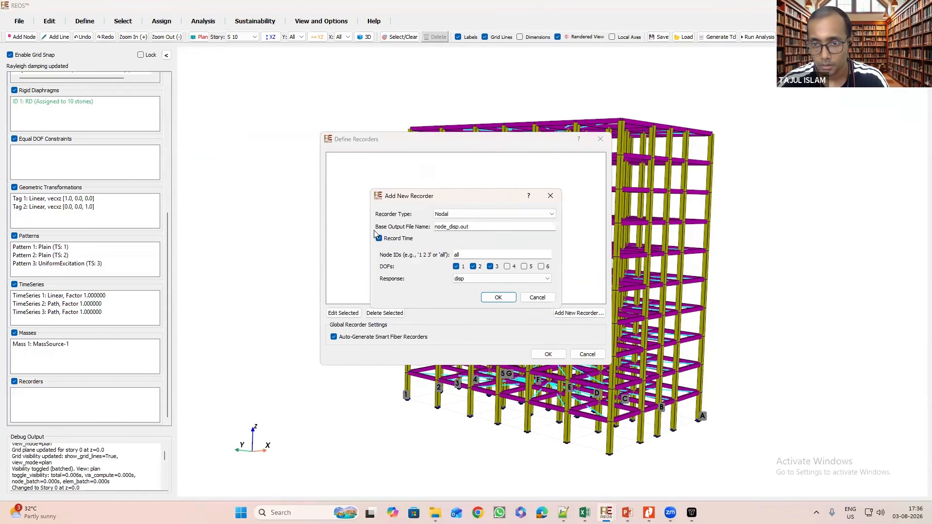
left_click(498, 298)
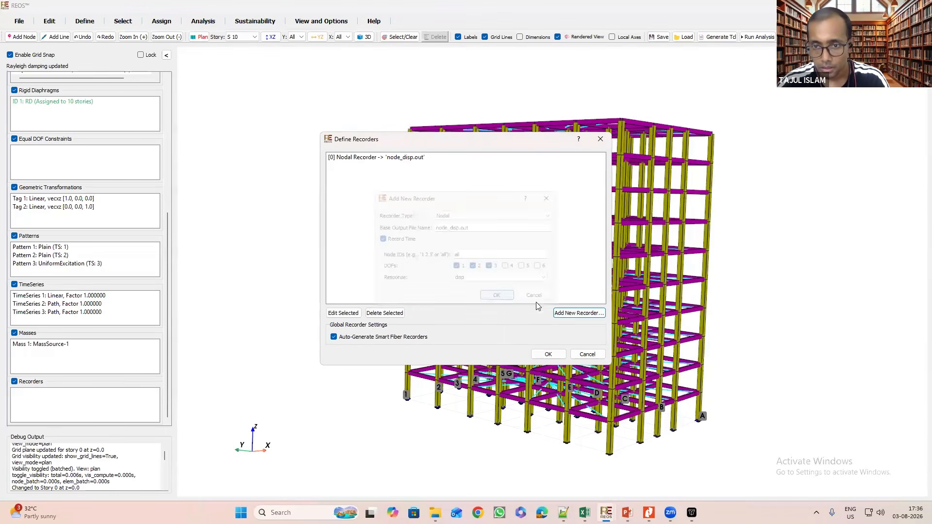
Add a nodal reaction recorder for all nodes in DOFs 1, 2 and 3, with output file node_react.out.
left_click(583, 314)
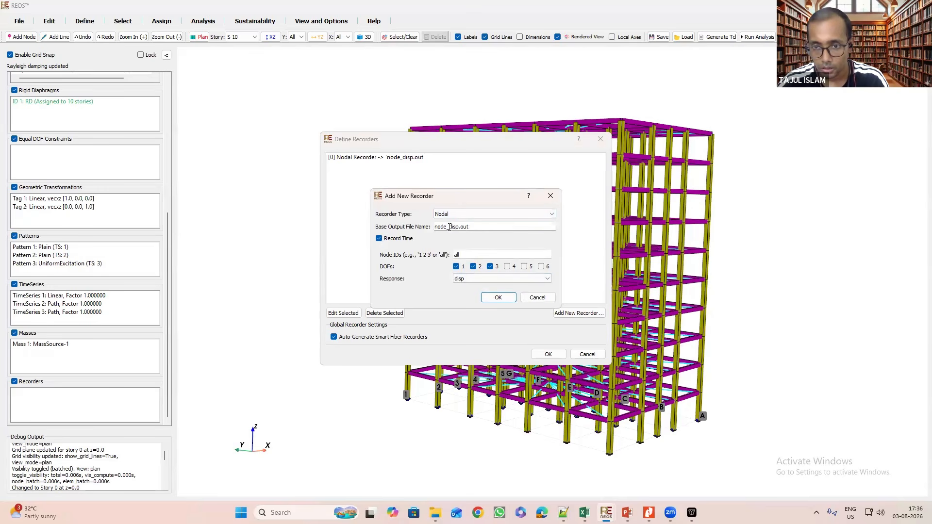
left_click_drag(457, 228, 460, 227)
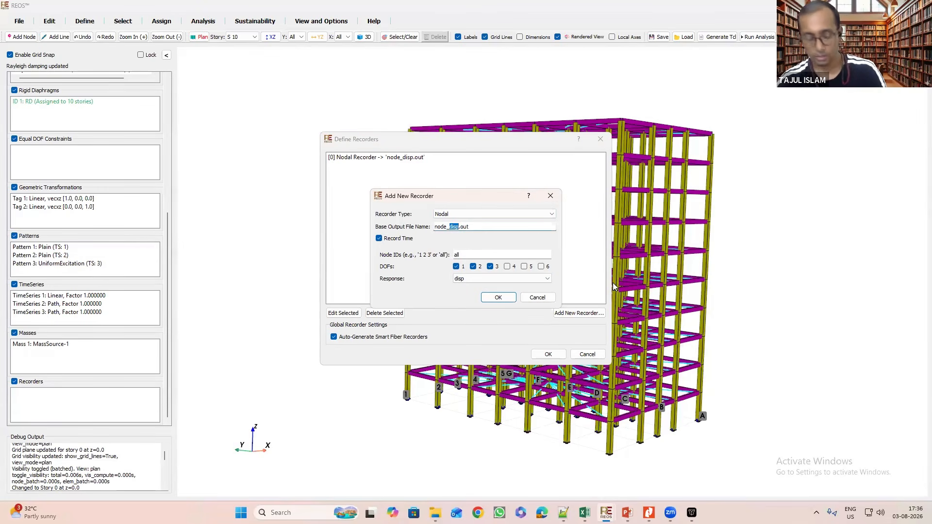
type("react")
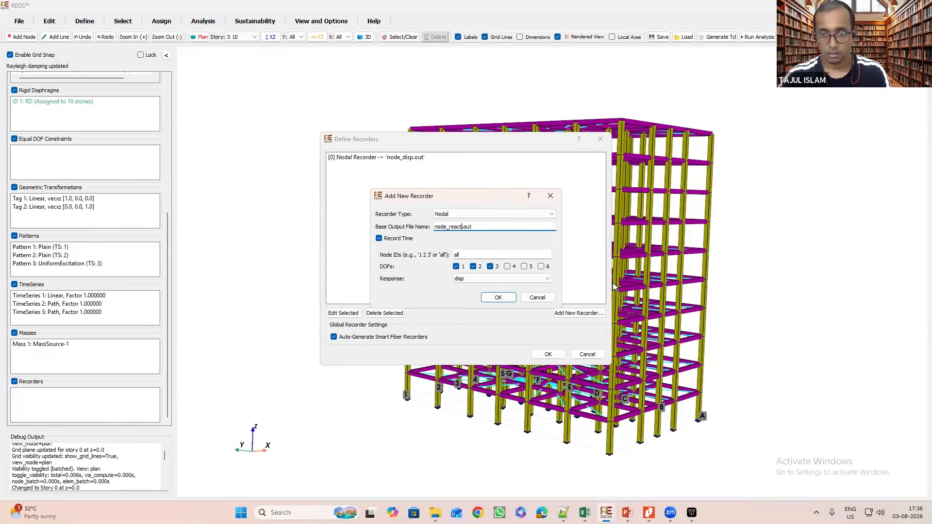
left_click(526, 278)
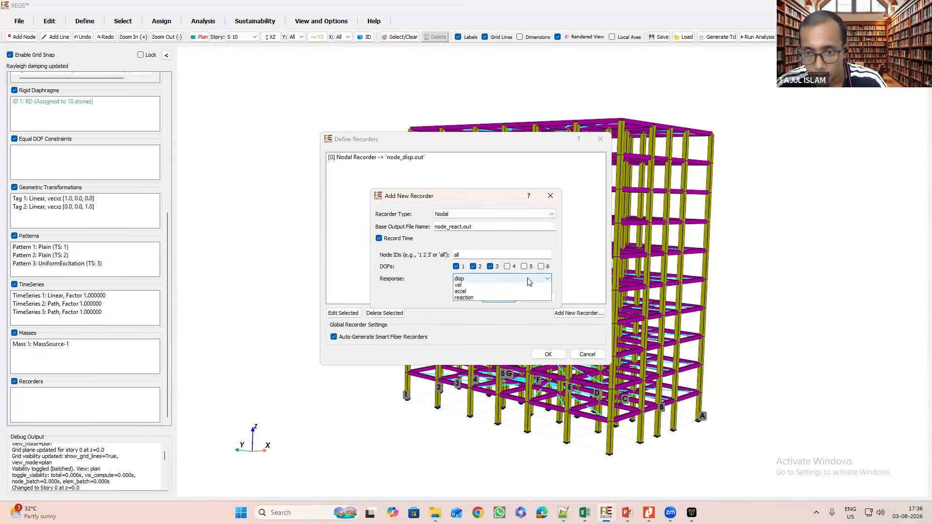
left_click(487, 302)
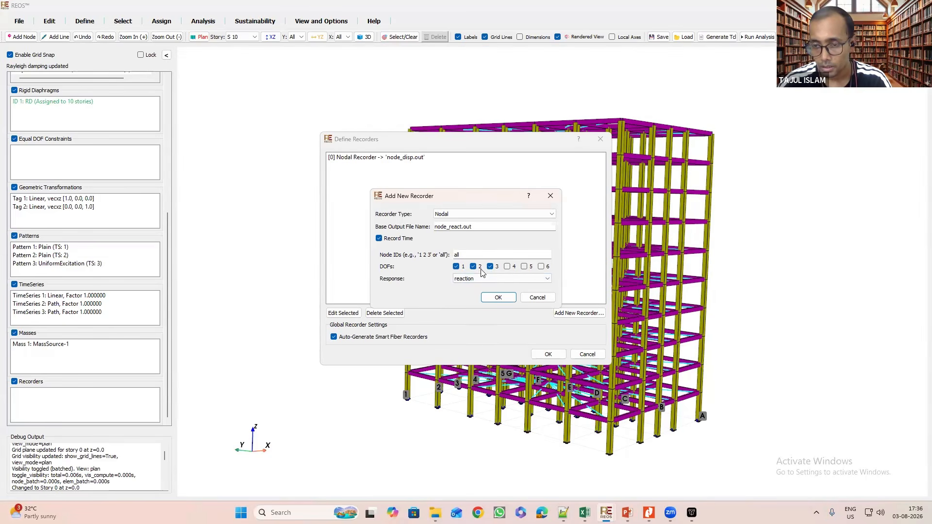
left_click(497, 298)
left_click(566, 313)
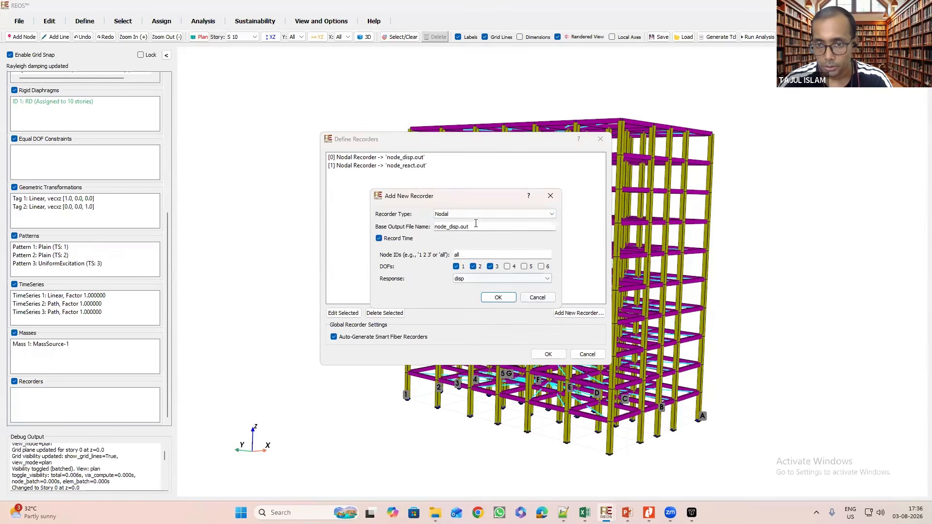
left_click(483, 215)
left_click(452, 229)
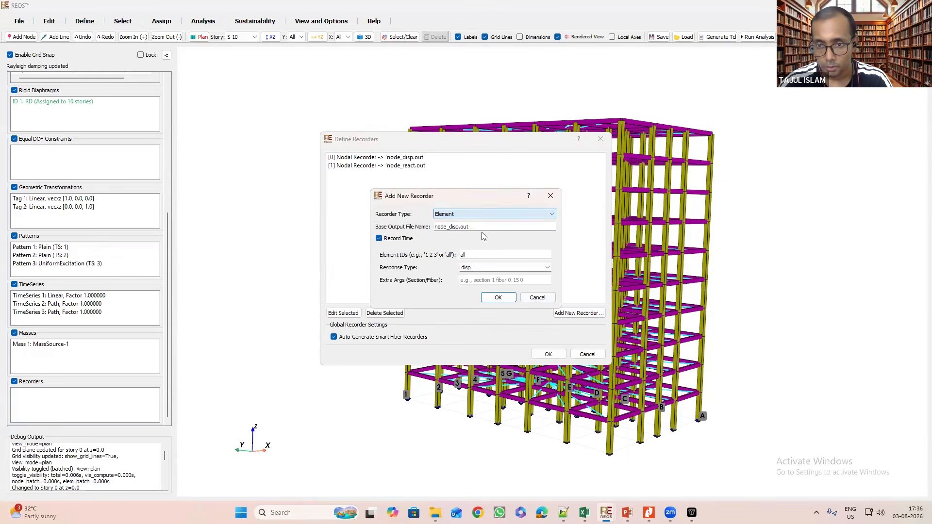
left_click(547, 267)
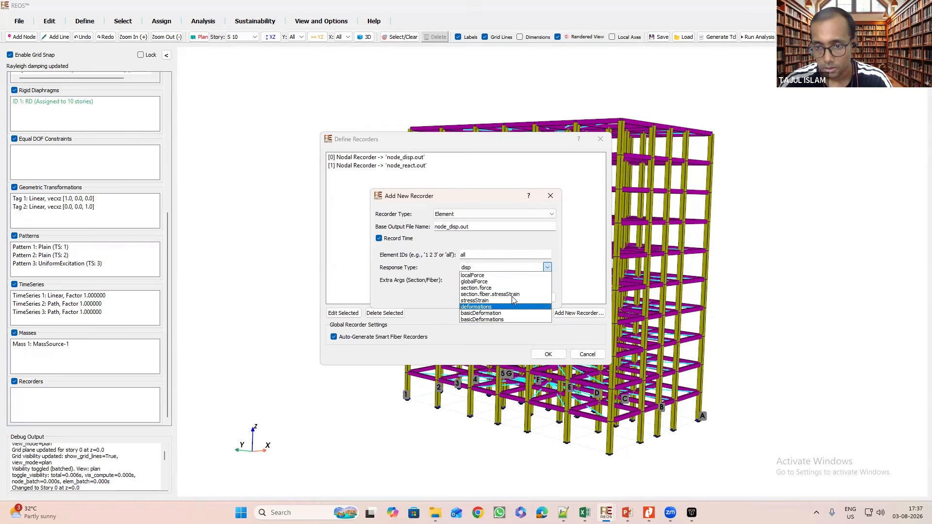
left_click(551, 197)
left_click(550, 197)
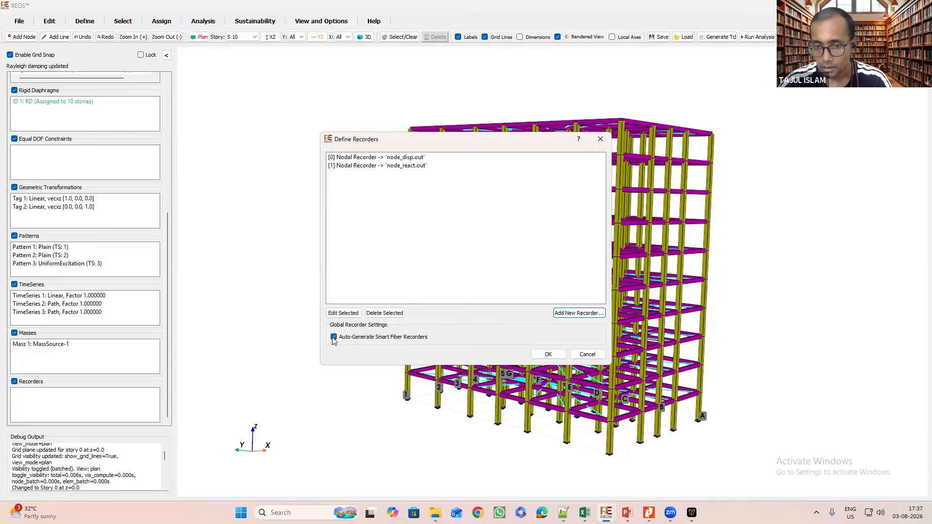
Turn off automatic generation of smart fiber recorders and accept the recorder definitions.
left_click(334, 338)
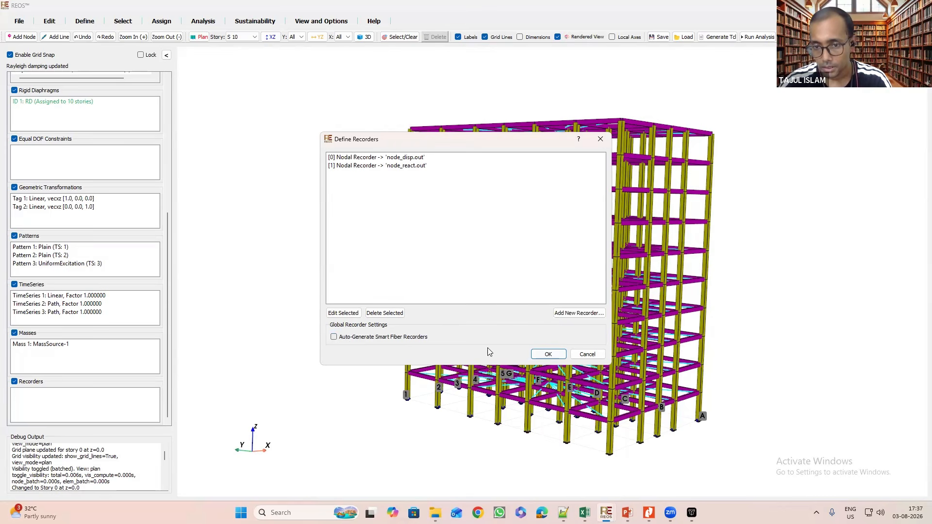
left_click(547, 354)
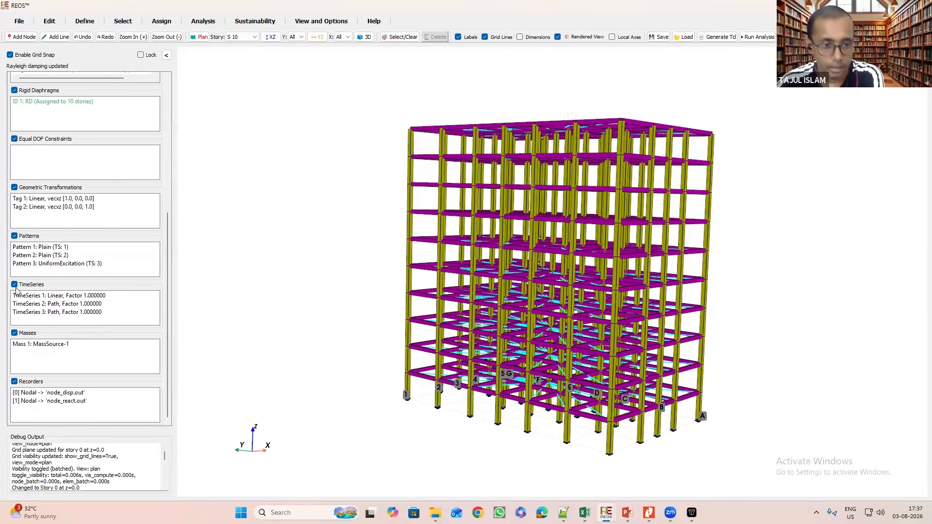
scroll(92, 297, "up", 3)
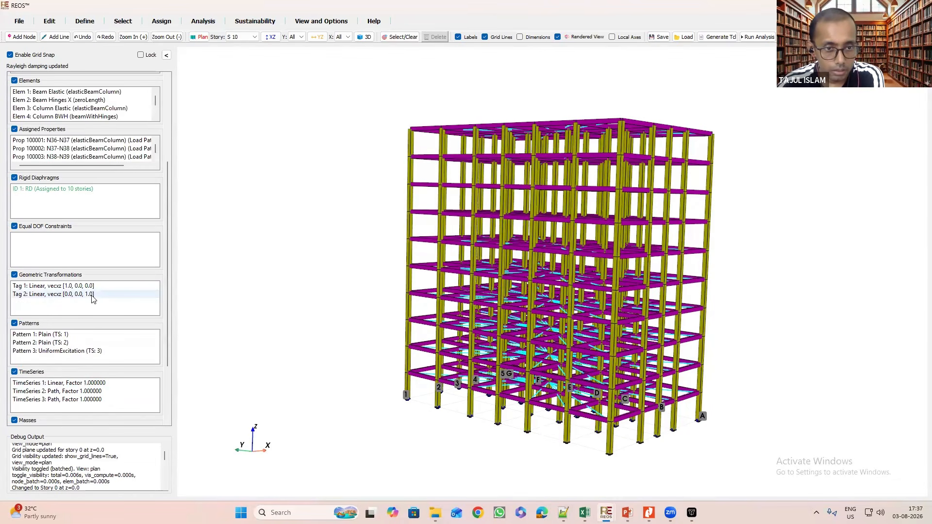
scroll(93, 297, "up", 4)
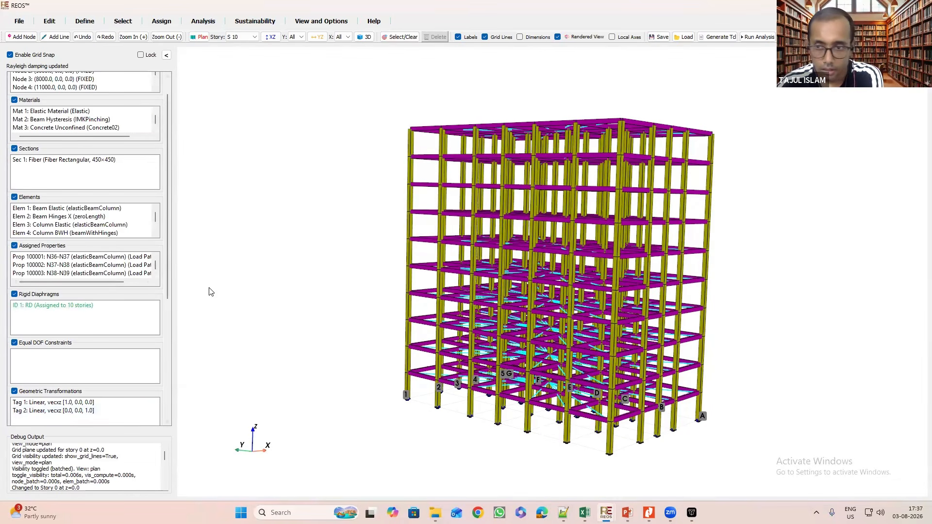
Start defining analysis steps and include Tcl Pattern 1 in a static, load-controlled step with the Transformation constraints handler.
scroll(209, 291, "up", 1)
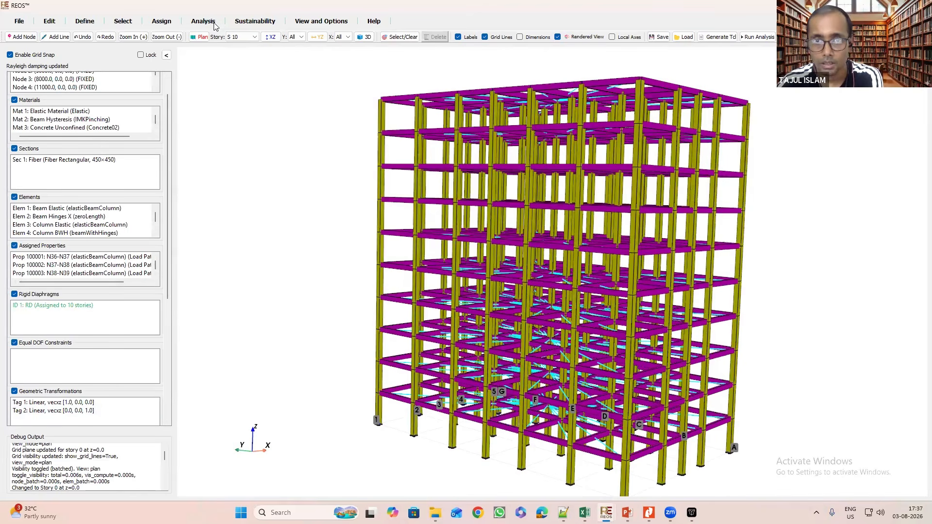
scroll(187, 55, "up", 1)
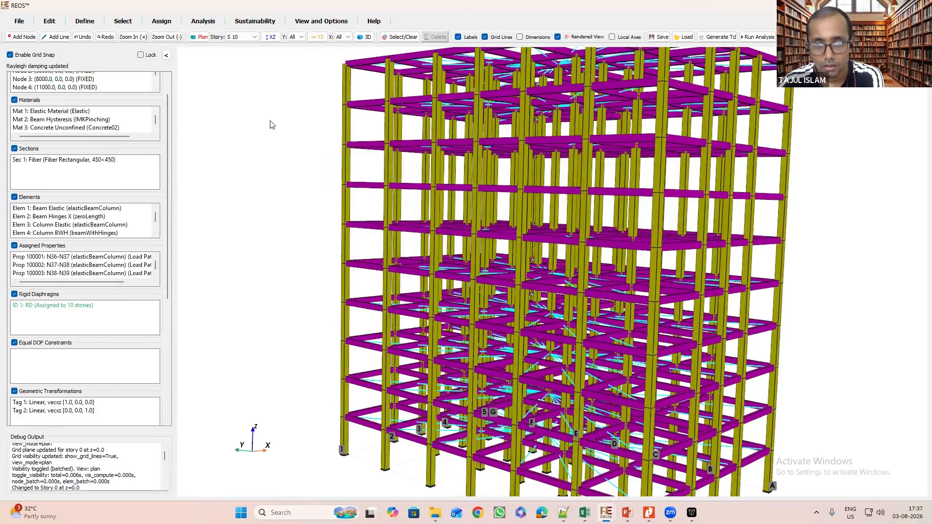
scroll(373, 176, "down", 1)
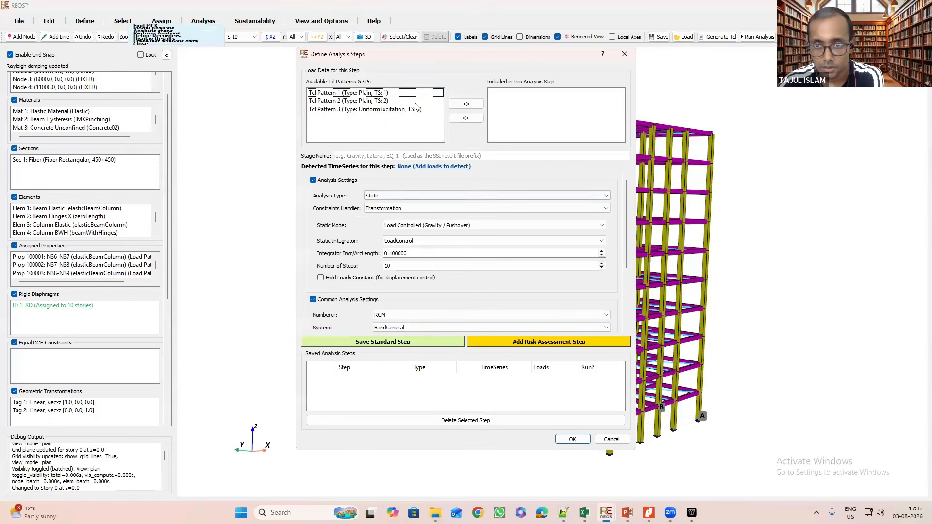
left_click(466, 104)
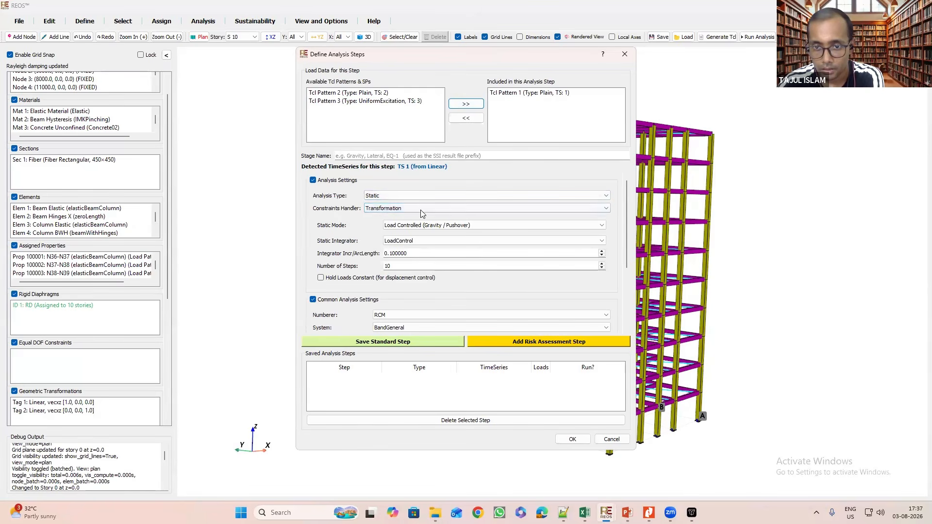
left_click(385, 210)
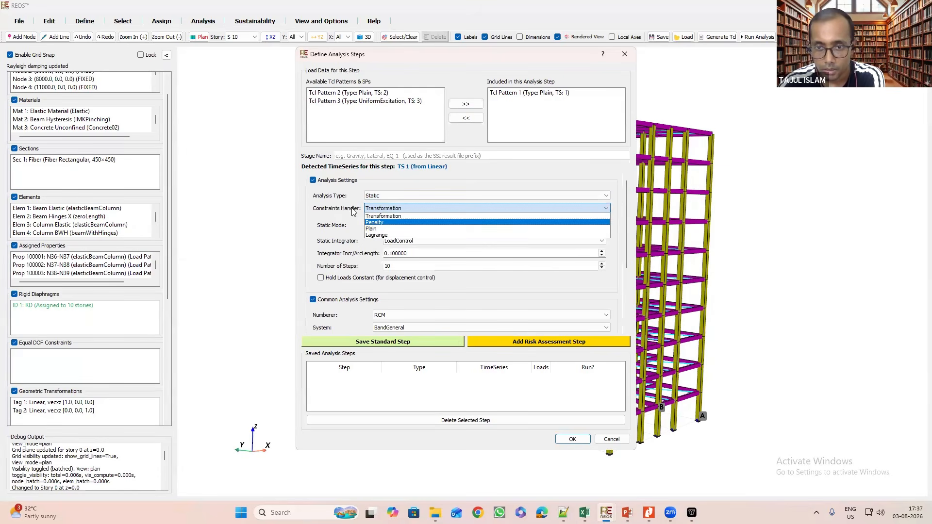
left_click(333, 214)
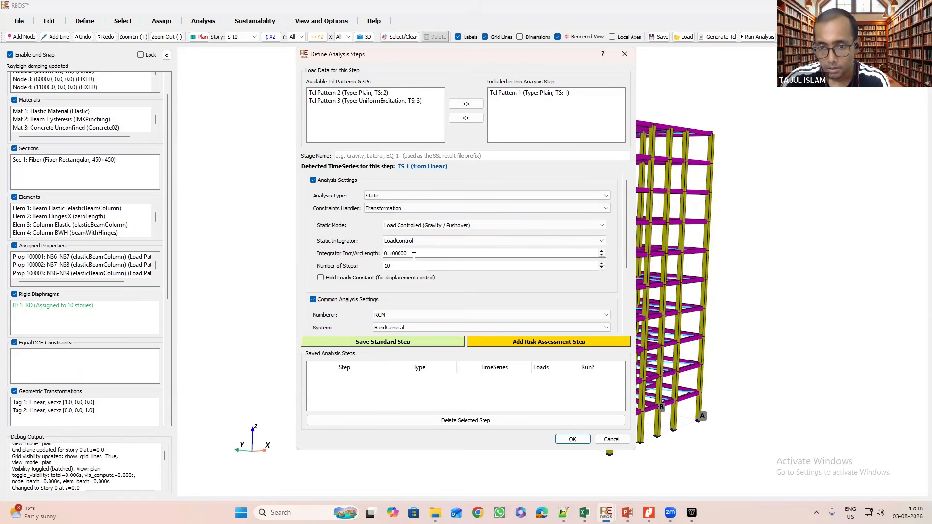
double_click(386, 266)
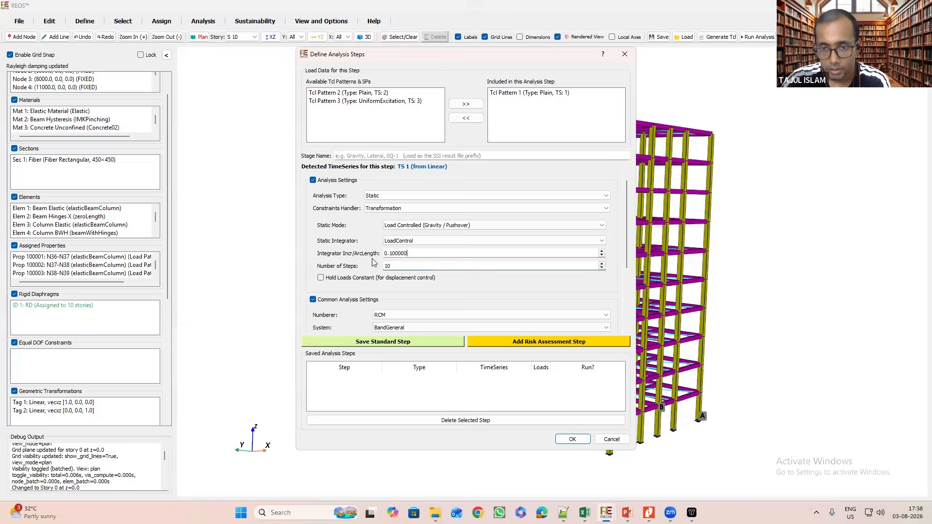
Configure the static step's solver with the RCM numberer, UmfPack system and KrylovNewton algorithm.
scroll(387, 264, "down", 2)
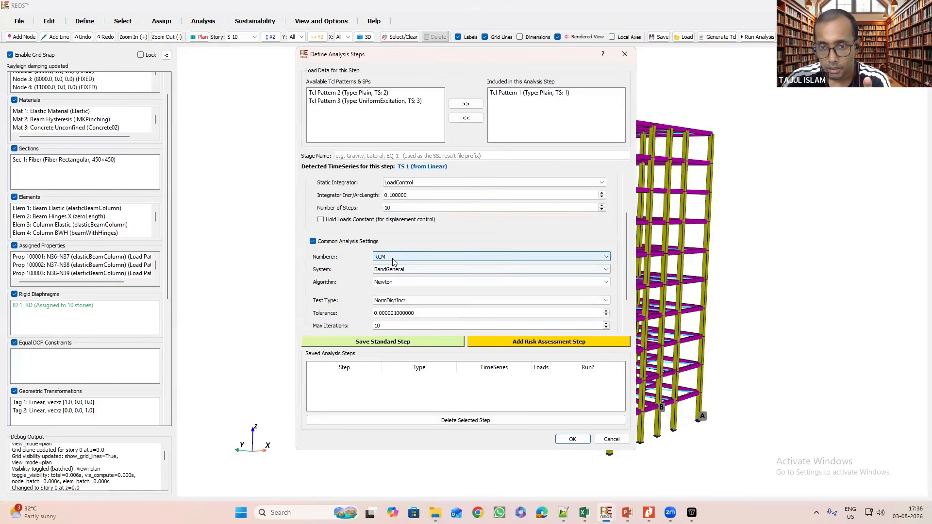
left_click(391, 258)
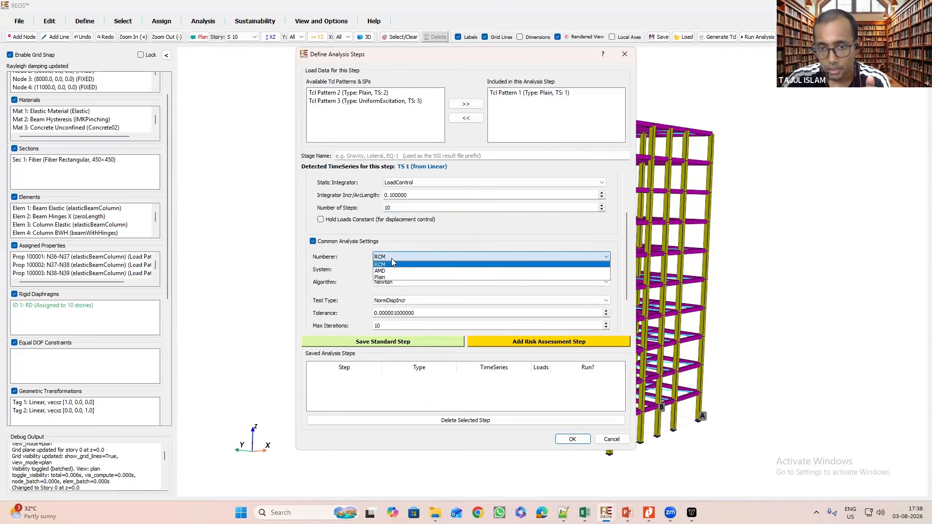
left_click(358, 264)
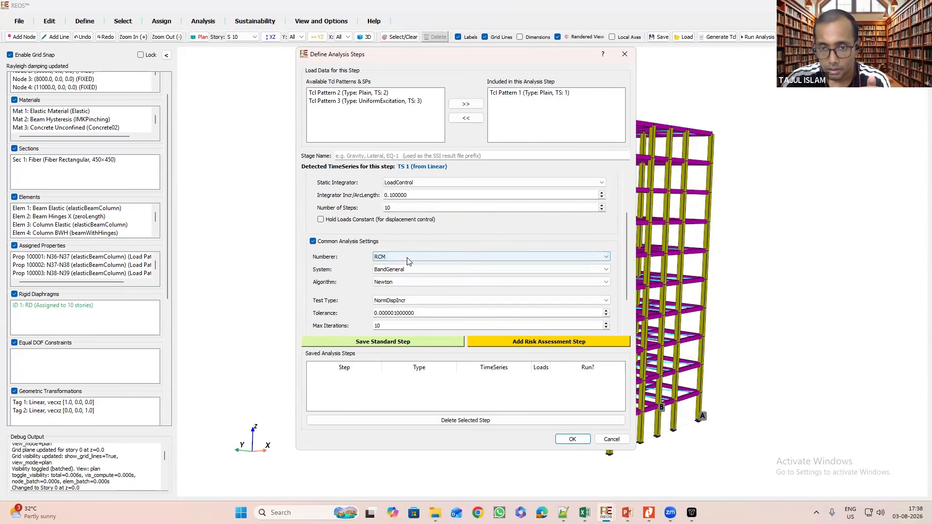
left_click(398, 275)
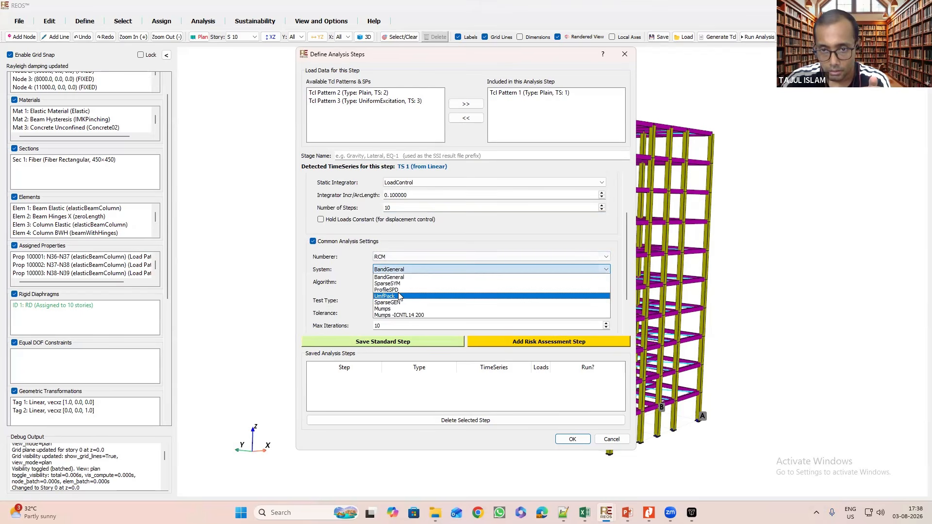
left_click(400, 296)
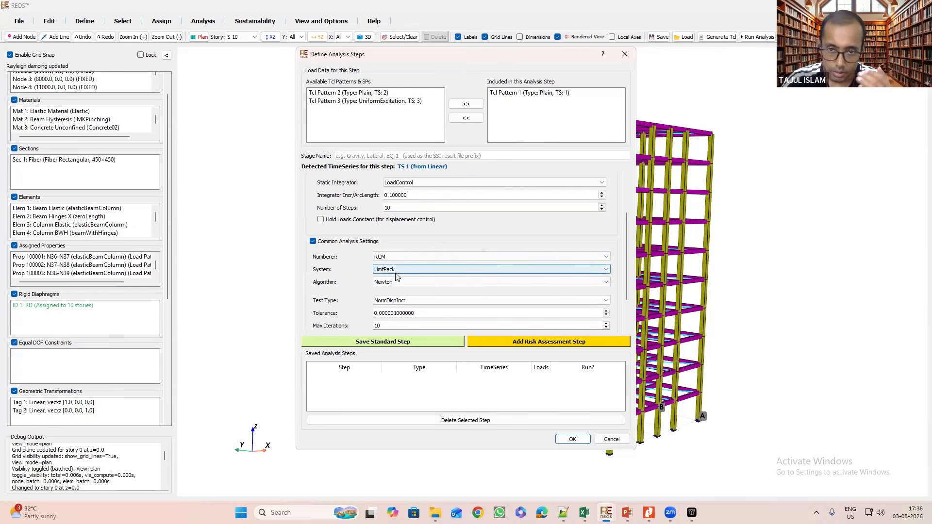
left_click(414, 283)
left_click(376, 301)
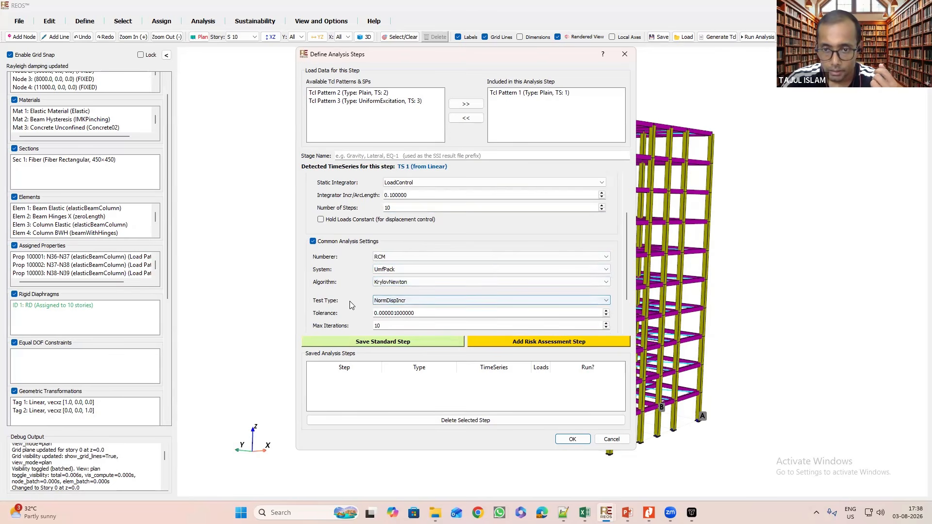
Set the static step's convergence tolerance to 0.00001 and maximum iterations to 100.
scroll(341, 282, "down", 2)
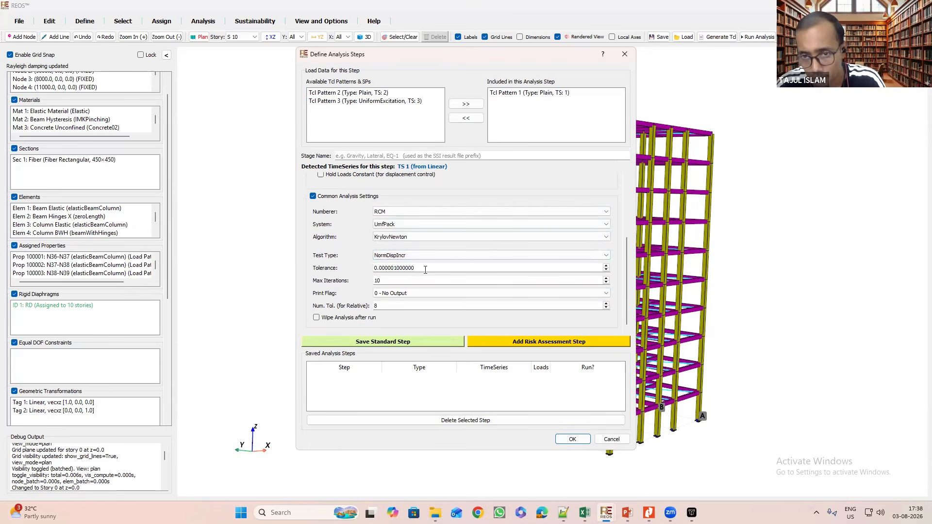
left_click_drag(415, 268, 384, 274)
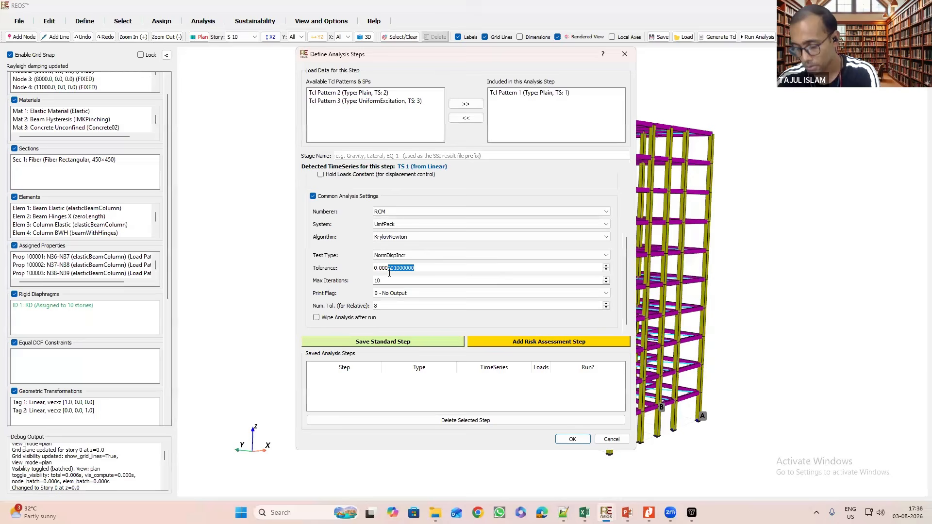
left_click_drag(390, 274, 388, 273)
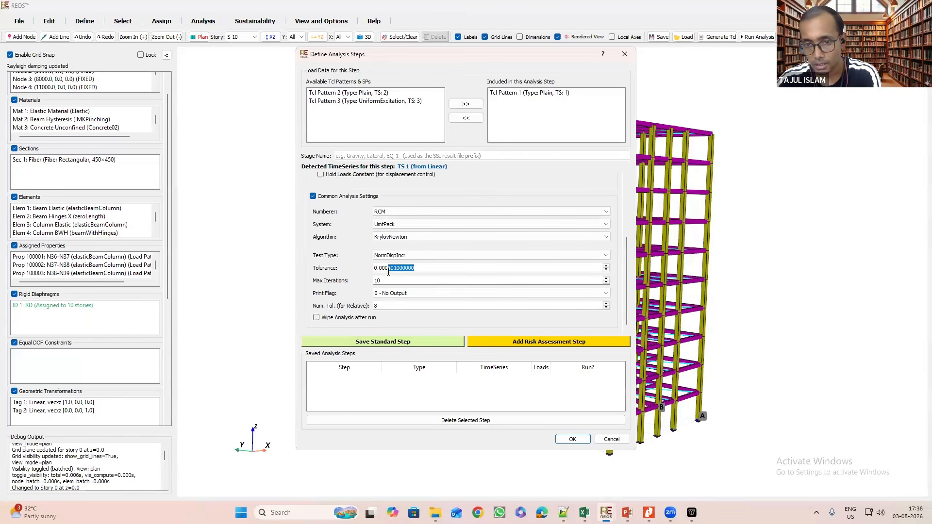
type("1")
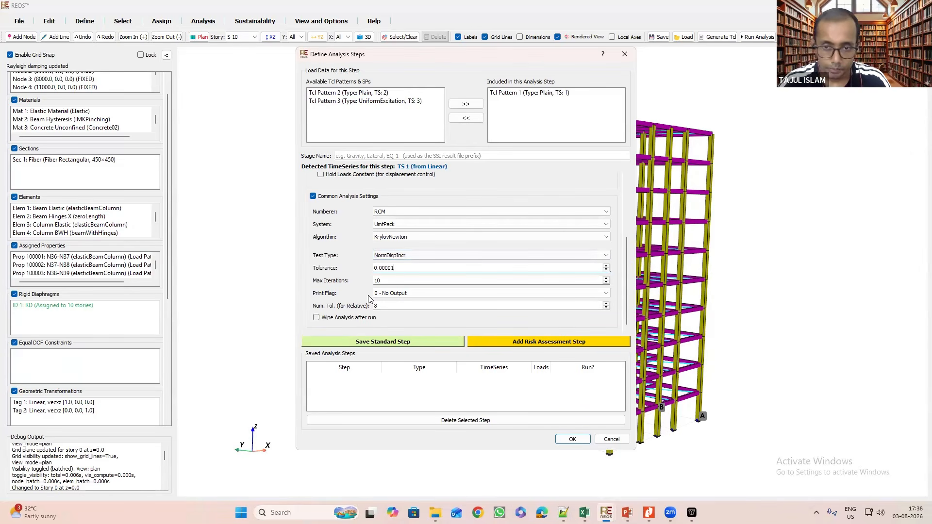
left_click(393, 282)
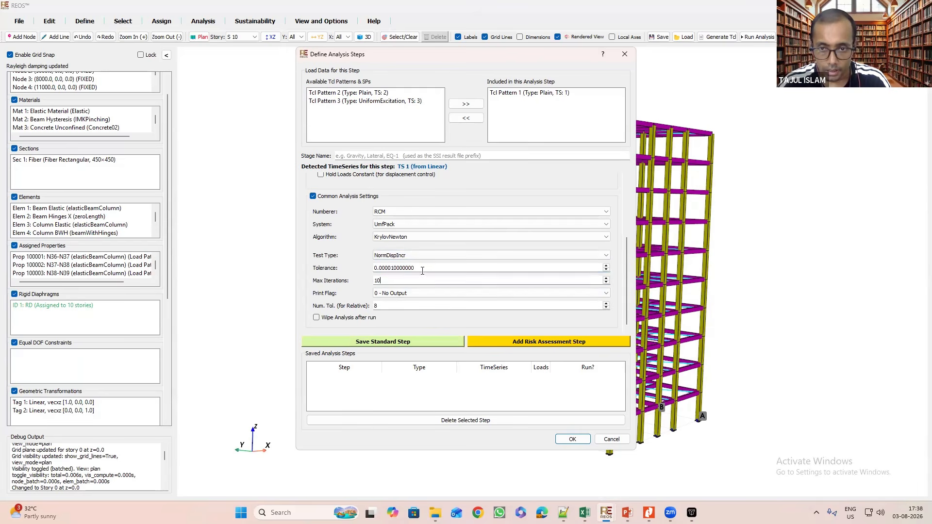
left_click_drag(416, 268, 367, 267)
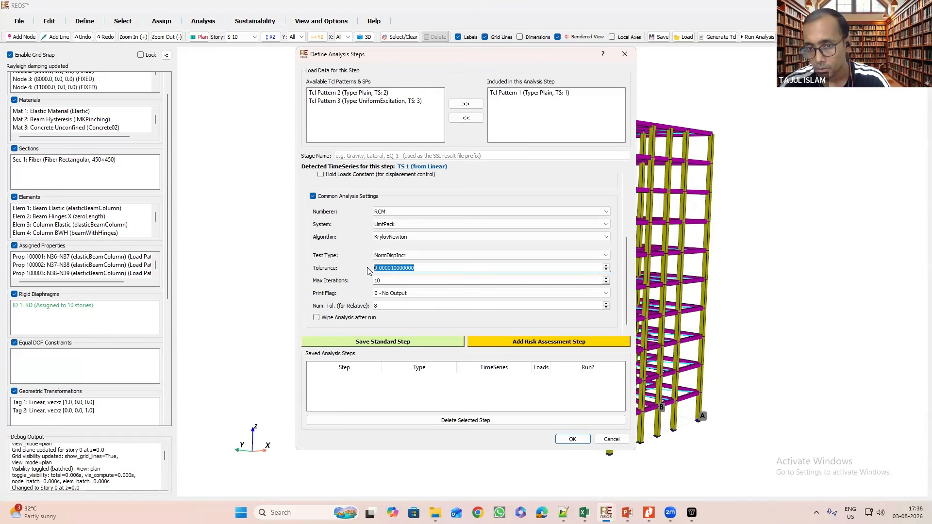
left_click(401, 278)
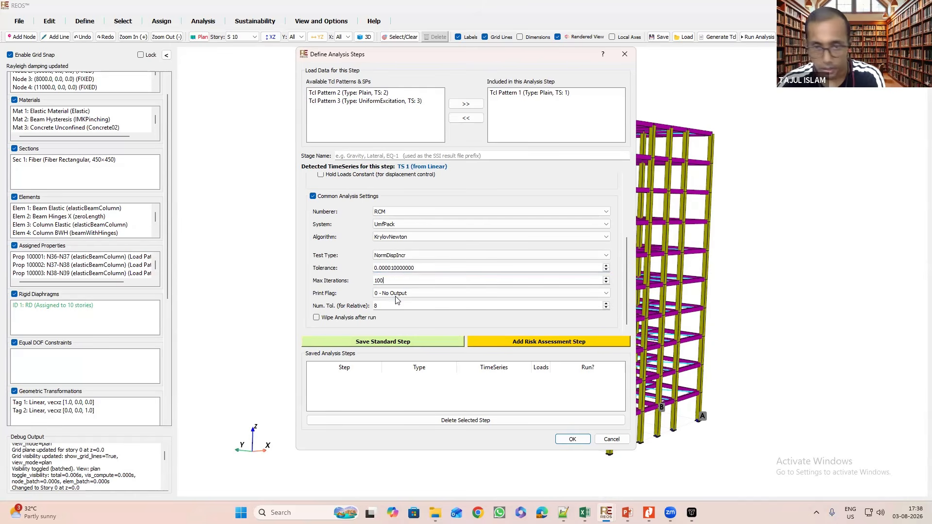
Set the print flag to 1 - Print on Failure and save the static analysis as a standard step.
left_click(396, 295)
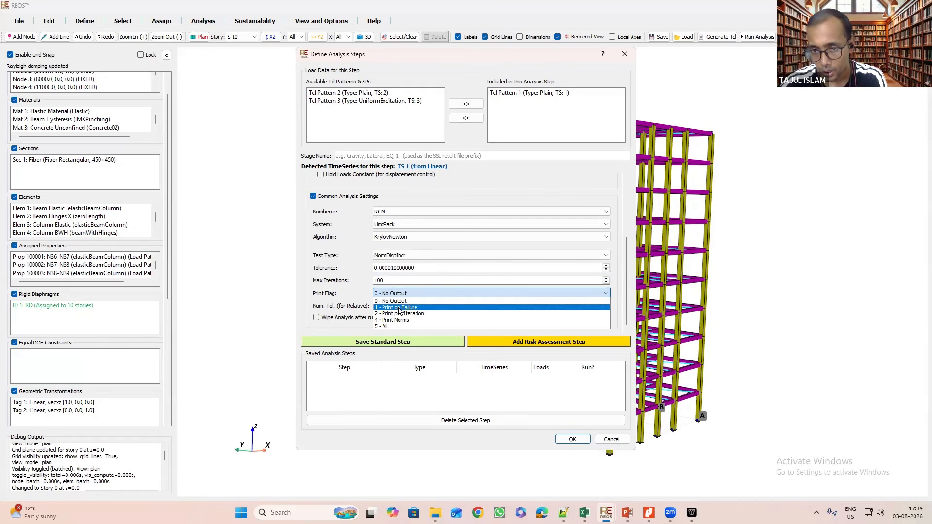
left_click(399, 310)
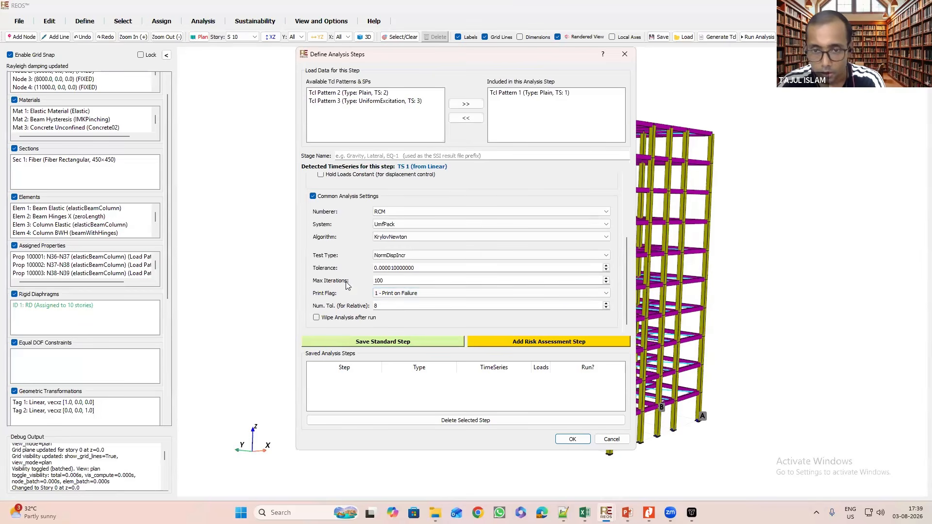
left_click(394, 343)
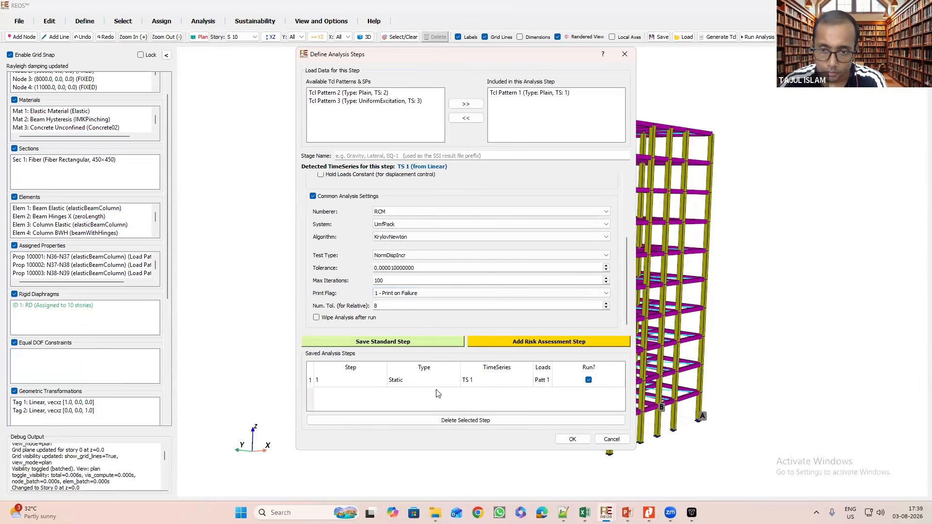
Remove Tcl Pattern 1 from the included loads and include the UniformExcitation Tcl Pattern 3 instead.
left_click(478, 116)
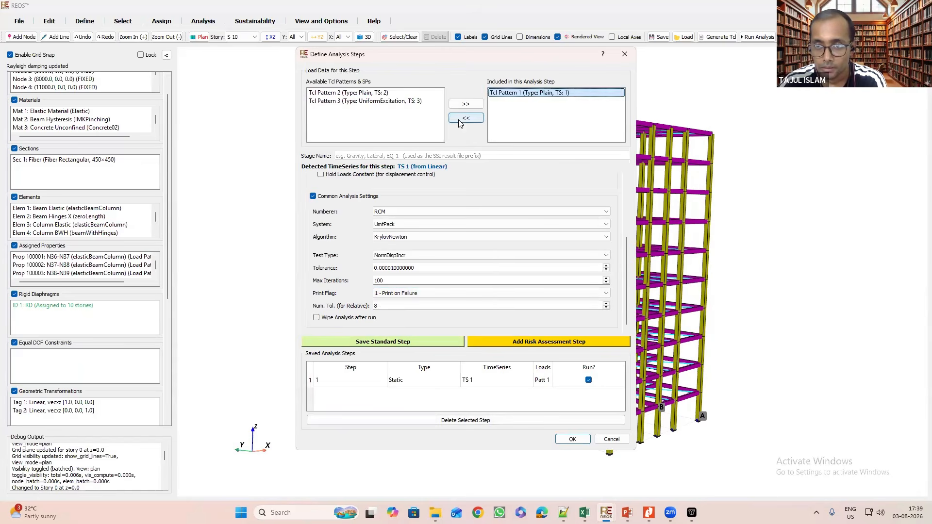
left_click(377, 101)
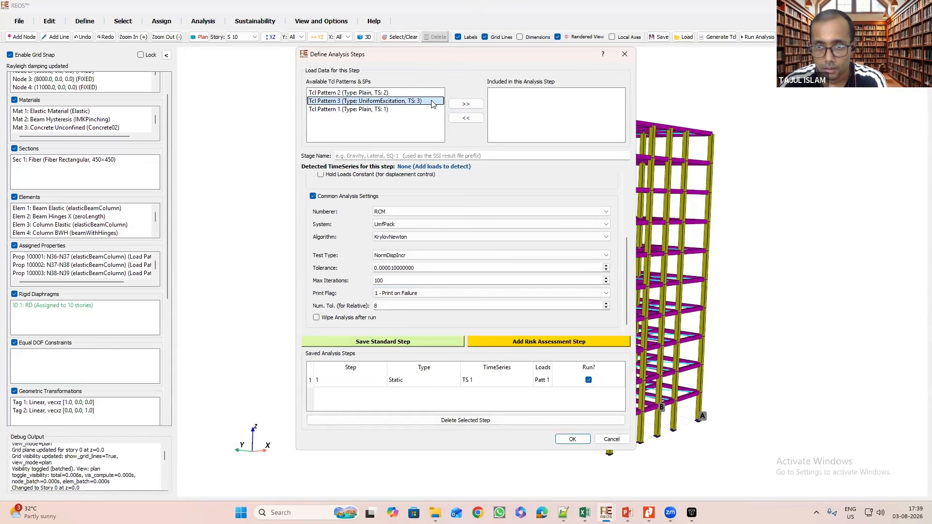
left_click(466, 105)
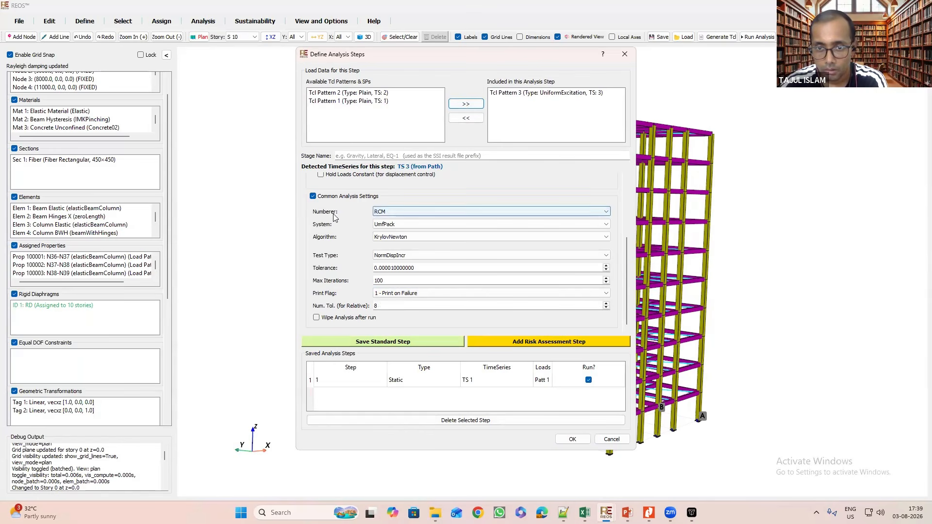
Change the analysis type to Transient and the dynamic integrator to HHT.
scroll(334, 217, "up", 5)
left_click(378, 196)
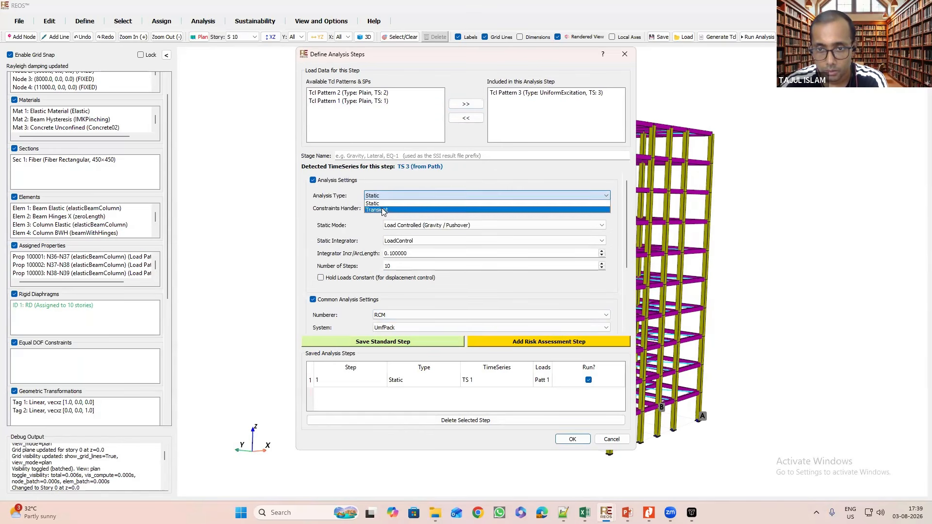
left_click(382, 209)
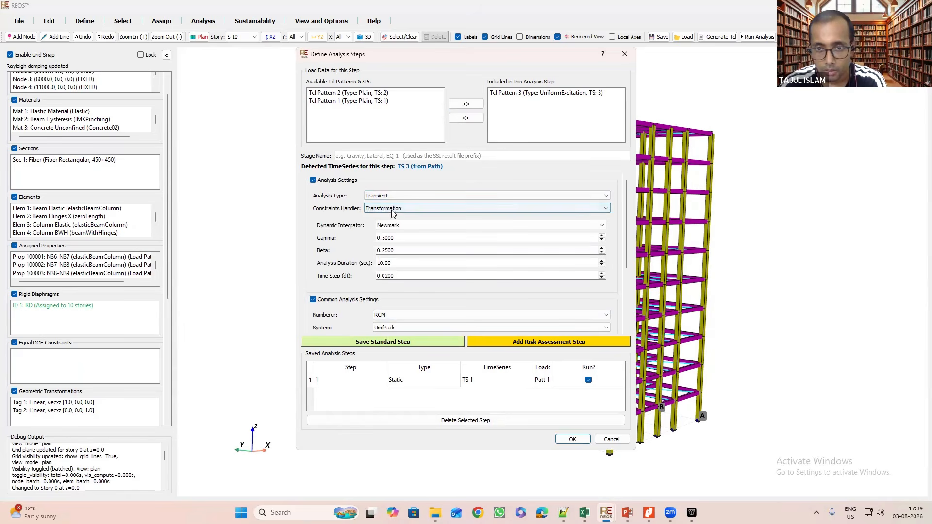
left_click(406, 226)
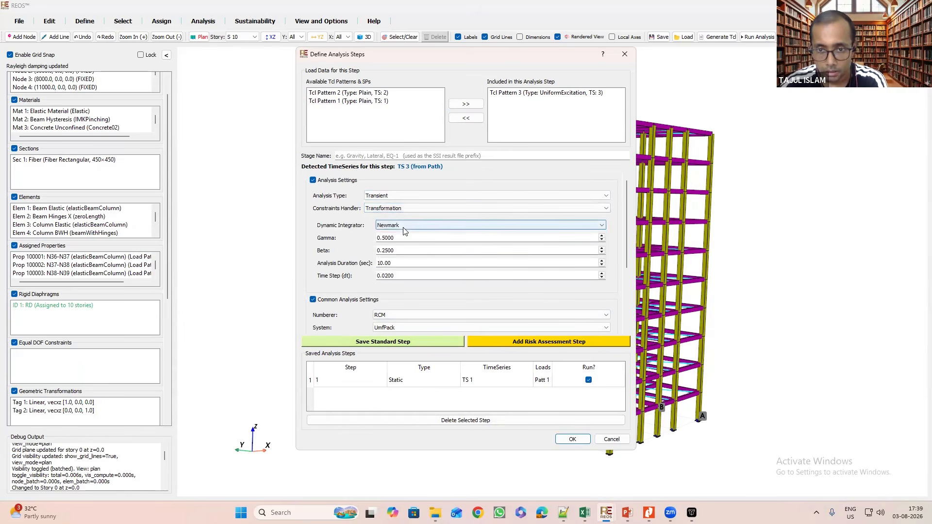
left_click(399, 239)
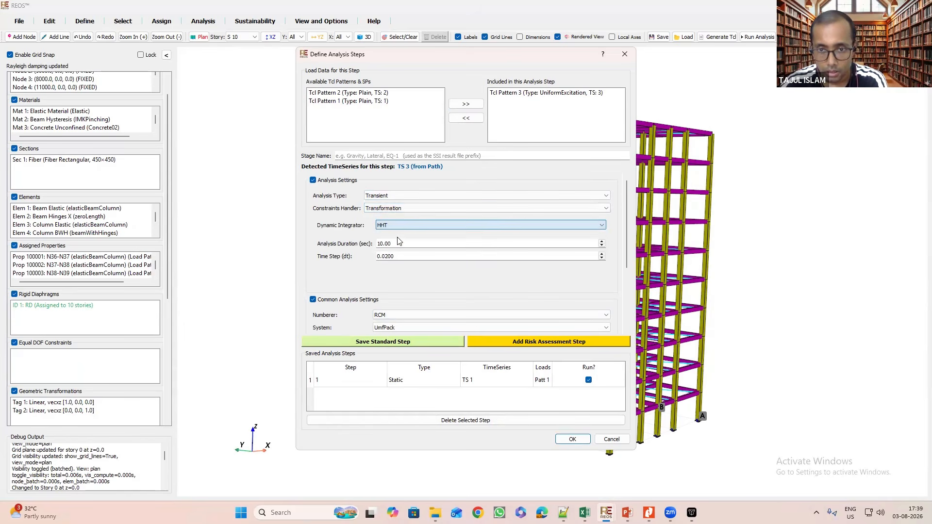
Check the ground-motion record in Notepad++, return to REOS, and set the analysis duration to 37.8 s and time step to 0.005.
double_click(371, 244)
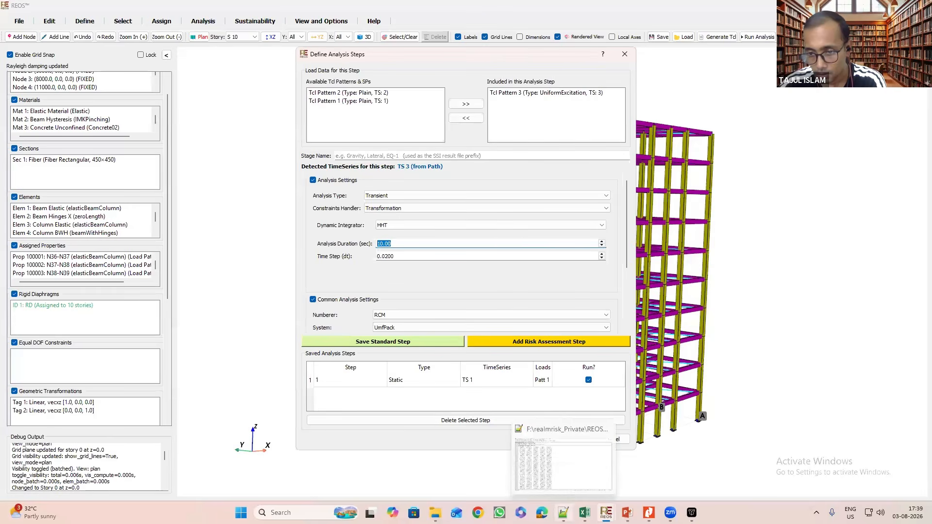
left_click(563, 512)
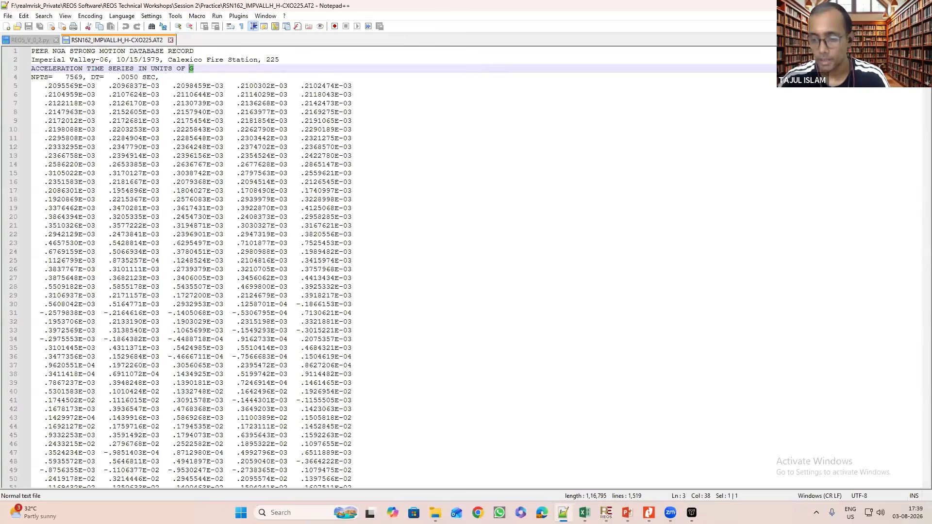
left_click(563, 513)
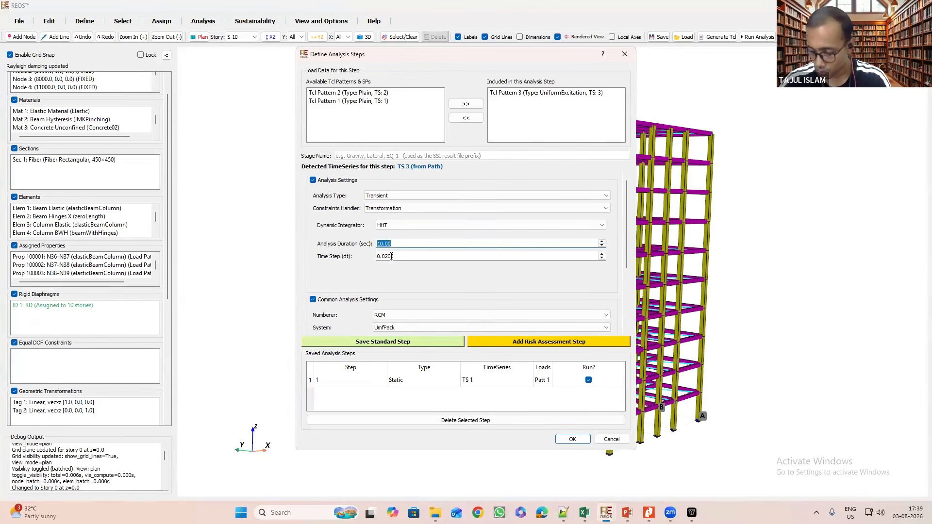
type("37.8")
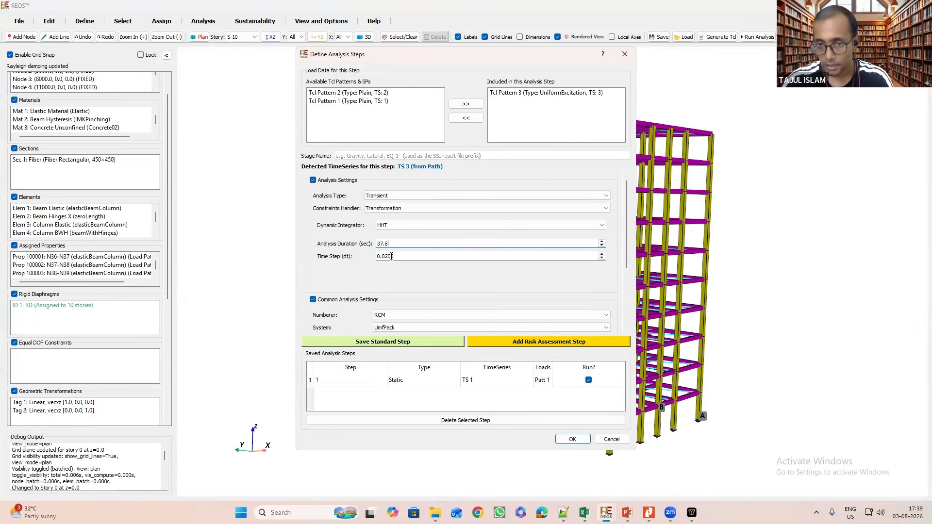
left_click_drag(400, 257, 386, 258)
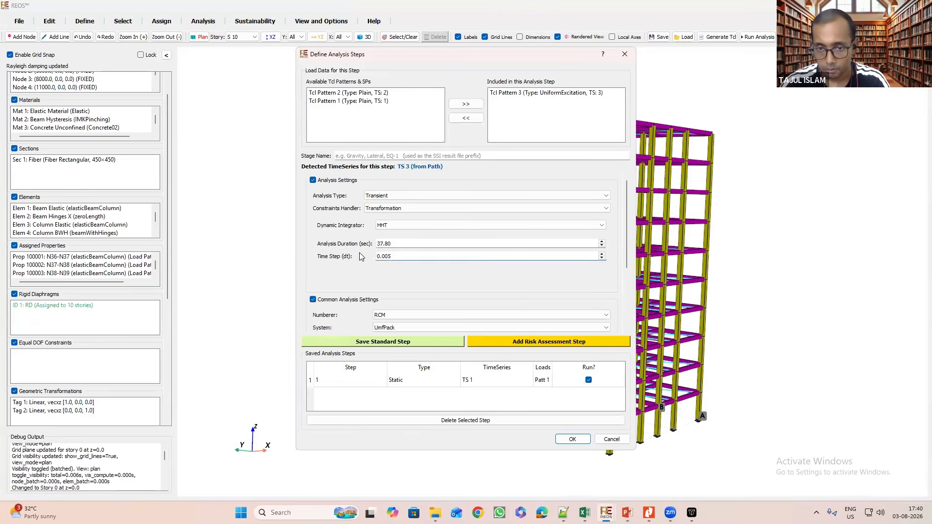
Review the common solver settings, keep the NormDispIncr test type, and save the transient analysis as a standard step.
scroll(360, 253, "down", 1)
scroll(360, 253, "down", 2)
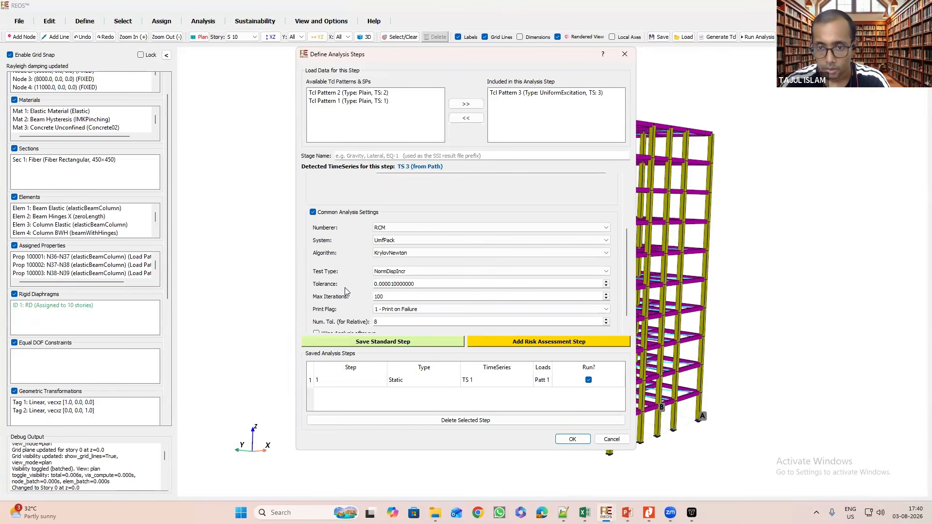
left_click(408, 272)
left_click(407, 272)
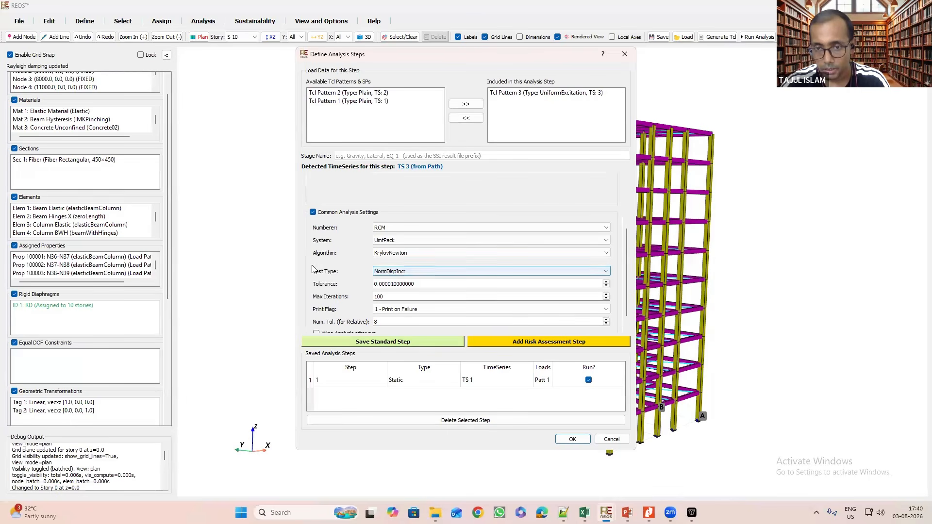
scroll(347, 260, "down", 1)
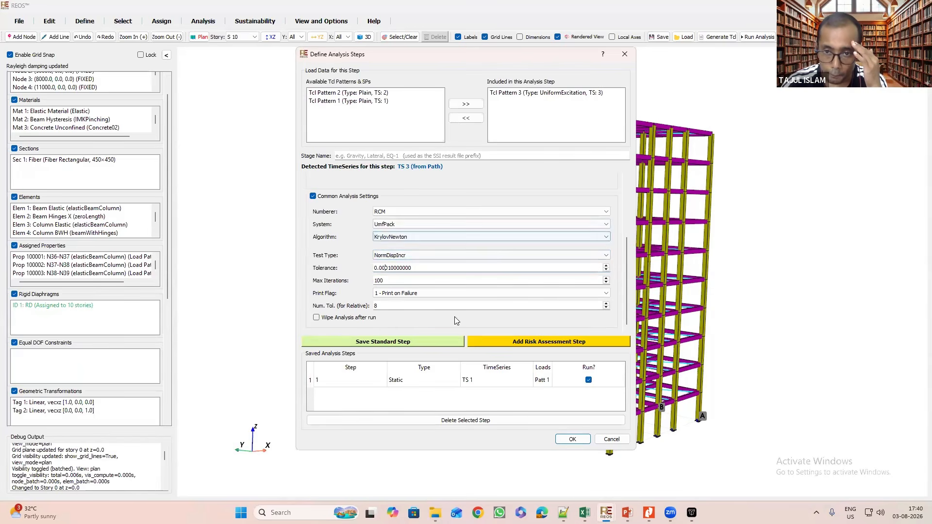
left_click(390, 343)
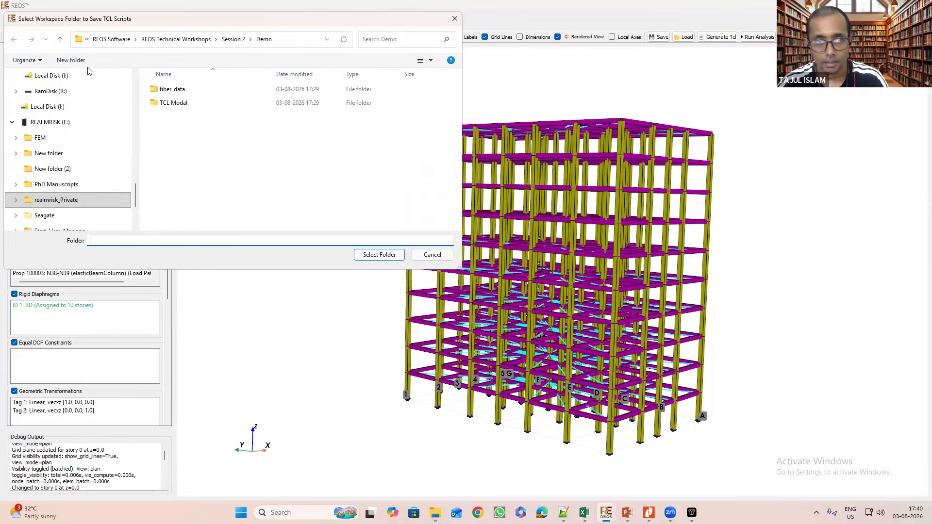
Create a folder named TCL Linear TH inside Demo and select it as the workspace folder for the TCL scripts.
key("ctrl+shift+n")
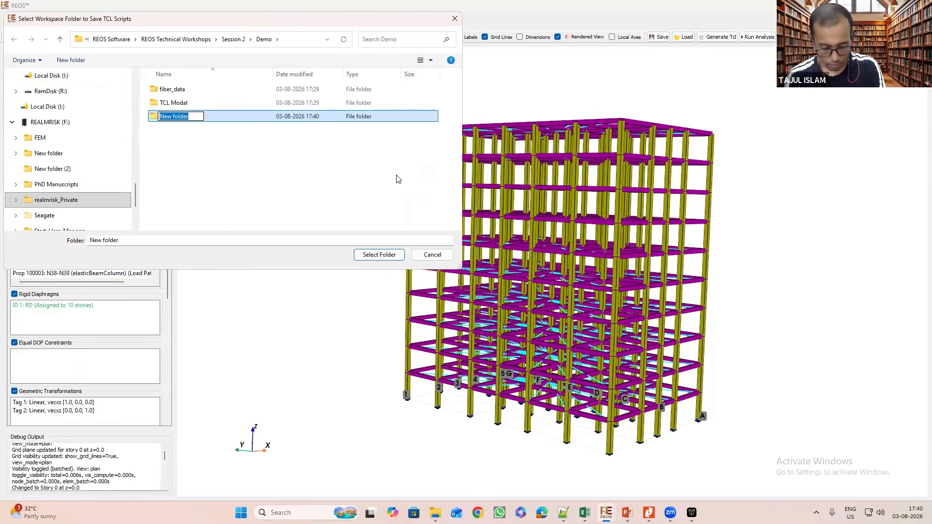
type("TCL")
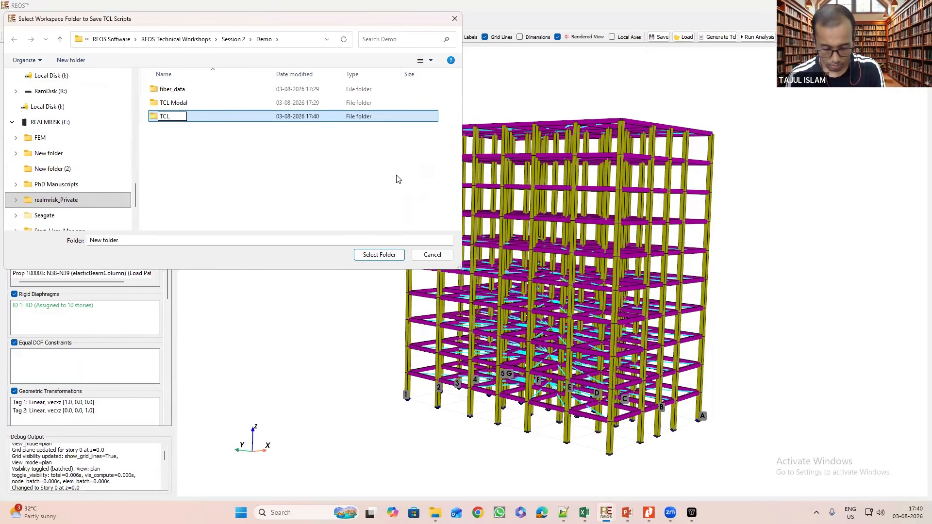
type(" LineR")
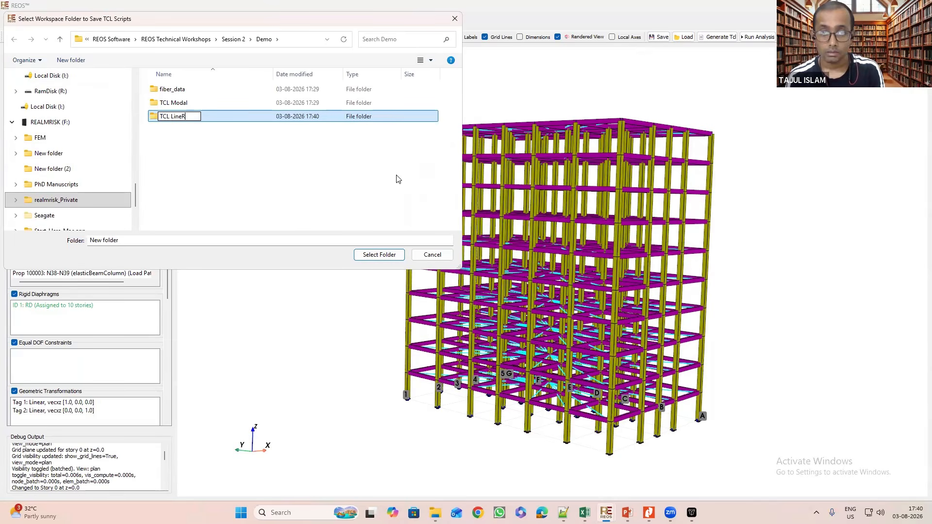
key("BackSpace")
type("ar ")
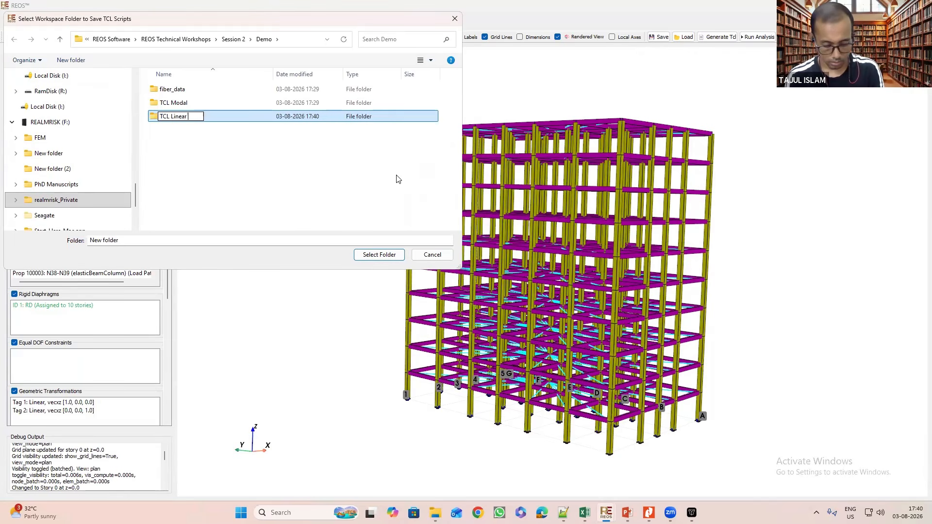
type("TH")
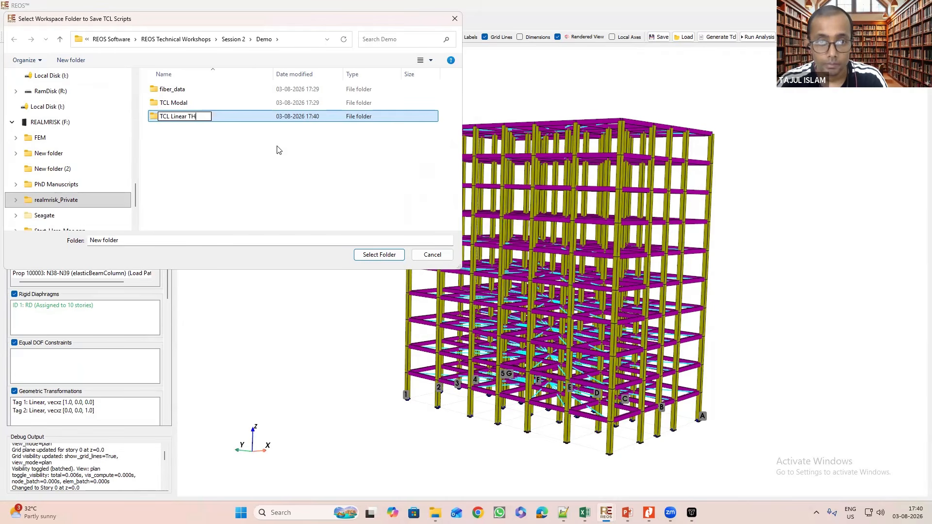
left_click(257, 120)
left_click(379, 254)
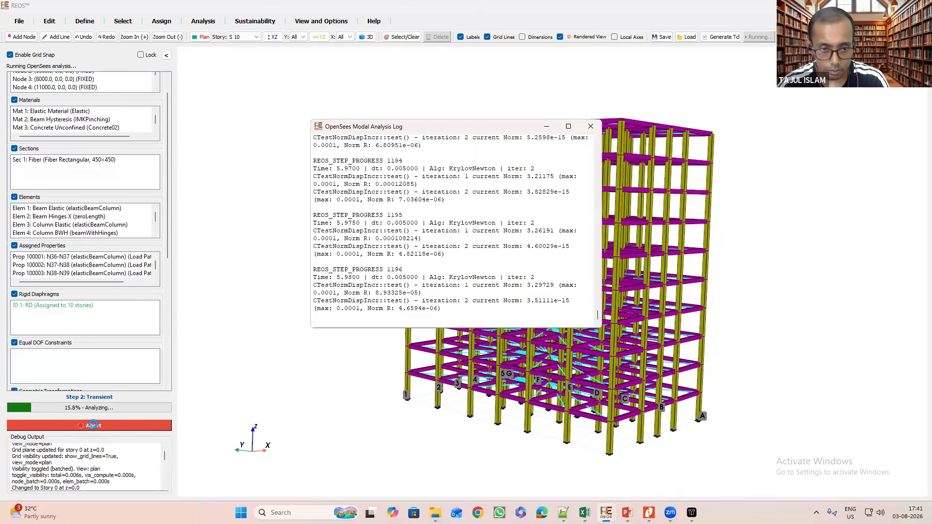
Abort the running transient analysis and dismiss the resulting notice.
left_click(461, 269)
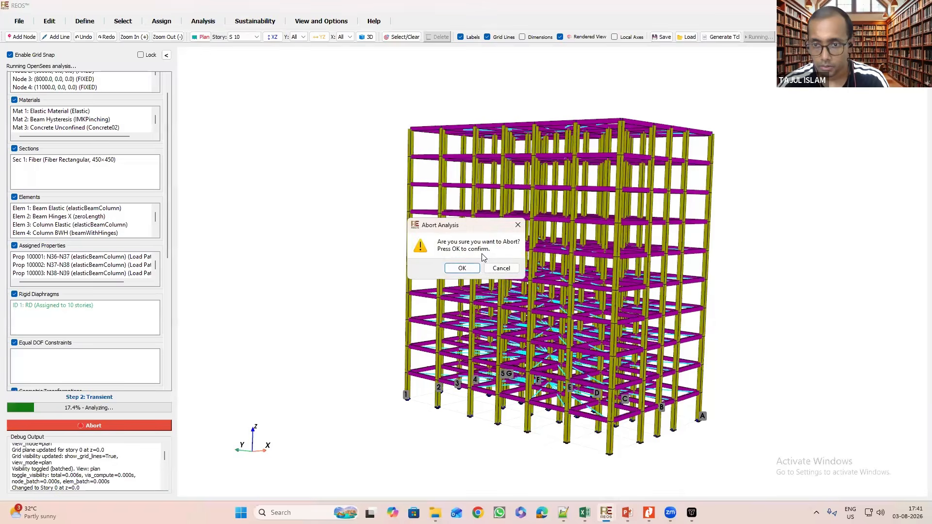
left_click(511, 269)
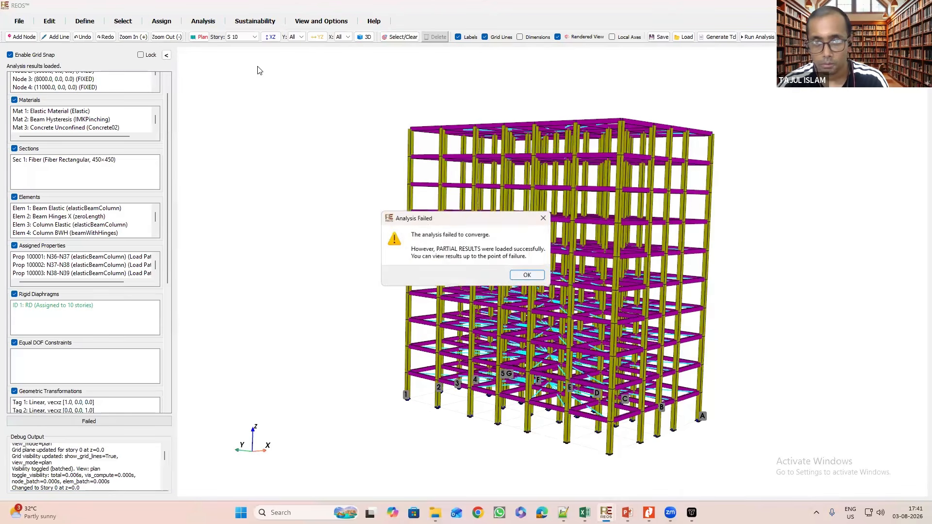
left_click(528, 275)
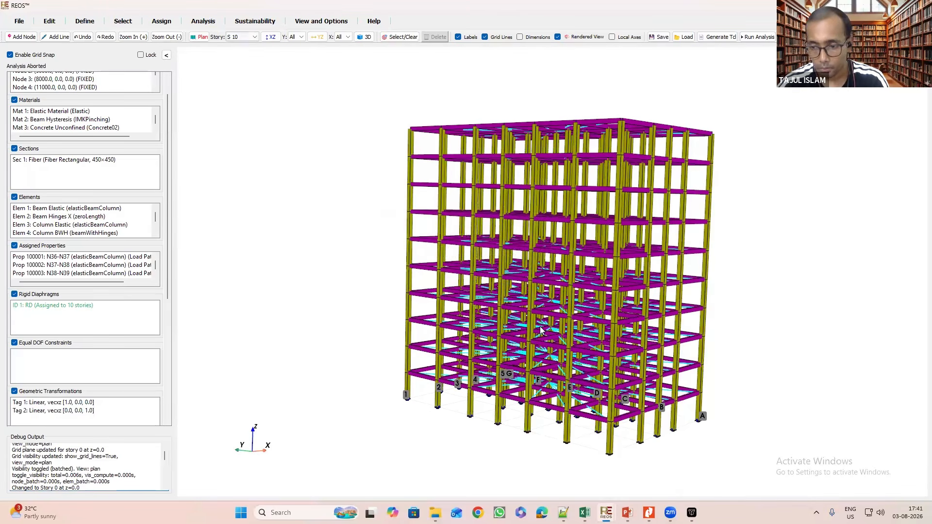
Display the Story Response Profiles category of the analysis results.
left_click(200, 21)
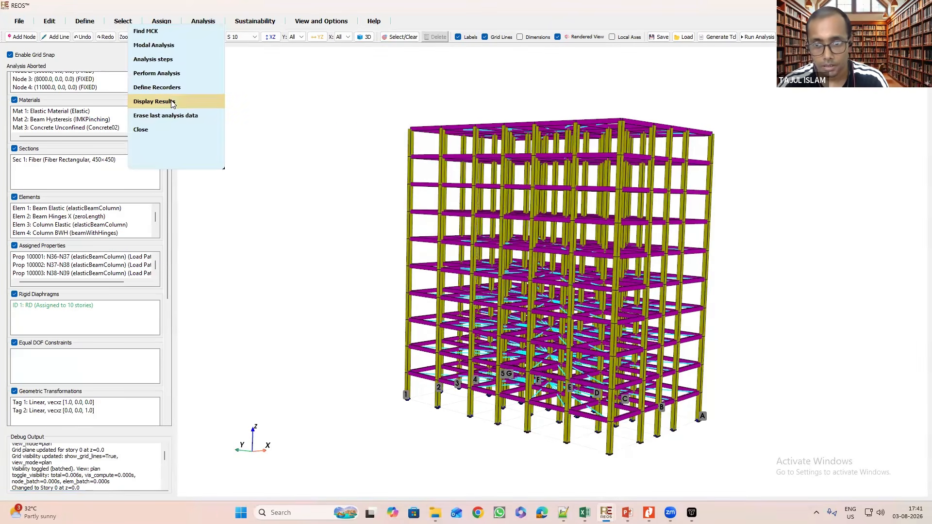
left_click(155, 101)
left_click(430, 245)
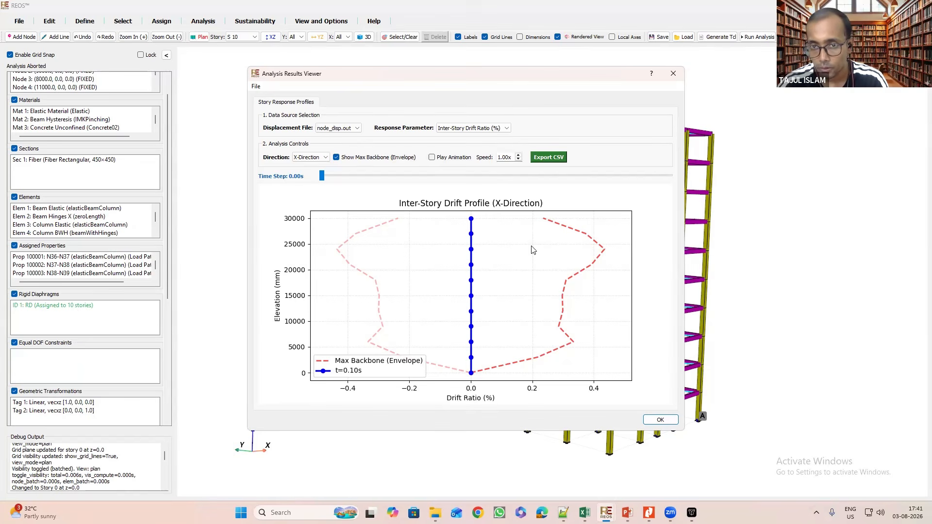
Plot the Story Displacement (mm) profile and play its animation at 10x speed.
left_click(482, 129)
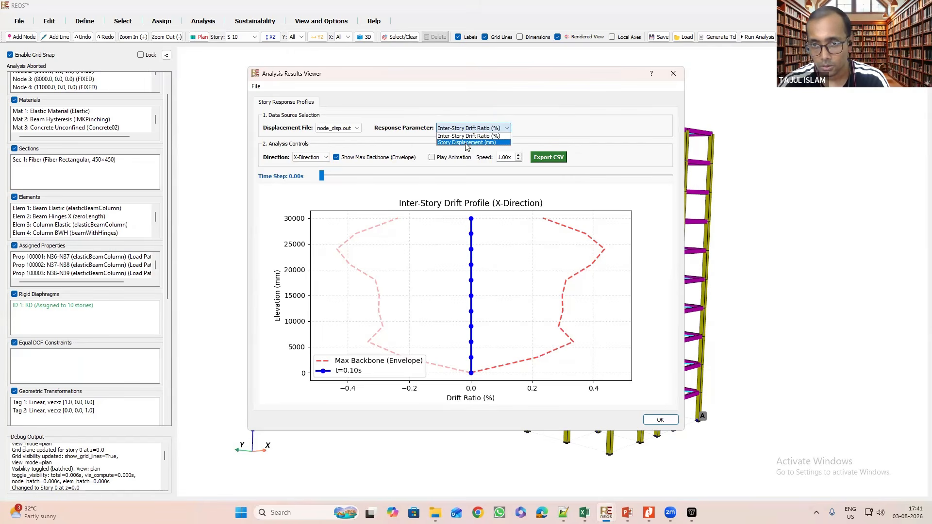
left_click(467, 143)
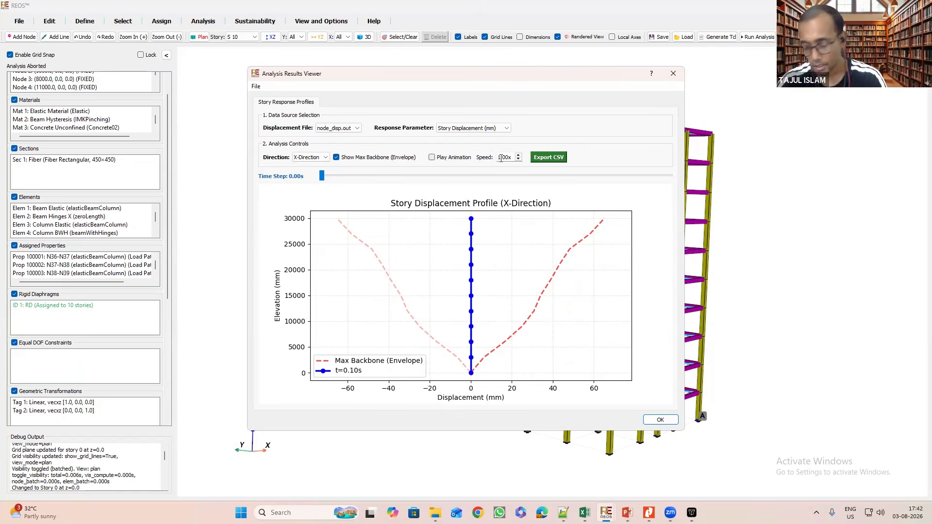
type("0")
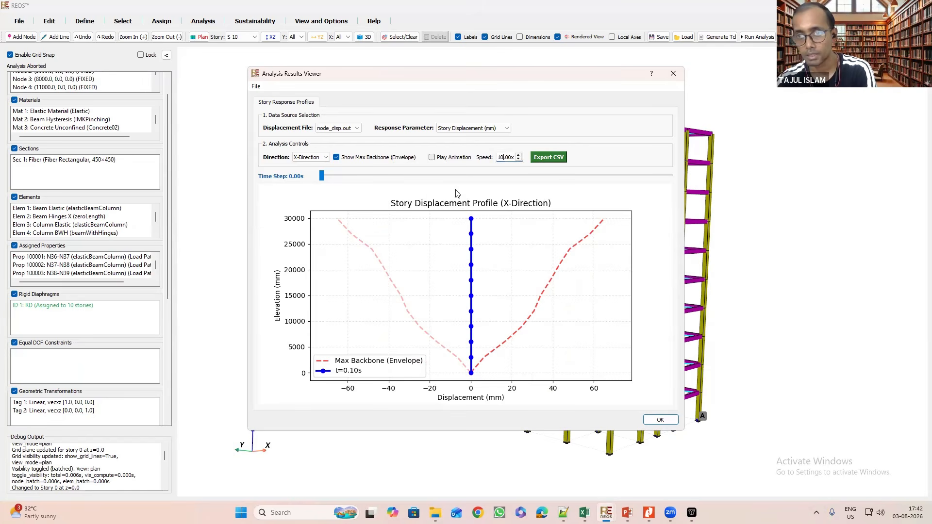
left_click(432, 159)
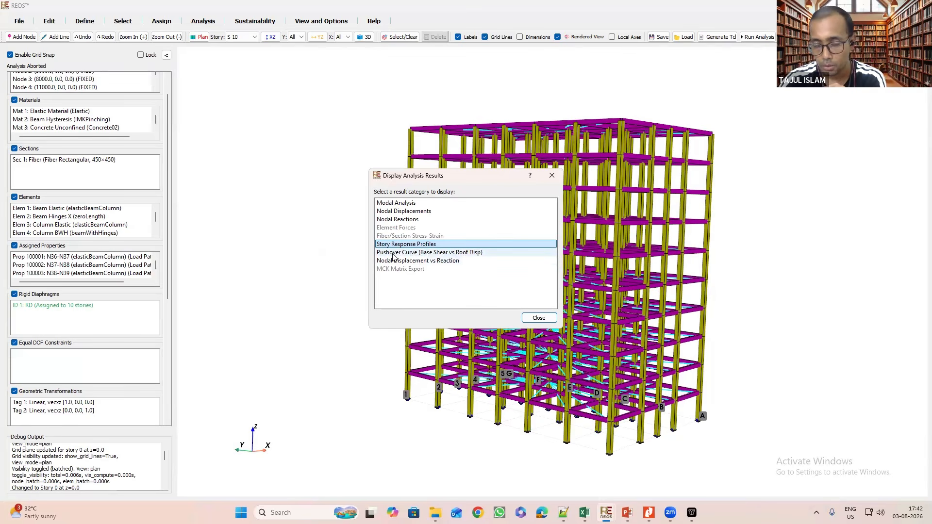
double_click(429, 252)
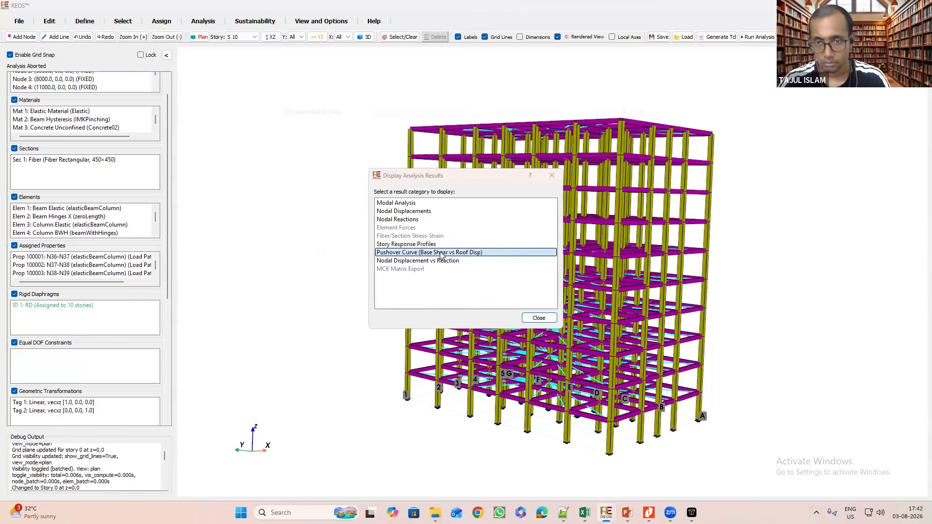
left_click(333, 144)
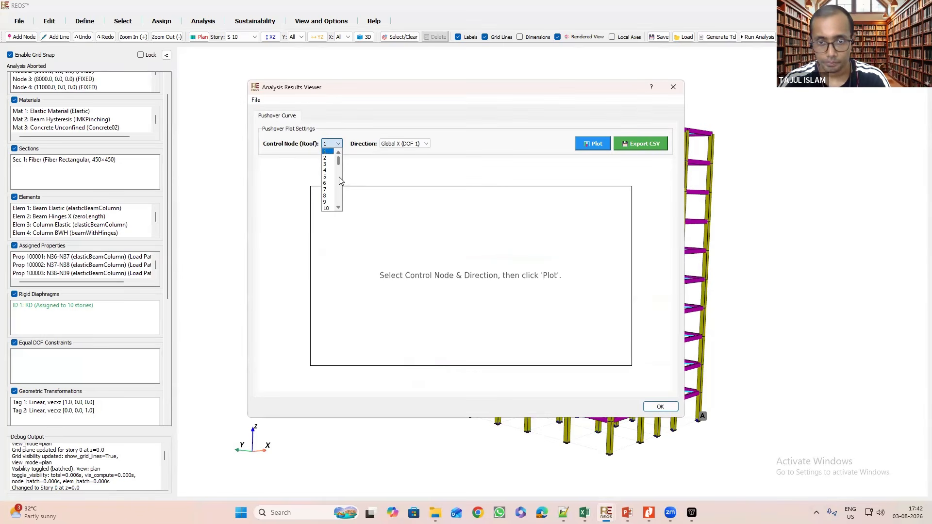
left_click_drag(338, 161, 337, 214)
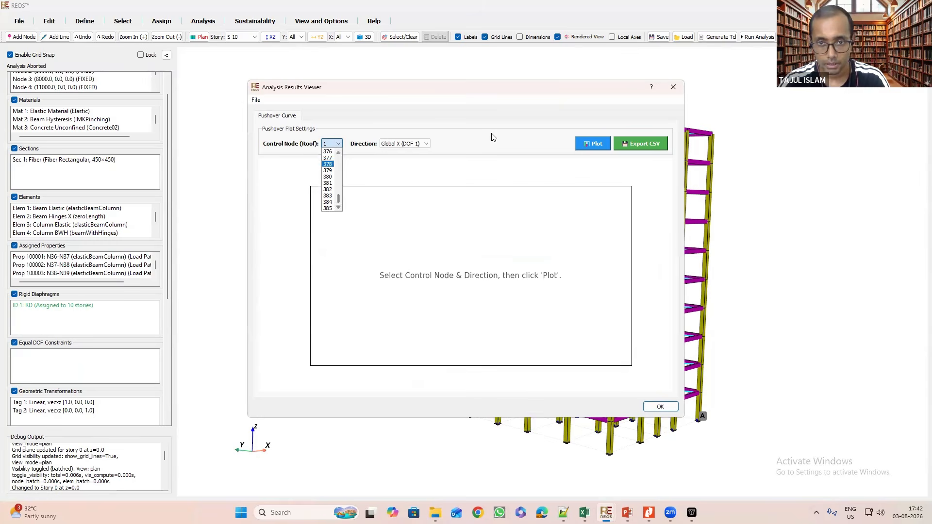
left_click(675, 87)
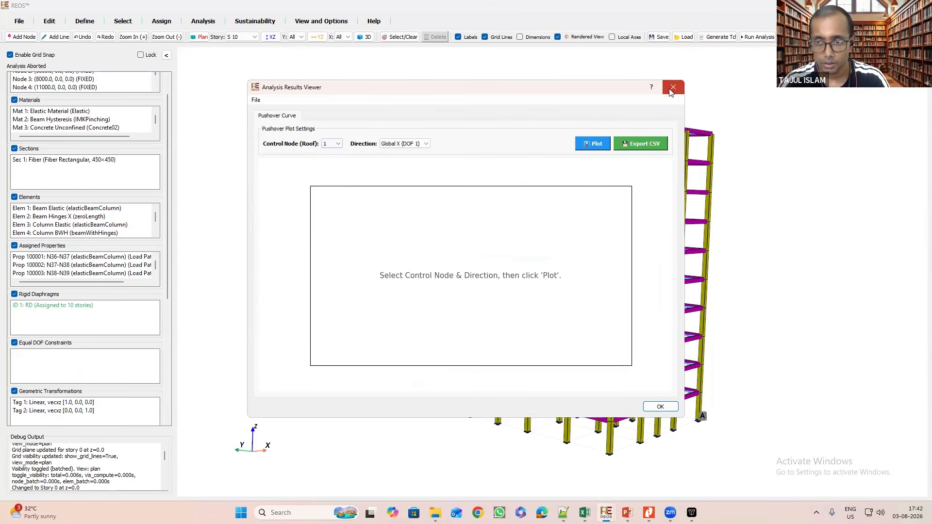
left_click(674, 88)
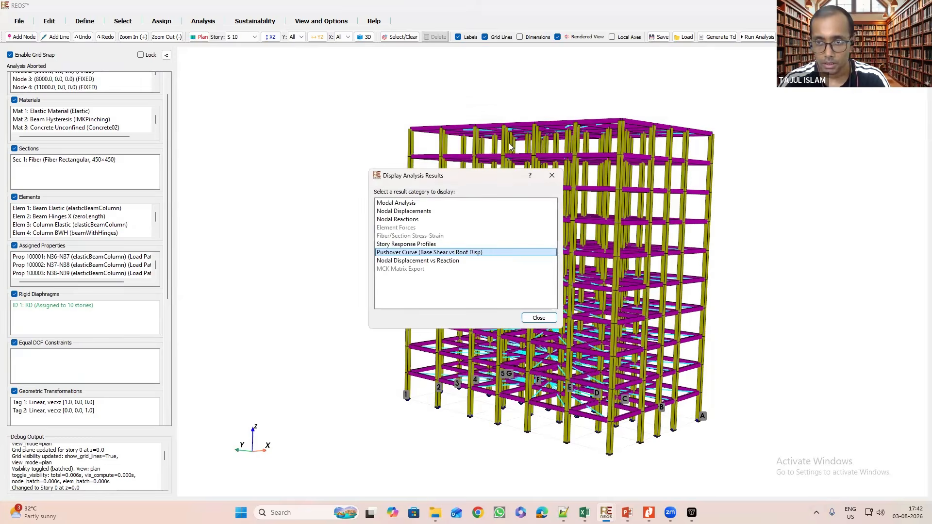
left_click(539, 318)
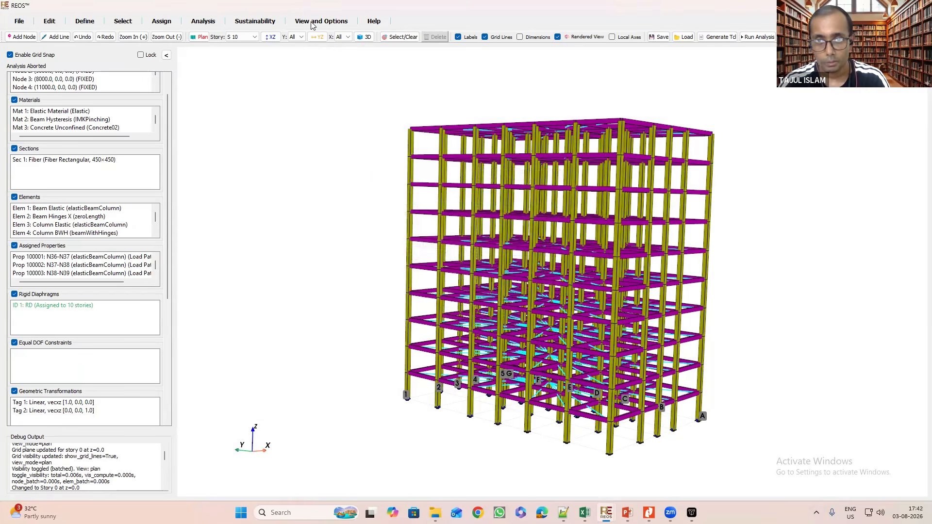
Turn off the rendered view and hide the rigid diaphragm lines so the building shows as a plain wireframe.
left_click(557, 36)
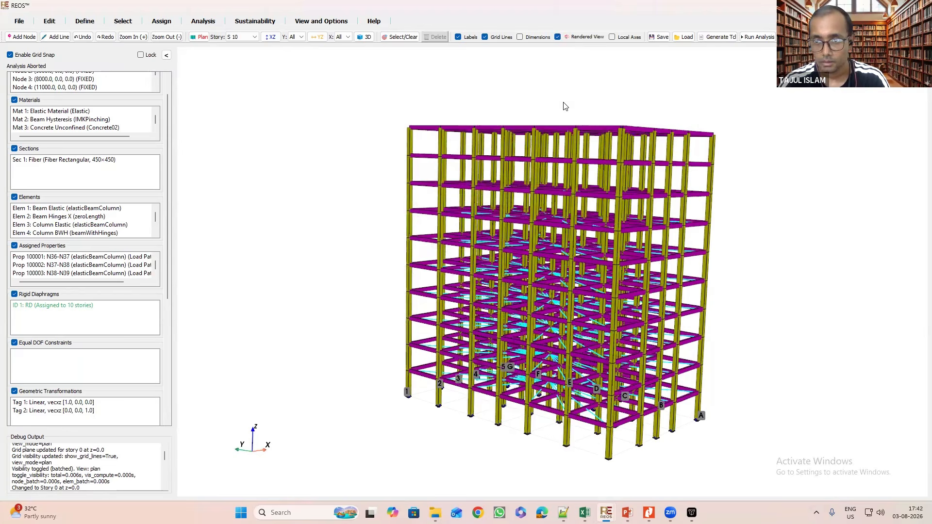
left_click_drag(561, 178, 561, 187)
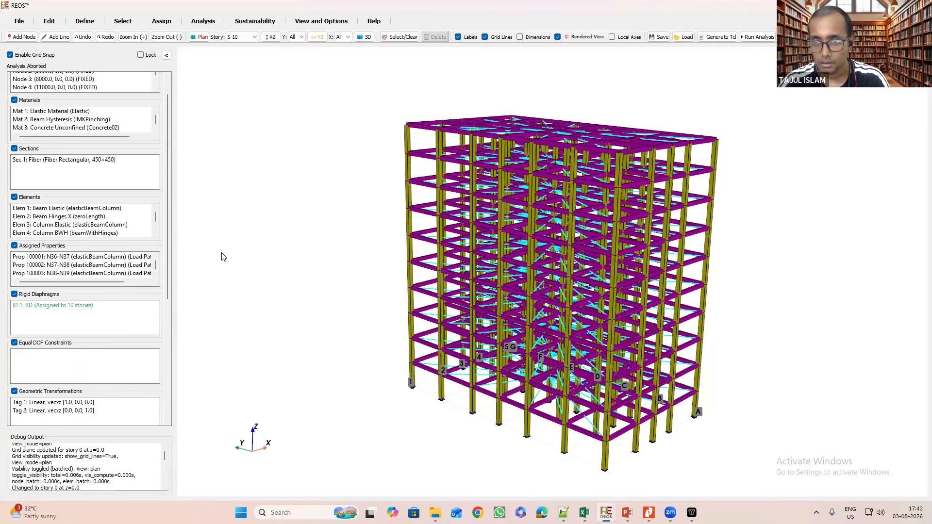
left_click_drag(225, 257, 226, 260)
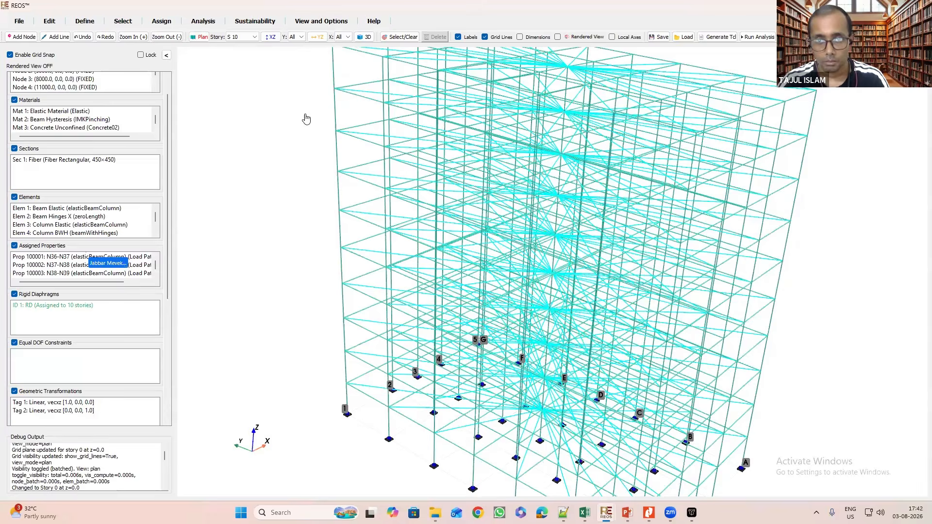
middle_click_drag(305, 116, 290, 113)
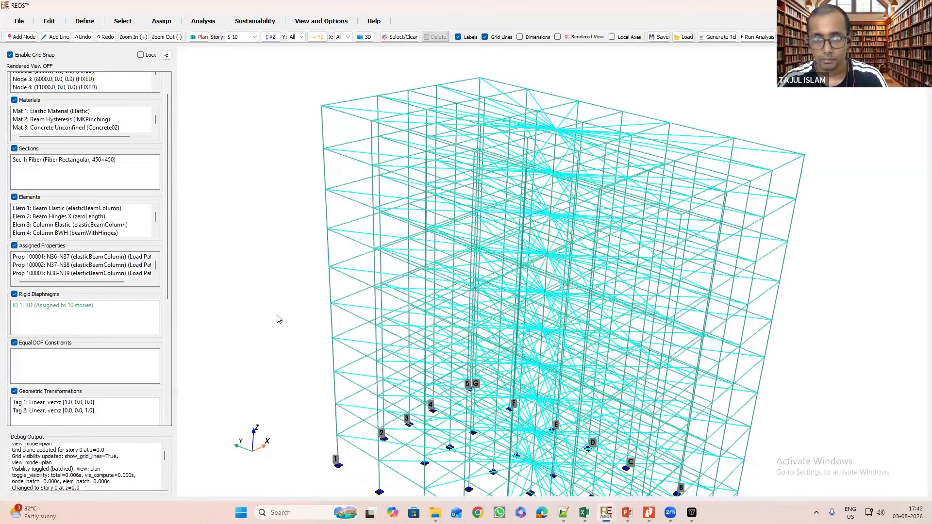
left_click(558, 121)
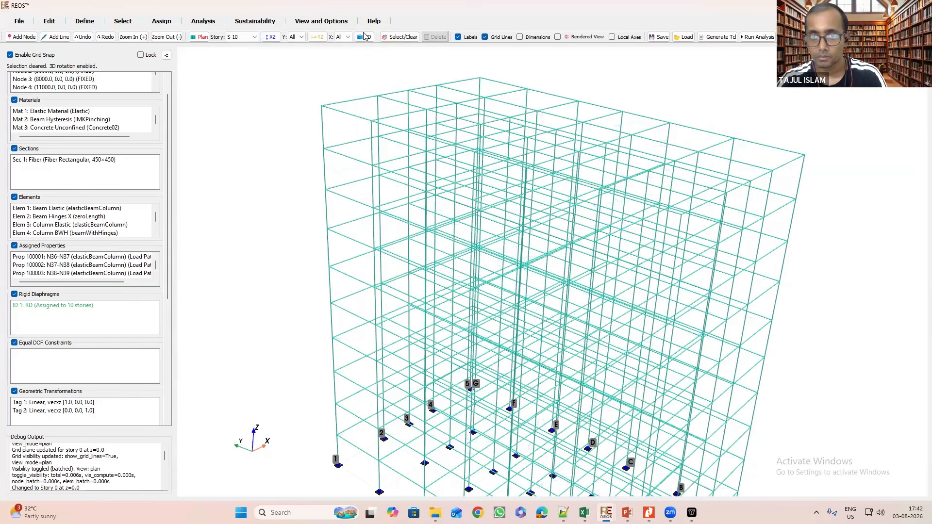
Set the node display size to 20 and check the connectivity details of an interior node on the roof.
left_click(323, 22)
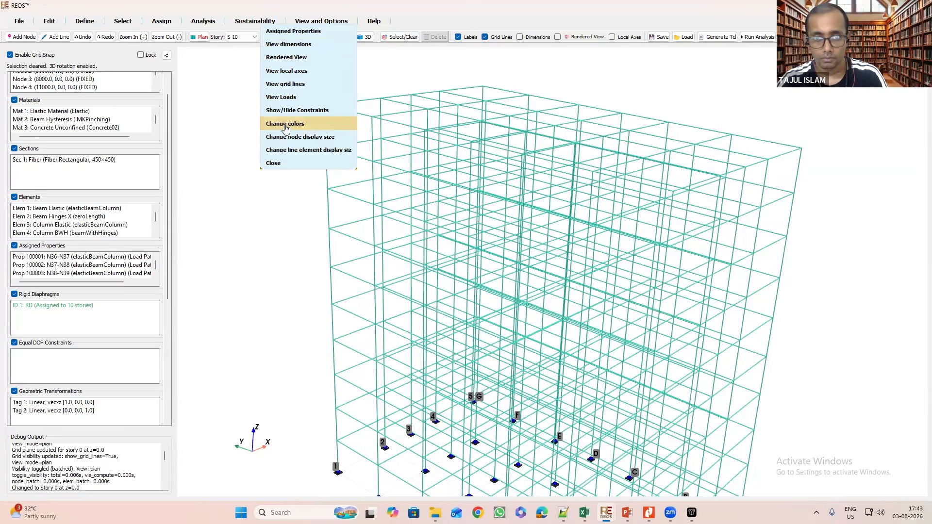
left_click(293, 138)
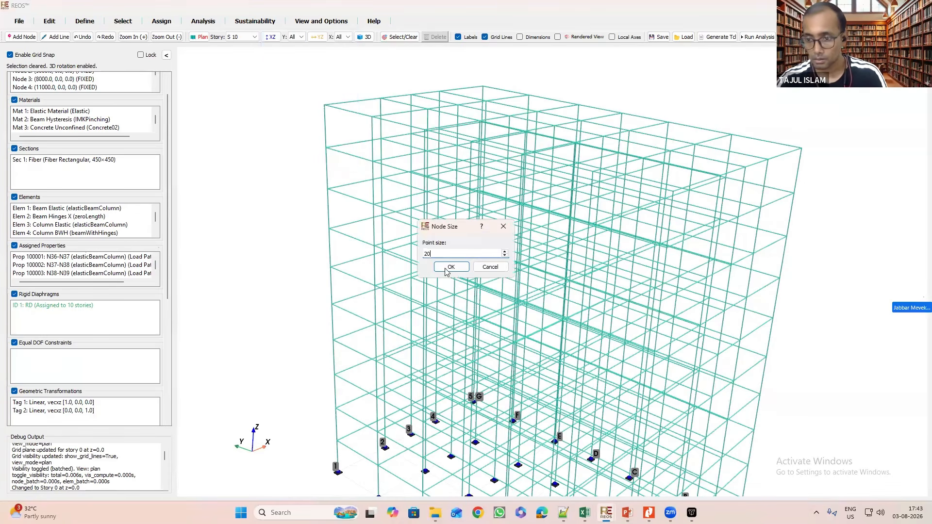
left_click(450, 267)
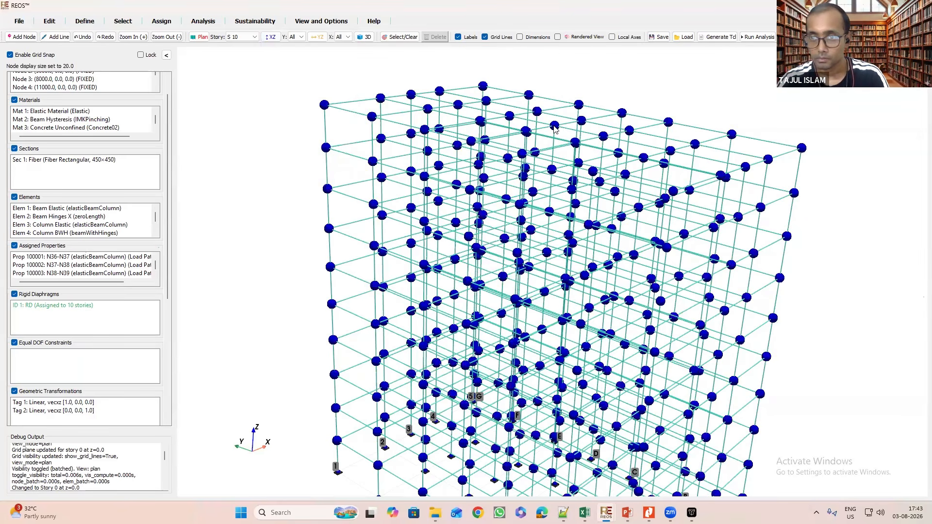
left_click(555, 127)
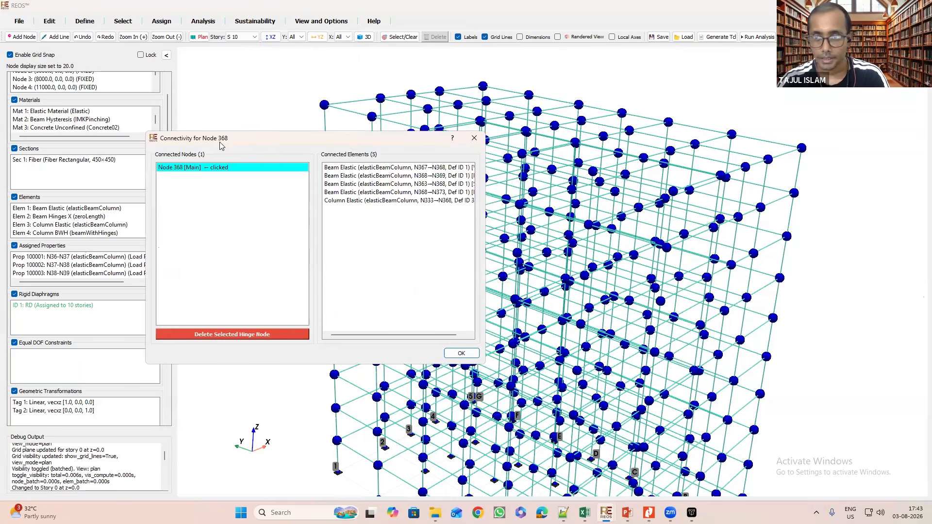
left_click(473, 140)
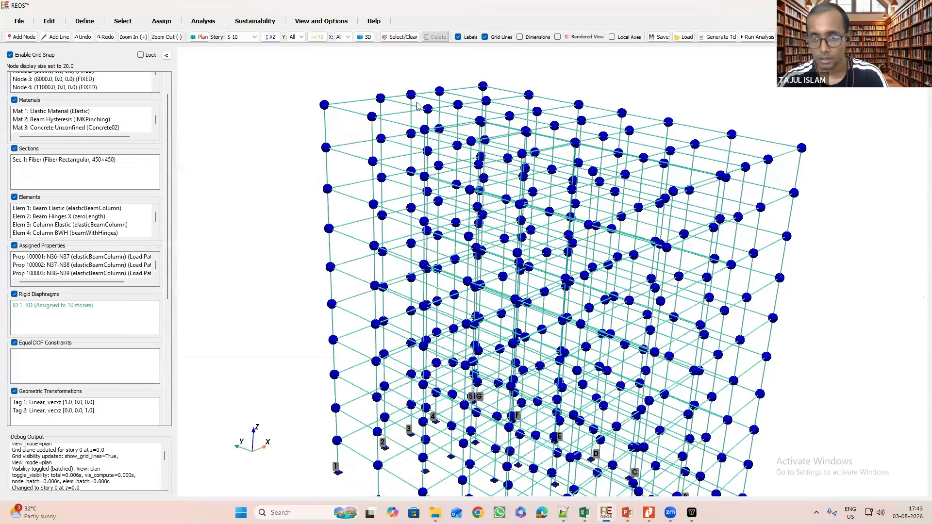
Display the Pushover Curve (Base Shear vs Roof Disp) results and choose node 368 as the roof control node.
left_click_drag(429, 86, 464, 94)
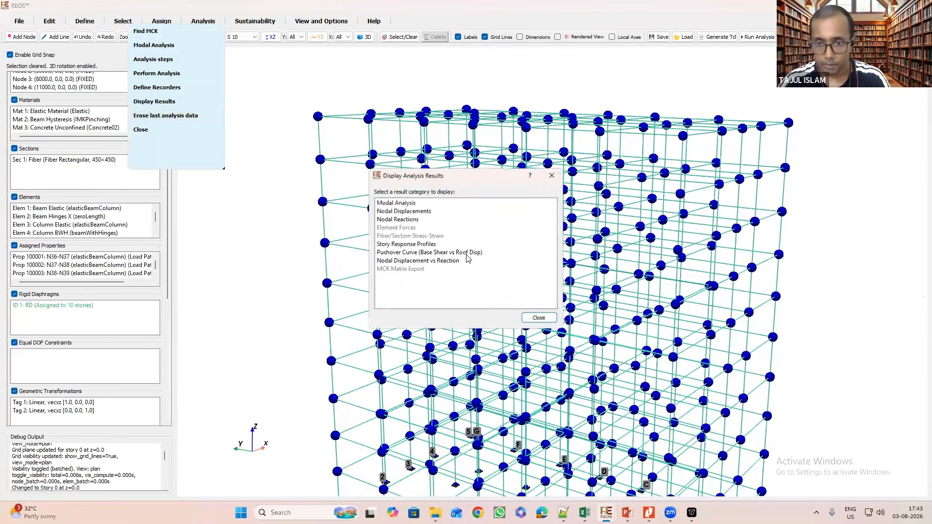
double_click(397, 253)
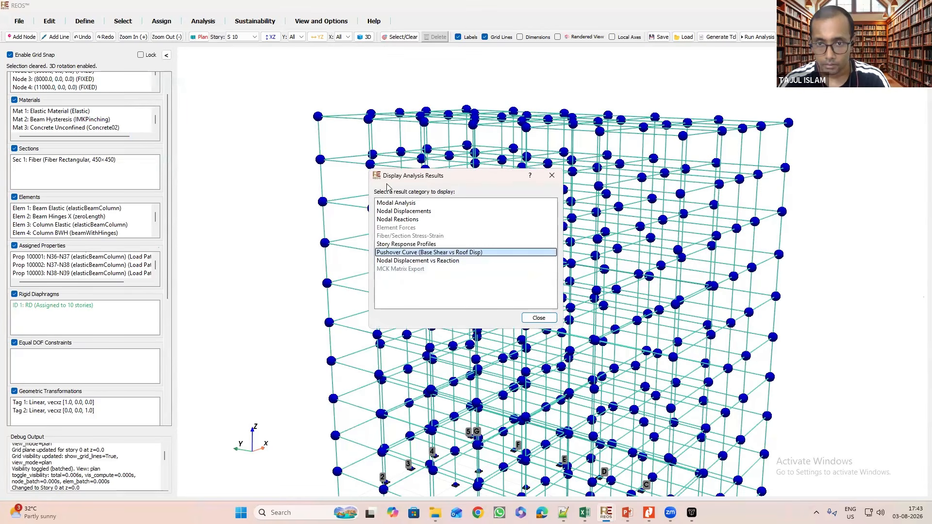
left_click(338, 145)
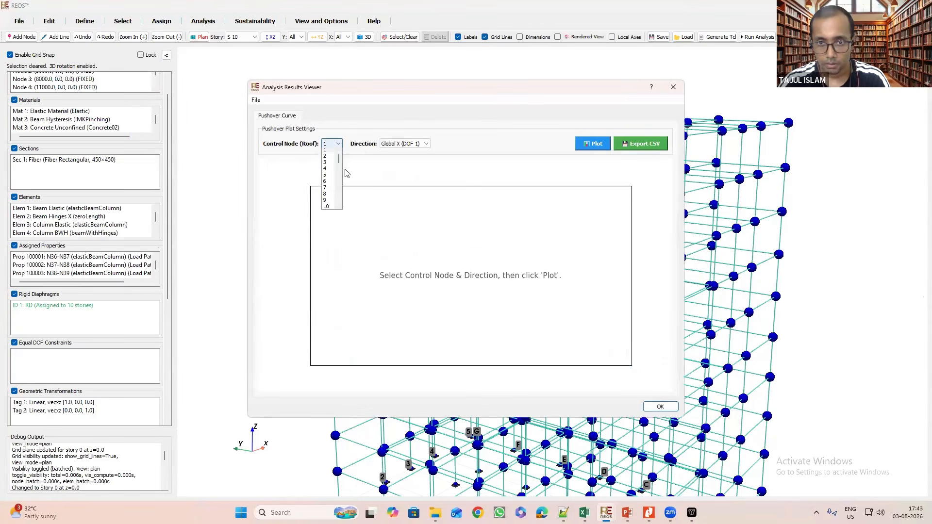
left_click_drag(339, 174, 336, 206)
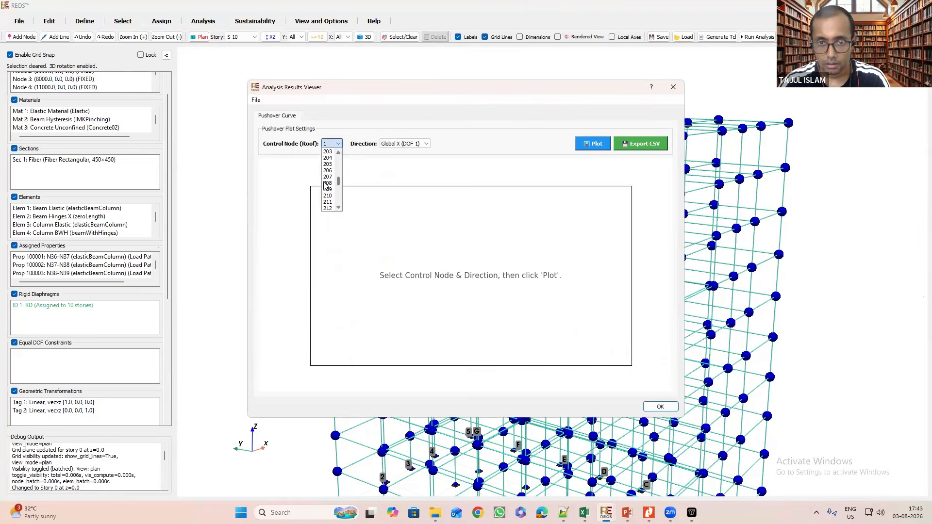
scroll(326, 186, "down", 20)
scroll(328, 184, "up", 4)
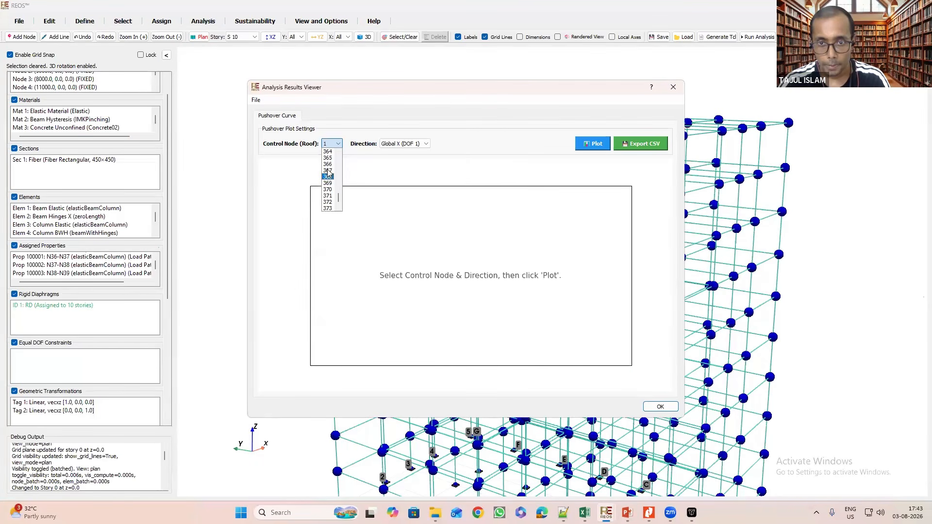
left_click(329, 176)
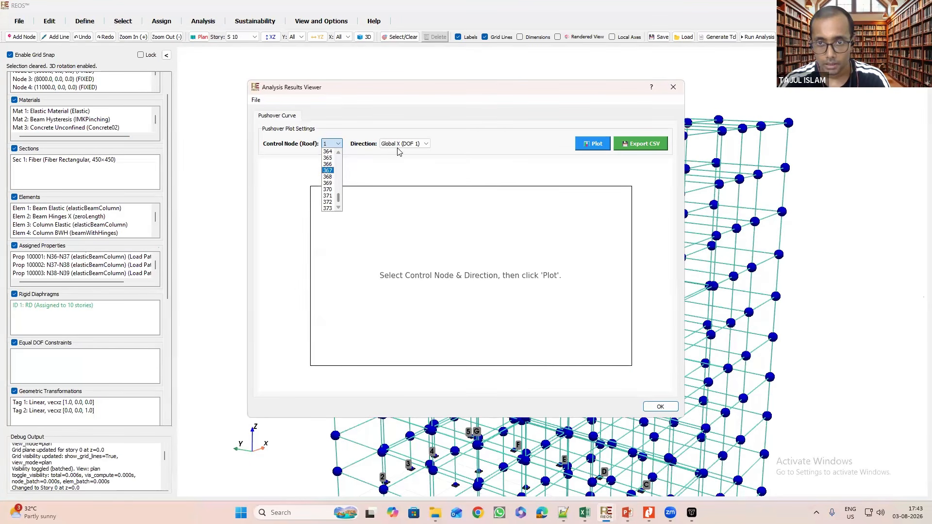
Plot base shear versus roof displacement in the Global X (DOF 1) direction and close the results viewer.
left_click(422, 146)
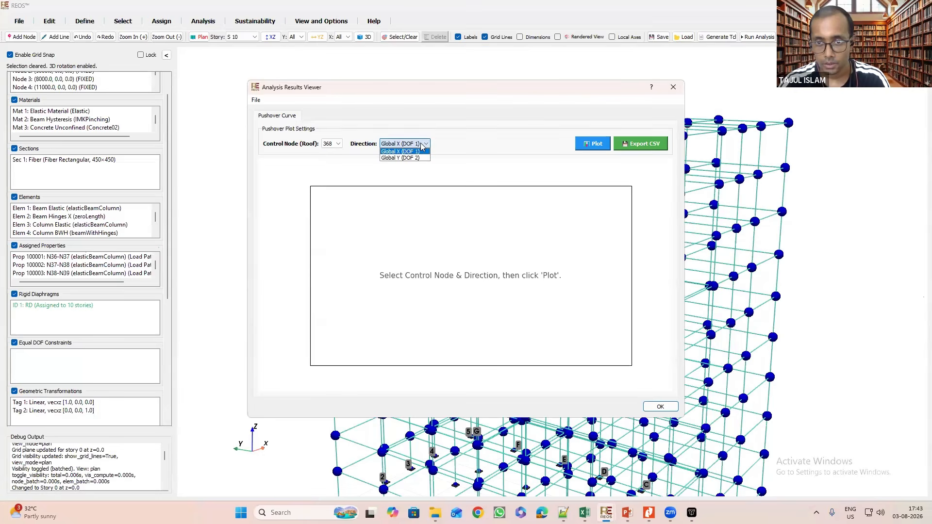
left_click(412, 151)
left_click(595, 145)
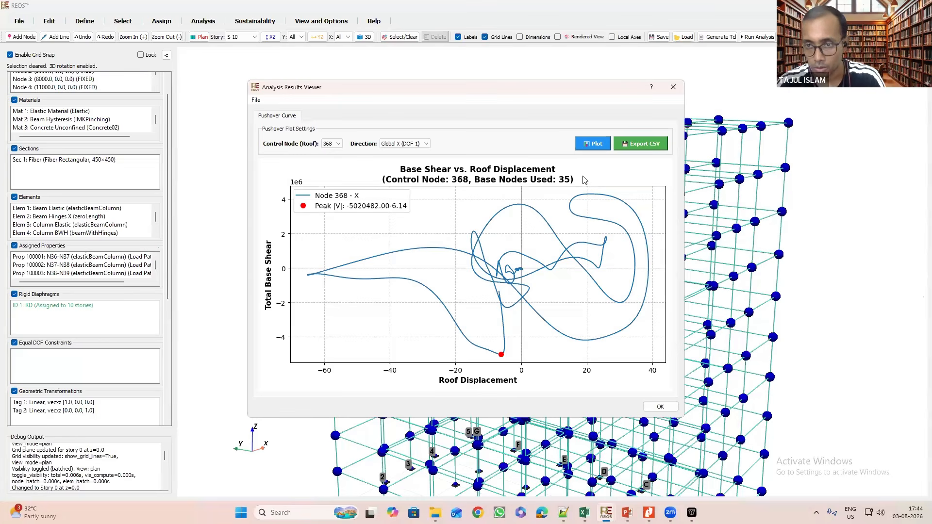
left_click(674, 88)
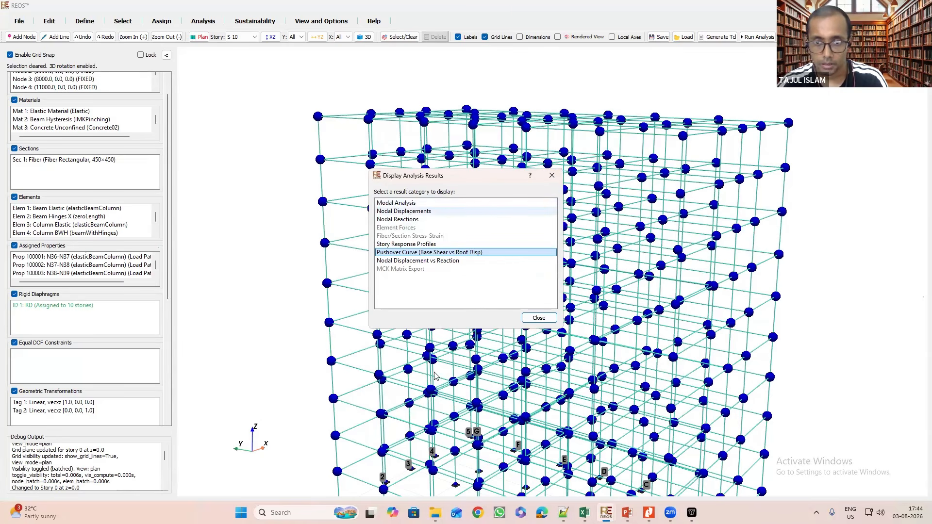
Display the Nodal Displacements table through its last columns and open the raw node_disp.out file from the TCL Linear TH folder.
double_click(403, 211)
left_click_drag(270, 351, 668, 355)
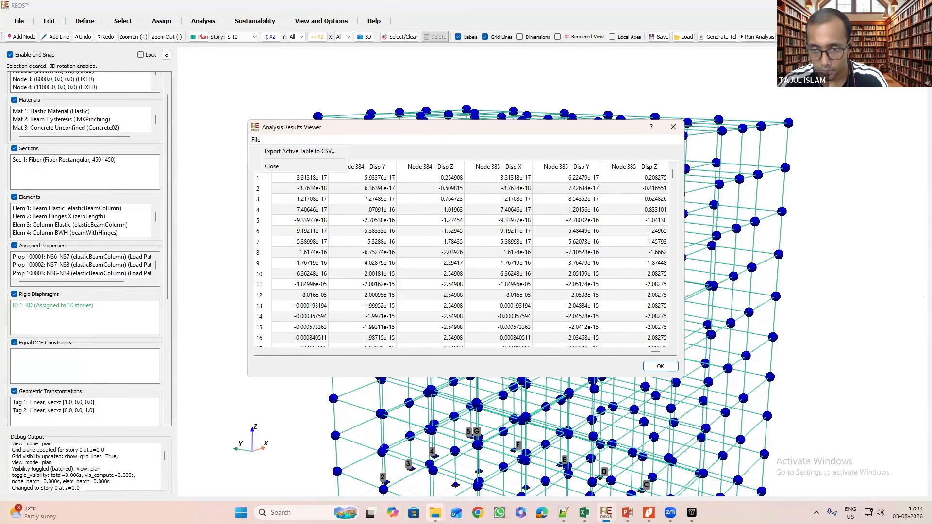
left_click(445, 504)
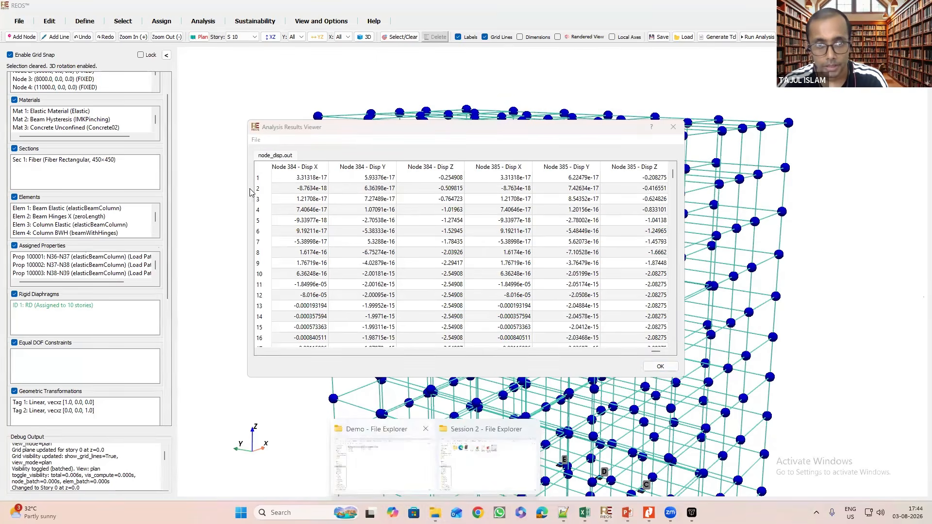
left_click(401, 457)
double_click(201, 126)
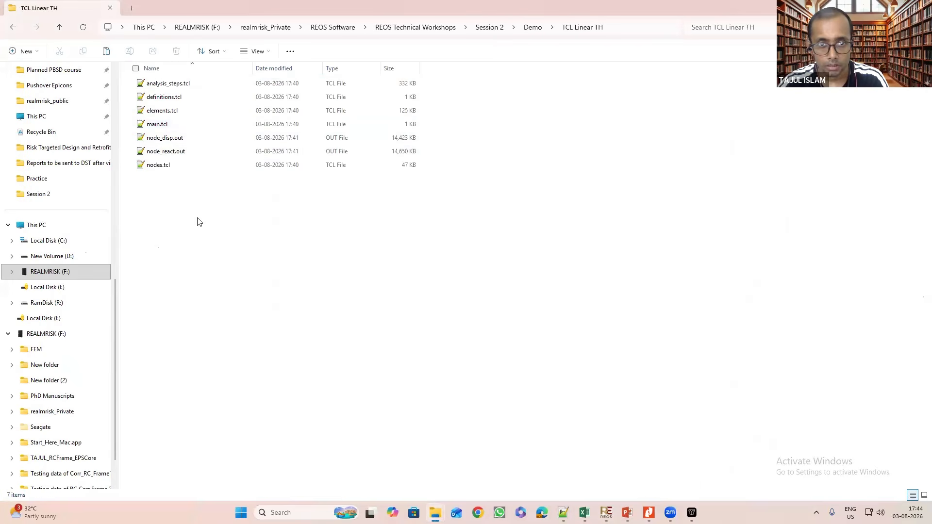
left_click(210, 140)
right_click(210, 140)
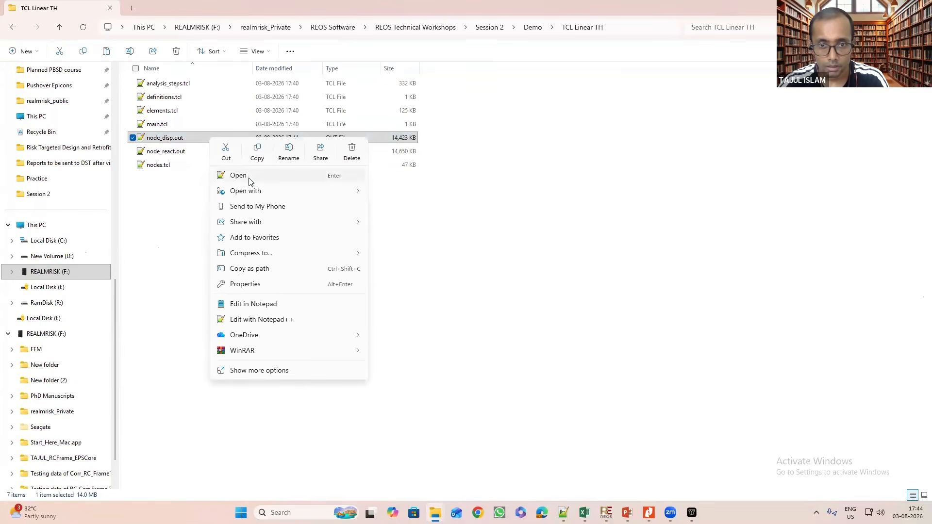
left_click(243, 177)
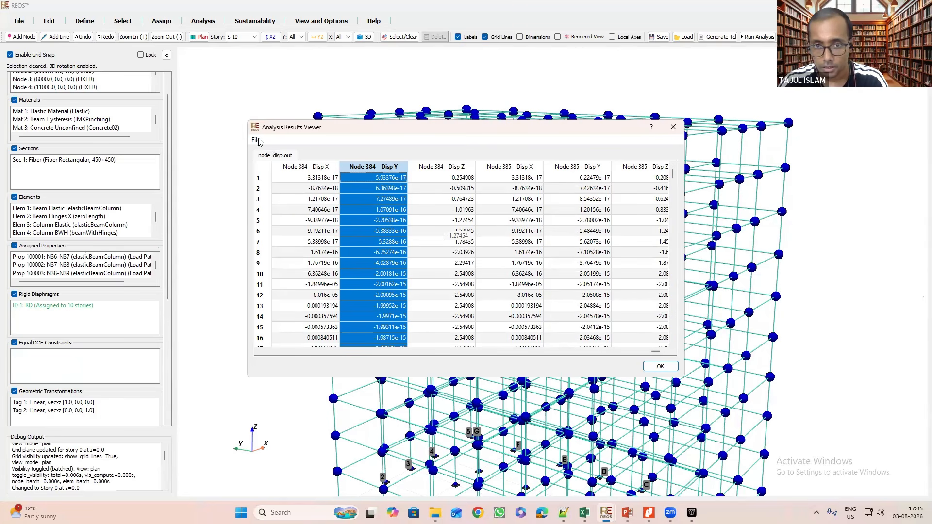
Close the nodal displacement table, then display the Nodal Reactions table and its CSV export option without exporting.
key("Escape")
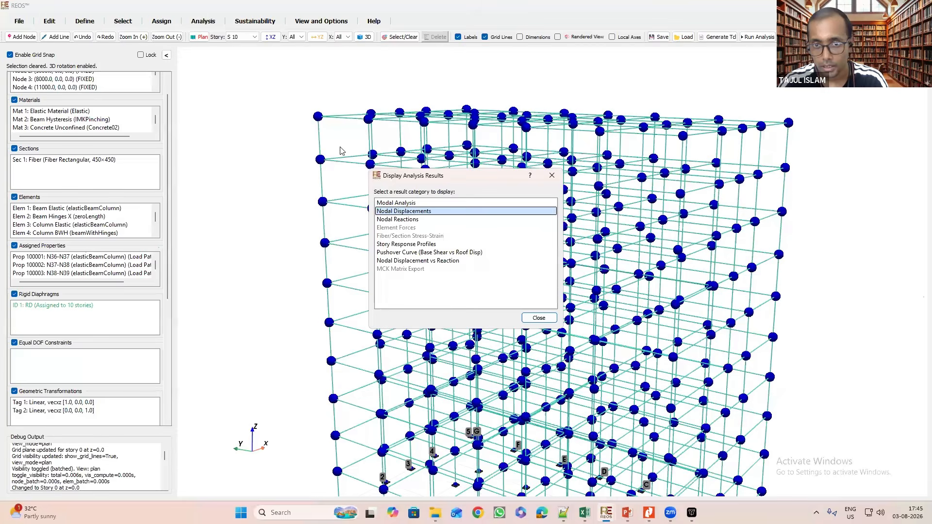
key("alt+f")
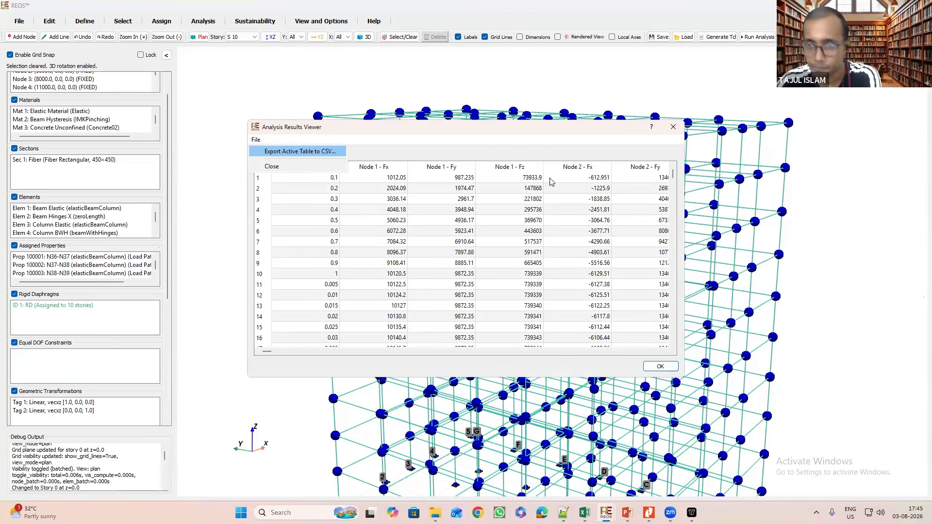
left_click(552, 177)
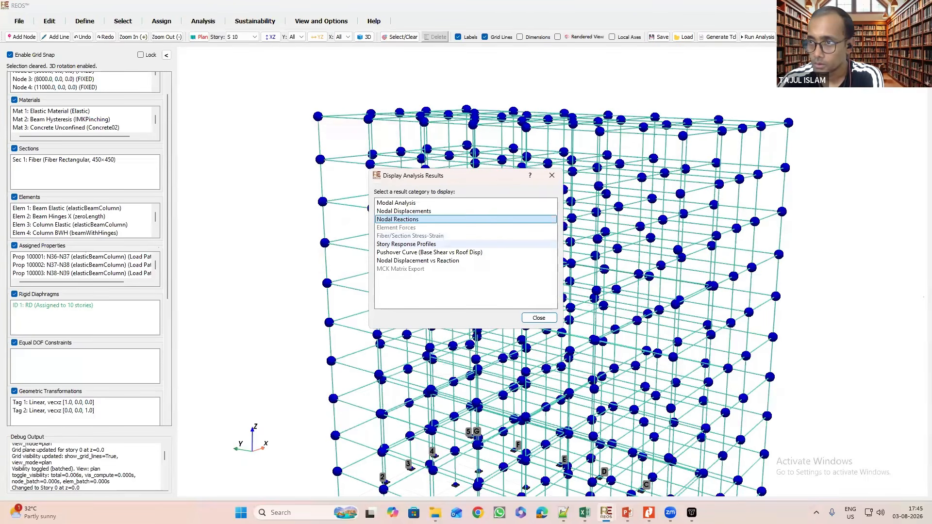
Play the time-history animation of the building's Displacement X (UX), raising the playback speed to 10x and then 50x.
scroll(844, 217, "down", 2)
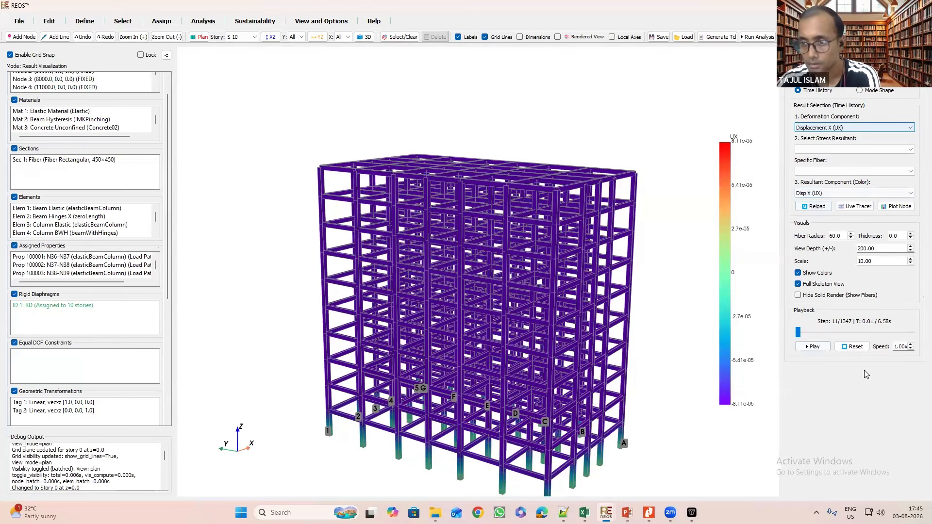
left_click(813, 346)
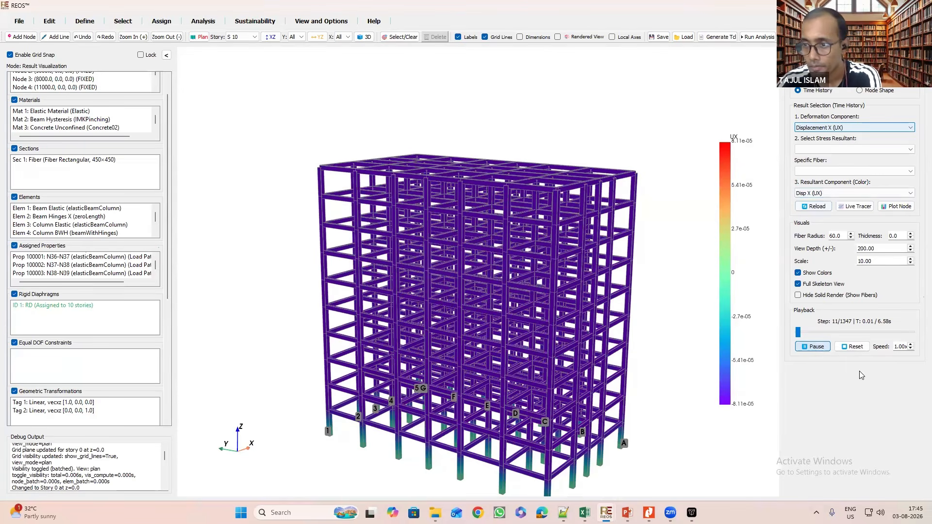
left_click(905, 348)
type("0")
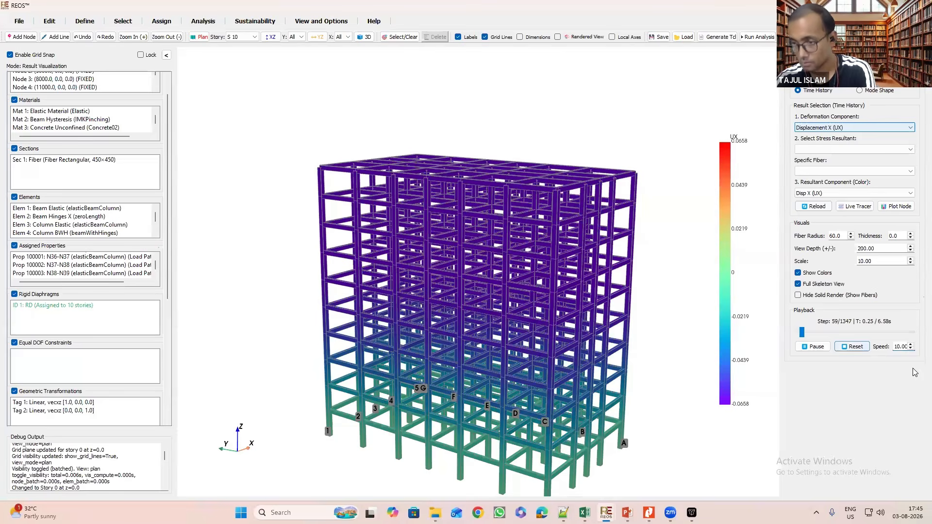
key("BackSpace")
key("BackSpace")
type("50")
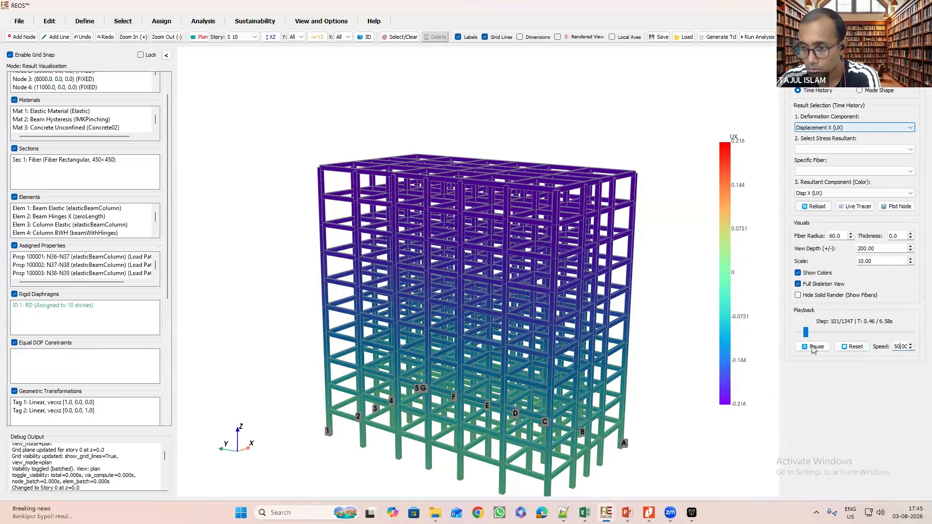
left_click(814, 348)
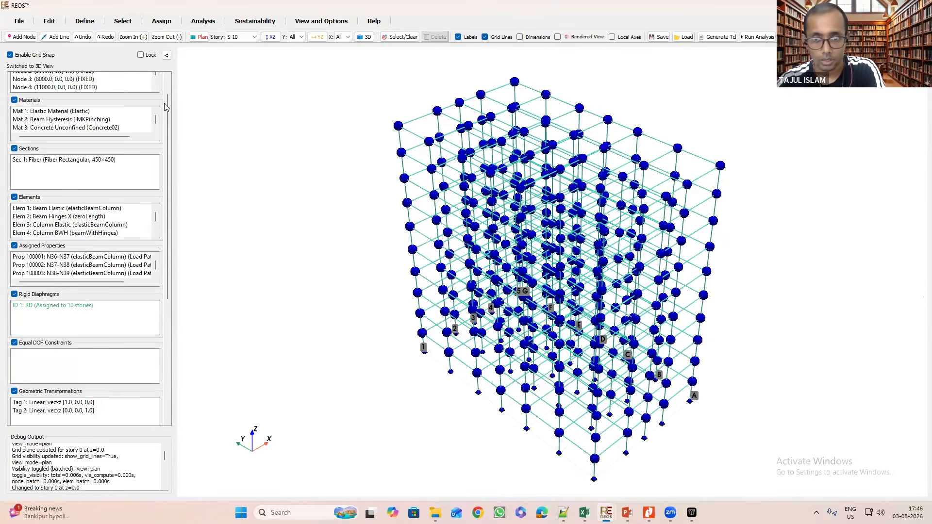
Plot the Nodal Displacement vs Reaction curve for node 368 in DOF 1 (Ux / Fx) and close the viewer.
double_click(434, 261)
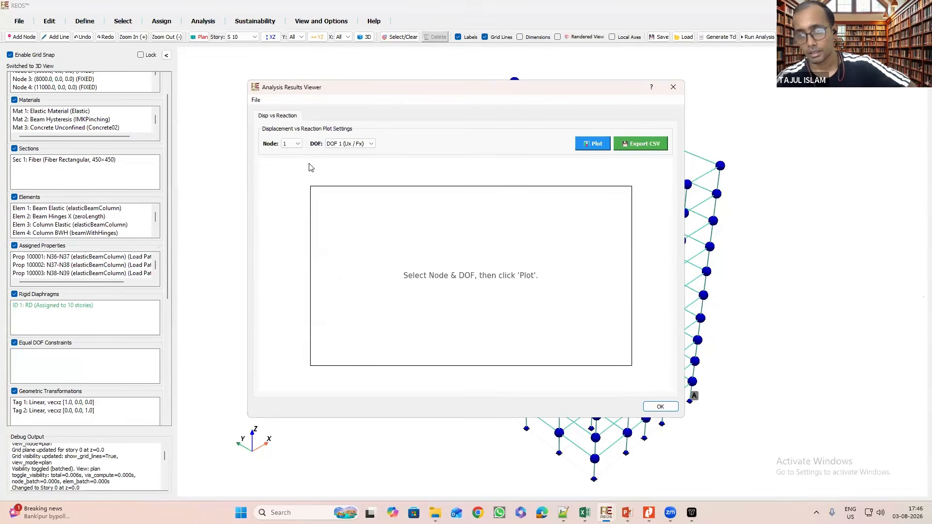
left_click(289, 145)
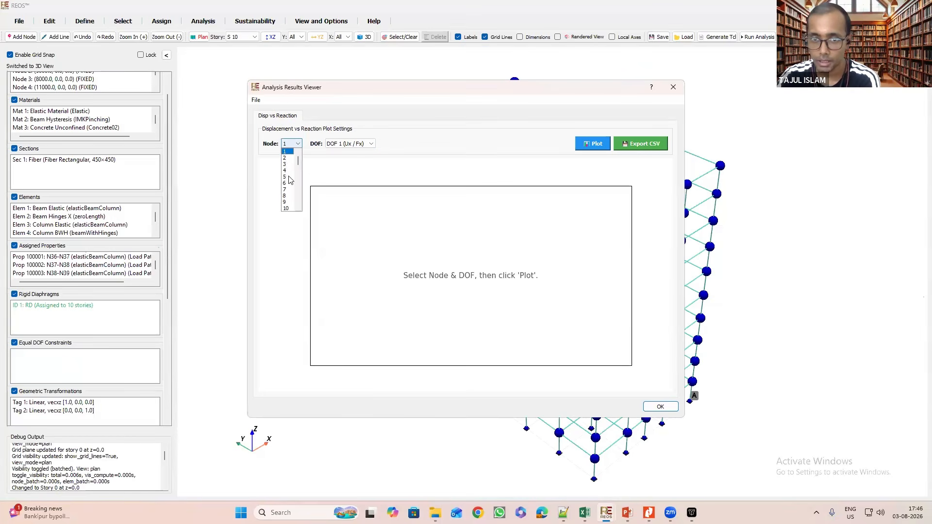
left_click_drag(298, 161, 300, 214)
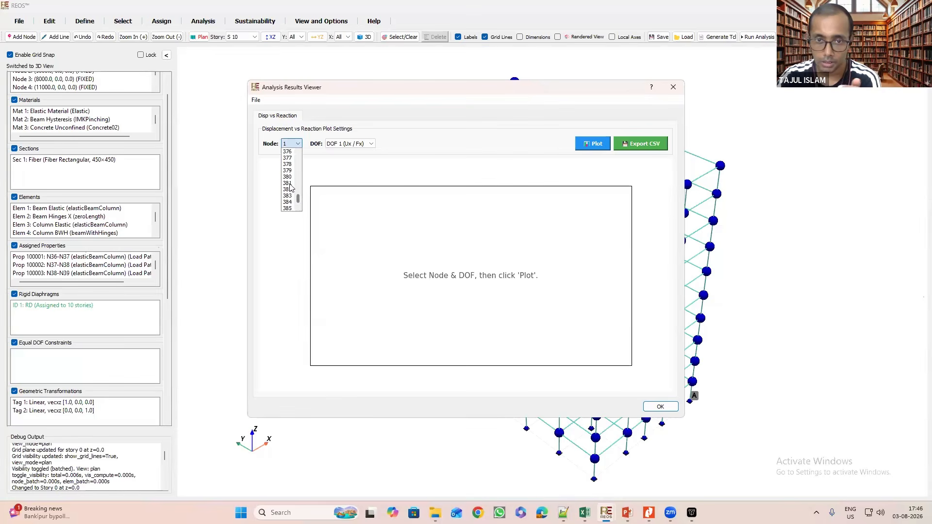
type("379")
scroll(286, 178, "up", 1)
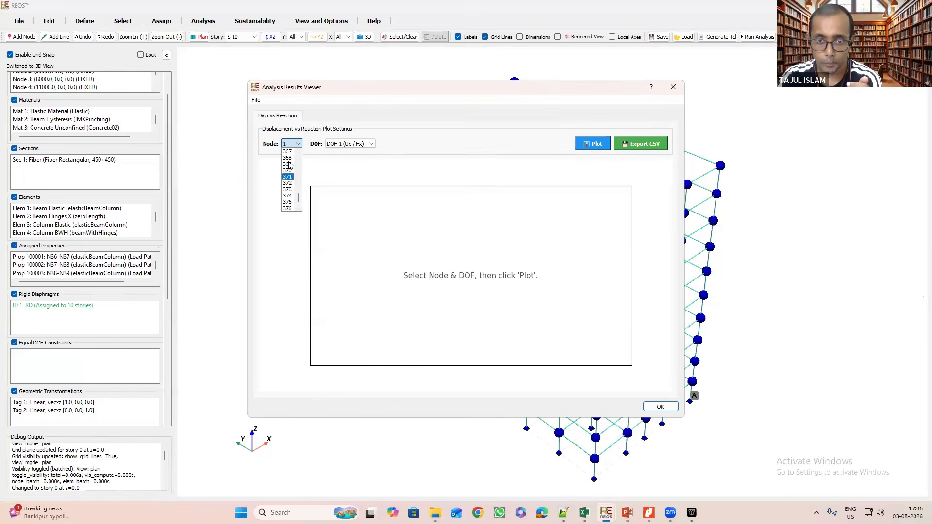
left_click(287, 157)
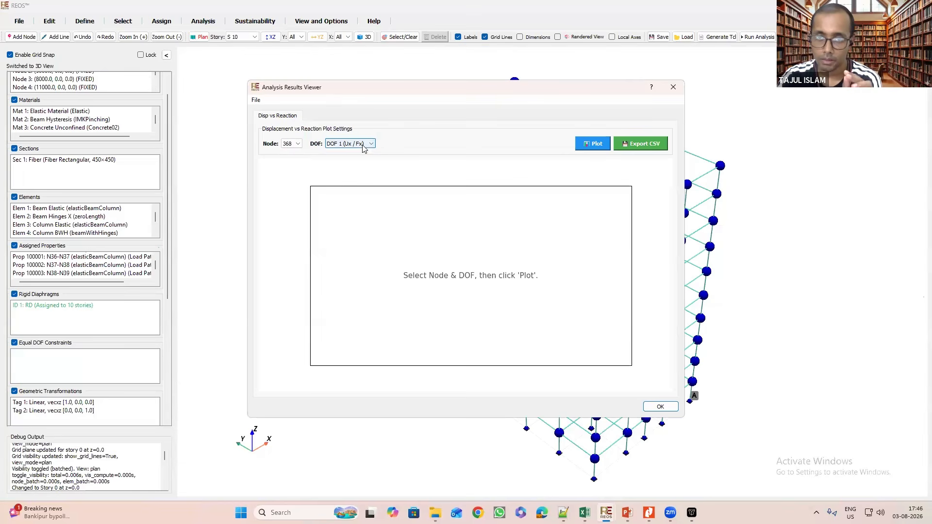
left_click(592, 144)
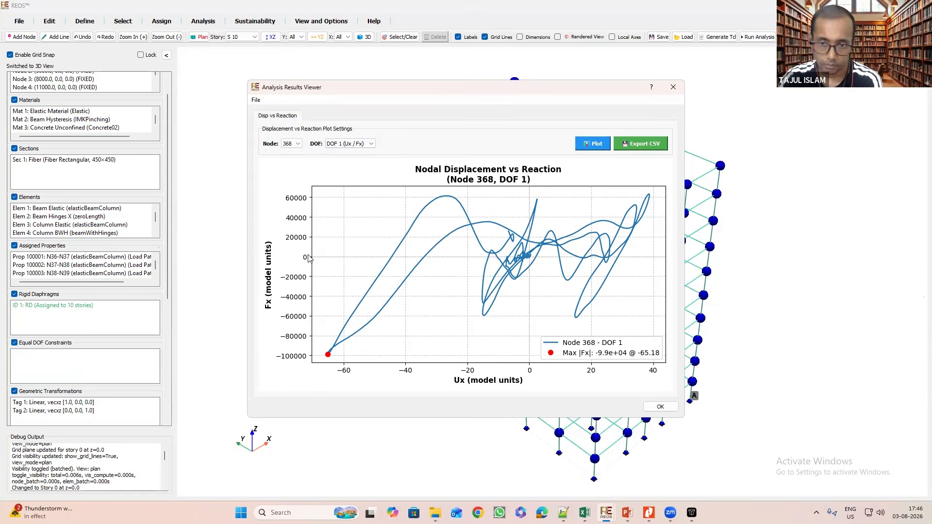
left_click(674, 88)
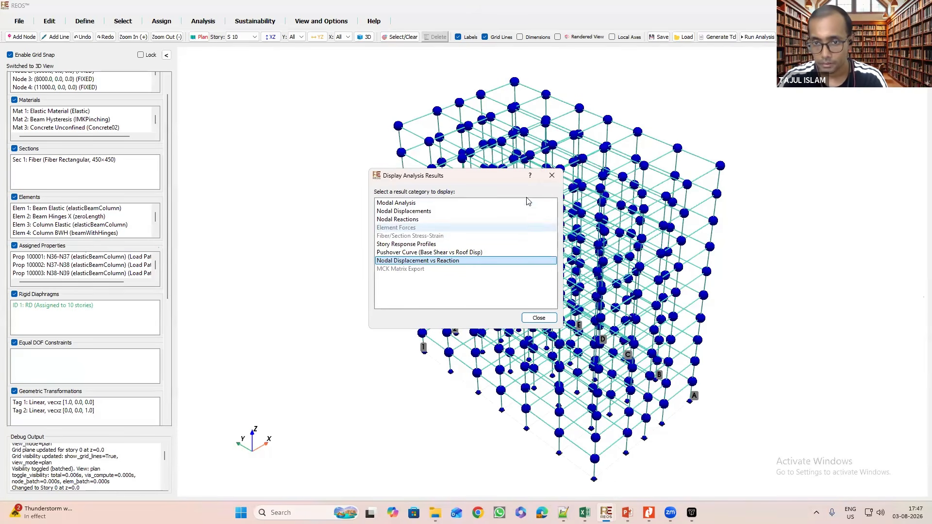
Close the list of analysis result categories and save the building model.
left_click(552, 175)
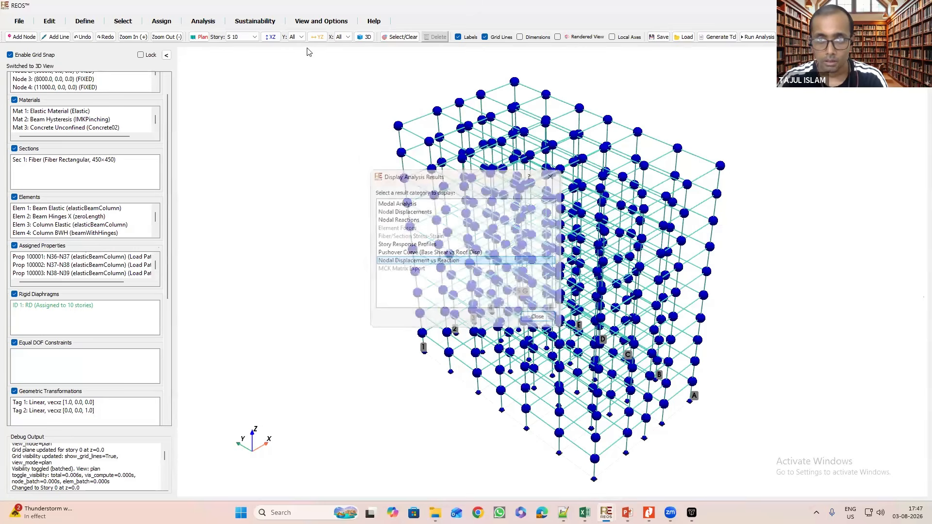
left_click(661, 38)
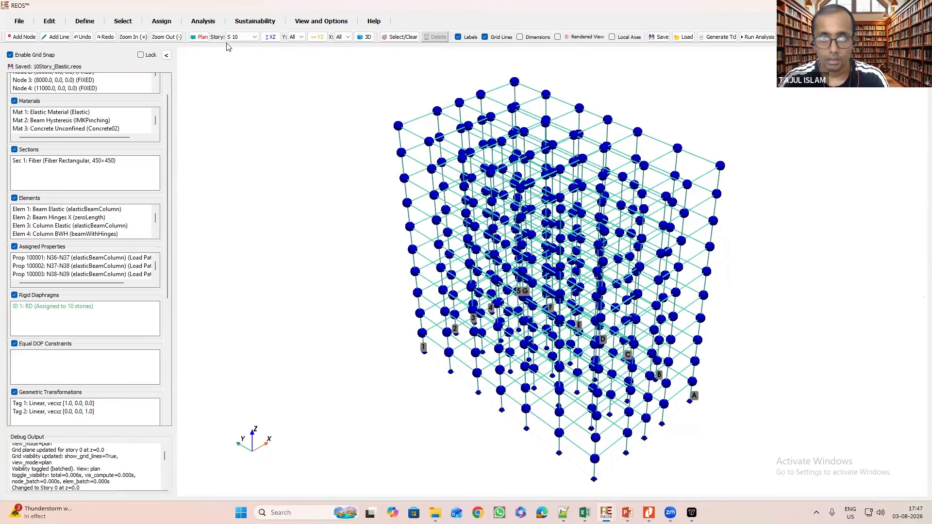
Switch to File Explorer and open the Practice folder inside the Session 2 folder.
key("alt+Tab")
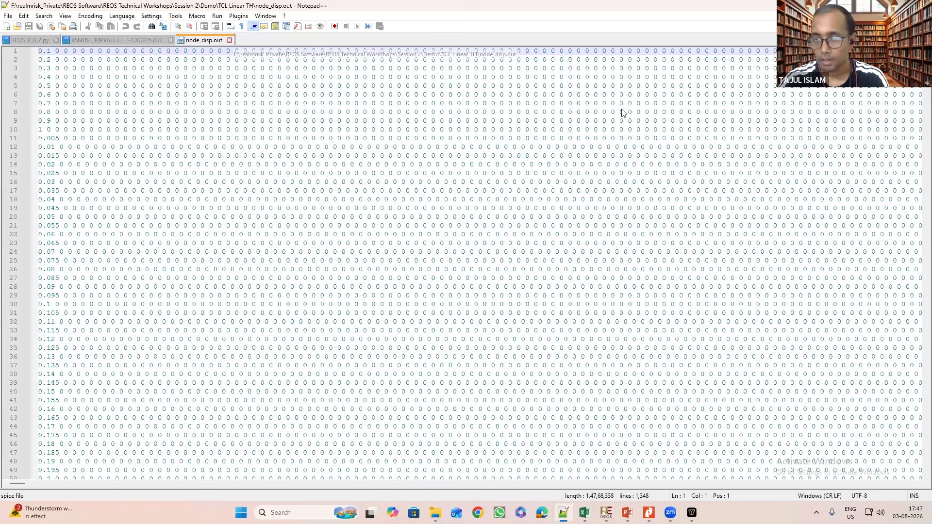
key("alt+Tab")
left_click(60, 28)
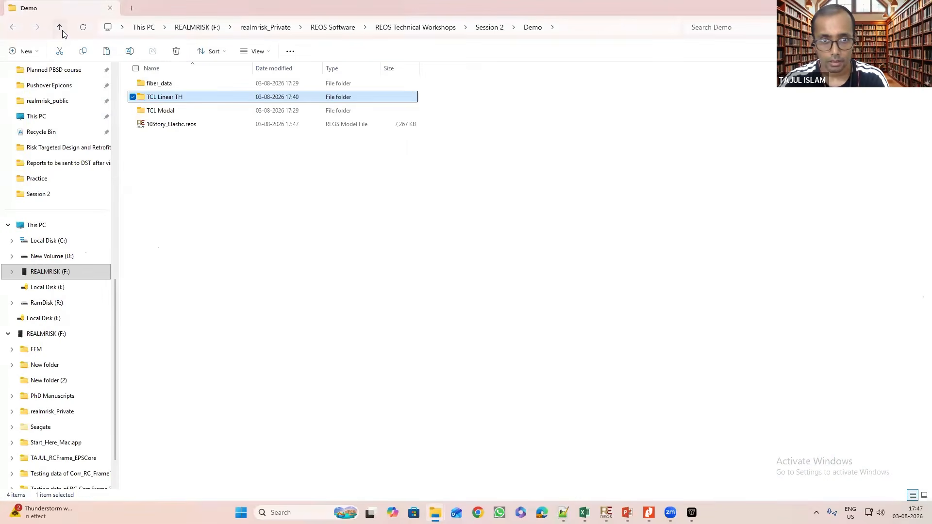
left_click(61, 29)
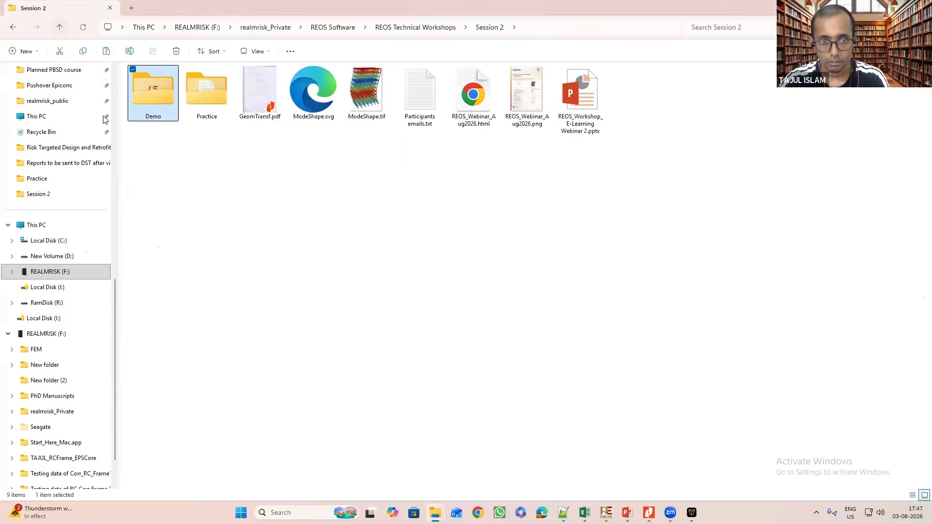
double_click(205, 89)
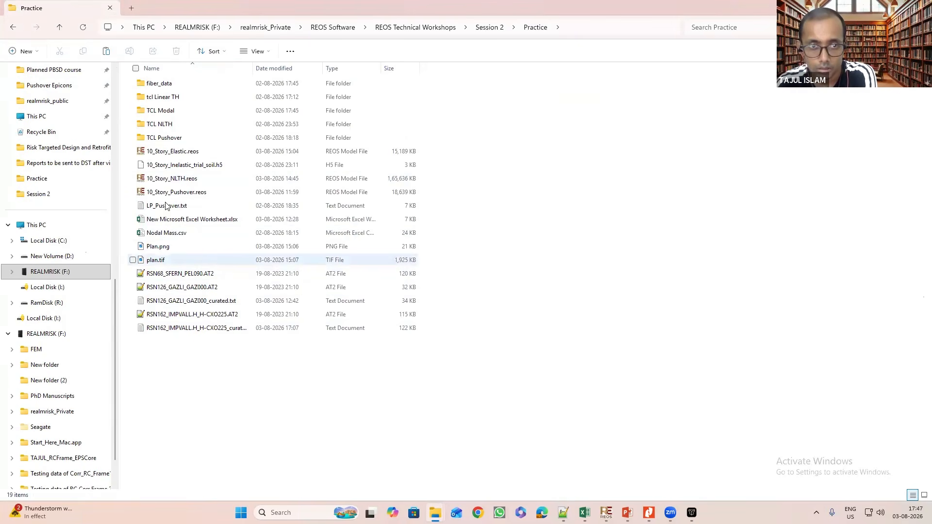
Open the Demo folder inside the Session 2 folder and duplicate 10Story_Elastic.reos there.
left_click(59, 27)
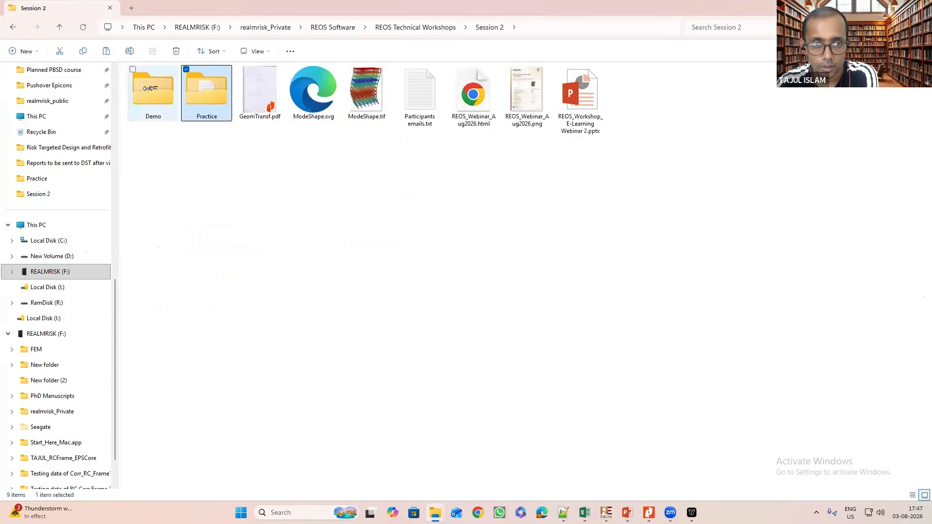
double_click(153, 92)
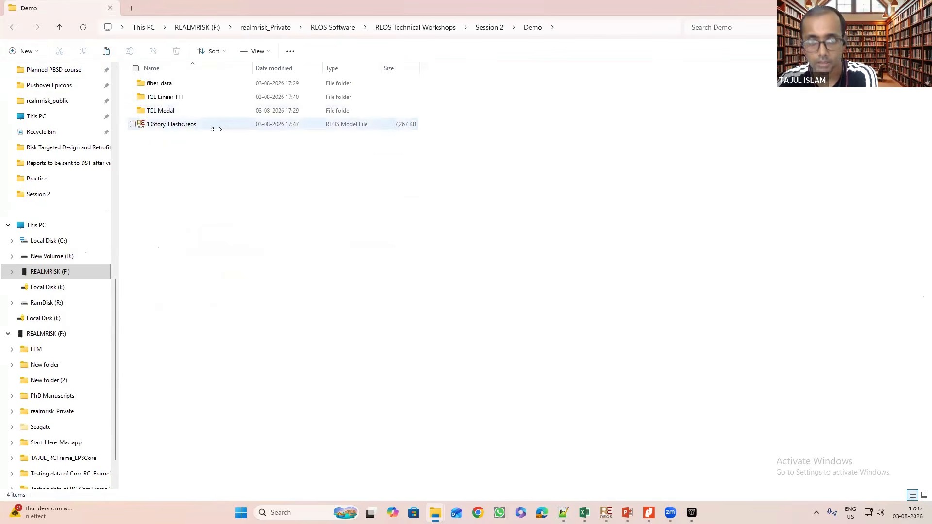
left_click(236, 125)
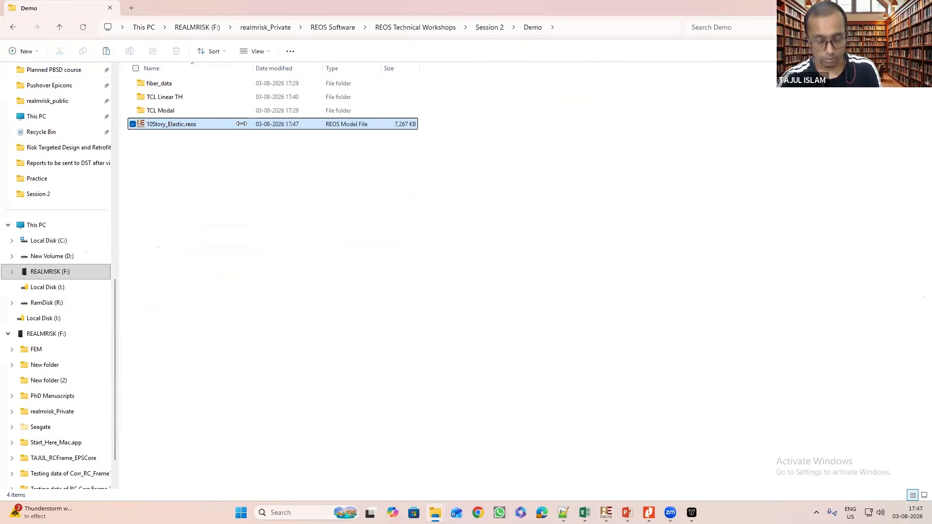
key("ctrl+c")
key("ctrl+v")
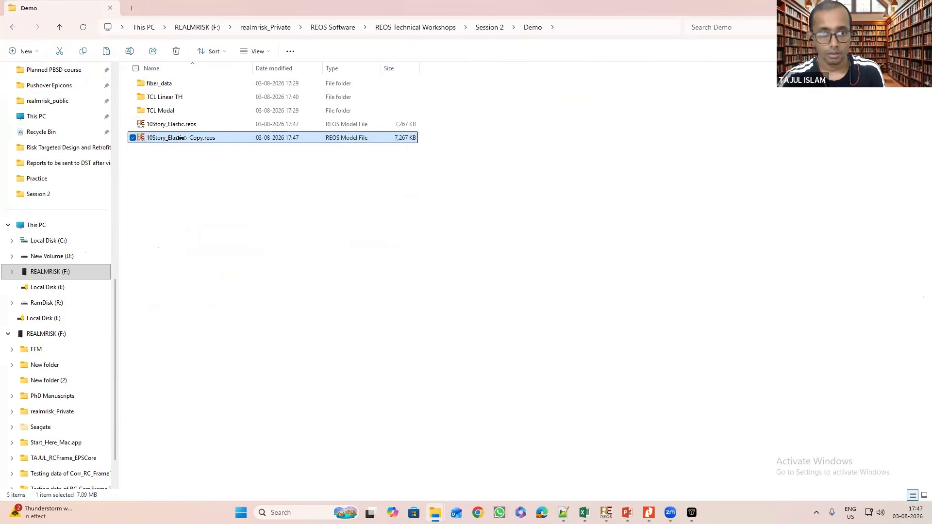
Rename the copied model file as 10Story_Nonlinear_Pushover.reos.
left_click(168, 138)
left_click_drag(168, 138, 204, 138)
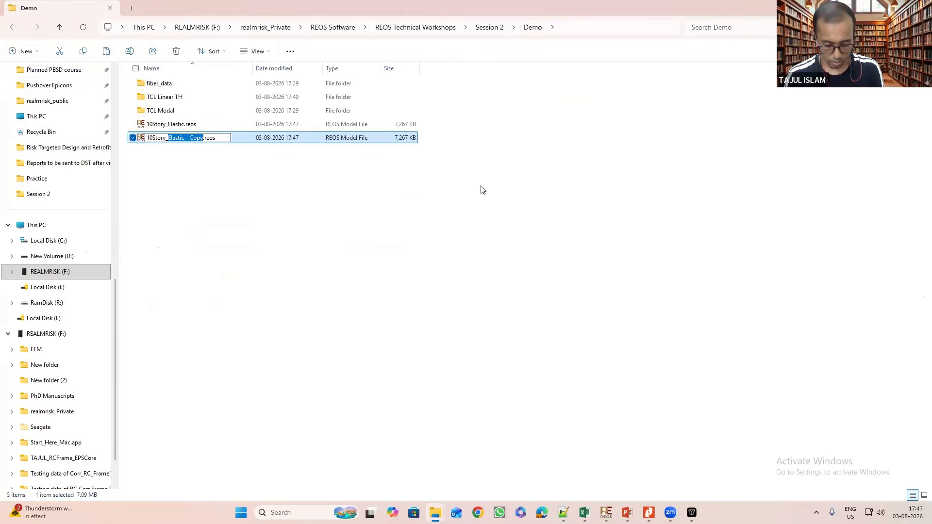
type("Nonline")
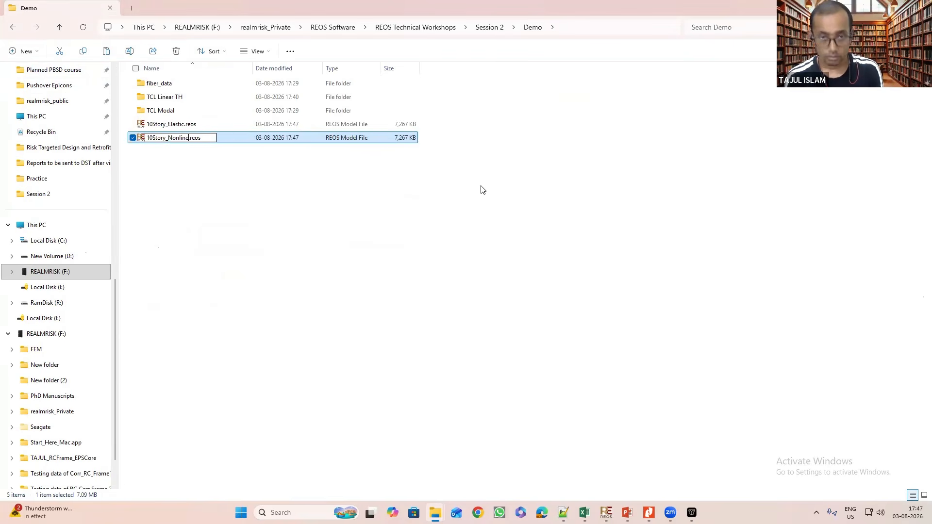
type("ar")
type("_Push")
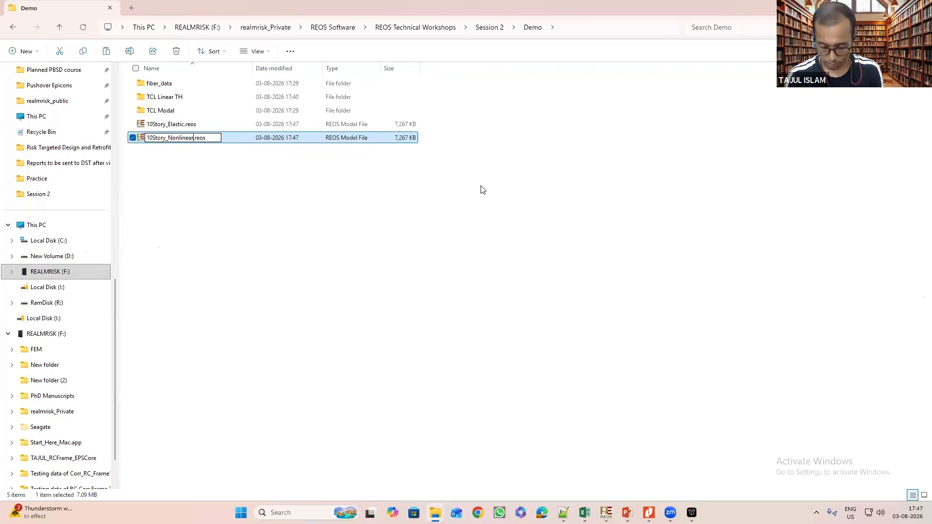
type("over")
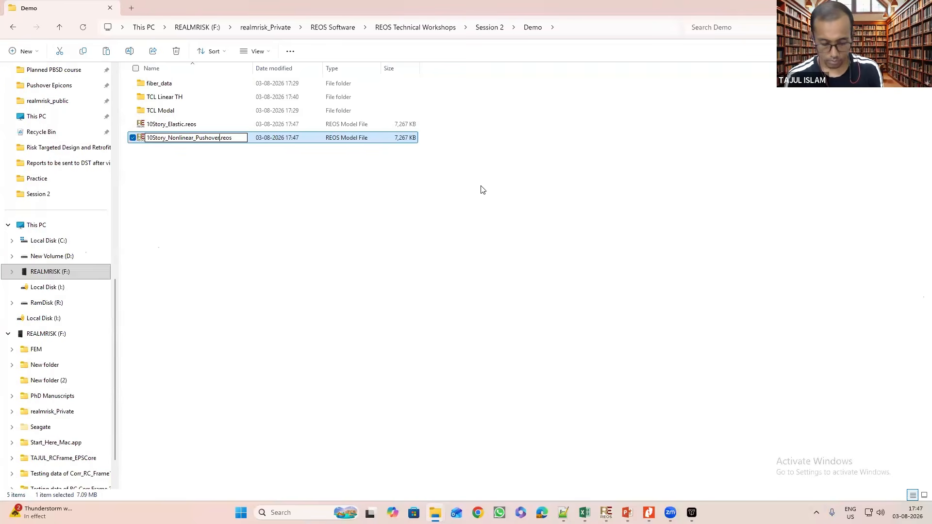
key("Return")
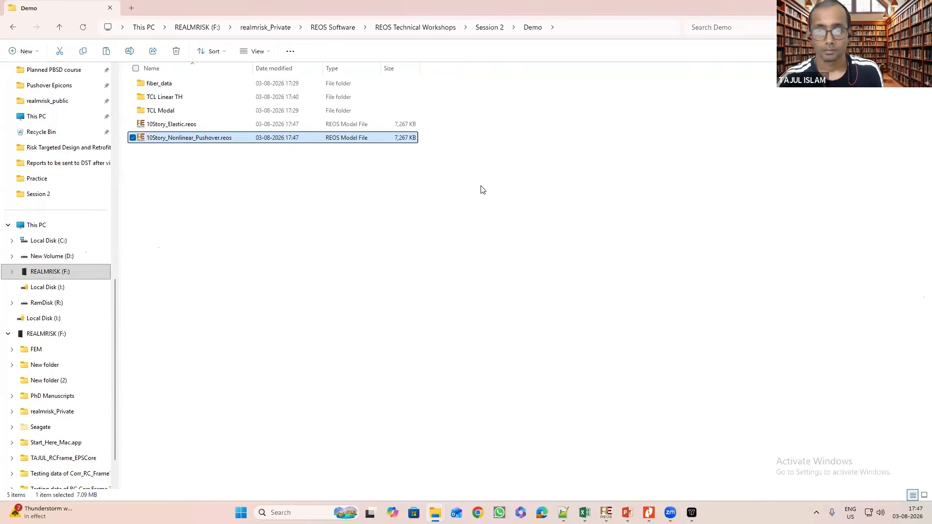
Open 10Story_Nonlinear_Pushover.reos in REOS, maximize its window, and set the node display size to 2 in the 3D view.
double_click(312, 139)
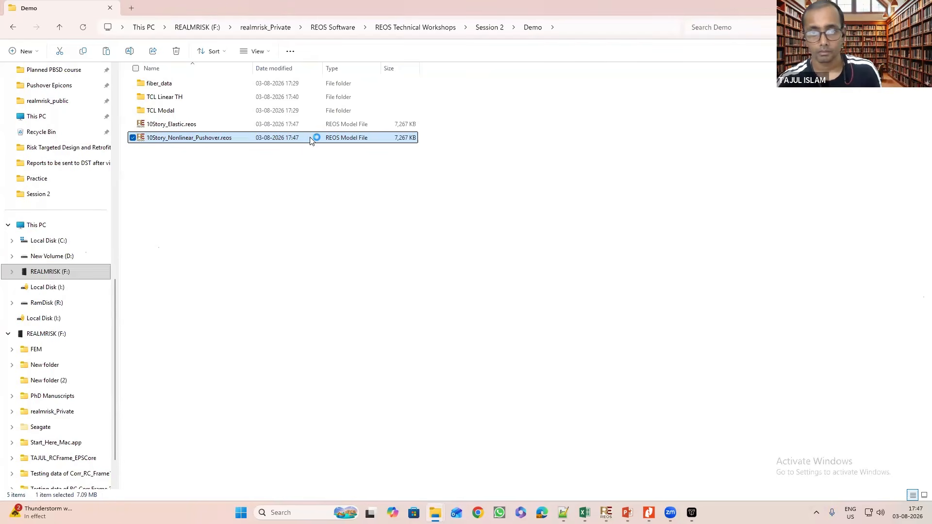
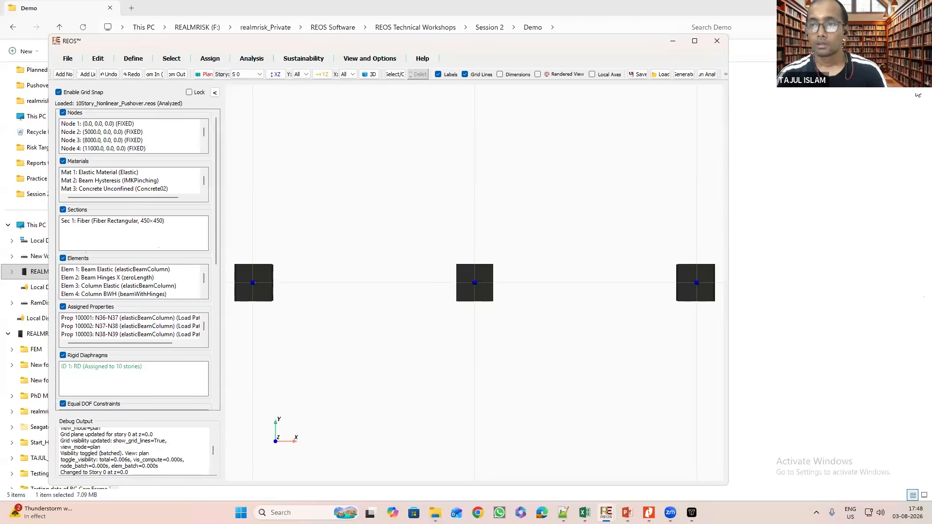
left_click(695, 41)
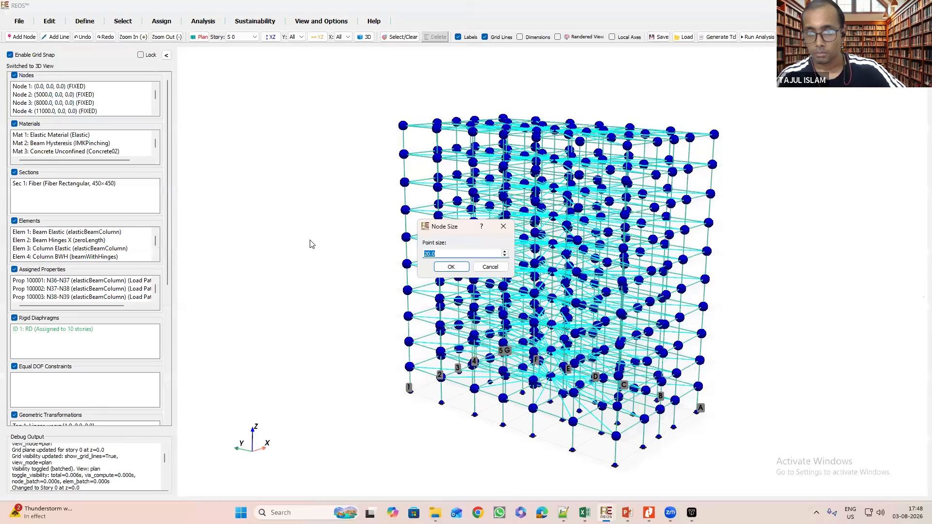
type("2")
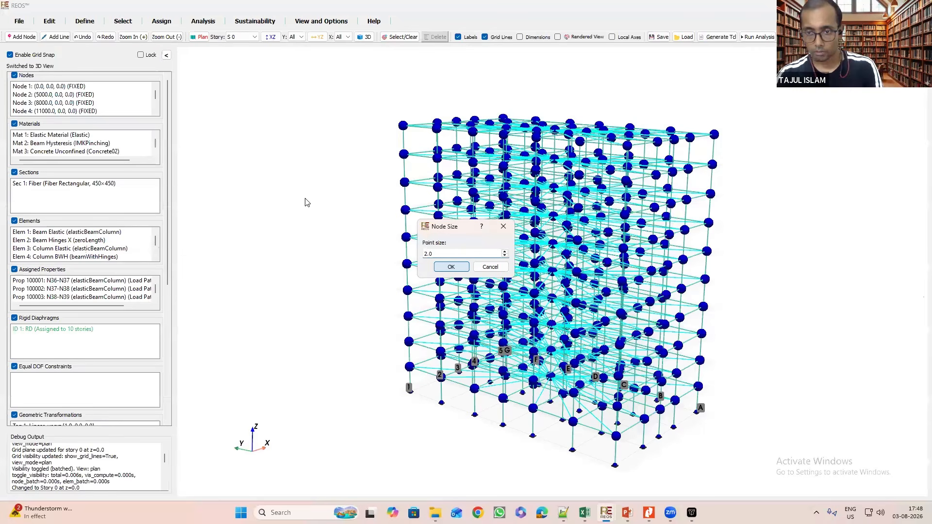
key("Return")
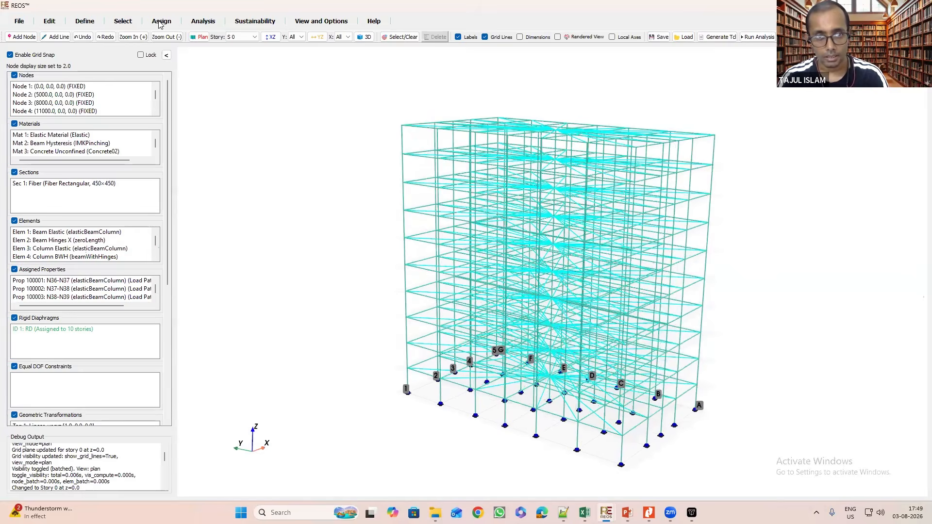
Bulk-assign Fibre-based Modelling with the Column DBC (ID: 5) element definition and transformation tag 1 to all columns.
left_click(123, 21)
left_click(69, 44)
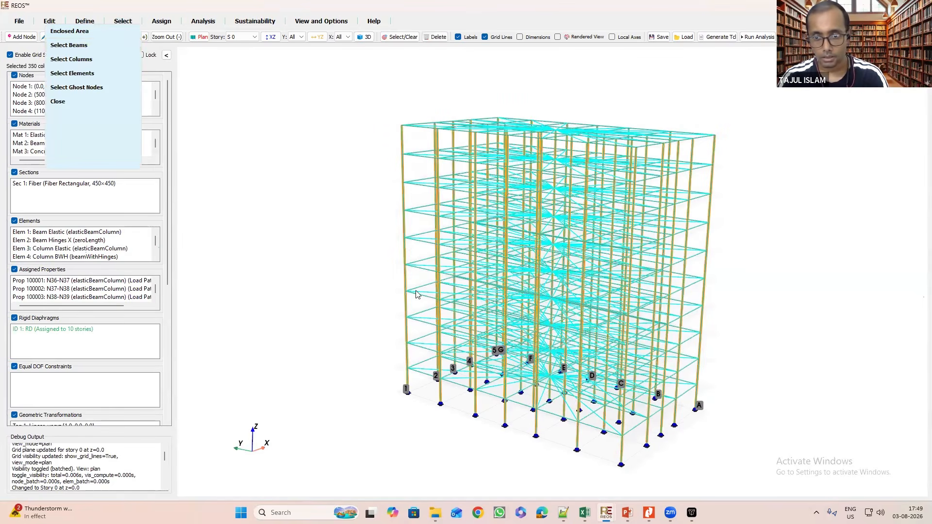
left_click(415, 286)
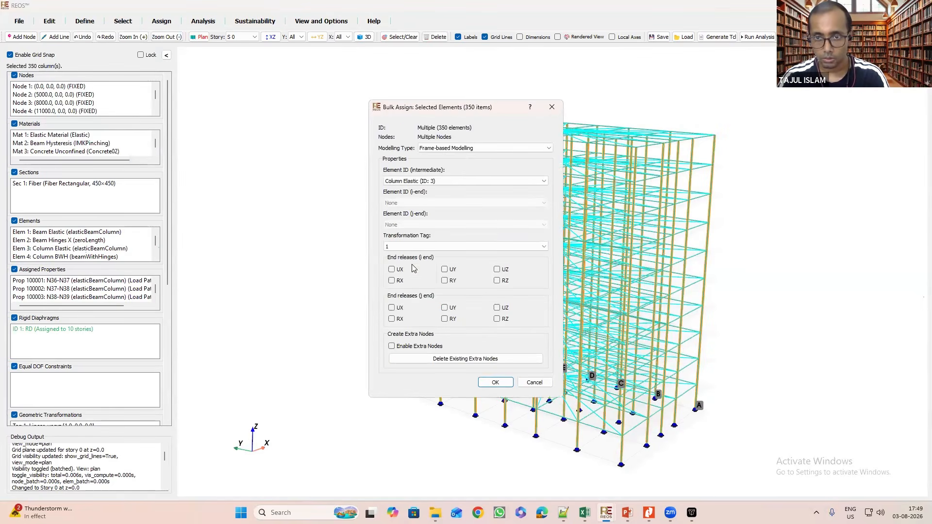
left_click(460, 149)
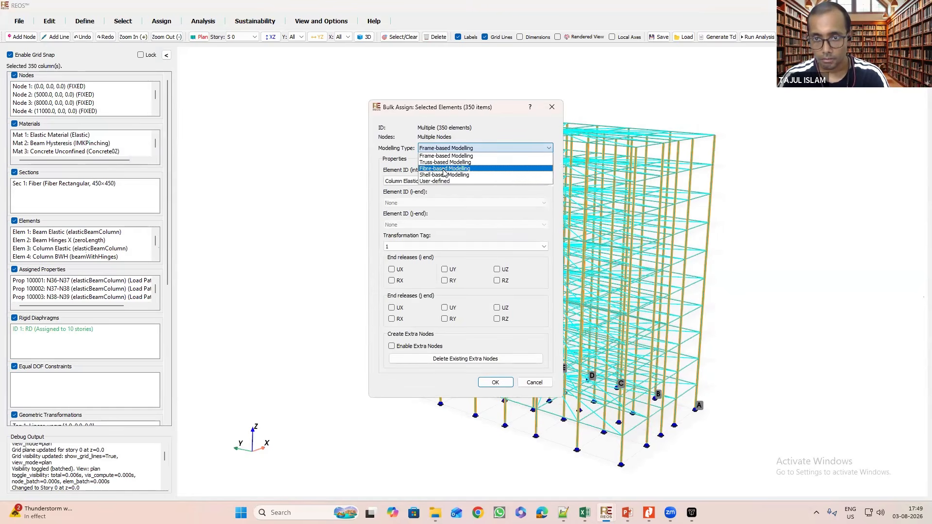
key("Return")
left_click(435, 181)
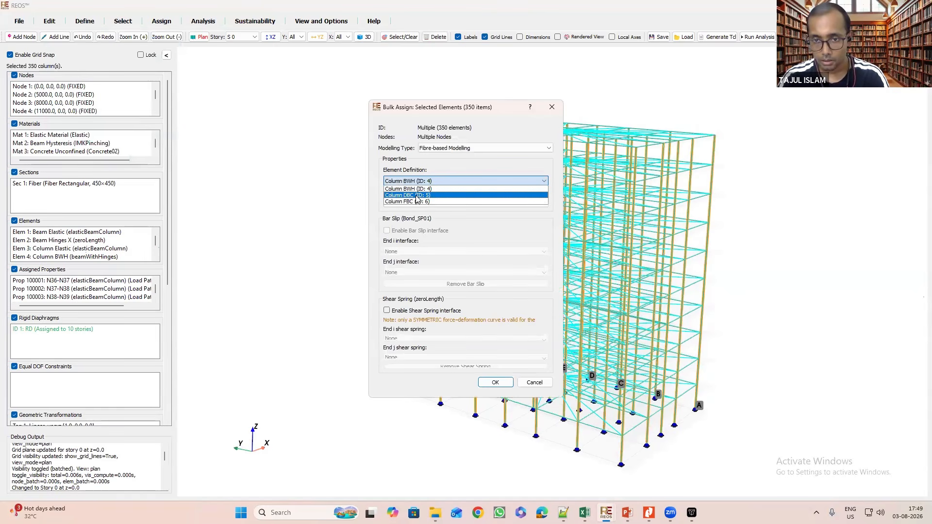
left_click(416, 195)
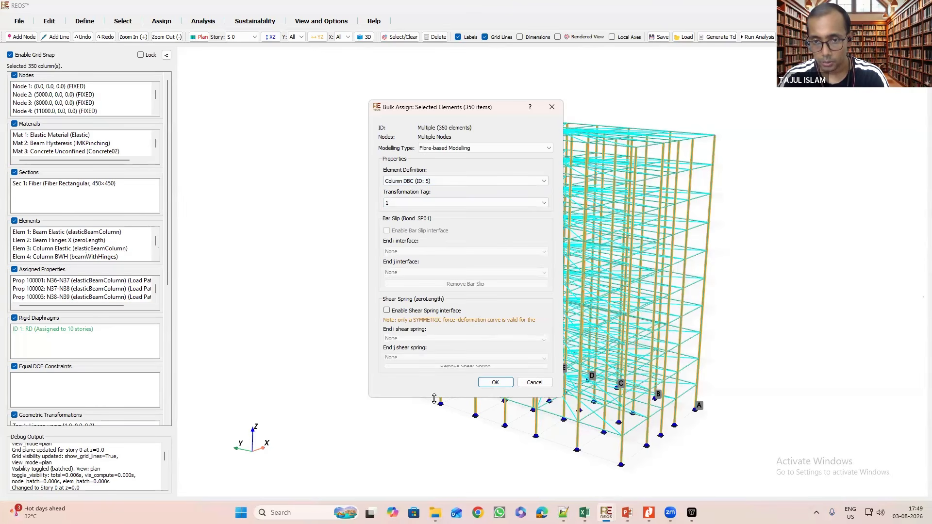
left_click_drag(434, 398, 434, 470)
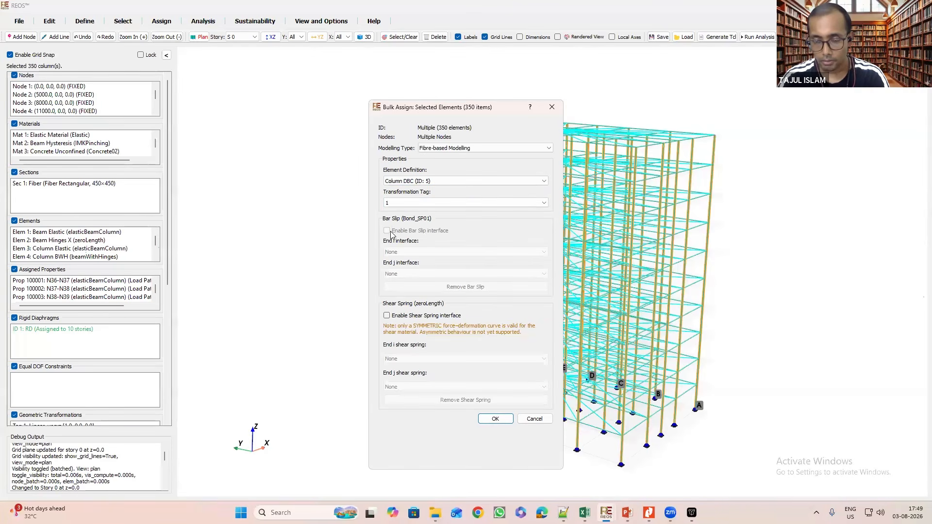
mouse_move(400, 237)
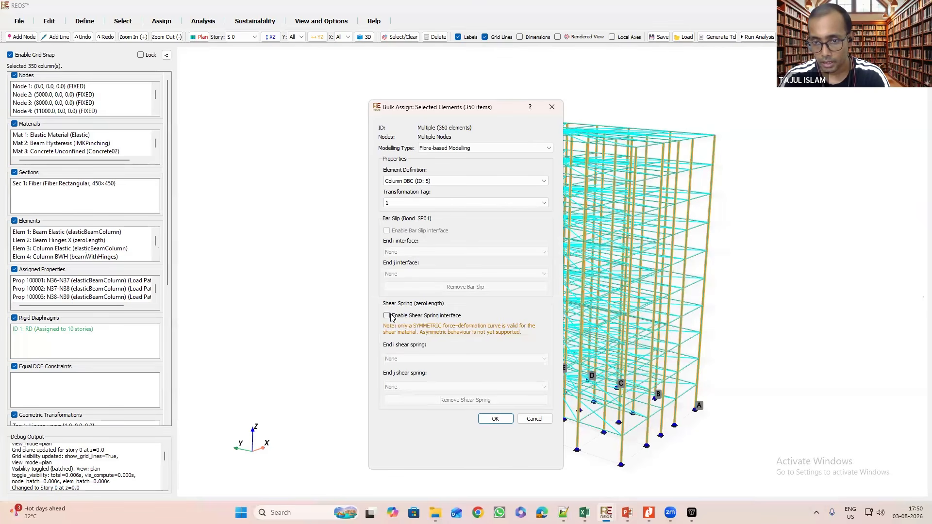
mouse_move(420, 318)
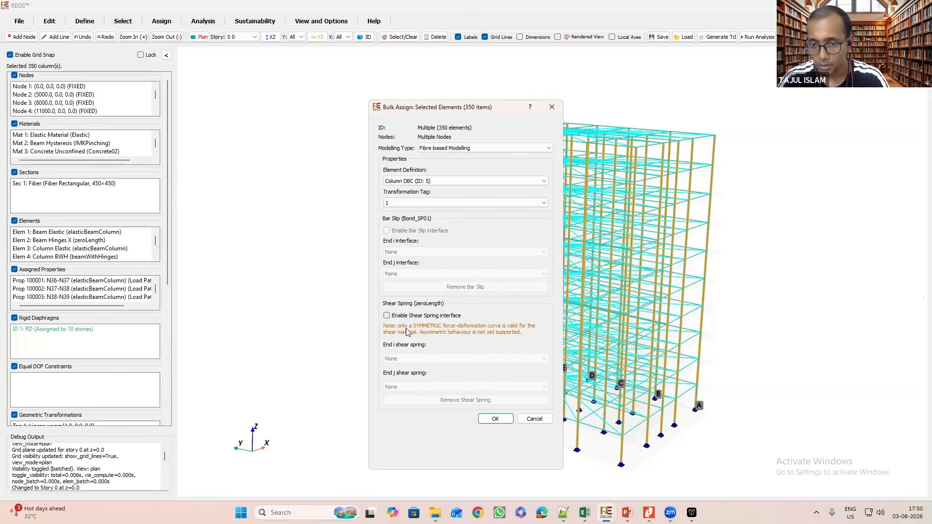
left_click(494, 419)
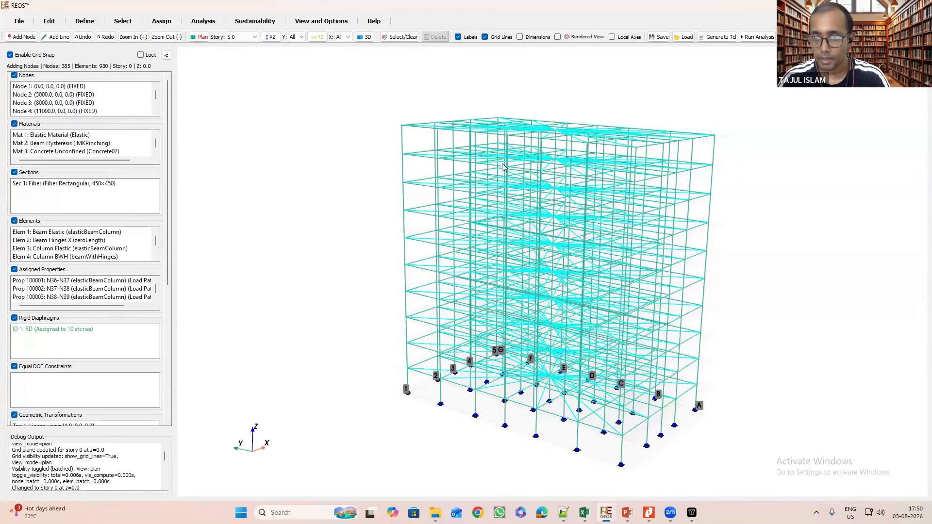
Render the building model and inspect the properties of the rectangular Fiber section without changing them.
left_click(557, 37)
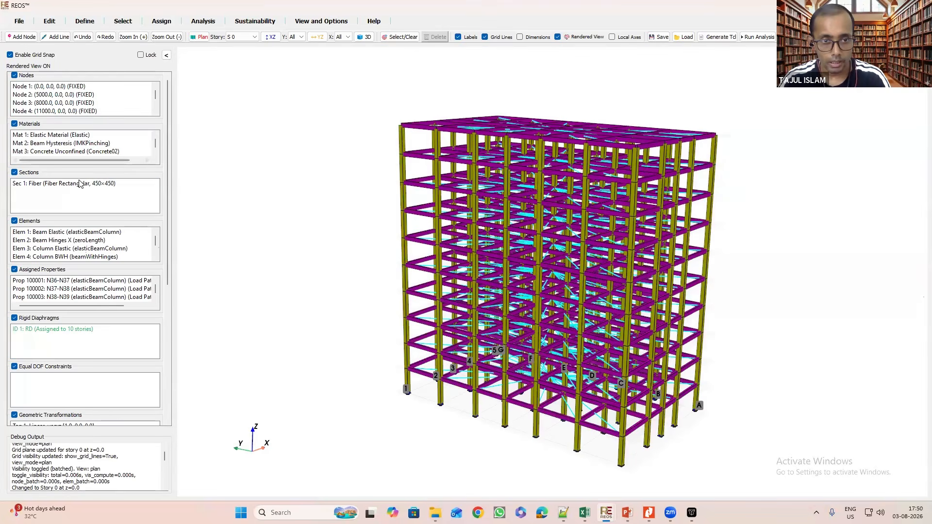
double_click(107, 184)
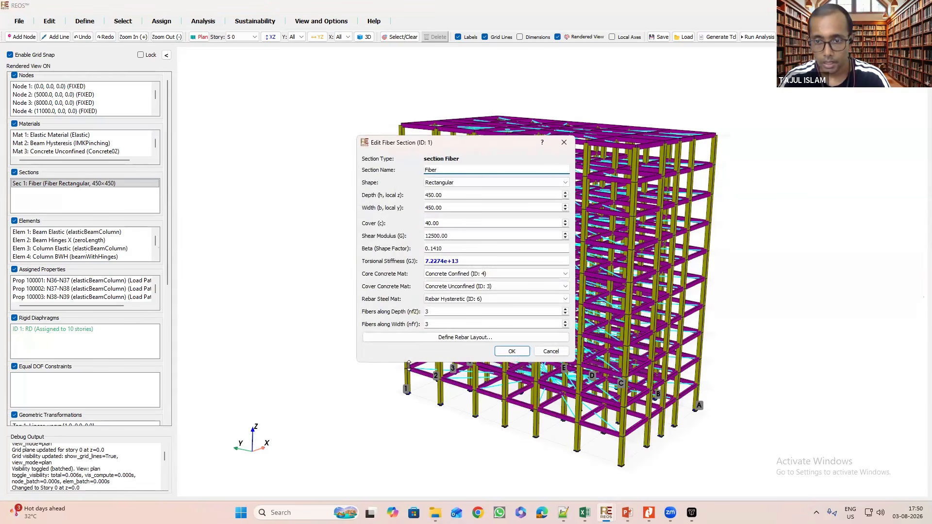
left_click(563, 142)
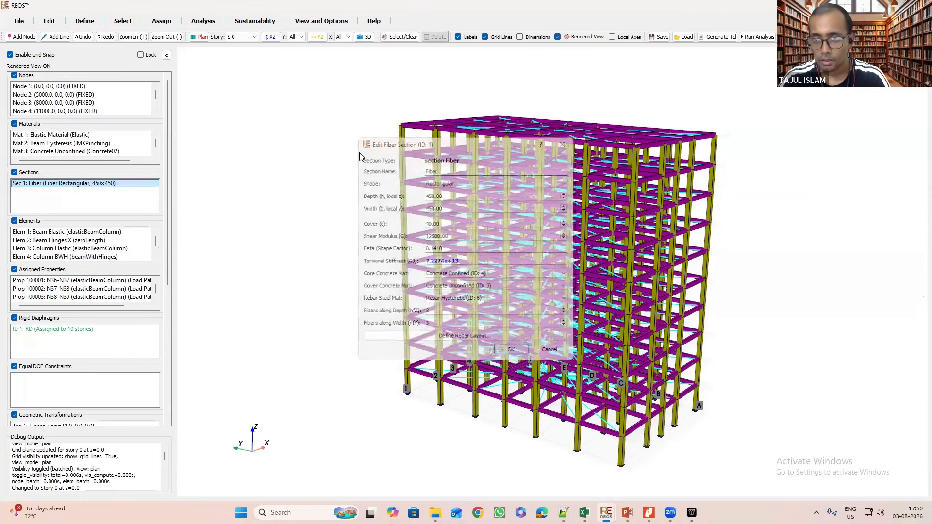
left_click(122, 21)
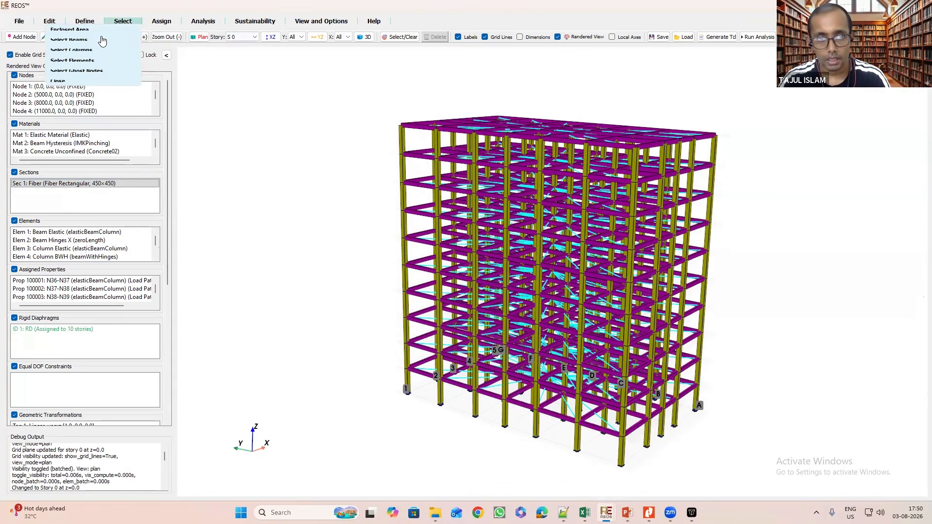
left_click(83, 45)
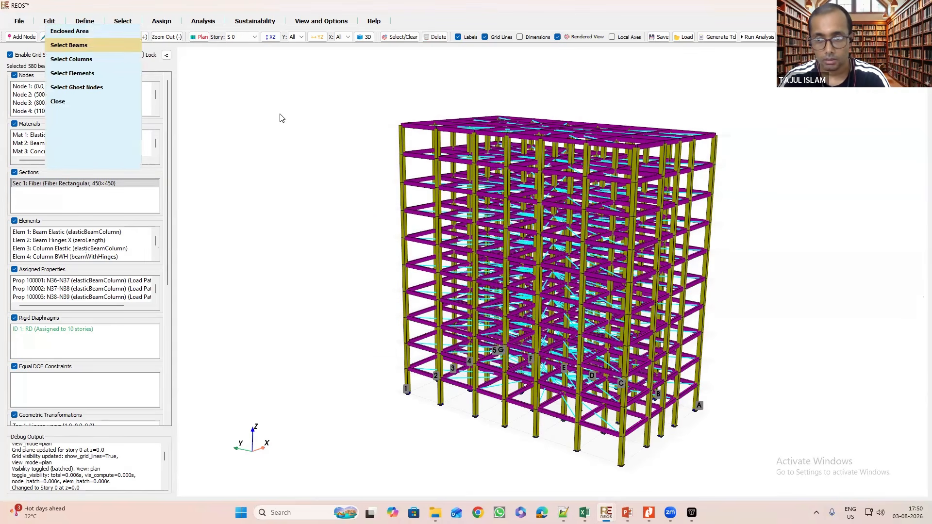
left_click(557, 38)
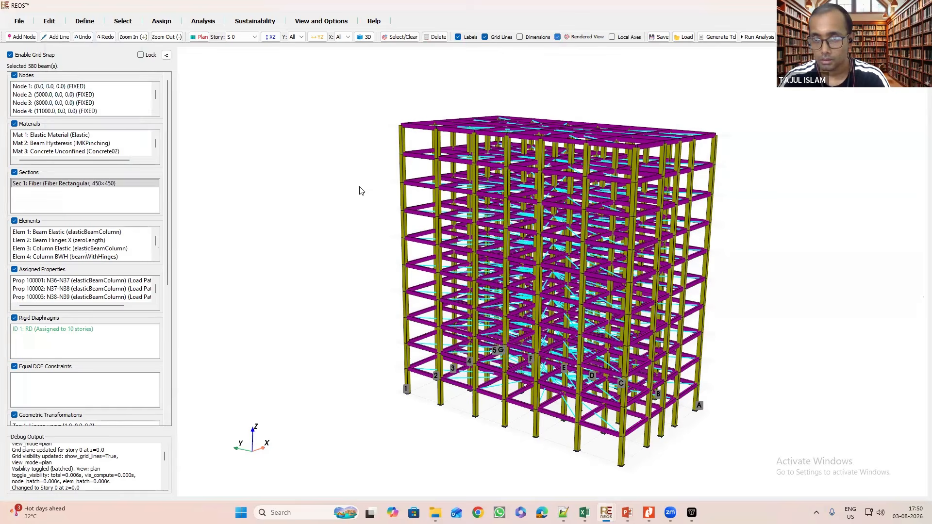
left_click(167, 24)
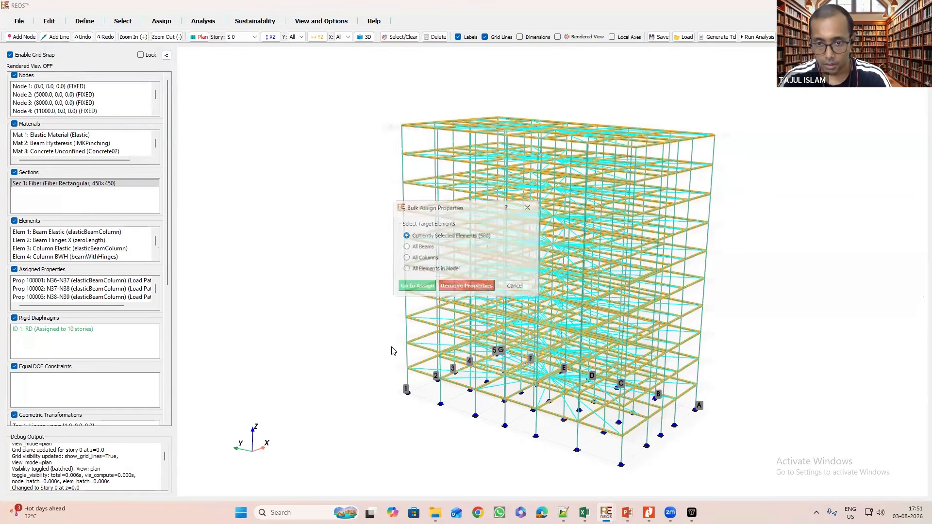
left_click(413, 286)
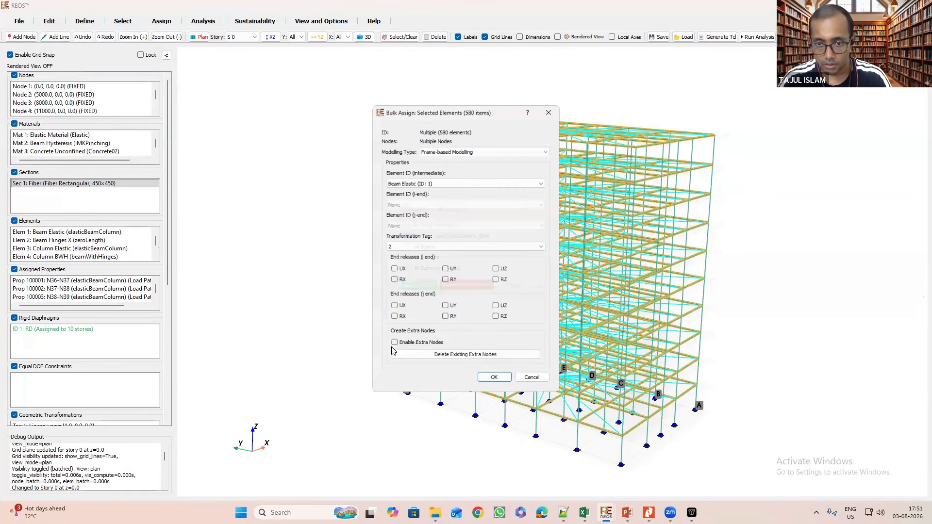
left_click(411, 202)
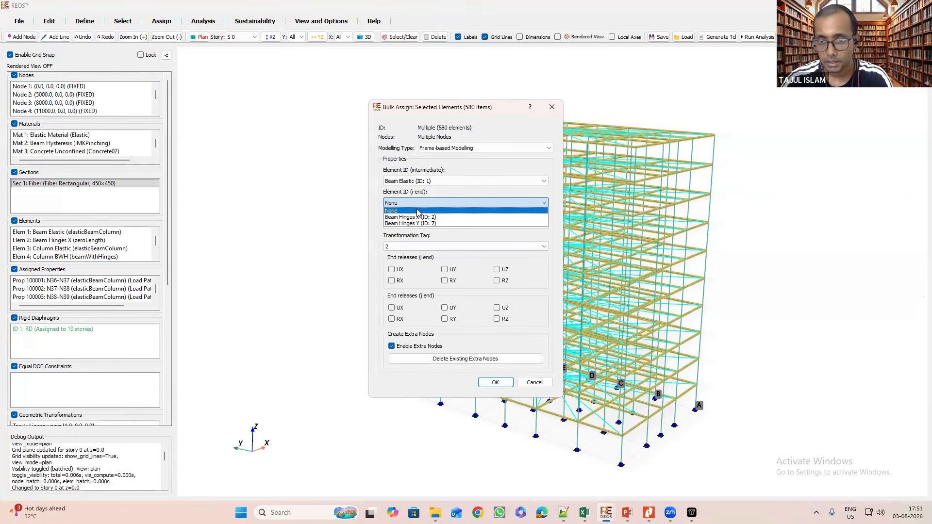
left_click(553, 108)
left_click(553, 108)
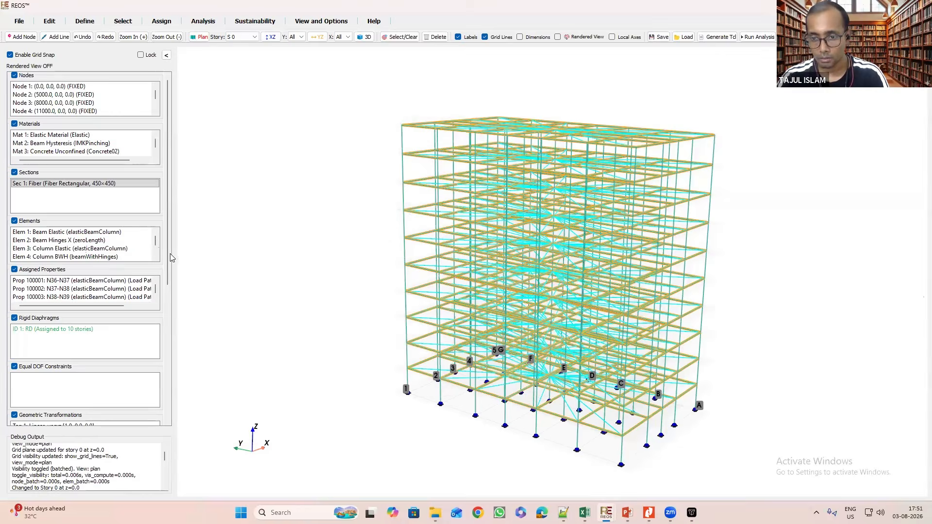
key("Escape")
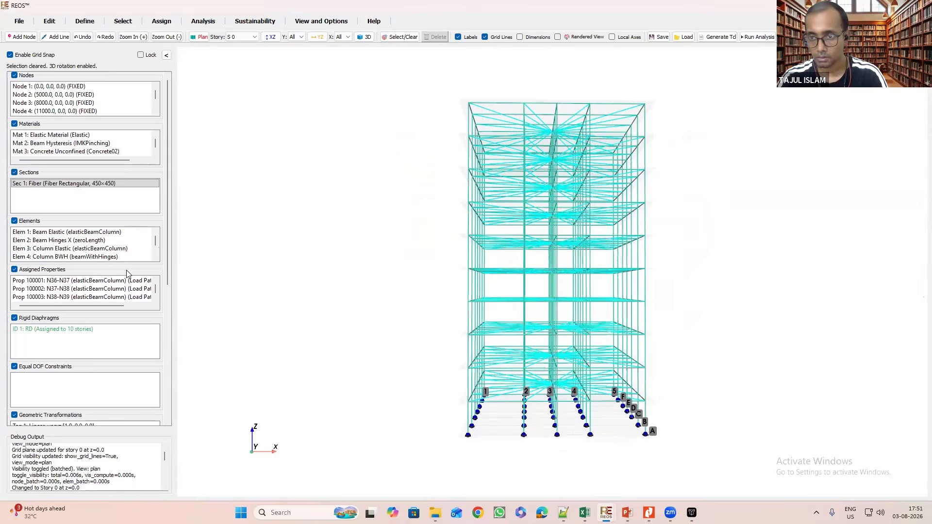
Hide the rigid diaphragm constraint lines in the building view.
left_click(329, 24)
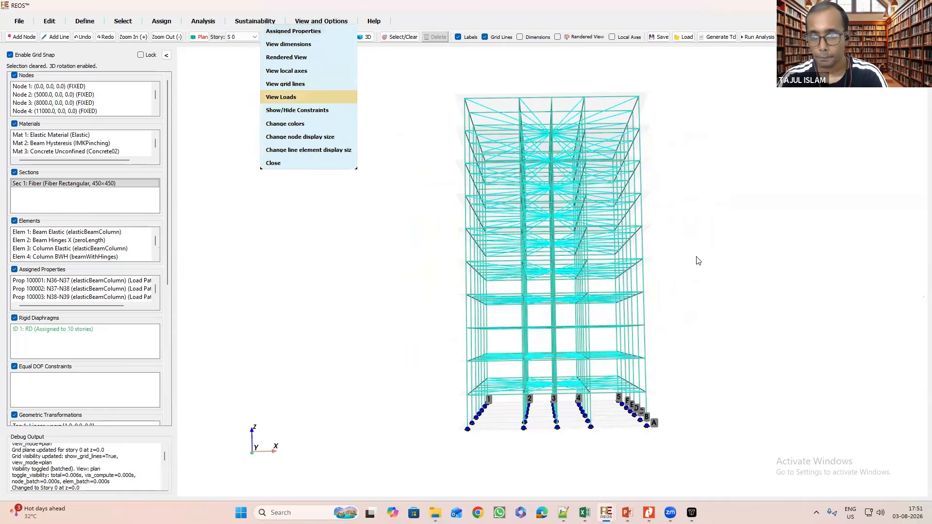
key("Down")
key("Return")
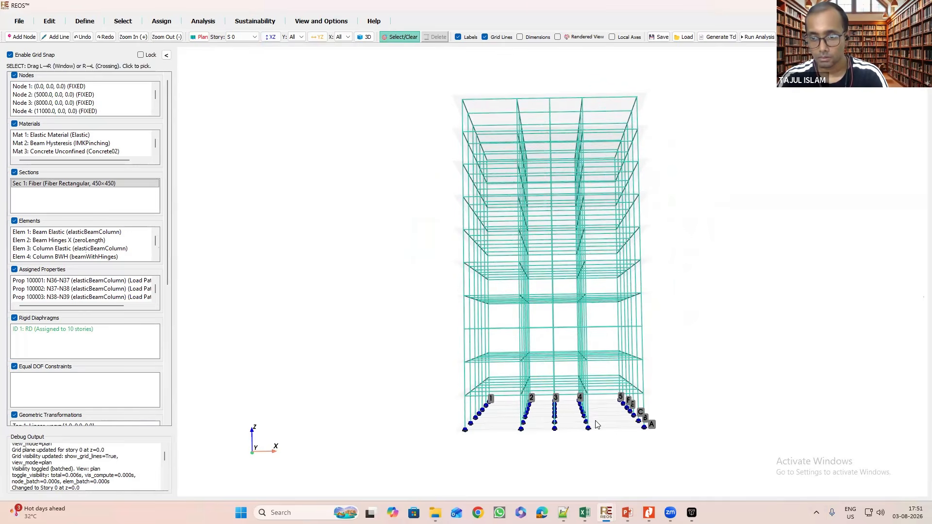
Select all X-direction beams, enable extra nodes, and bulk-assign Beam Hinges X (ID: 2) at both the i-end and j-end.
left_click_drag(598, 425, 589, 148)
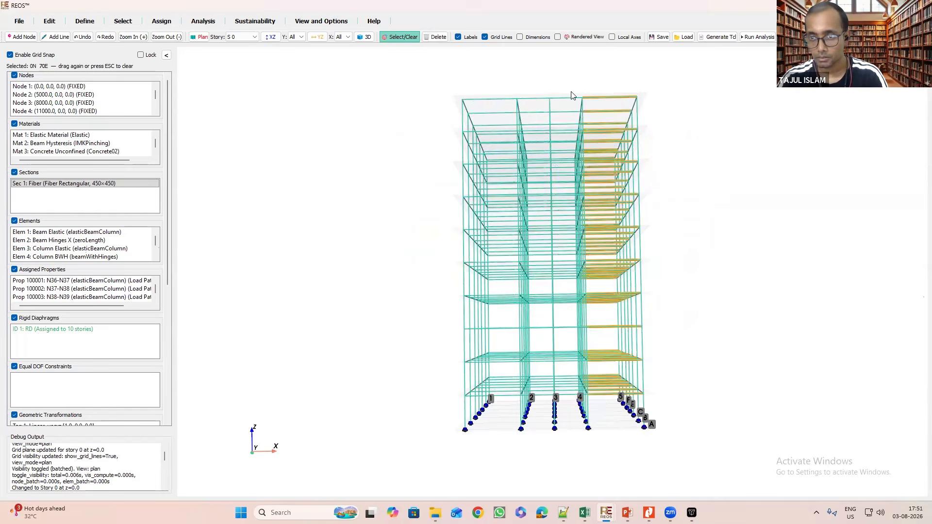
left_click_drag(568, 93, 562, 401)
left_click_drag(540, 91, 538, 418)
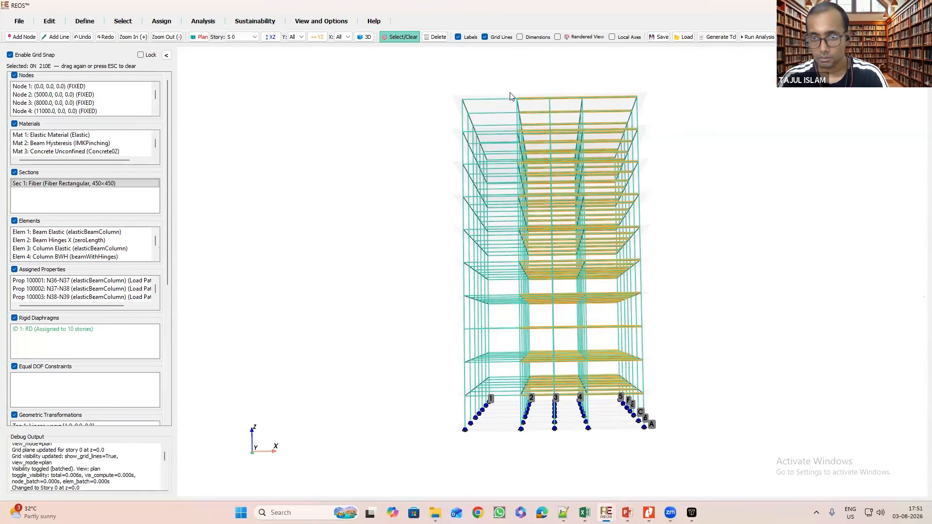
left_click_drag(510, 87, 497, 421)
left_click(161, 21)
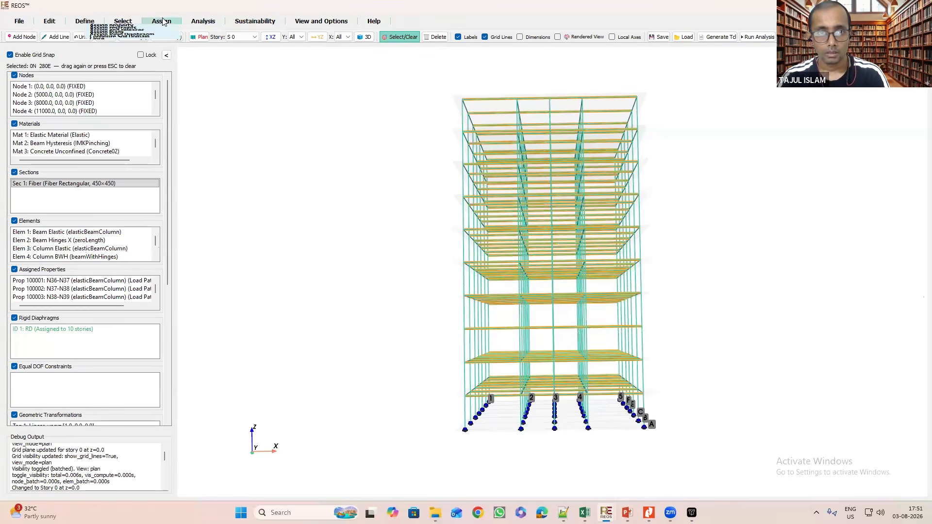
left_click(115, 32)
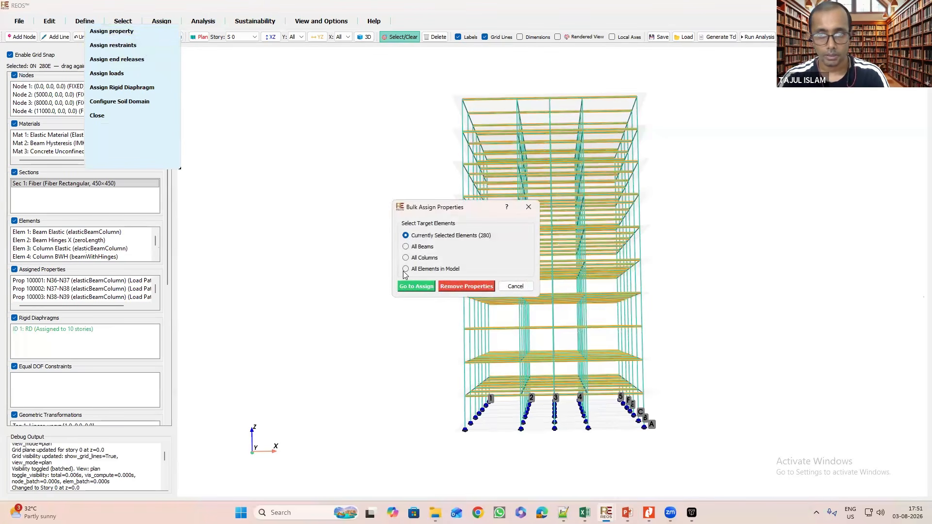
left_click(419, 285)
left_click(420, 346)
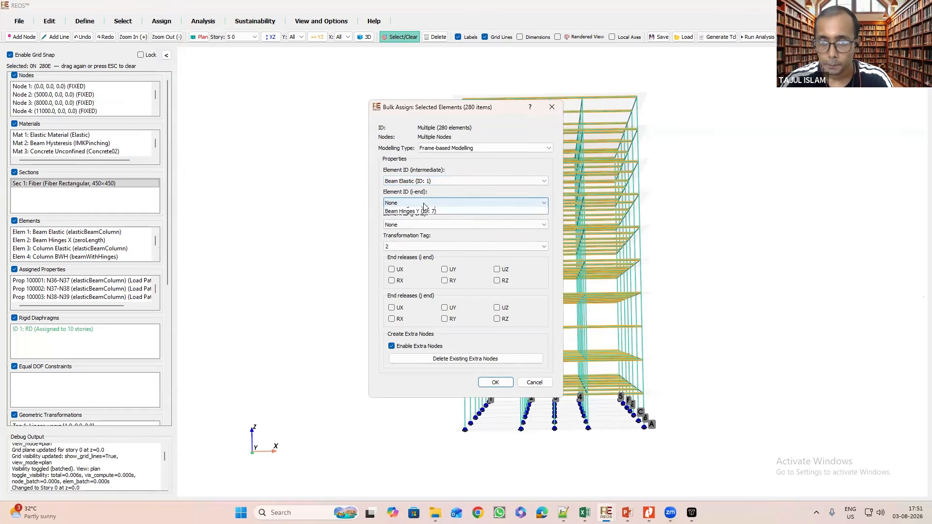
left_click(422, 204)
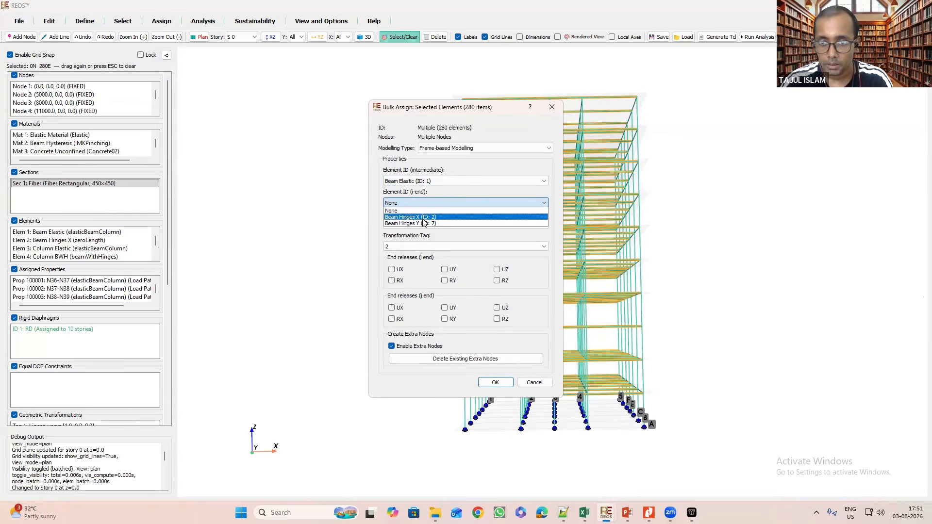
left_click(426, 216)
left_click(427, 225)
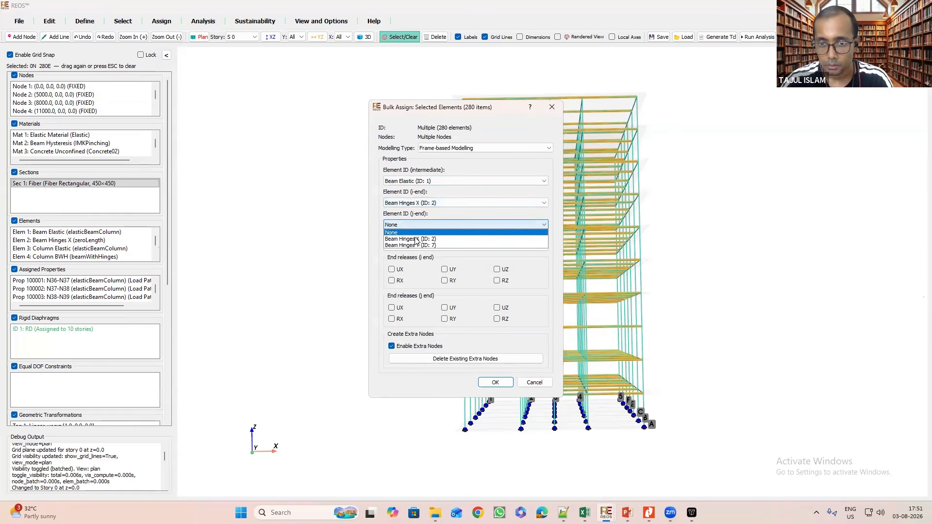
left_click(476, 238)
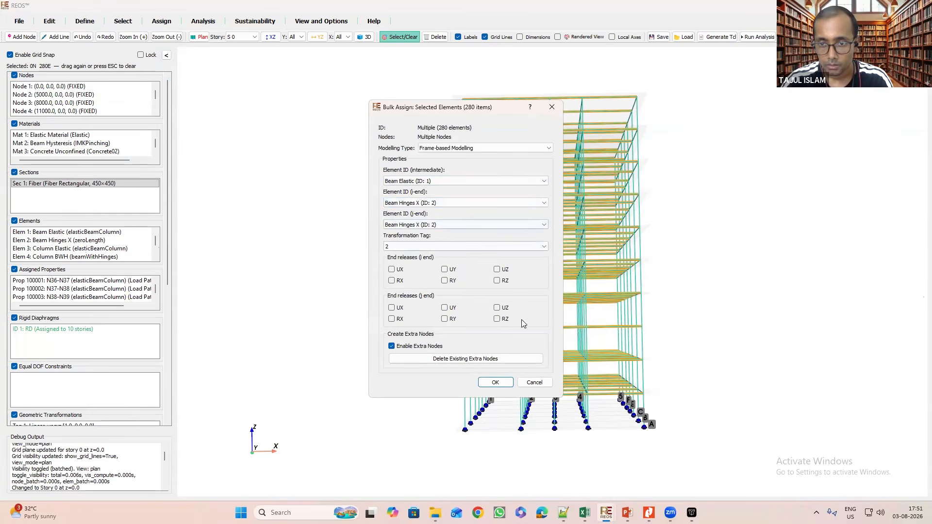
left_click(496, 383)
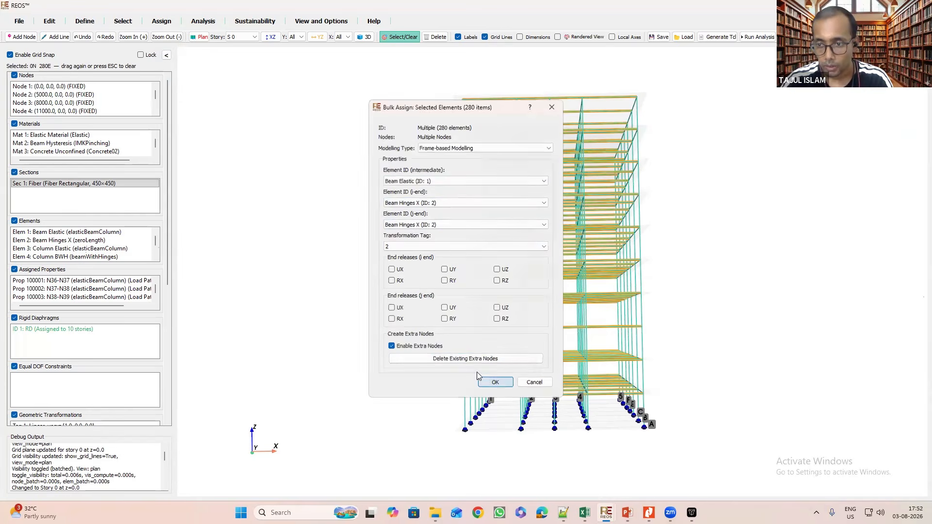
Select all Y-direction beams, enable extra nodes, and bulk-assign Beam Hinges Y (ID: 7) at both the i-end and j-end.
left_click_drag(336, 199, 659, 182)
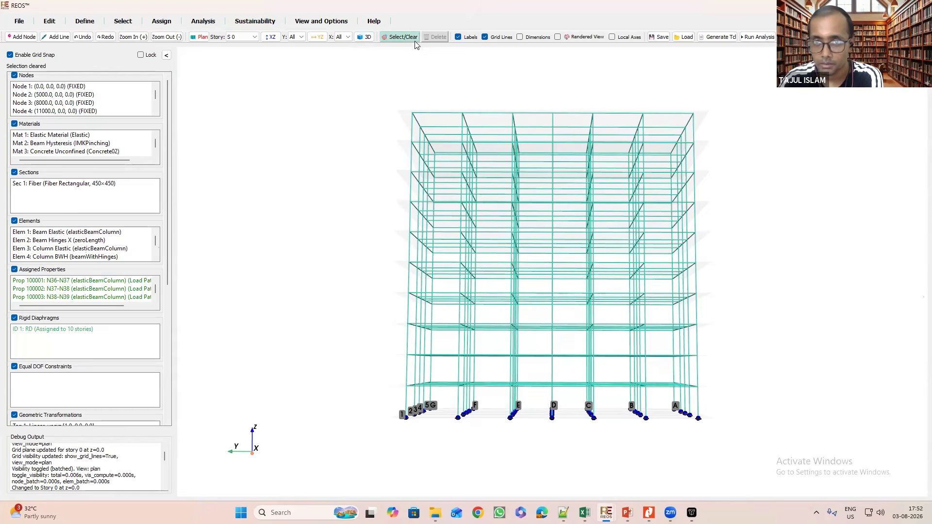
left_click(398, 37)
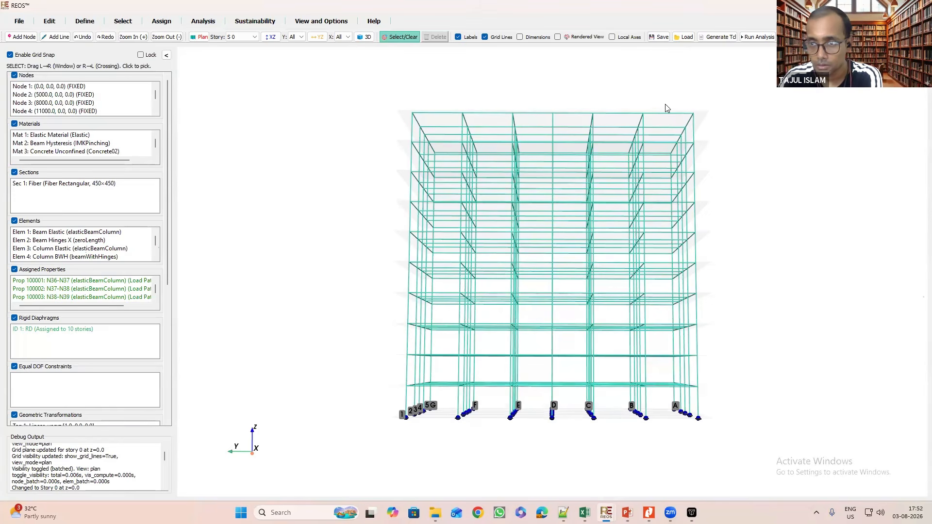
left_click_drag(666, 104, 657, 411)
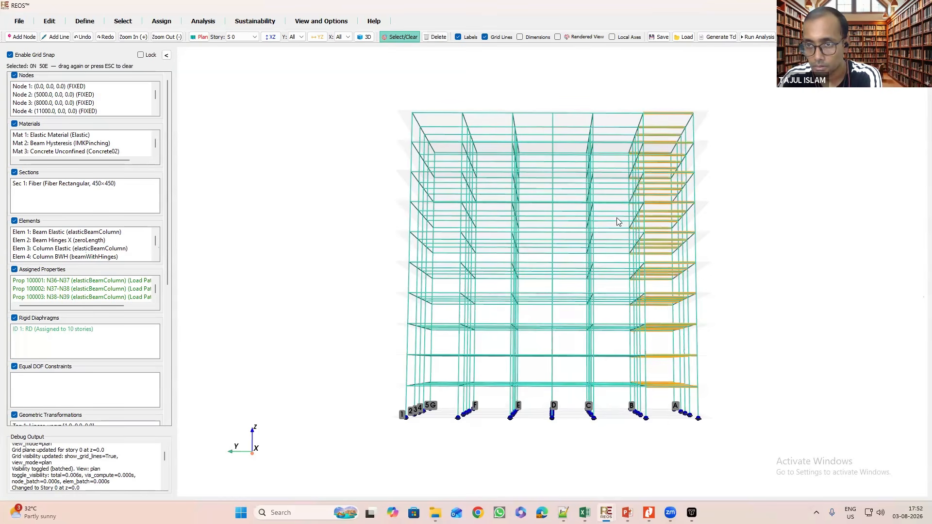
left_click_drag(627, 104, 605, 413)
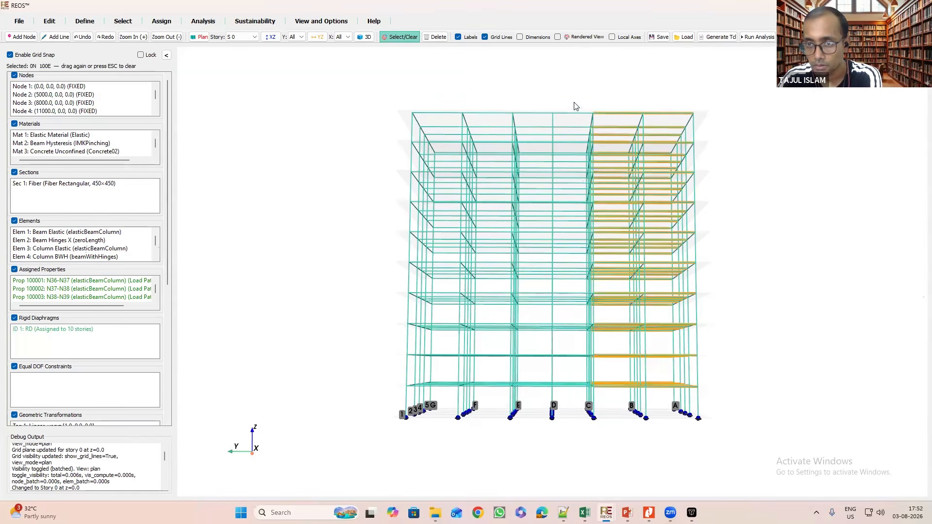
left_click_drag(575, 105, 566, 413)
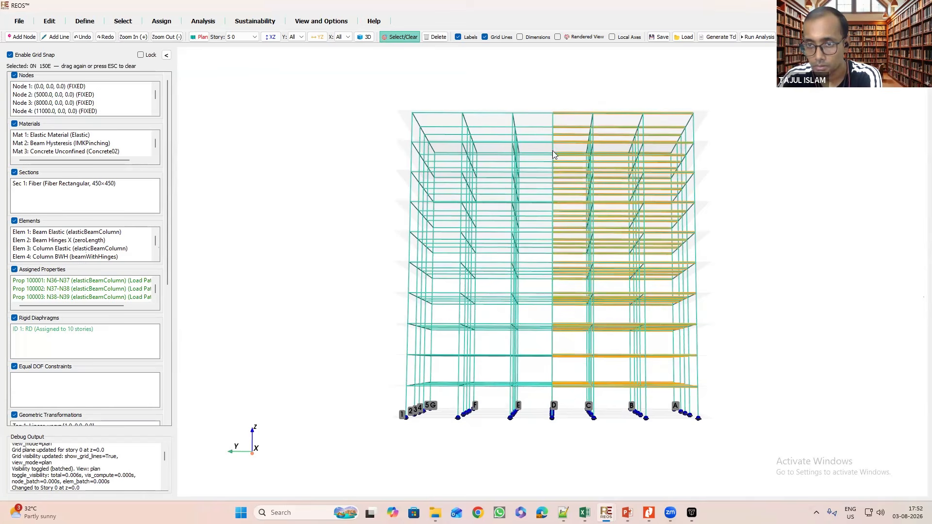
left_click_drag(542, 105, 527, 413)
left_click_drag(495, 369, 467, 195)
left_click_drag(454, 106, 443, 396)
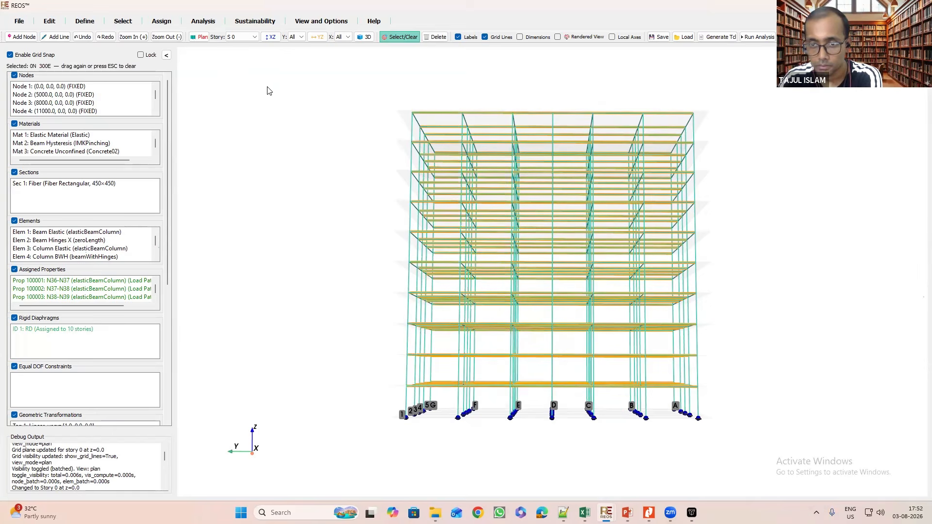
left_click(161, 22)
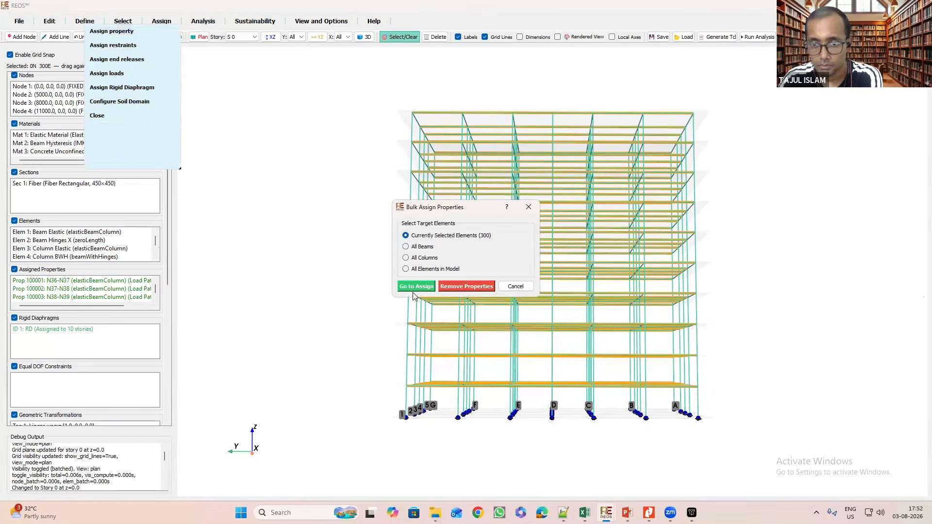
left_click(412, 290)
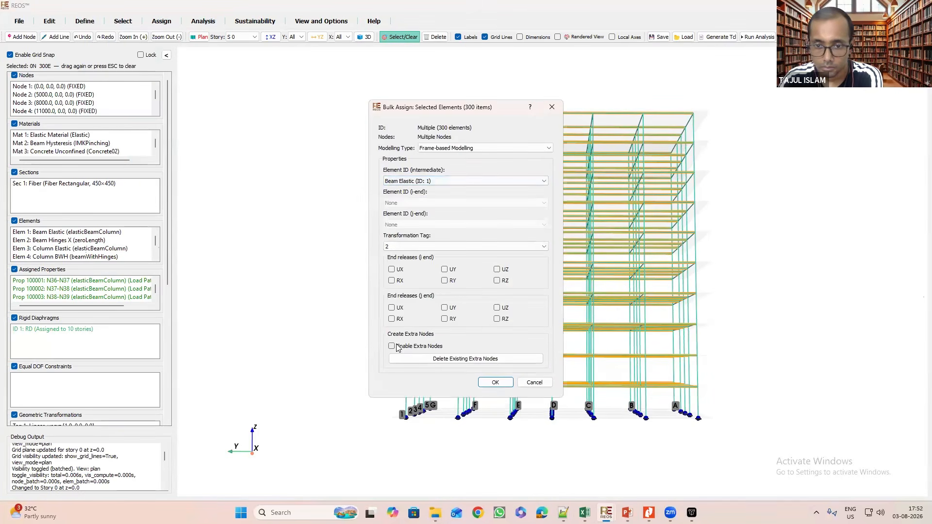
left_click(406, 348)
left_click(416, 203)
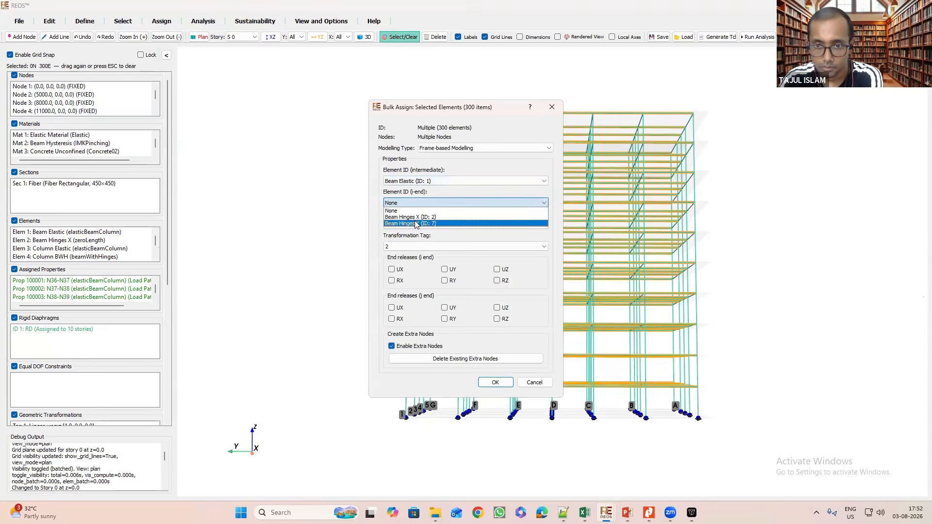
left_click(416, 223)
left_click(417, 224)
left_click(410, 245)
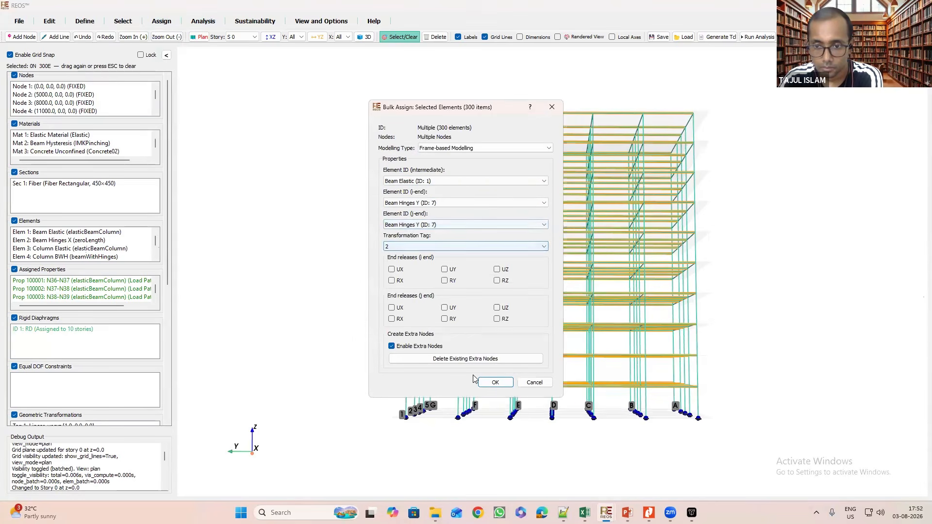
left_click(496, 383)
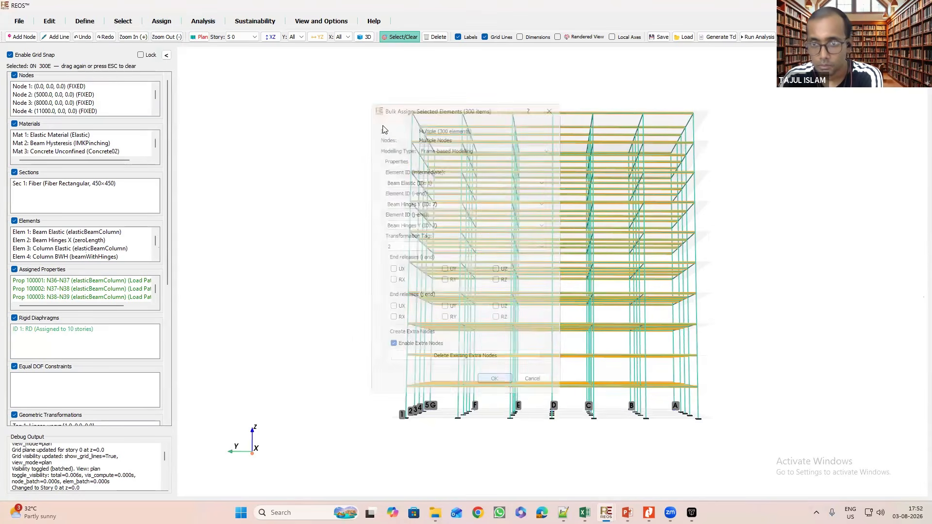
Return to the 3D view with the selection cleared and set the node display size to 20.
left_click(366, 38)
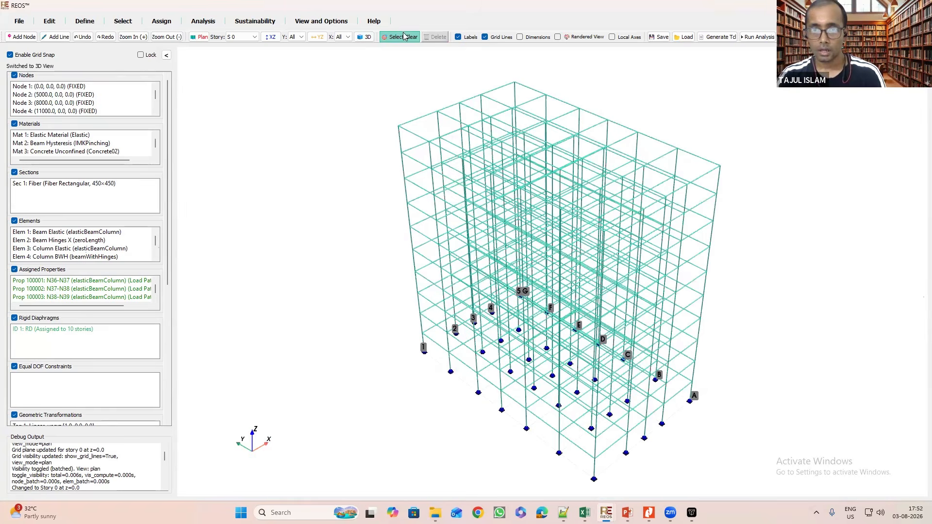
left_click(403, 39)
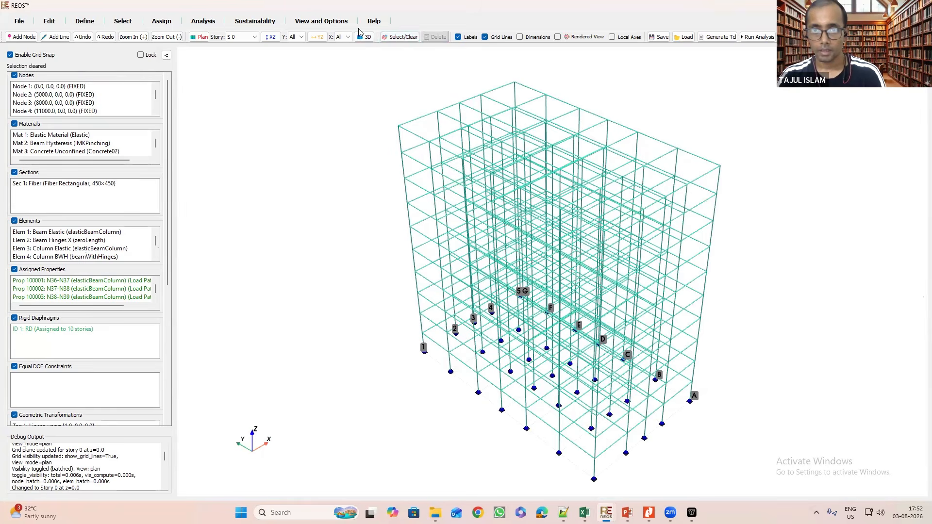
left_click(321, 21)
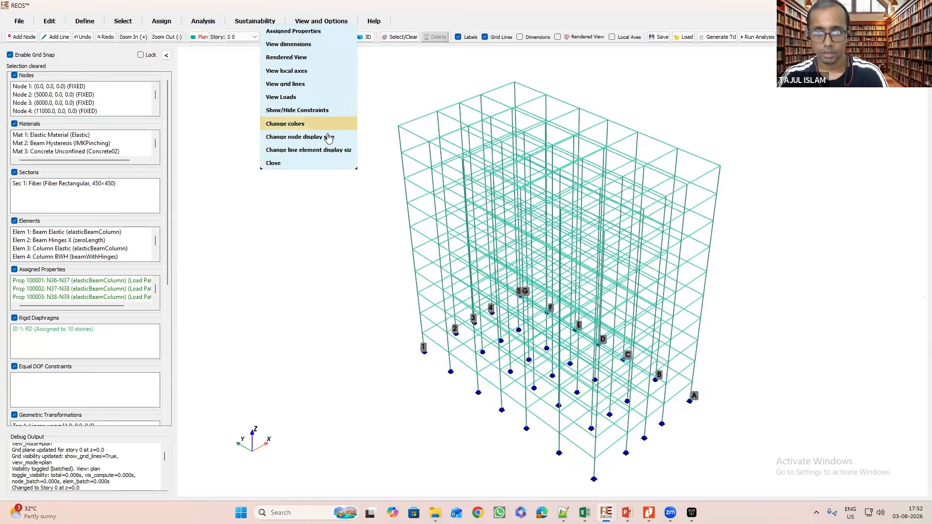
key("Return")
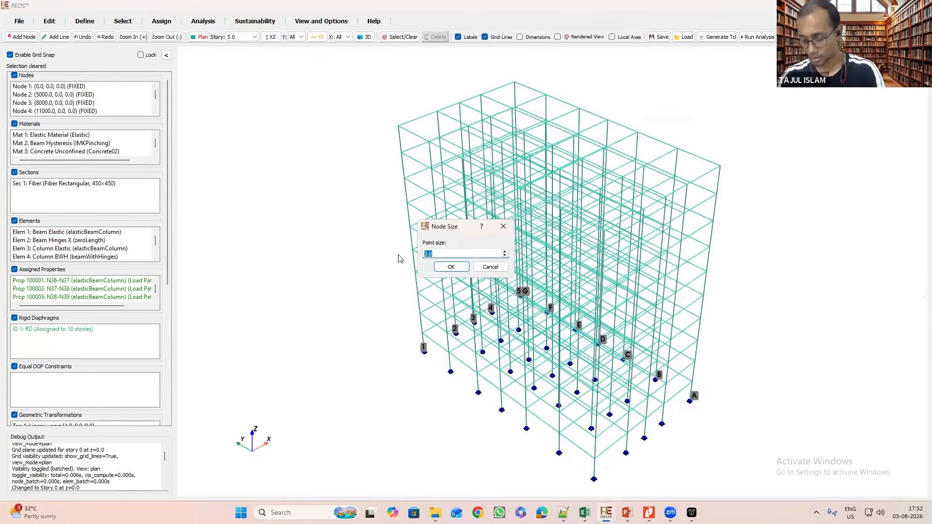
type("20")
left_click(451, 266)
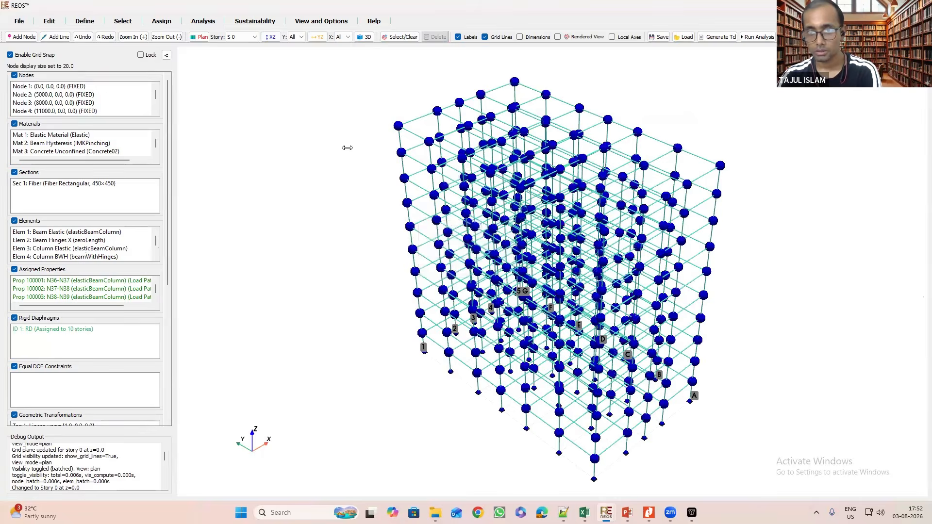
Inspect the connectivity of the roof corner node at grid 1, checking which hinge link belongs to each of its hinge nodes.
left_click(397, 126)
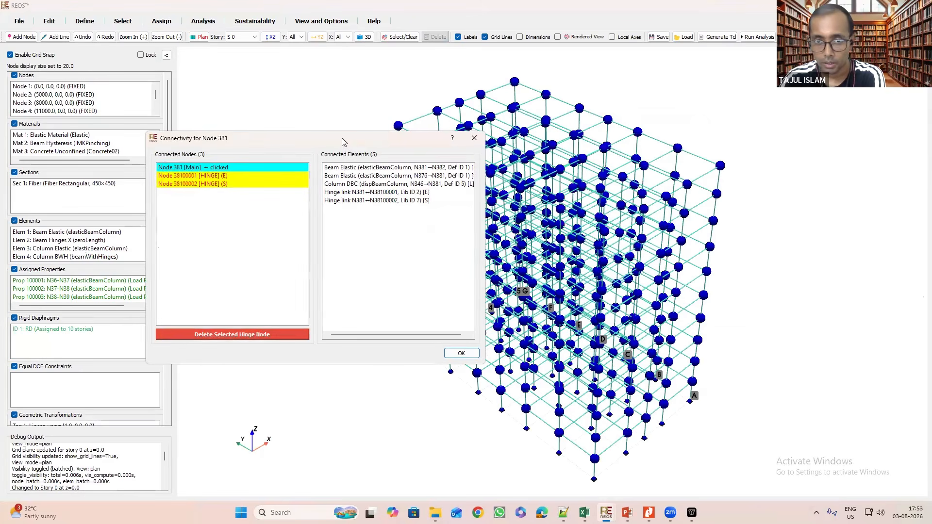
left_click_drag(340, 141, 224, 99)
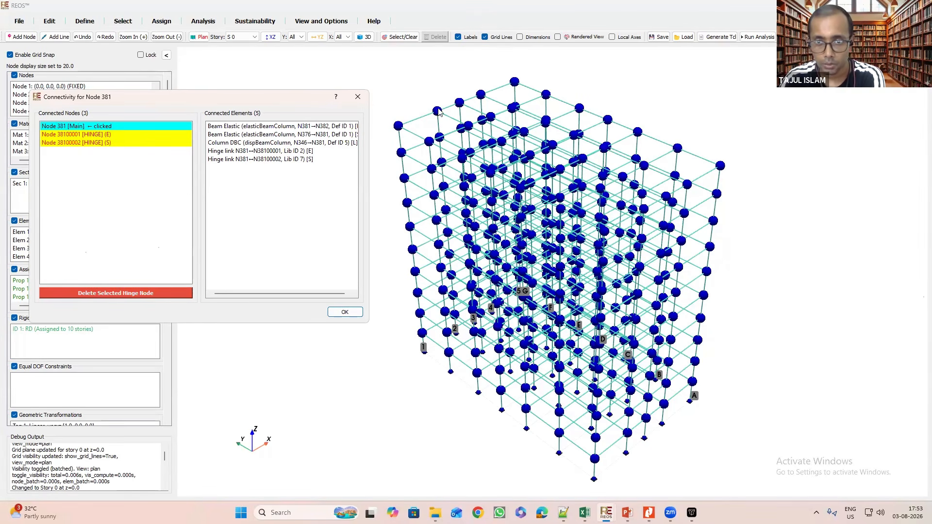
left_click(109, 134)
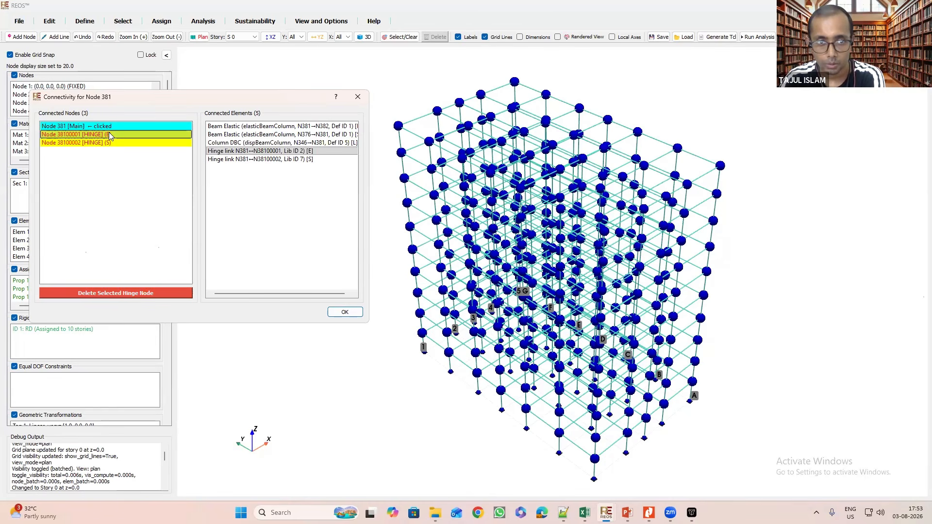
left_click(101, 143)
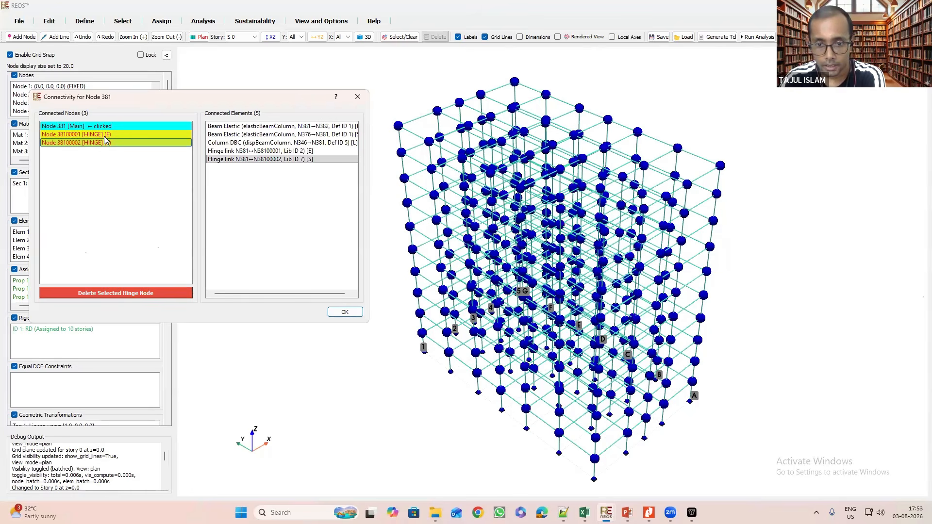
left_click(121, 134)
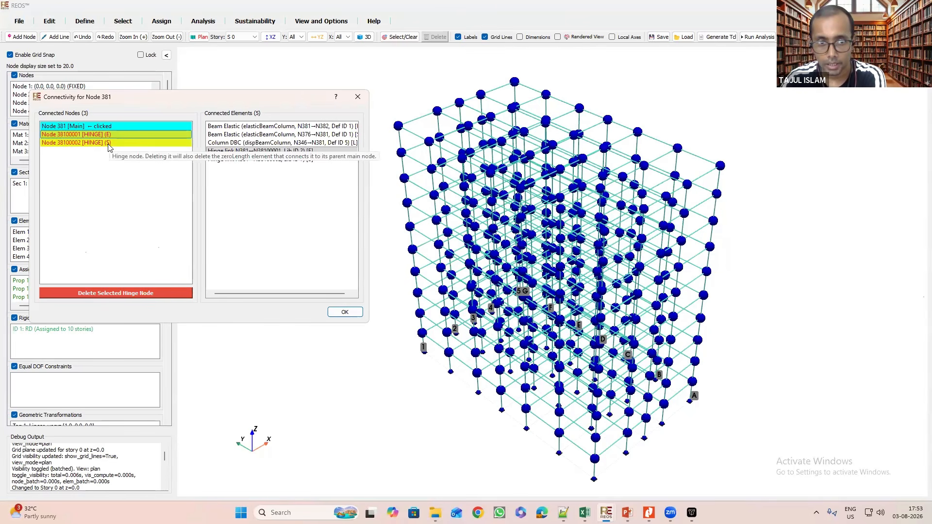
left_click(109, 145)
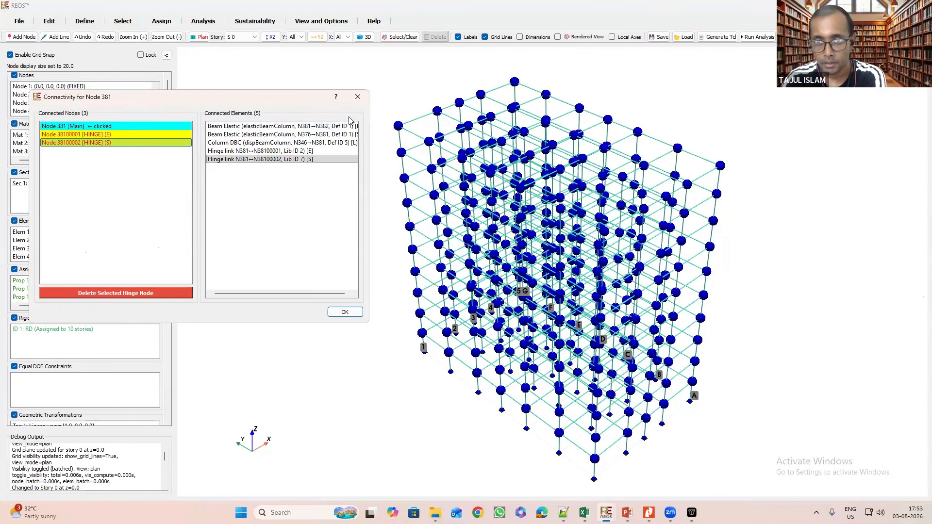
left_click(358, 97)
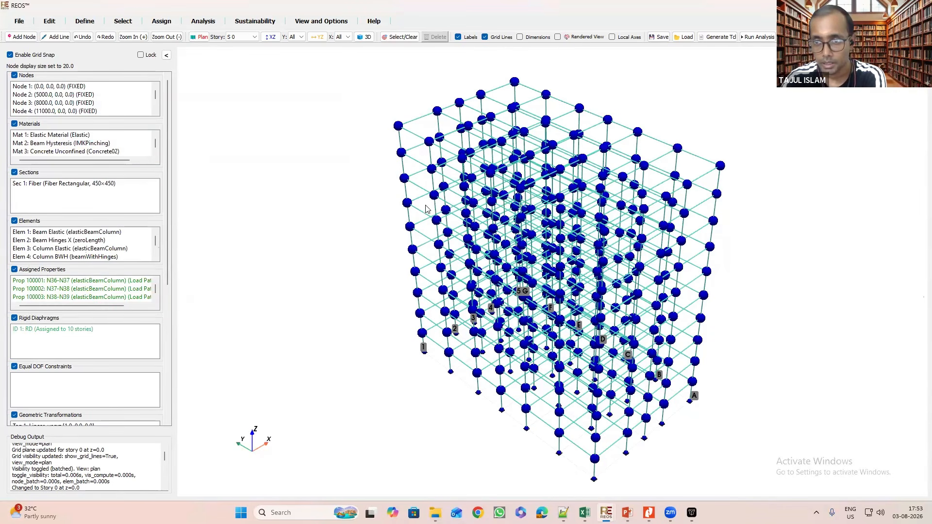
left_click_drag(437, 243, 554, 222)
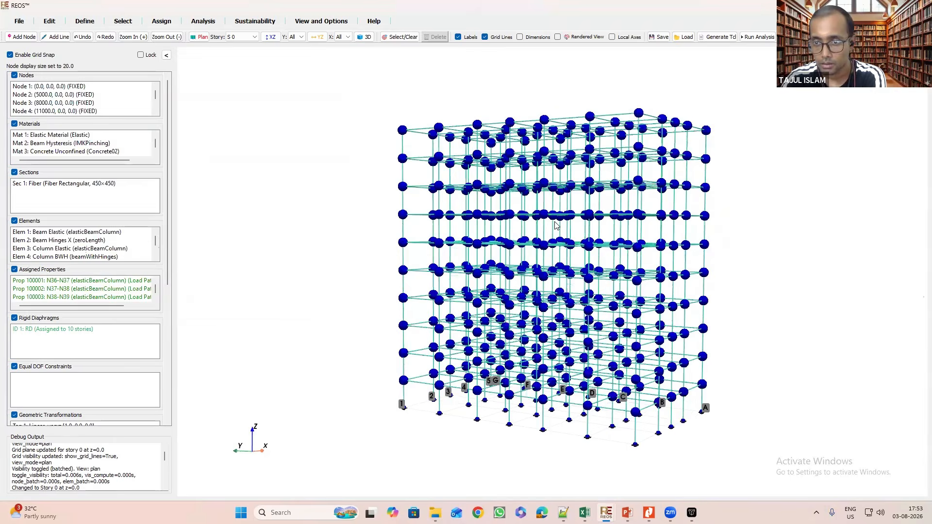
Inspect the connectivity of an interior beam-column joint node, checking which hinge link belongs to each of its W, E, S and N hinge nodes.
scroll(309, 143, "up", 3)
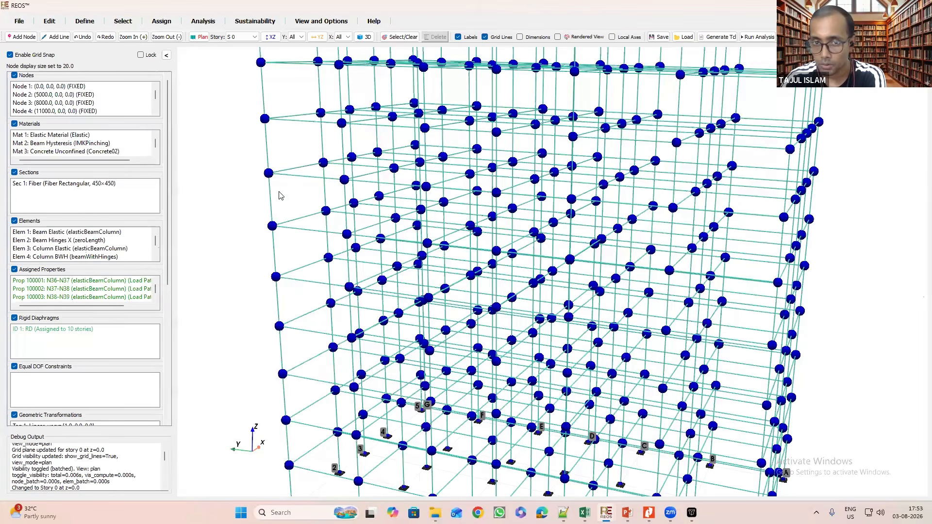
left_click_drag(276, 217, 275, 217)
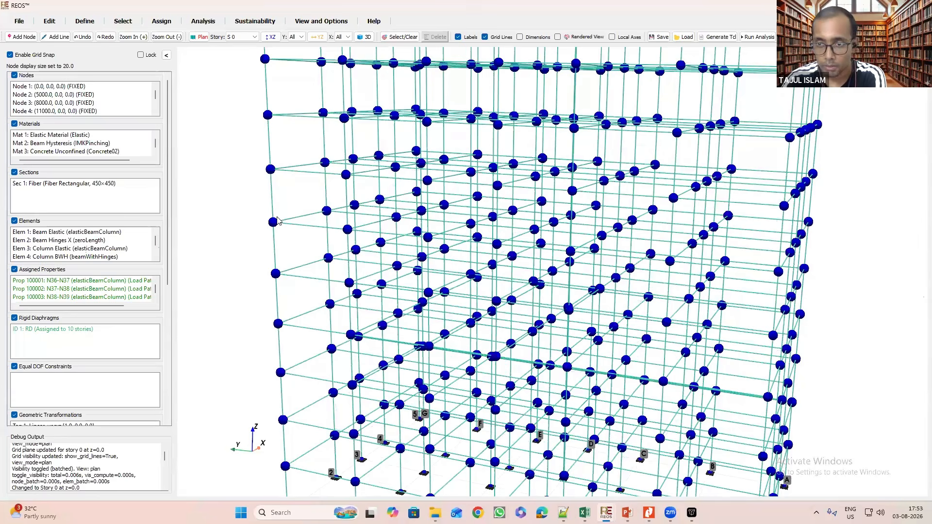
left_click(579, 280)
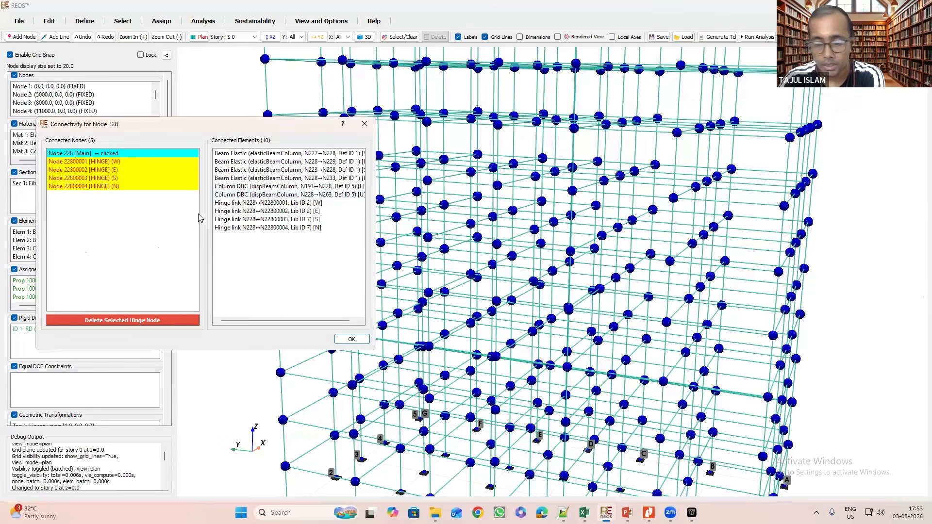
left_click(128, 163)
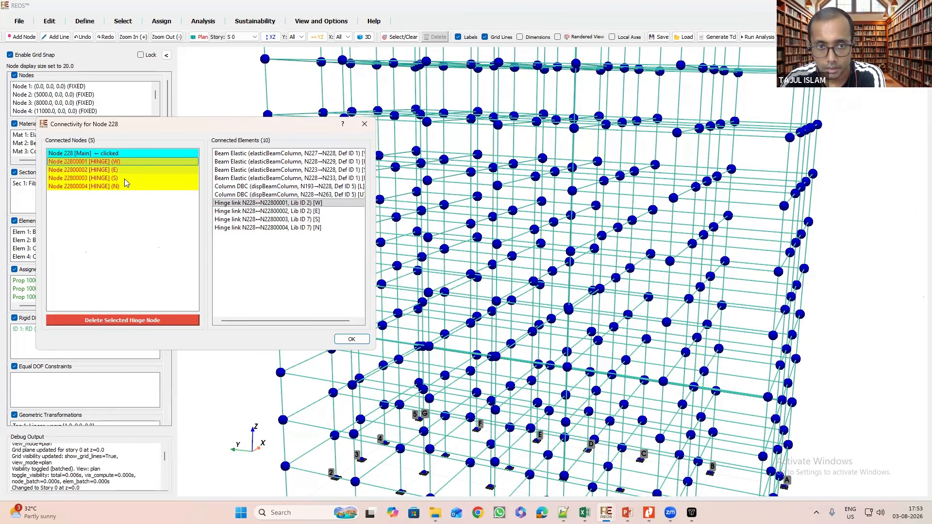
left_click(122, 169)
left_click(119, 178)
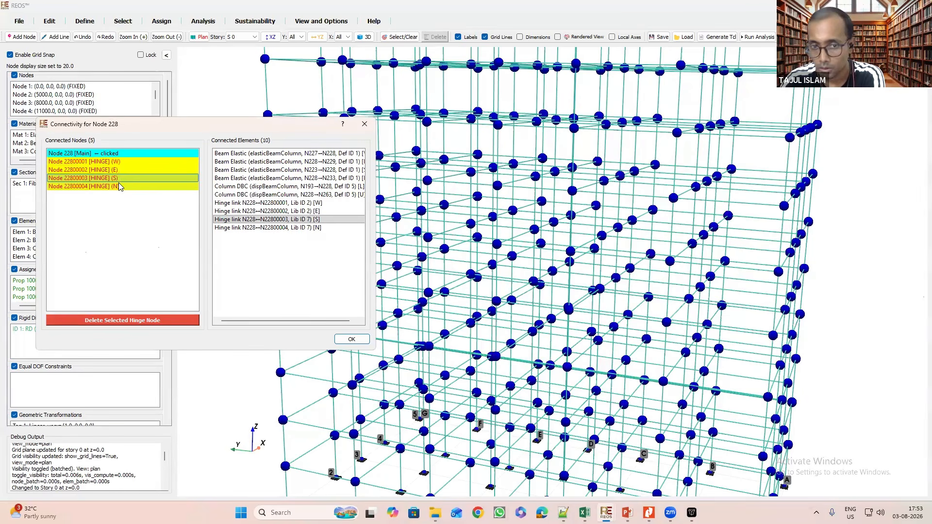
key("Down")
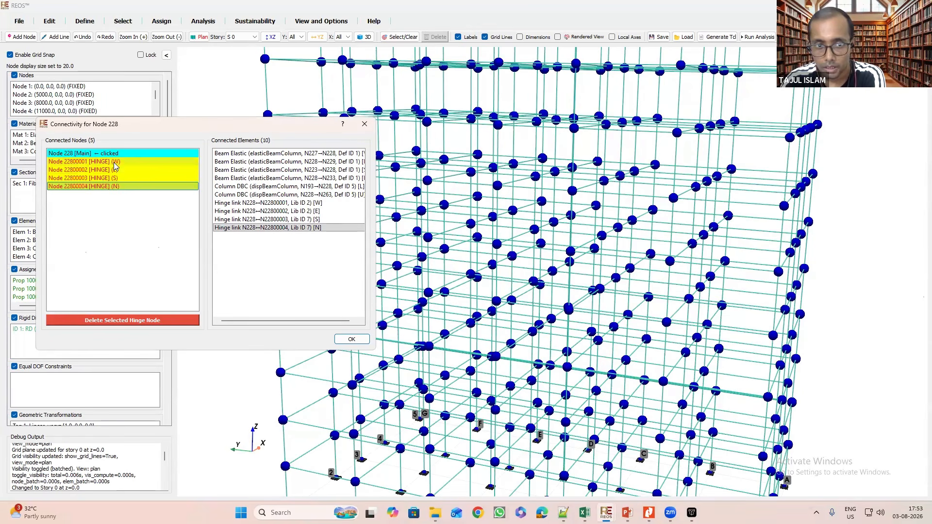
left_click(117, 169)
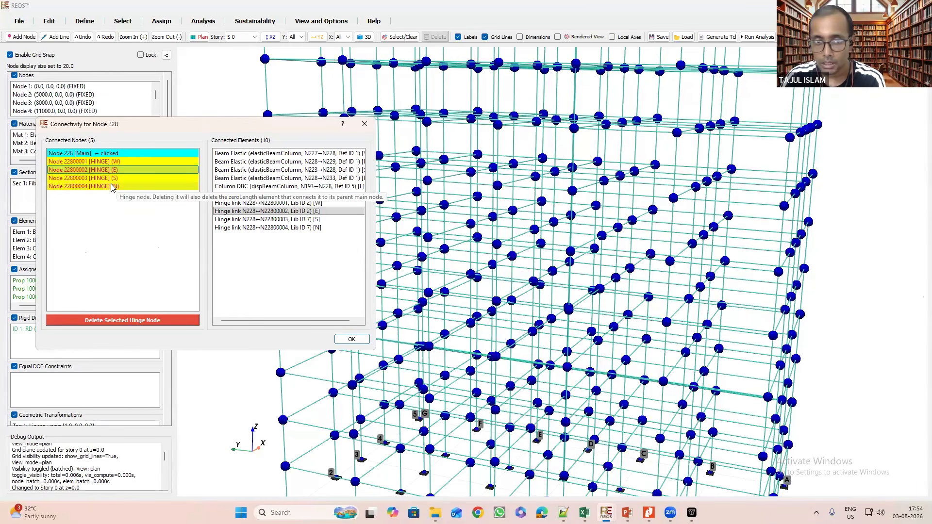
left_click(116, 187)
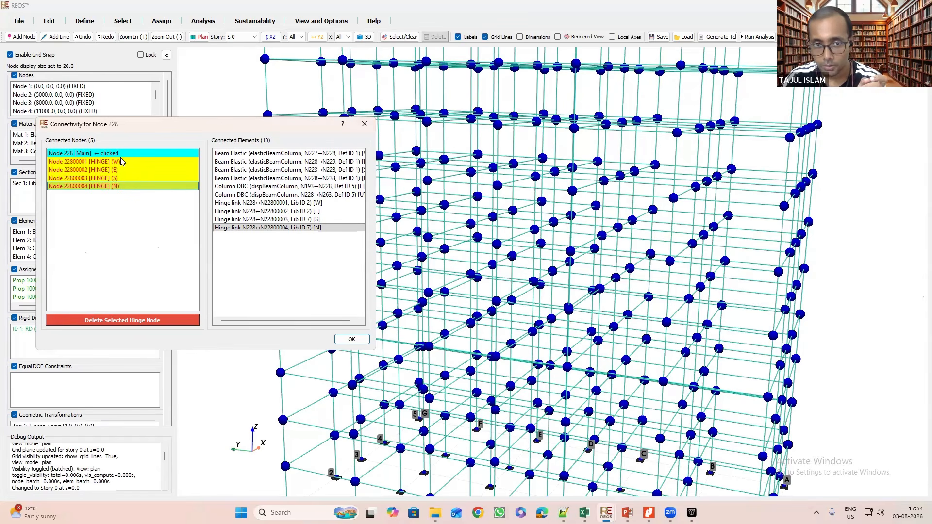
left_click(101, 170)
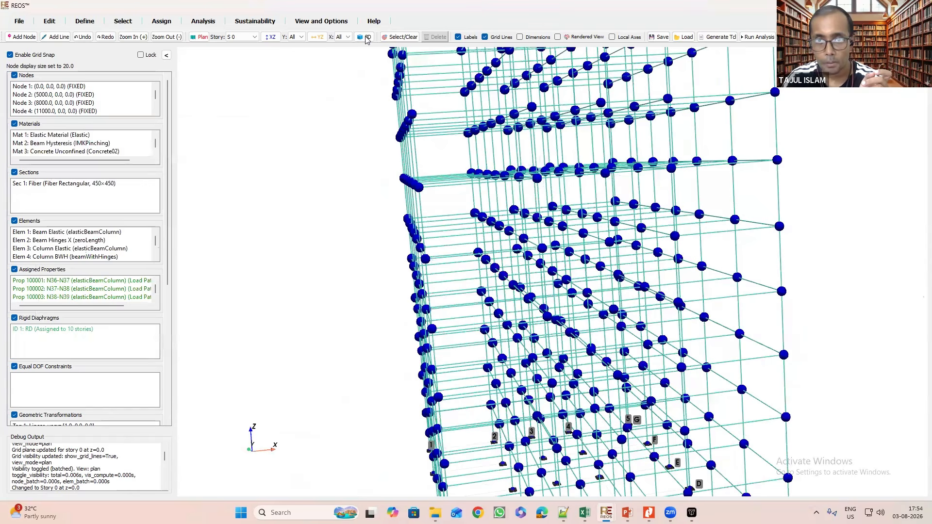
Return to the full 3D view, find all ghost nodes in the model, and clear the resulting selection.
left_click(367, 37)
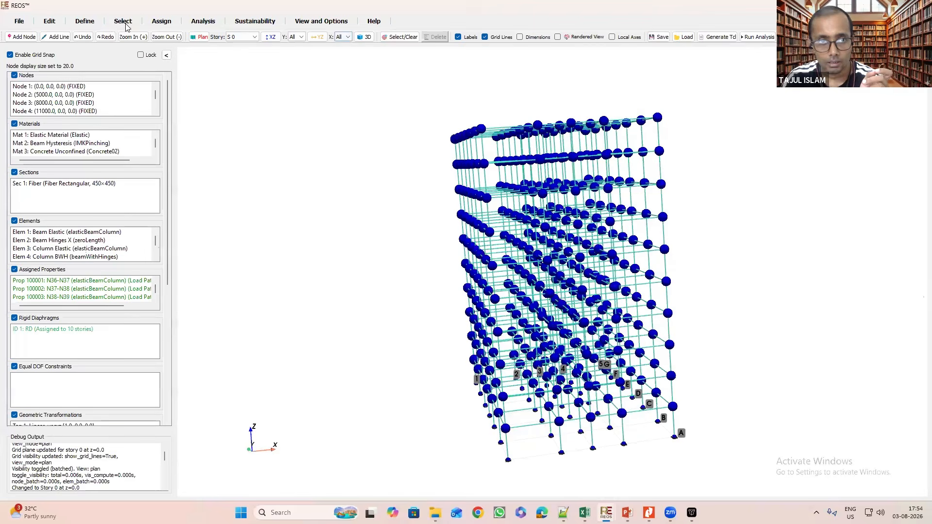
left_click(122, 20)
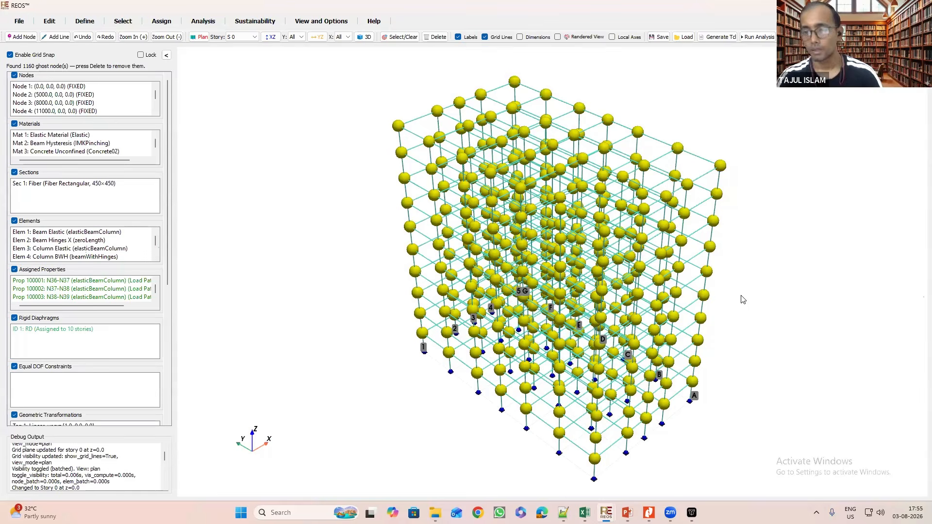
key("Delete")
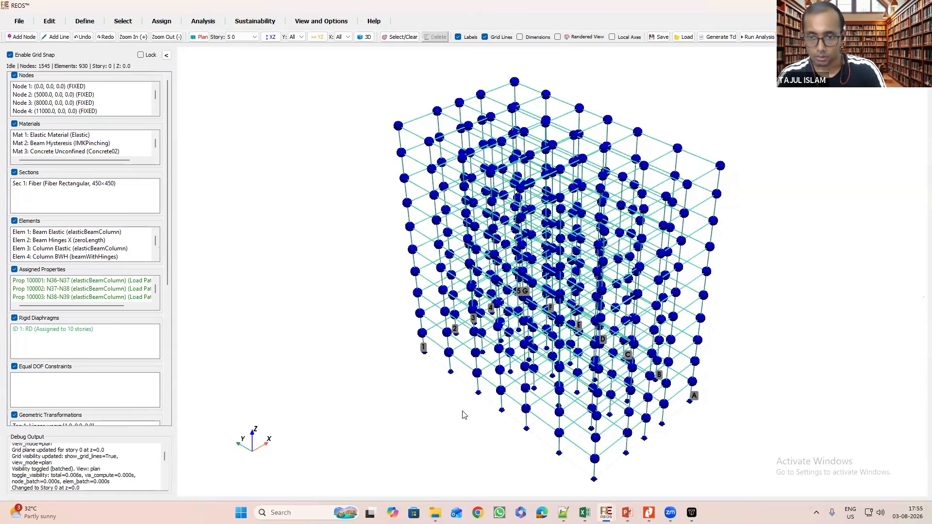
left_click_drag(436, 396, 456, 327)
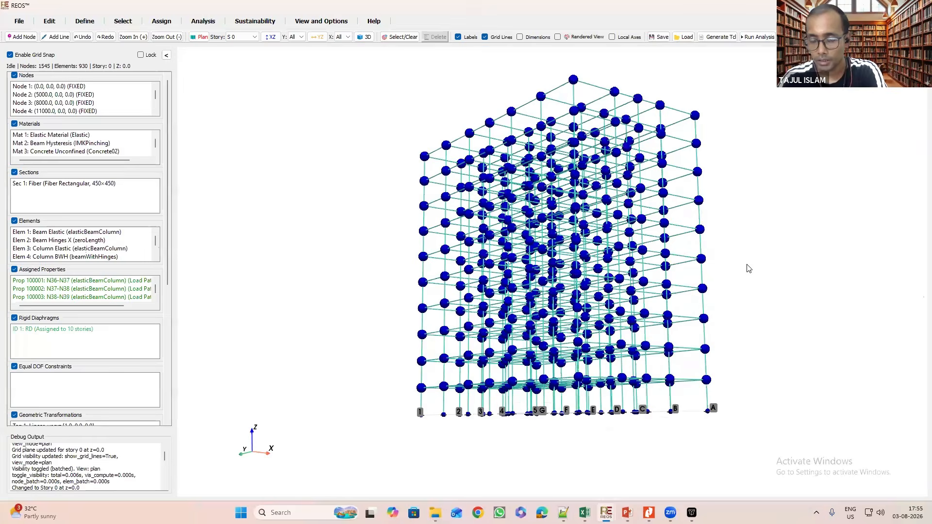
left_click_drag(748, 267, 750, 225)
left_click_drag(535, 262, 536, 263)
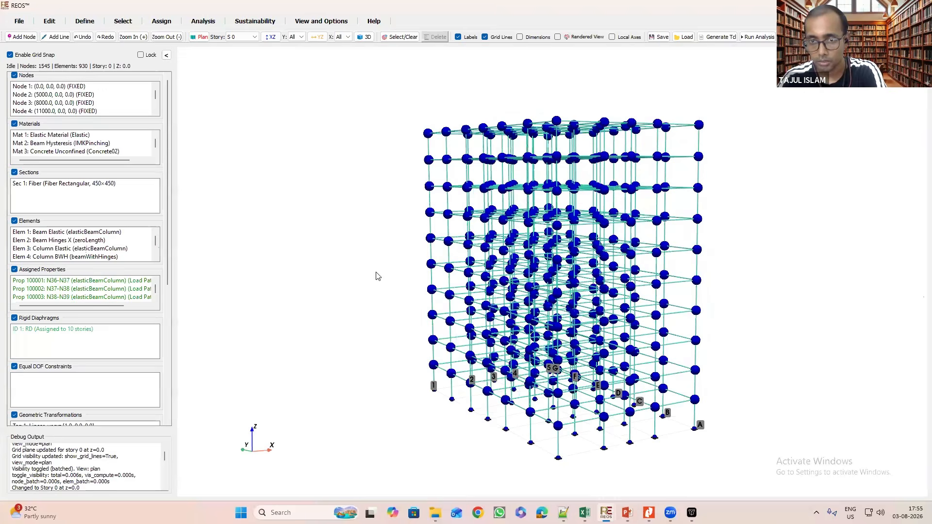
left_click_drag(376, 273, 357, 231)
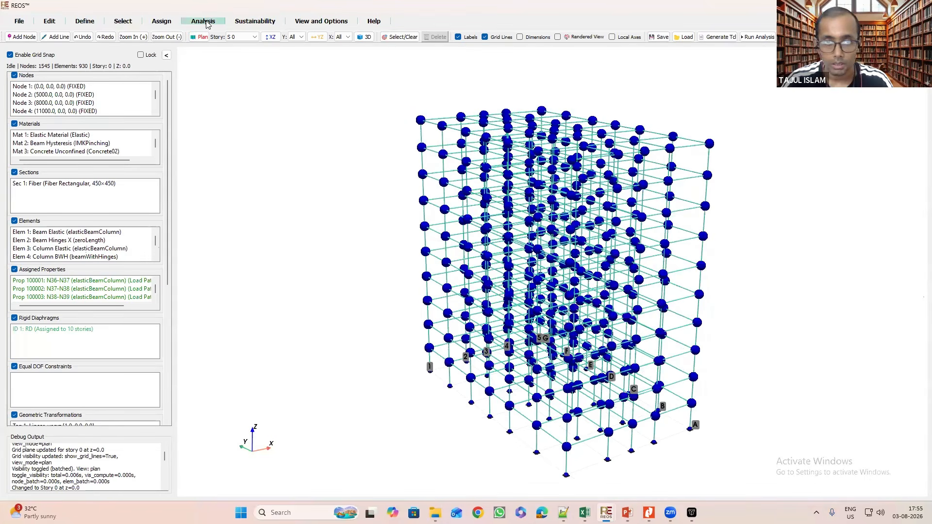
left_click(207, 24)
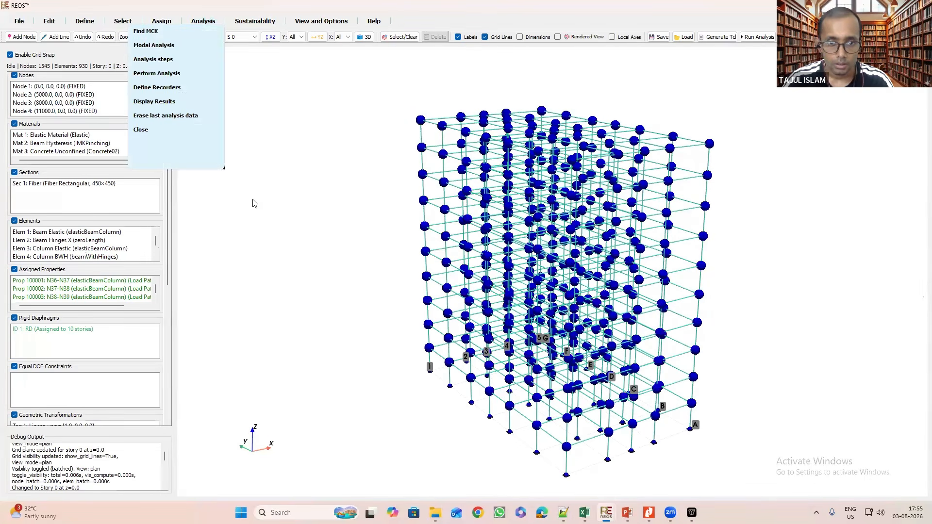
left_click(259, 193)
Review the settings of the UniformExcitation pattern and of its Path time series, ID 3.
scroll(76, 353, "down", 3)
scroll(75, 353, "down", 2)
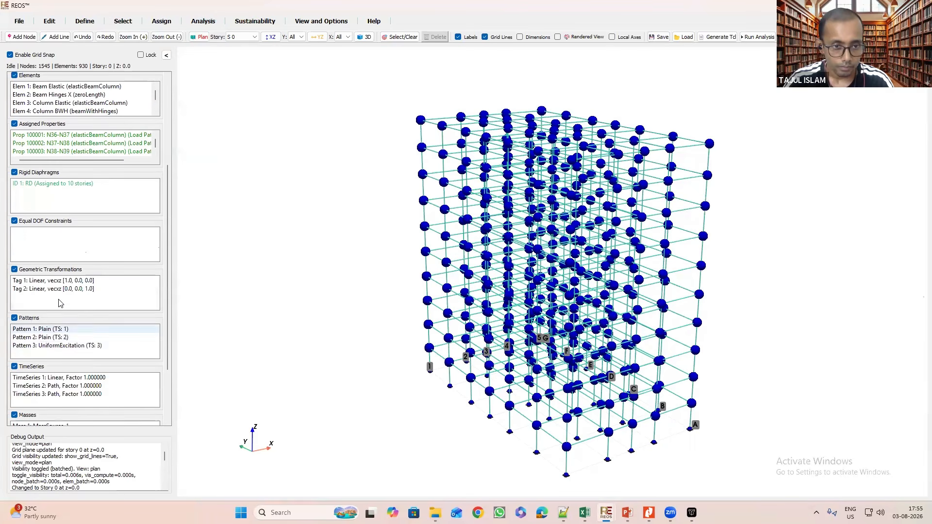
scroll(61, 303, "down", 2)
left_click(80, 287)
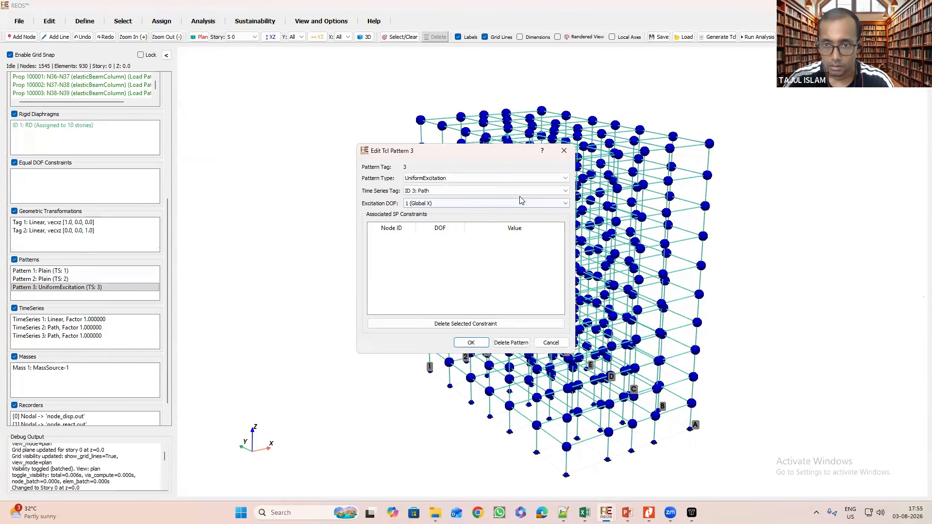
left_click(418, 191)
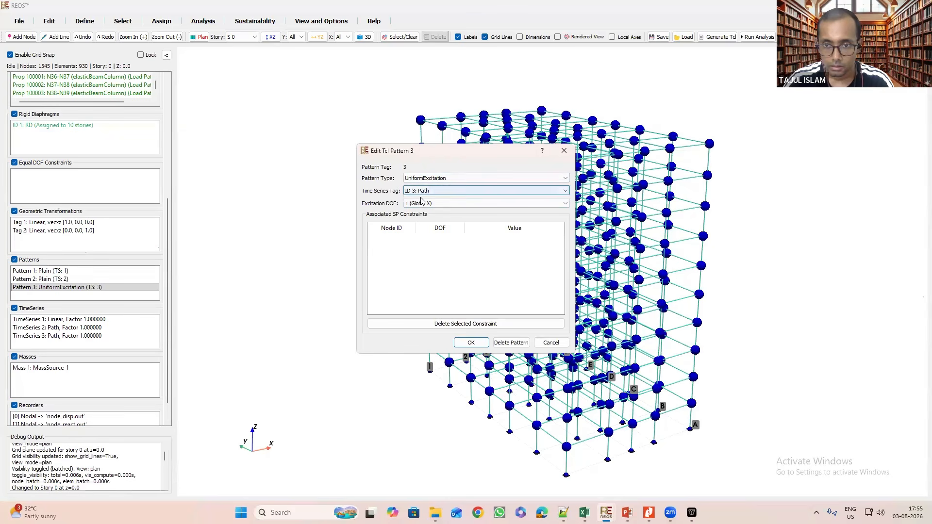
left_click(563, 151)
double_click(68, 337)
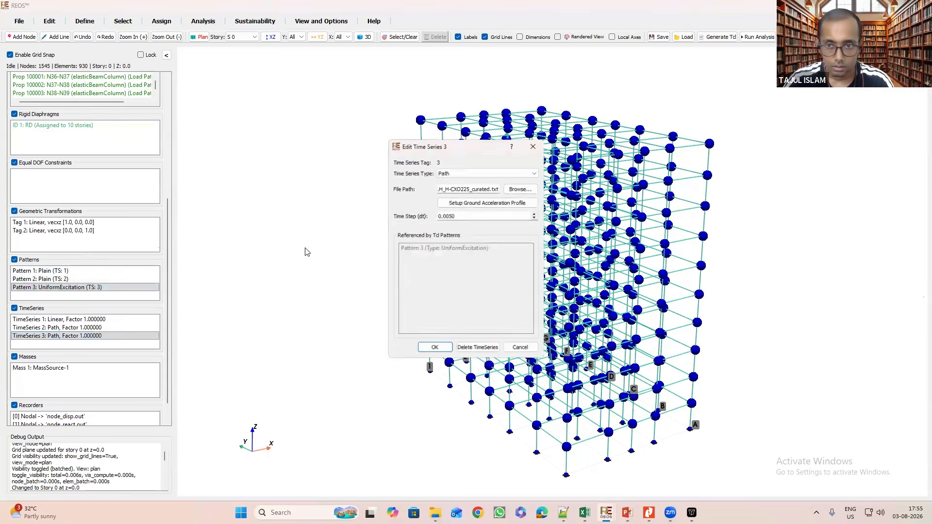
left_click(534, 145)
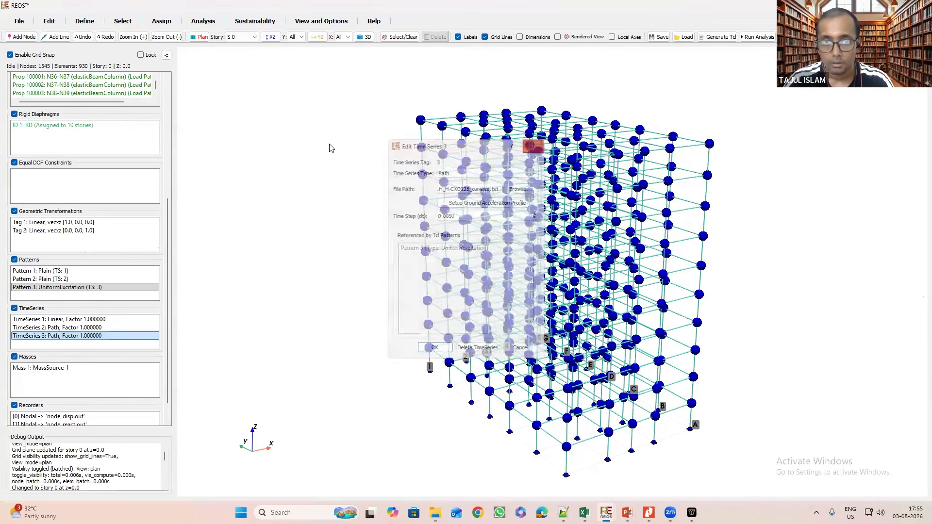
Review the analysis steps defined for the model.
left_click(203, 21)
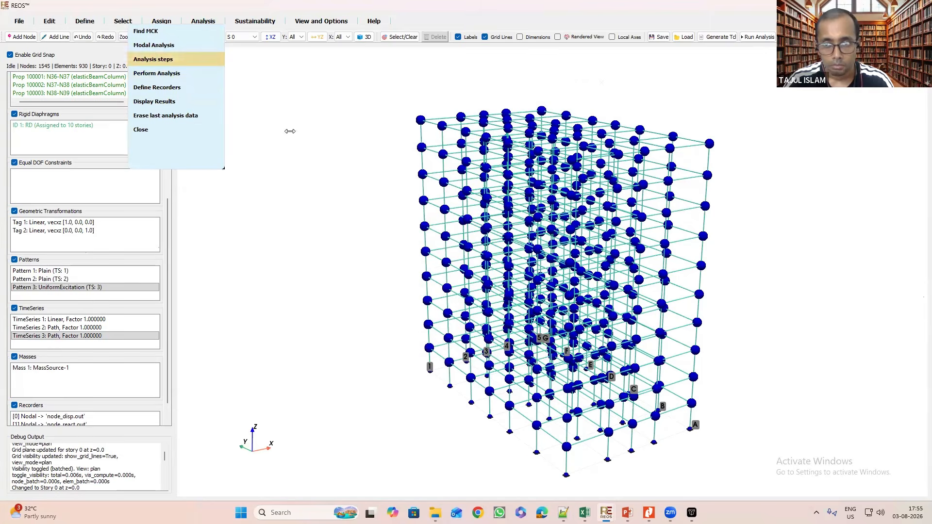
left_click(153, 59)
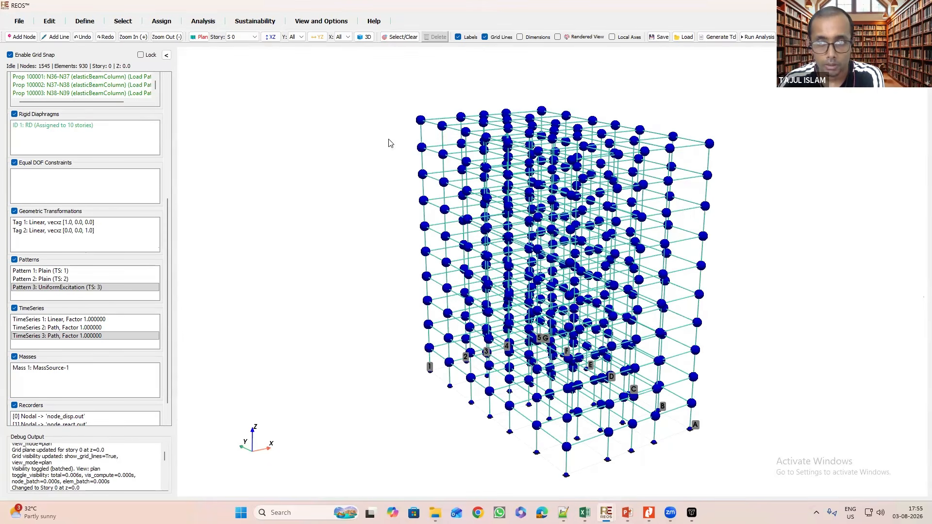
left_click(210, 46)
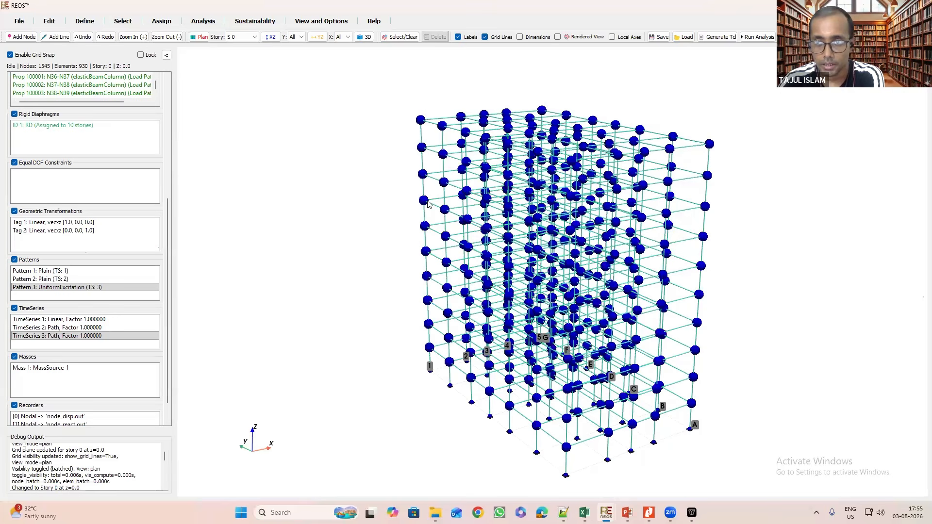
left_click_drag(558, 126, 556, 125)
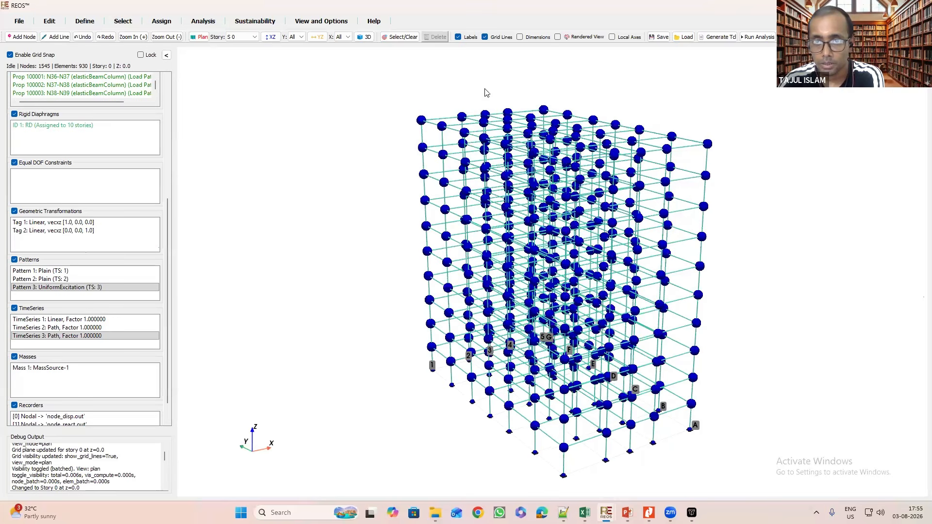
left_click_drag(486, 92, 555, 137)
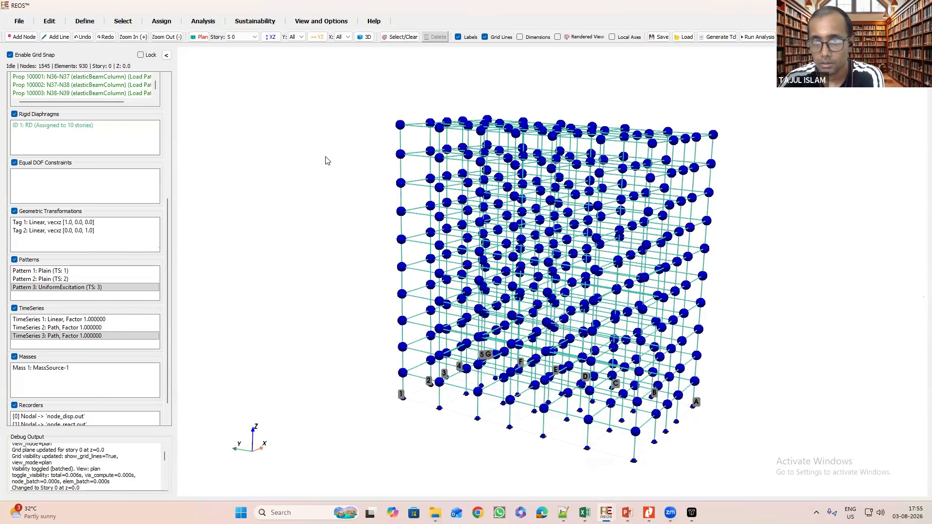
left_click_drag(540, 80, 516, 88)
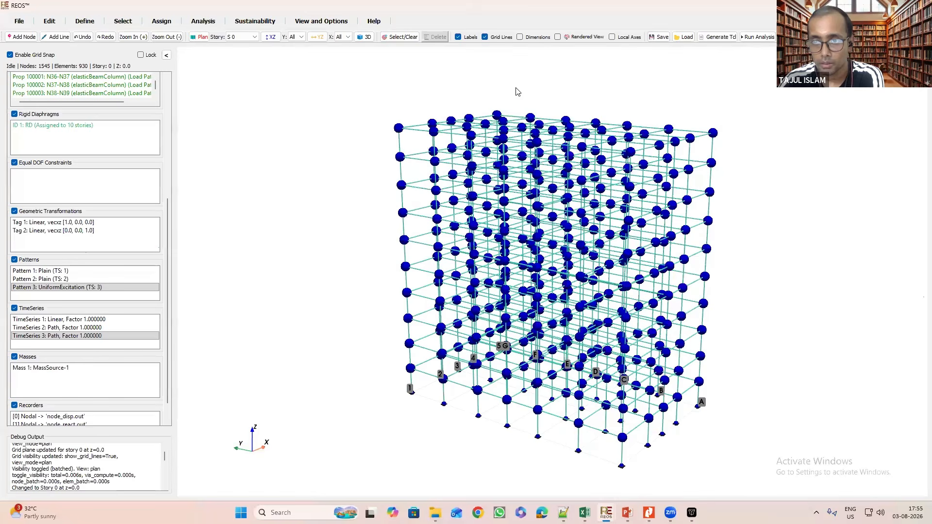
left_click(160, 23)
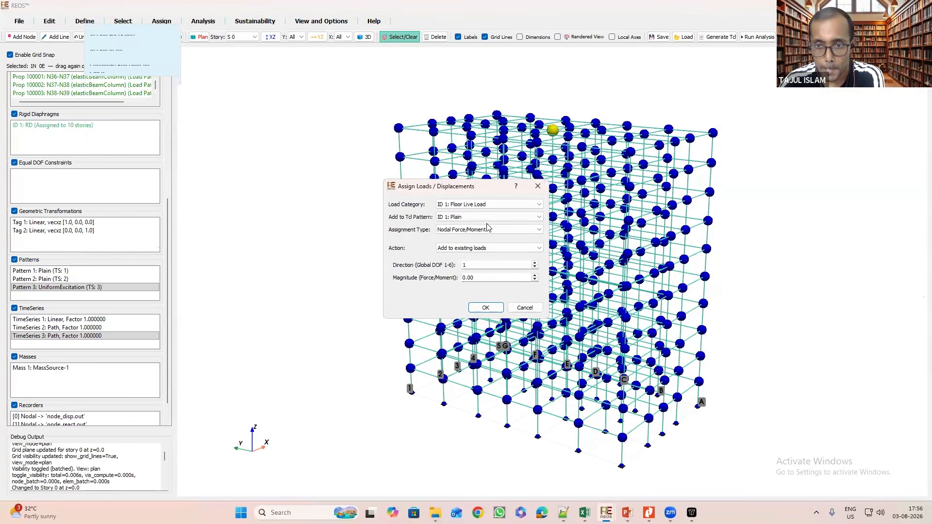
left_click(479, 219)
left_click(480, 218)
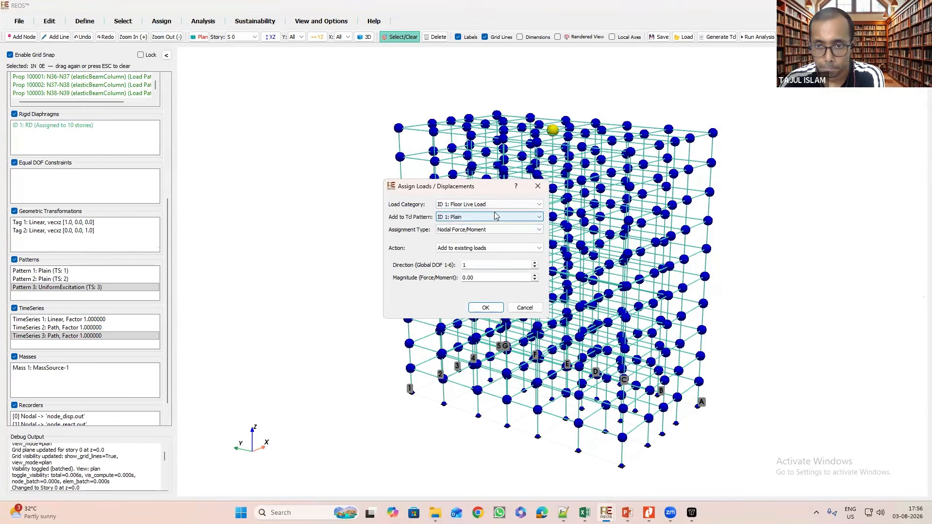
left_click(468, 229)
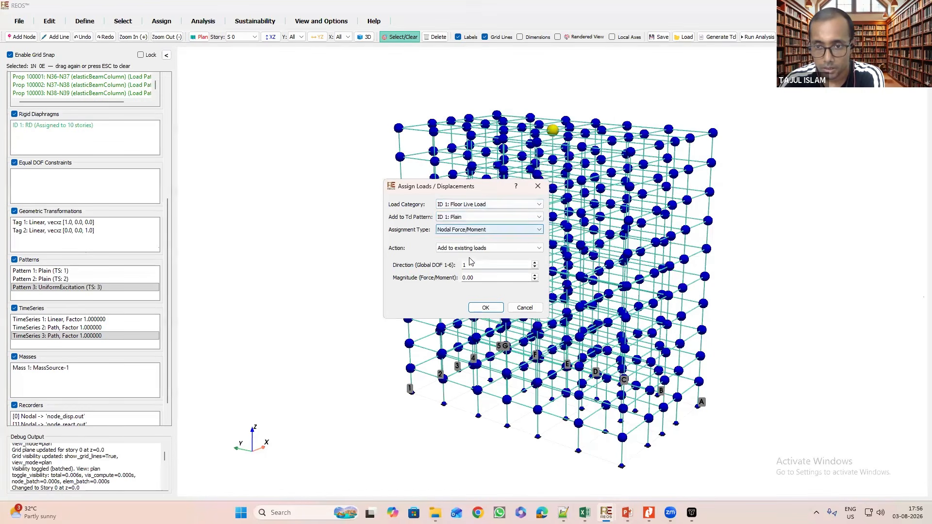
left_click(489, 257)
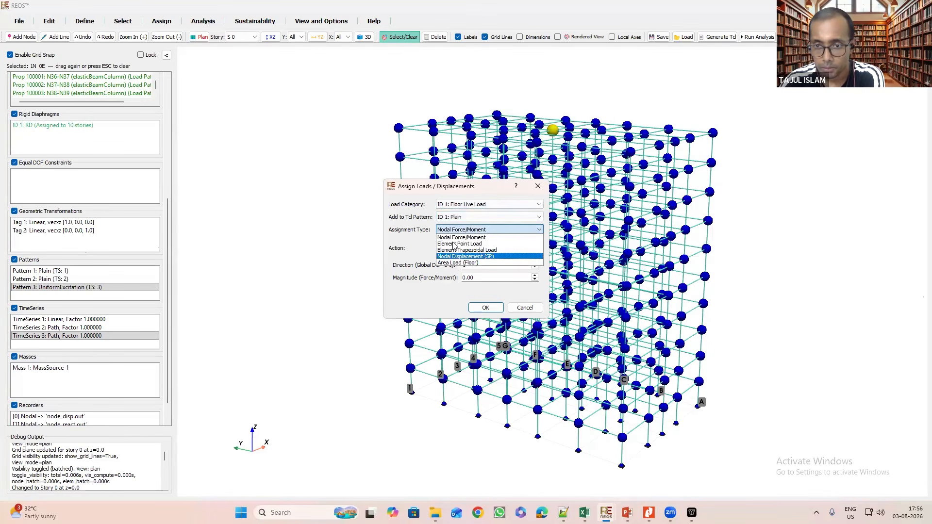
left_click(474, 210)
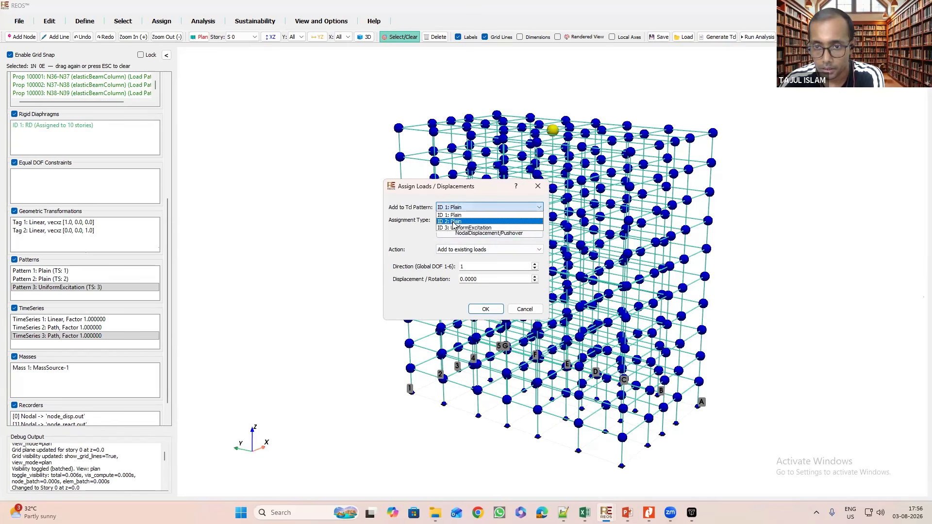
left_click(453, 222)
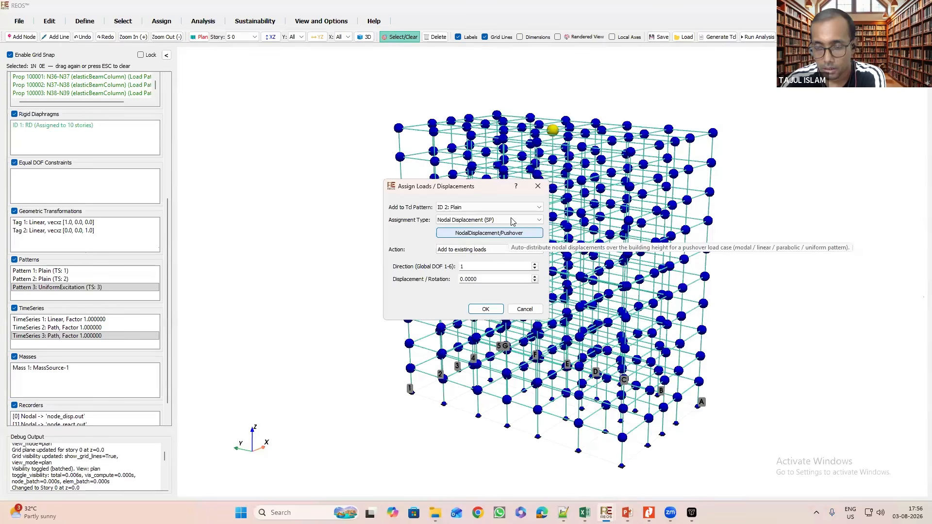
left_click(505, 233)
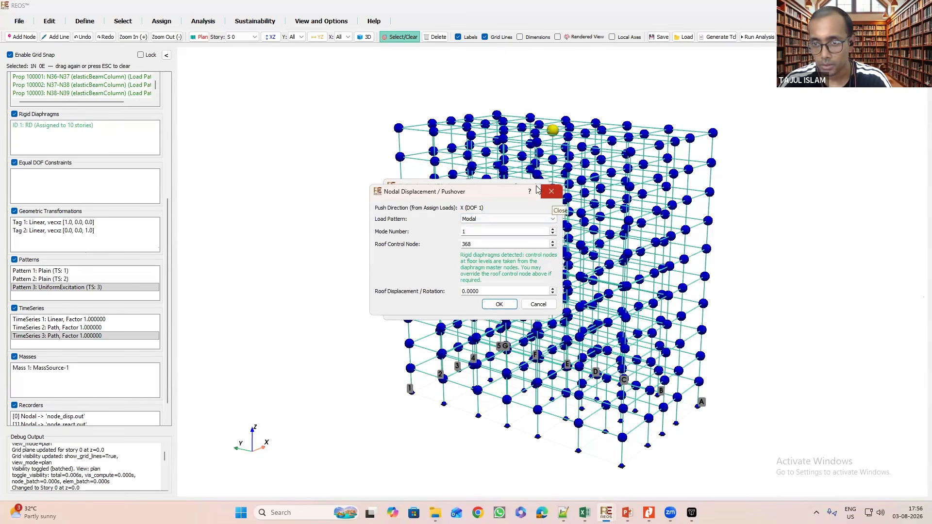
left_click(551, 195)
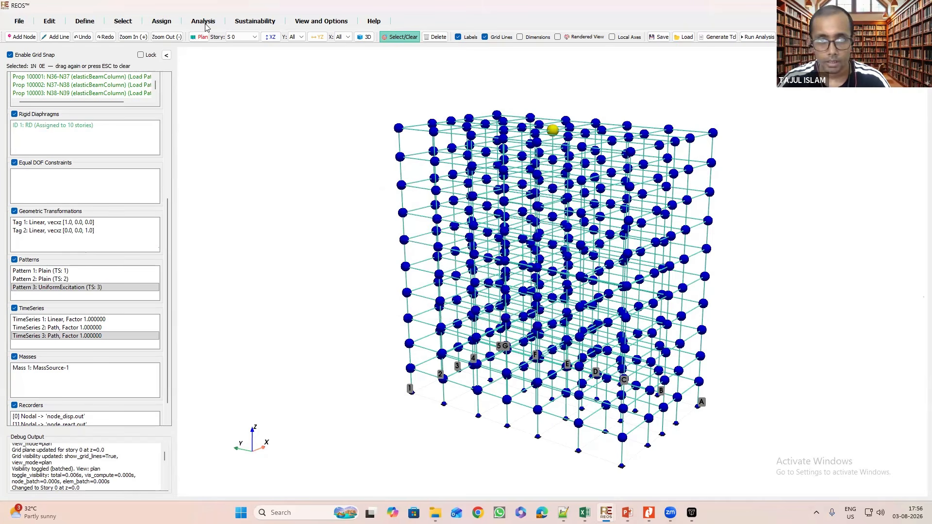
Start a modal analysis with 10 modes and set the OpenSees executable to OpenSees3.8.0/bin/OpenSees.exe.
key("Escape")
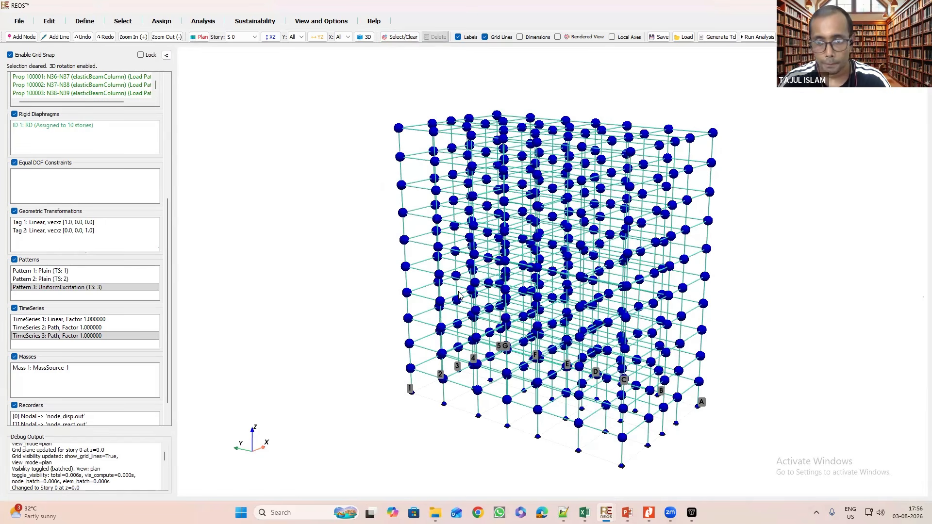
left_click(203, 21)
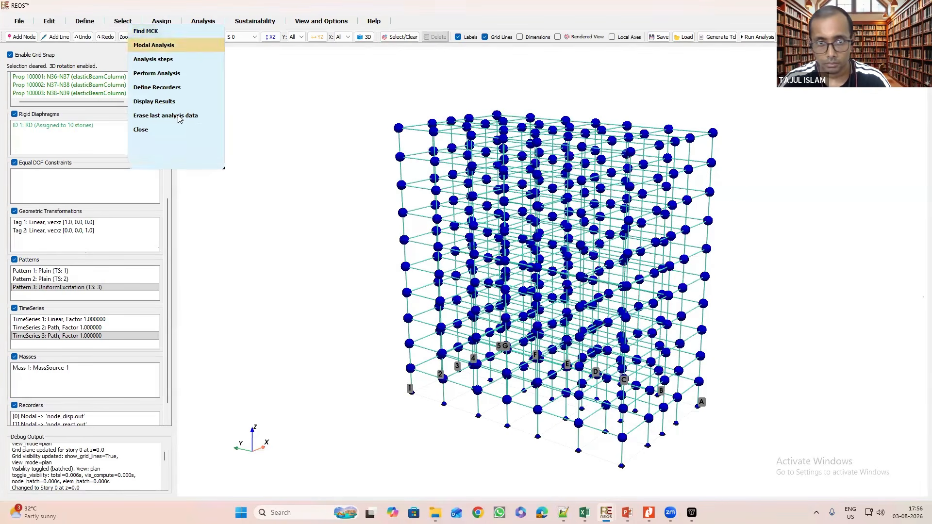
left_click(154, 45)
left_click(494, 290)
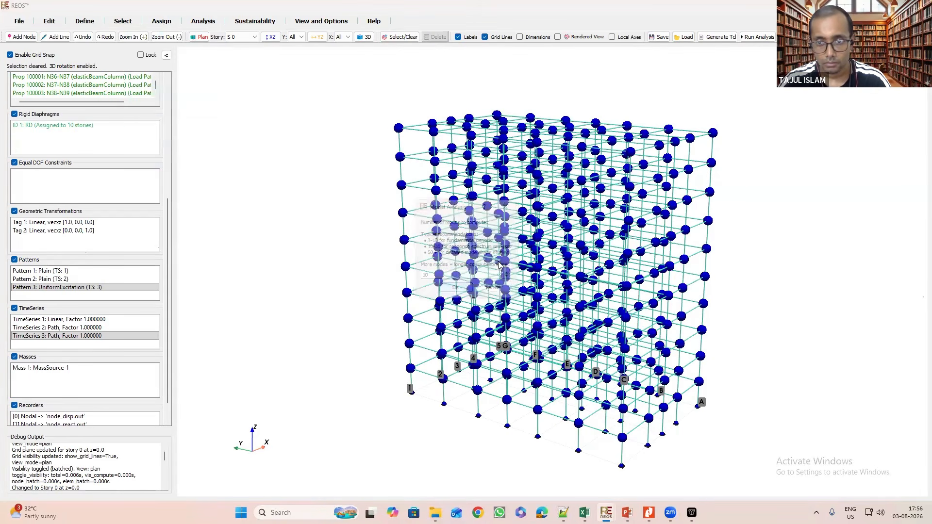
left_click(60, 40)
left_click(60, 41)
left_click(59, 41)
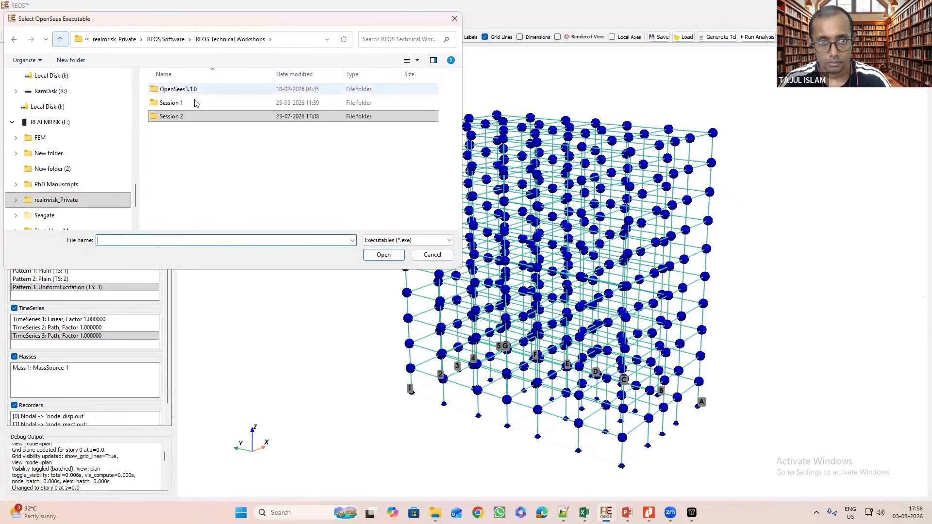
double_click(177, 89)
double_click(192, 90)
left_click(192, 90)
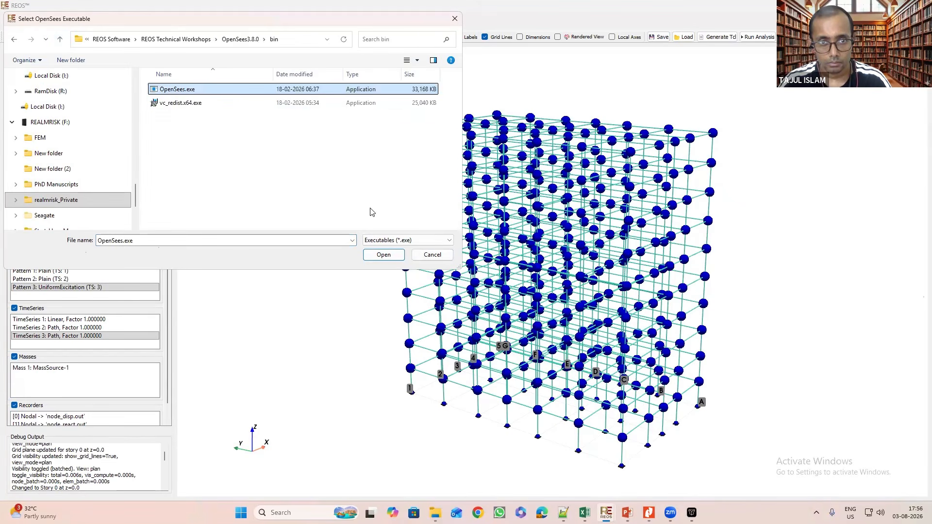
left_click(381, 256)
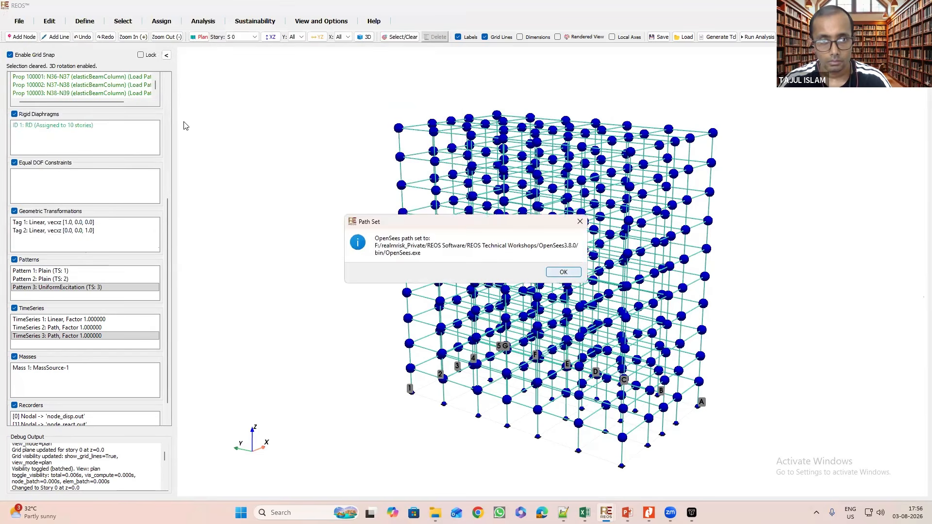
Run the modal analysis with Session 2/Demo/TCL Modal as the workspace folder and dismiss its results.
key("Return")
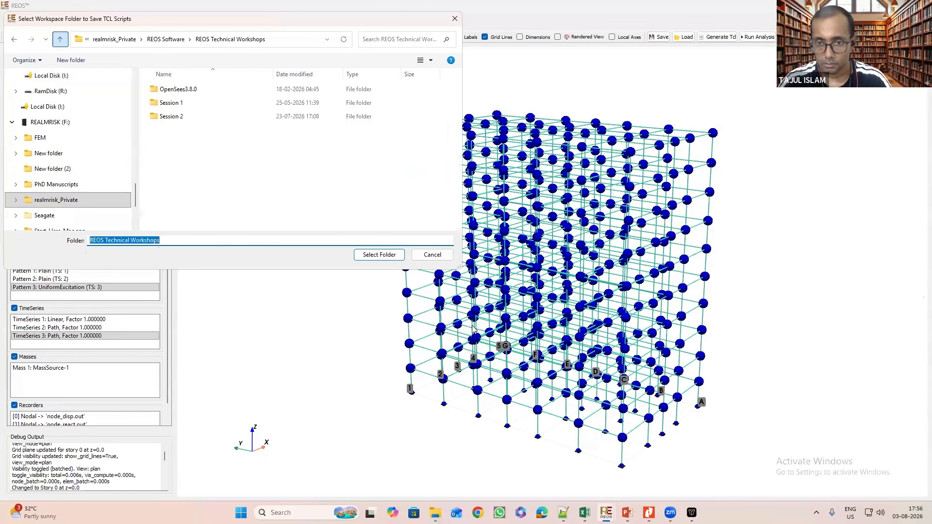
key("Return")
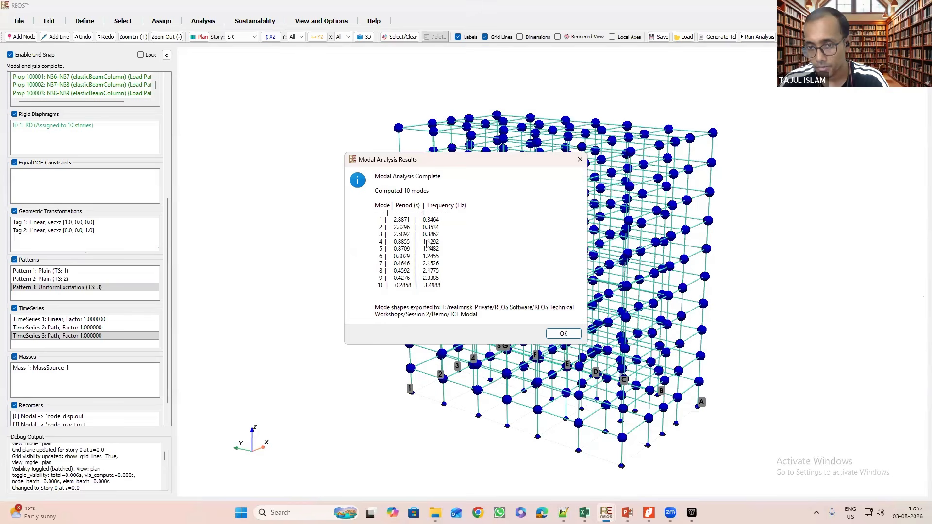
left_click(573, 163)
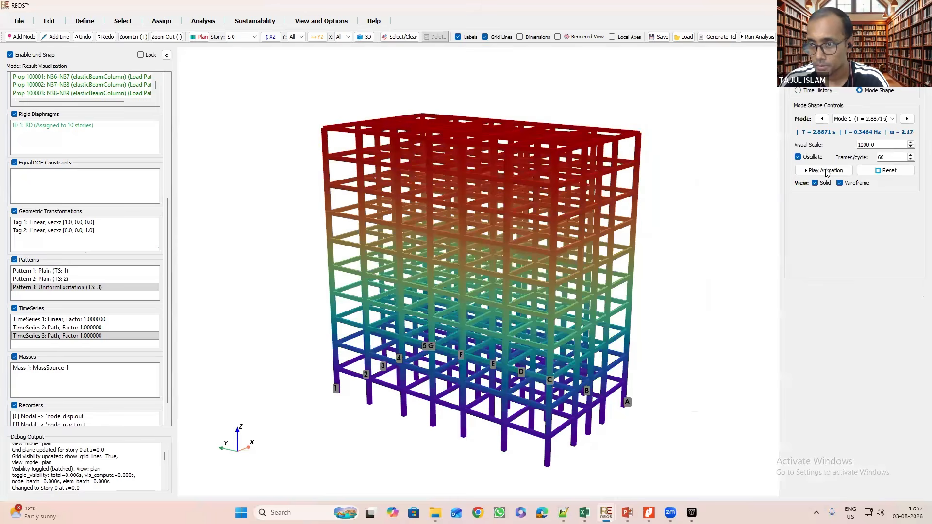
Animate the mode 1 shape with a visual scale of 100000, then pause the animation.
left_click(827, 172)
left_click(865, 144)
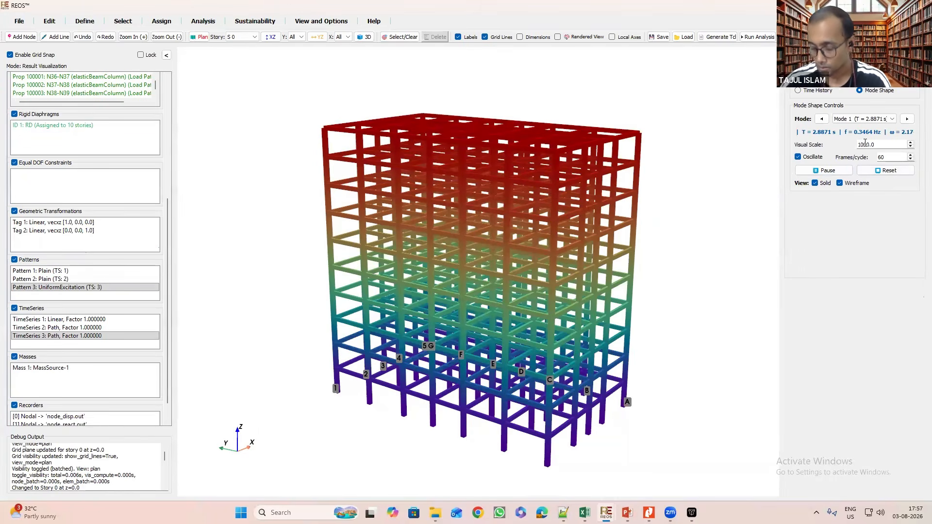
type("00")
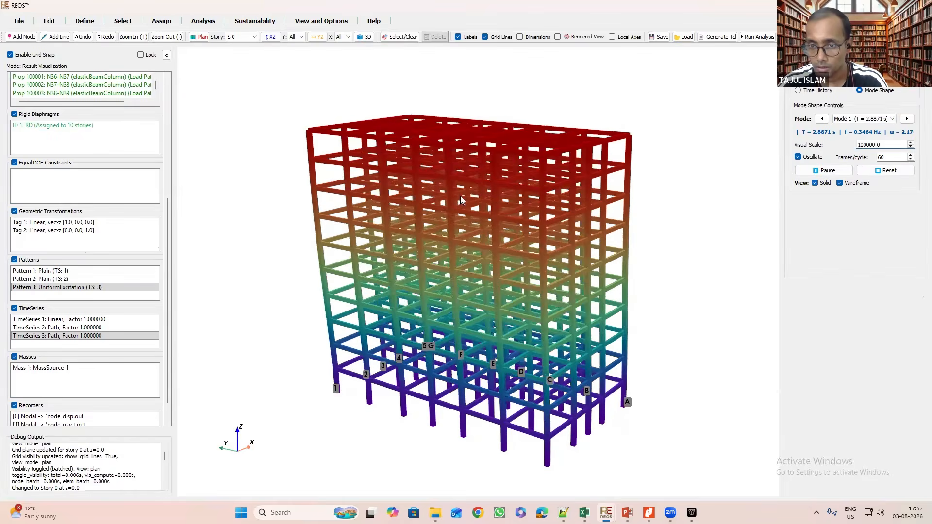
left_click(826, 171)
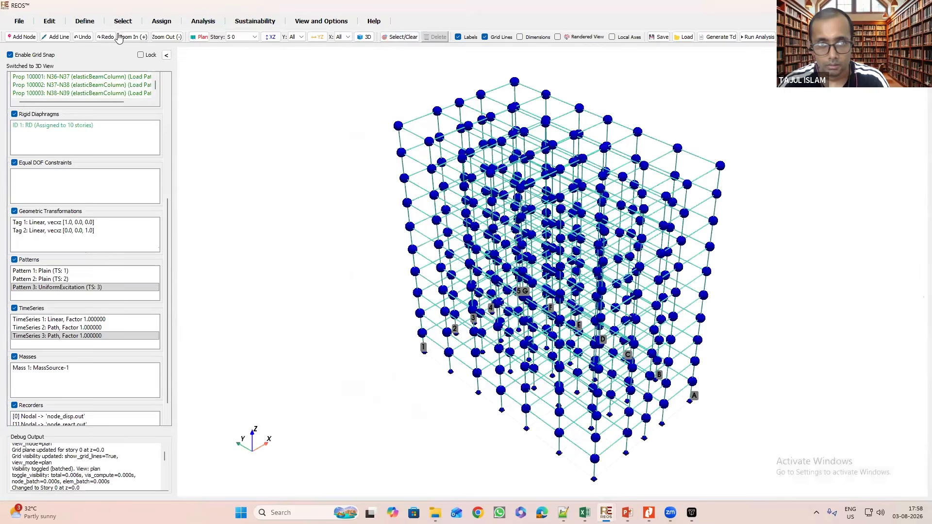
Select the roof diaphragm's master node and begin a Nodal Displacement (SP) load assignment in pattern ID 2: Plain, opening its pushover settings.
left_click(160, 22)
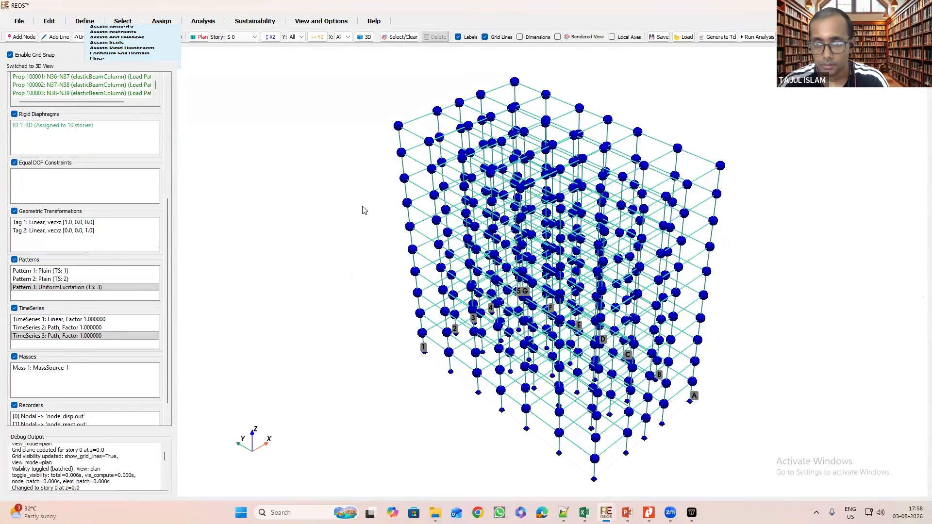
left_click_drag(351, 204, 349, 206)
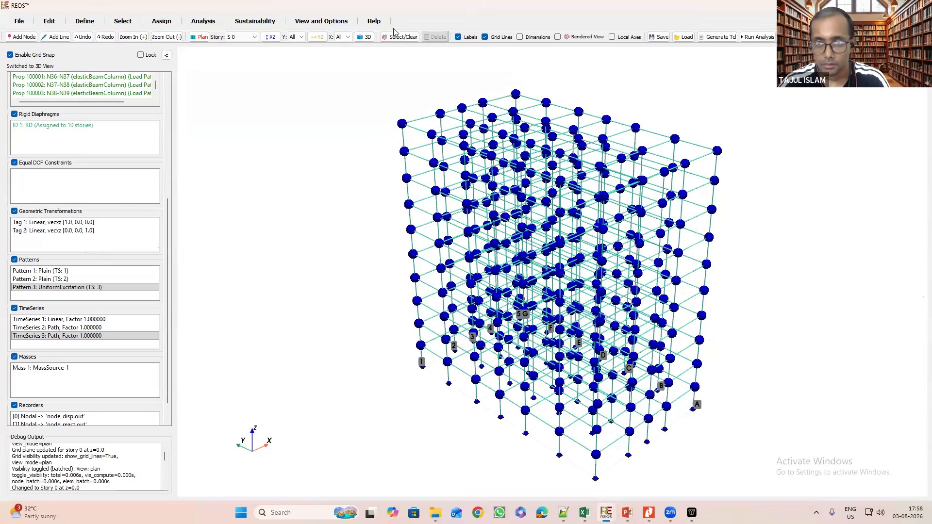
left_click(397, 37)
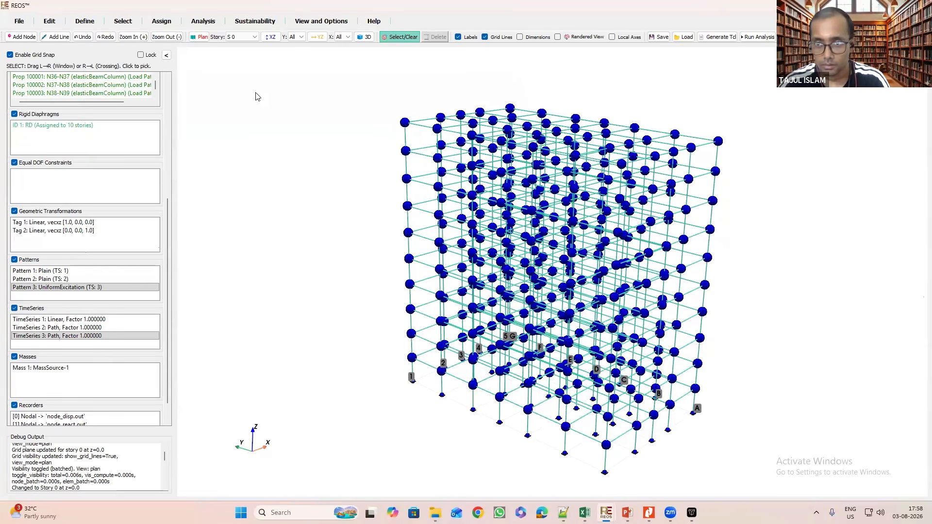
left_click(165, 21)
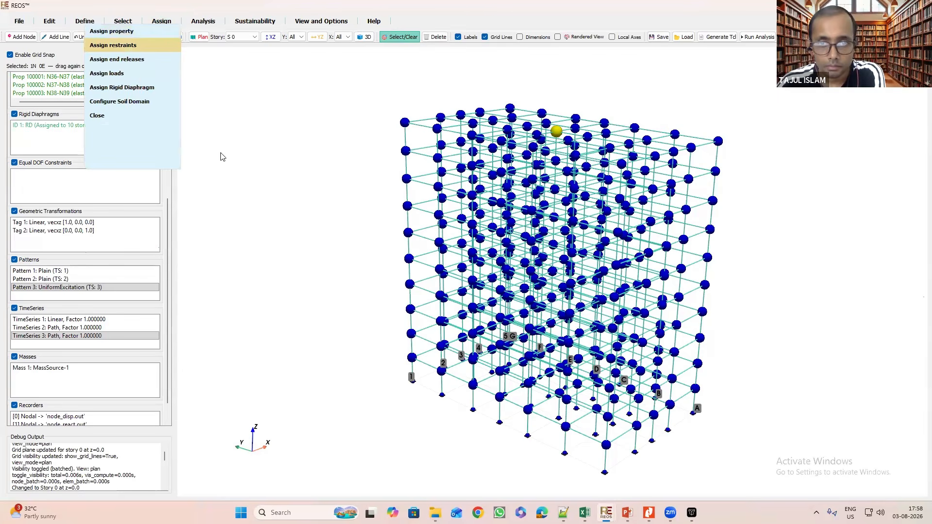
left_click(490, 220)
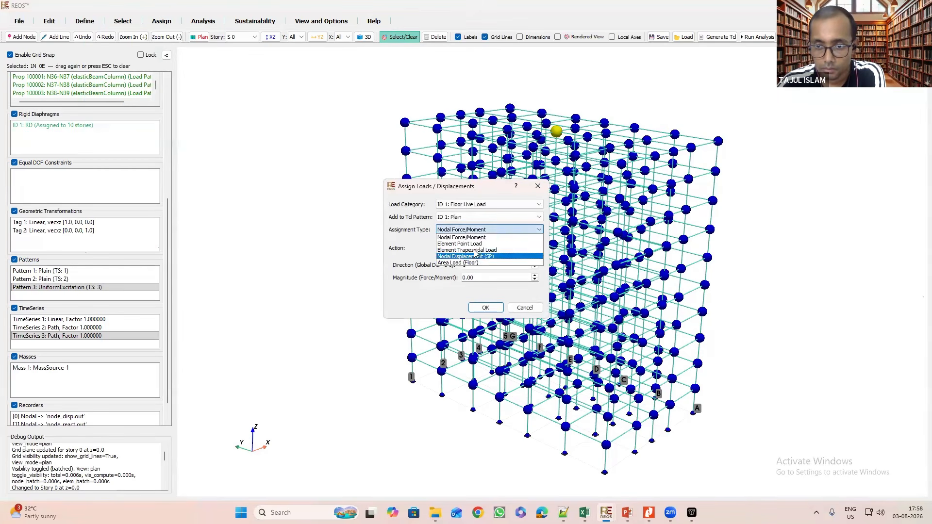
left_click(474, 232)
left_click(478, 208)
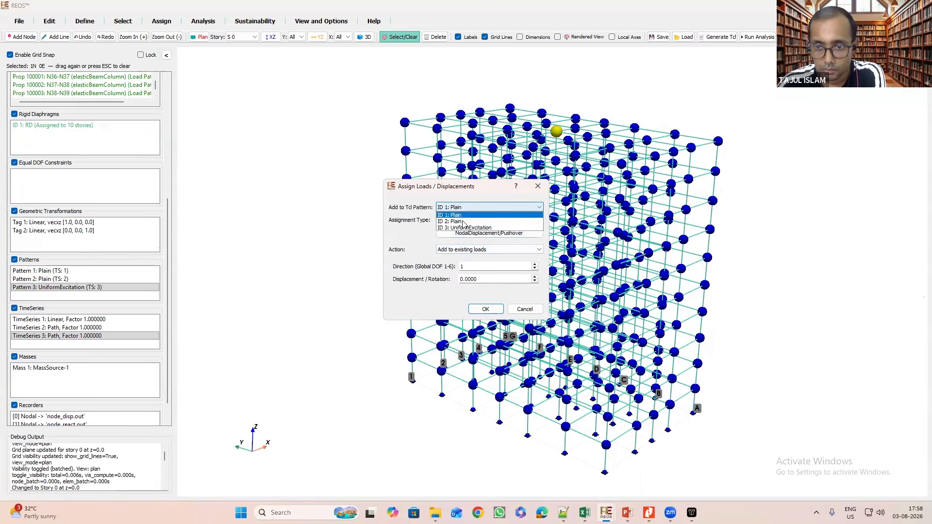
left_click(515, 221)
left_click(523, 235)
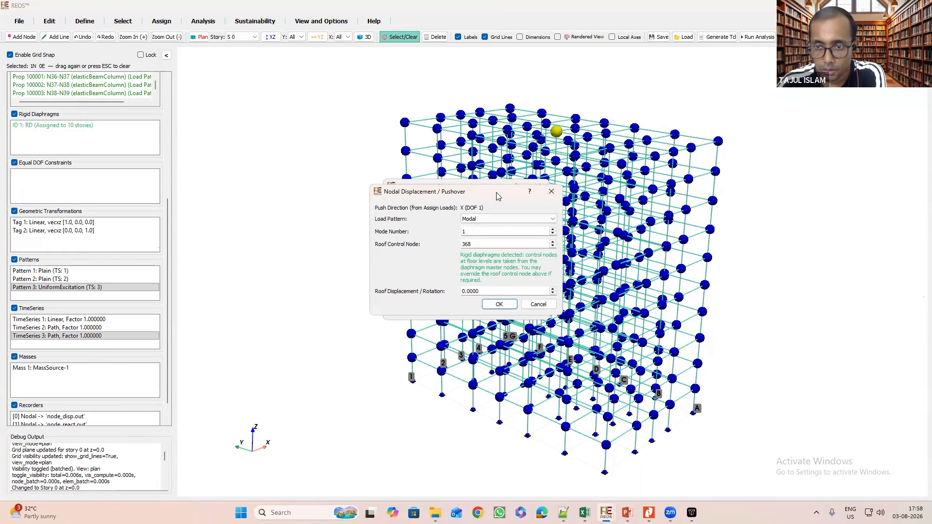
Configure the pushover with the Modal load pattern, mode 1, roof control node 368 and a roof displacement of 1500.
left_click_drag(498, 196, 687, 141)
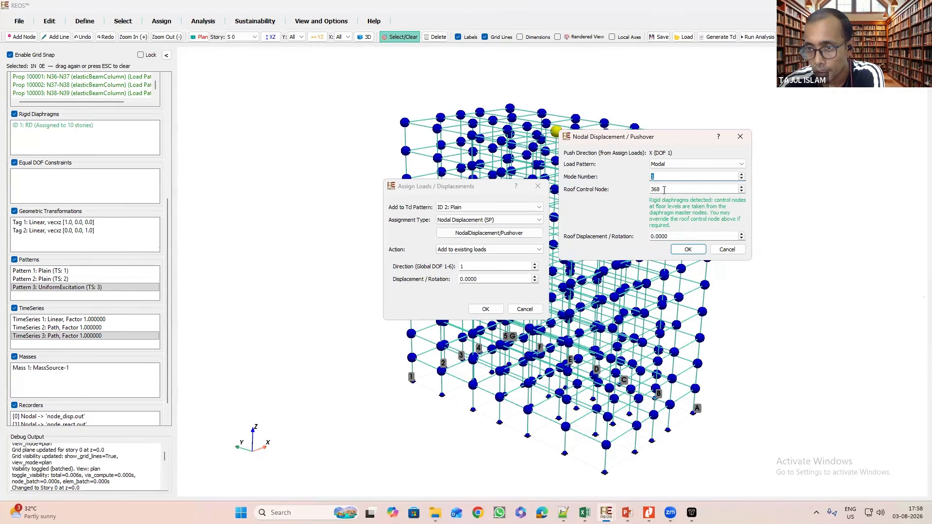
left_click_drag(649, 189, 647, 189)
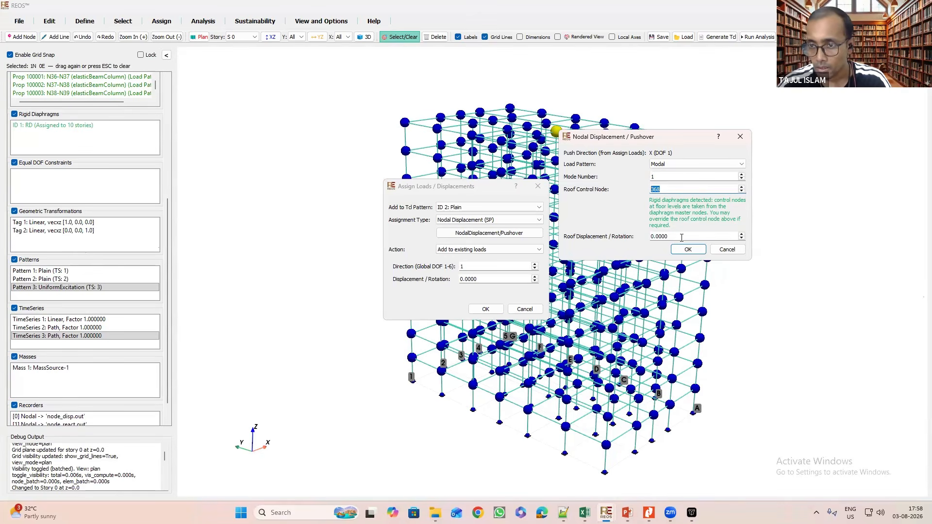
left_click_drag(673, 240, 637, 241)
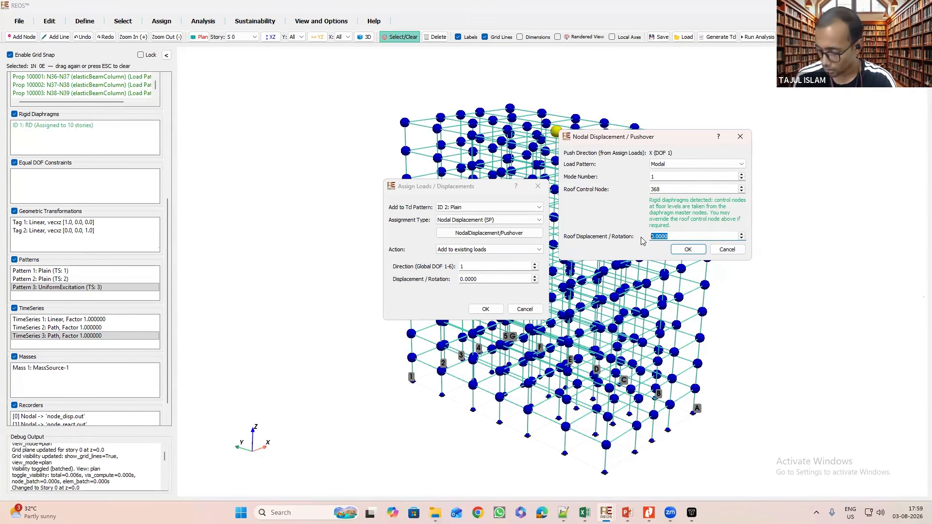
type("150")
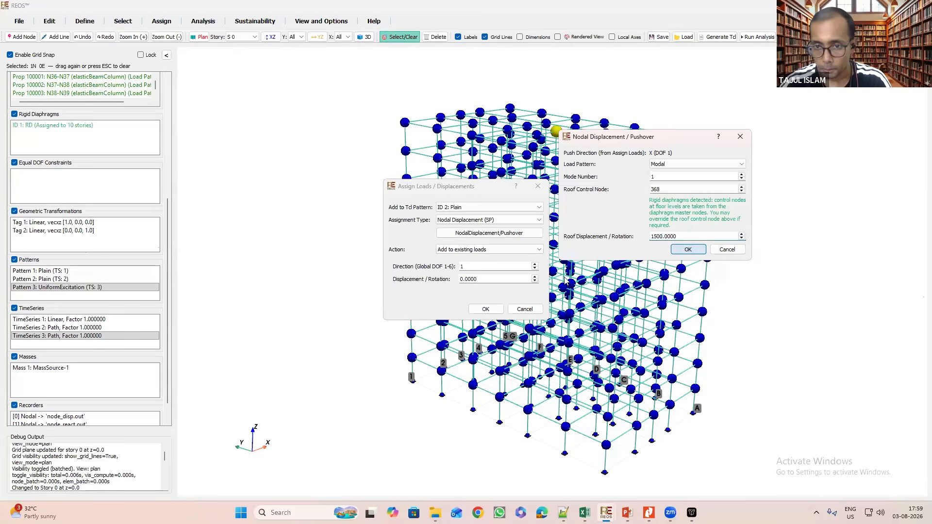
left_click(689, 249)
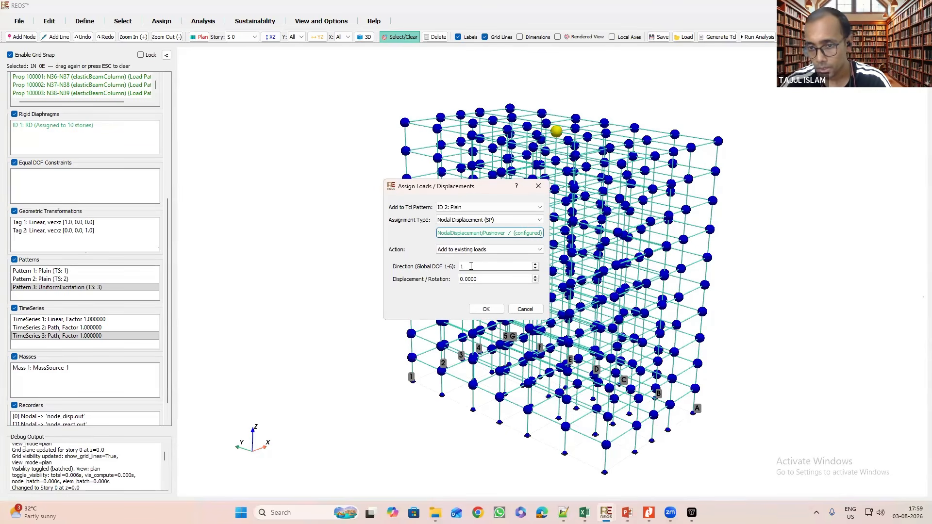
Apply the configured pushover displacements in direction DOF 1, added to the existing loads, and display the loads.
left_click_drag(471, 266, 448, 263)
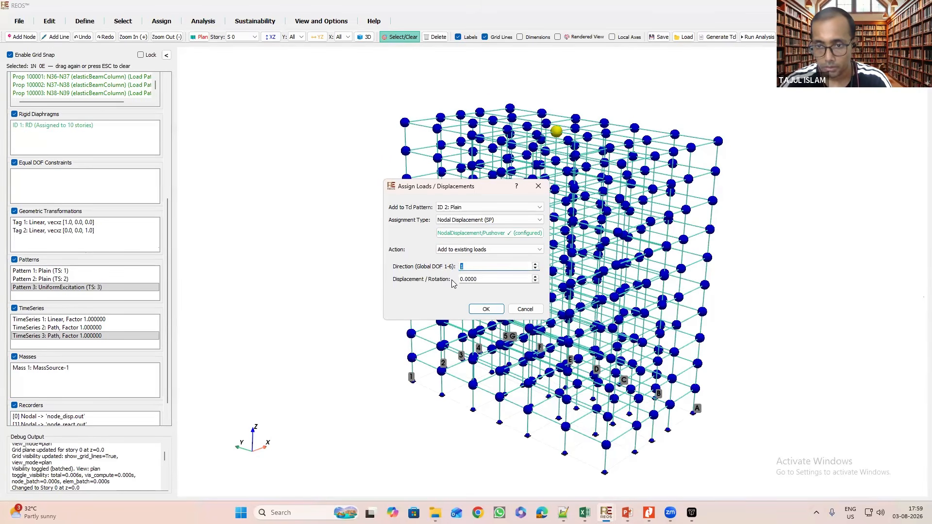
left_click(481, 278)
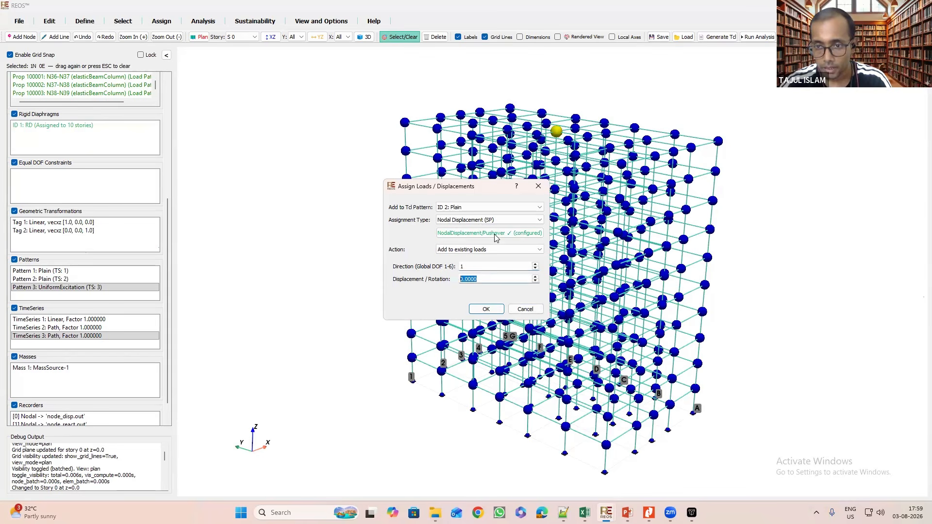
left_click(489, 311)
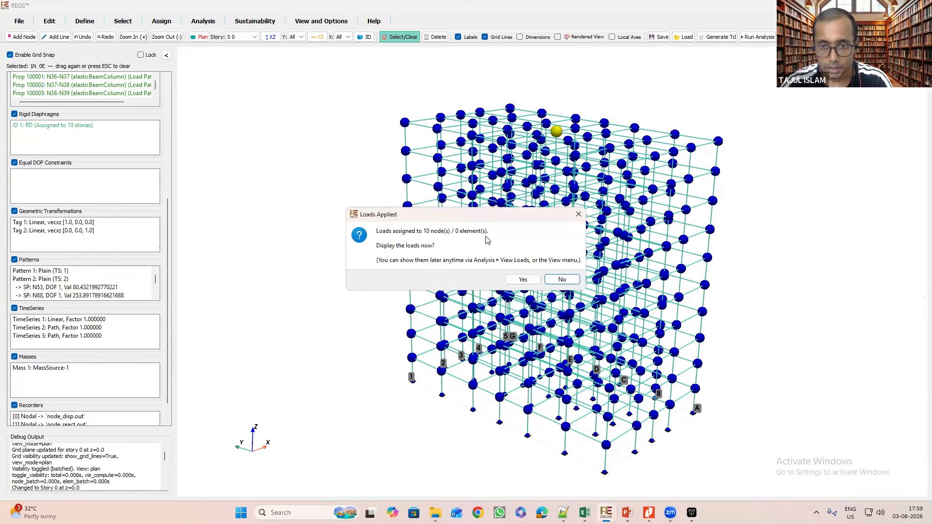
left_click(522, 279)
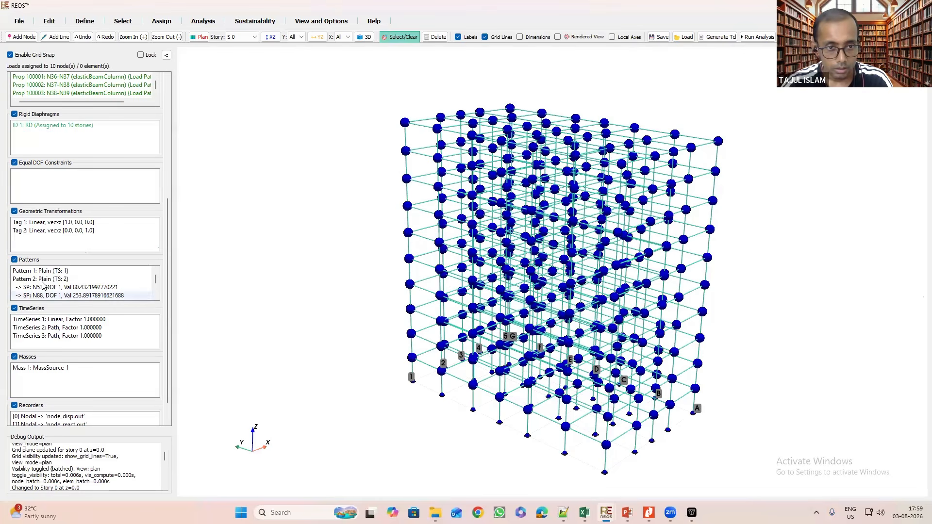
Open Plain pattern 2 and review the node IDs of its associated SP constraints from roof to first floor.
scroll(42, 286, "down", 1)
scroll(39, 285, "up", 1)
double_click(39, 280)
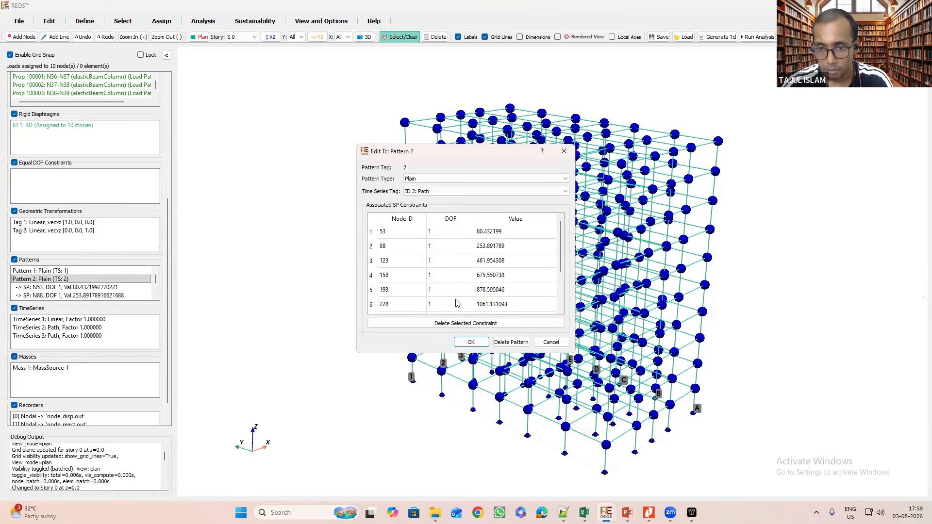
scroll(439, 307, "down", 2)
left_click(393, 307)
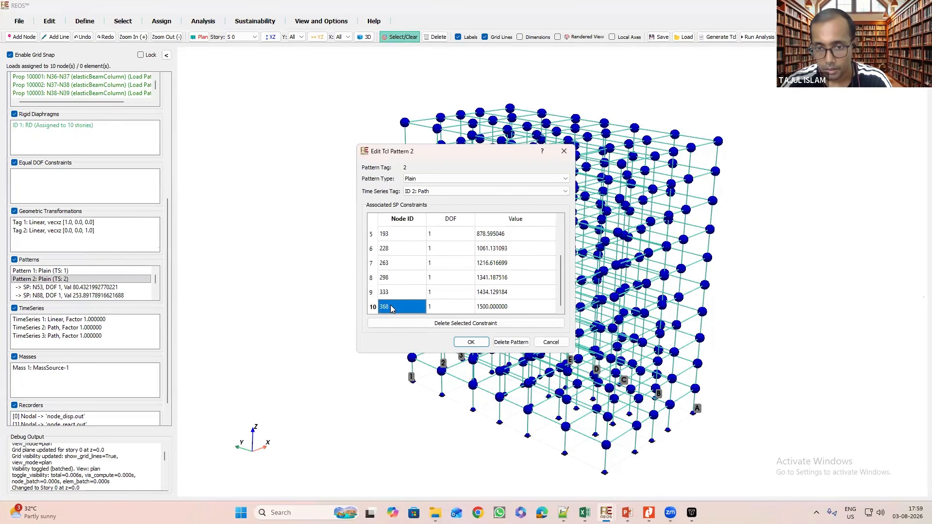
left_click(391, 293)
left_click(394, 278)
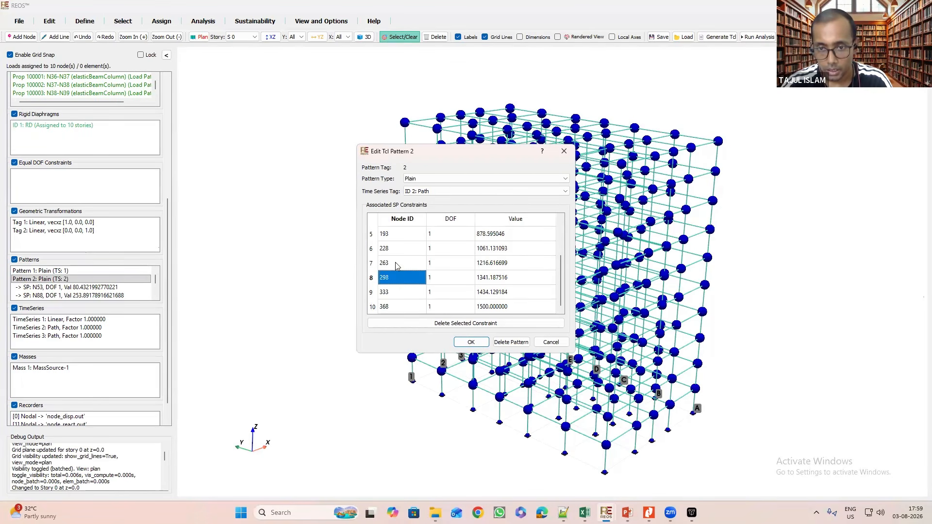
left_click(395, 263)
left_click(396, 248)
left_click(395, 234)
scroll(404, 252, "up", 2)
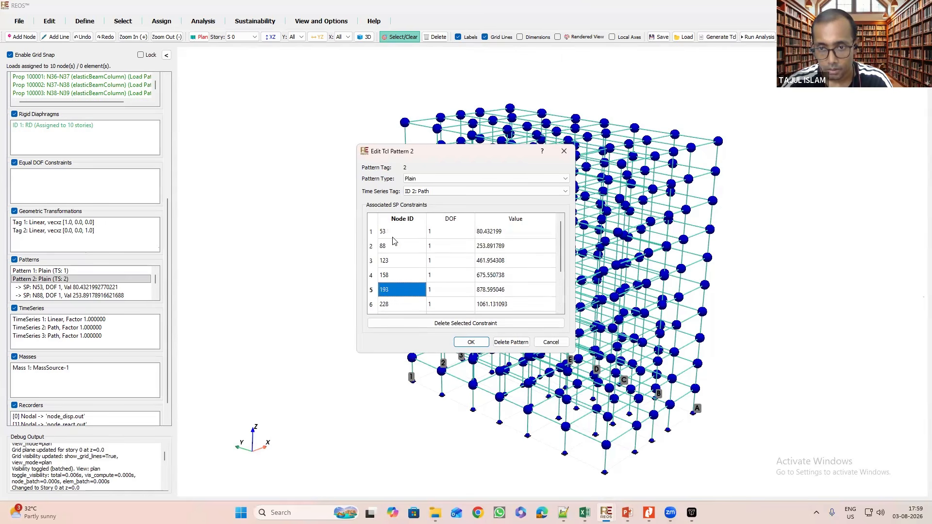
left_click(393, 238)
Check the DOF of pattern 2's SP constraints and the displacement value at roof node 368.
left_click(443, 304)
left_click(442, 290)
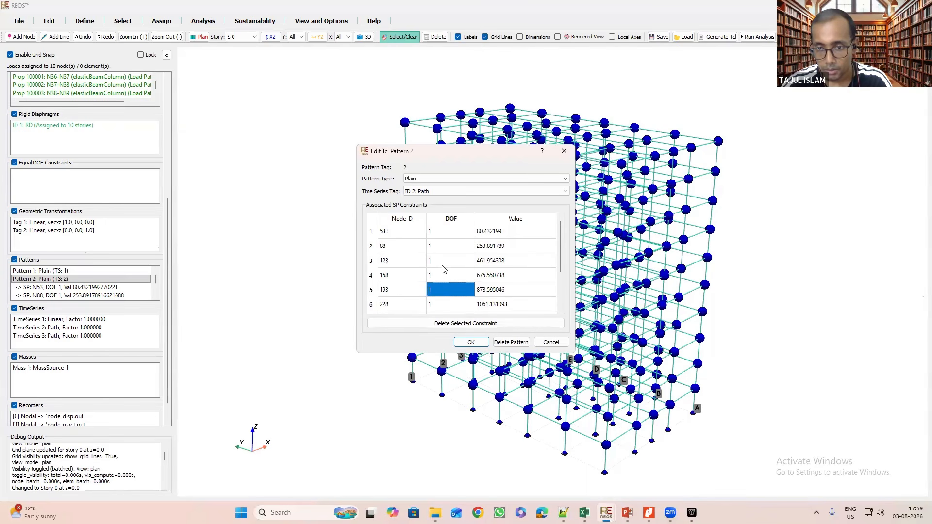
left_click(442, 261)
left_click(441, 246)
left_click(441, 233)
scroll(522, 306, "down", 1)
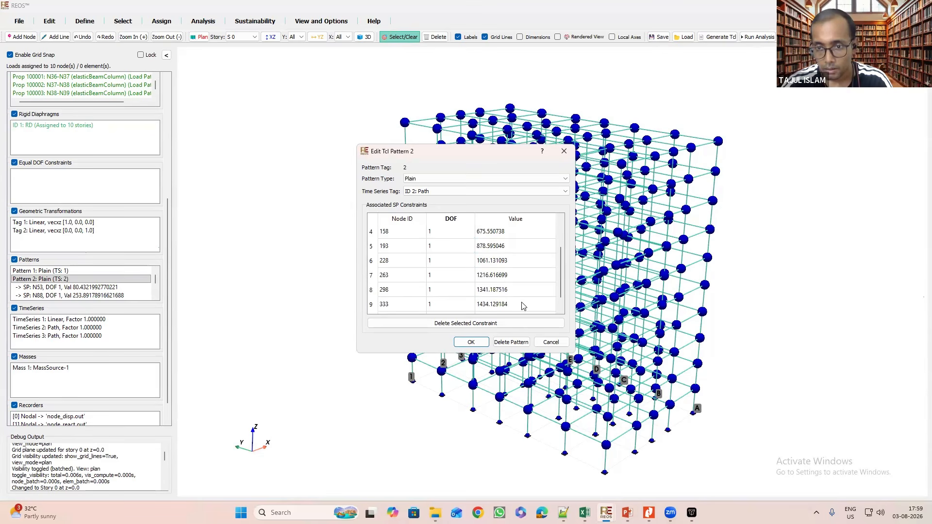
scroll(522, 306, "down", 1)
left_click(499, 308)
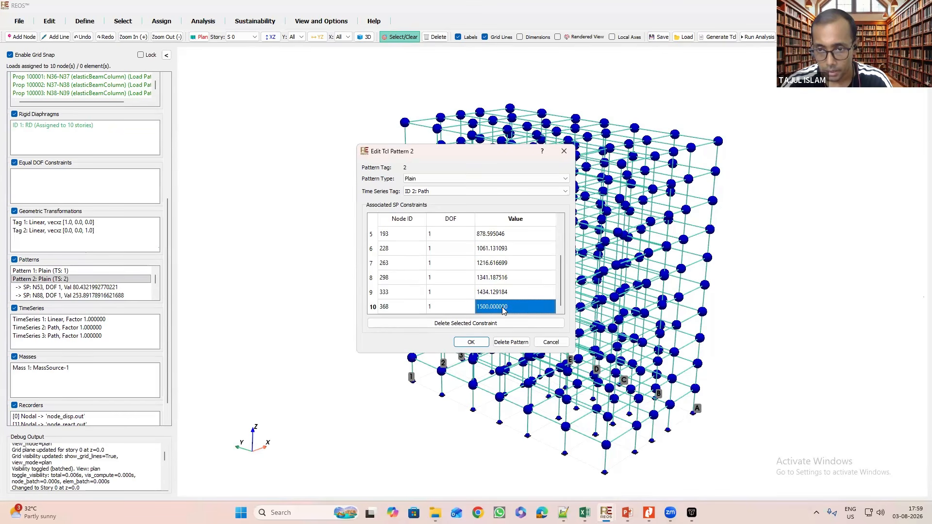
Review the displacement values of pattern 2's SP constraints from node 333 down to node 53, and accept the pattern.
left_click(512, 291)
left_click(513, 277)
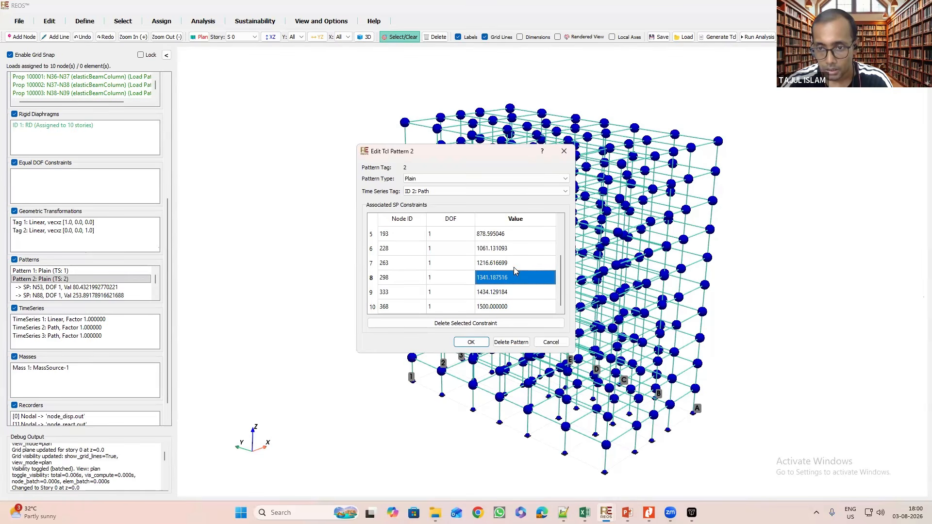
left_click(513, 262)
left_click(512, 249)
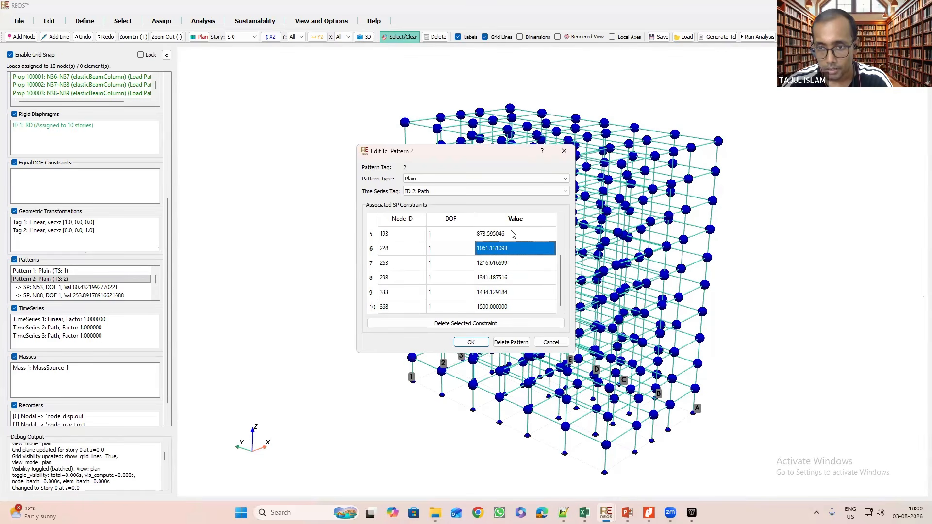
left_click(507, 234)
scroll(502, 264, "up", 2)
left_click(510, 277)
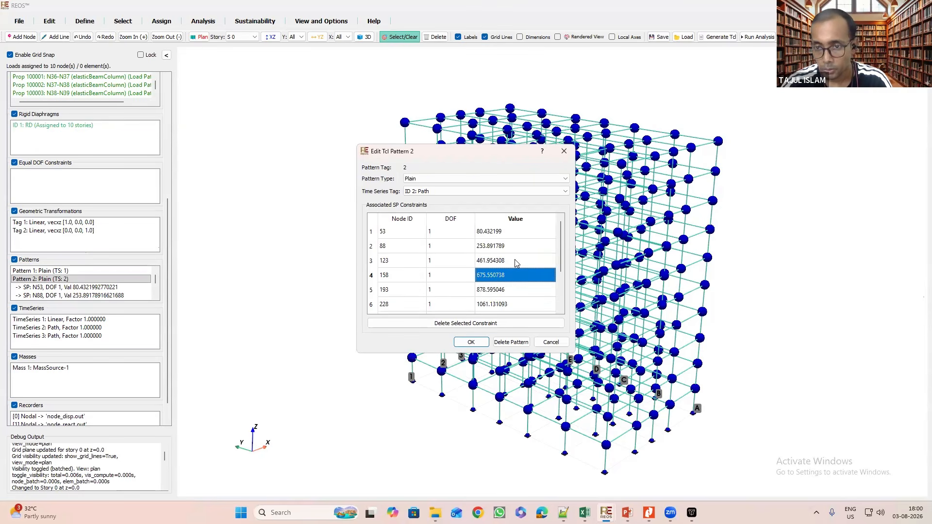
left_click(514, 261)
left_click(509, 247)
left_click(507, 231)
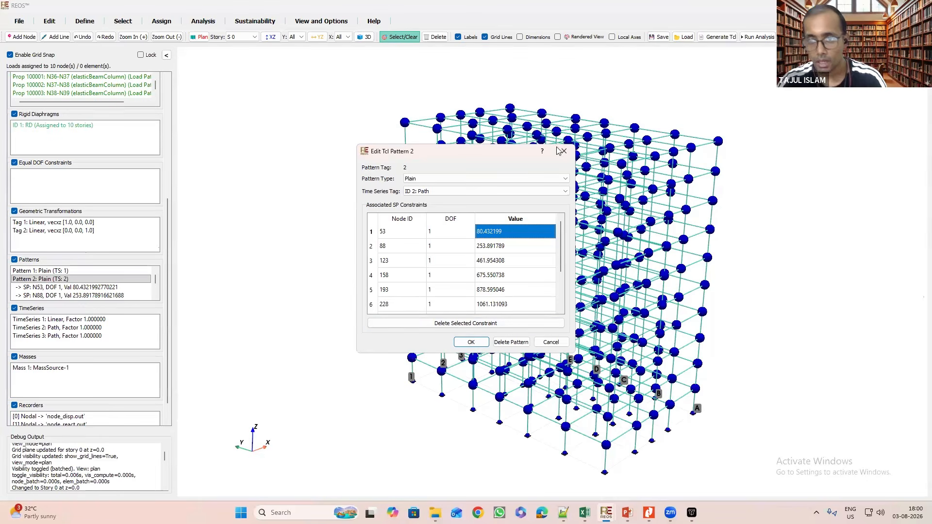
left_click(470, 343)
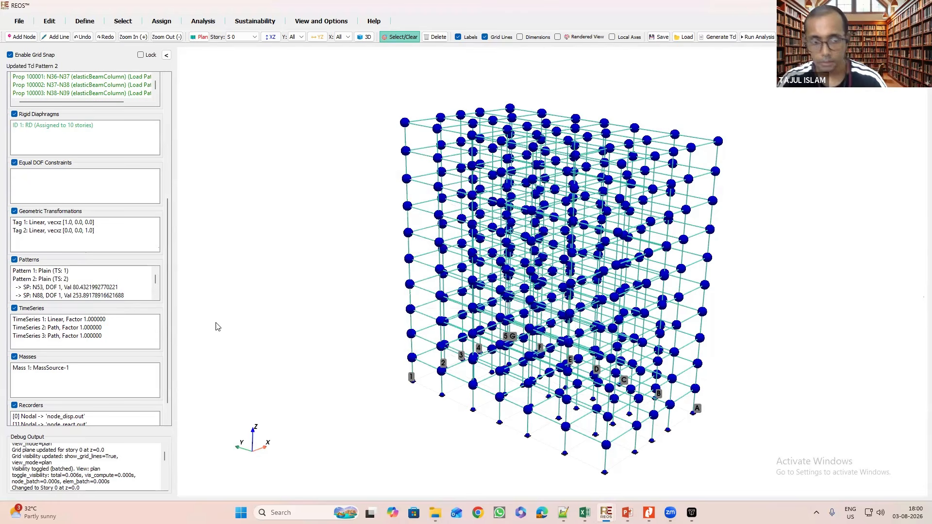
Start defining a new analysis step and include Tcl Pattern 2 as its load.
left_click(203, 21)
left_click(158, 59)
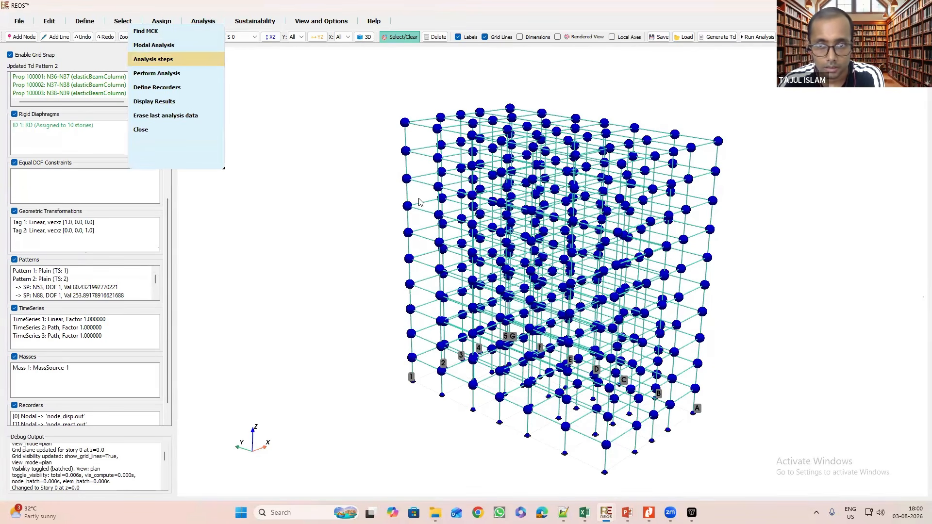
left_click(344, 103)
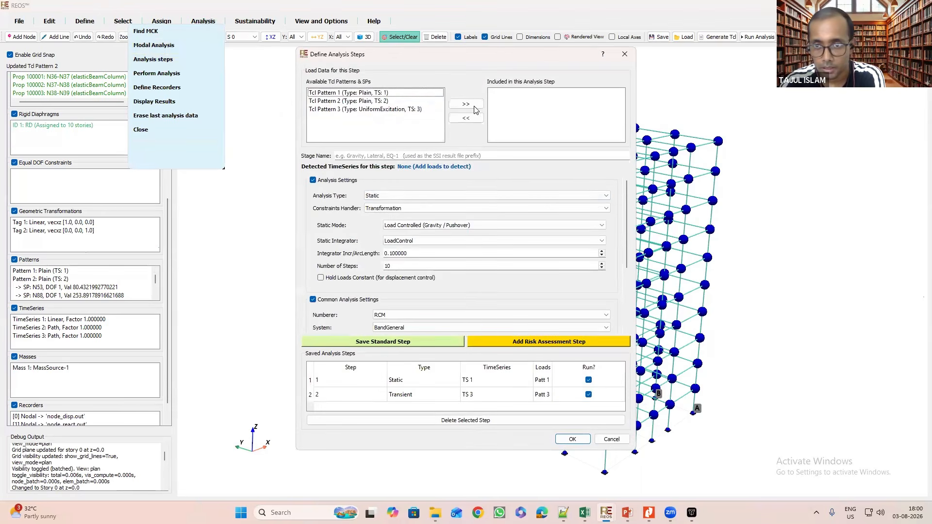
left_click(466, 106)
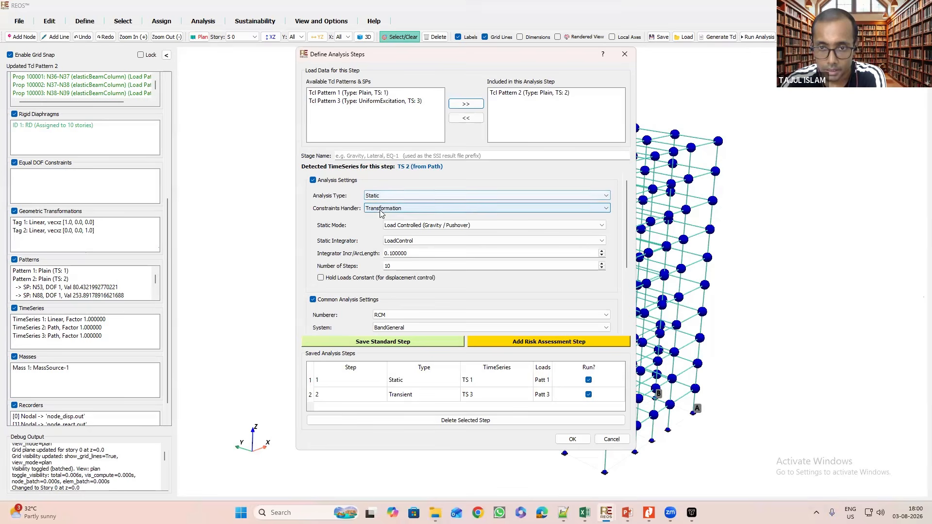
Set the static mode to Displacement History (Quasi-Static) with history TS 2: Path (LP_Pushover.txt) and a maximum increment of 1 per step.
left_click(404, 230)
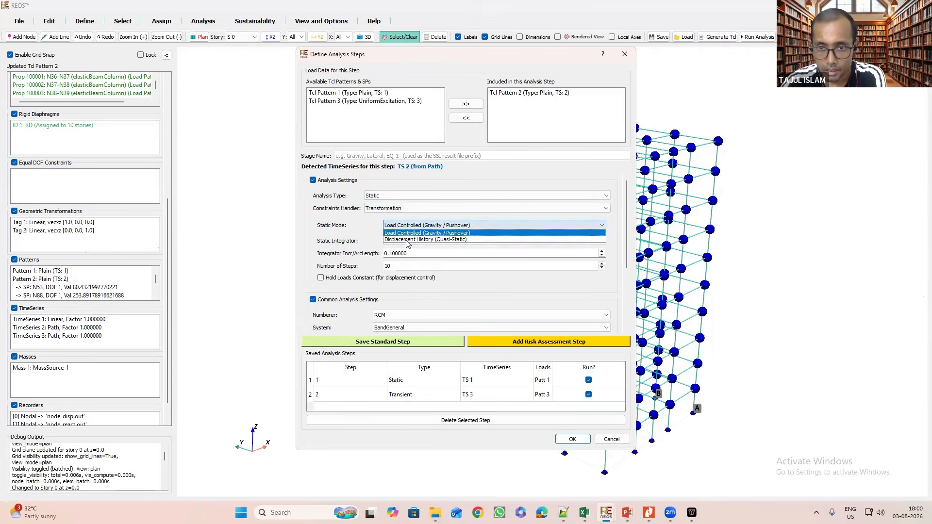
left_click(416, 238)
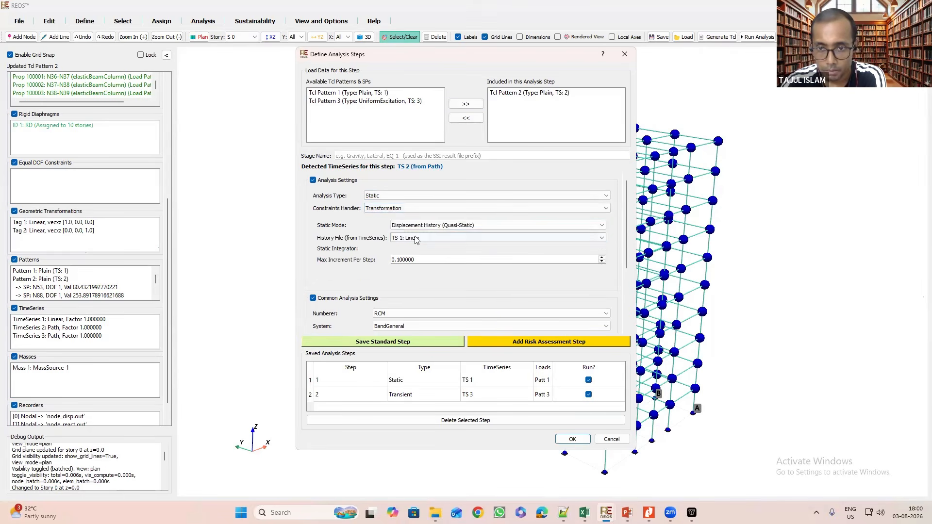
left_click(439, 240)
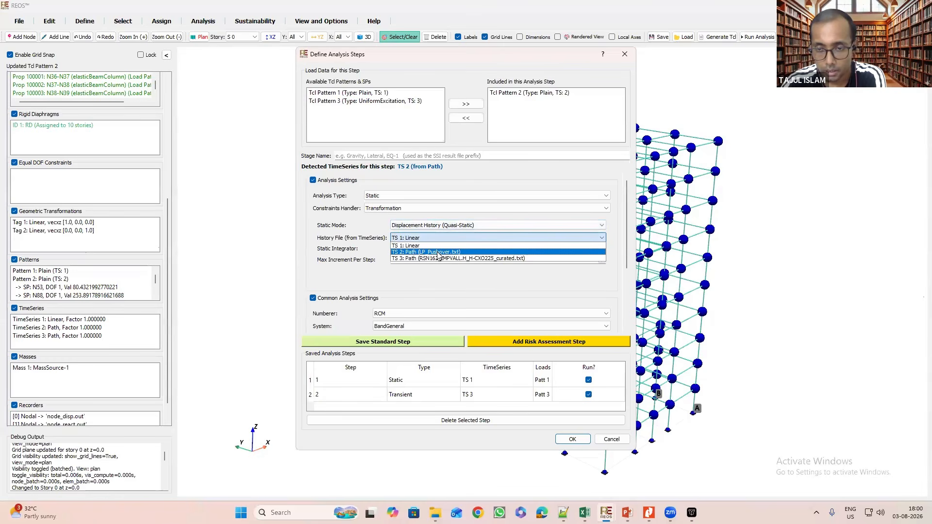
left_click(438, 252)
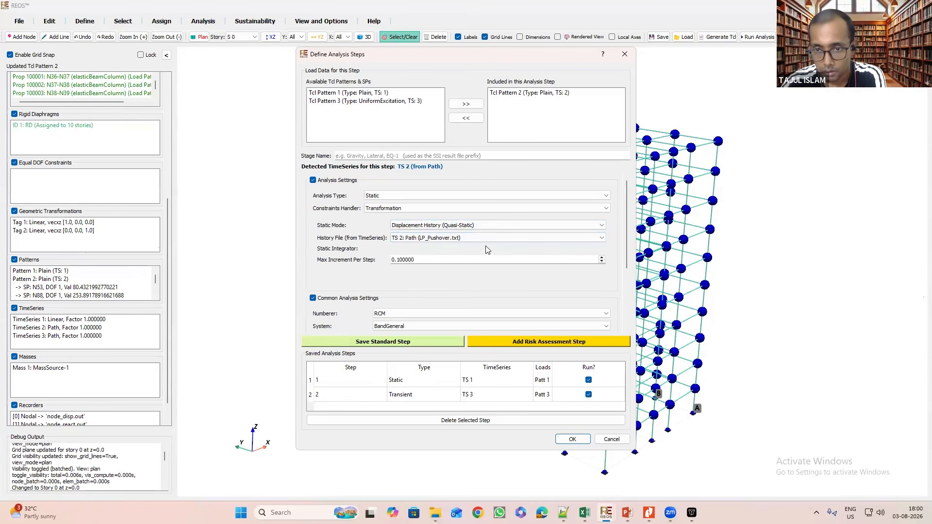
left_click_drag(427, 259, 366, 260)
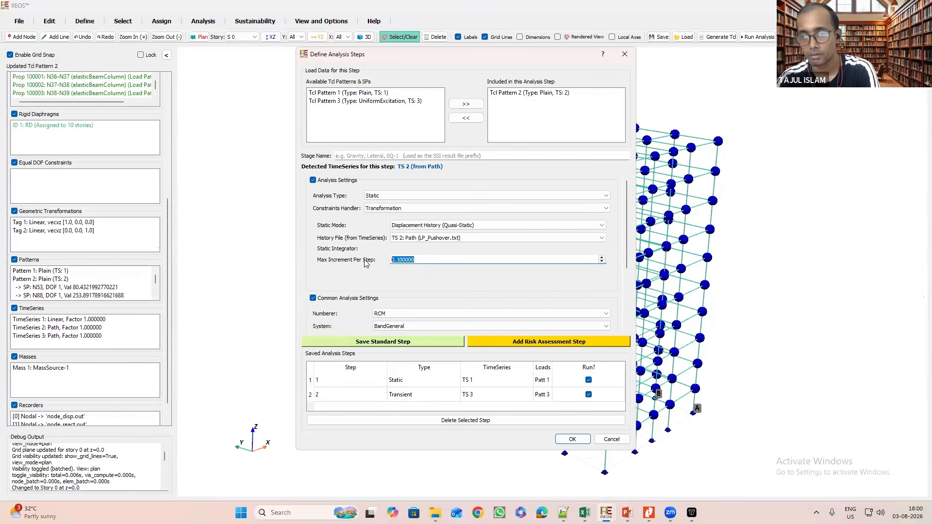
type("1")
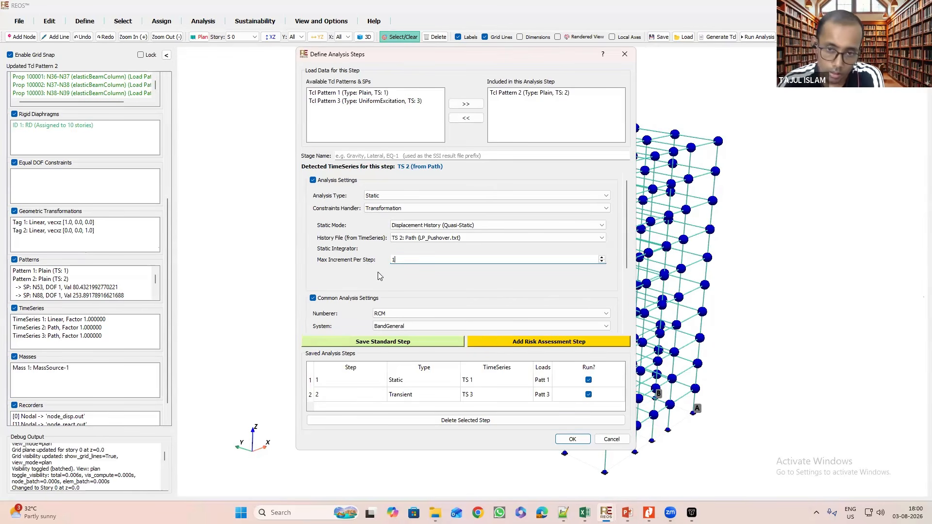
left_click(357, 282)
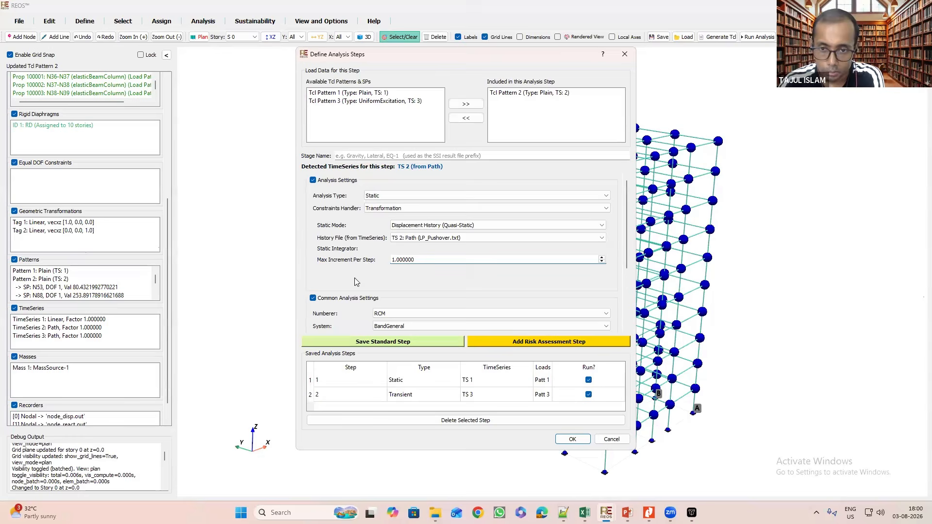
Choose the UmfPack system, KrylovNewton algorithm and NormUnbalance test type for the pushover analysis step.
scroll(355, 282, "down", 3)
left_click(396, 238)
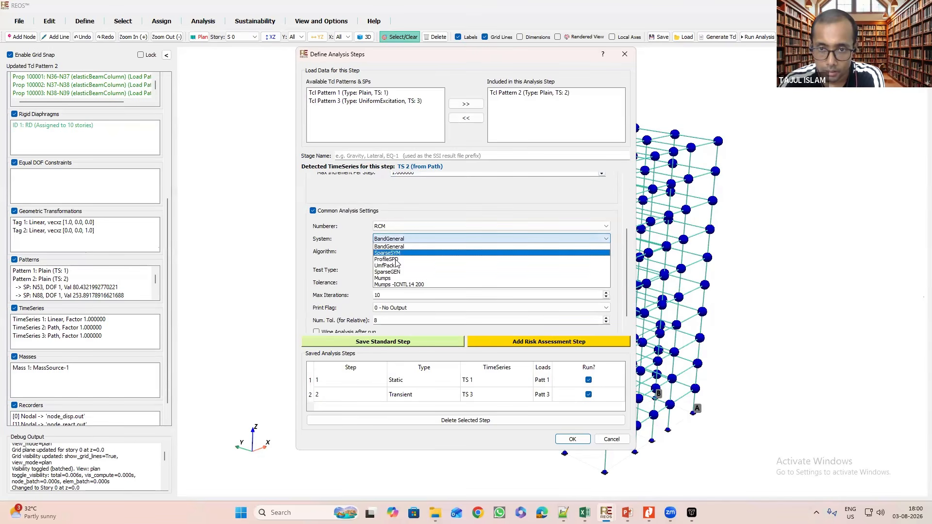
left_click(395, 266)
left_click(412, 252)
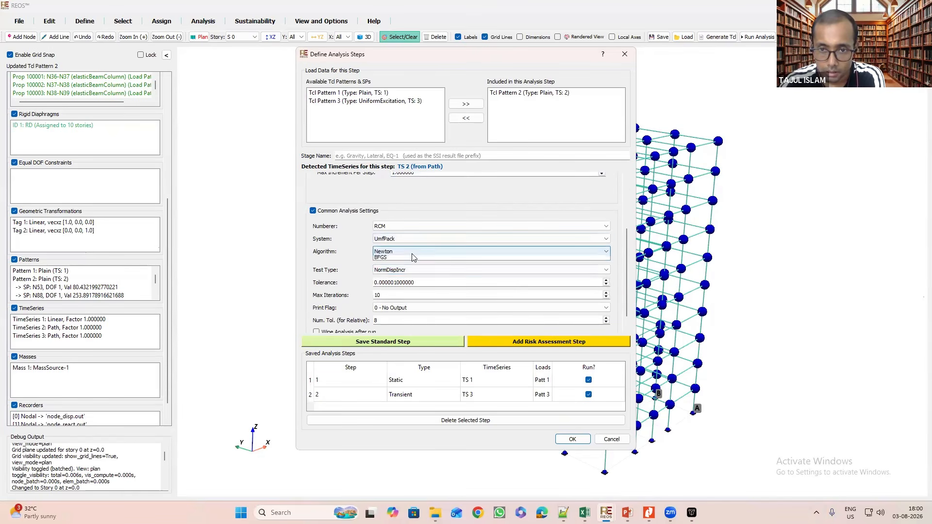
left_click(413, 273)
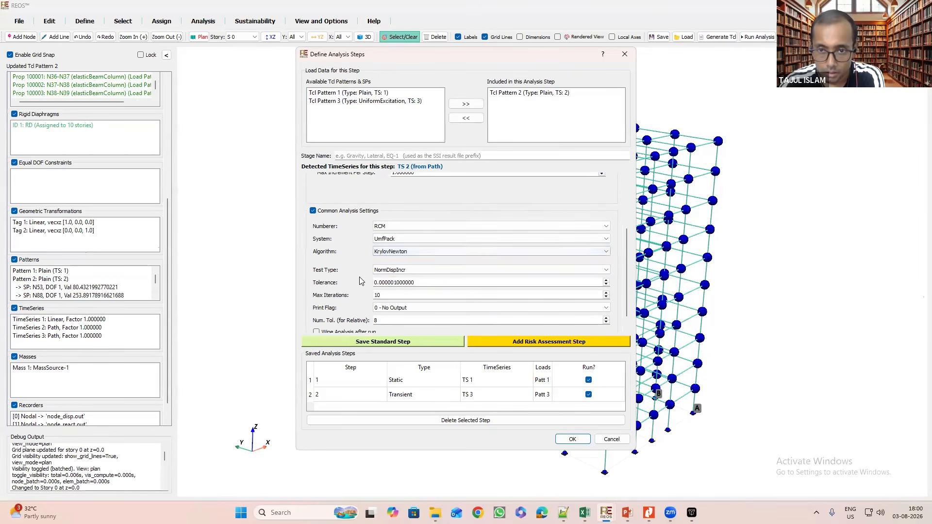
left_click(410, 271)
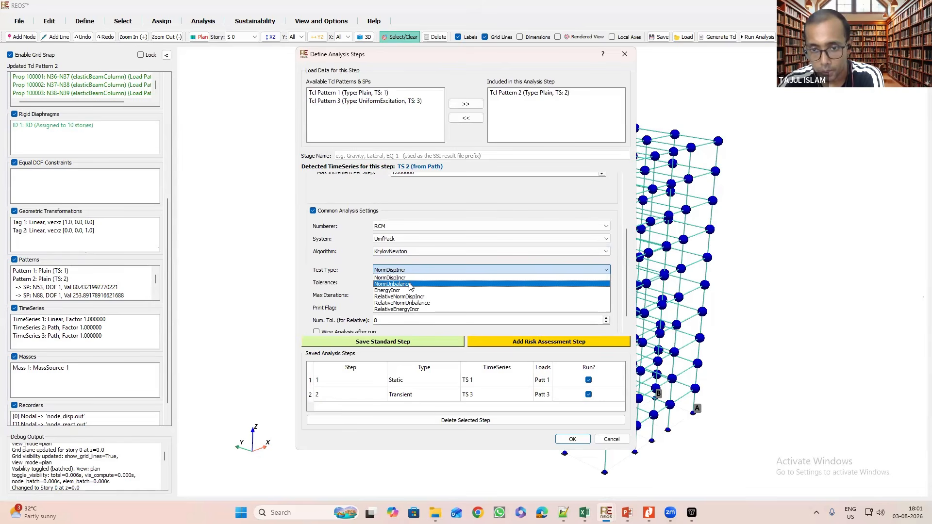
left_click(410, 284)
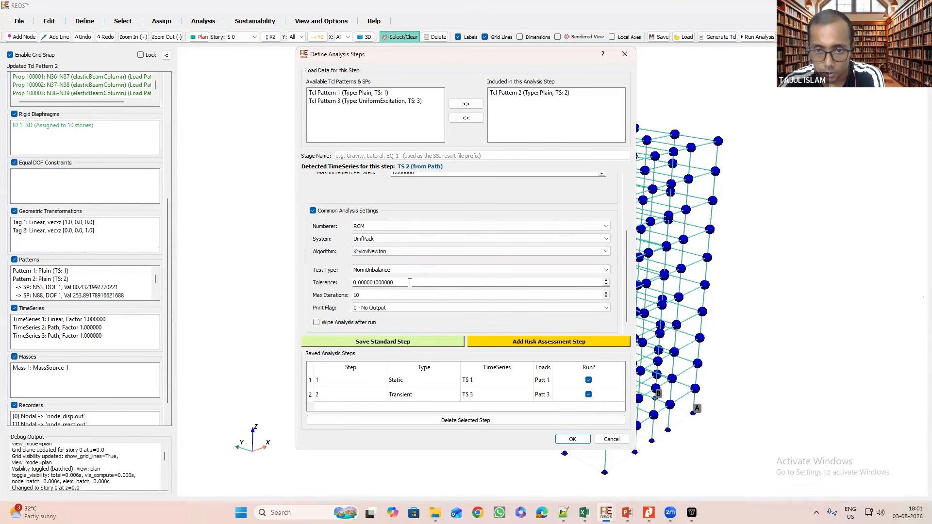
Set the convergence tolerance of the NormUnbalance test to 1000.
right_click(371, 285)
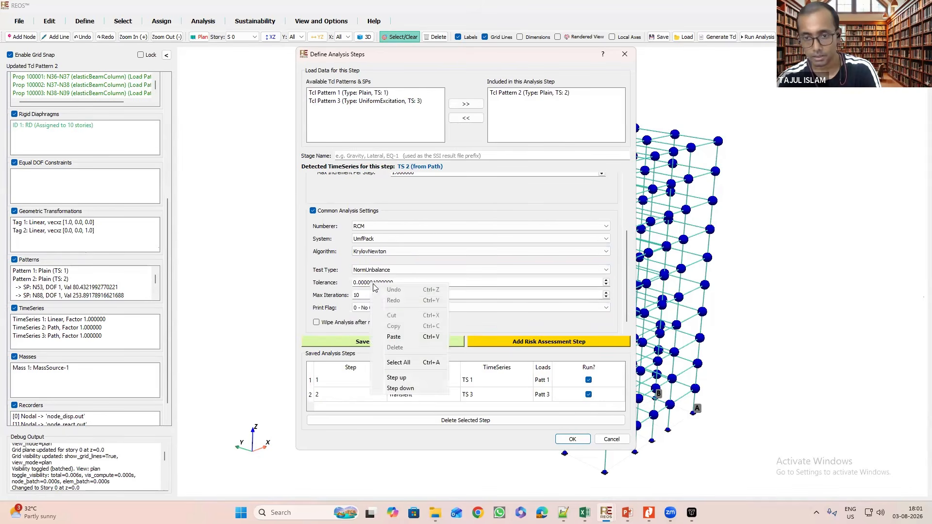
left_click(371, 283)
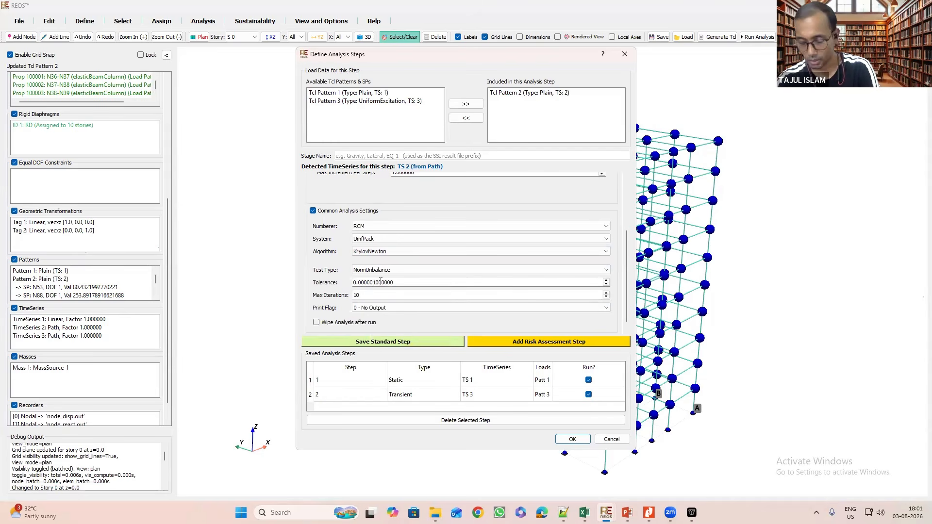
left_click_drag(408, 282, 337, 281)
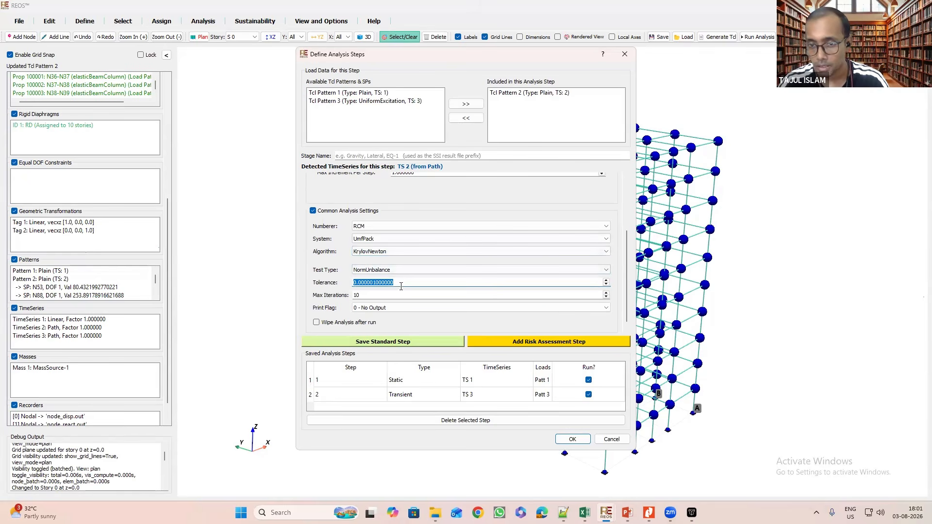
left_click_drag(394, 281, 337, 280)
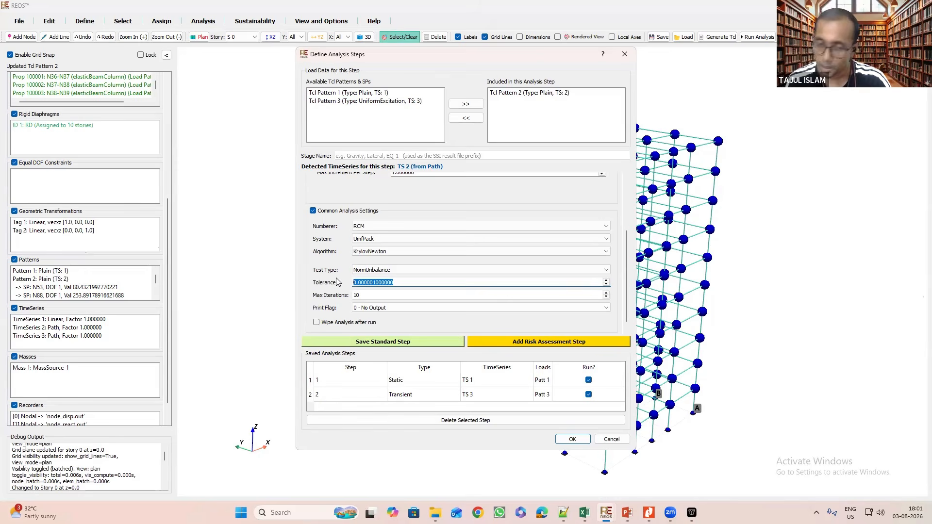
type("1000")
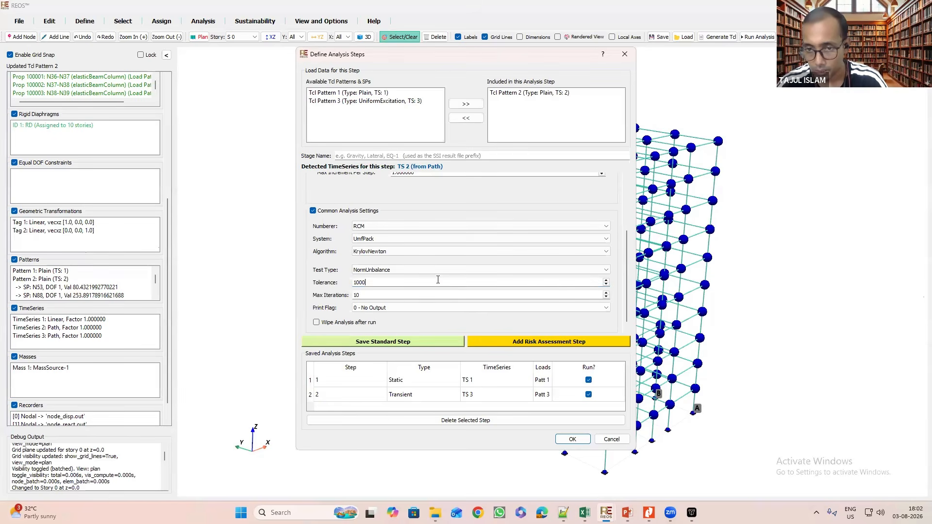
left_click_drag(382, 281, 346, 277)
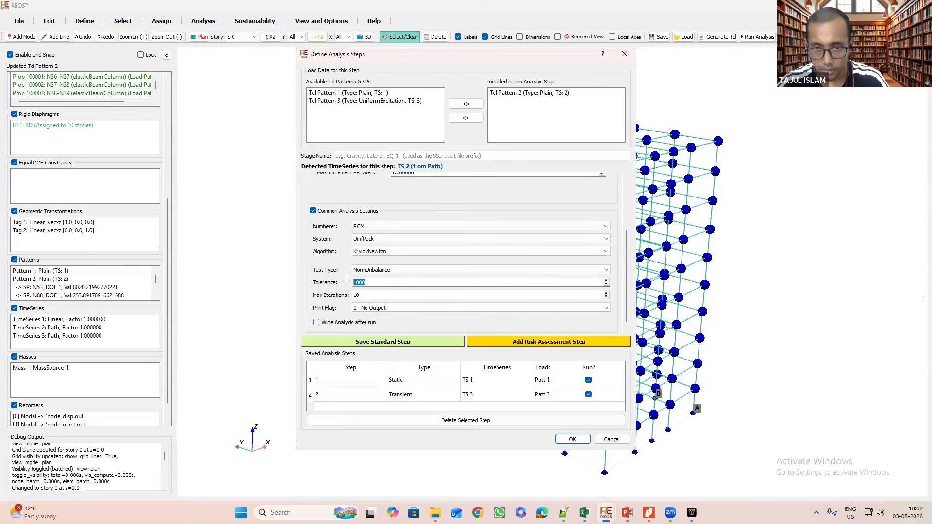
left_click(363, 281)
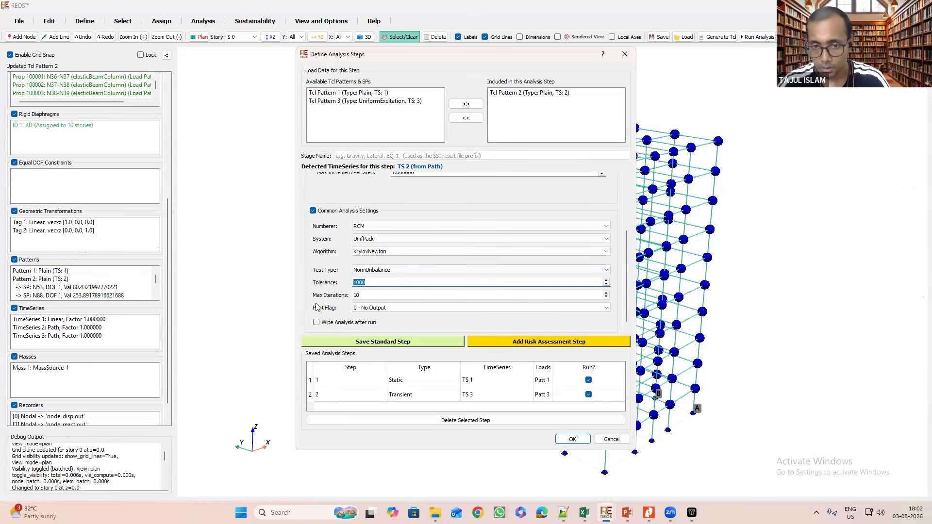
left_click(374, 298)
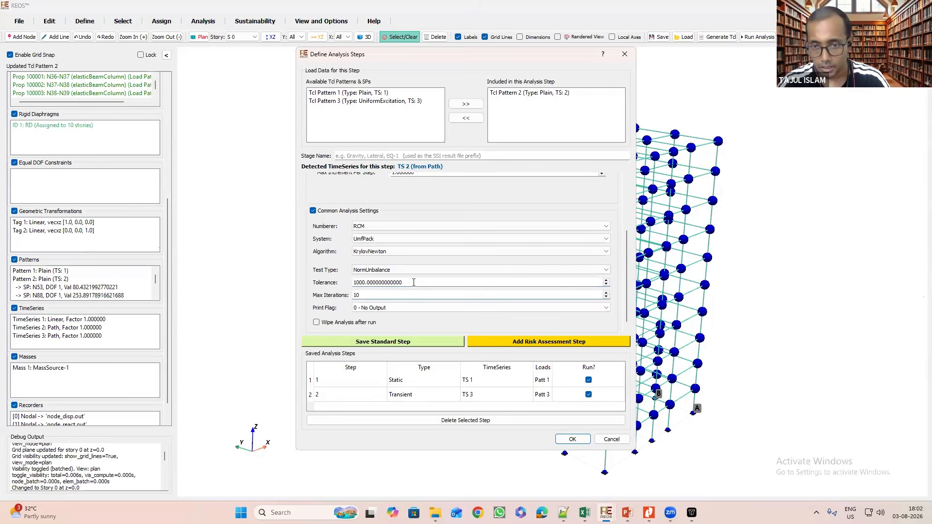
Set the maximum iterations of the analysis step to 100.
left_click_drag(354, 283, 344, 283)
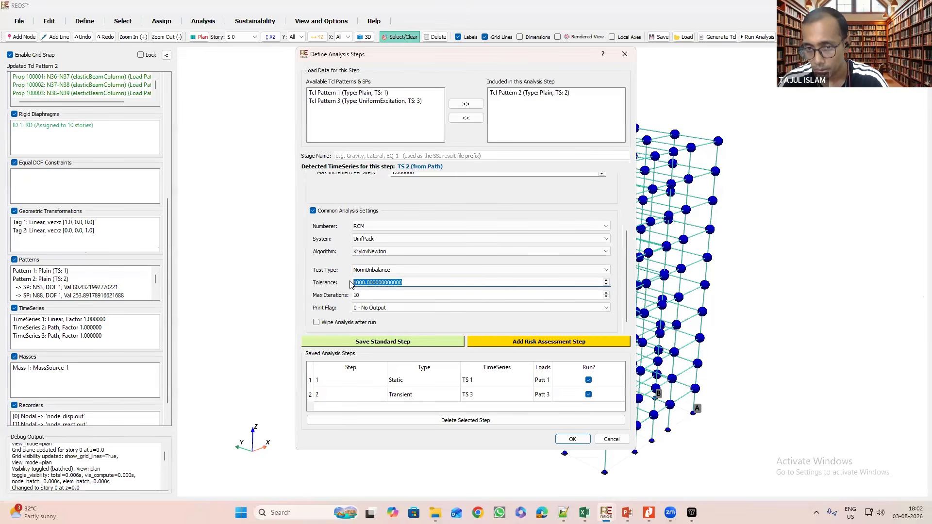
left_click(386, 295)
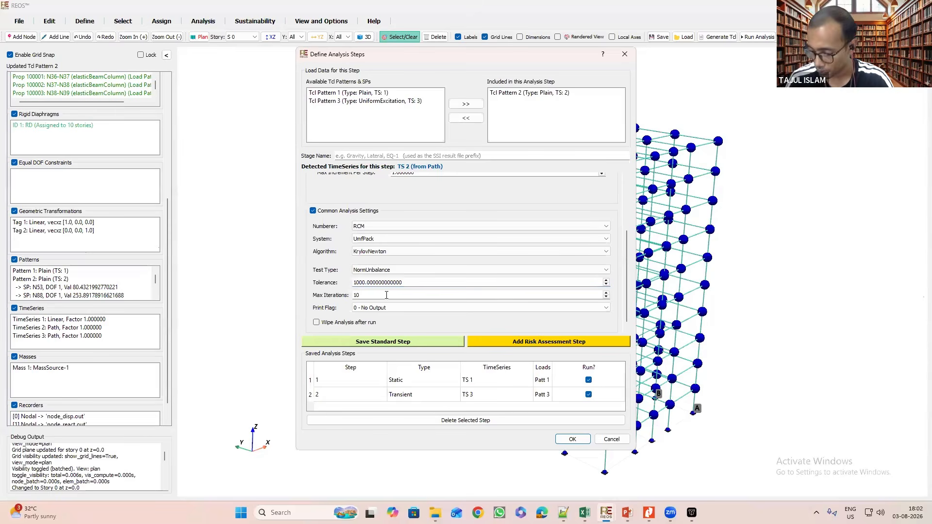
left_click(414, 285)
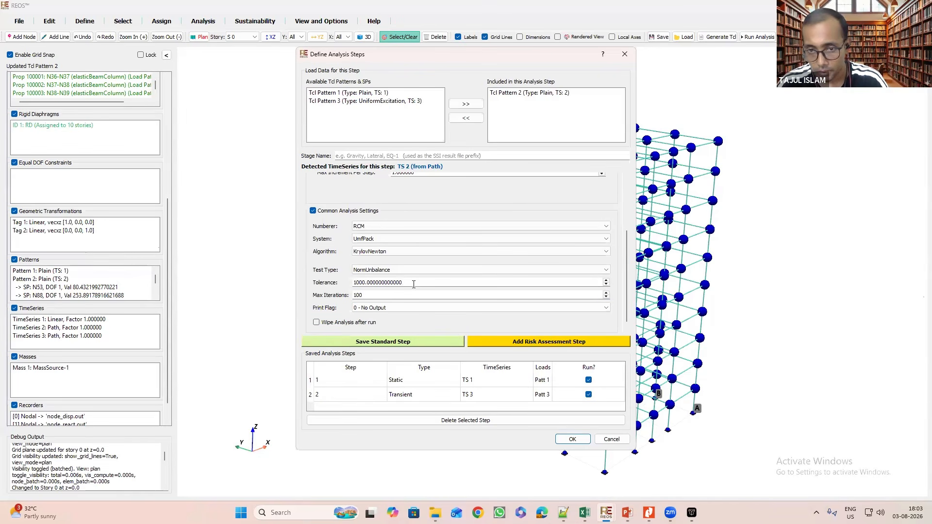
Try the 1 - Print on Failure print flag, and return it to 0 - No Output.
left_click(422, 308)
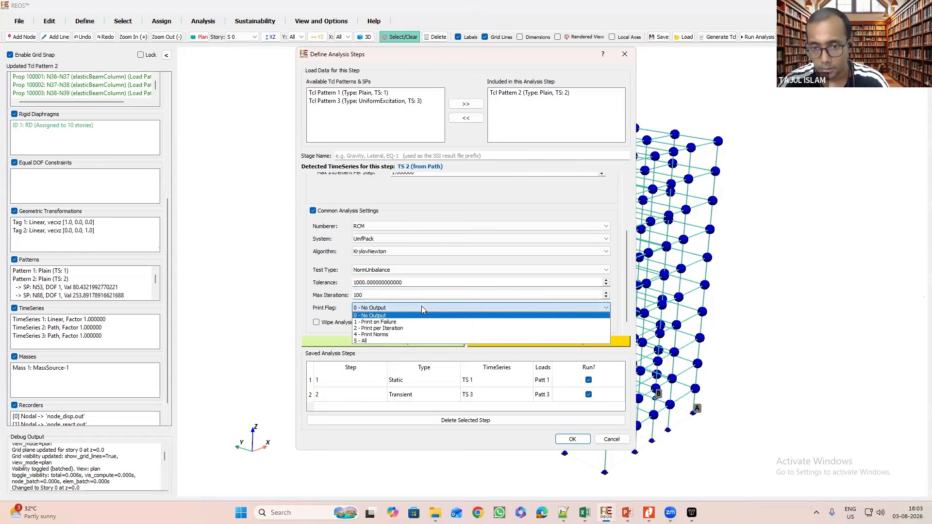
left_click(388, 323)
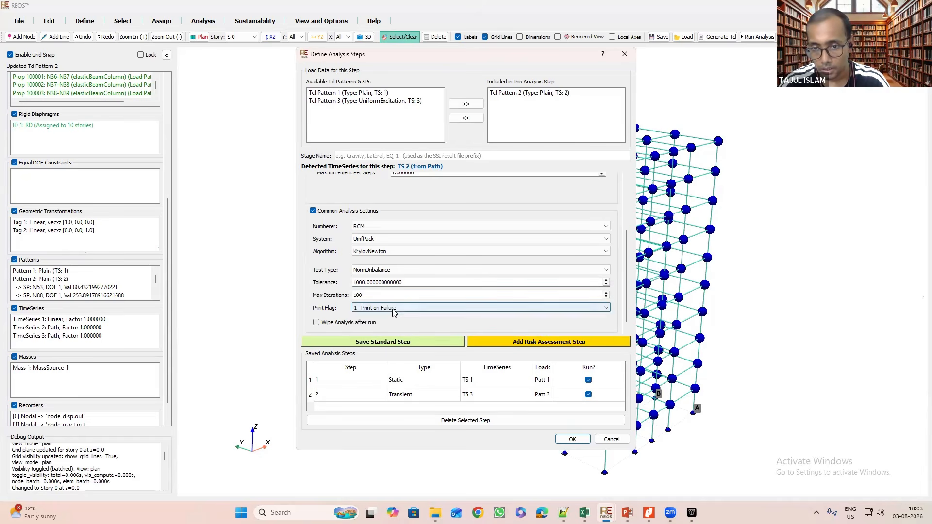
left_click(393, 309)
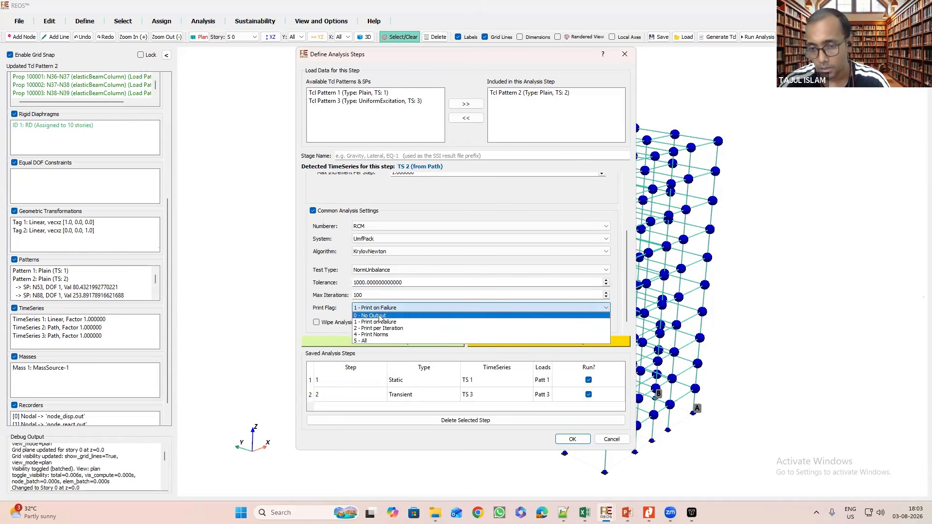
left_click(380, 316)
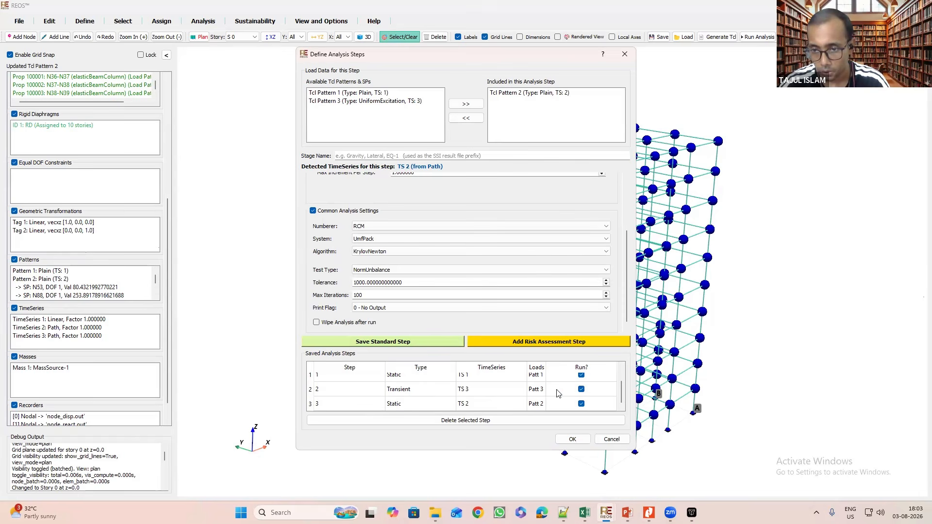
Exclude the transient analysis step with Pattern 3 from the run and accept the analysis steps.
left_click(581, 390)
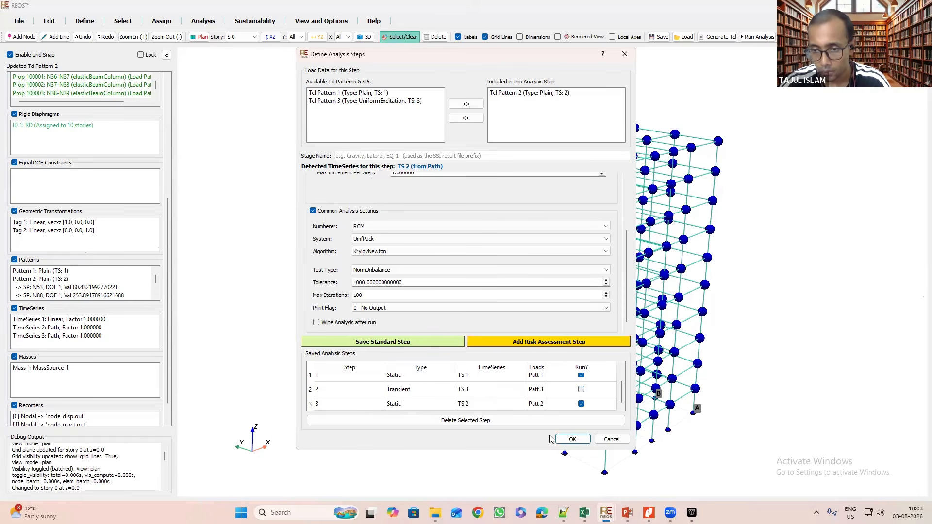
left_click(571, 437)
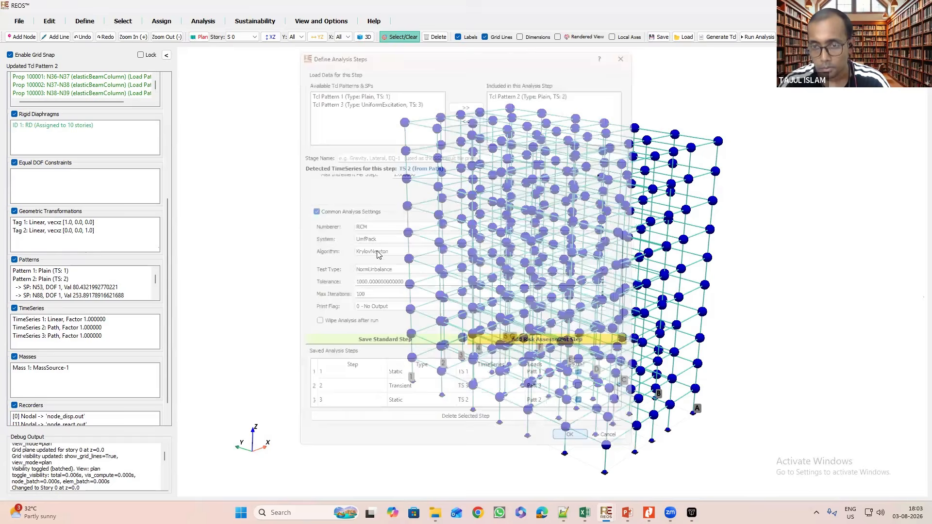
key("Escape")
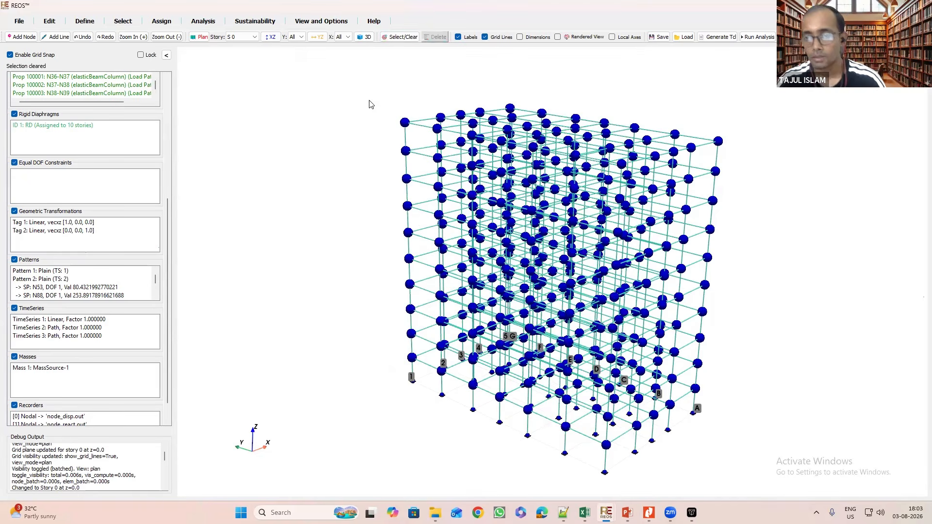
Check the defined nodal recorders and the smart fiber recorder setting, and accept them as they are.
left_click_drag(370, 101, 544, 48)
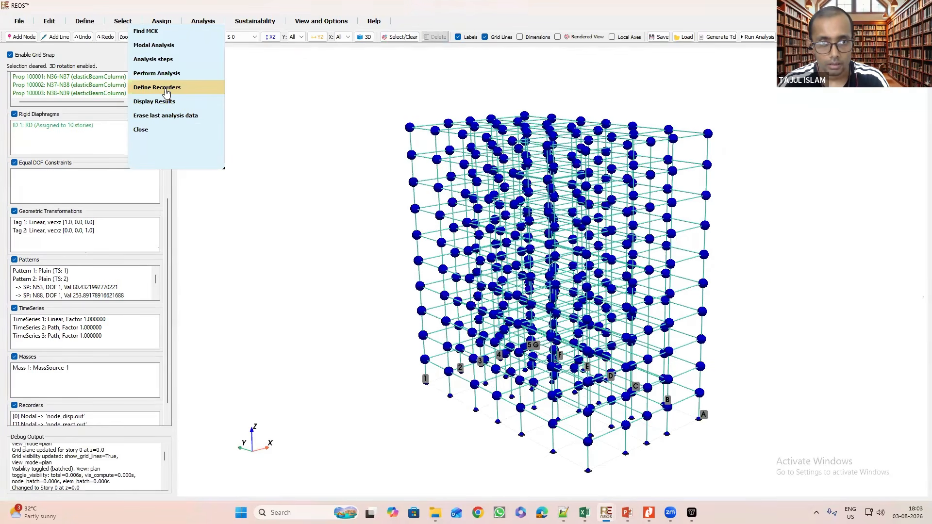
left_click(166, 88)
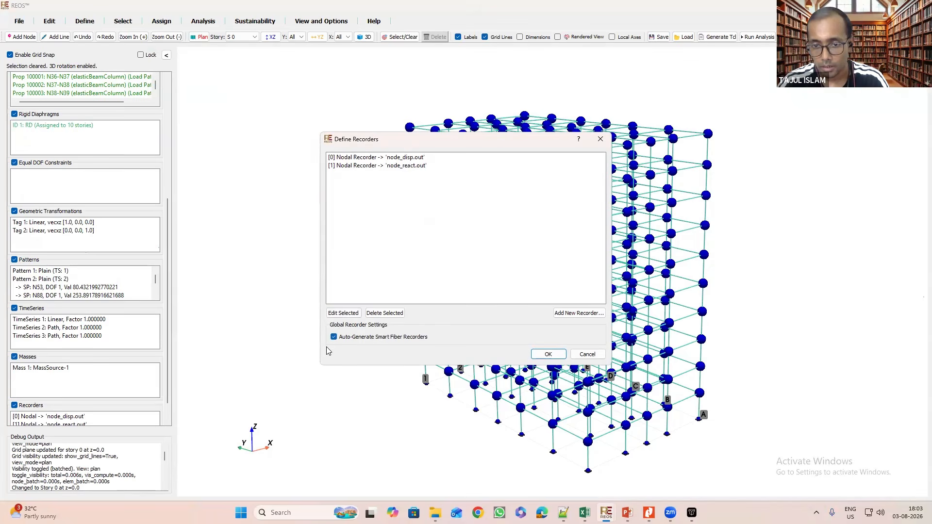
left_click(548, 354)
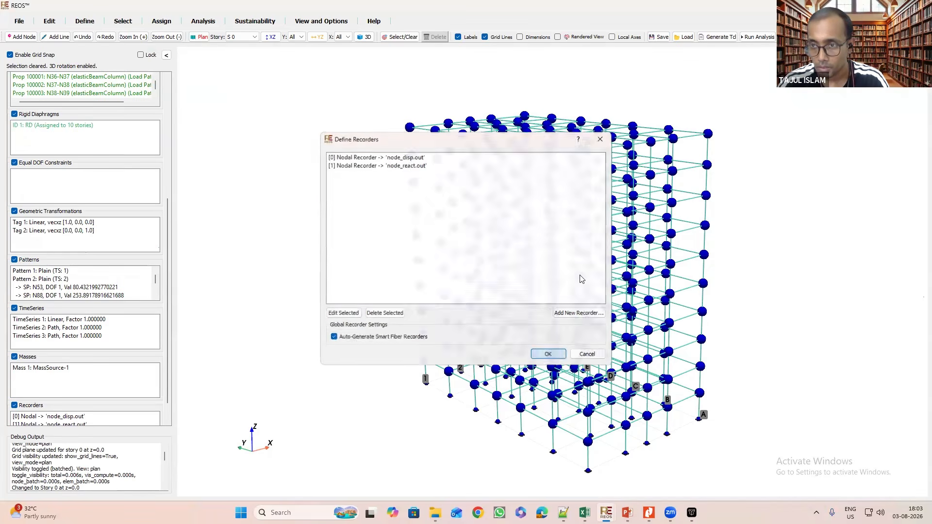
Run the analysis, saving its TCL scripts in a new TCL Pushover folder inside Demo.
left_click(757, 37)
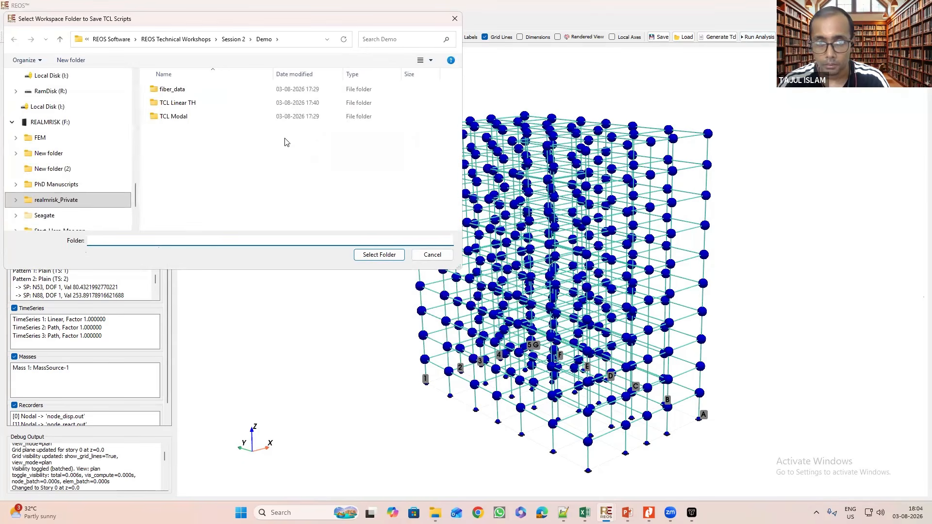
left_click(68, 59)
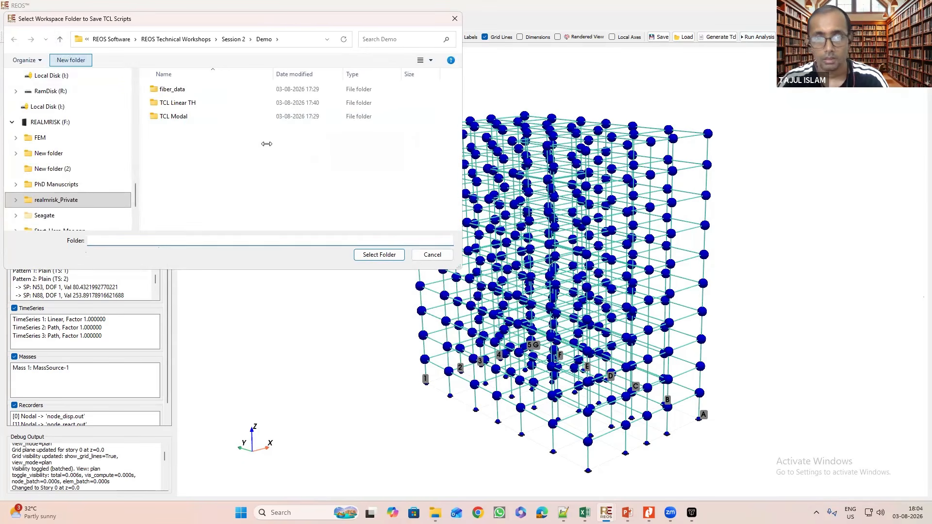
type("TCL")
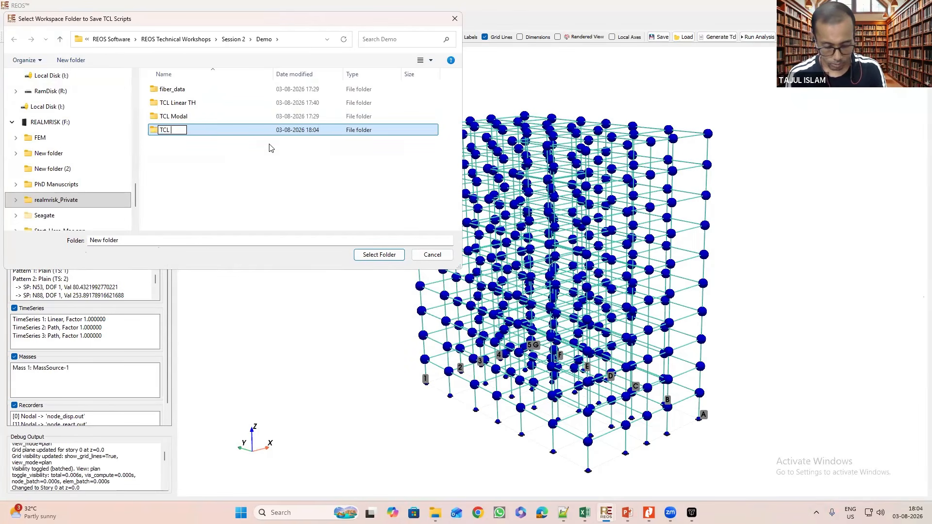
type(" Pushover")
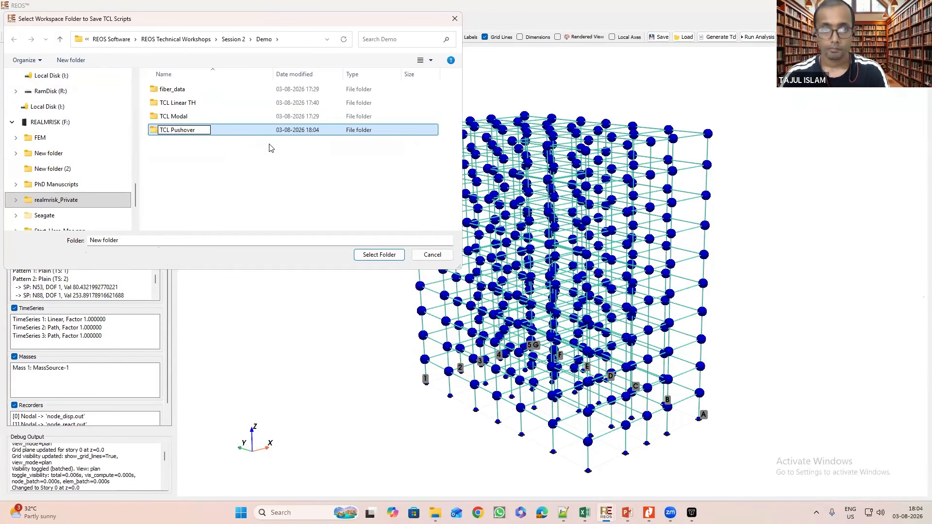
key("Return")
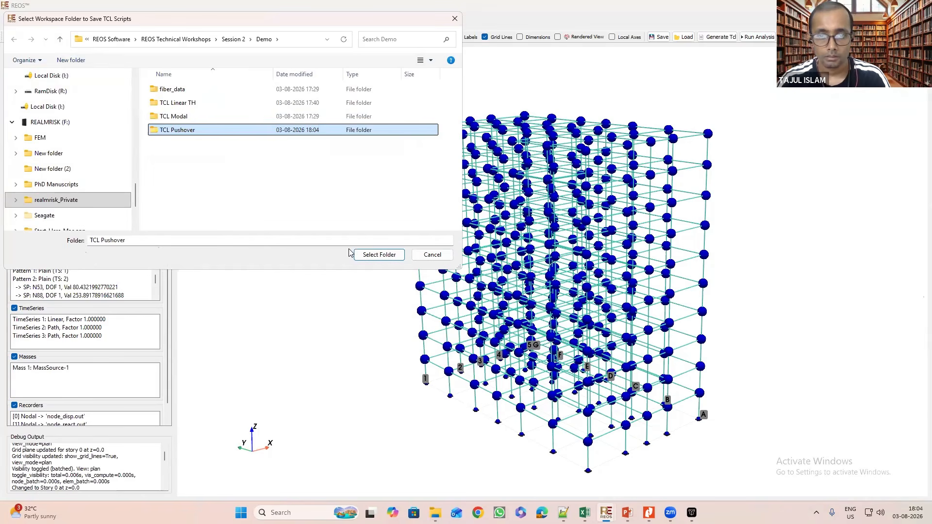
left_click(377, 255)
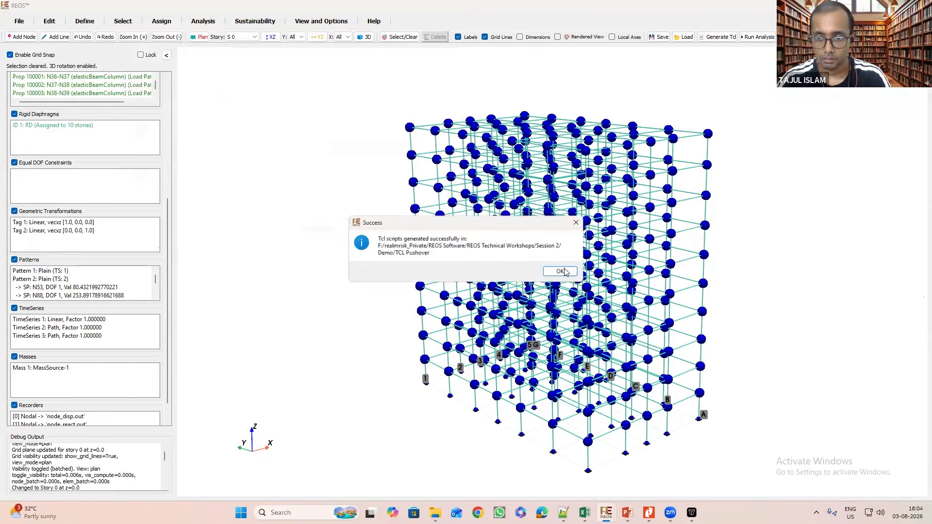
left_click(553, 270)
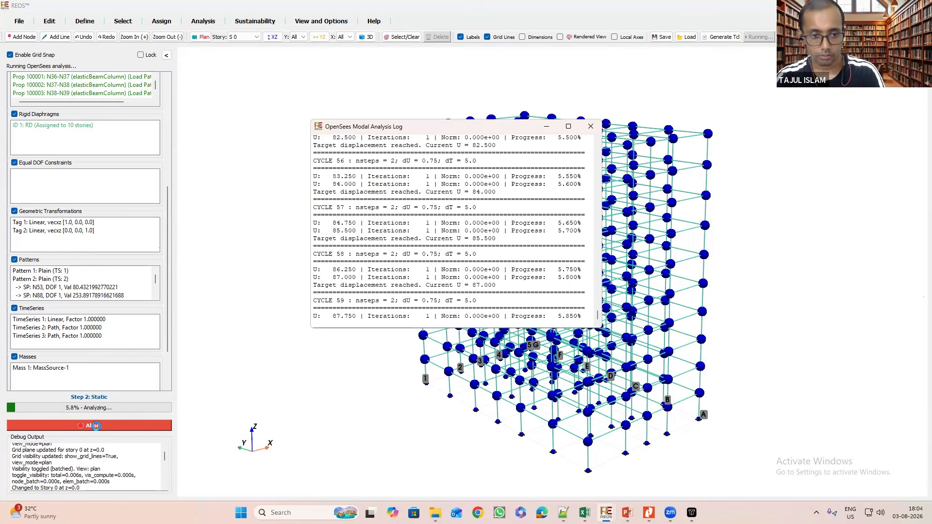
Abort the running pushover analysis and dismiss the resulting messages.
left_click(96, 425)
left_click(462, 269)
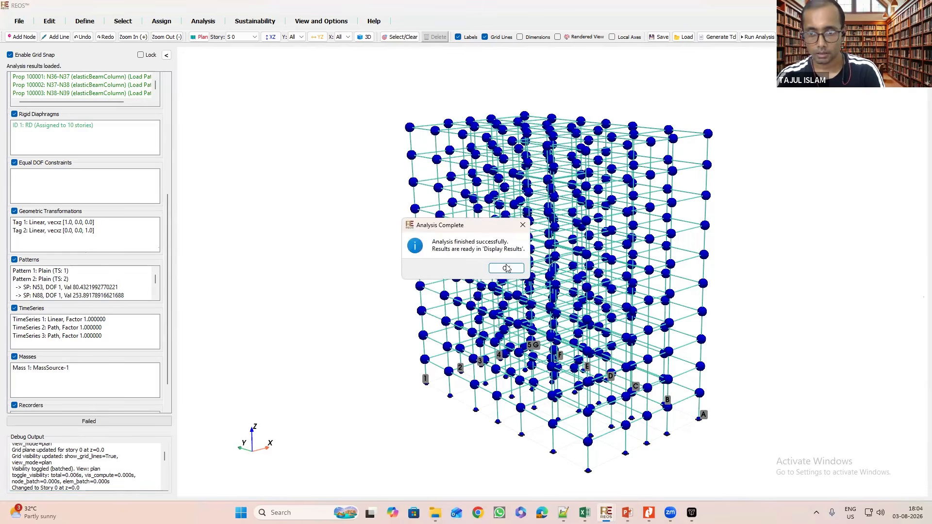
left_click(507, 268)
left_click(533, 278)
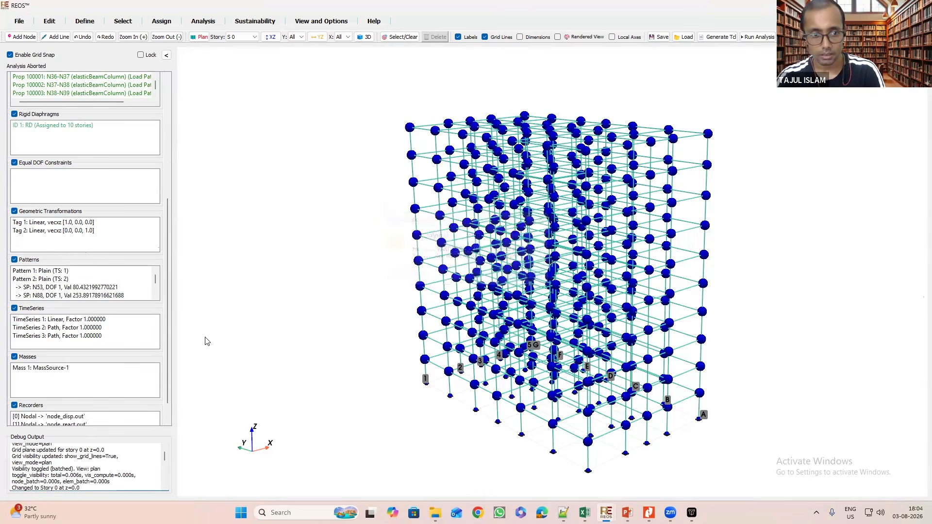
Set the time step (dt) of Path TimeSeries 2 to 1.
double_click(44, 328)
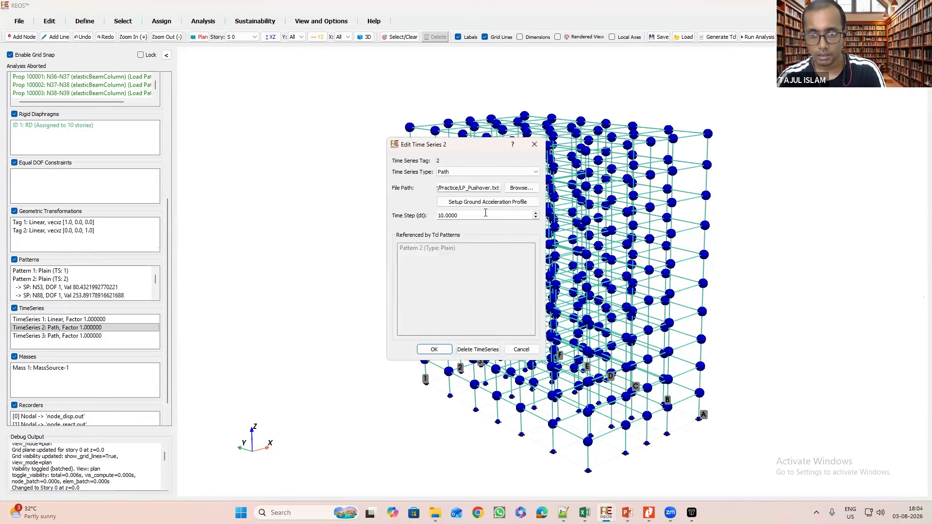
double_click(434, 215)
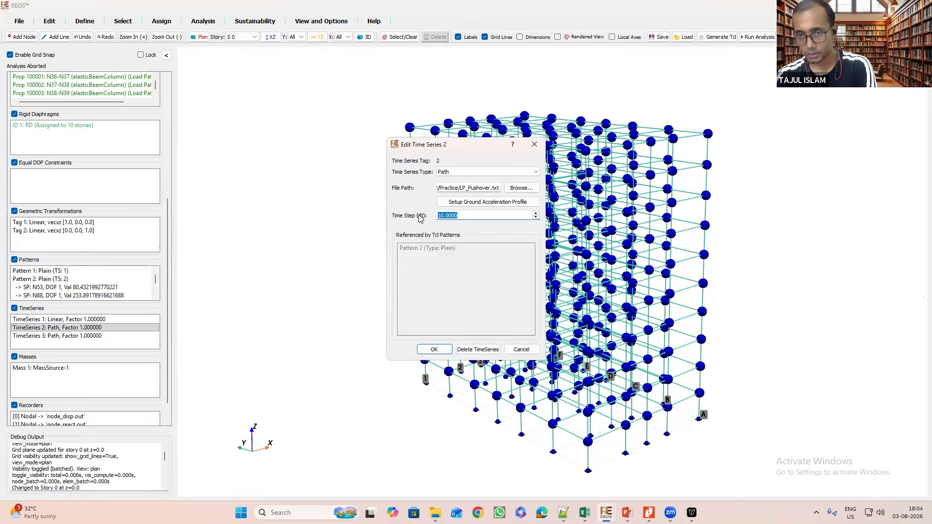
type("1")
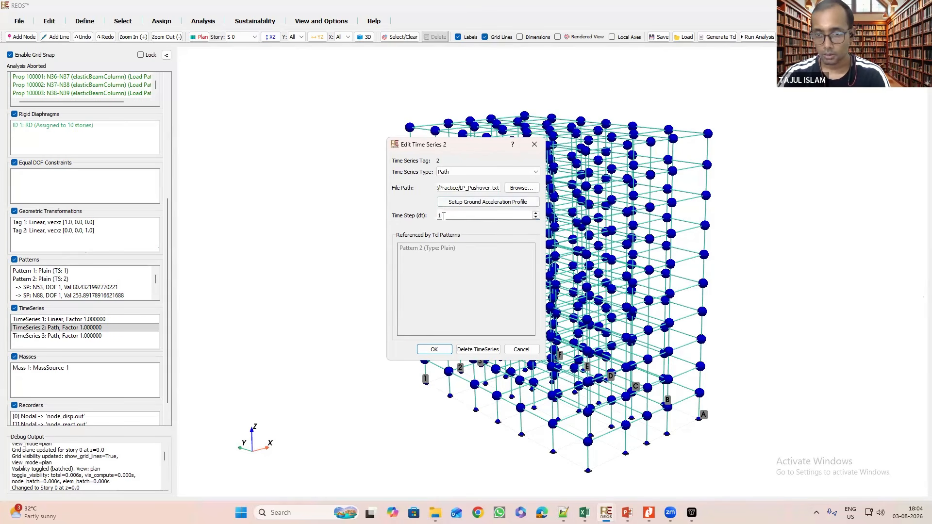
left_click(434, 350)
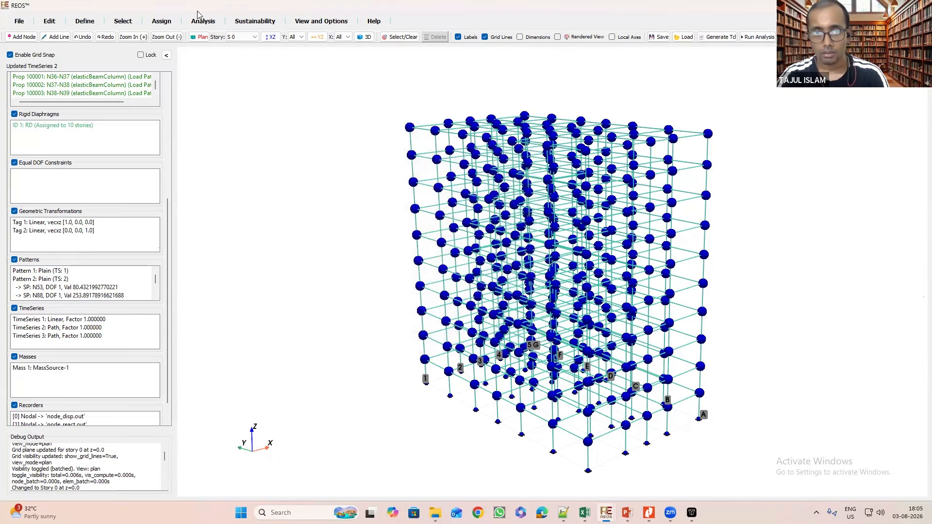
Examine the settings of the saved static analysis step 3 for Pattern 2, and close the analysis step definitions unchanged.
left_click(210, 23)
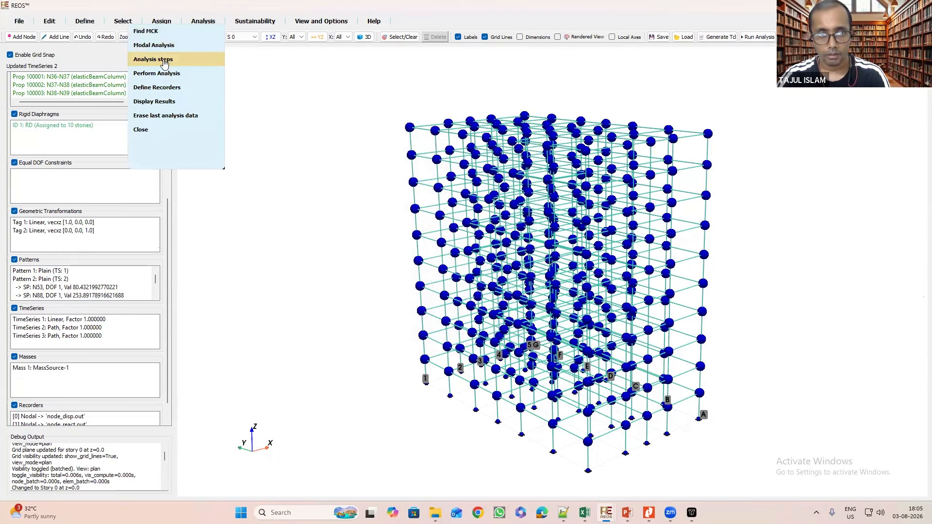
left_click(170, 63)
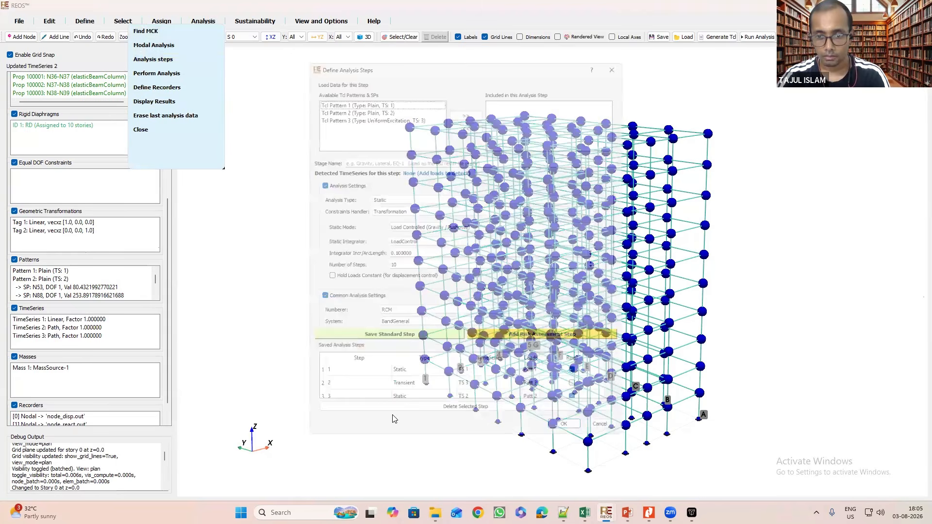
left_click(353, 406)
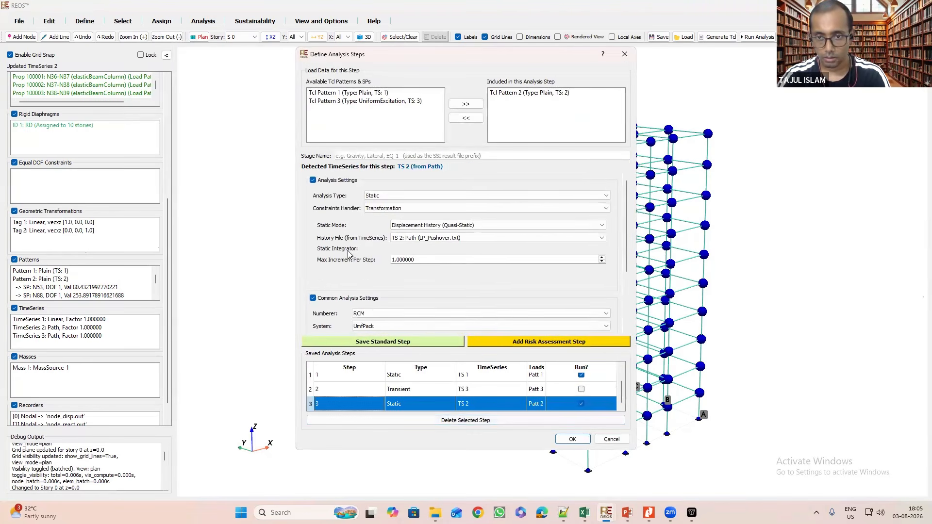
scroll(348, 243, "down", 2)
scroll(340, 241, "up", 1)
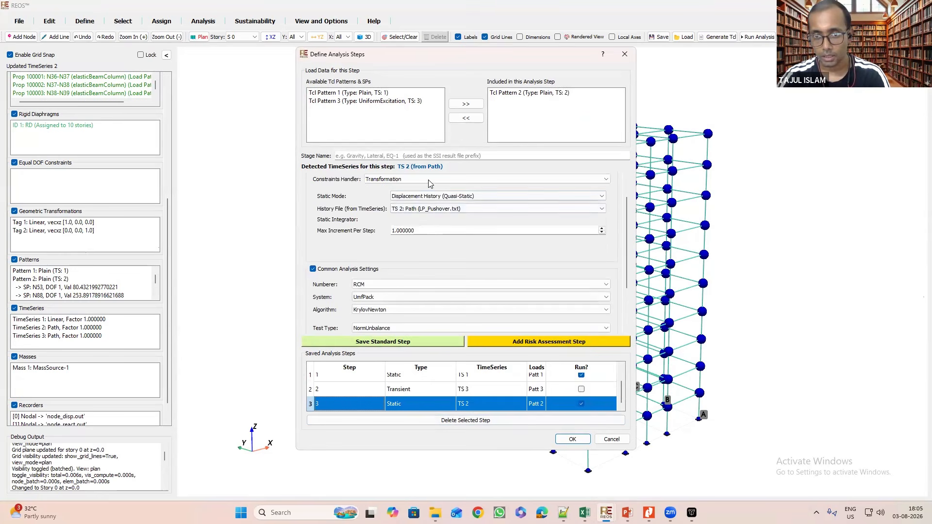
scroll(378, 181, "up", 1)
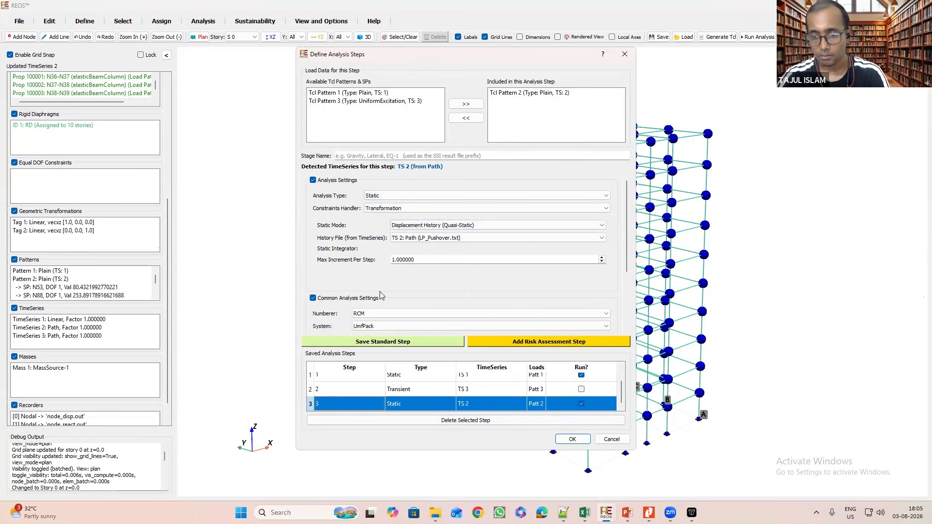
left_click(625, 54)
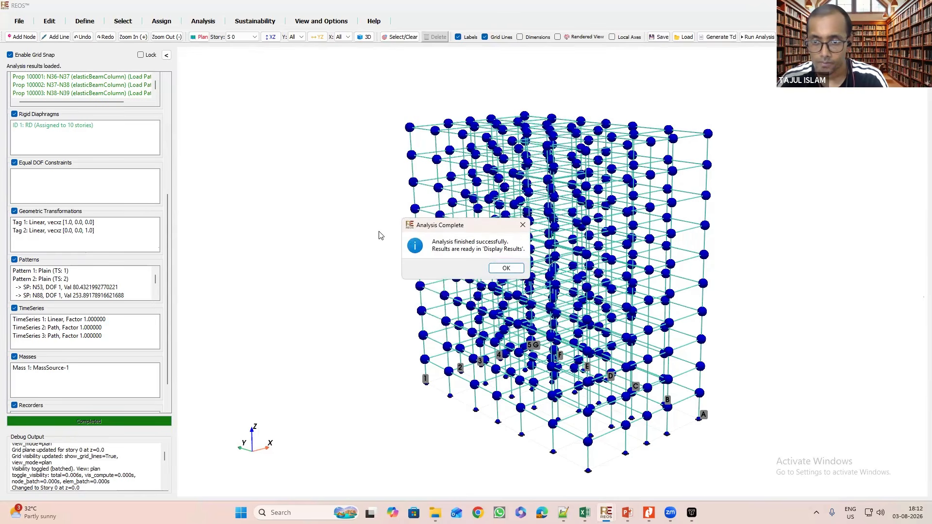
Plot the pushover curve of base shear versus roof displacement for control node 368 in Global X, and close the viewer.
left_click(206, 23)
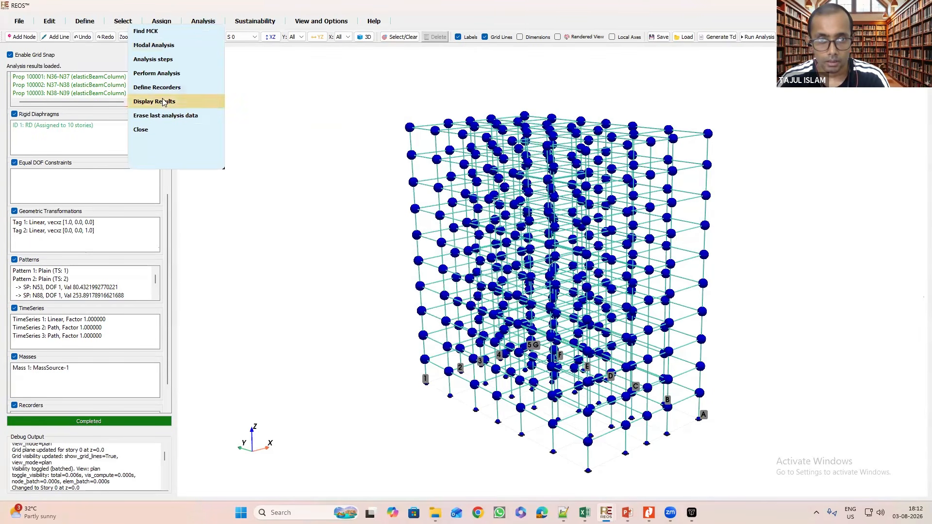
left_click(164, 100)
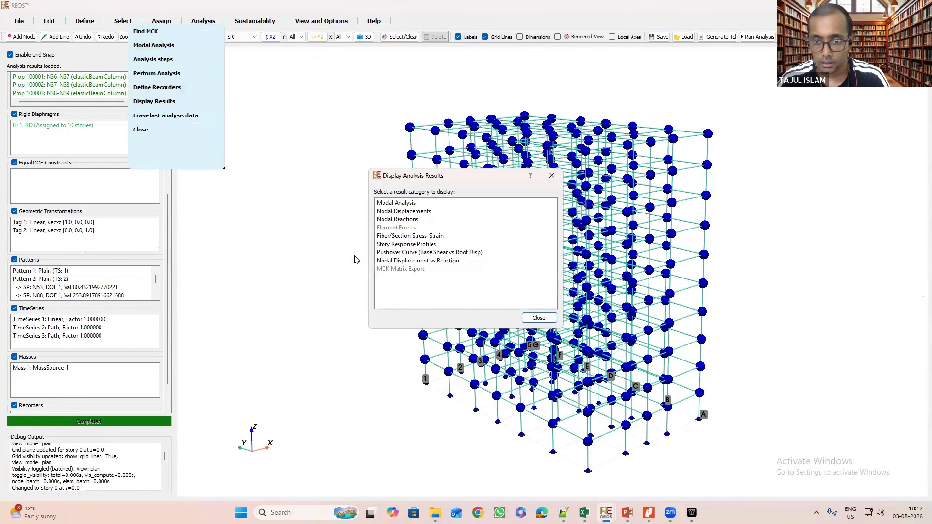
double_click(443, 253)
left_click(332, 144)
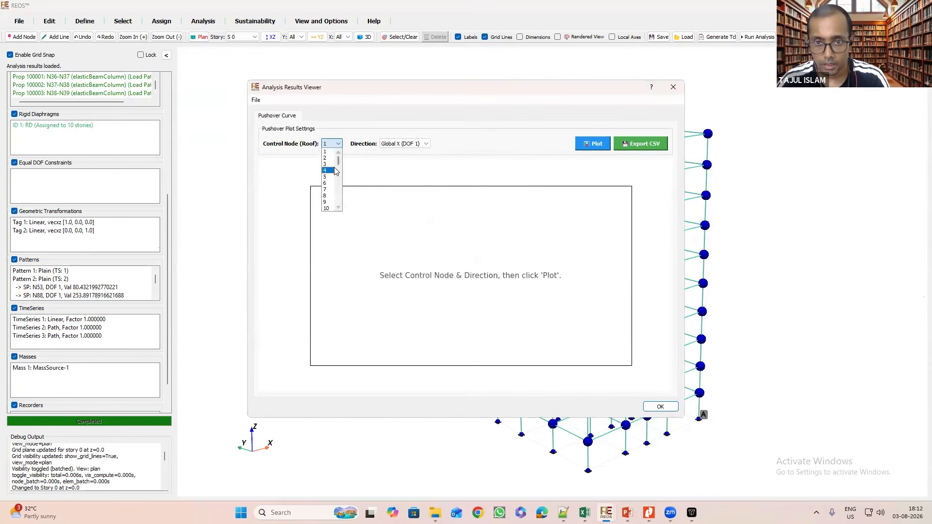
left_click_drag(339, 161, 339, 208)
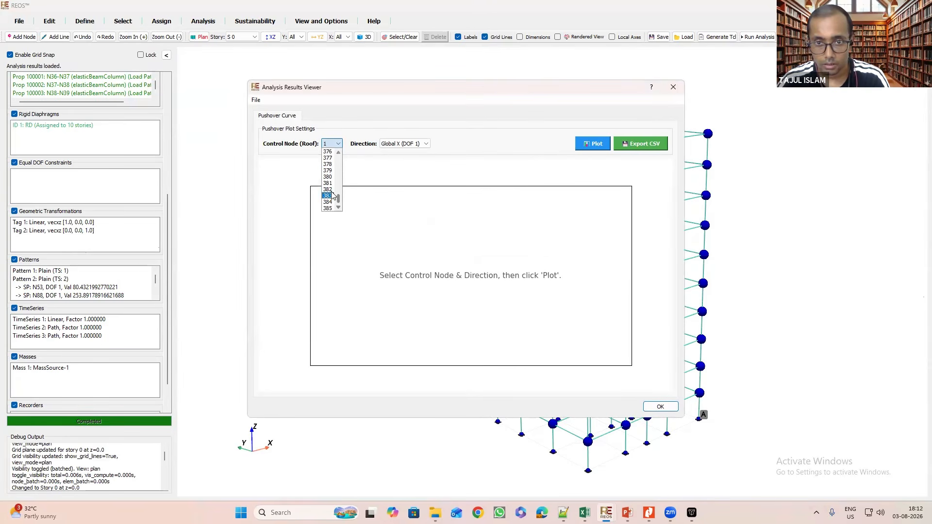
scroll(333, 195, "up", 2)
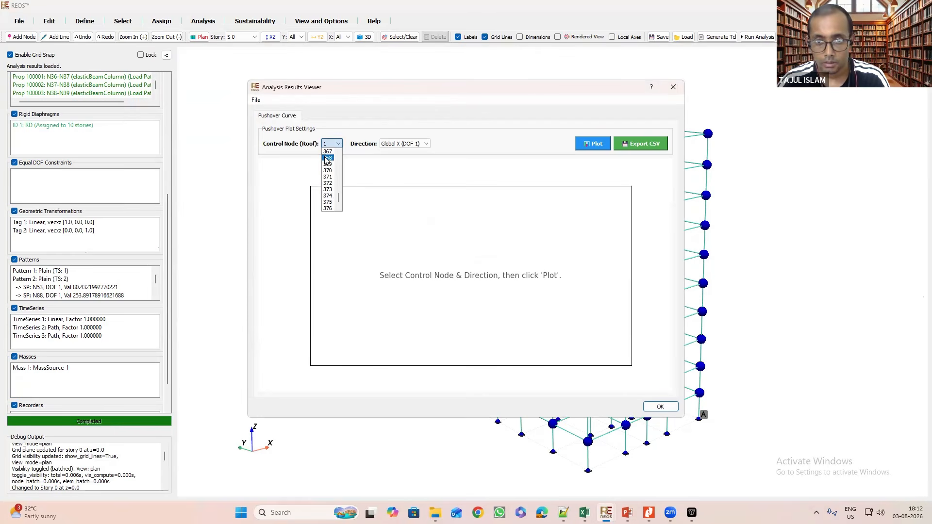
left_click(328, 157)
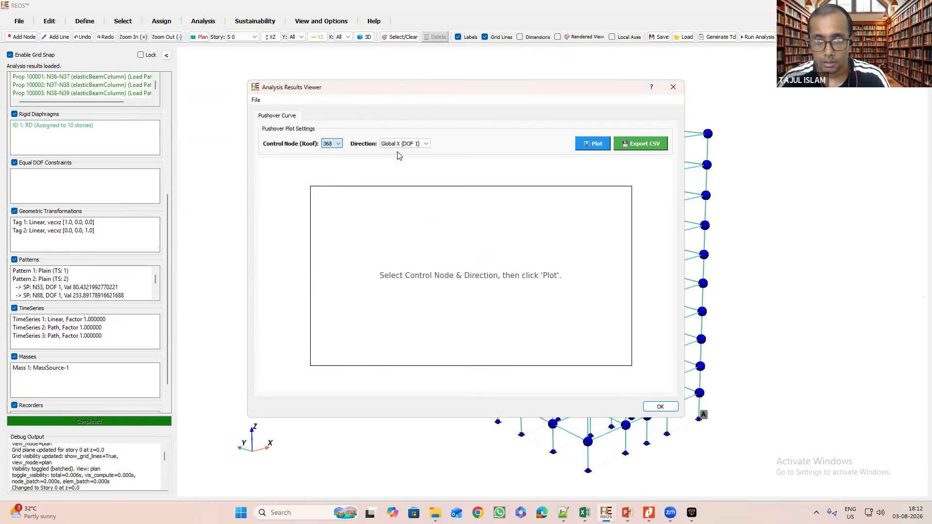
left_click(596, 145)
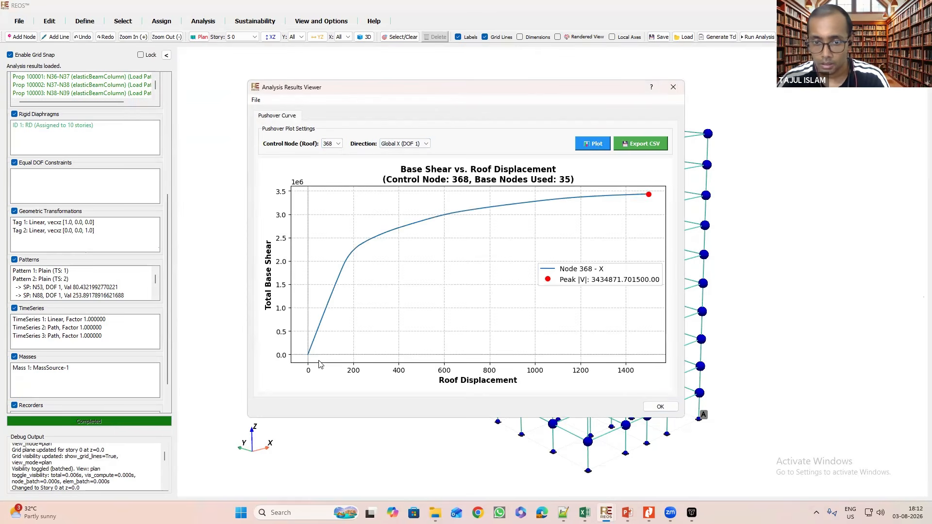
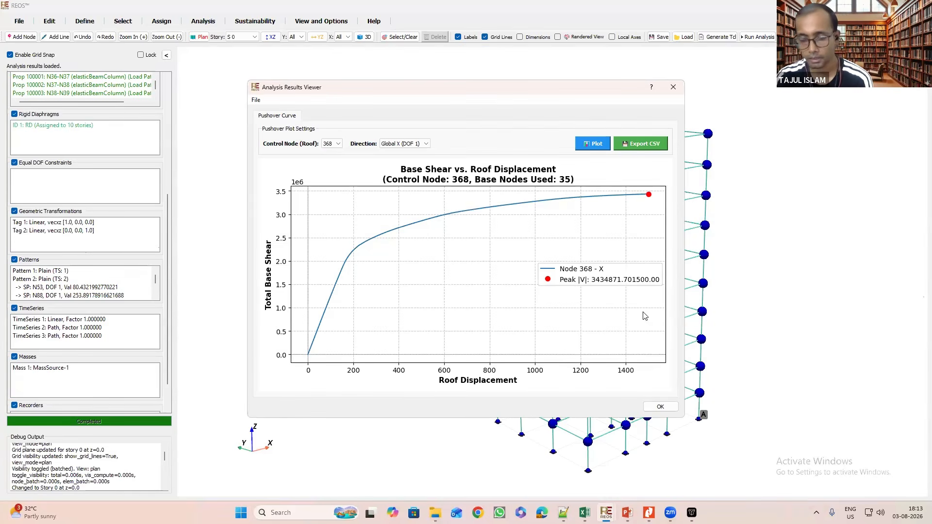
left_click(673, 89)
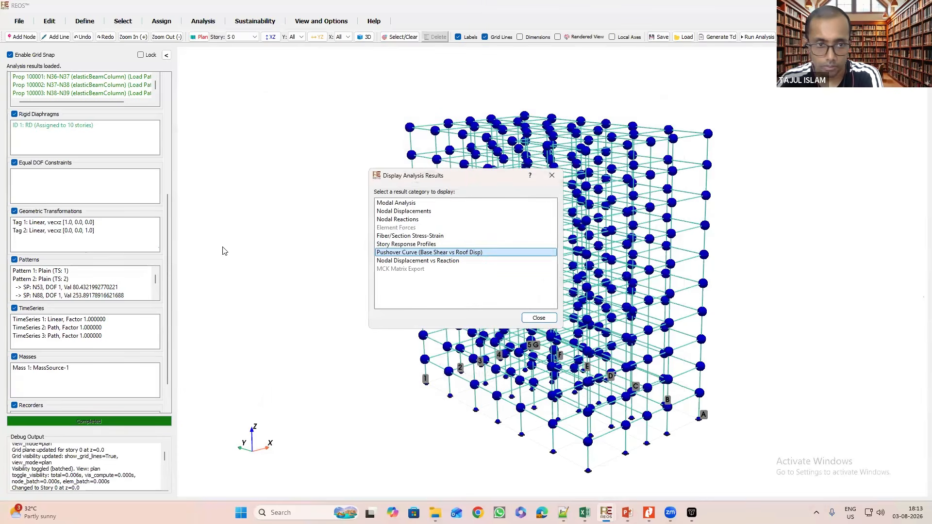
Change the transformation type of geometric transformations 1 and 2 to PDelta.
double_click(49, 222)
left_click(435, 203)
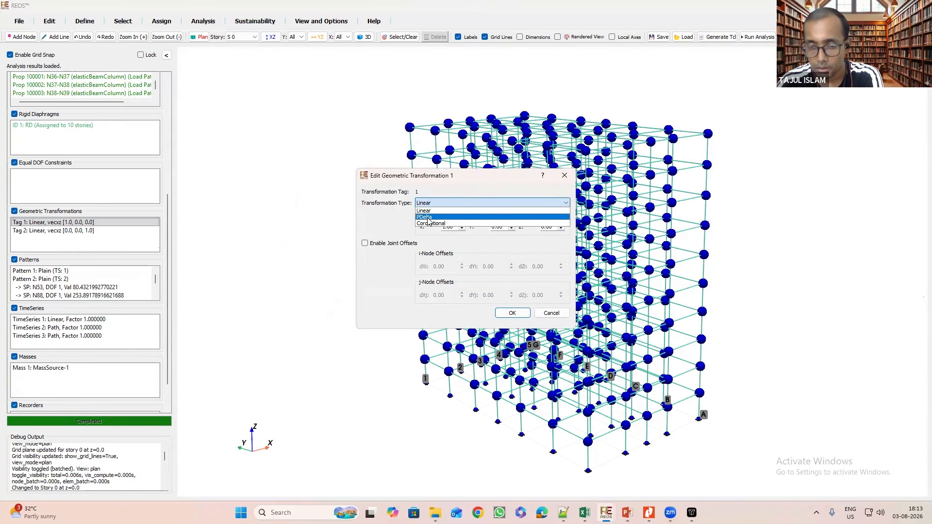
left_click(428, 218)
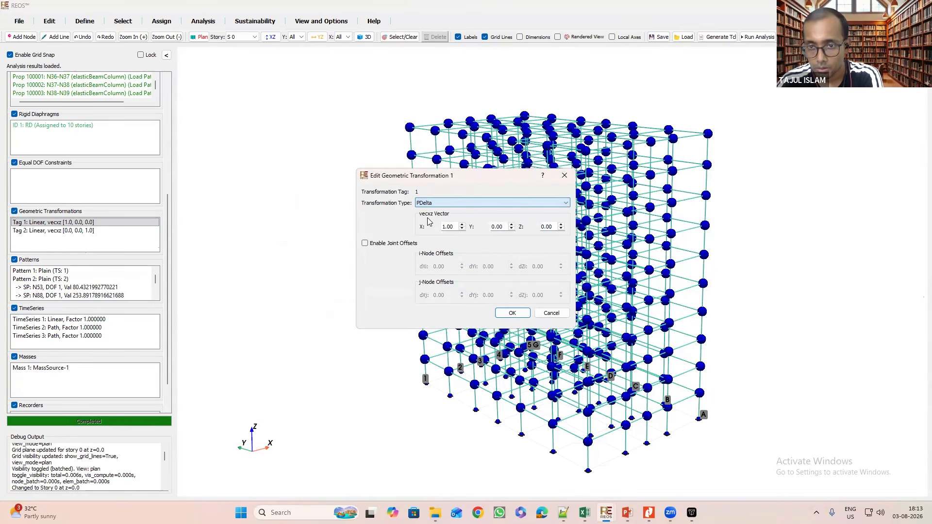
left_click(513, 313)
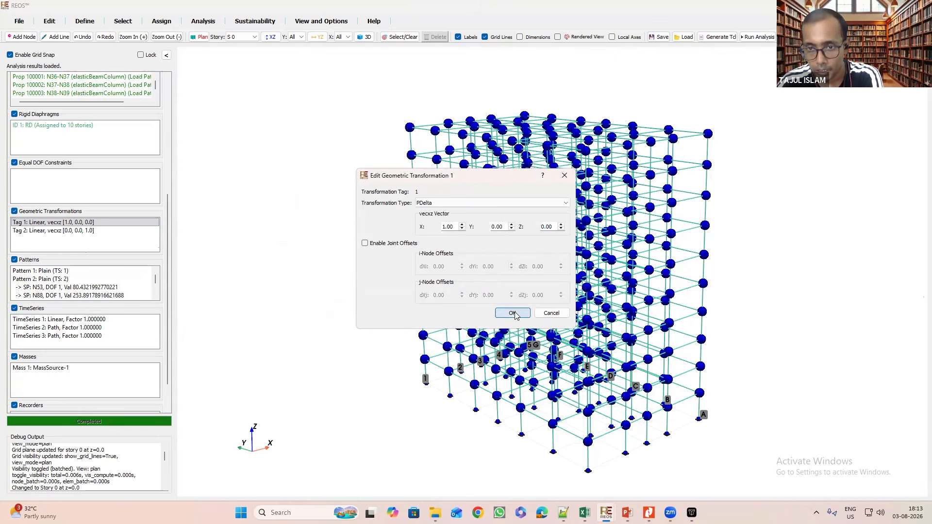
double_click(56, 232)
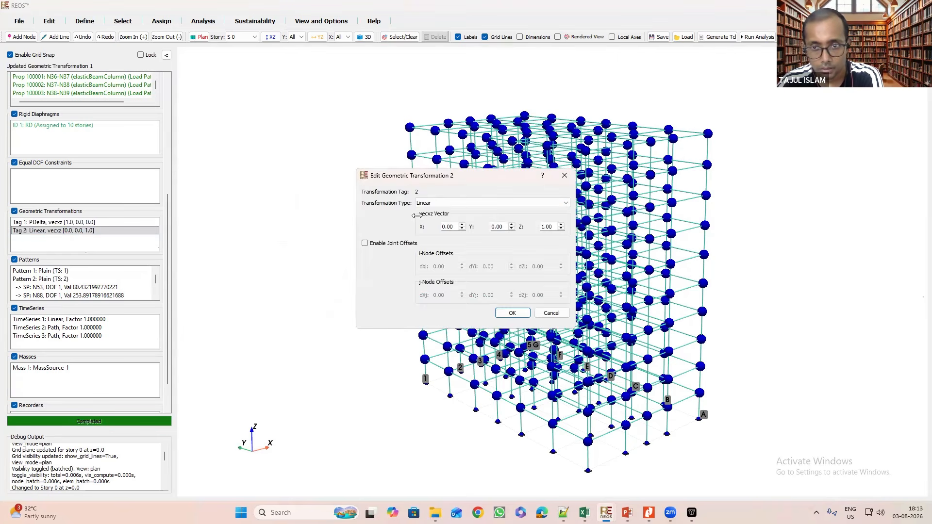
left_click(443, 204)
left_click(427, 217)
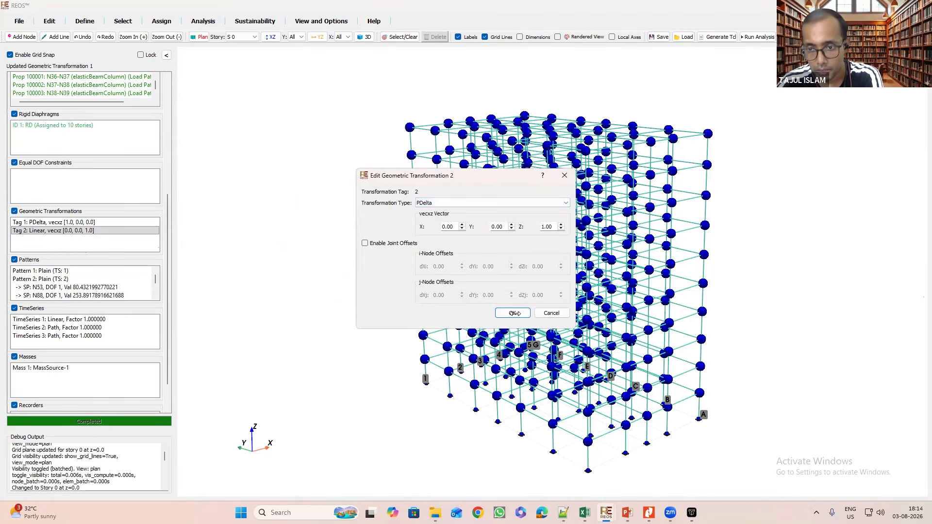
left_click(512, 313)
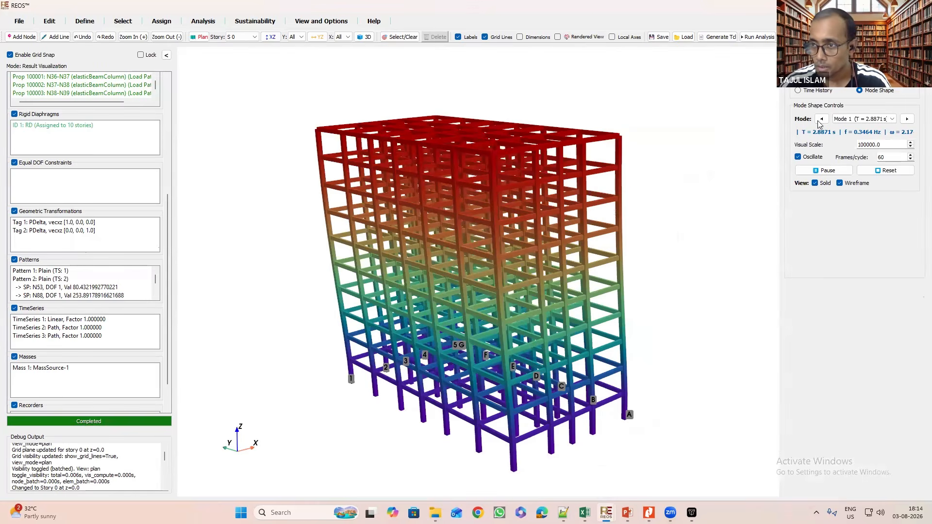
Play the time-history deformation for Displacement X (UX), colored by Disp X (UX), at 20x speed.
left_click(809, 91)
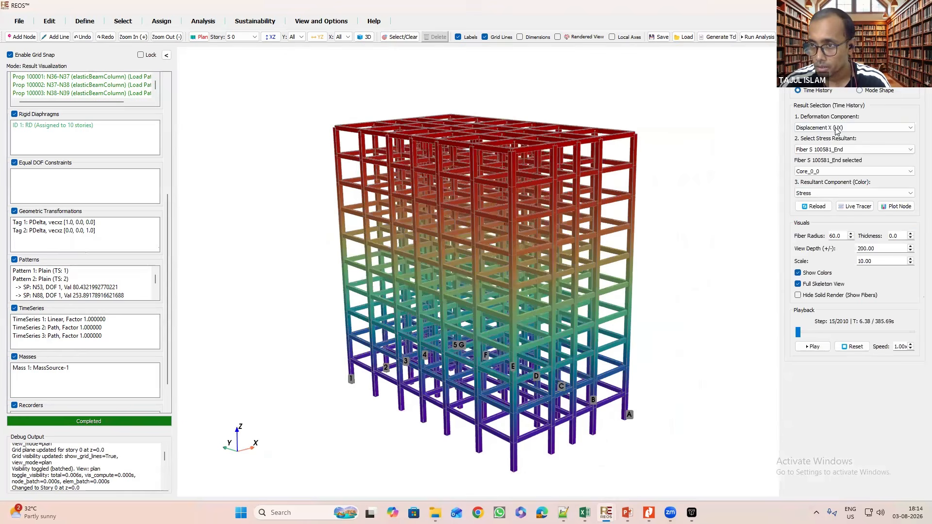
left_click(825, 127)
left_click(821, 136)
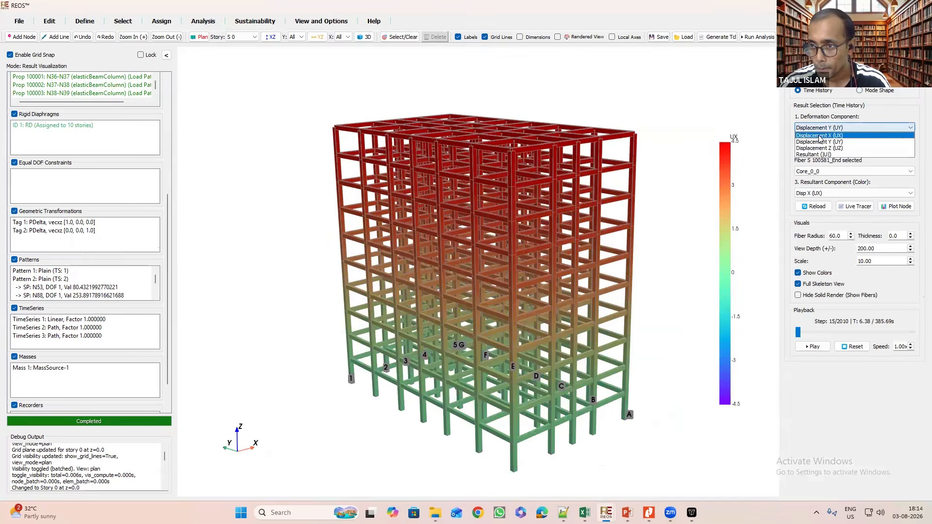
left_click(825, 192)
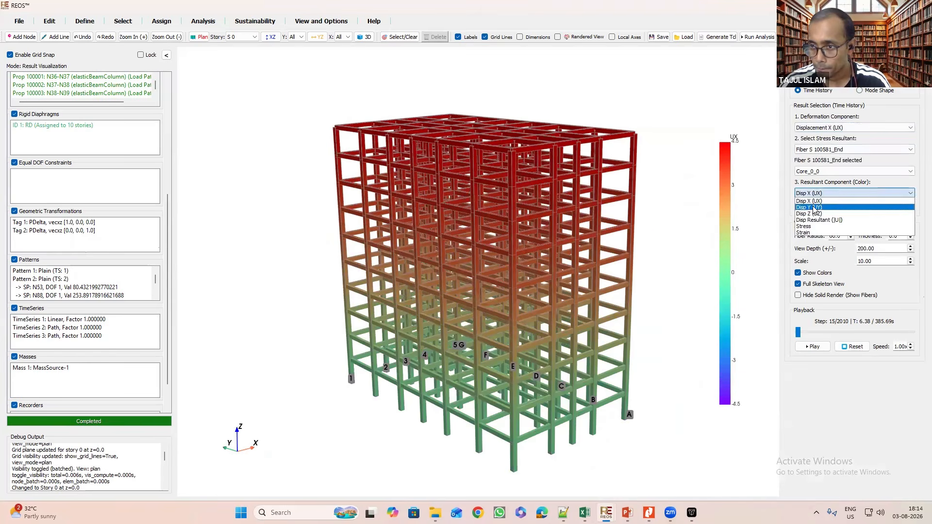
left_click(814, 207)
left_click(815, 194)
left_click(811, 201)
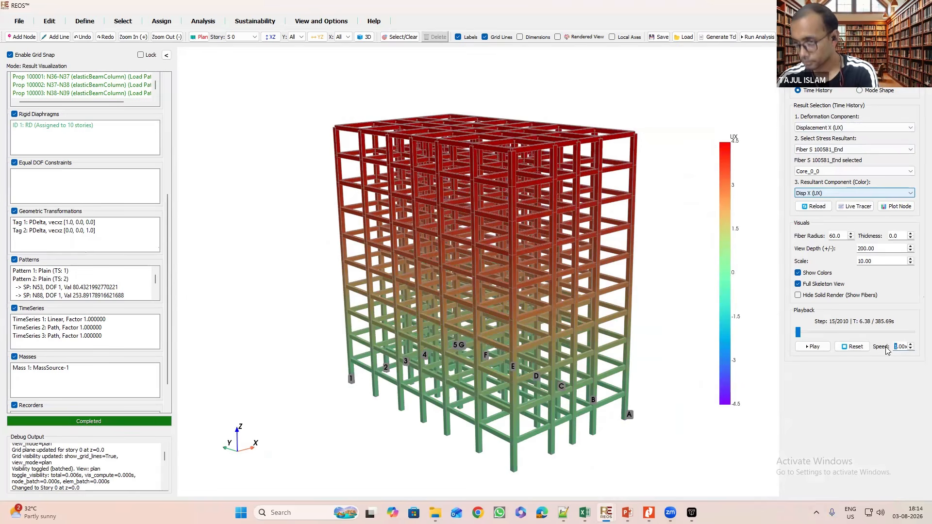
left_click(805, 351)
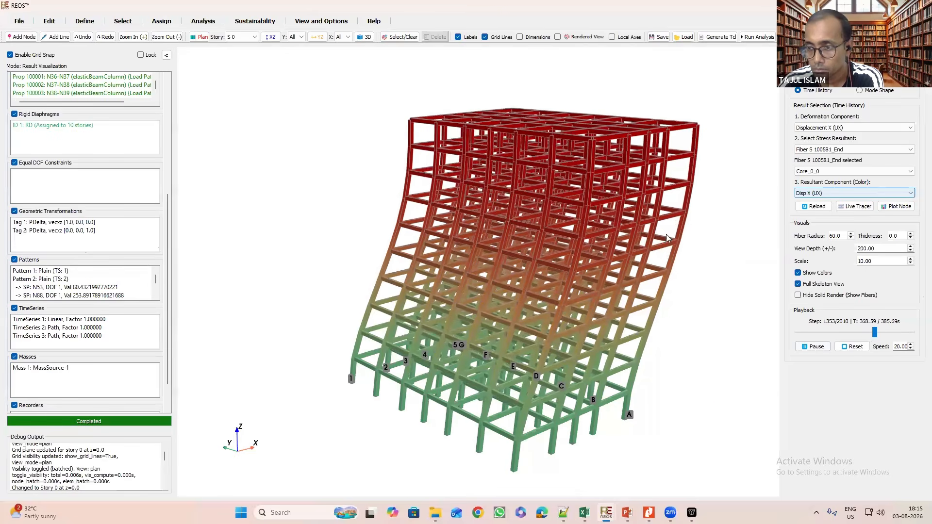
Leave the deformation animation and return to the 3D view of the building model.
left_click(366, 38)
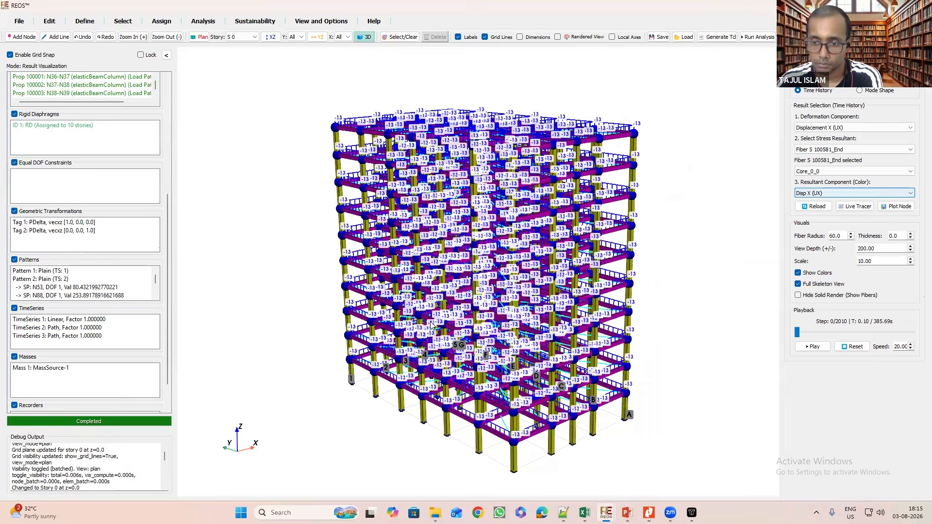
left_click_drag(416, 343, 421, 350)
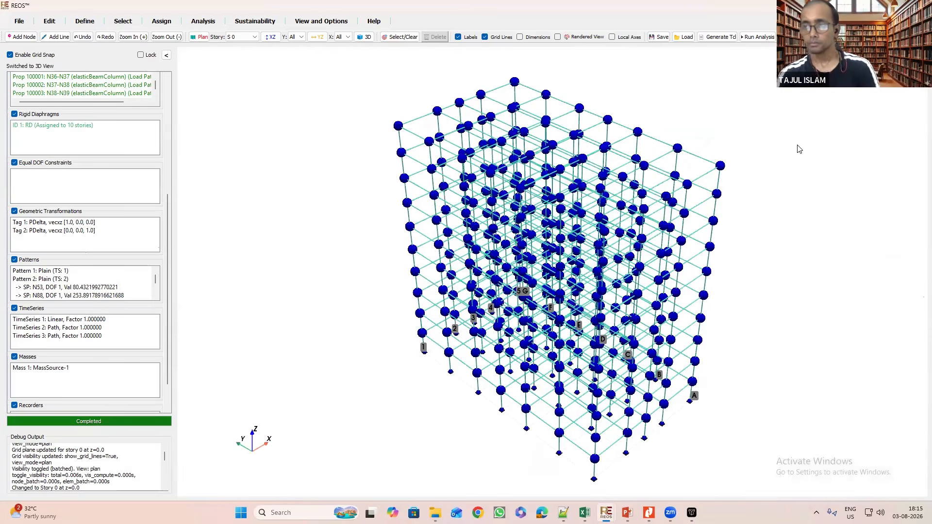
left_click_drag(553, 286, 554, 282)
Display the section fibers with solid rendering hidden, full skeleton view off and a fiber radius of 30.
left_click_drag(810, 137, 822, 238)
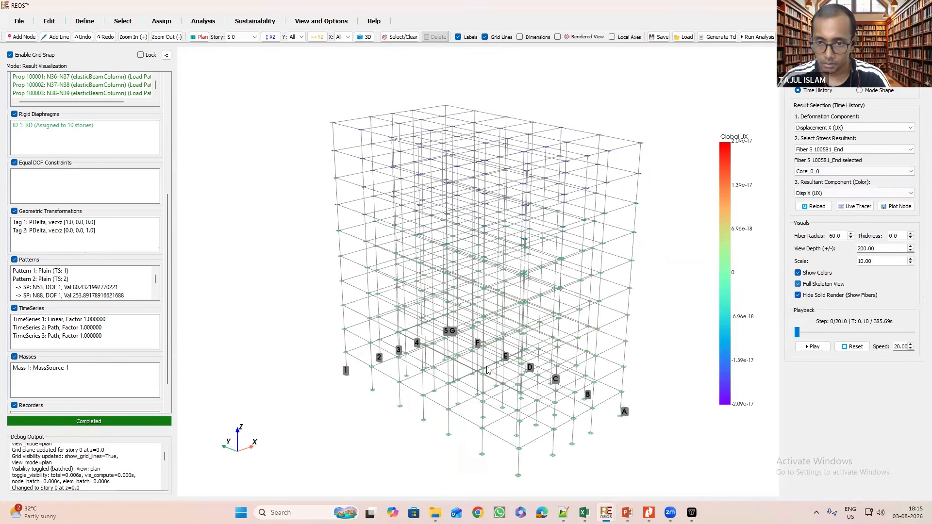
scroll(494, 330, "up", 5)
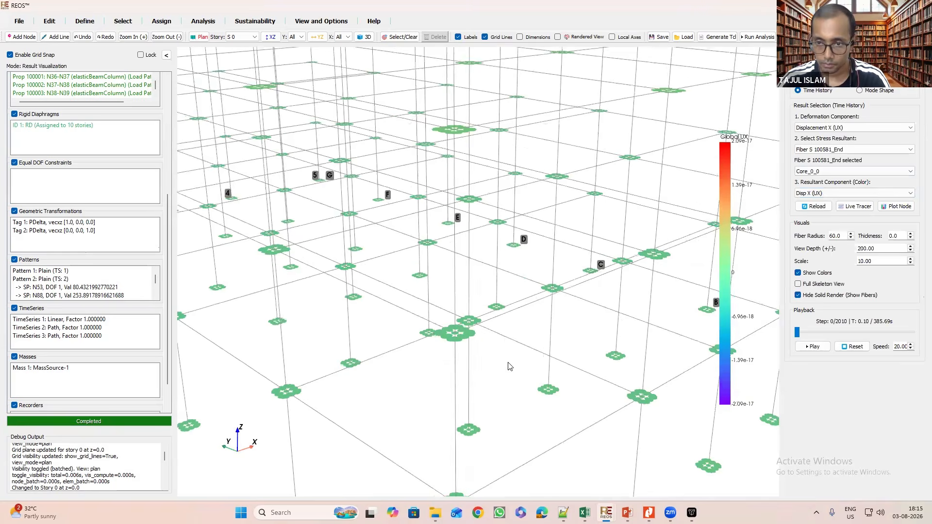
scroll(562, 402, "down", 3)
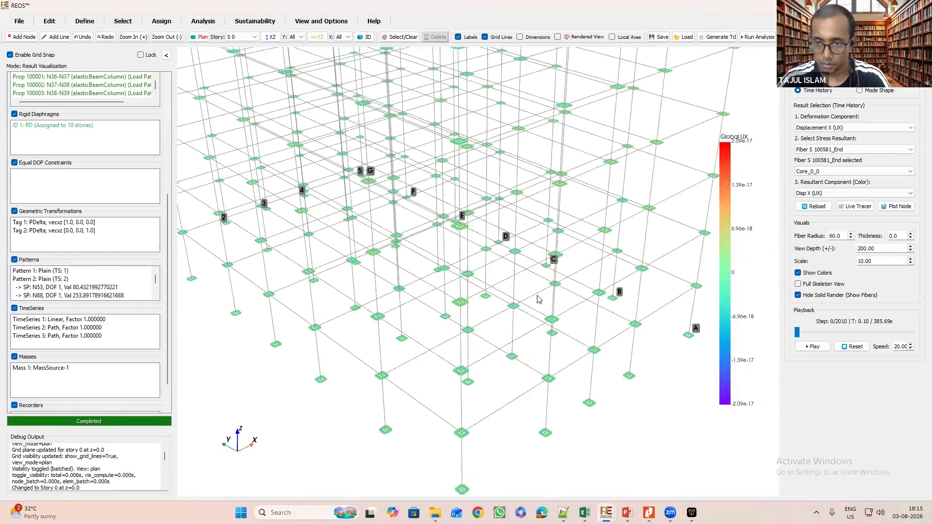
scroll(530, 310, "down", 2)
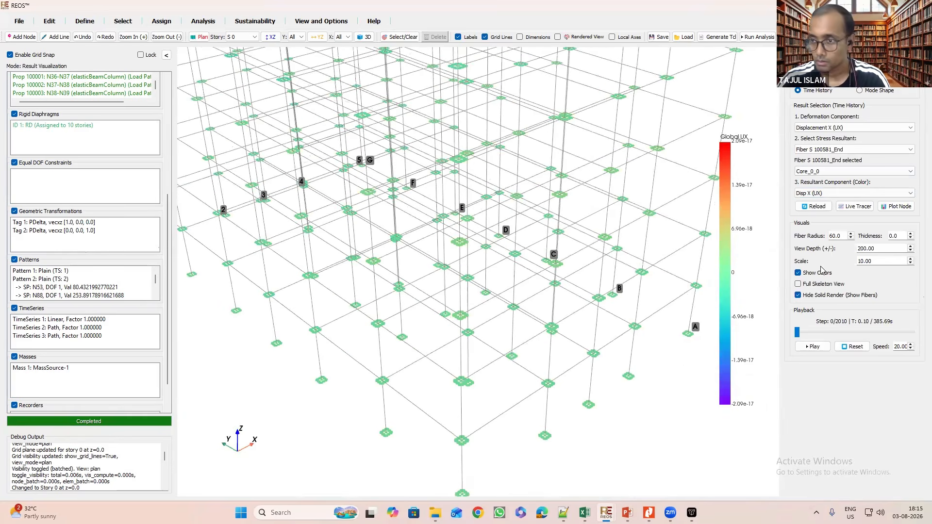
left_click(850, 238)
scroll(522, 339, "up", 5)
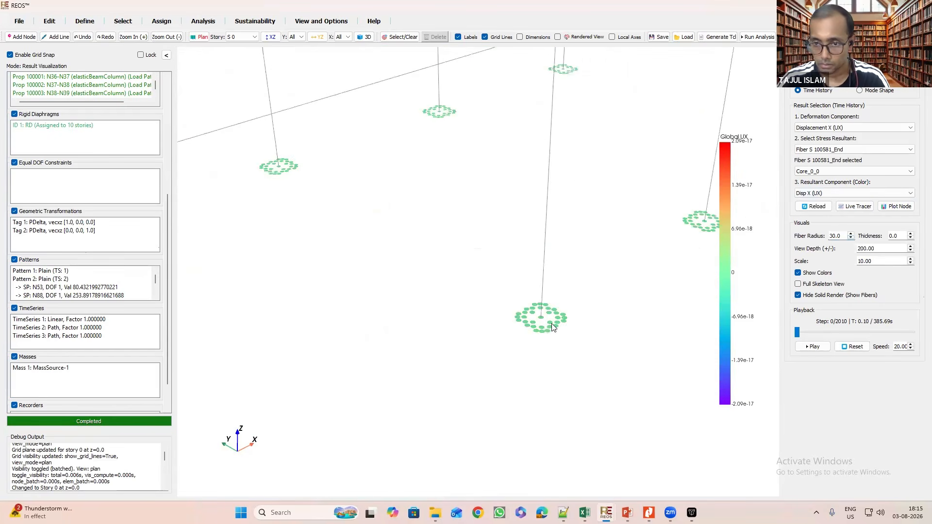
scroll(547, 336, "up", 2)
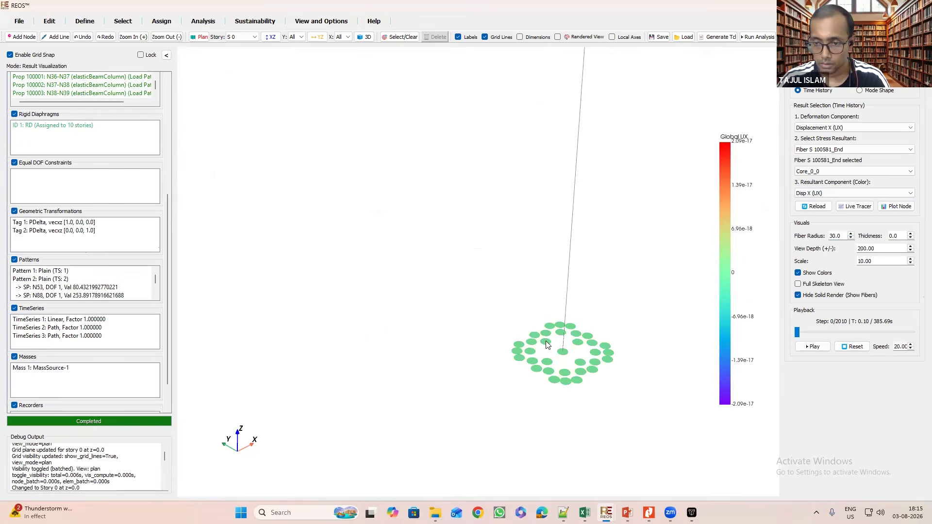
Examine the fiber sections at the column bases and across the whole frame, and return to the 3D model view.
scroll(491, 290, "down", 3)
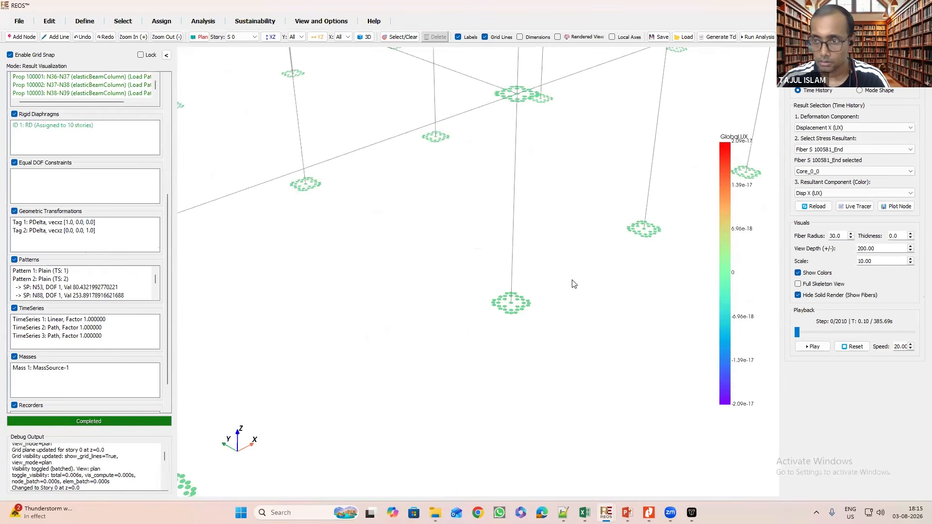
scroll(578, 293, "up", 3)
scroll(583, 324, "down", 3)
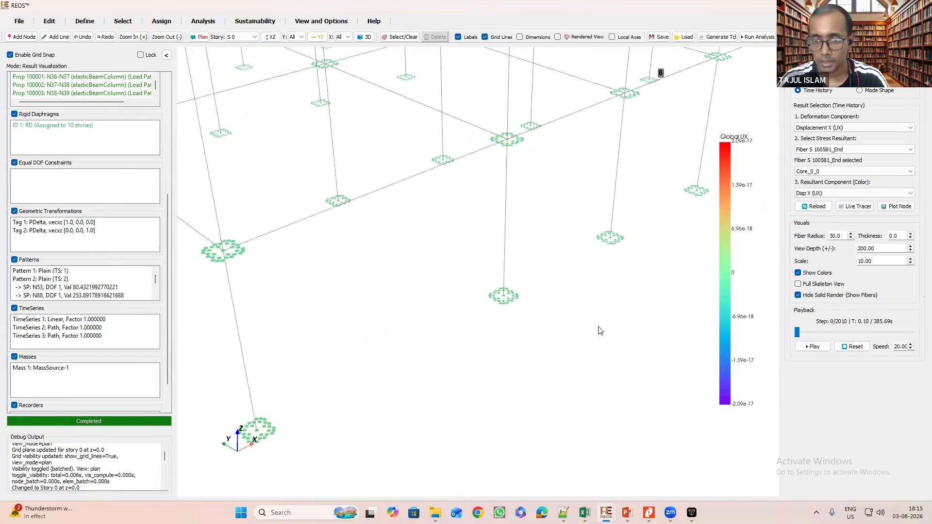
scroll(579, 365, "up", 1)
middle_click_drag(577, 328, 604, 360)
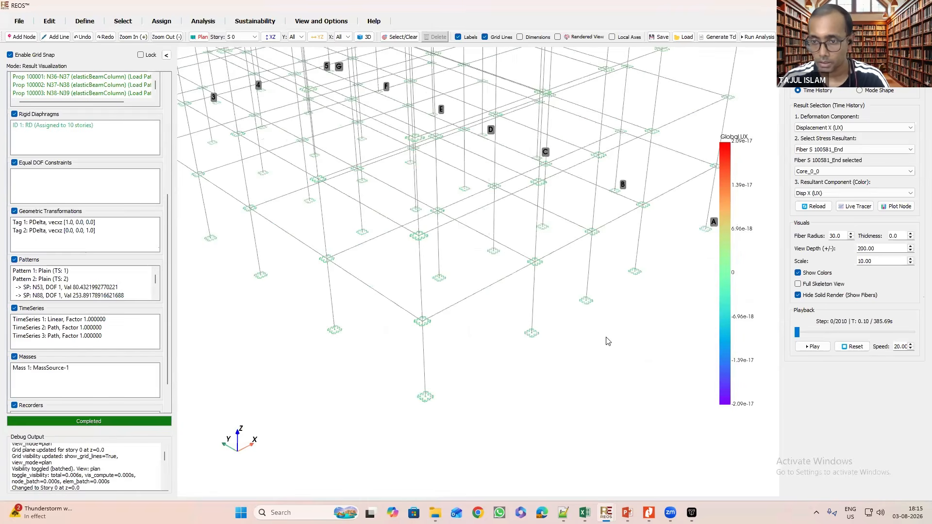
scroll(580, 278, "down", 2)
scroll(505, 224, "down", 1)
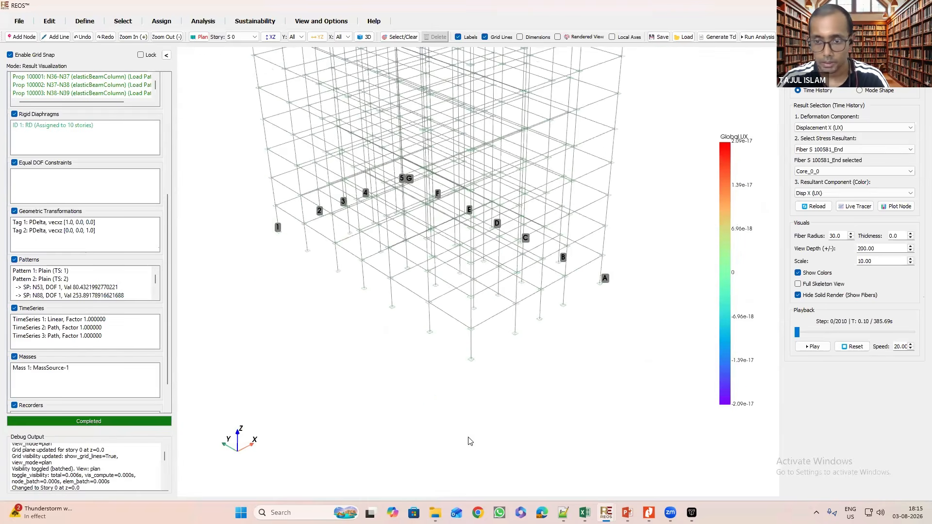
scroll(478, 391, "up", 1)
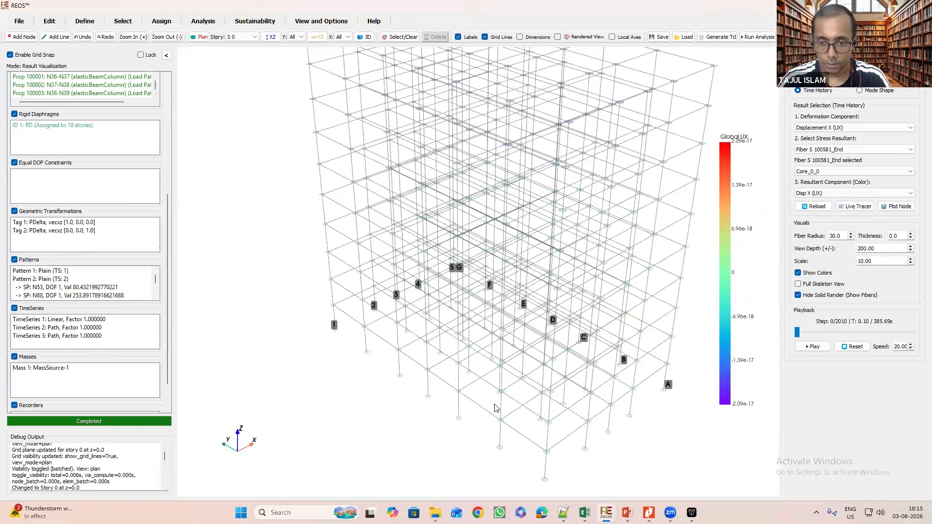
left_click_drag(495, 408, 498, 397)
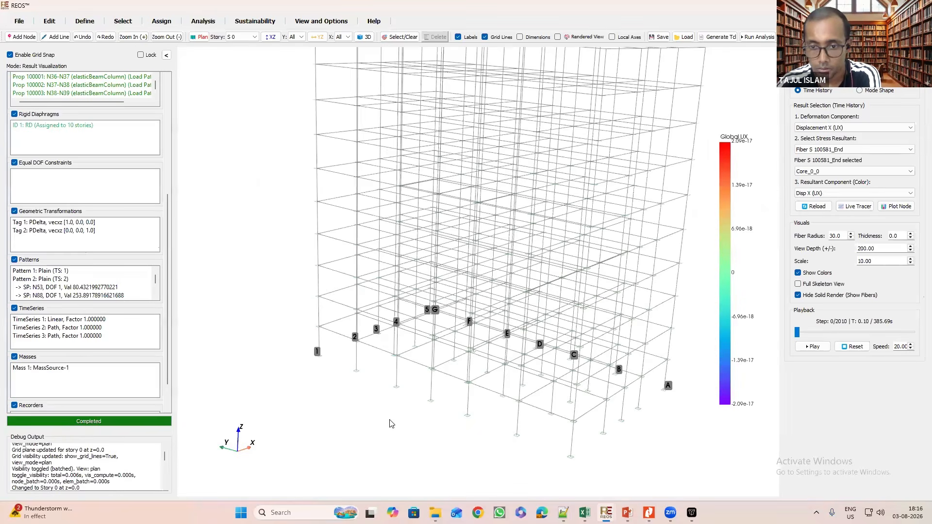
left_click_drag(389, 420, 398, 429)
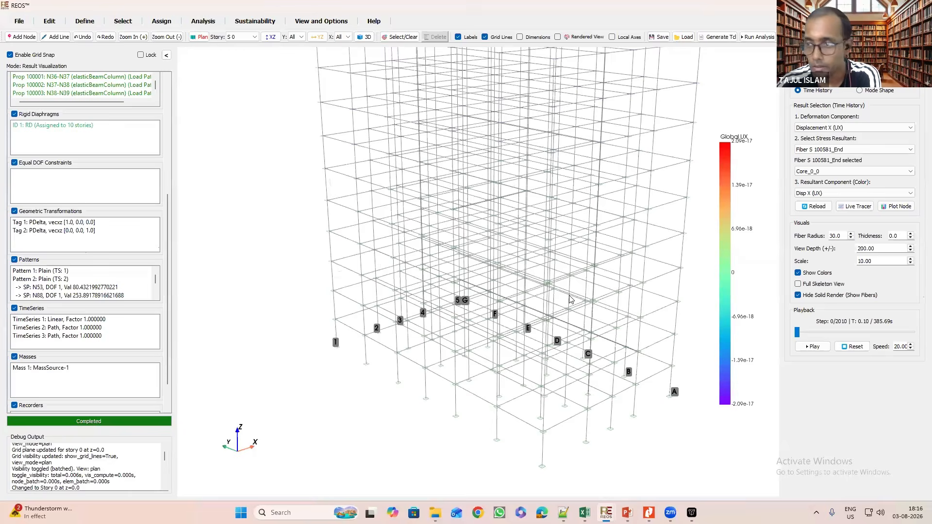
left_click_drag(571, 297, 558, 290)
scroll(324, 225, "down", 3)
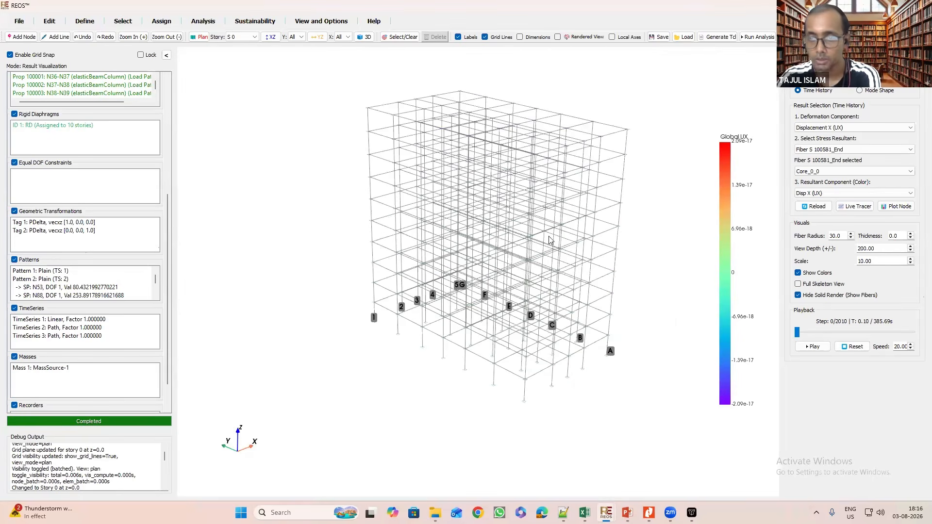
left_click(389, 37)
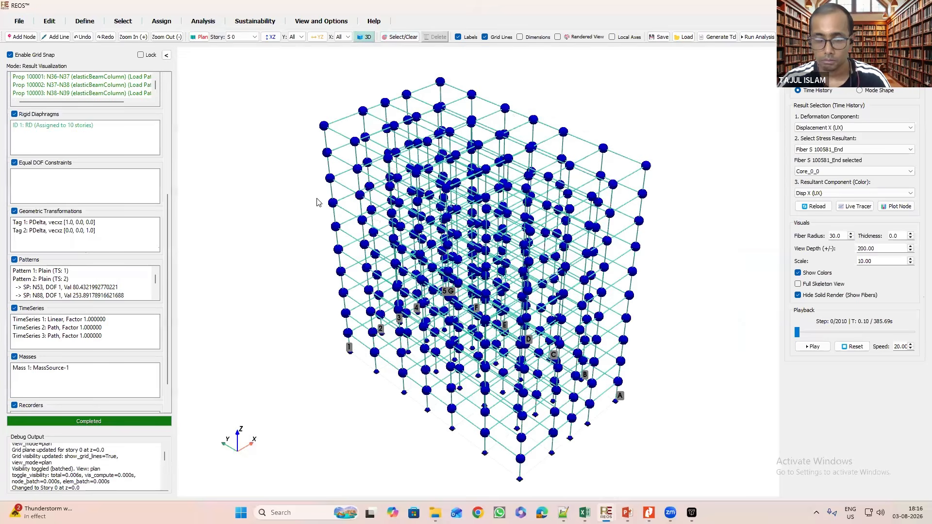
left_click_drag(223, 213, 231, 221)
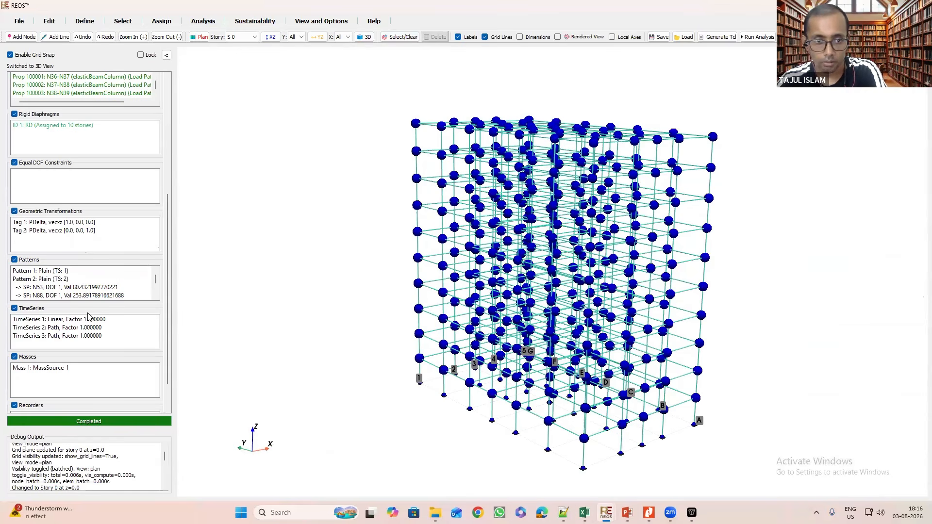
Include transient analysis step 2 in the run and exclude static analysis step 3.
left_click(210, 22)
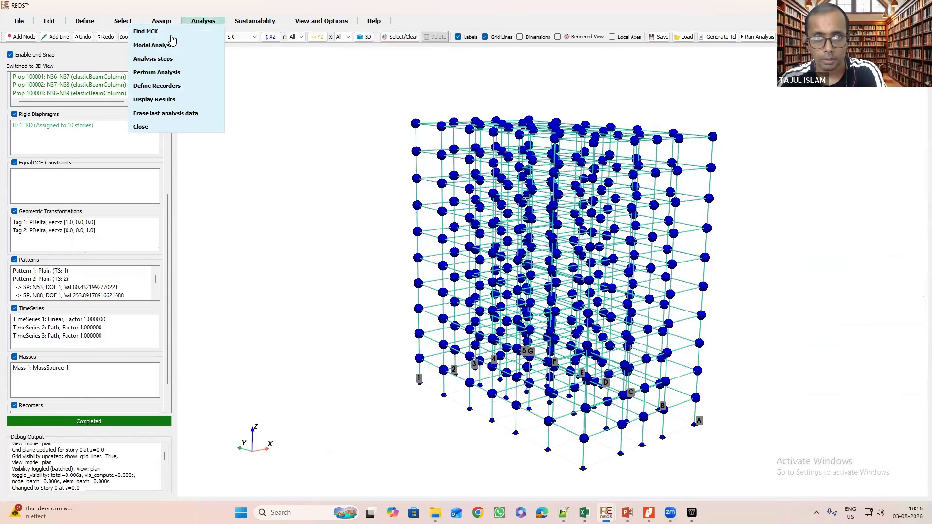
left_click(166, 60)
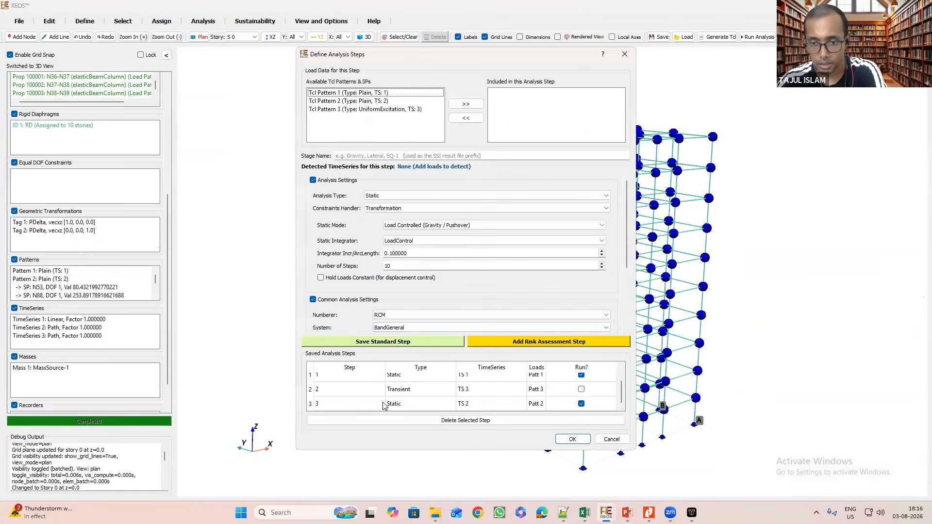
left_click(581, 404)
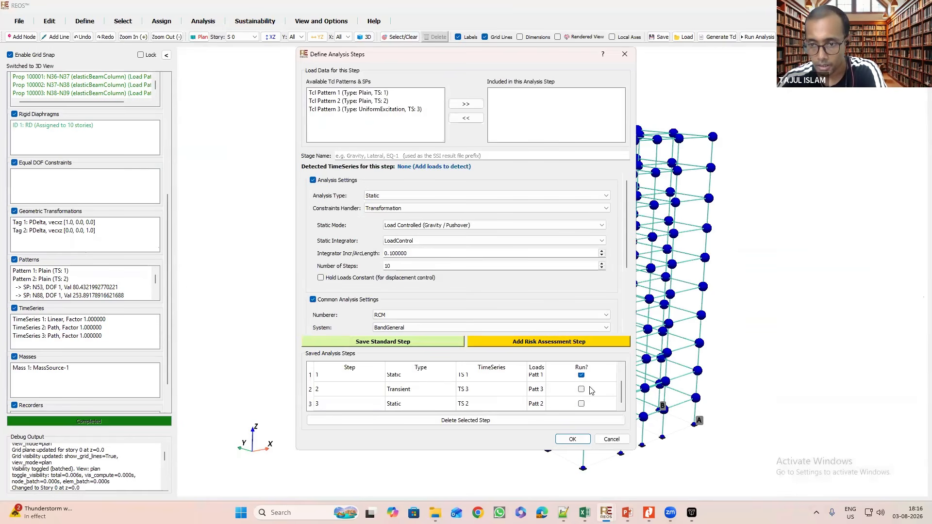
left_click(573, 440)
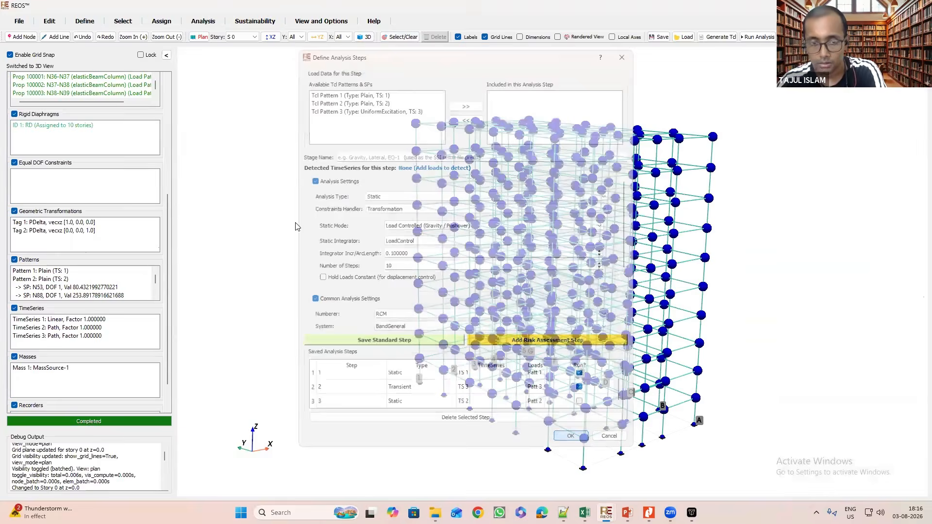
Run the analysis and save its TCL scripts in a new folder named TCL NLTH.
left_click(757, 37)
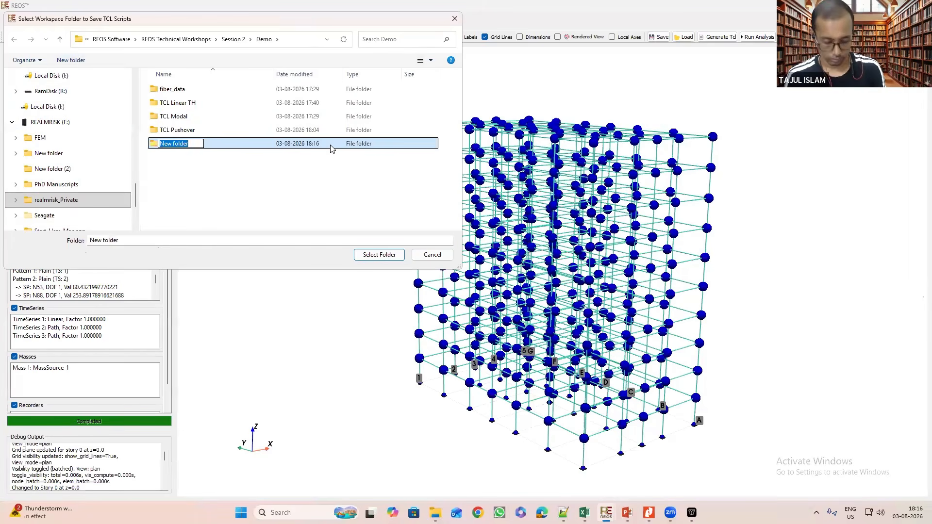
type("TCL")
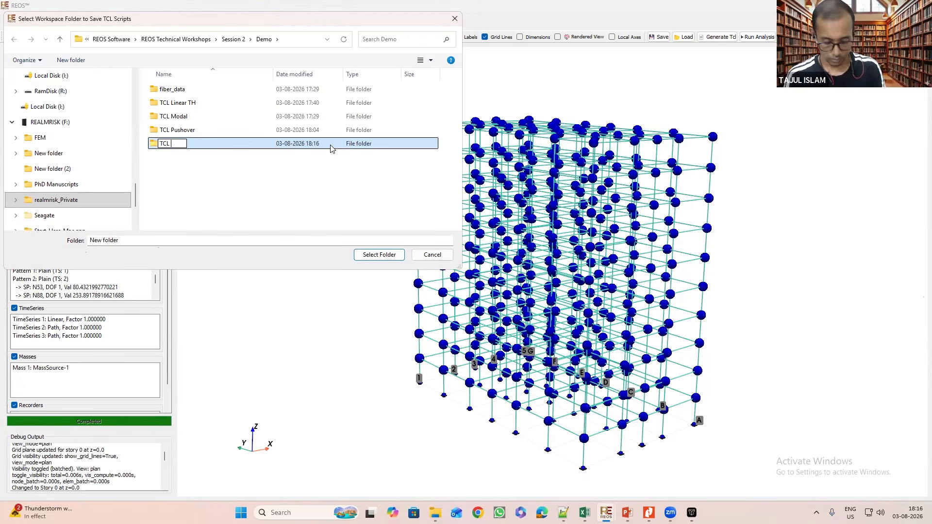
type(" NLTH")
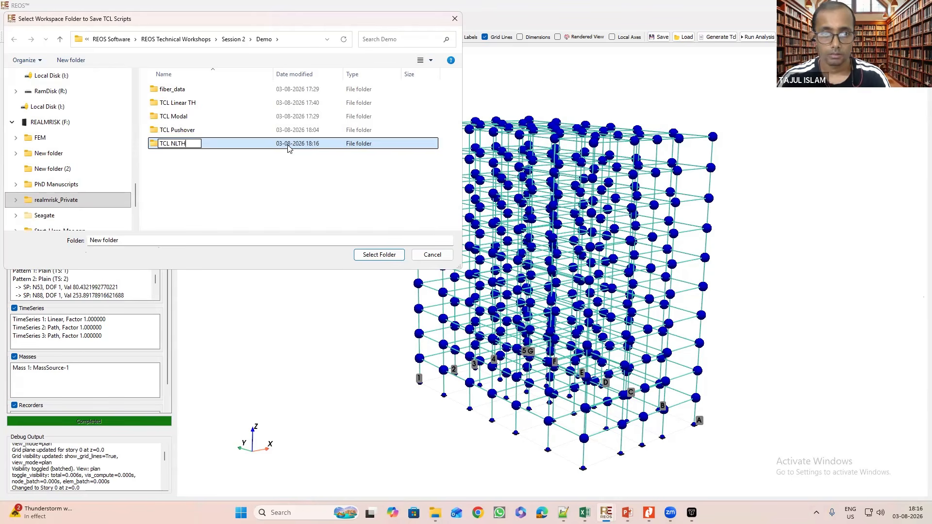
key("Return")
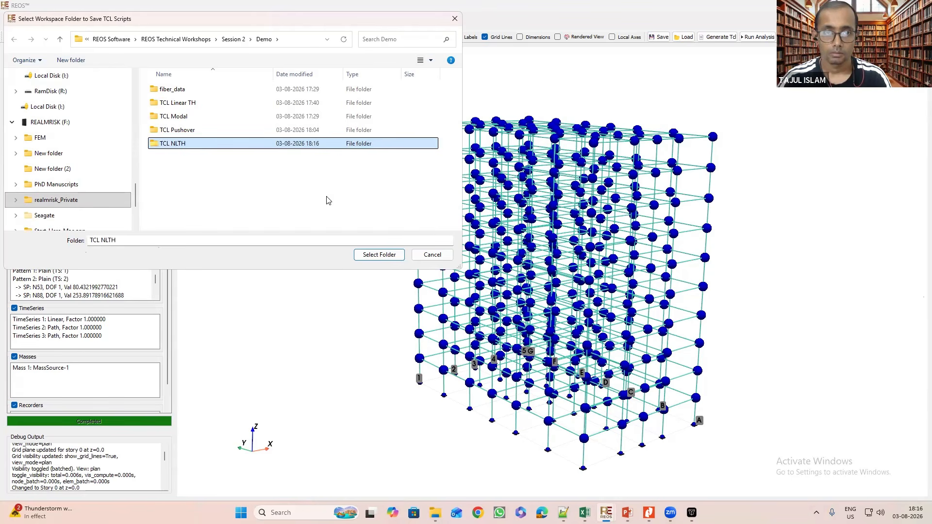
left_click(384, 256)
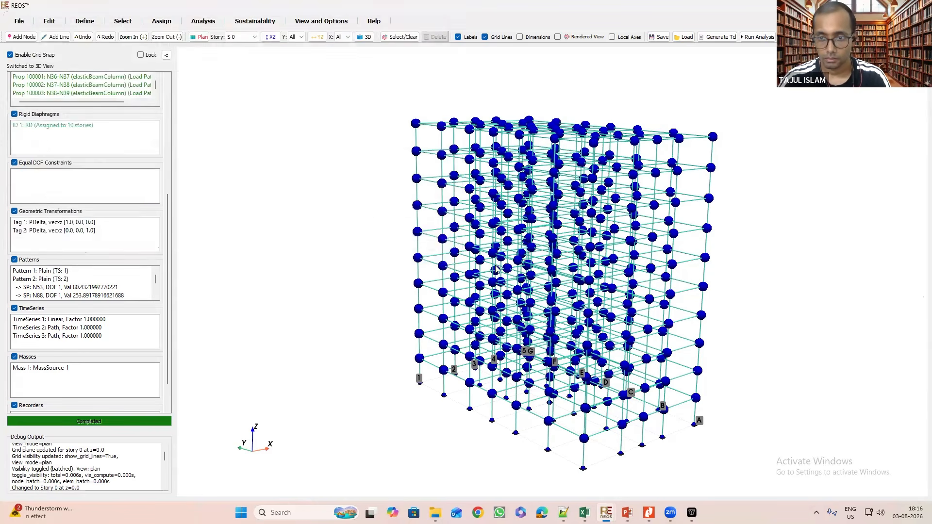
left_click(564, 273)
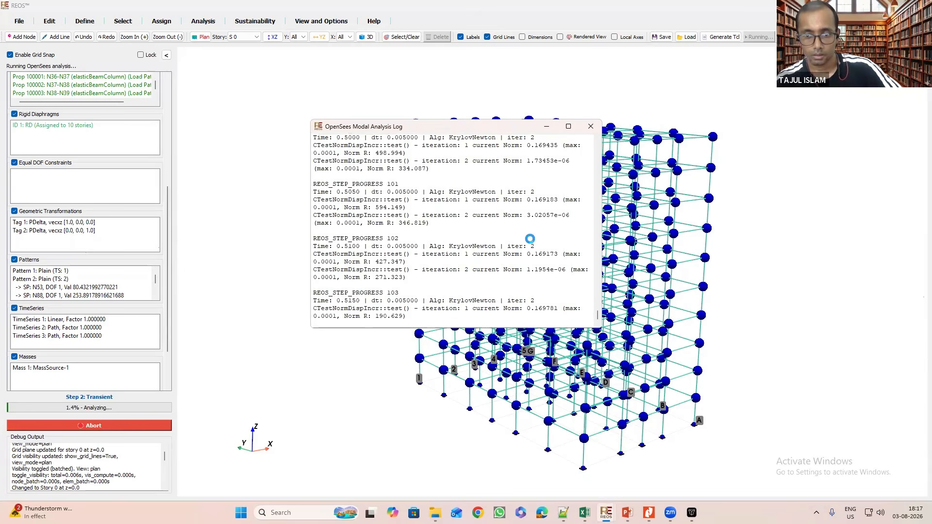
Abort the running step 2 transient analysis and dismiss the messages about it.
left_click(84, 425)
left_click(460, 268)
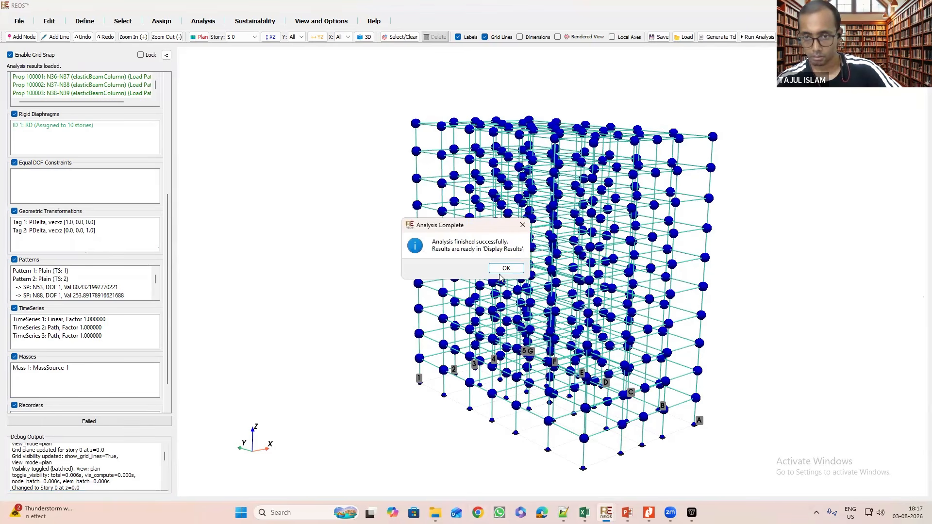
left_click(505, 269)
left_click(530, 276)
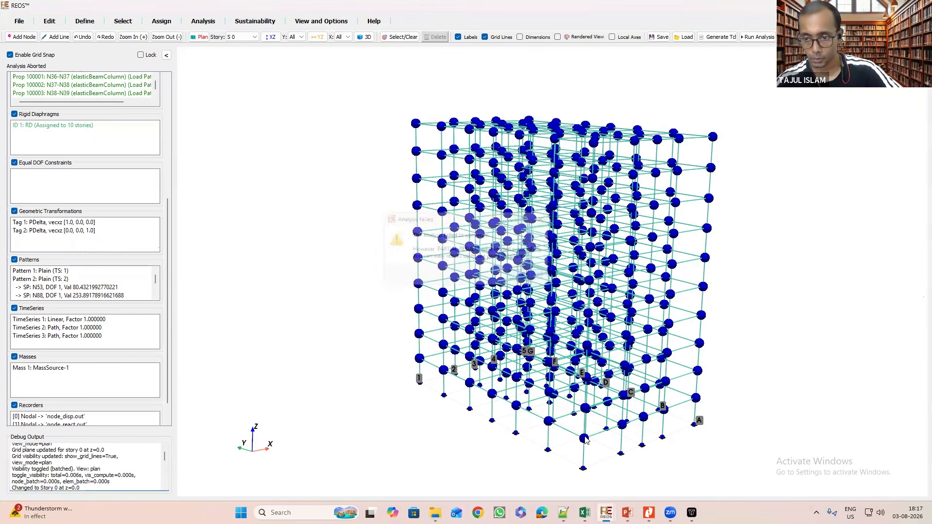
Switch to the other REOS window with the rendered building and open its base shear versus roof displacement results.
mouse_move(606, 512)
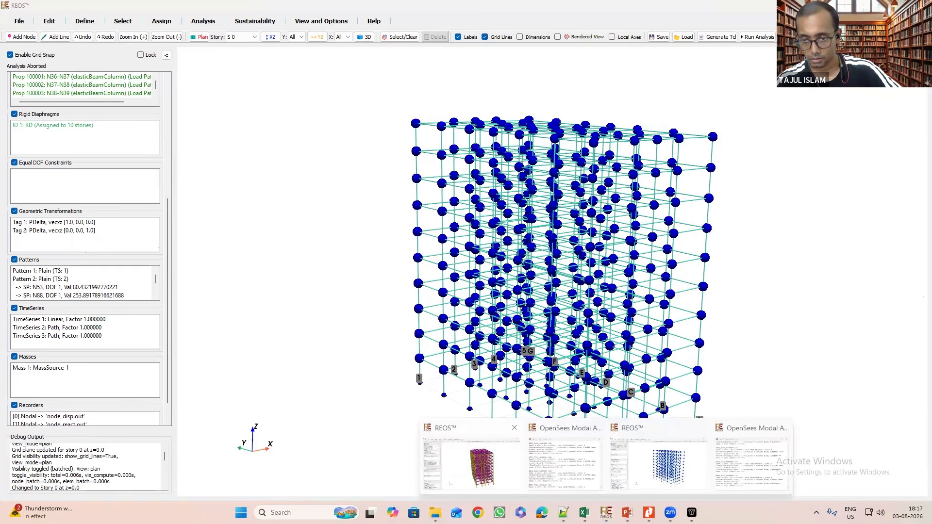
left_click(471, 463)
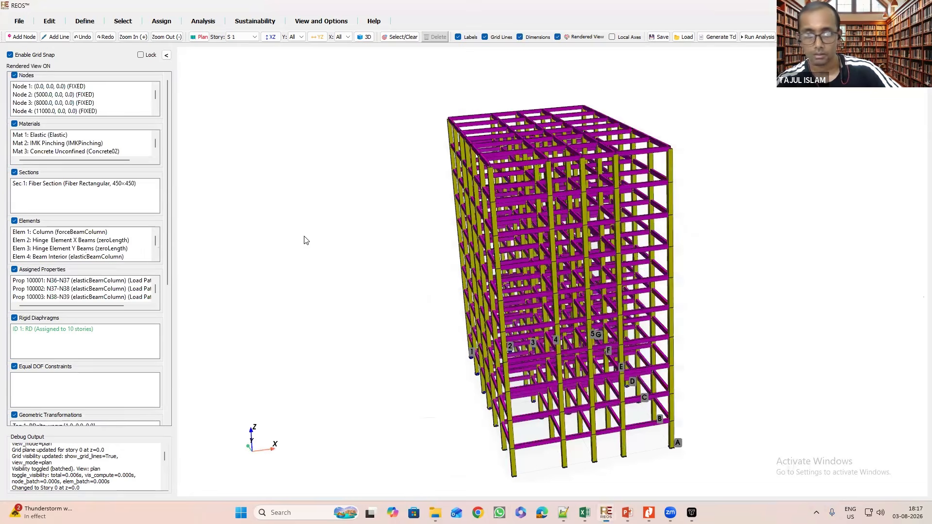
left_click_drag(304, 237, 406, 229)
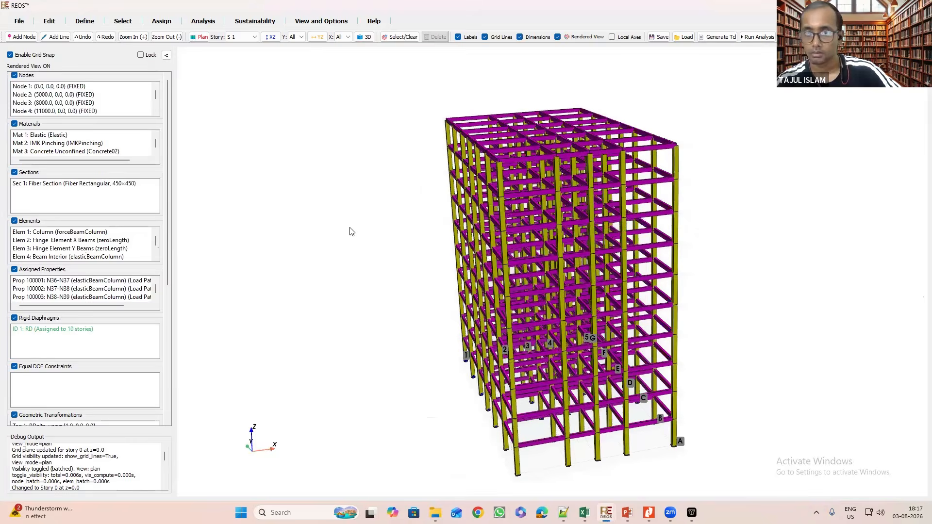
left_click(204, 21)
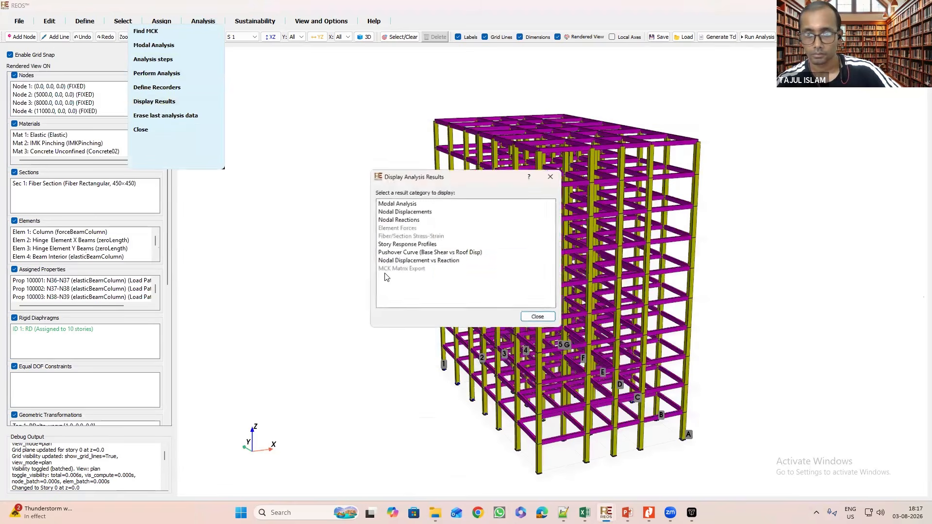
double_click(490, 257)
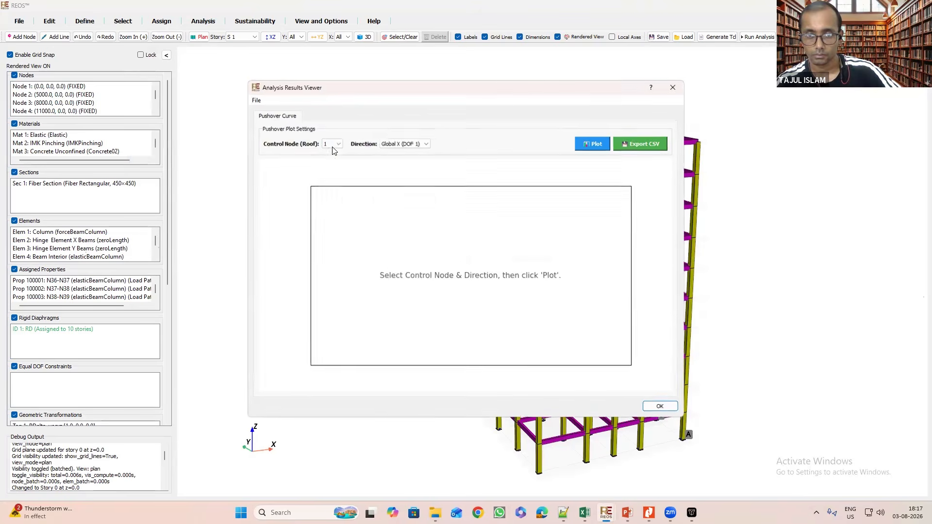
Plot base shear against roof displacement for control node 368 in Global X (DOF 1), review the curve and close the results.
left_click(338, 144)
left_click_drag(337, 160, 338, 200)
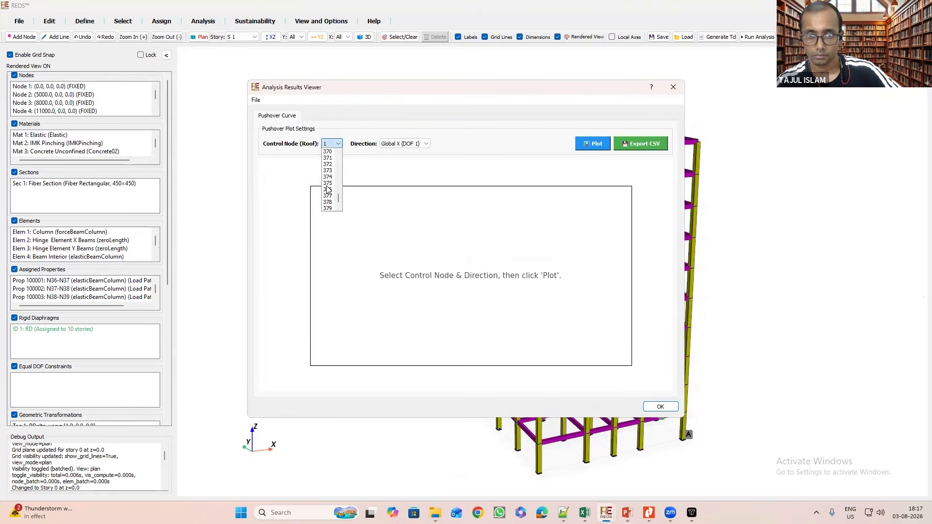
scroll(326, 173, "up", 1)
scroll(326, 174, "up", 1)
left_click(328, 177)
left_click(590, 149)
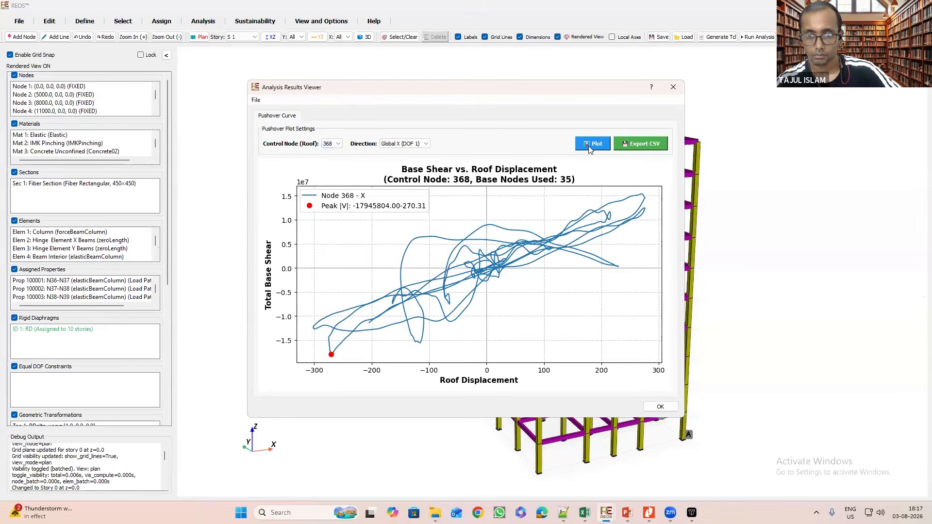
left_click(674, 88)
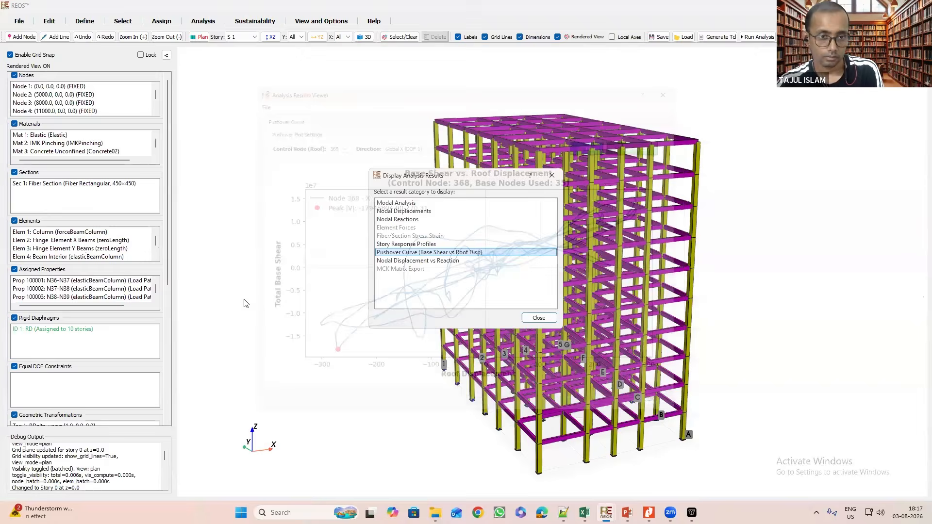
left_click(552, 175)
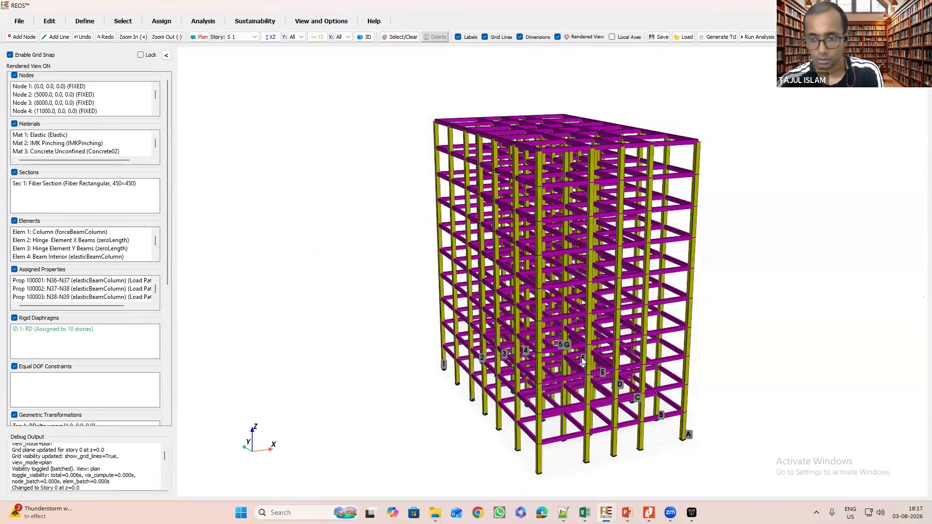
Back in the P-Delta model's window, assign the Column BWH (ID: 4) element definition with transformation tag 1 to all columns.
scroll(600, 410, "down", 2)
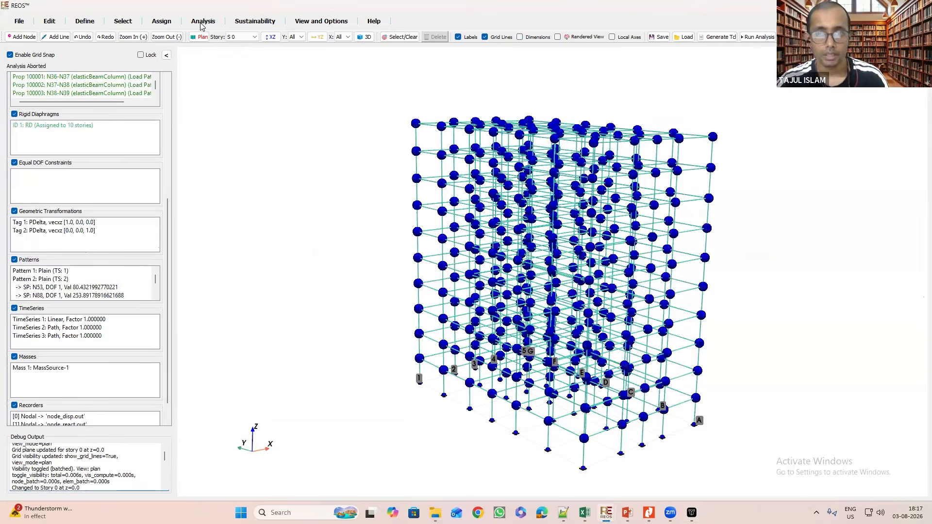
left_click(123, 21)
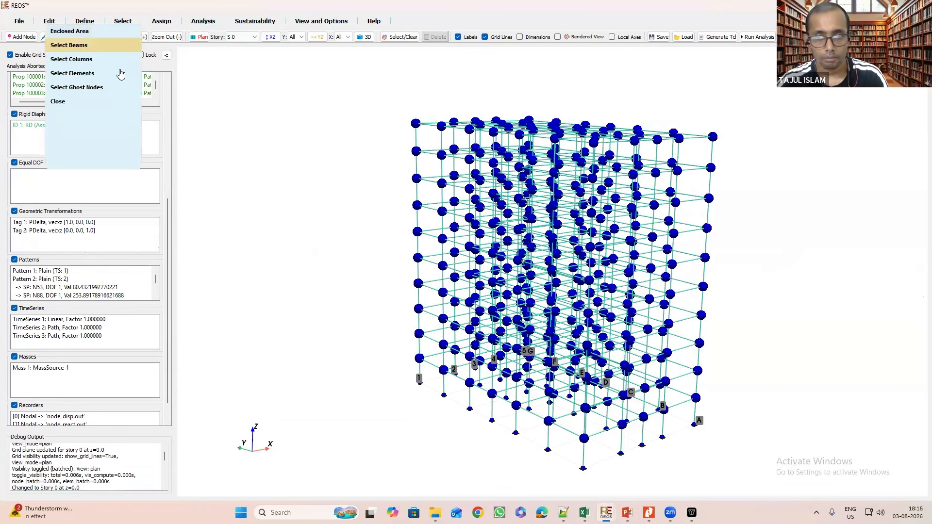
left_click(92, 59)
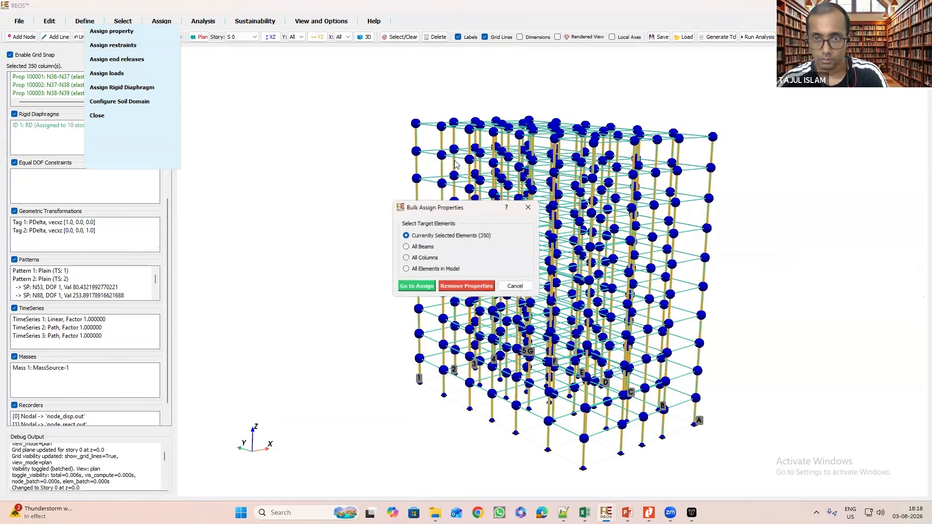
left_click(420, 166)
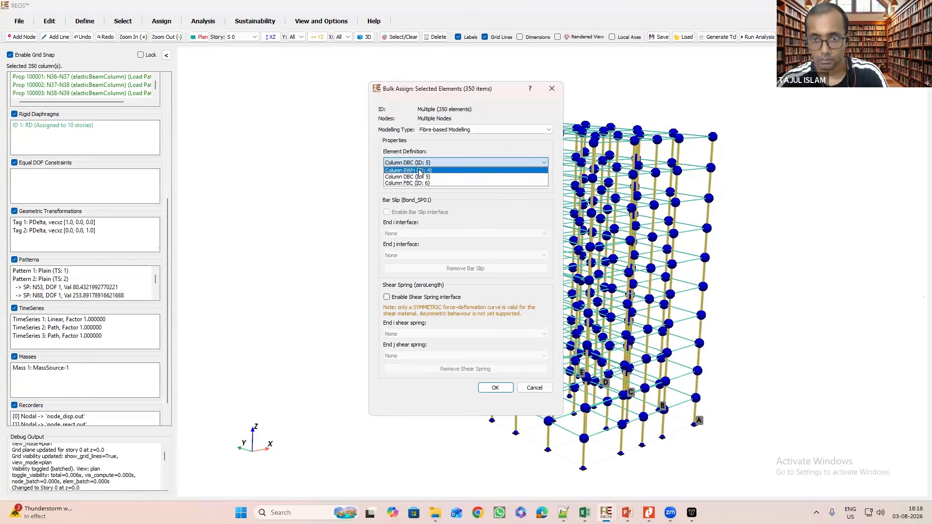
key("Return")
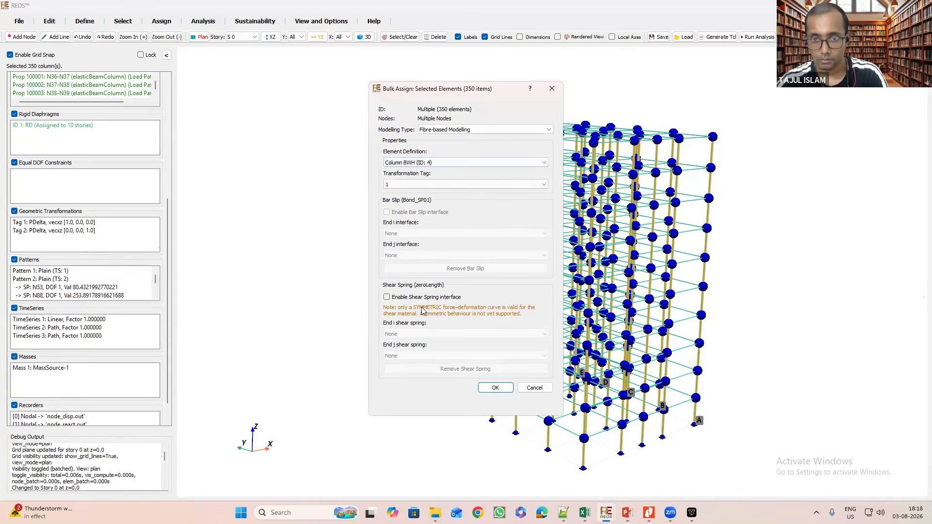
left_click(494, 387)
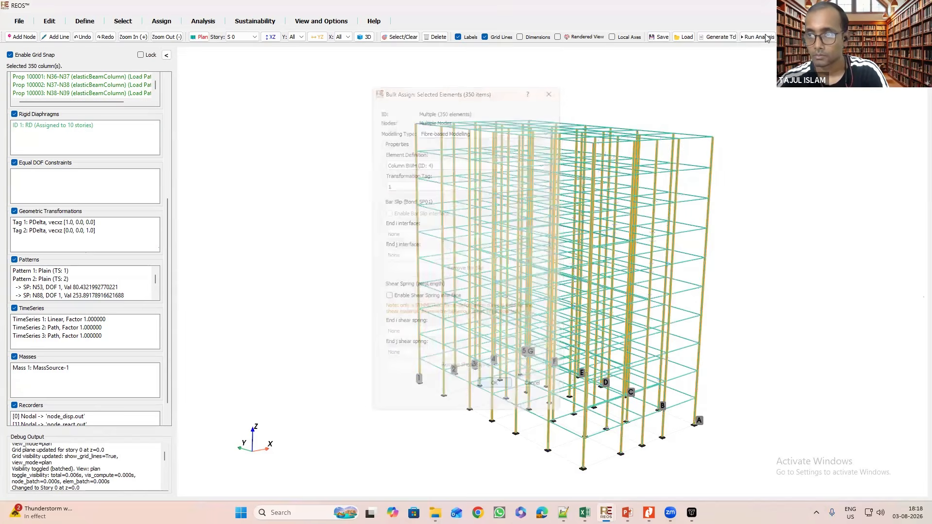
left_click(186, 136)
Rerun the analysis with the TCL NLTH folder as the workspace for the scripts.
key("F5")
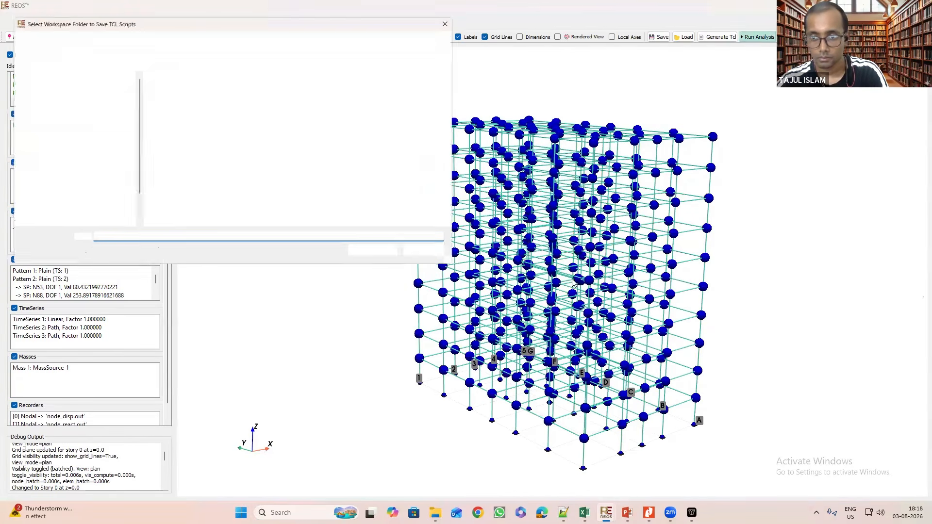
left_click(173, 130)
left_click(379, 255)
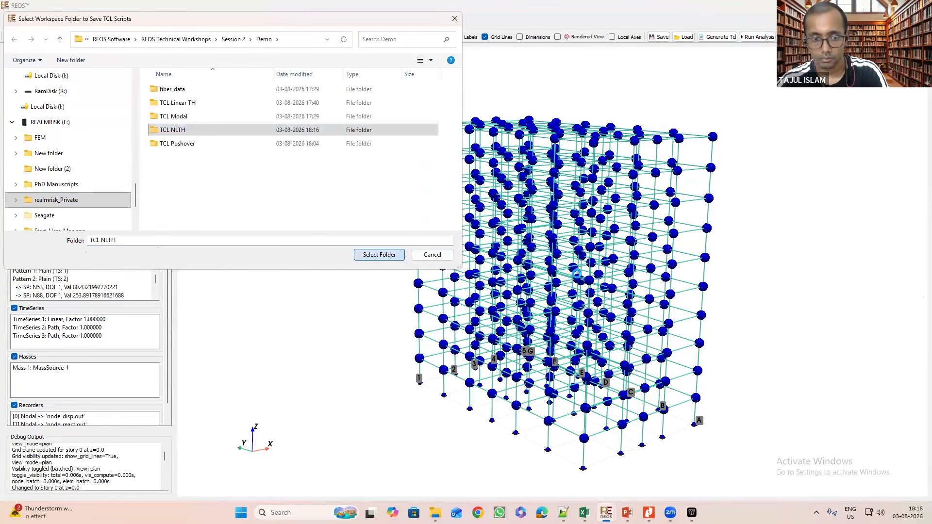
key("Return")
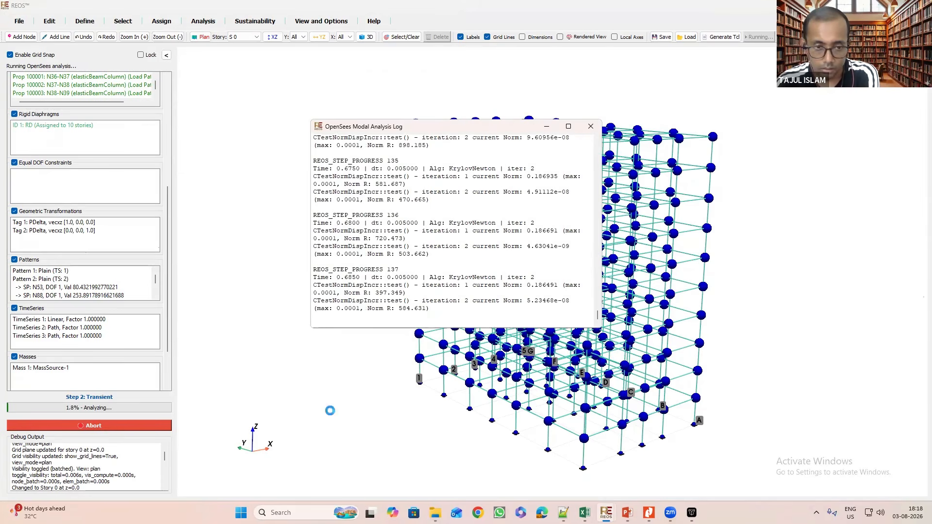
Abort the rerun of the transient analysis and bring up its partial results in the result visualization.
left_click(94, 425)
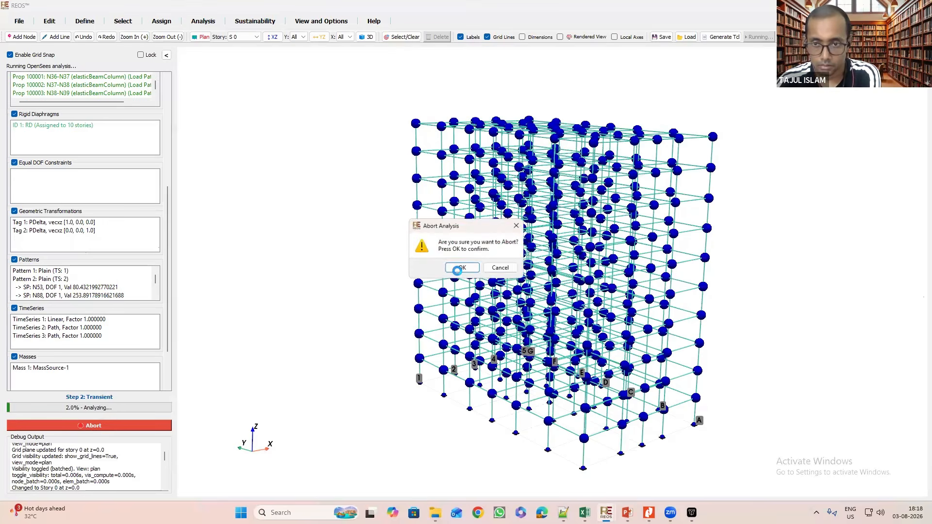
left_click(461, 273)
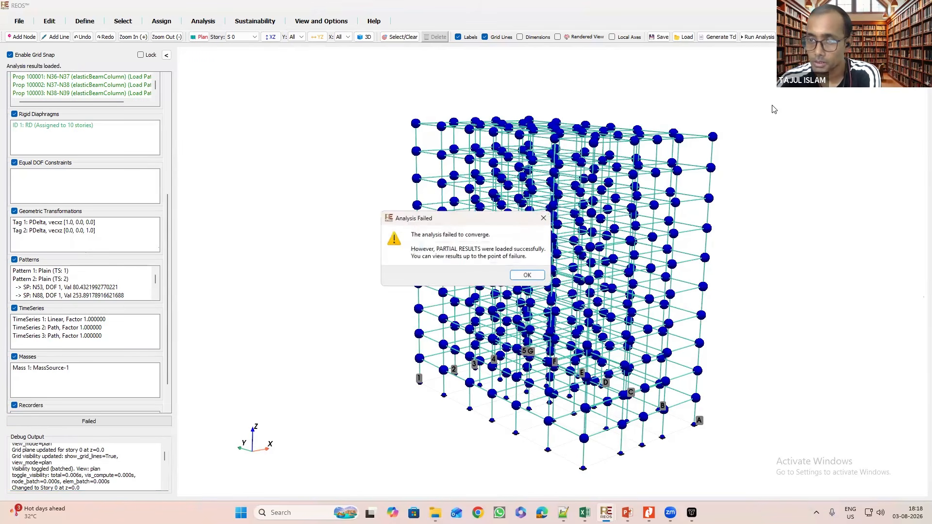
key("Return")
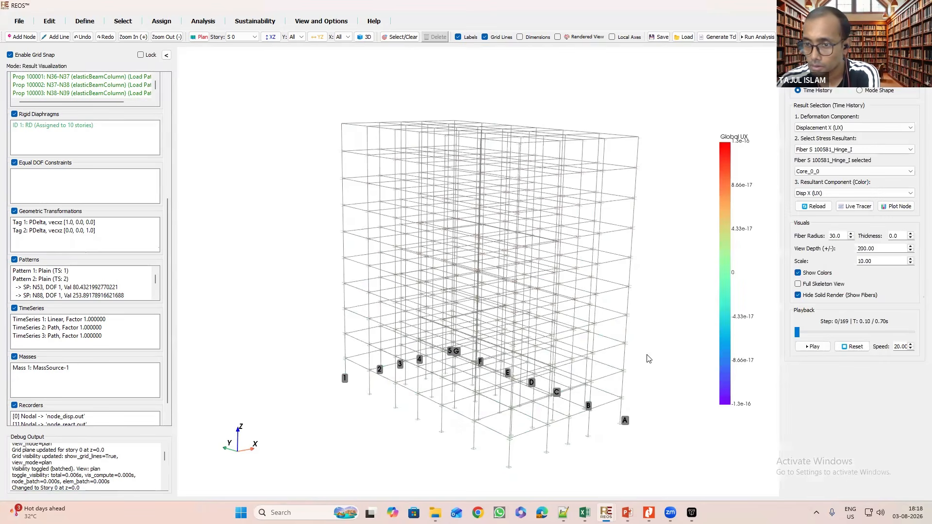
Color the fiber sections by the Stress resultant component.
scroll(436, 214, "up", 1)
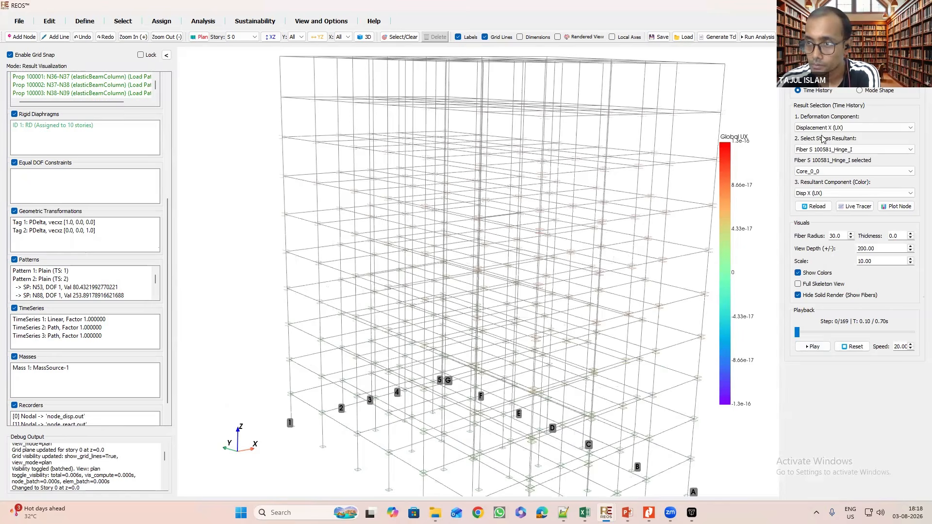
left_click(820, 193)
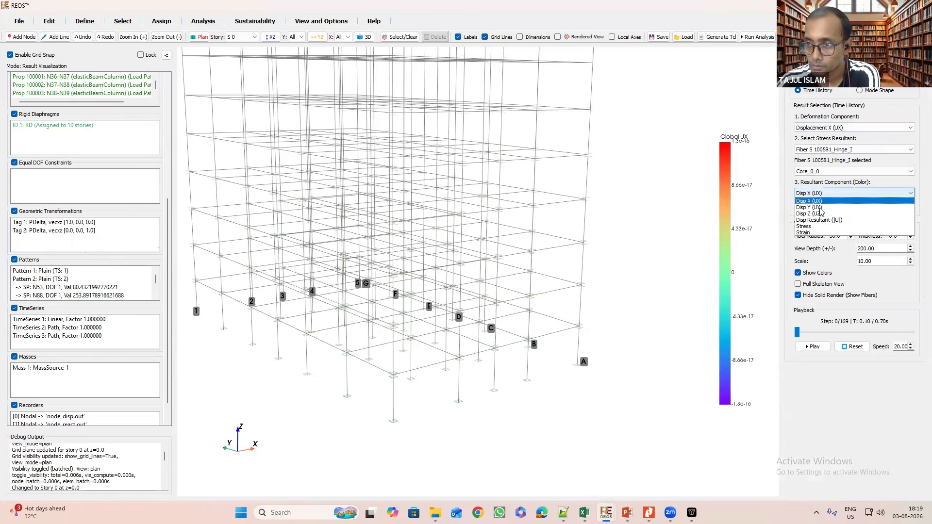
left_click(813, 226)
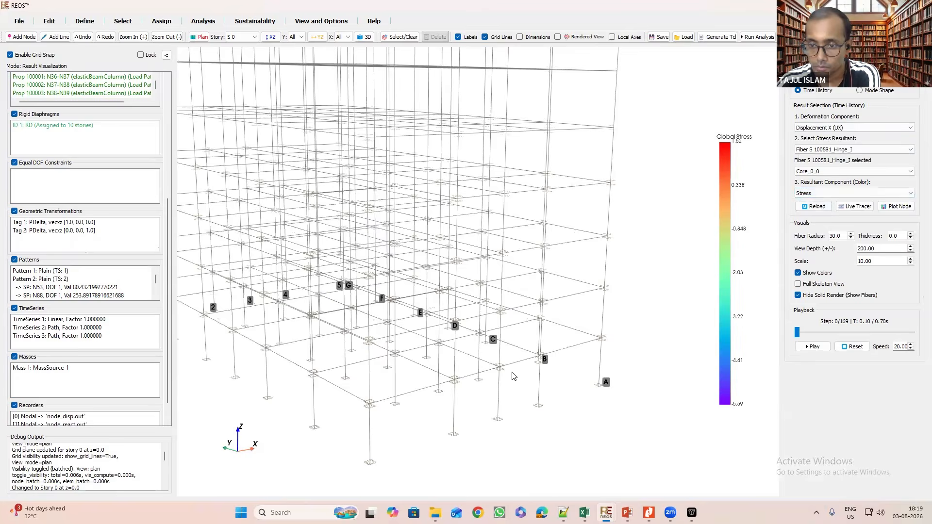
Change the fiber coloring to Strain and examine the fiber sections at the column bases and lower stories.
scroll(499, 373, "up", 1)
scroll(468, 228, "up", 1)
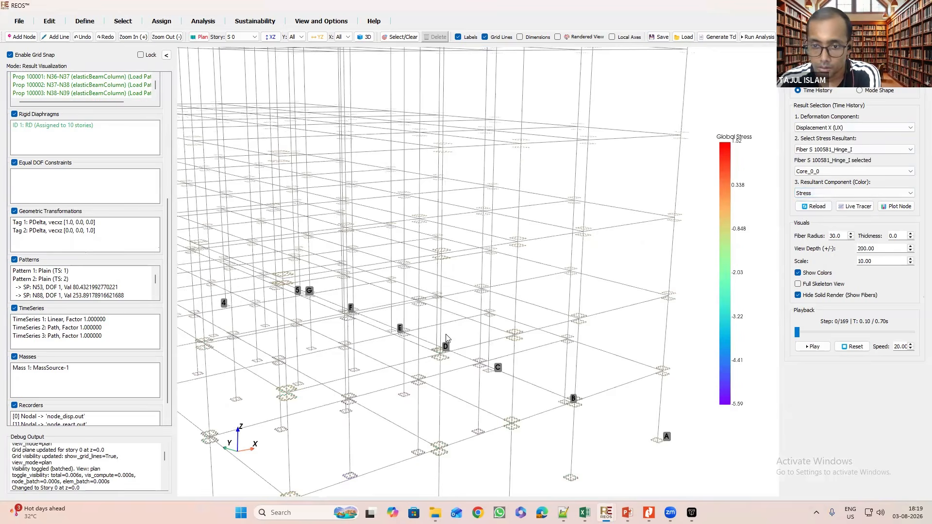
scroll(446, 339, "up", 1)
scroll(551, 328, "up", 1)
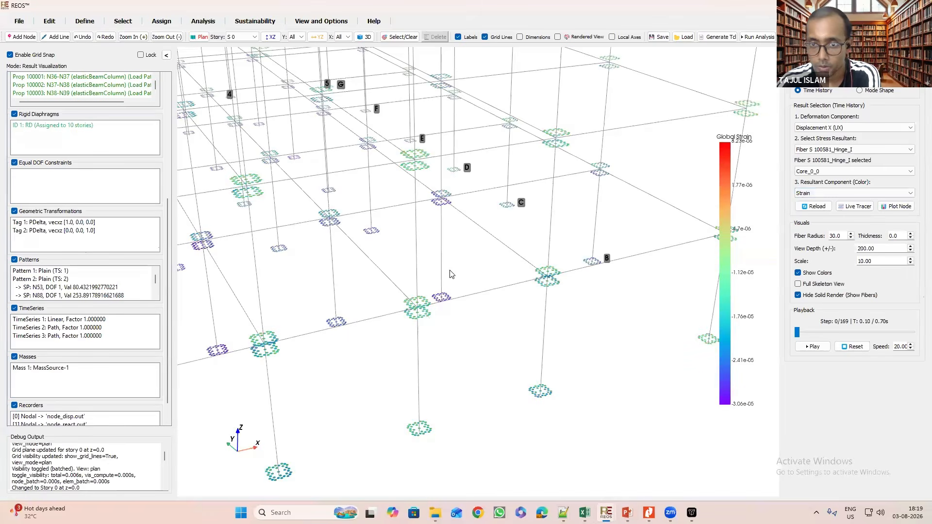
scroll(328, 271, "down", 2)
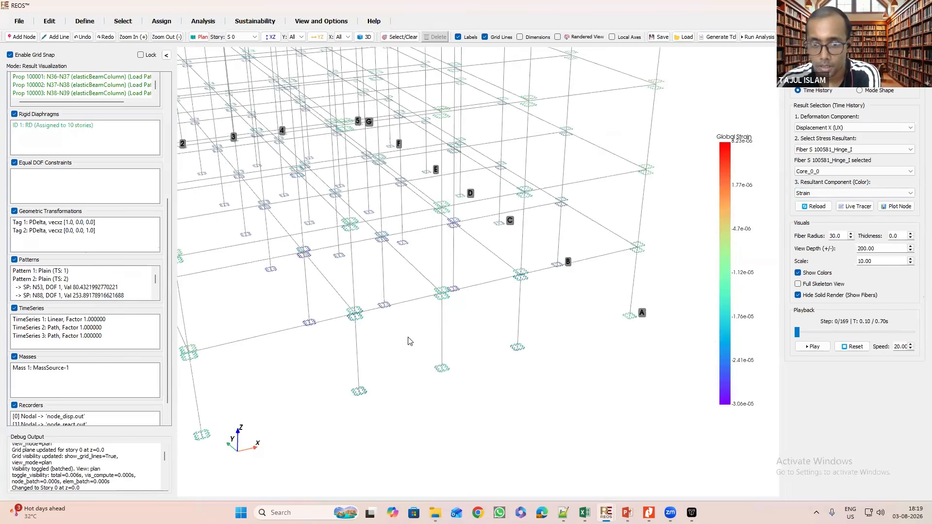
Plot stress against time for fiber Cover_Right_0 at Hinge_I of element 100601, then dismiss the graph.
scroll(453, 389, "up", 2)
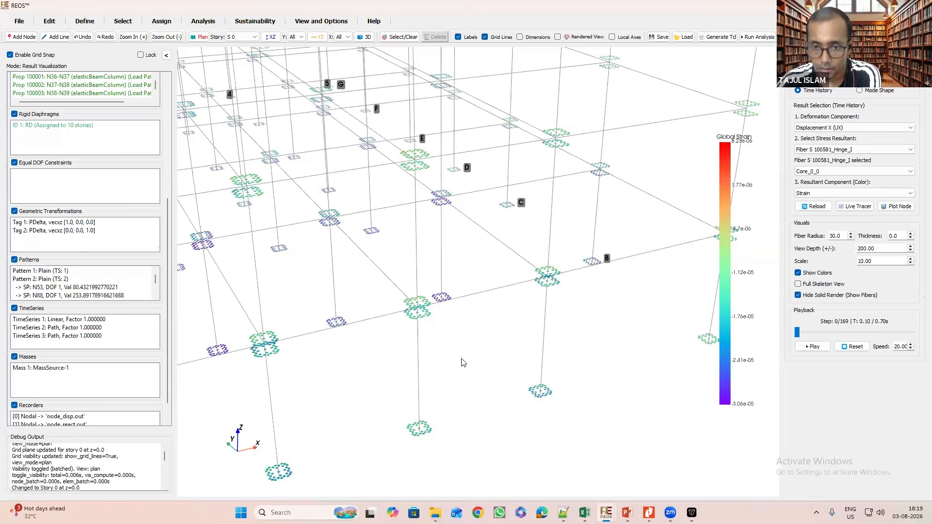
scroll(596, 368, "up", 3)
scroll(424, 267, "up", 4)
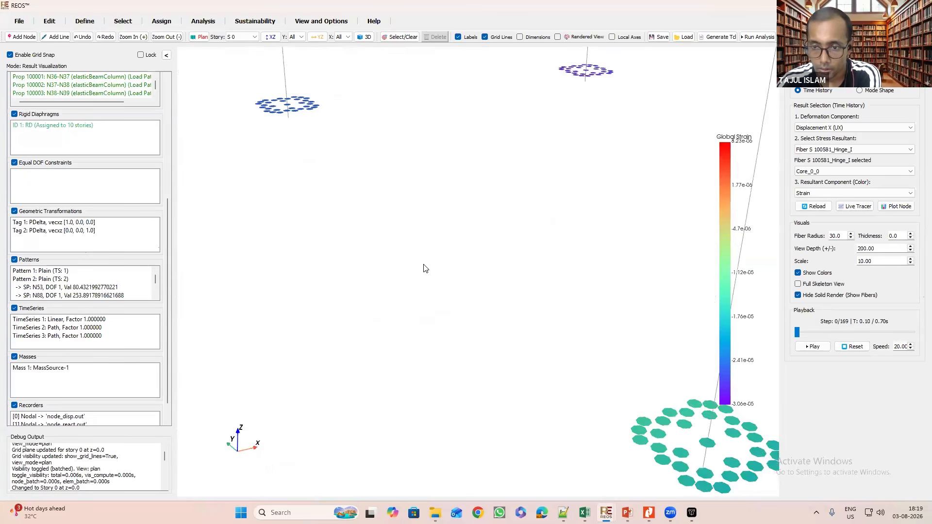
left_click(458, 262)
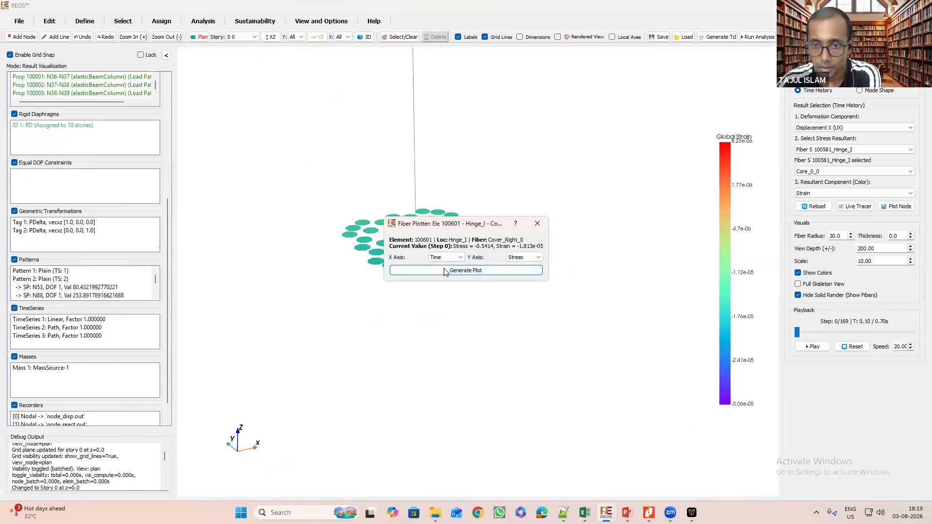
left_click(482, 274)
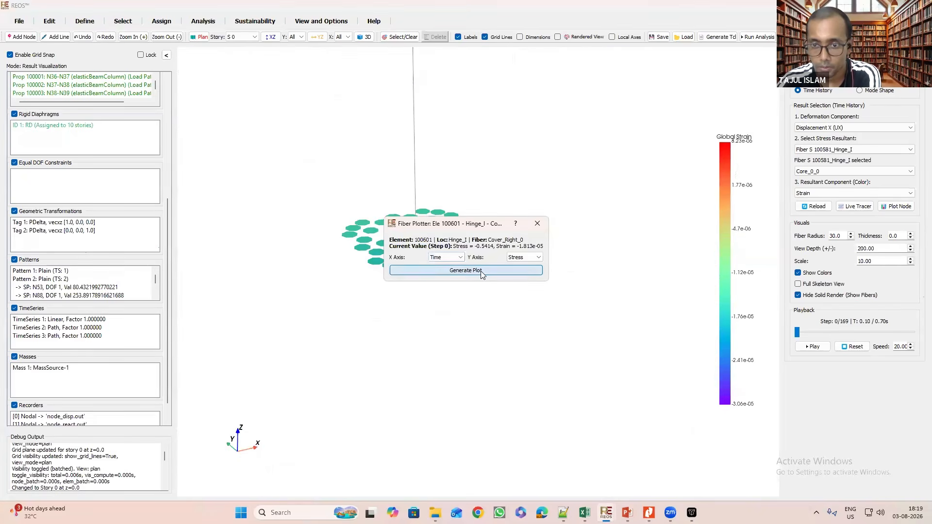
left_click(649, 89)
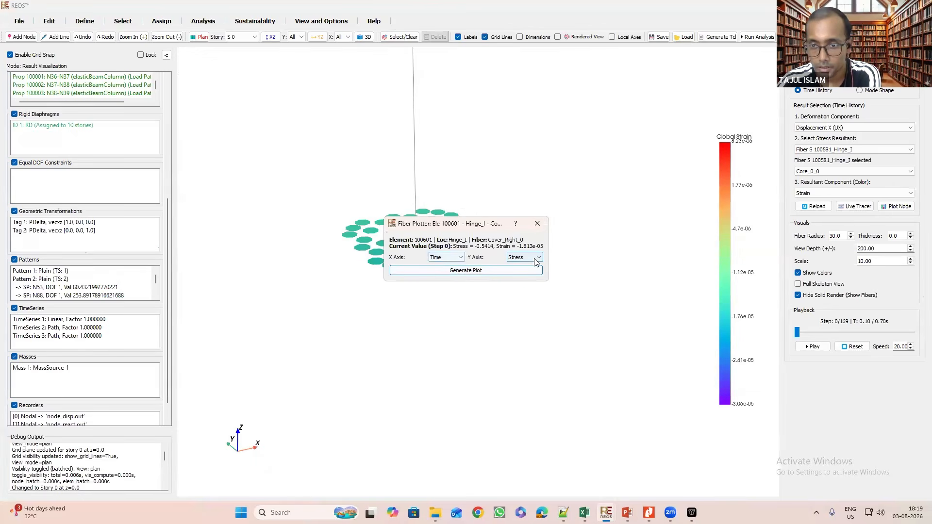
Plot stress against strain for the Cover_Right_0 fiber of element 100601 and close the fiber plotter.
left_click(445, 258)
left_click(442, 277)
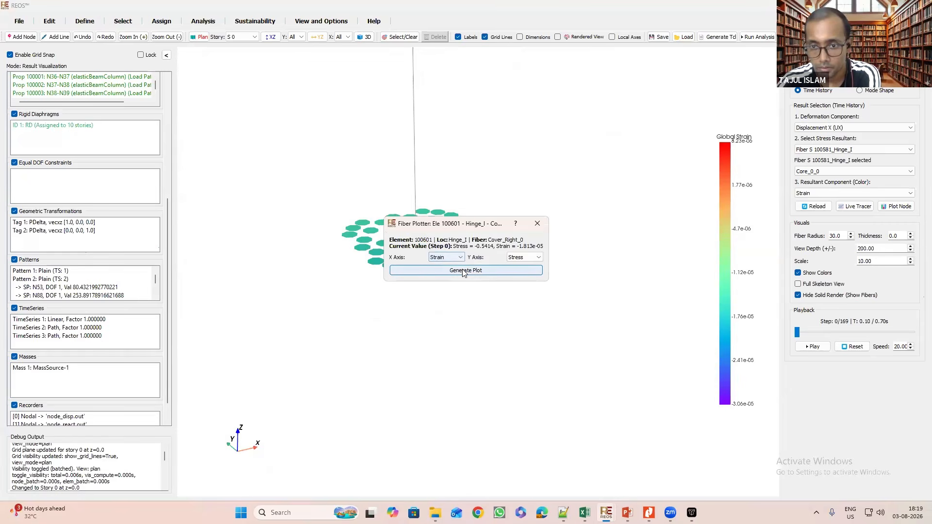
left_click(464, 271)
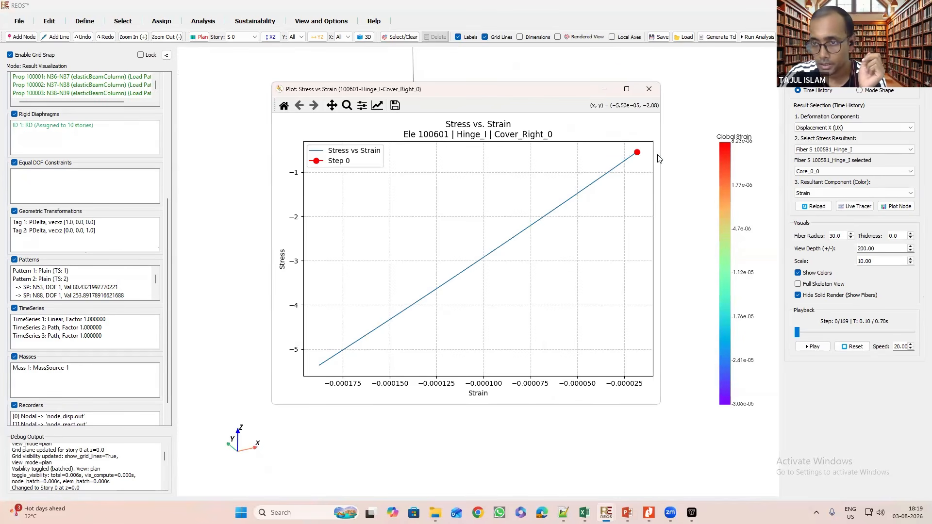
left_click(649, 89)
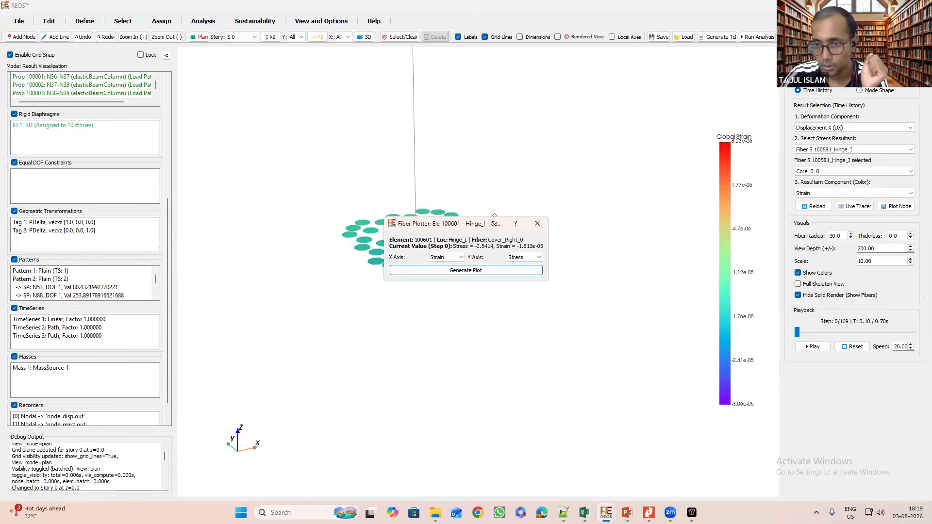
left_click(537, 223)
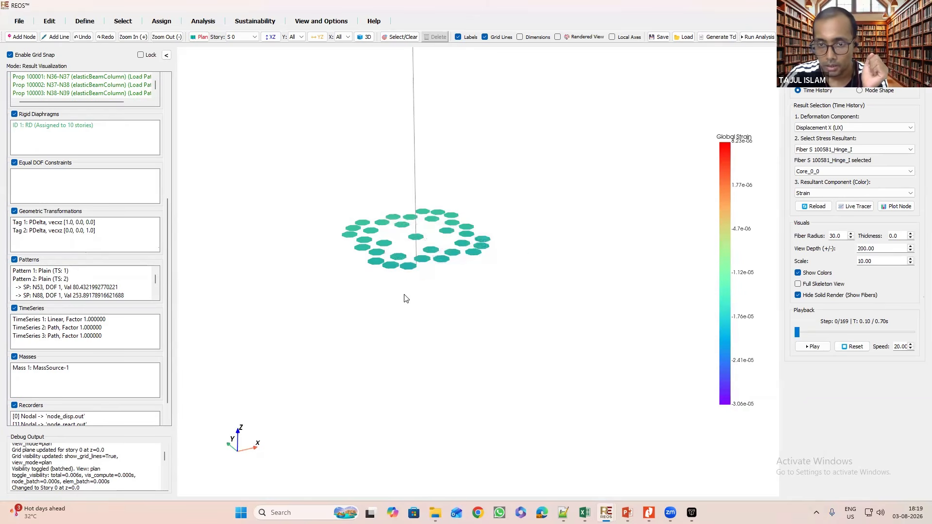
Plot stress against strain for fiber Rebar_11 at Hinge_I of element 100601, then close the graph and plotter.
left_click_drag(406, 295, 595, 229)
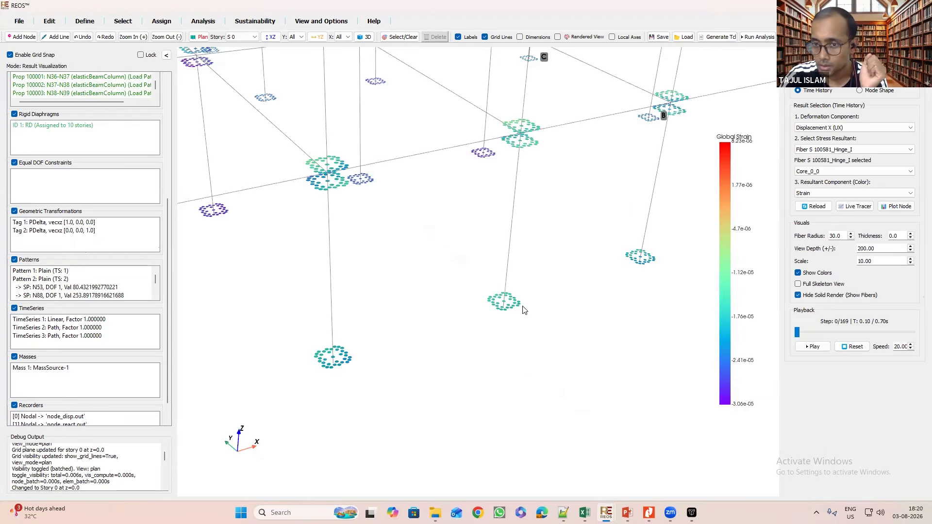
scroll(530, 313, "up", 5)
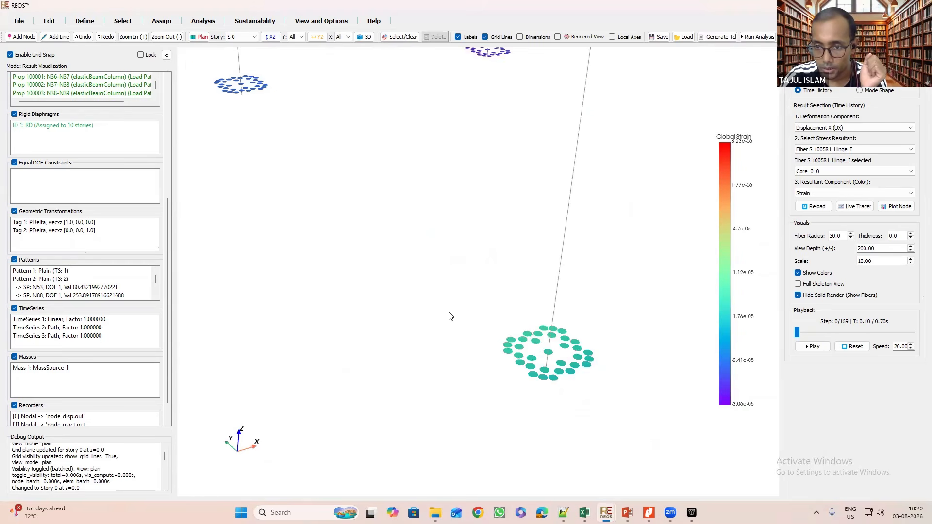
middle_click_drag(532, 334, 446, 318)
scroll(490, 350, "up", 2)
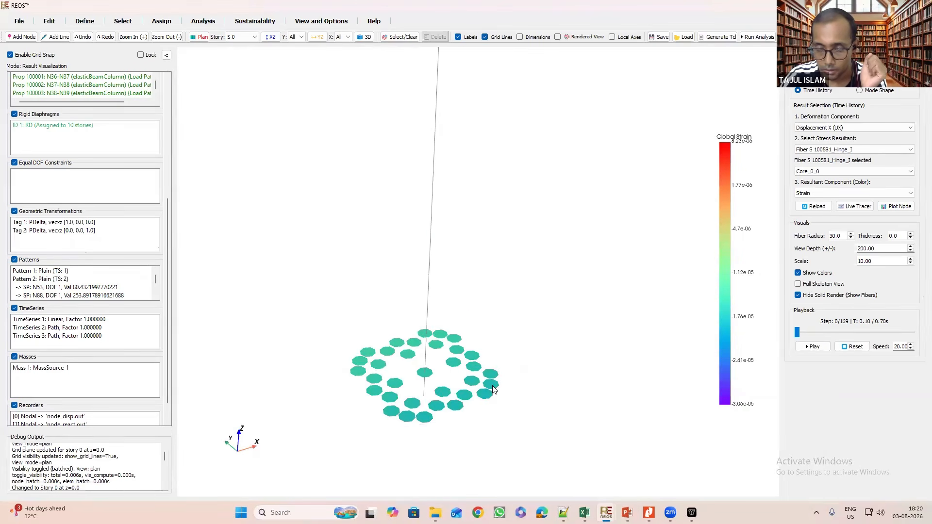
scroll(492, 385, "down", 3)
left_click(474, 322)
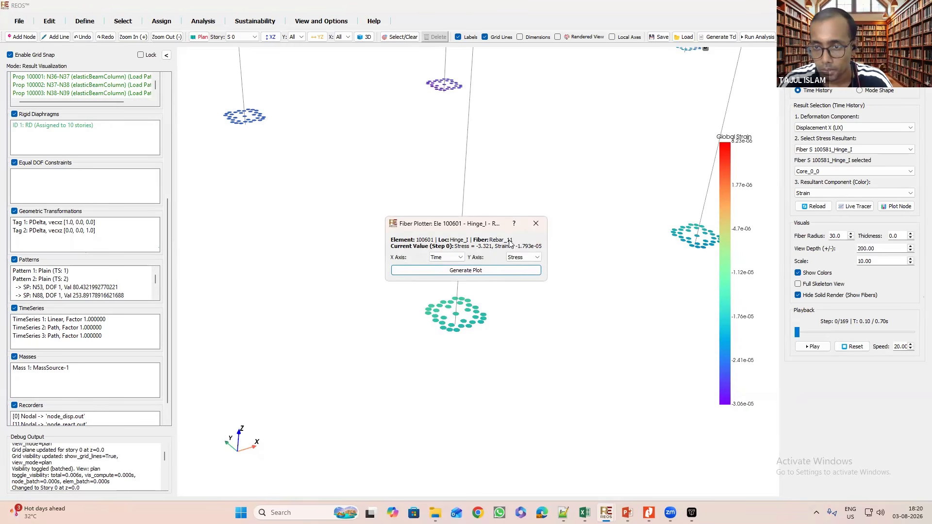
left_click(453, 259)
left_click(461, 272)
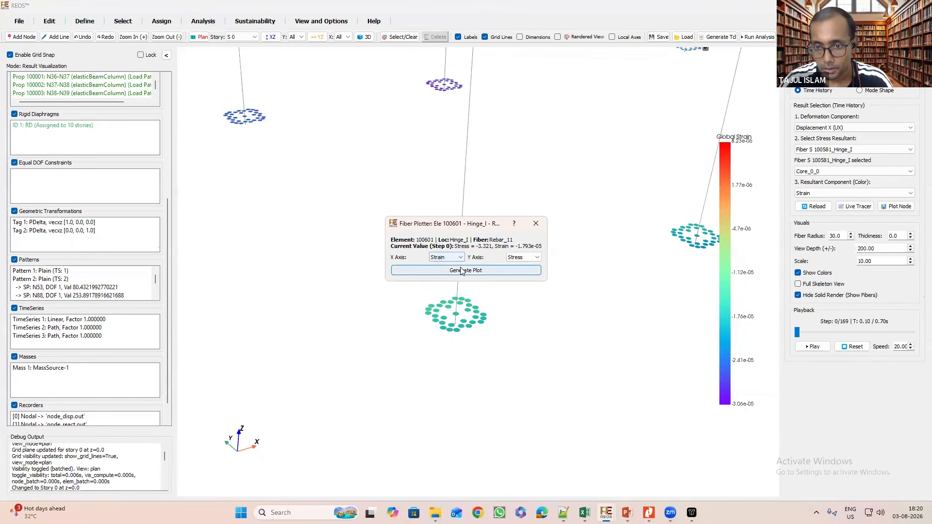
left_click(461, 270)
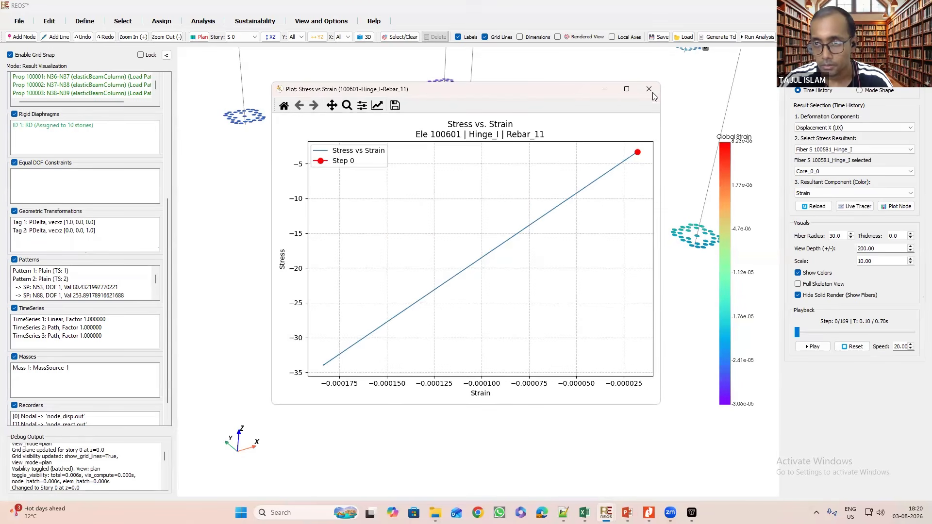
left_click(650, 90)
left_click(536, 225)
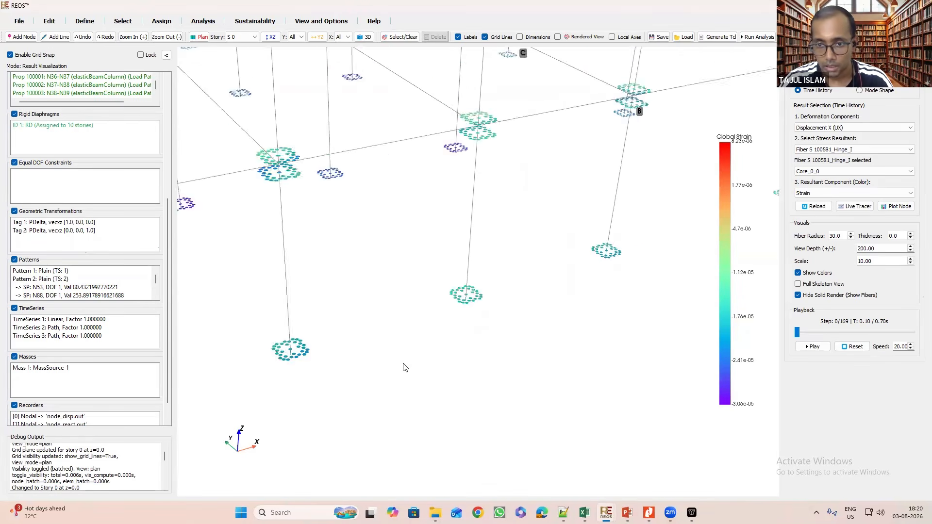
Switch from the fiber strain display to the 3D view of the whole building.
scroll(405, 368, "down", 10)
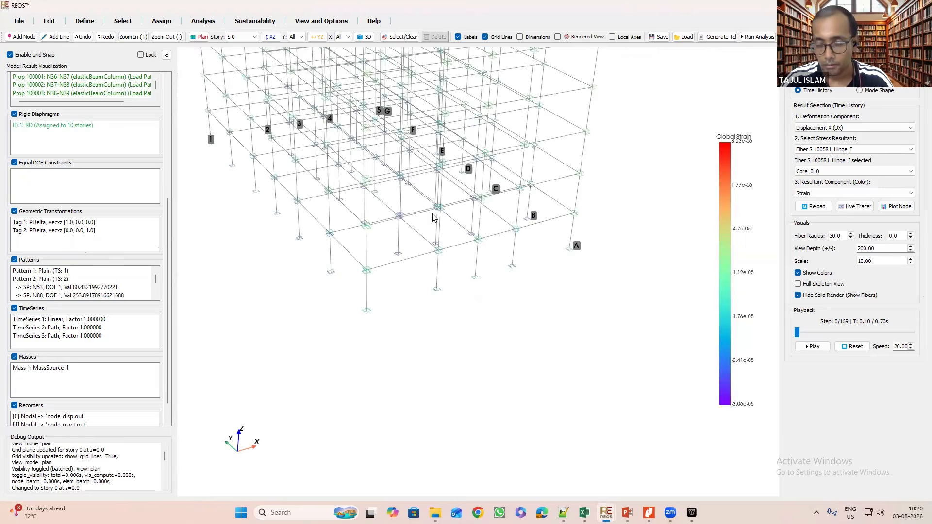
scroll(462, 241, "down", 3)
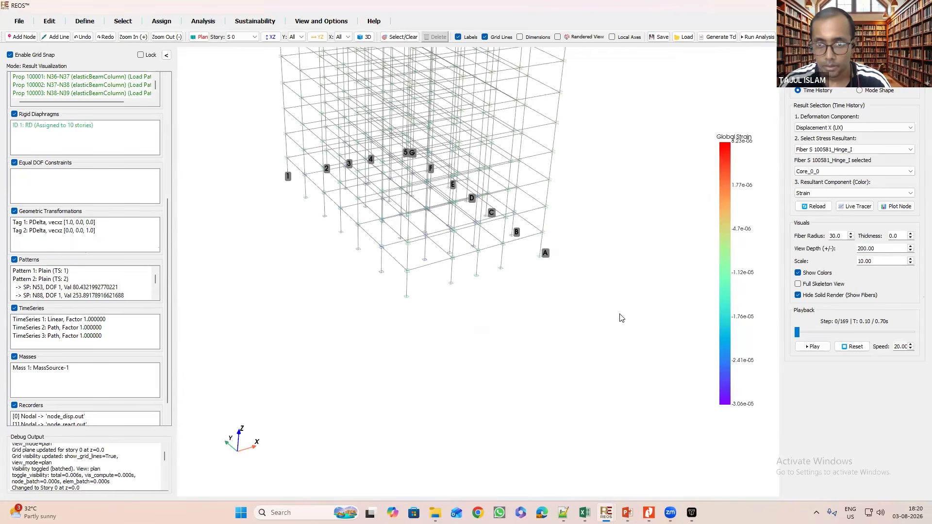
left_click(365, 37)
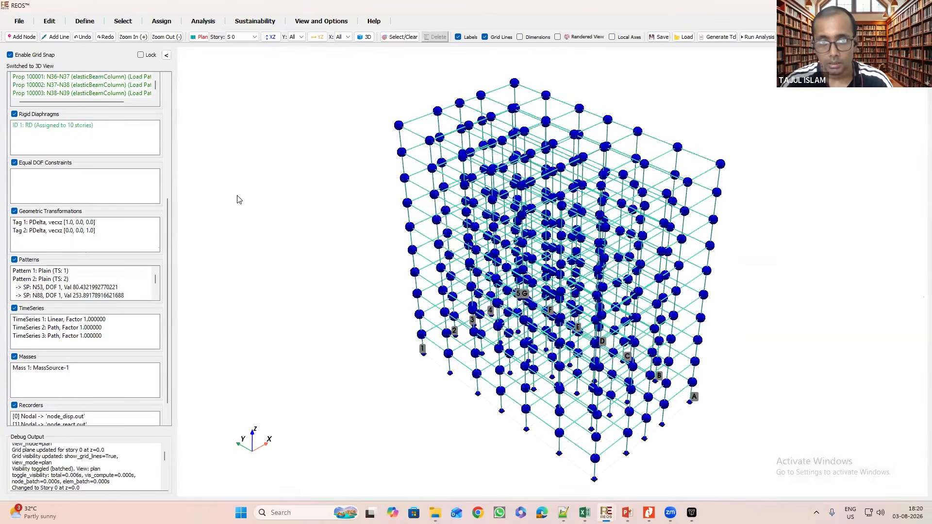
Switch to File Explorer and open the TCL Pushover folder inside Demo.
key("alt+Tab")
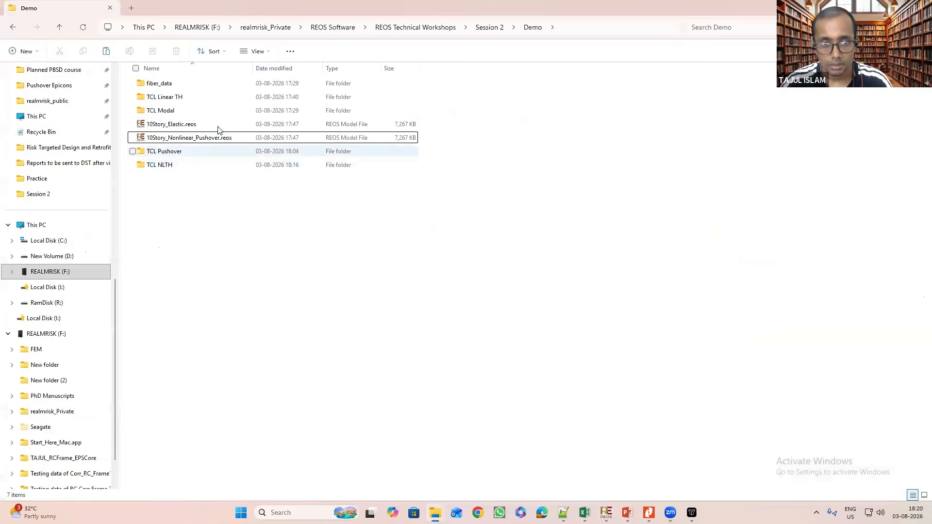
left_click(193, 153)
double_click(193, 154)
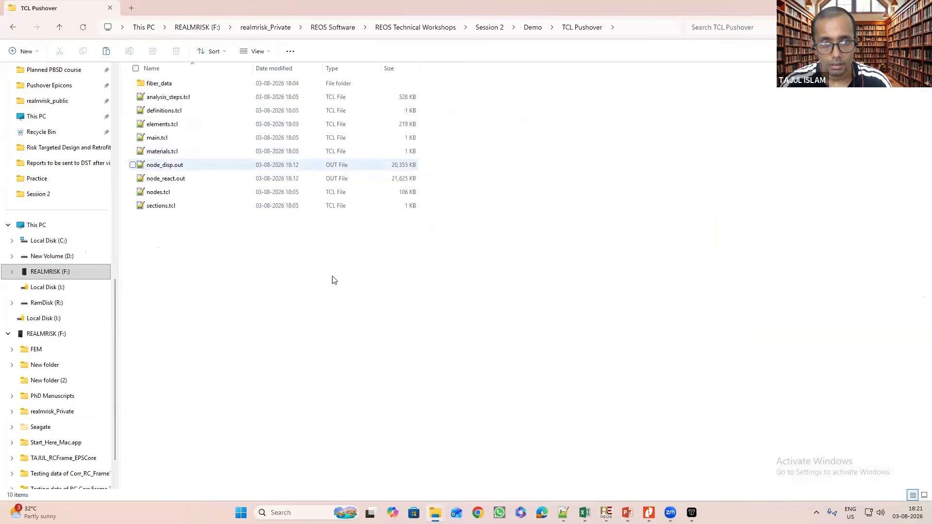
right_click(556, 131)
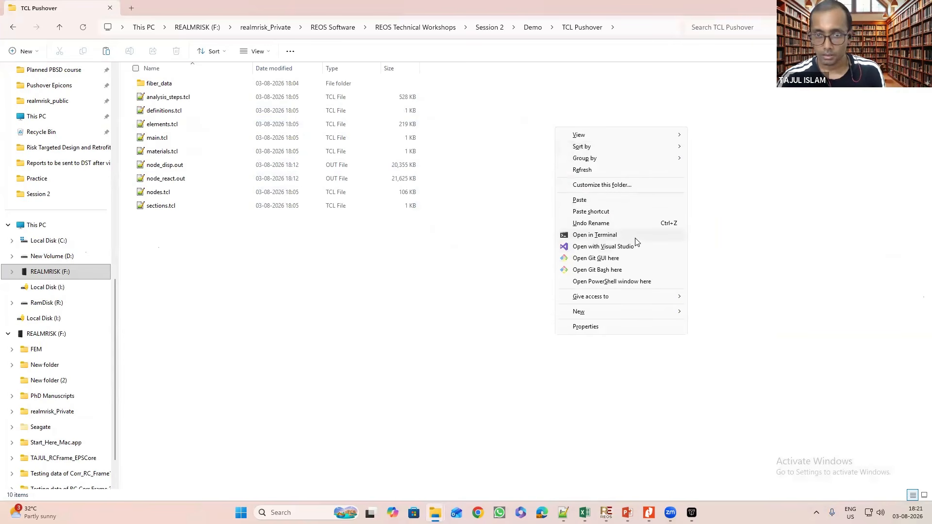
left_click(463, 298)
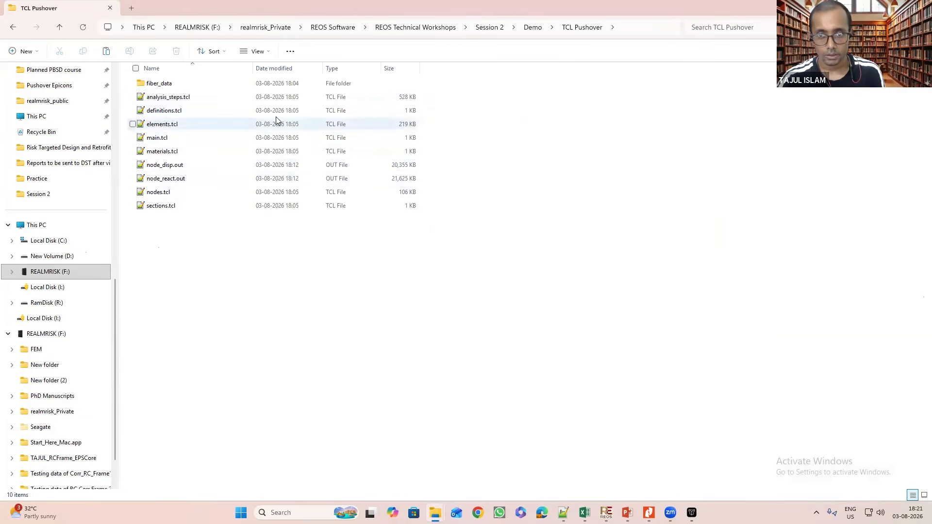
left_click(60, 27)
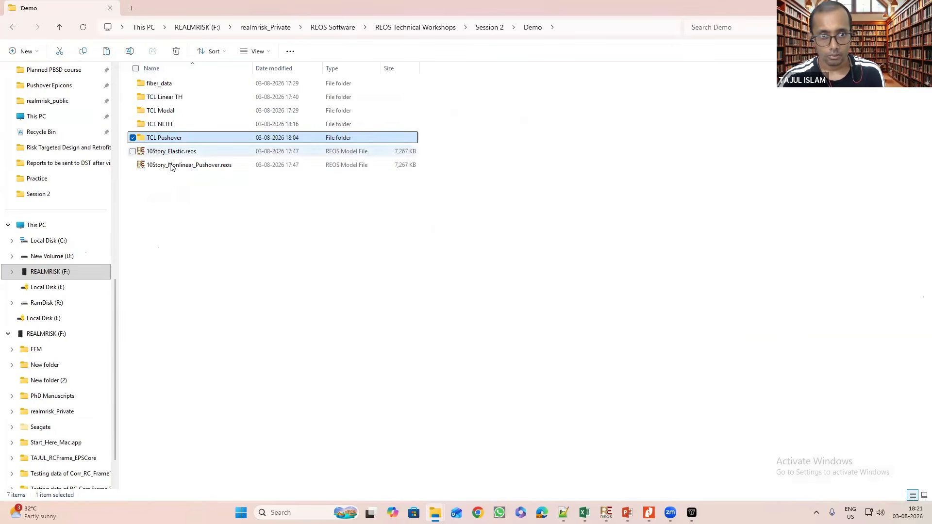
double_click(270, 139)
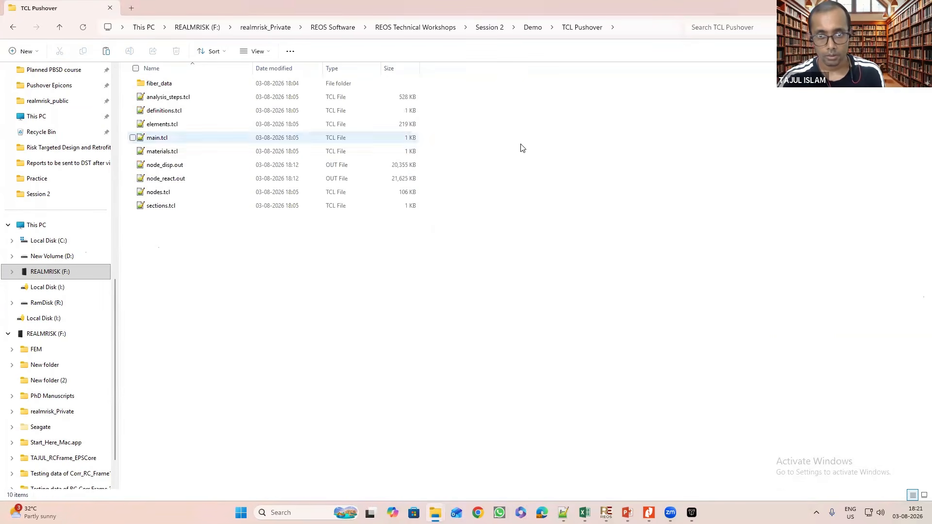
Open a terminal in the TCL Pushover folder and start OpenSees in it.
right_click(523, 103)
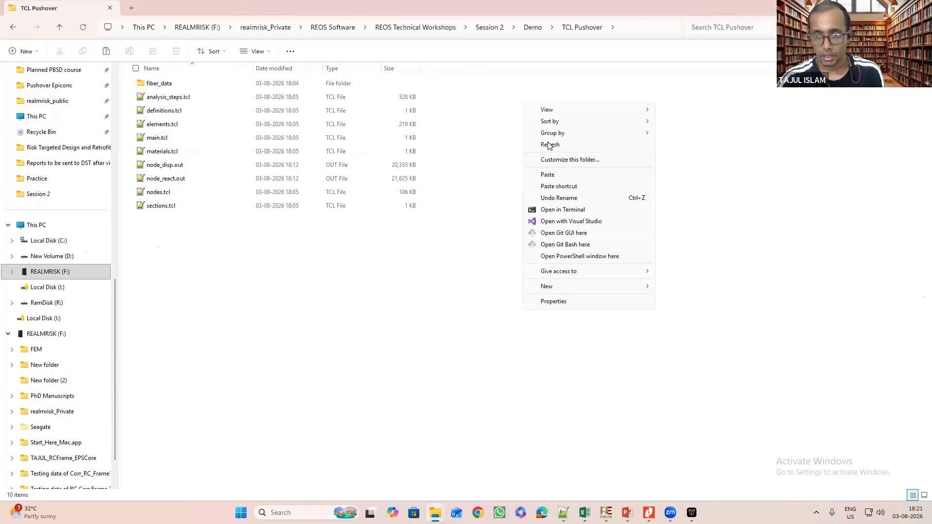
left_click(595, 211)
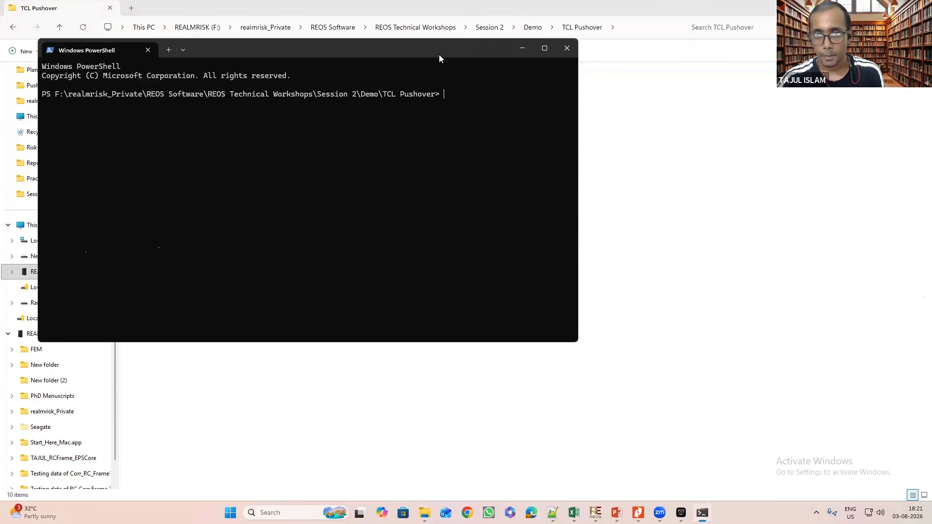
left_click_drag(438, 59, 623, 118)
type("O")
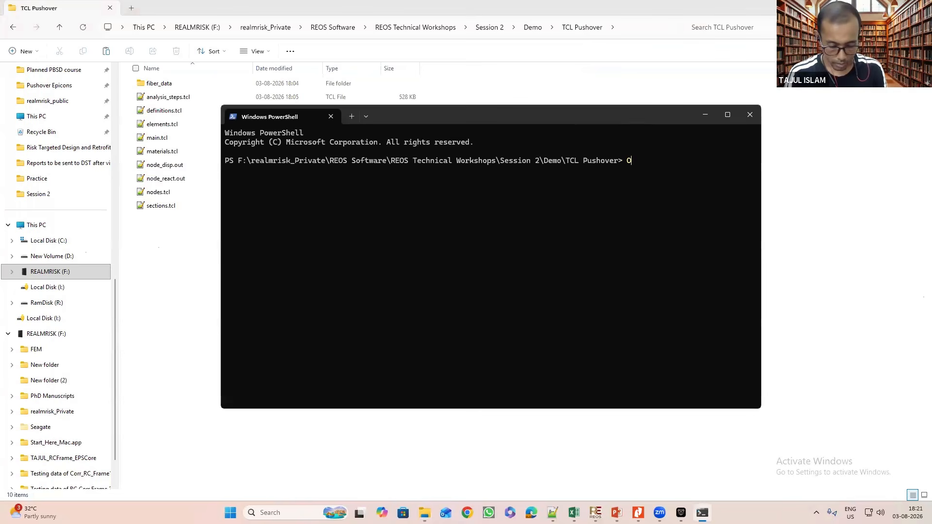
type("penSee")
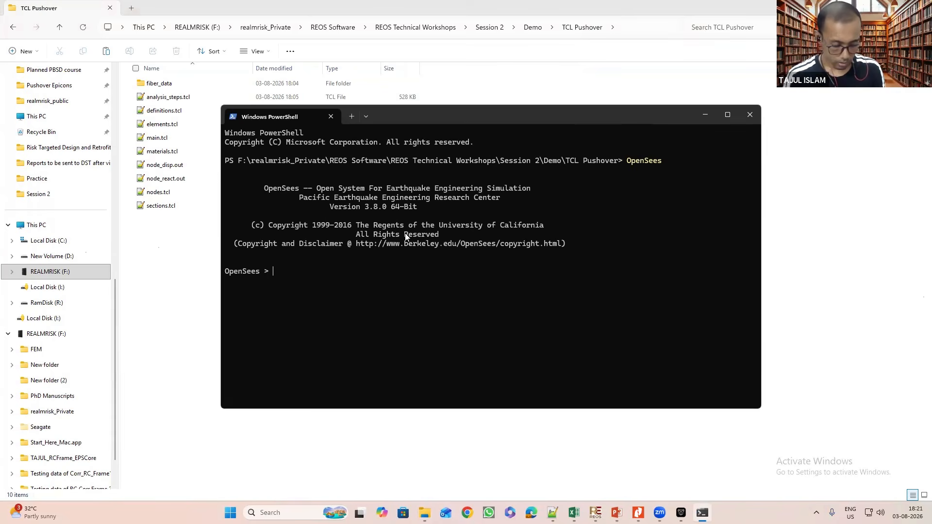
Check the main.tcl script in Notepad++ and run it in the OpenSees terminal with source main.tcl.
type("source")
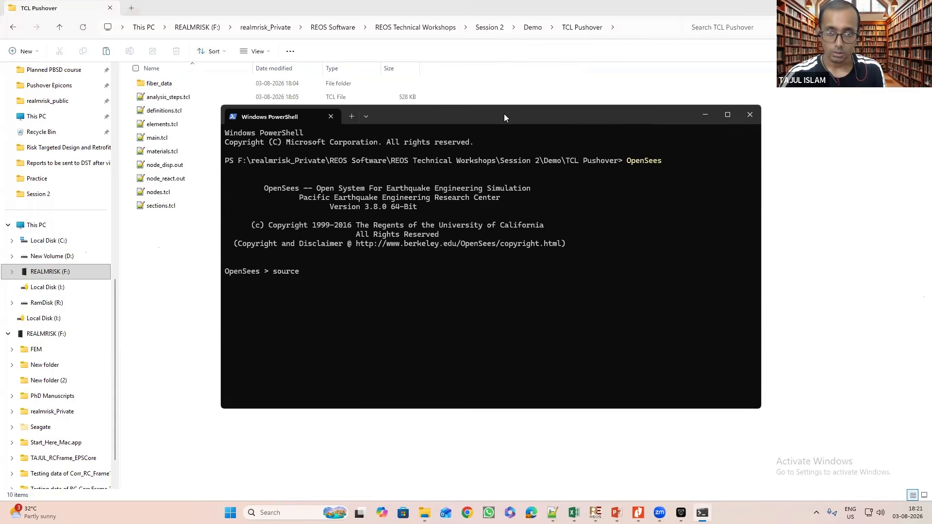
double_click(189, 137)
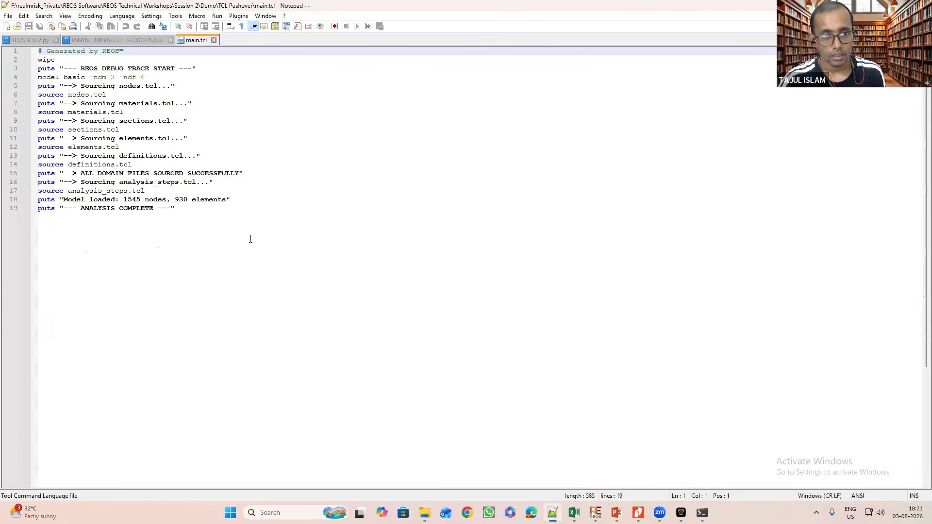
left_click(213, 40)
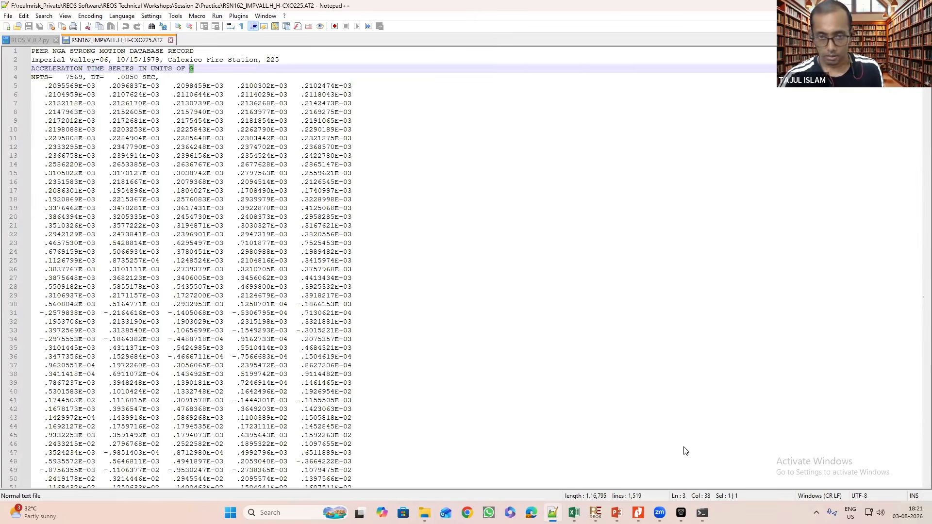
key("alt+Tab")
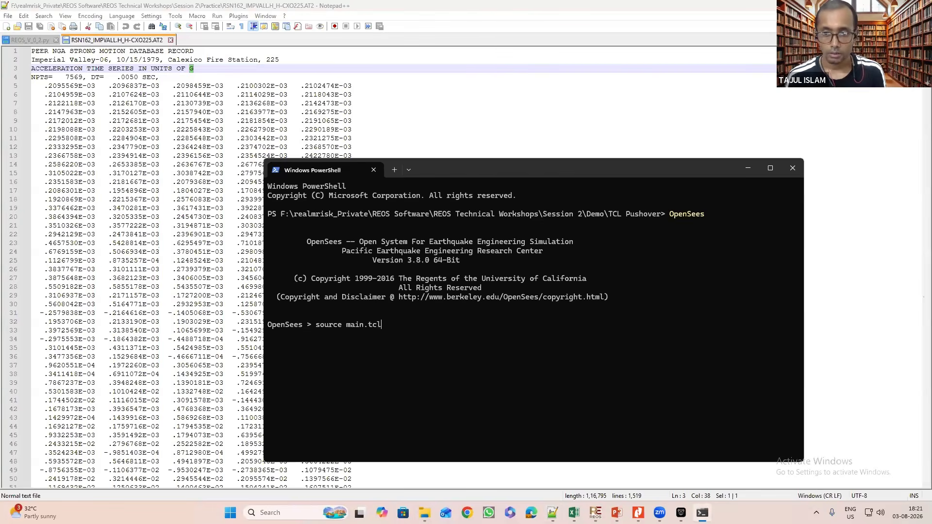
key("Return")
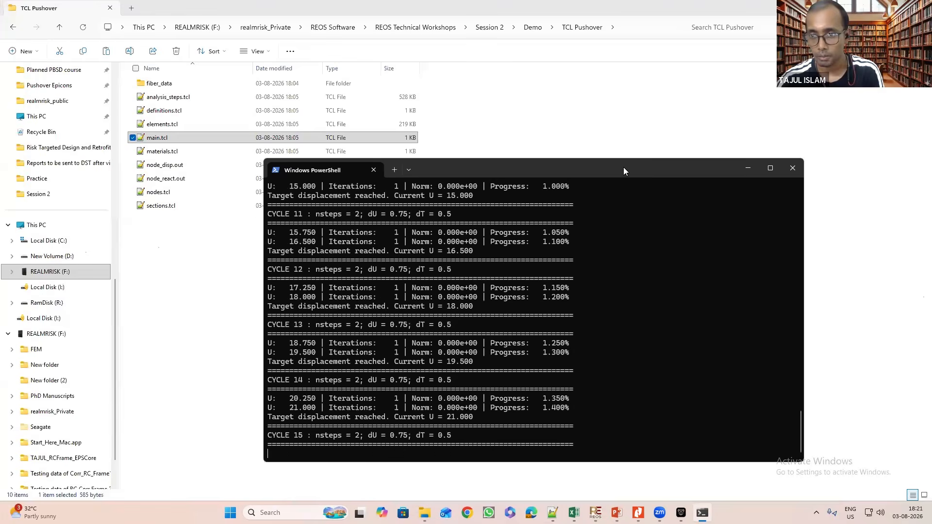
left_click_drag(623, 167, 625, 108)
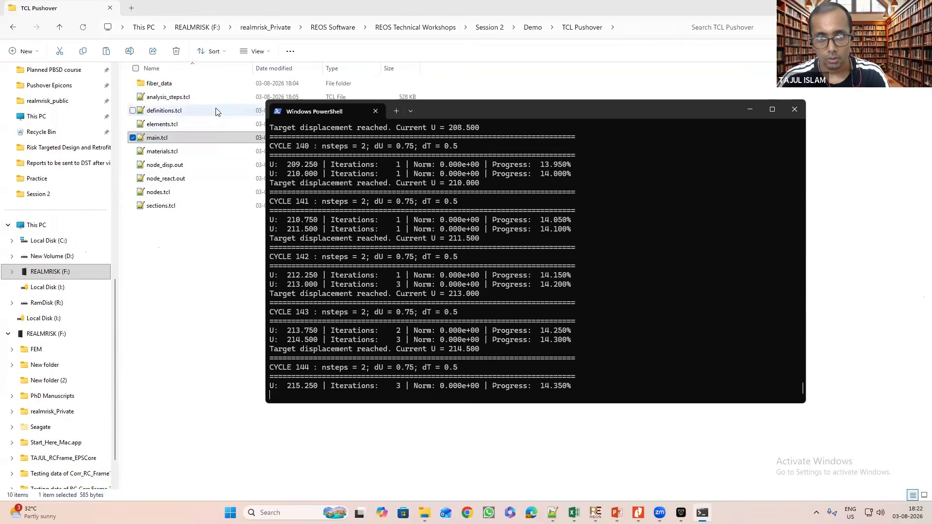
Open elements.tcl in Notepad++, look through its elasticBeamColumn definitions, and close the file and the editor.
left_click(204, 125)
right_click(203, 126)
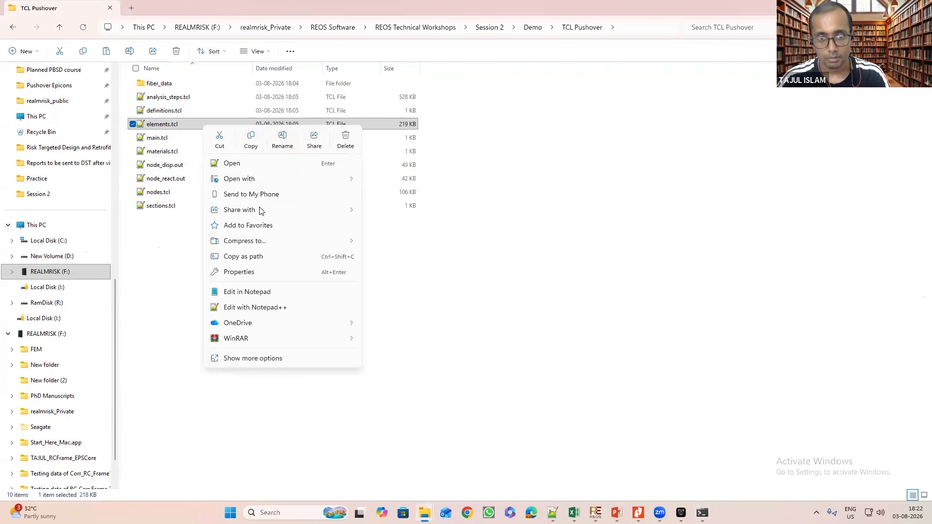
left_click(279, 309)
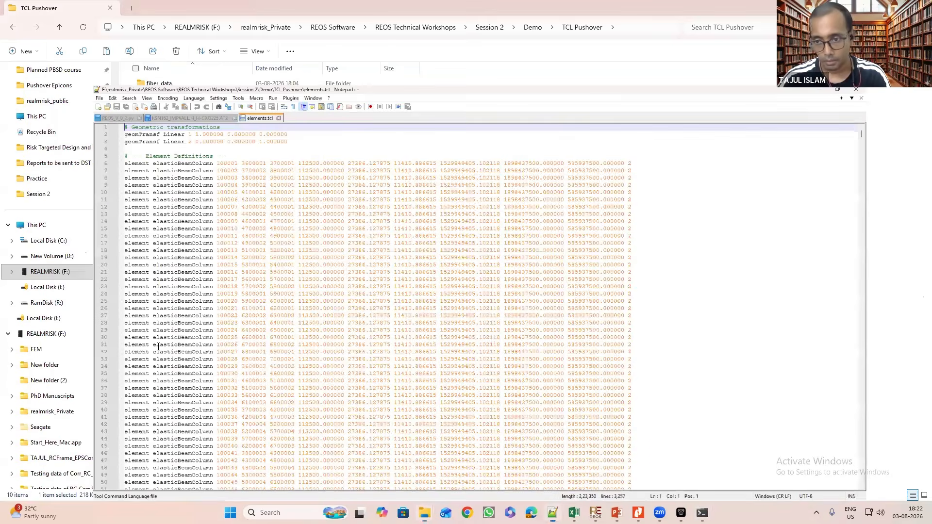
key("super+Up")
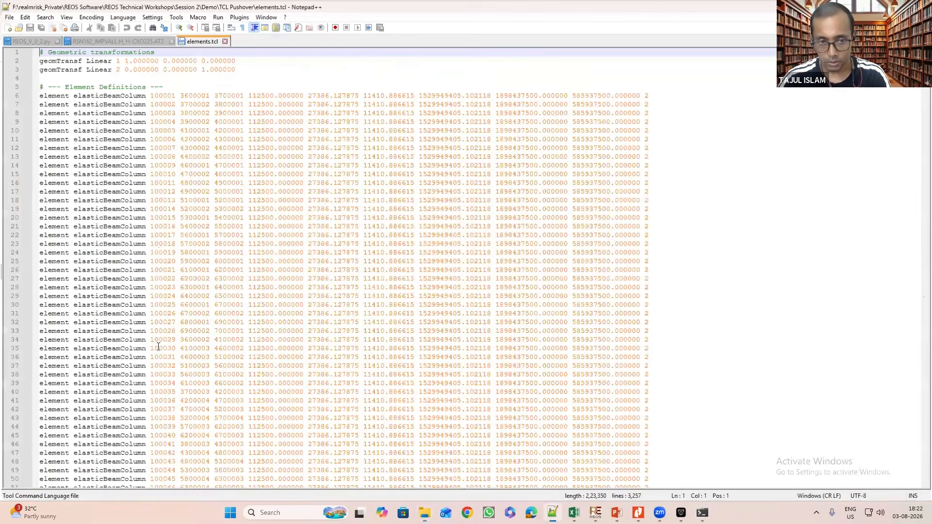
scroll(145, 388, "down", 20)
scroll(143, 412, "down", 20)
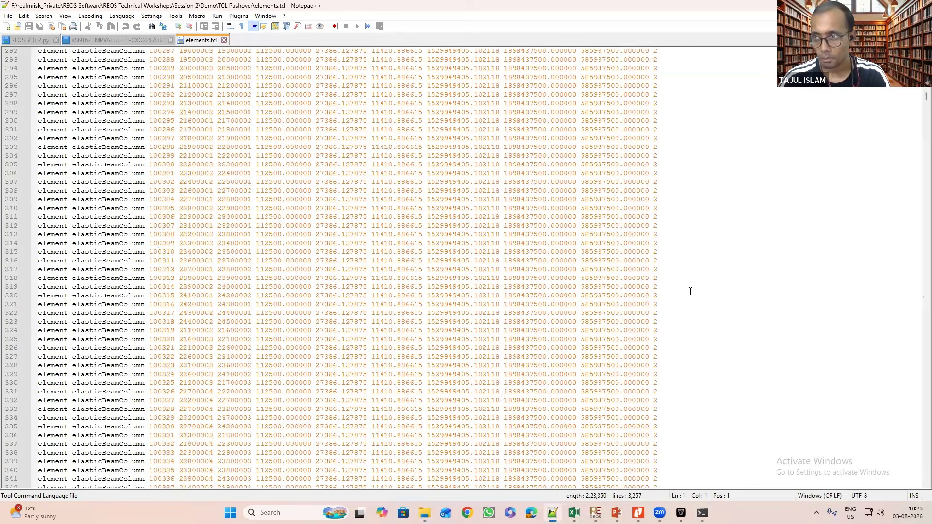
scroll(690, 291, "down", 8)
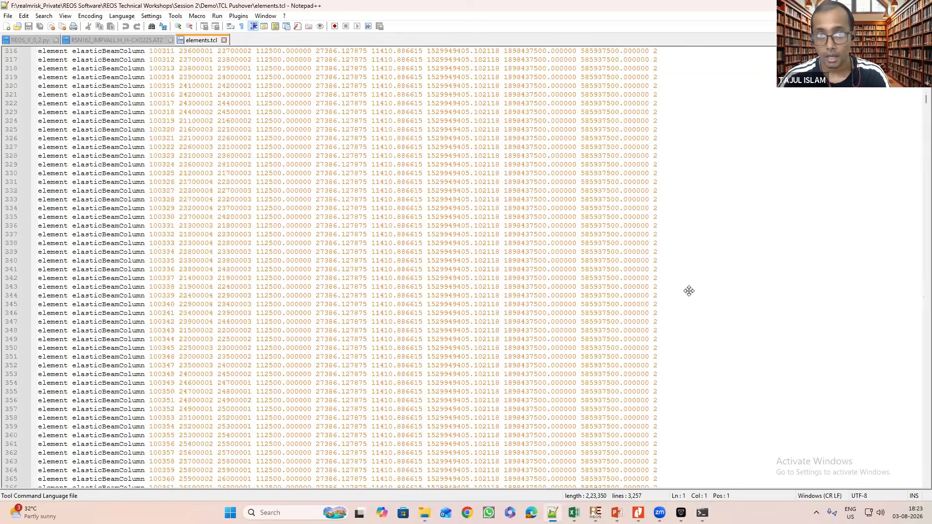
left_click(225, 40)
left_click(873, 6)
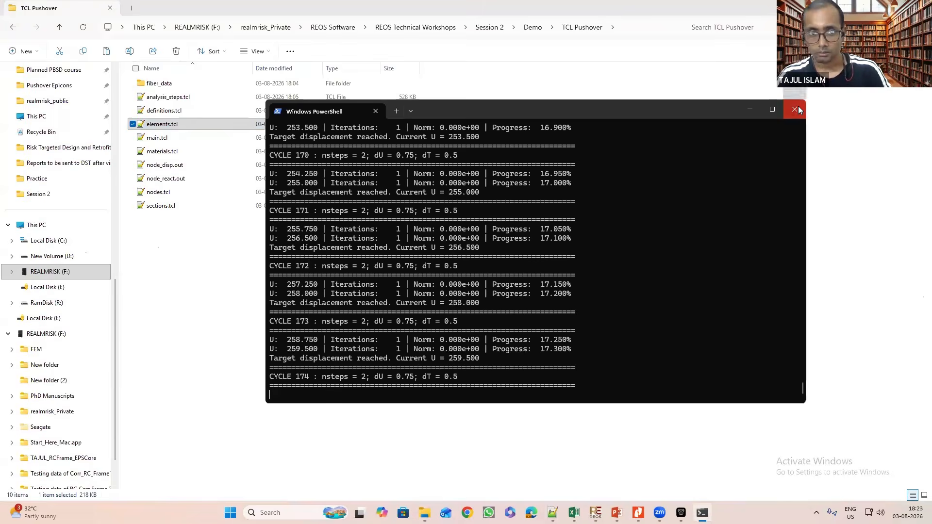
Close the PowerShell window running OpenSees, switch to REOS, and close the OpenSees Modal Analysis Log.
left_click(798, 106)
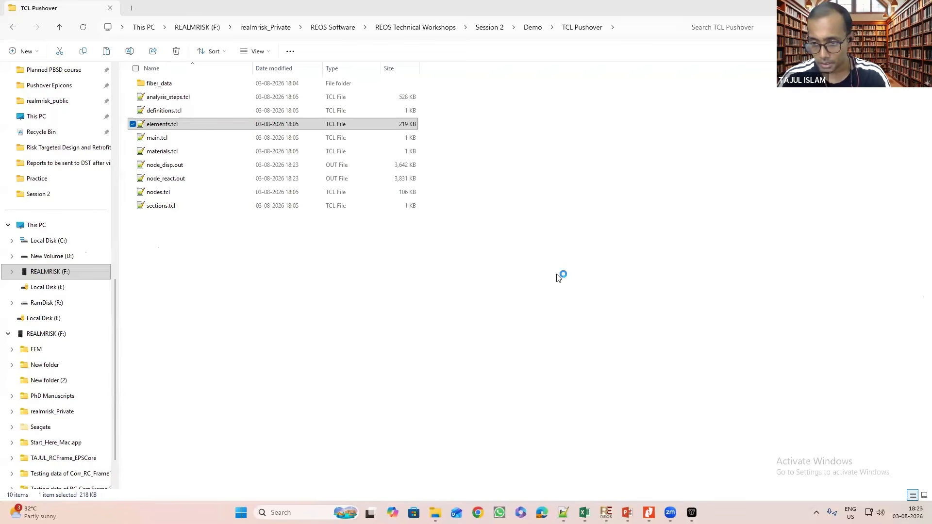
mouse_move(606, 513)
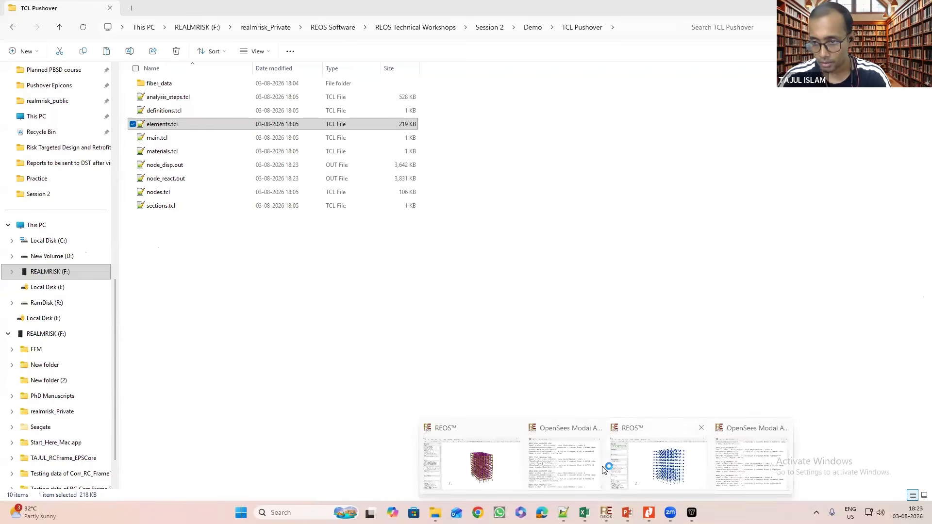
left_click(604, 469)
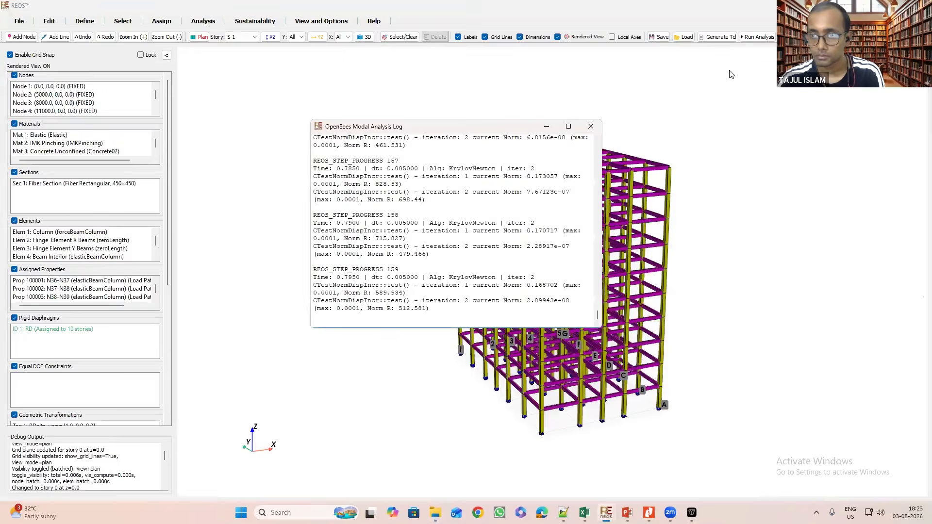
left_click(591, 127)
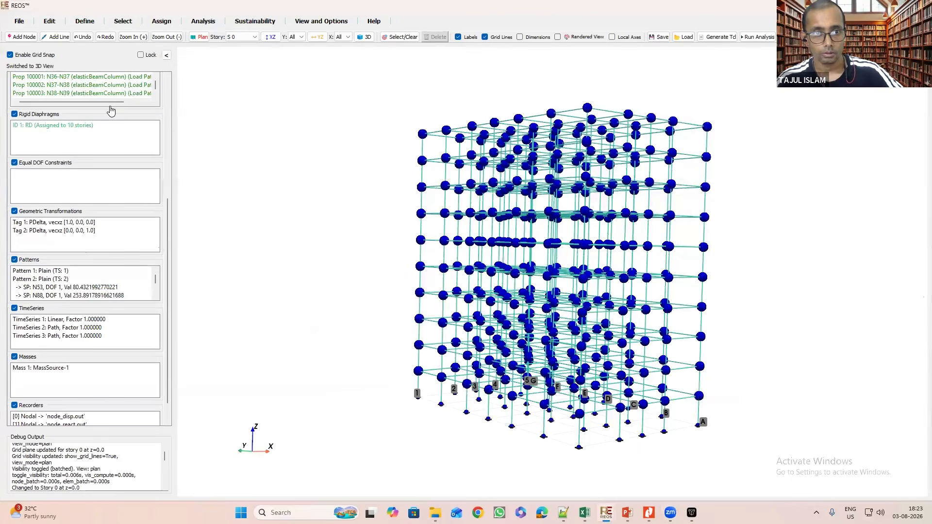
Try to open the soil domain configuration for the building model and dismiss the Pro Feature notice.
left_click(161, 21)
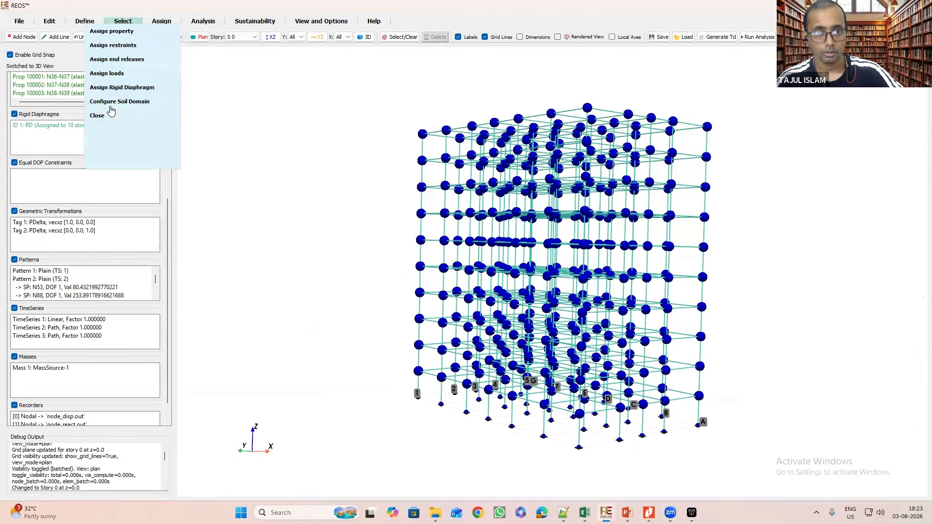
left_click(127, 102)
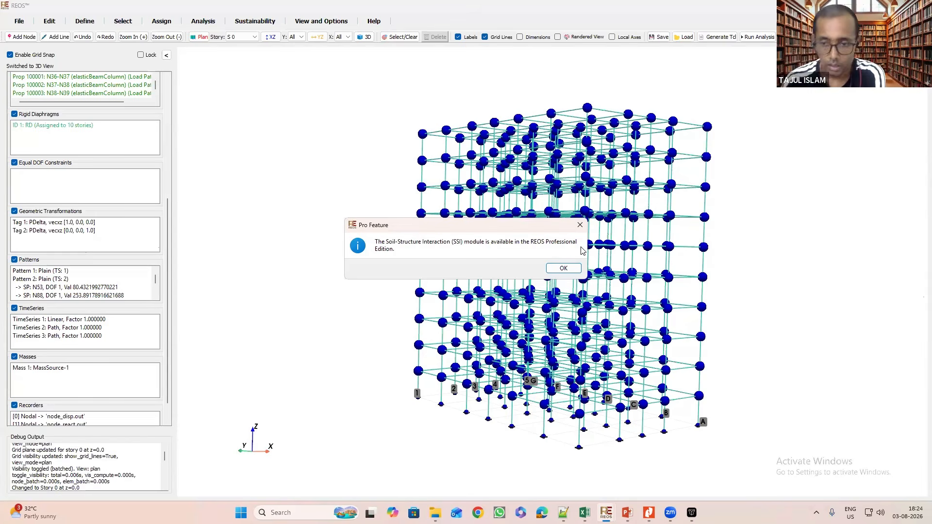
left_click(580, 225)
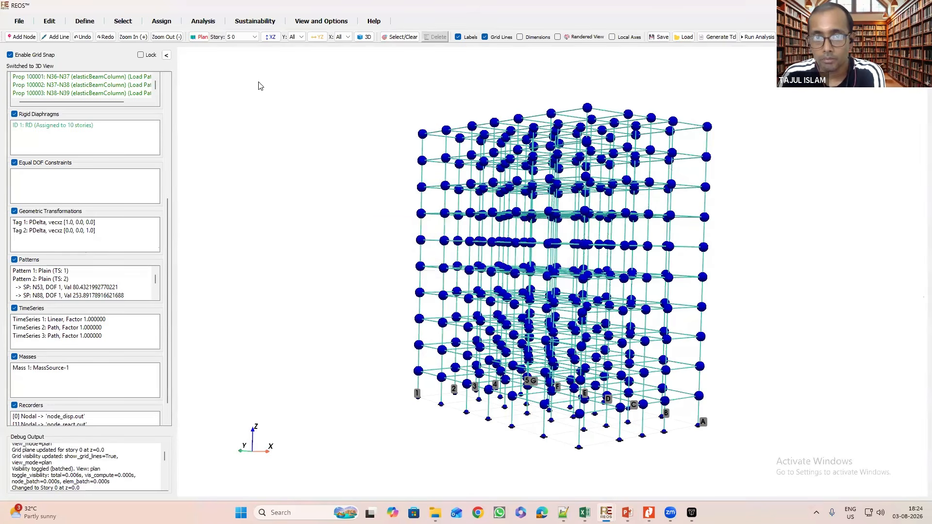
Open the Define Analysis Steps dialog, review the risk assessment step option, and close the dialog without changes.
left_click(205, 25)
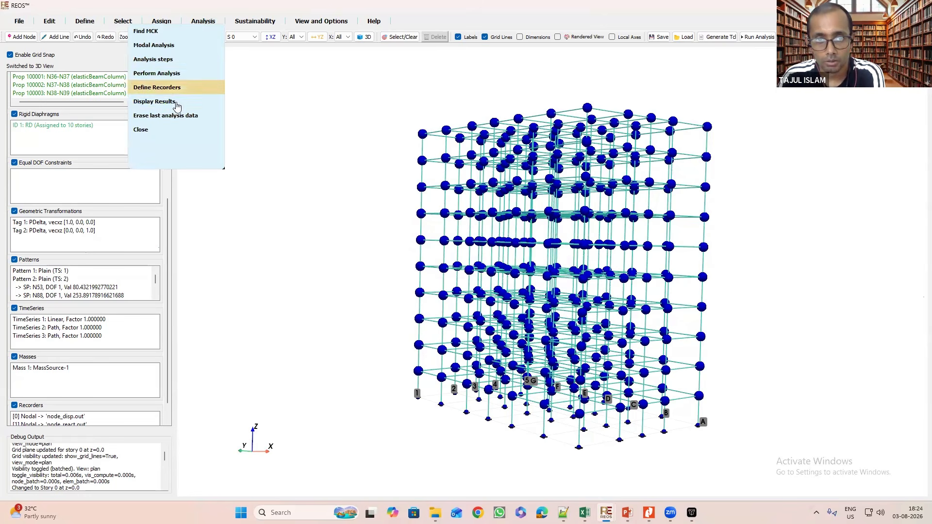
left_click(172, 60)
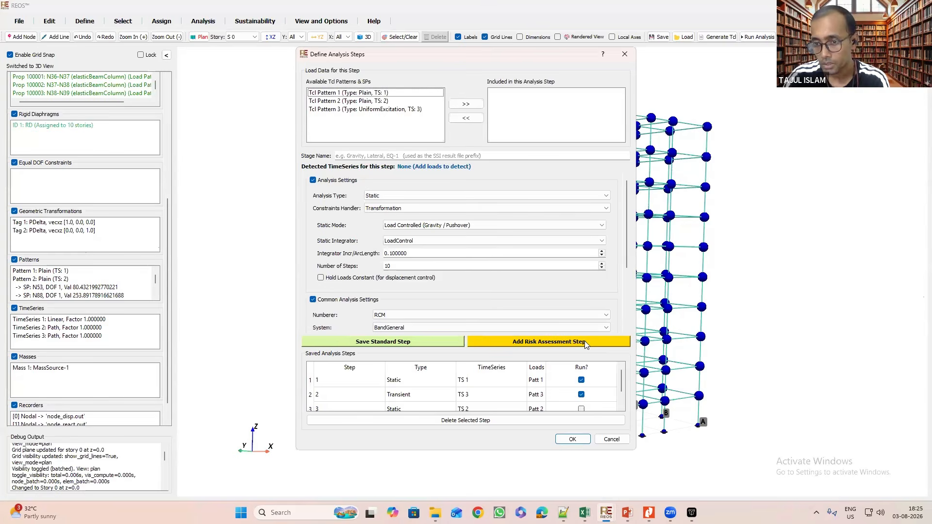
left_click(625, 54)
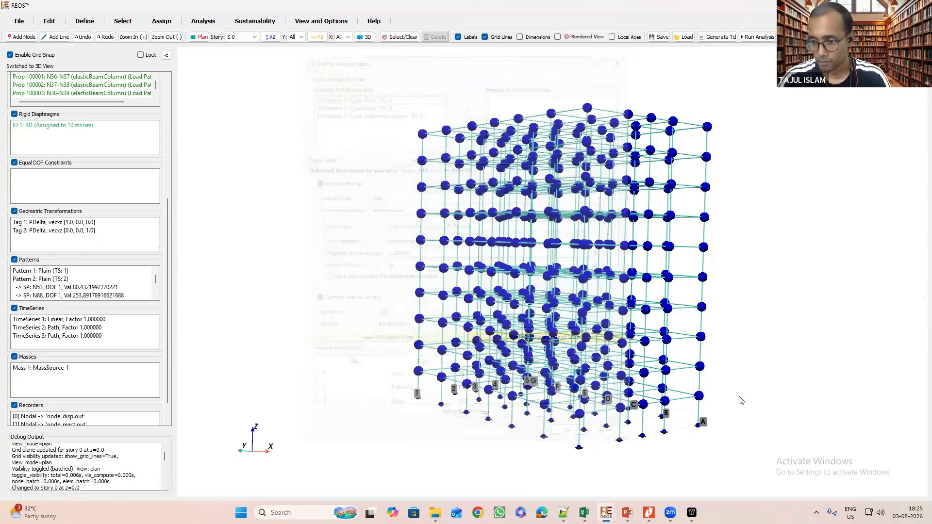